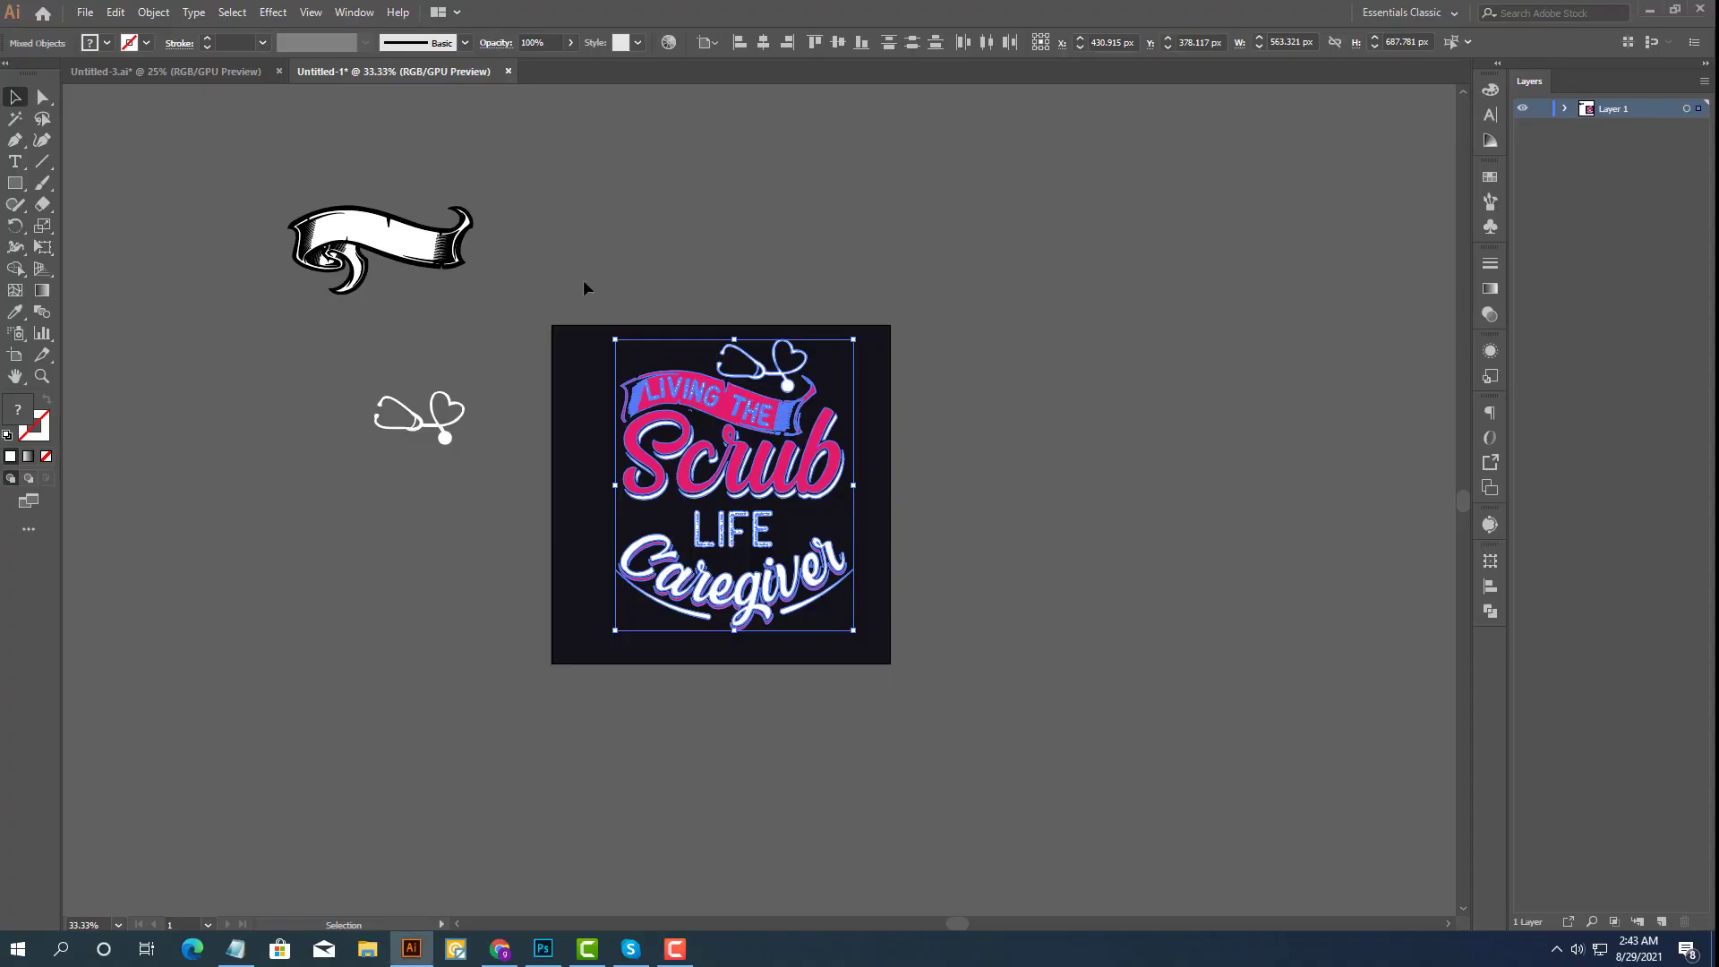
Deselect the lettering and zoom and pan to inspect it on the dark artboard.
click(660, 301)
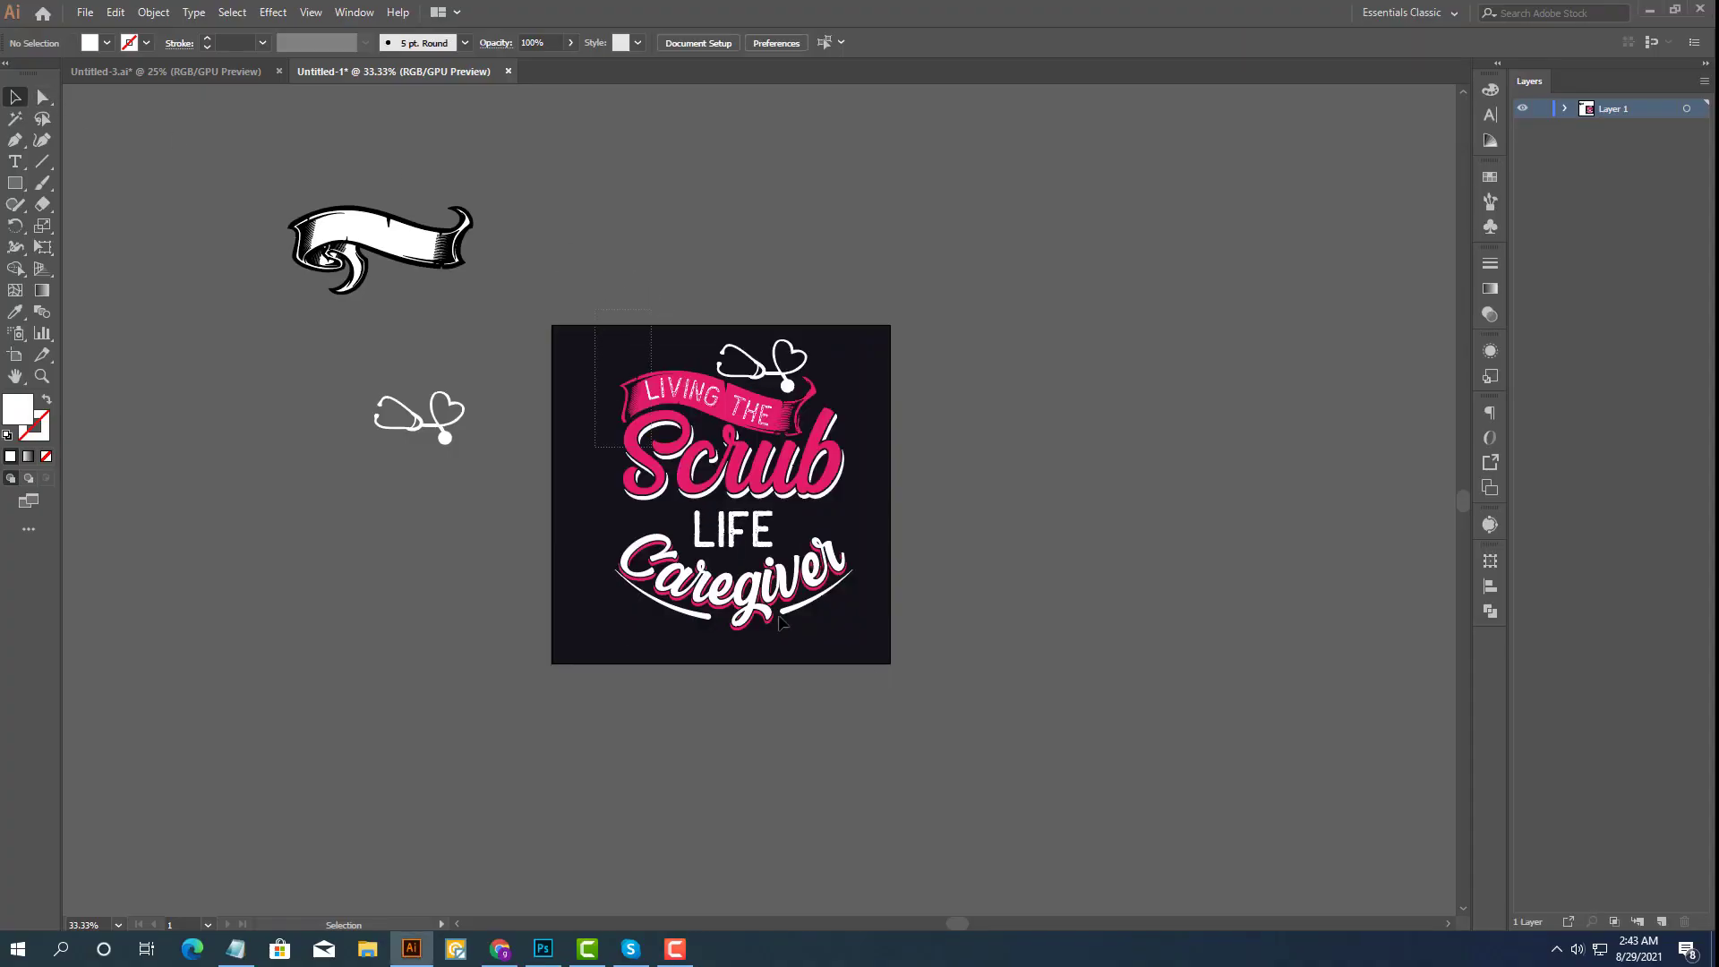
scroll(838, 618, up, 2)
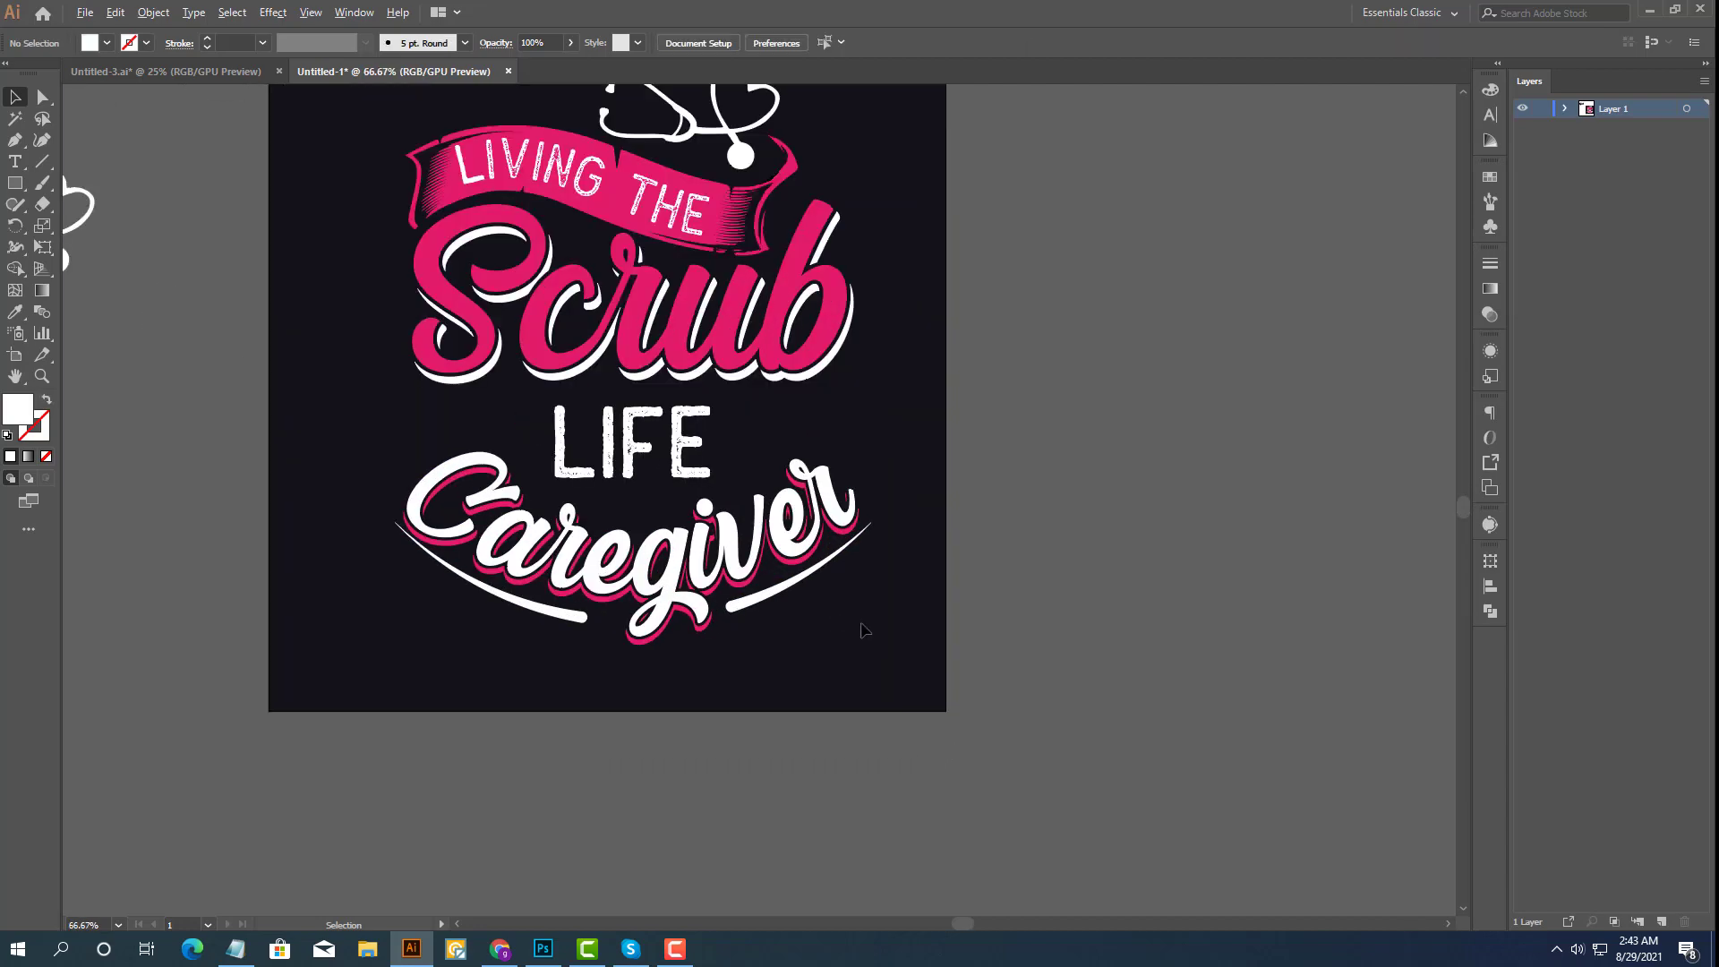
drag(842, 622, 934, 759)
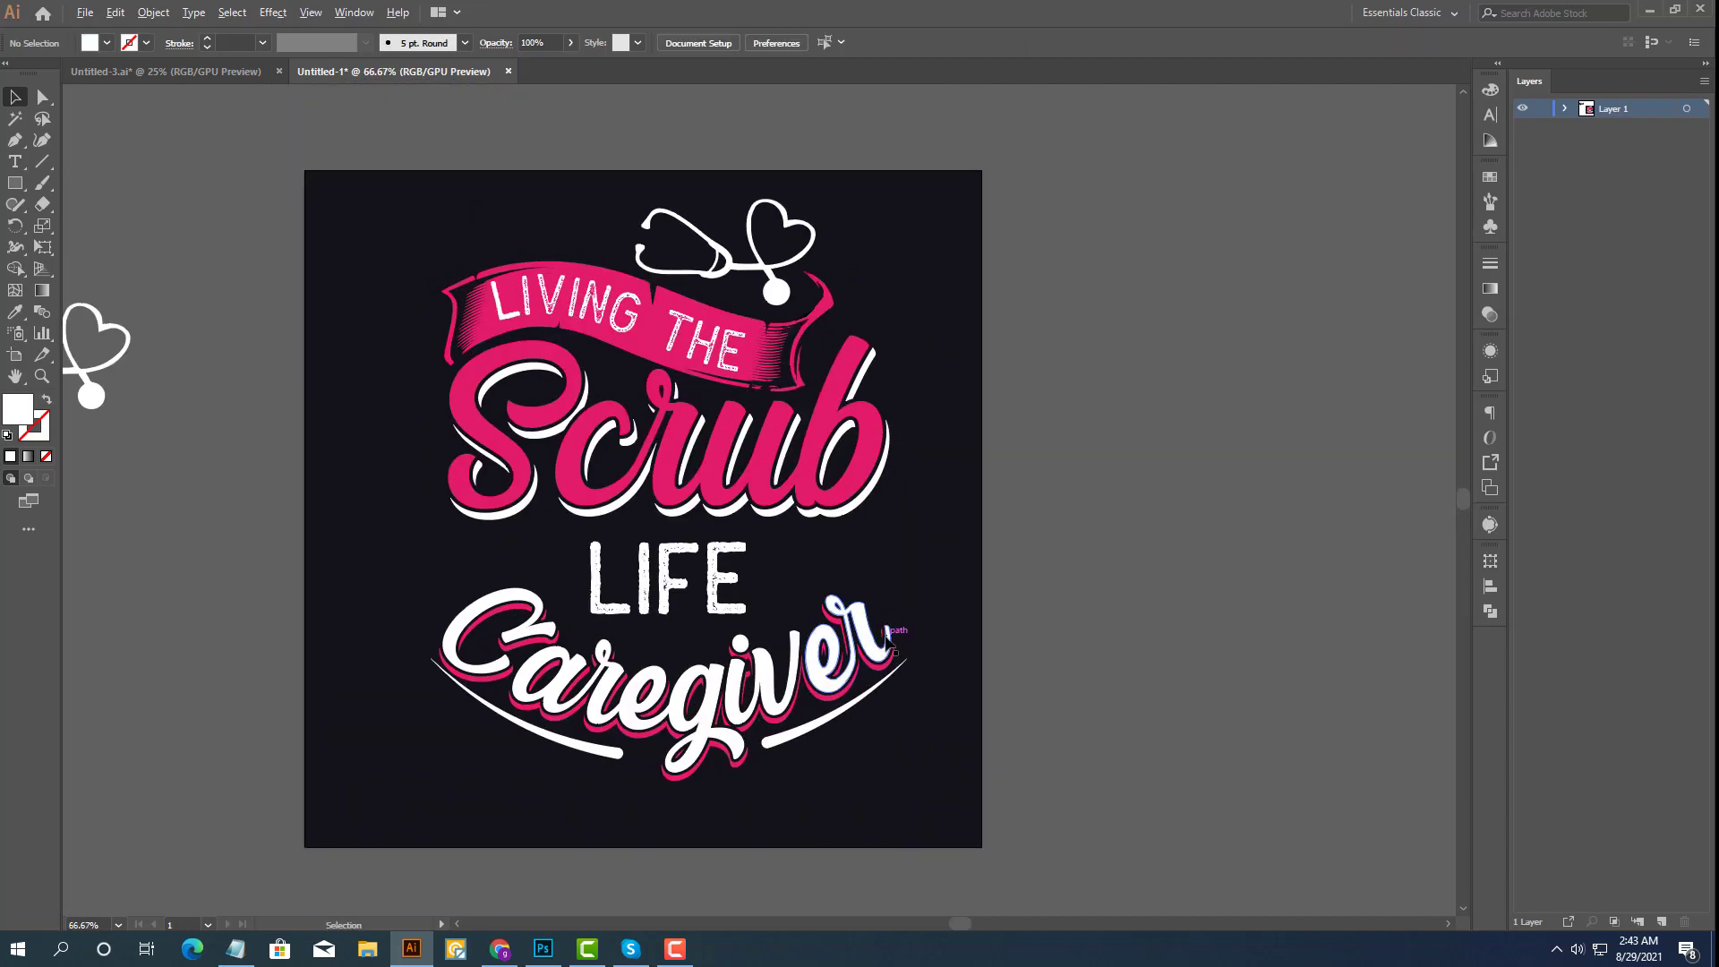
scroll(887, 636, down, 1)
scroll(887, 635, down, 1)
drag(932, 718, 875, 675)
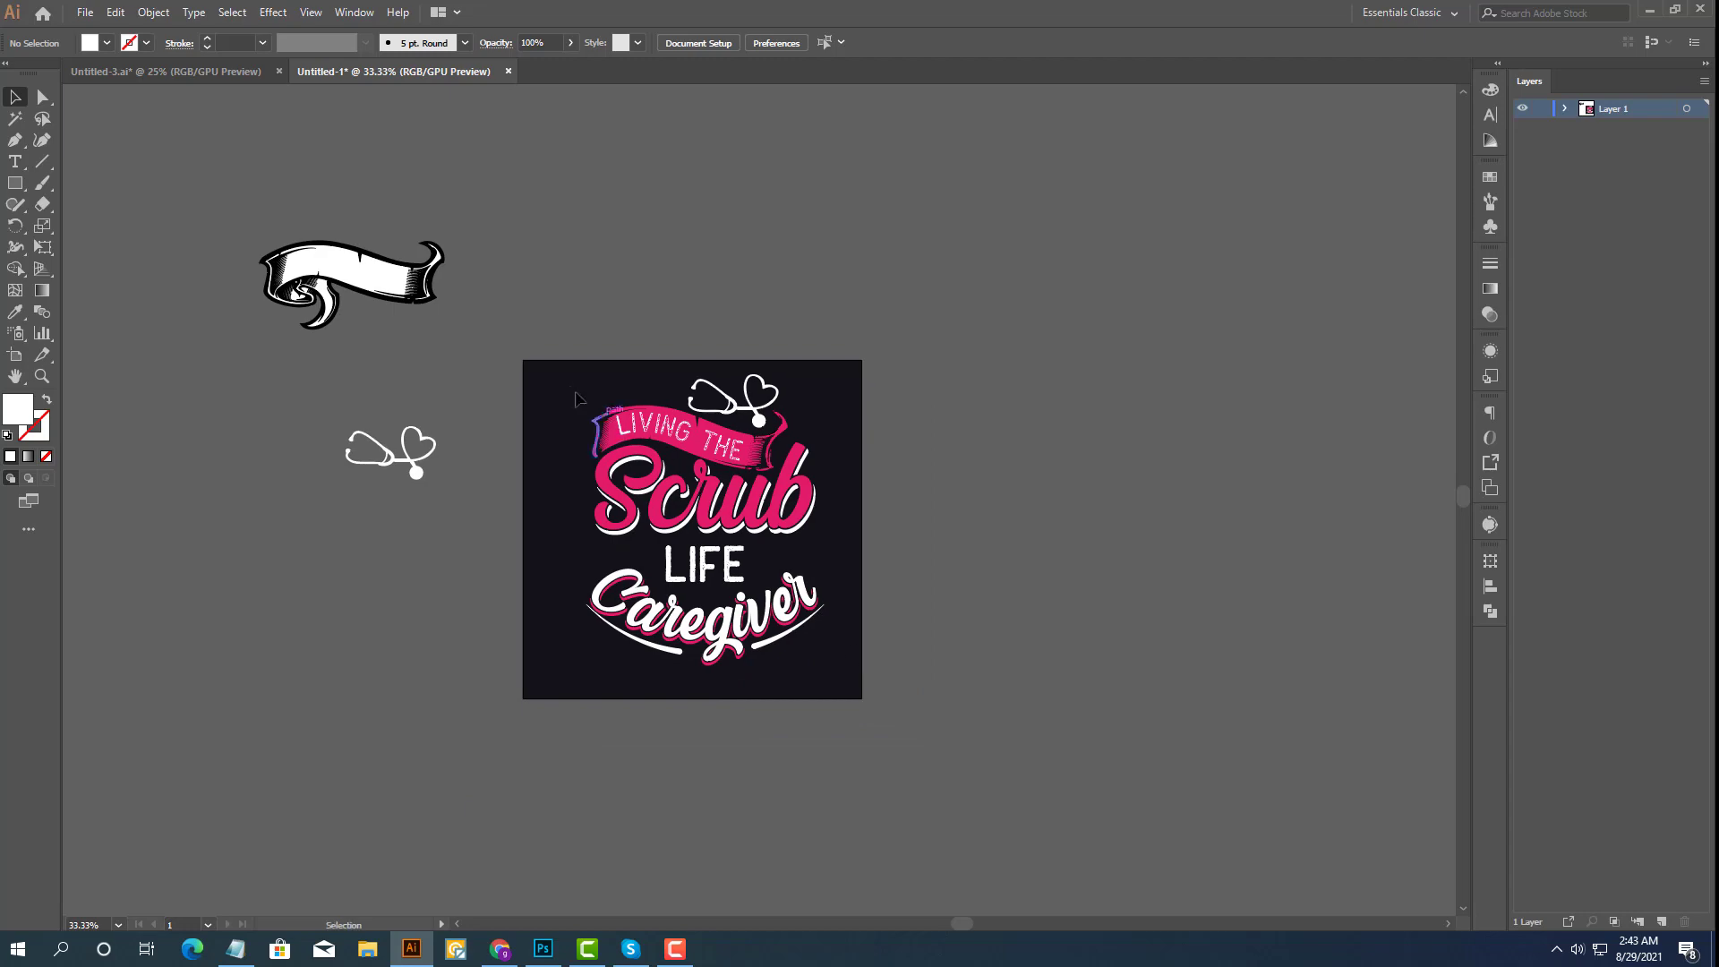
Drag the finished Scrub Life lettering group off to the right of the artboard.
click(702, 497)
drag(700, 496, 1085, 492)
click(752, 715)
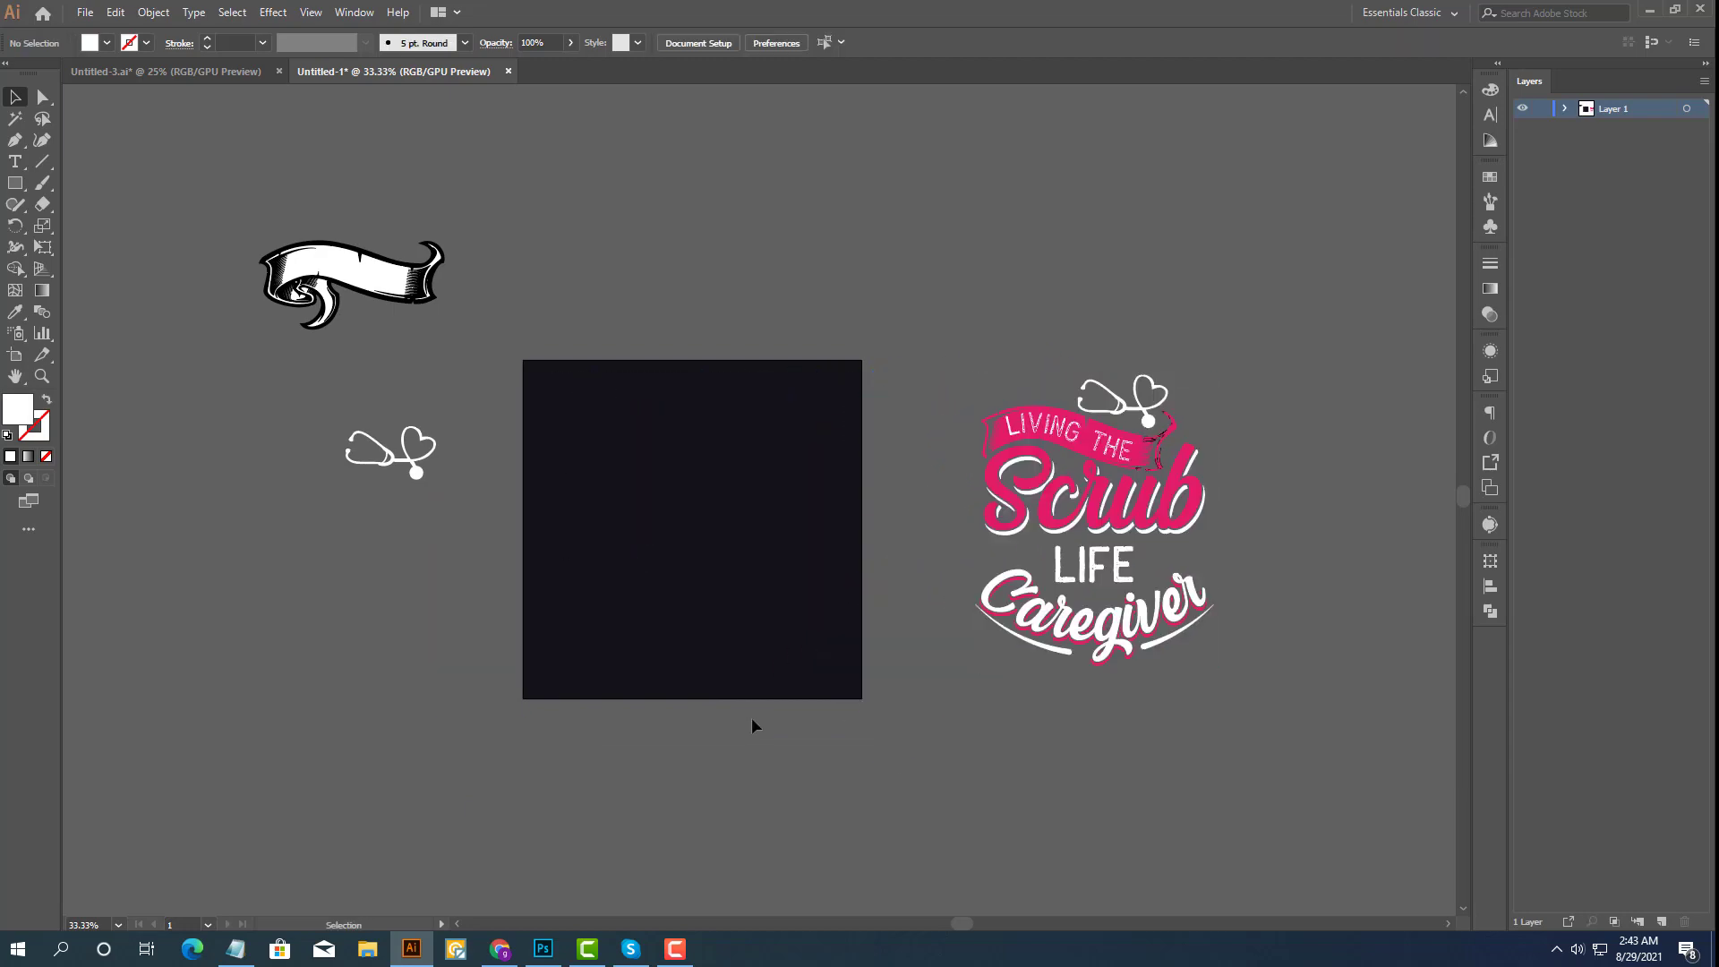
scroll(1132, 520, up, 1)
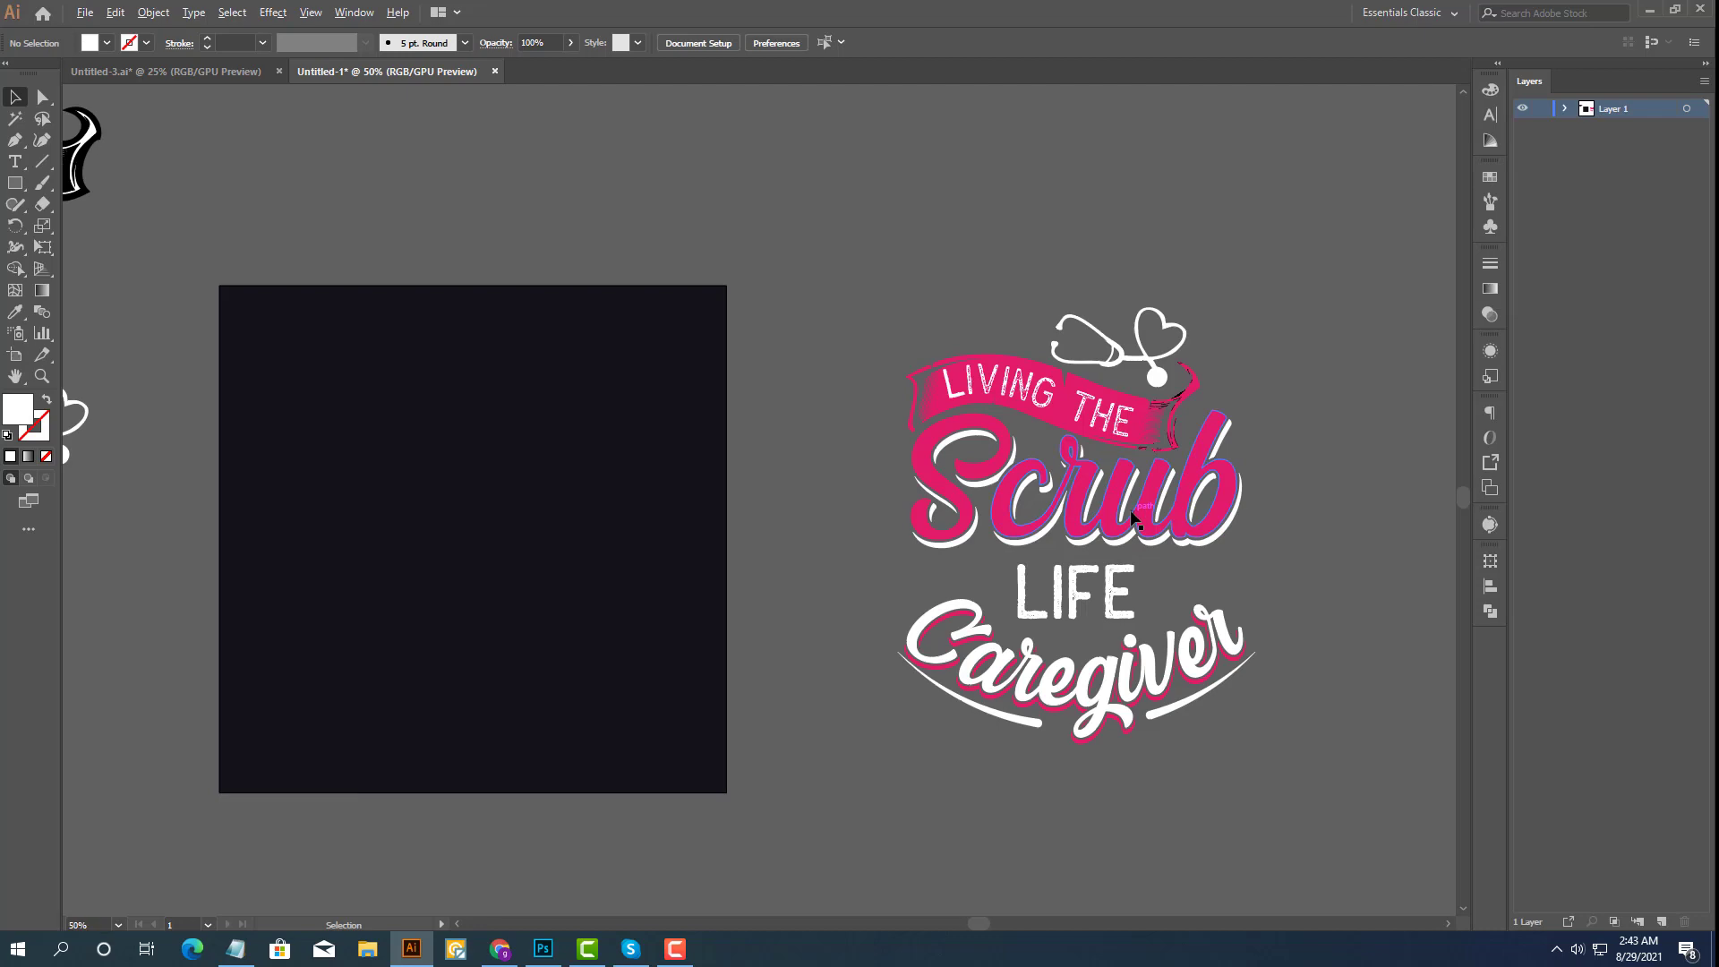
click(257, 959)
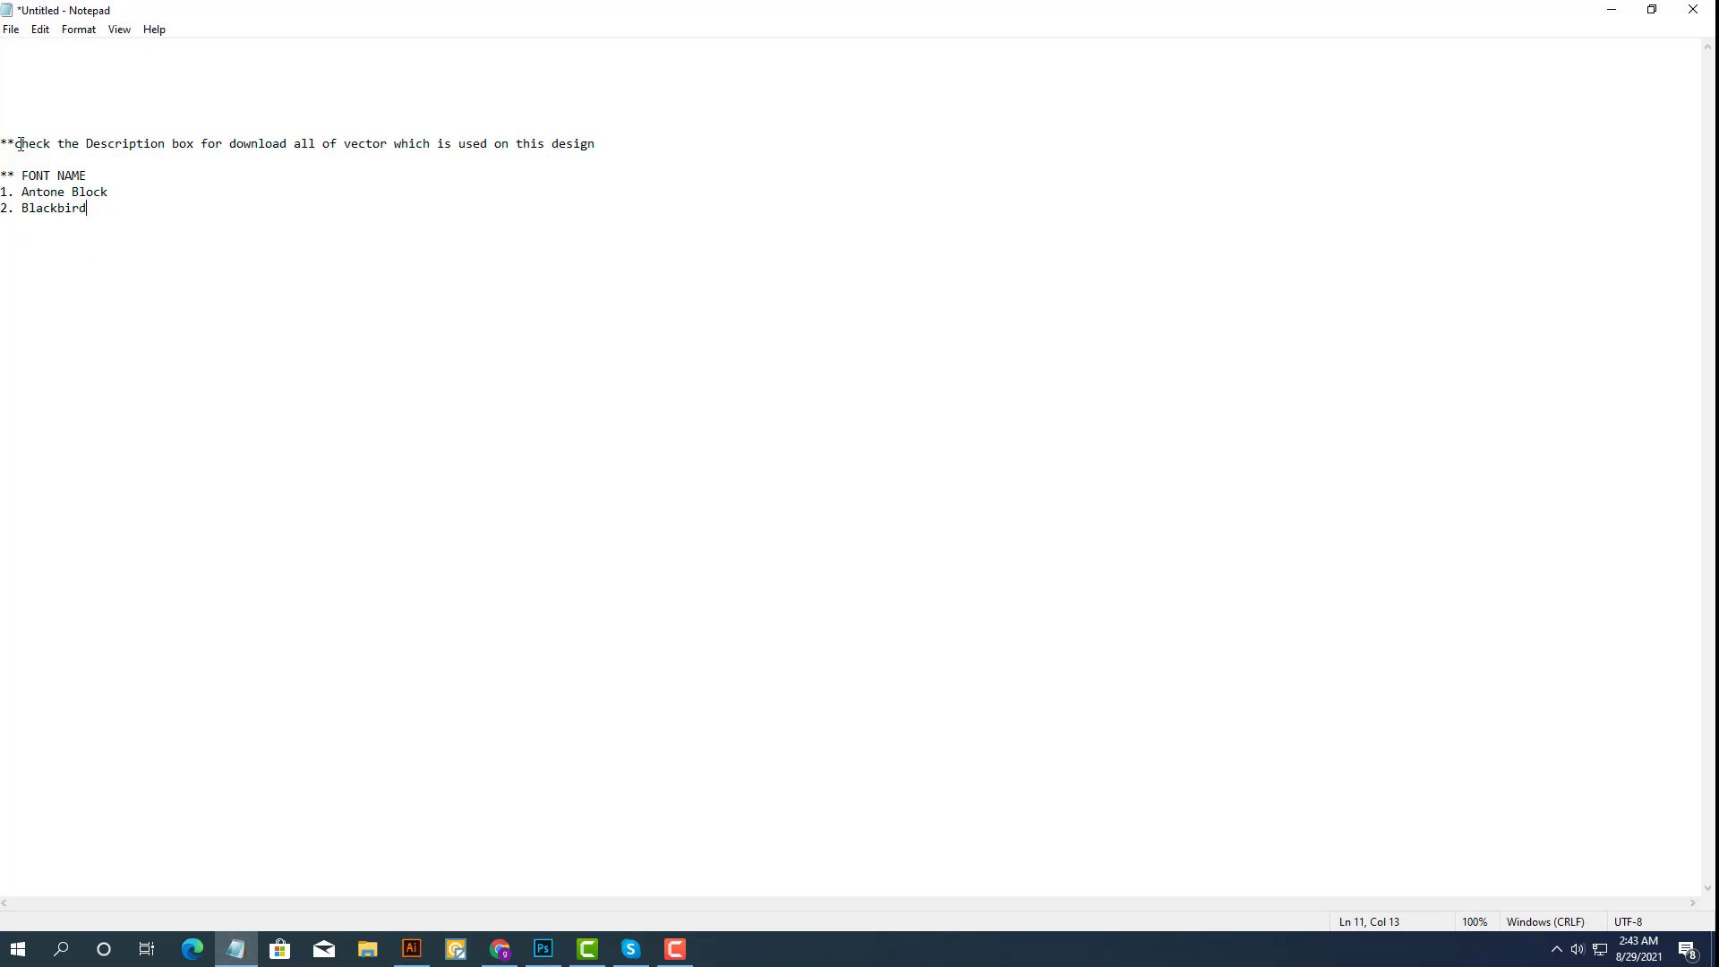
Highlight the vector-download note and the FONT NAME heading listing Antone Block and Blackbird.
drag(14, 143, 603, 144)
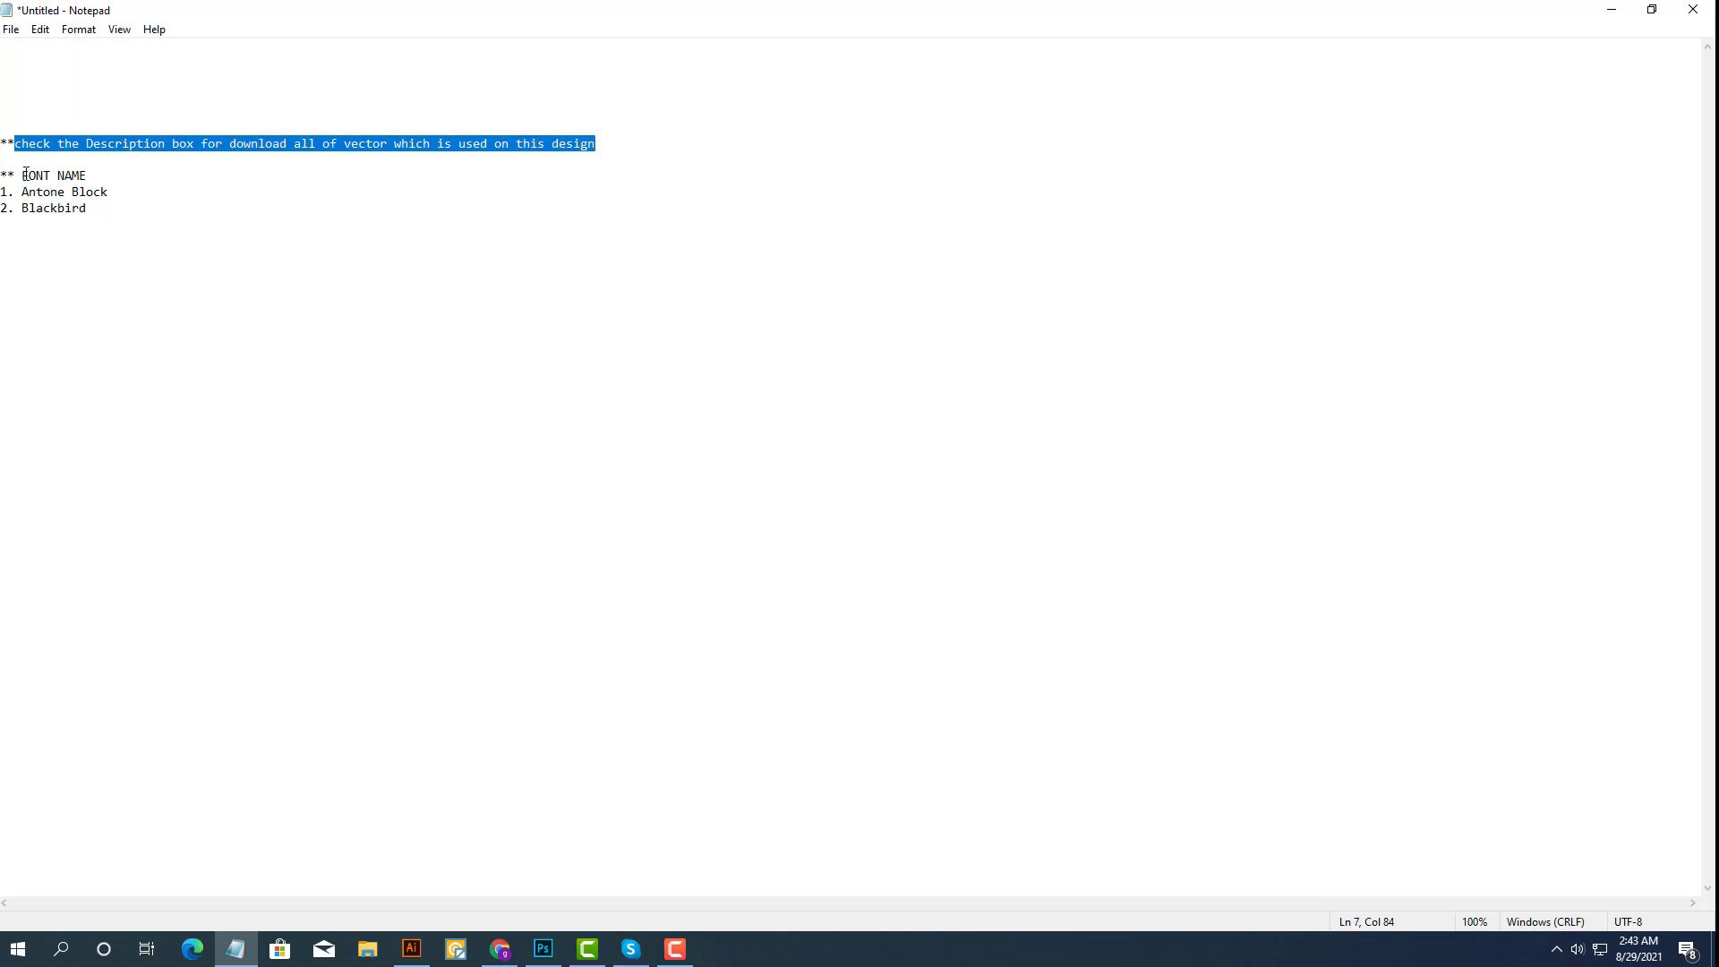
mouse_move(26, 175)
mouse_down()
mouse_move(87, 174)
mouse_move(88, 208)
mouse_up()
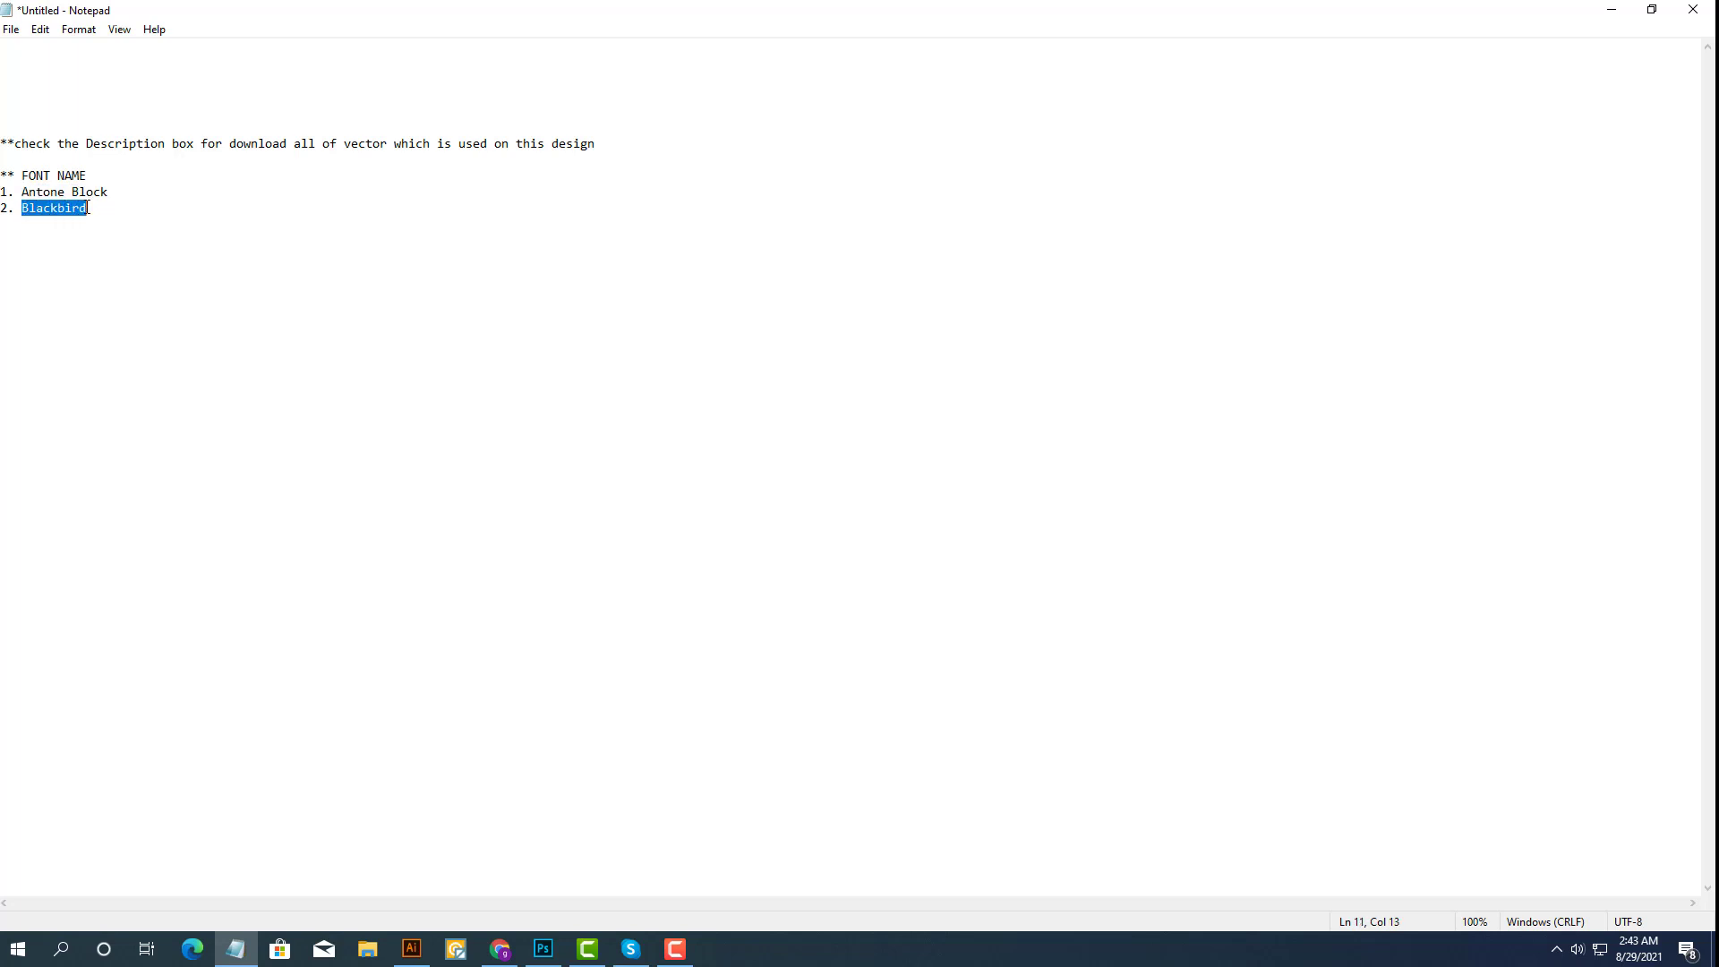
Add placeholder text on the artboard, enlarge it, and set its fill to white.
click(1612, 9)
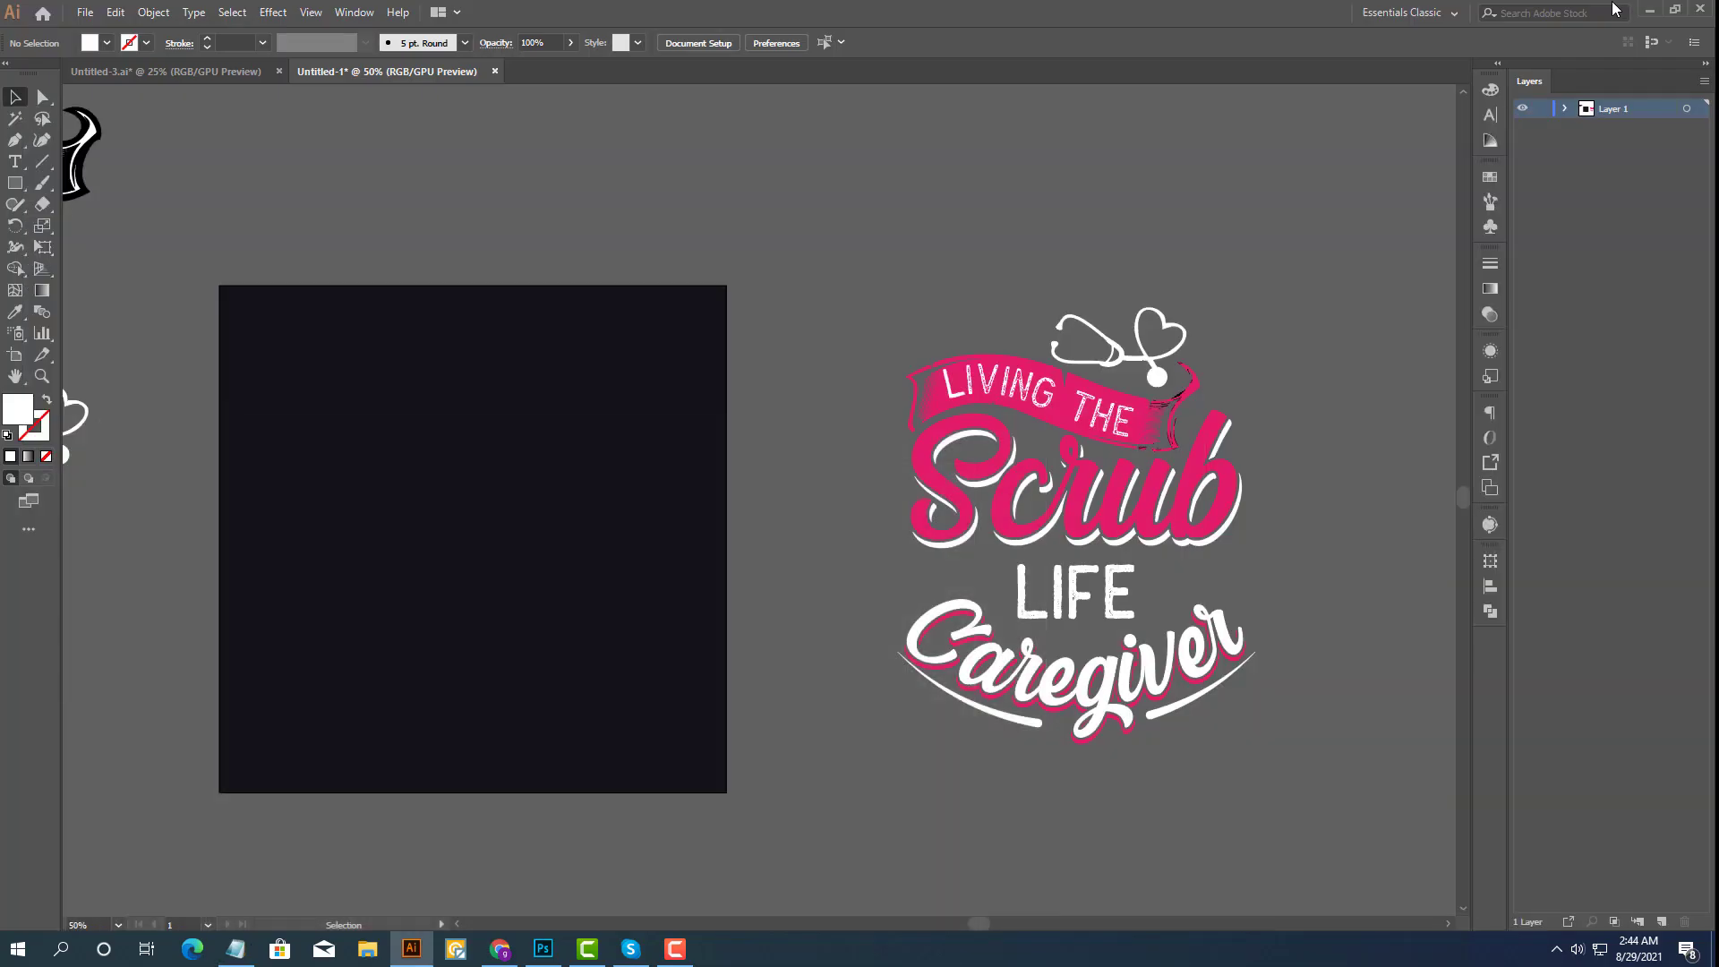
click(15, 161)
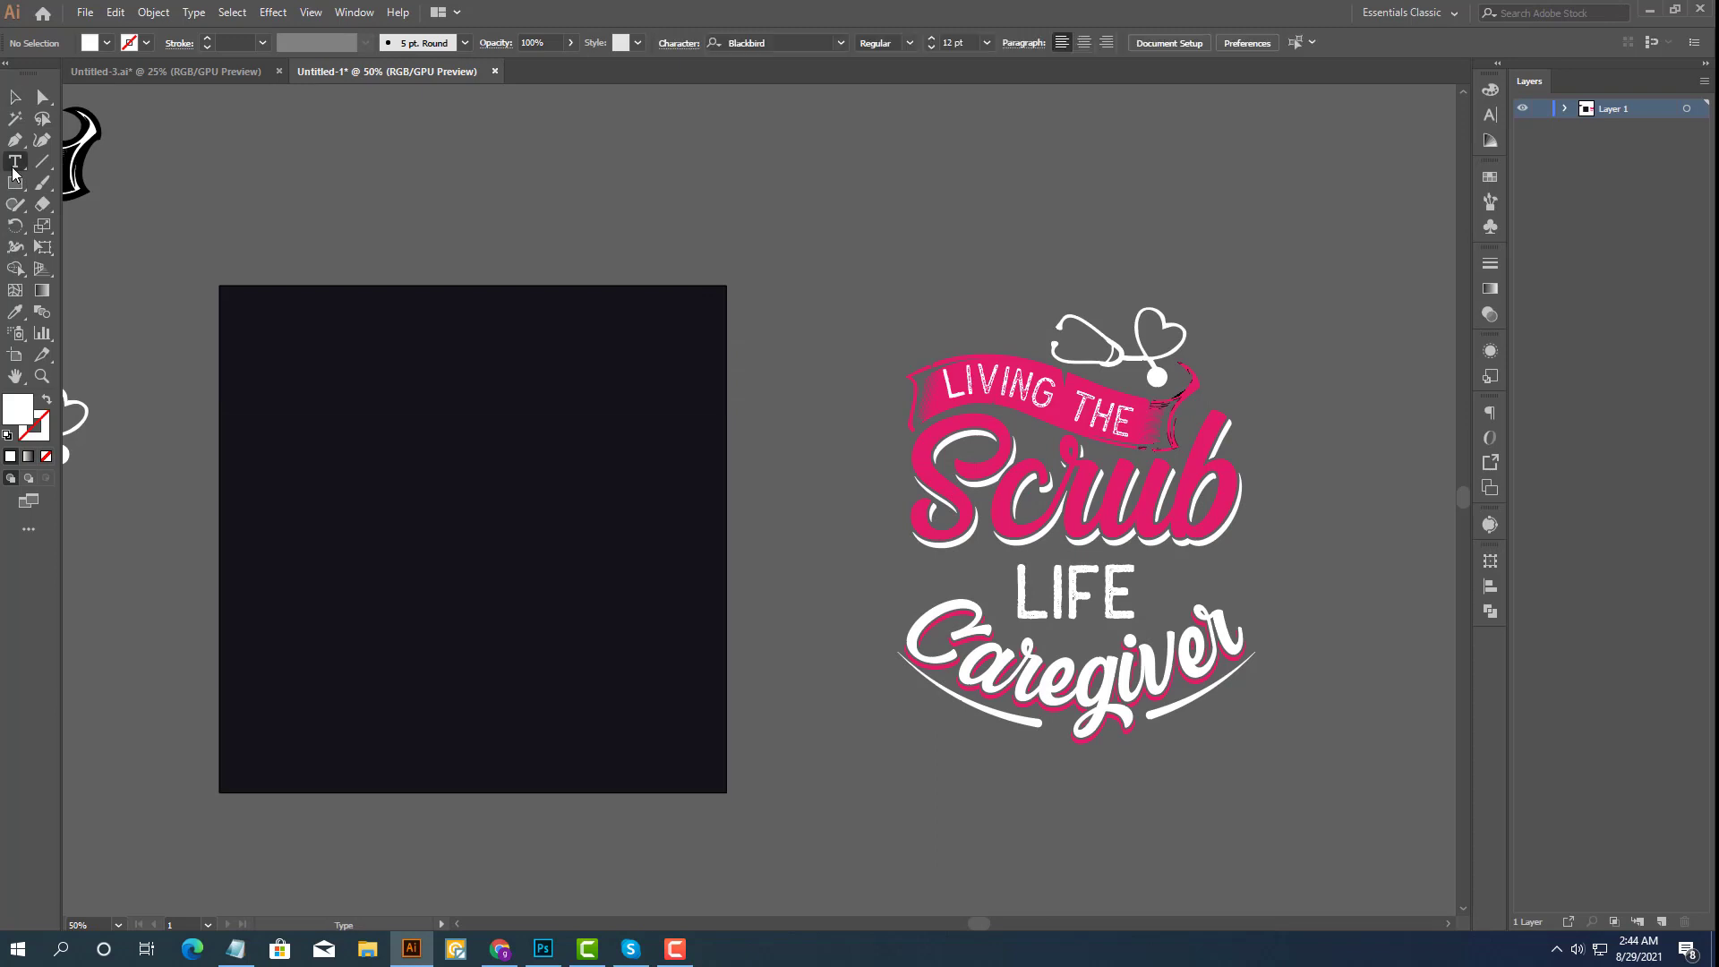
click(372, 400)
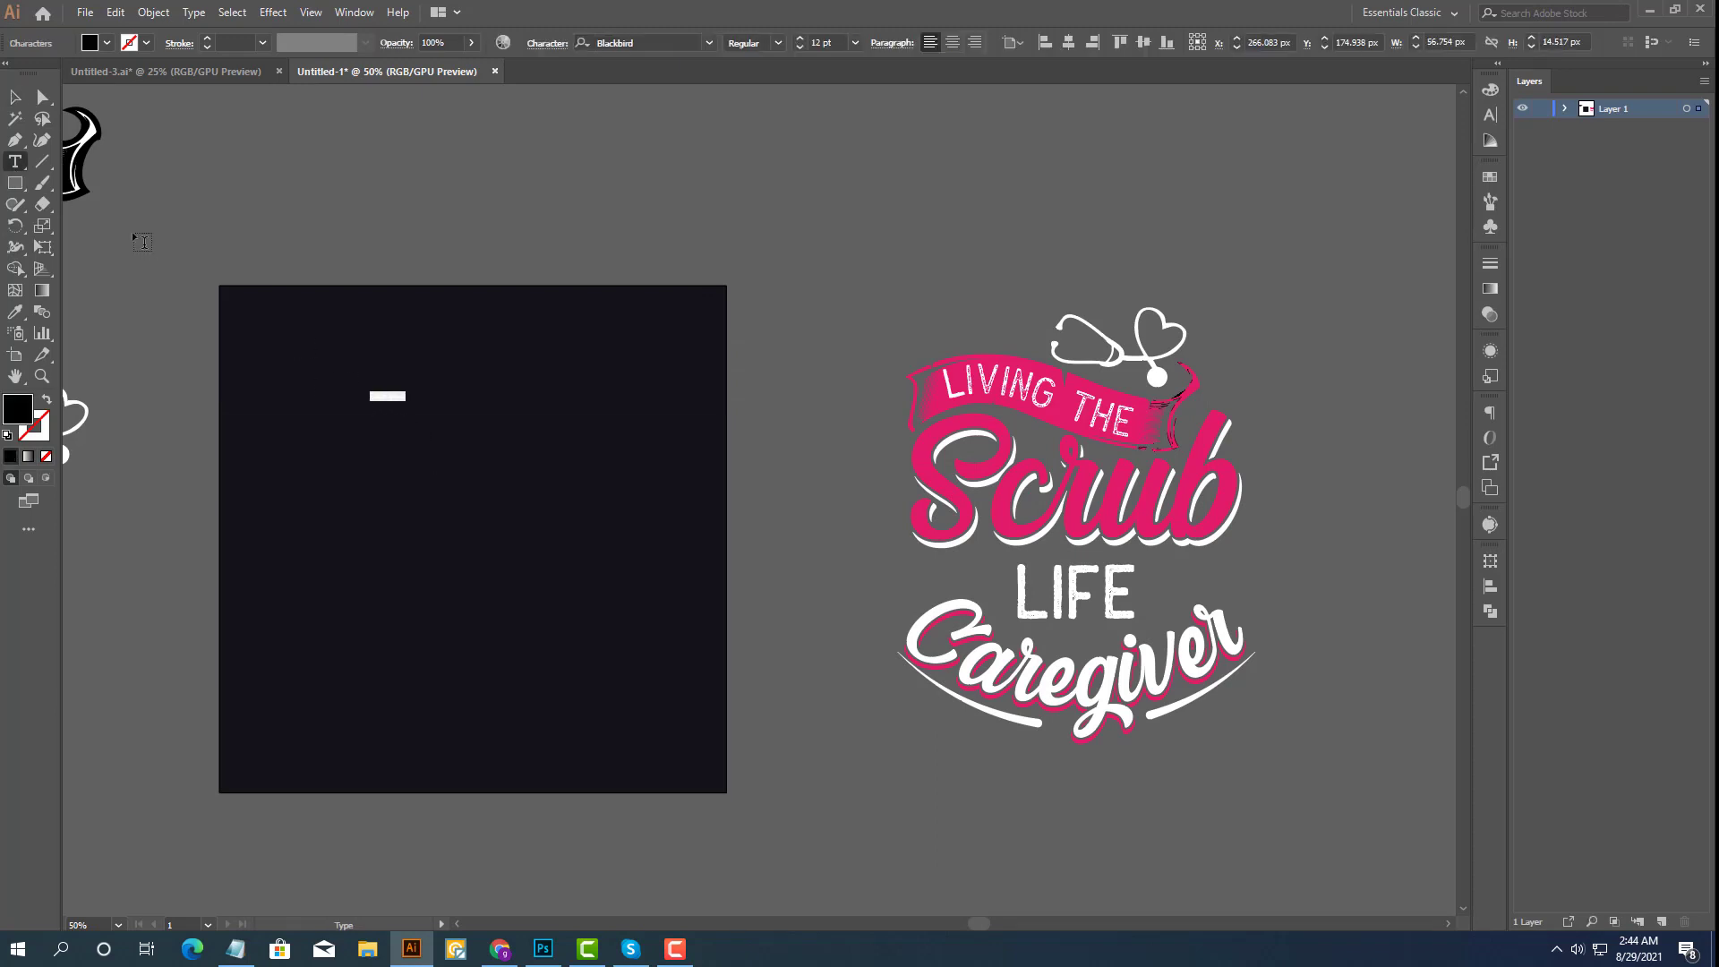
click(15, 97)
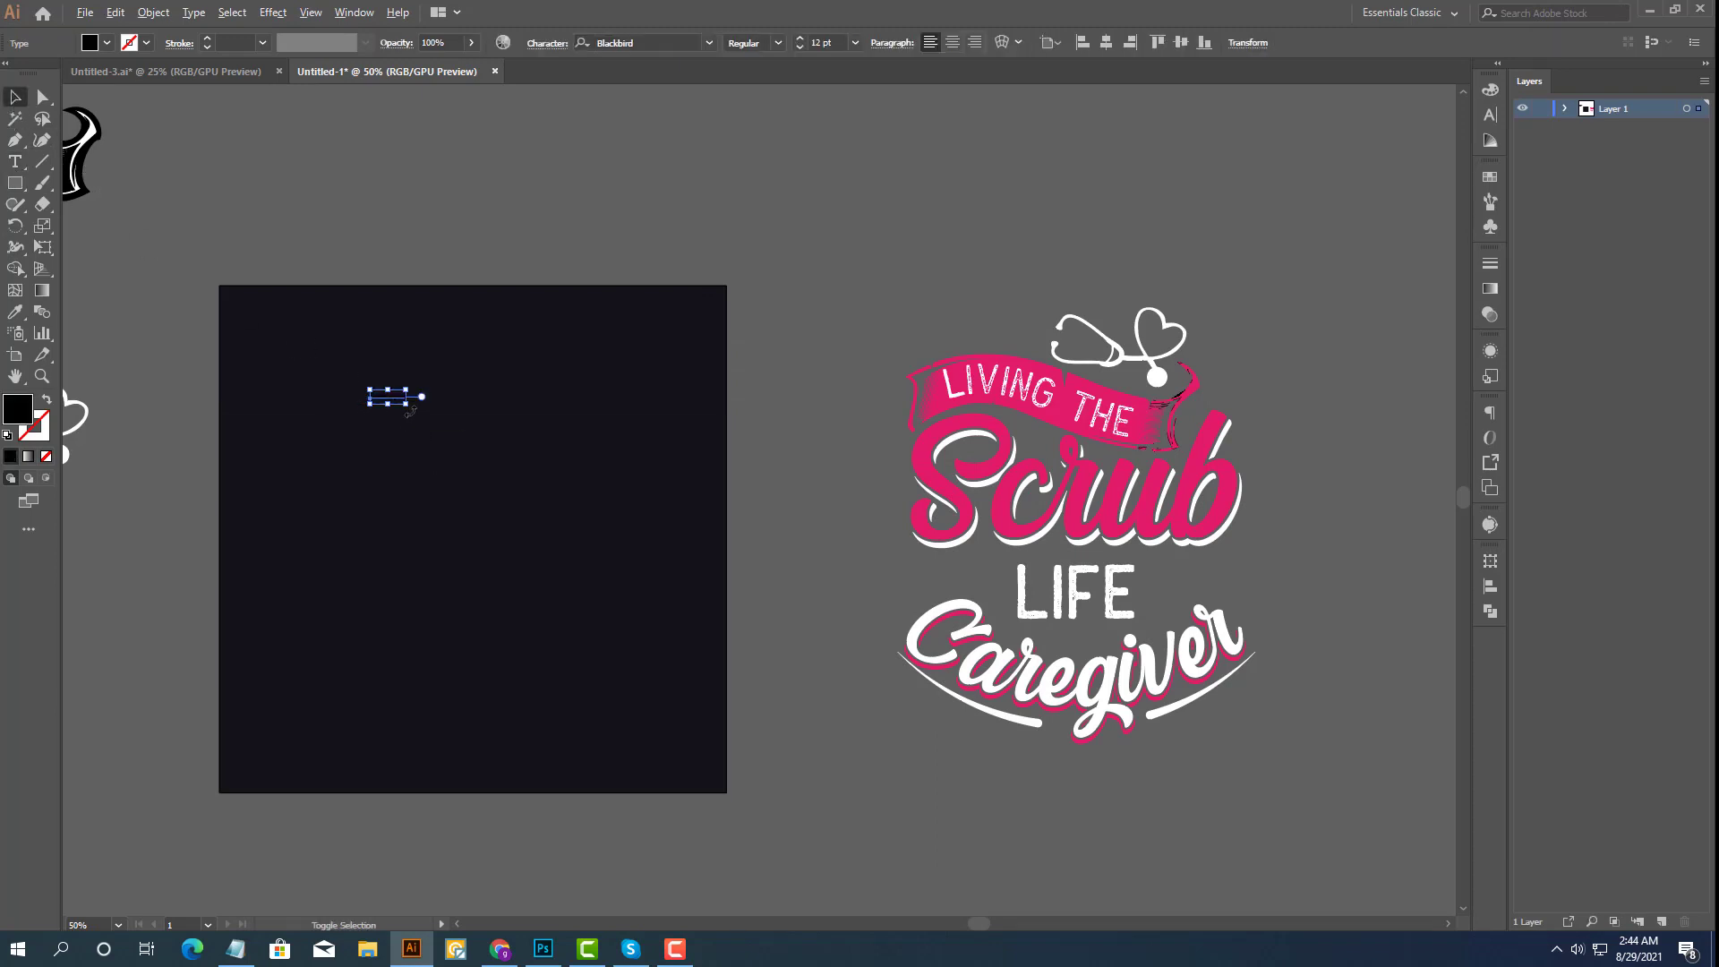
drag(447, 434, 514, 429)
click(106, 42)
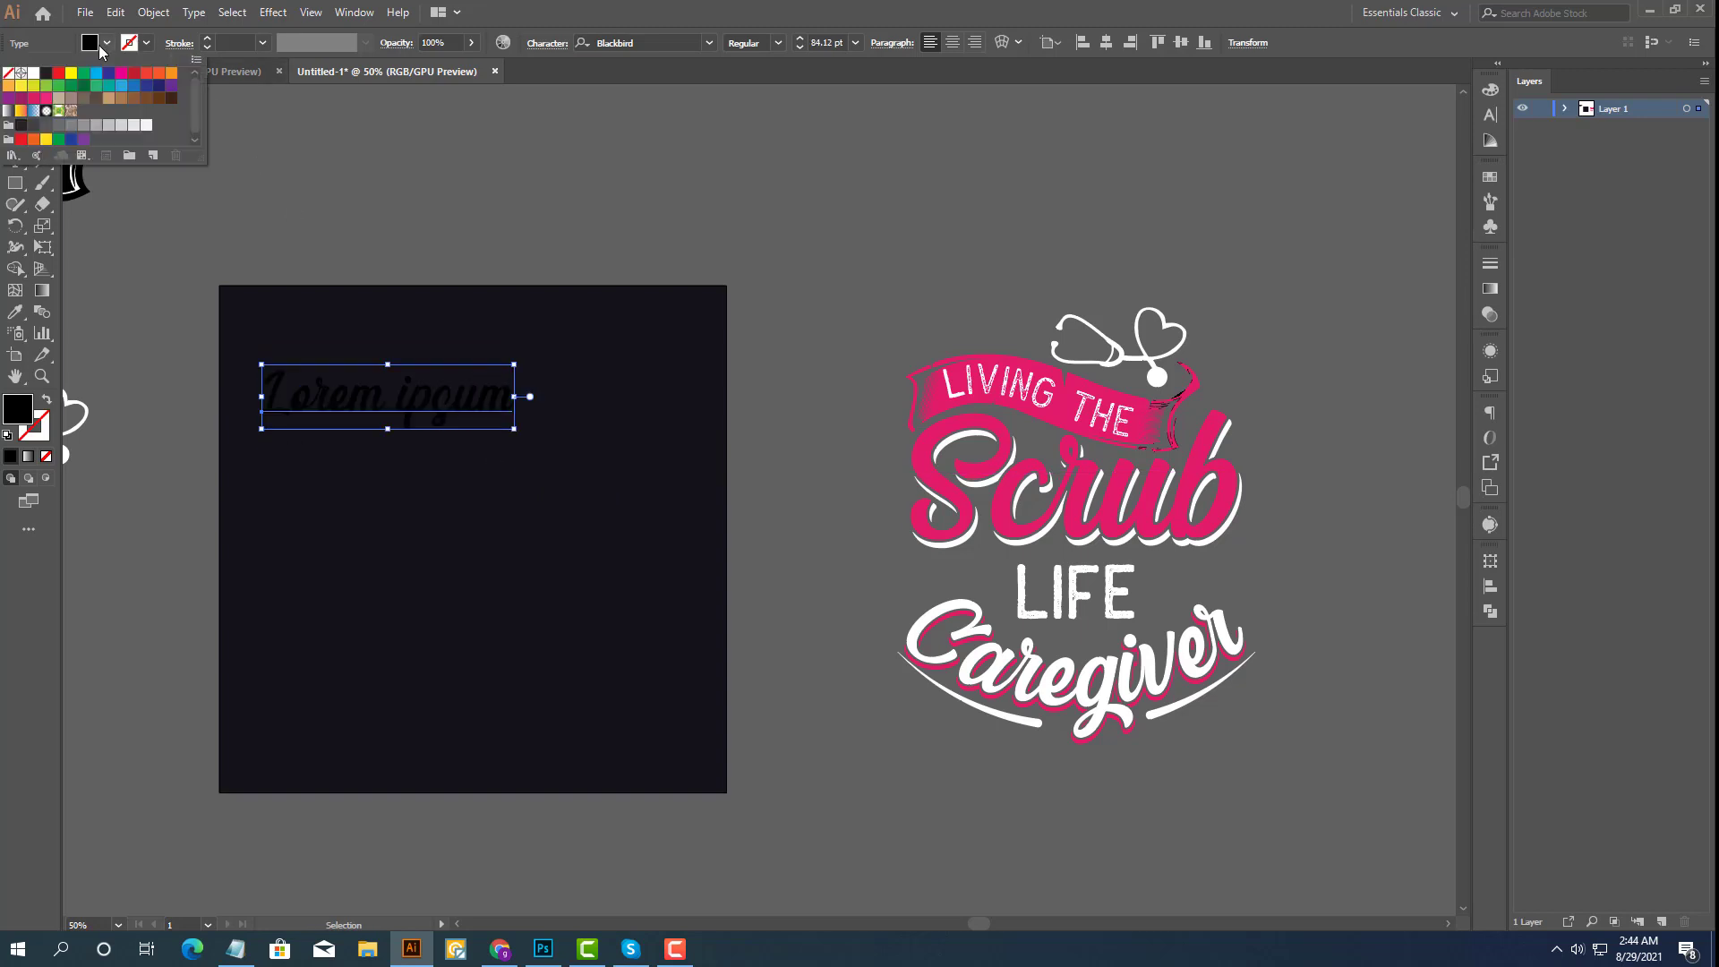
click(34, 72)
Move the text to the artboard's top centre and retype it as LIVING THE.
click(330, 410)
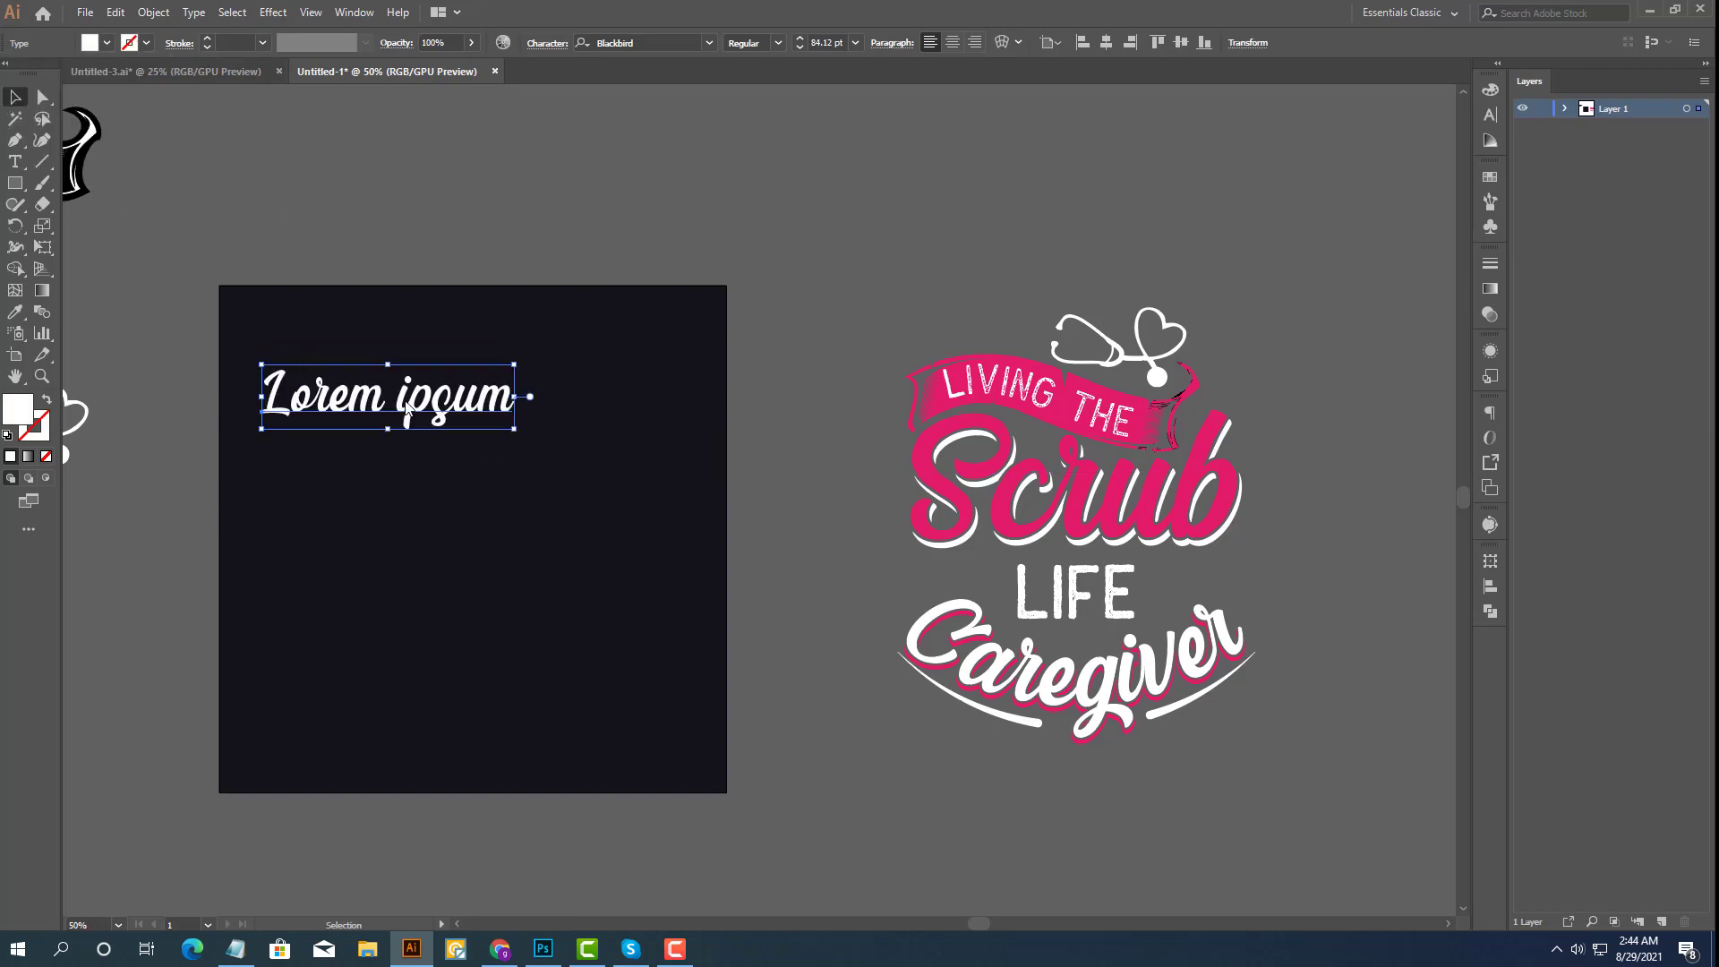
drag(409, 407, 475, 401)
double_click(484, 408)
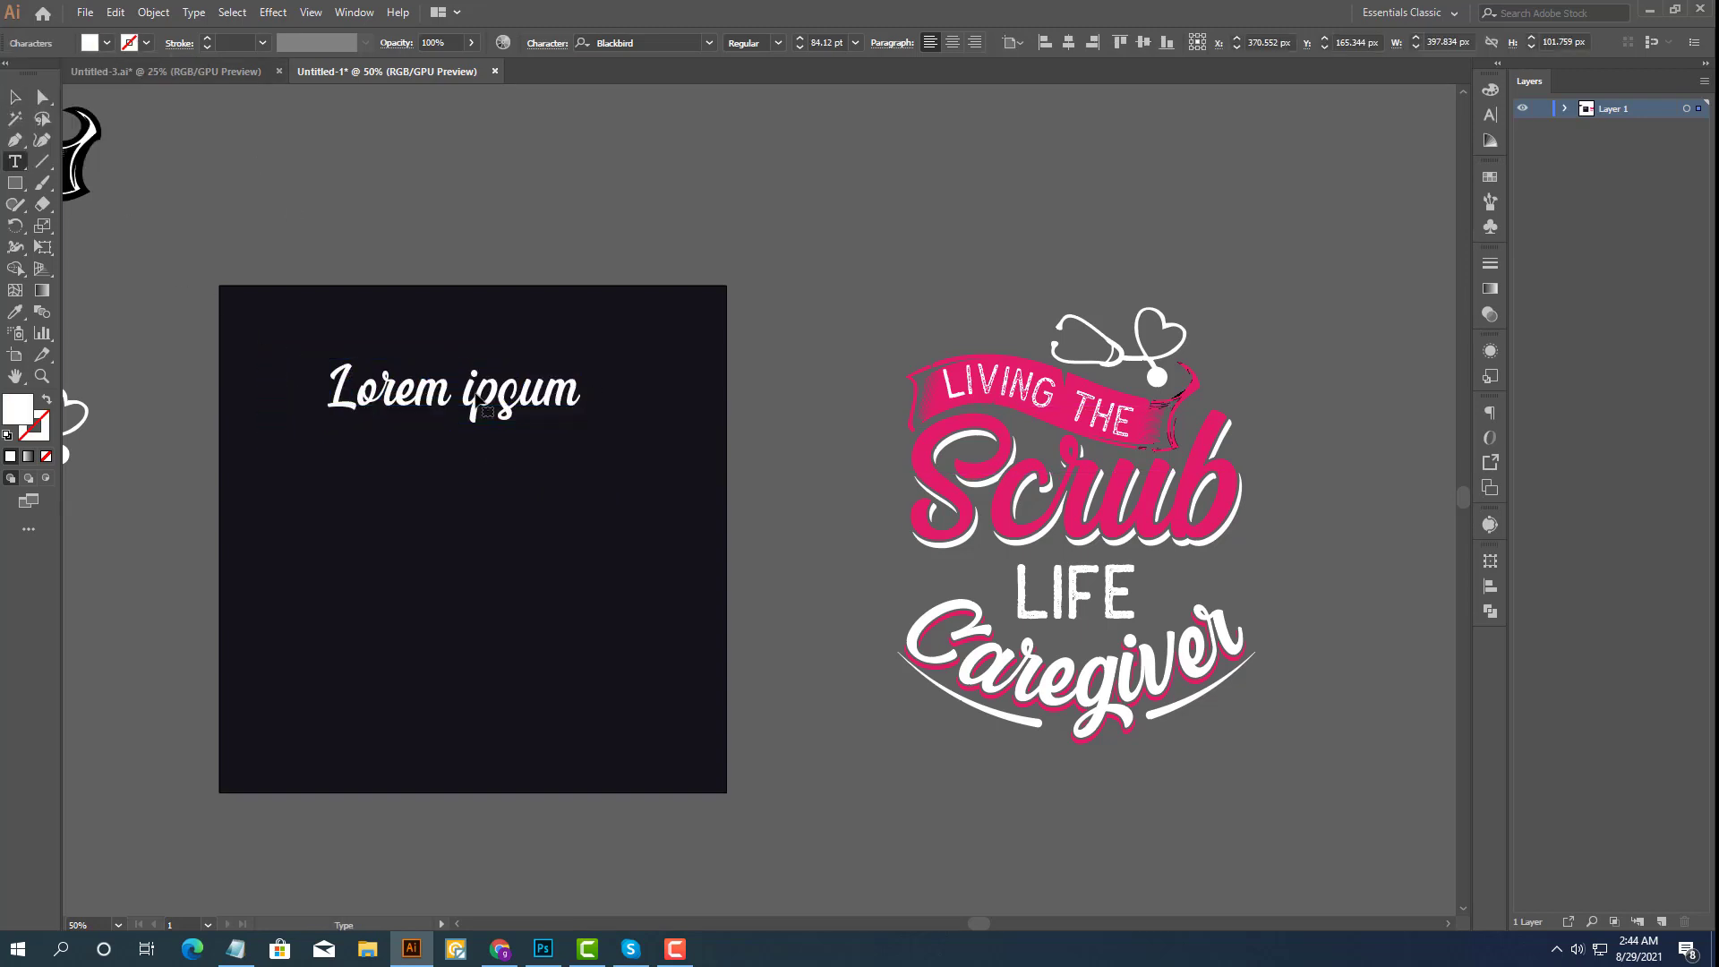
key(ctrl+a)
text(L)
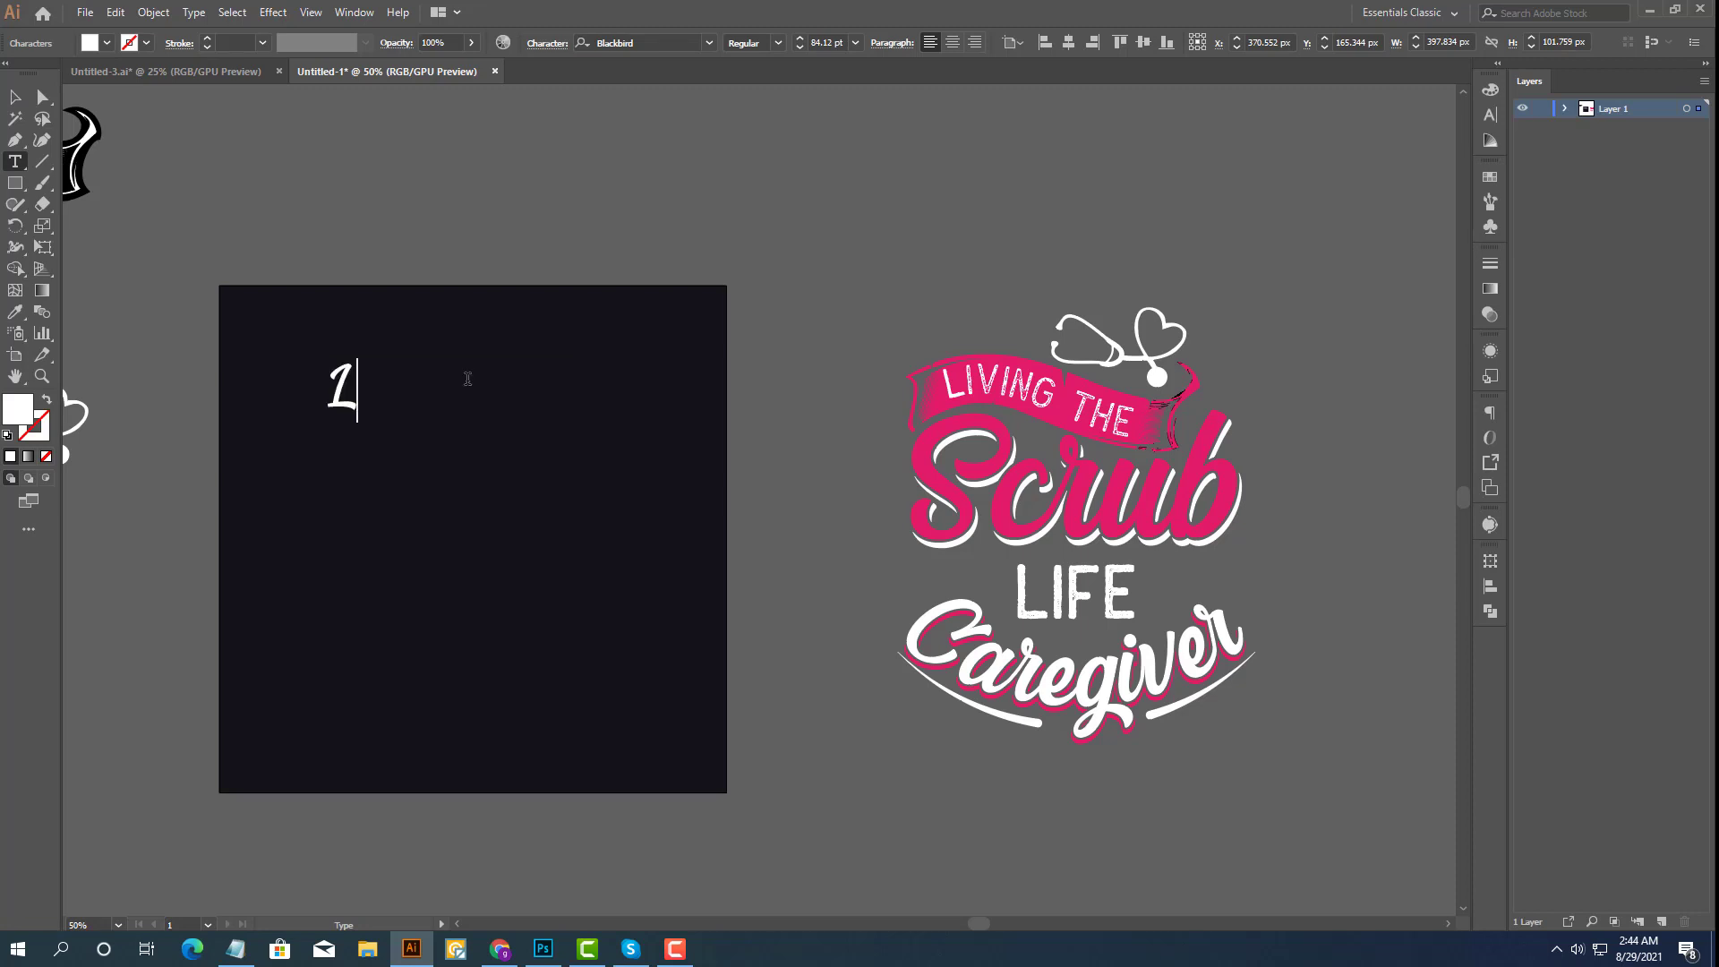
text(IVING )
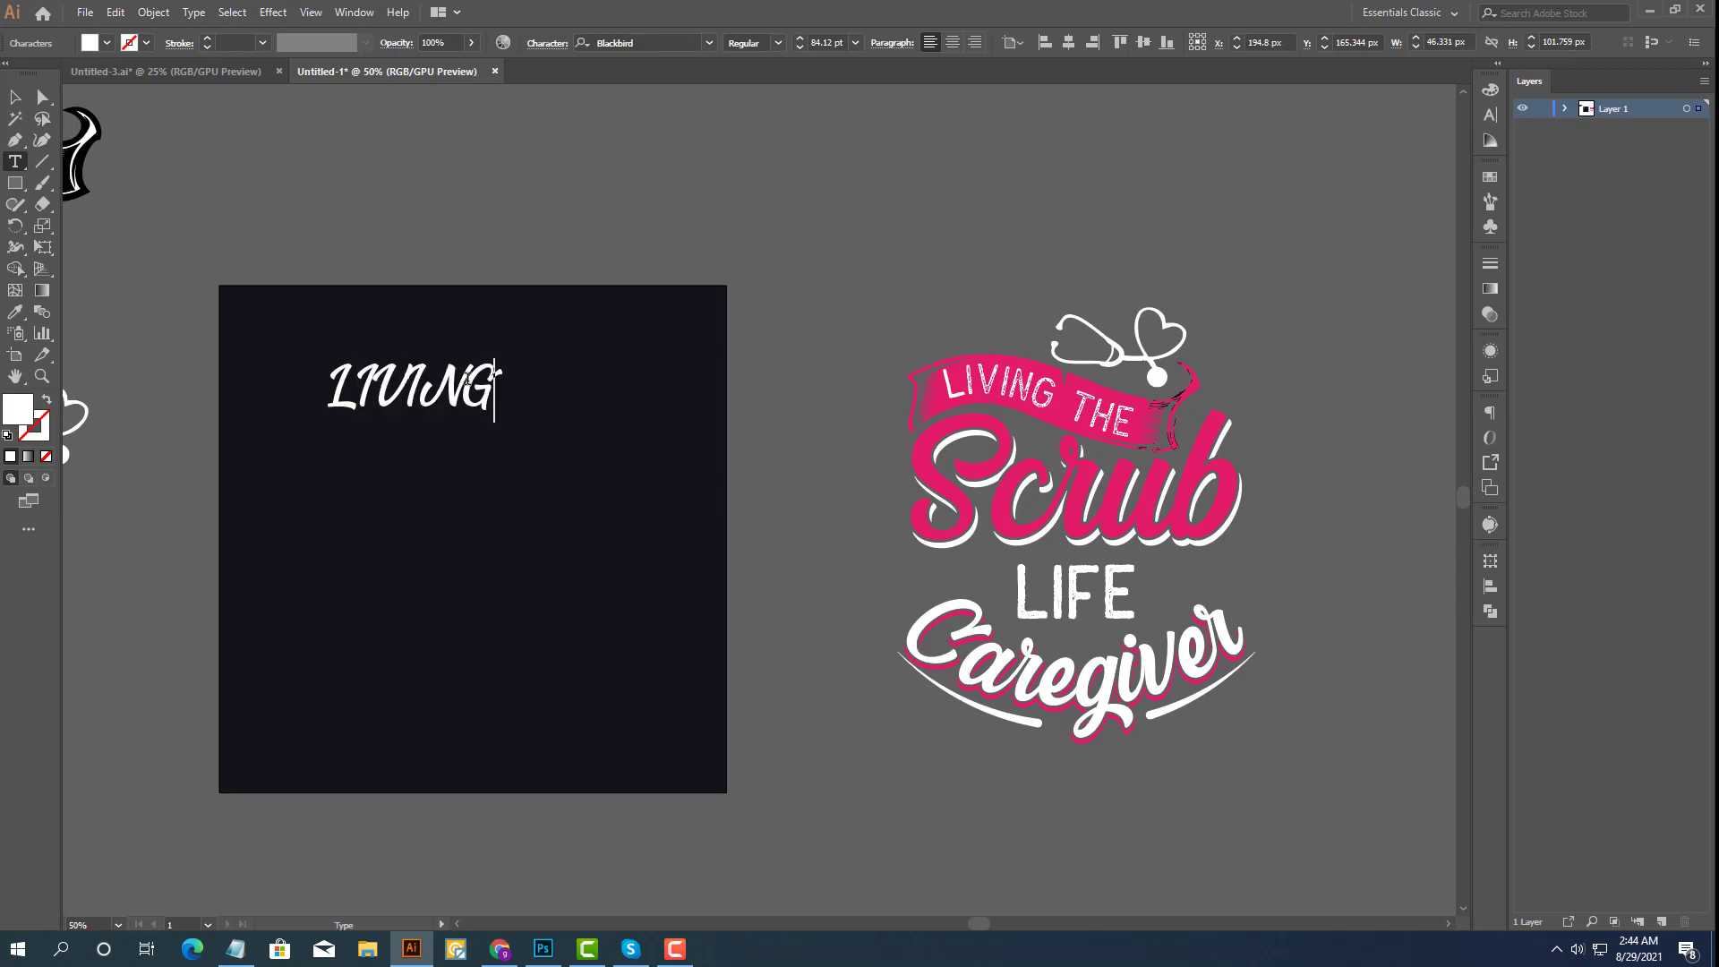
text(THE)
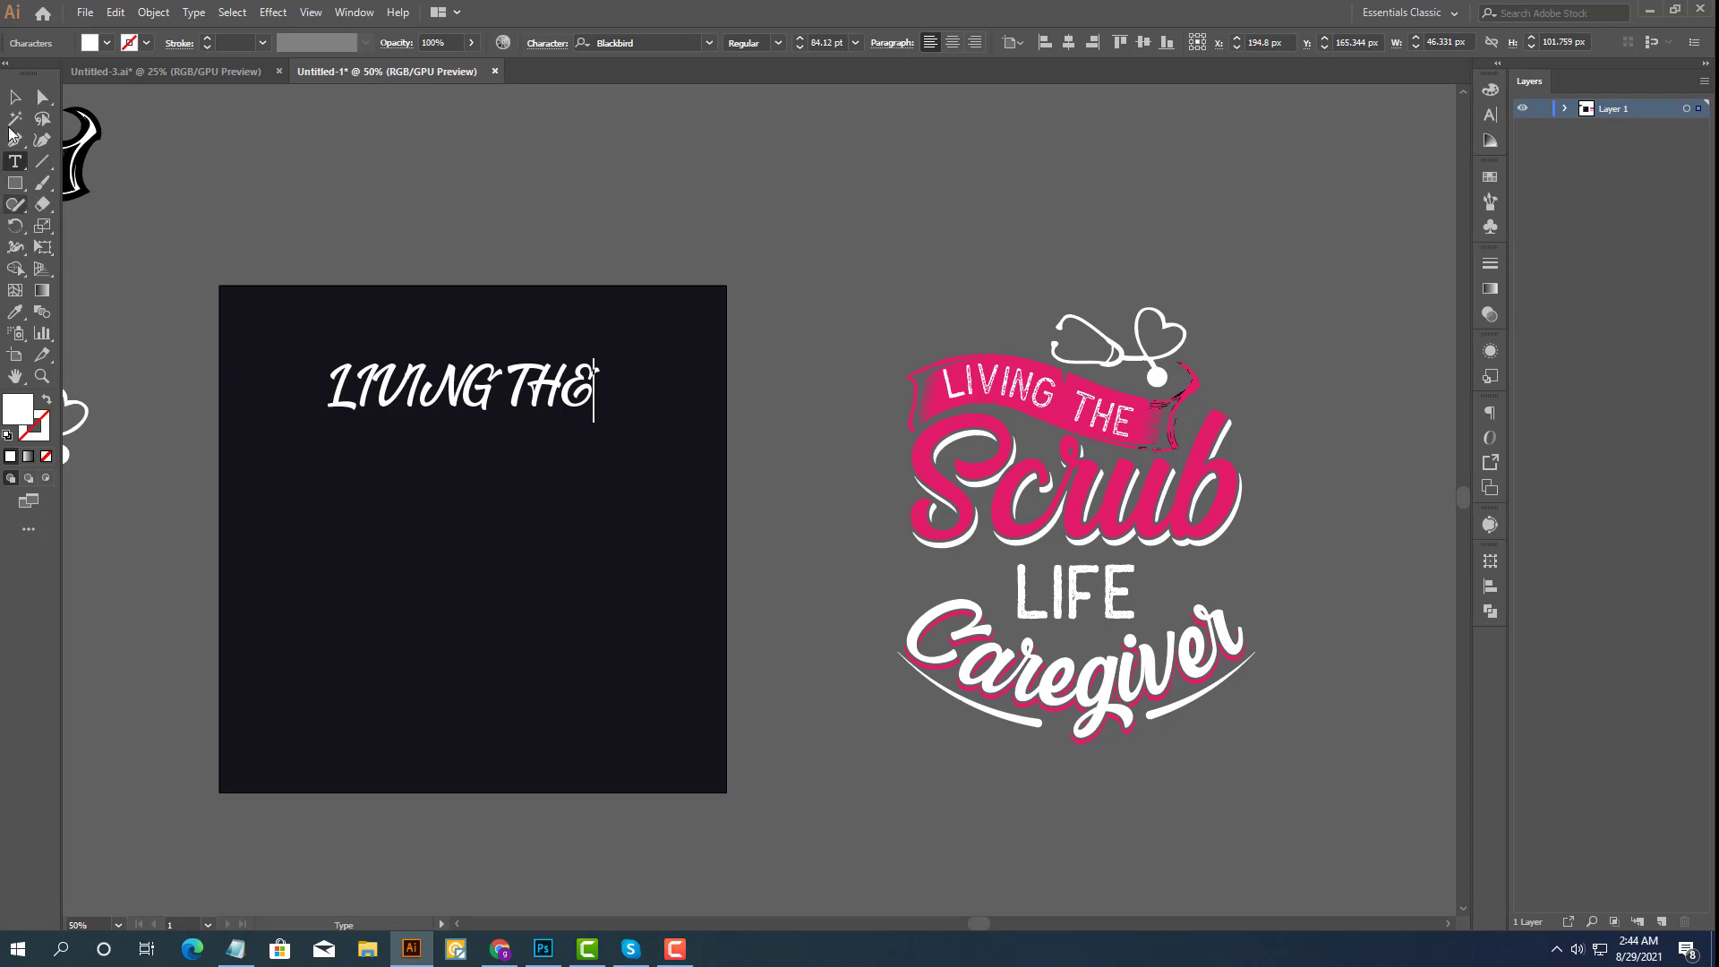
key(Escape)
Copy the font name Antone Block from the Notepad font list.
click(1490, 121)
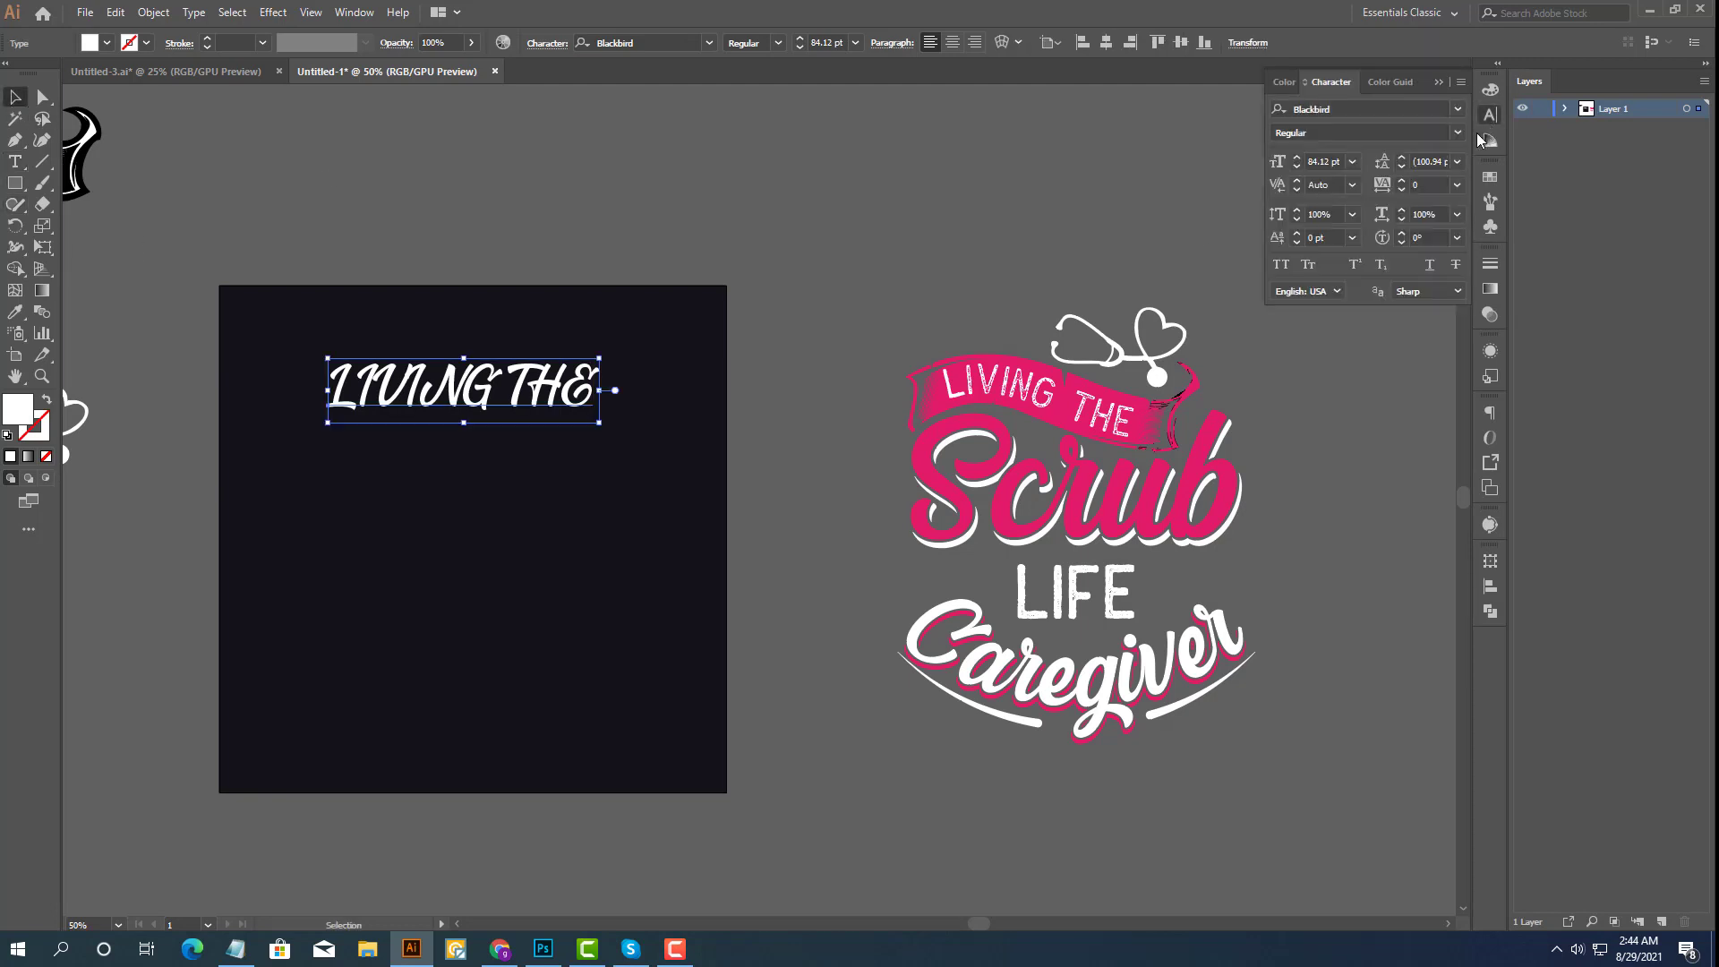
click(1361, 112)
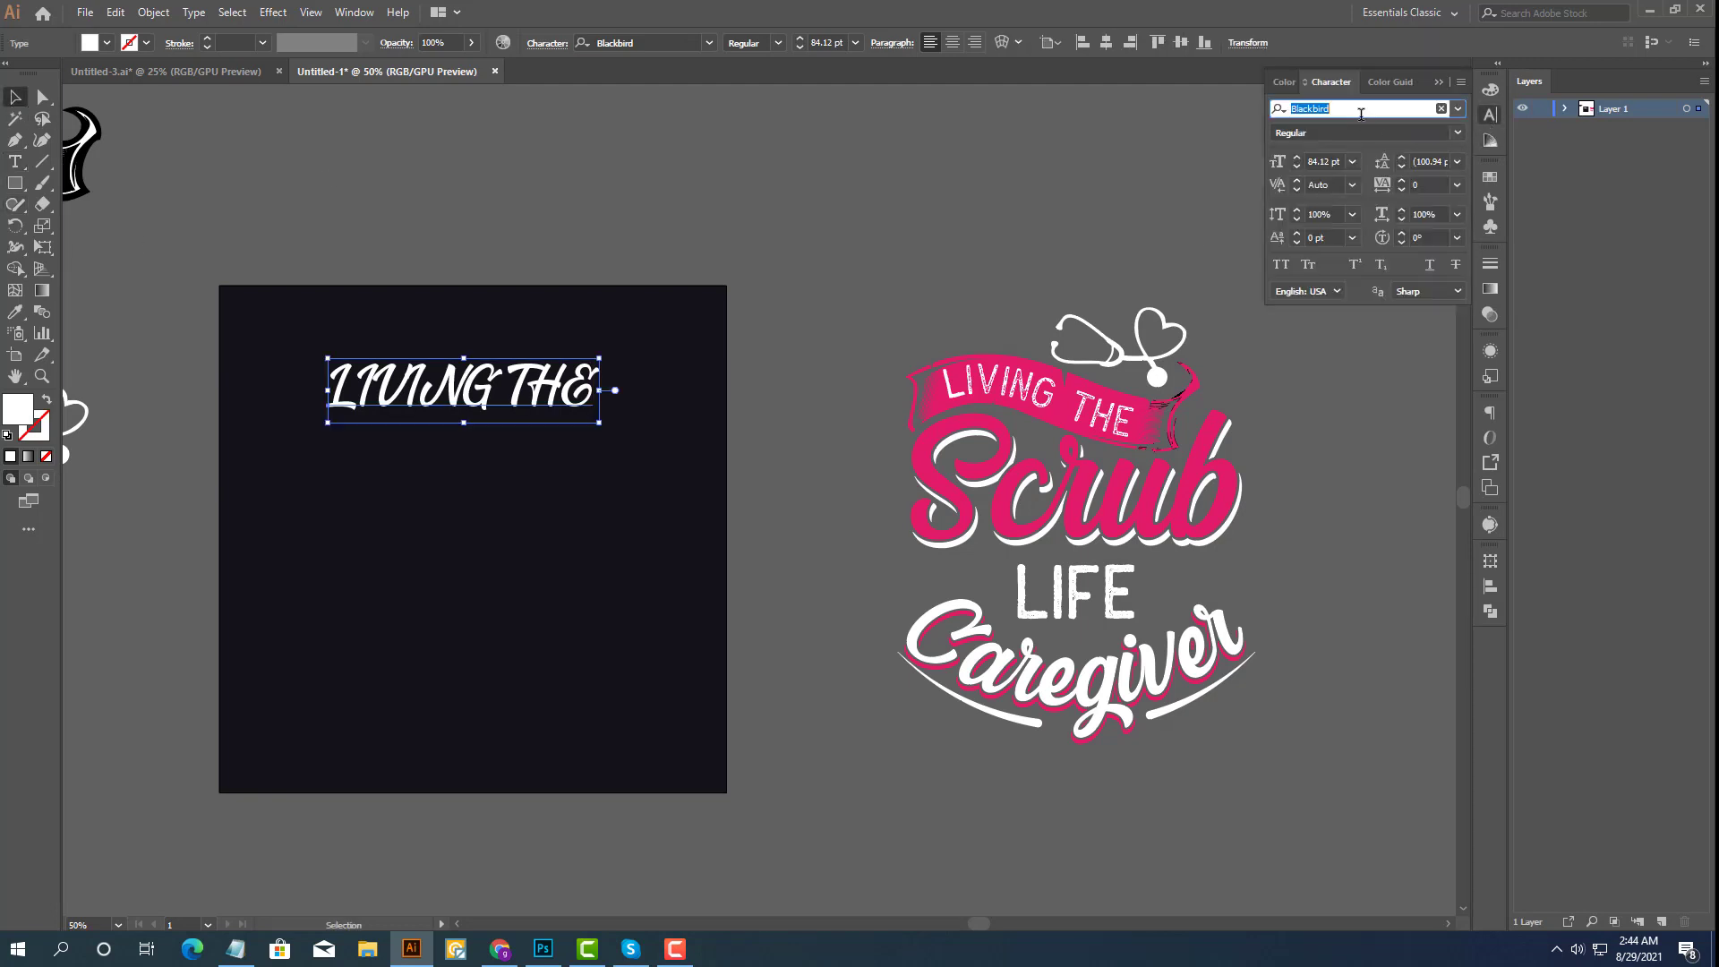
click(236, 949)
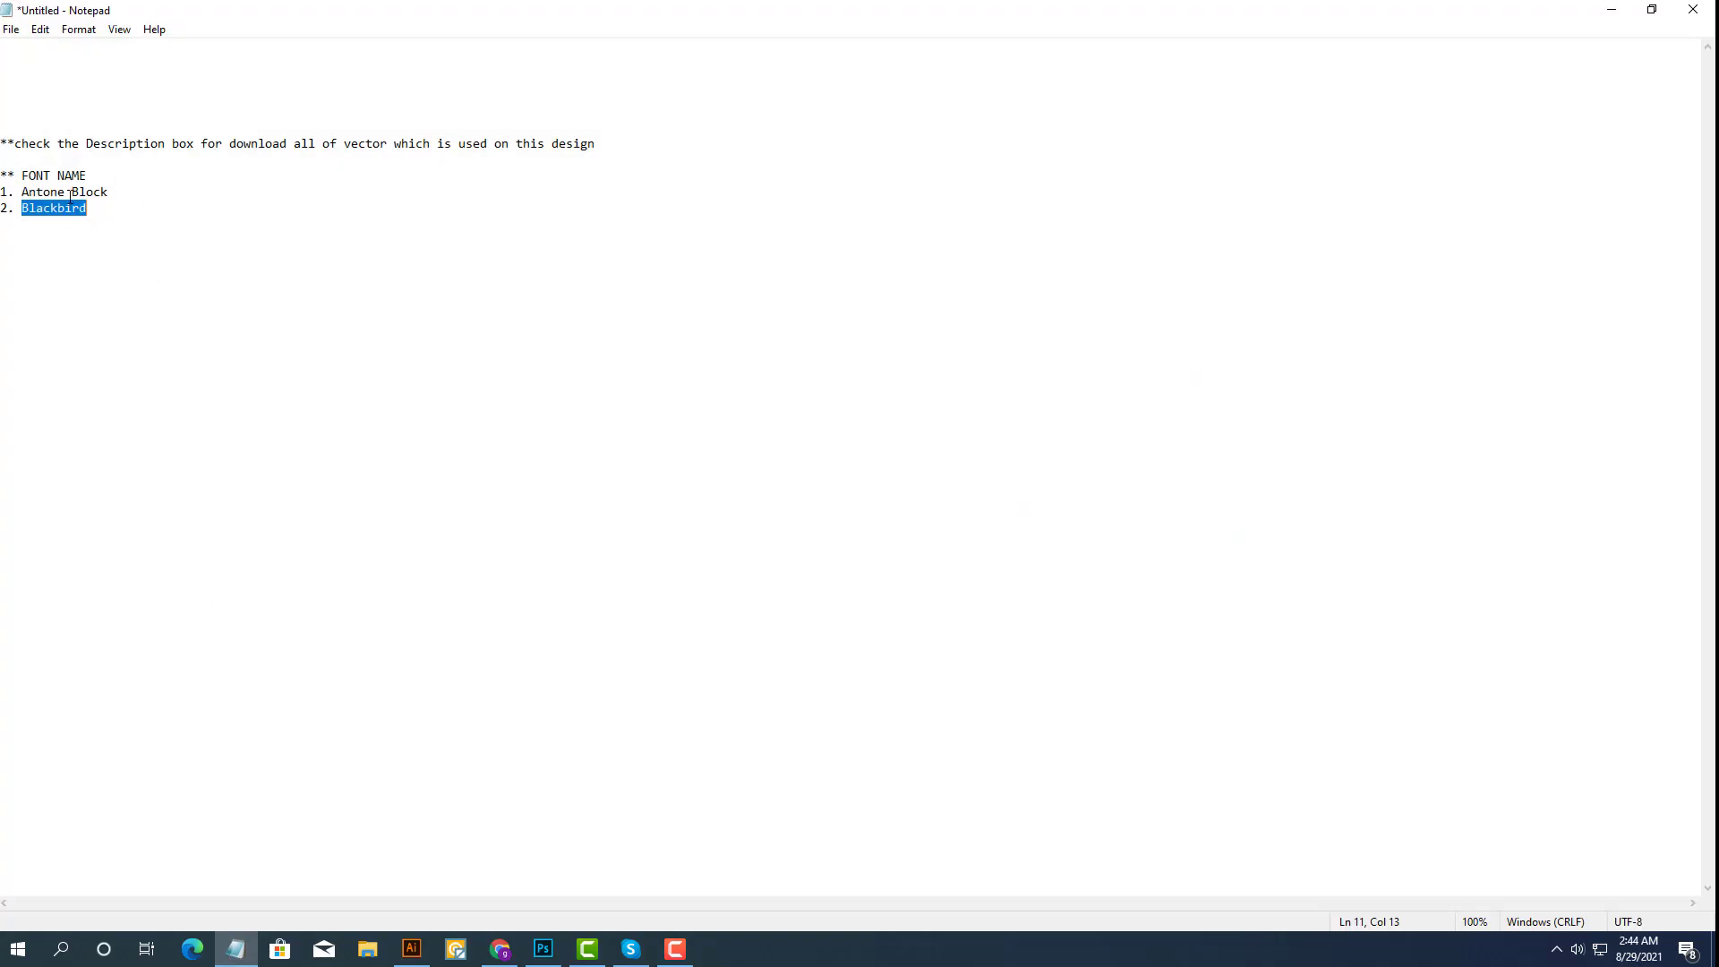
click(67, 192)
drag(103, 192, 23, 191)
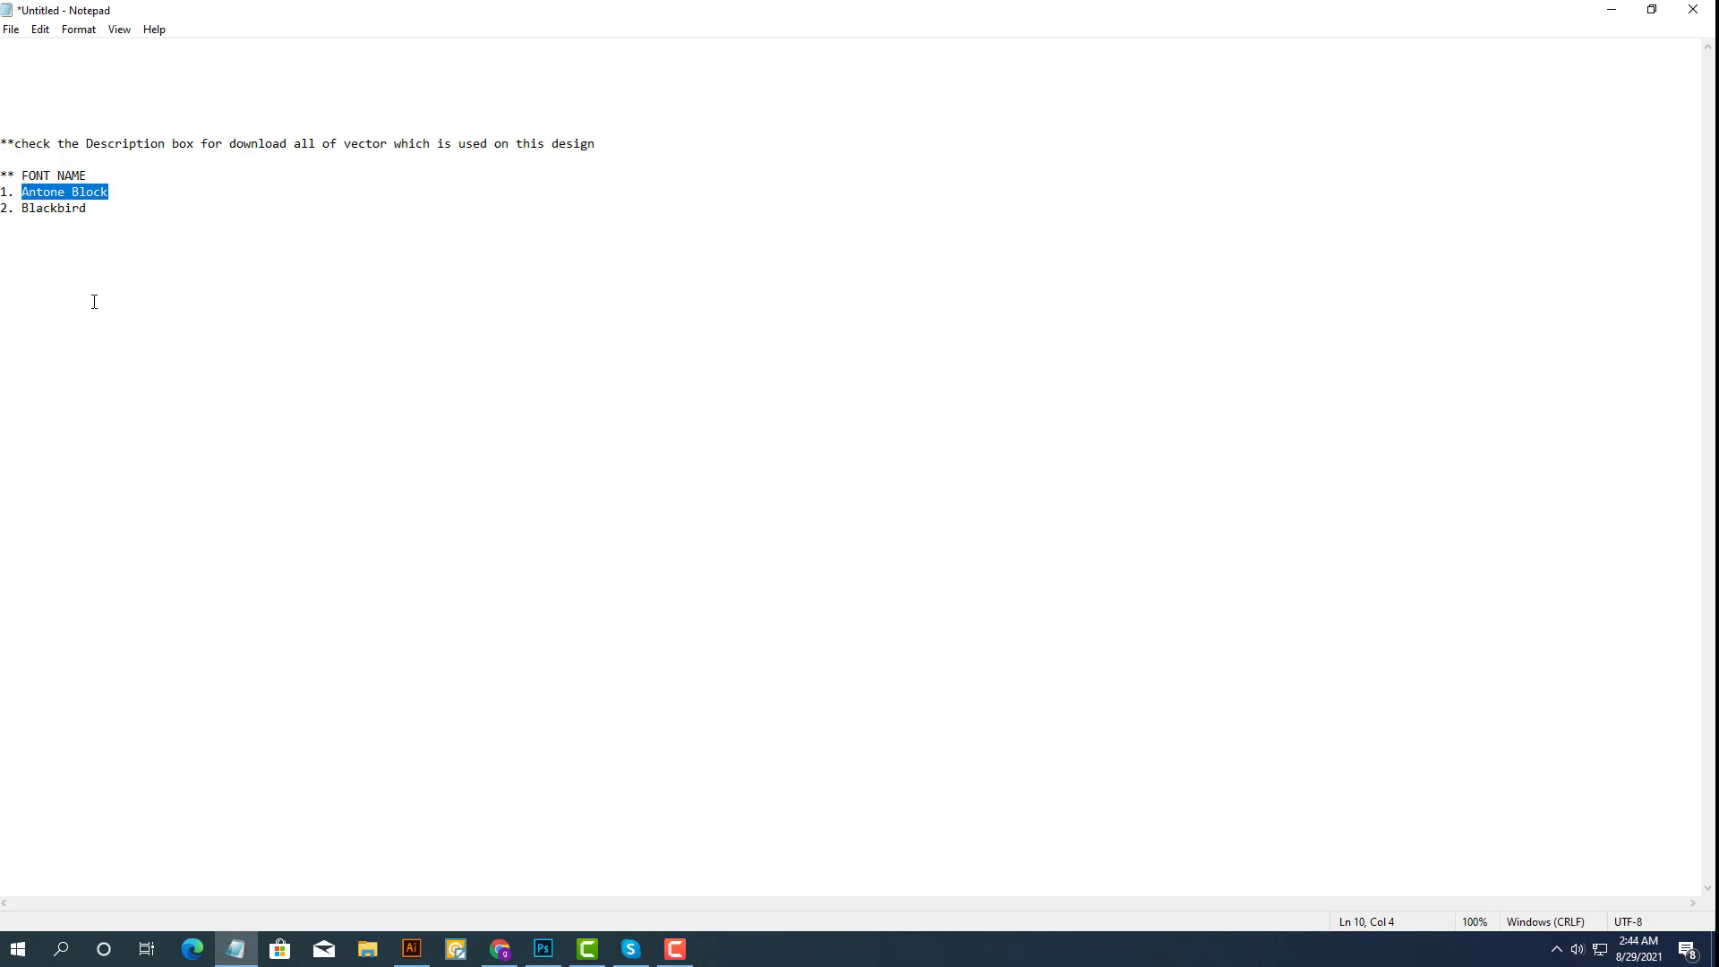
click(411, 949)
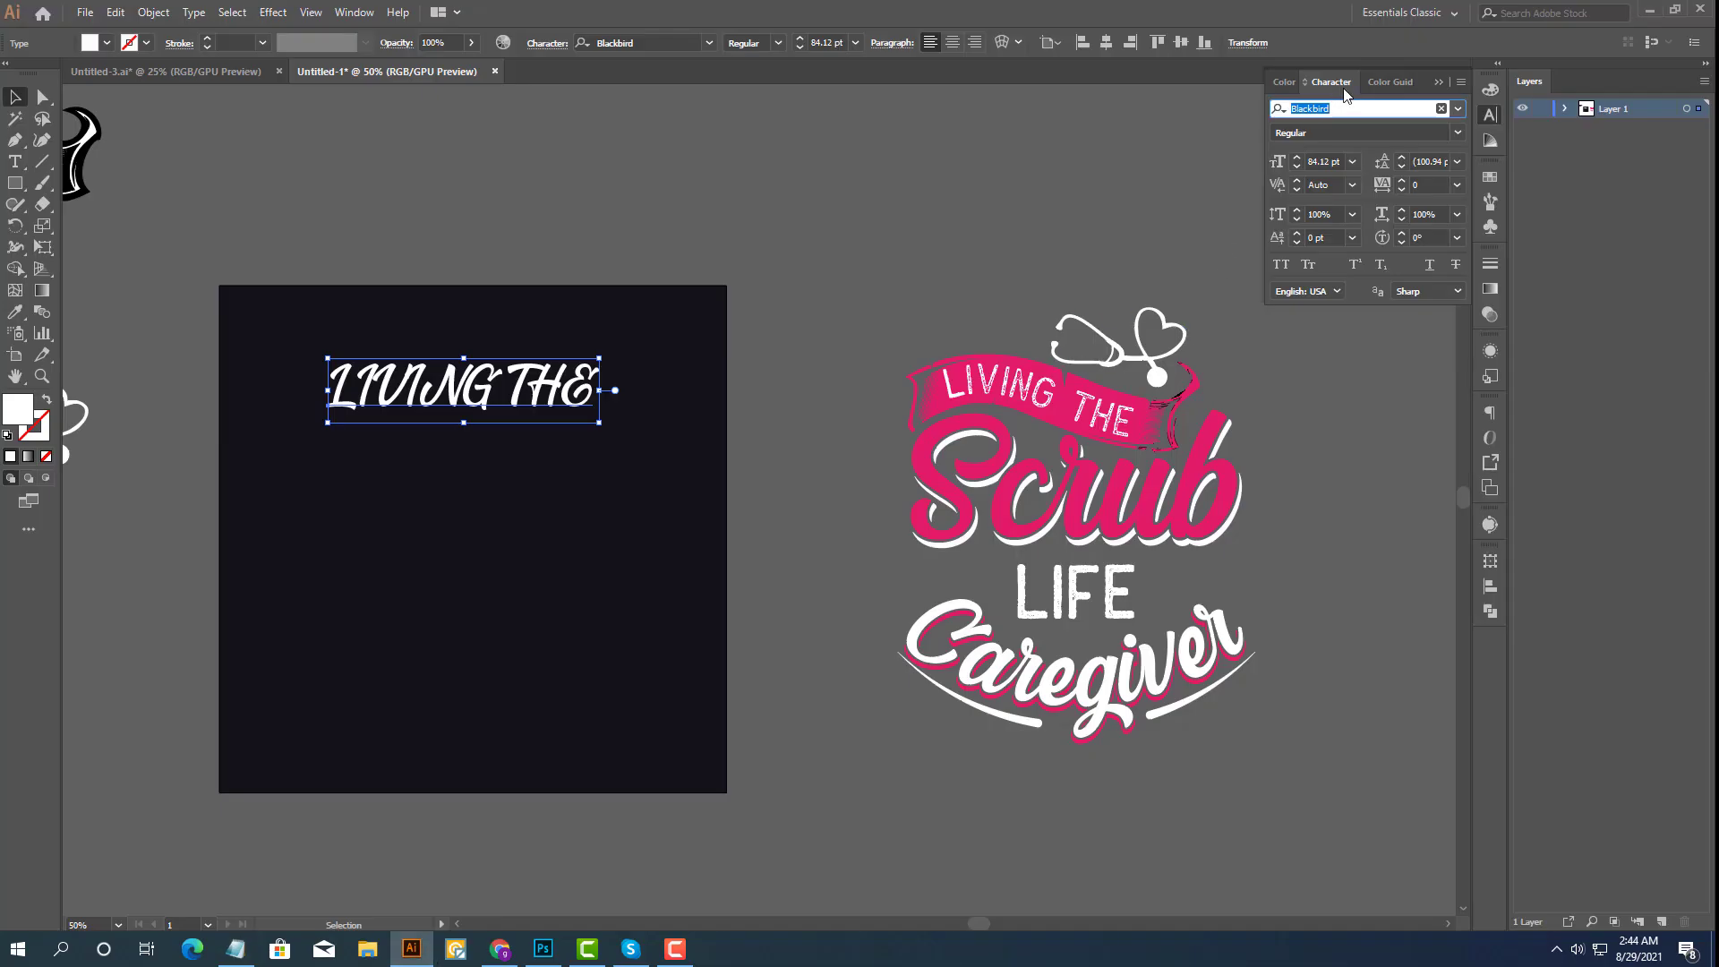
Set LIVING THE to Antone Block, then duplicate it below and retype the copy as Scrub.
key(ctrl+v)
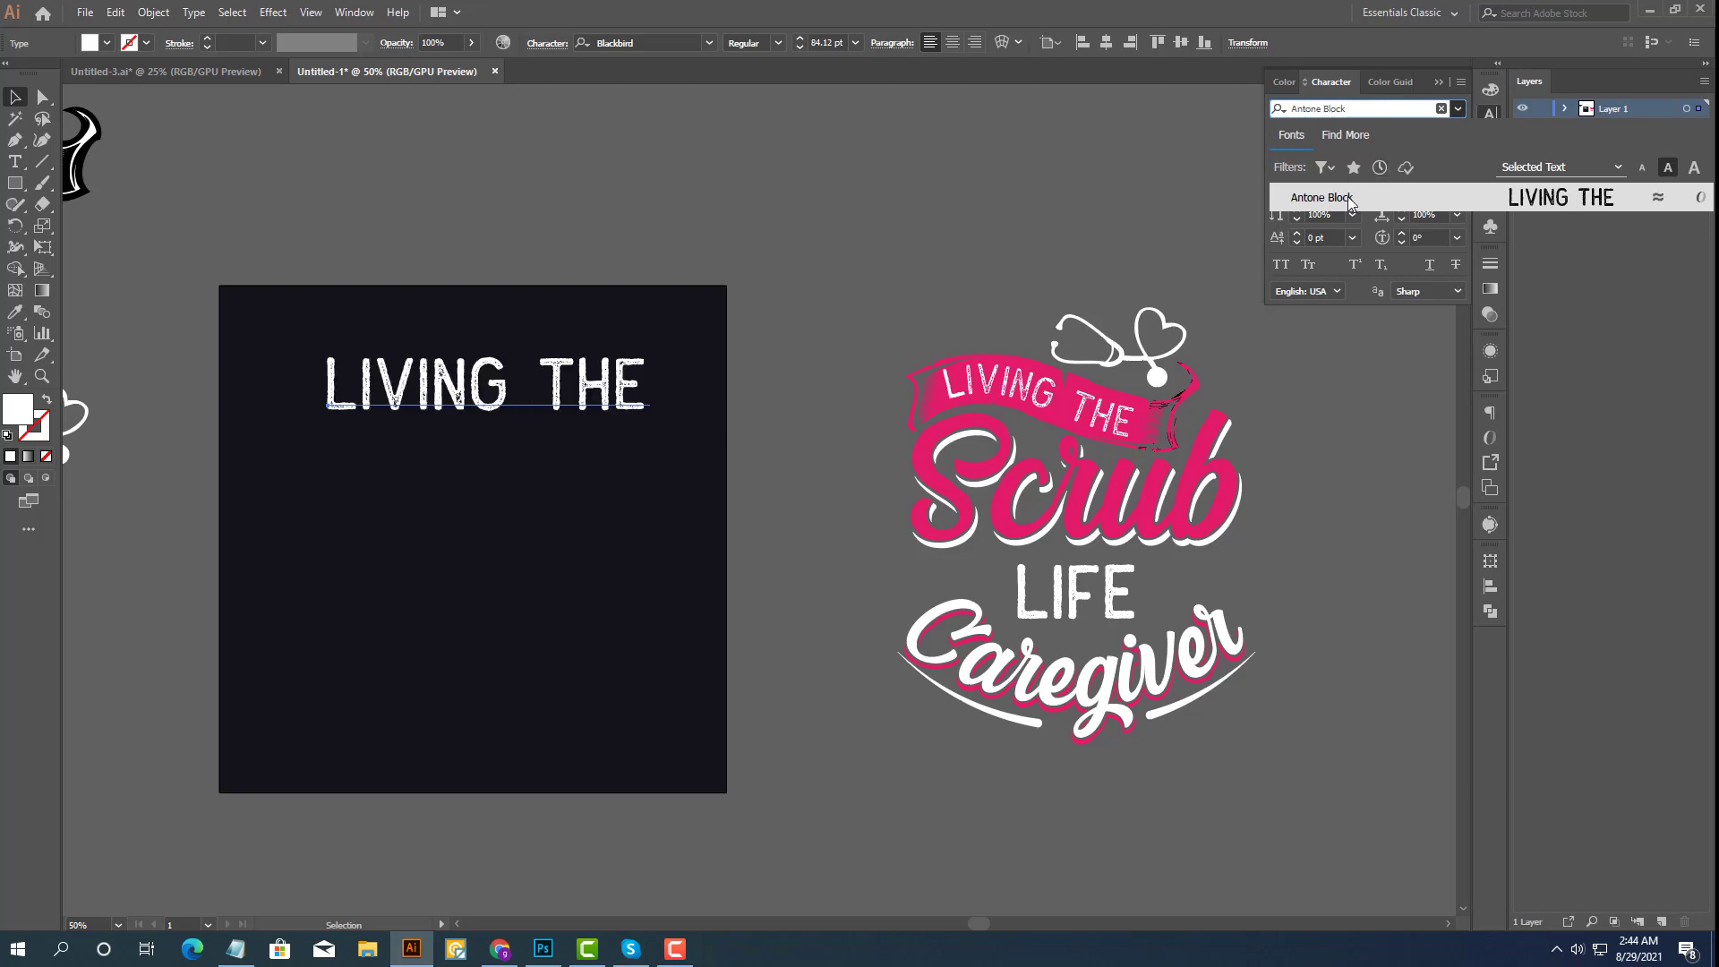
click(1350, 198)
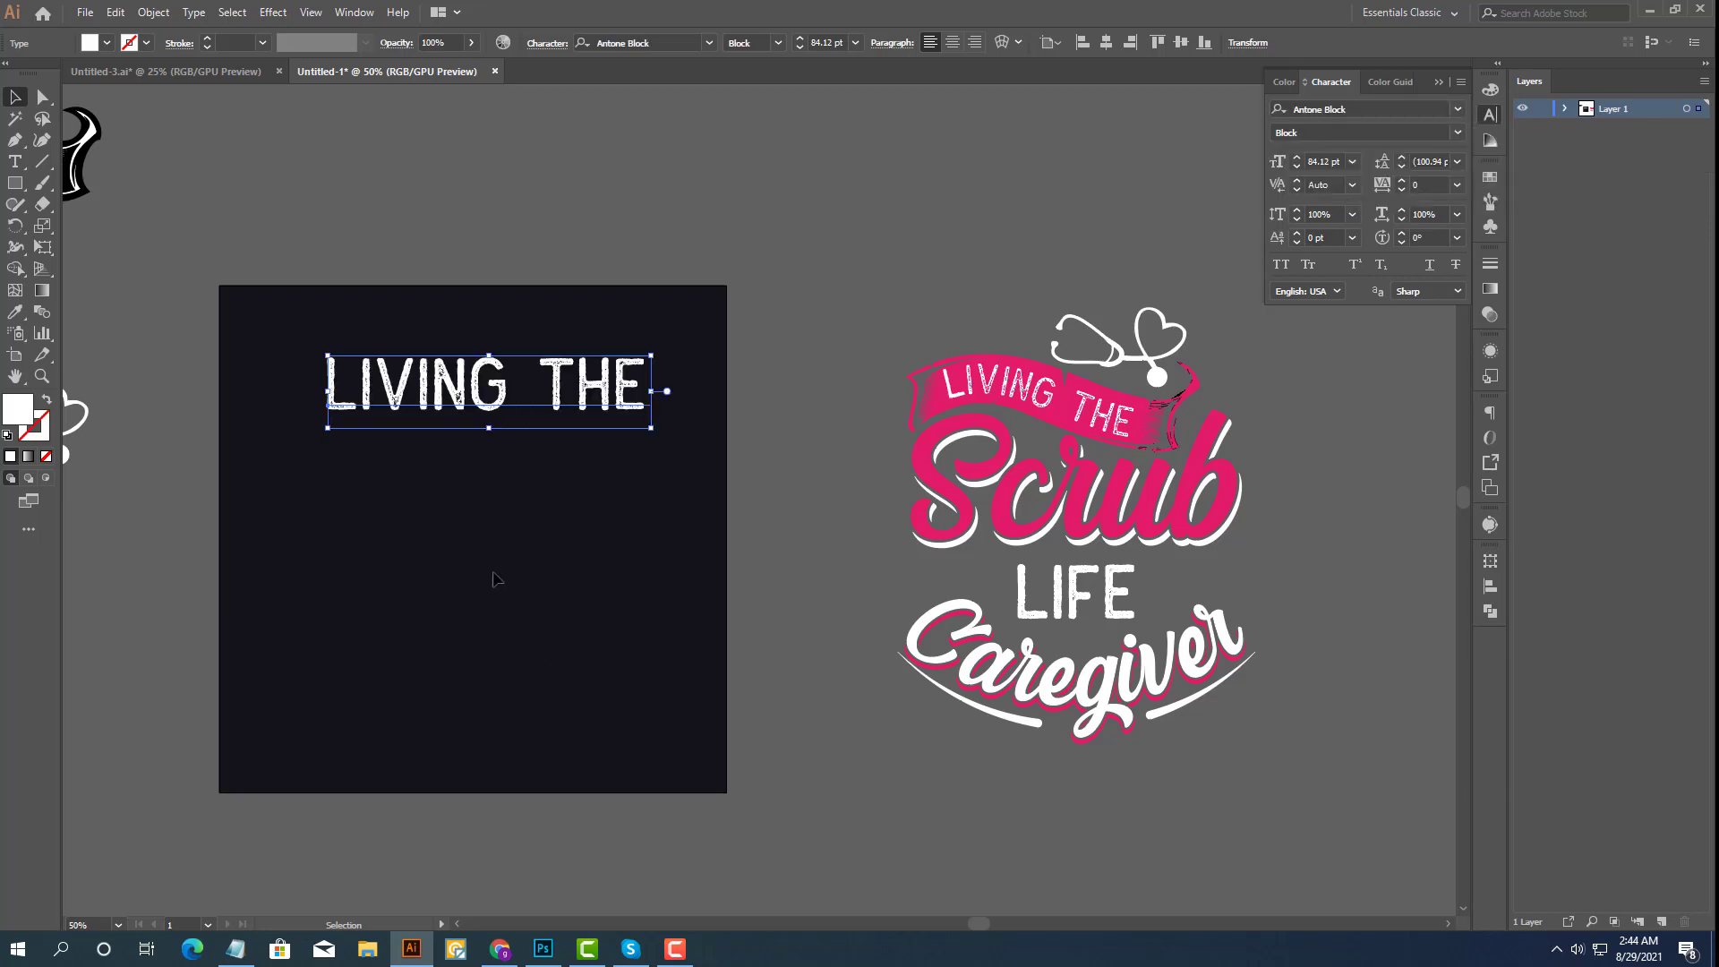
drag(491, 409, 492, 494)
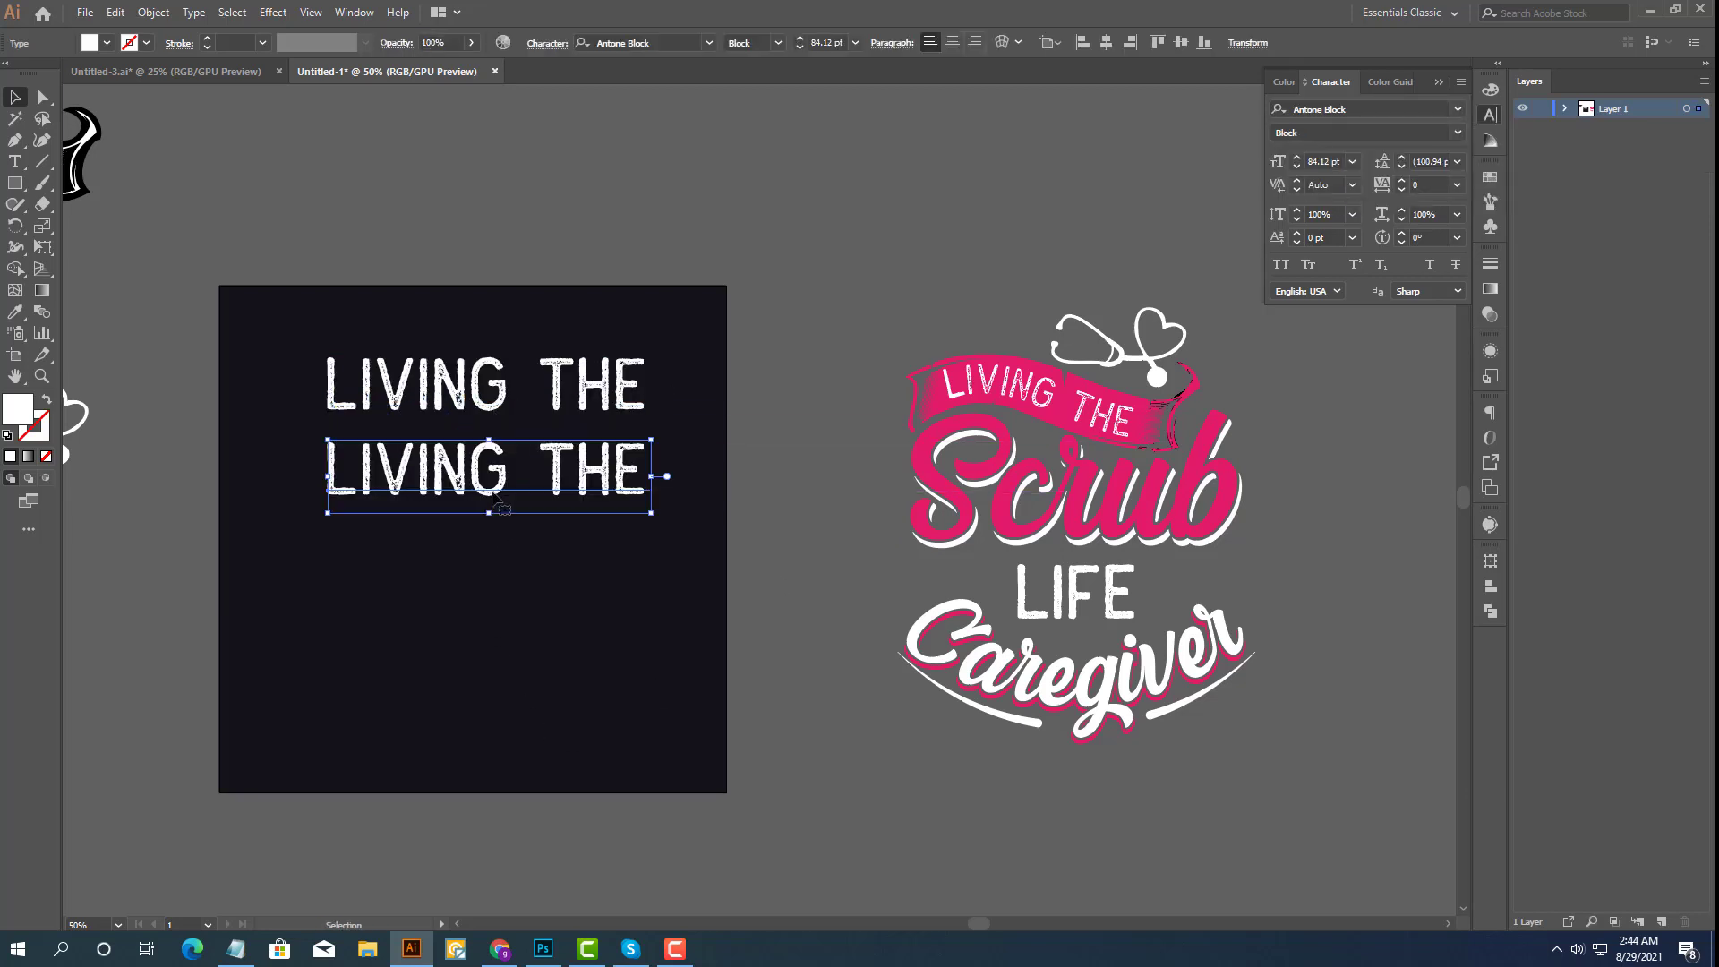
double_click(493, 495)
key(ctrl+a)
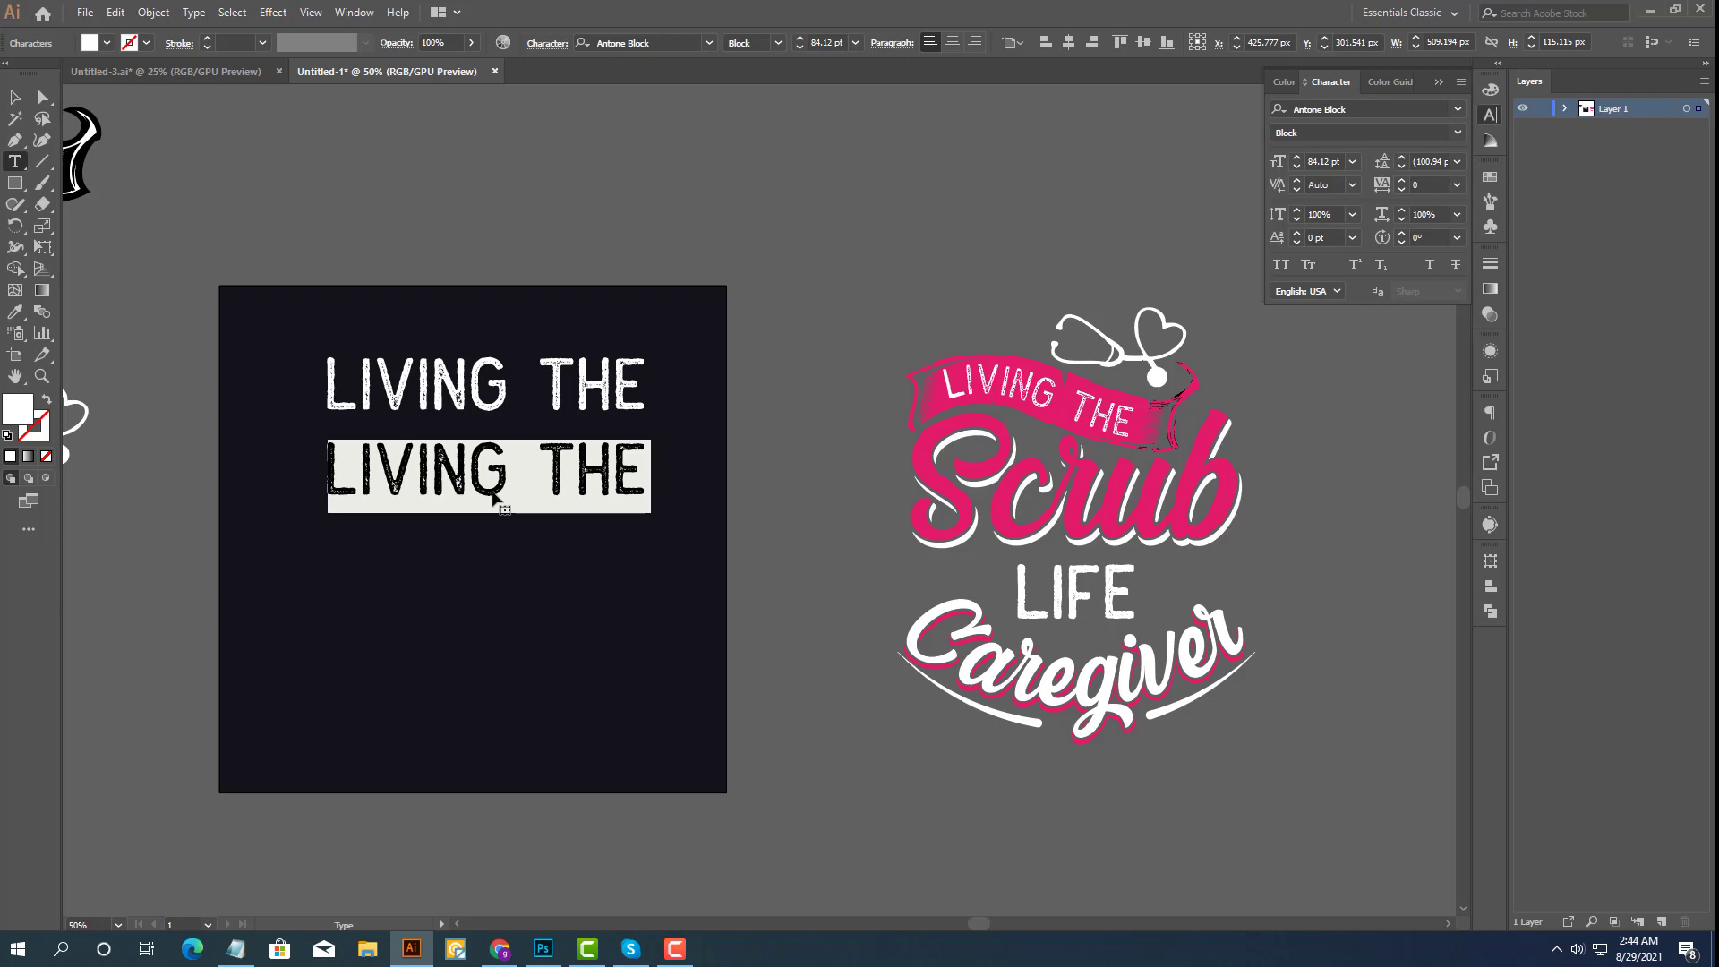
text(Scr)
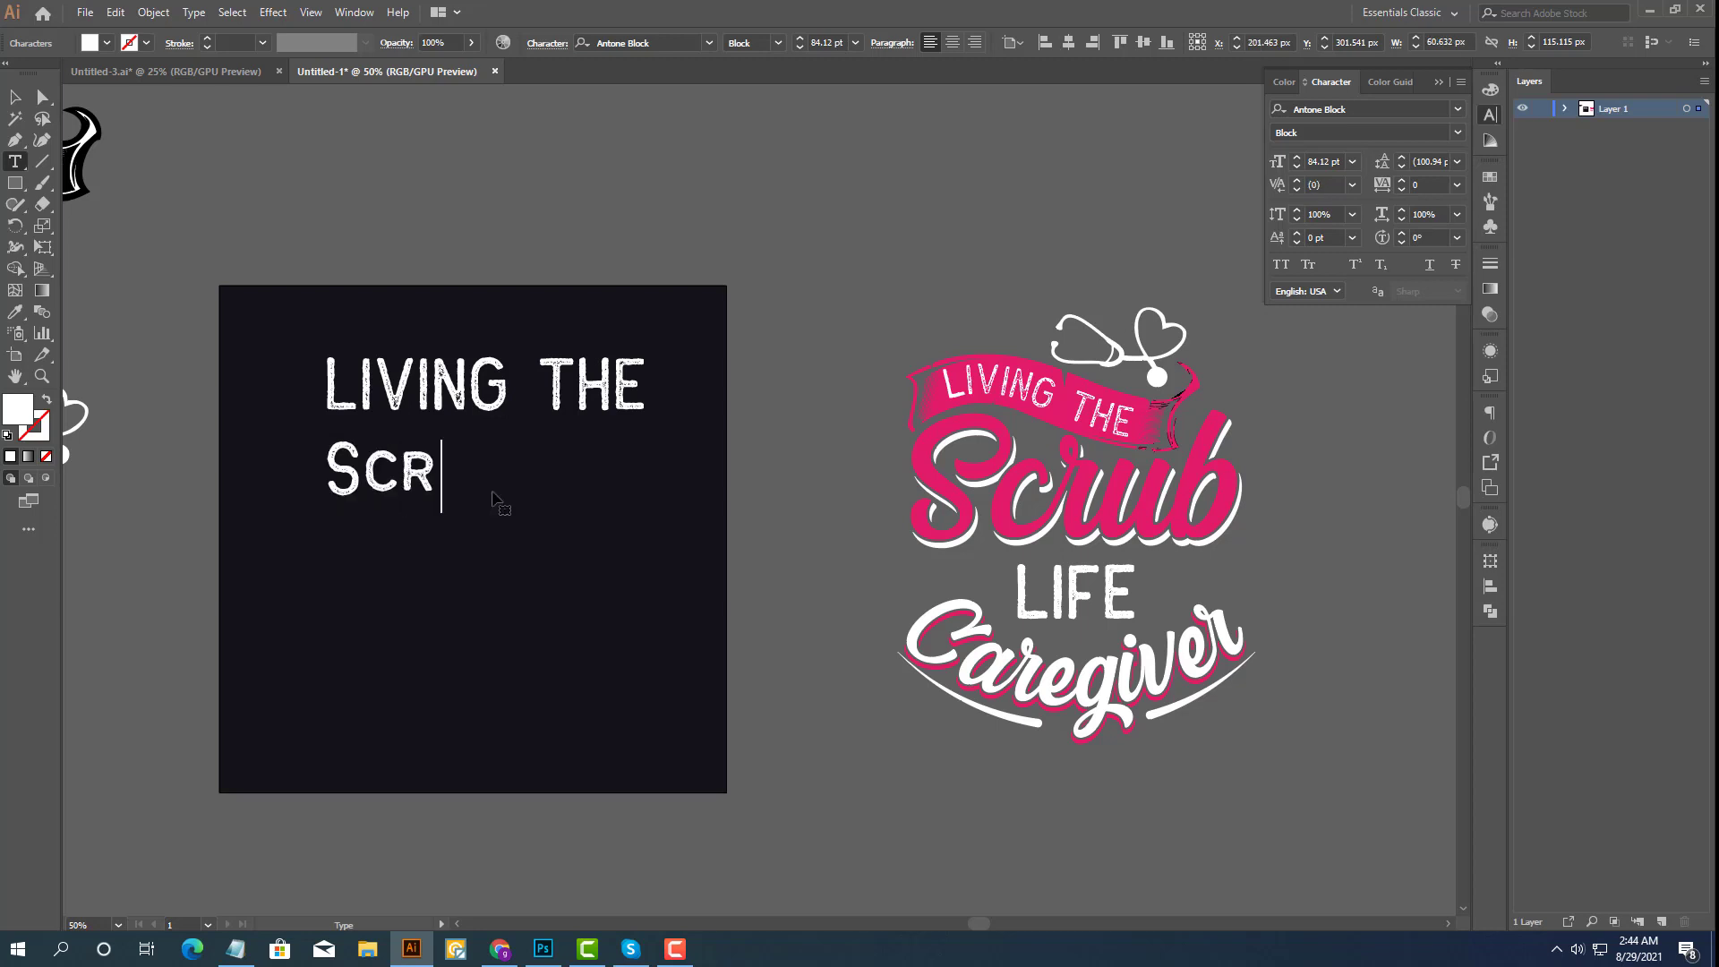
text(ub)
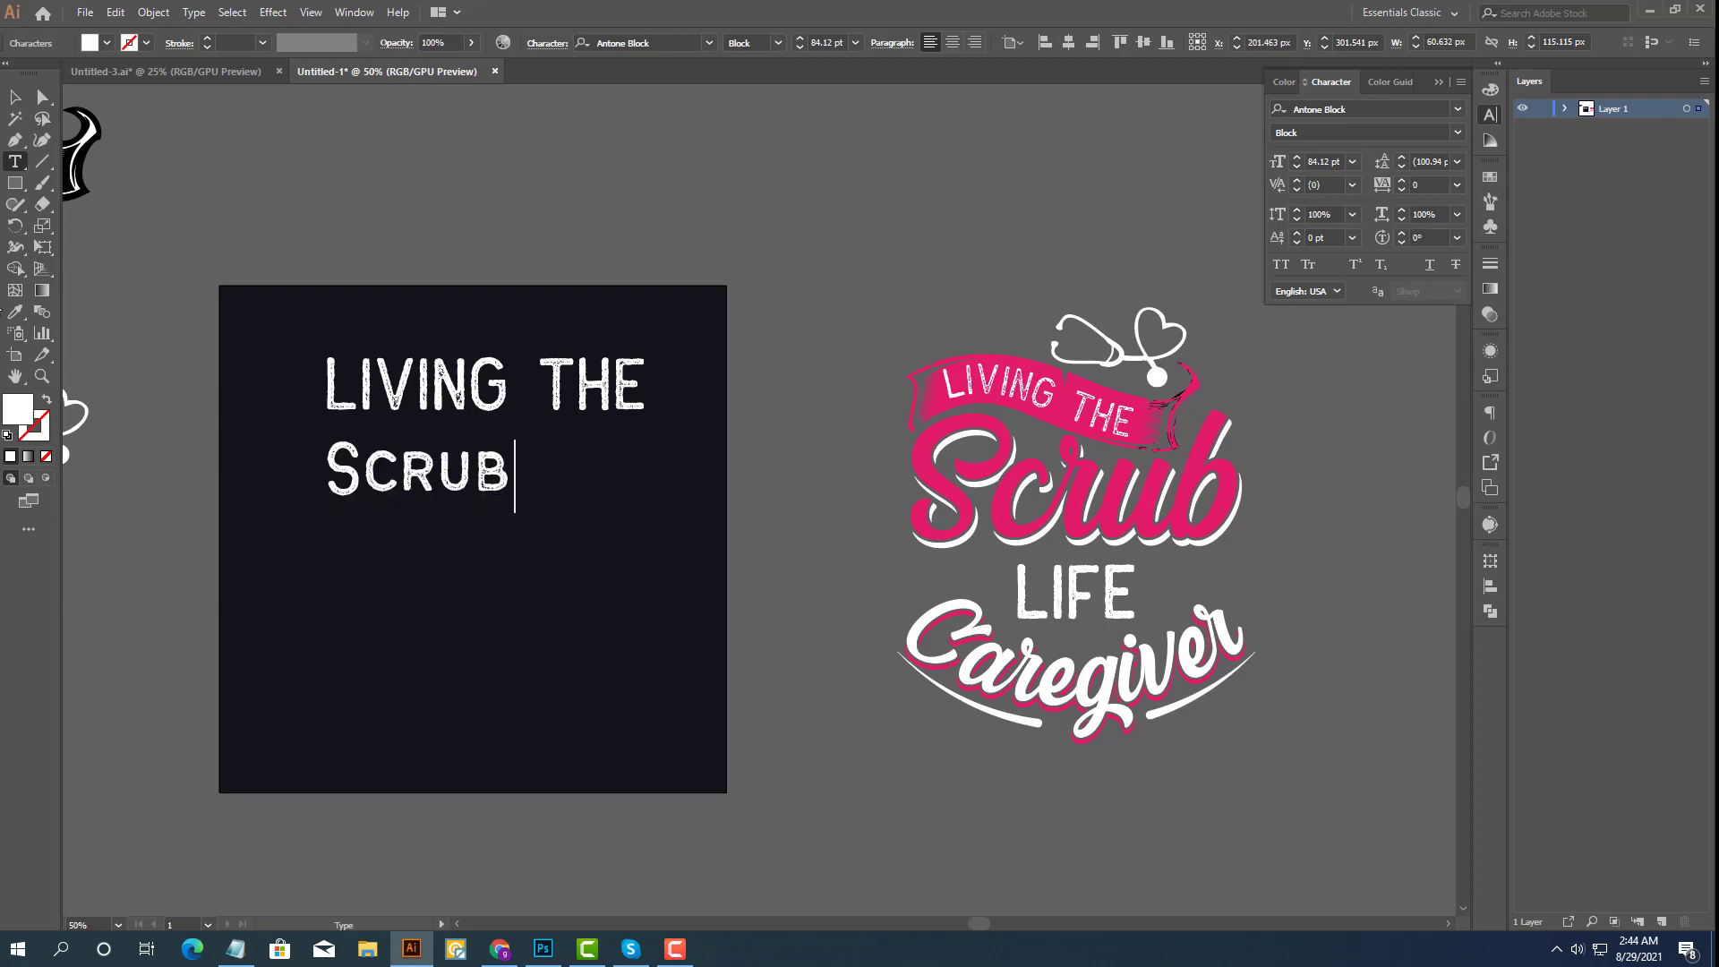
click(14, 97)
Change Scrub's font to Blackbird and enlarge it to about 209.71 pt.
click(1368, 107)
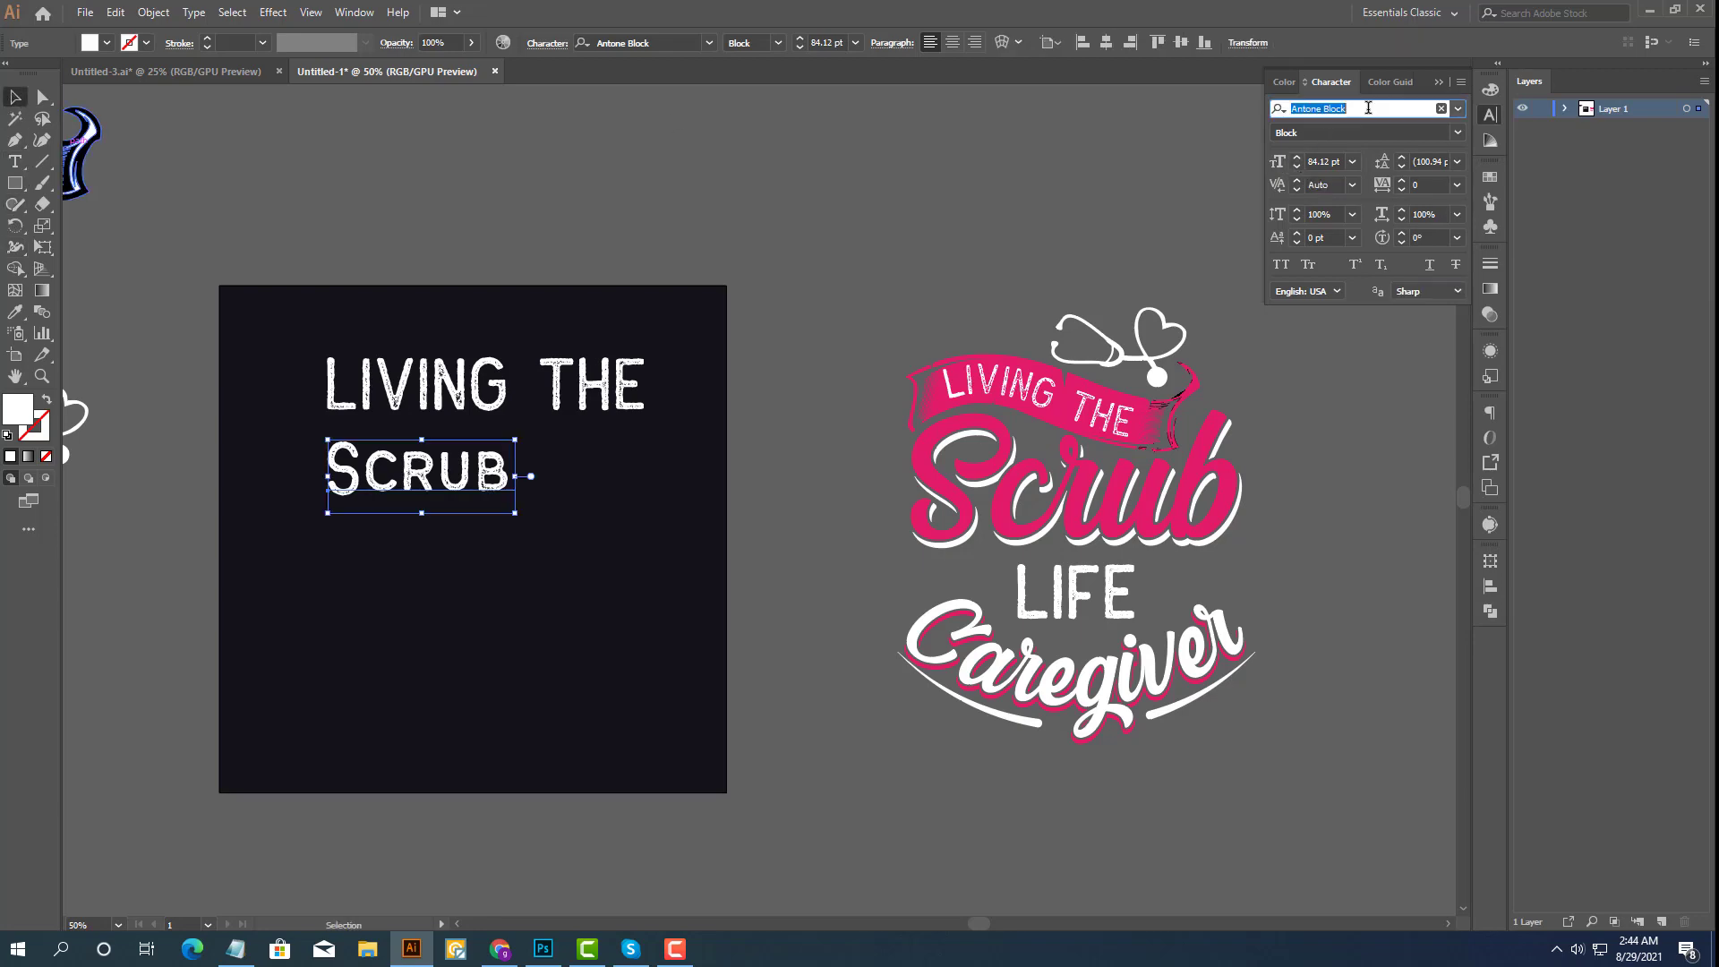
text(Black)
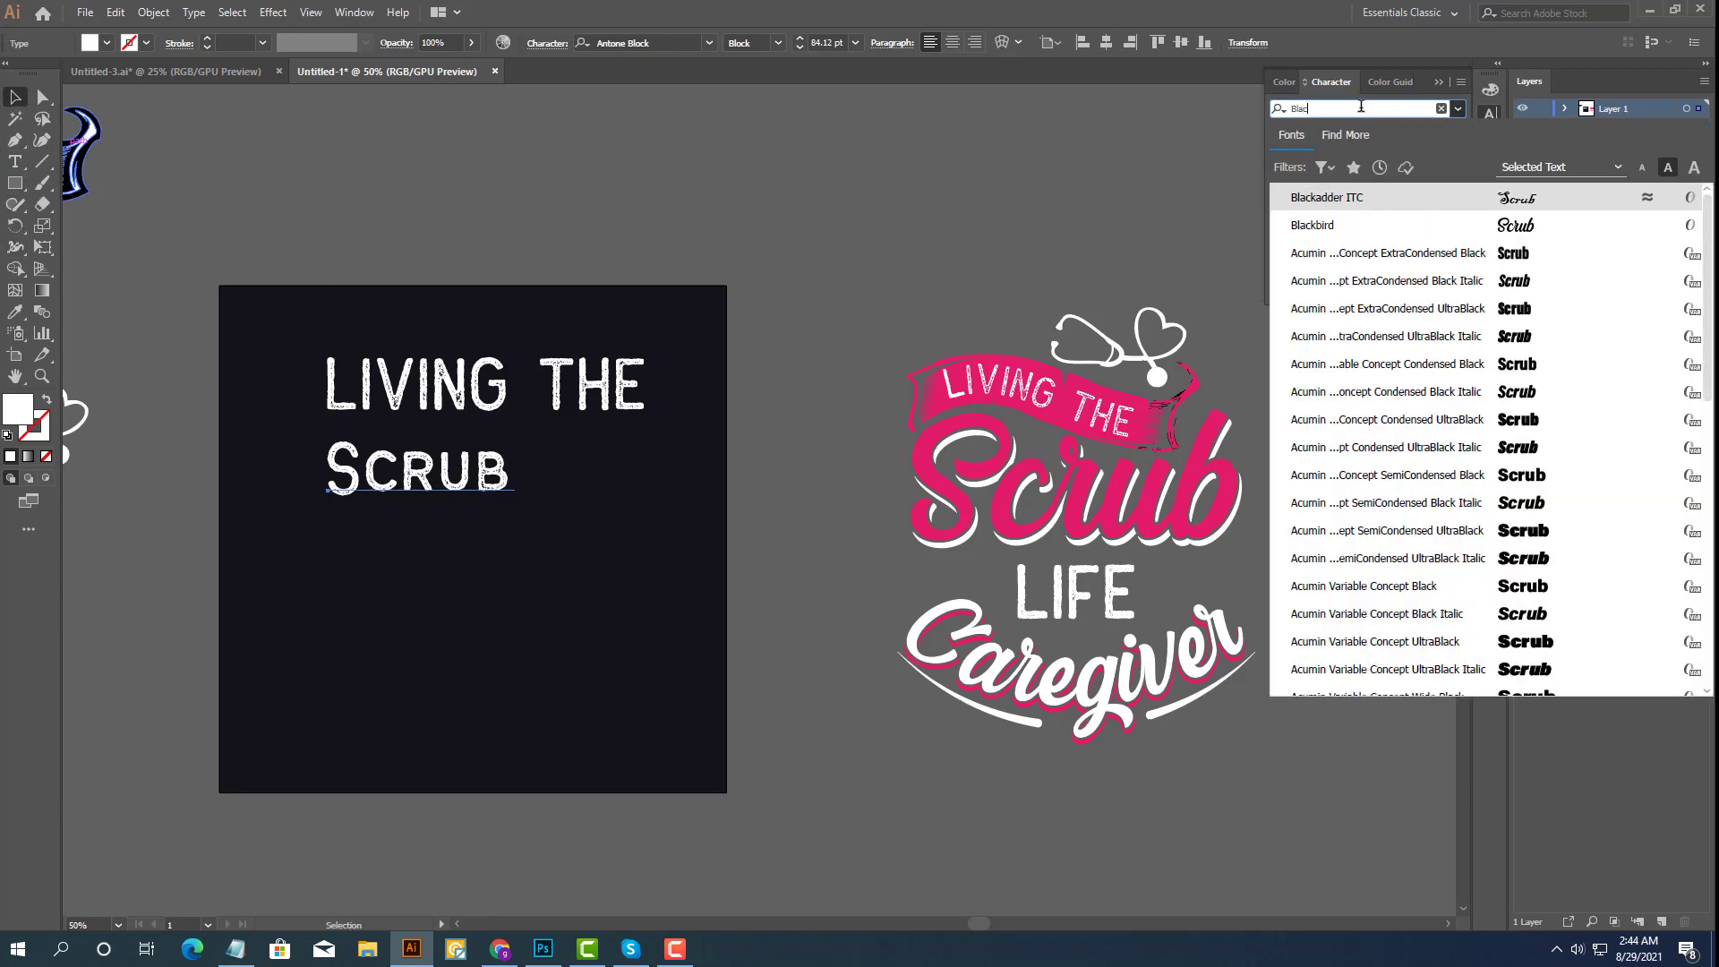
click(1346, 227)
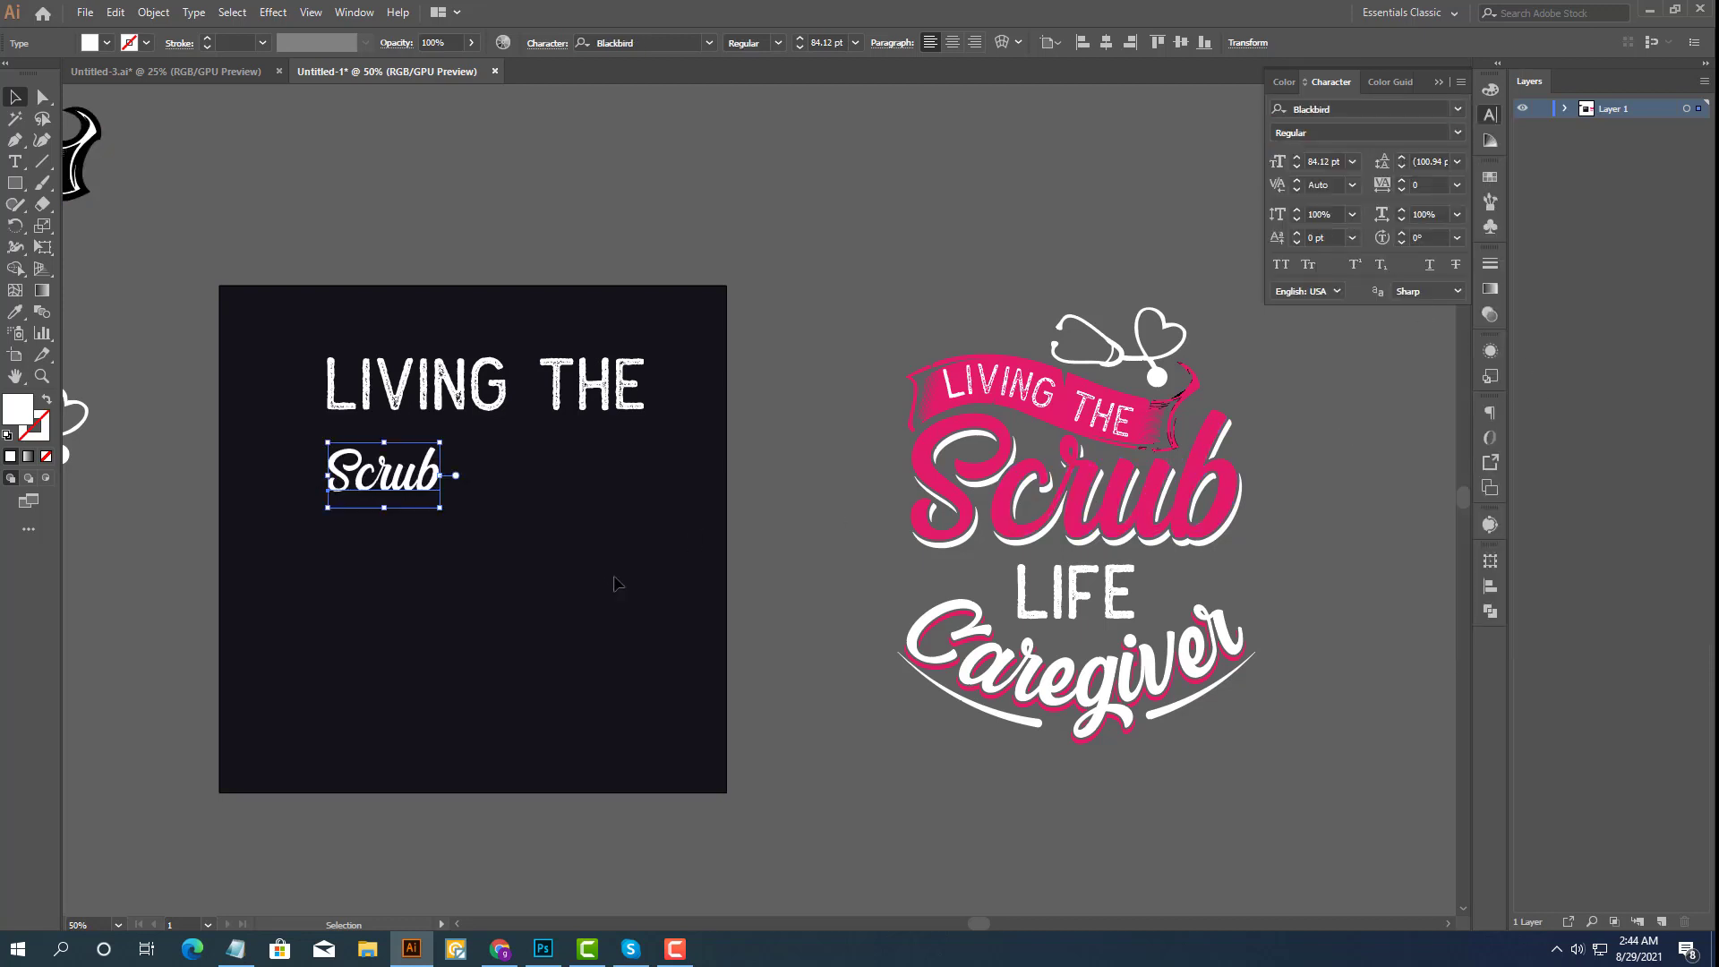
mouse_move(440, 507)
mouse_down()
mouse_move(523, 555)
mouse_move(541, 537)
mouse_up()
Duplicate LIVING THE below Scrub and retype the copy as LIFE.
click(573, 651)
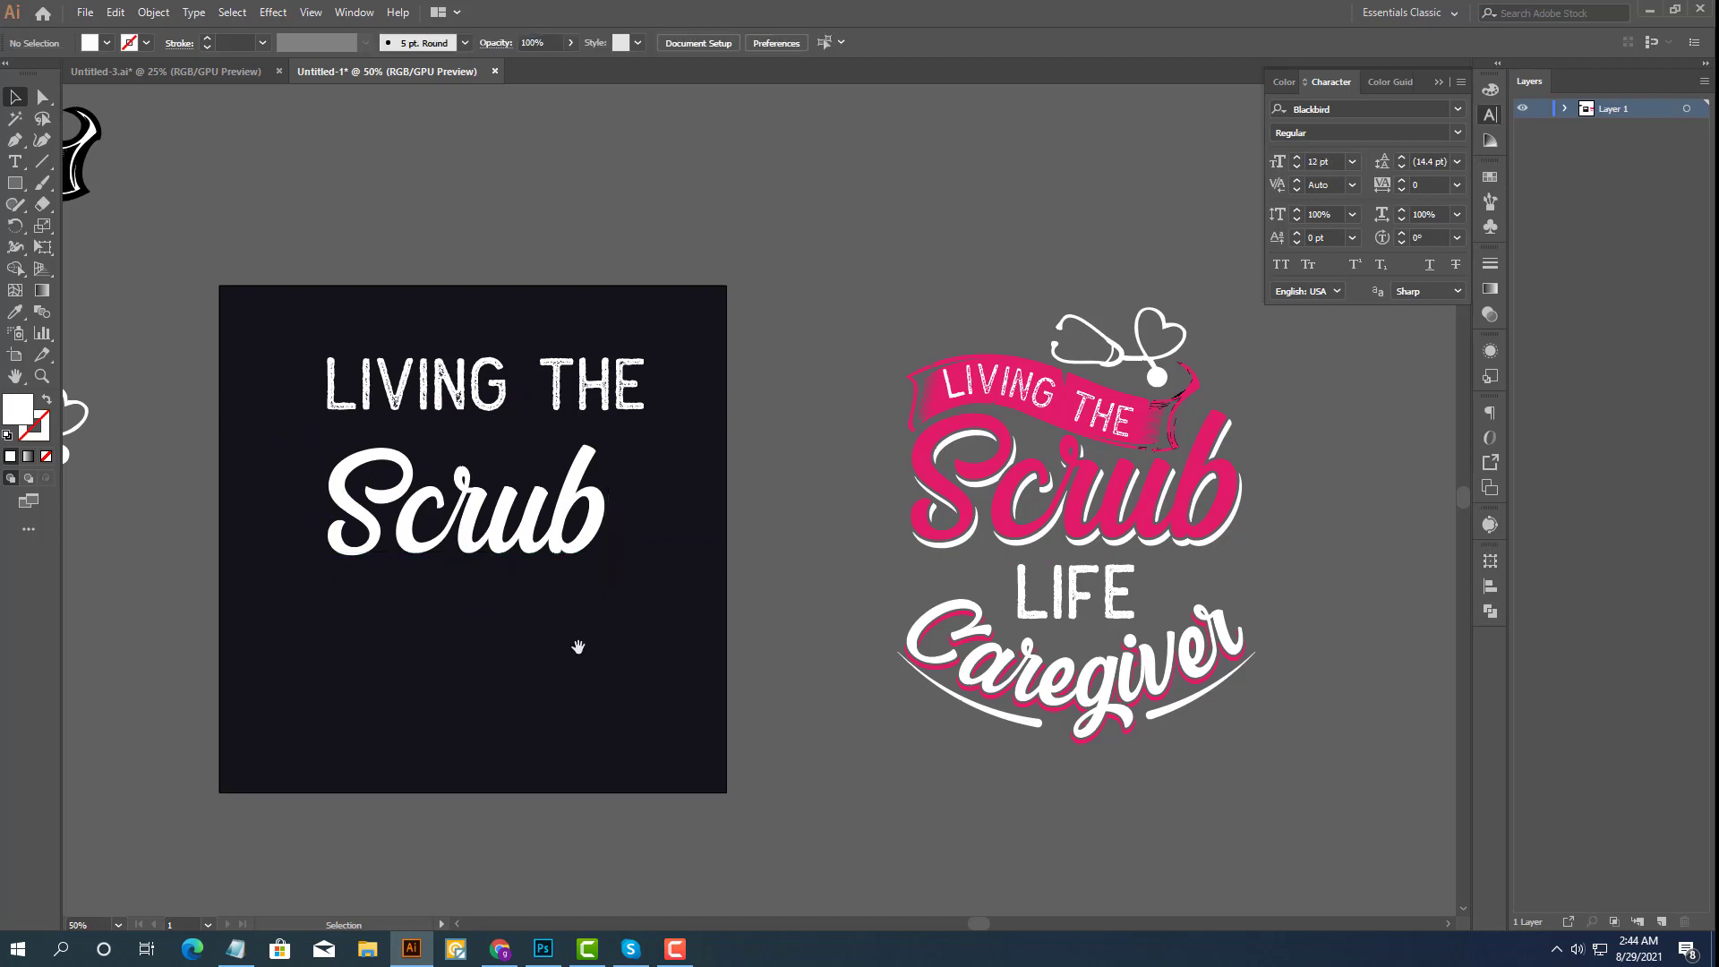
drag(577, 647, 587, 616)
drag(528, 520, 524, 627)
key(ctrl+z)
click(548, 501)
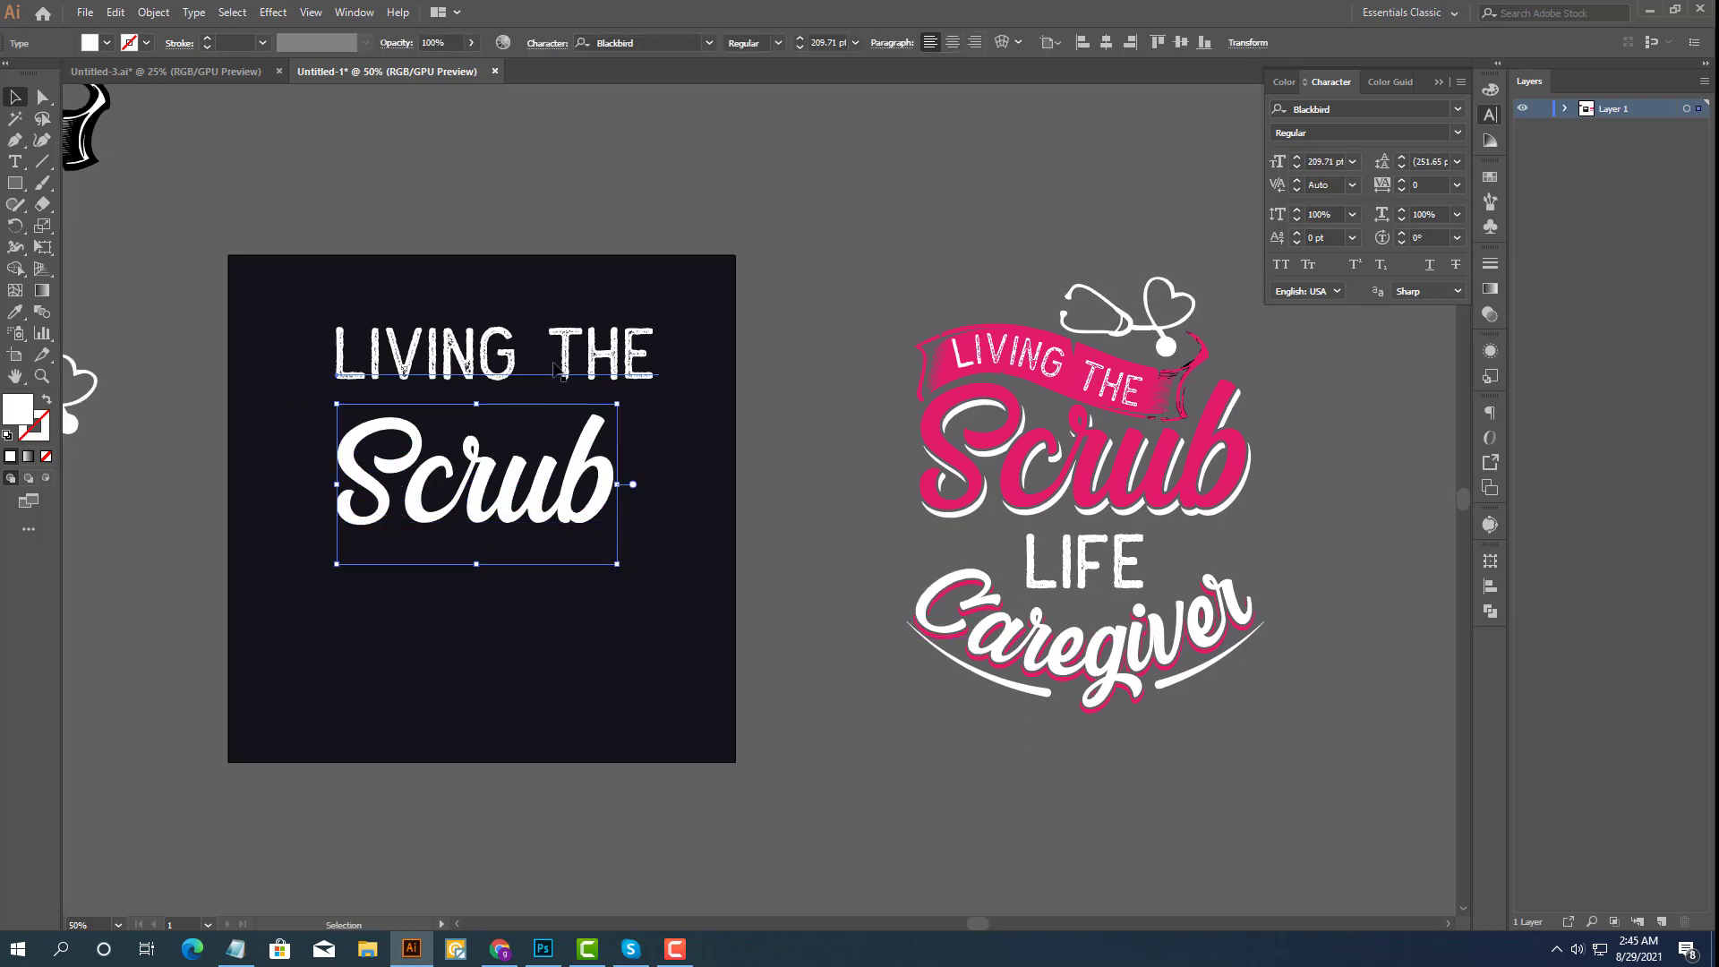
click(573, 369)
drag(569, 364, 552, 612)
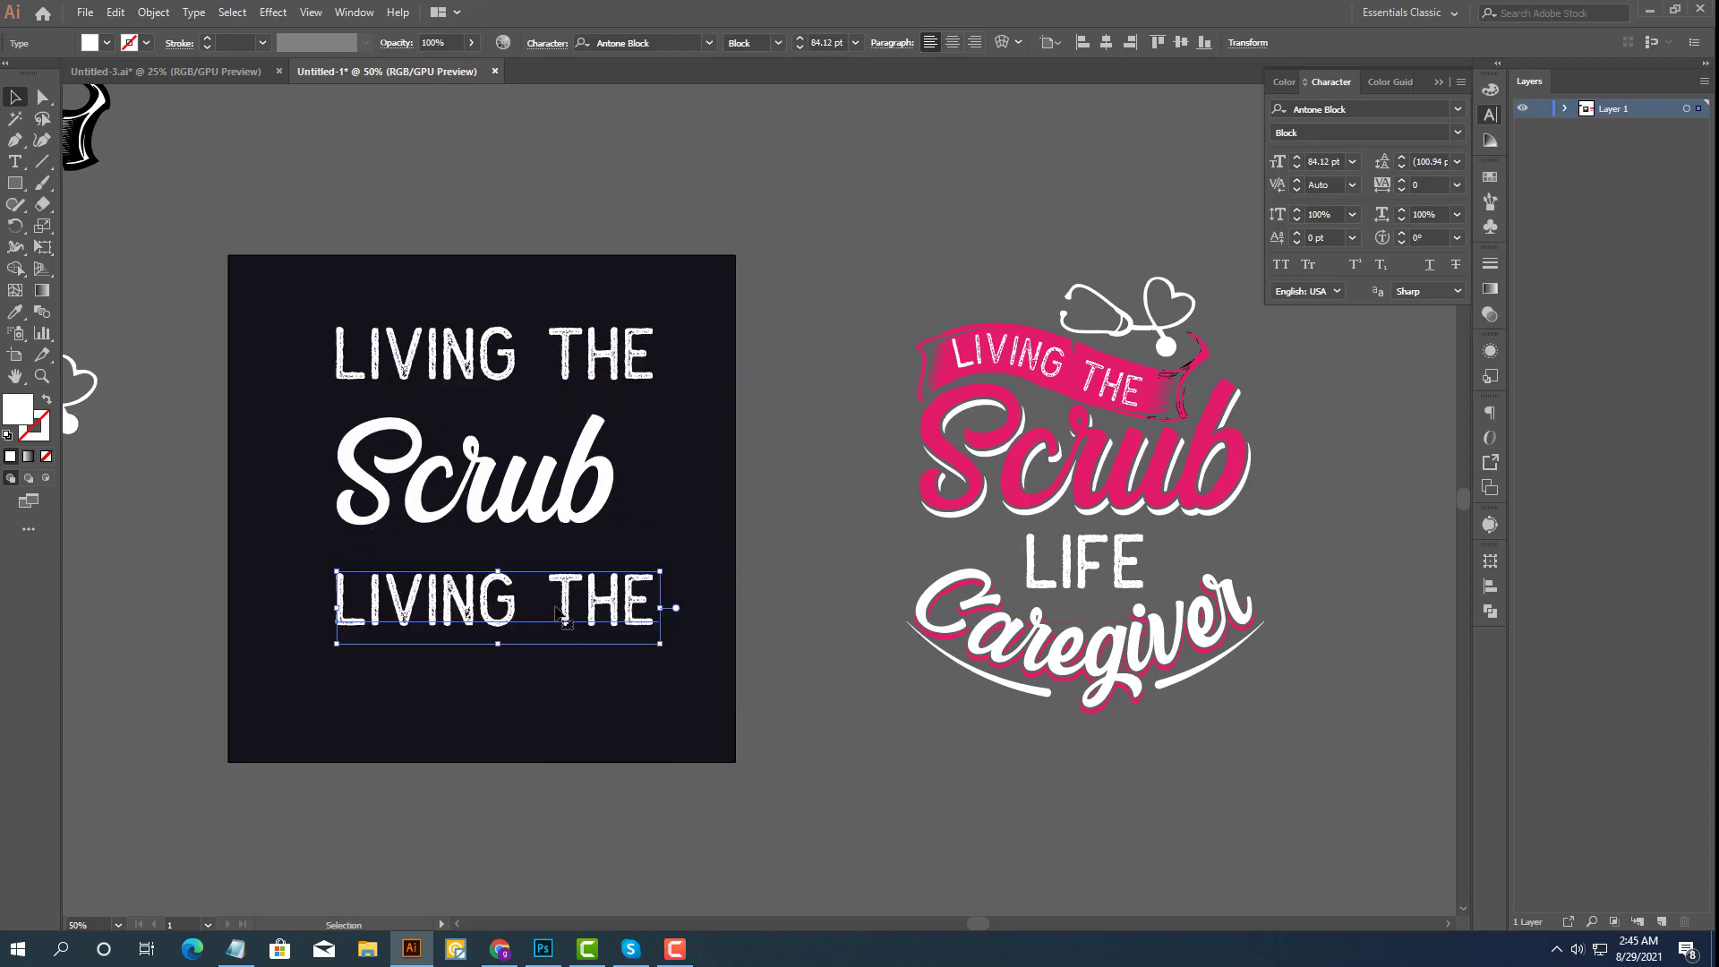
key(t)
click(560, 615)
key(ctrl+a)
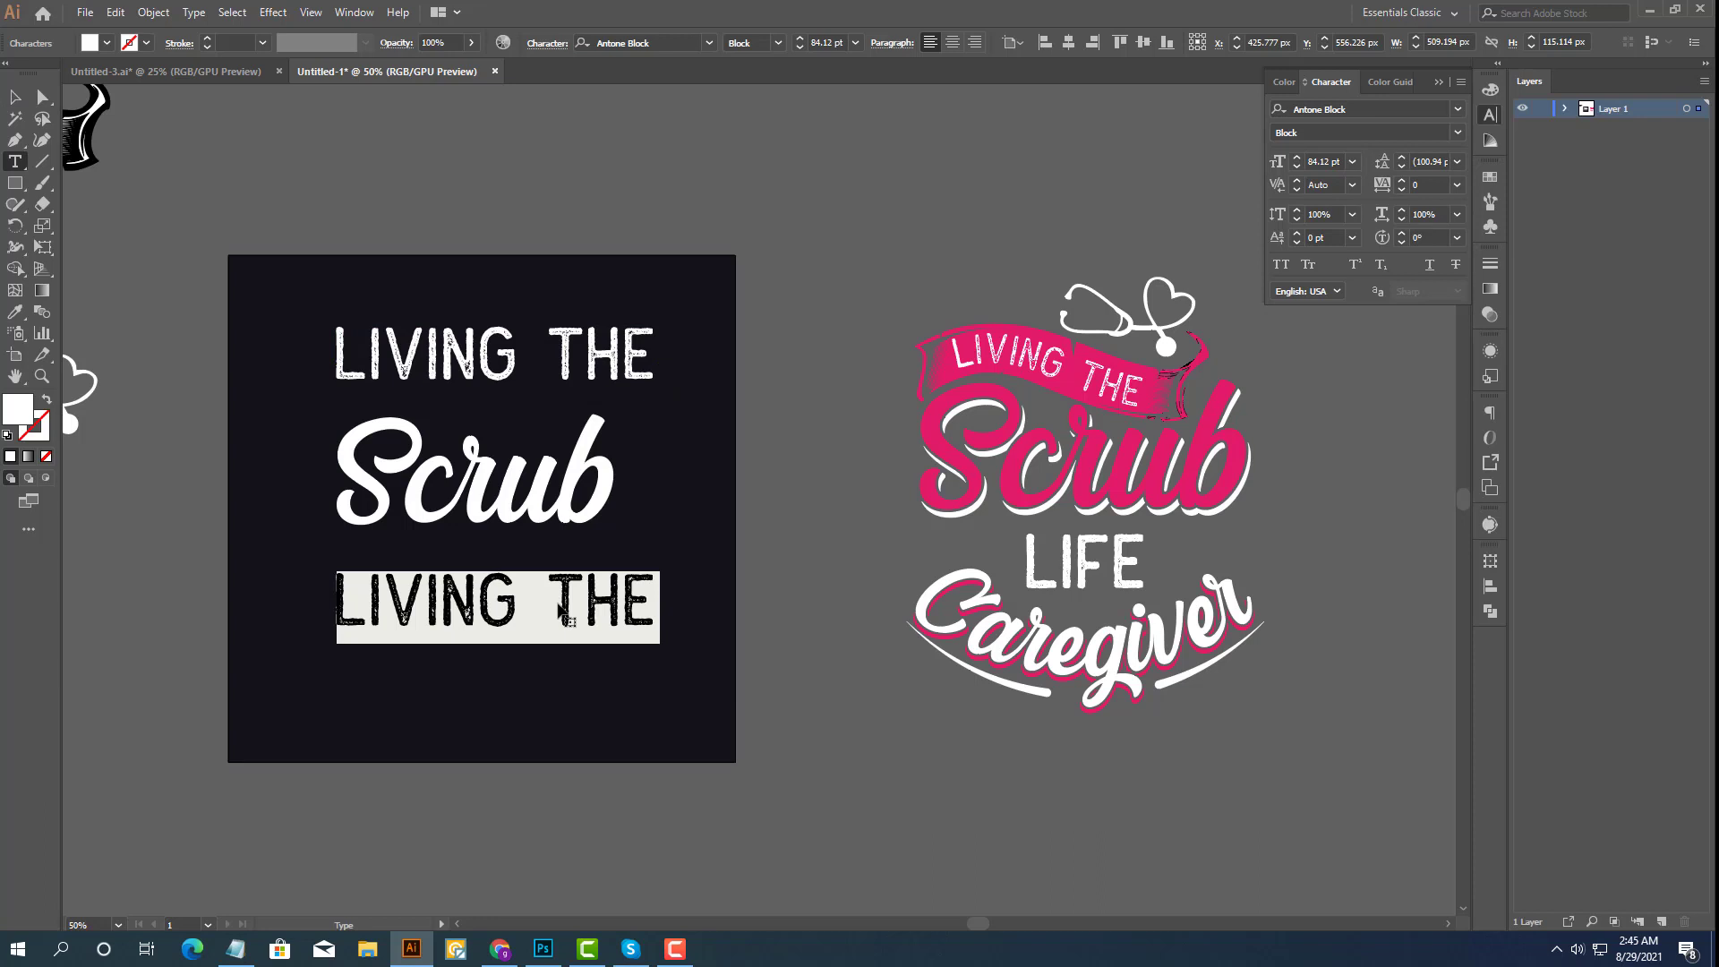
text(LIF)
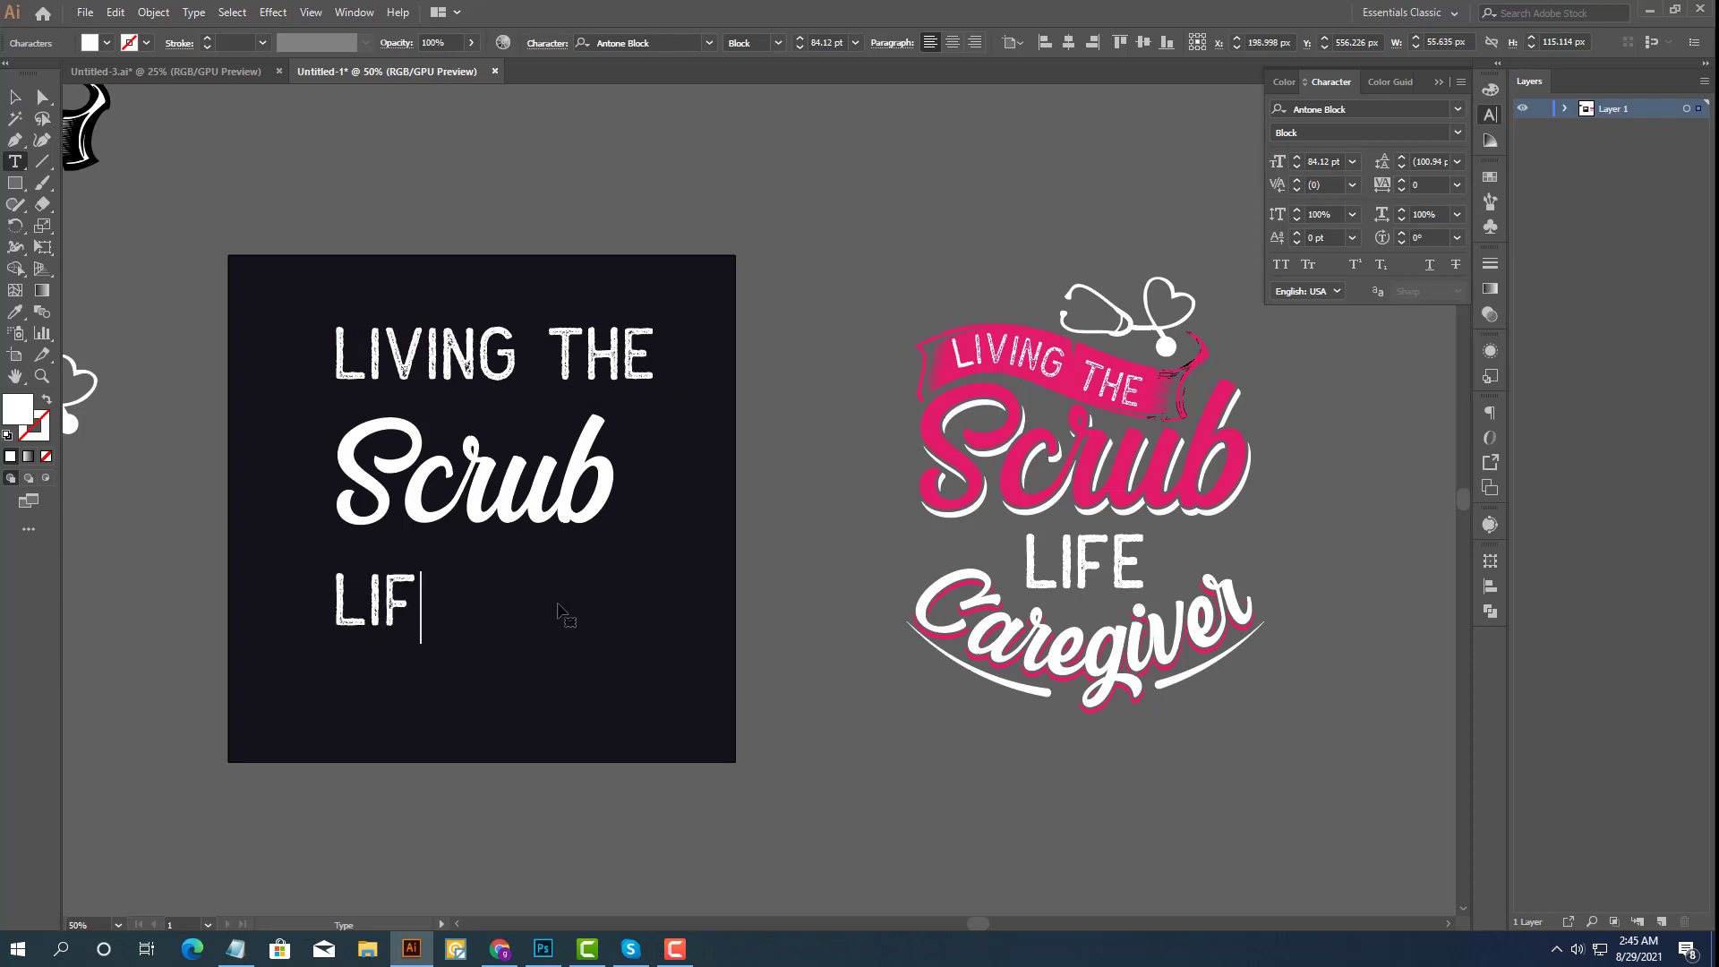
text(E)
Centre the LIFE line under Scrub on the artboard.
click(16, 96)
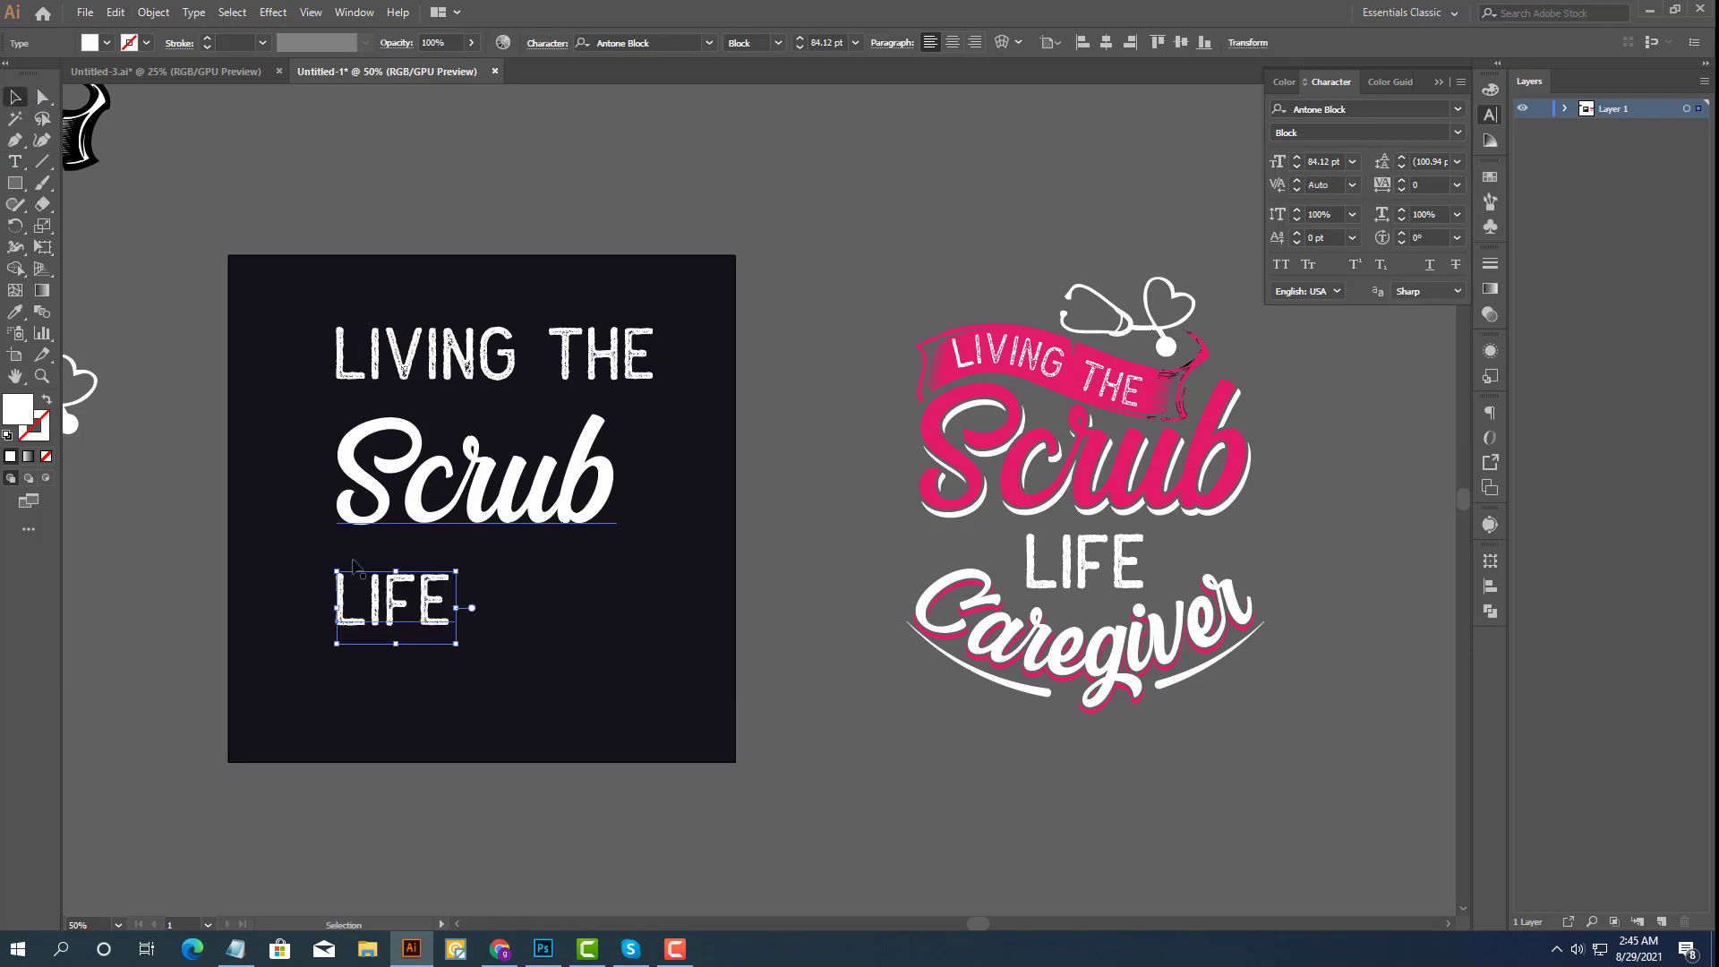
drag(354, 610, 484, 574)
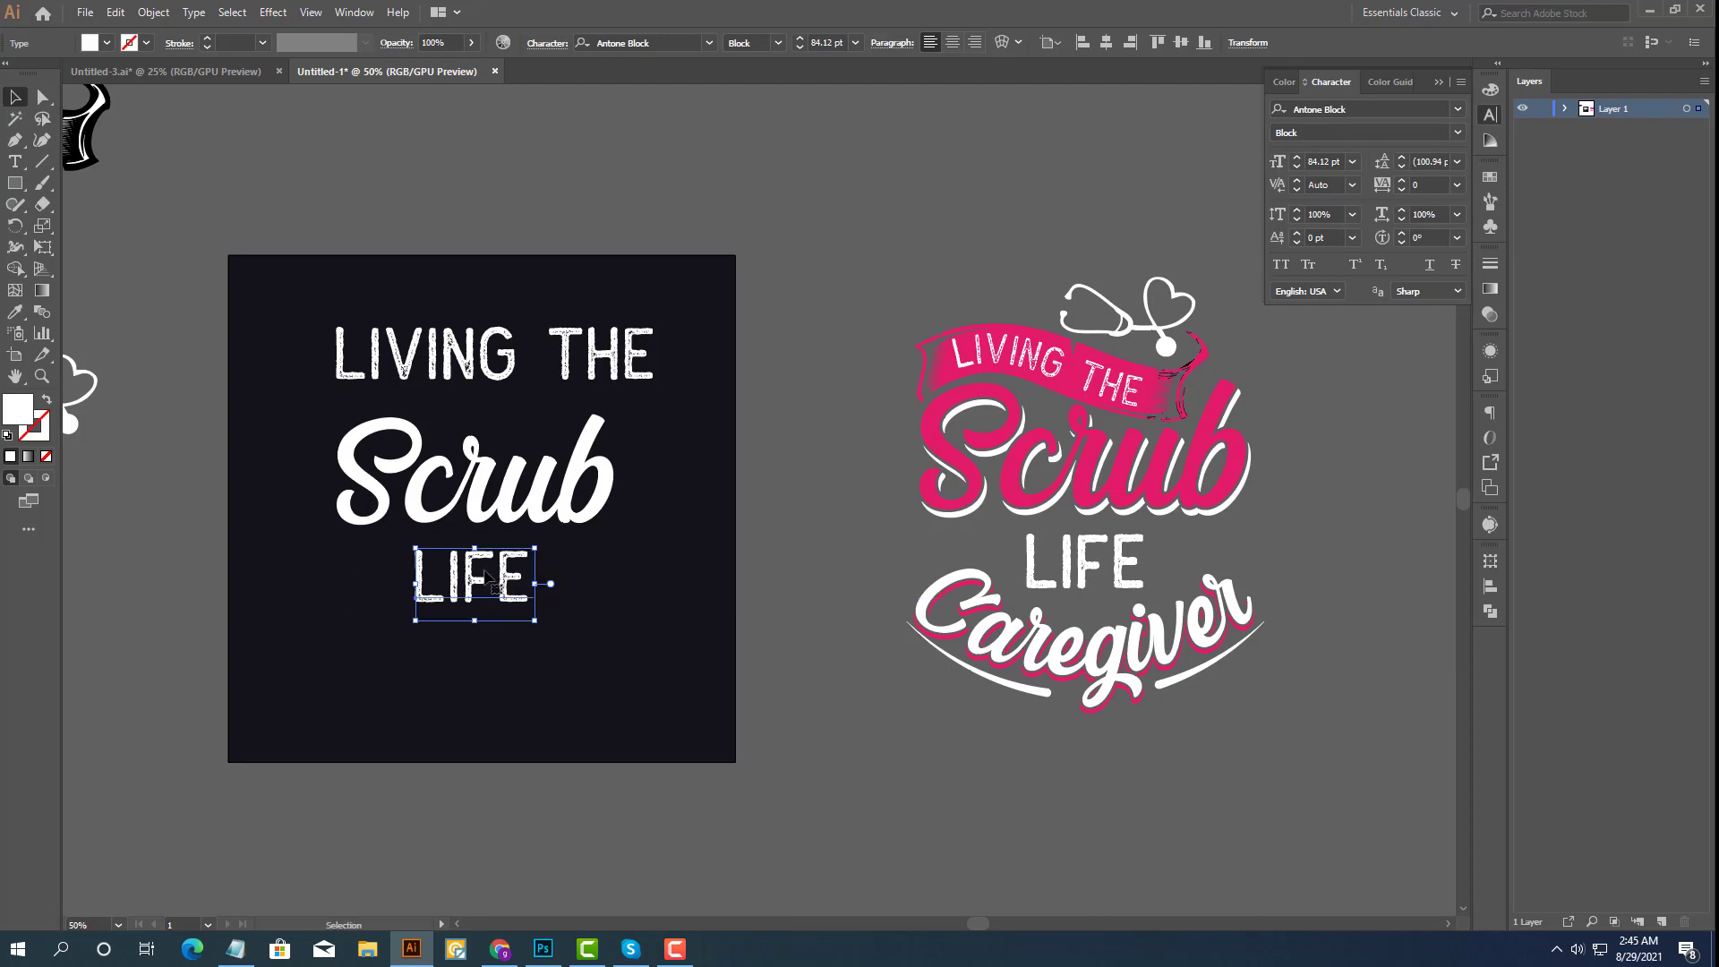
mouse_move(484, 574)
mouse_down()
mouse_move(828, 611)
mouse_move(475, 574)
mouse_up()
click(546, 537)
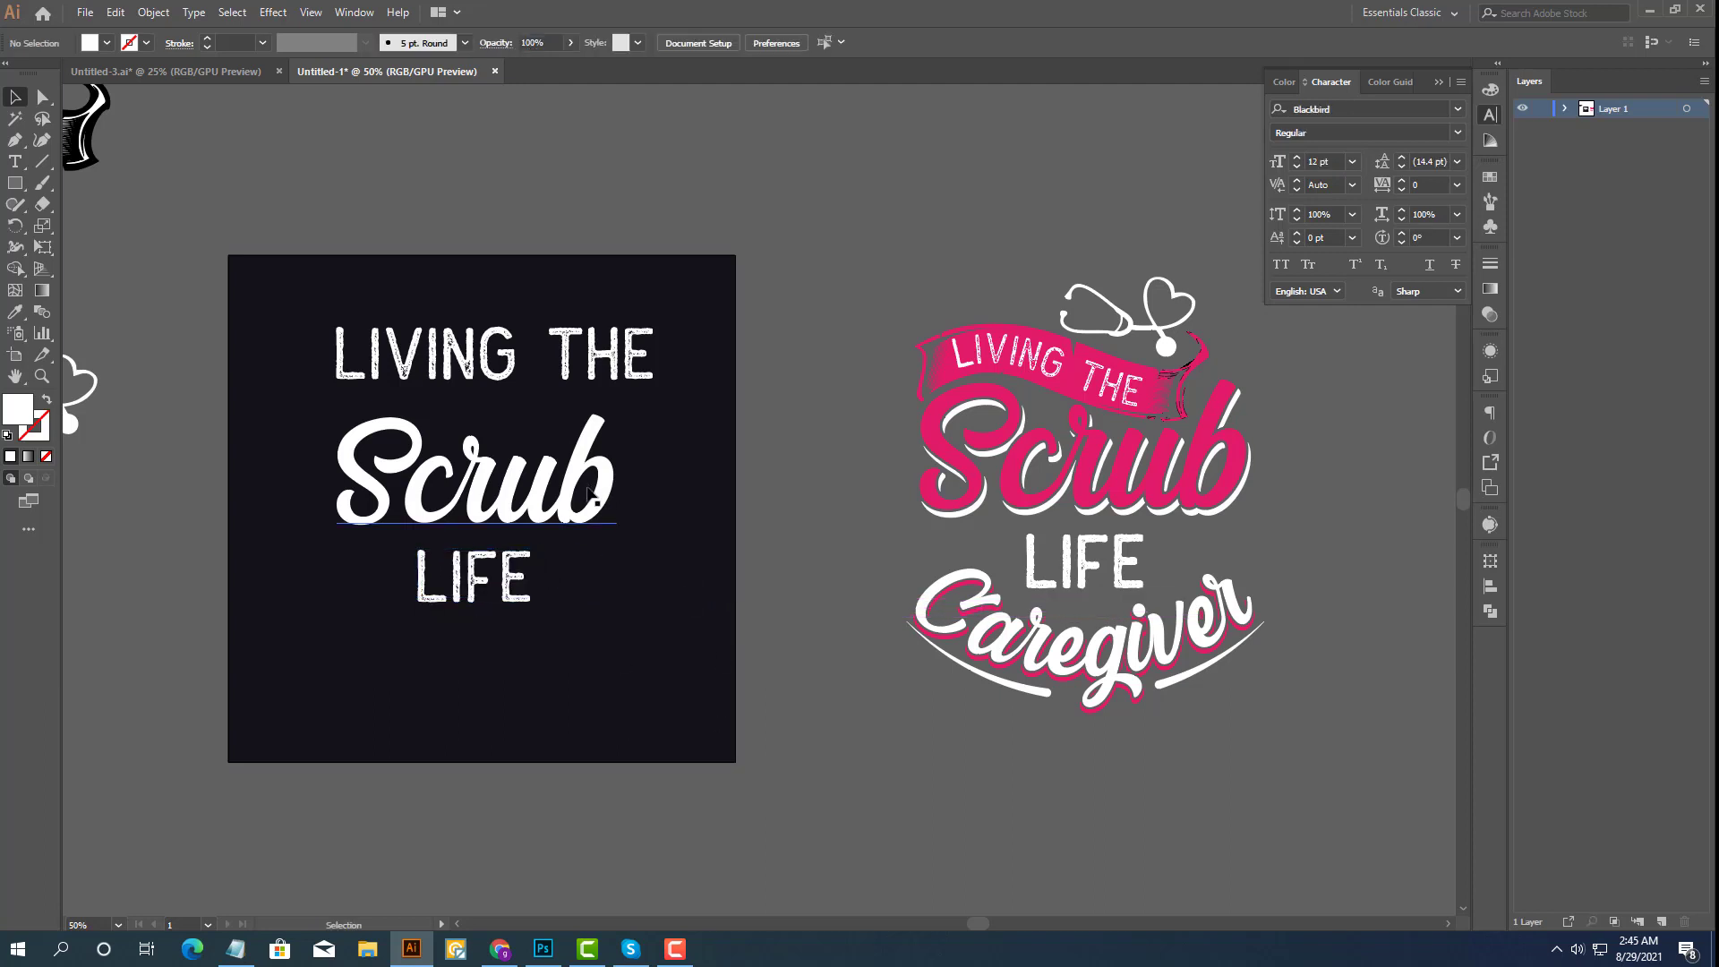
Duplicate Scrub below LIFE and retype the copy as Caregiver.
drag(589, 495, 599, 690)
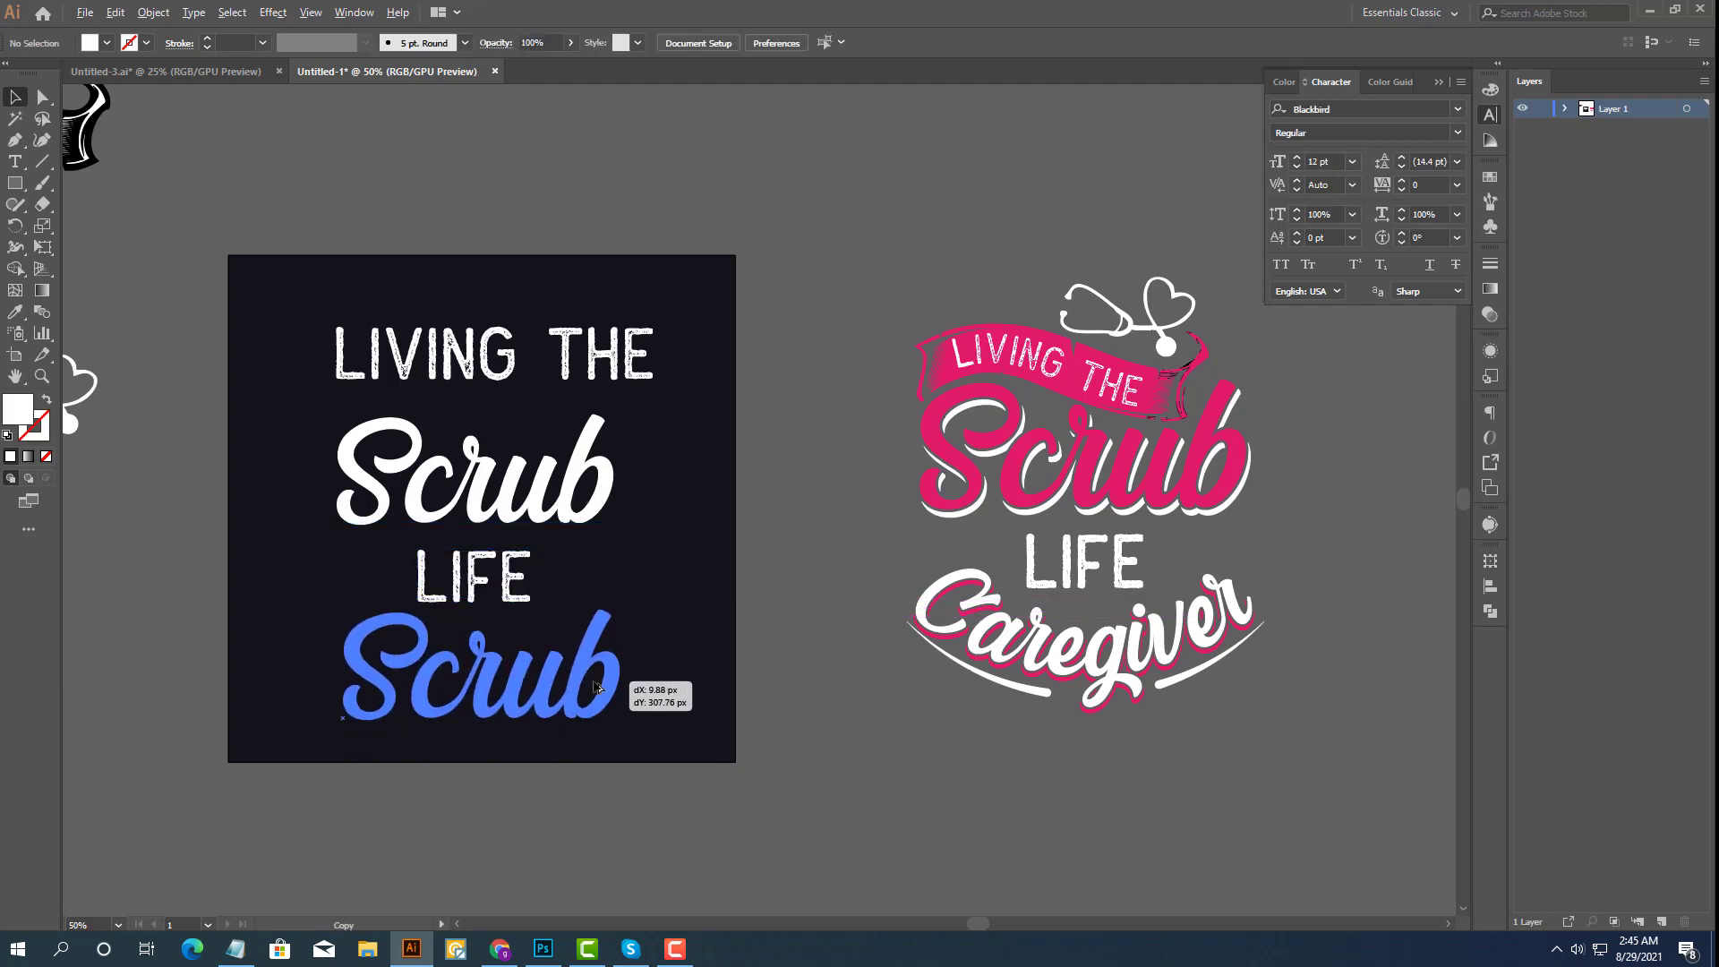
double_click(595, 689)
key(ctrl+a)
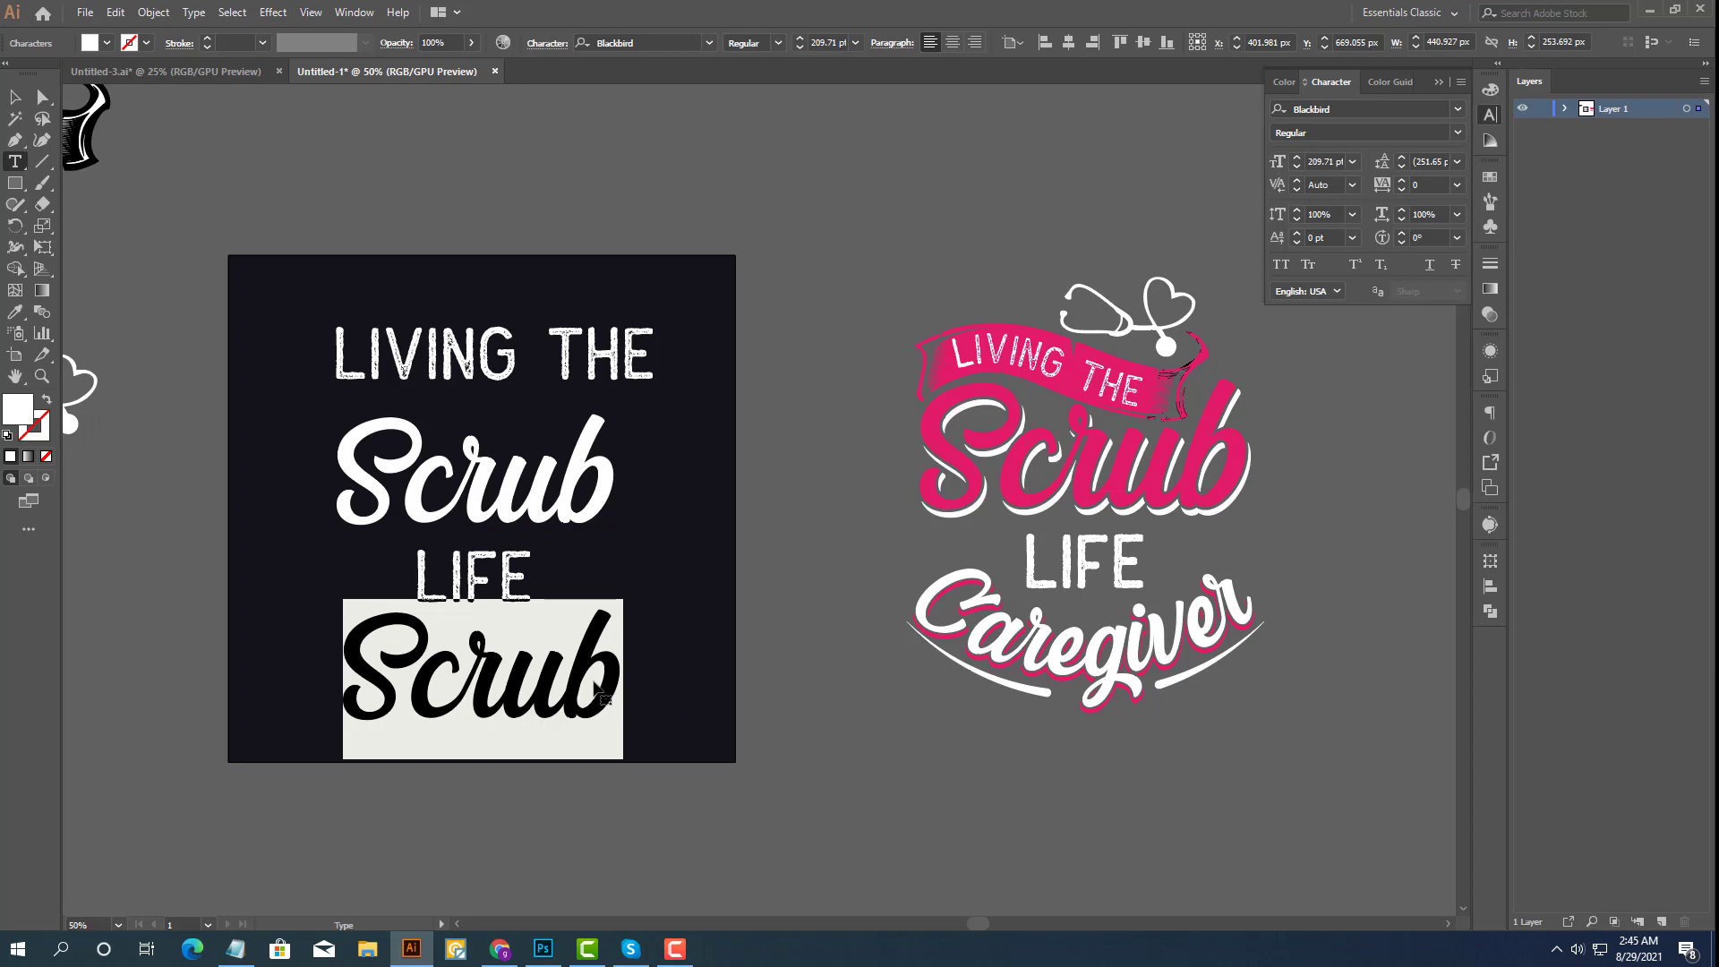
text(Care)
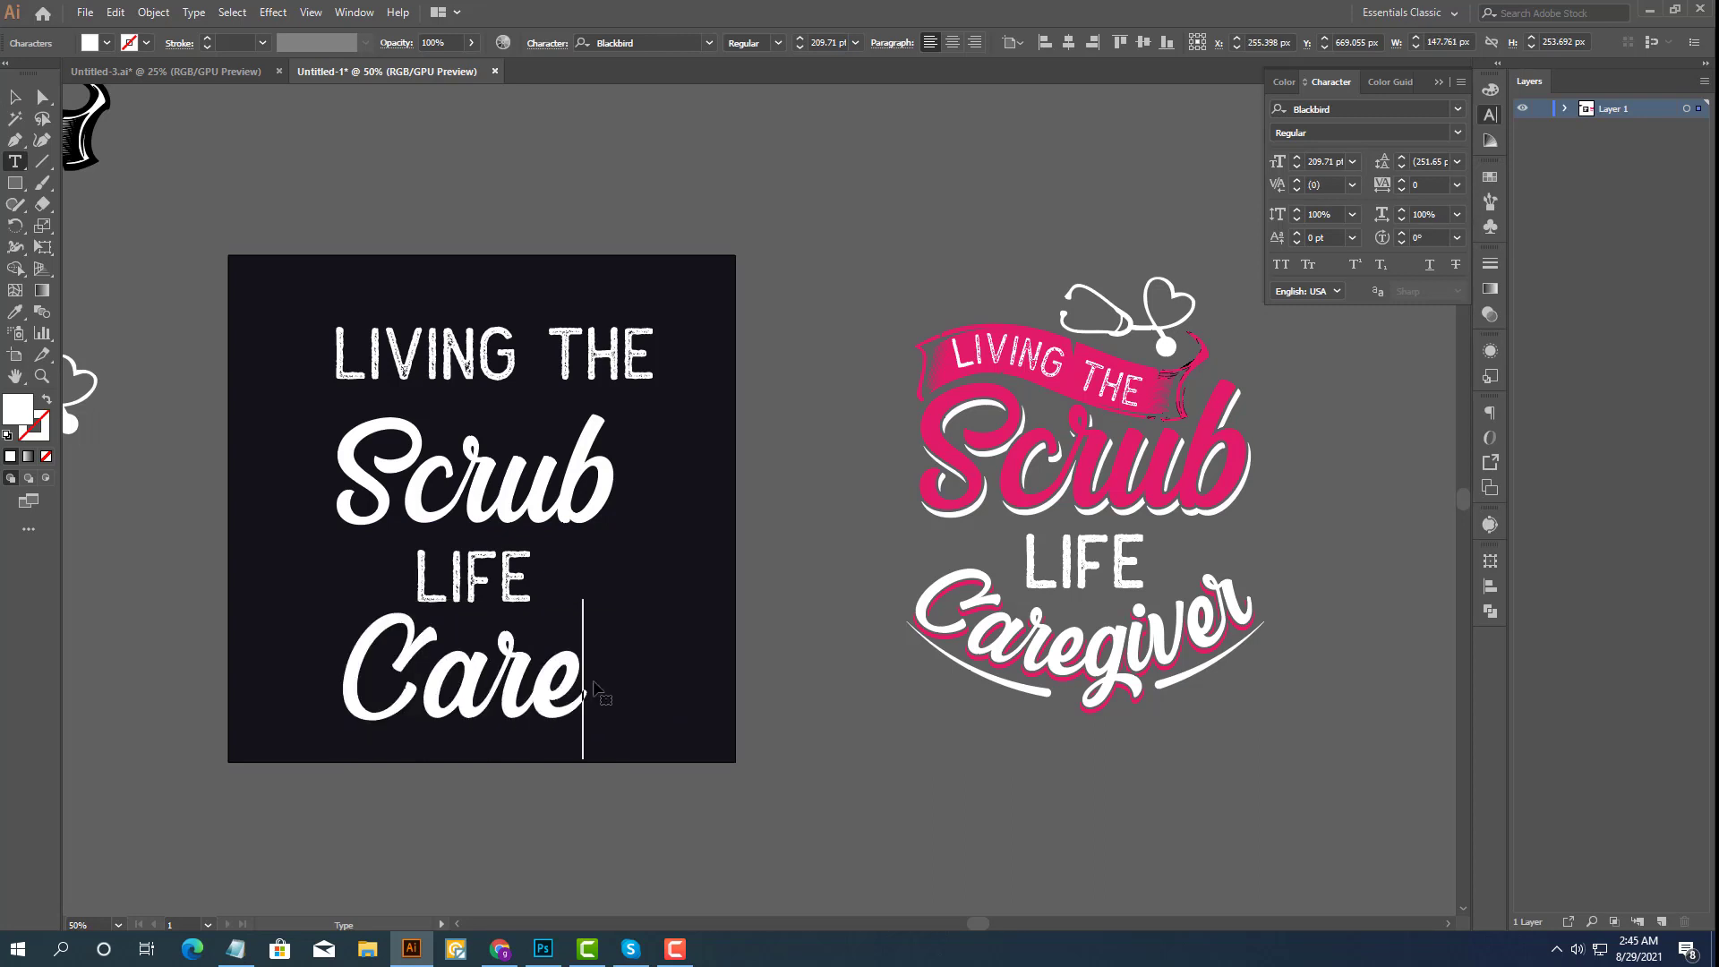
text(giver)
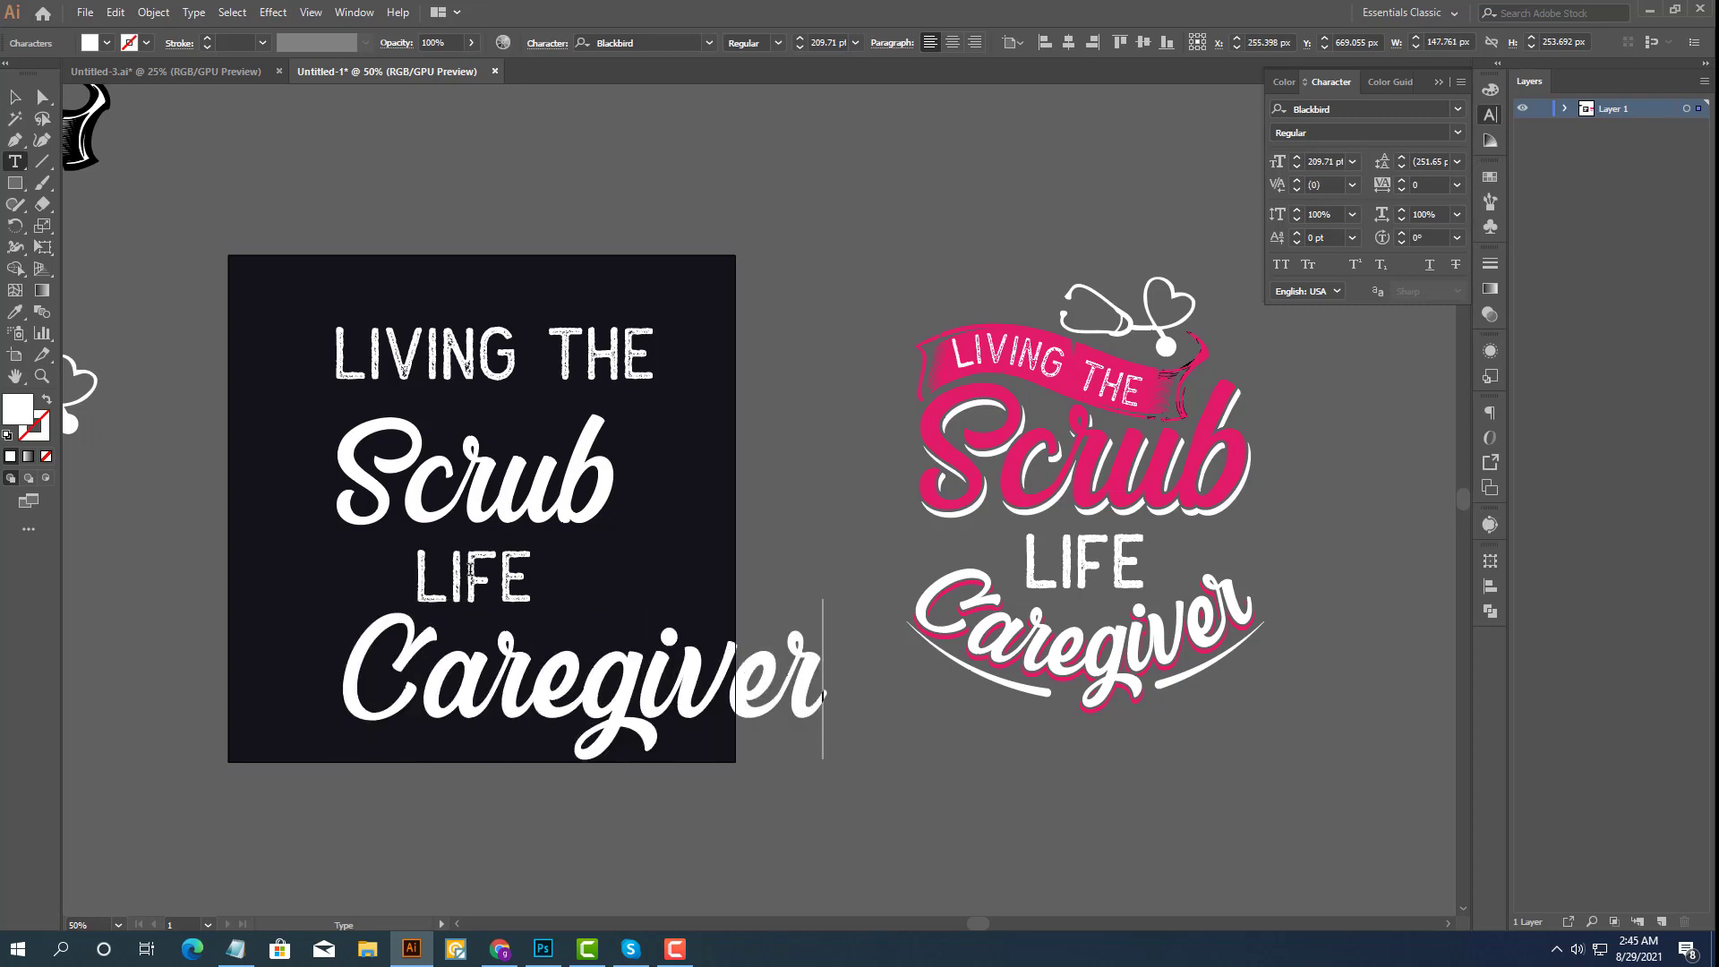
click(15, 97)
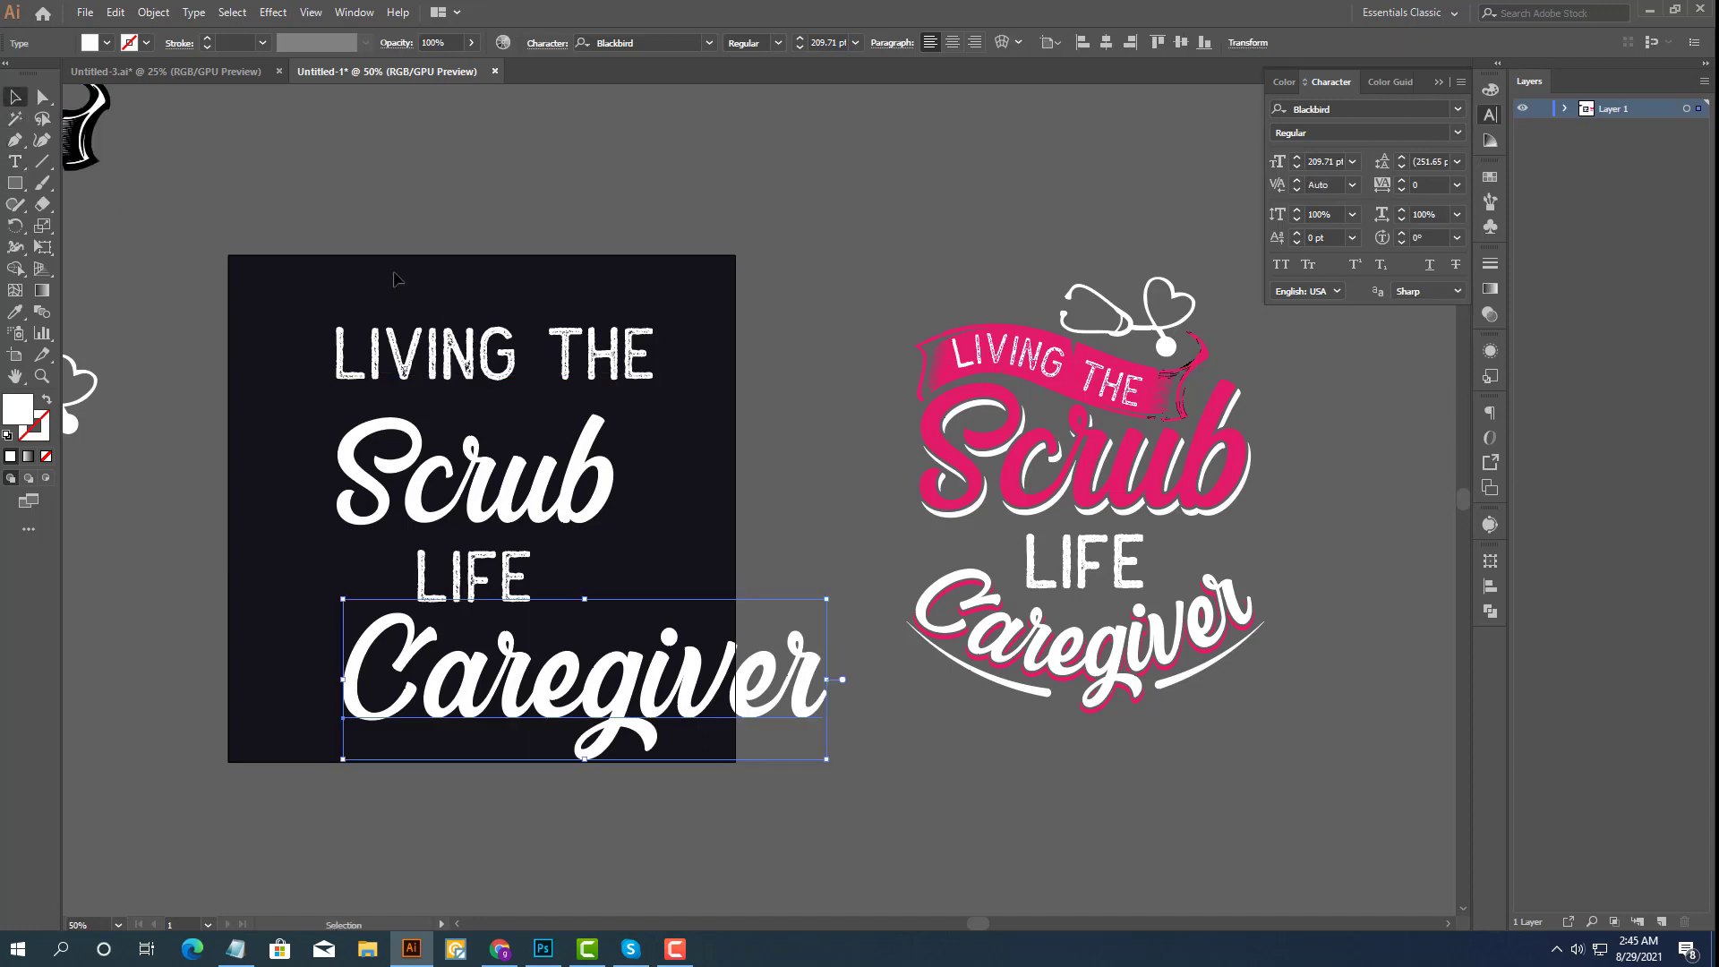
Rescale all four text lines together and move LIVING THE above the artboard.
drag(373, 264, 610, 768)
mouse_move(827, 761)
mouse_down()
mouse_move(739, 721)
mouse_move(796, 732)
mouse_up()
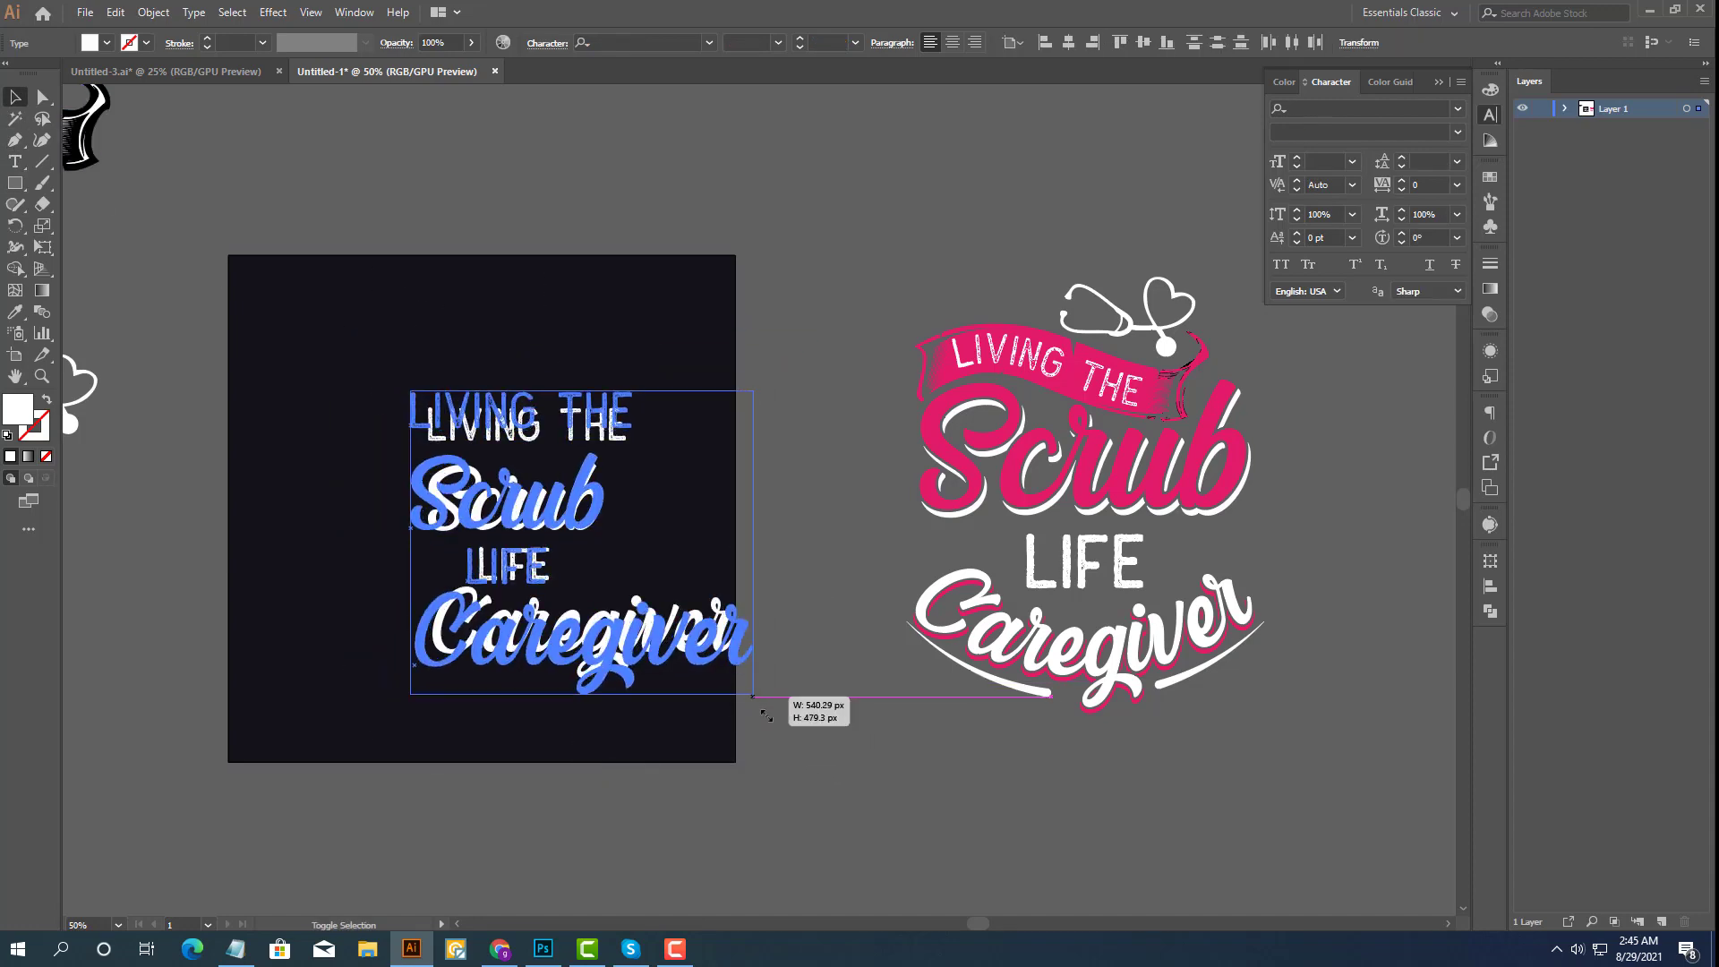
drag(721, 637, 632, 578)
click(565, 730)
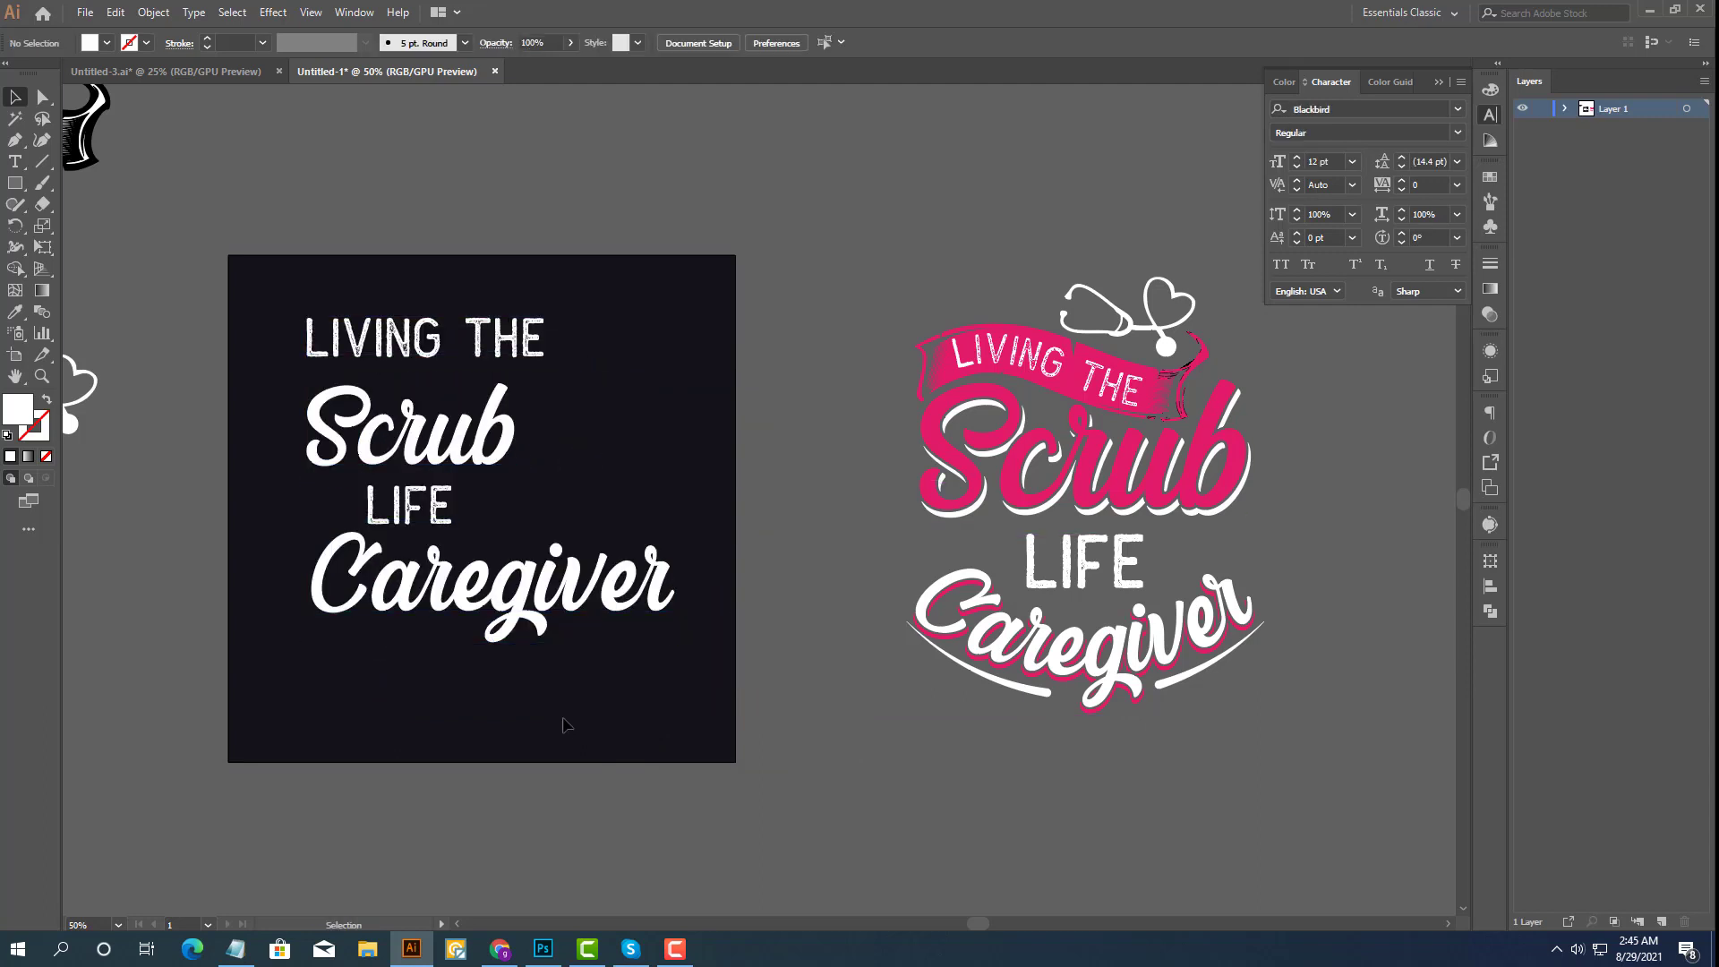
drag(421, 338, 677, 181)
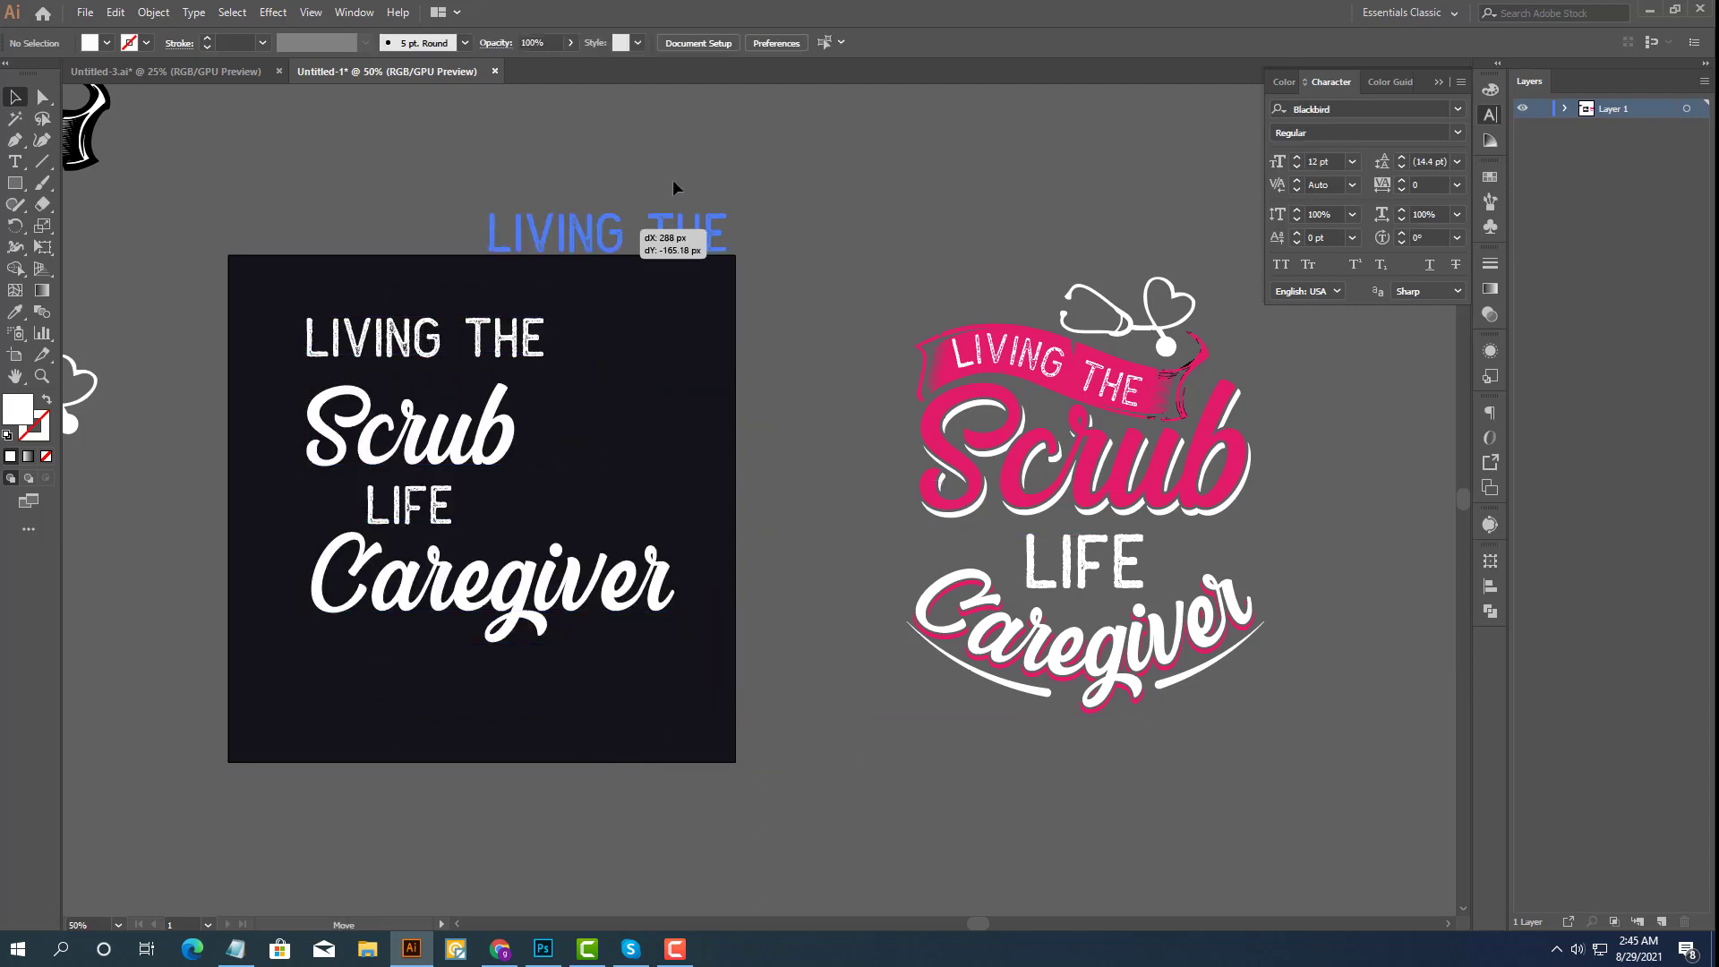
drag(678, 355, 945, 486)
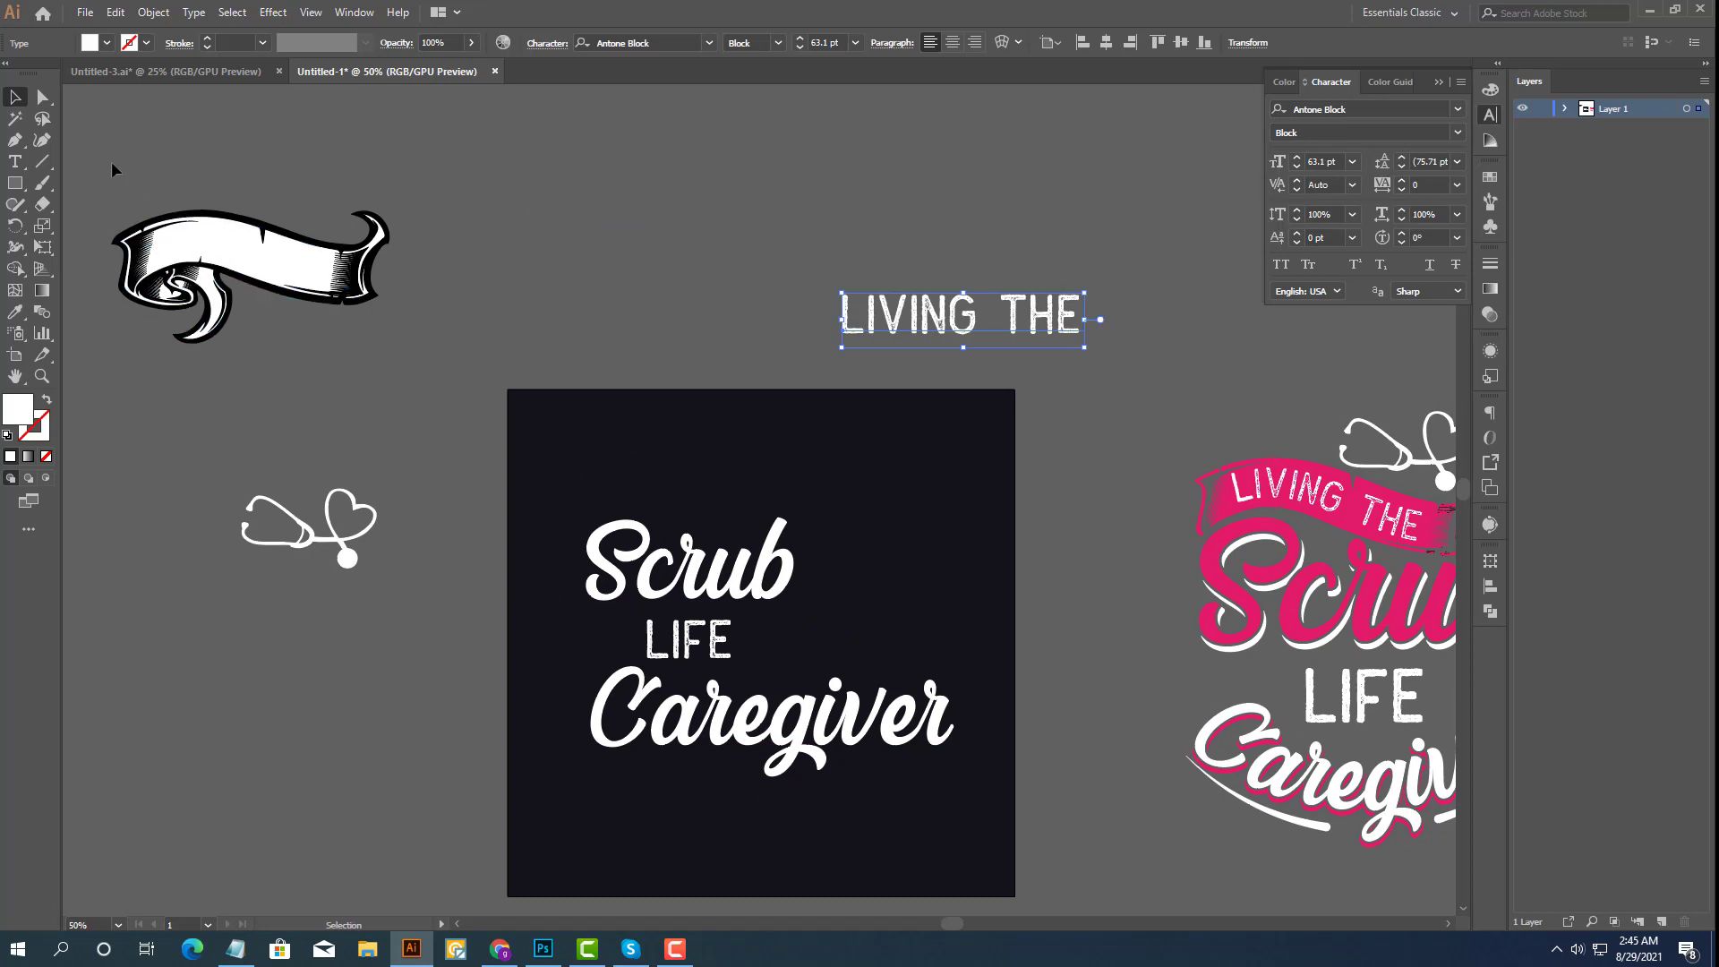
Move the ribbon banner next to the left side of the artboard.
click(354, 287)
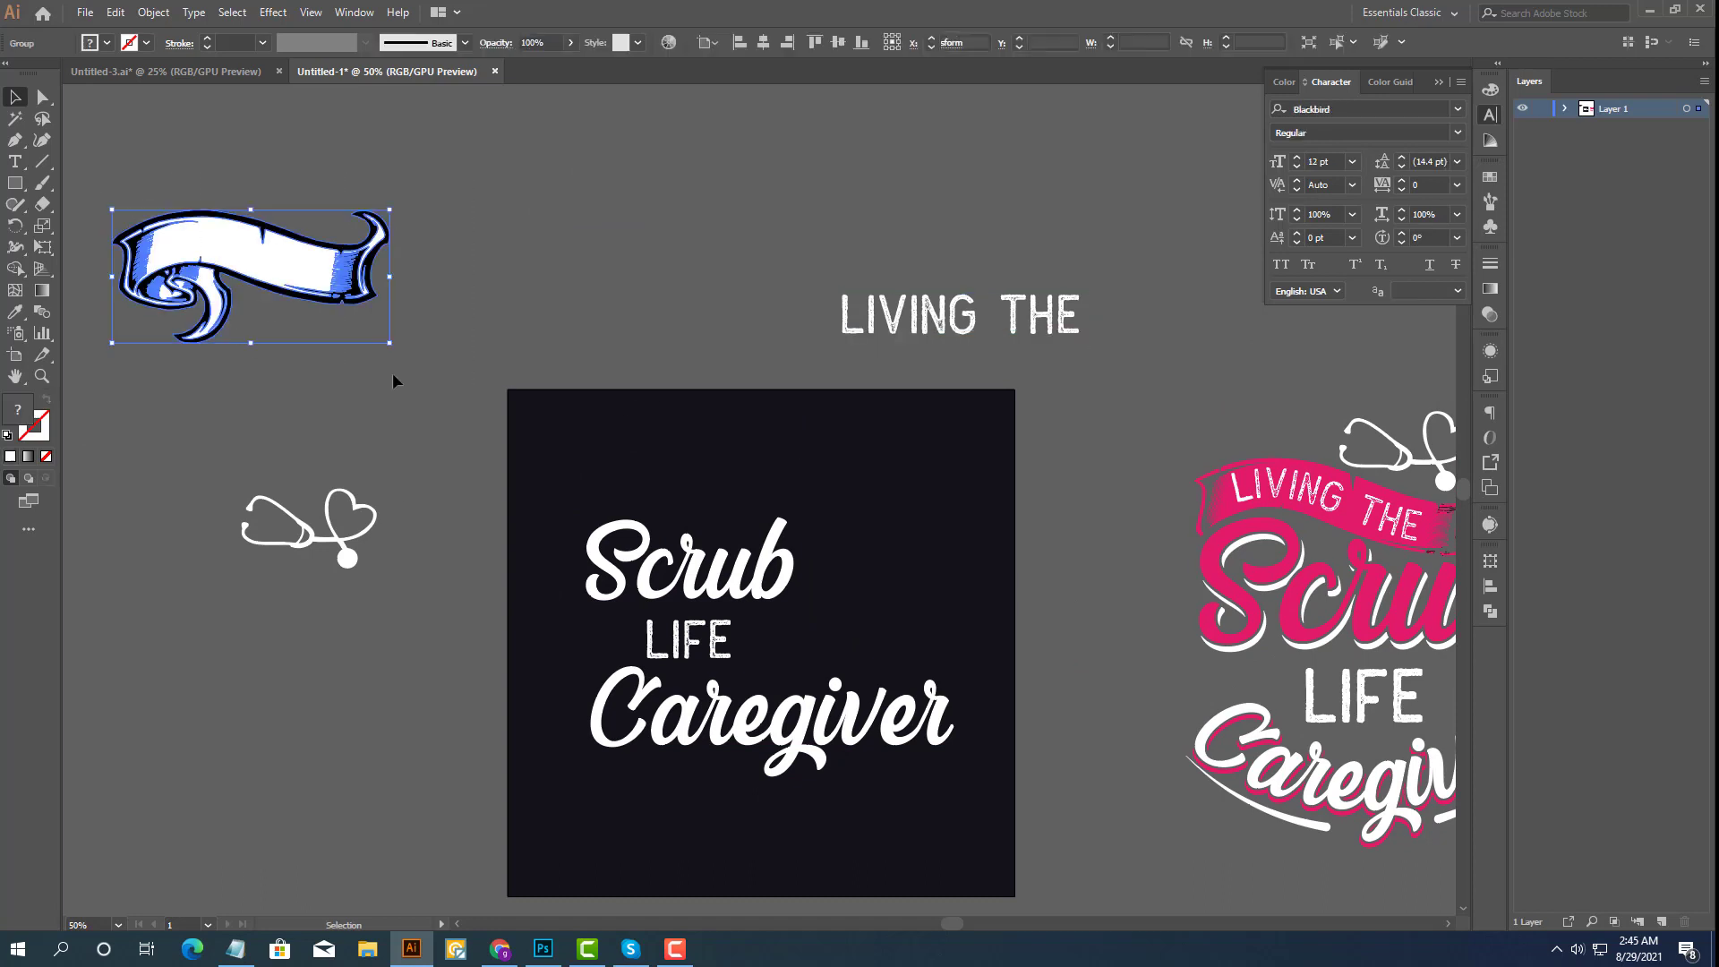
click(295, 357)
click(273, 273)
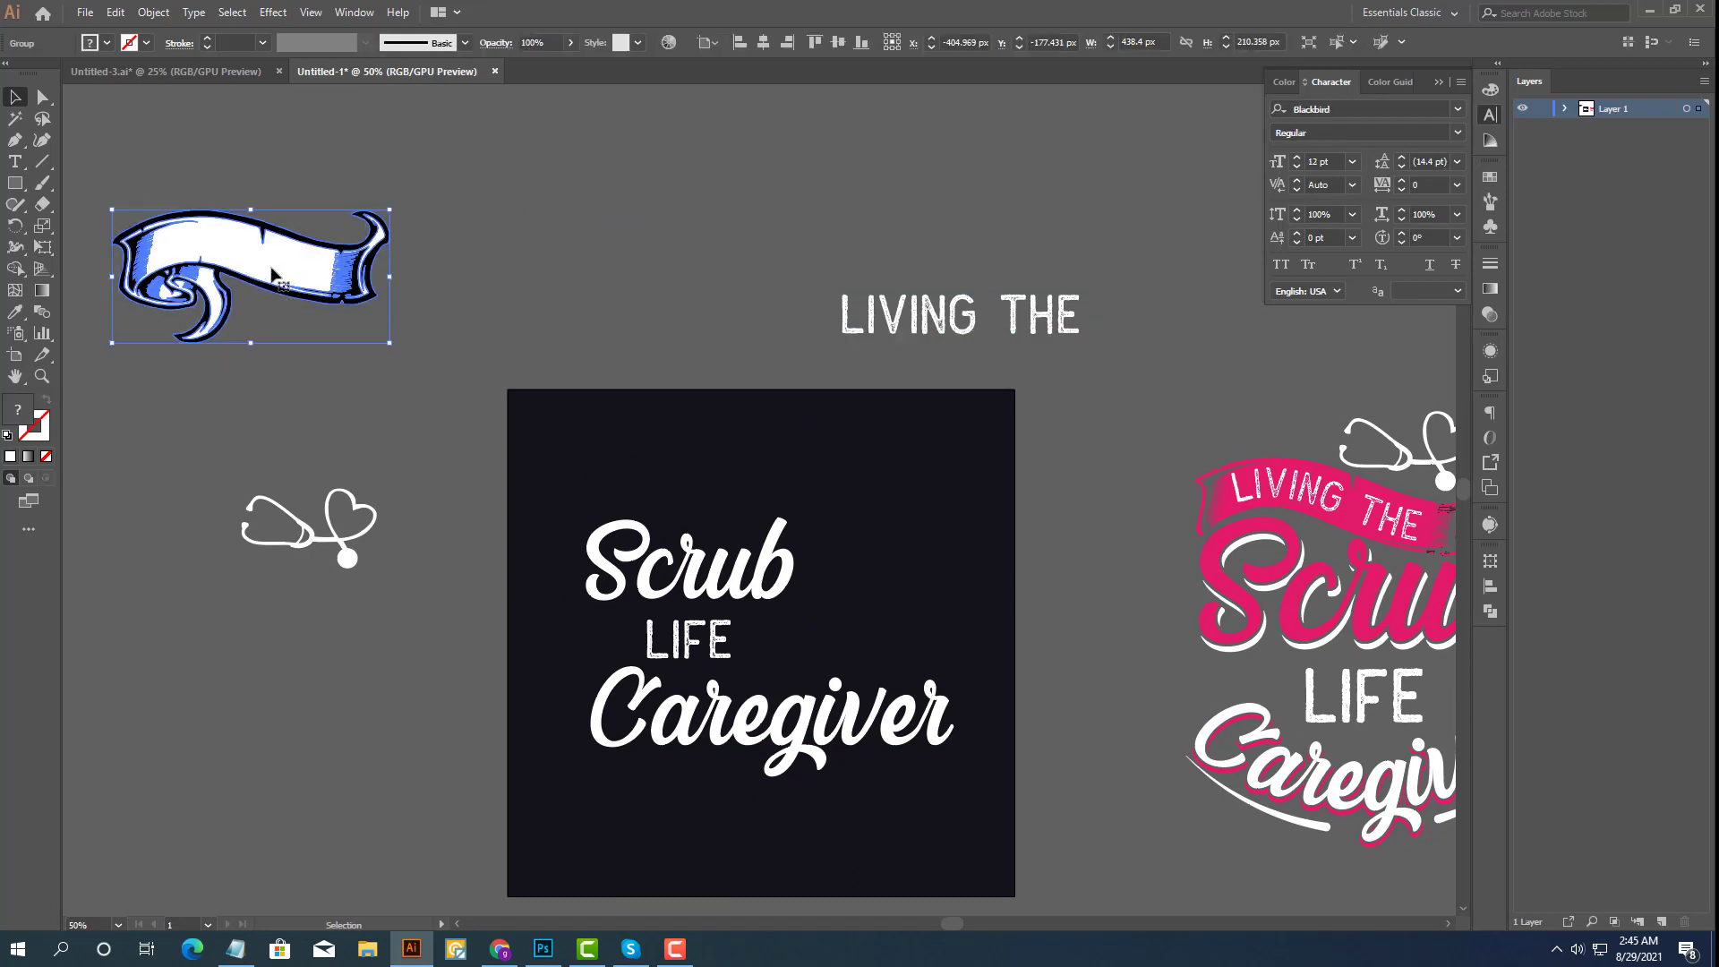
drag(273, 273, 721, 441)
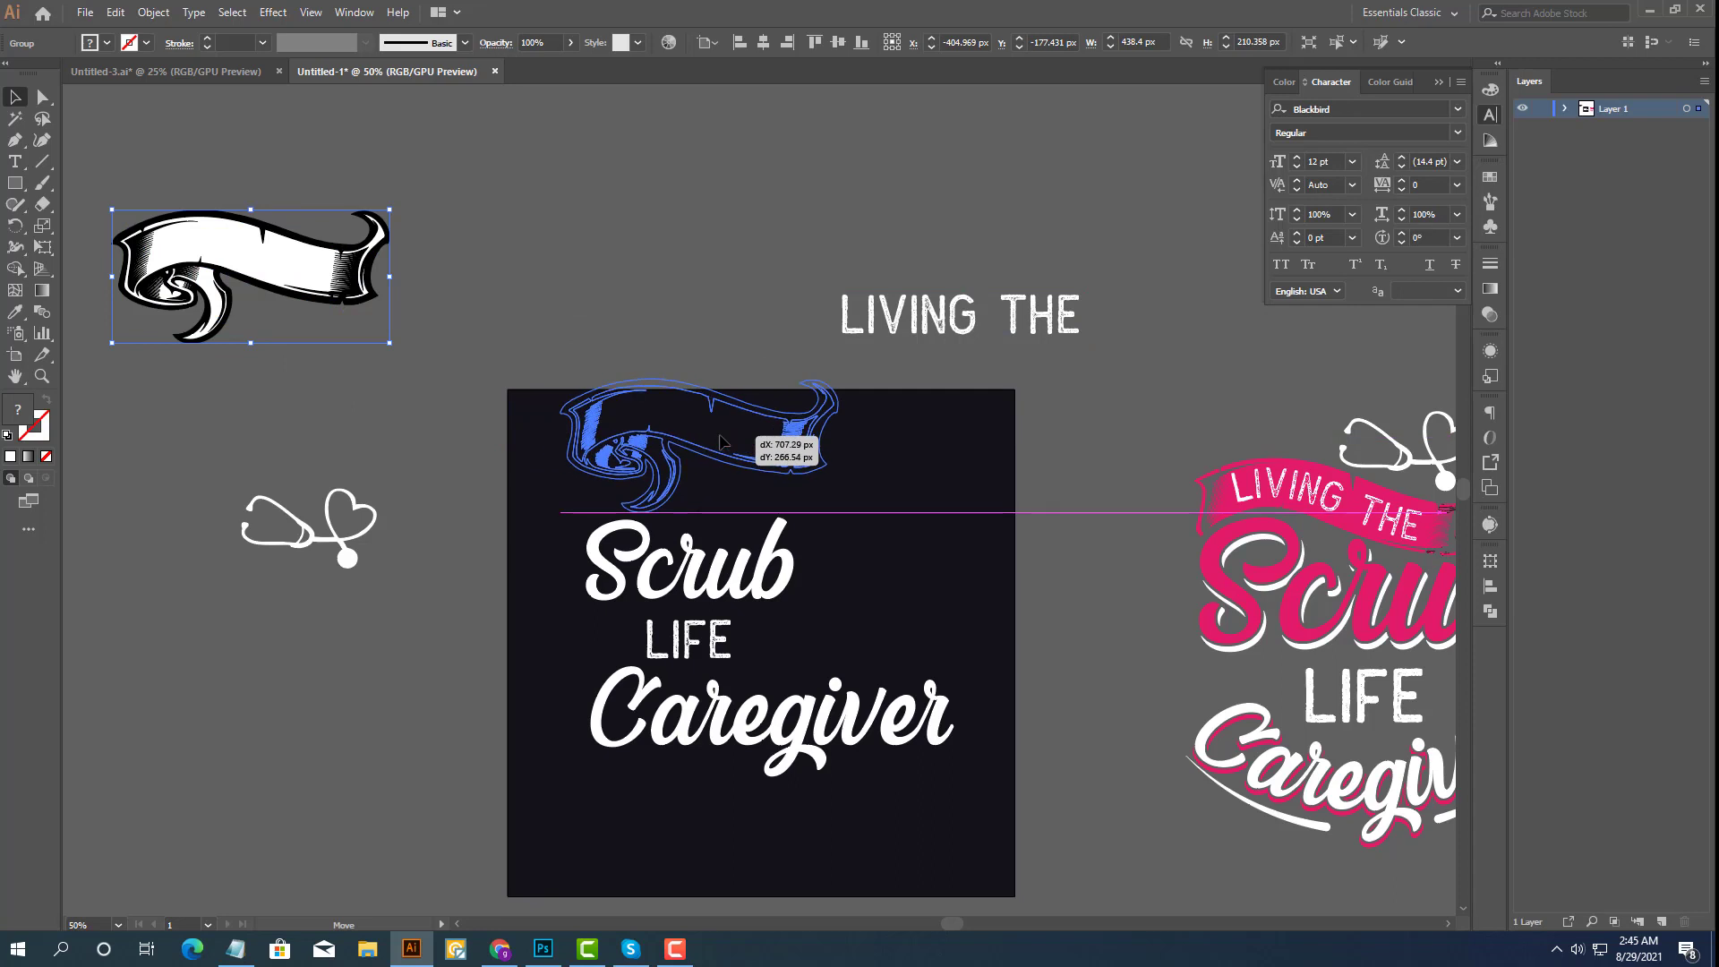
drag(722, 440, 469, 278)
drag(1195, 551, 1082, 551)
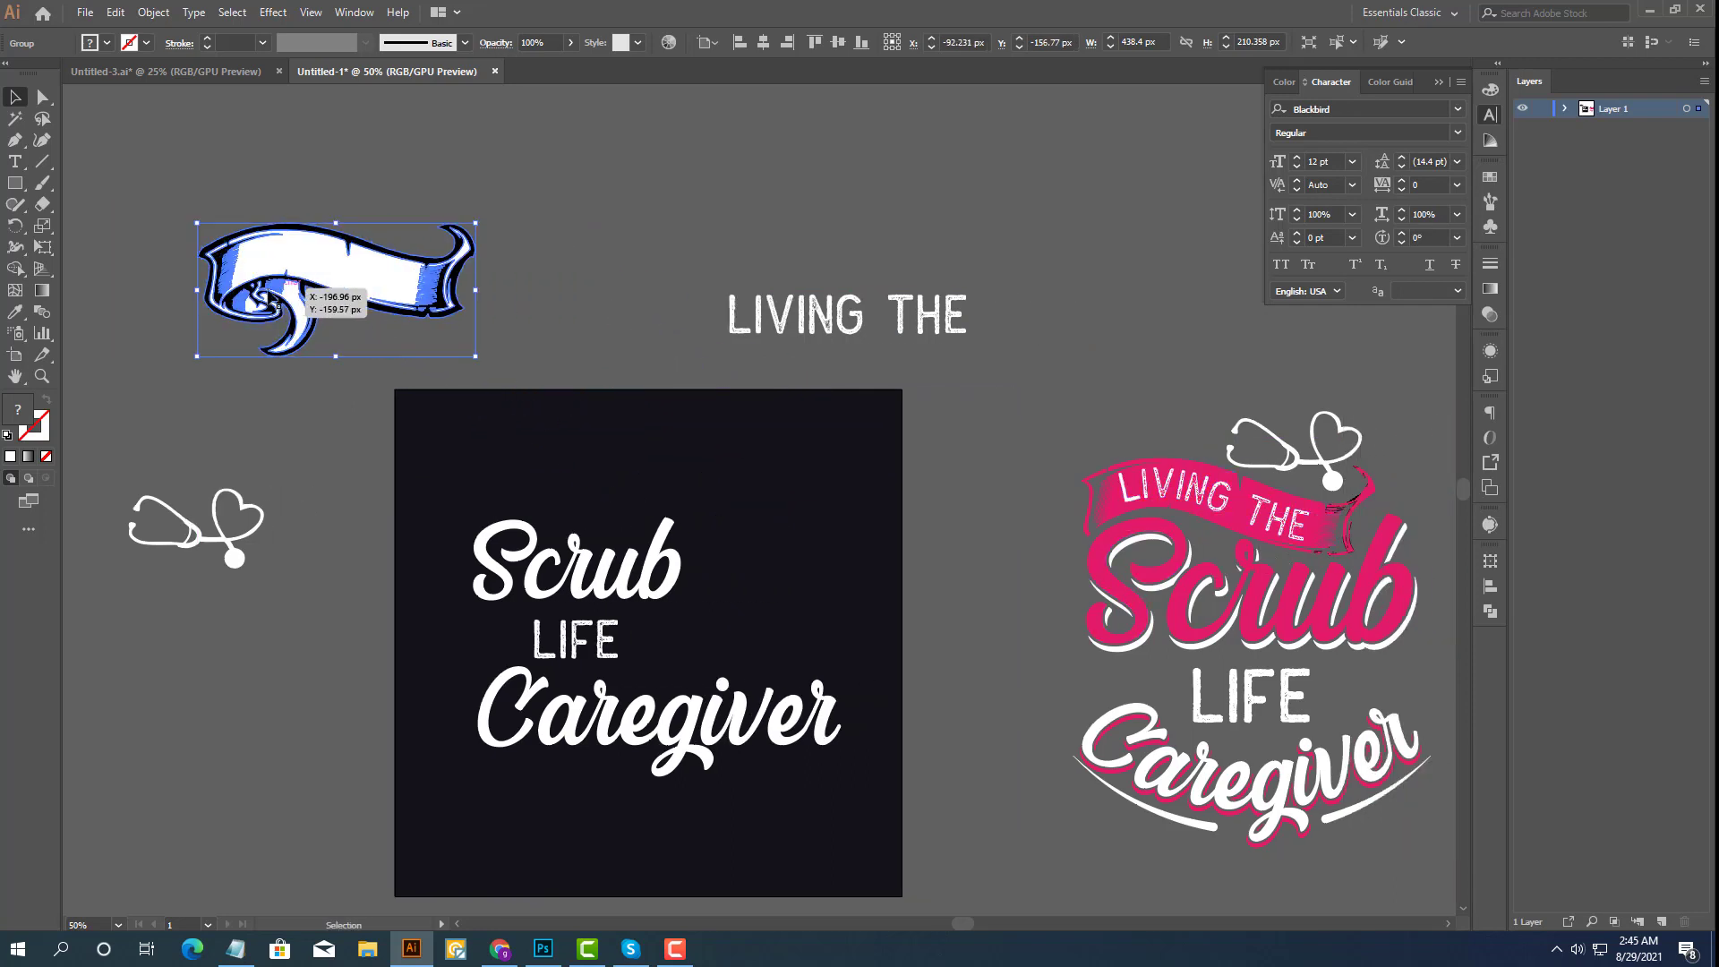
click(238, 347)
Ungroup the ribbon banner and delete its black outline shape.
scroll(232, 260, up, 2)
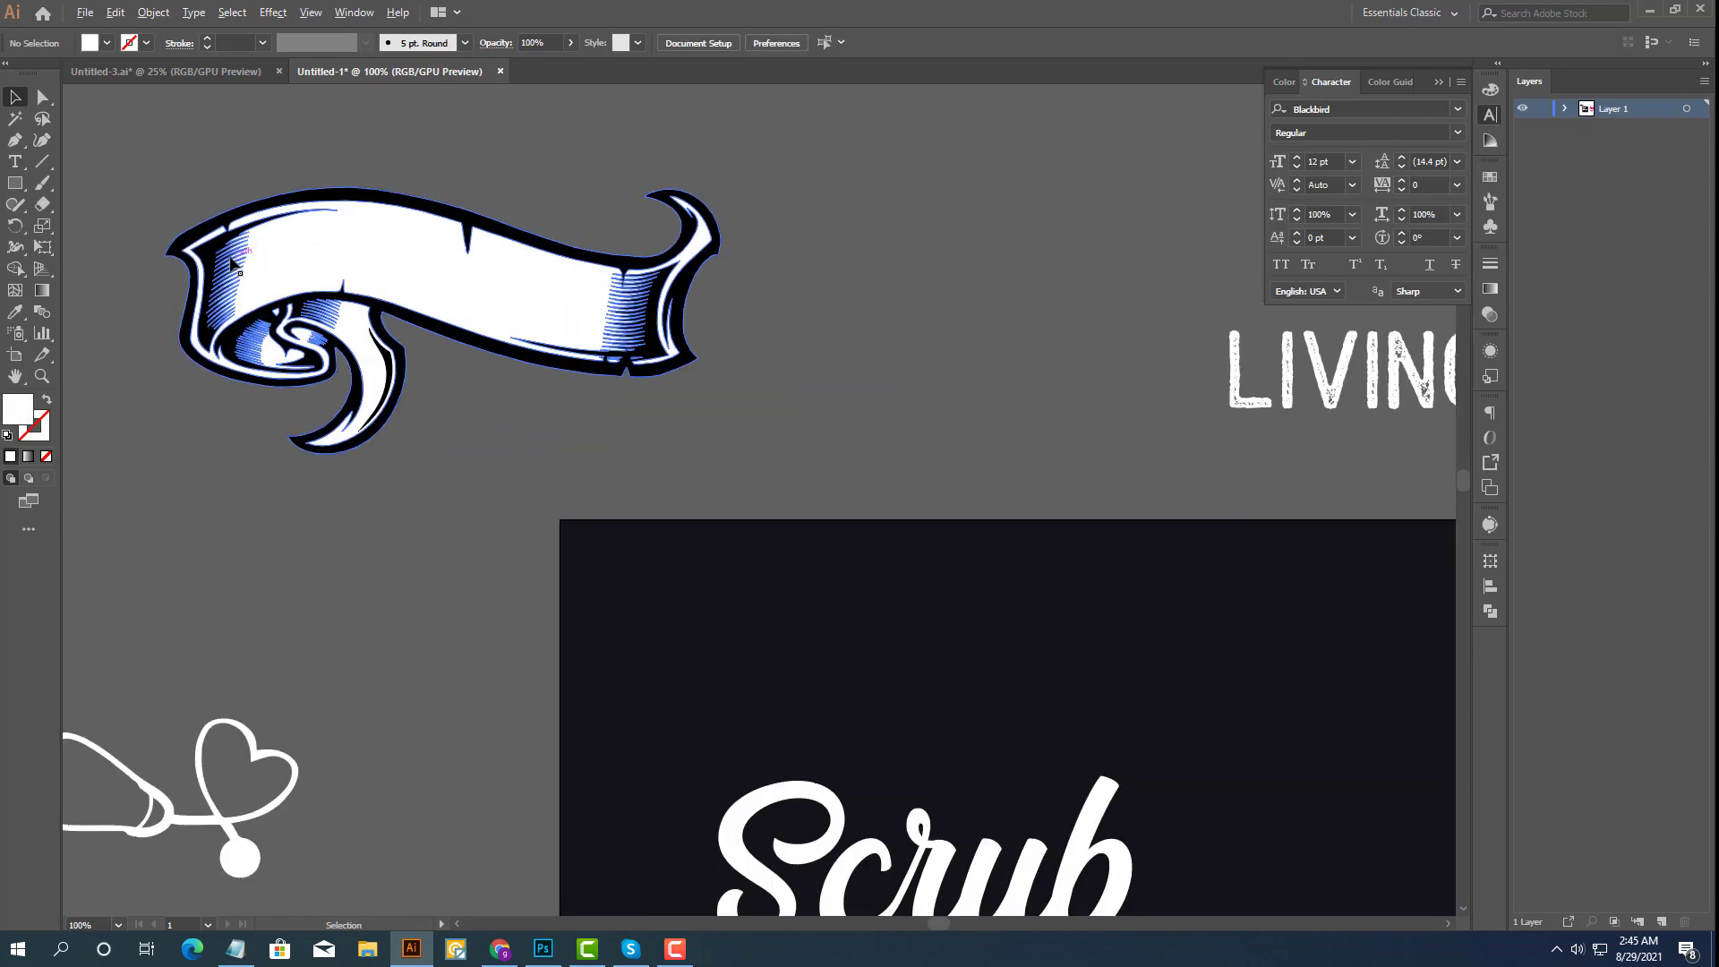
click(336, 210)
right_click(350, 193)
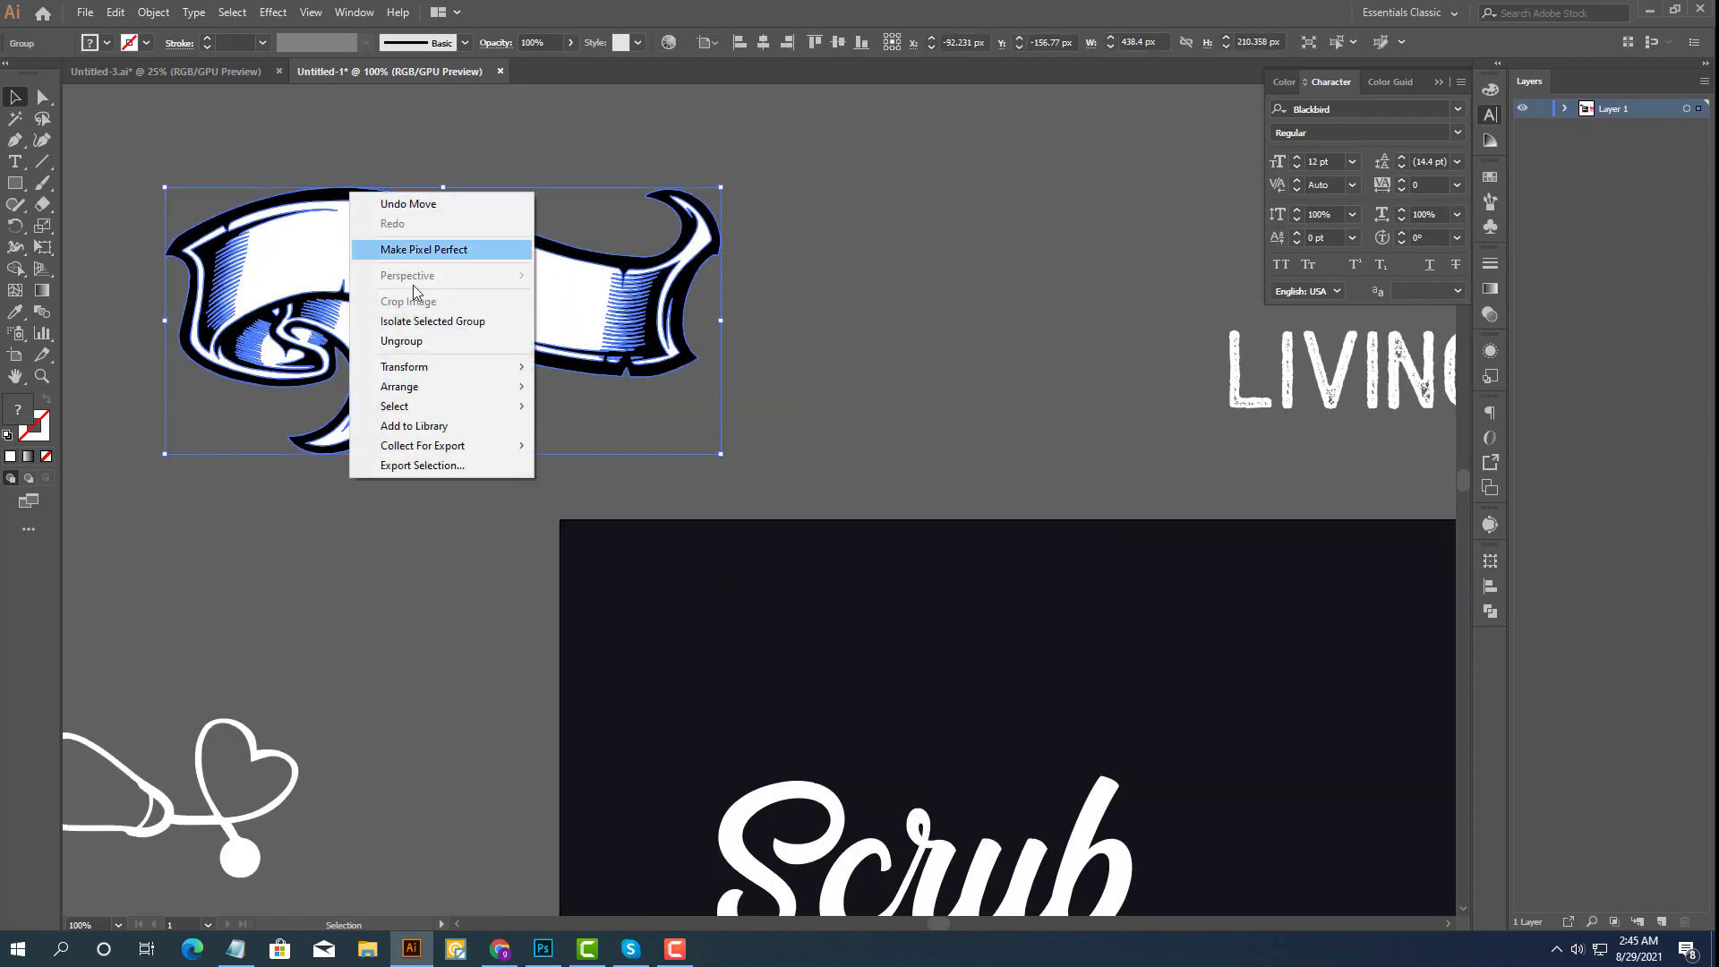
click(420, 347)
click(432, 385)
click(438, 336)
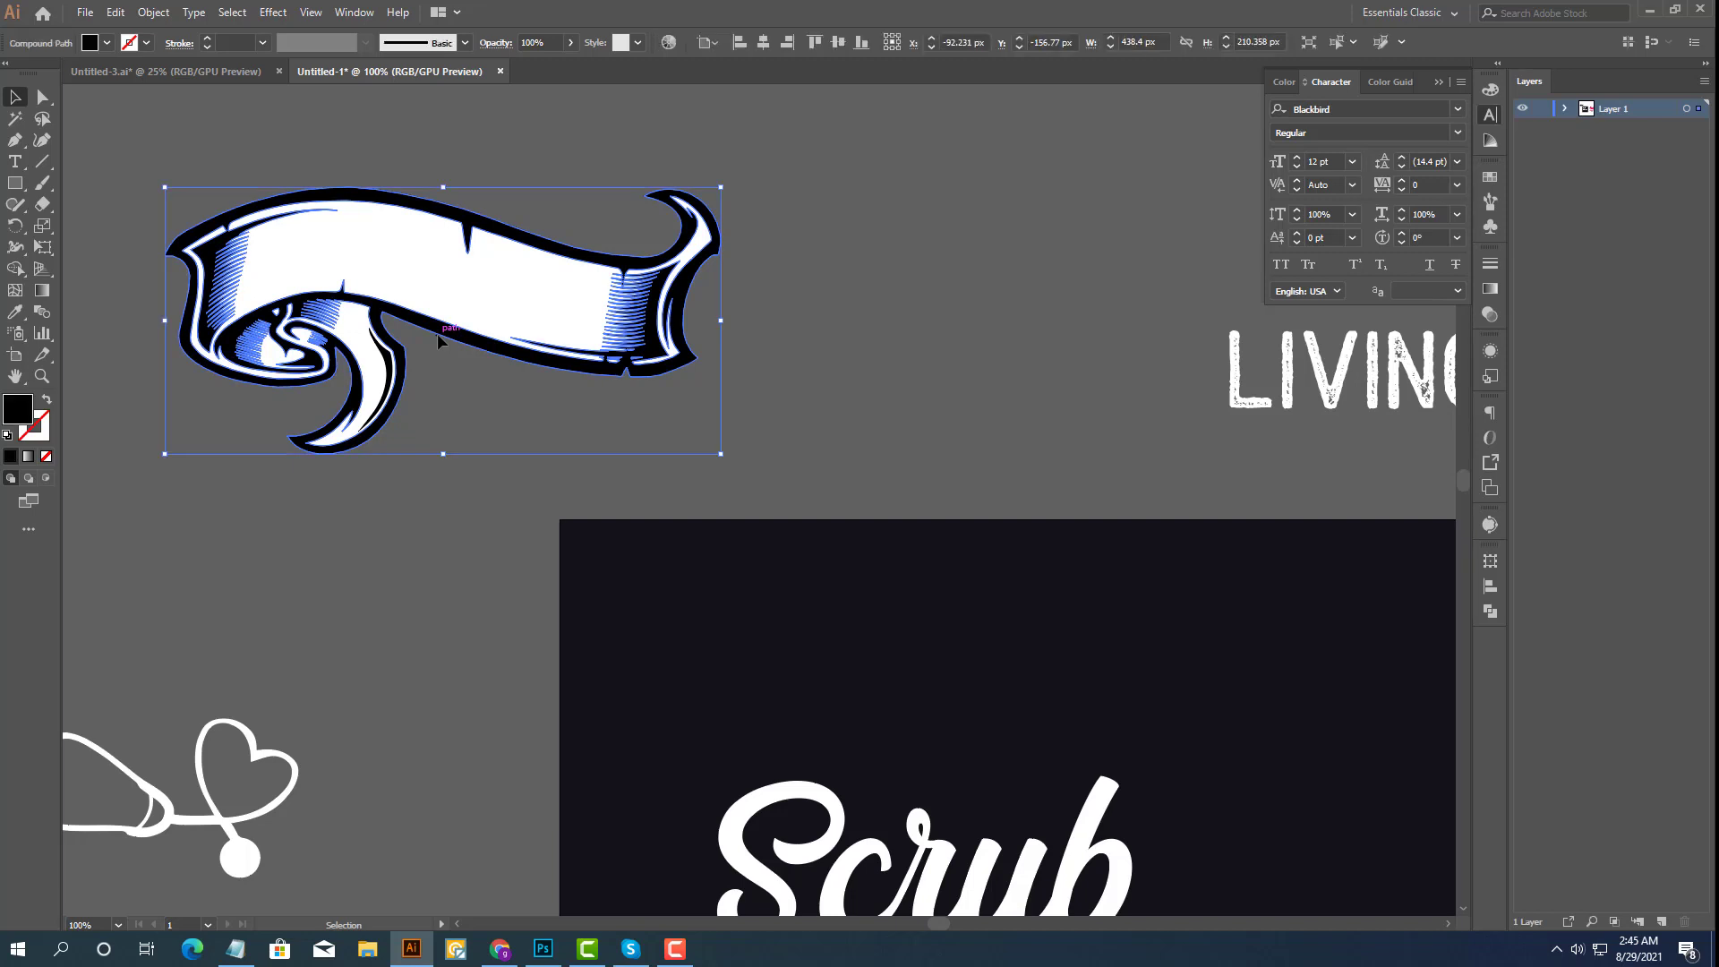
key(Delete)
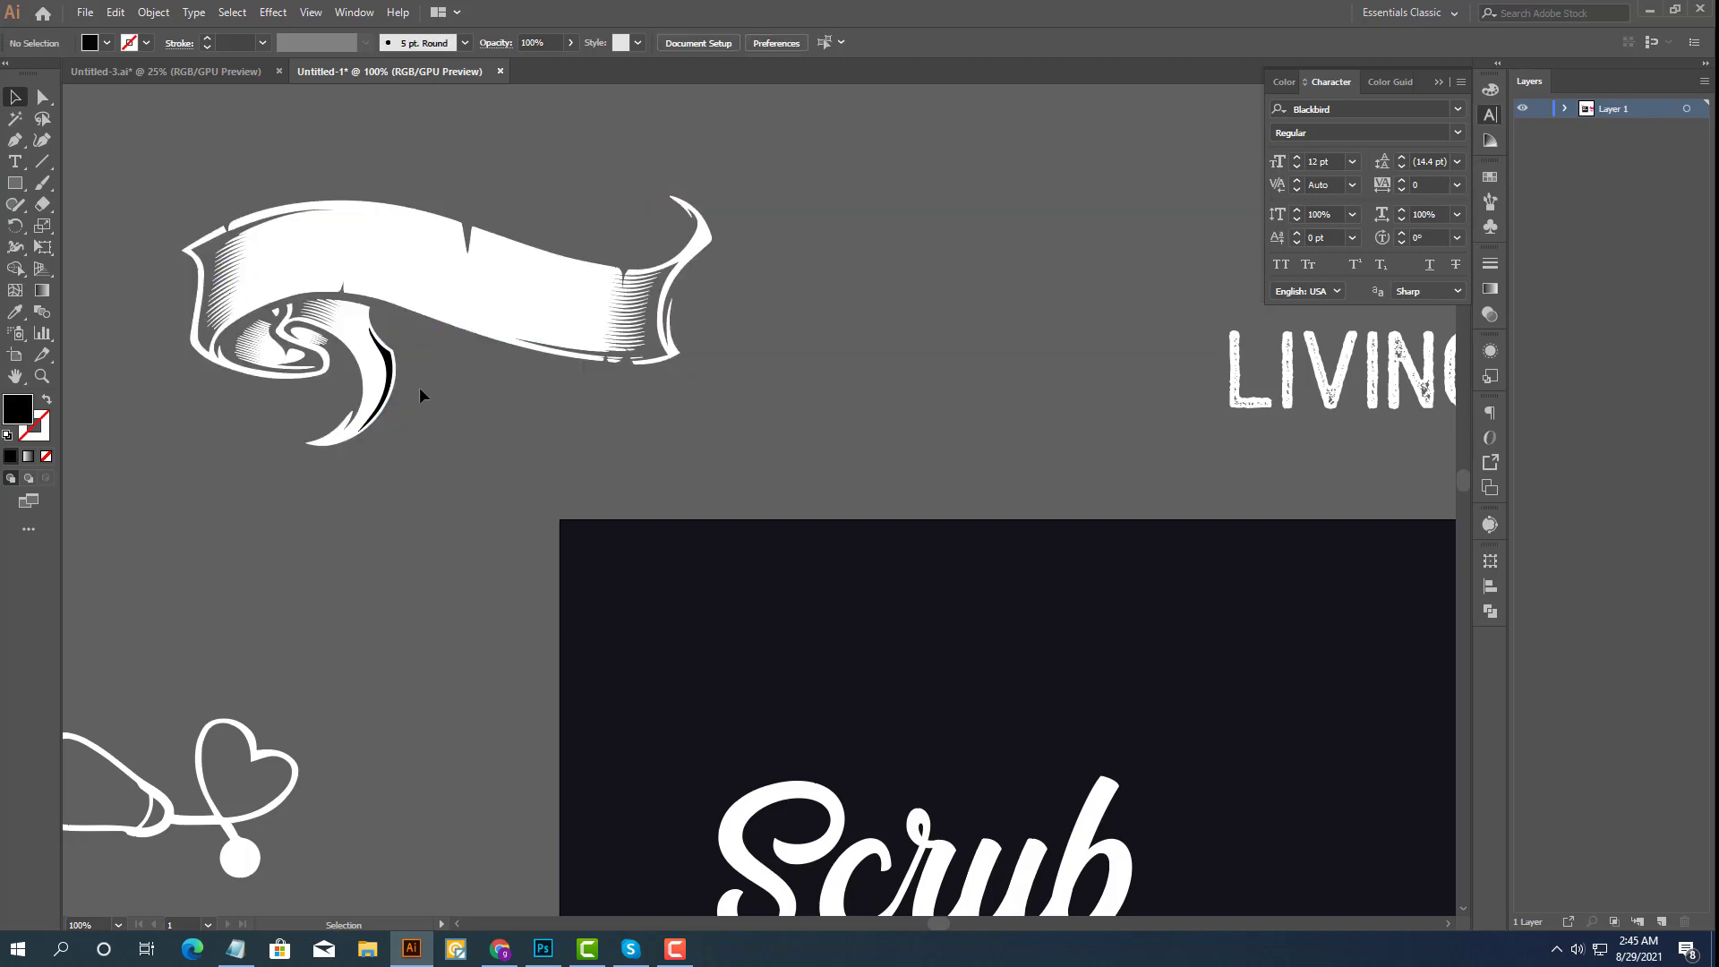
Draw a pen path across the ribbon's lower-left curl with fill set to None, and select all artwork.
click(15, 162)
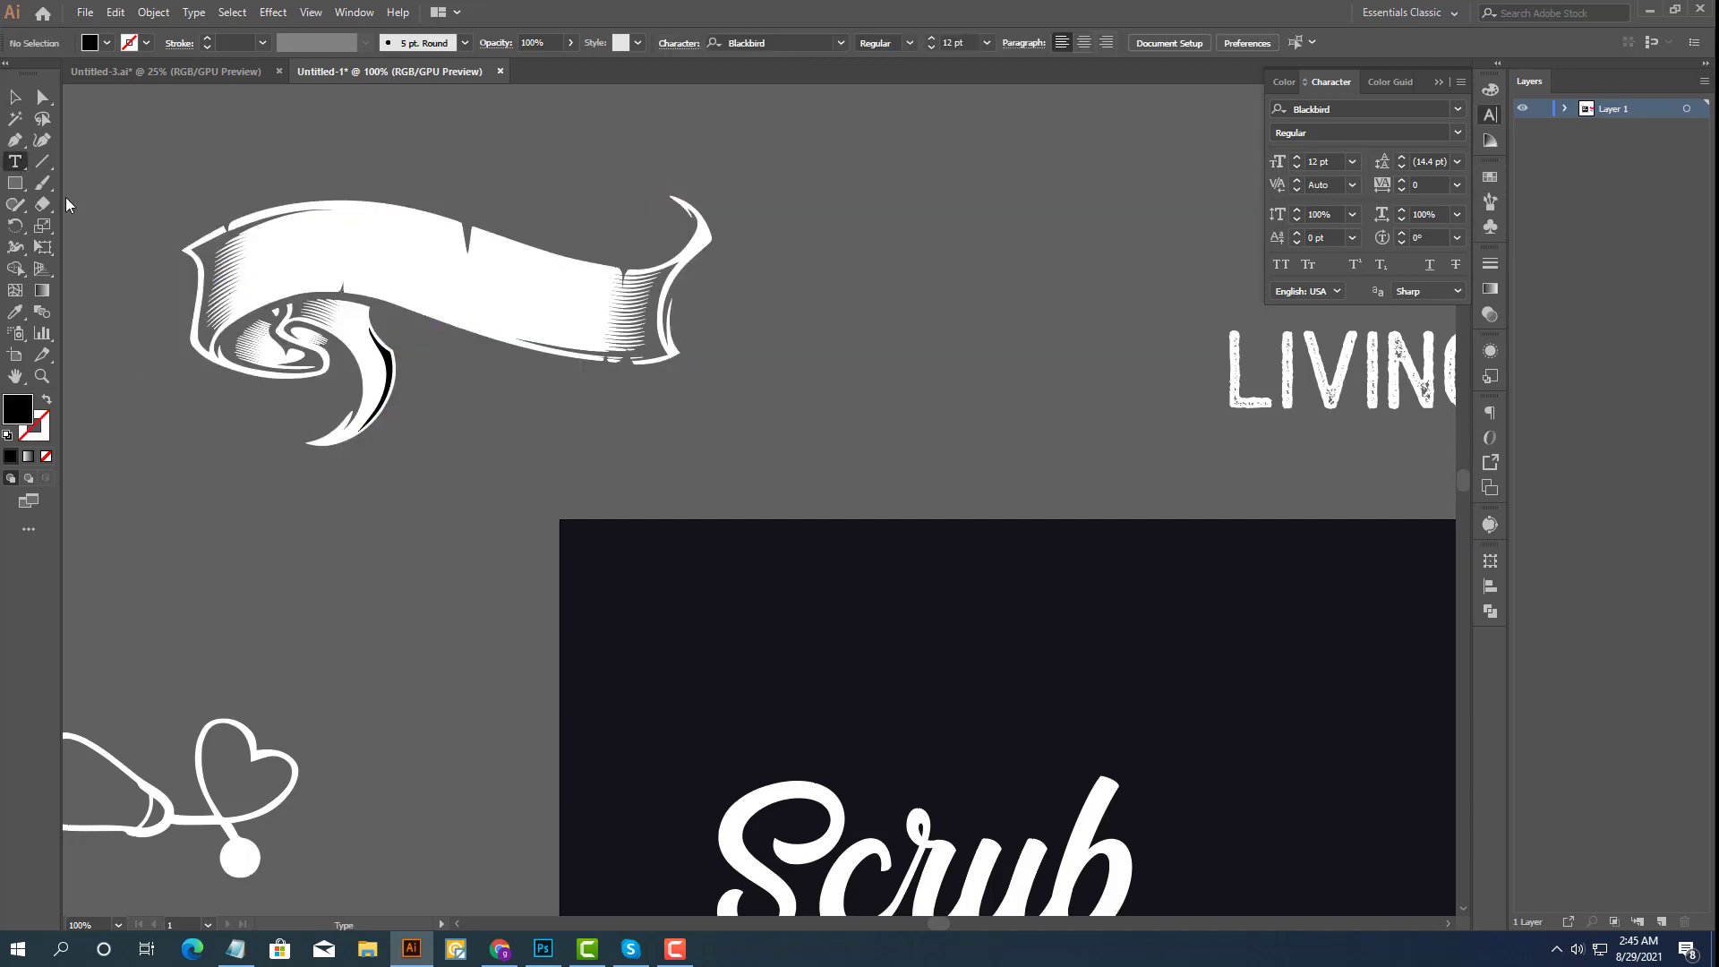
scroll(235, 355, up, 2)
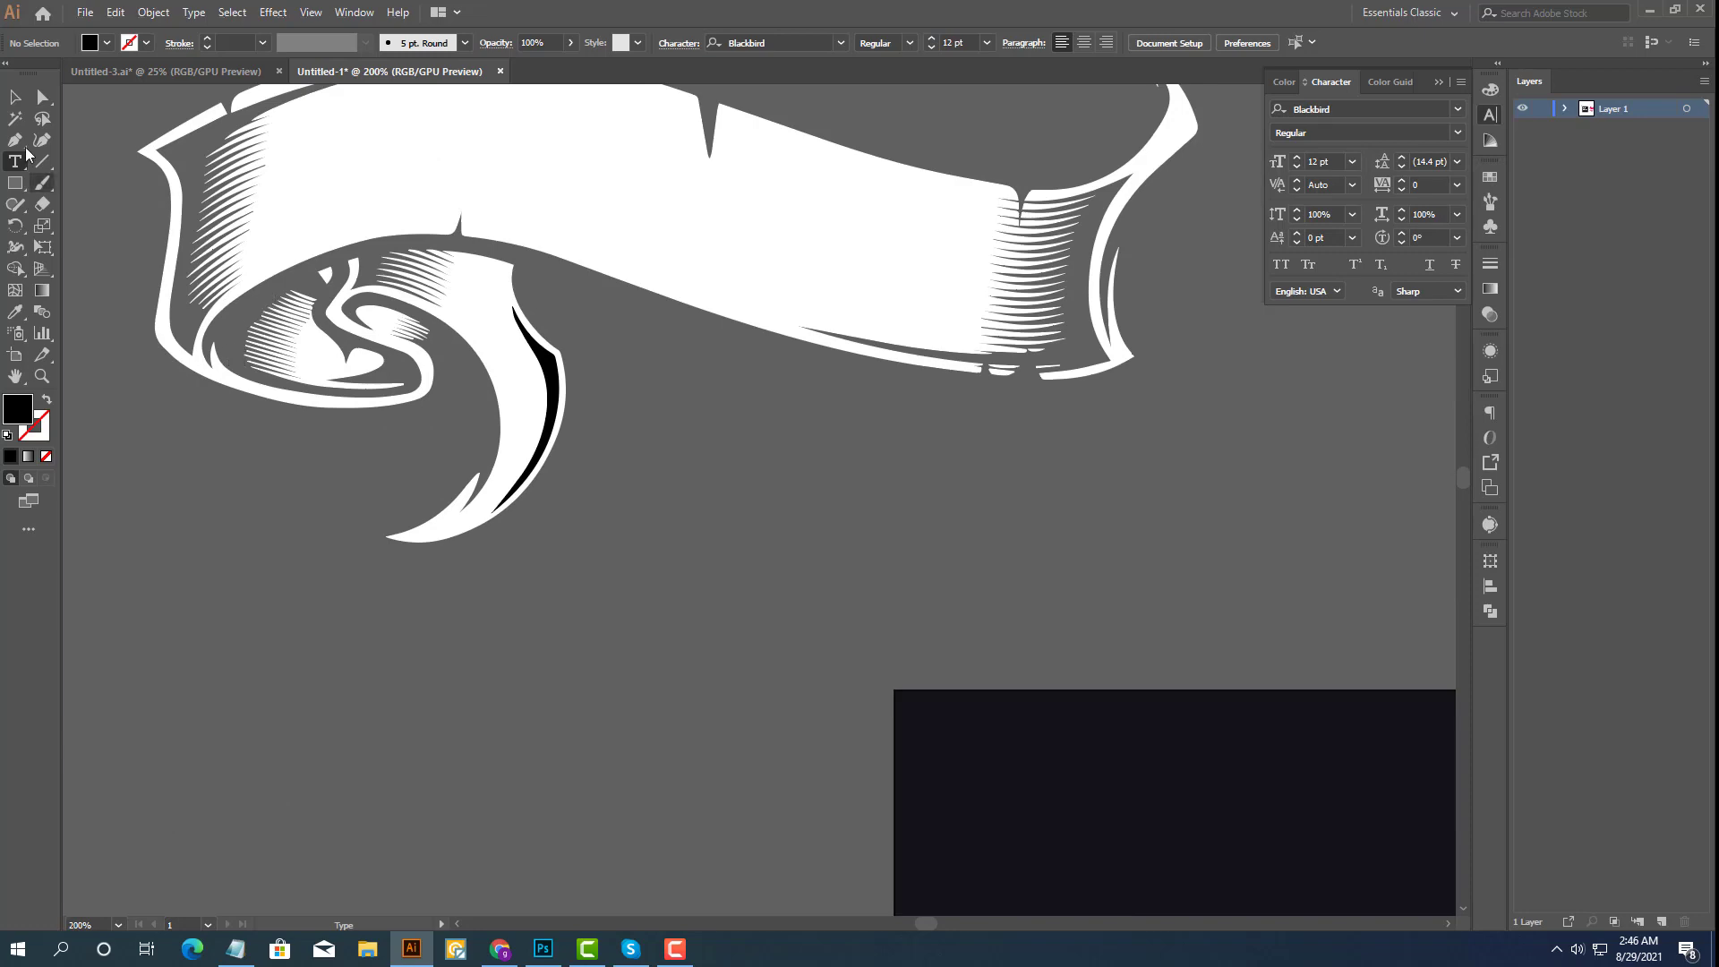
key(p)
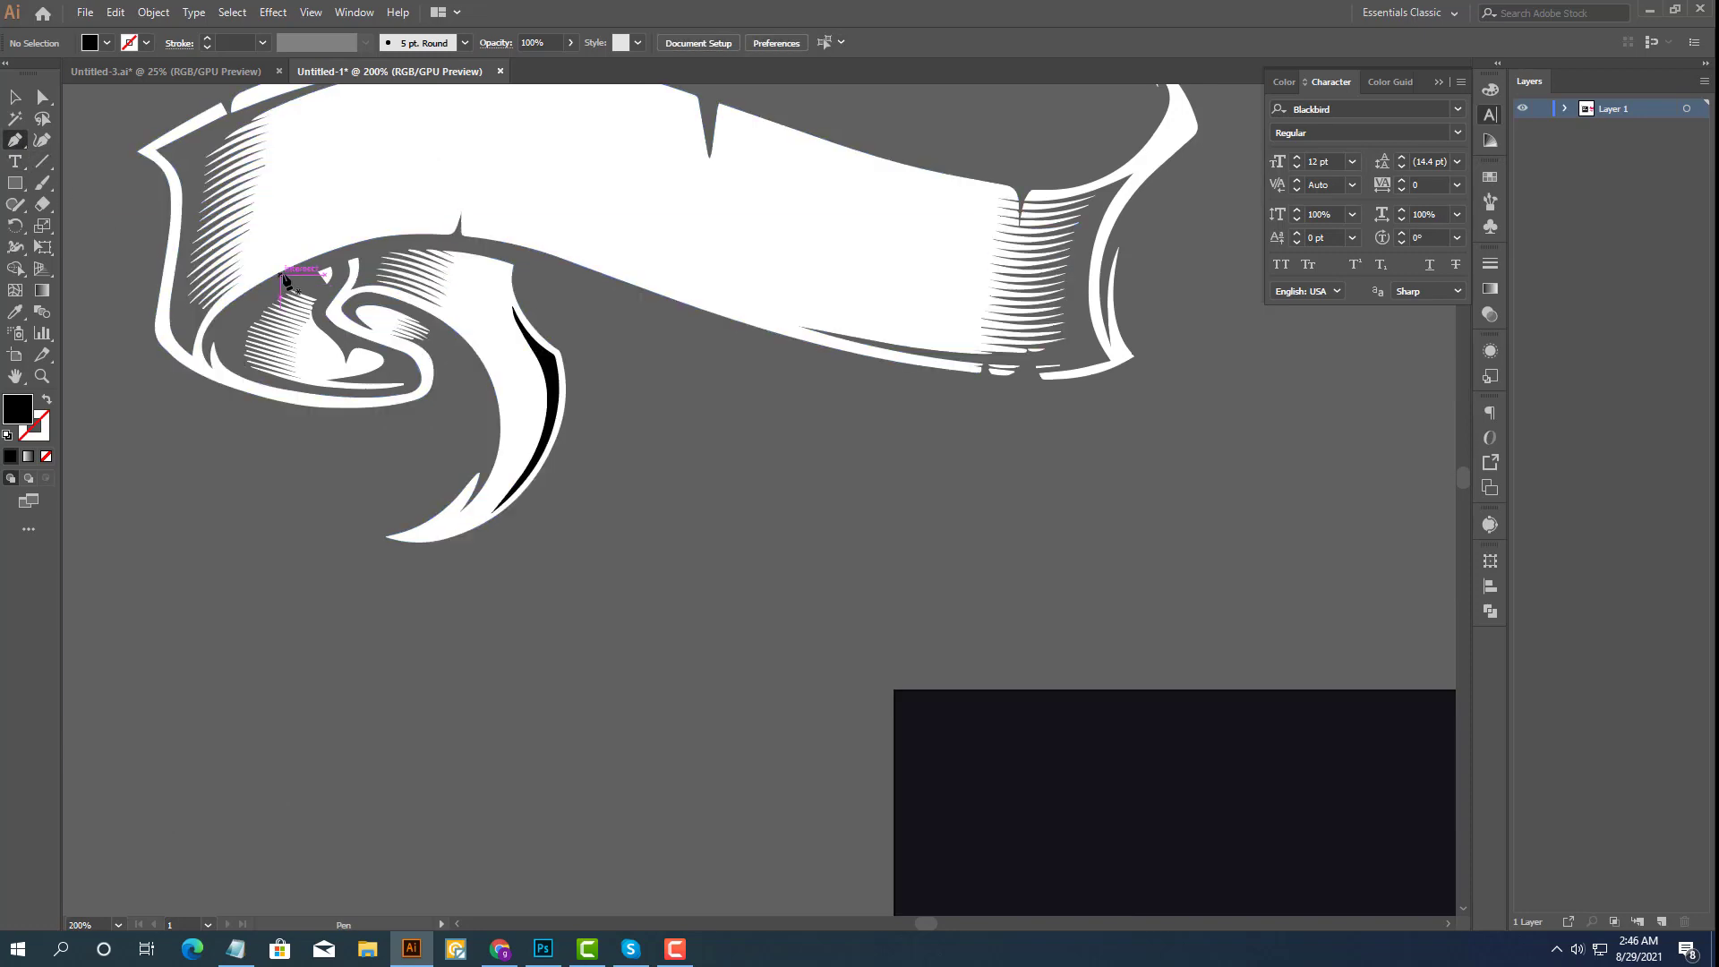
scroll(201, 347, up, 1)
scroll(201, 347, up, 1)
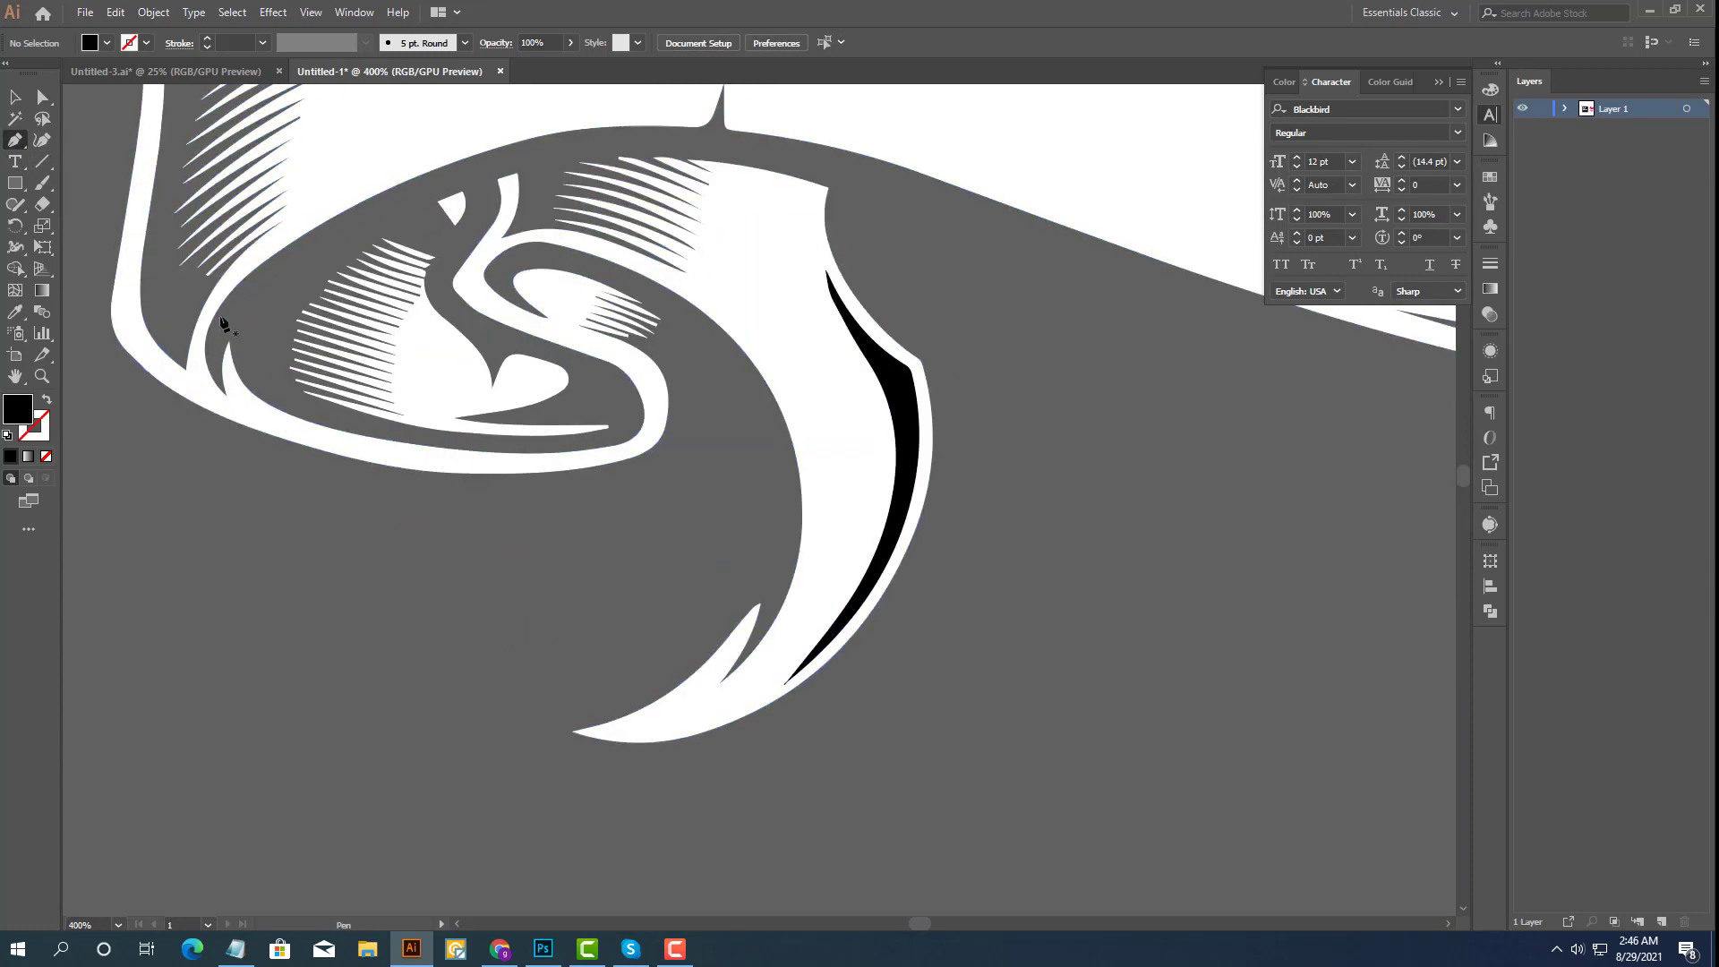
click(251, 273)
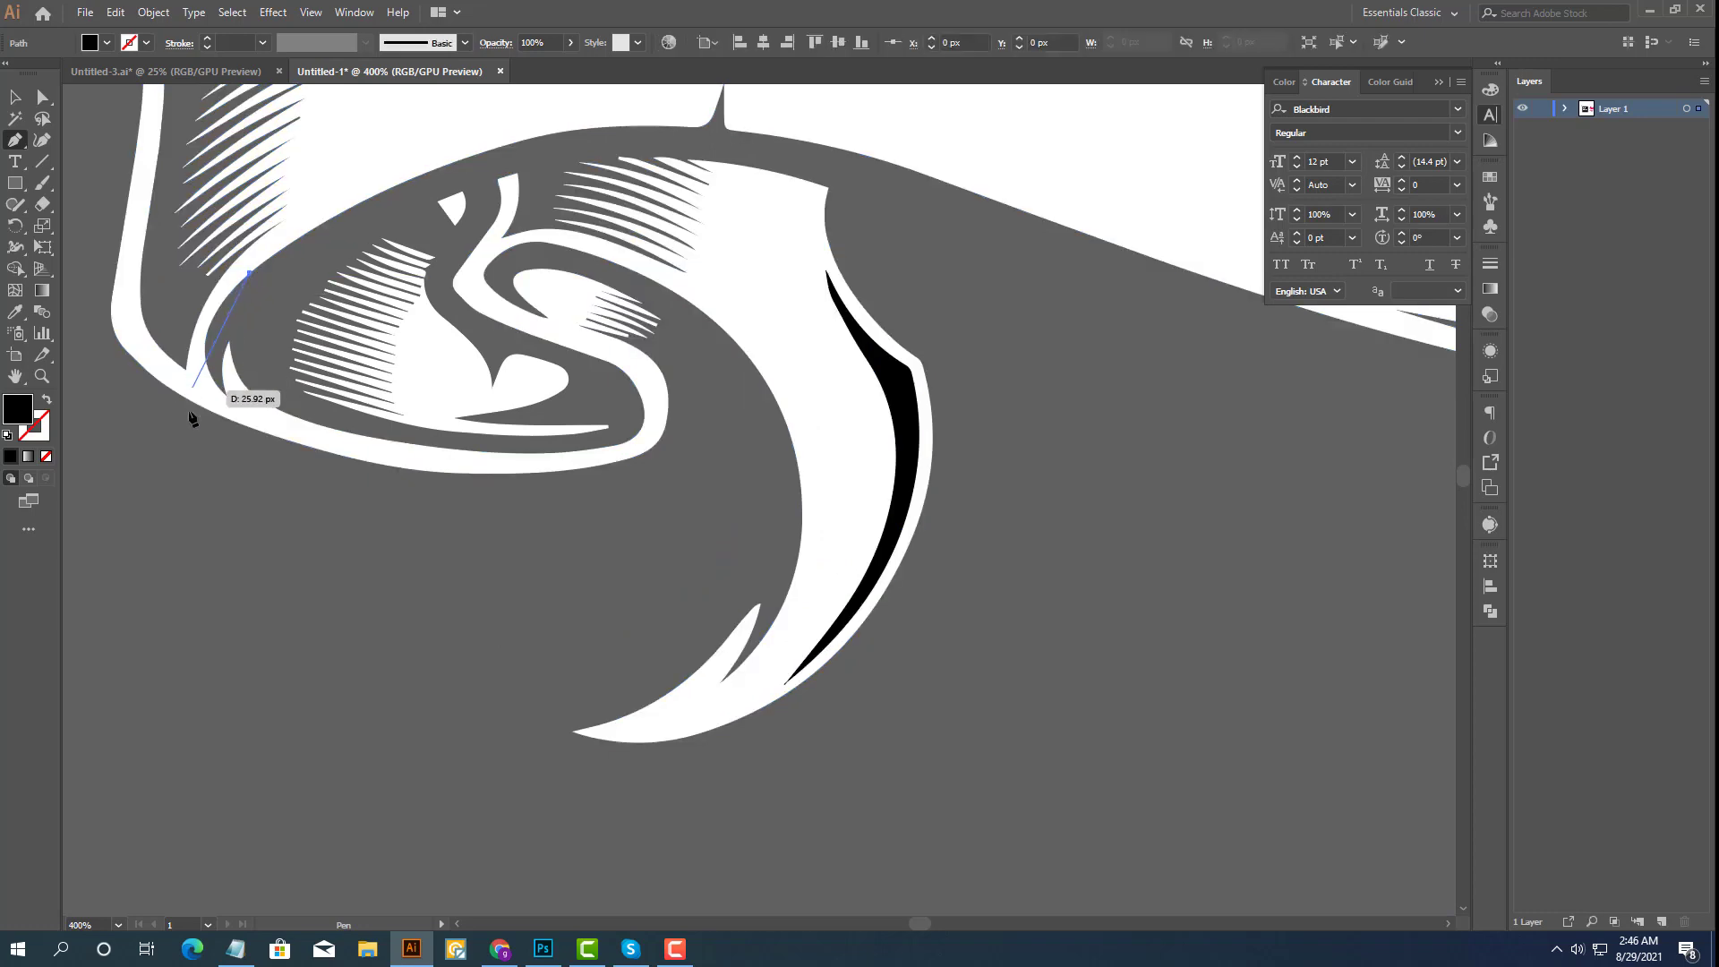
drag(201, 469, 228, 617)
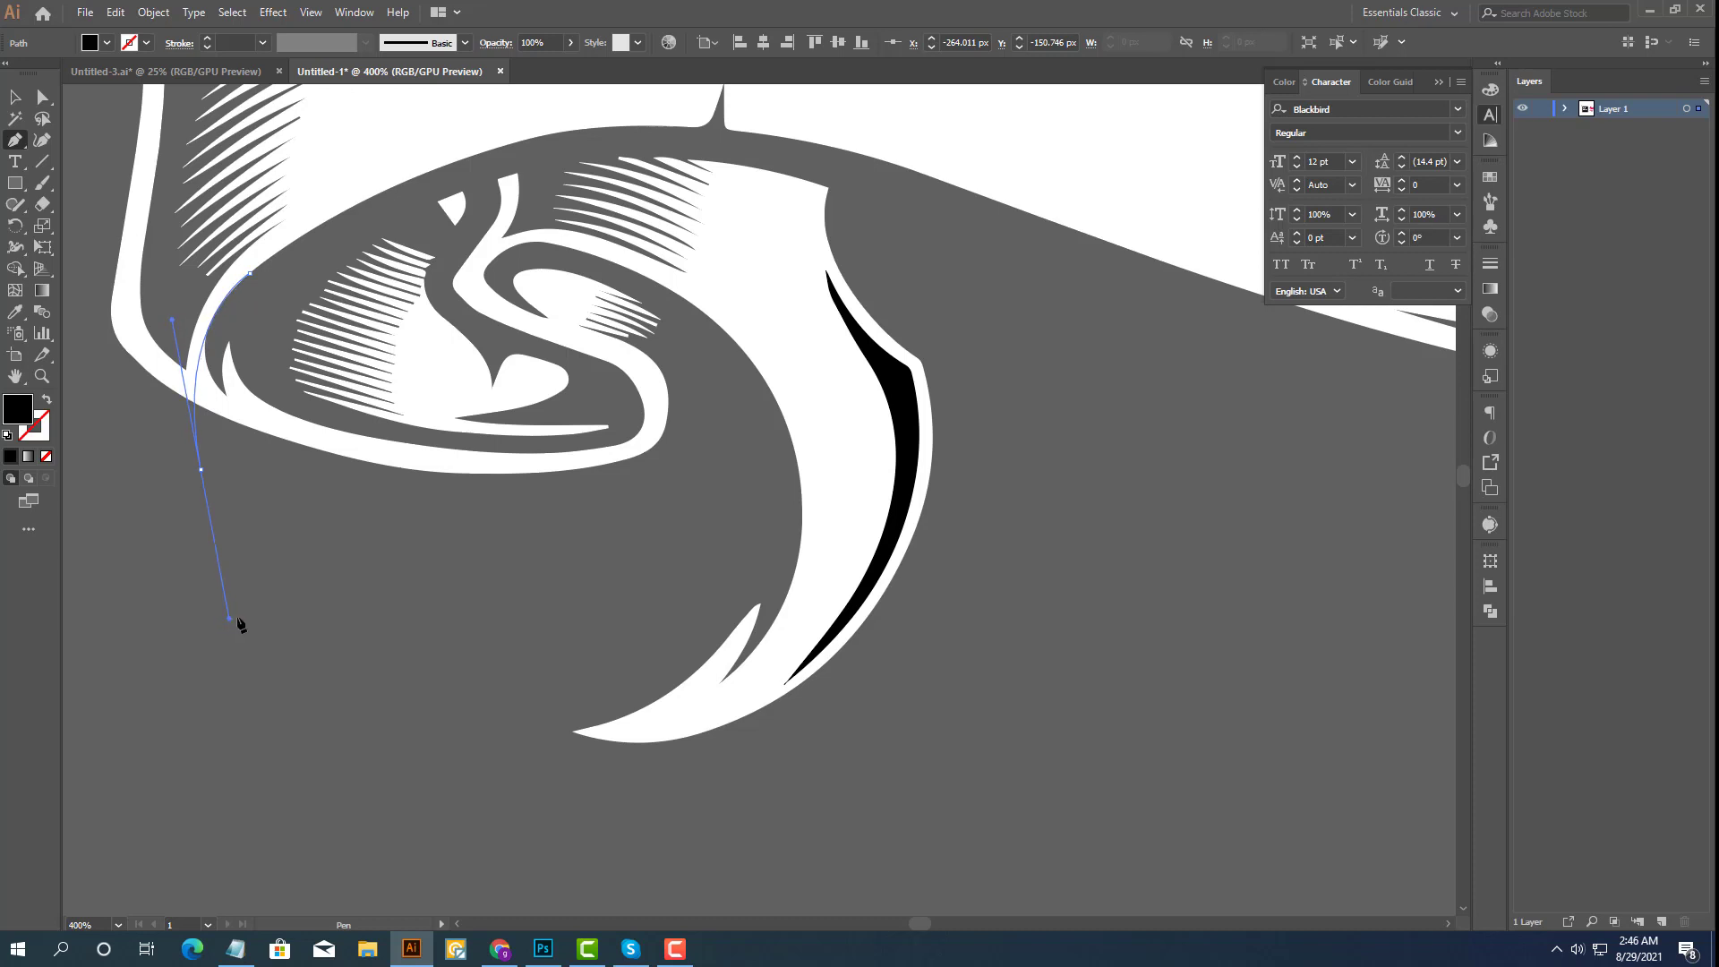
drag(228, 616, 229, 618)
click(15, 98)
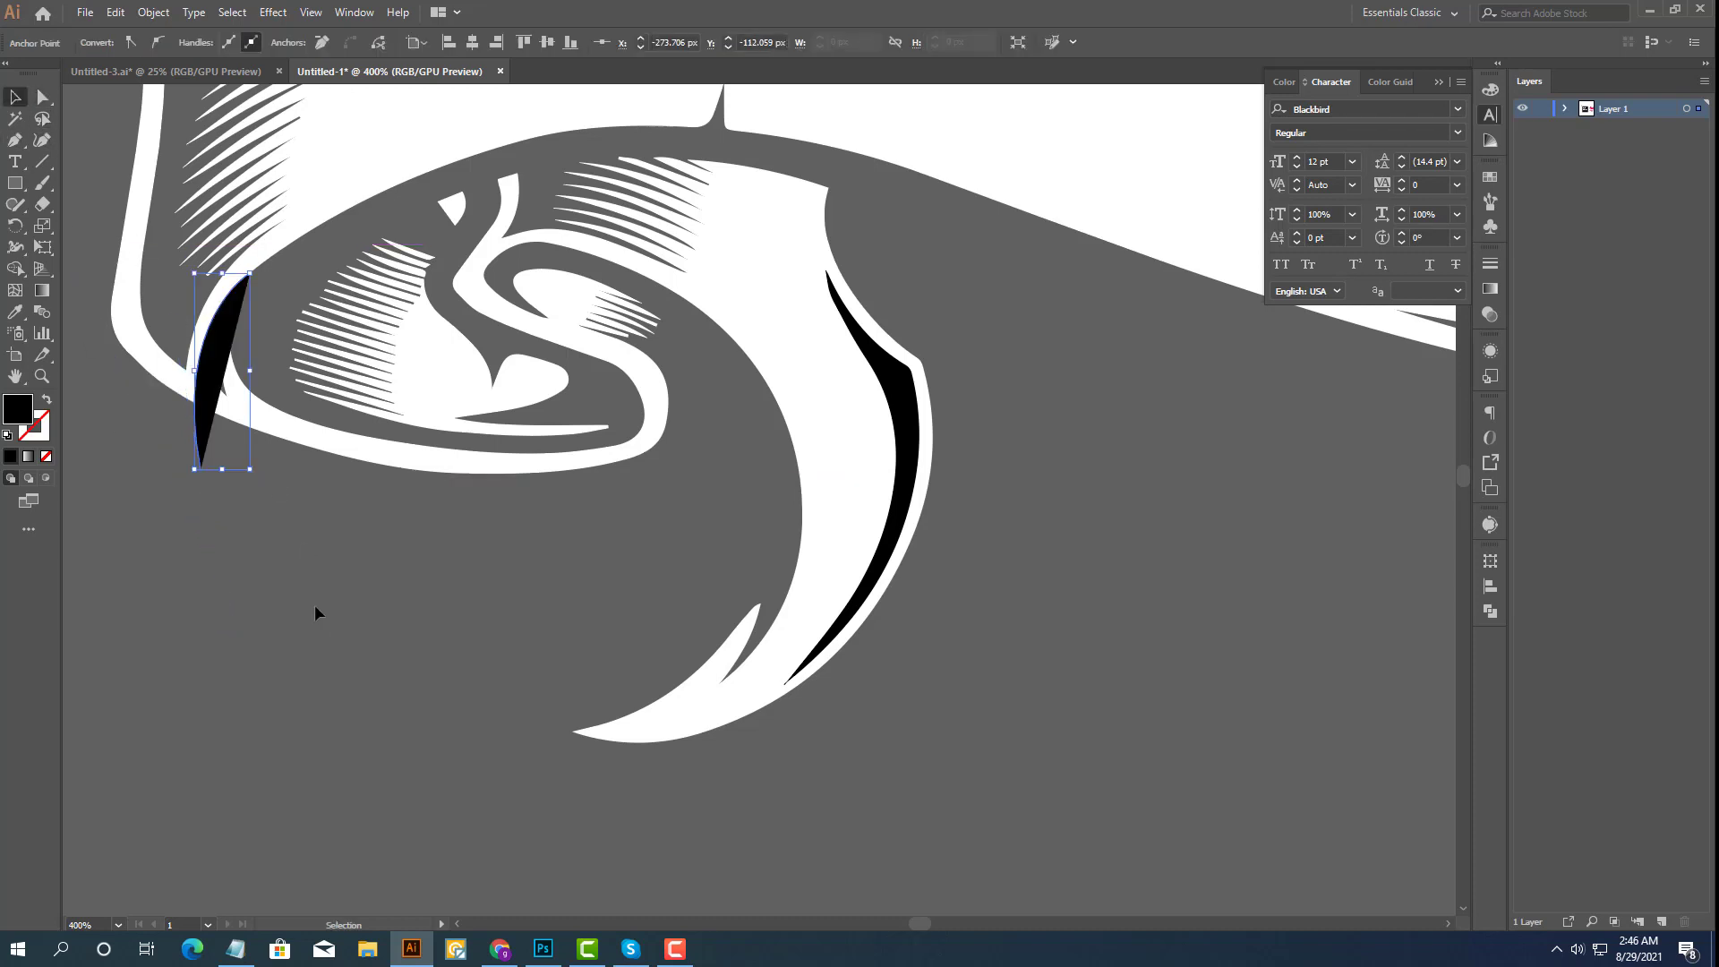
click(46, 456)
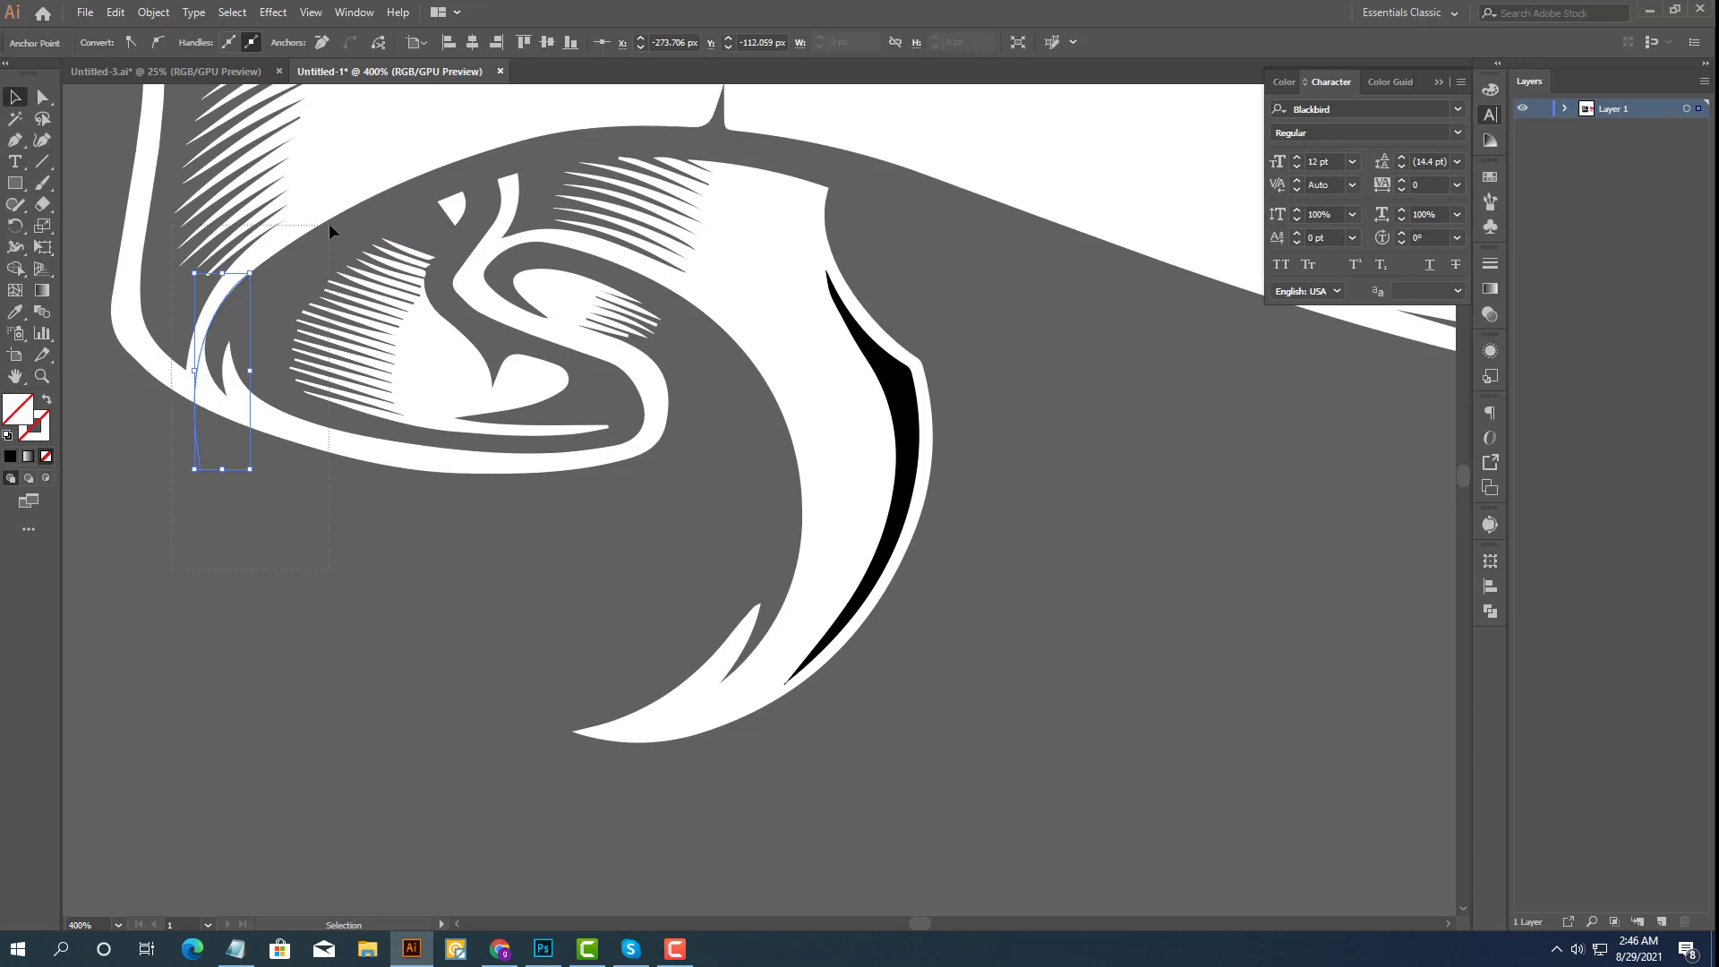
key(ctrl+a)
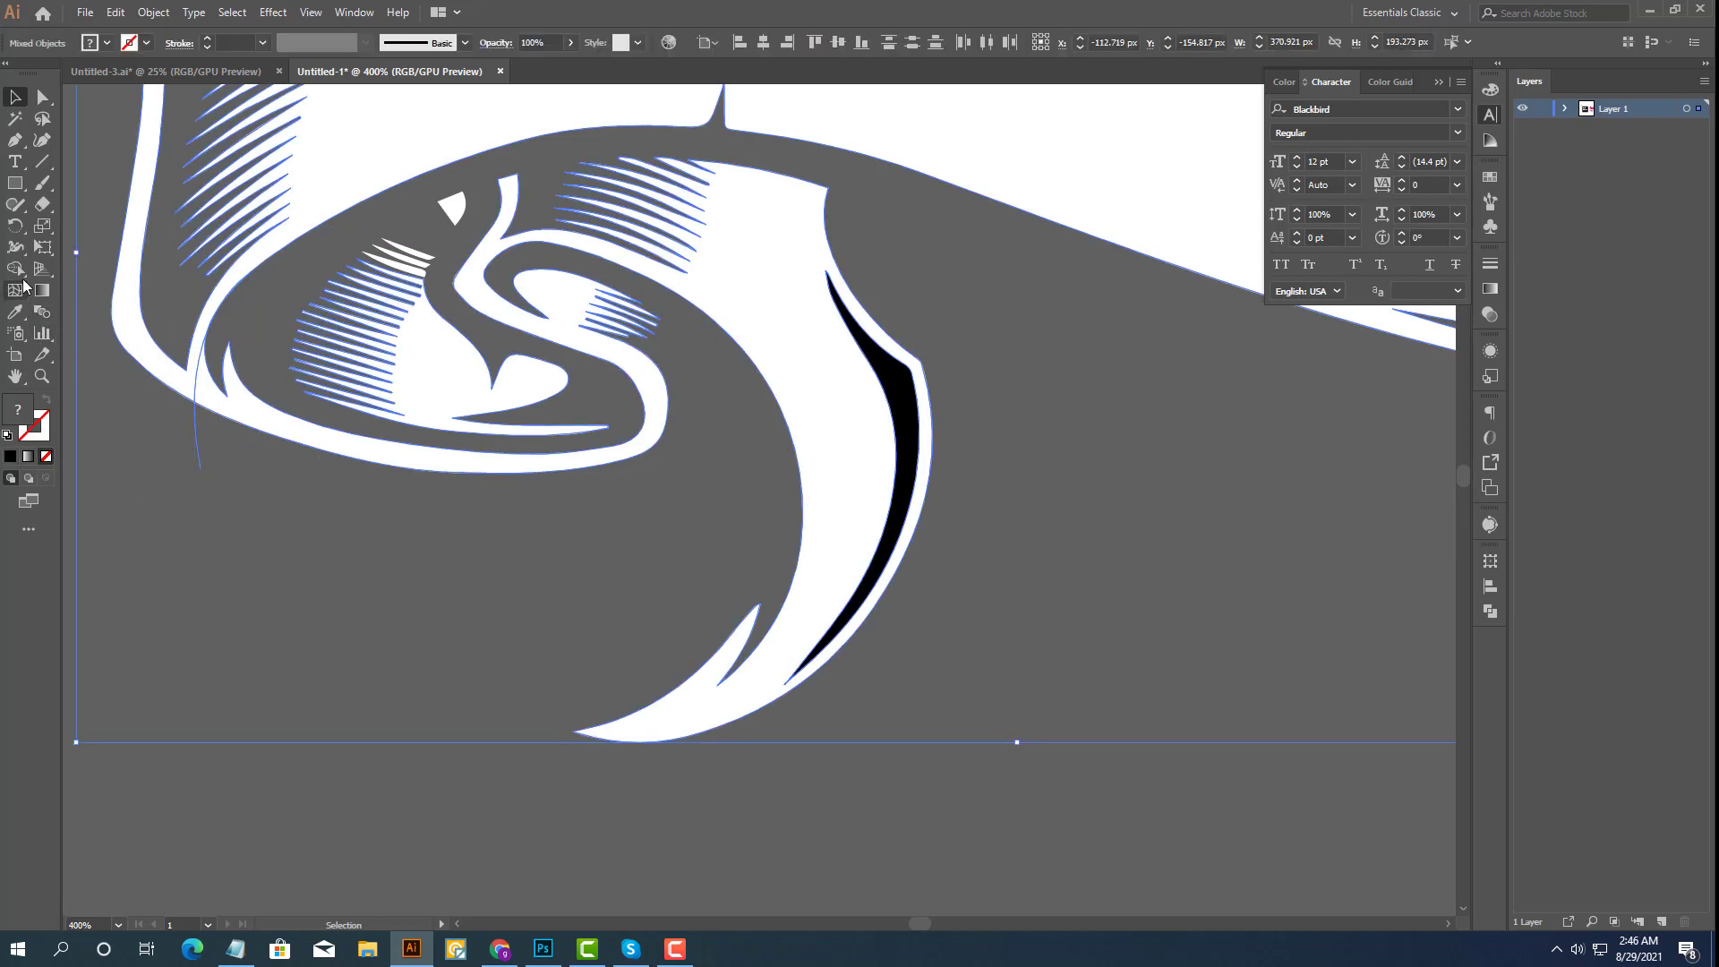
Remove the ribbon's lower-curl regions with the Shape Builder.
click(18, 271)
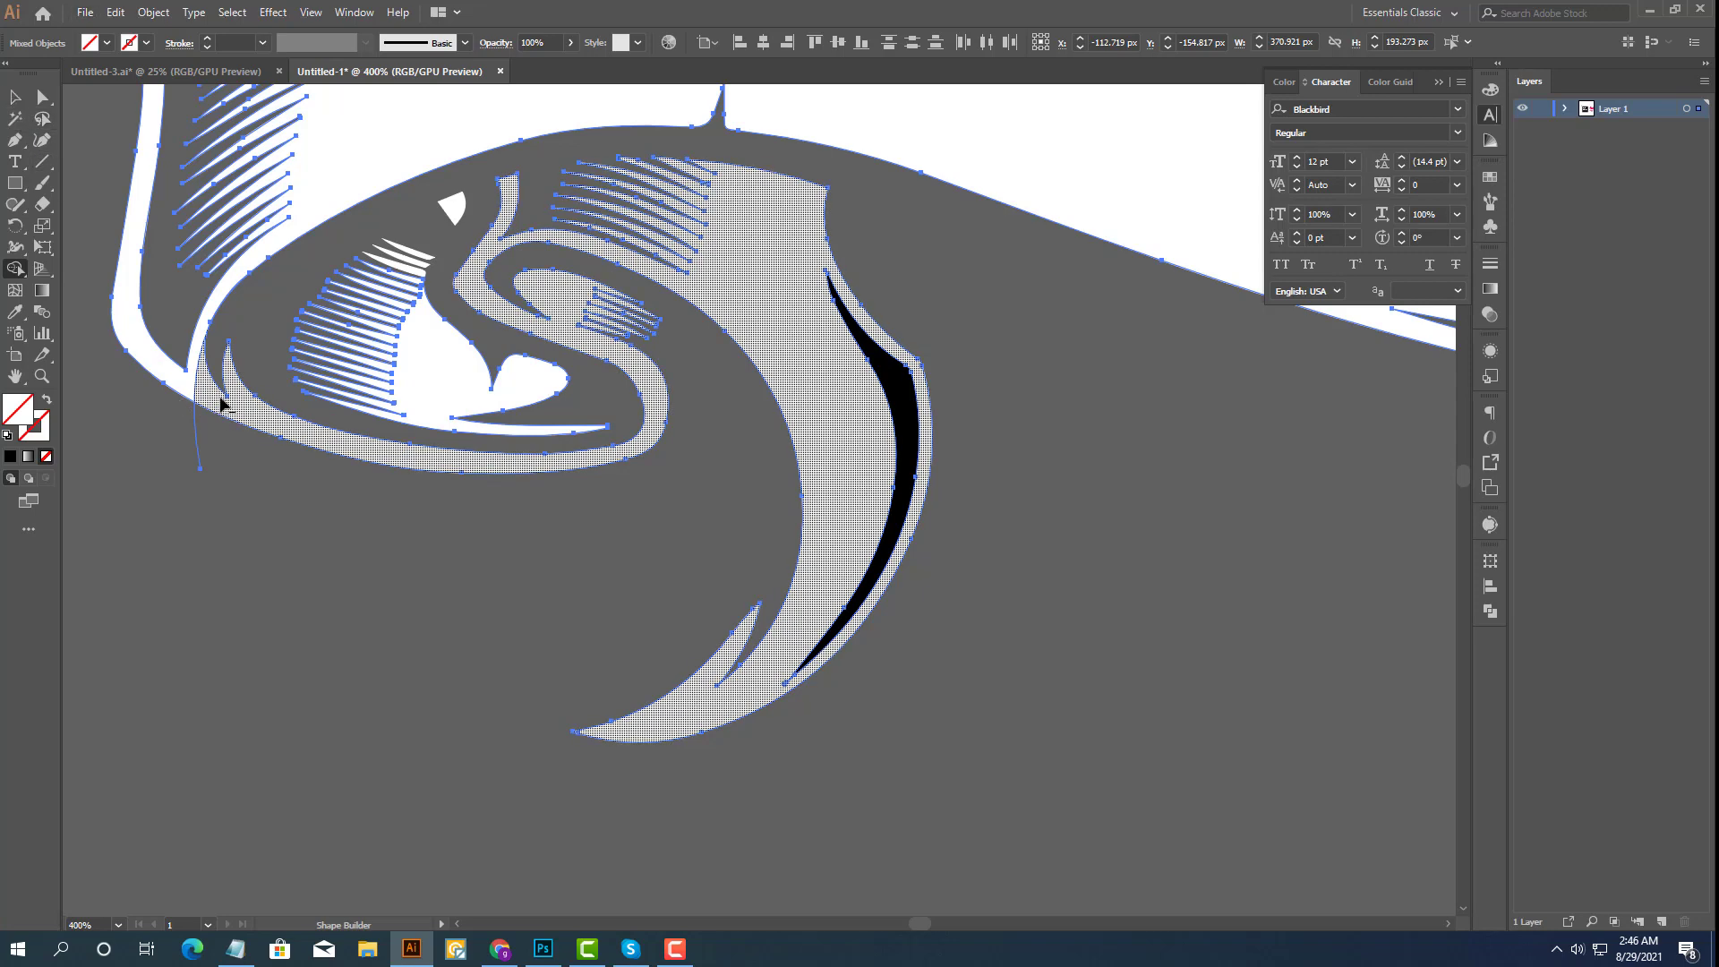
mouse_move(231, 368)
mouse_down()
mouse_move(454, 279)
mouse_move(453, 200)
mouse_move(414, 276)
mouse_move(499, 250)
mouse_move(776, 235)
mouse_move(896, 372)
mouse_move(893, 519)
mouse_move(734, 705)
mouse_up()
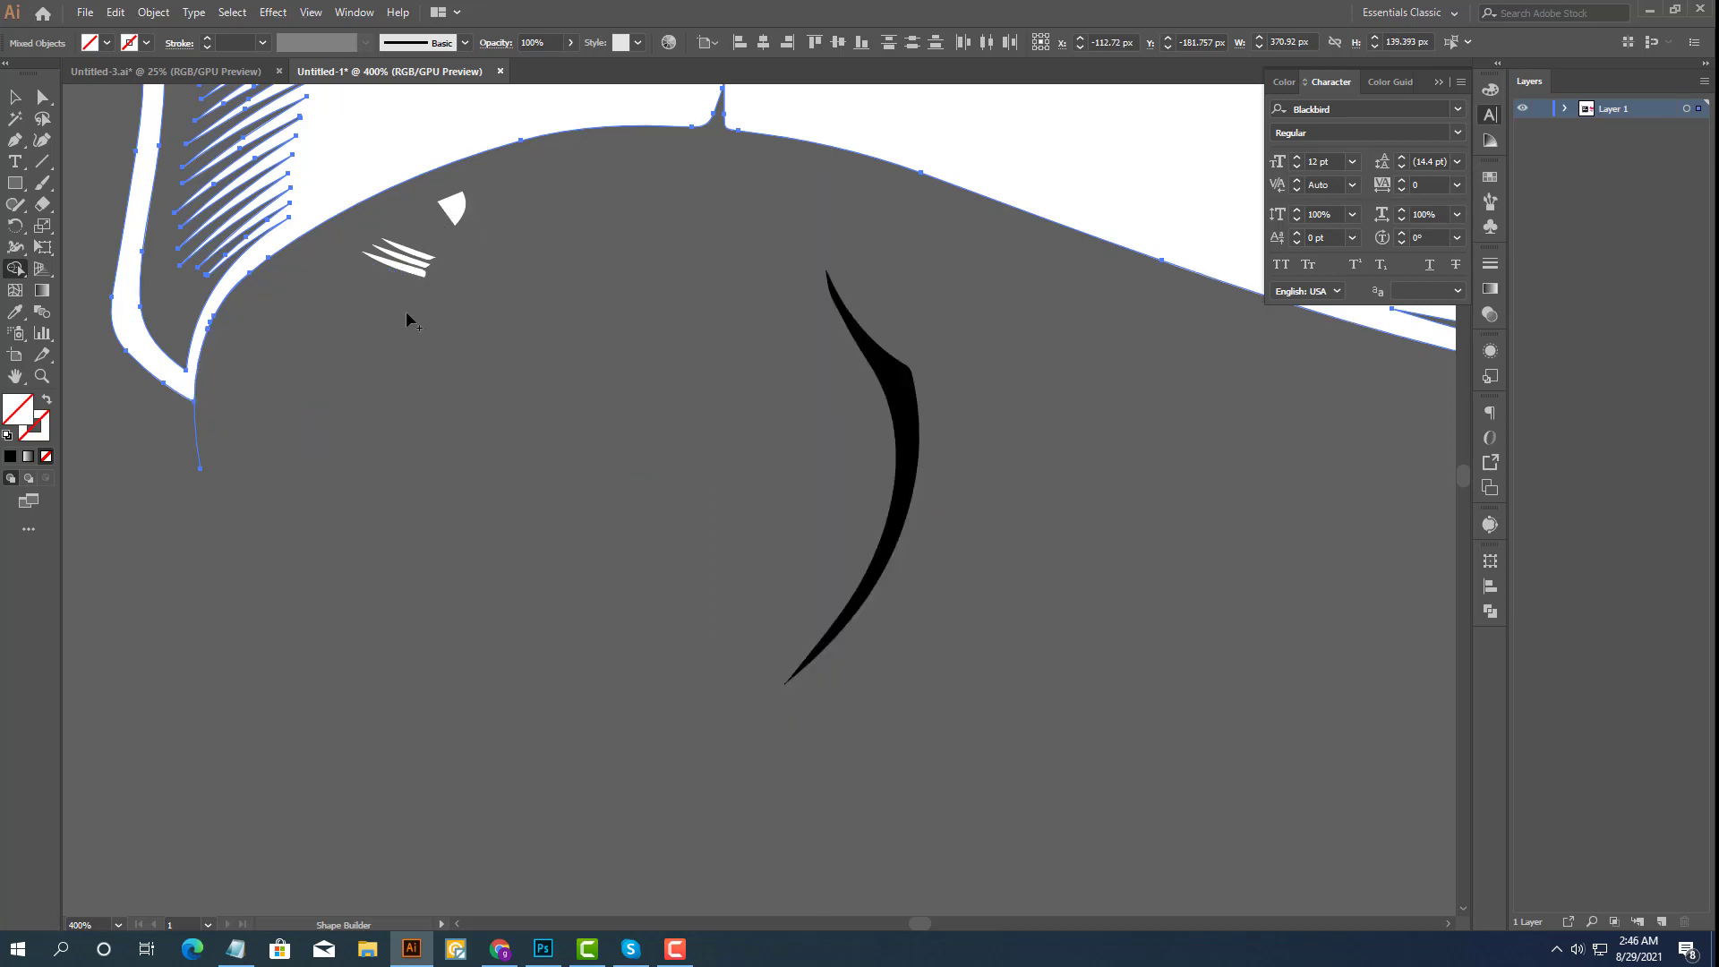
click(43, 97)
click(537, 457)
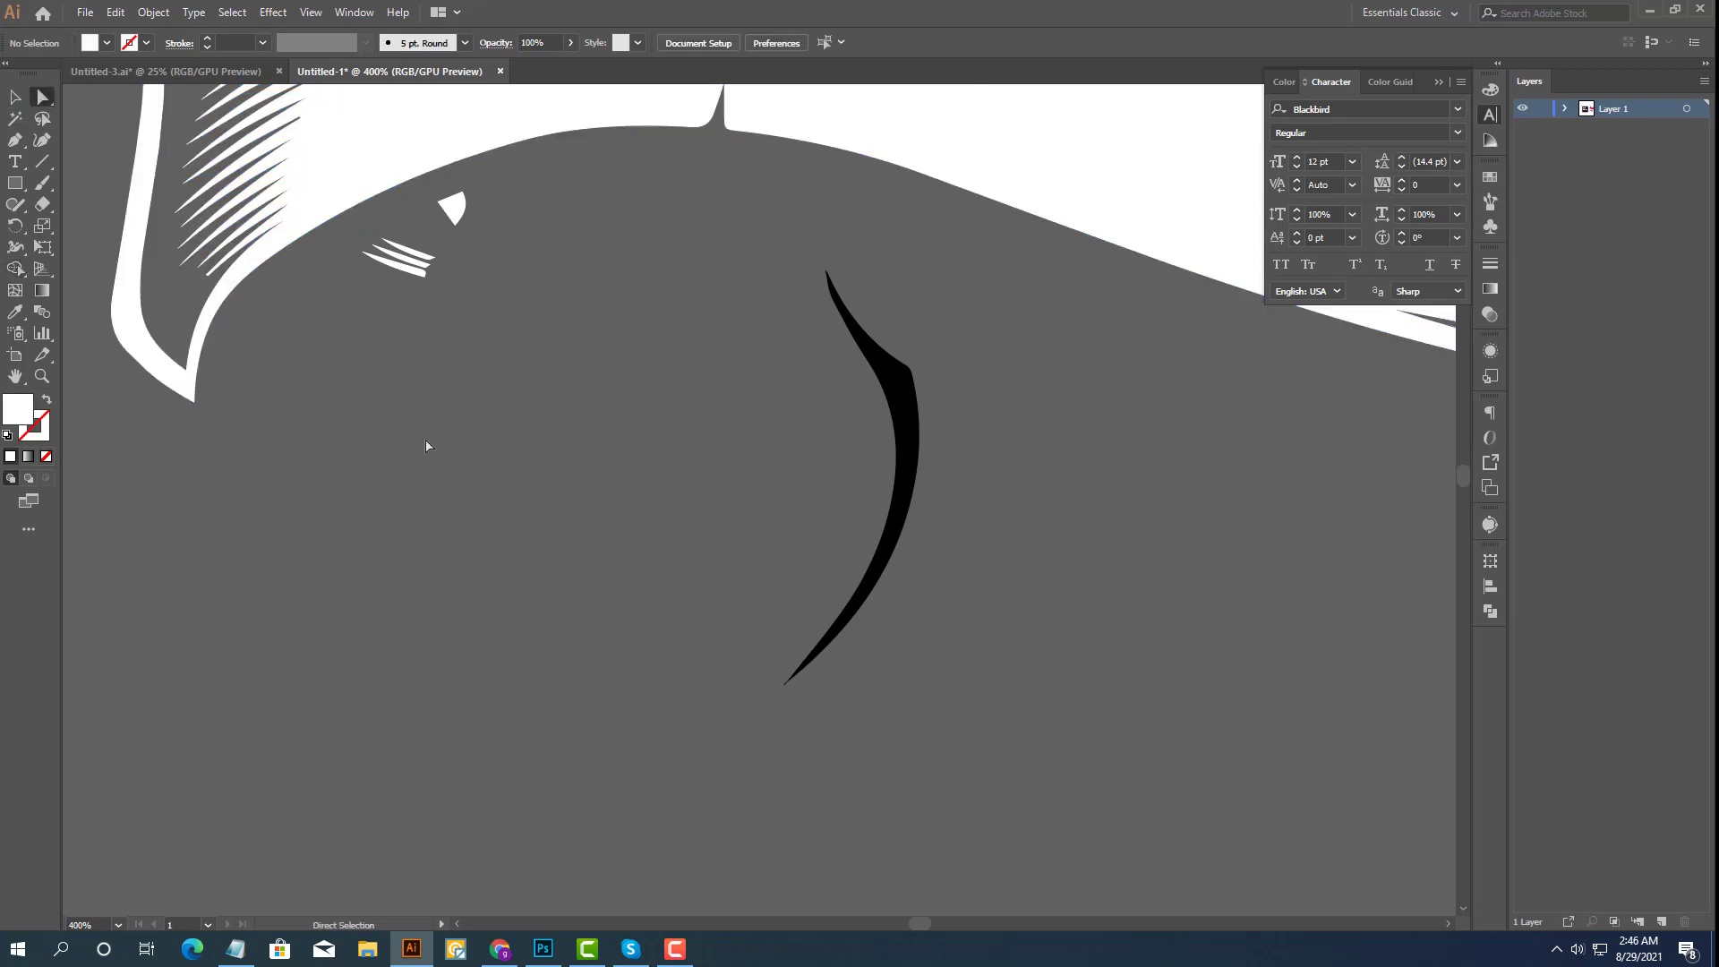
click(197, 431)
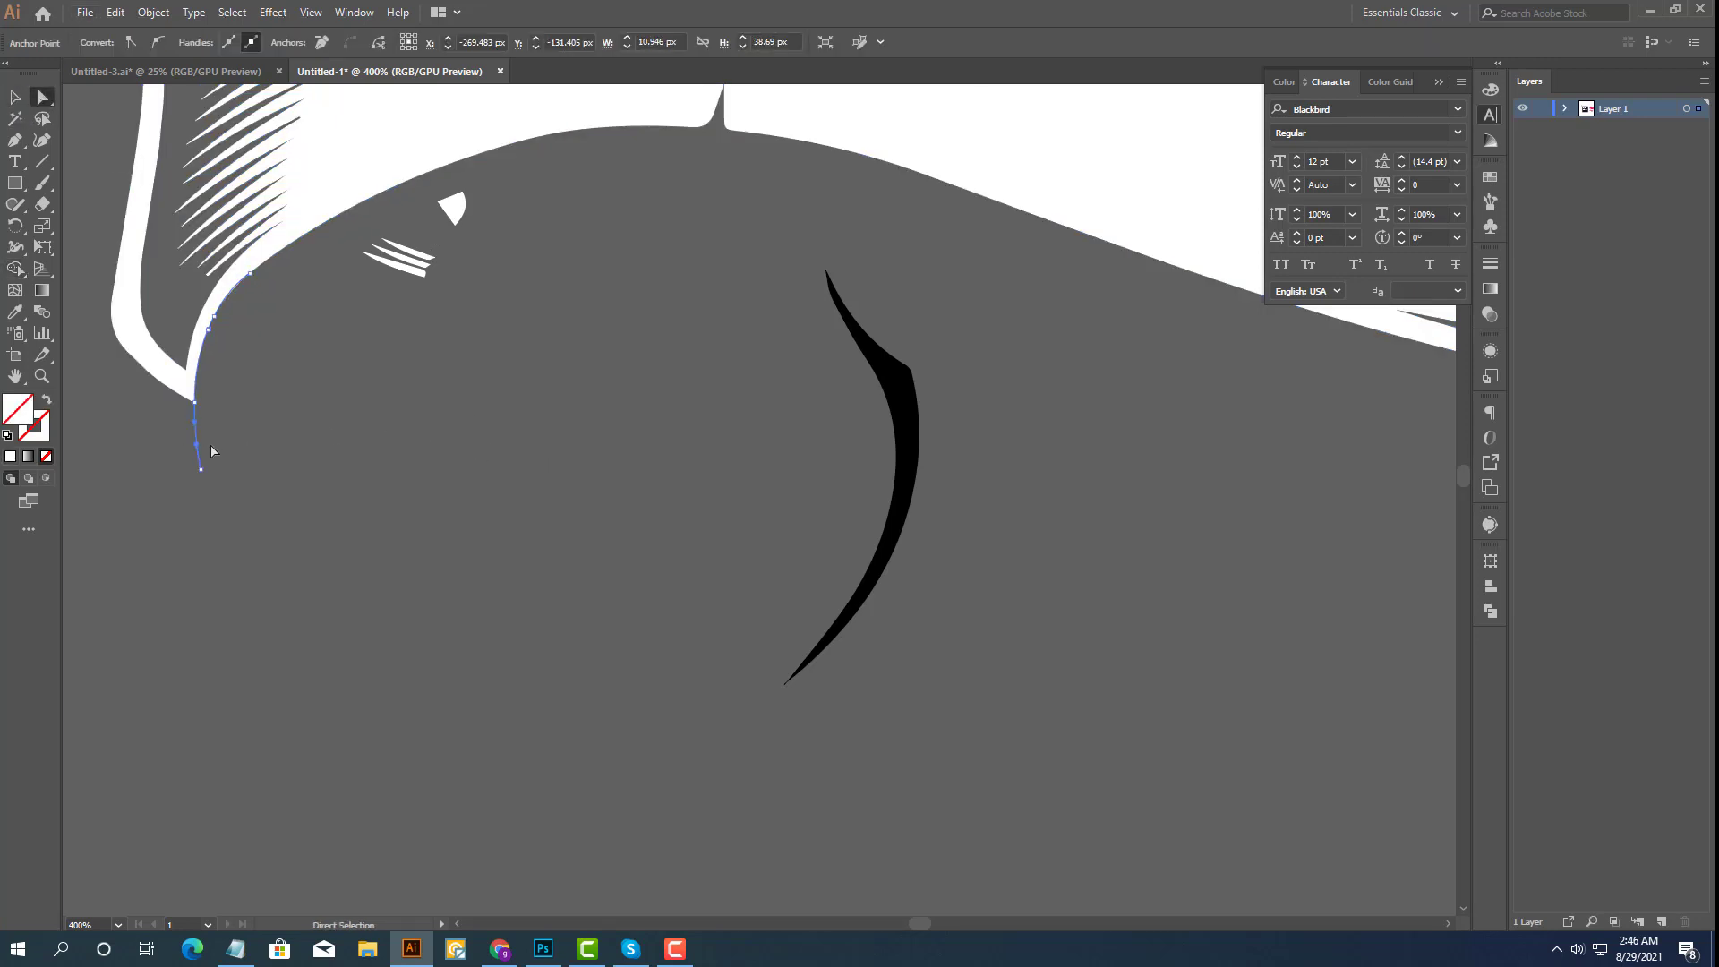
click(224, 478)
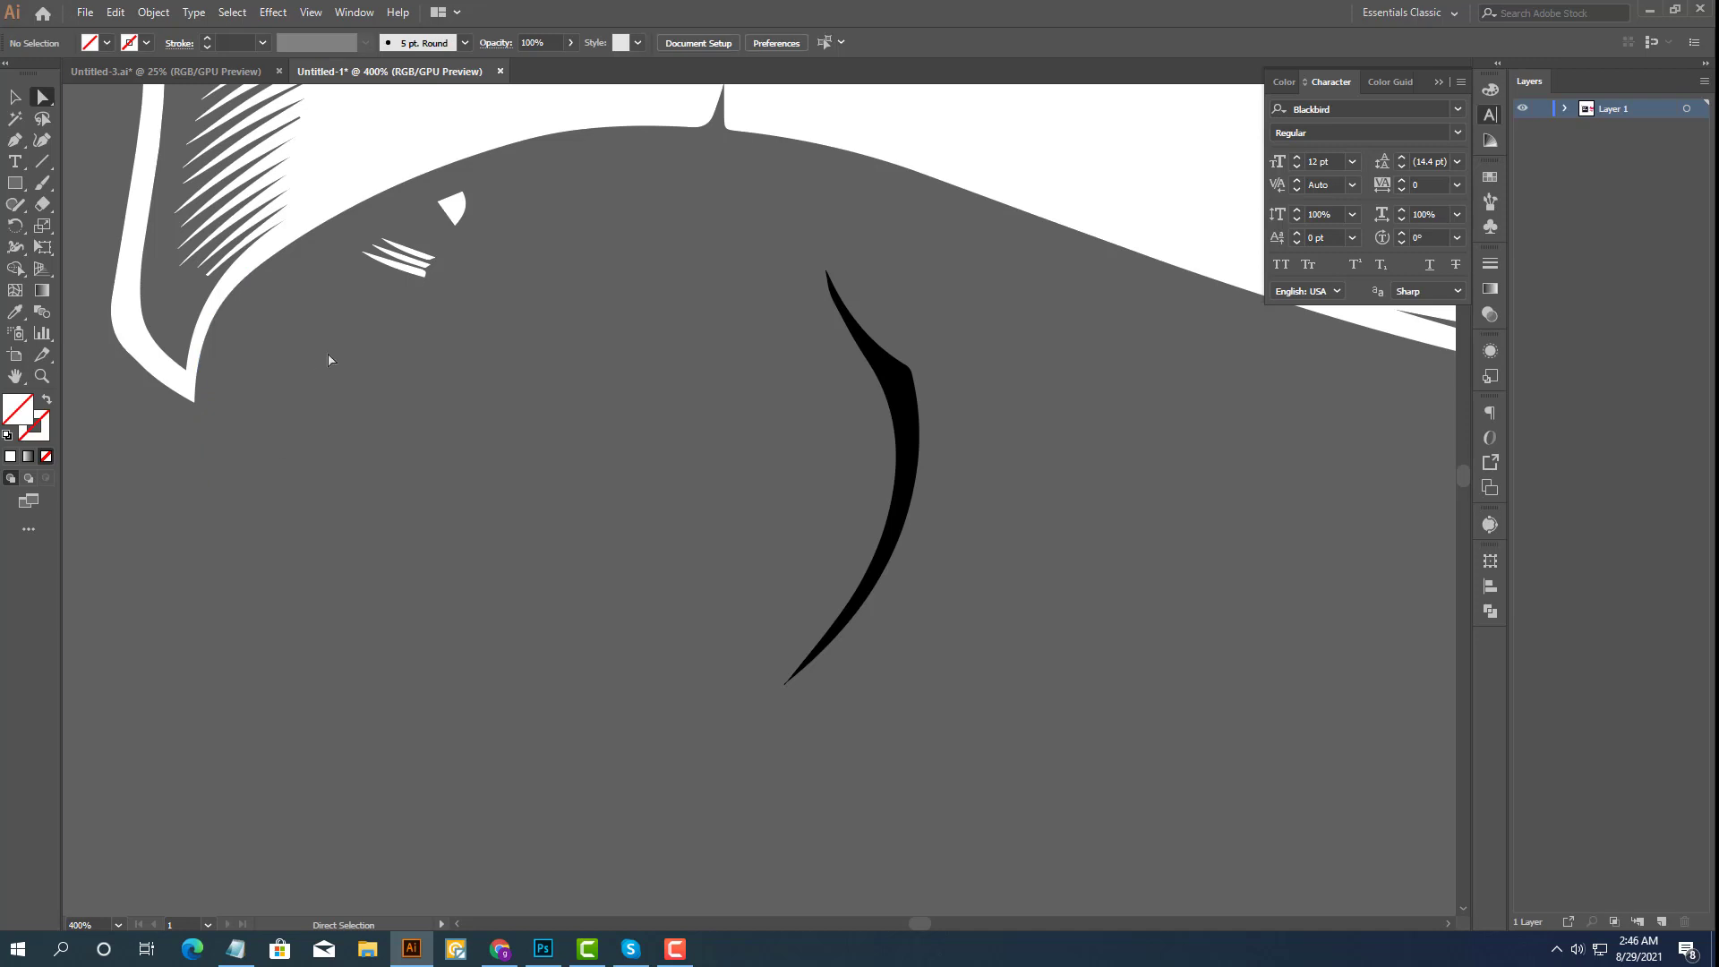
Delete the leftover small white triangle, slashes and black curved shape.
drag(493, 218, 385, 269)
key(Delete)
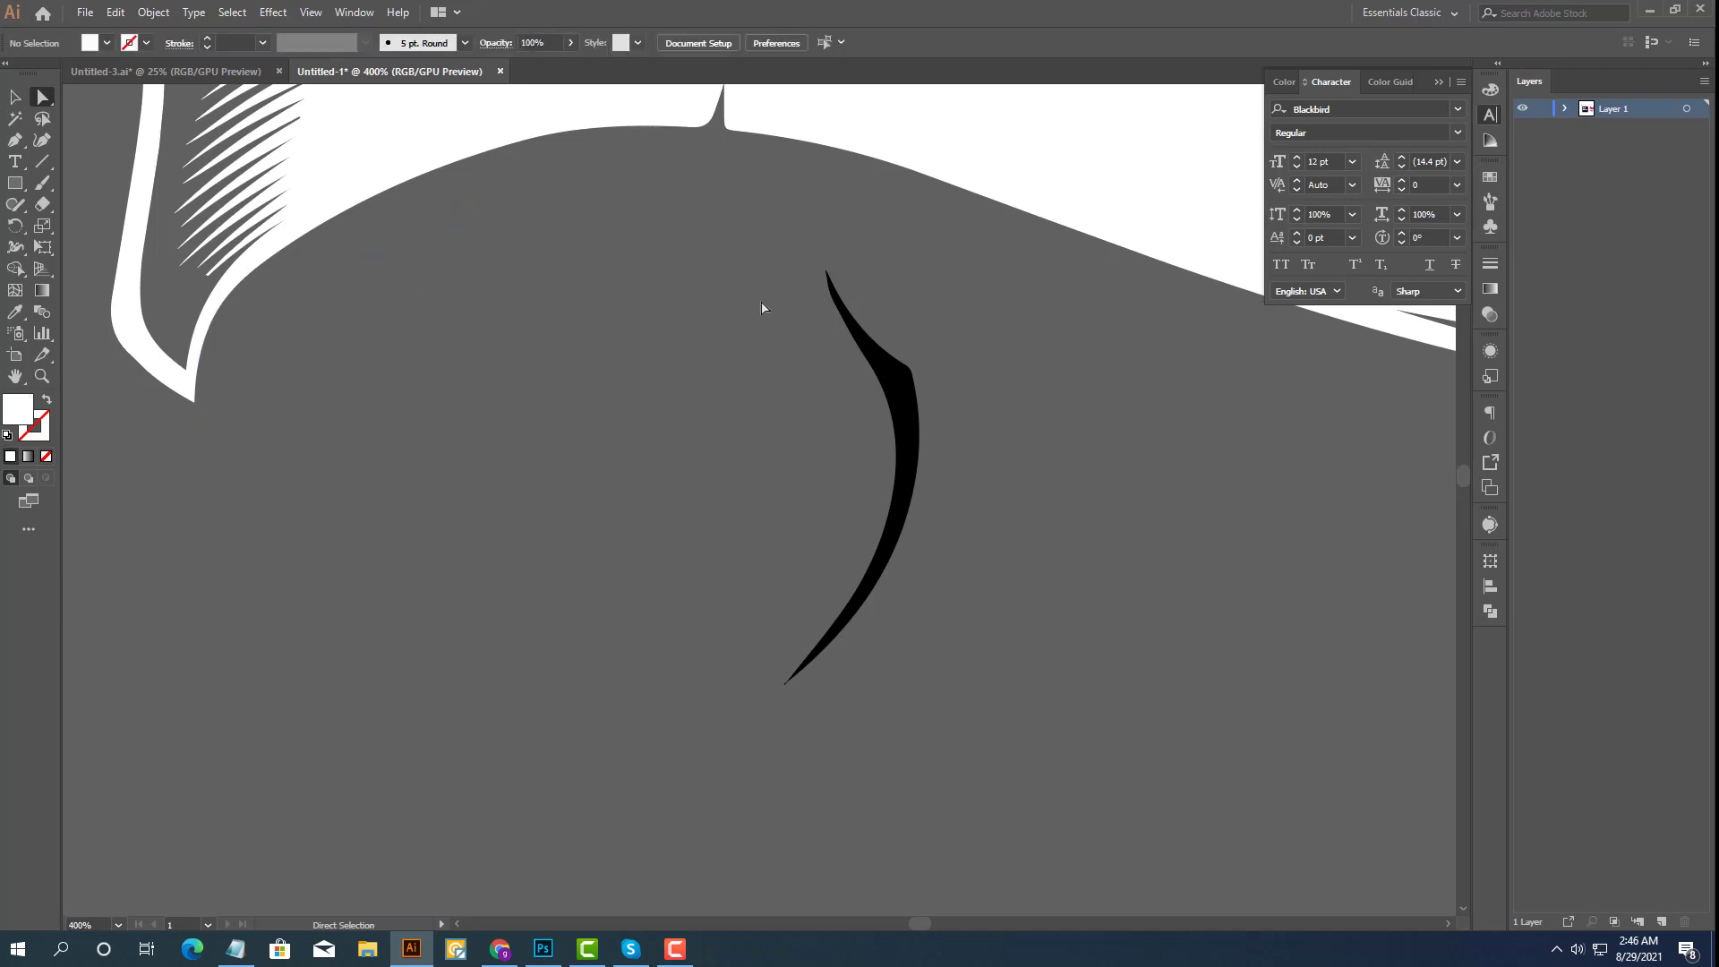
drag(999, 618, 985, 607)
key(Delete)
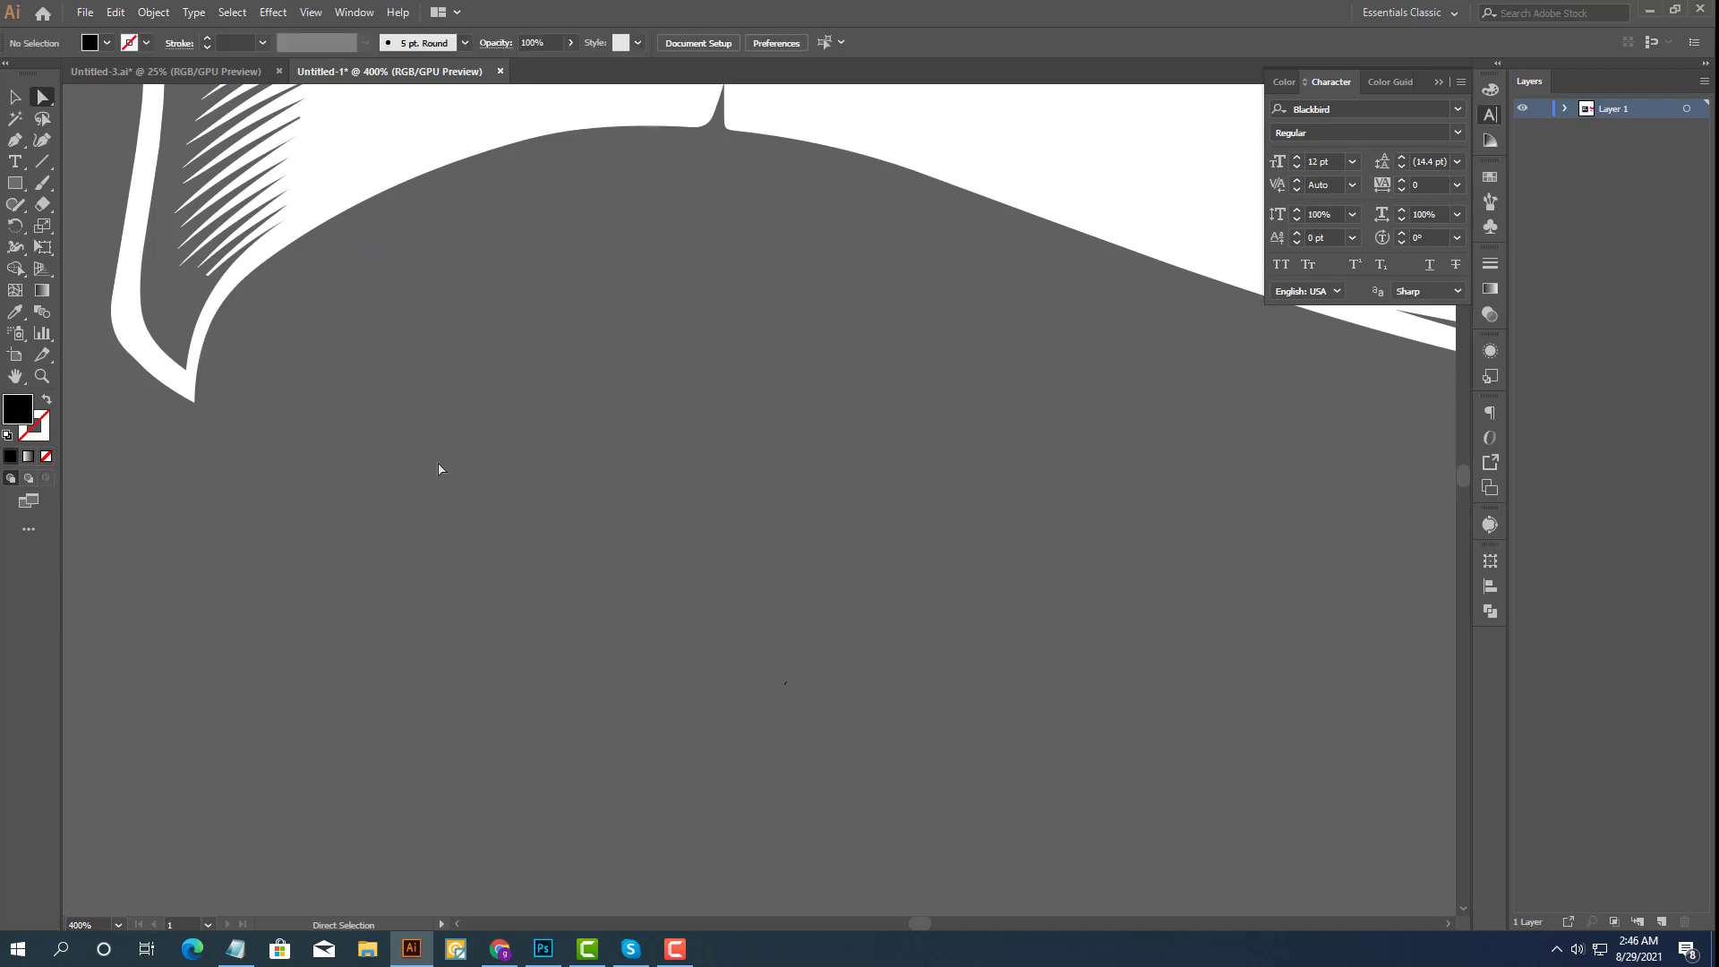
alt+scroll(413, 449, down, 2)
alt+scroll(414, 450, down, 2)
Drag the white ribbon onto the dark artboard above Scrub, delete a stray point, and shrink it to about 332 px wide.
alt+scroll(413, 452, down, 1)
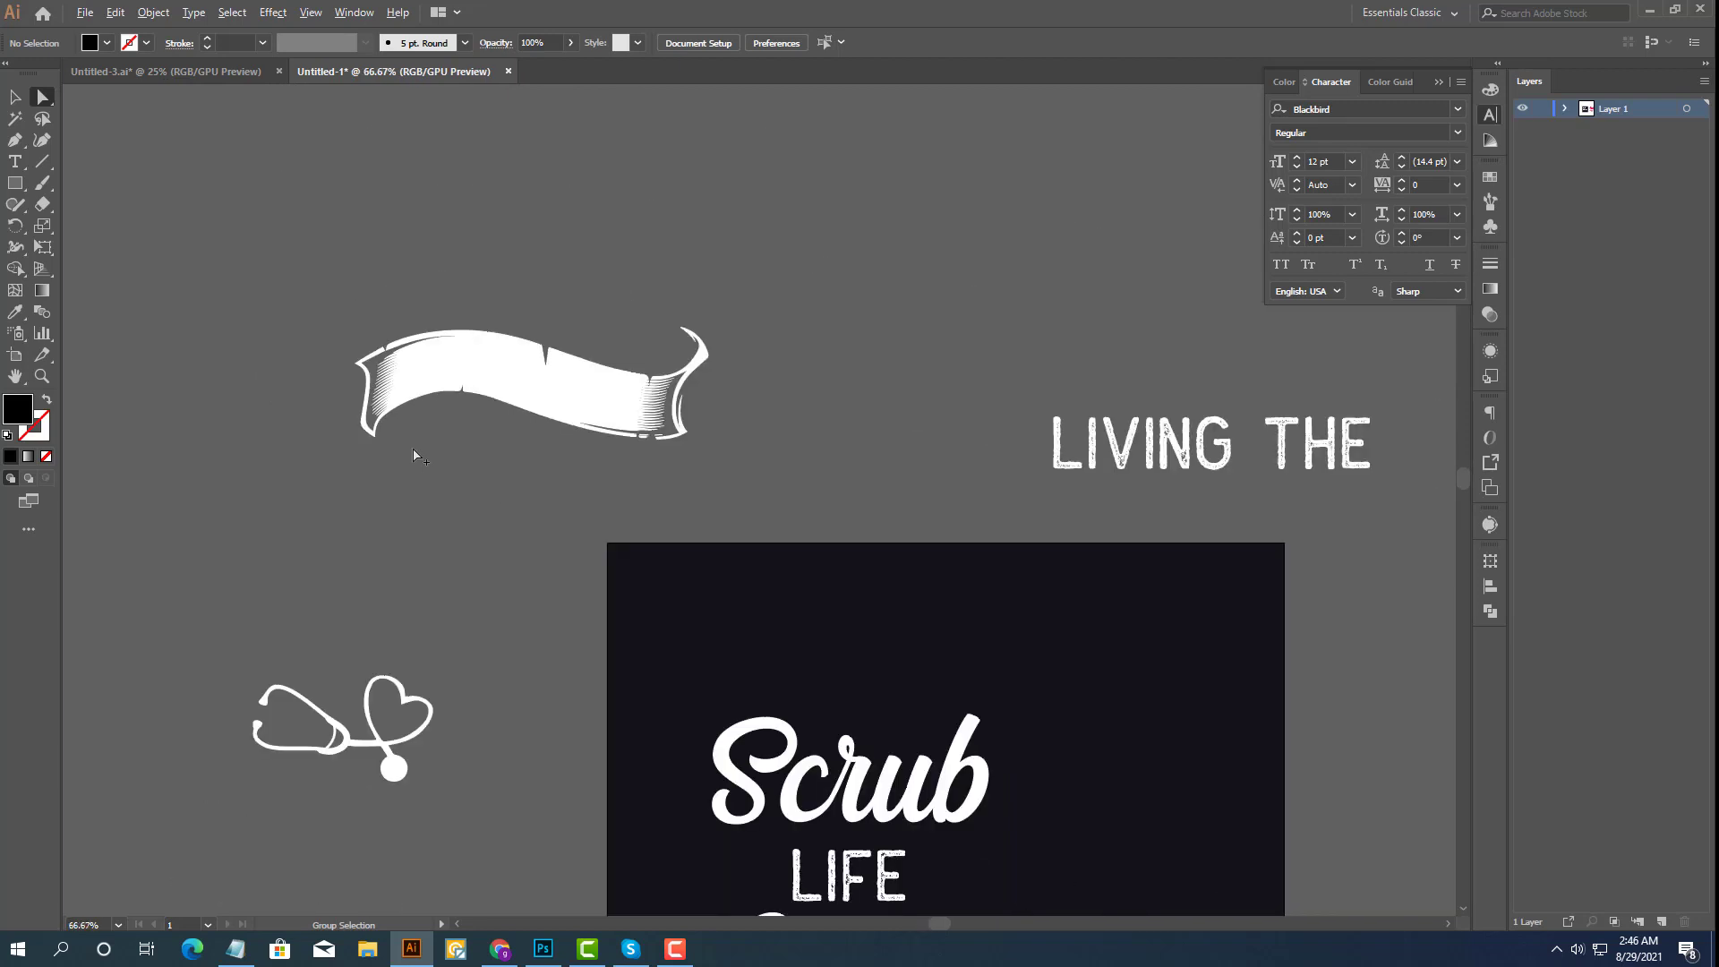
click(16, 97)
alt+scroll(474, 240, down, 1)
drag(750, 485, 617, 498)
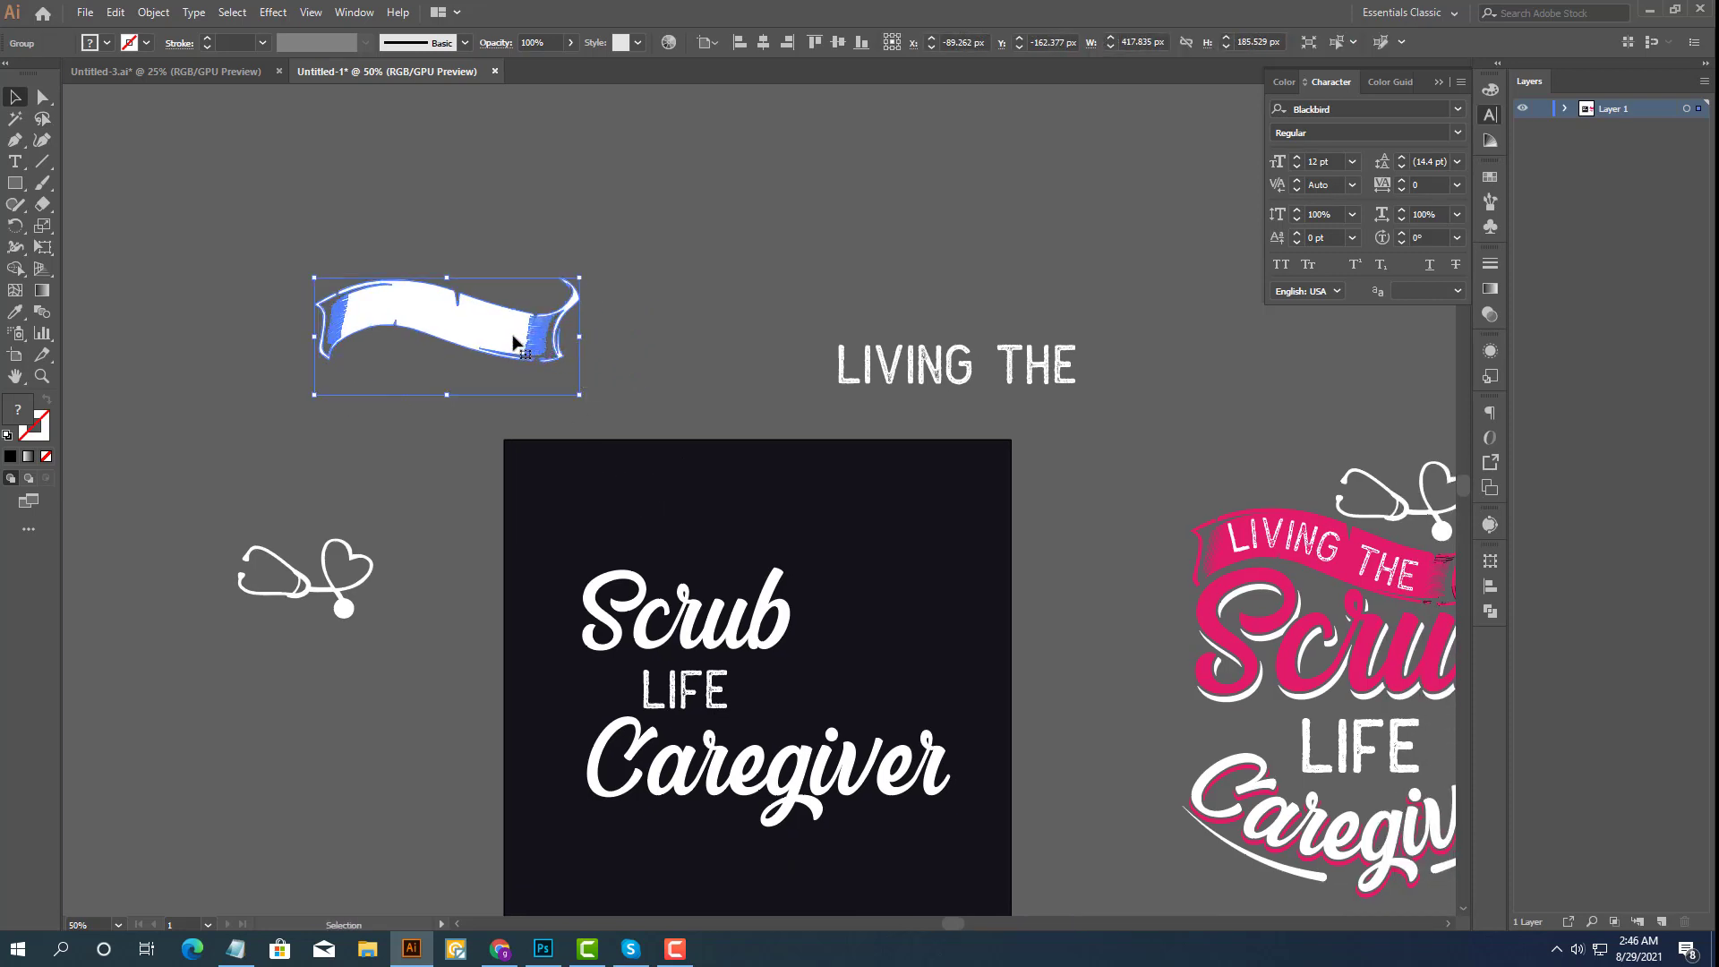
mouse_move(523, 358)
mouse_down()
mouse_move(461, 318)
mouse_move(762, 500)
mouse_move(517, 272)
mouse_move(501, 310)
mouse_up()
click(92, 183)
click(42, 98)
key(Delete)
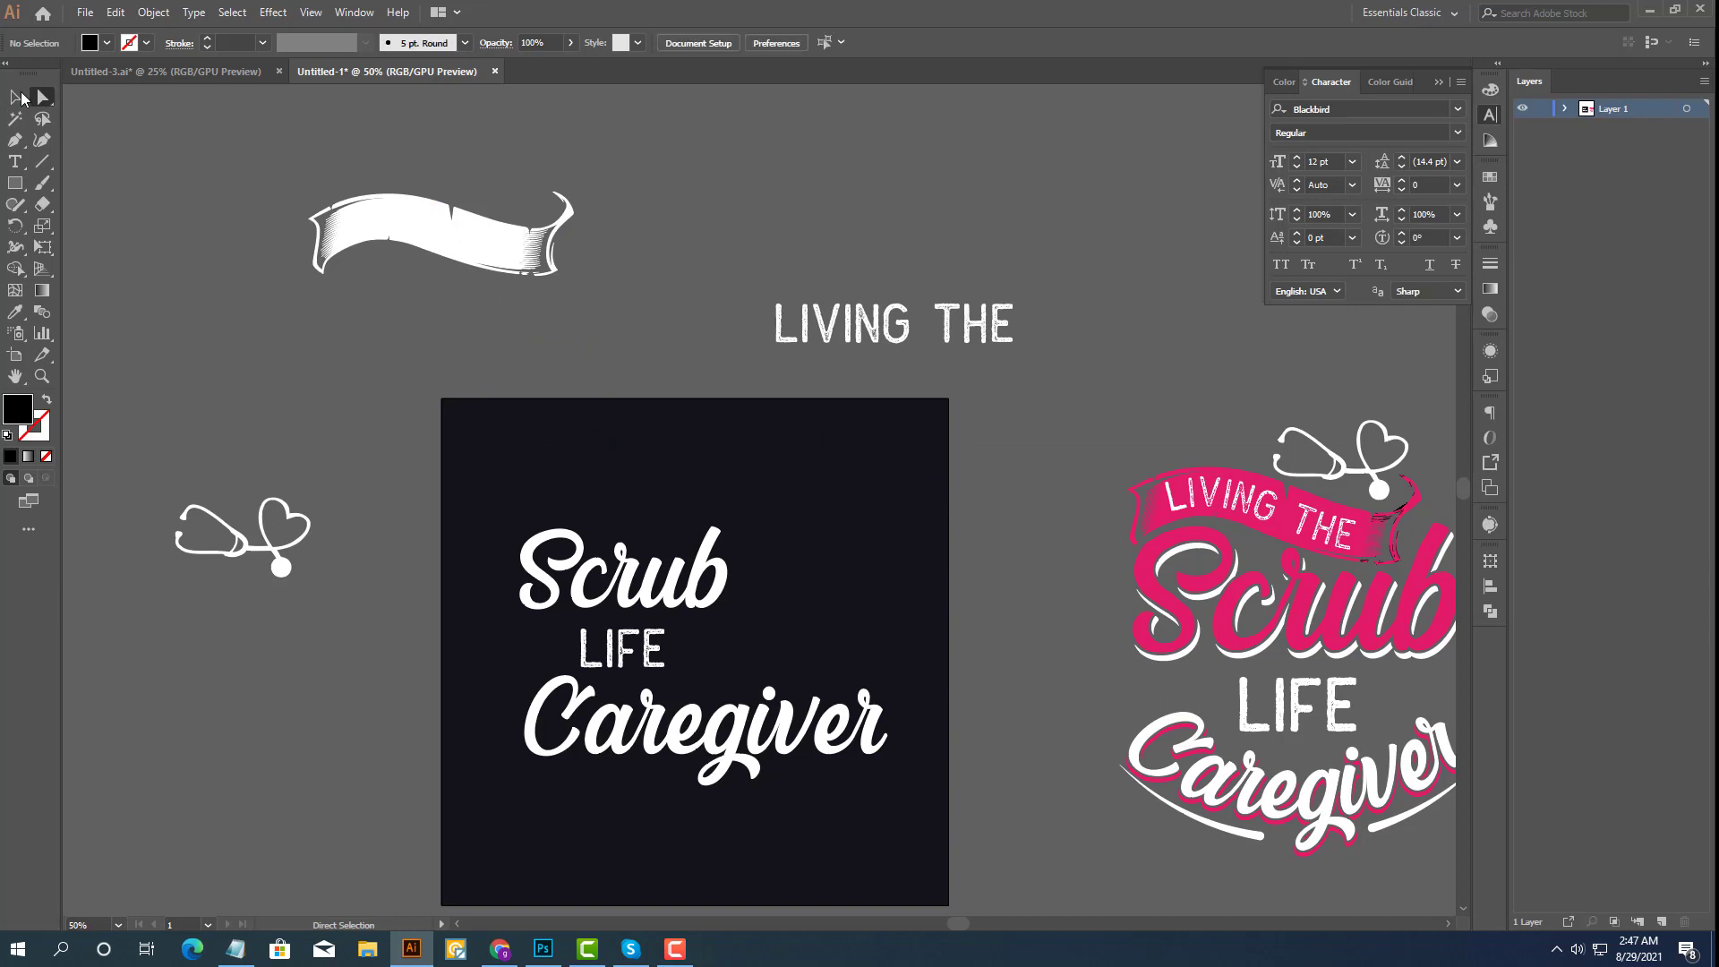
click(20, 96)
mouse_move(499, 257)
mouse_down()
mouse_move(658, 522)
mouse_move(684, 525)
mouse_move(667, 551)
mouse_up()
key(ctrl+equal)
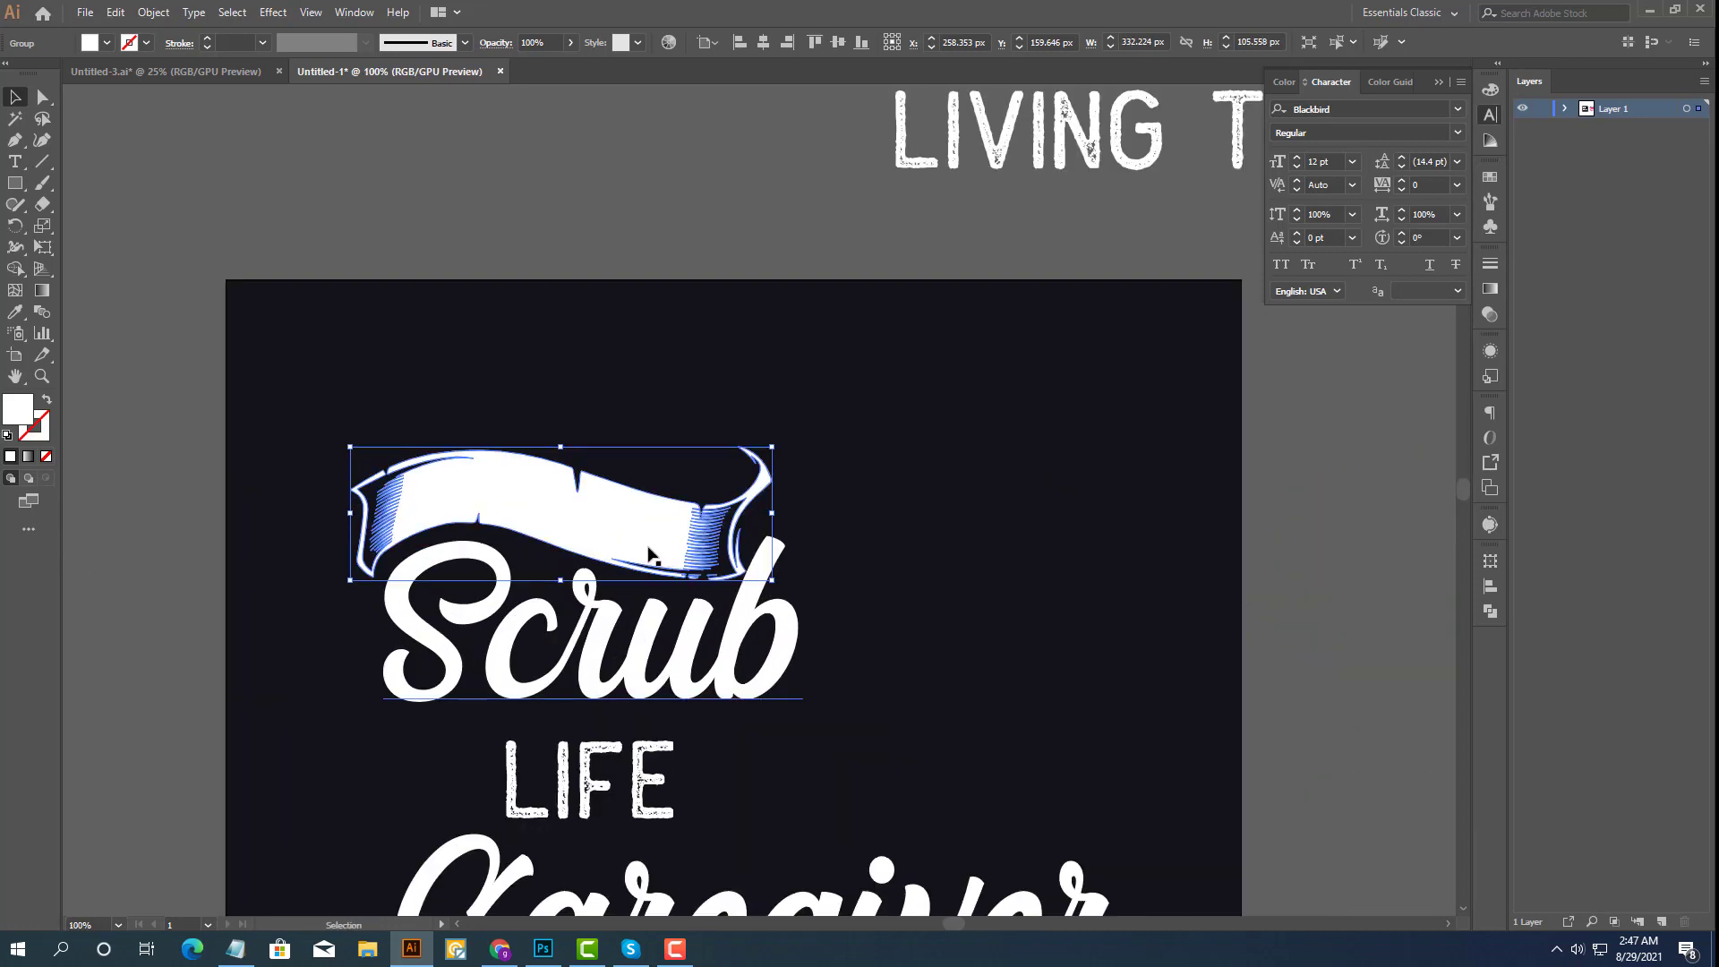
Scale the banner down slightly and nudge it closer to Scrub.
click(873, 576)
key(ctrl+equal)
click(663, 550)
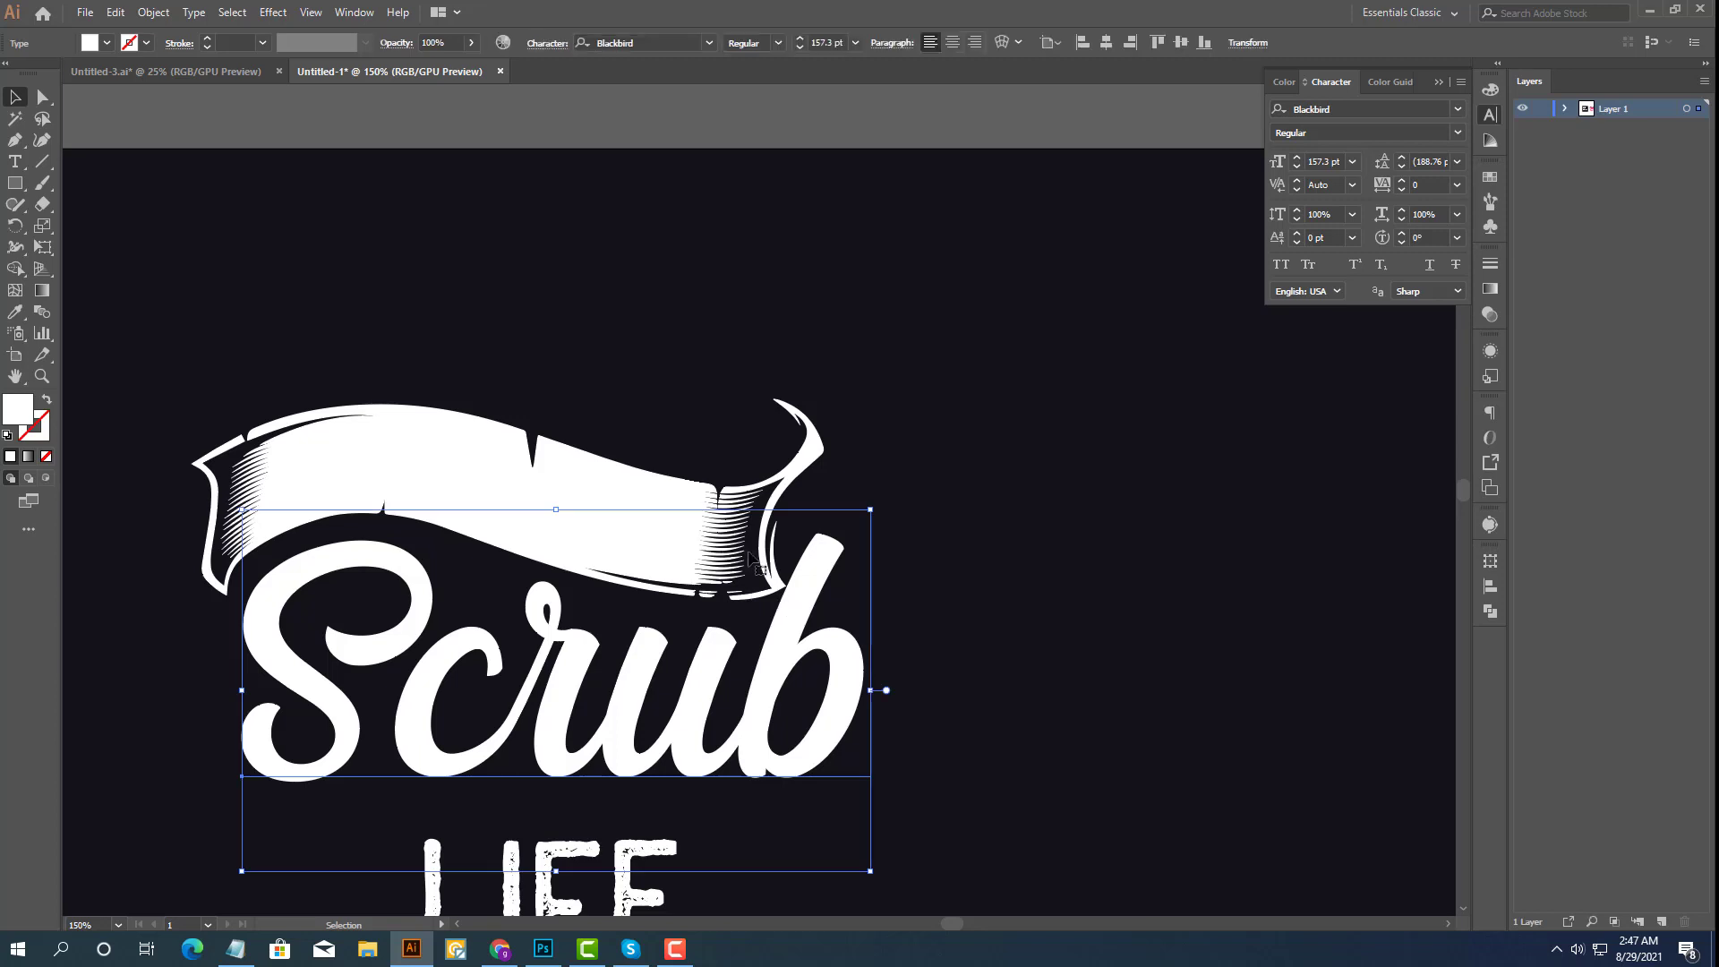
click(690, 485)
drag(824, 600, 809, 594)
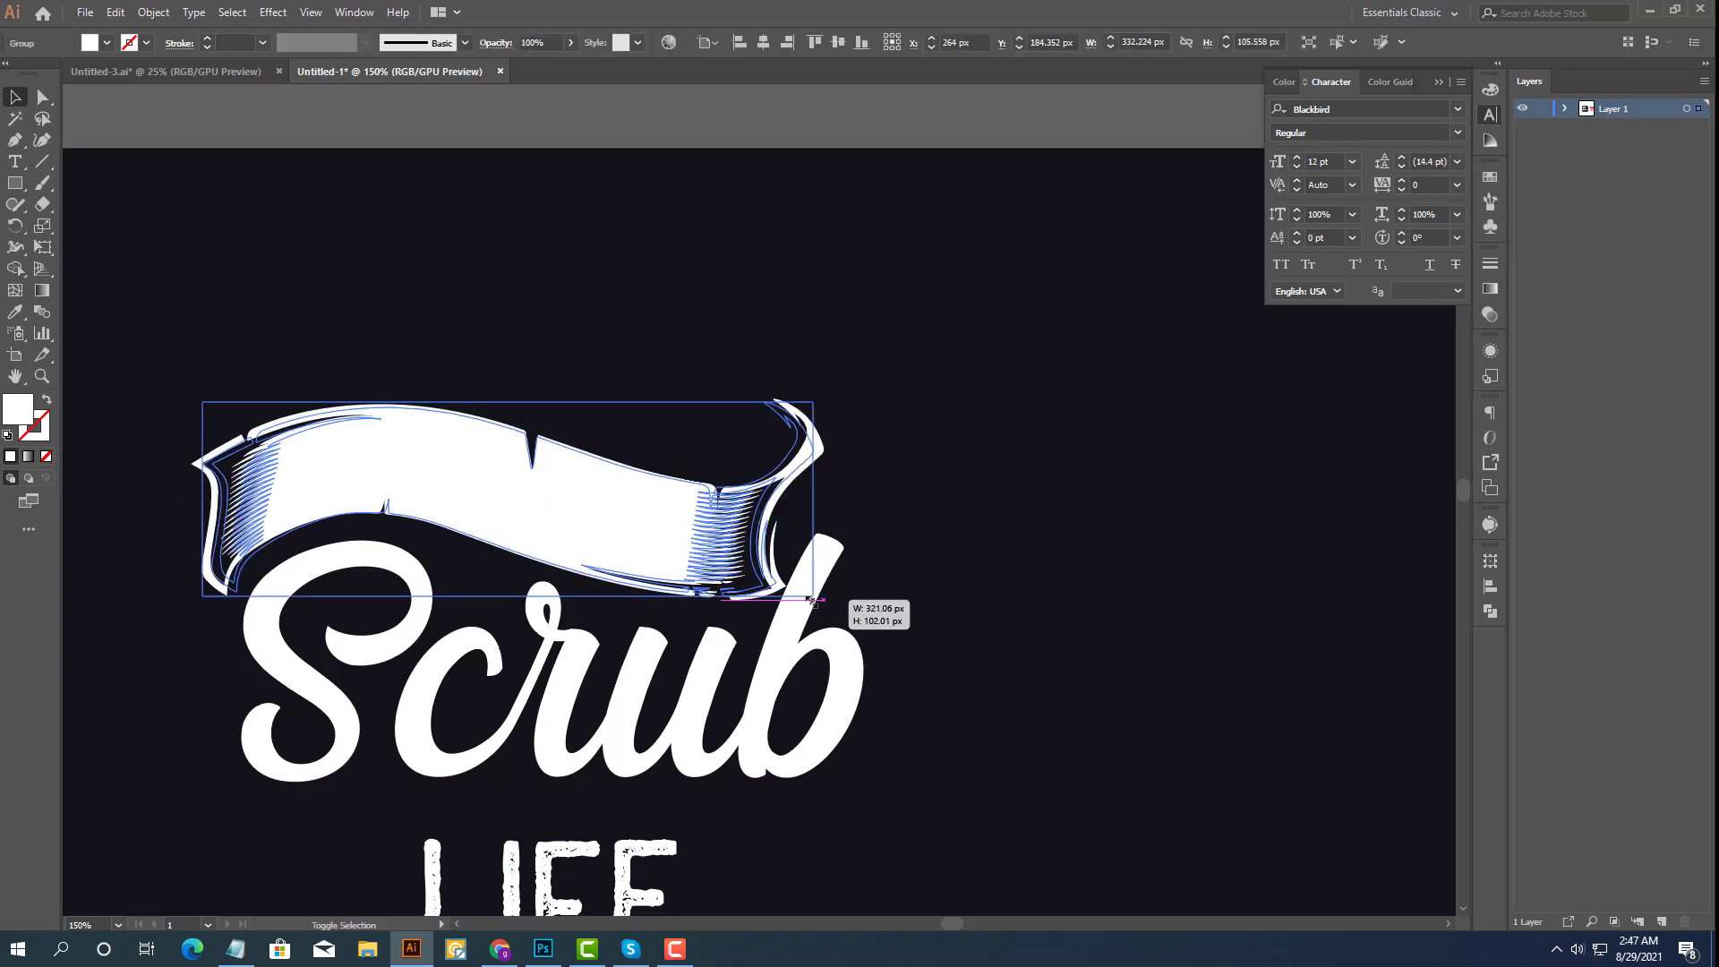
drag(736, 537, 736, 544)
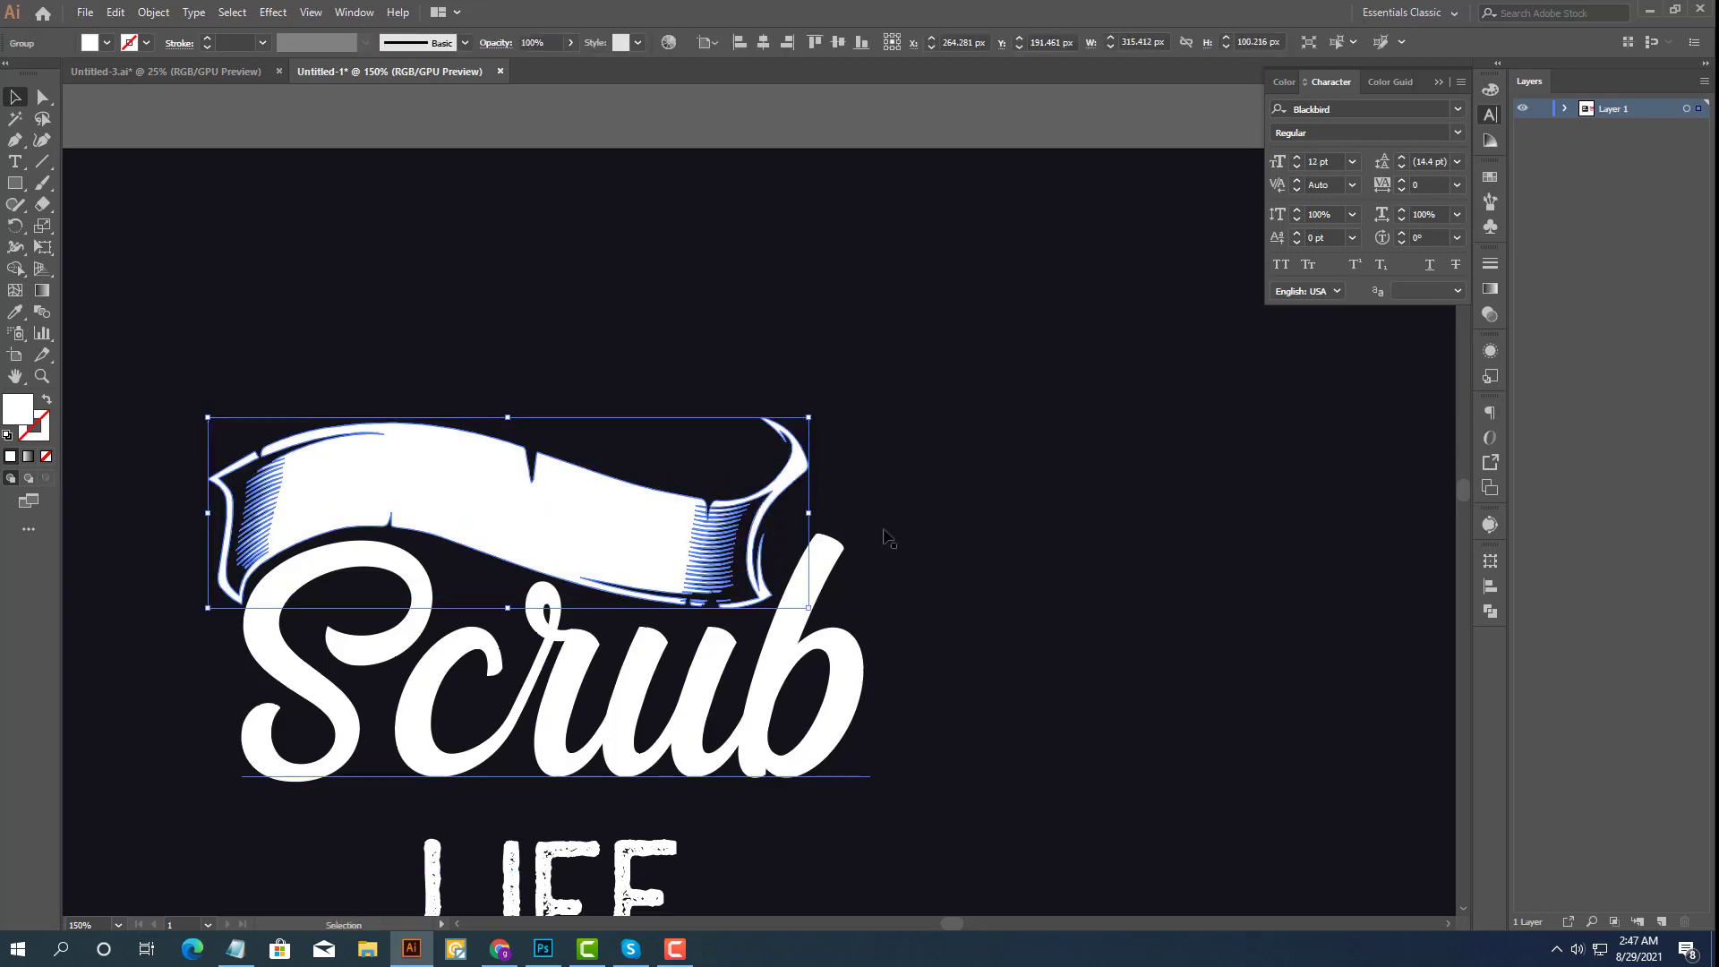
click(926, 549)
drag(926, 549, 956, 478)
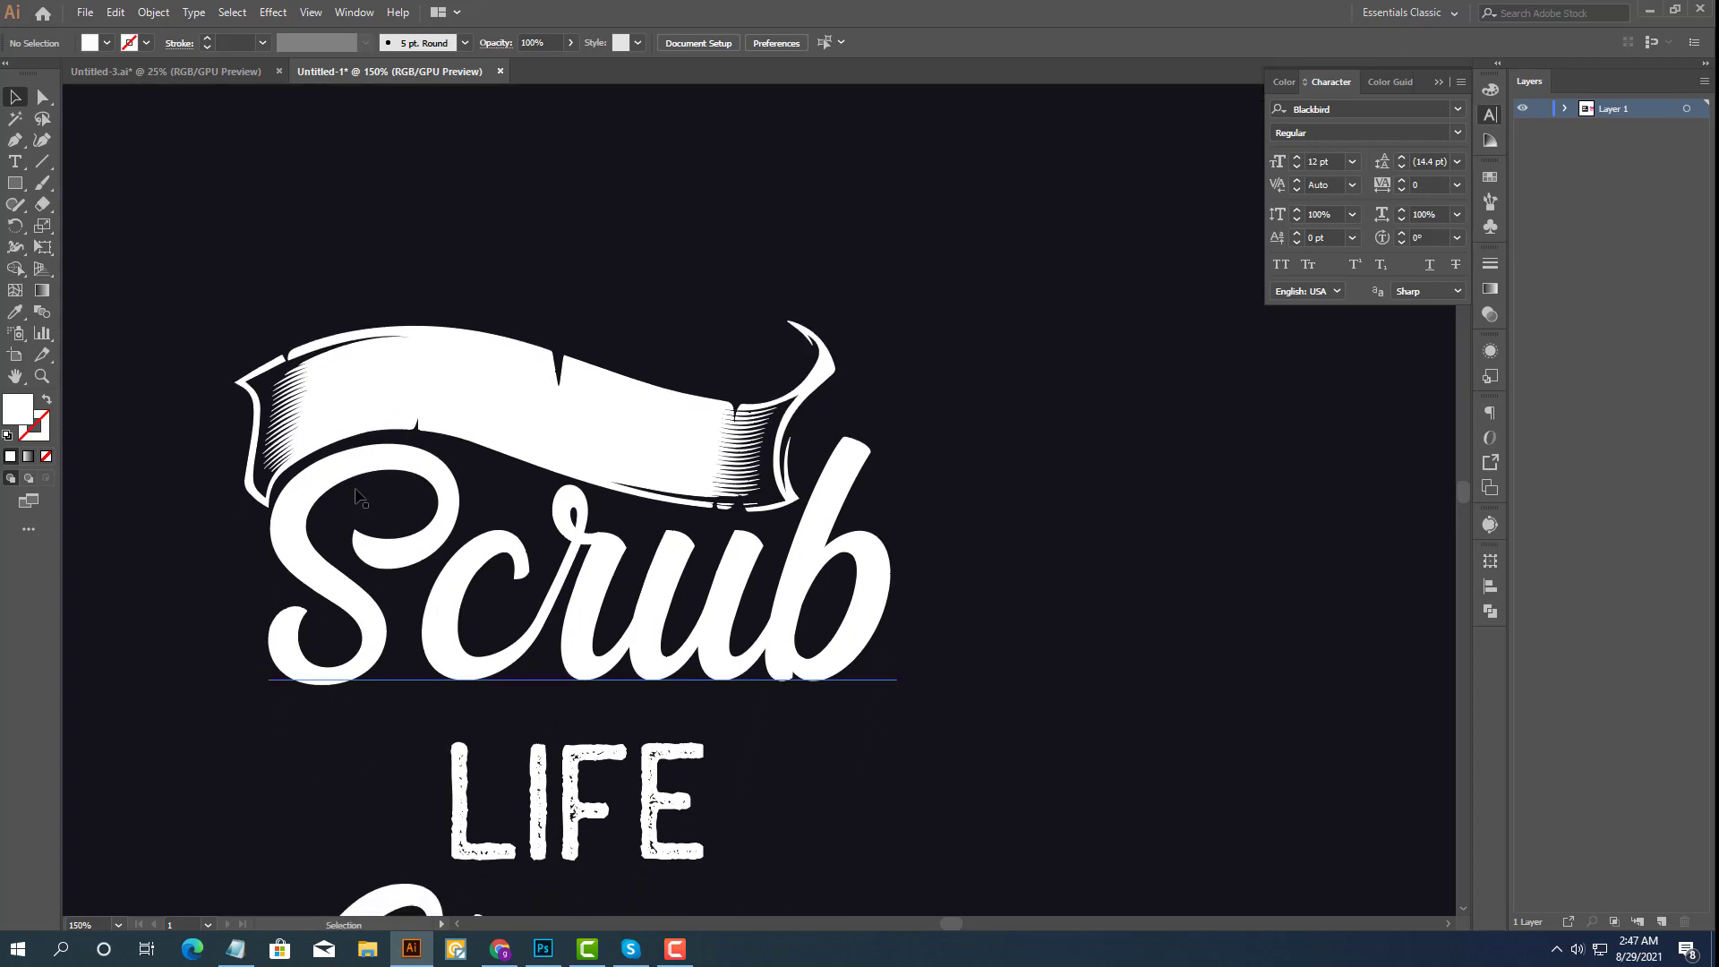
alt+scroll(359, 488, up, 1)
Convert the Scrub lettering to outlines.
click(632, 564)
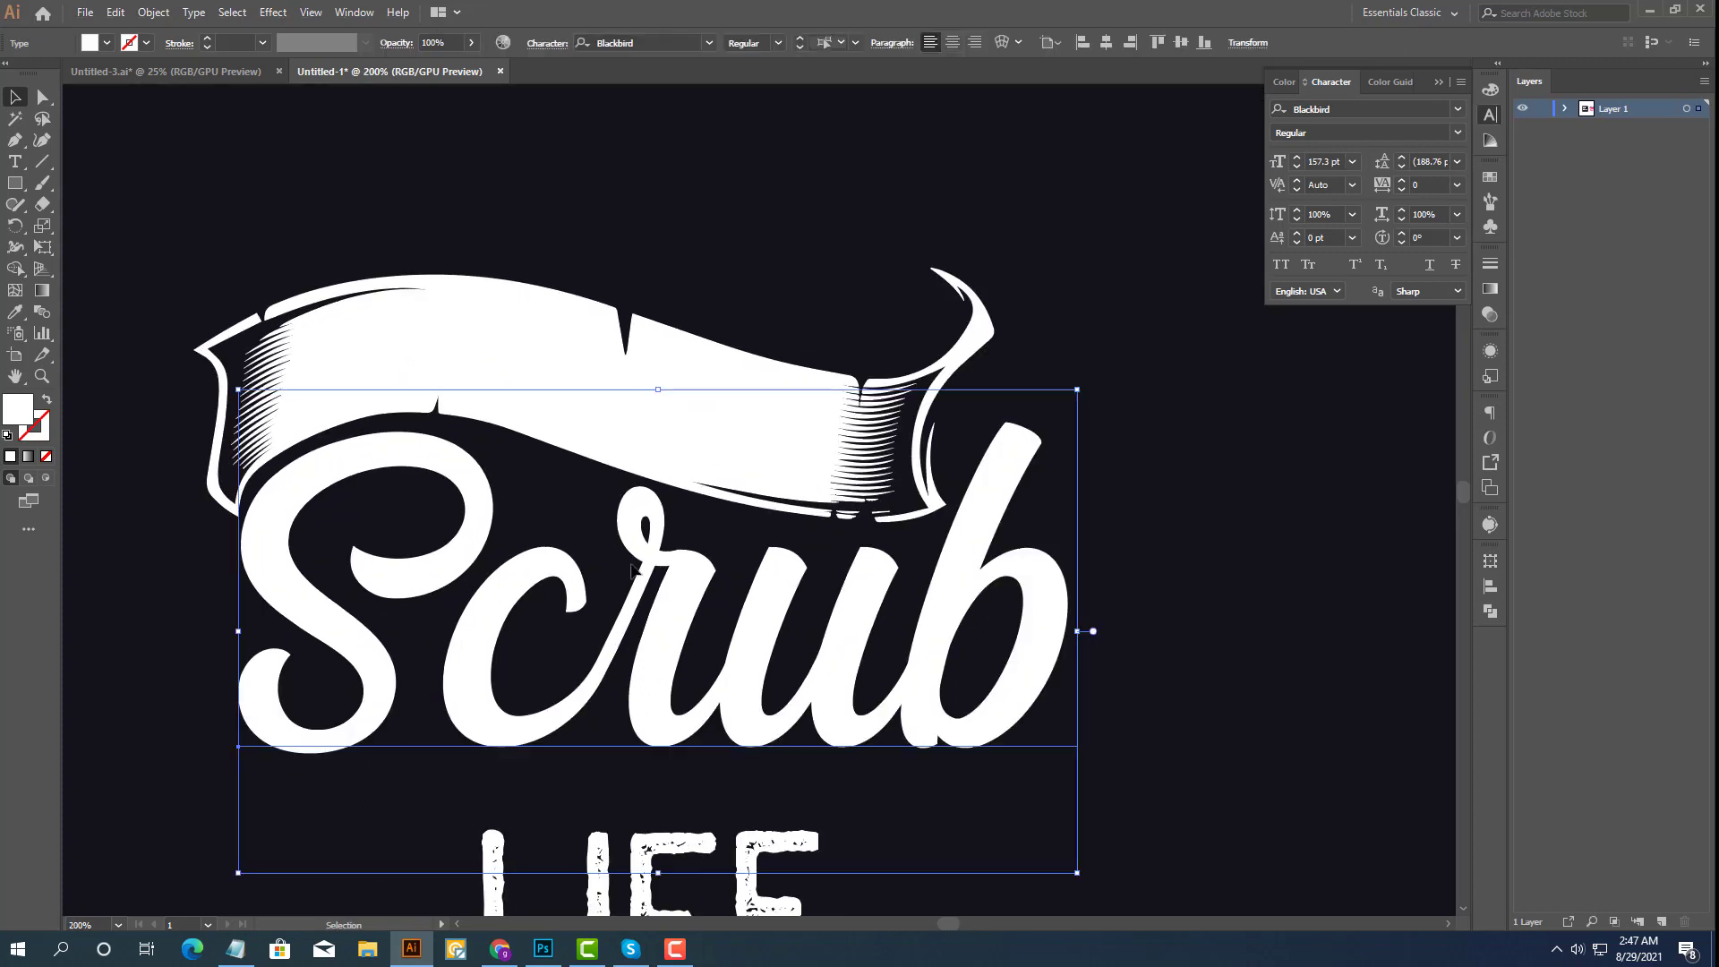
right_click(632, 565)
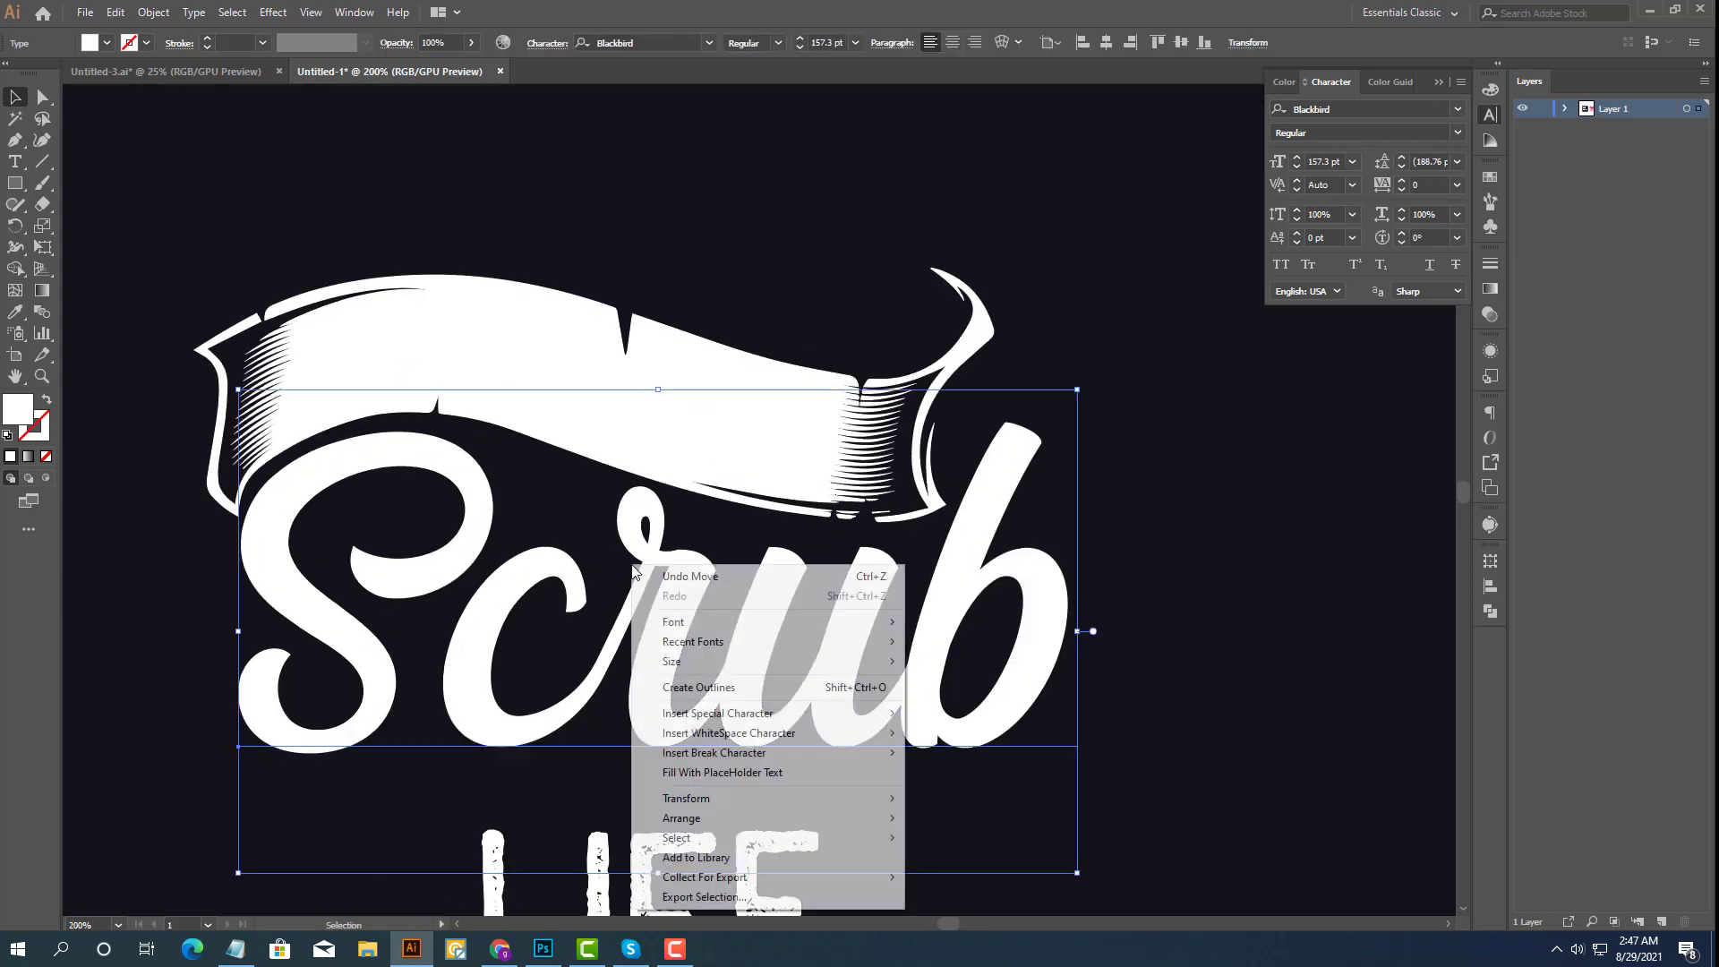
click(709, 693)
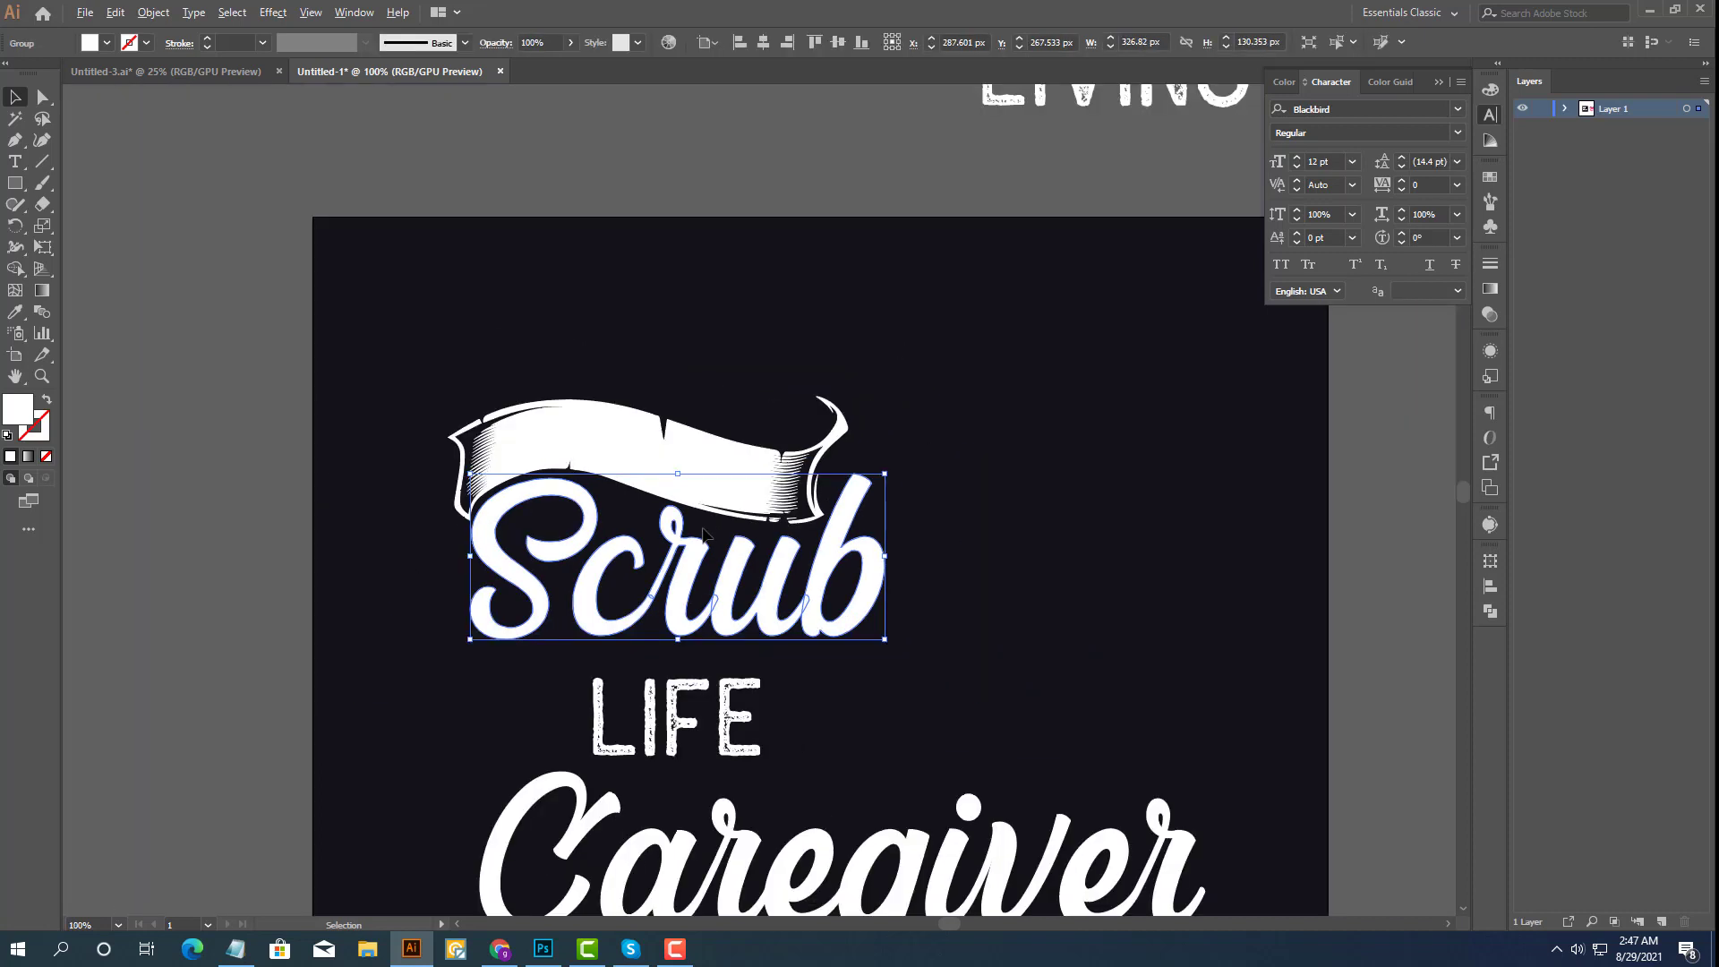
key(ctrl+1)
drag(990, 675, 986, 386)
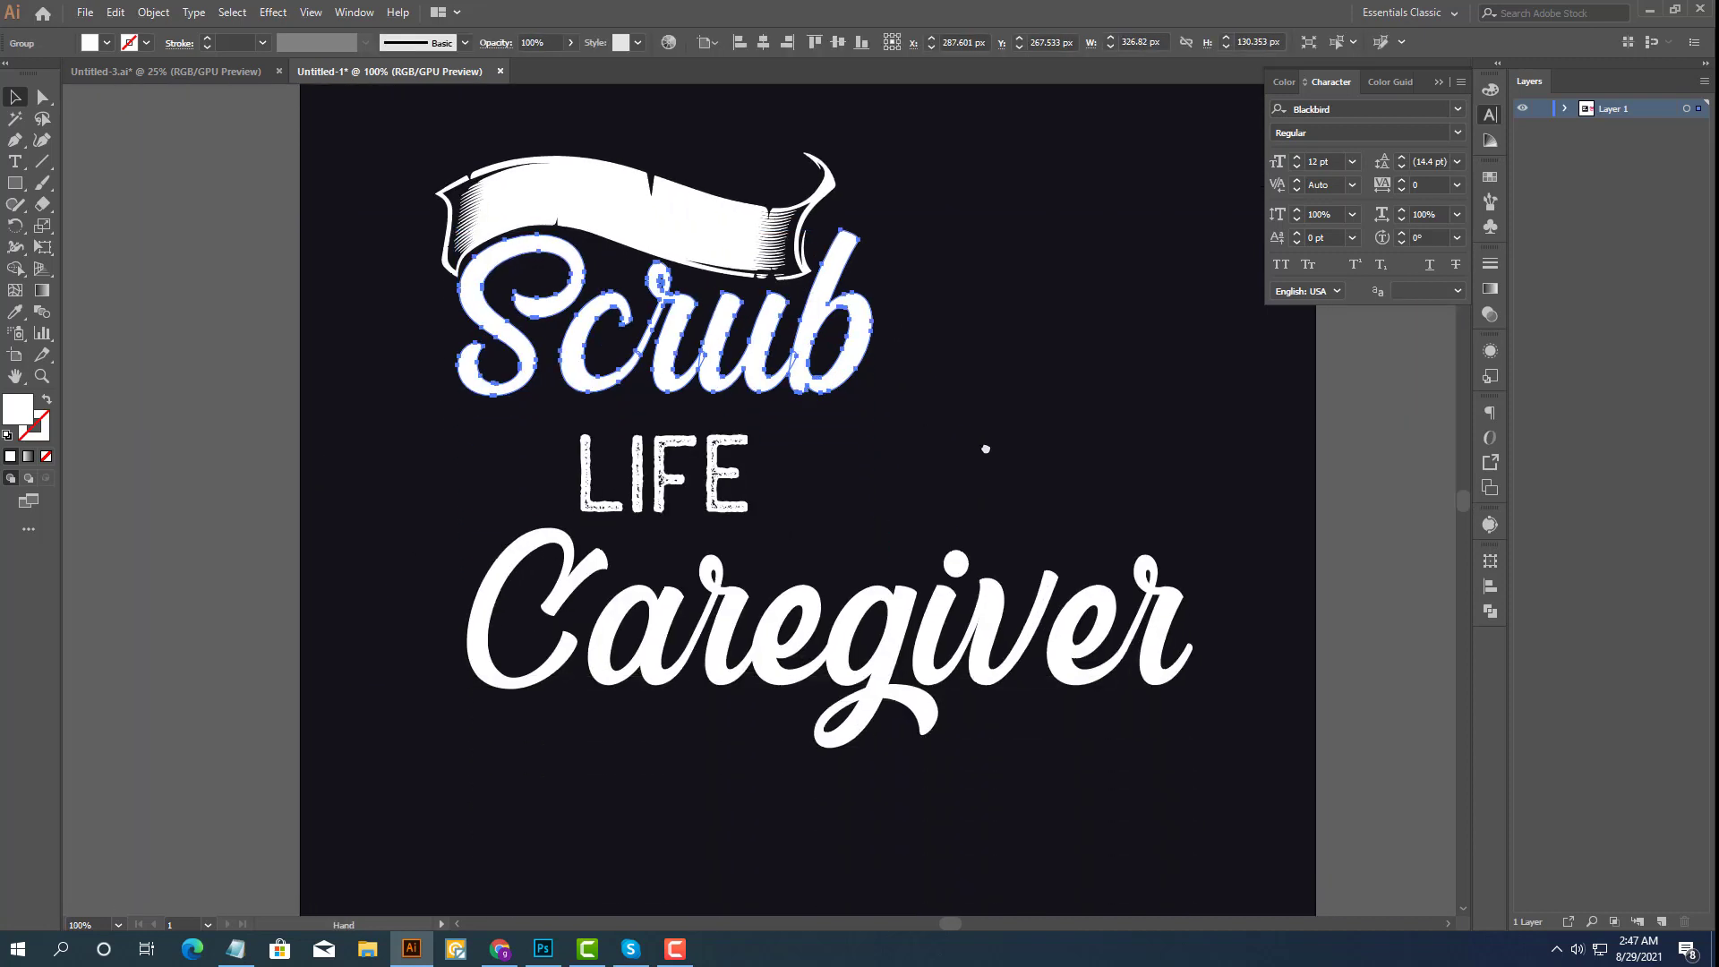
Move Caregiver to the artboard's bottom edge and LIVING THE onto the top above the banner.
click(829, 636)
key(ctrl+minus)
key(ctrl+minus)
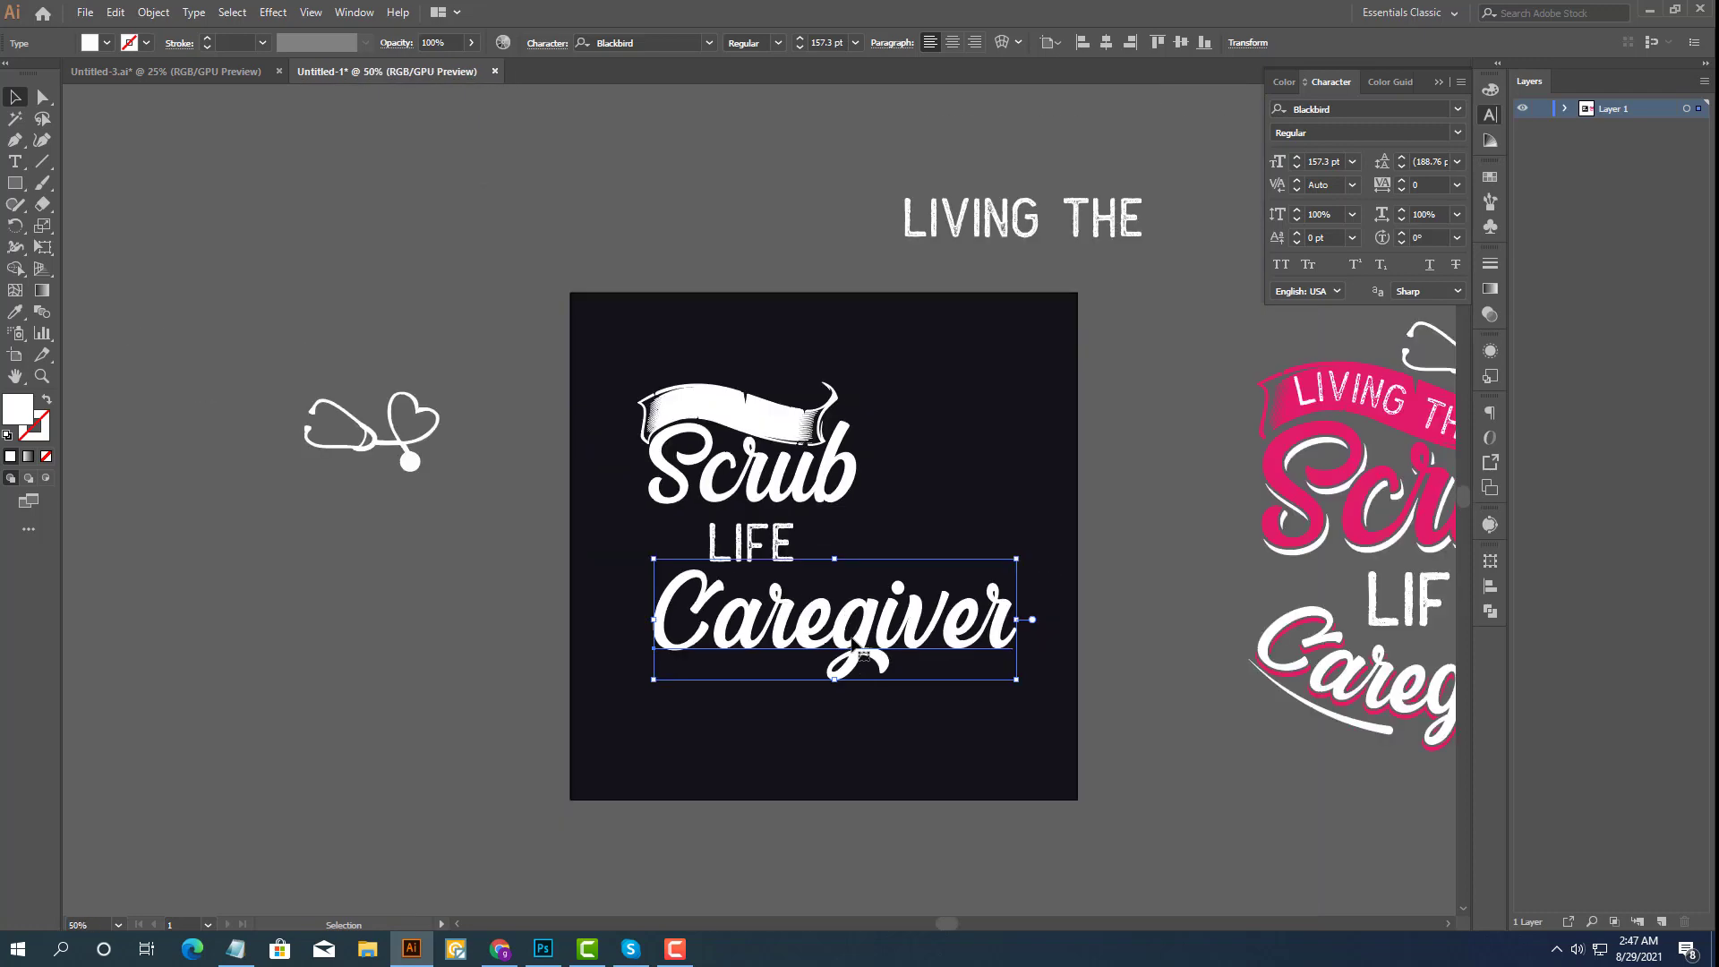
mouse_move(842, 616)
mouse_down()
mouse_move(809, 790)
mouse_move(811, 772)
mouse_up()
click(765, 559)
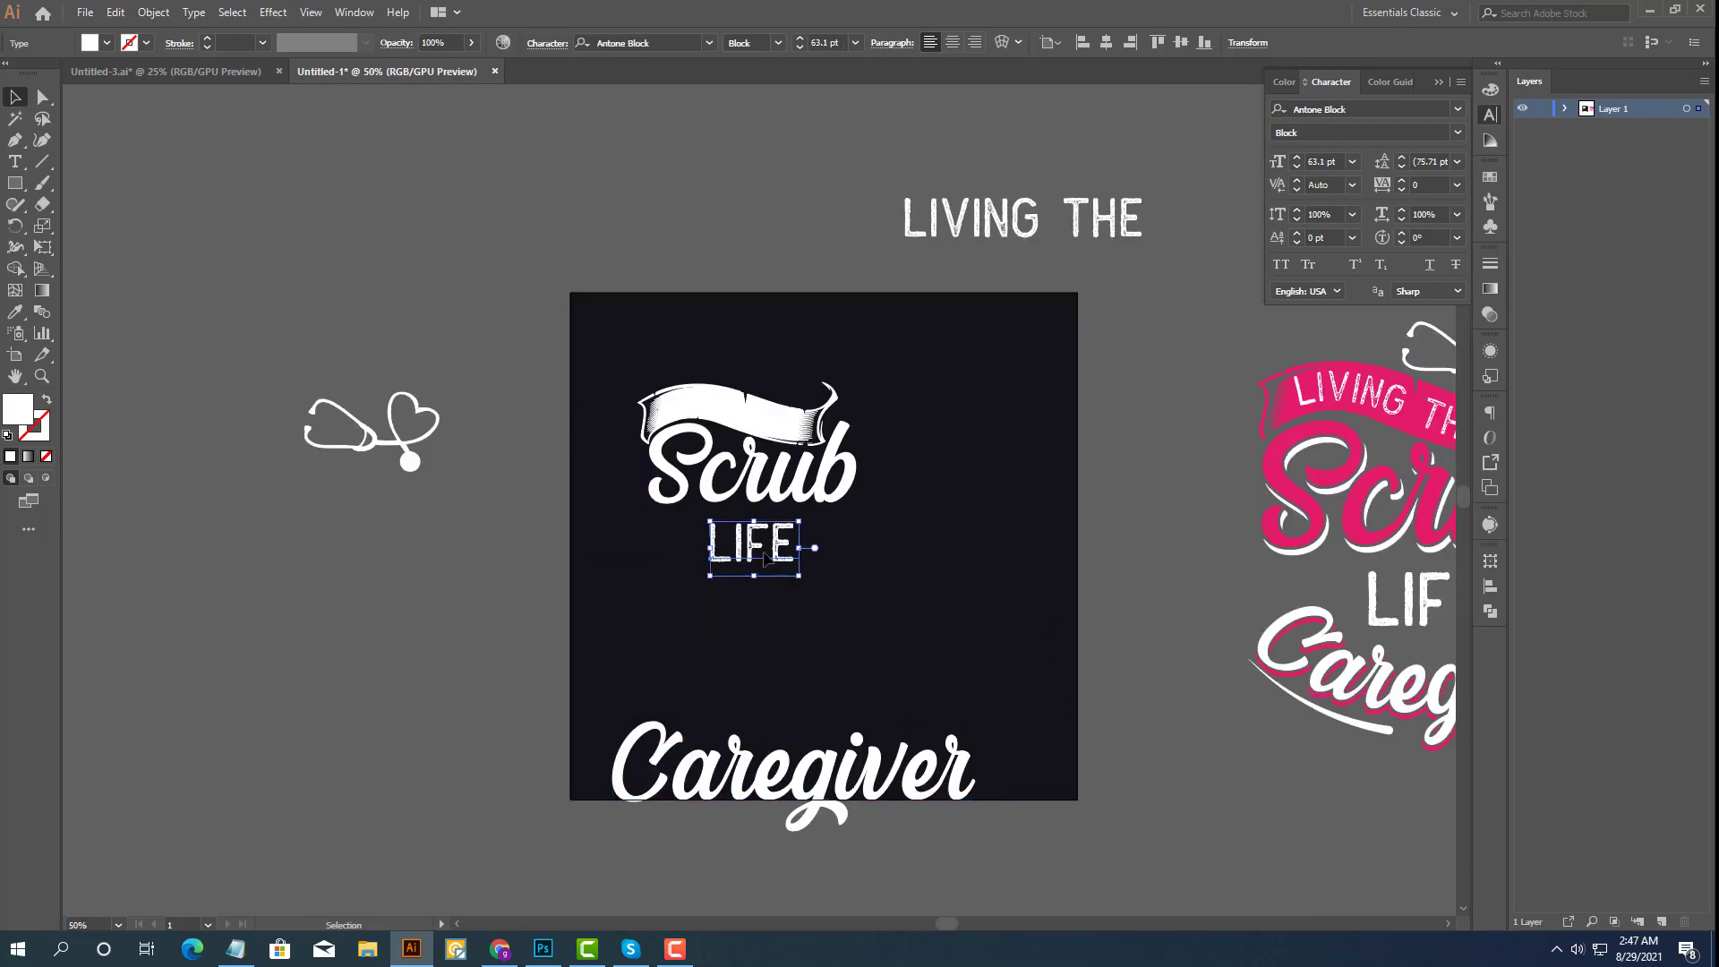
drag(1075, 237, 809, 344)
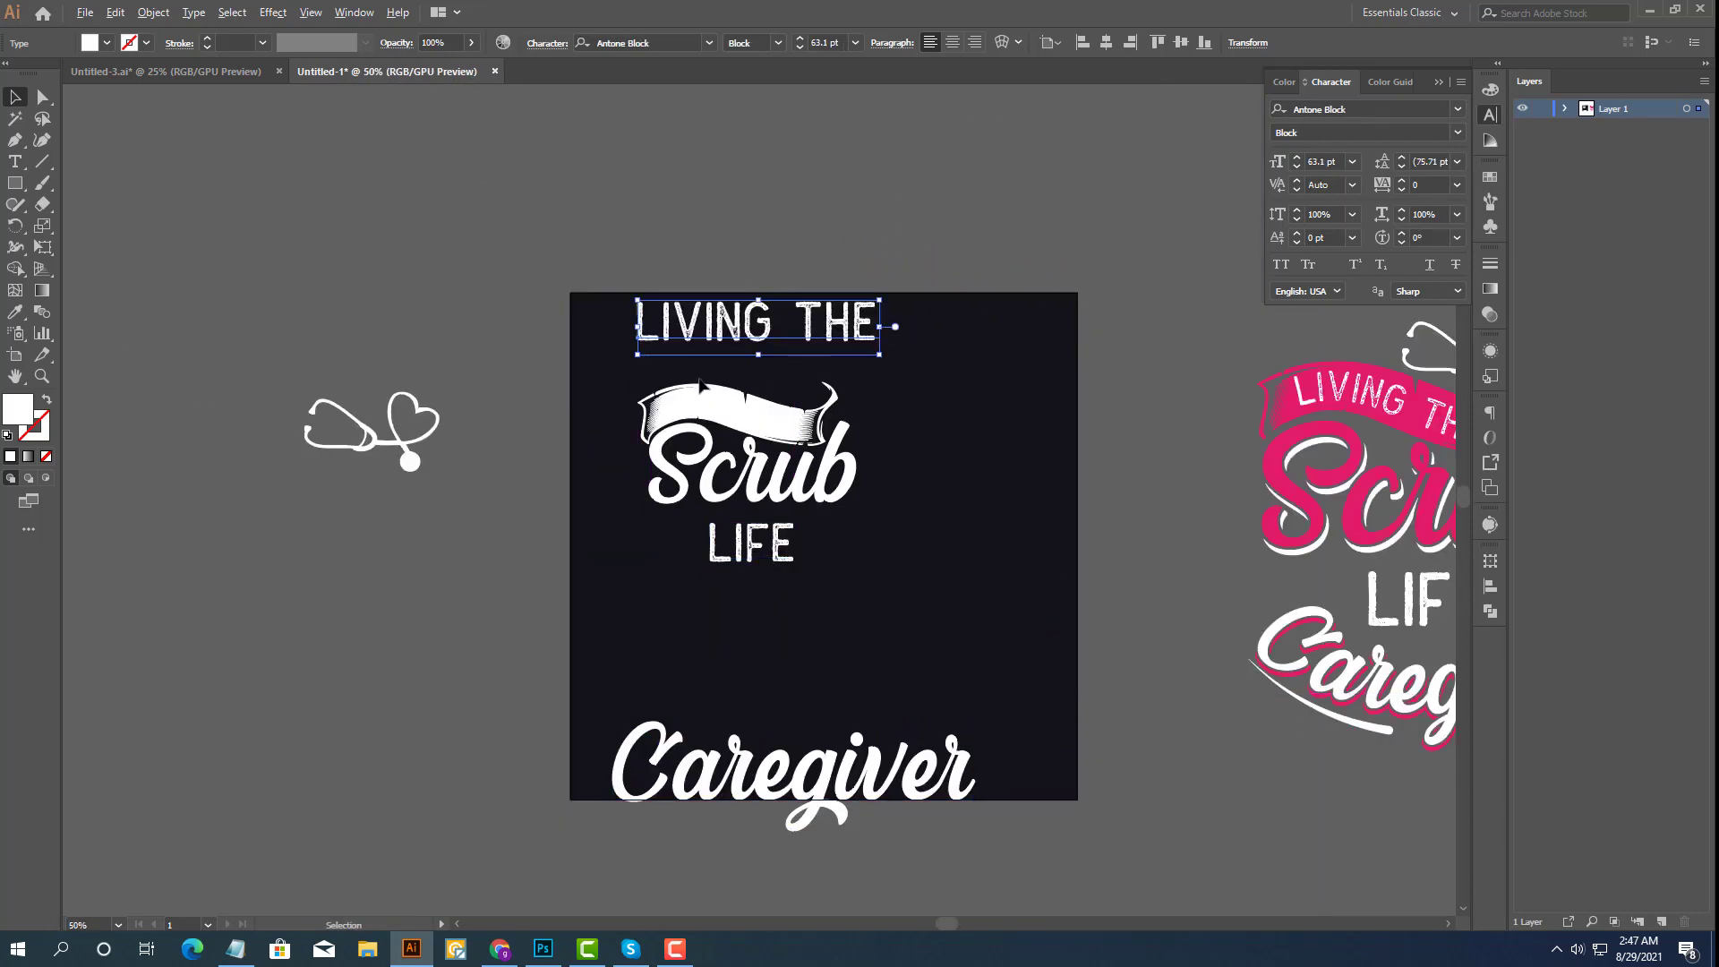
key(ctrl+plus)
key(ctrl+plus)
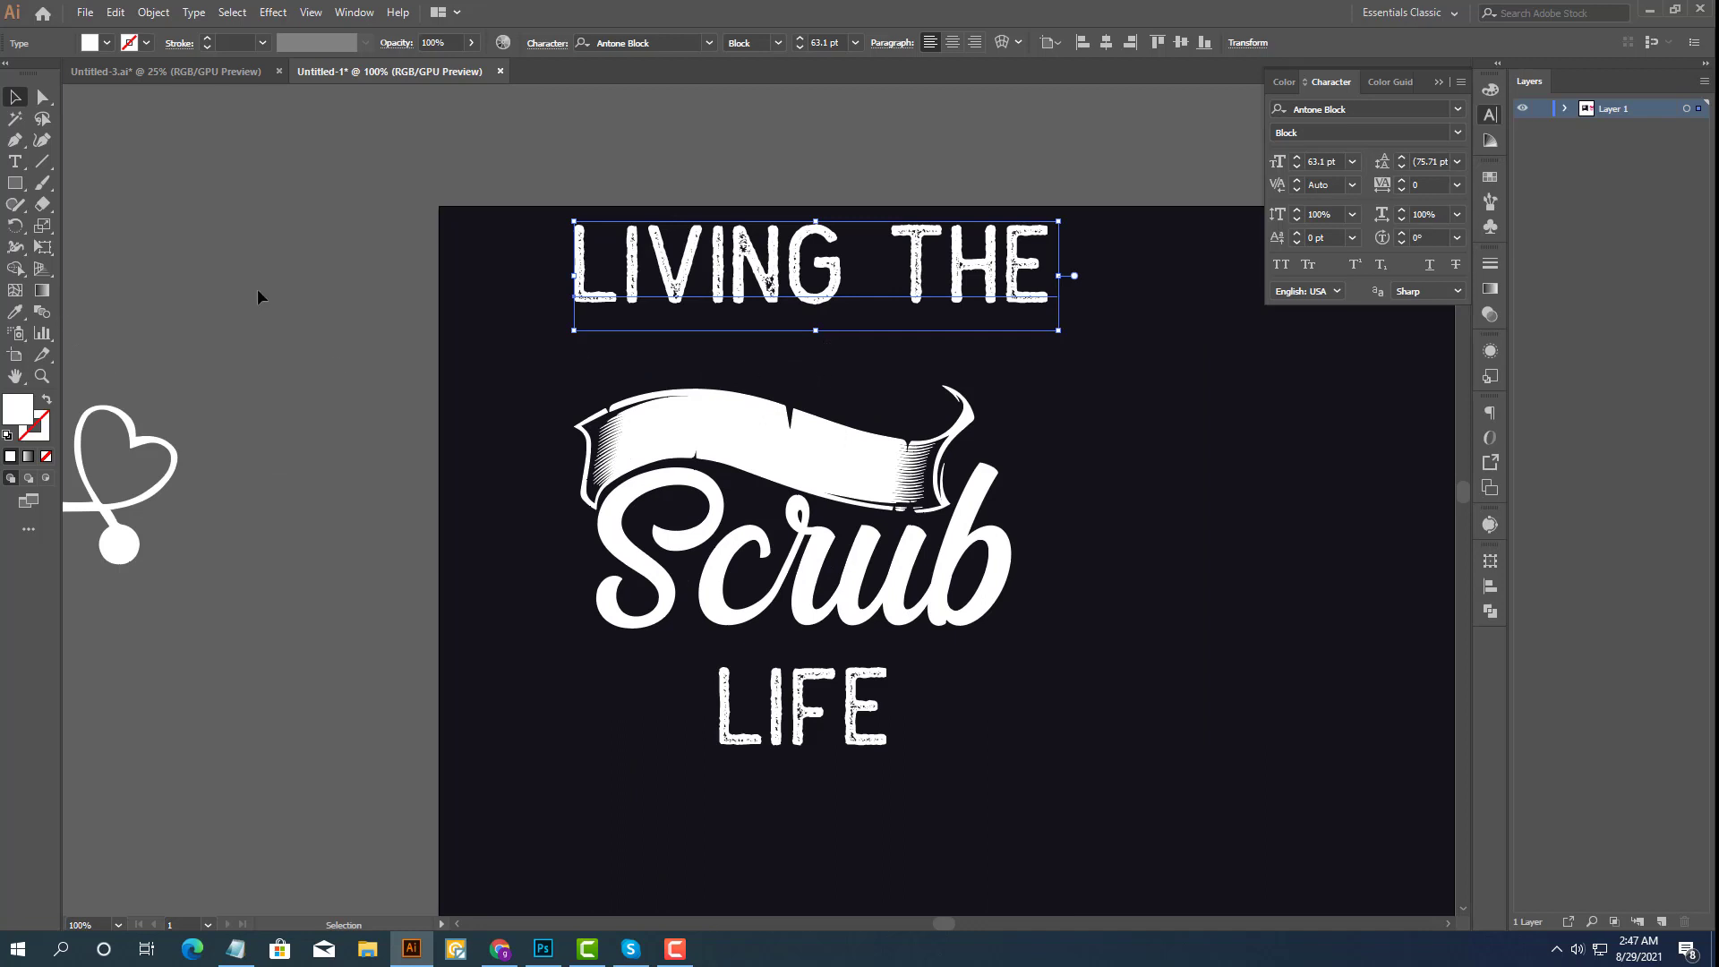
click(258, 296)
click(15, 140)
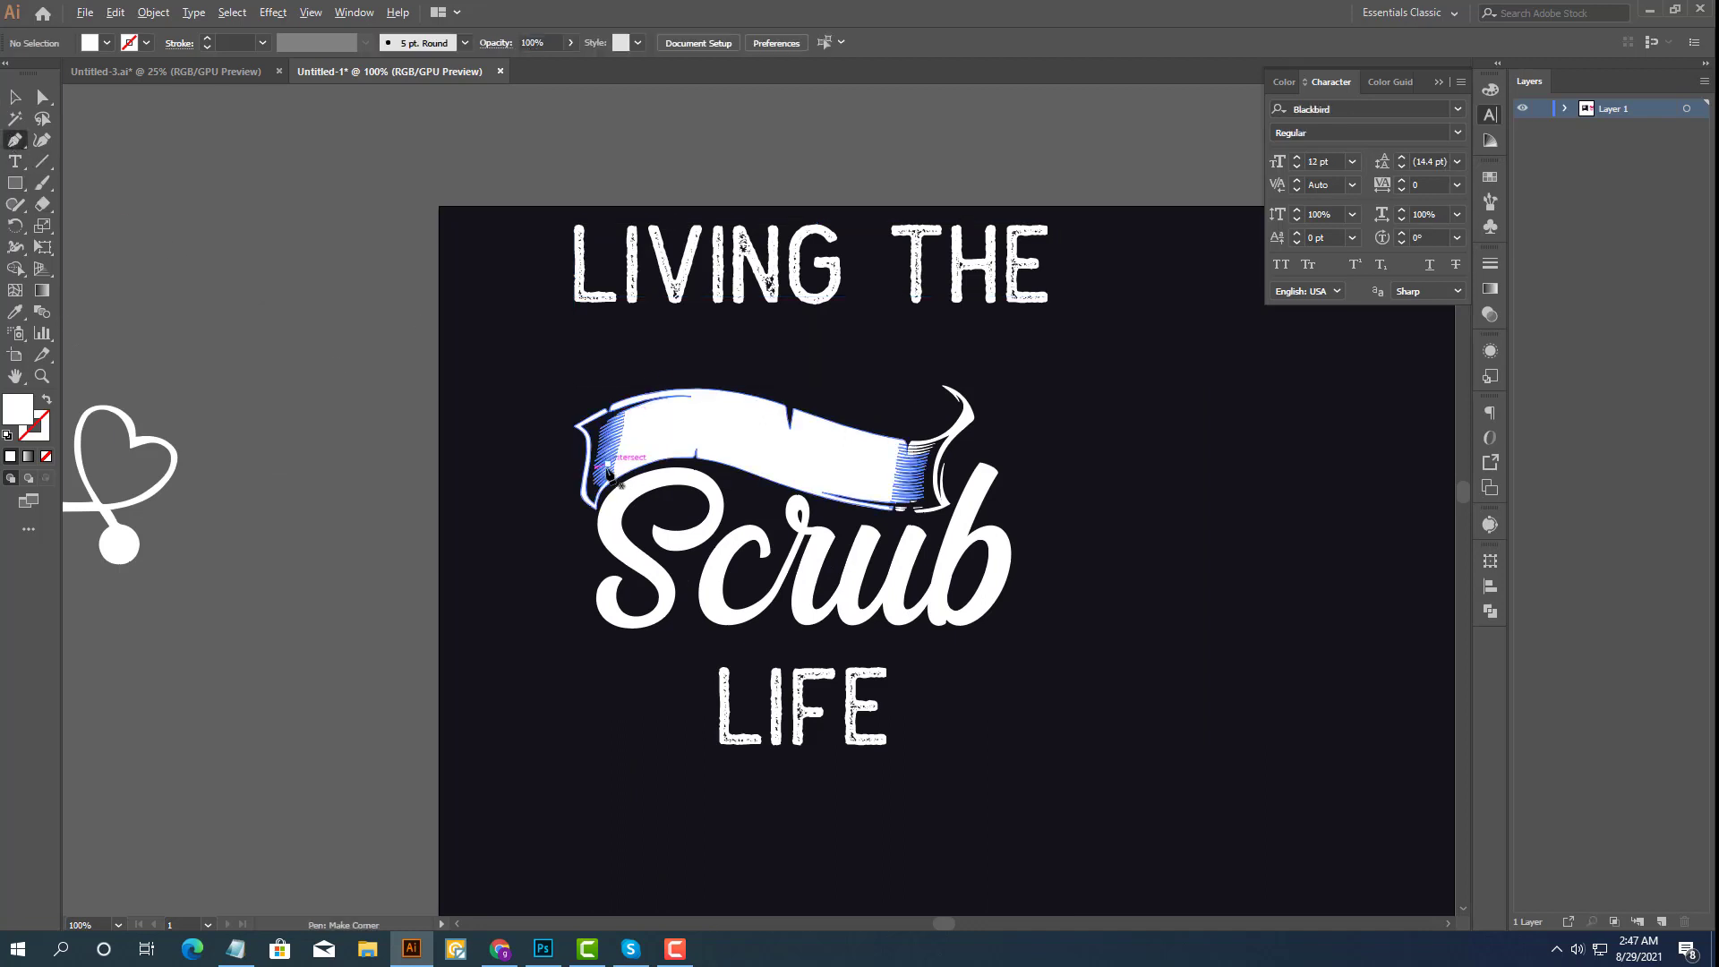
Draw a first curved Pen path along the middle of the banner.
scroll(607, 472, up, 1)
drag(871, 444, 804, 446)
scroll(622, 415, up, 1)
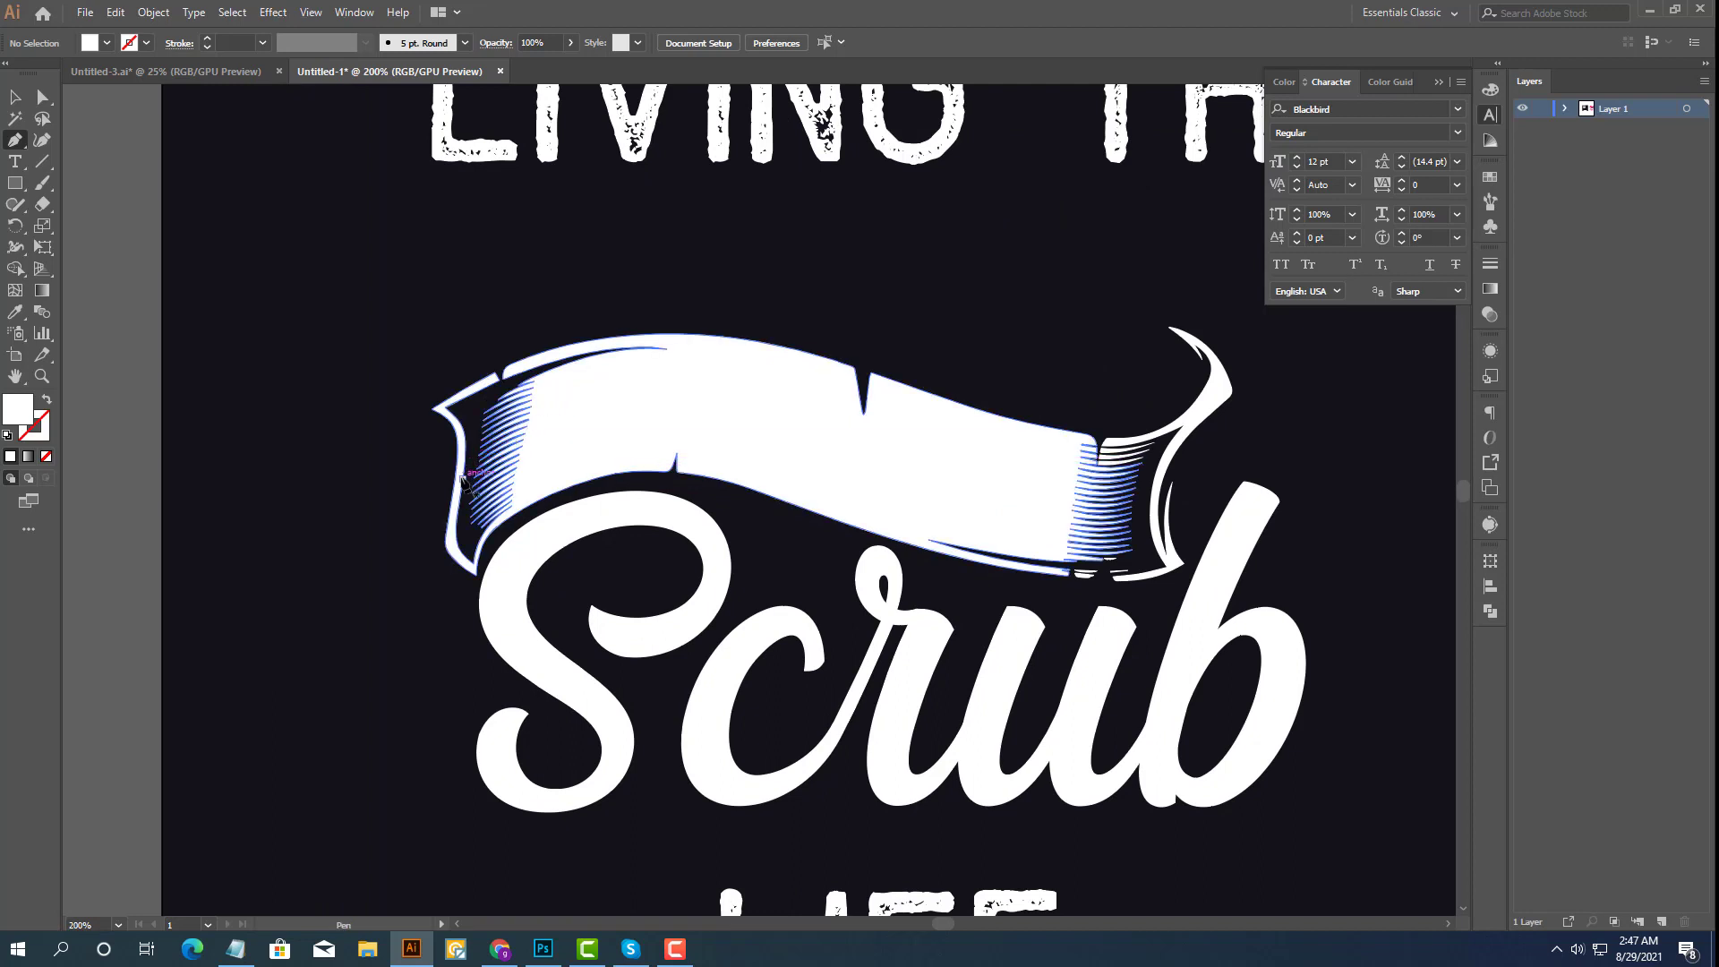
click(463, 479)
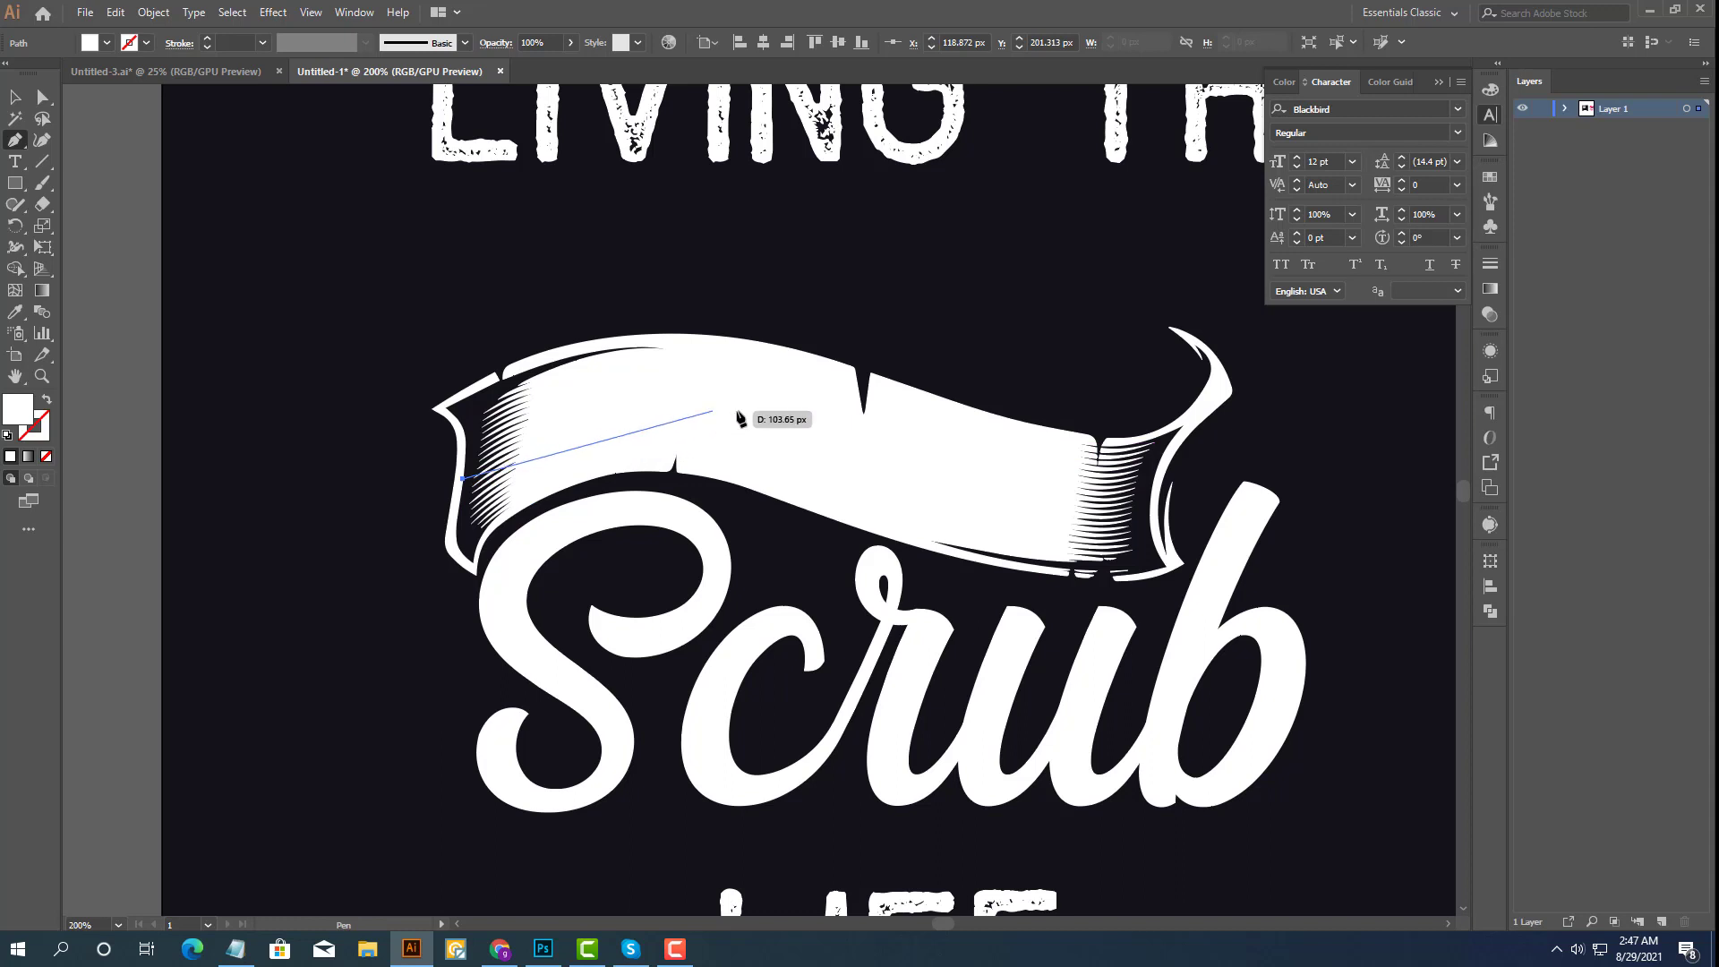
mouse_move(752, 414)
mouse_down()
mouse_move(970, 425)
mouse_move(953, 453)
mouse_up()
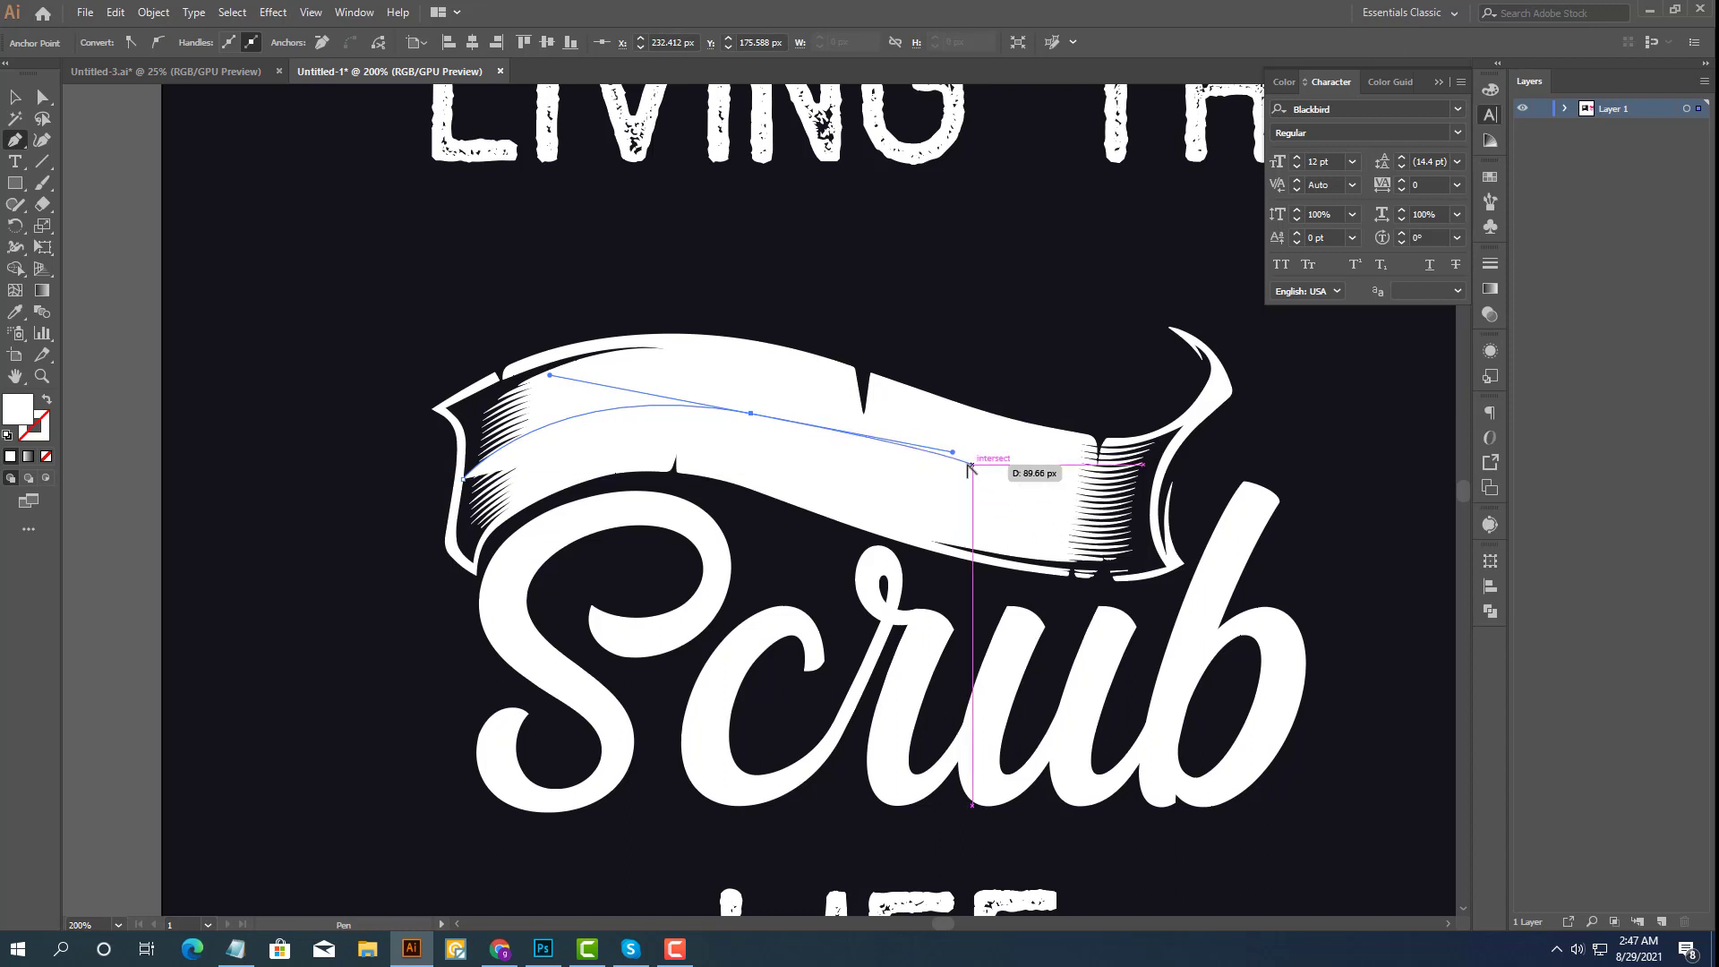
drag(952, 453, 898, 443)
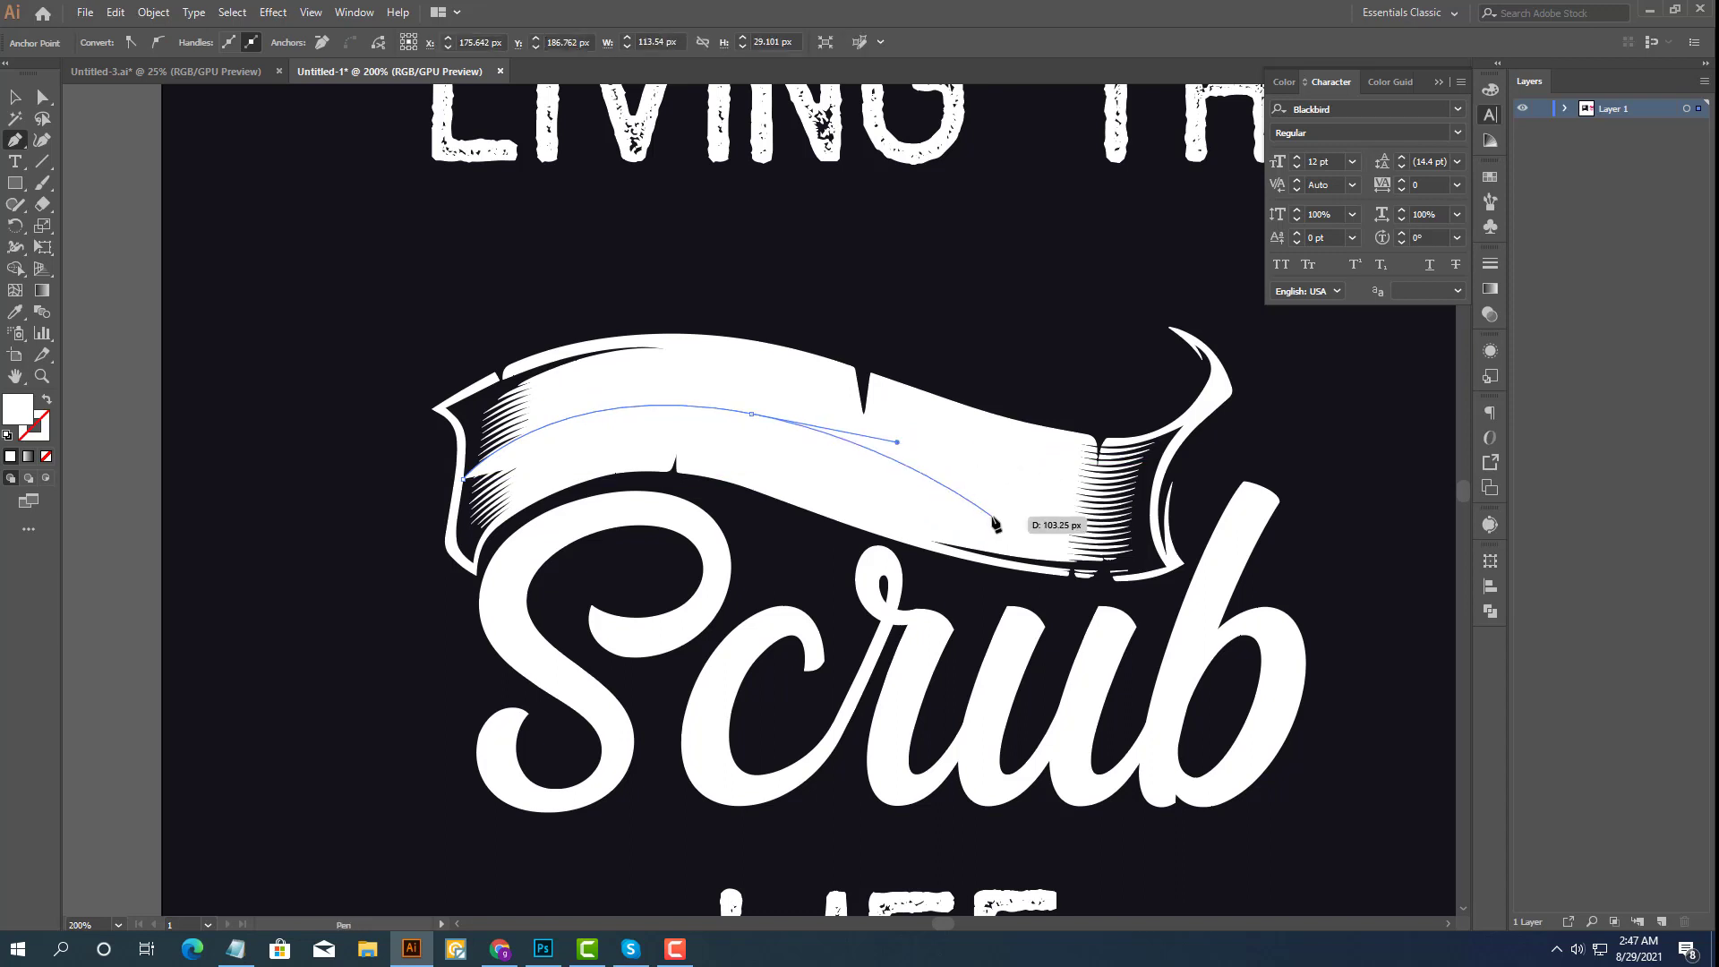
drag(1038, 497, 1202, 513)
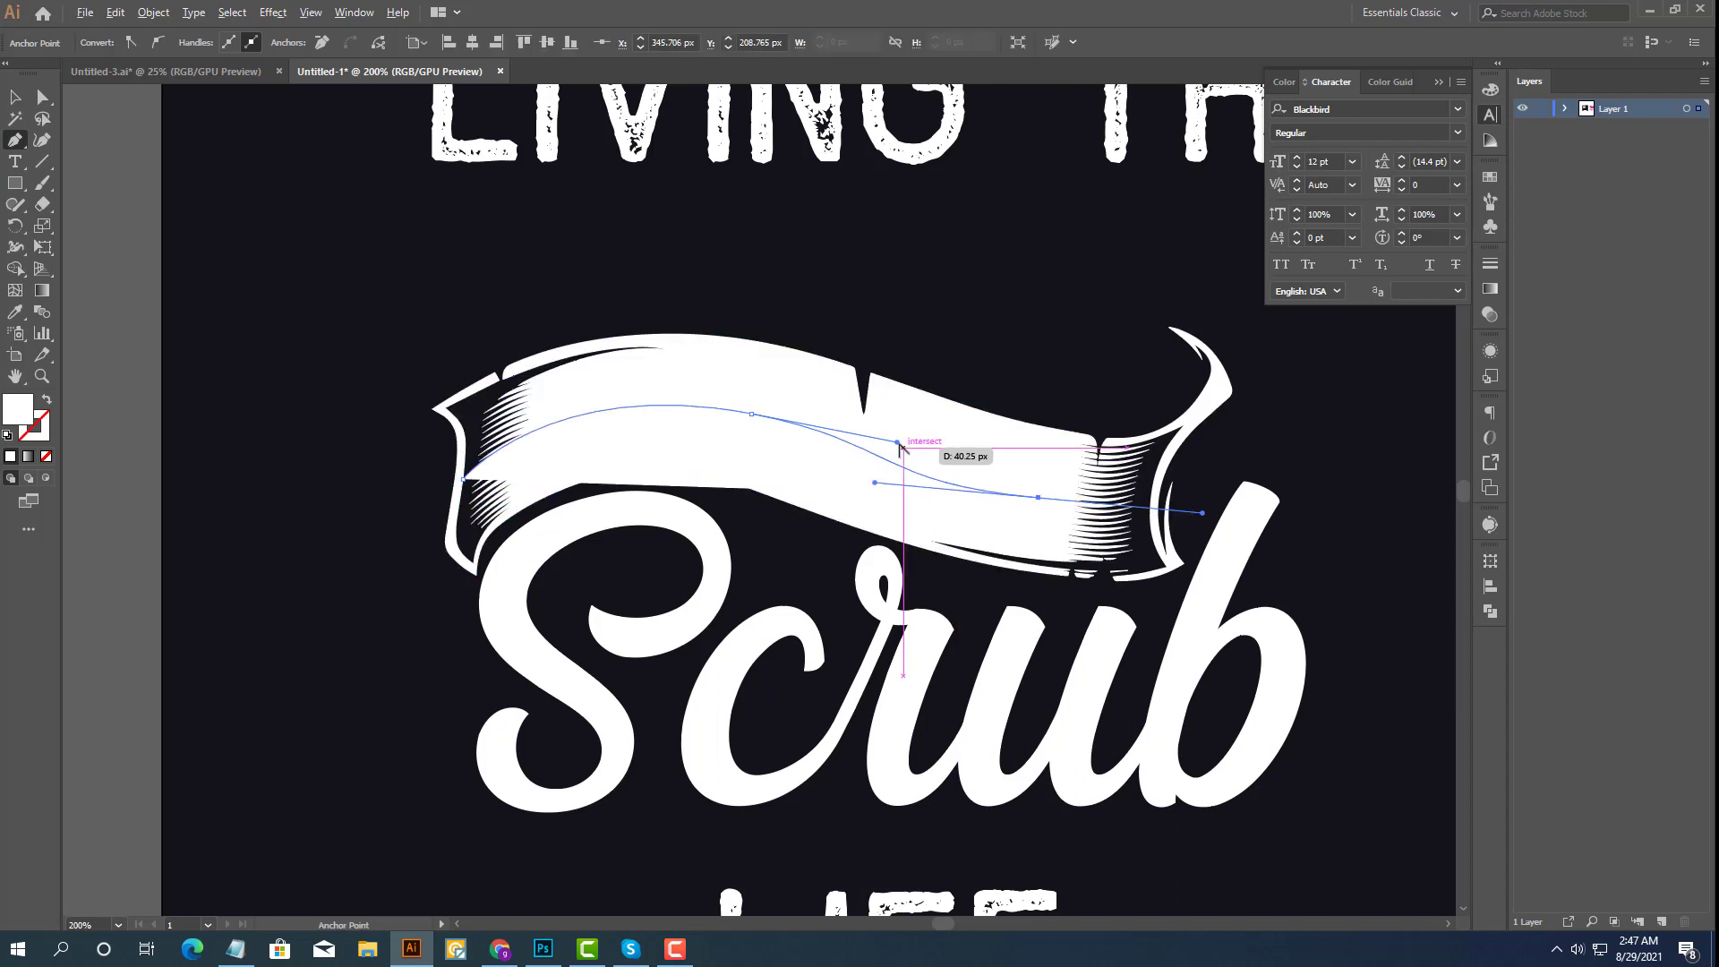
drag(892, 445, 843, 432)
Undo the stray anchors, redraw the curve across the banner, and set its fill to None.
key(ctrl+z)
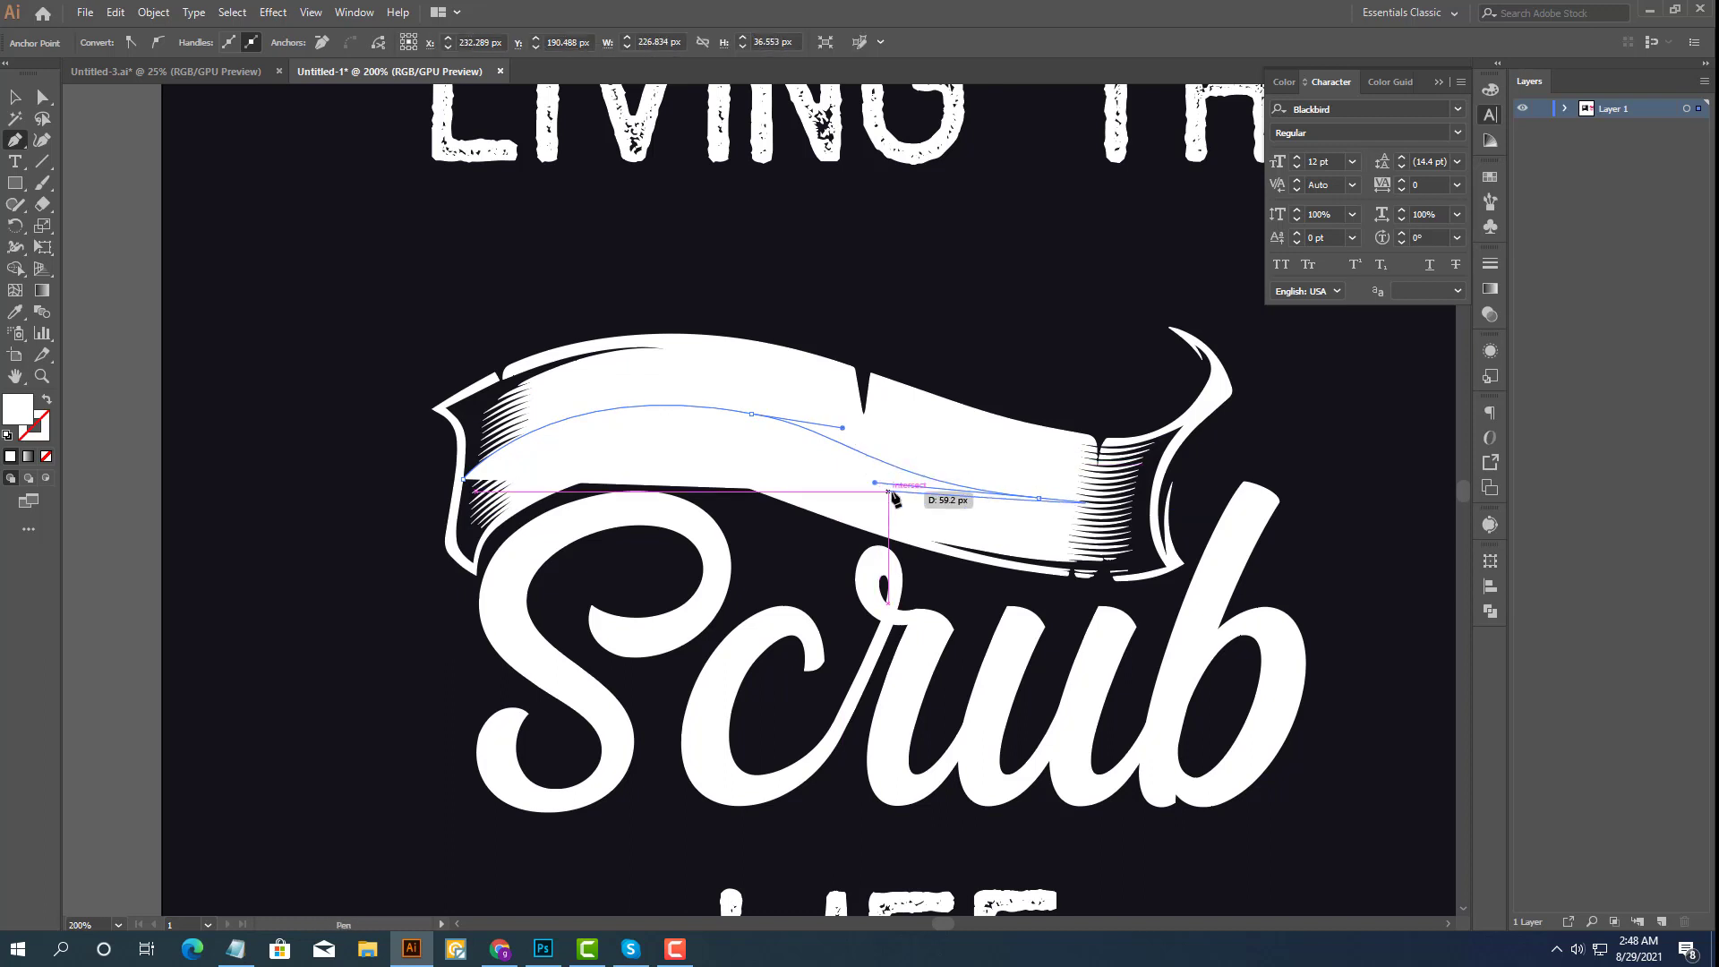
key(ctrl+z)
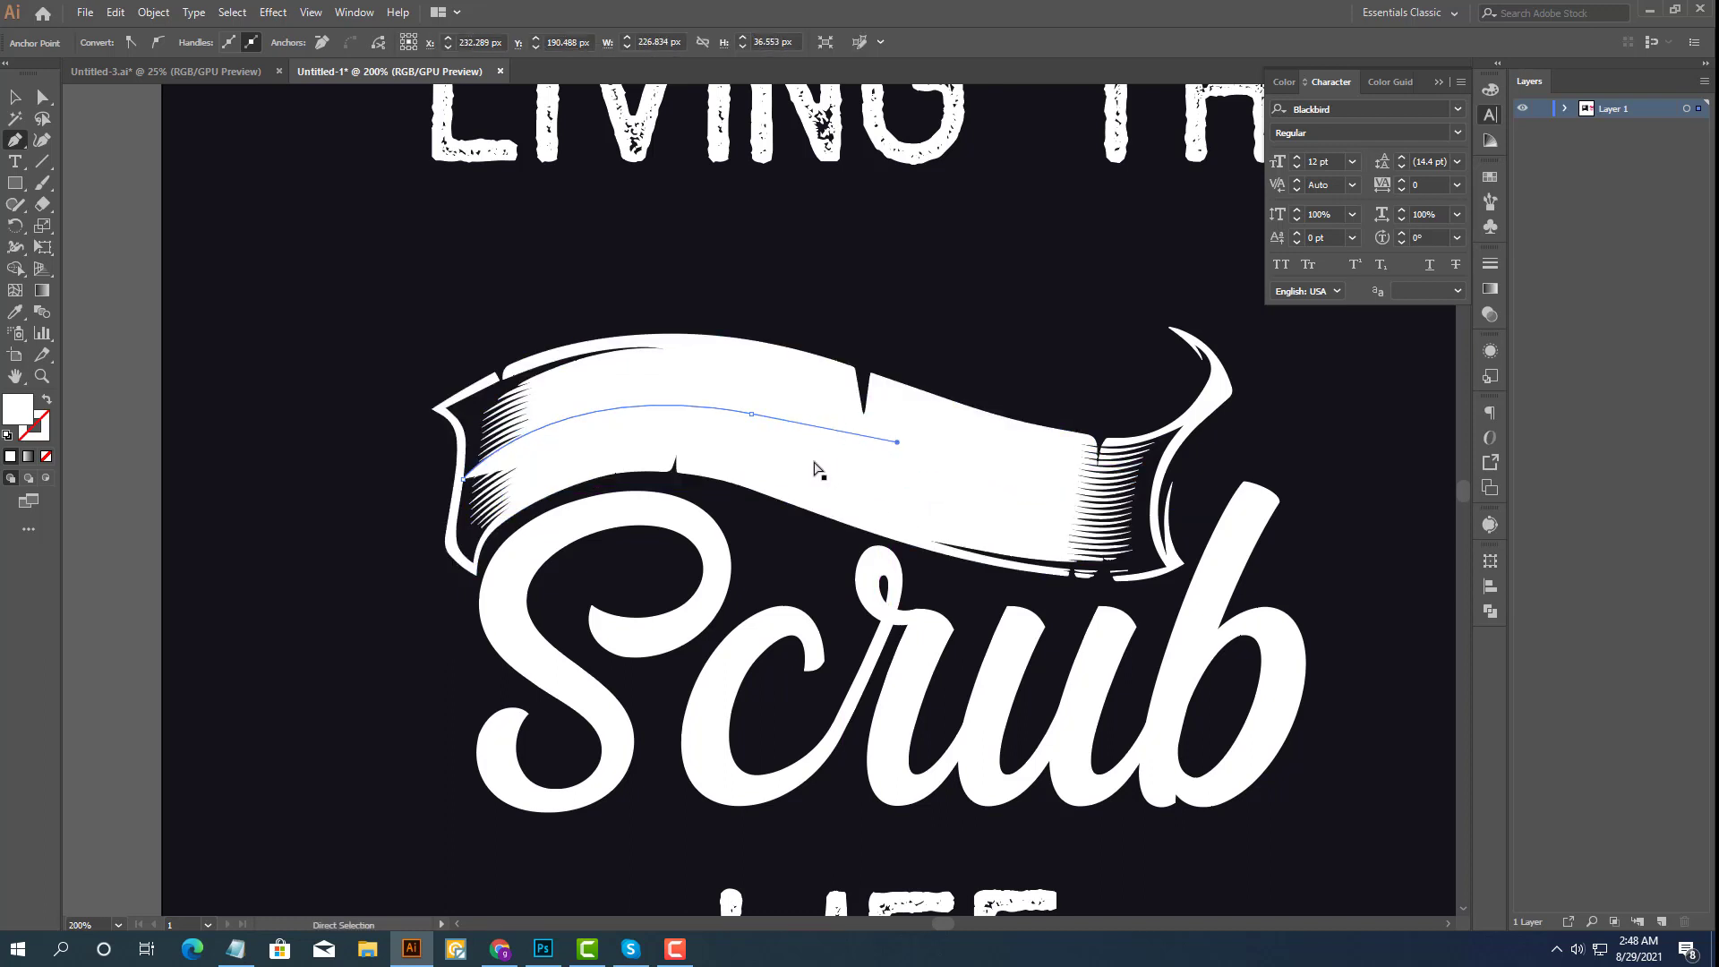
key(ctrl+z)
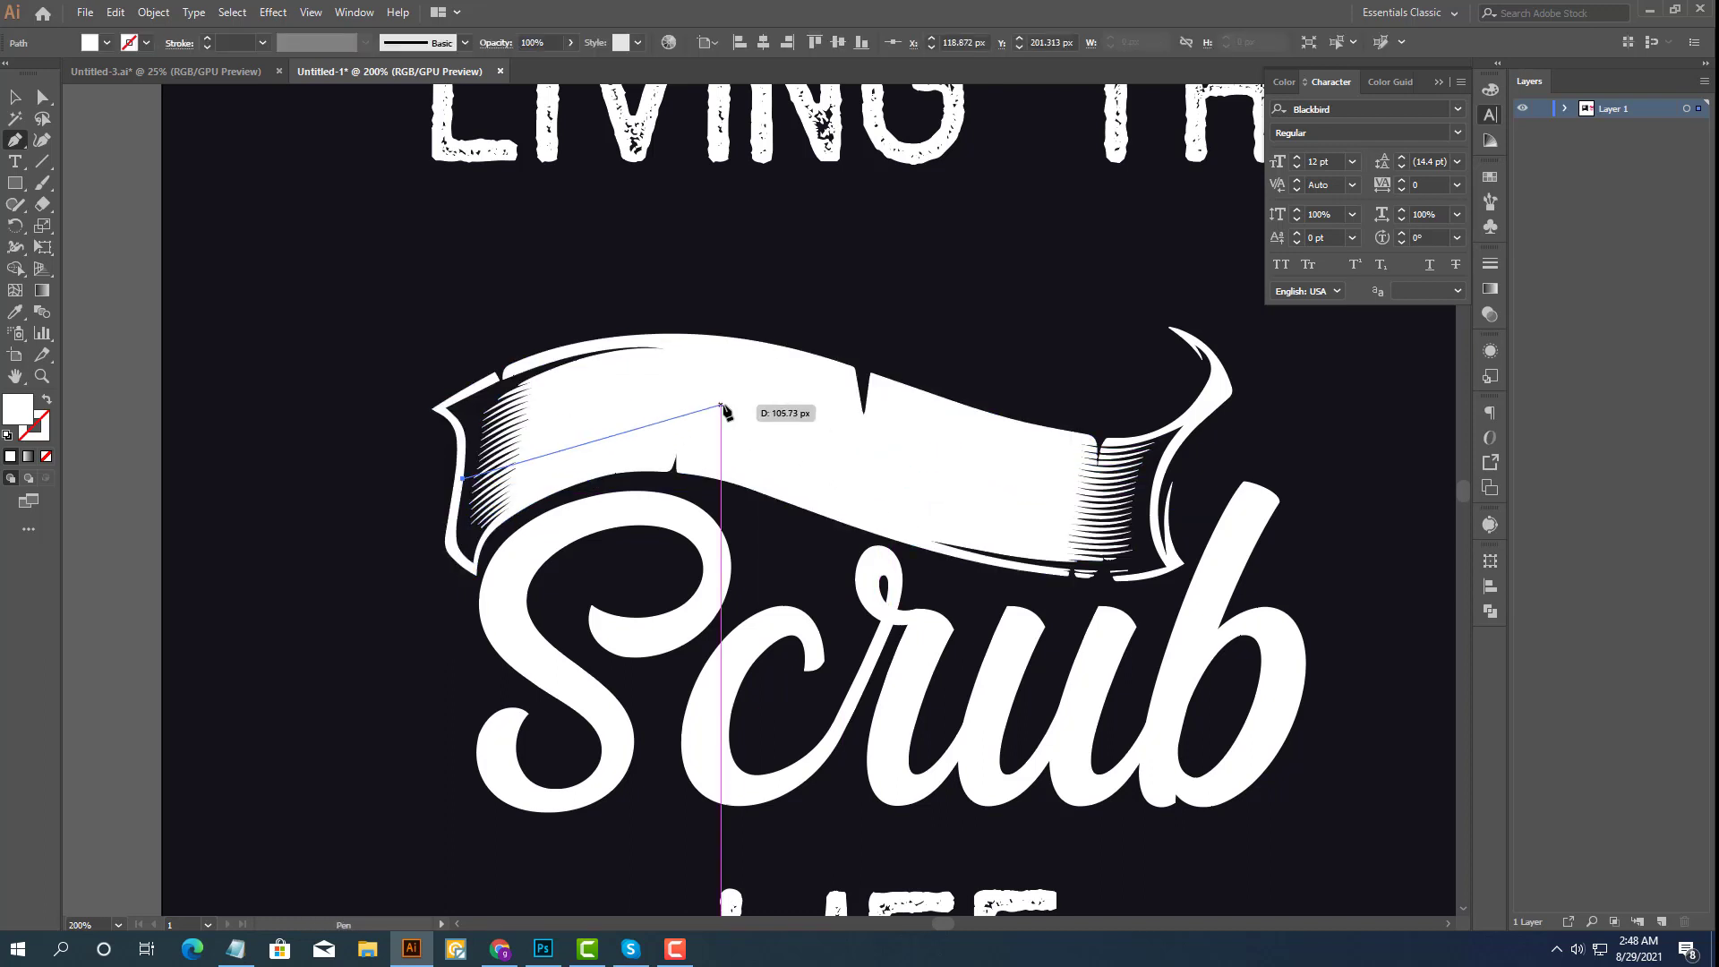
drag(722, 404, 866, 441)
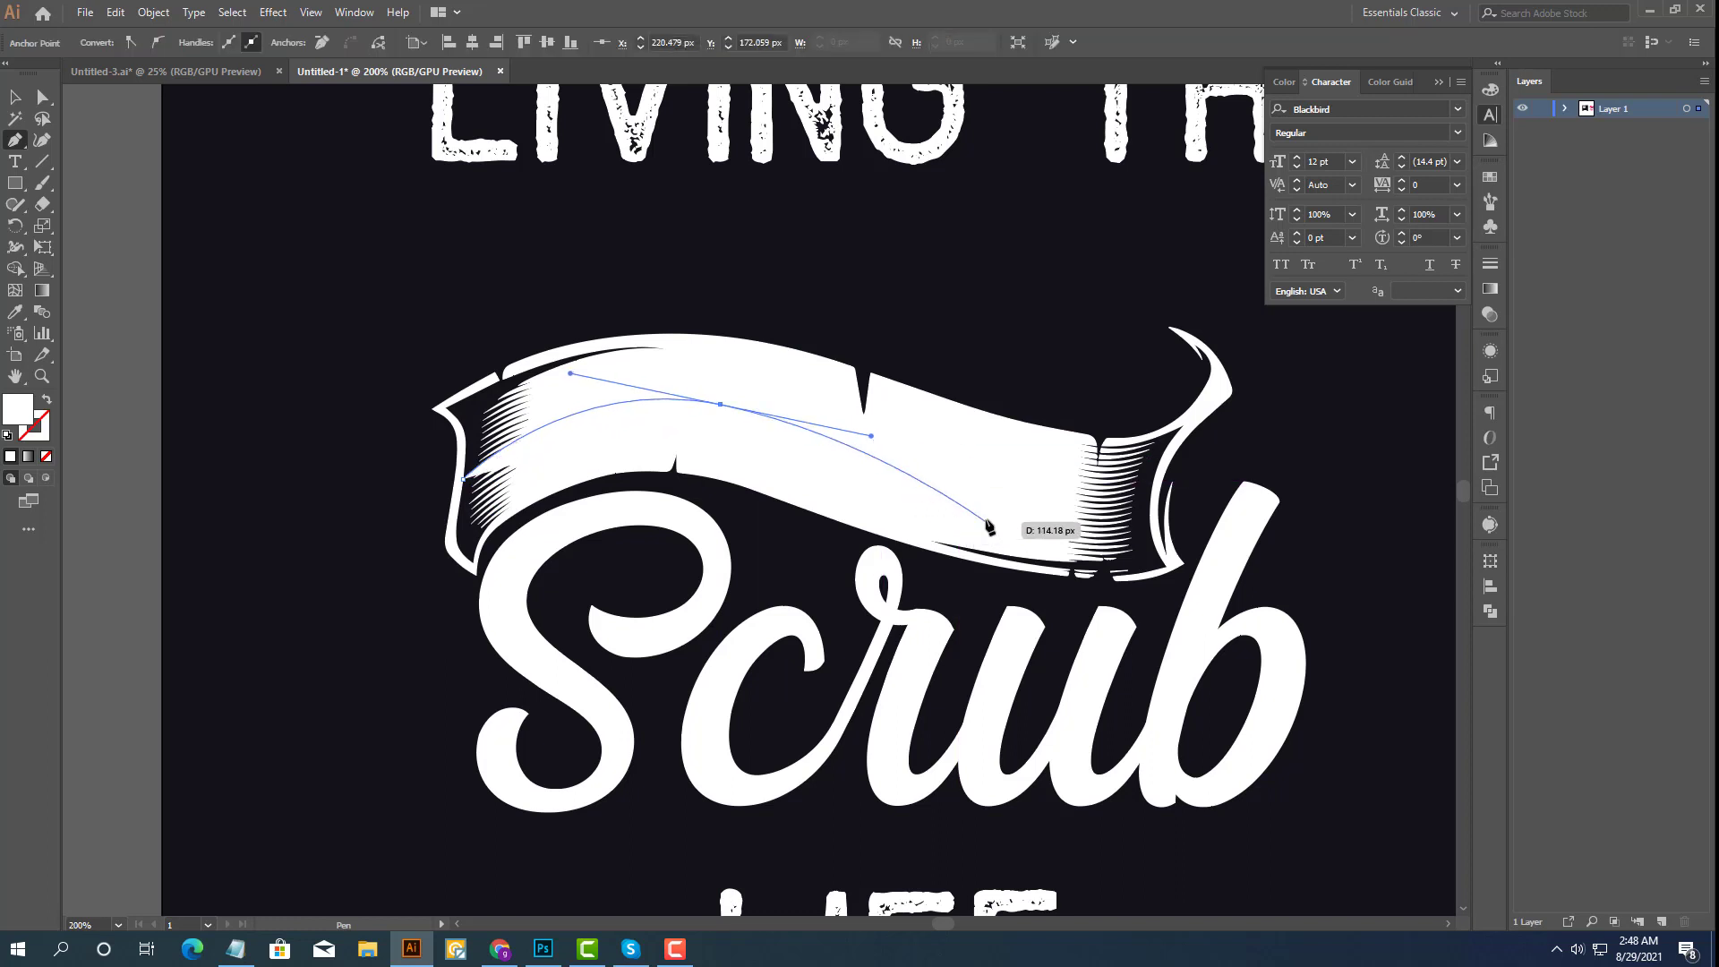
mouse_move(1073, 504)
mouse_down()
mouse_move(1279, 520)
mouse_move(36, 125)
mouse_up()
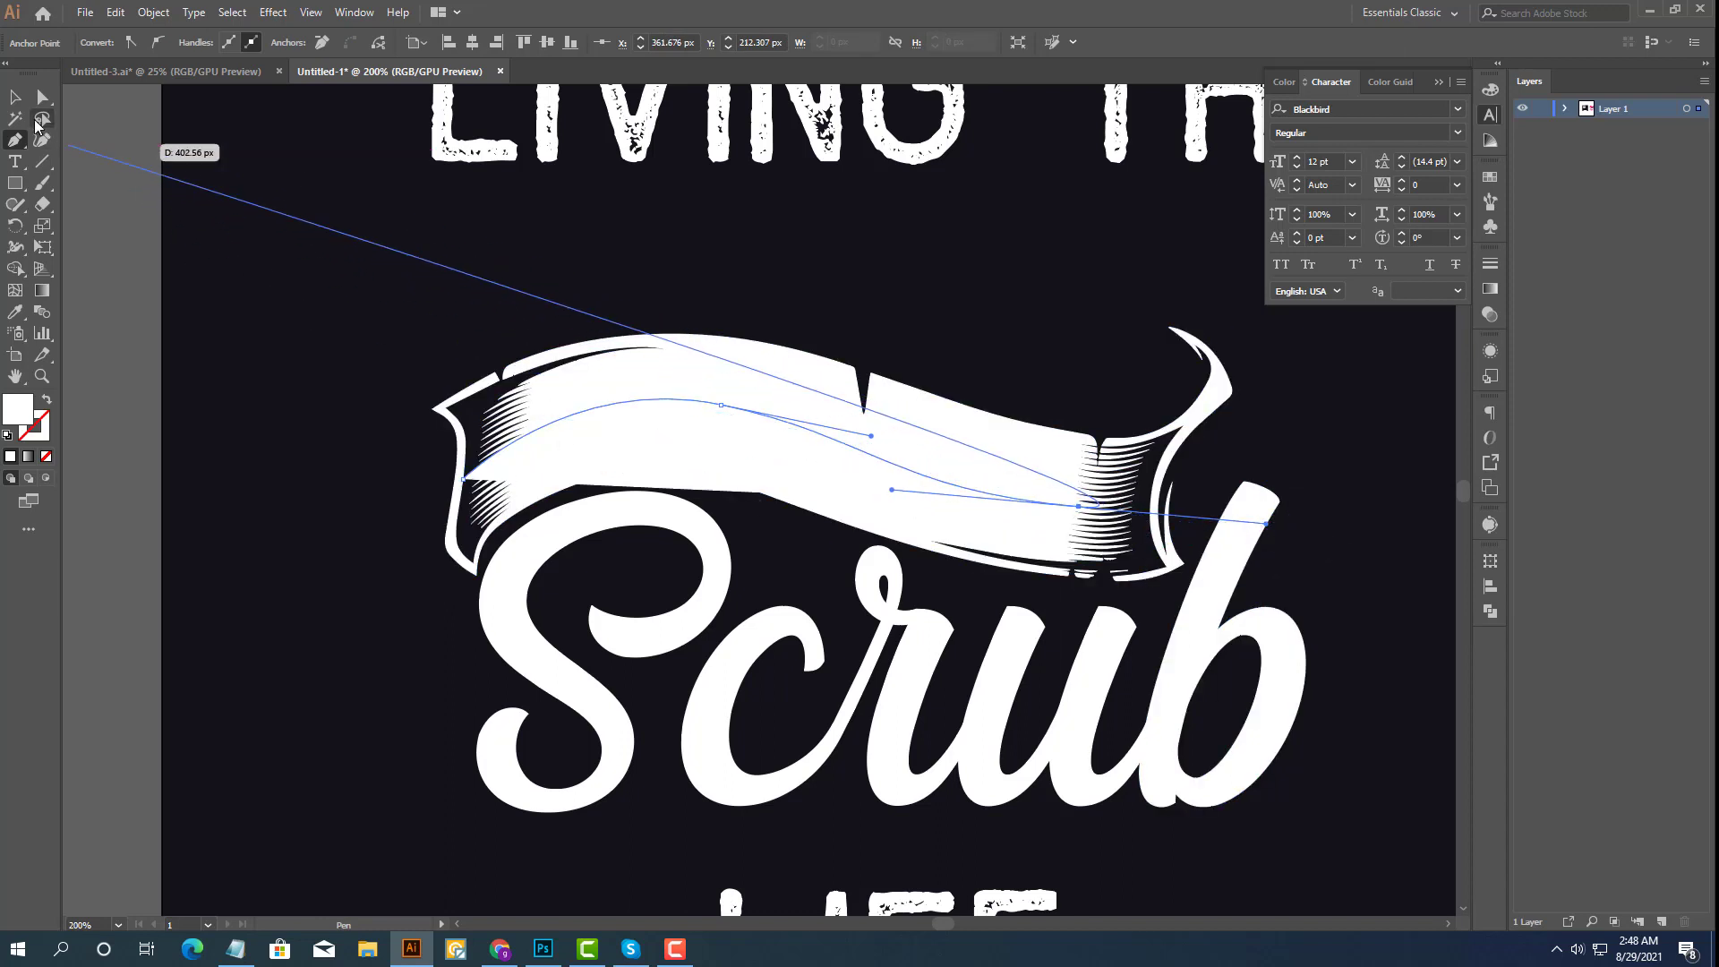
click(16, 97)
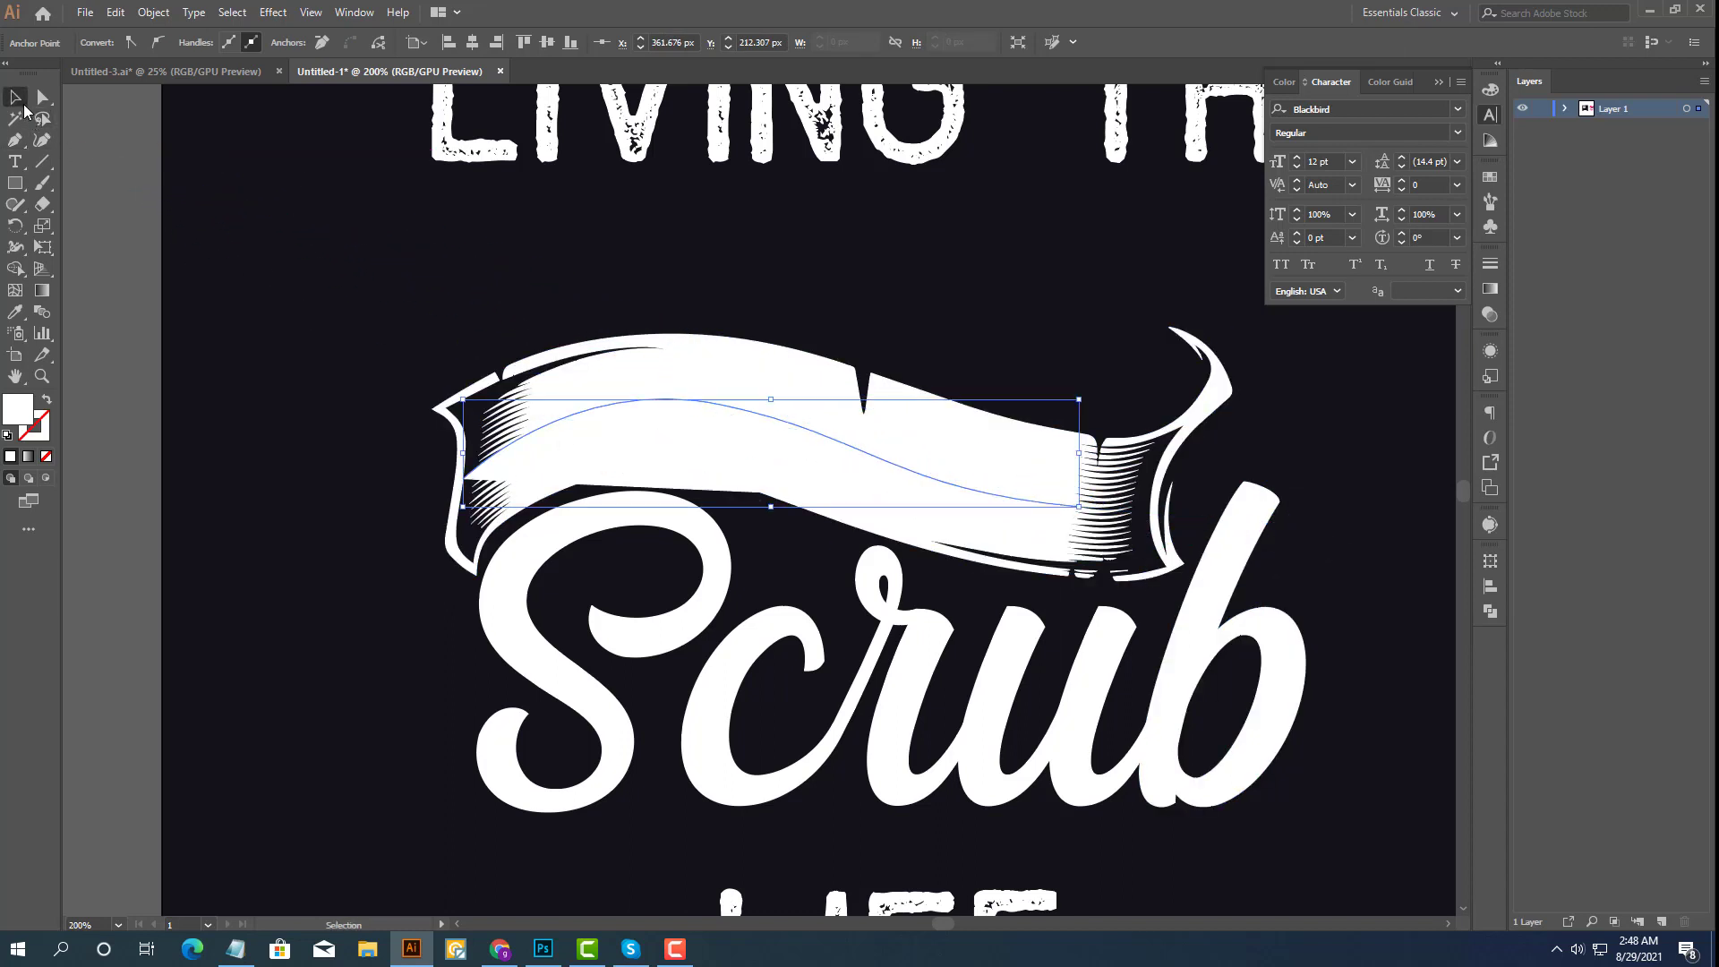
click(46, 402)
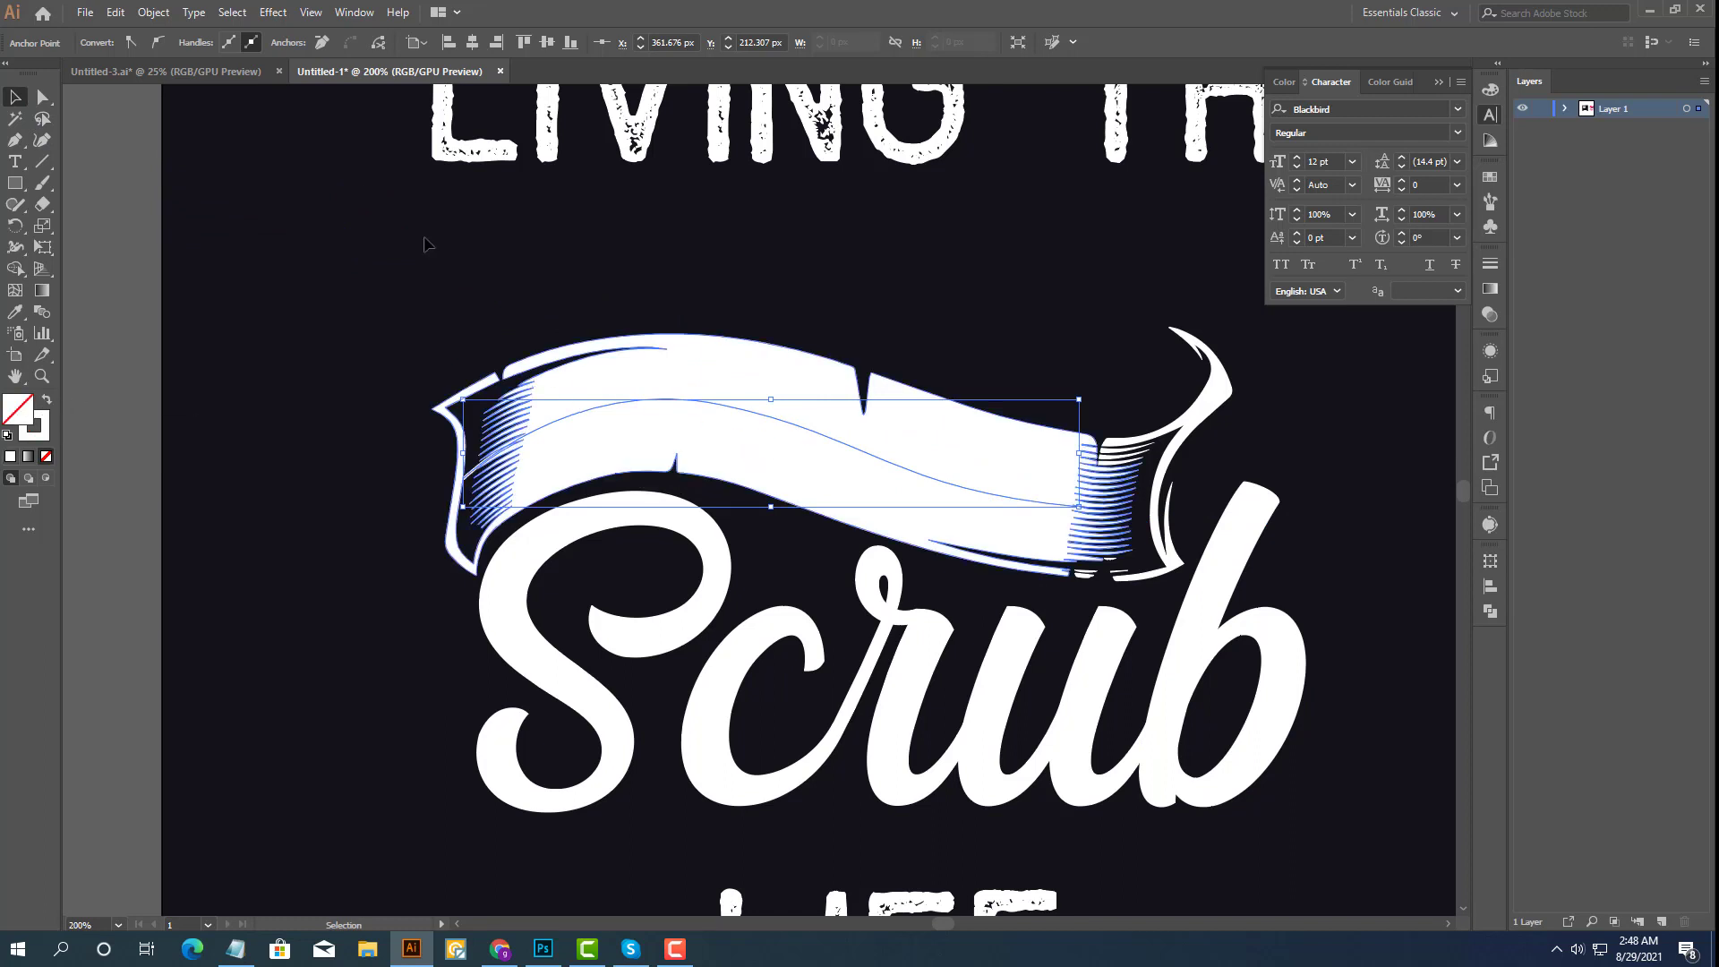
click(264, 262)
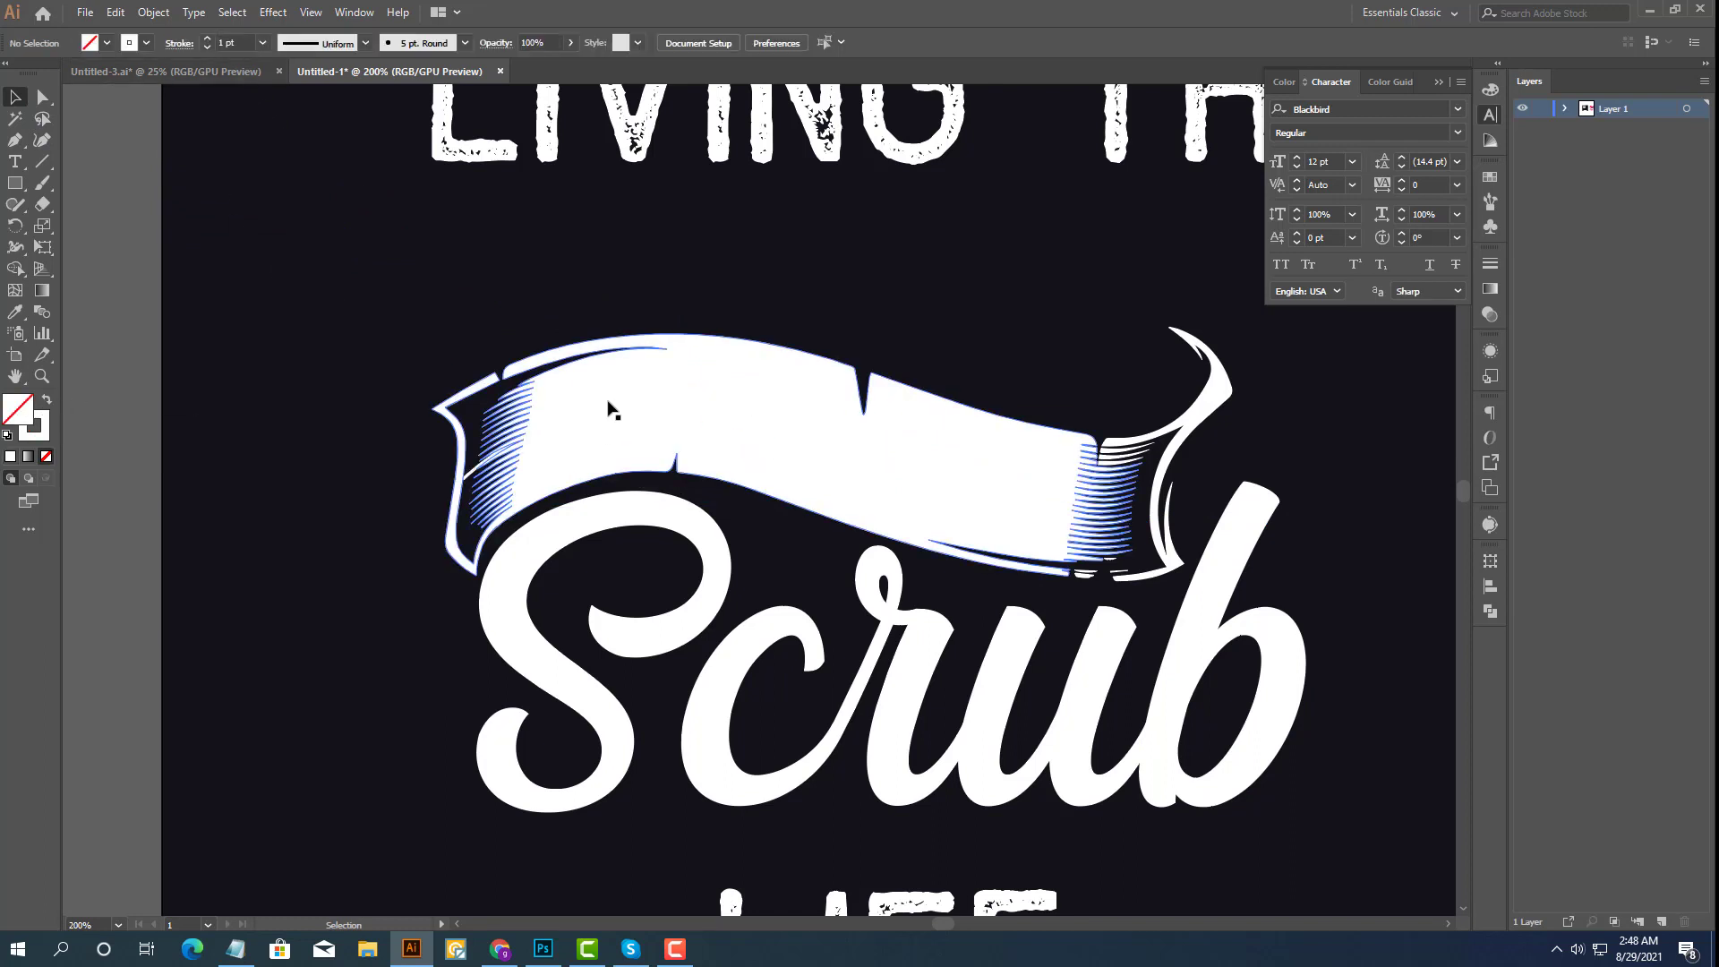
Select the wavy banner path and give it a red stroke.
click(611, 412)
click(624, 400)
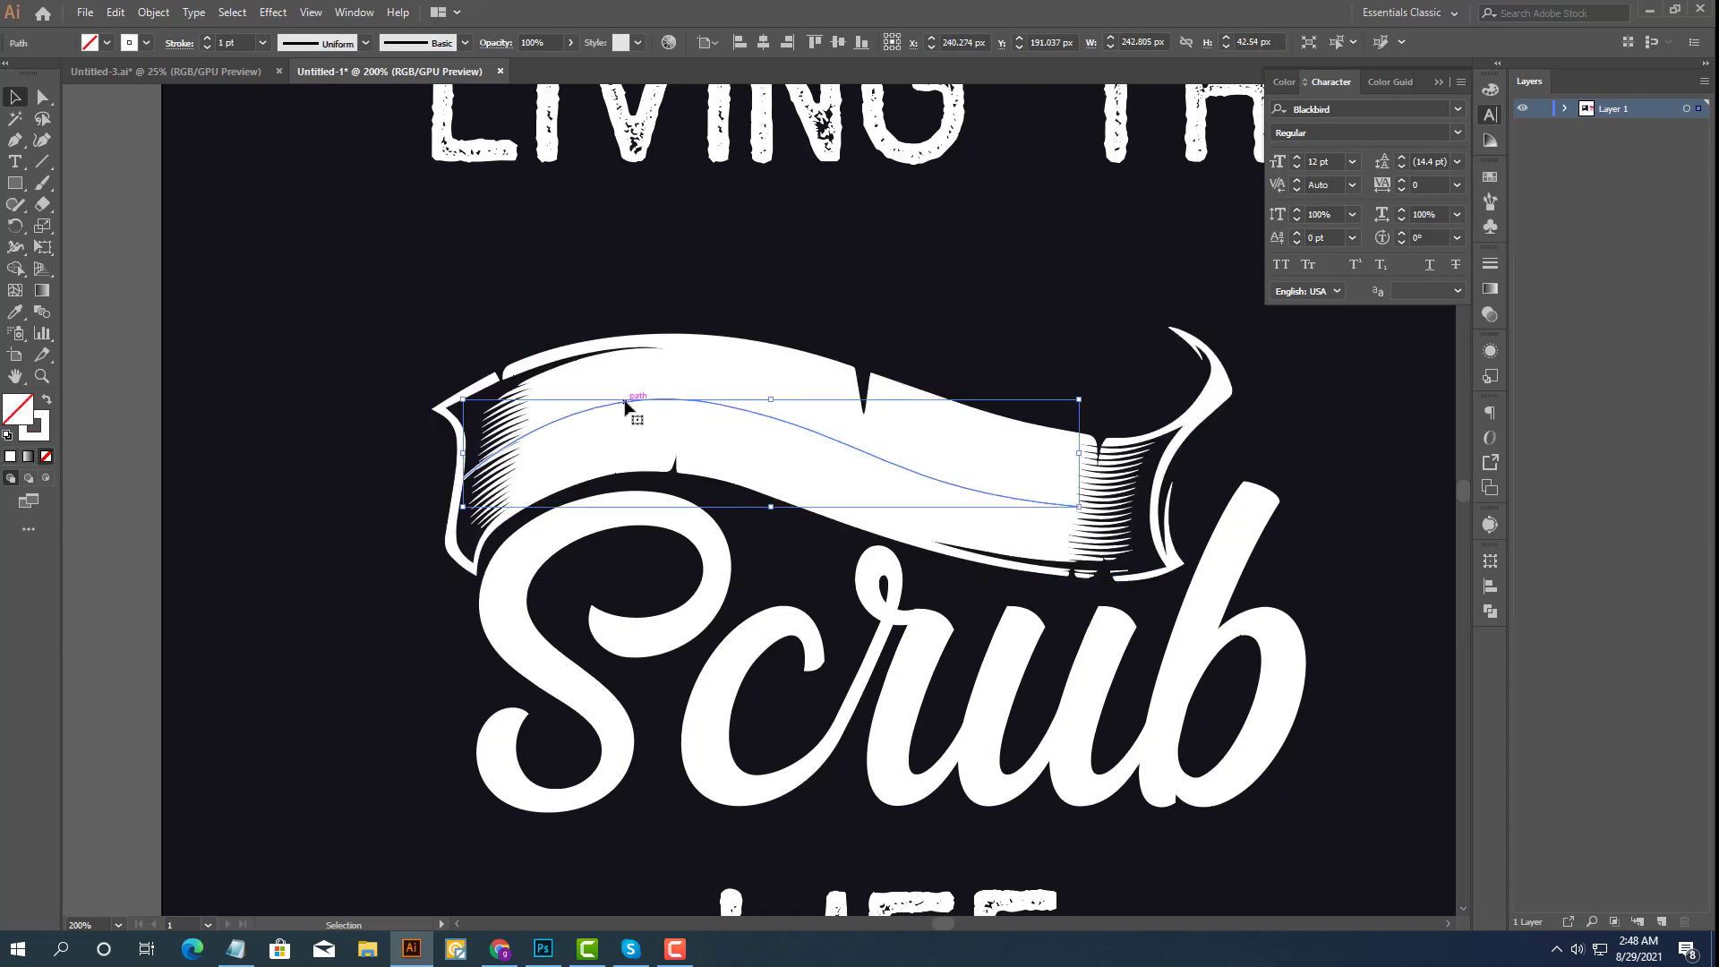
click(148, 44)
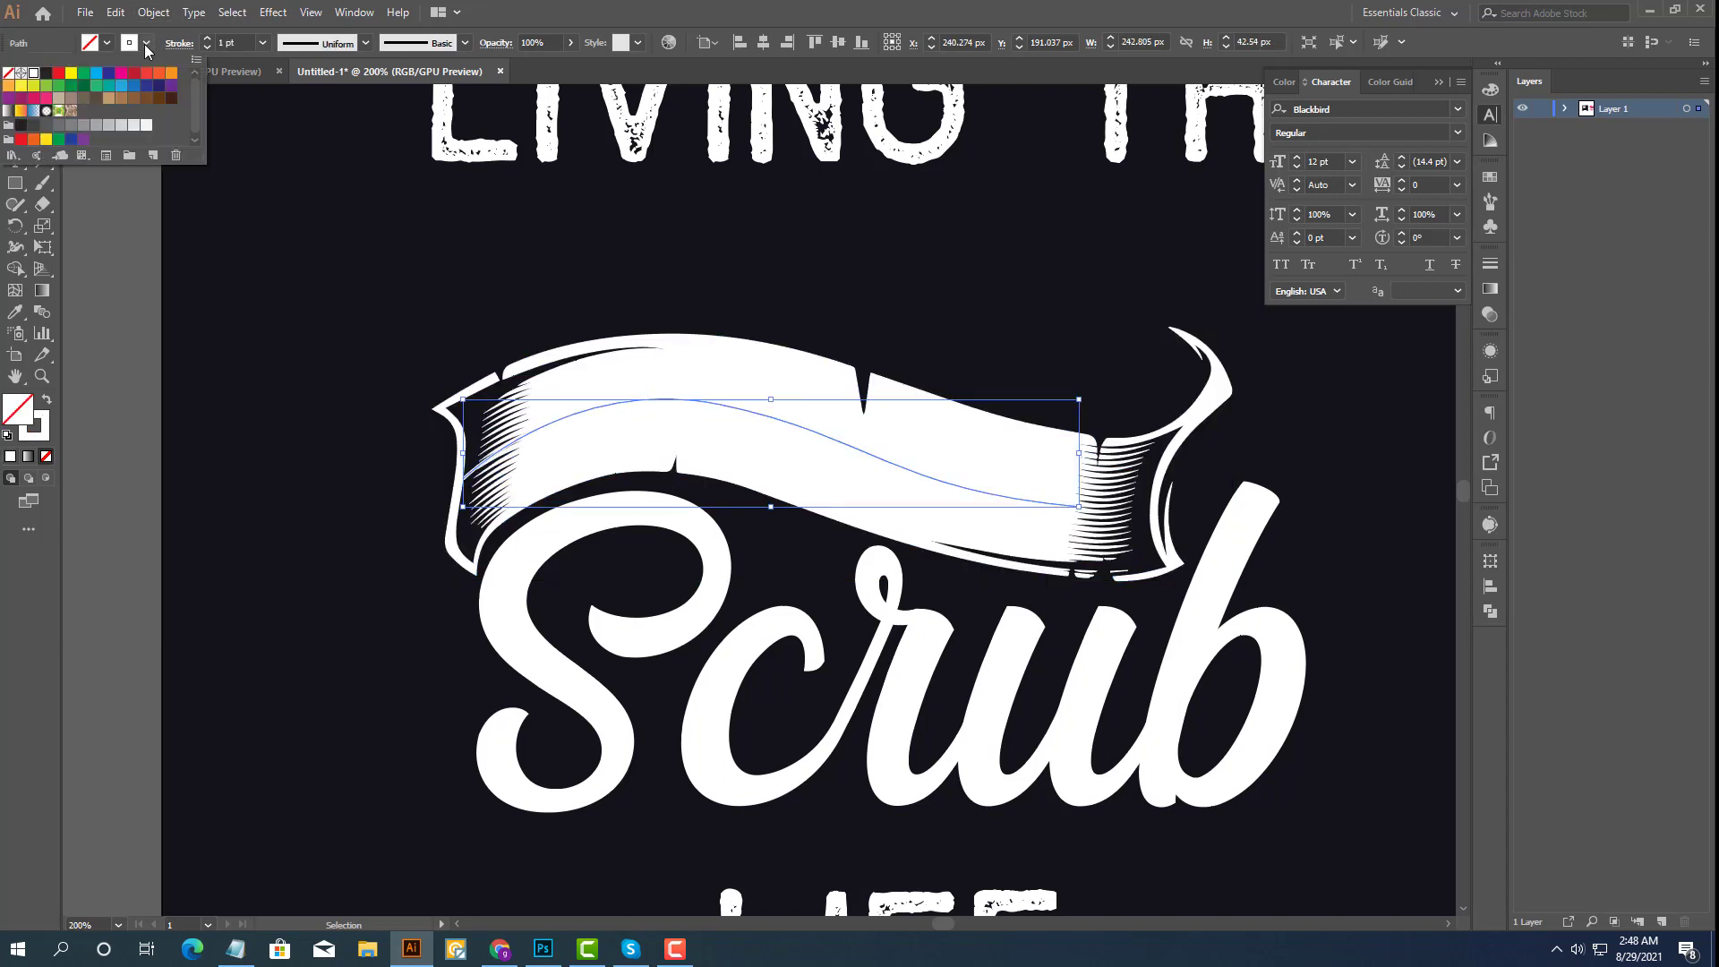
click(46, 75)
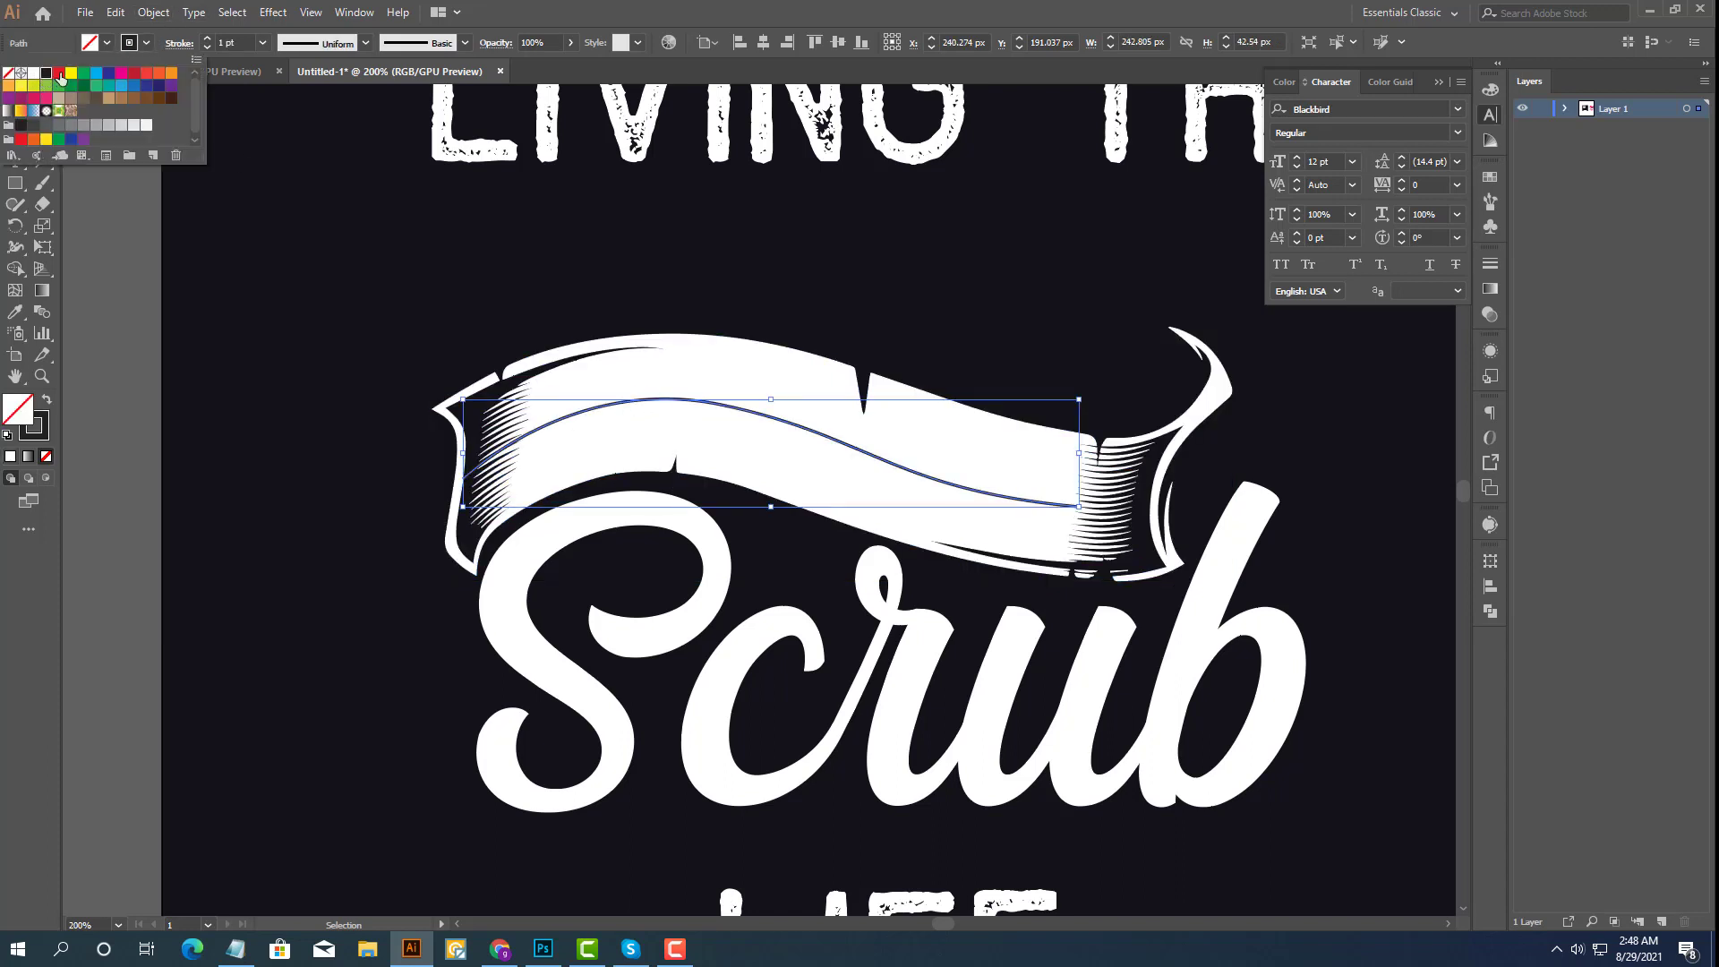
click(60, 75)
click(268, 448)
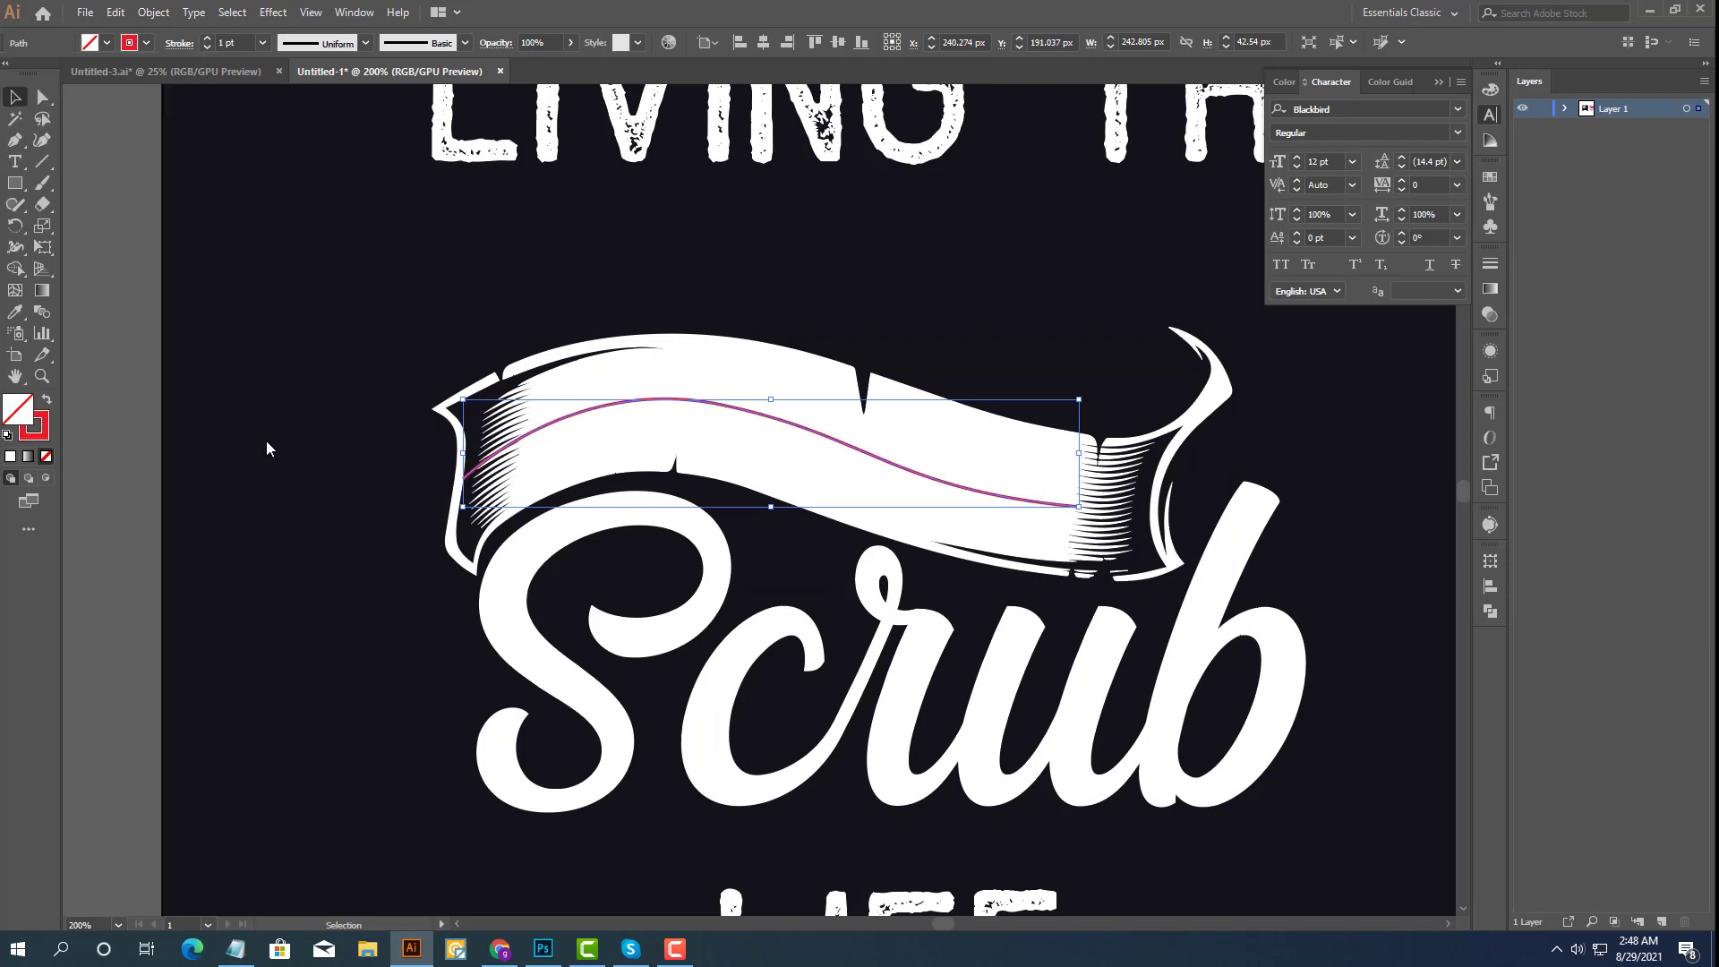
Reshape the red path near its right end with Direct Selection.
click(931, 483)
key(a)
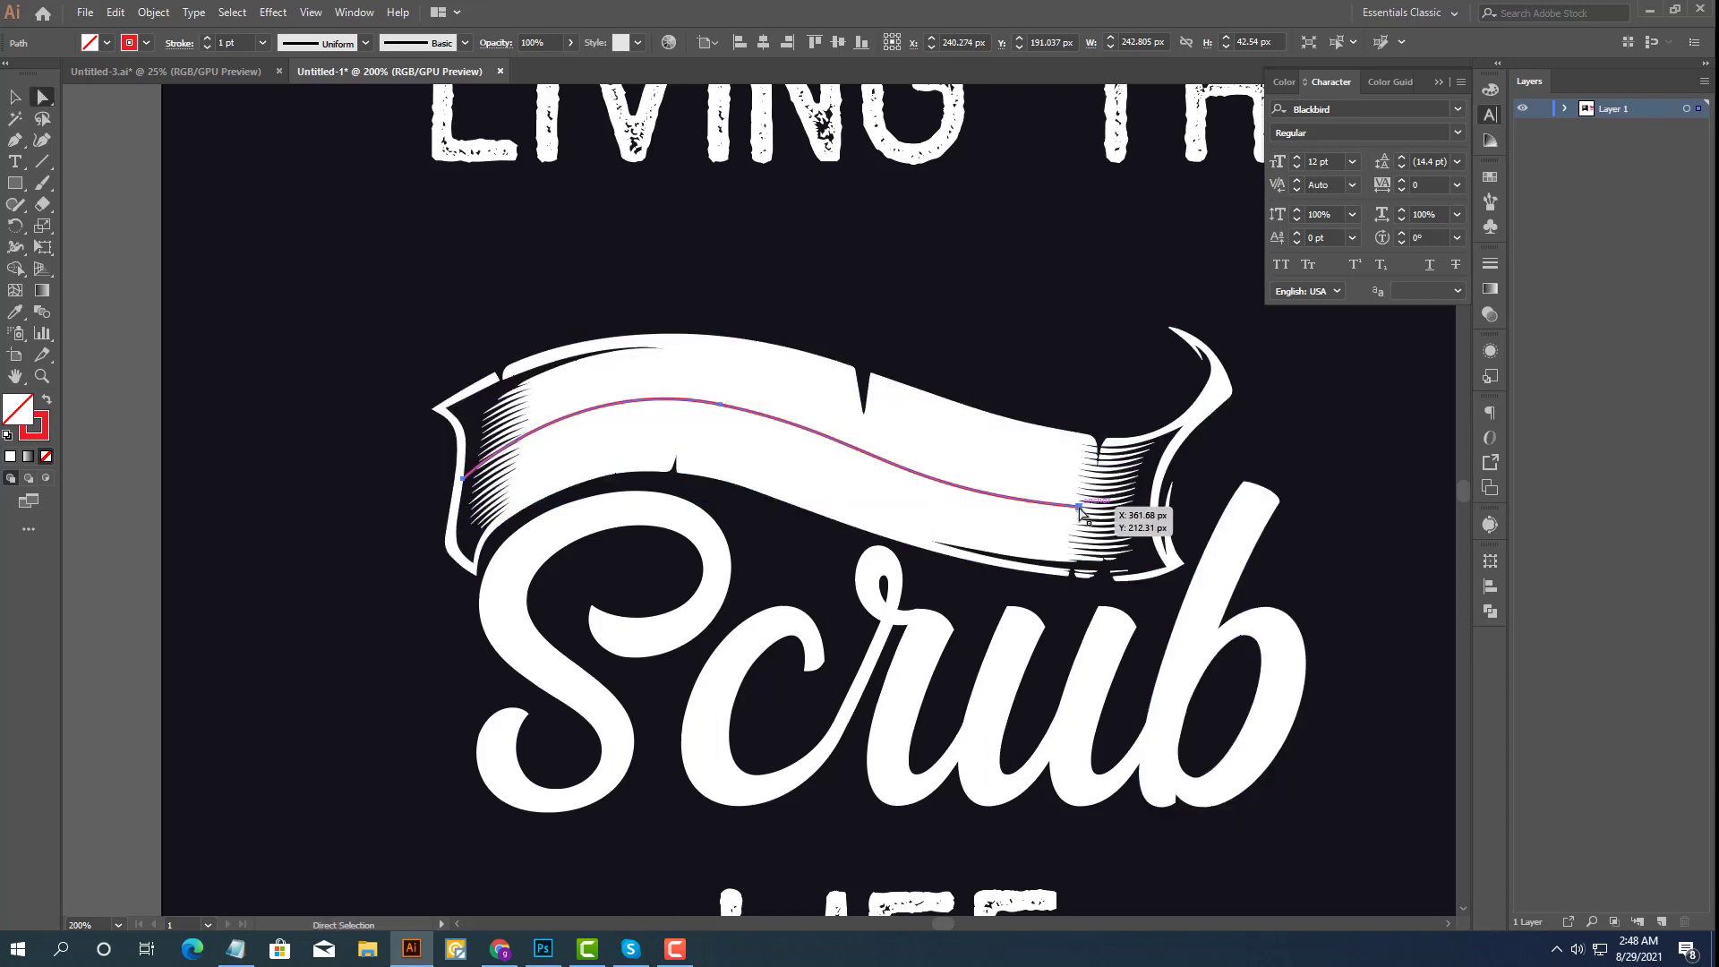
click(1080, 508)
drag(719, 407, 717, 409)
click(825, 448)
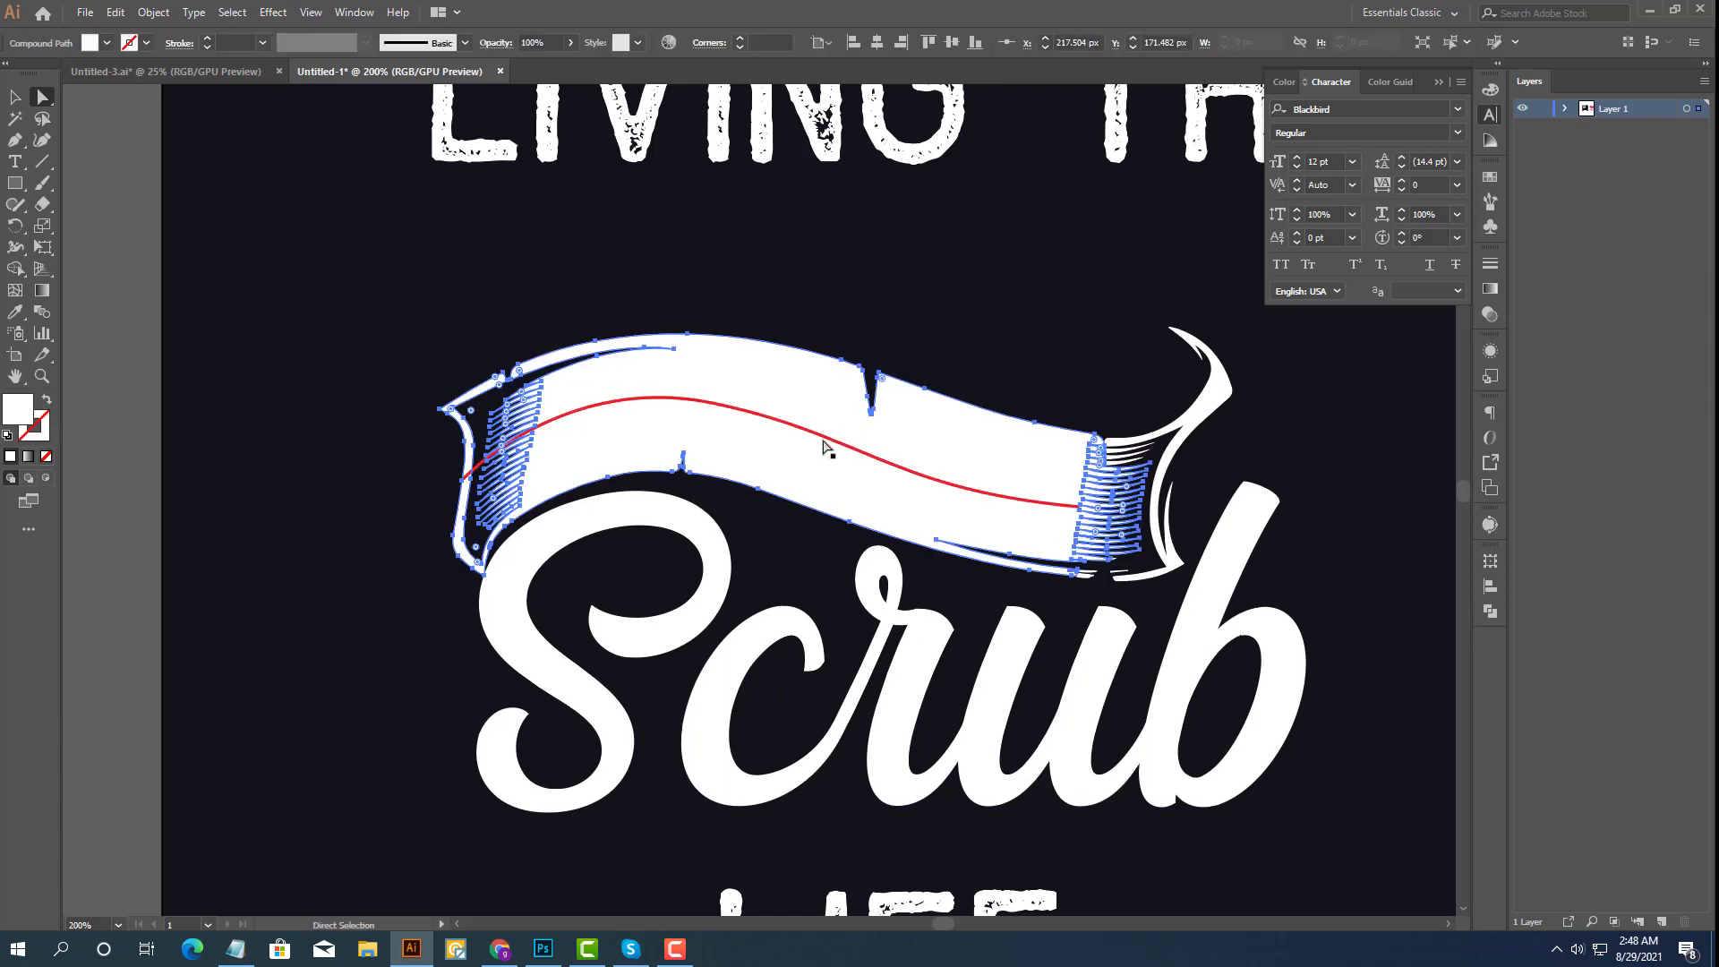
click(729, 422)
click(719, 403)
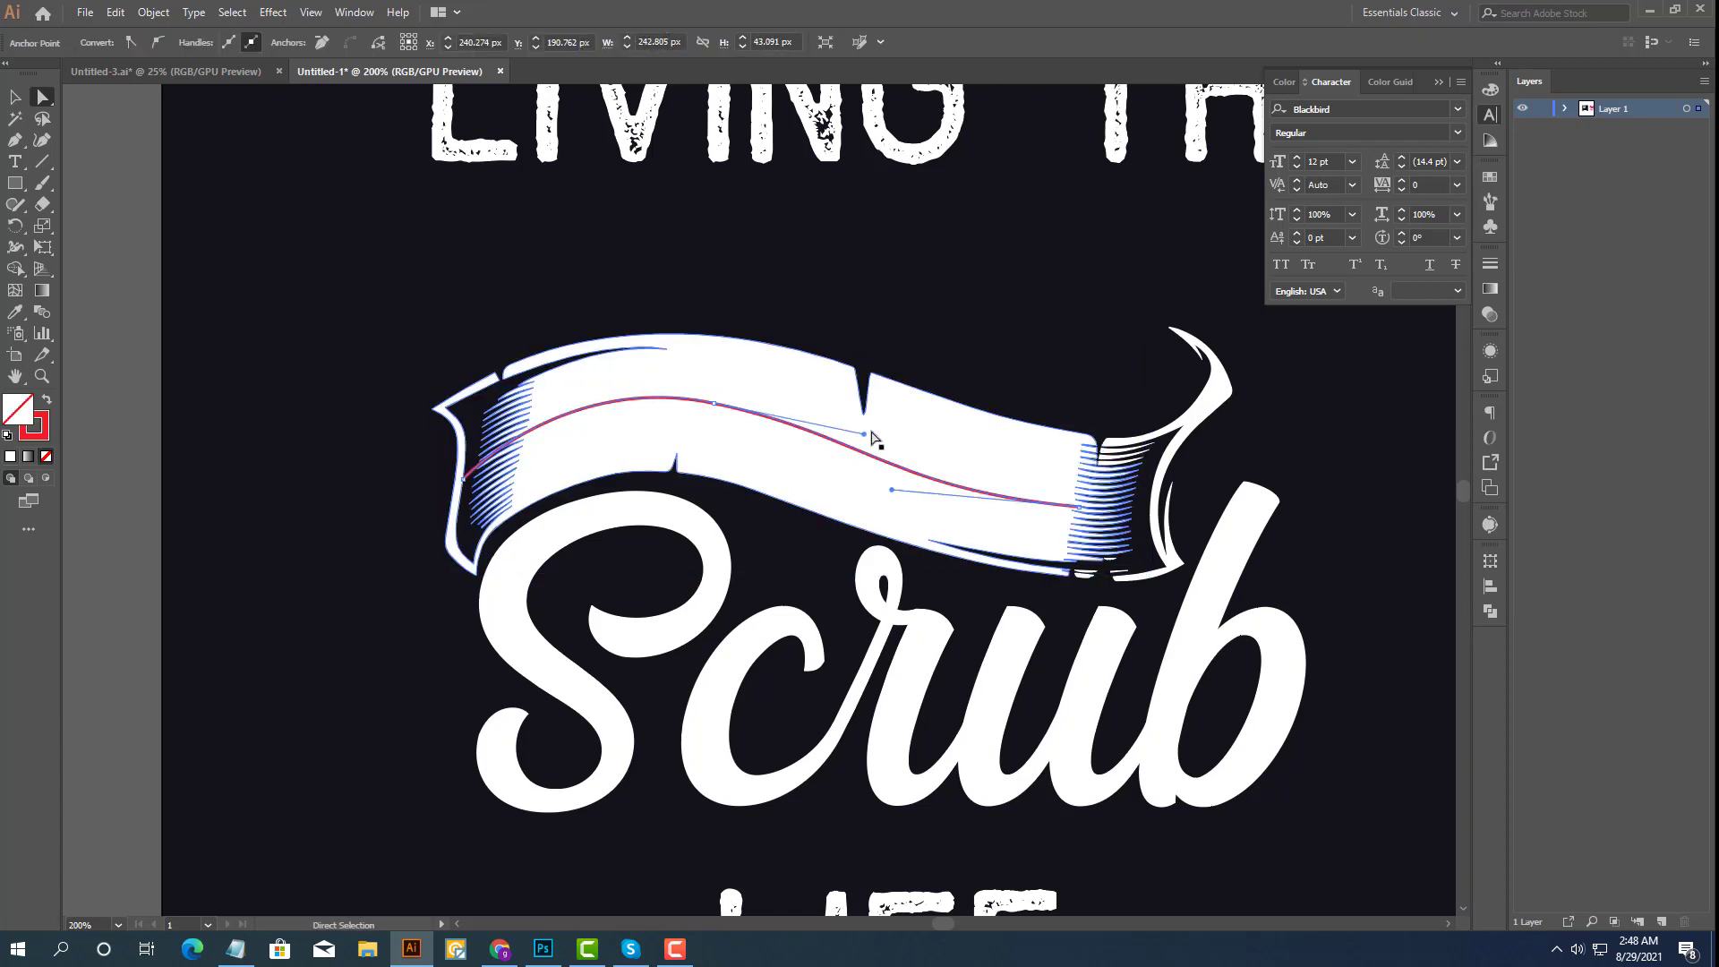
Adjust the curve handles and lower the middle anchor to smooth the curve.
drag(865, 435, 869, 433)
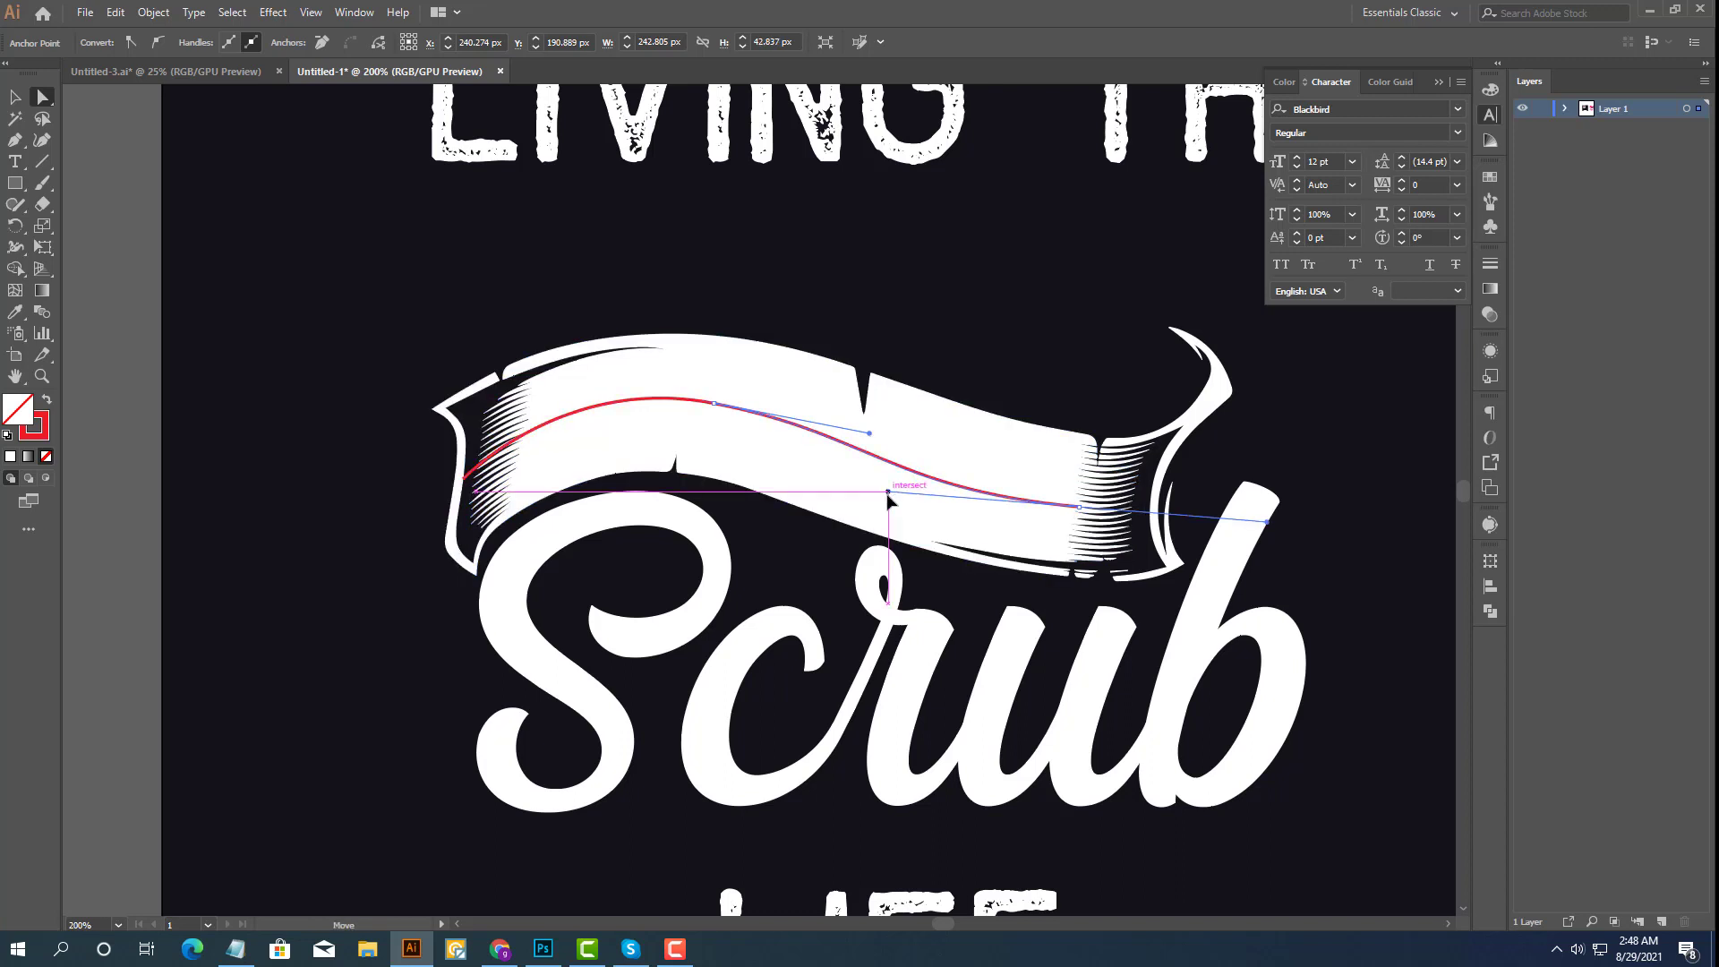
drag(892, 493, 879, 487)
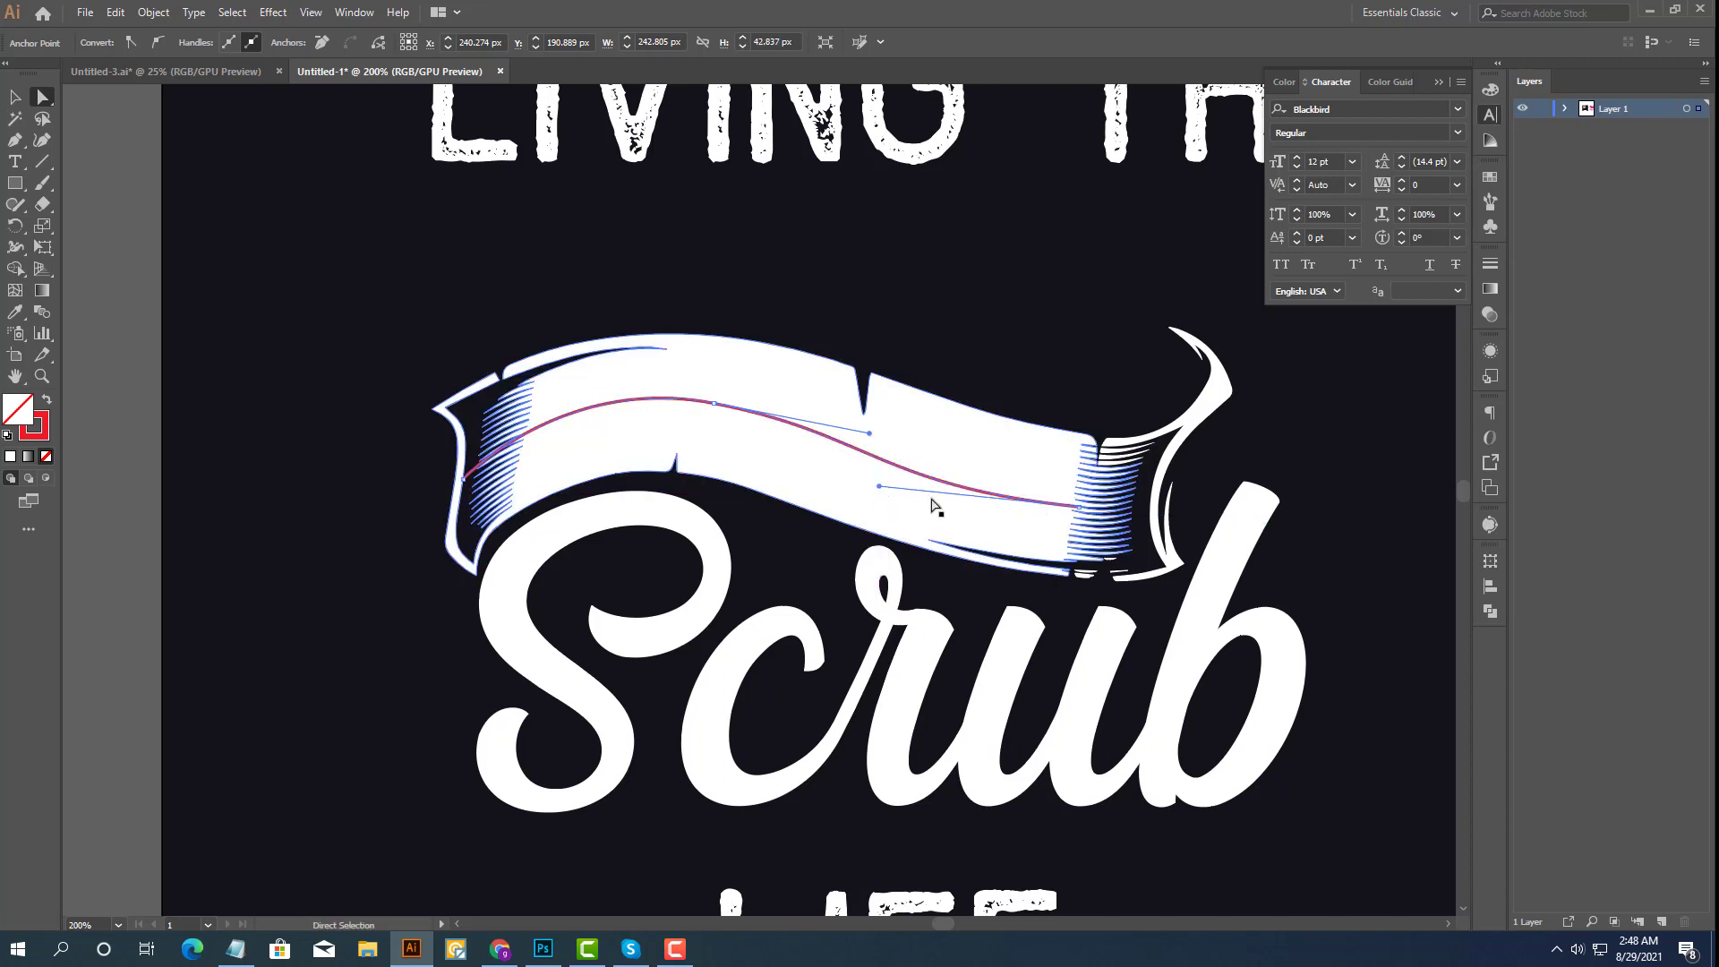
click(713, 403)
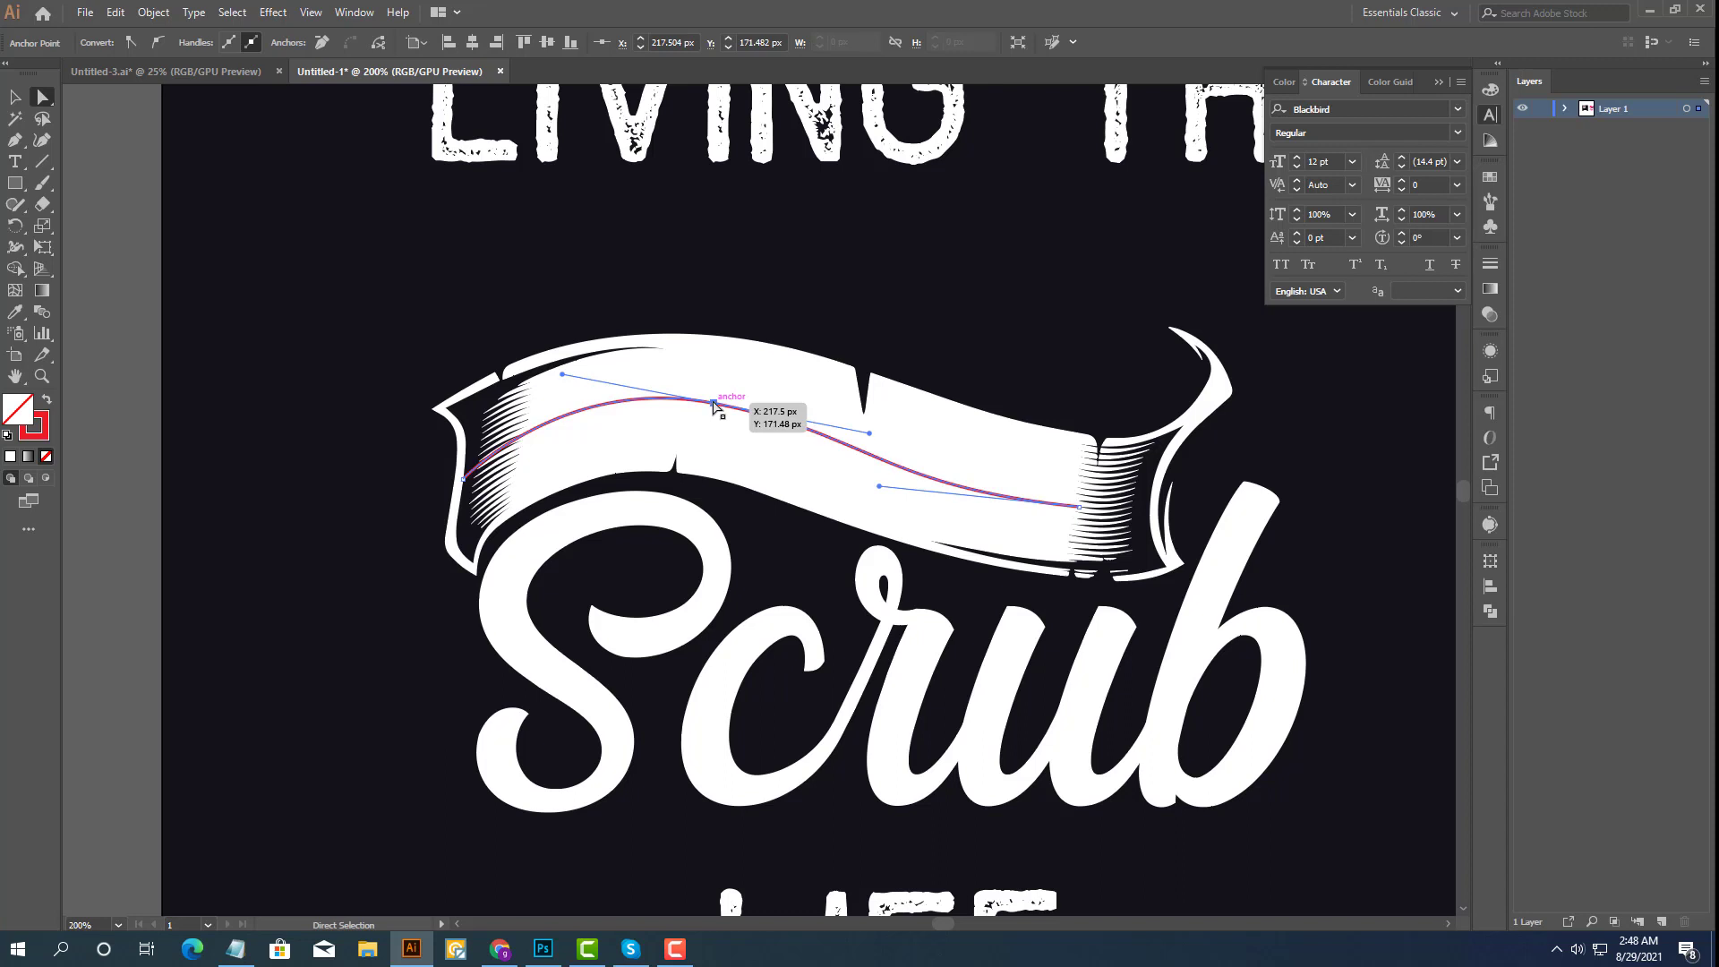
drag(714, 404, 714, 409)
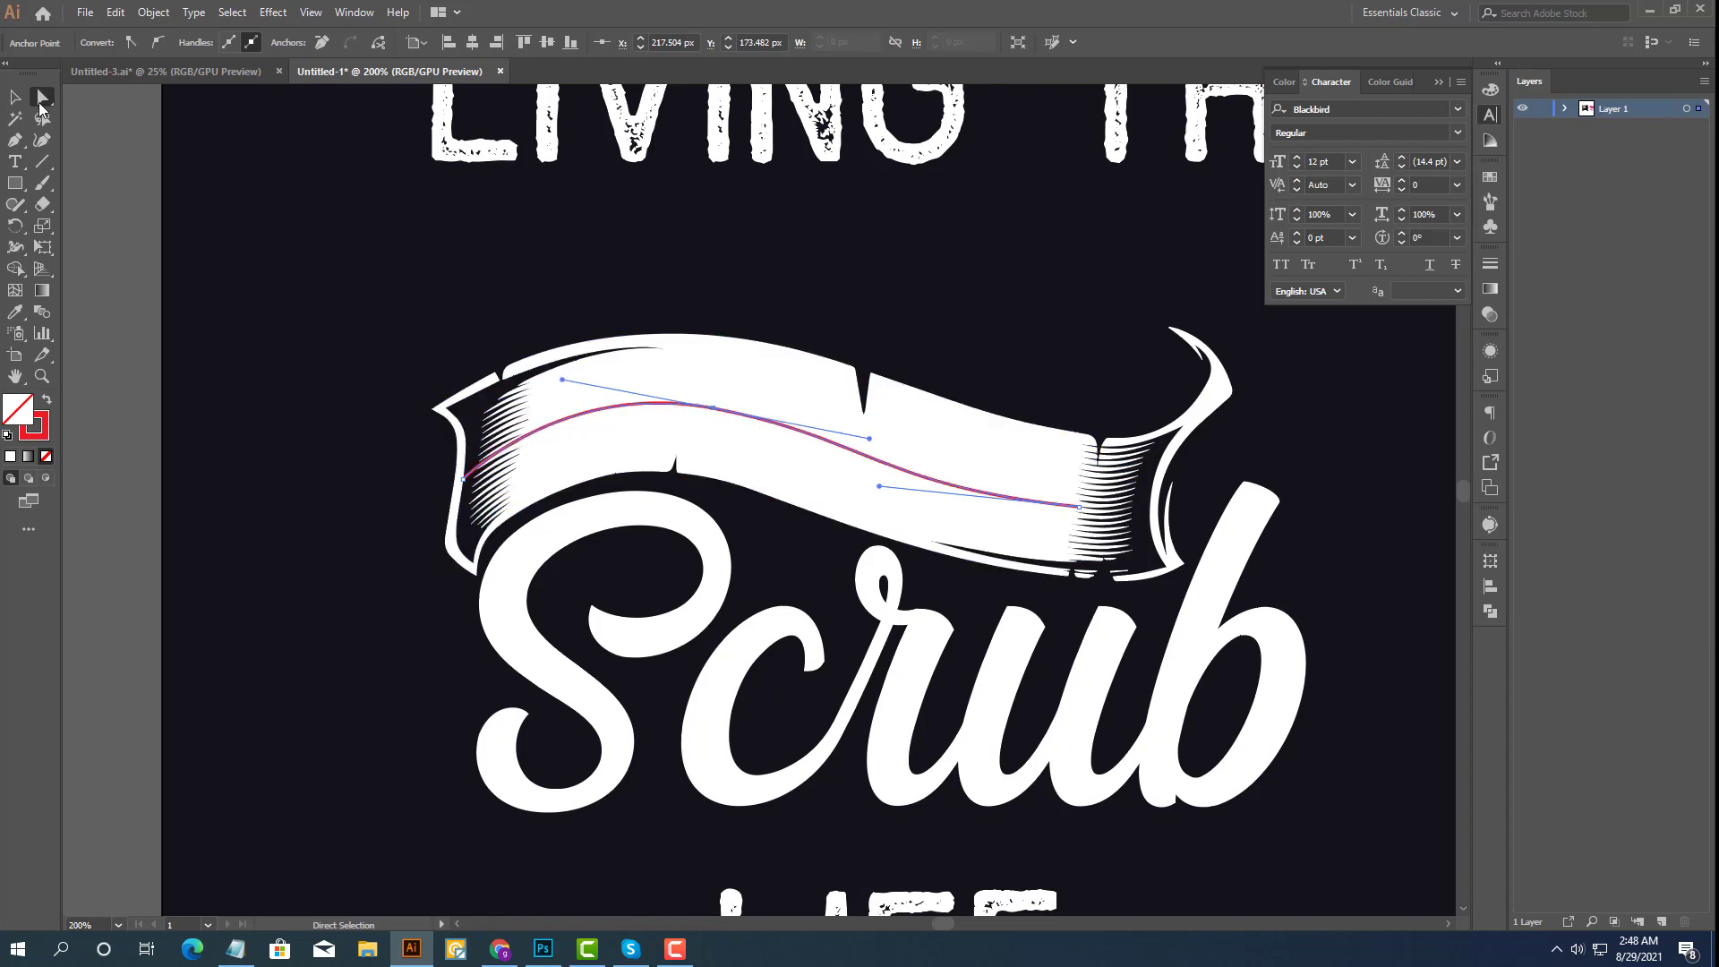
key(v)
scroll(352, 359, down, 1)
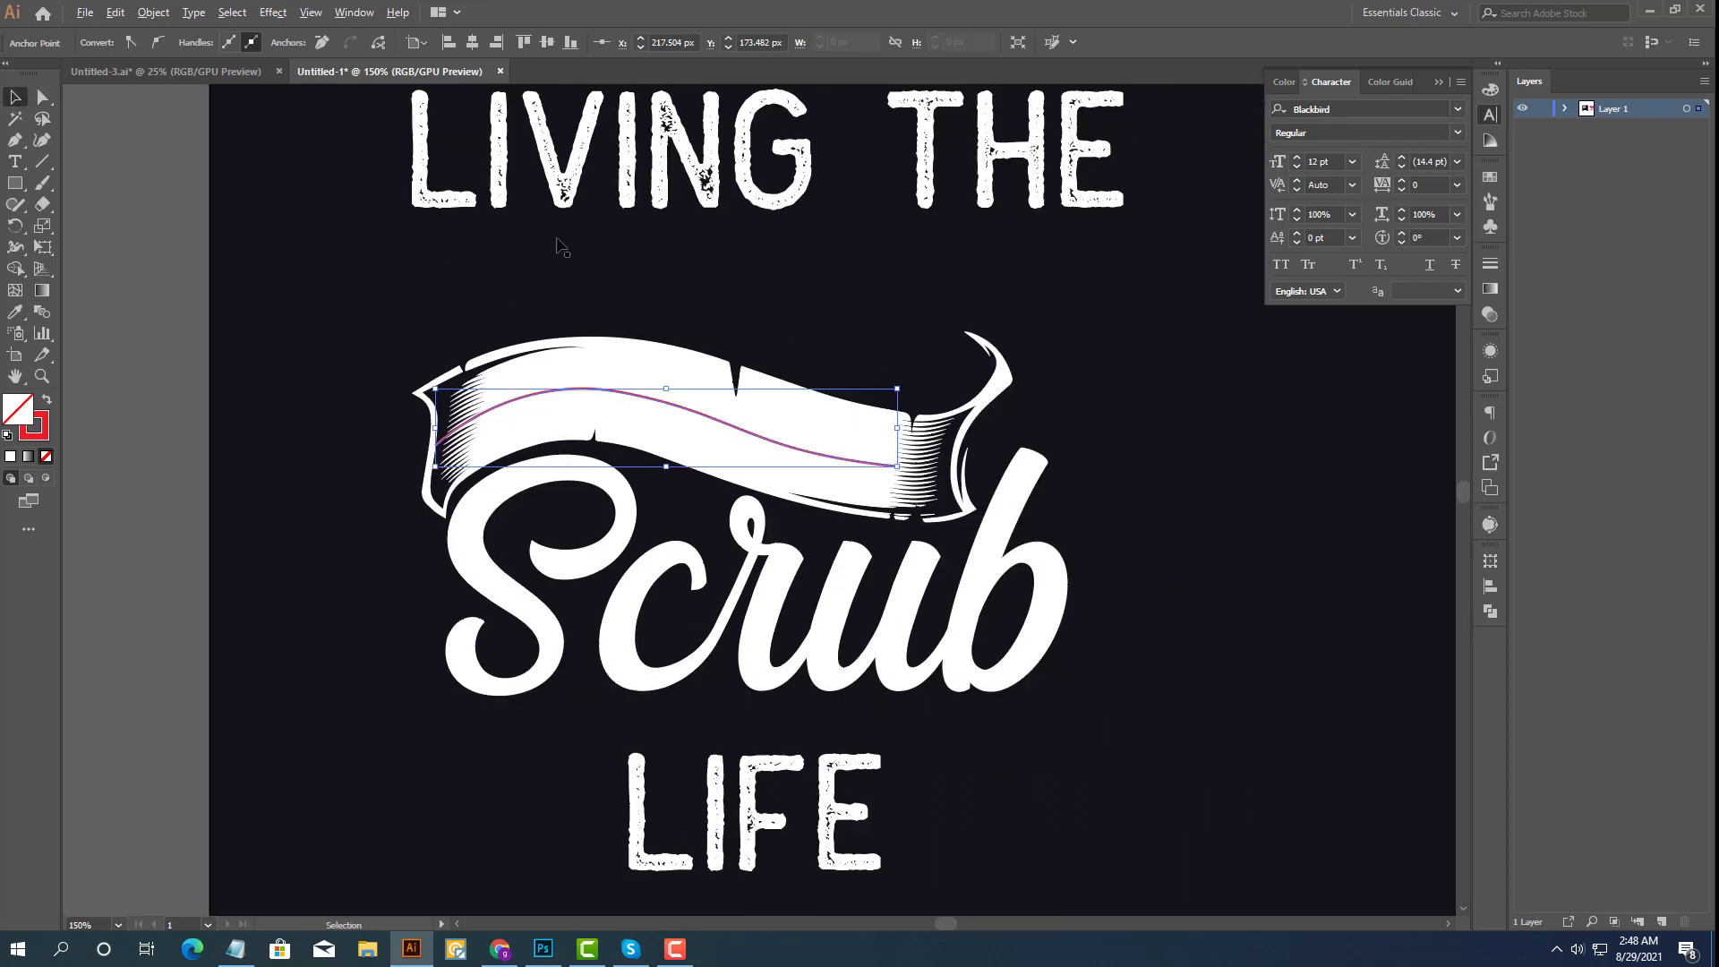
Scale down the LIVING THE text and select its contents.
click(672, 199)
drag(1140, 251, 989, 215)
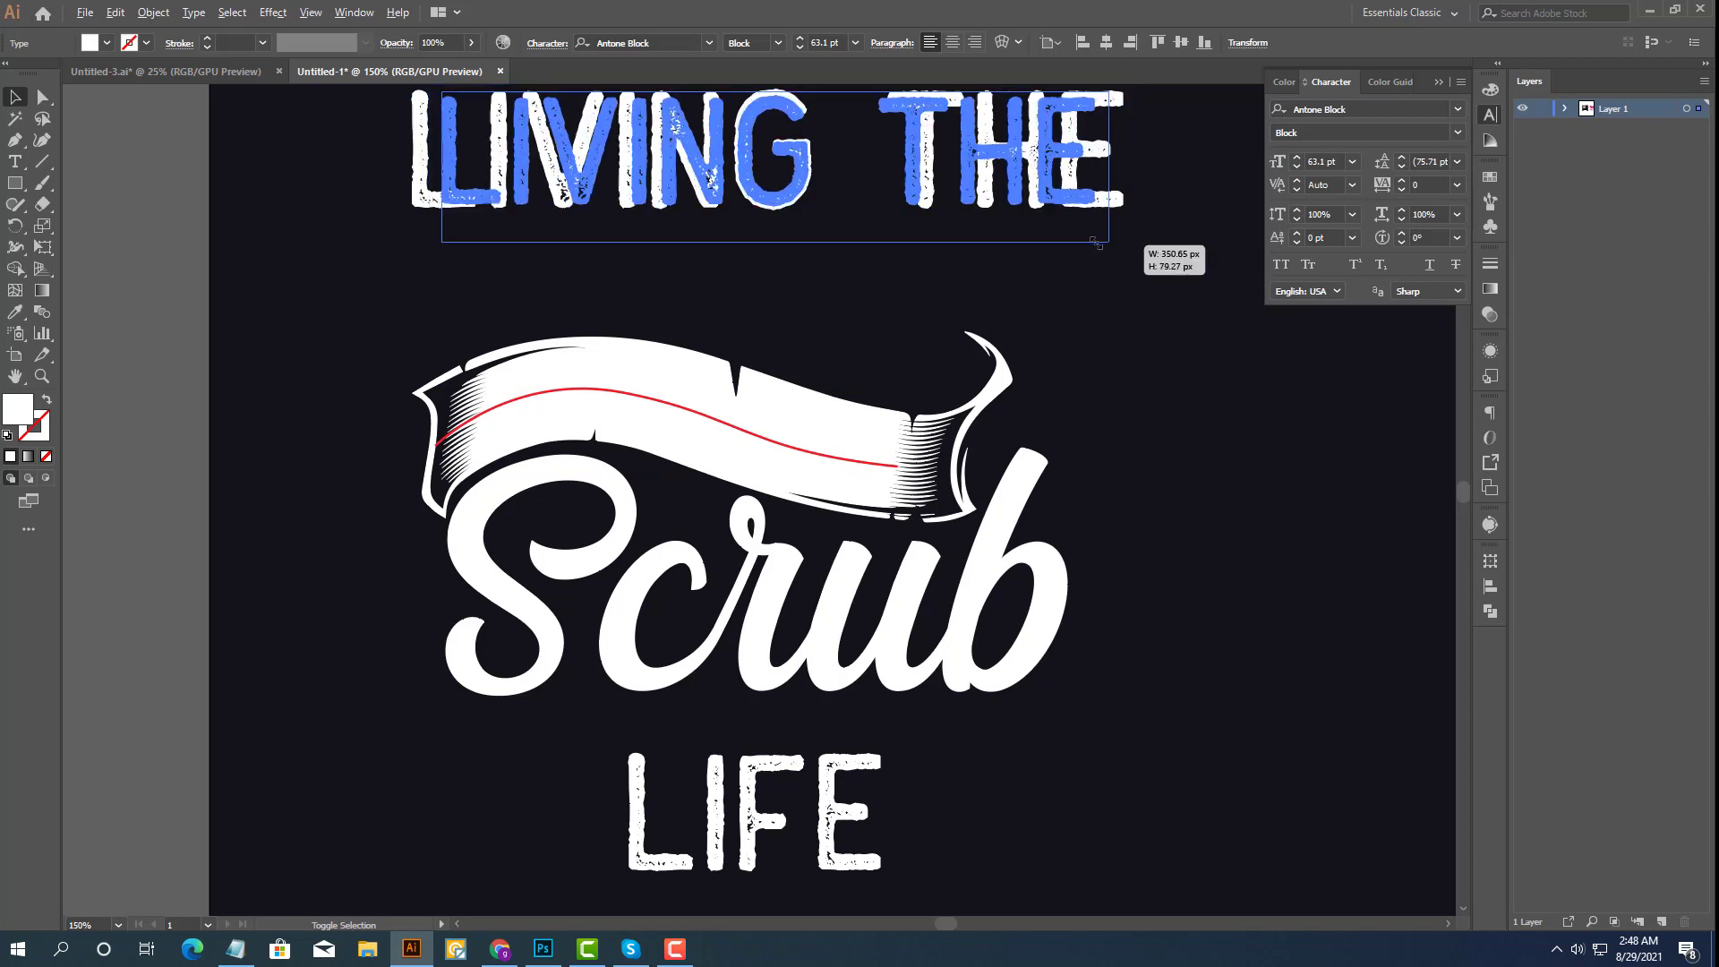
double_click(923, 165)
key(ctrl+a)
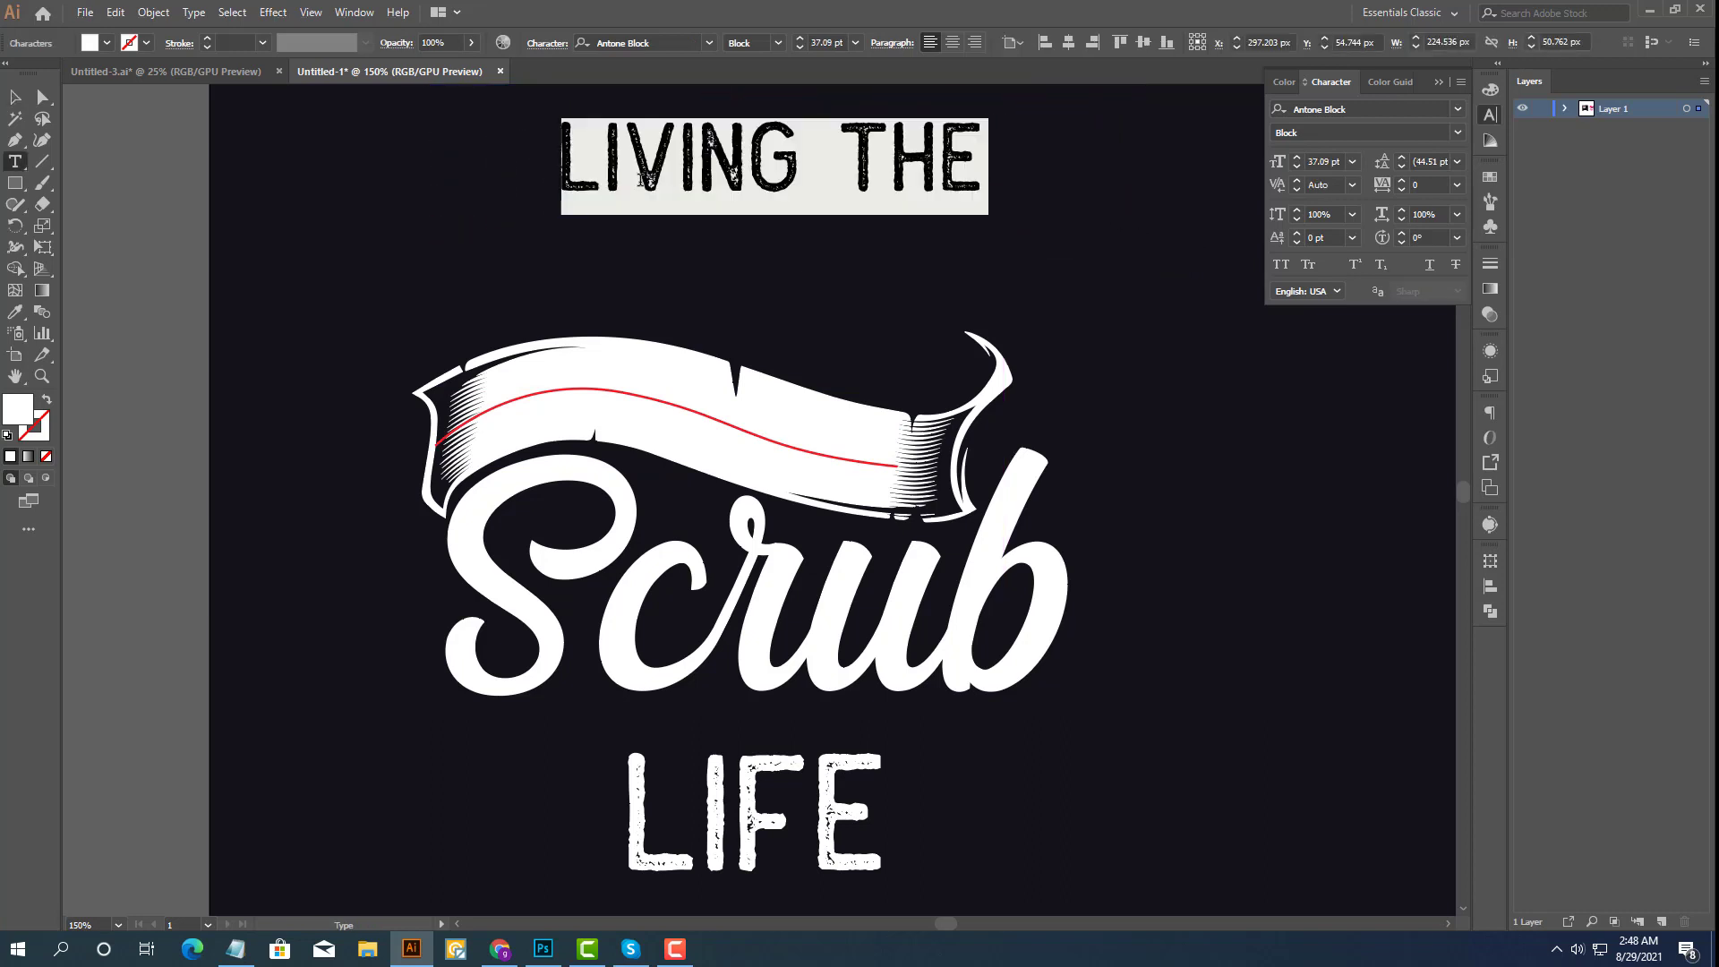
right_click(662, 169)
key(Escape)
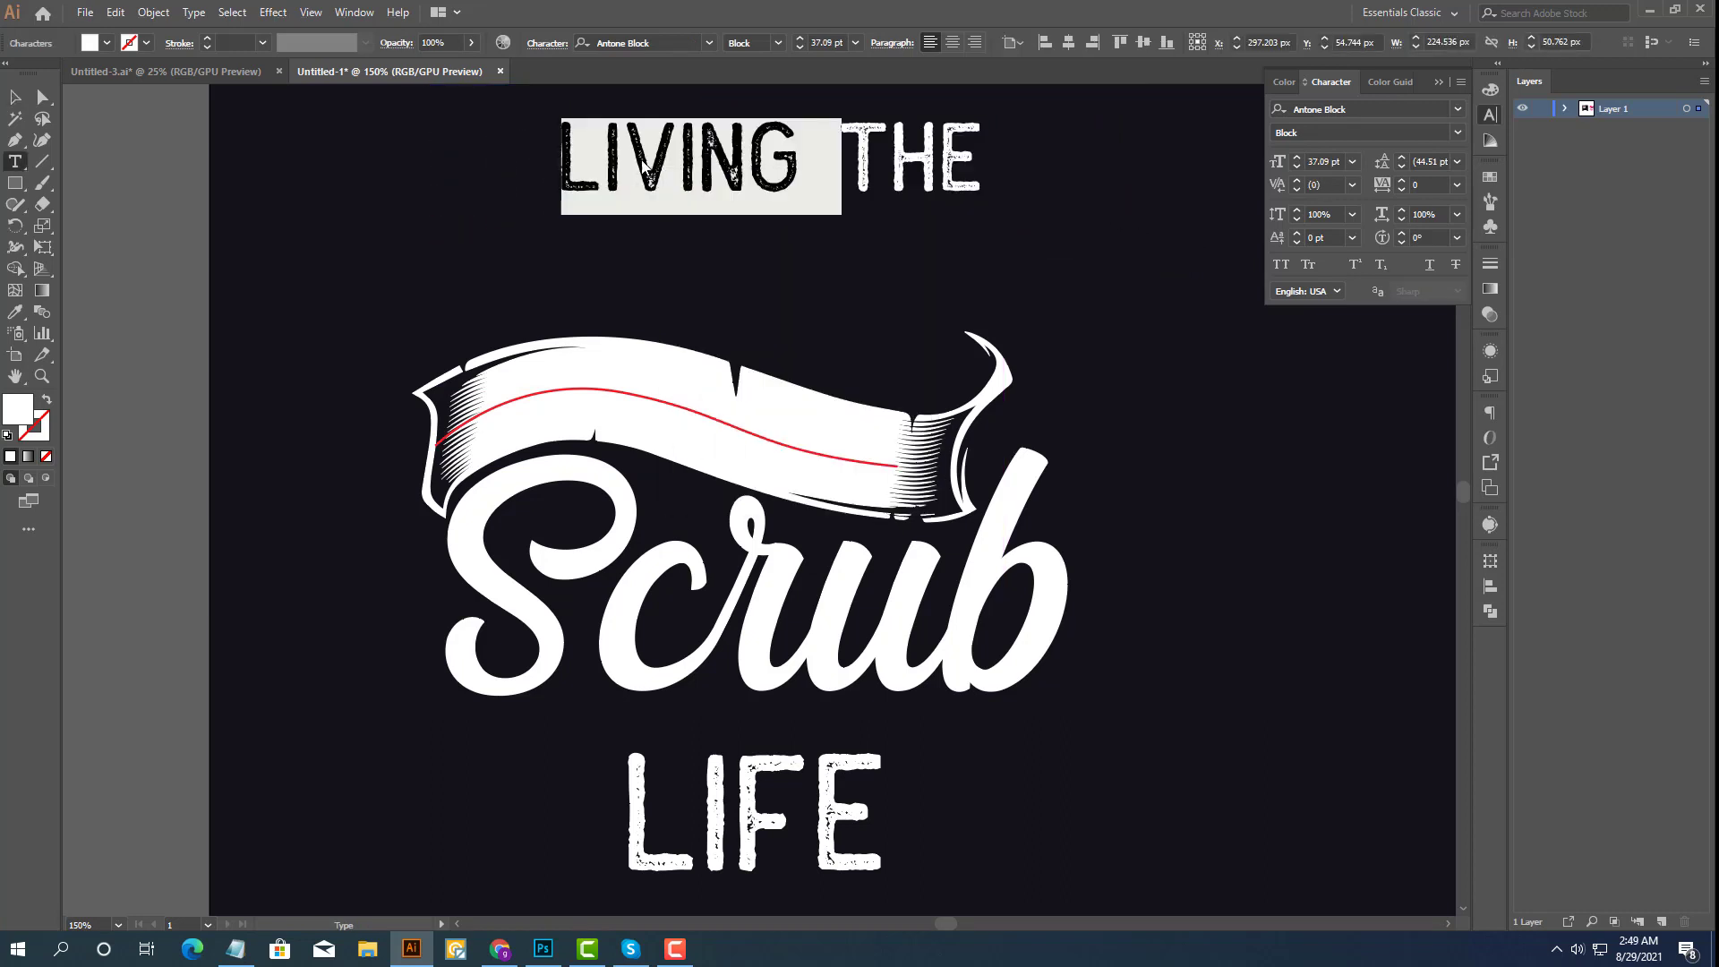
key(Escape)
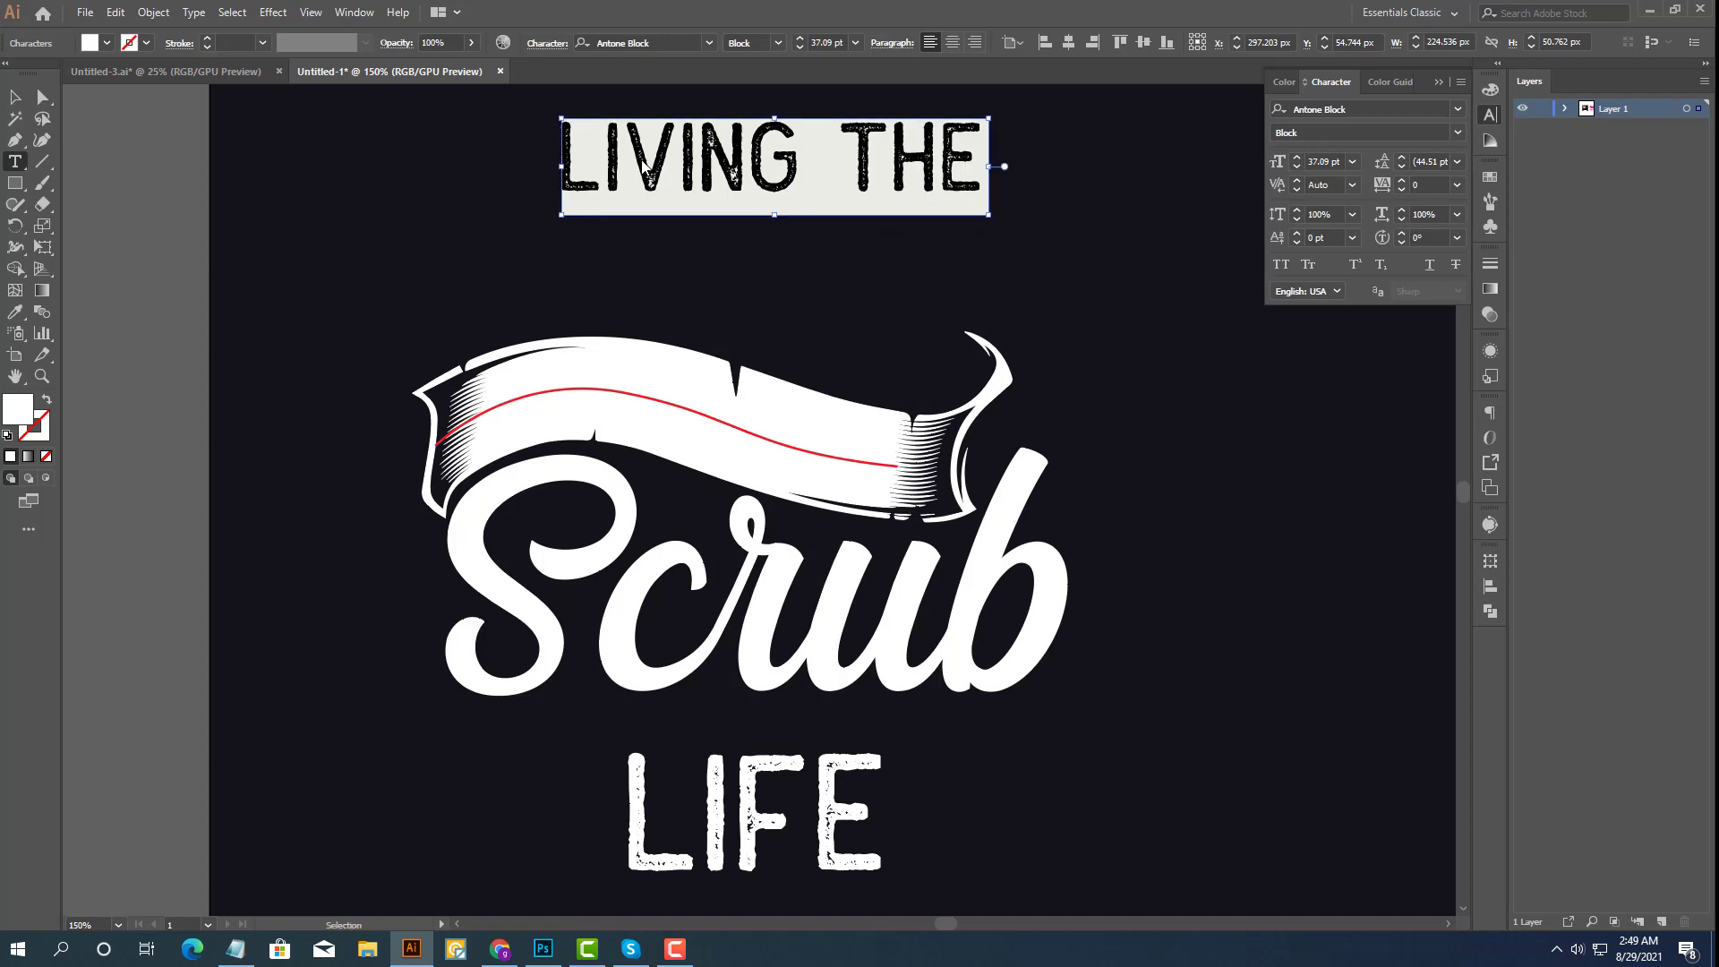
key(ctrl+shift+a)
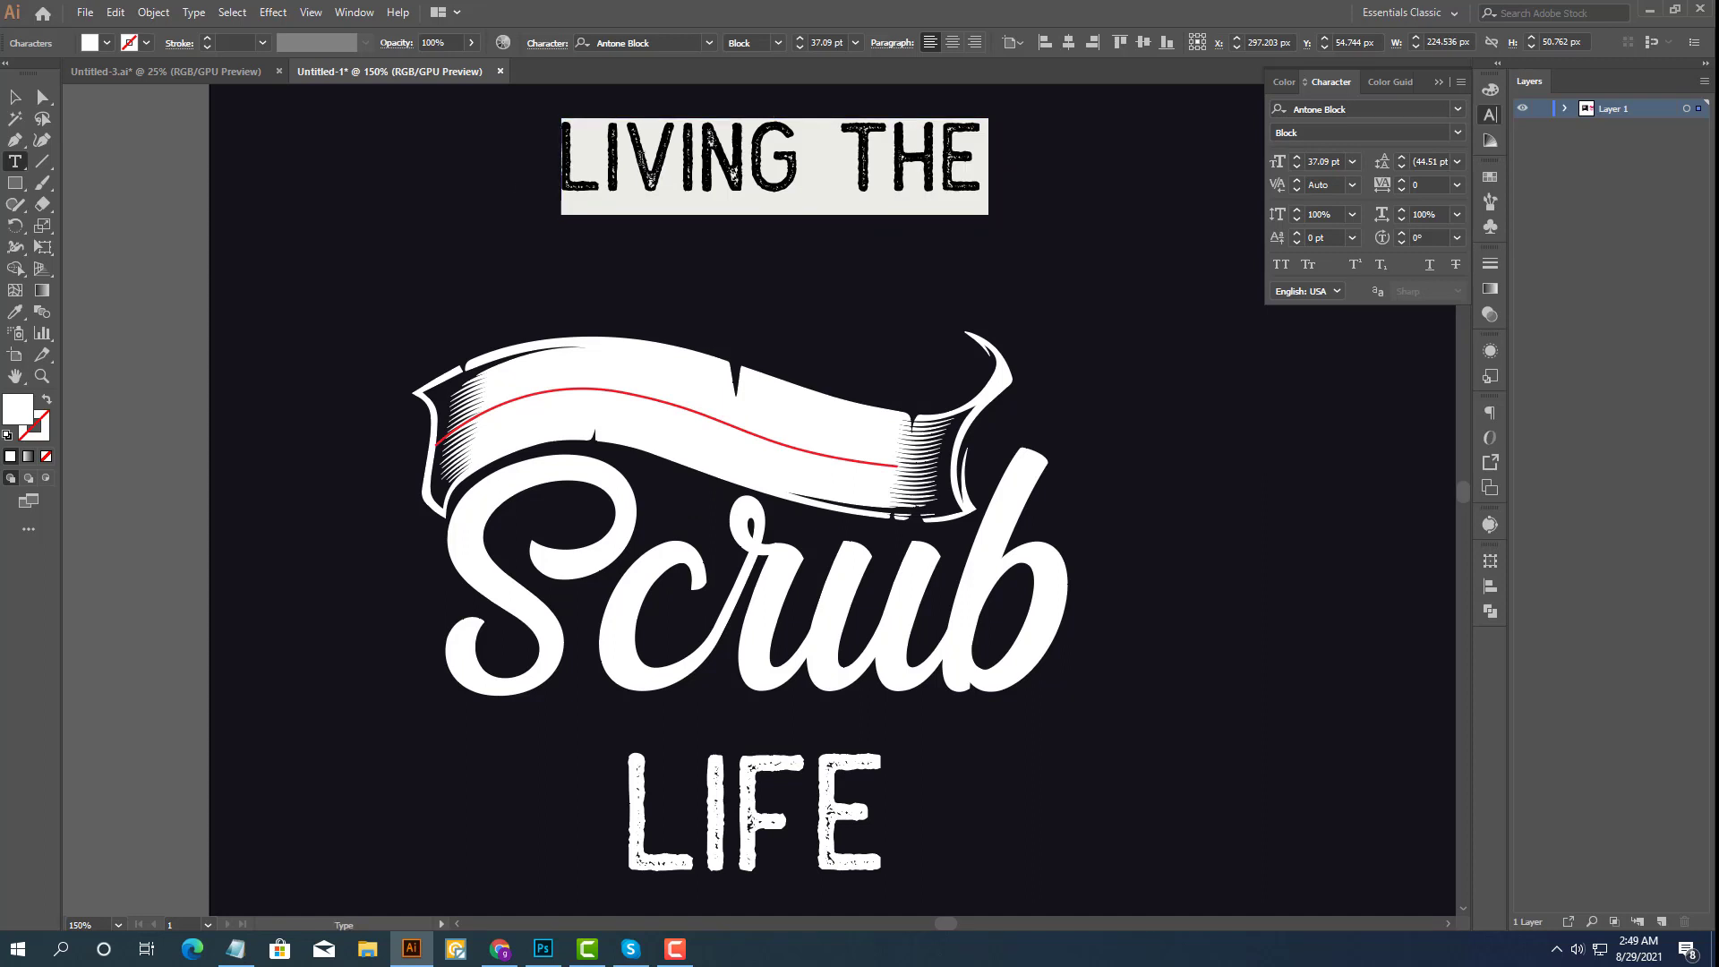
click(16, 97)
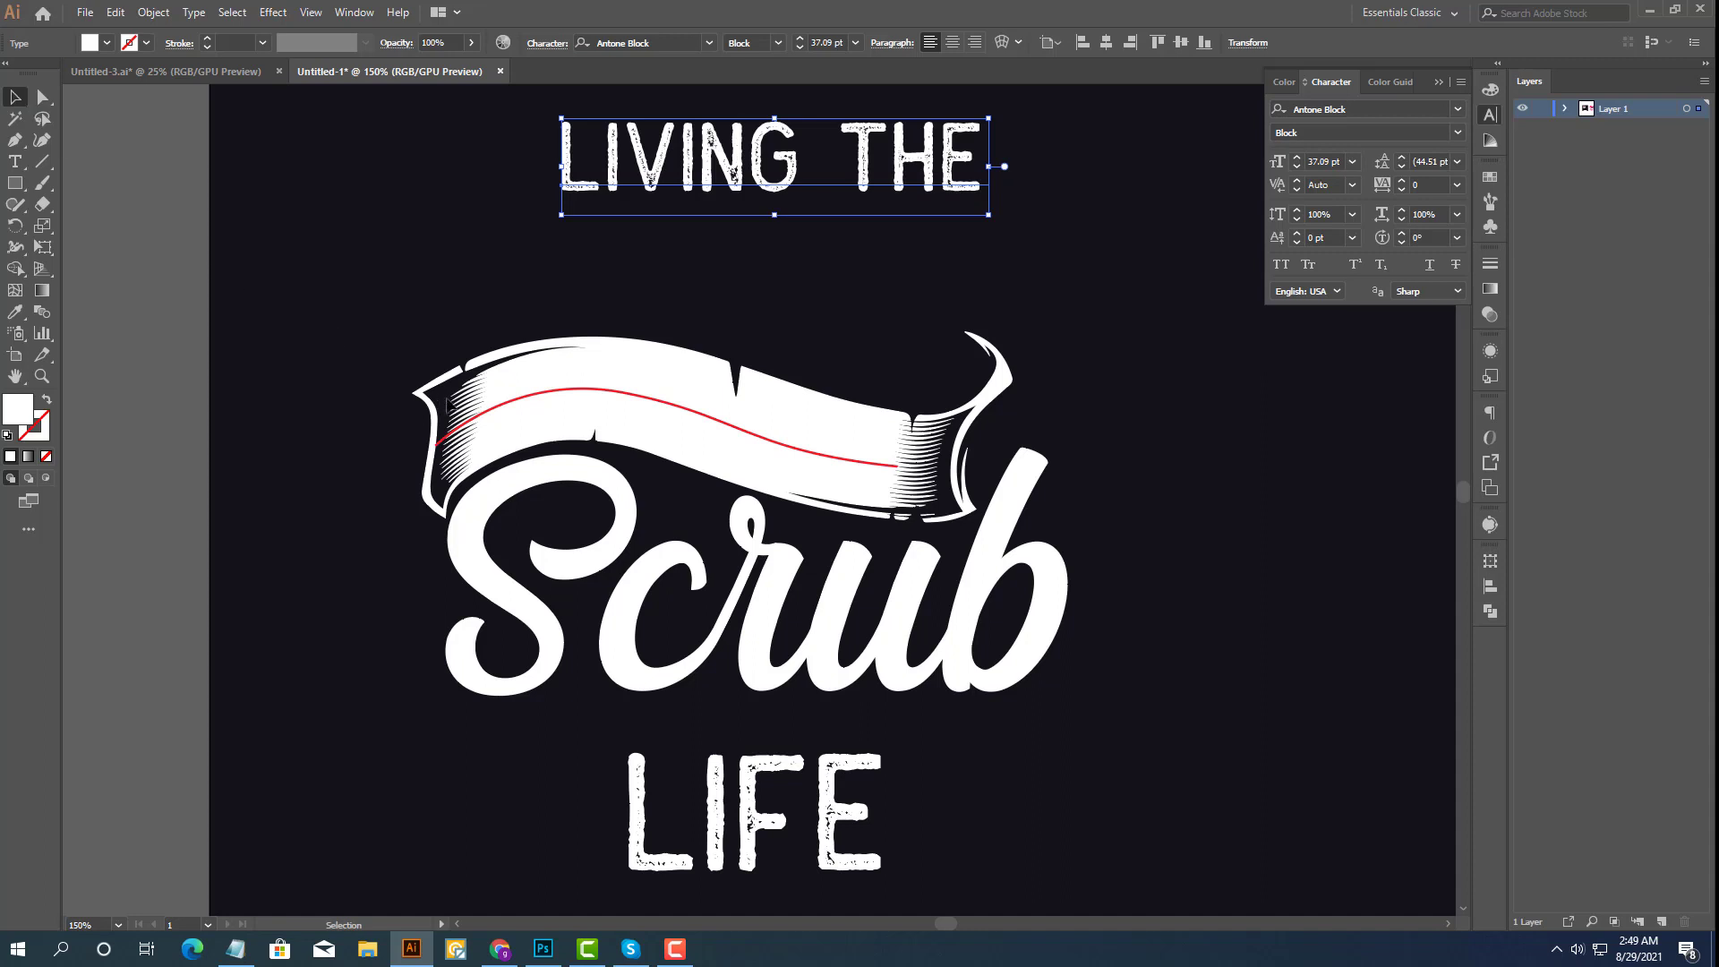
Copy the LIVING THE text to the clipboard.
click(17, 162)
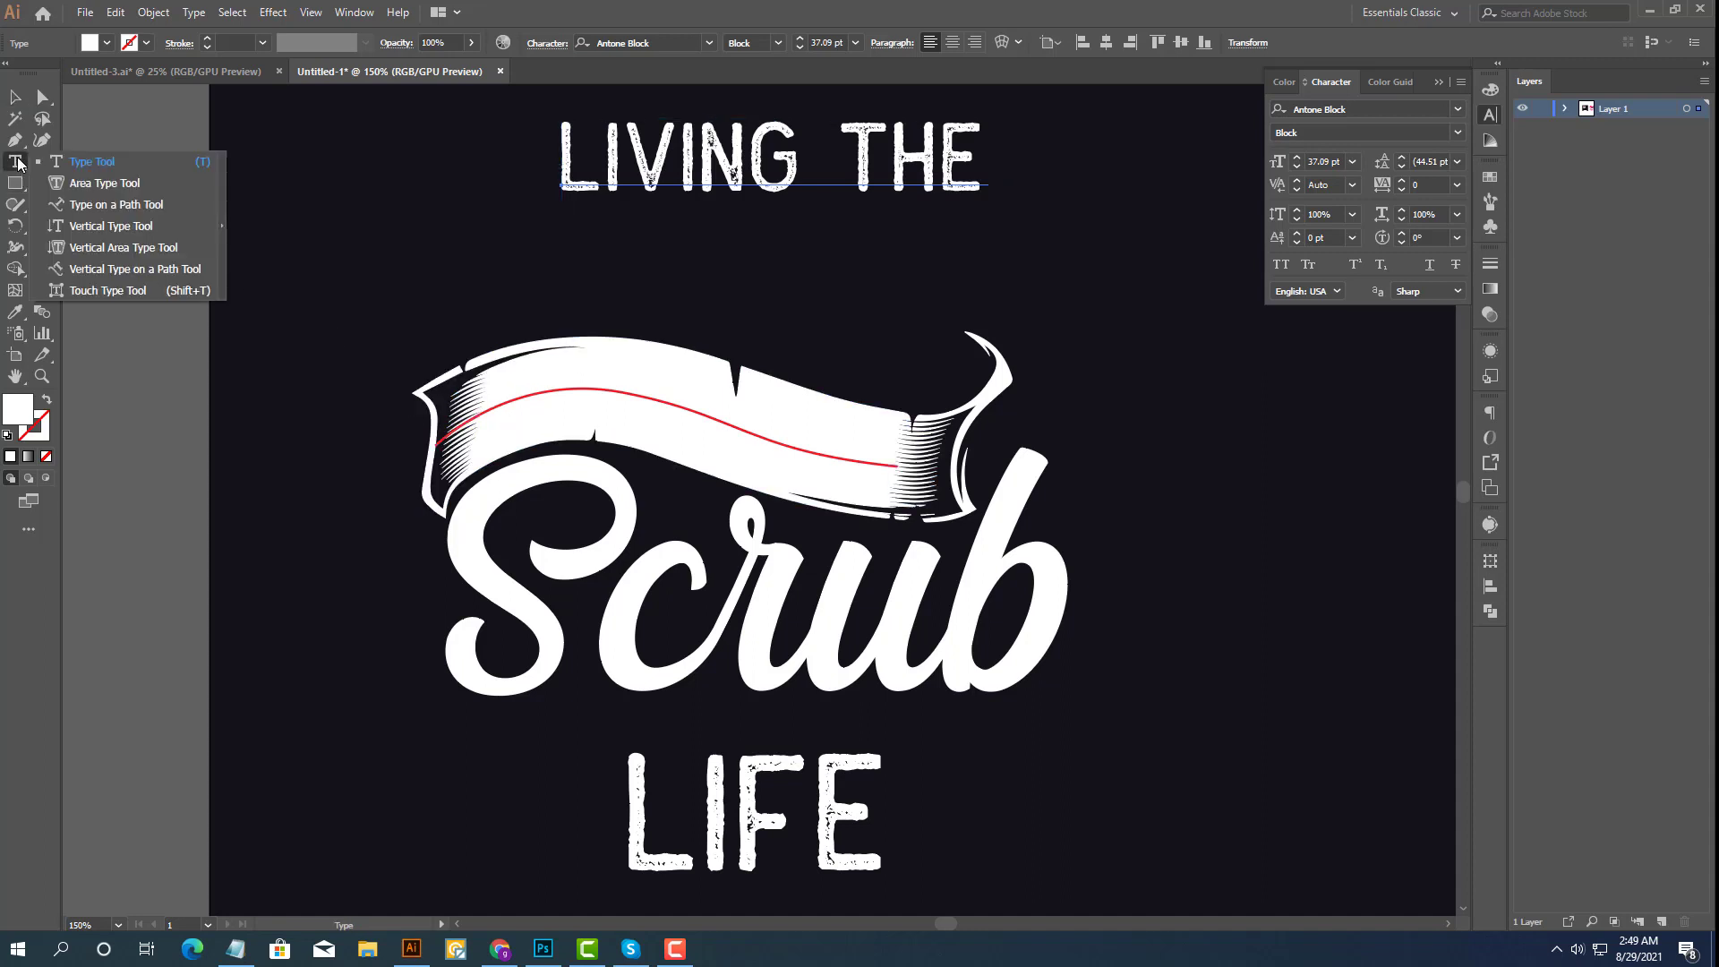
click(16, 97)
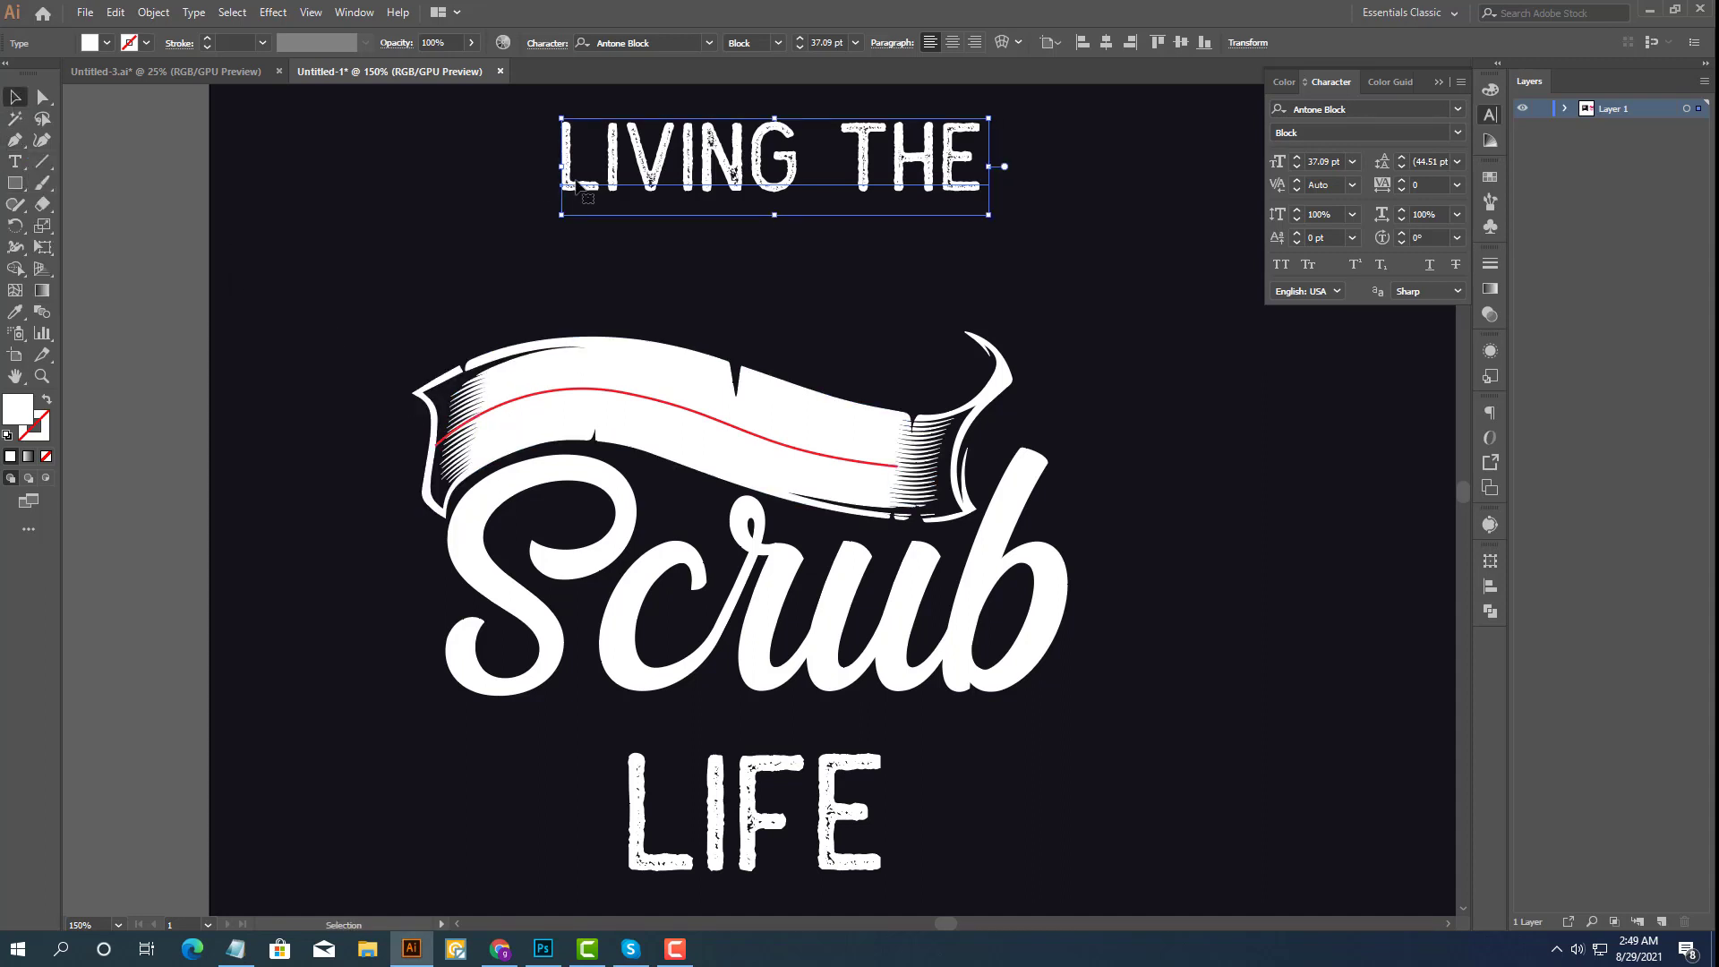
triple_click(631, 160)
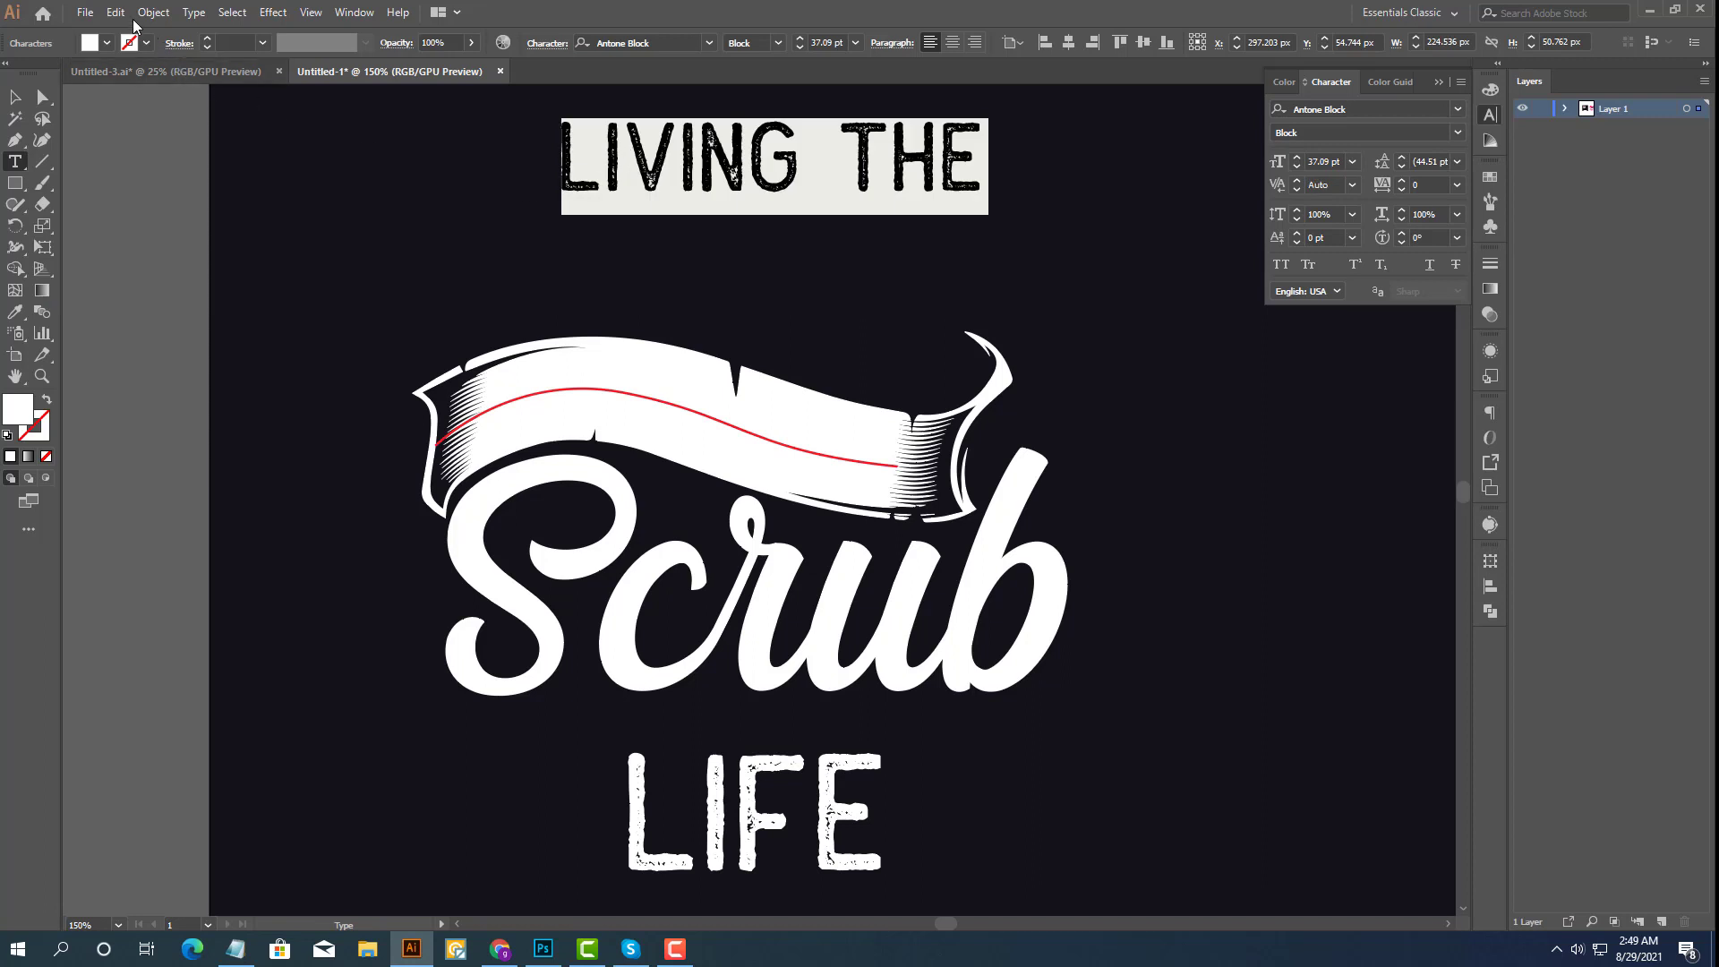
click(116, 13)
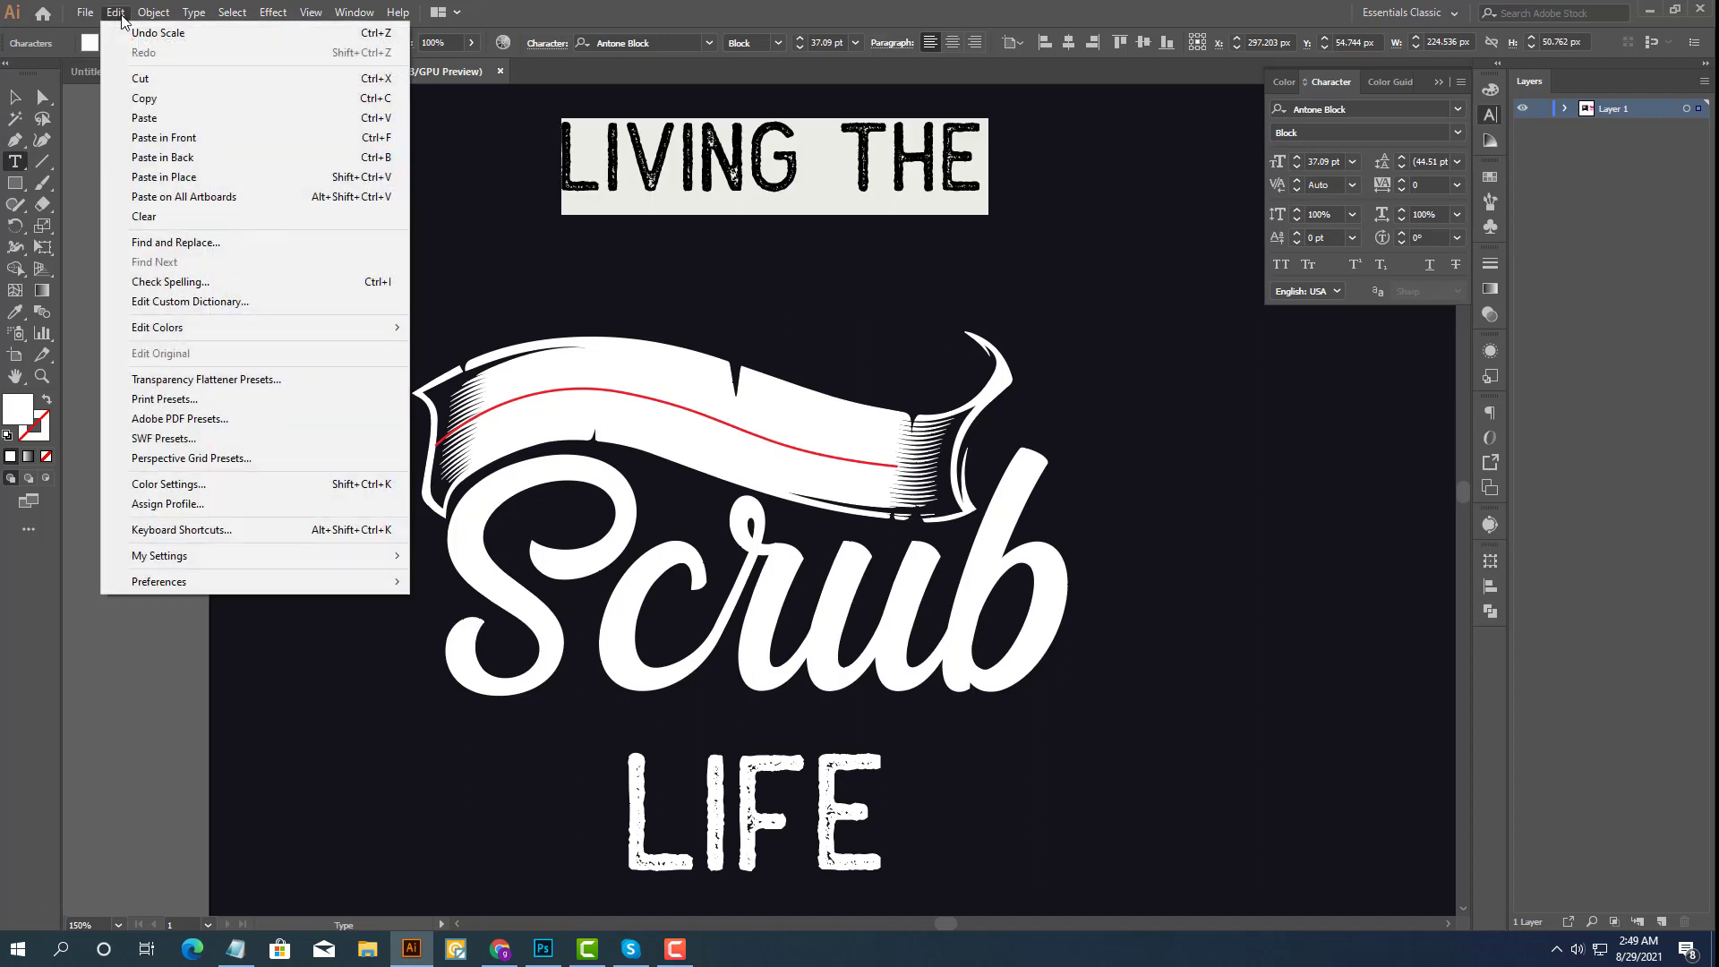
click(161, 98)
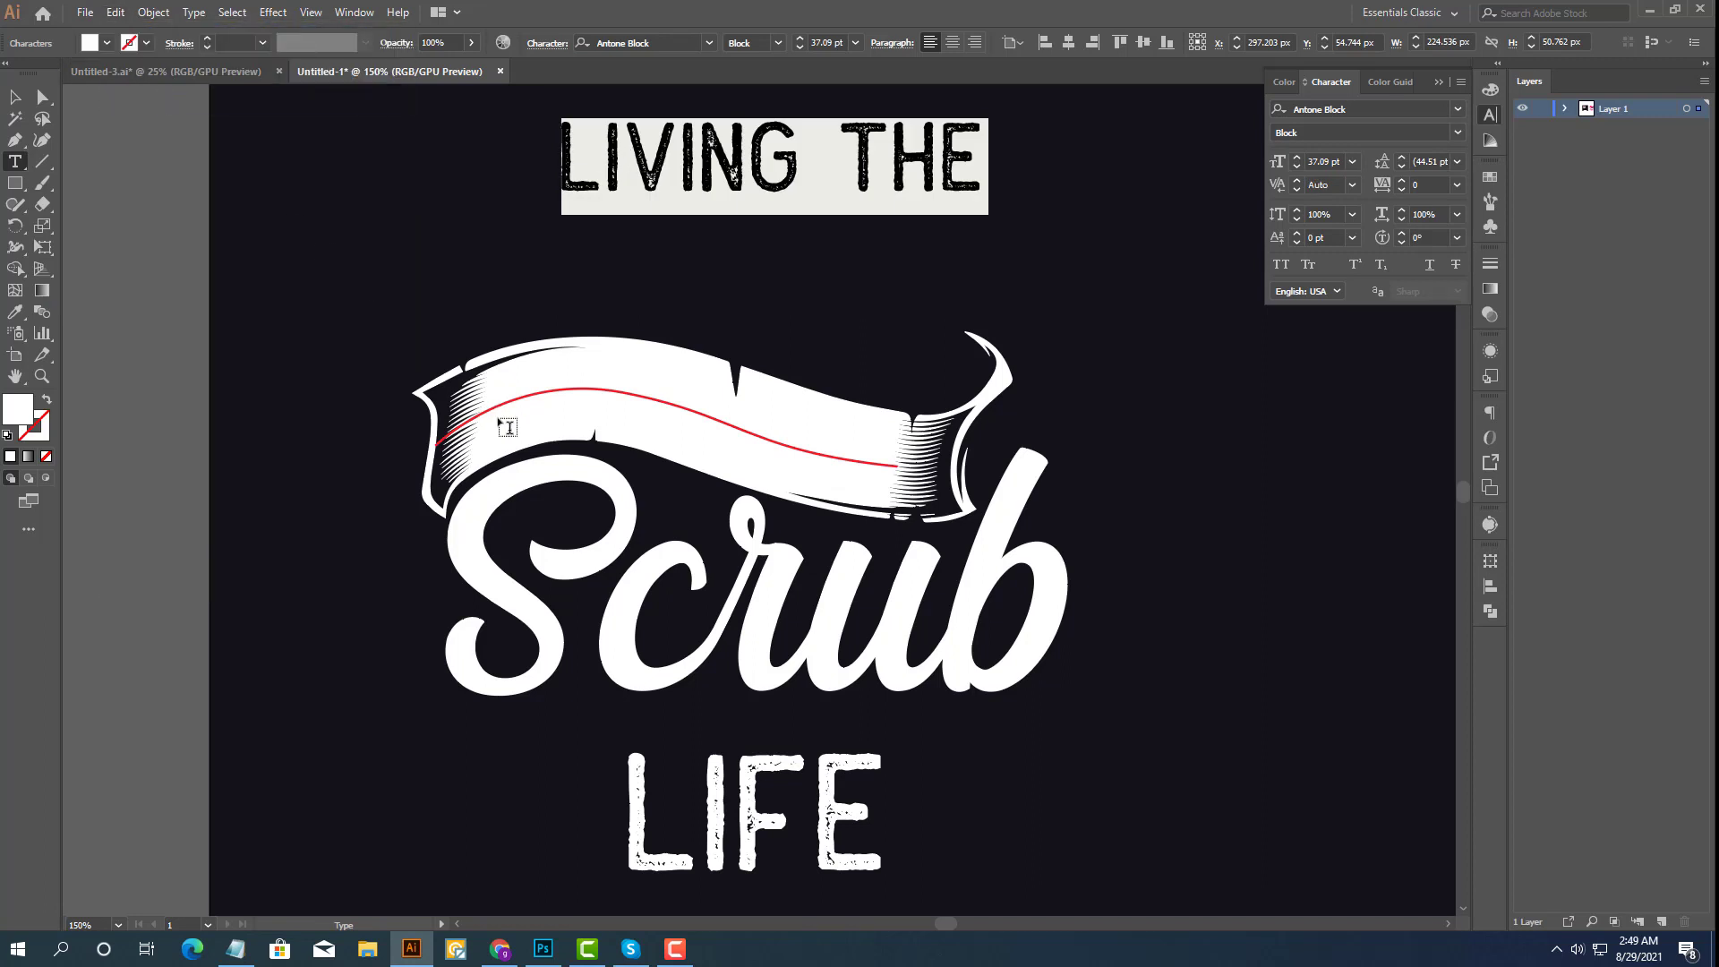
Paste LIVING THE as Type on a Path along the banner curve.
drag(15, 161, 72, 206)
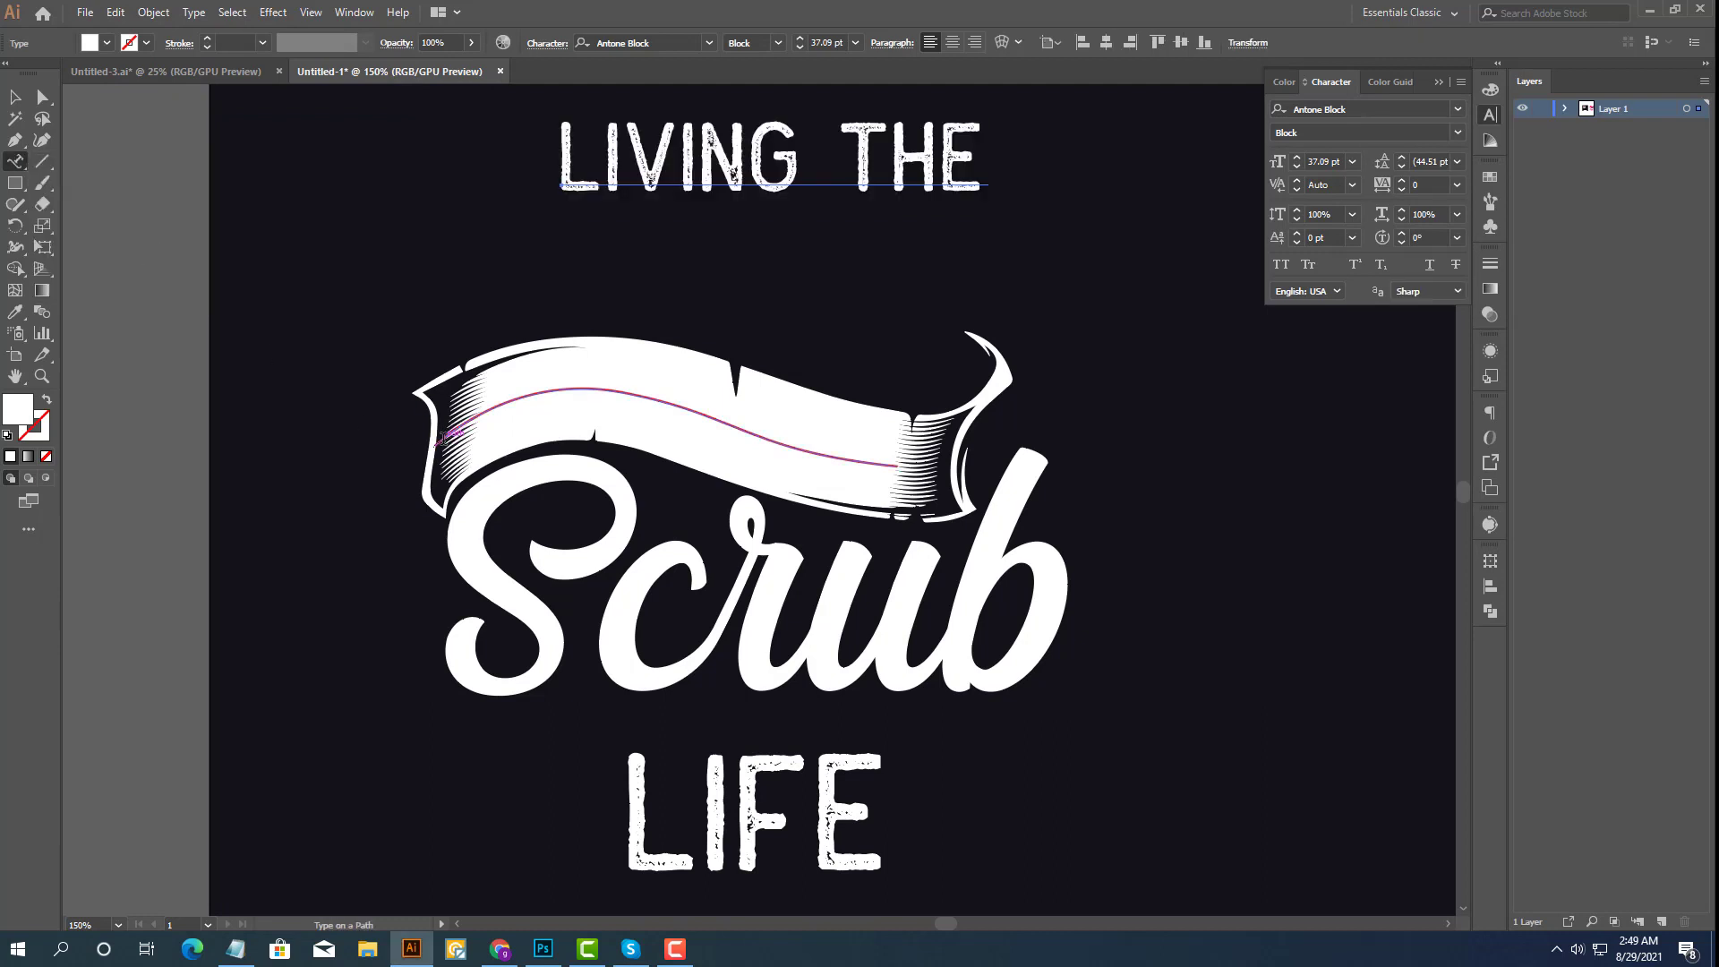
click(892, 466)
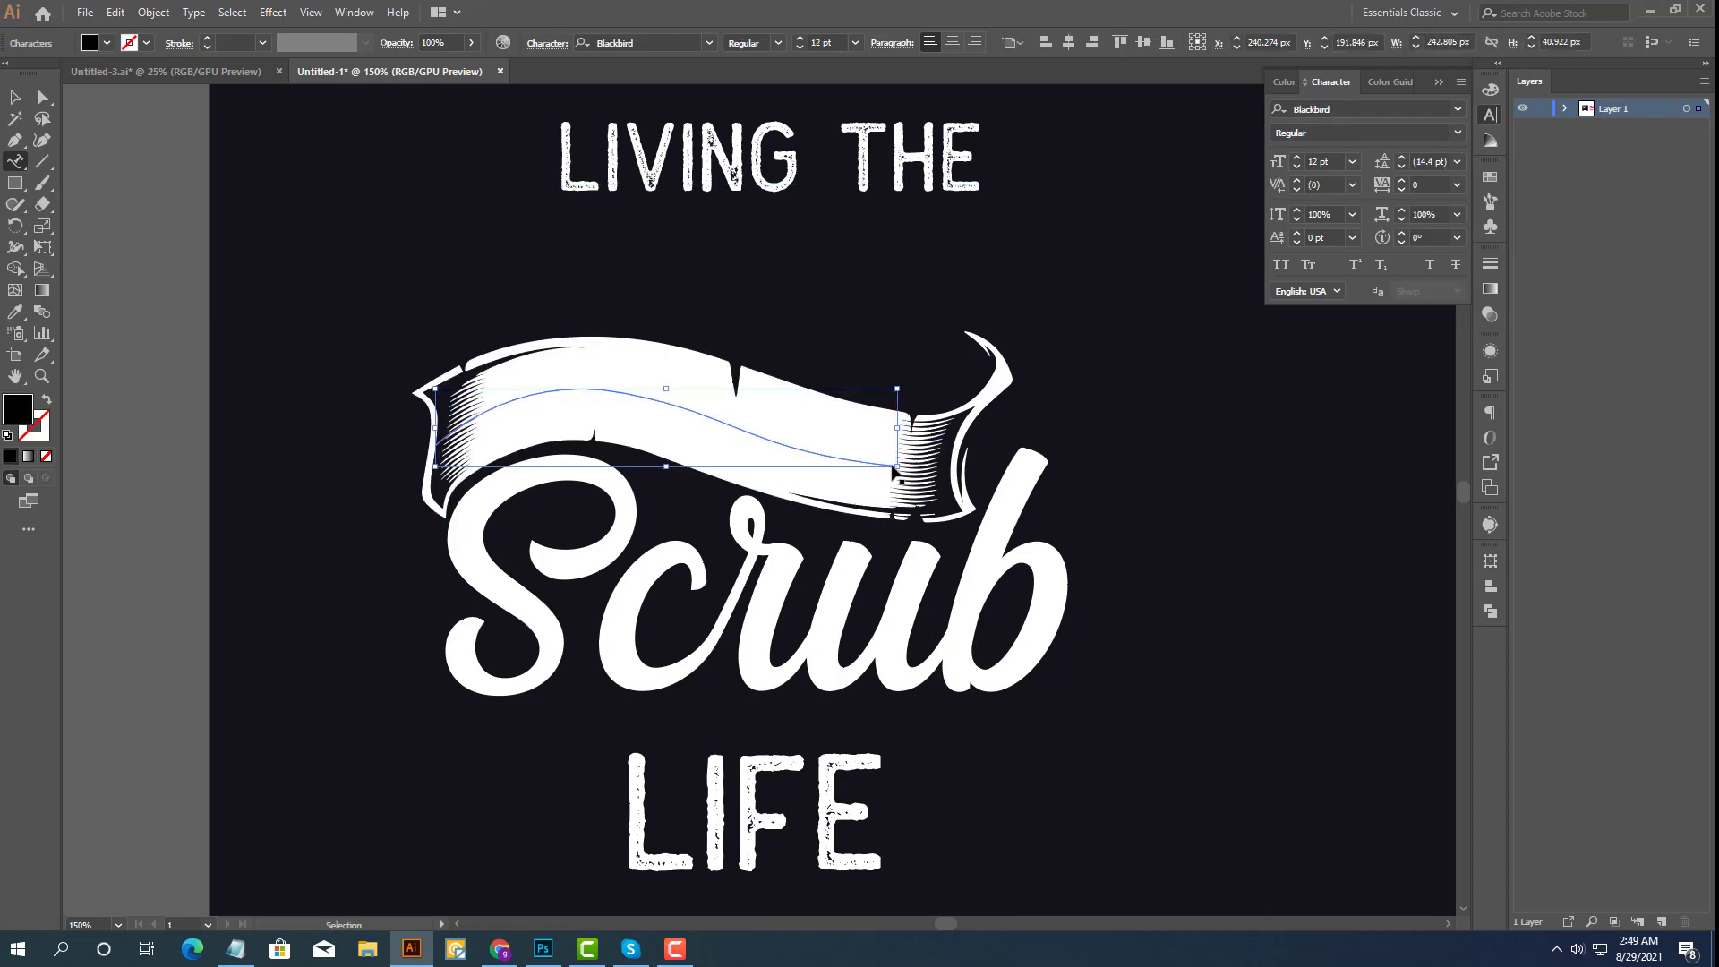
key(ctrl+z)
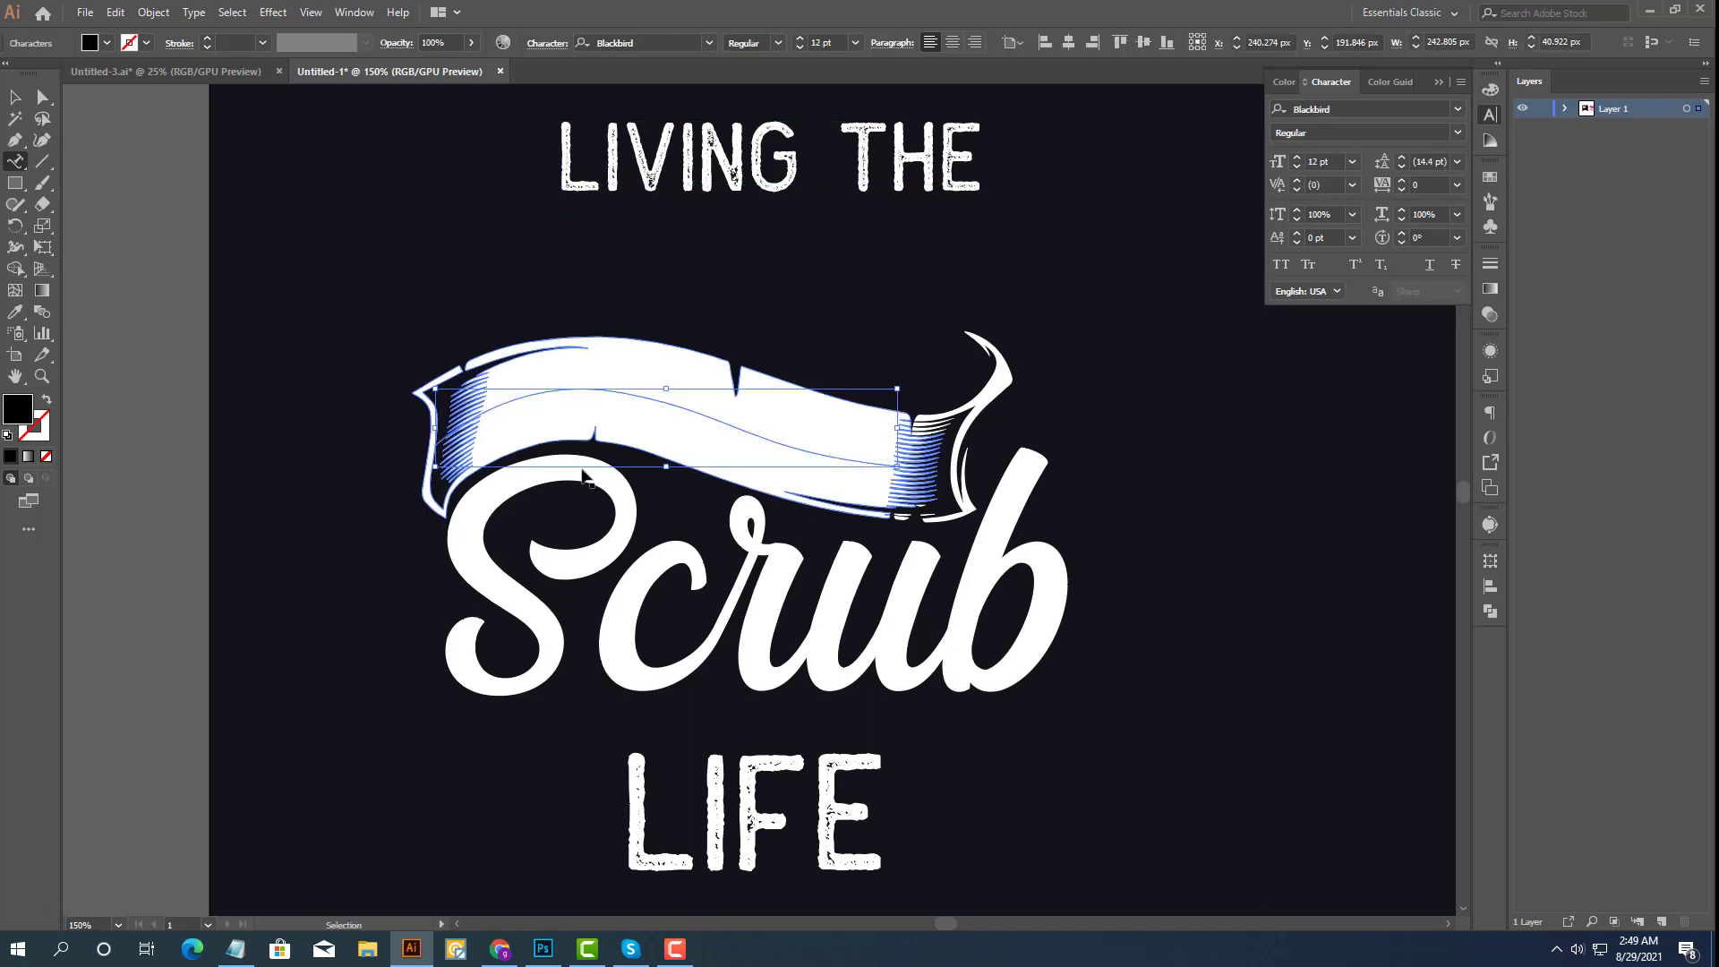
click(442, 437)
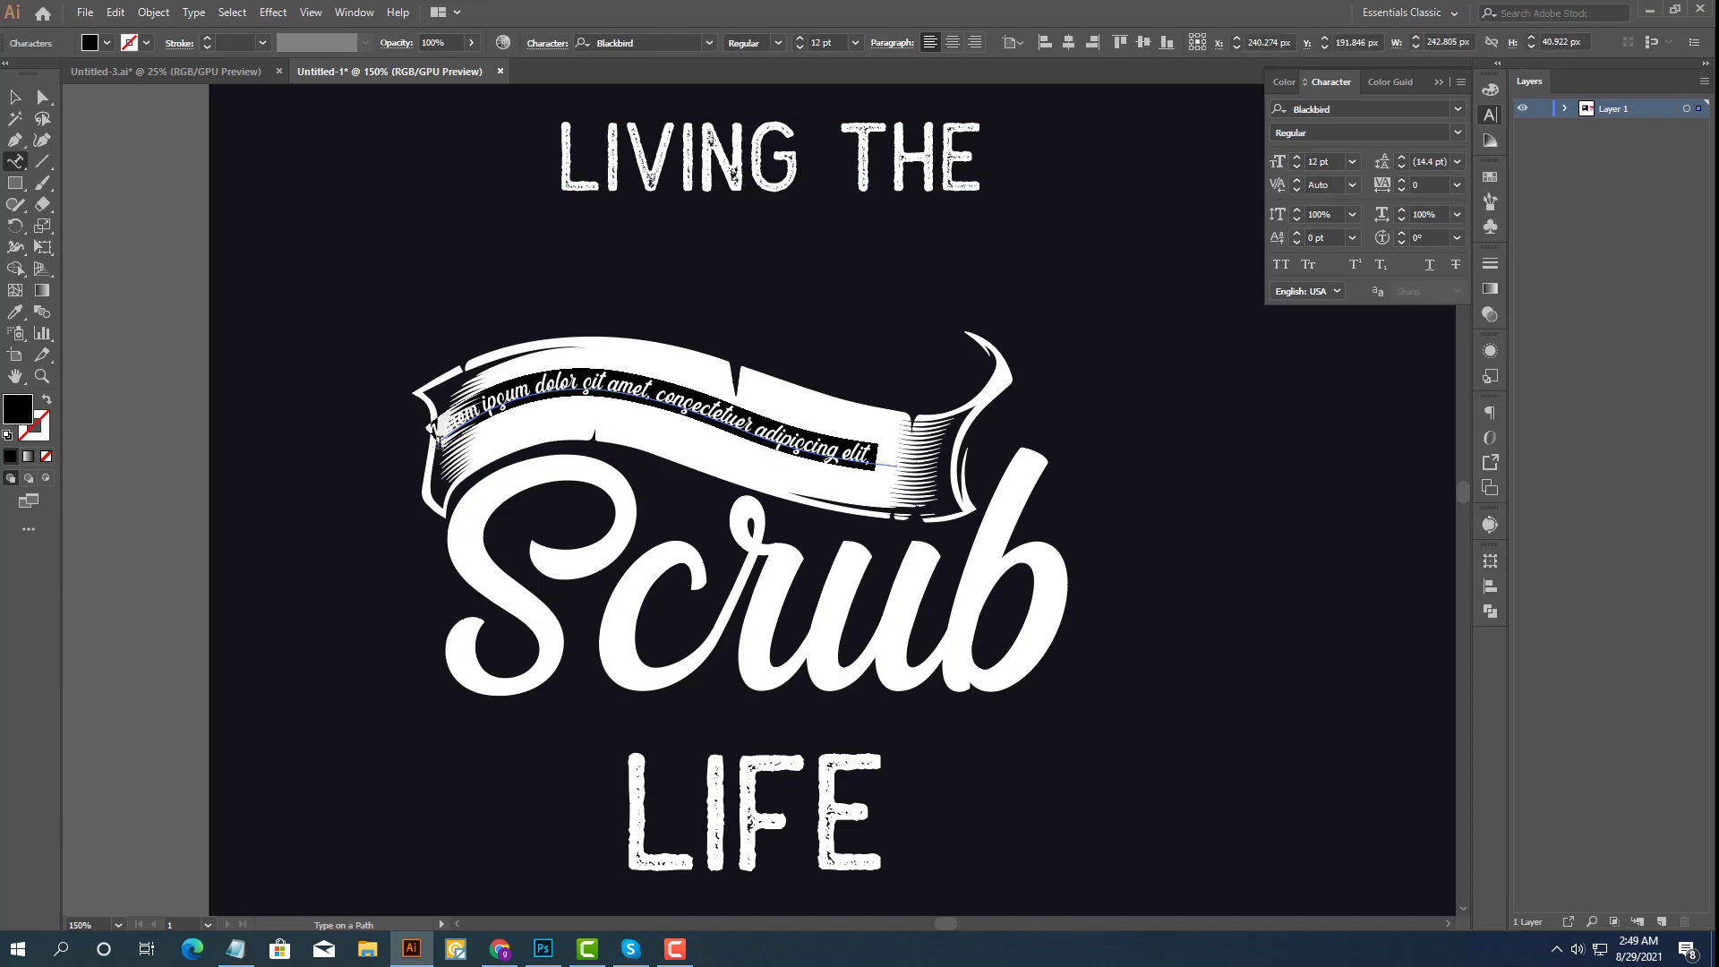
click(114, 14)
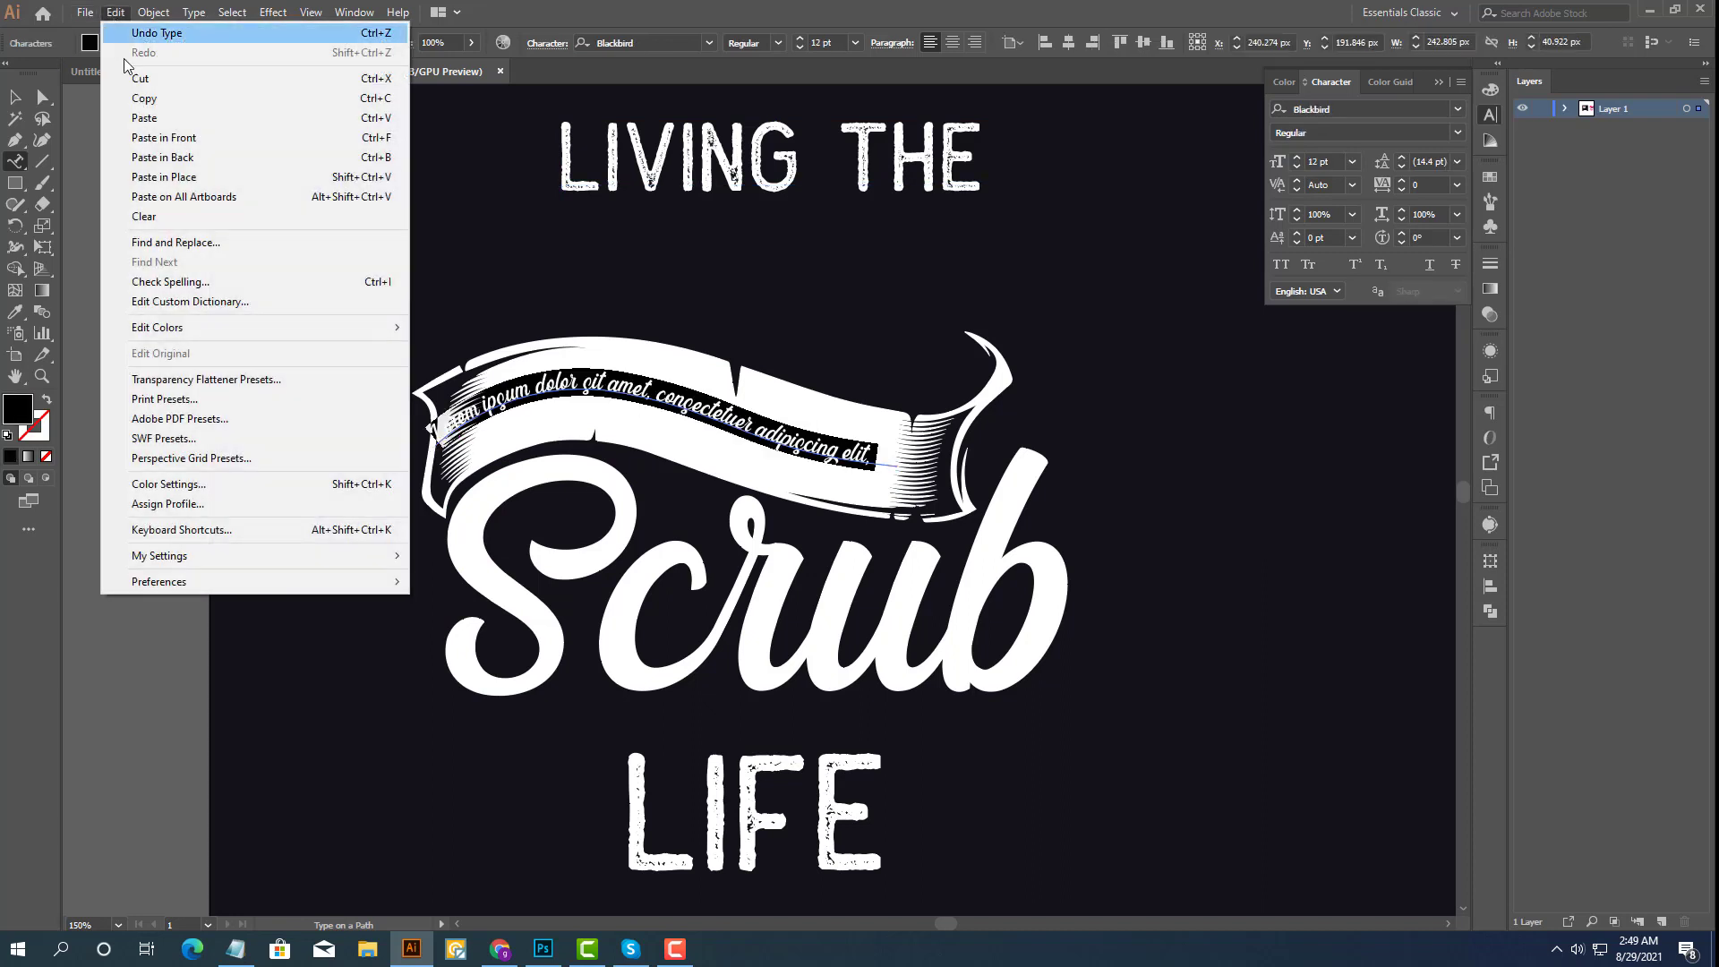
click(146, 119)
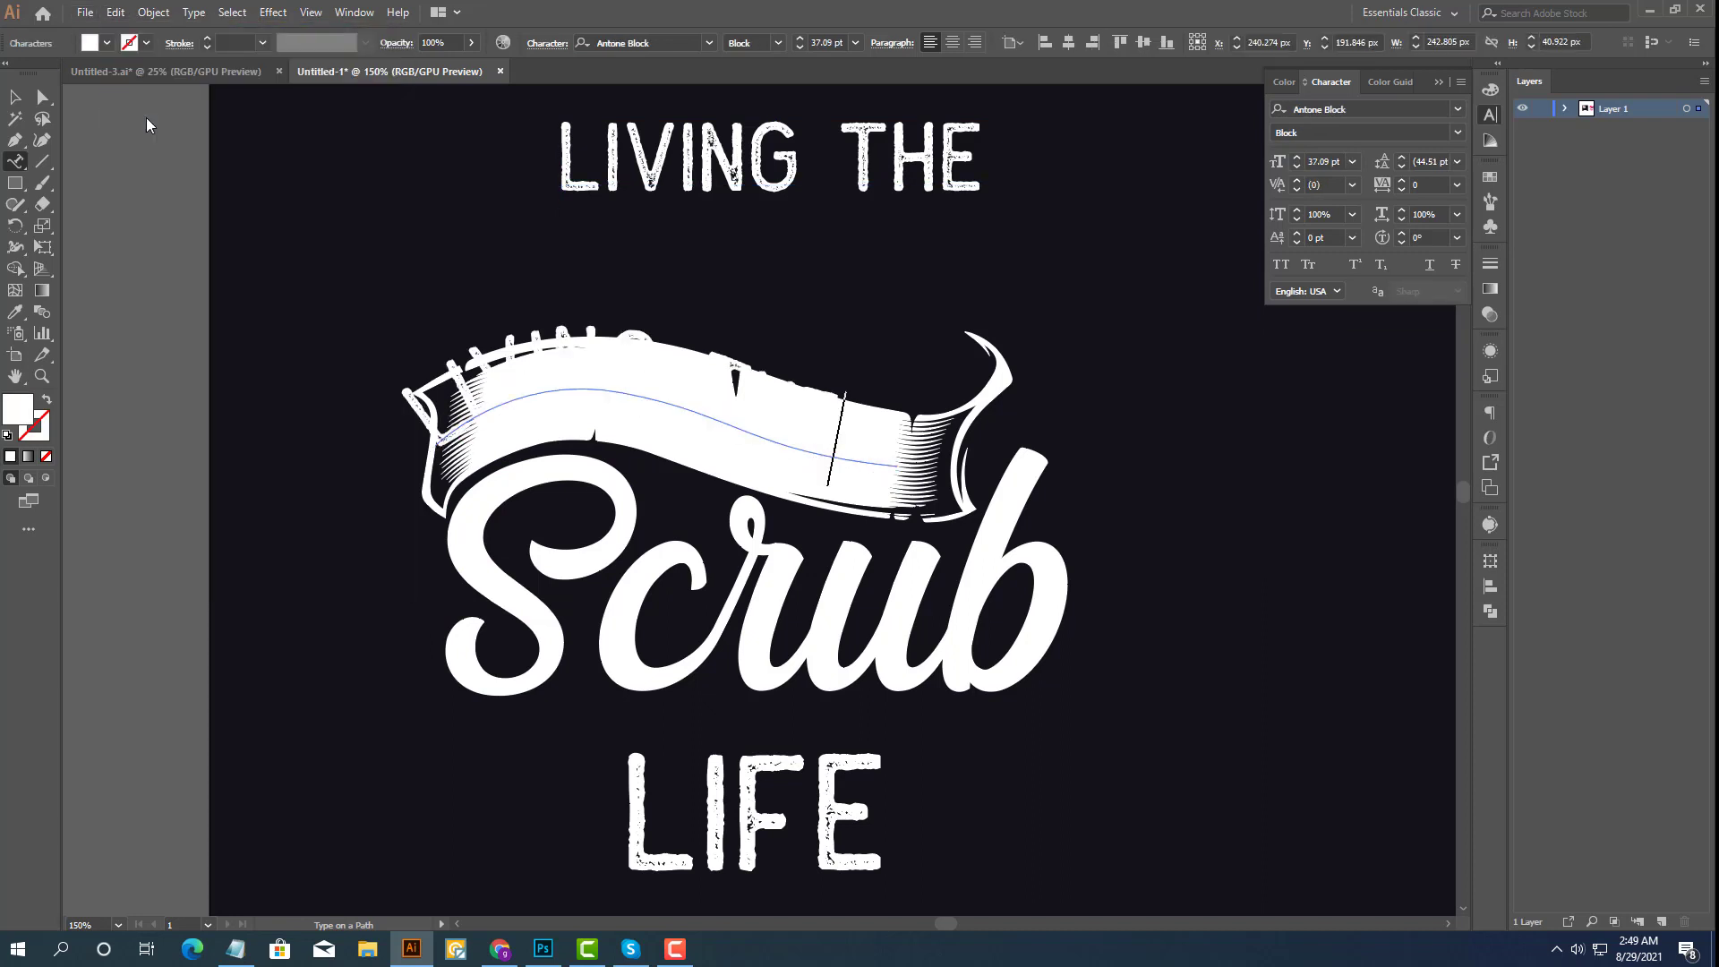
Set the path text's fill colour to red.
click(112, 43)
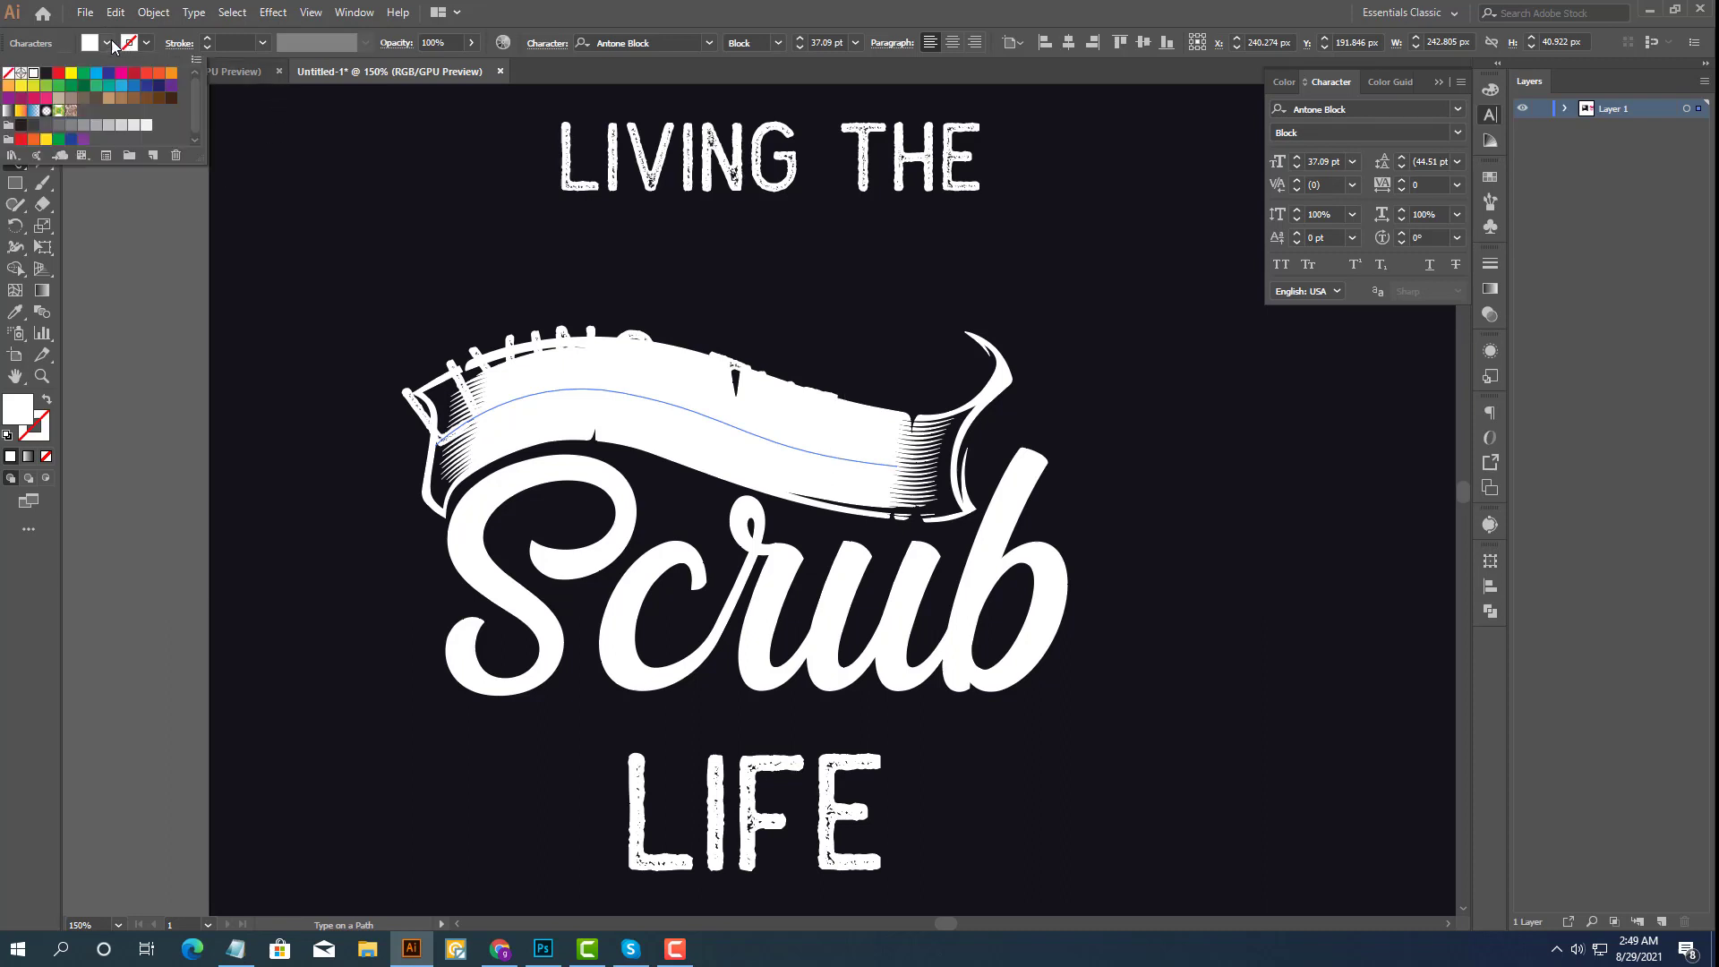
click(45, 77)
key(Escape)
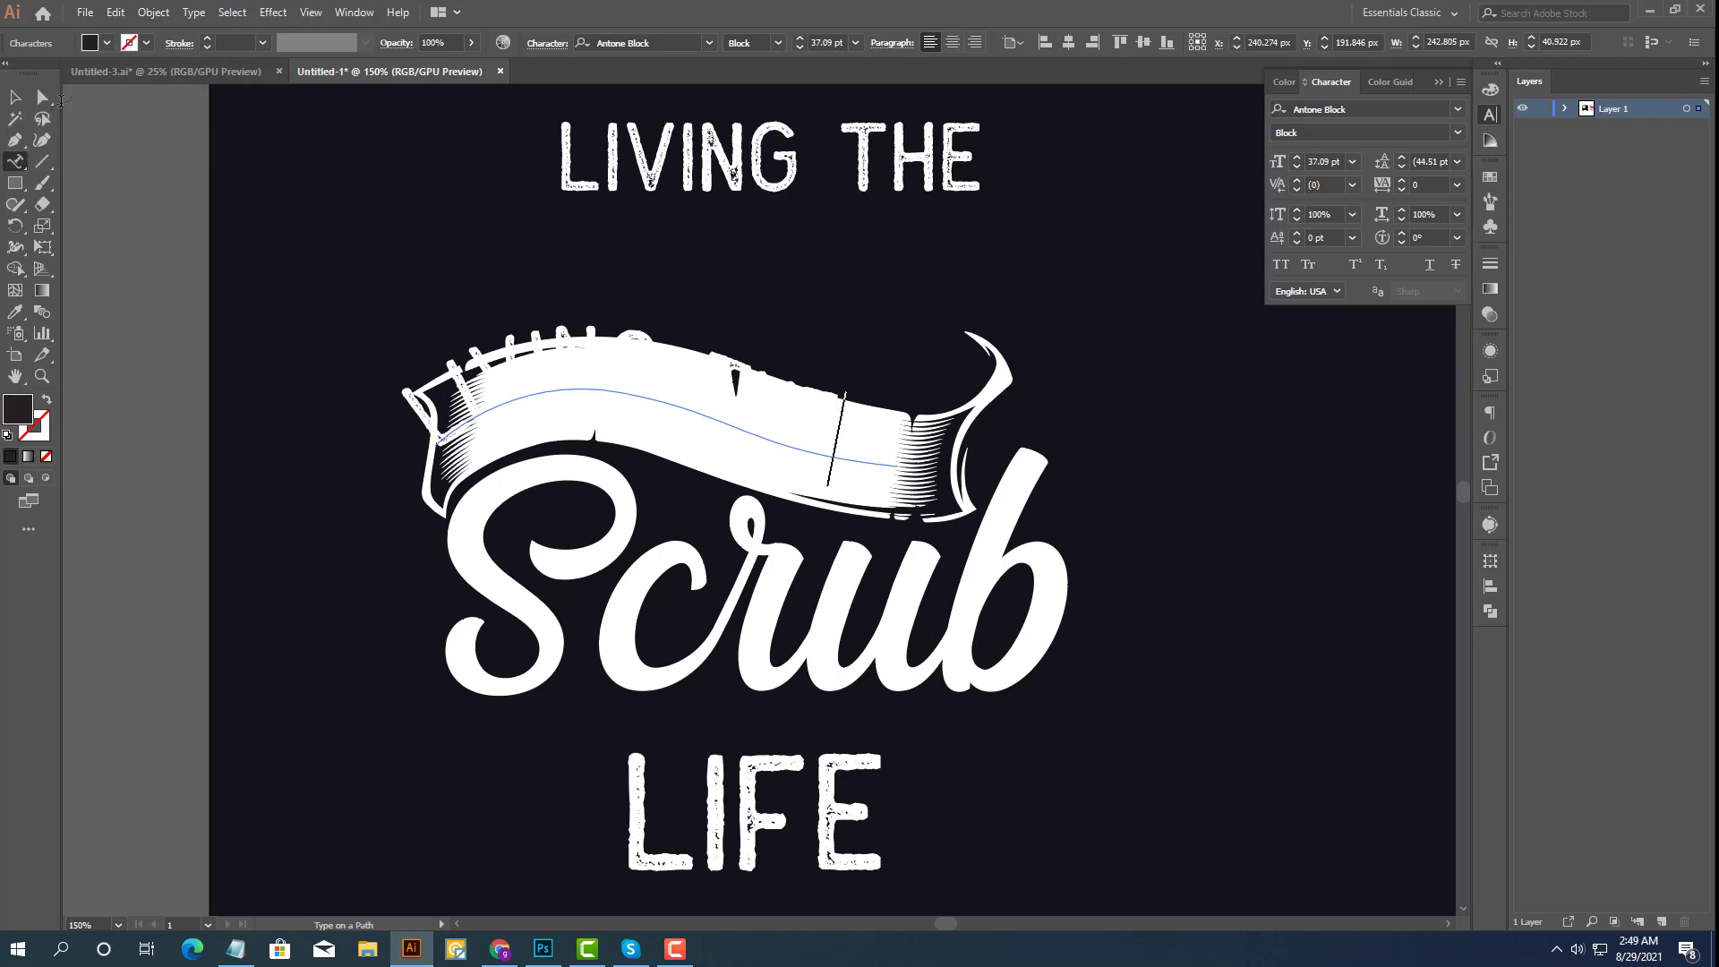
click(15, 95)
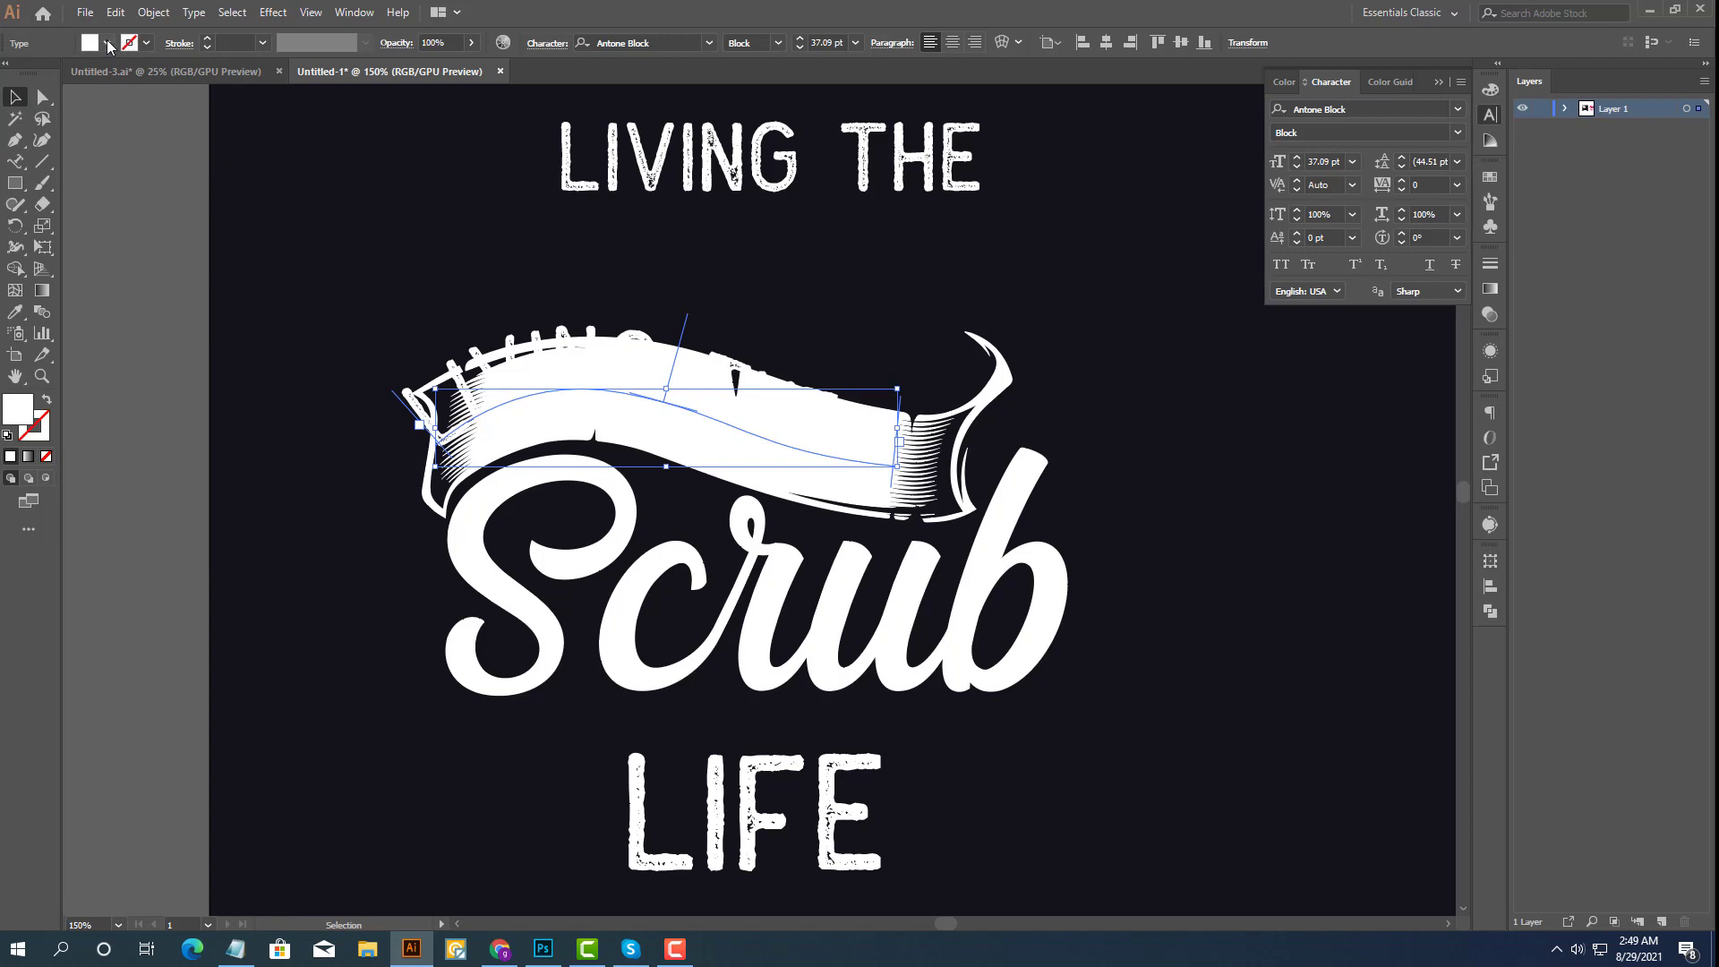
click(107, 43)
click(60, 75)
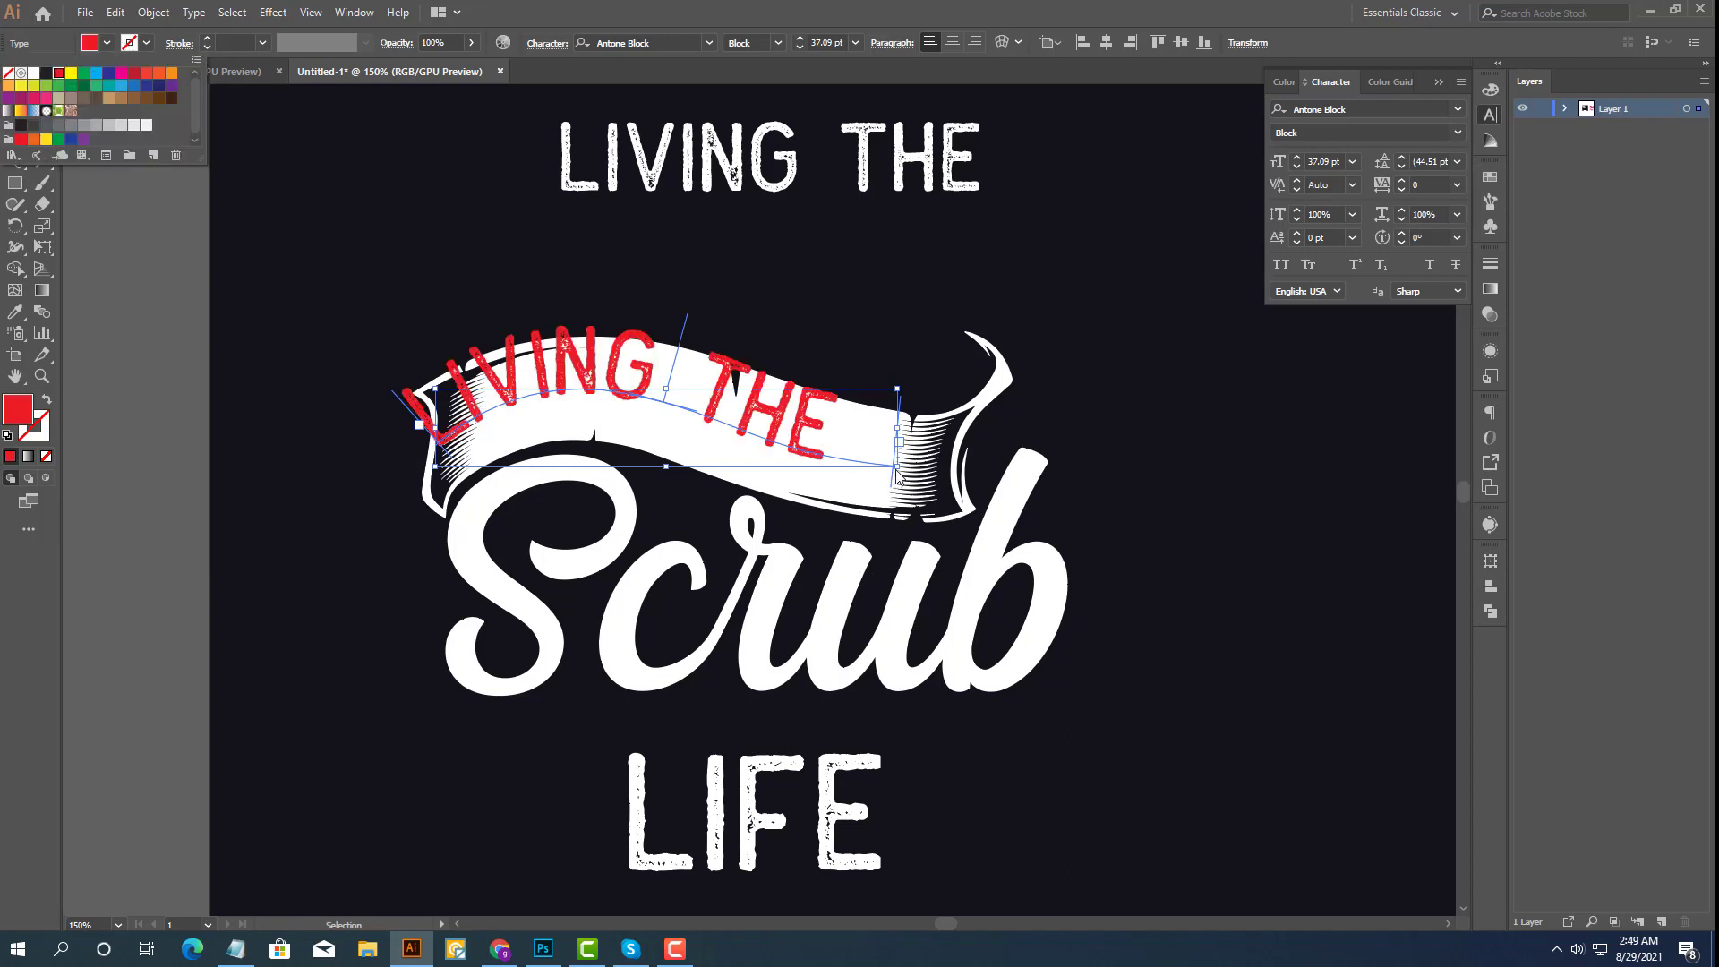
key(Escape)
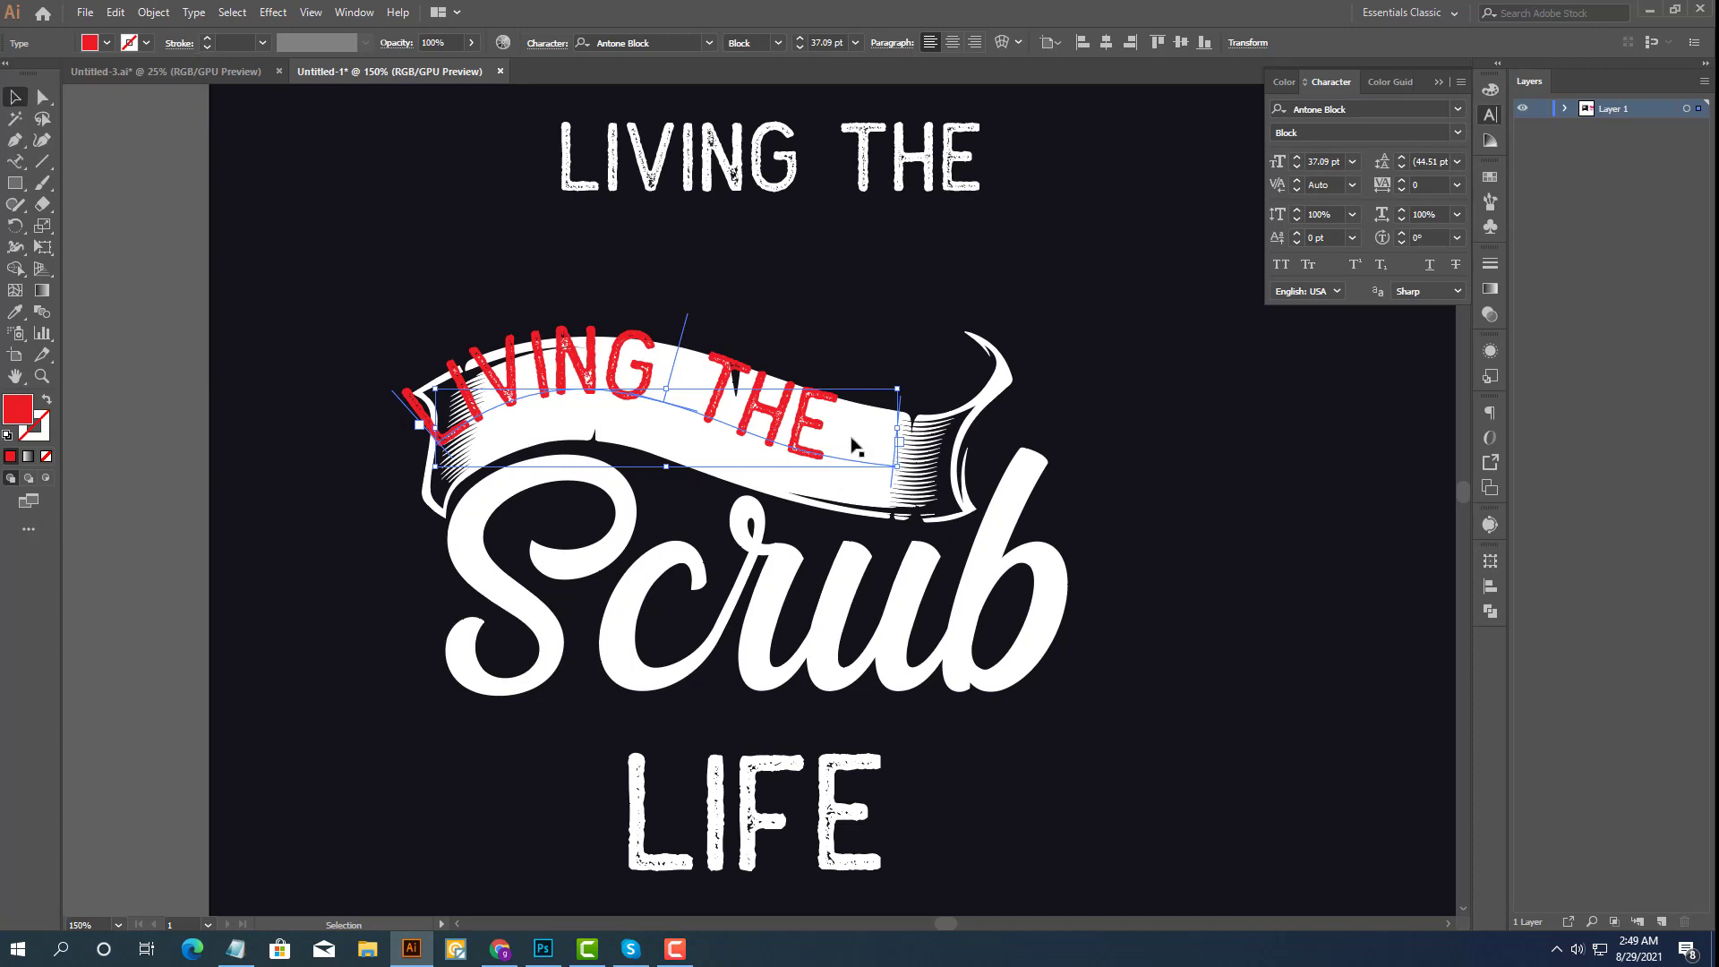
Nudge the red text down and right along the banner.
key(Down)
key(Down)
key(Down)
key(Down)
key(Down)
key(Down)
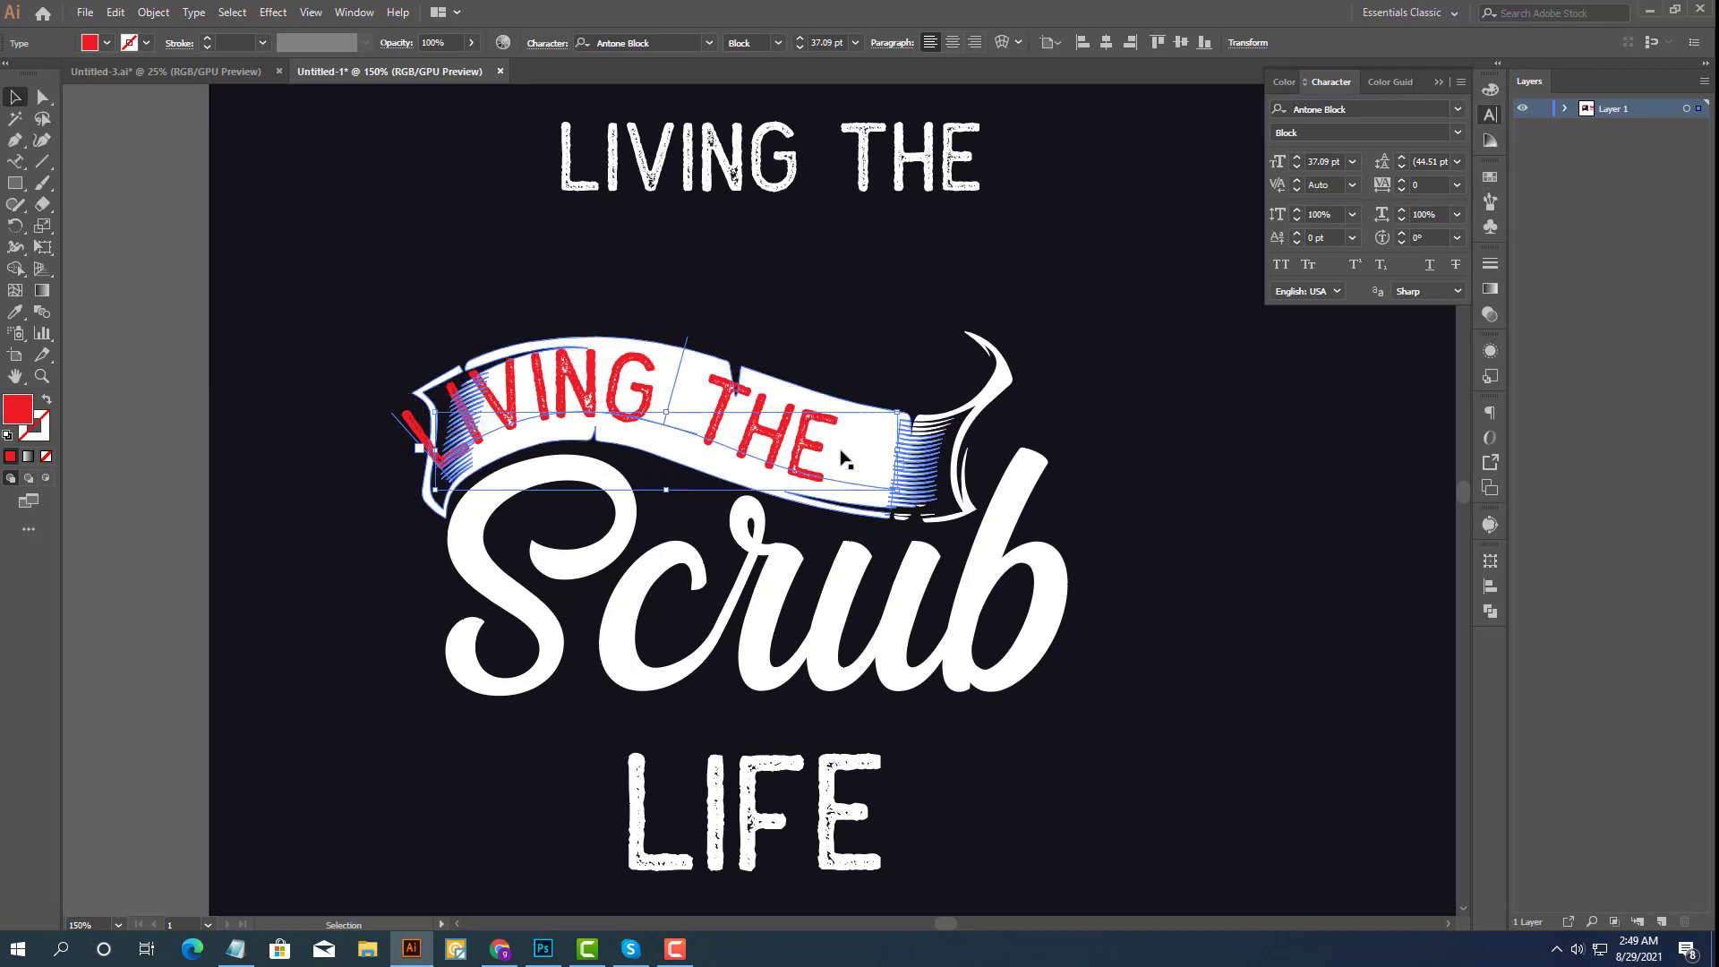
key(Down)
key(Down)
key(Down)
key(Right)
key(Right)
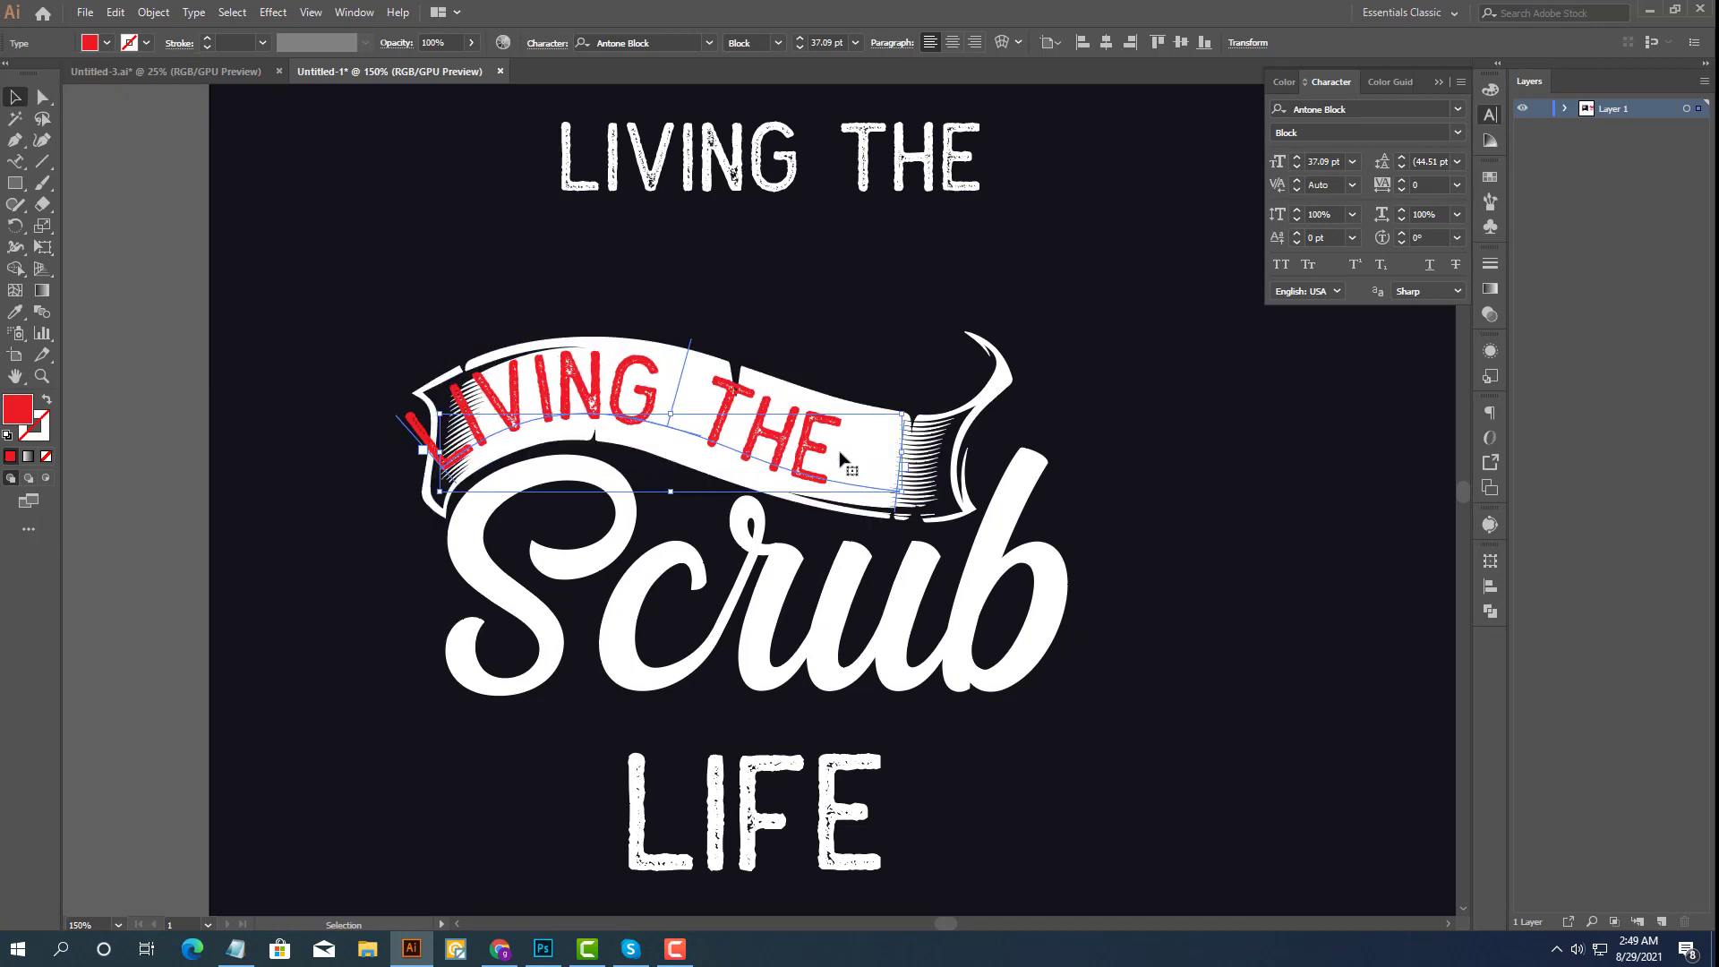
key(Down)
key(Right)
key(Down)
key(Down)
key(Down)
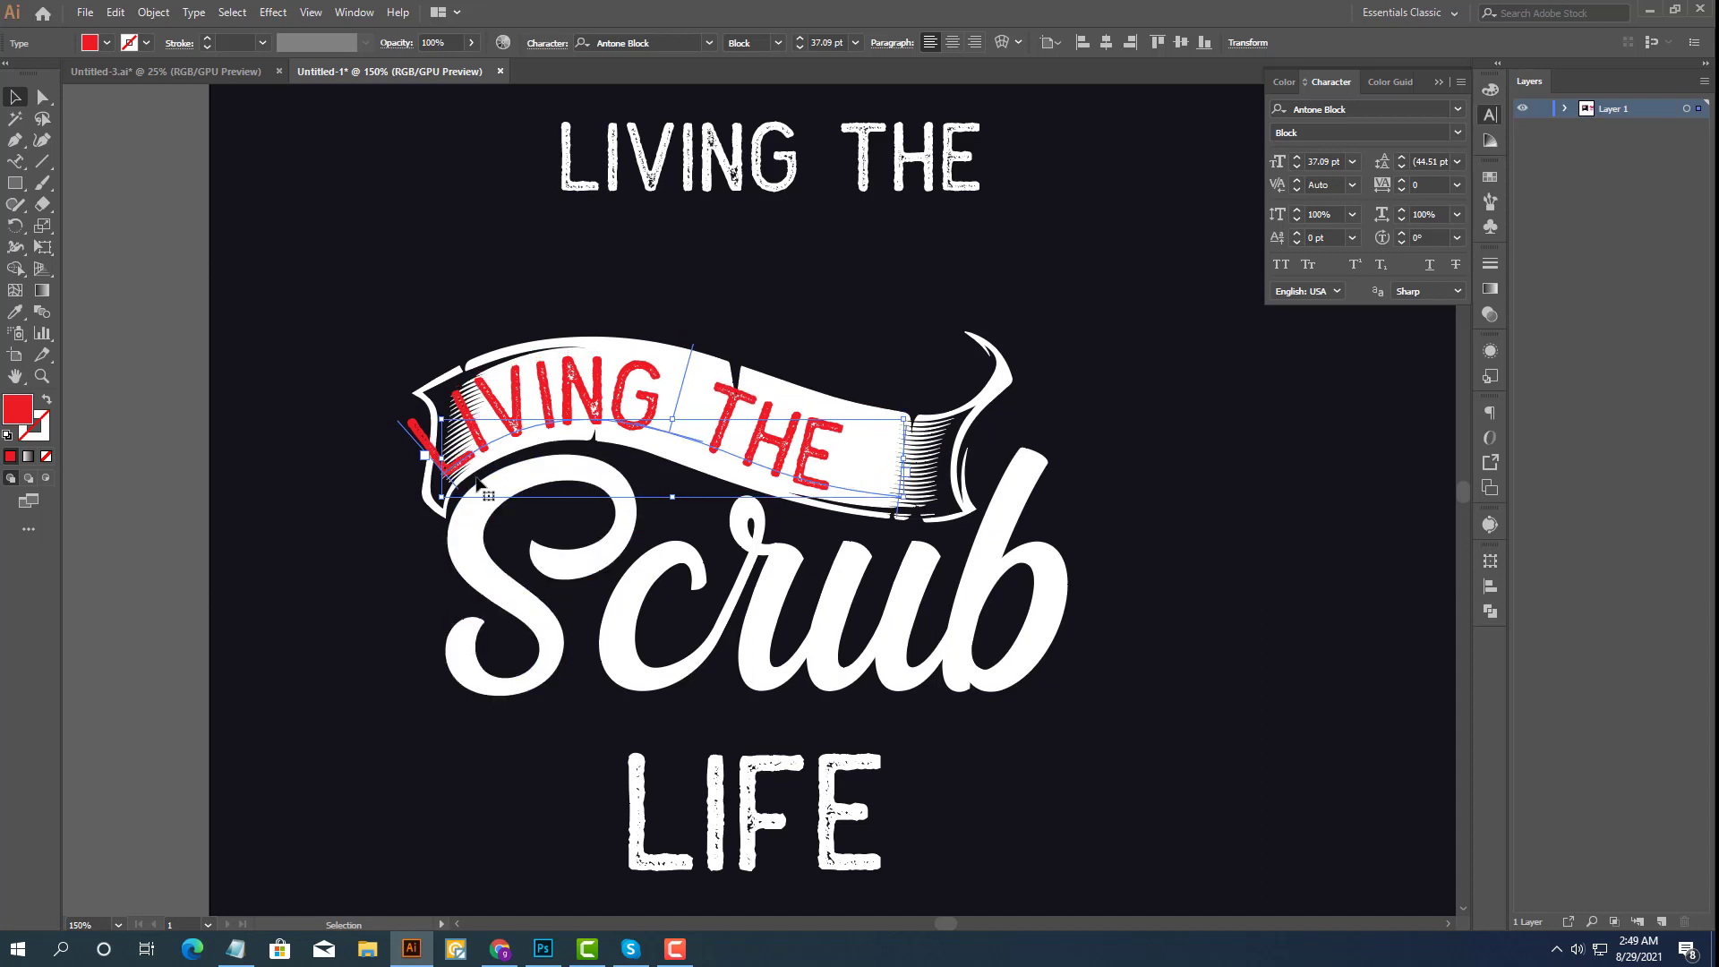
double_click(477, 483)
click(454, 495)
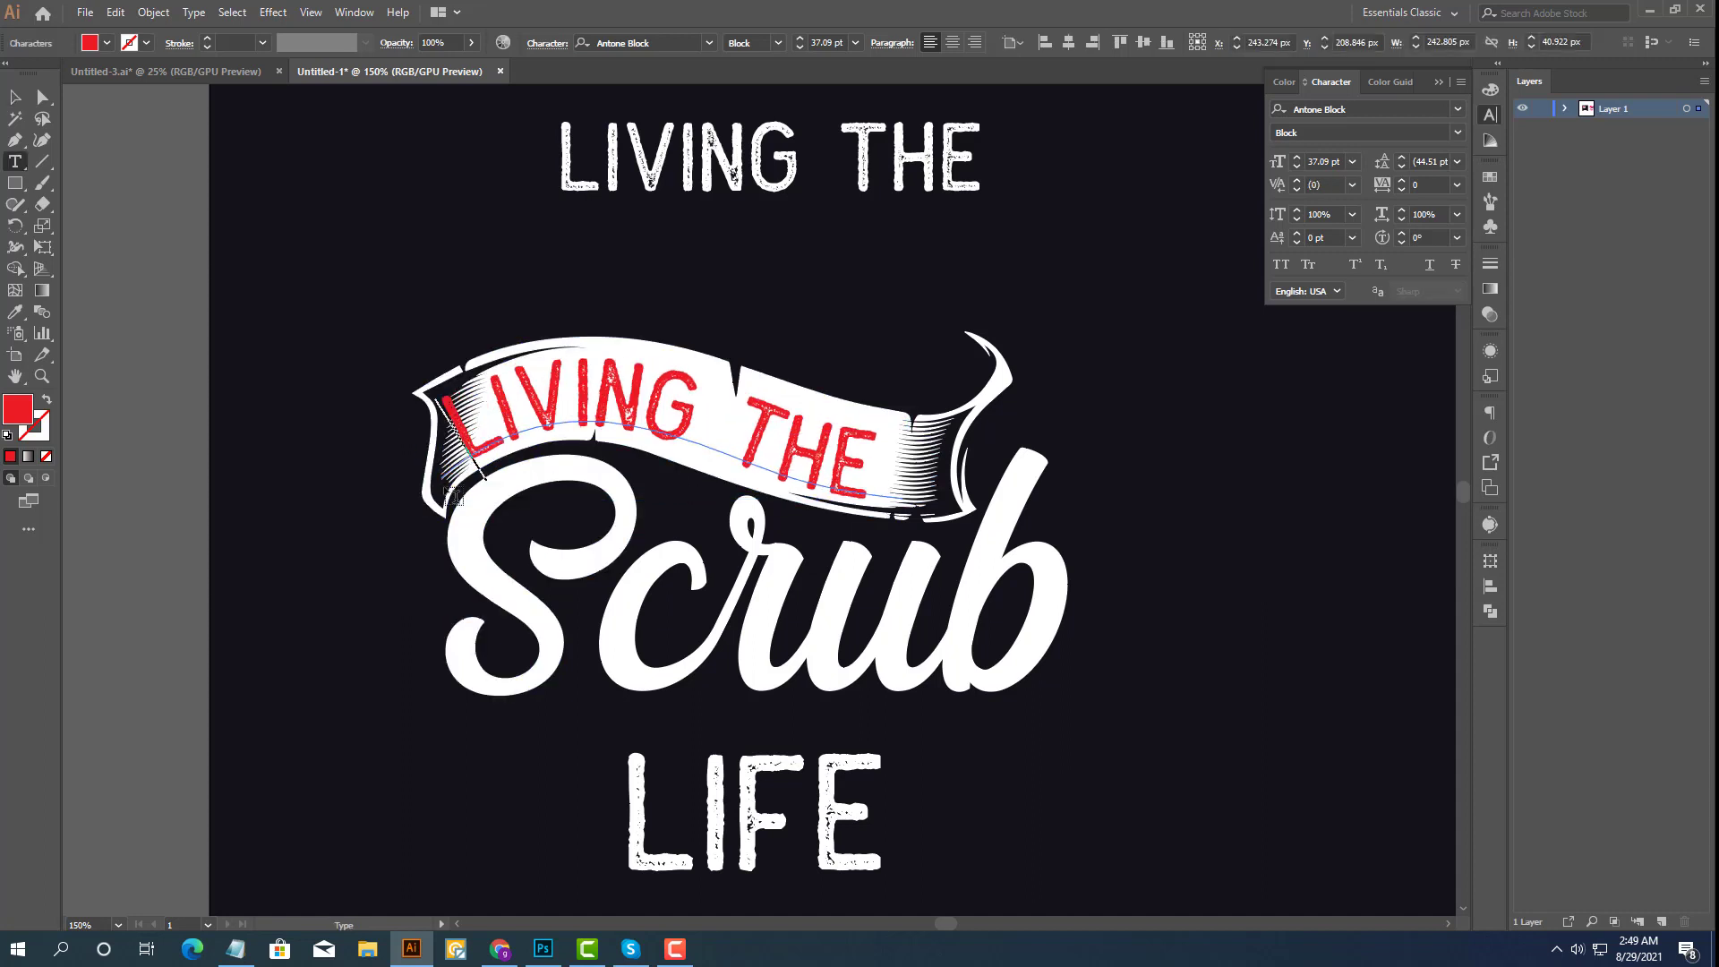
Step the banner text size between 31 and 37 pt, settling on 36 pt.
click(16, 97)
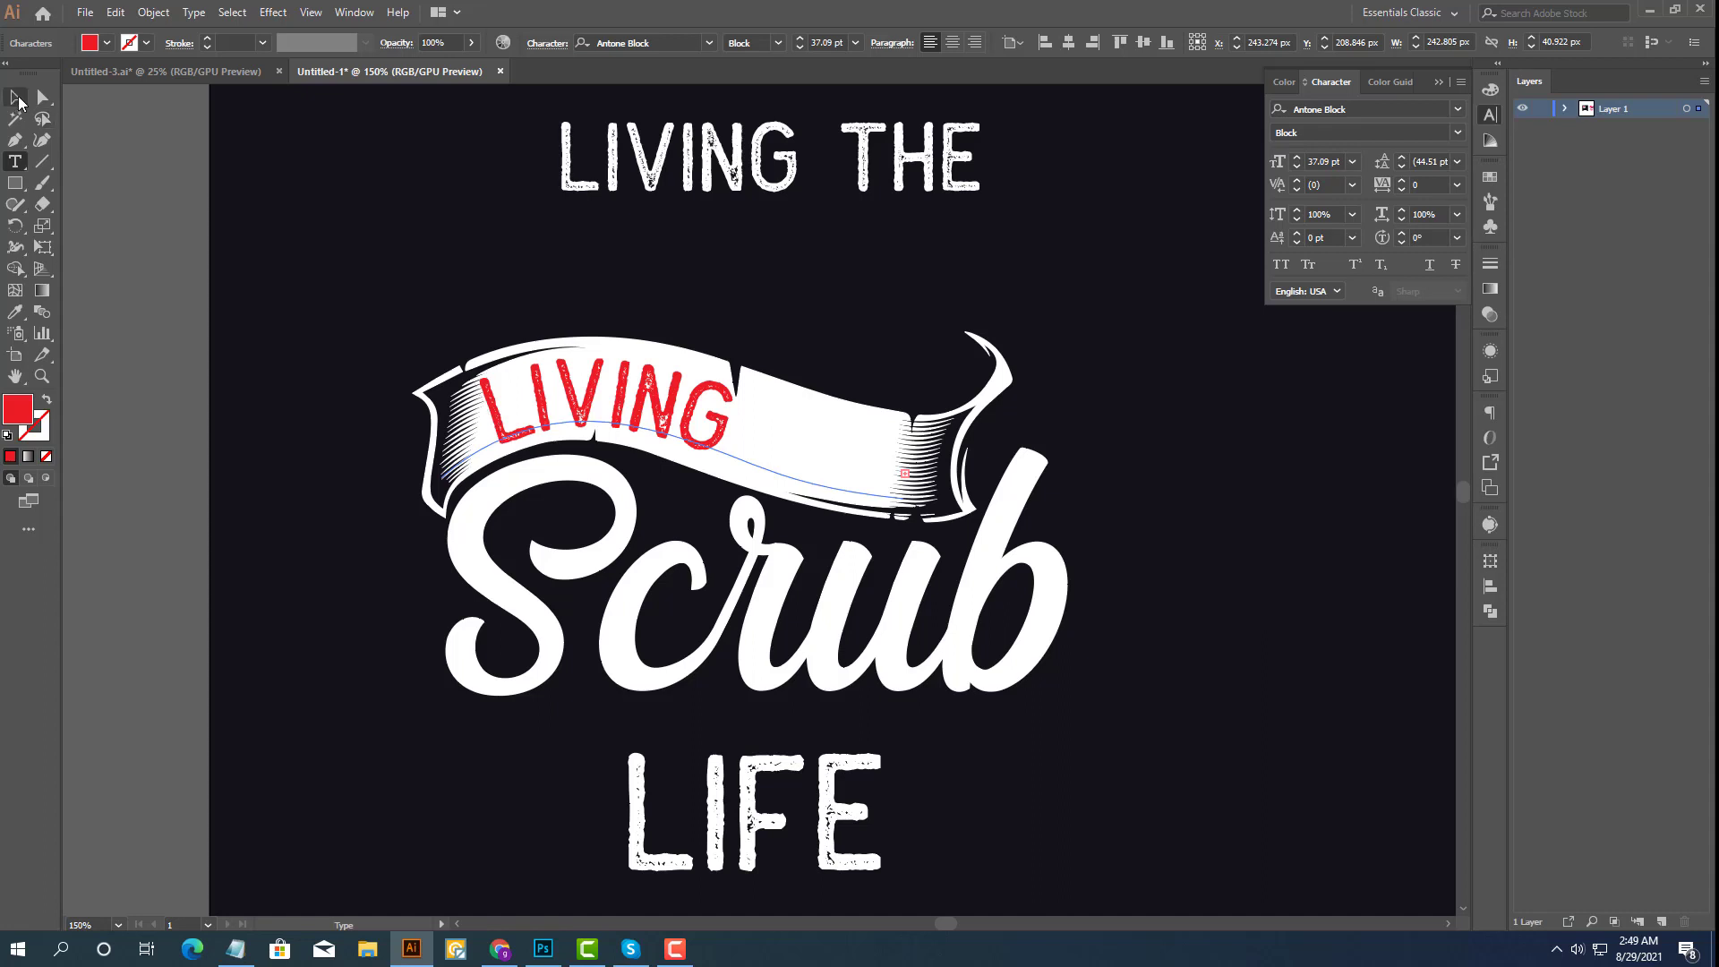
click(1297, 167)
click(1297, 167)
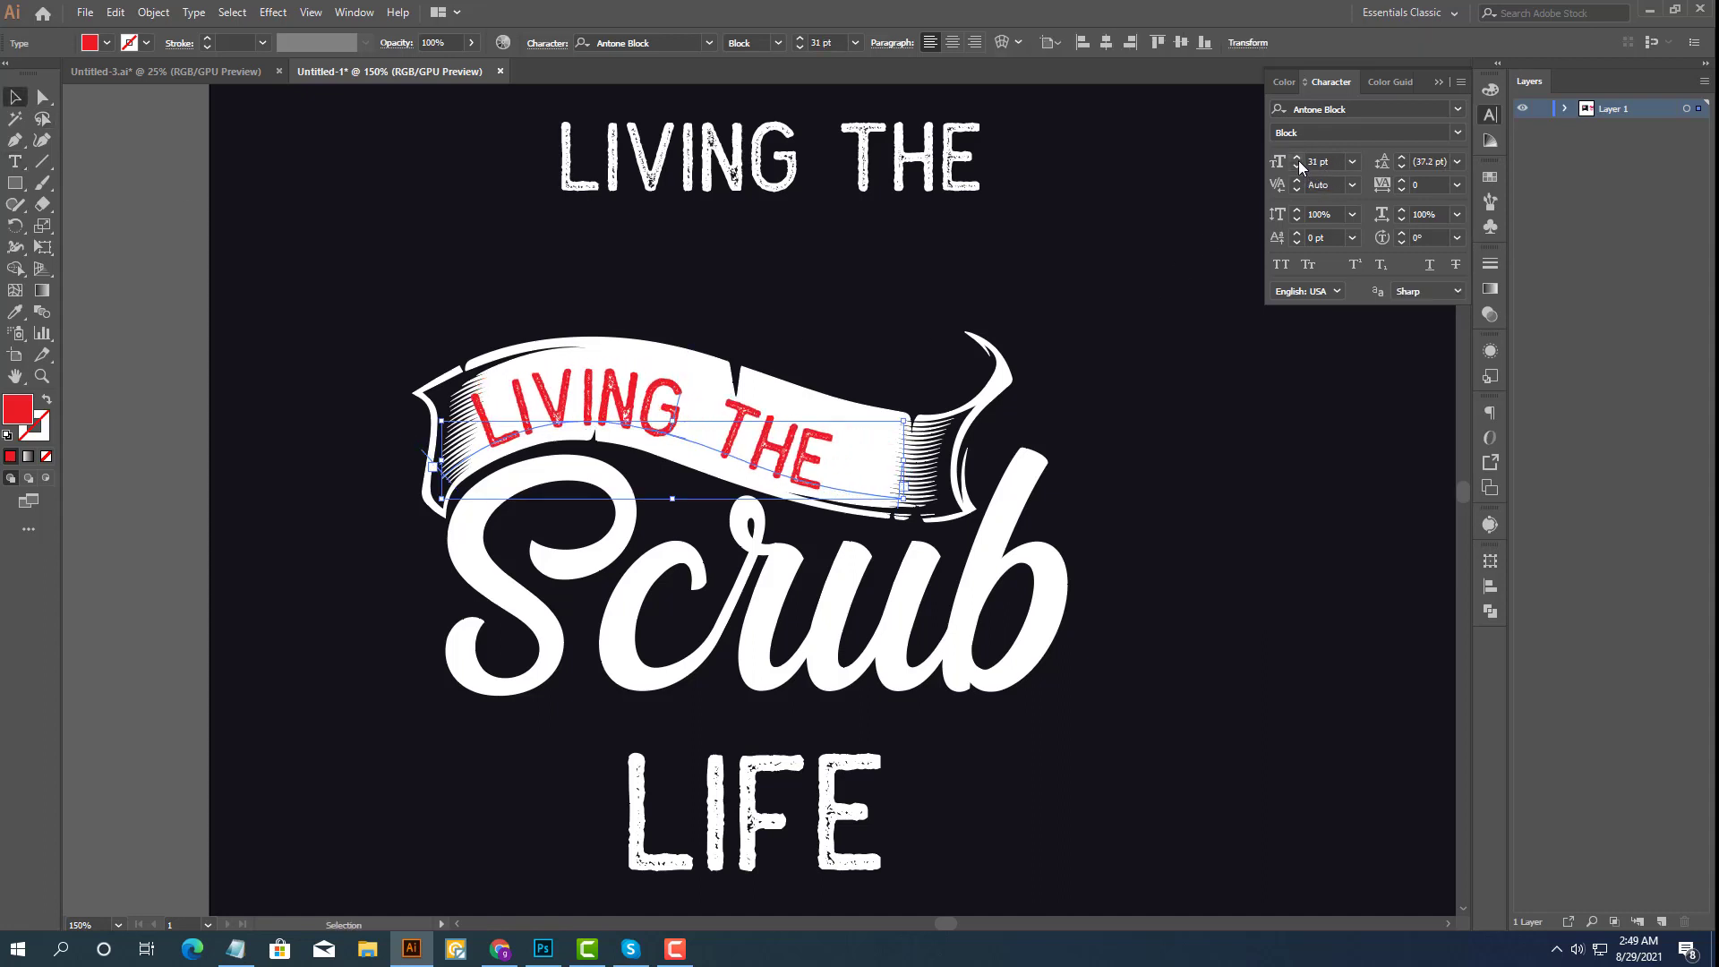
click(1299, 162)
click(1299, 162)
click(1299, 162)
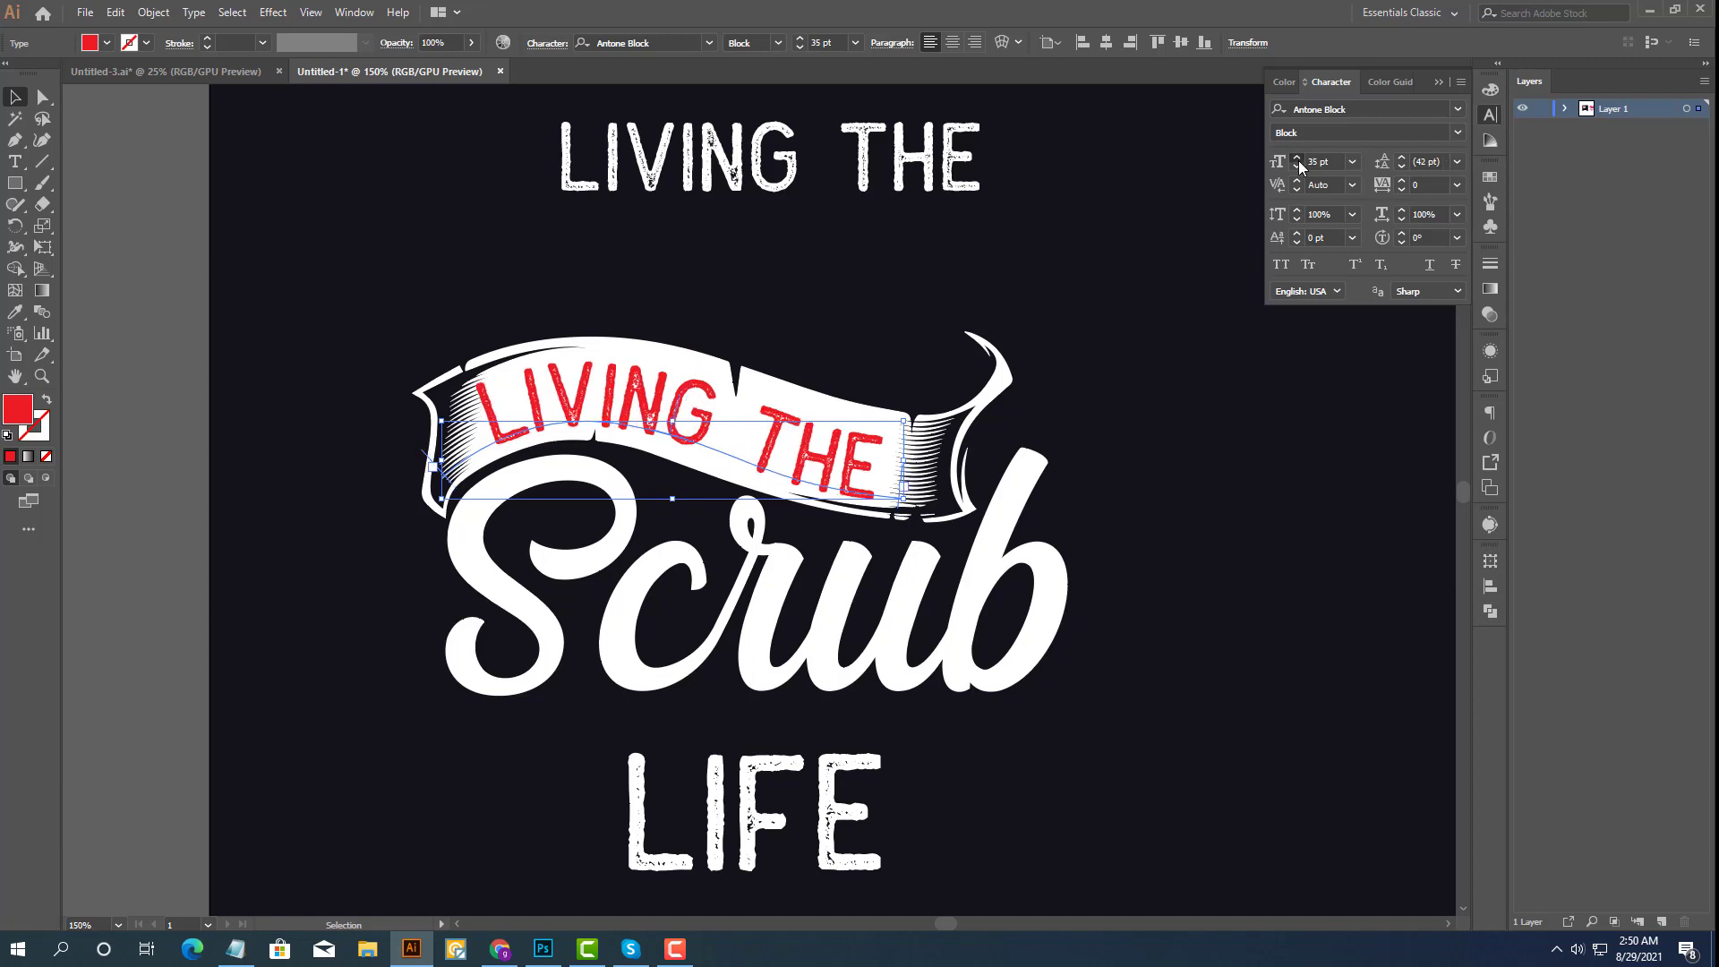
click(1297, 163)
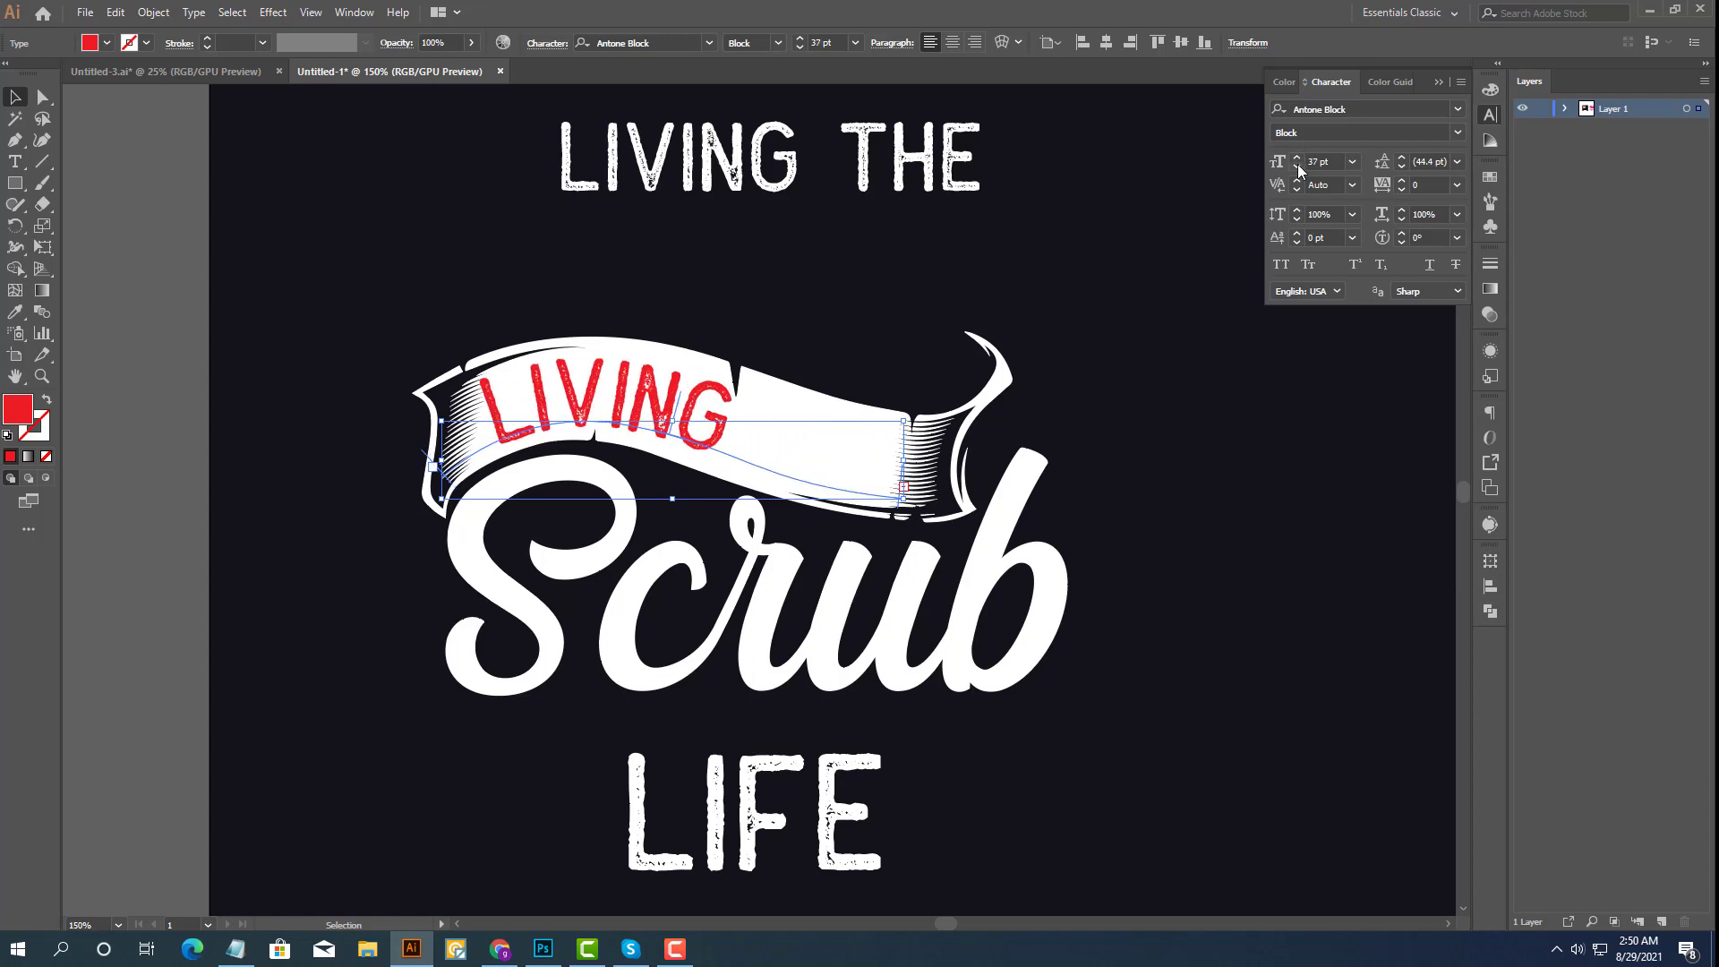
click(1297, 167)
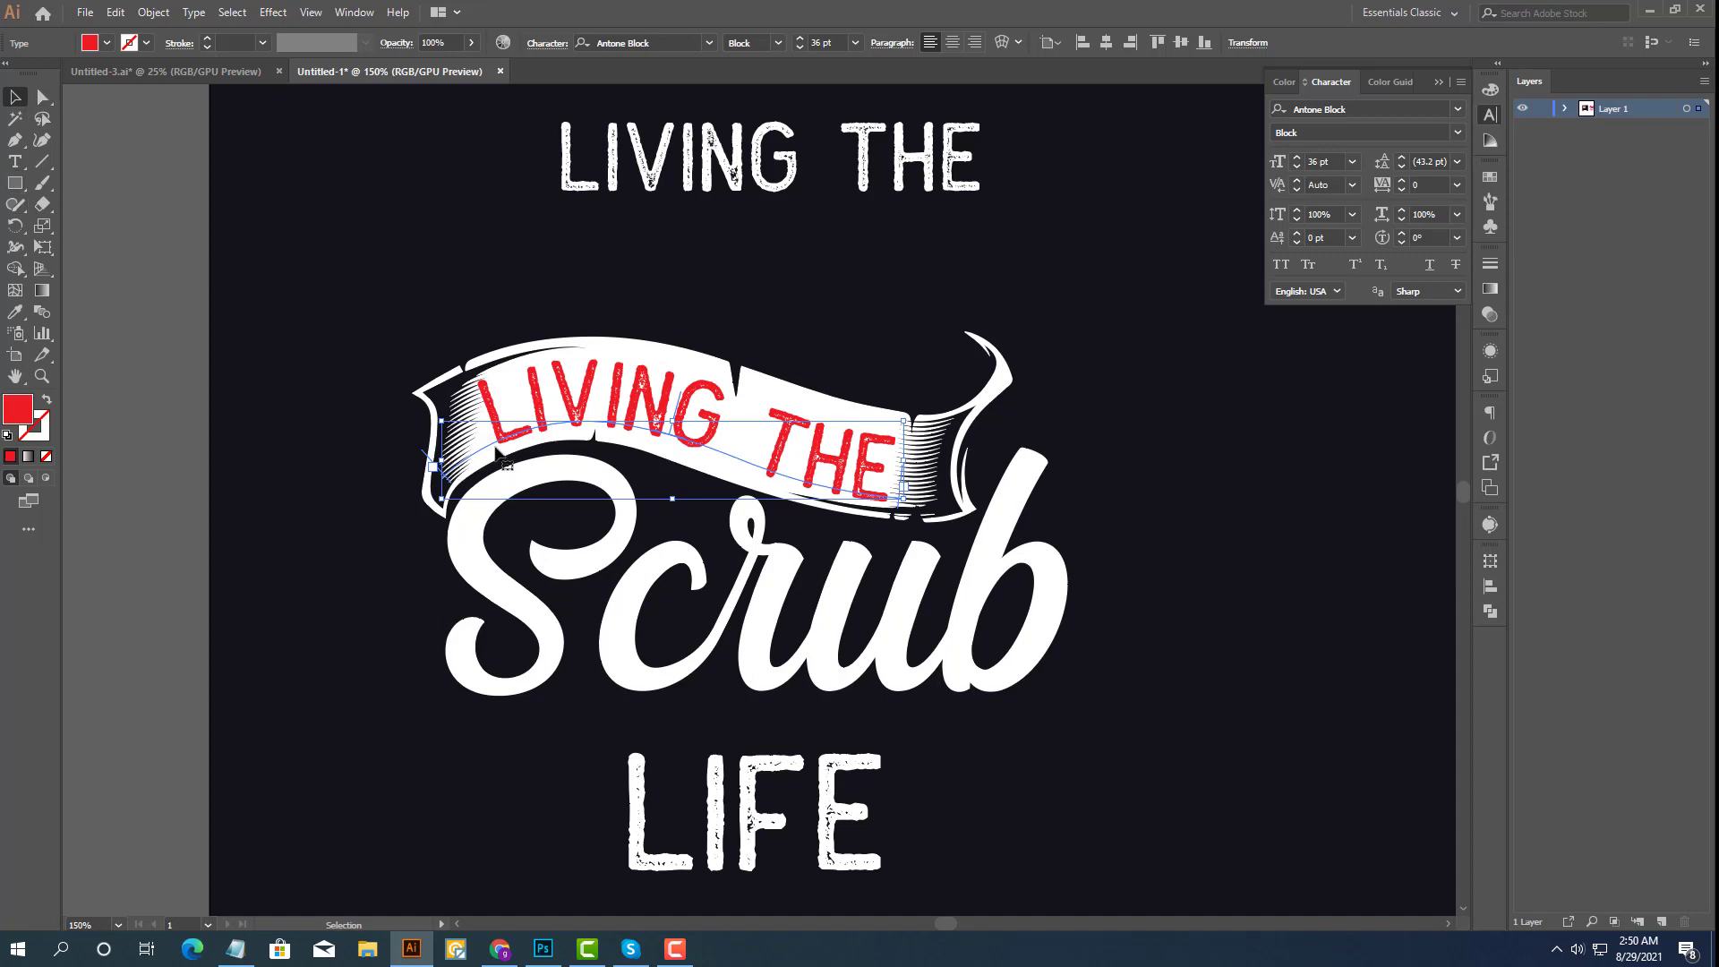
click(44, 100)
Drag the text path's lower handle and left anchor leftward to follow the banner's bend.
scroll(742, 468, up, 1)
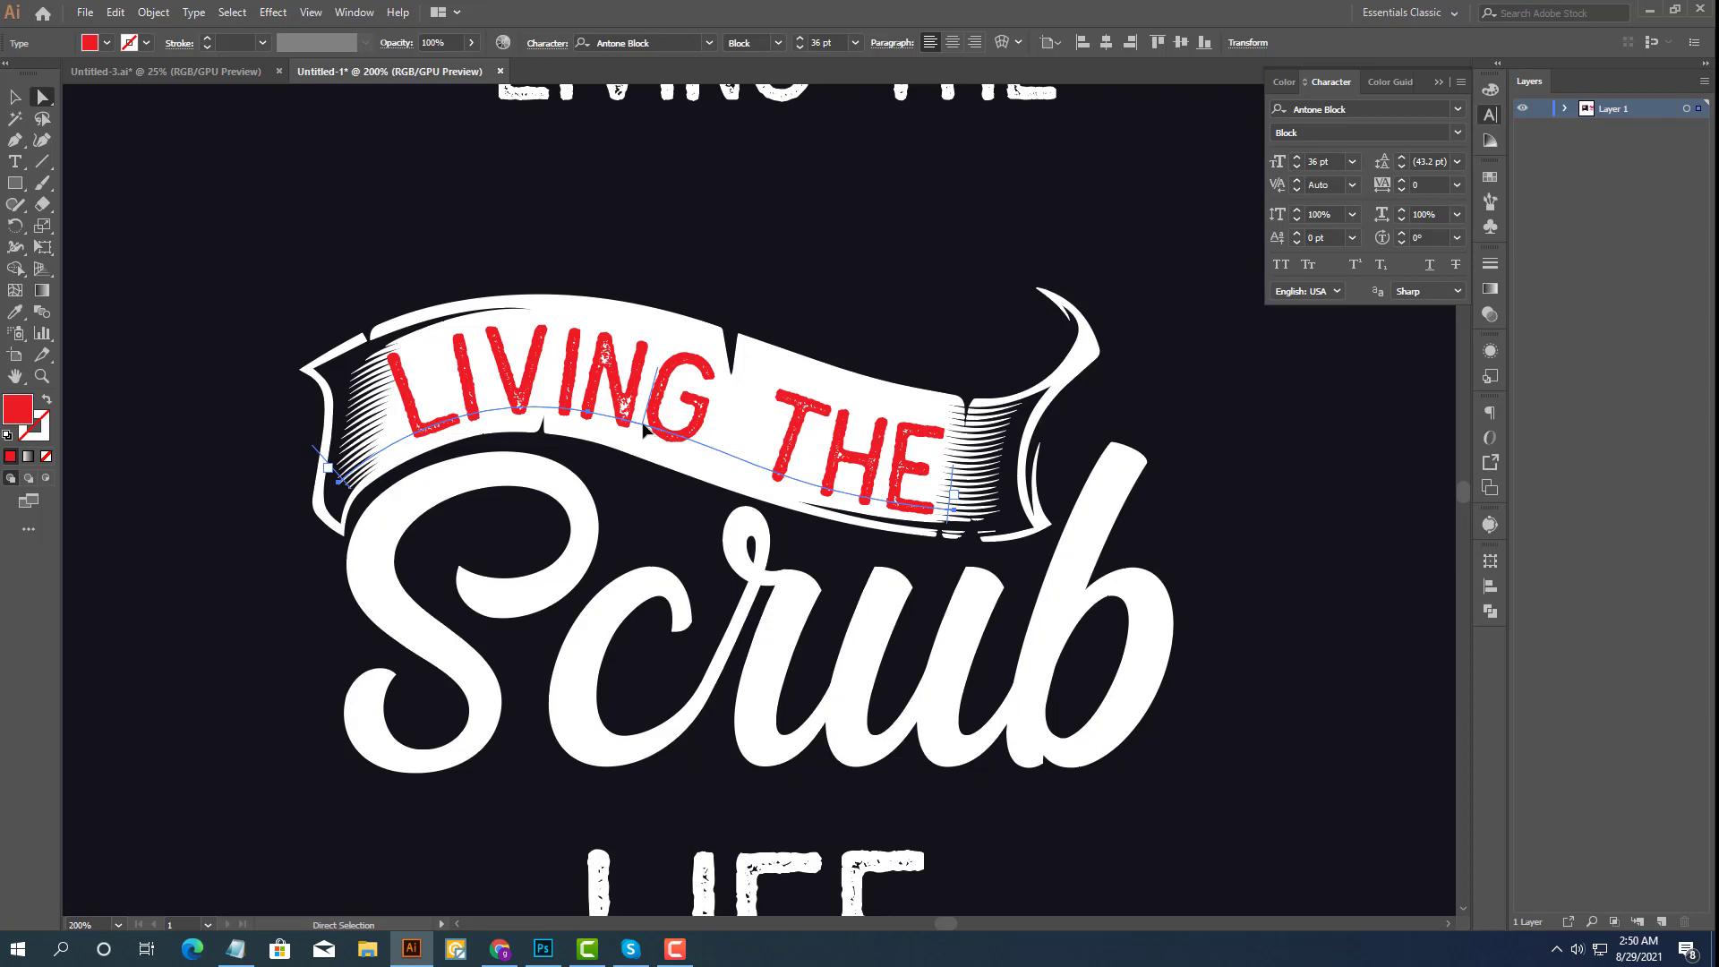
click(873, 510)
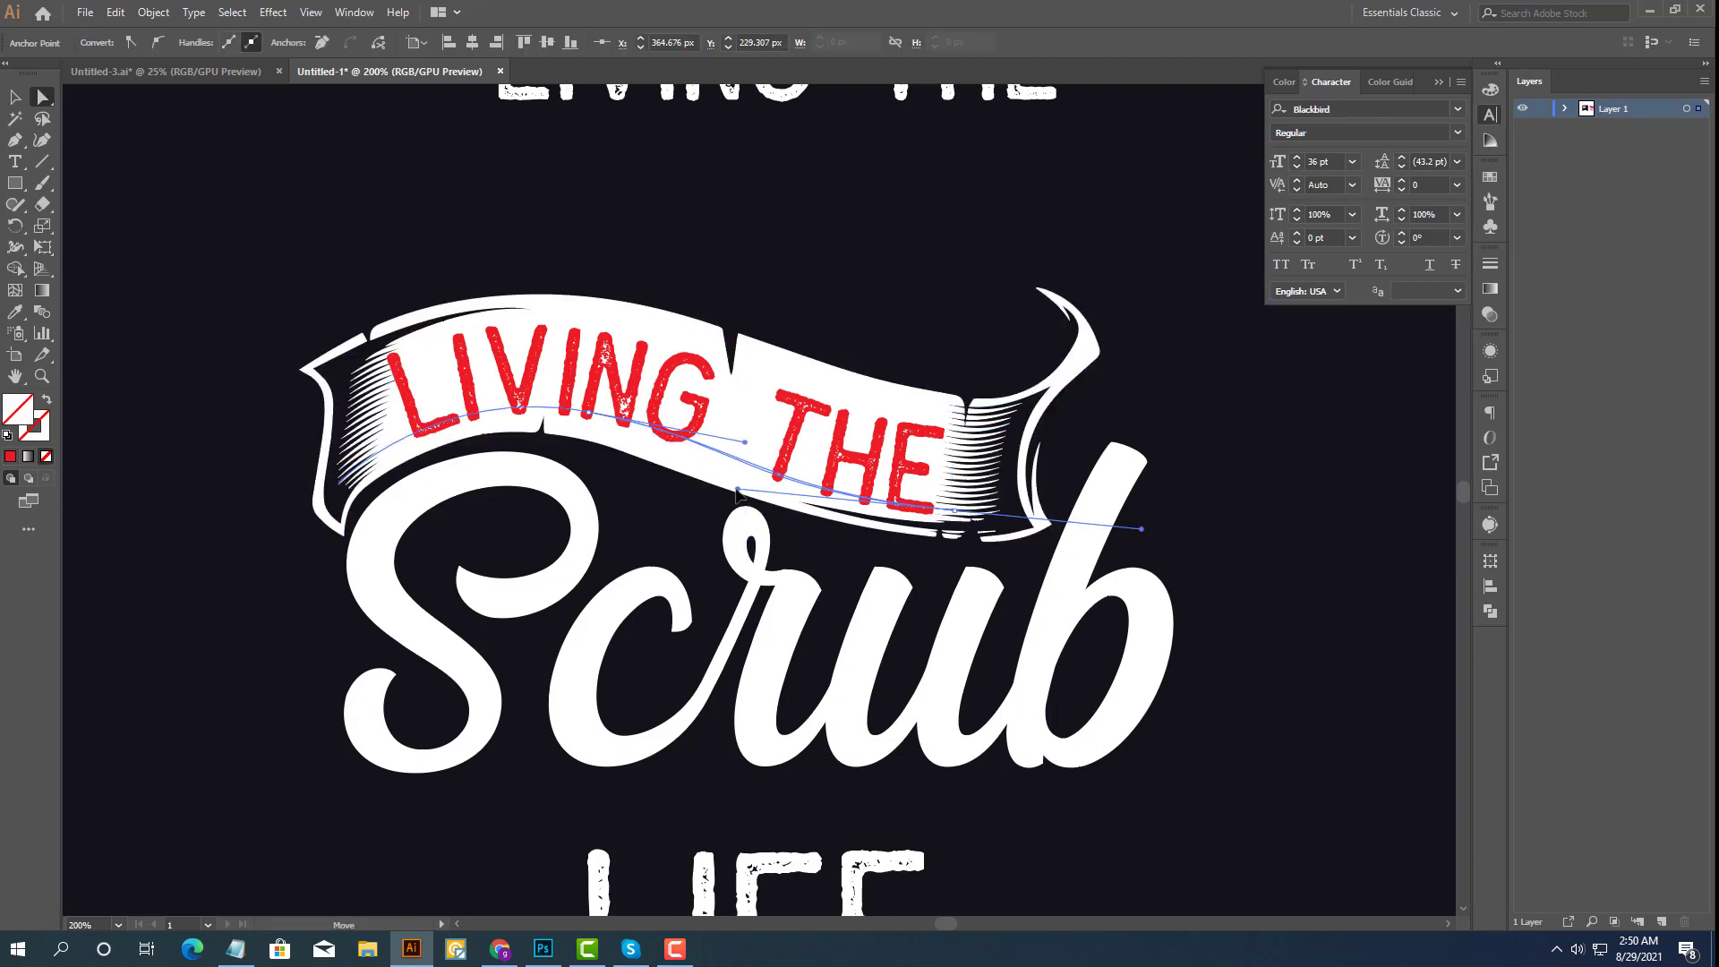
drag(754, 491, 729, 487)
click(591, 417)
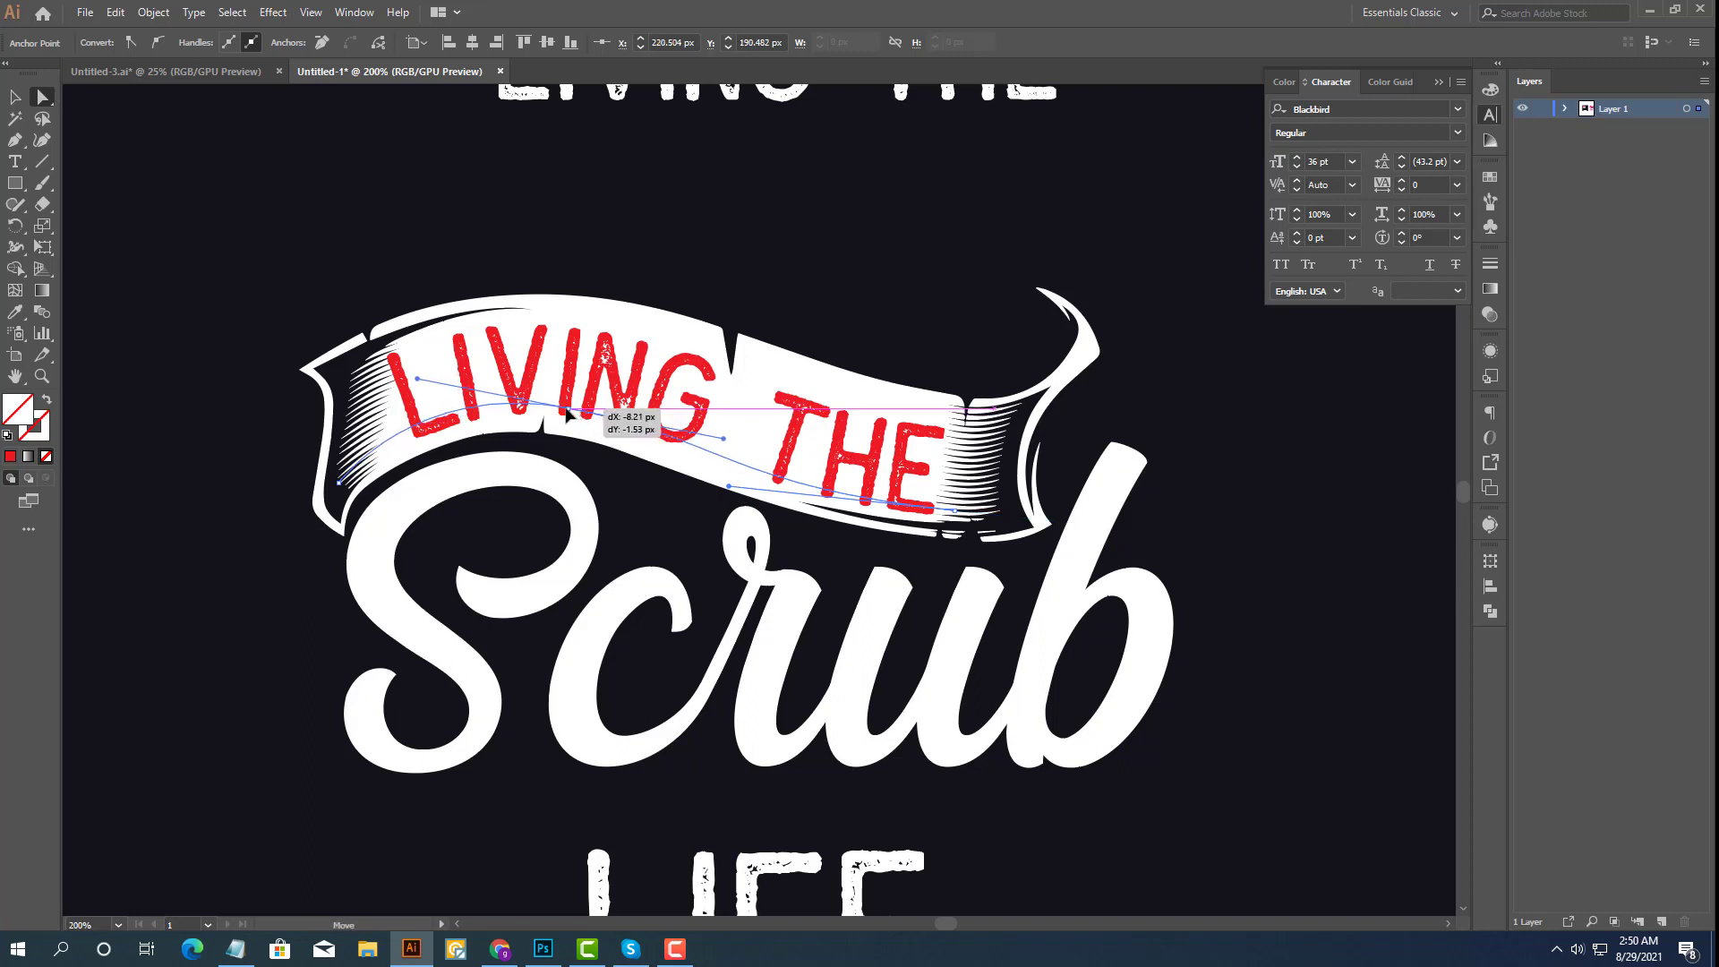
drag(589, 417, 568, 412)
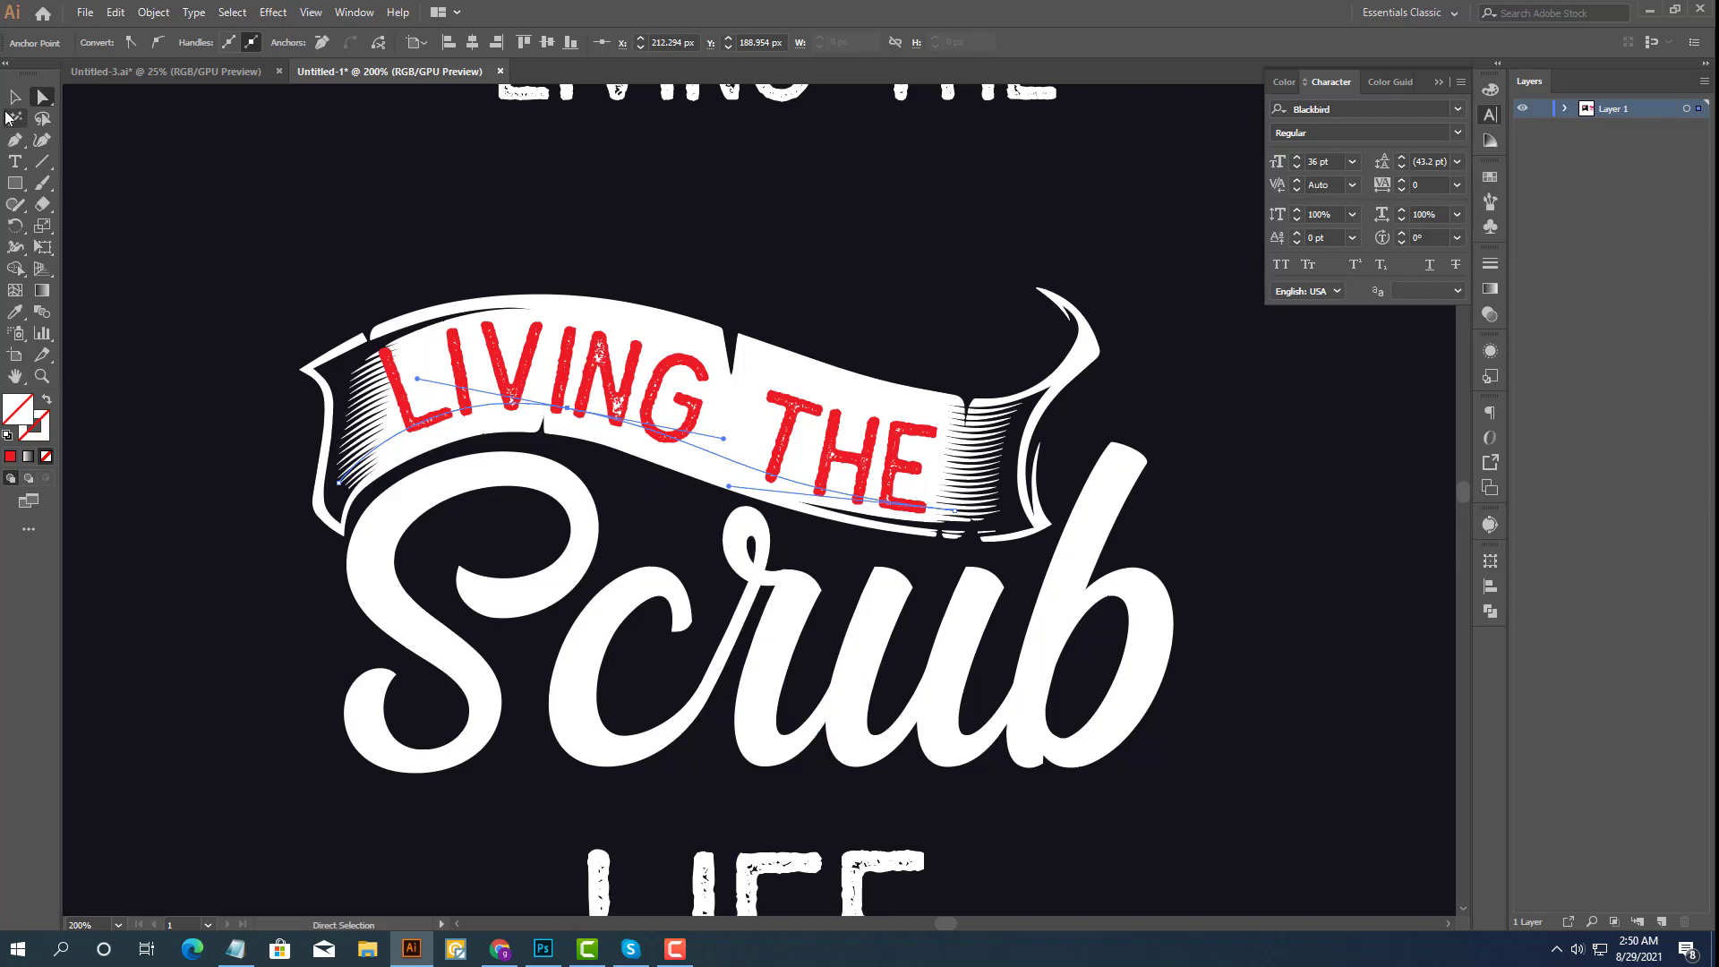
click(15, 96)
click(286, 186)
Edit the banner text and retype THE so it reads LIVING THE.
scroll(600, 309, down, 1)
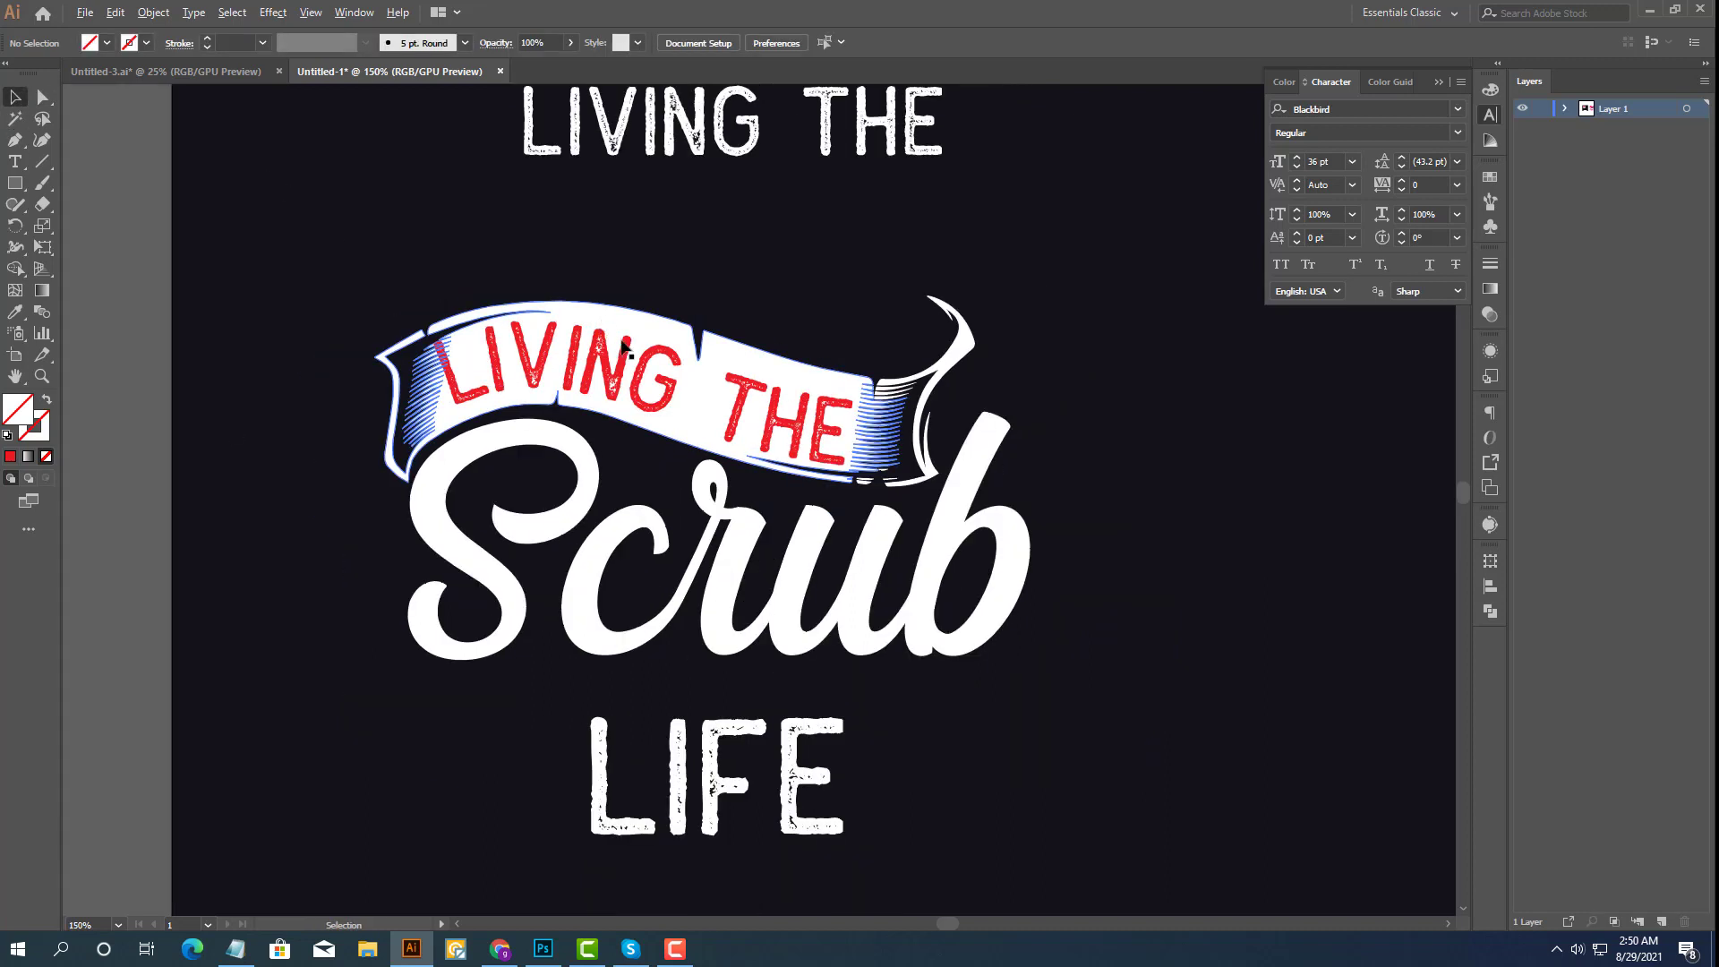
click(664, 417)
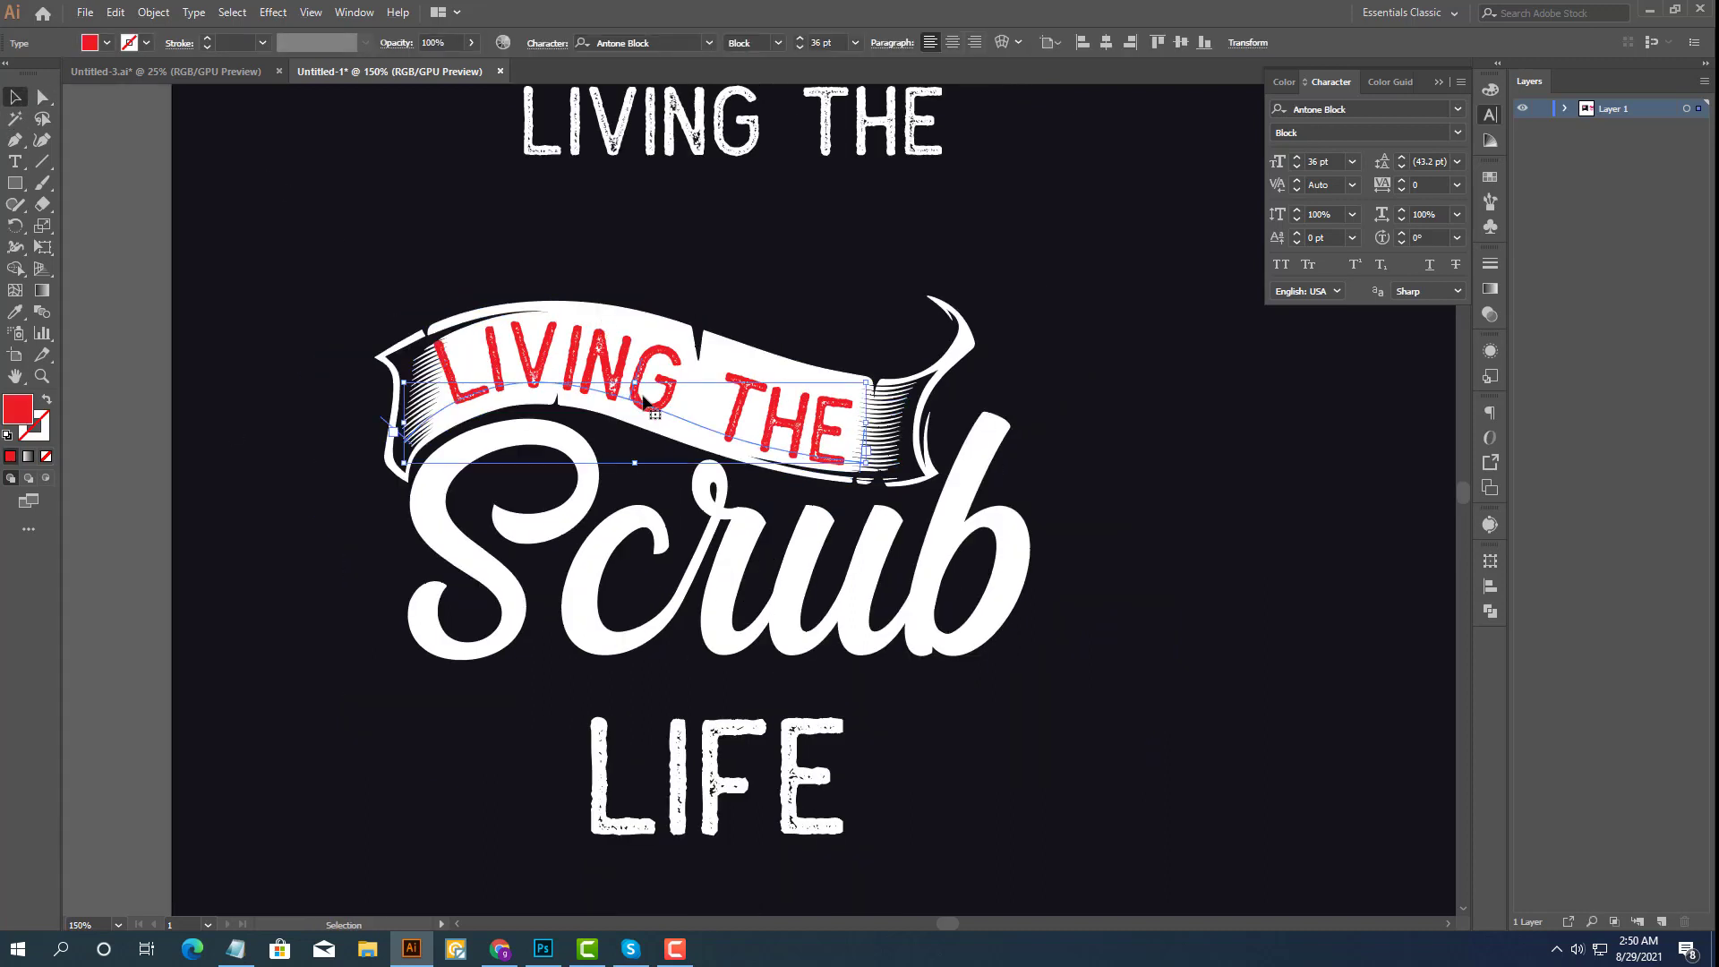
double_click(451, 402)
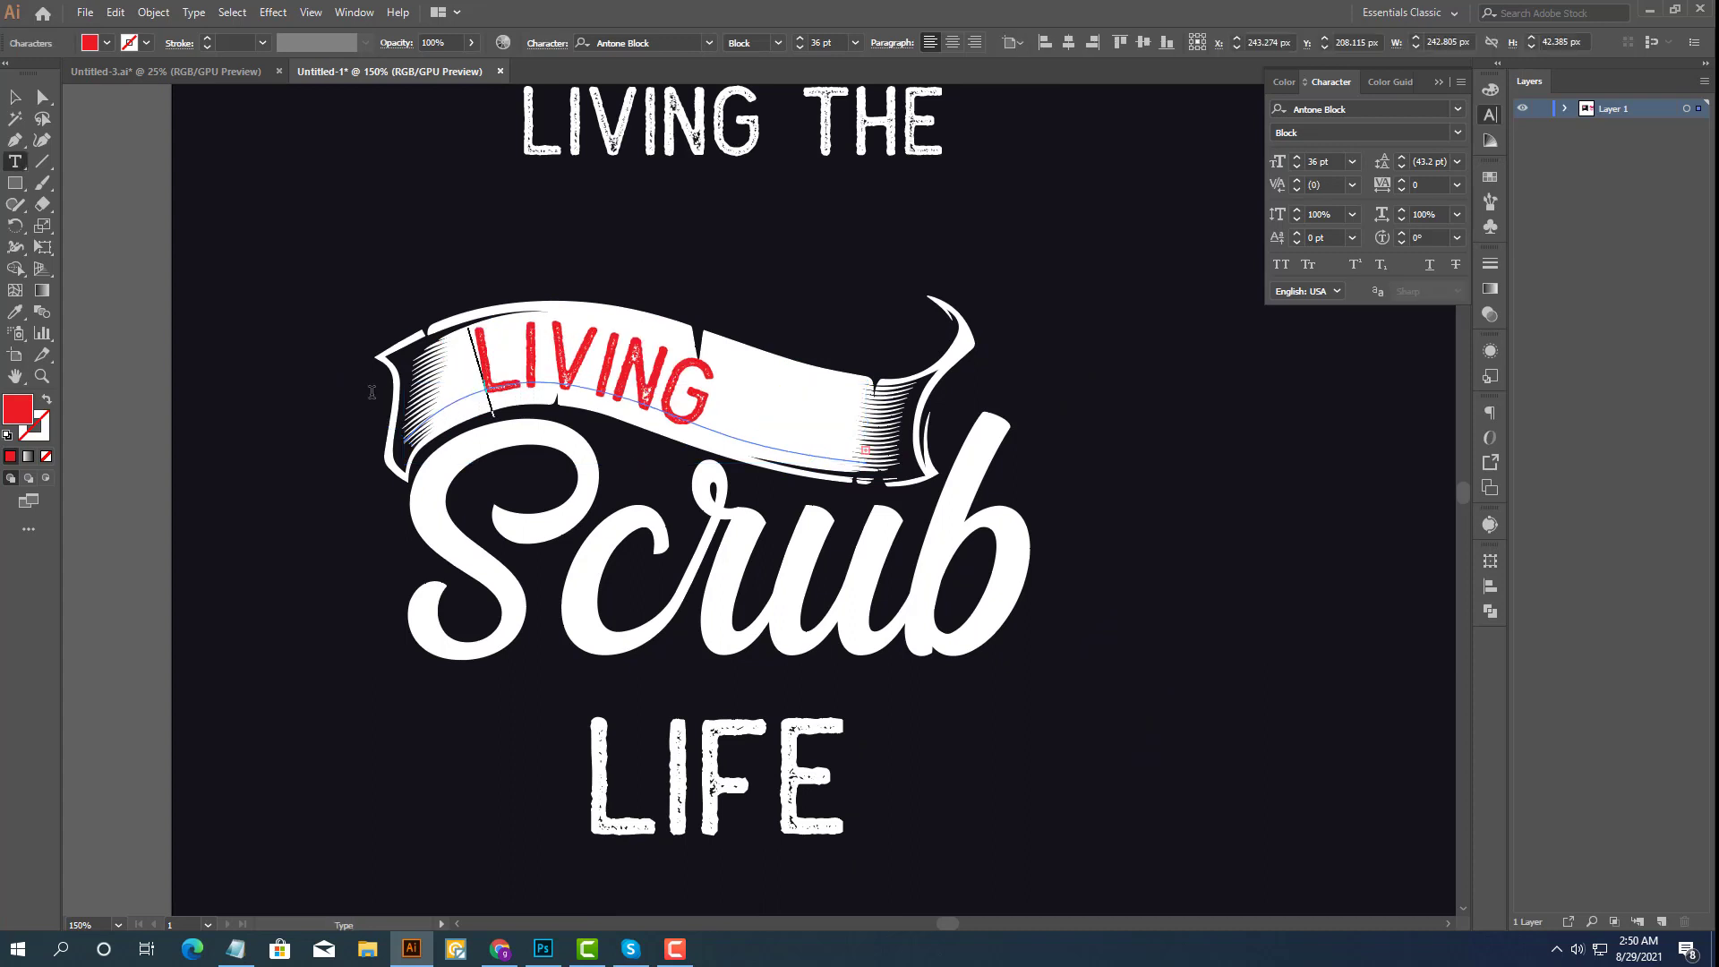
click(20, 97)
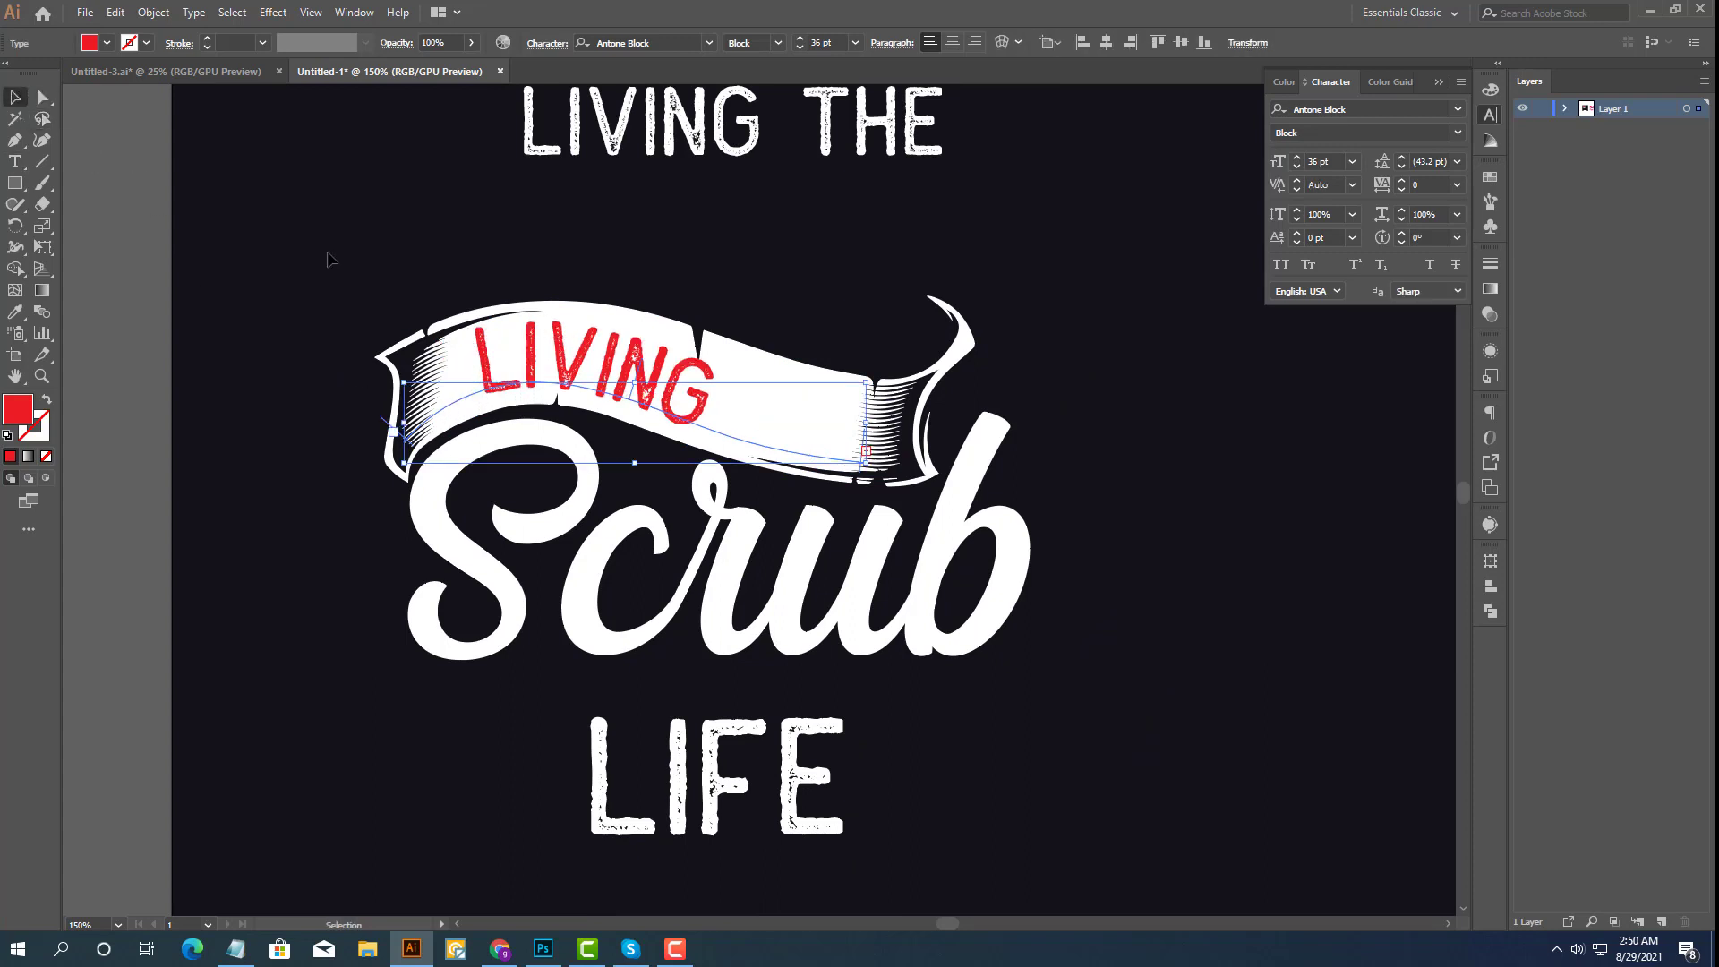
double_click(484, 394)
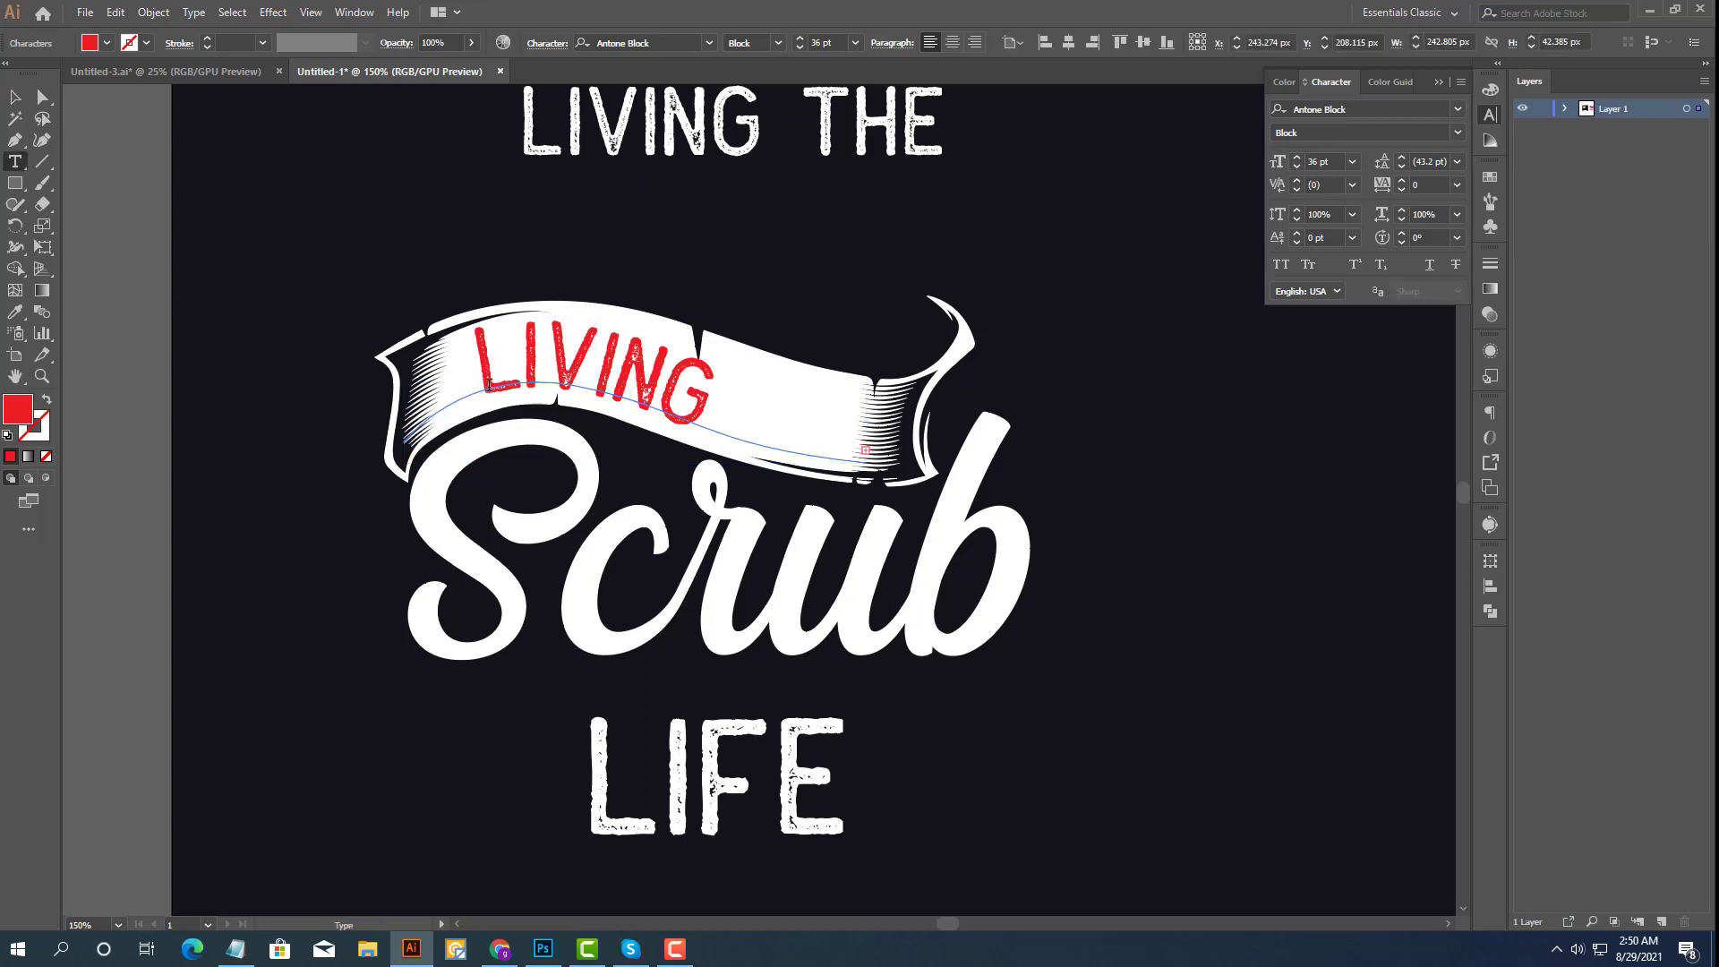
text( THE)
click(20, 97)
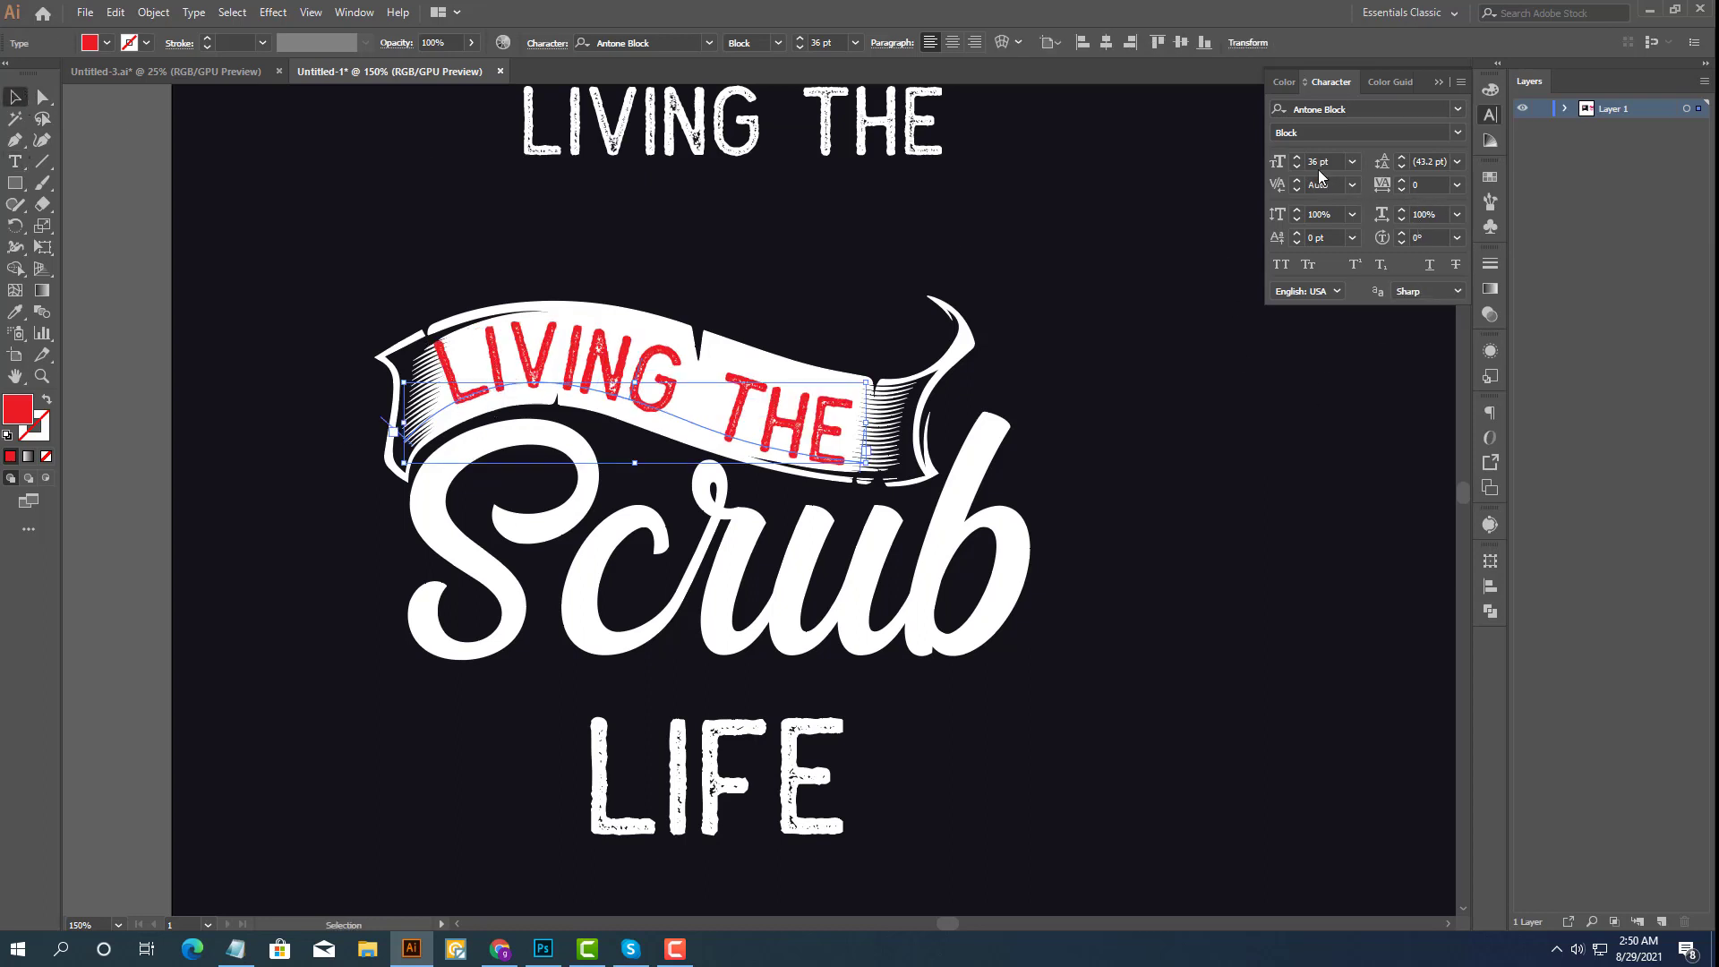
Set the banner text's tracking to 8 and close the Character settings.
click(1401, 180)
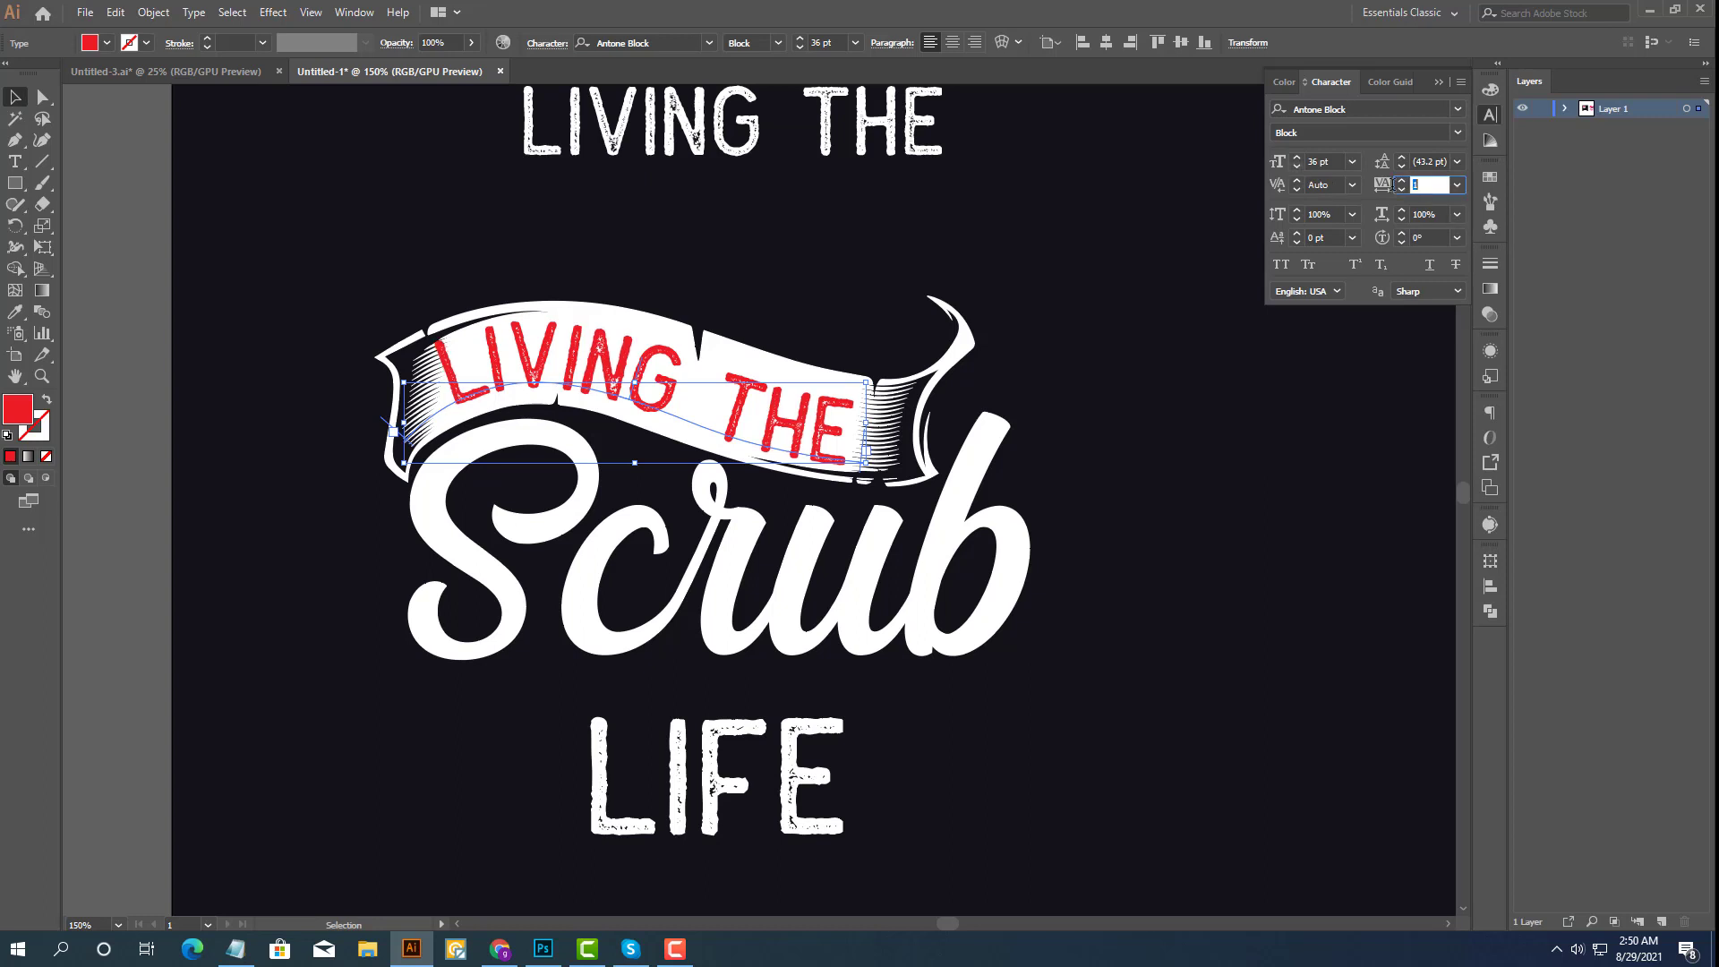
click(1401, 180)
click(1401, 180)
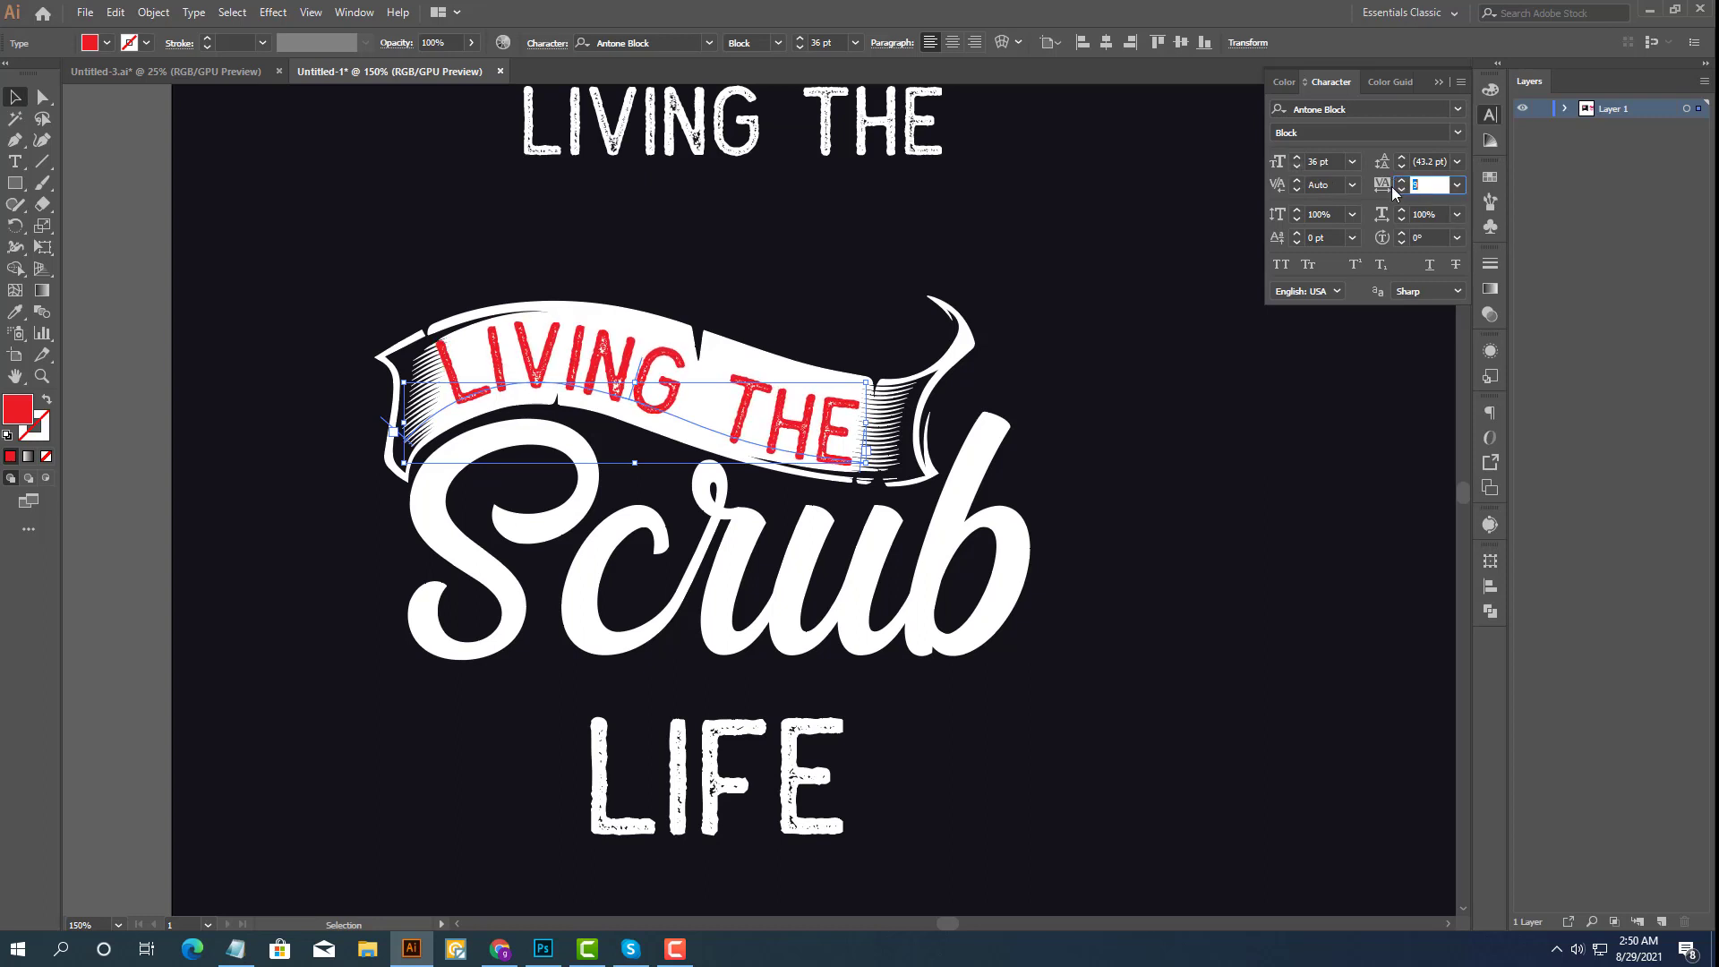
key(Down)
key(Down)
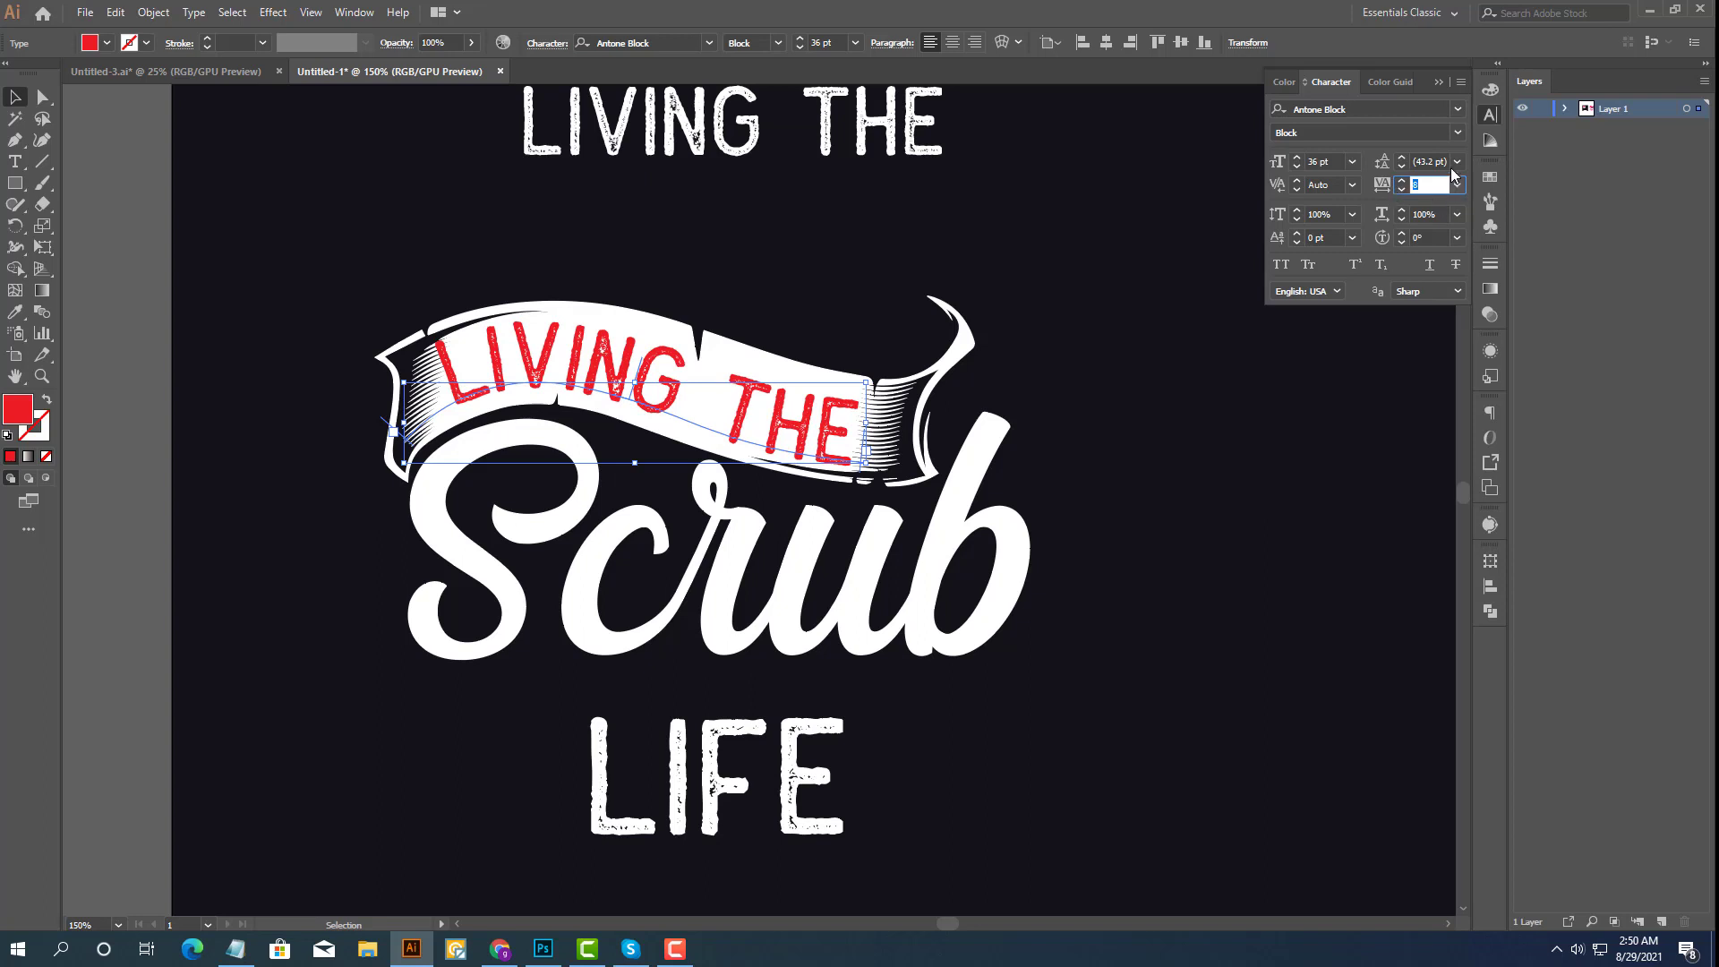
click(1439, 83)
click(1191, 354)
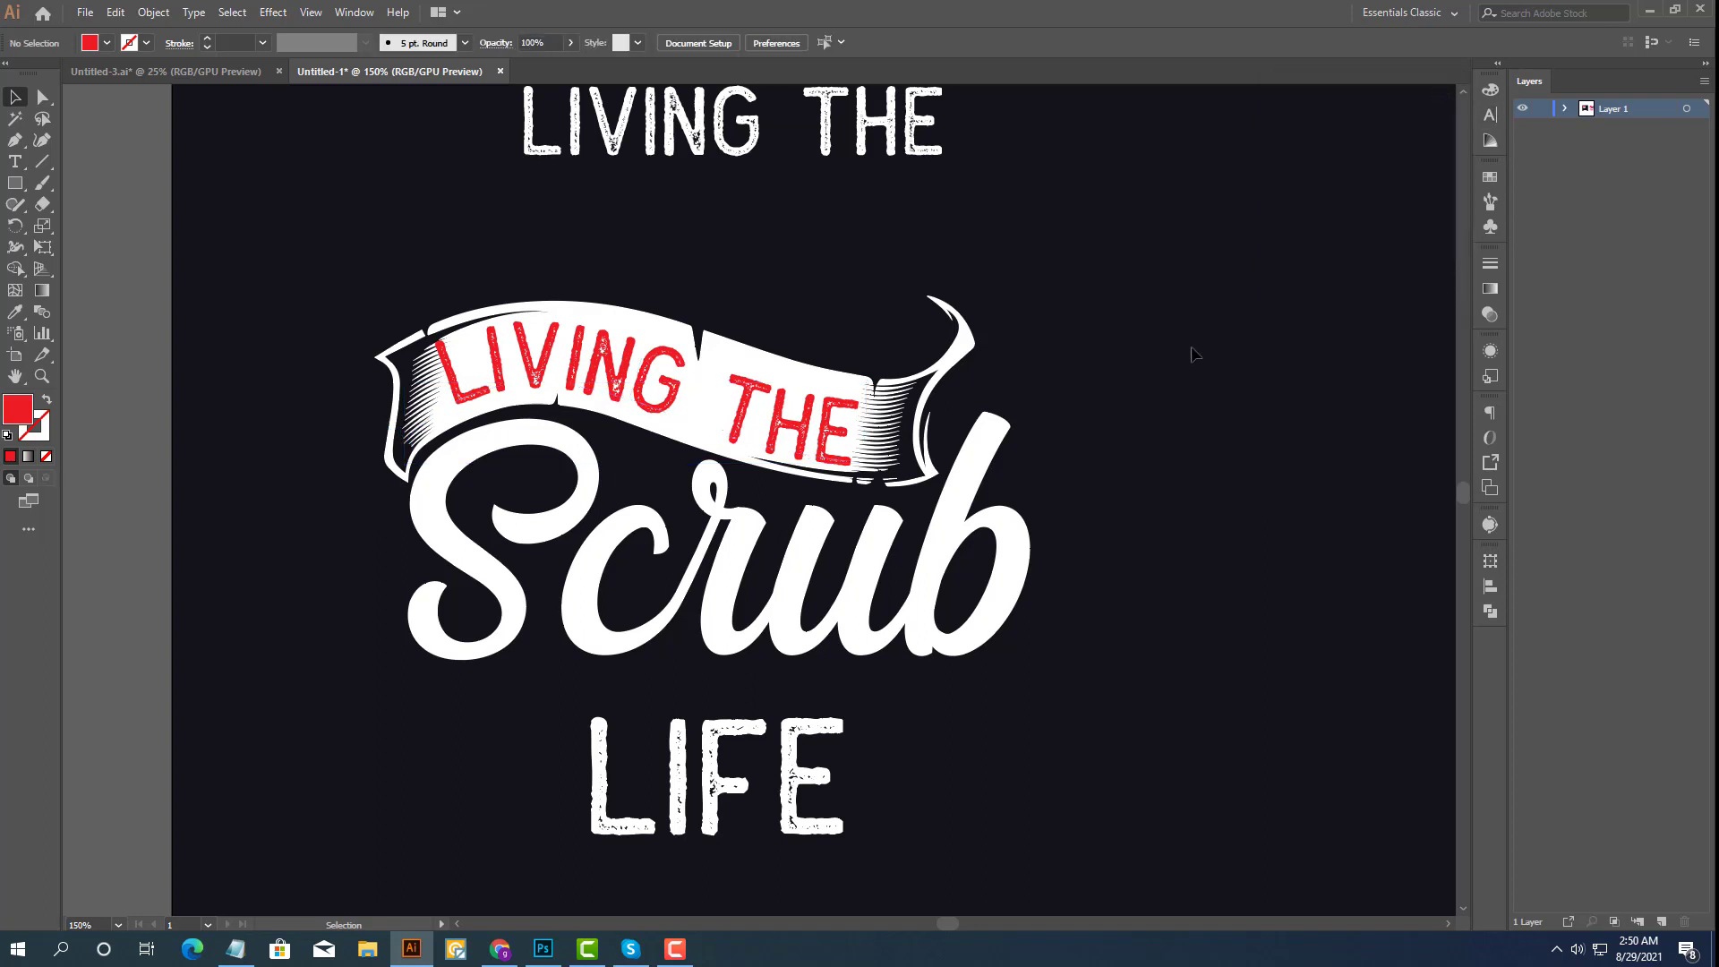
Eyedrop the dark background colour onto the curved LIVING THE text.
click(766, 403)
click(15, 311)
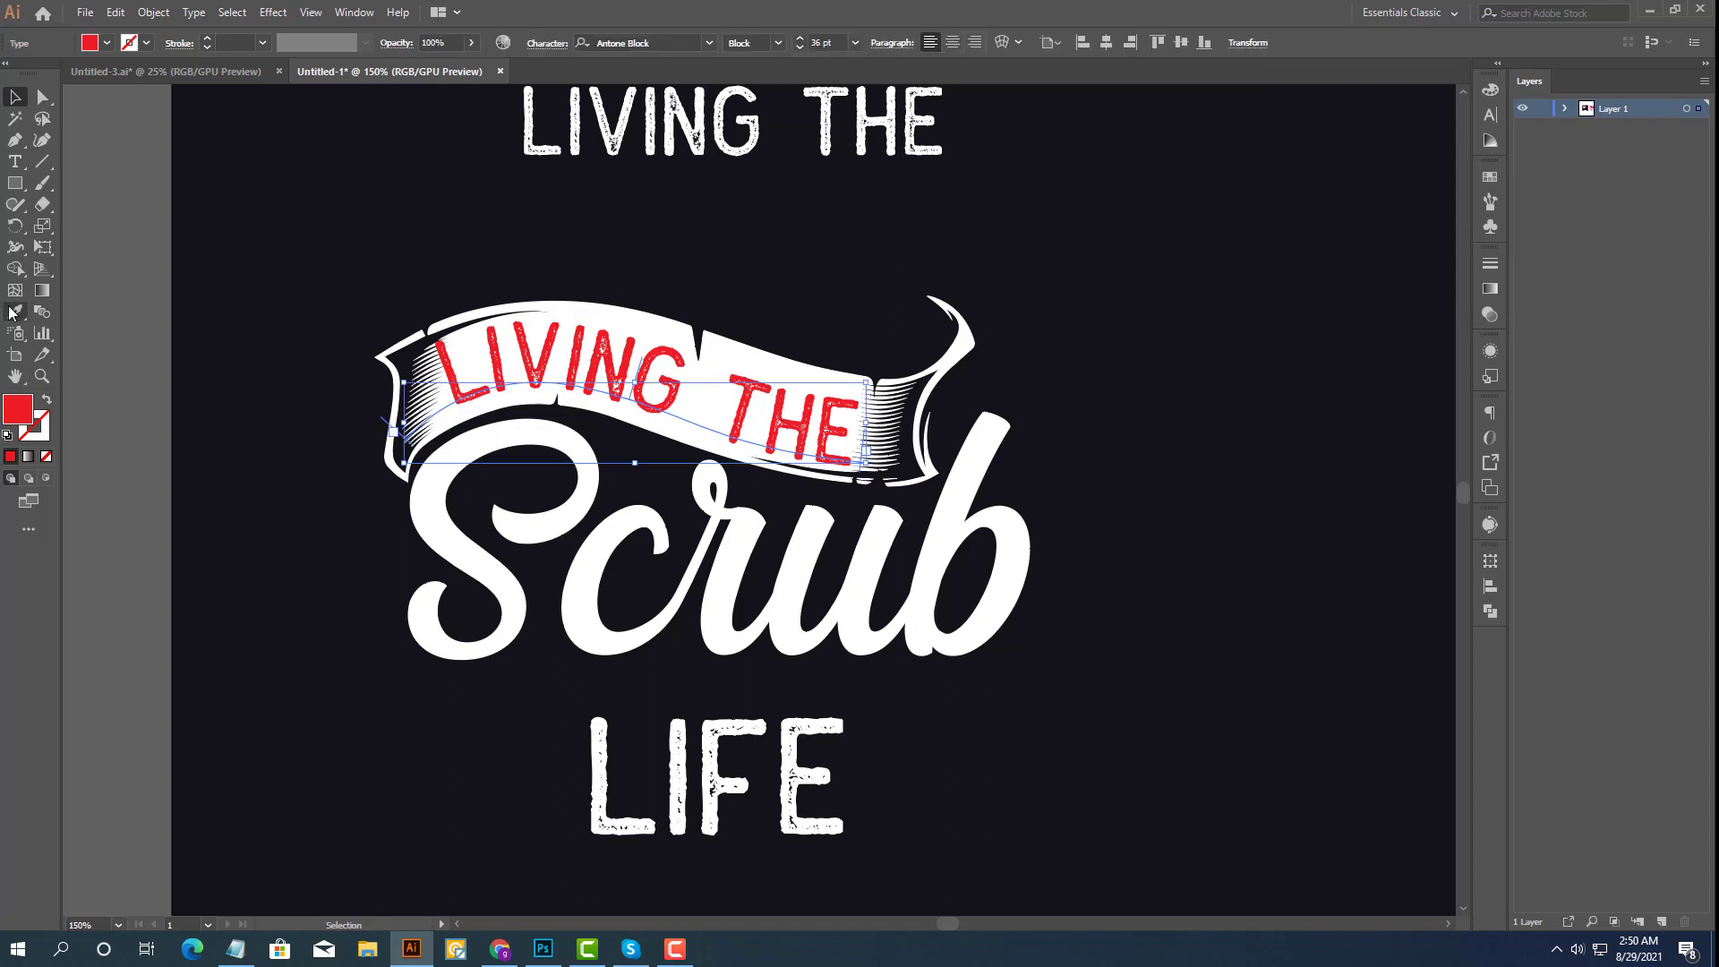
click(415, 240)
key(v)
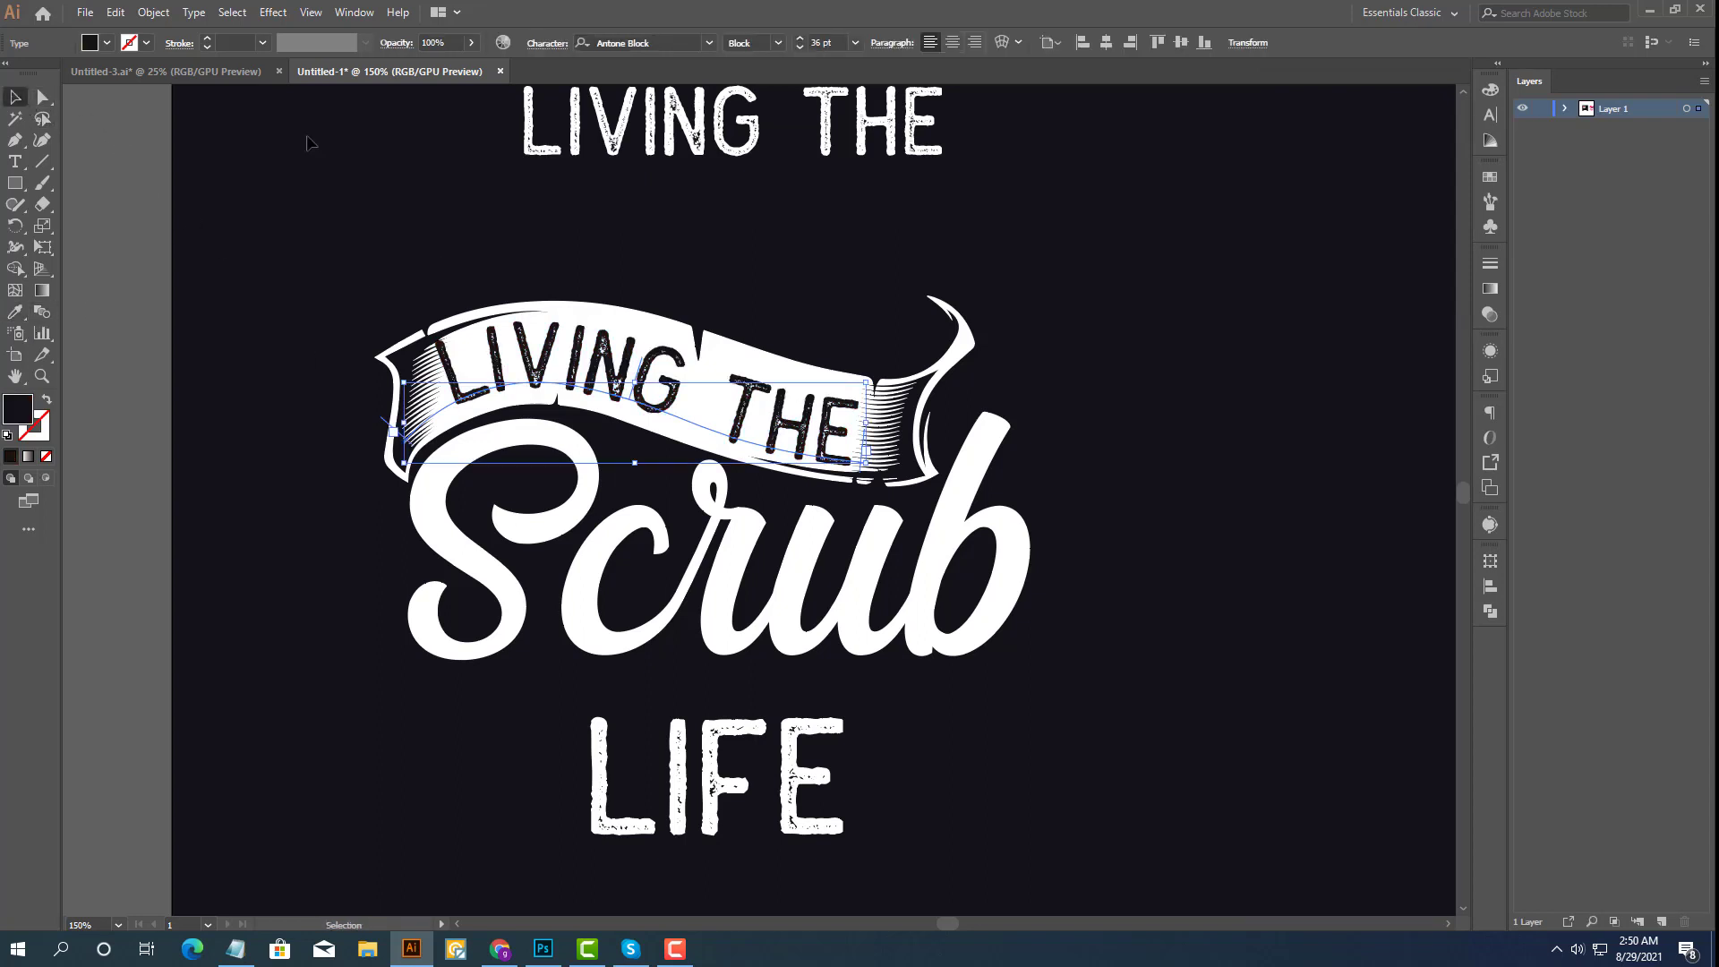
click(412, 224)
Nudge the LIVING THE text slightly up and right, then zoom out.
click(593, 406)
drag(594, 405, 596, 408)
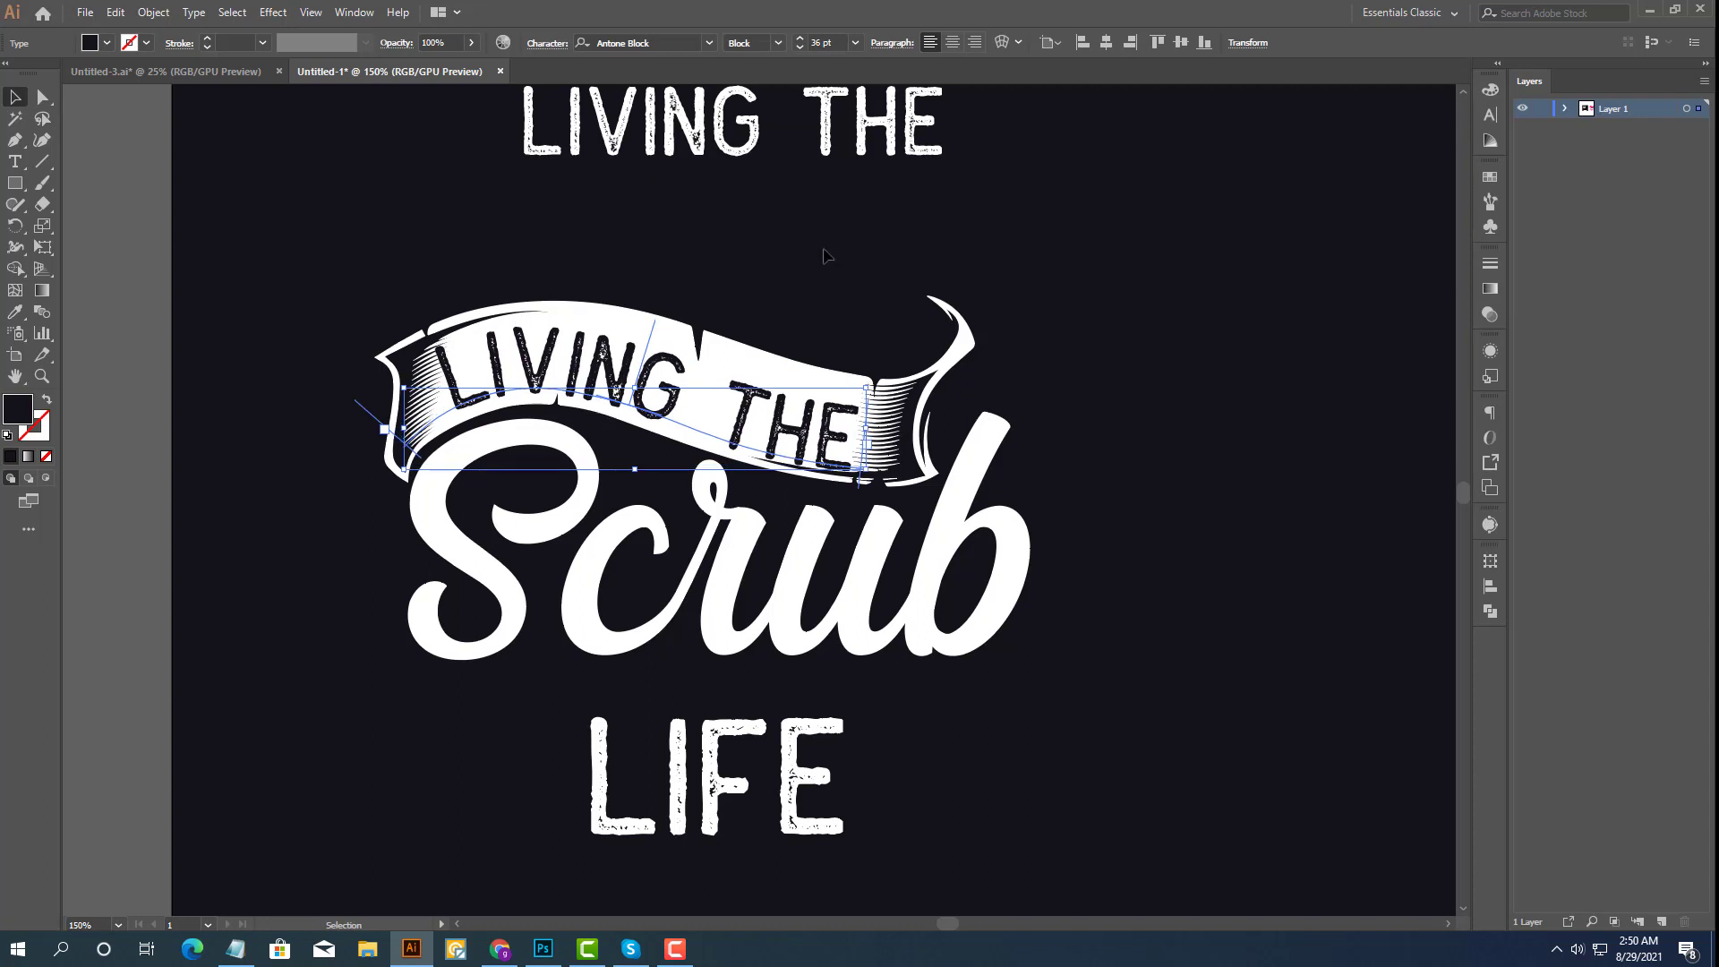
key(Up)
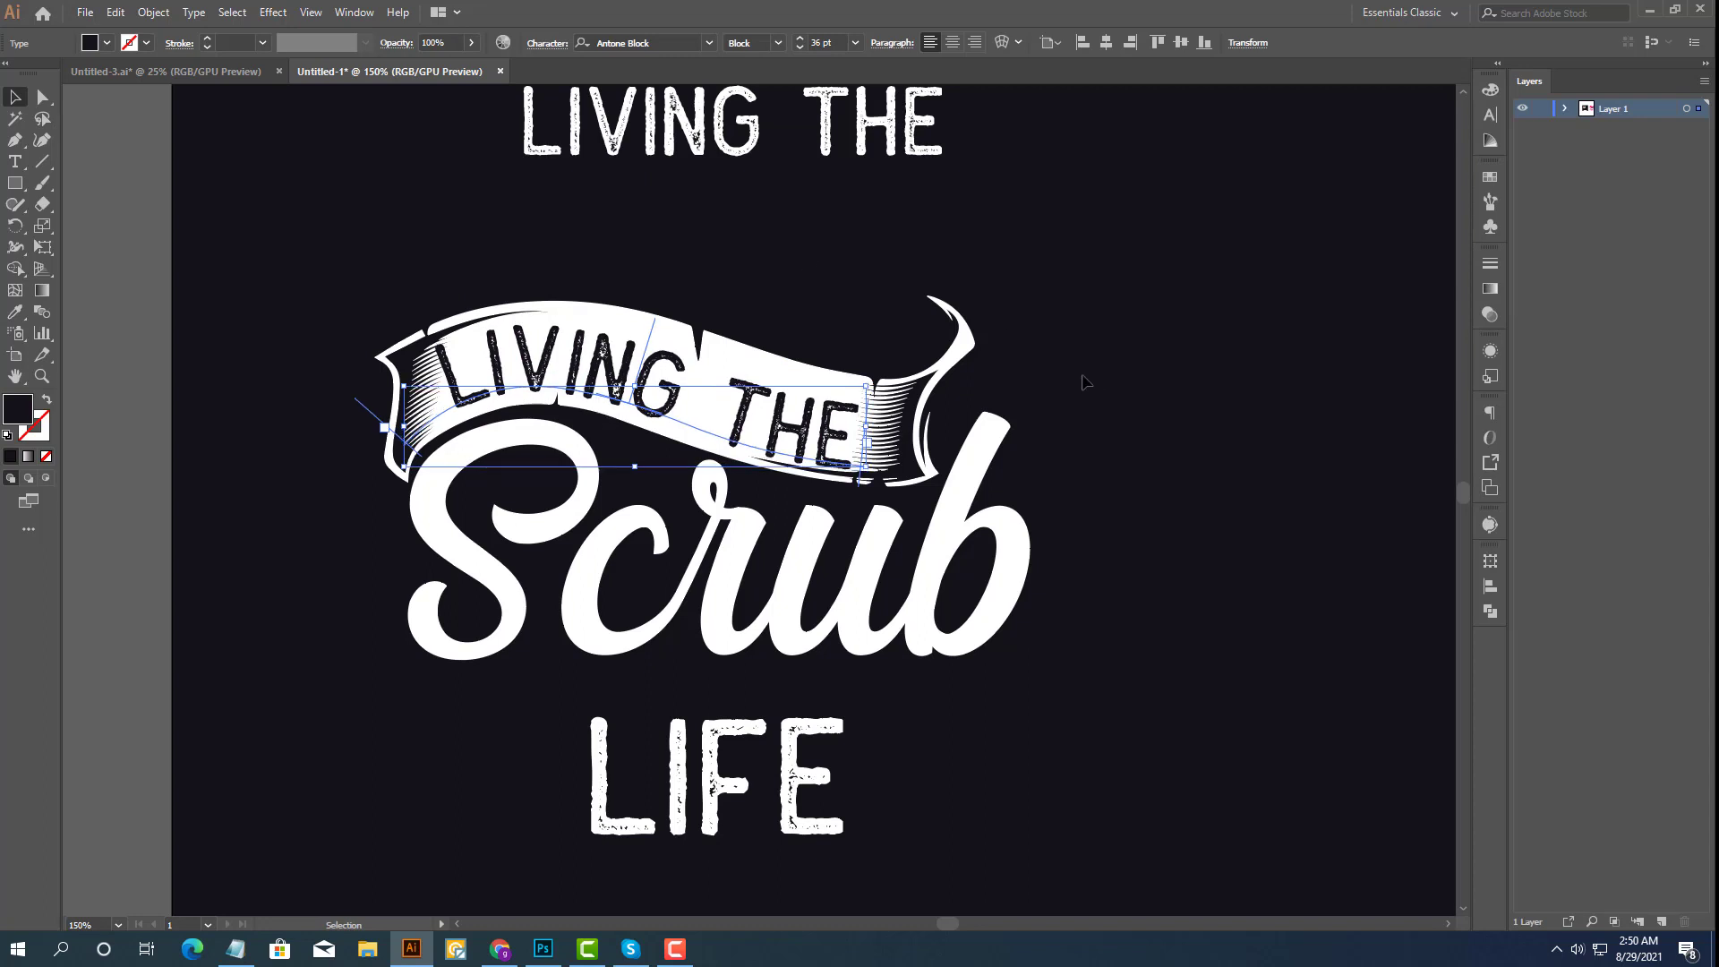
key(Up)
key(Right)
key(Right)
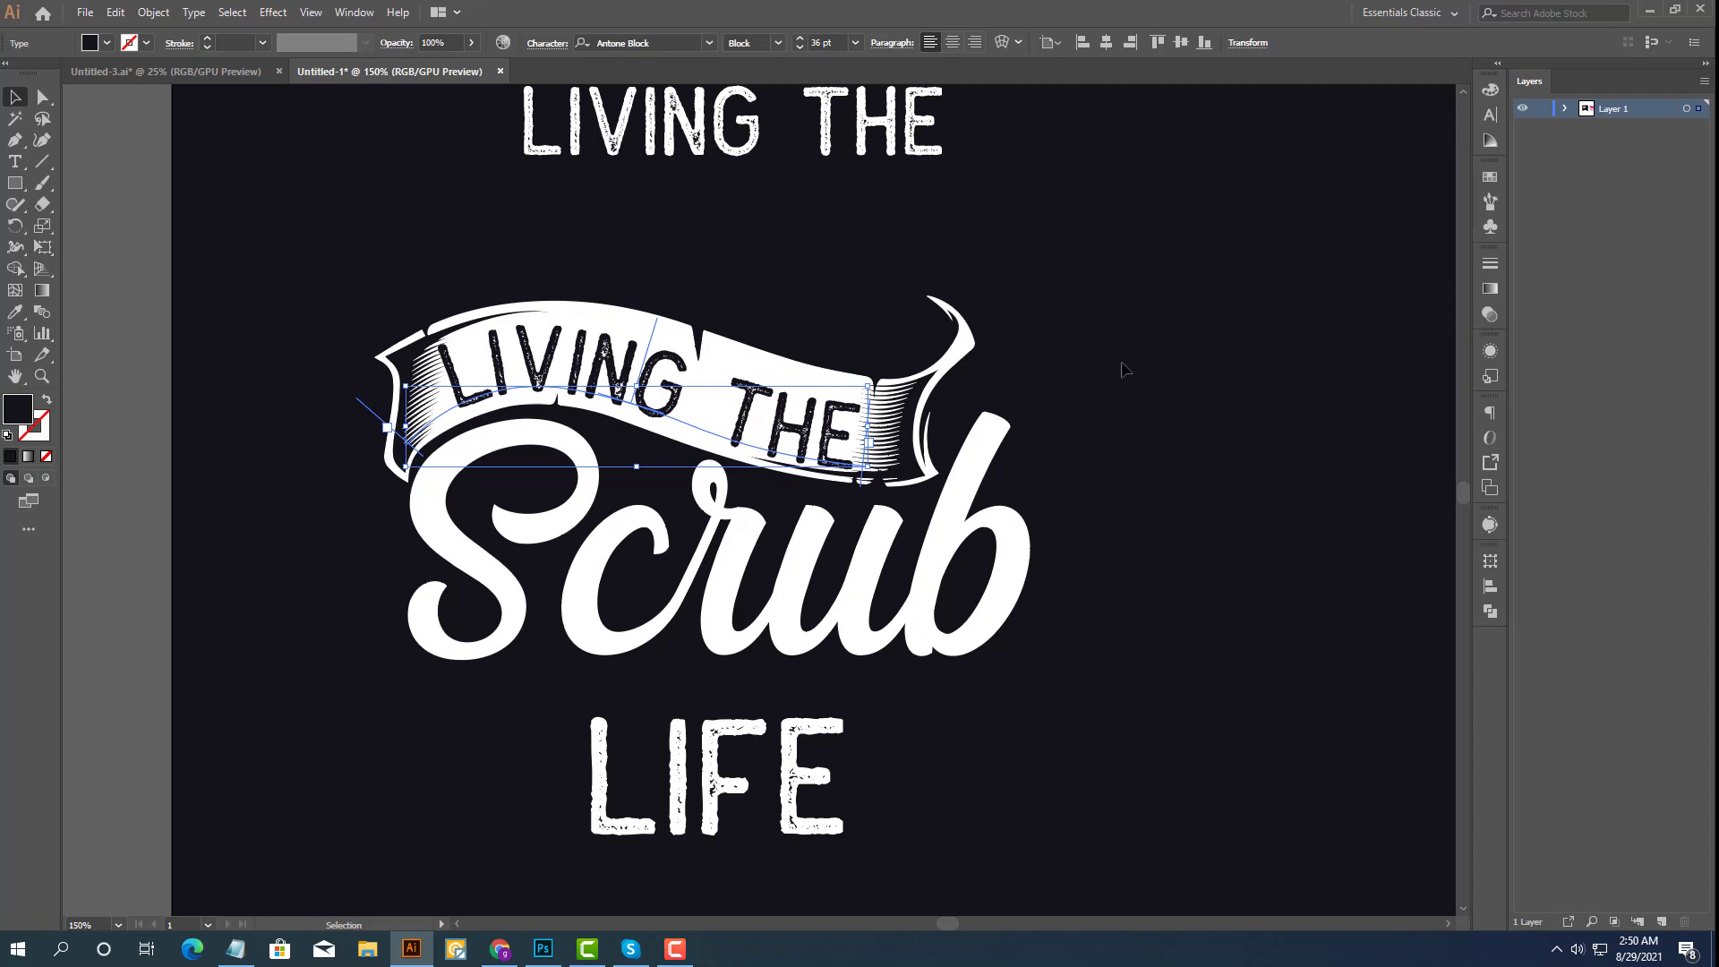
click(1128, 371)
key(ctrl+minus)
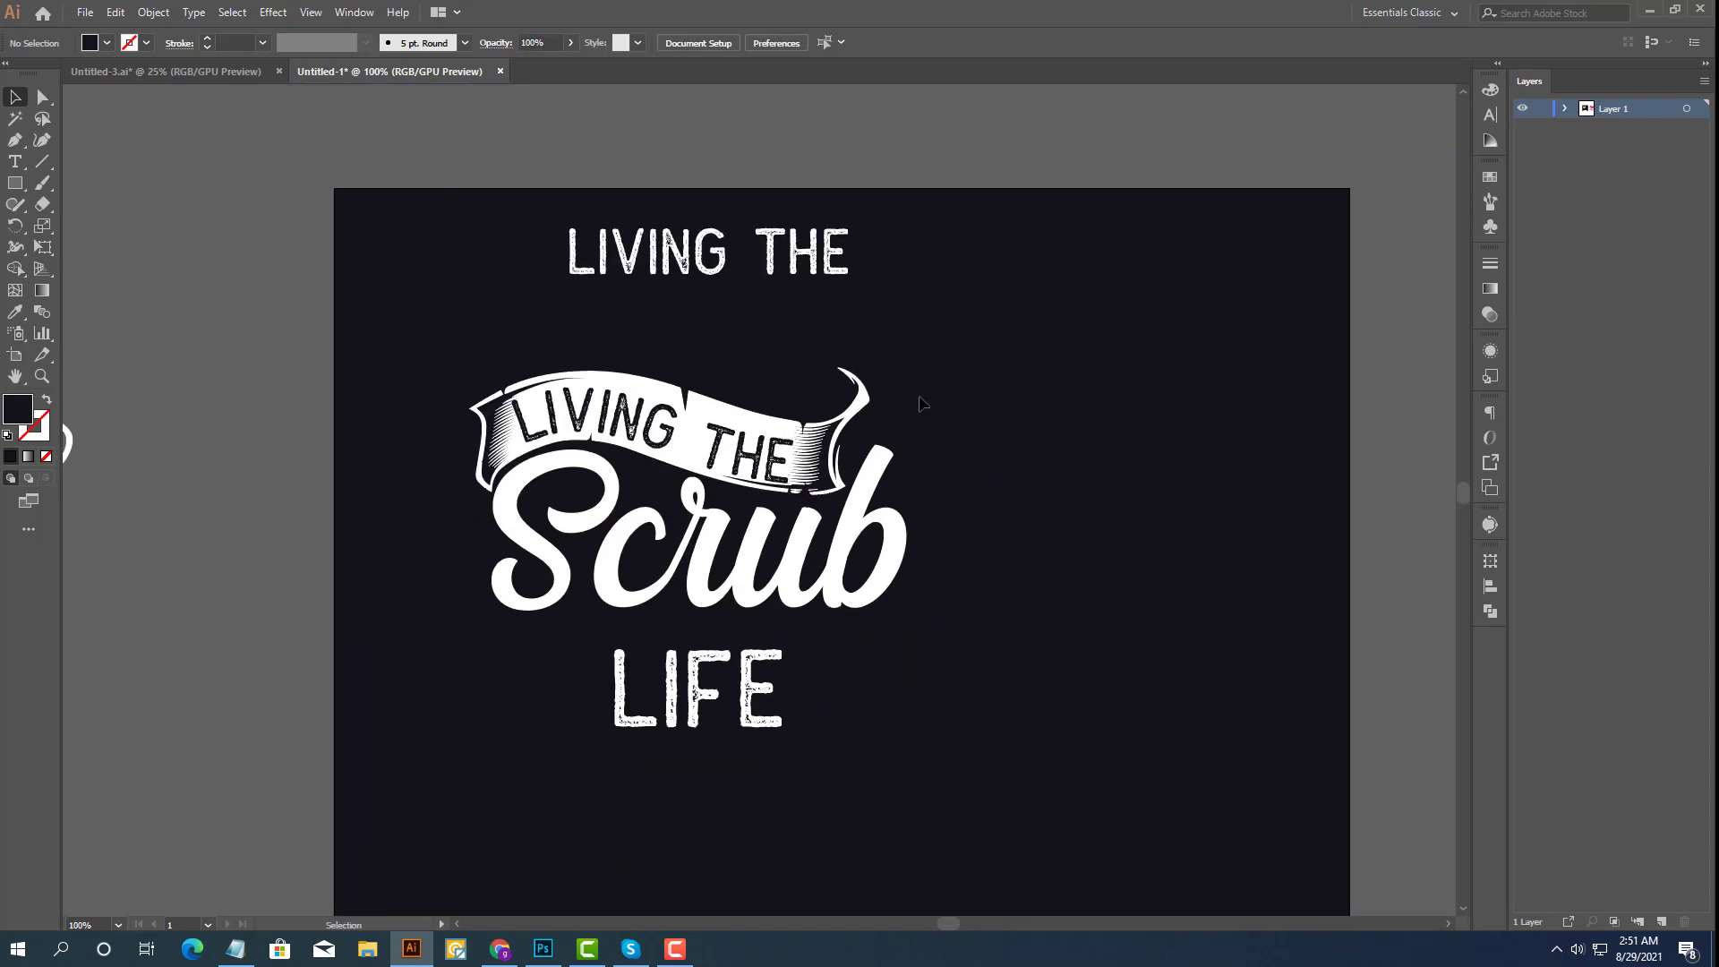
Draw an arc below LIFE with the Arc Tool.
key(ctrl+minus)
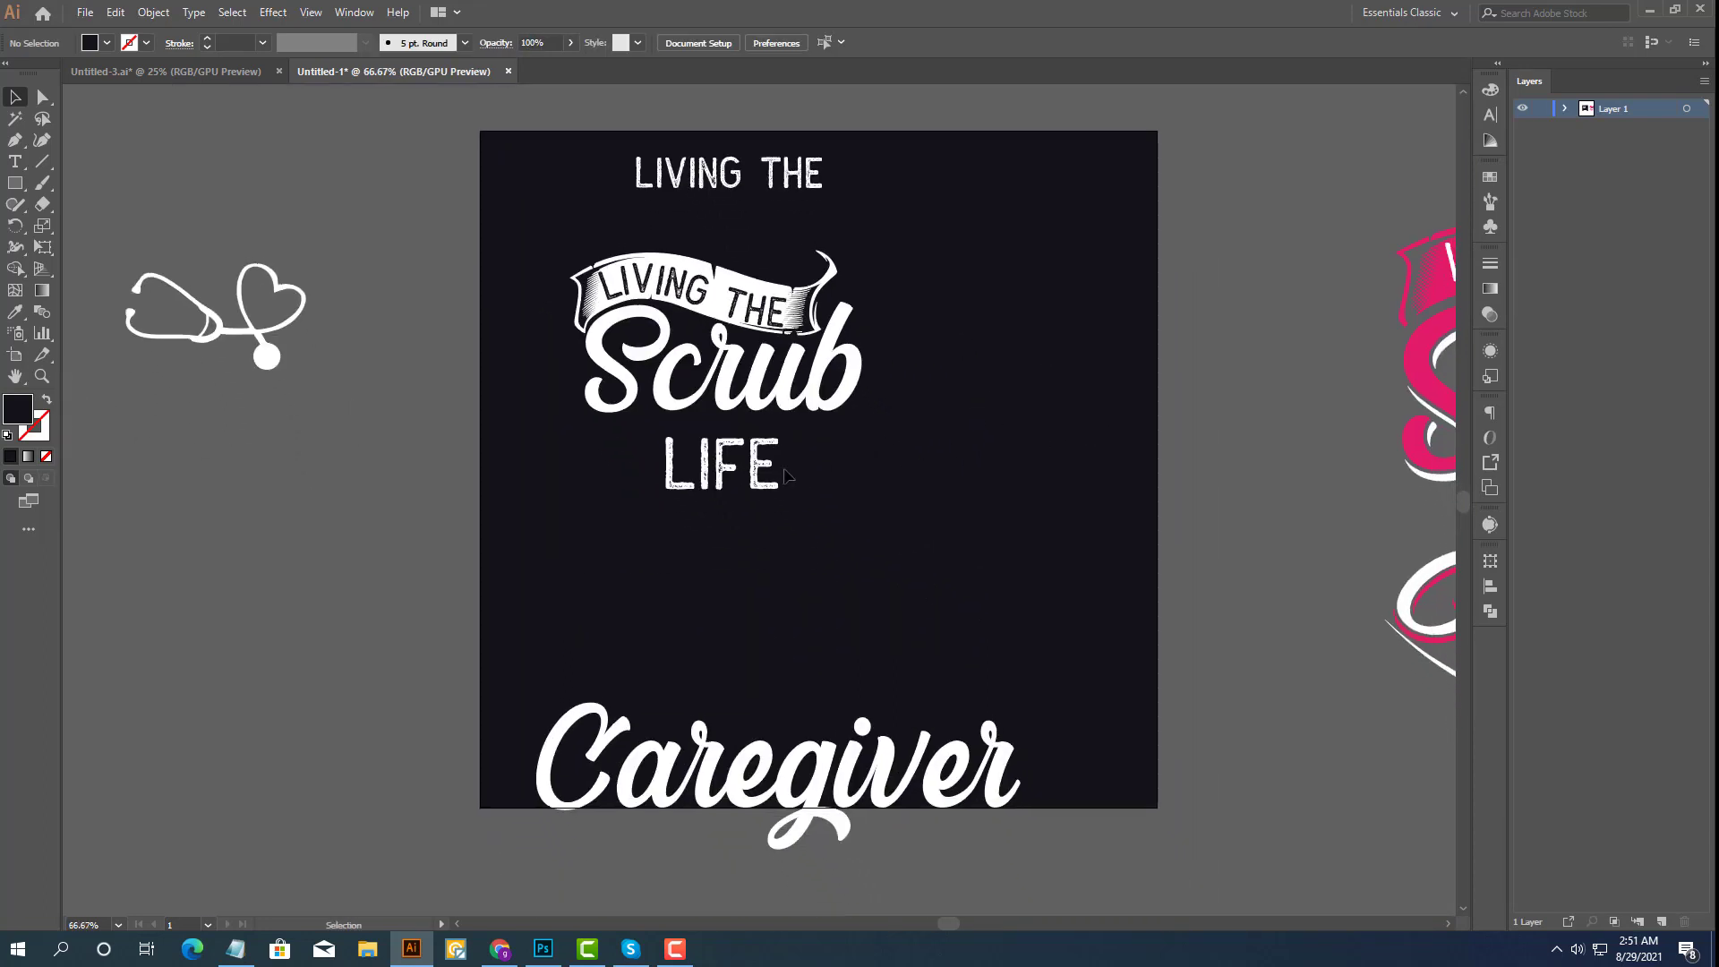
click(757, 477)
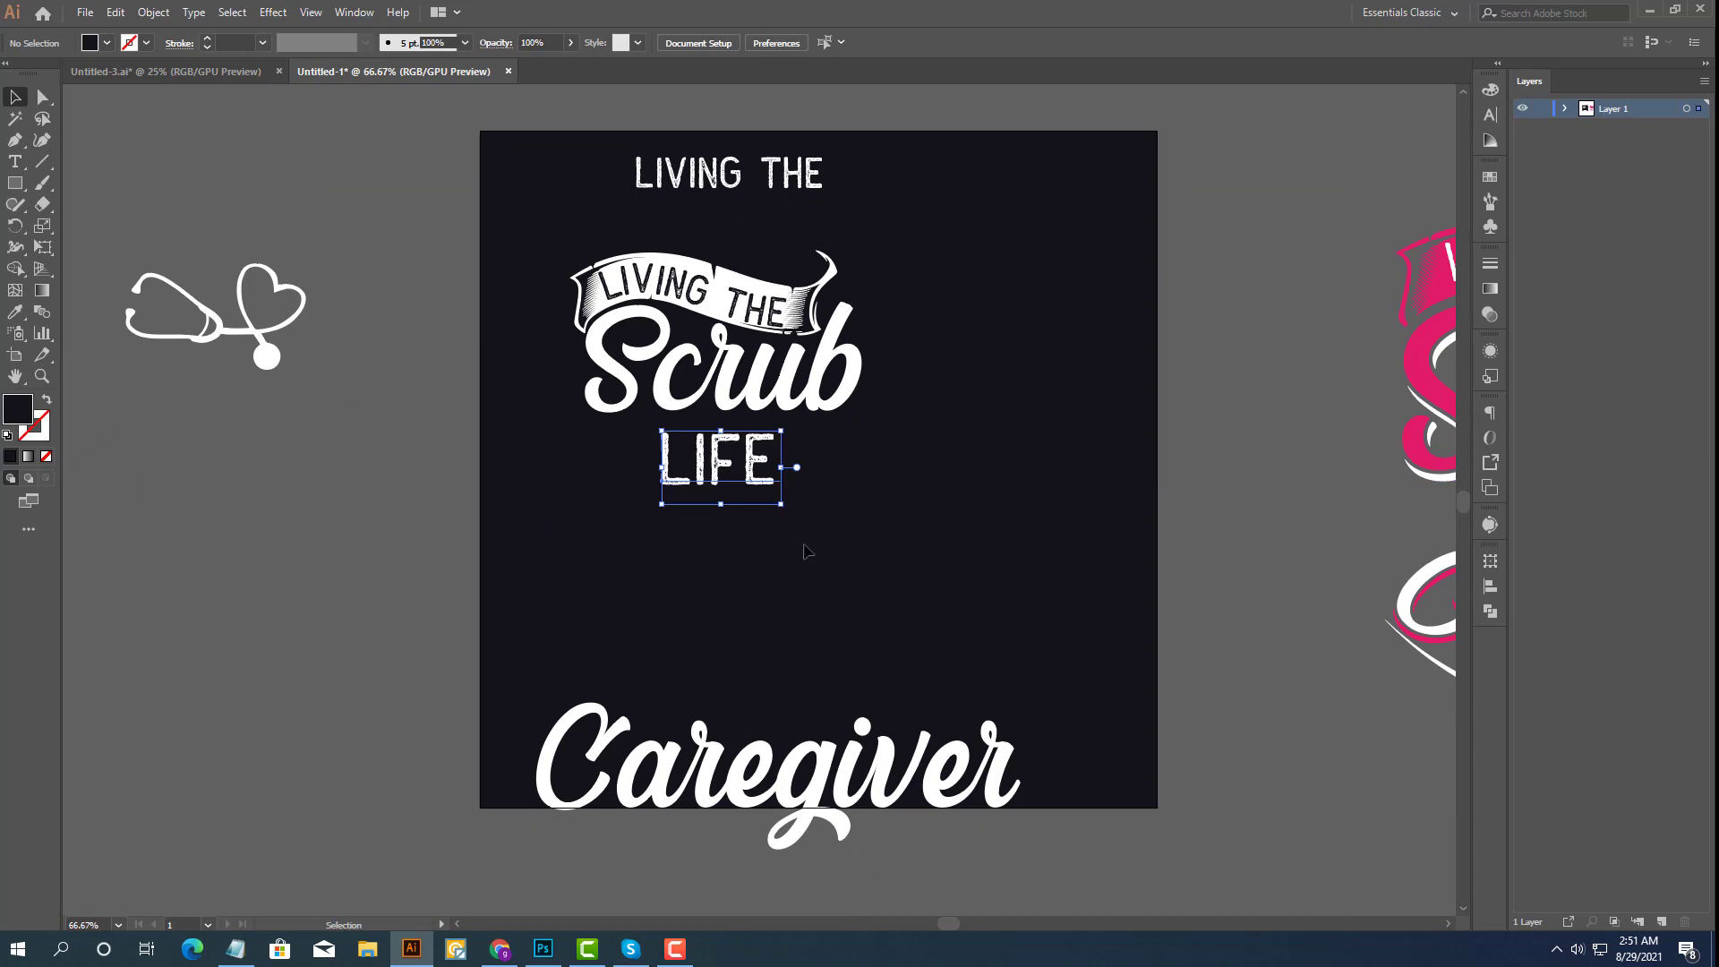
click(29, 191)
click(42, 161)
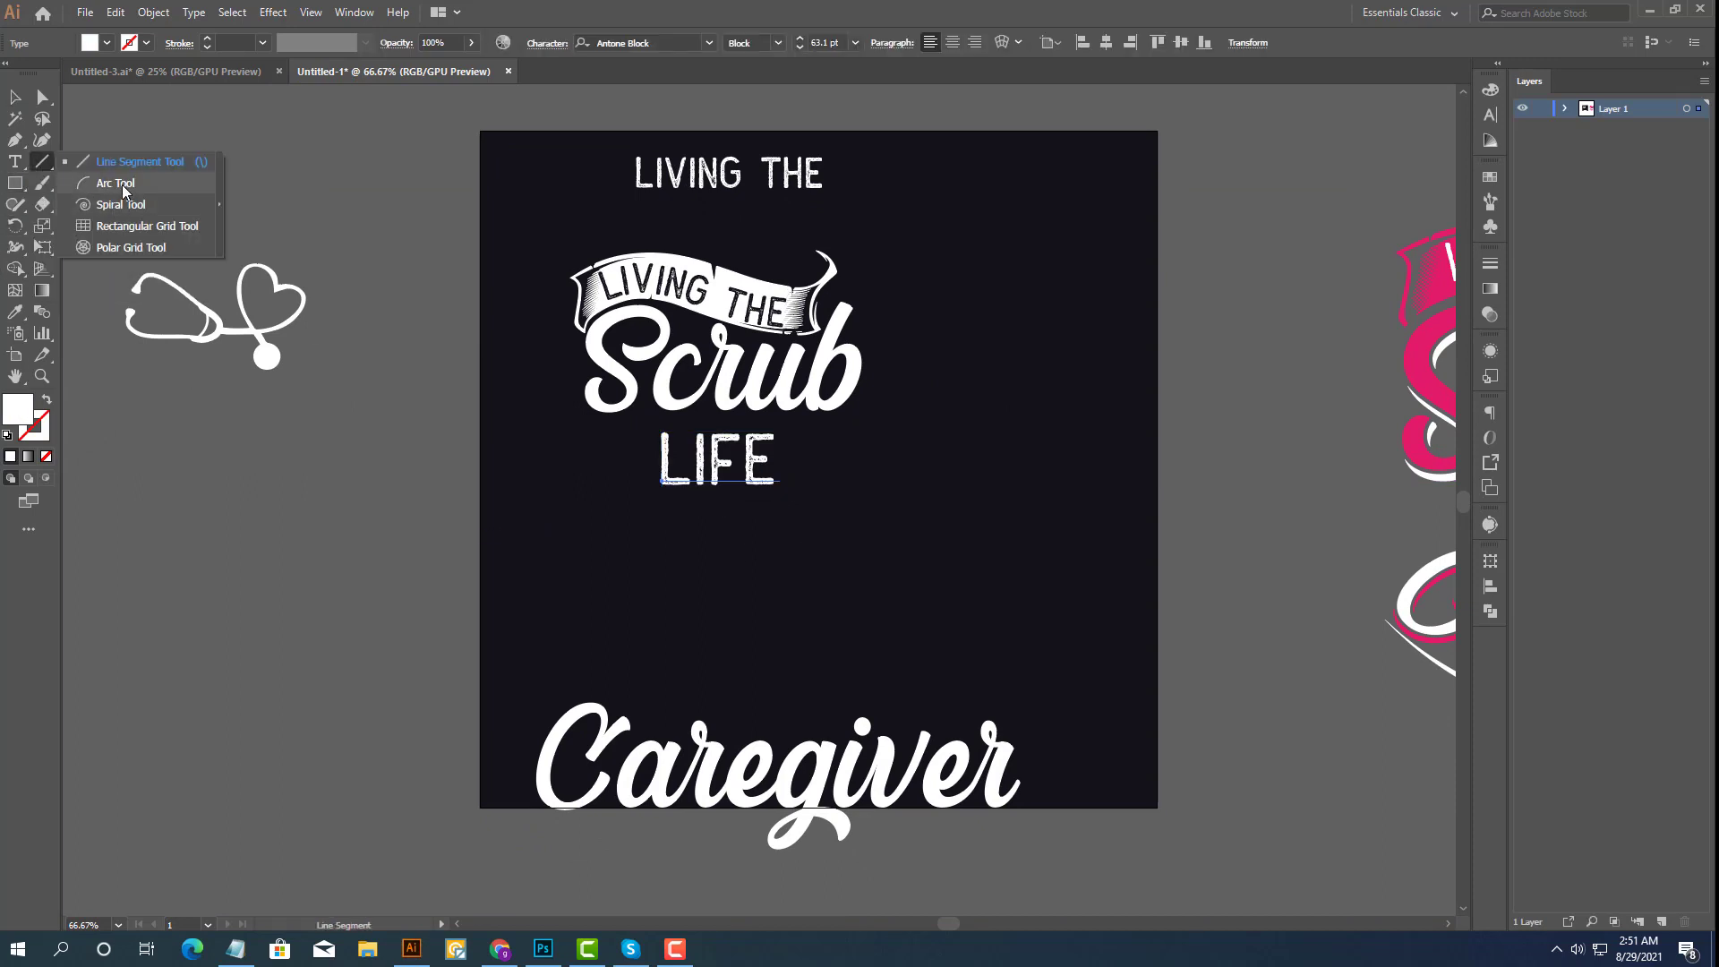
click(123, 182)
drag(678, 544, 814, 601)
click(17, 98)
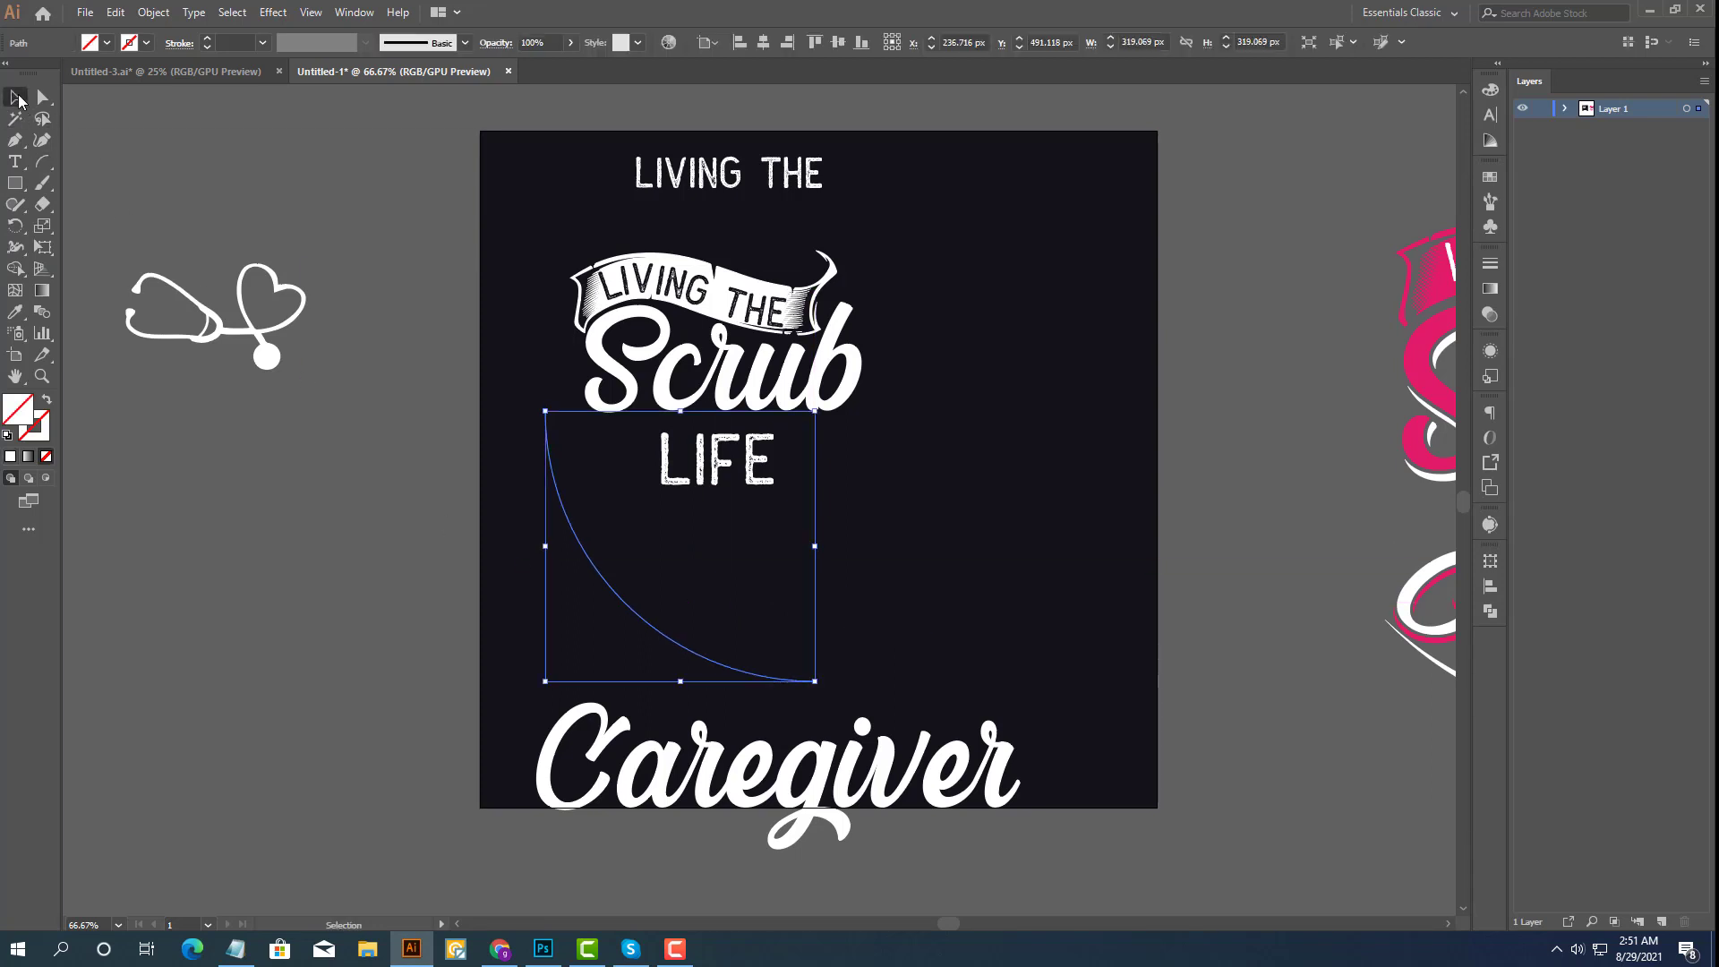
Rotate the arc 45°, move it under LIFE, and stretch it vertically to about 117 px.
drag(822, 690, 885, 549)
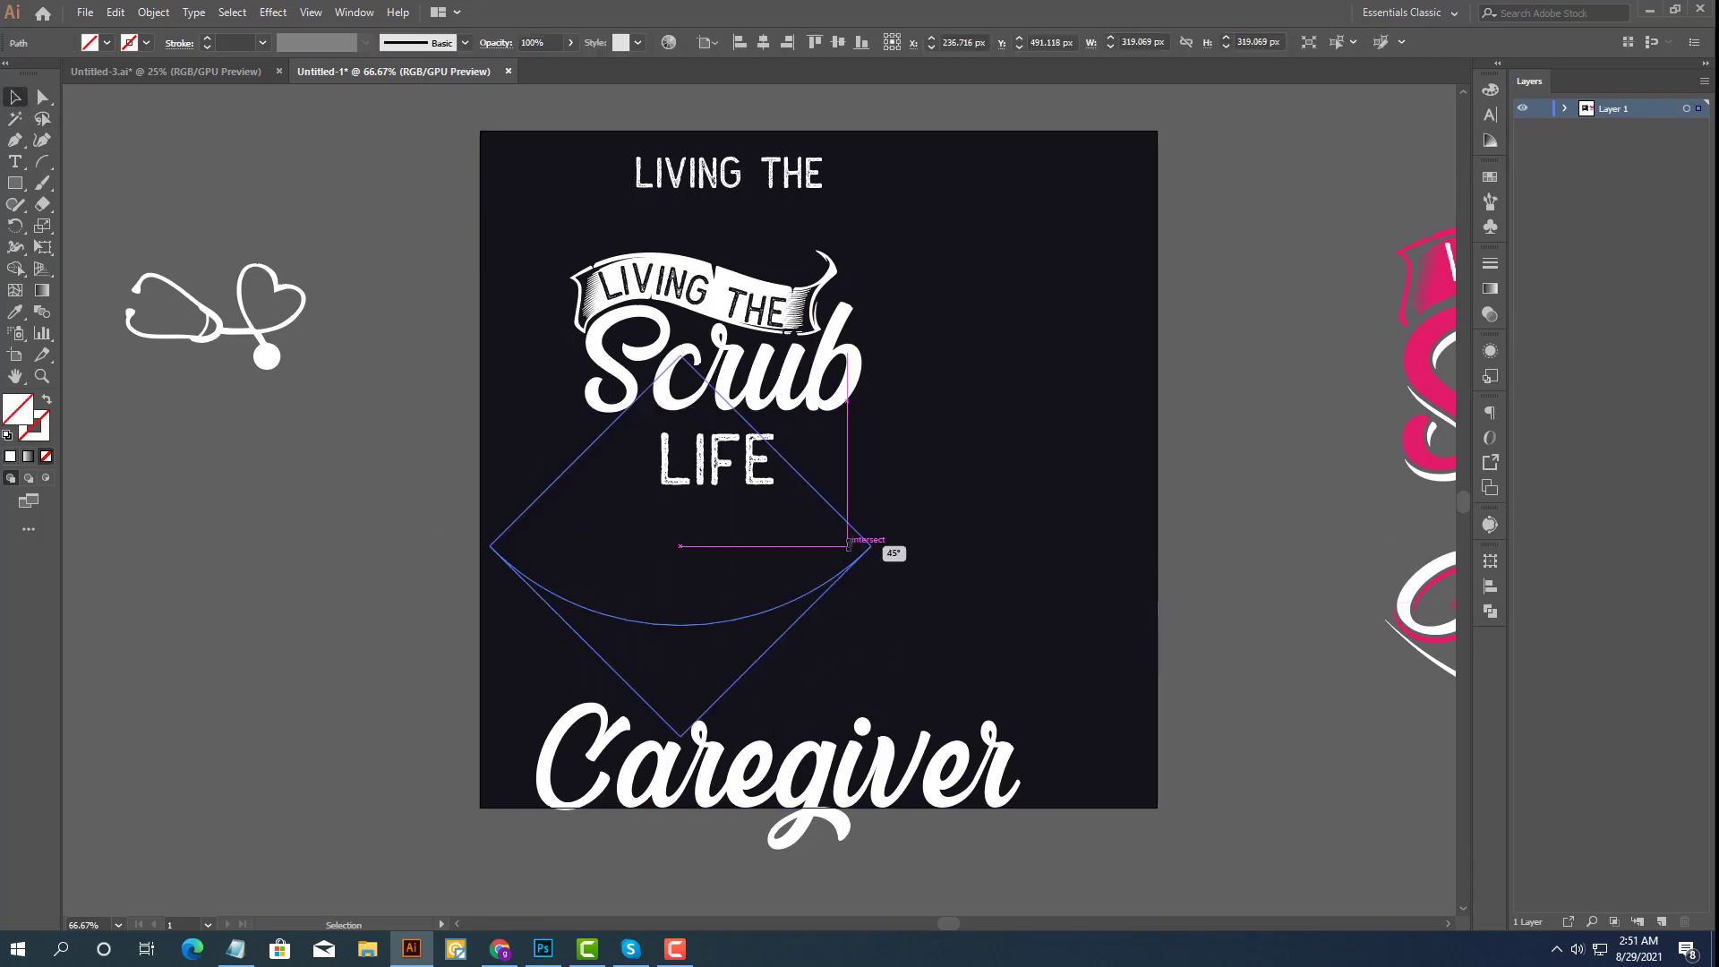
drag(756, 624, 794, 591)
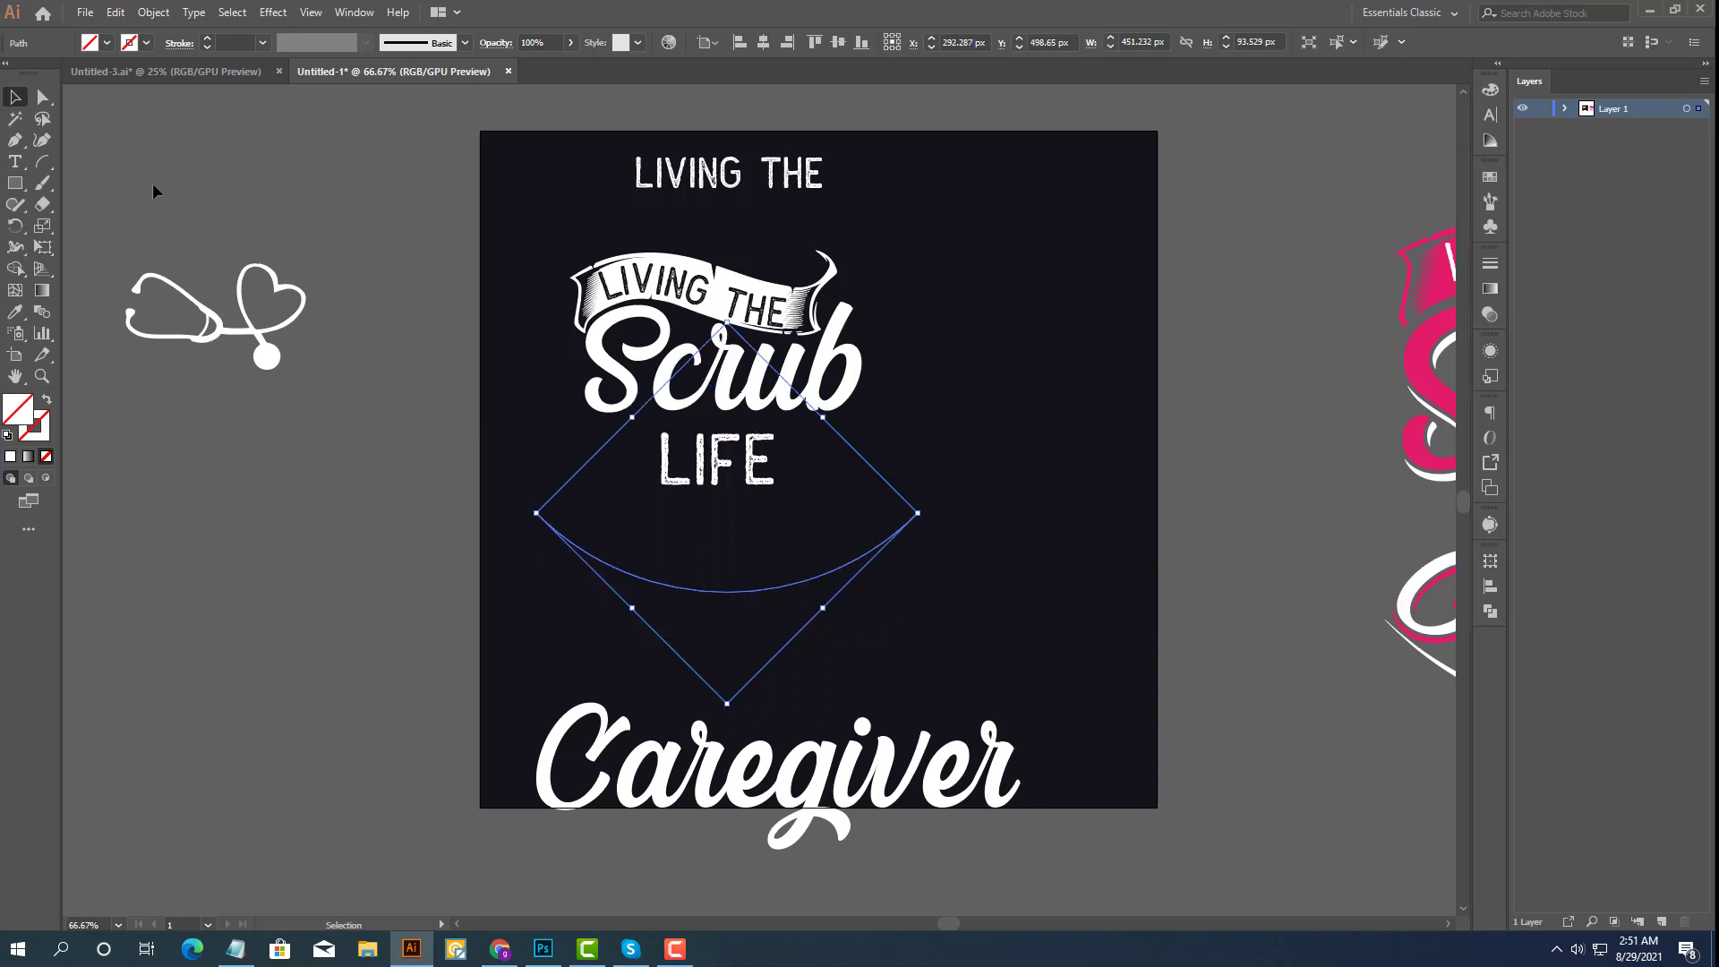
click(44, 98)
drag(513, 511, 946, 542)
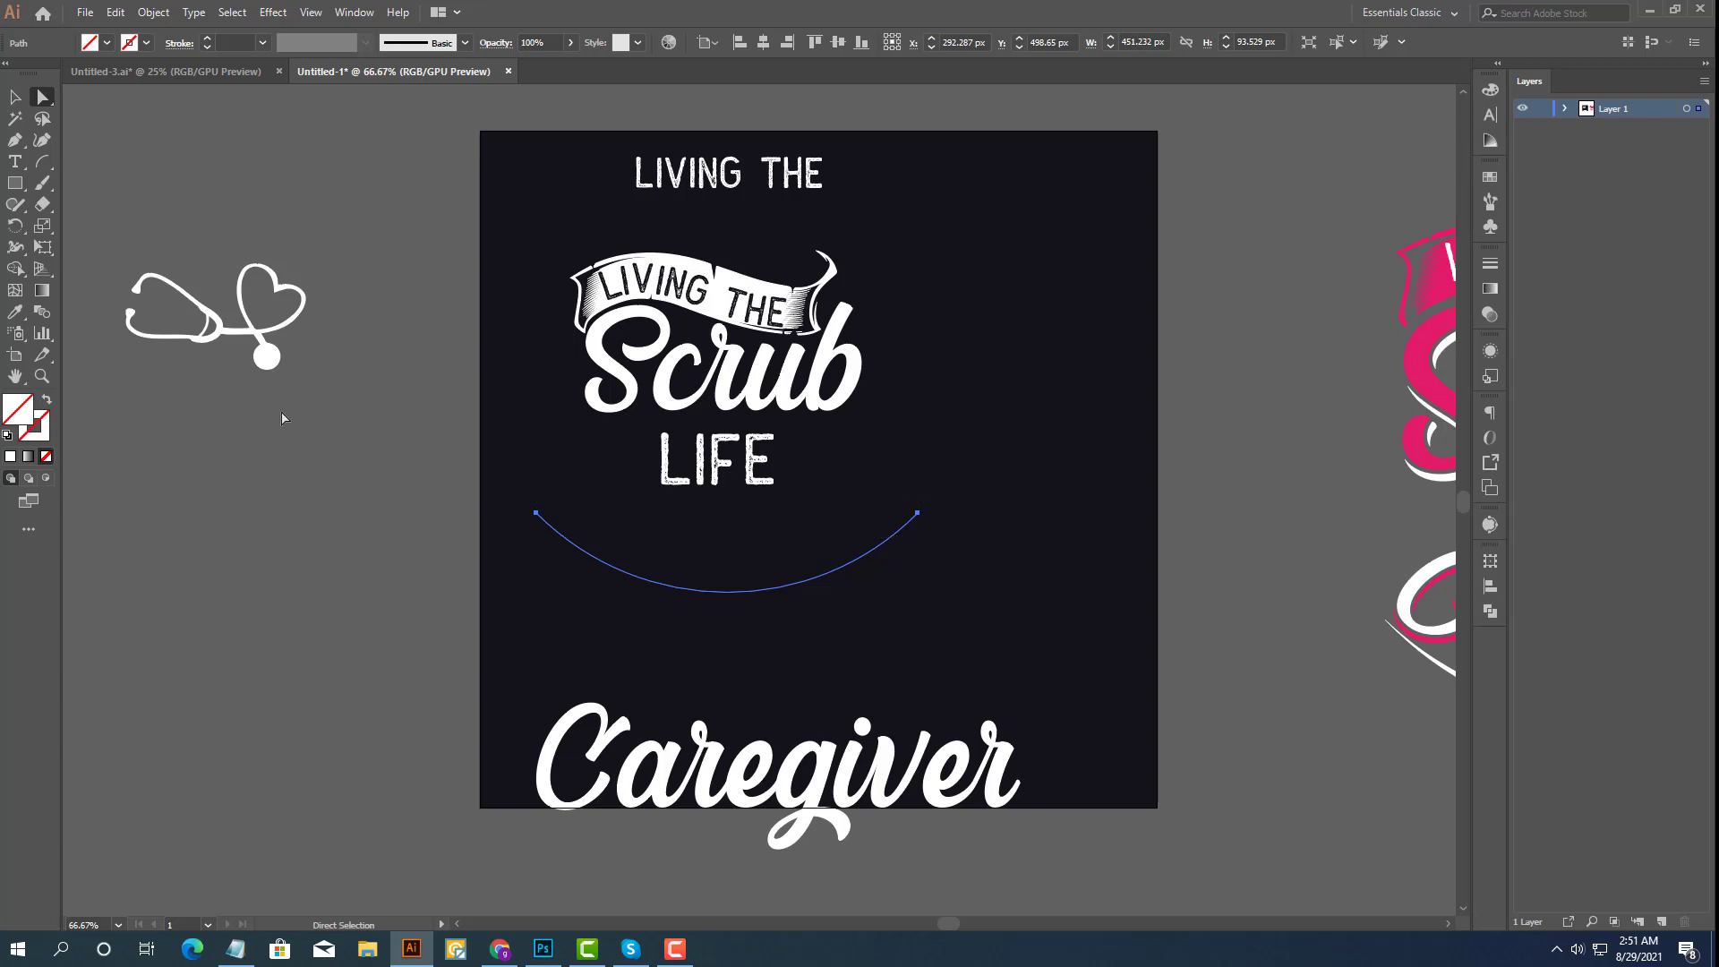
click(43, 224)
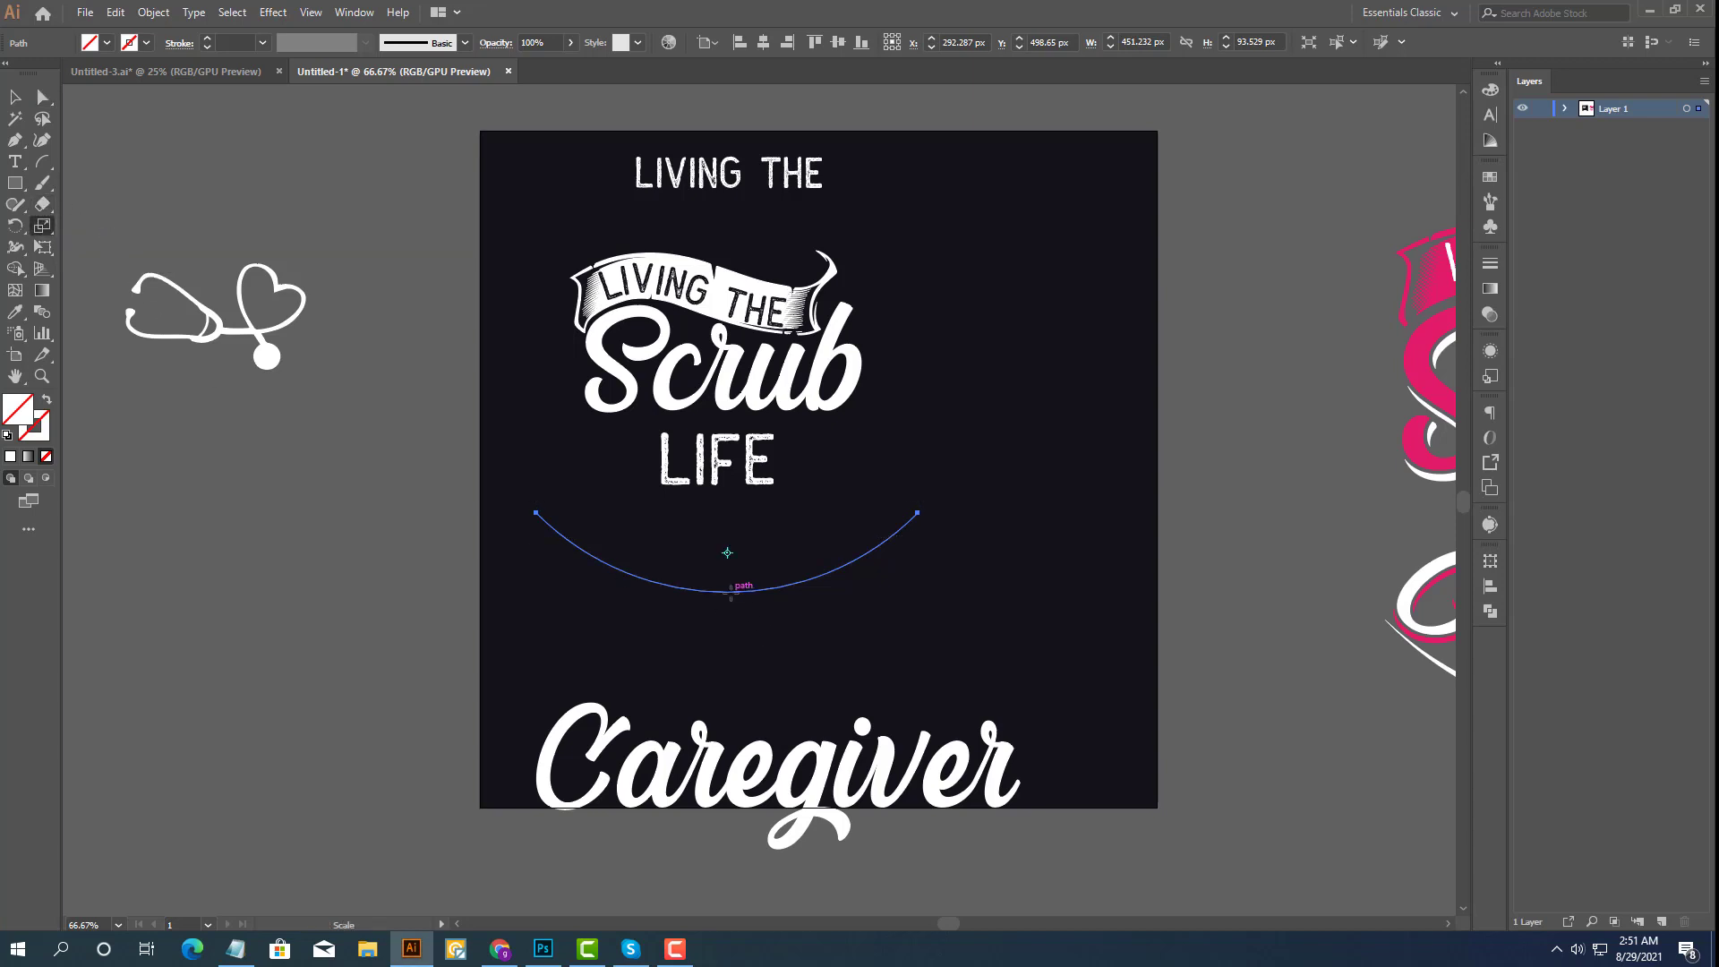
drag(728, 591, 728, 601)
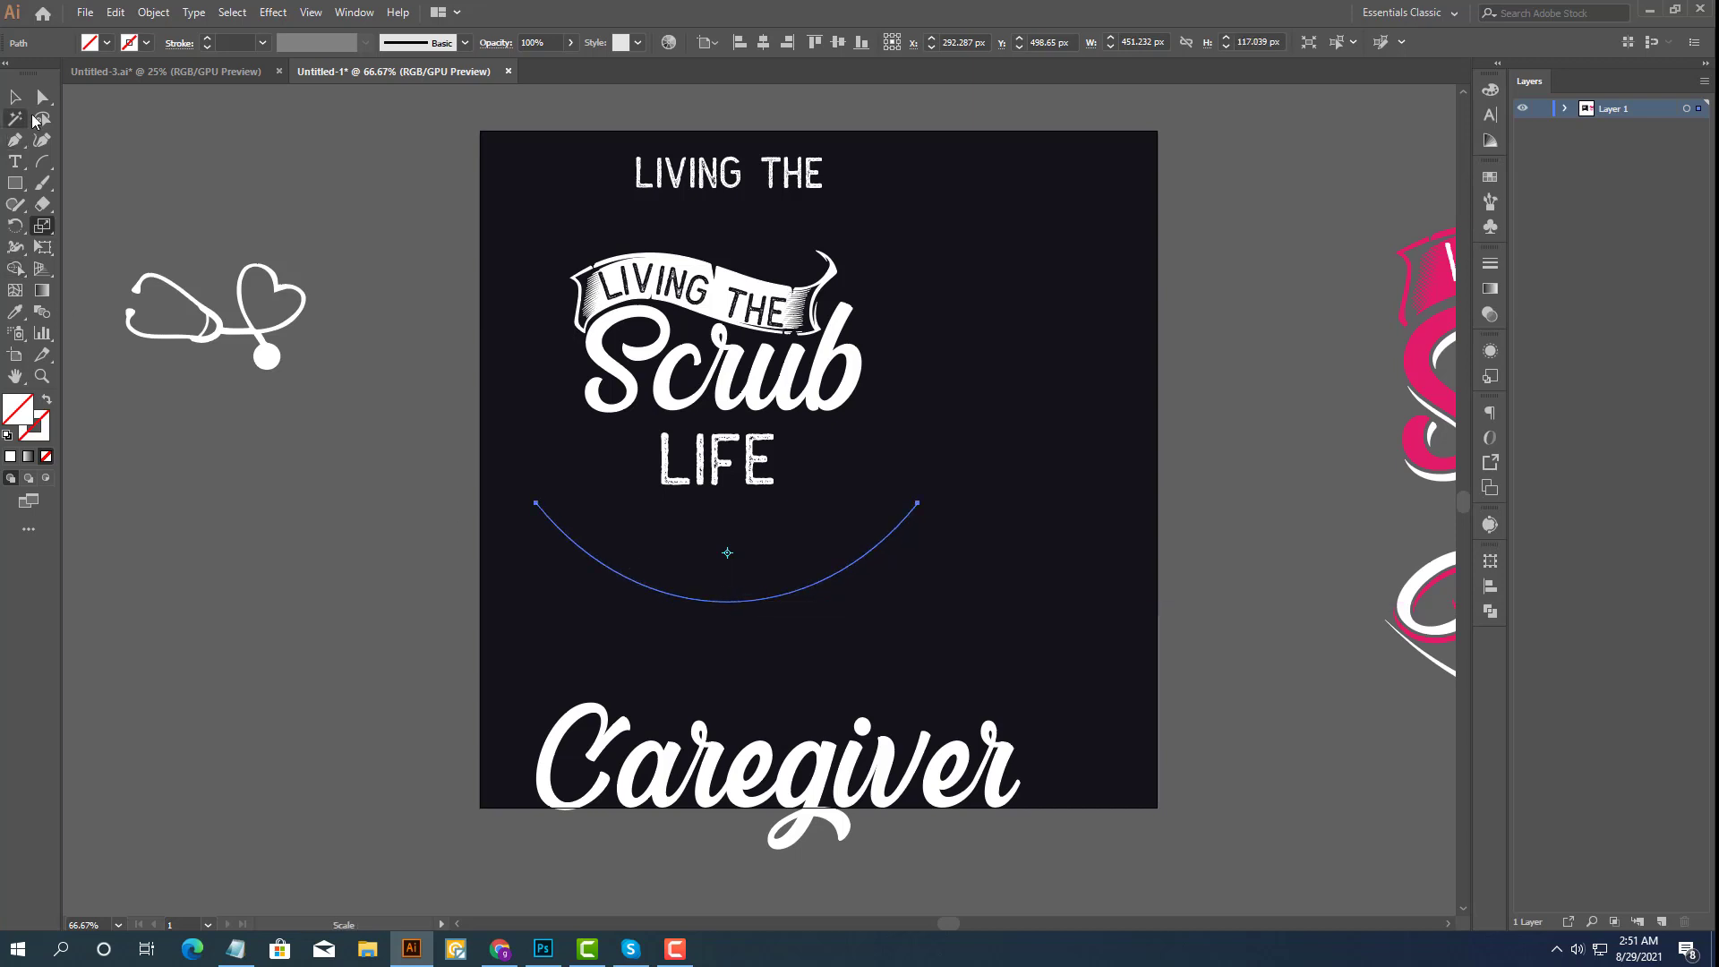
click(26, 106)
Copy the Caregiver text and paste it as path text along the arc, showing 'Careg'.
click(680, 746)
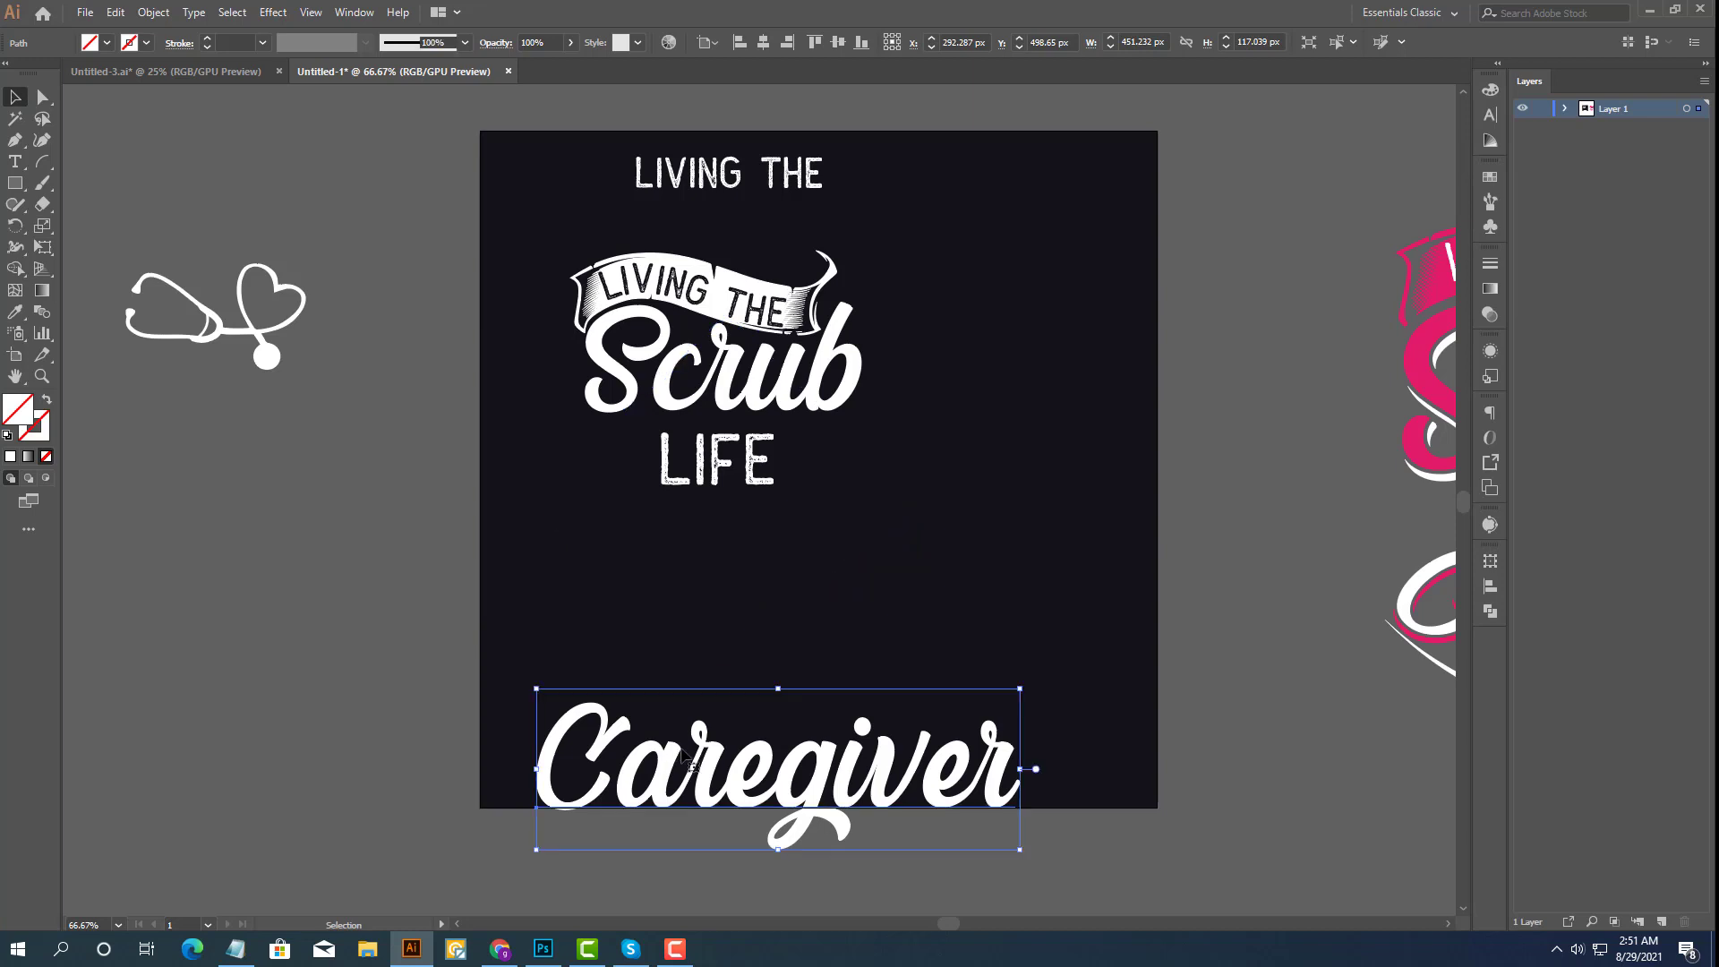
double_click(682, 747)
click(115, 13)
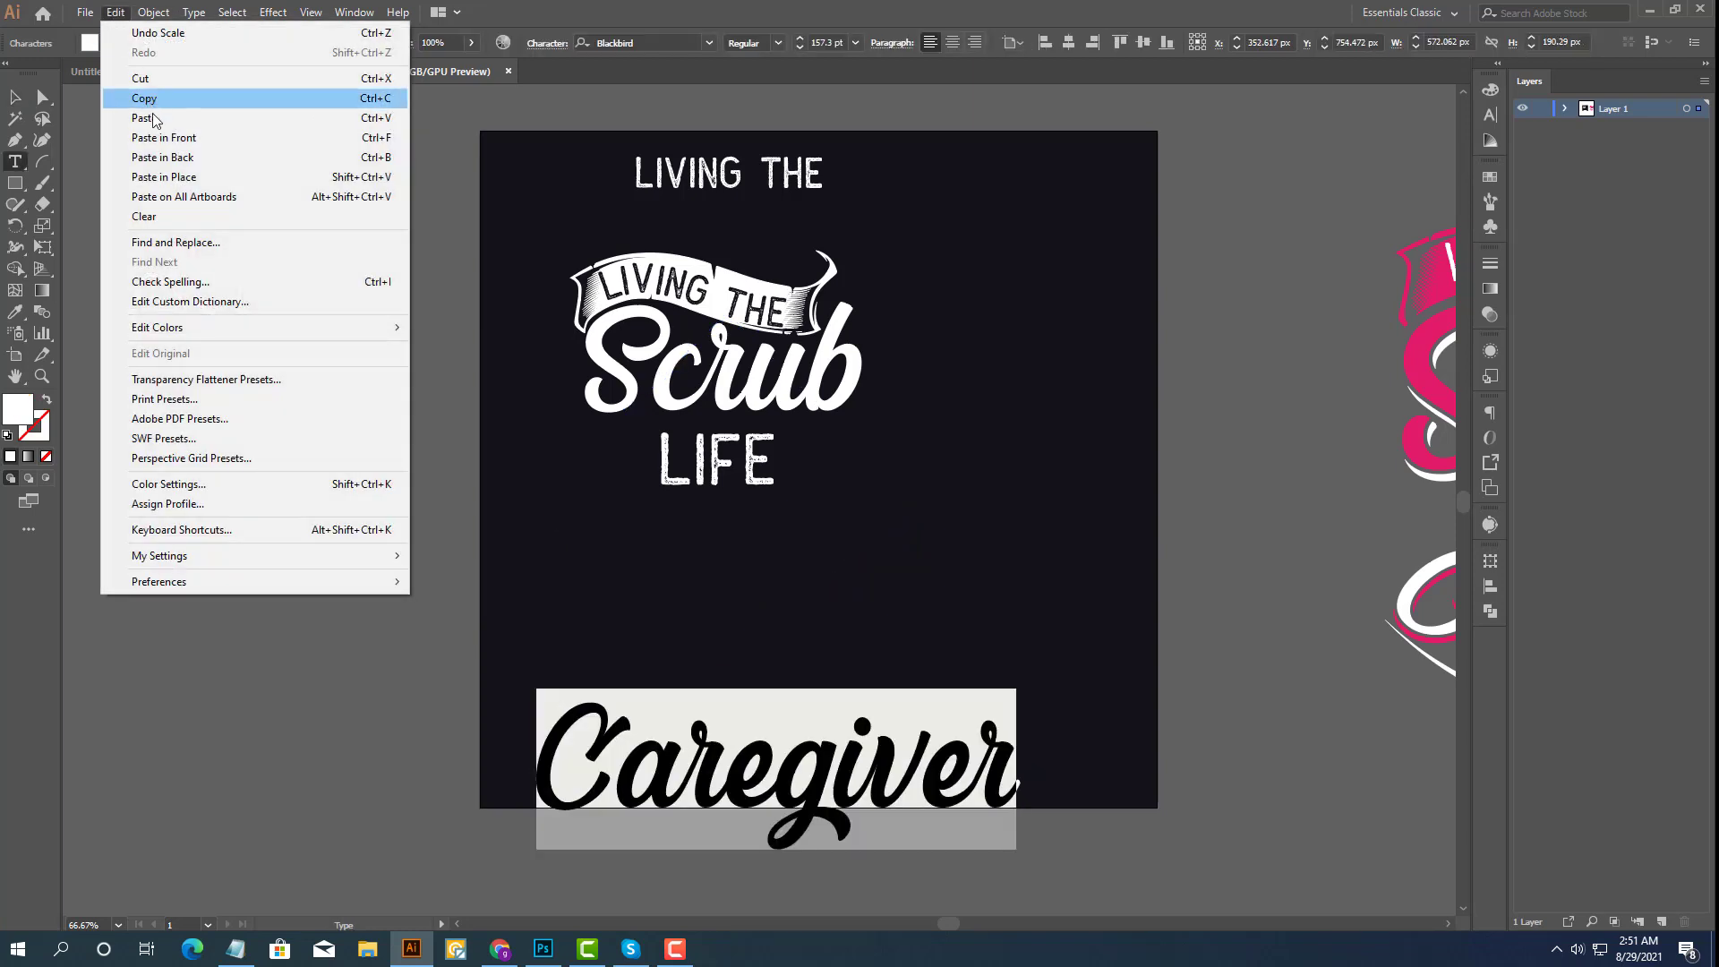
click(150, 100)
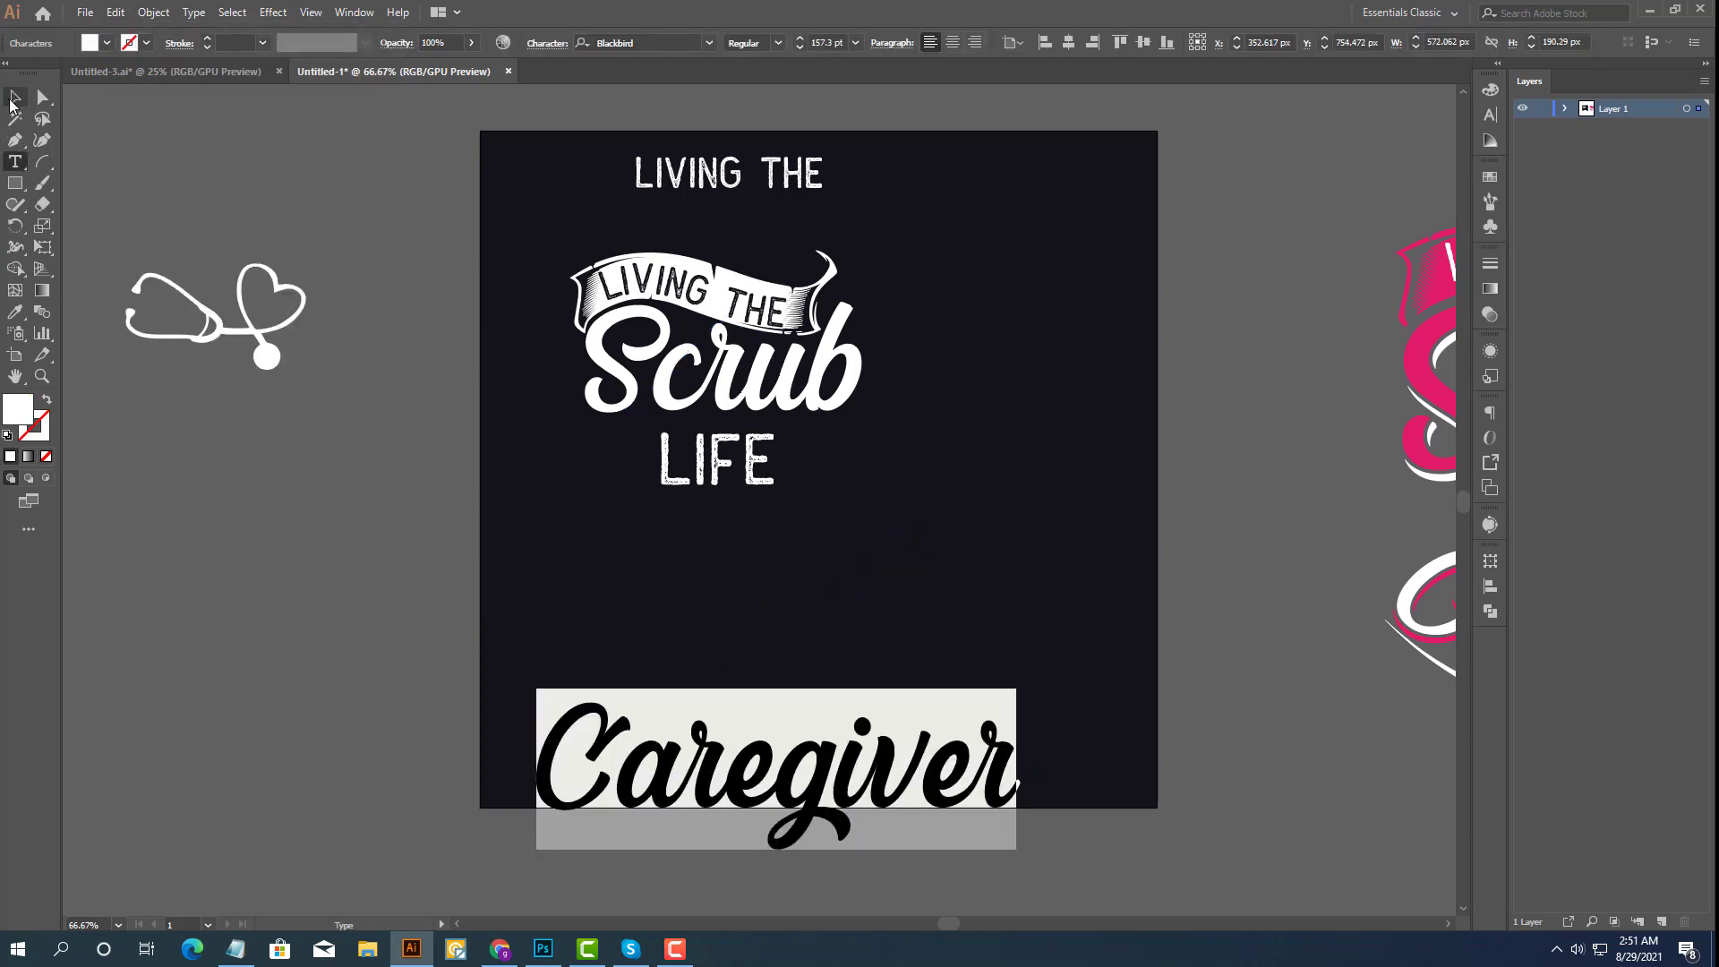
click(15, 161)
click(77, 205)
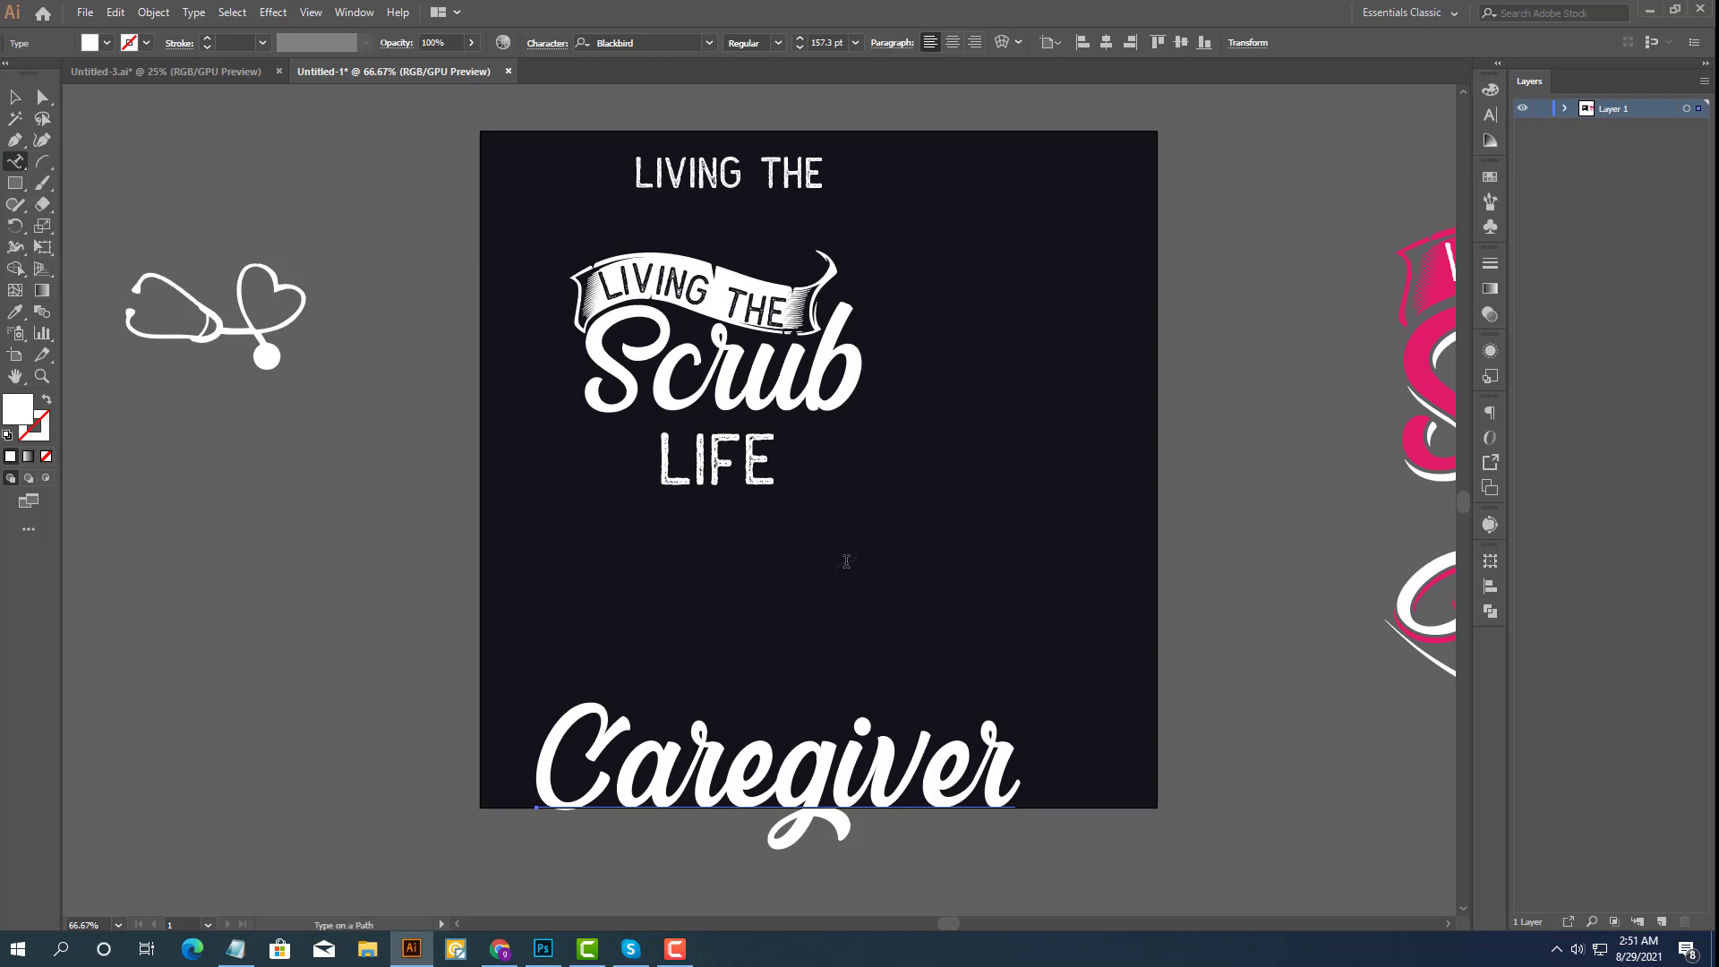
click(540, 506)
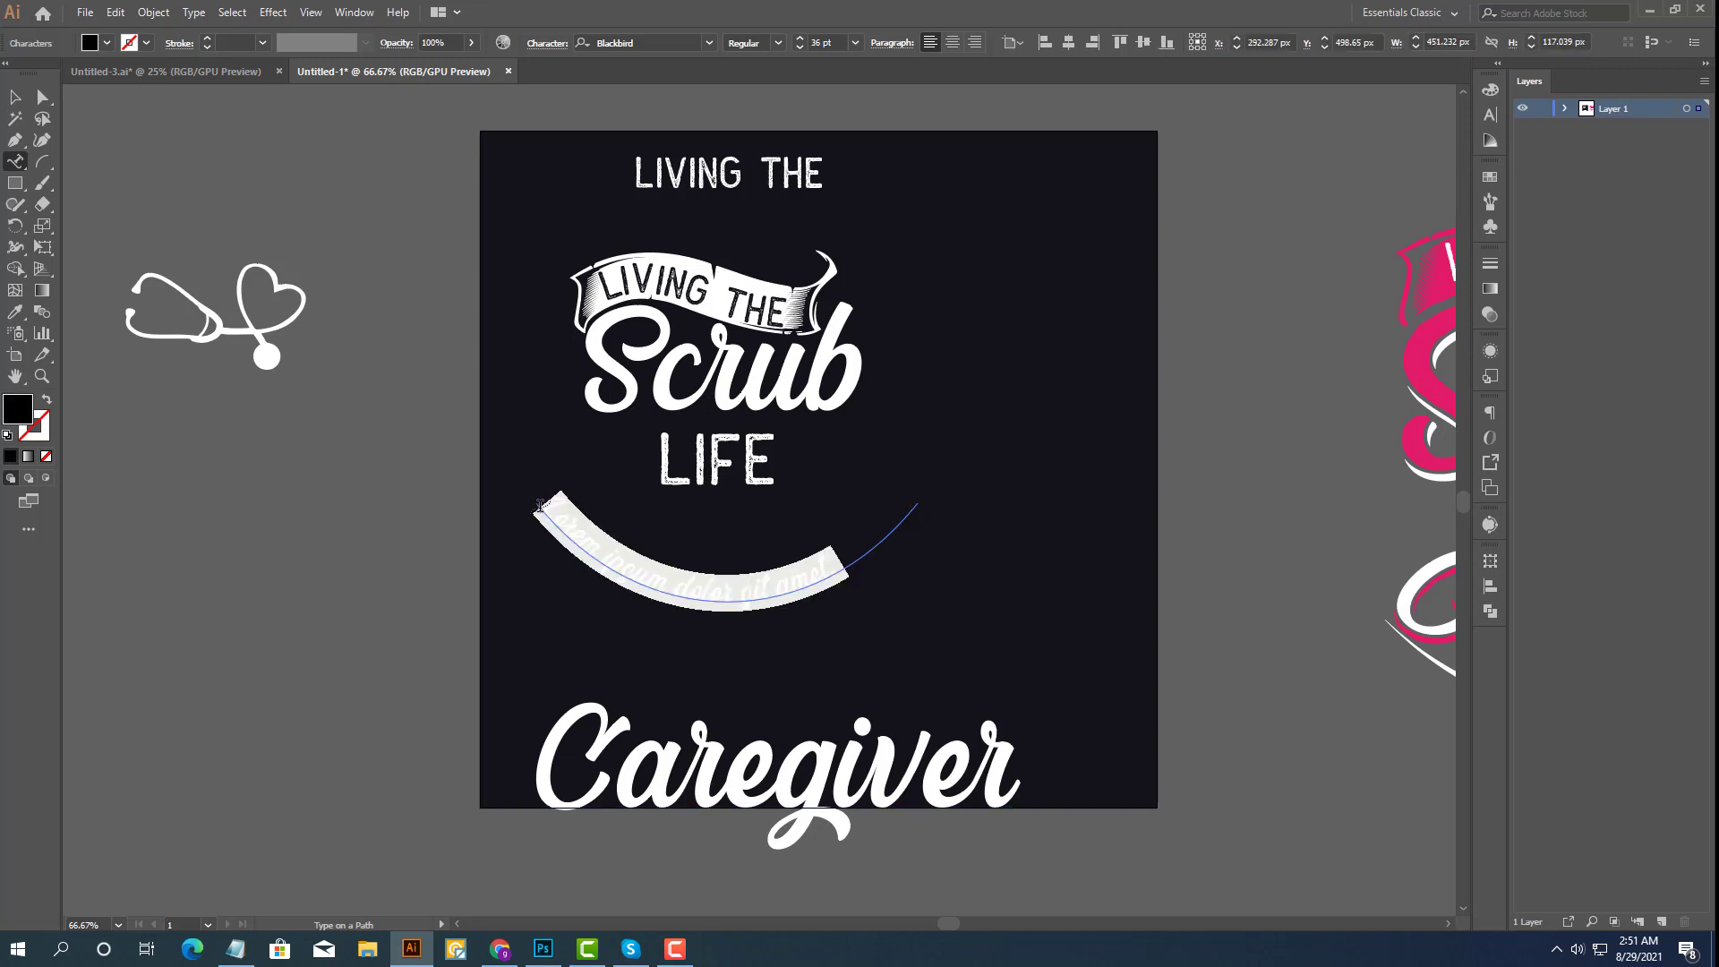
click(116, 13)
click(141, 118)
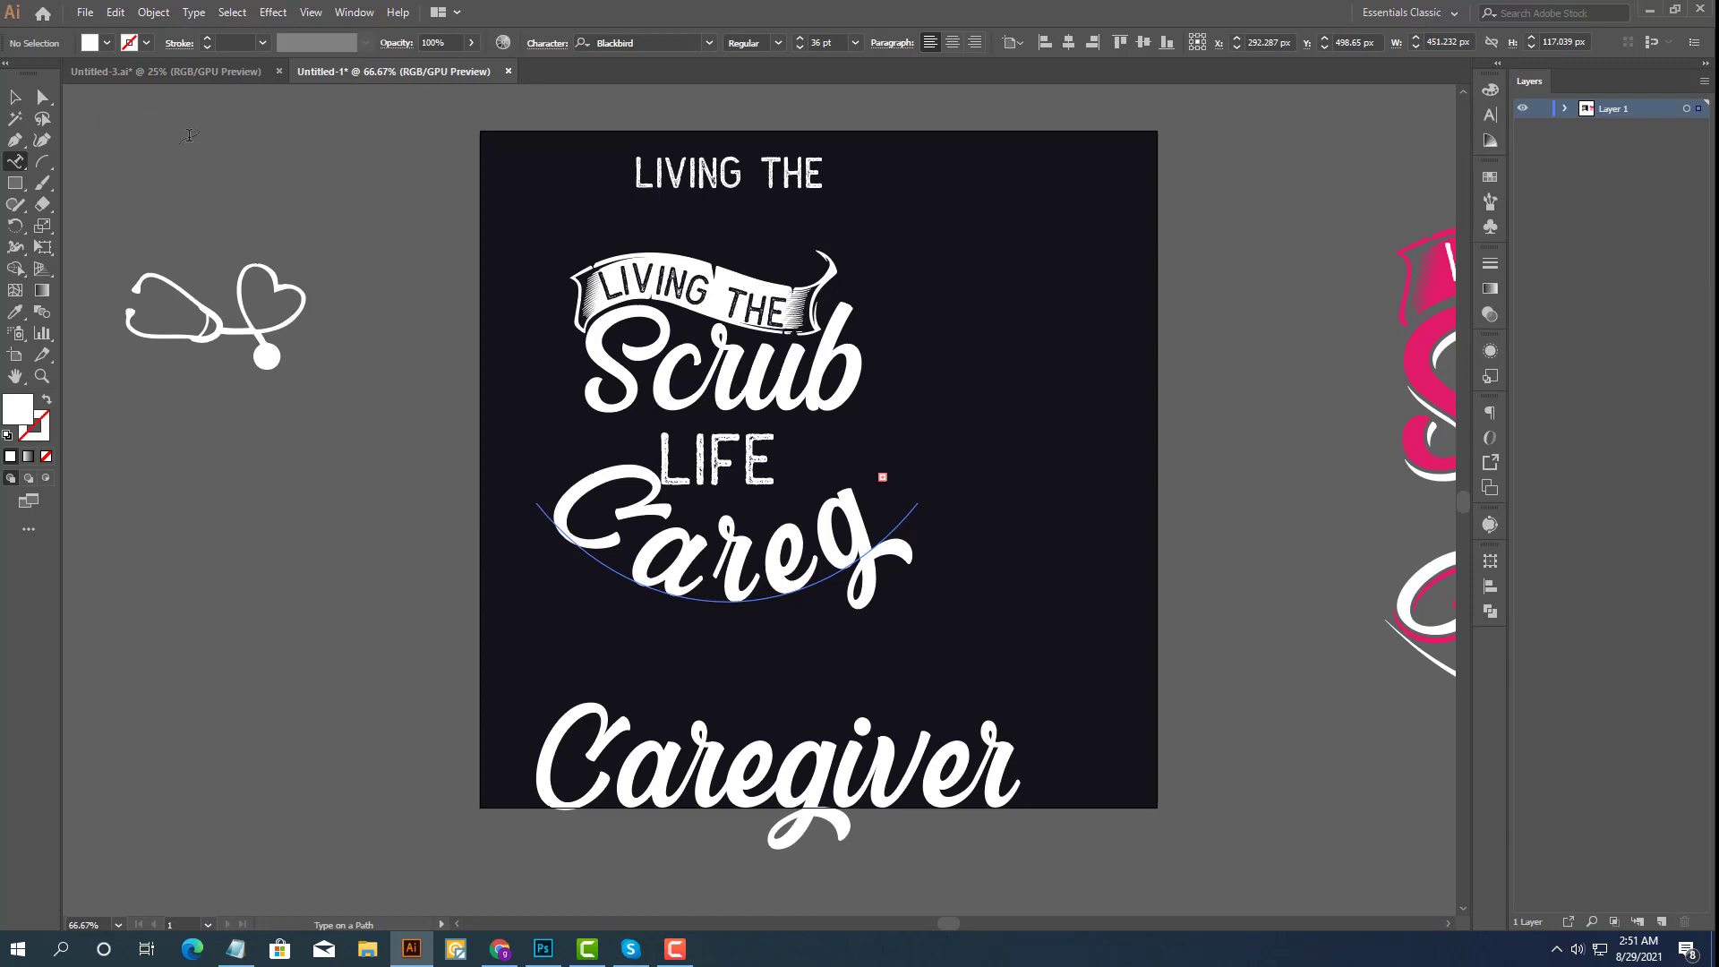
click(16, 101)
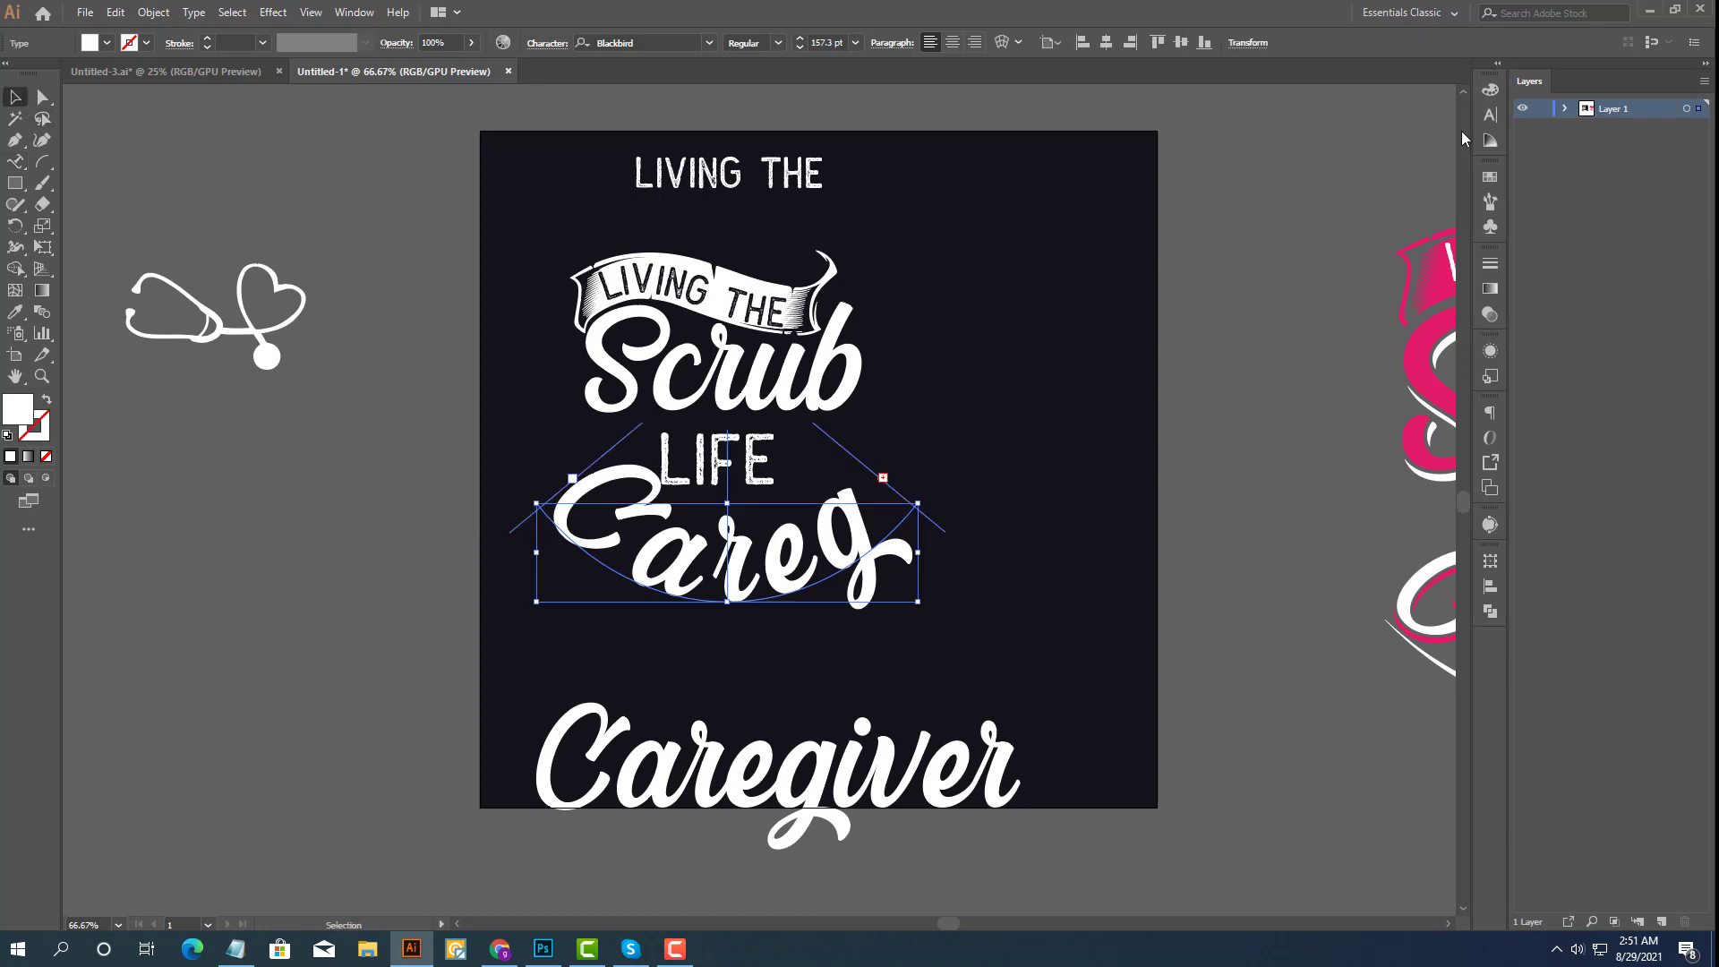
Step the arched Caregiver text's font size down so more letters fit the arc.
click(1490, 116)
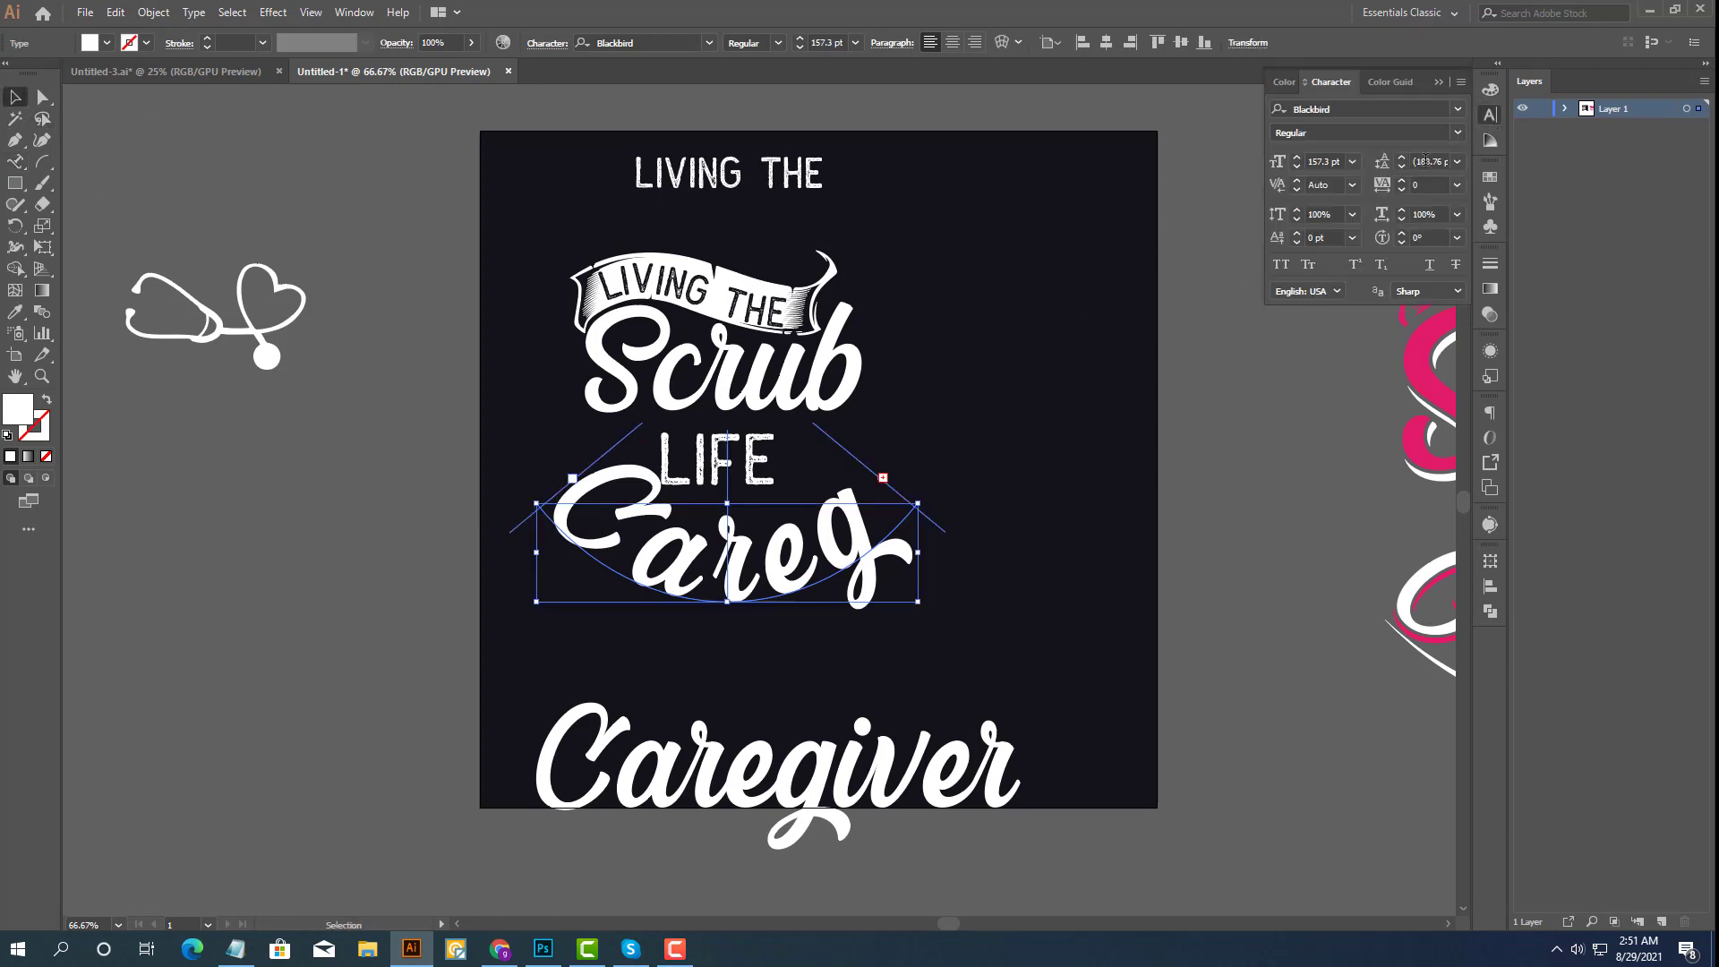
click(1297, 169)
click(1297, 168)
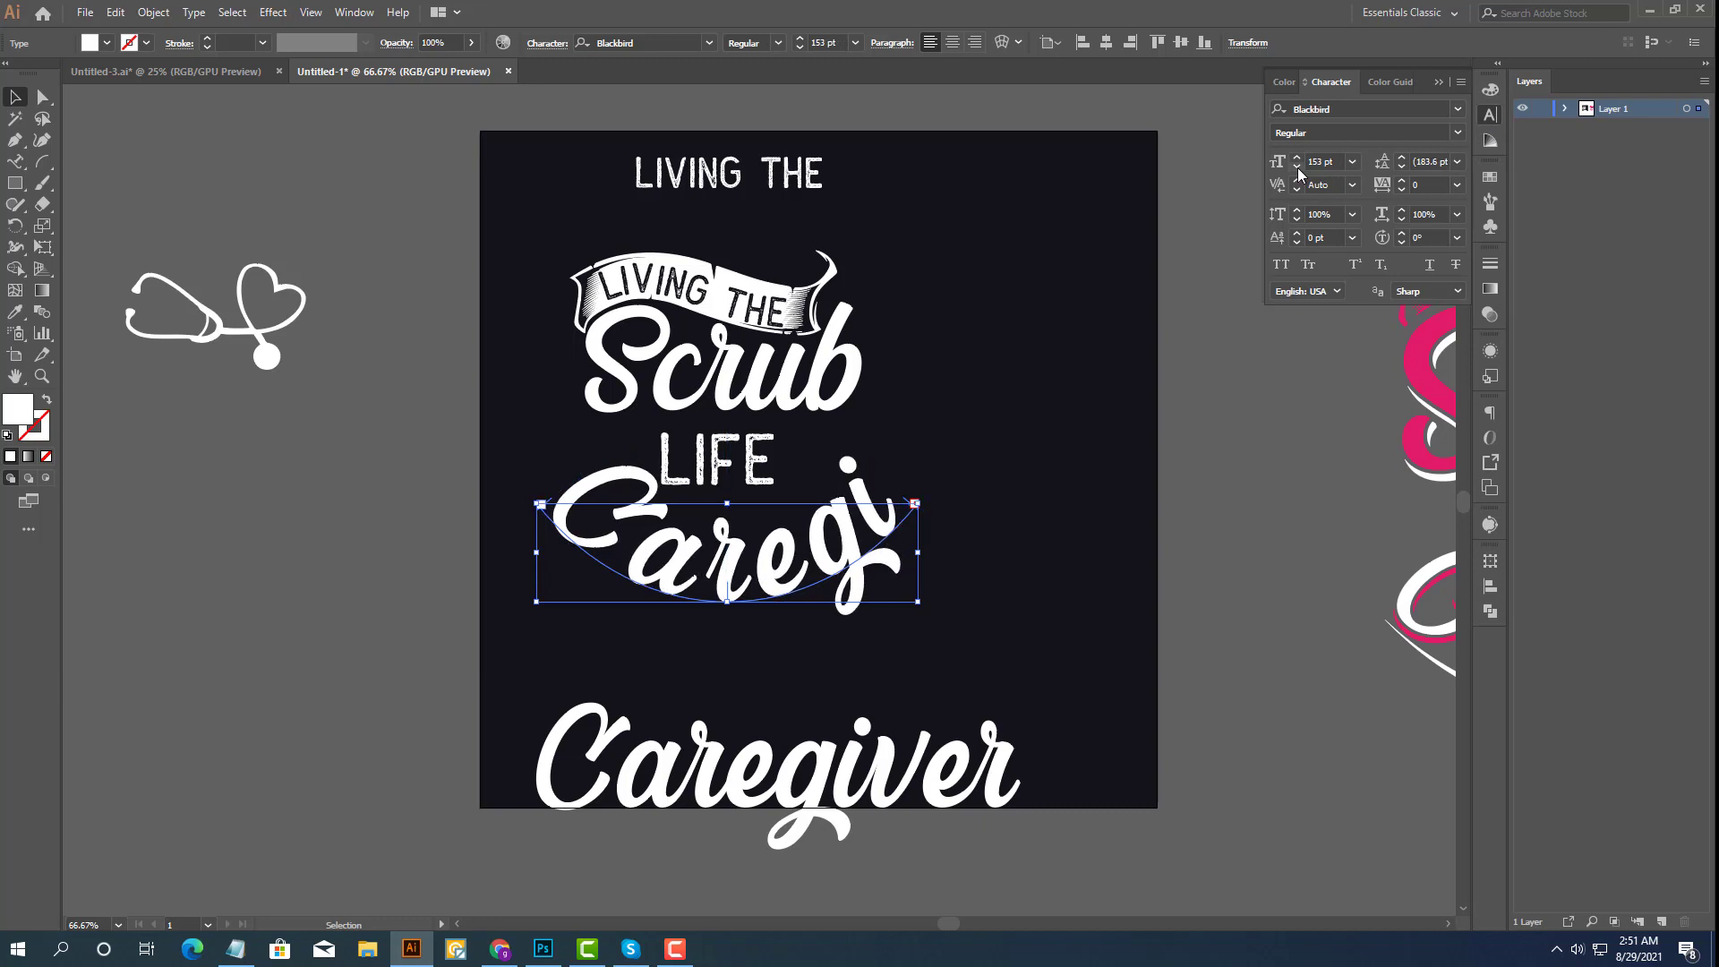
click(1298, 169)
click(1297, 169)
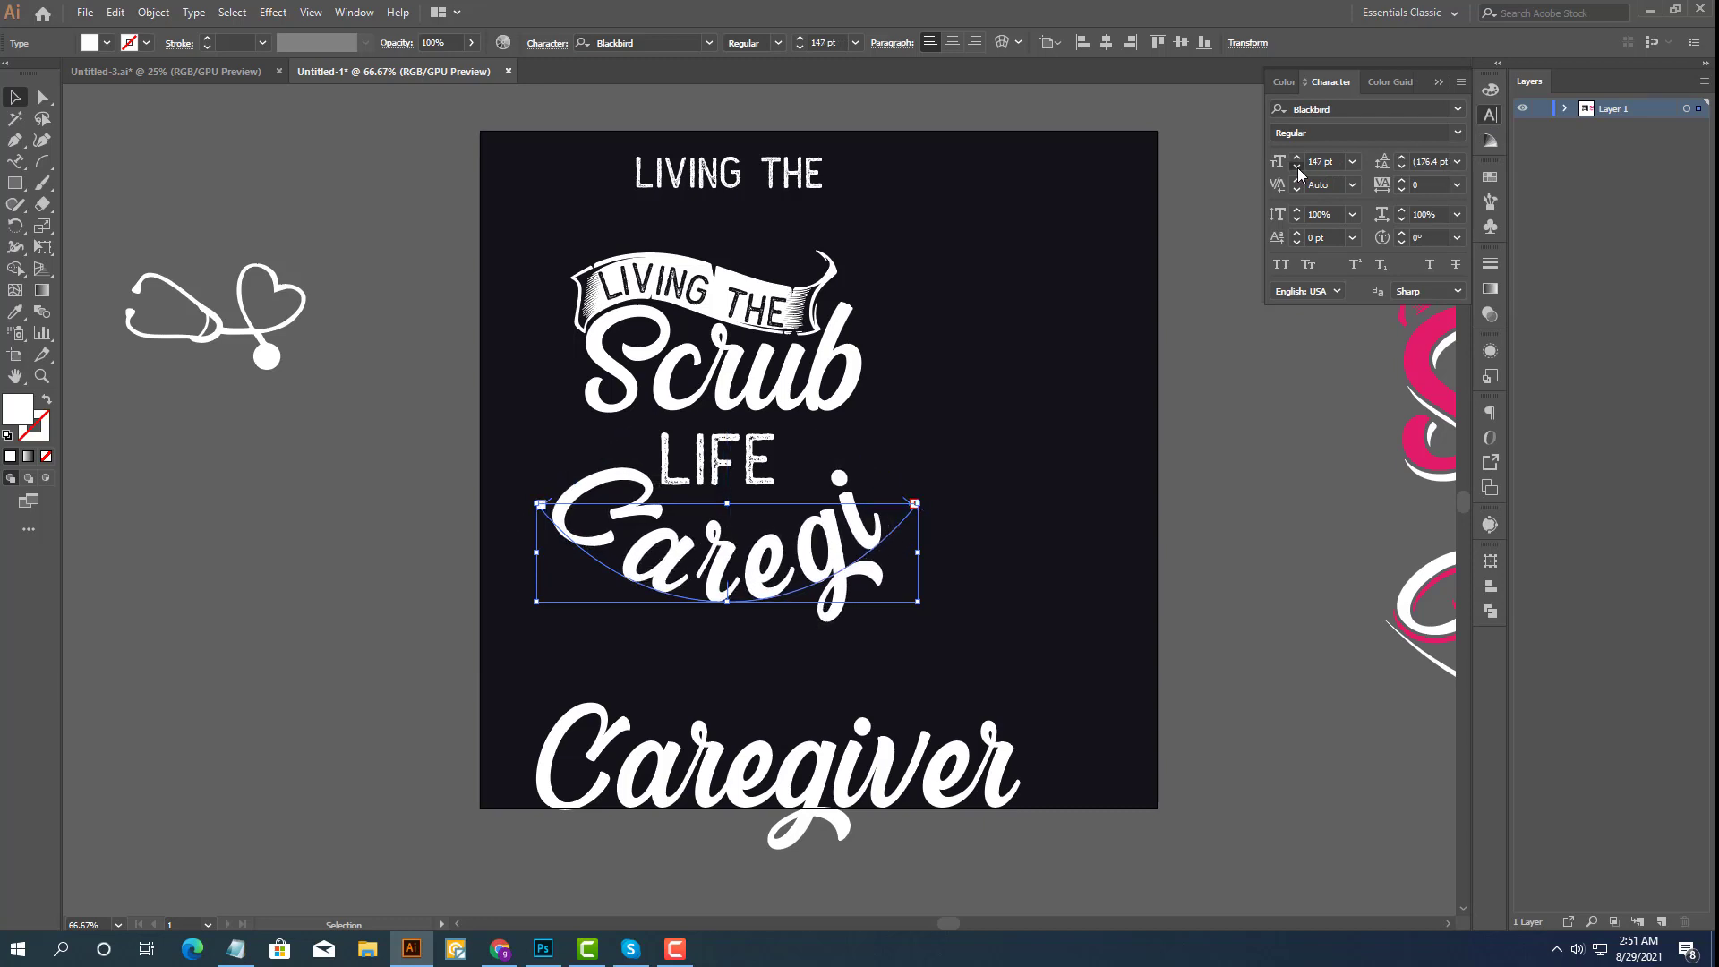
click(1298, 169)
click(1297, 168)
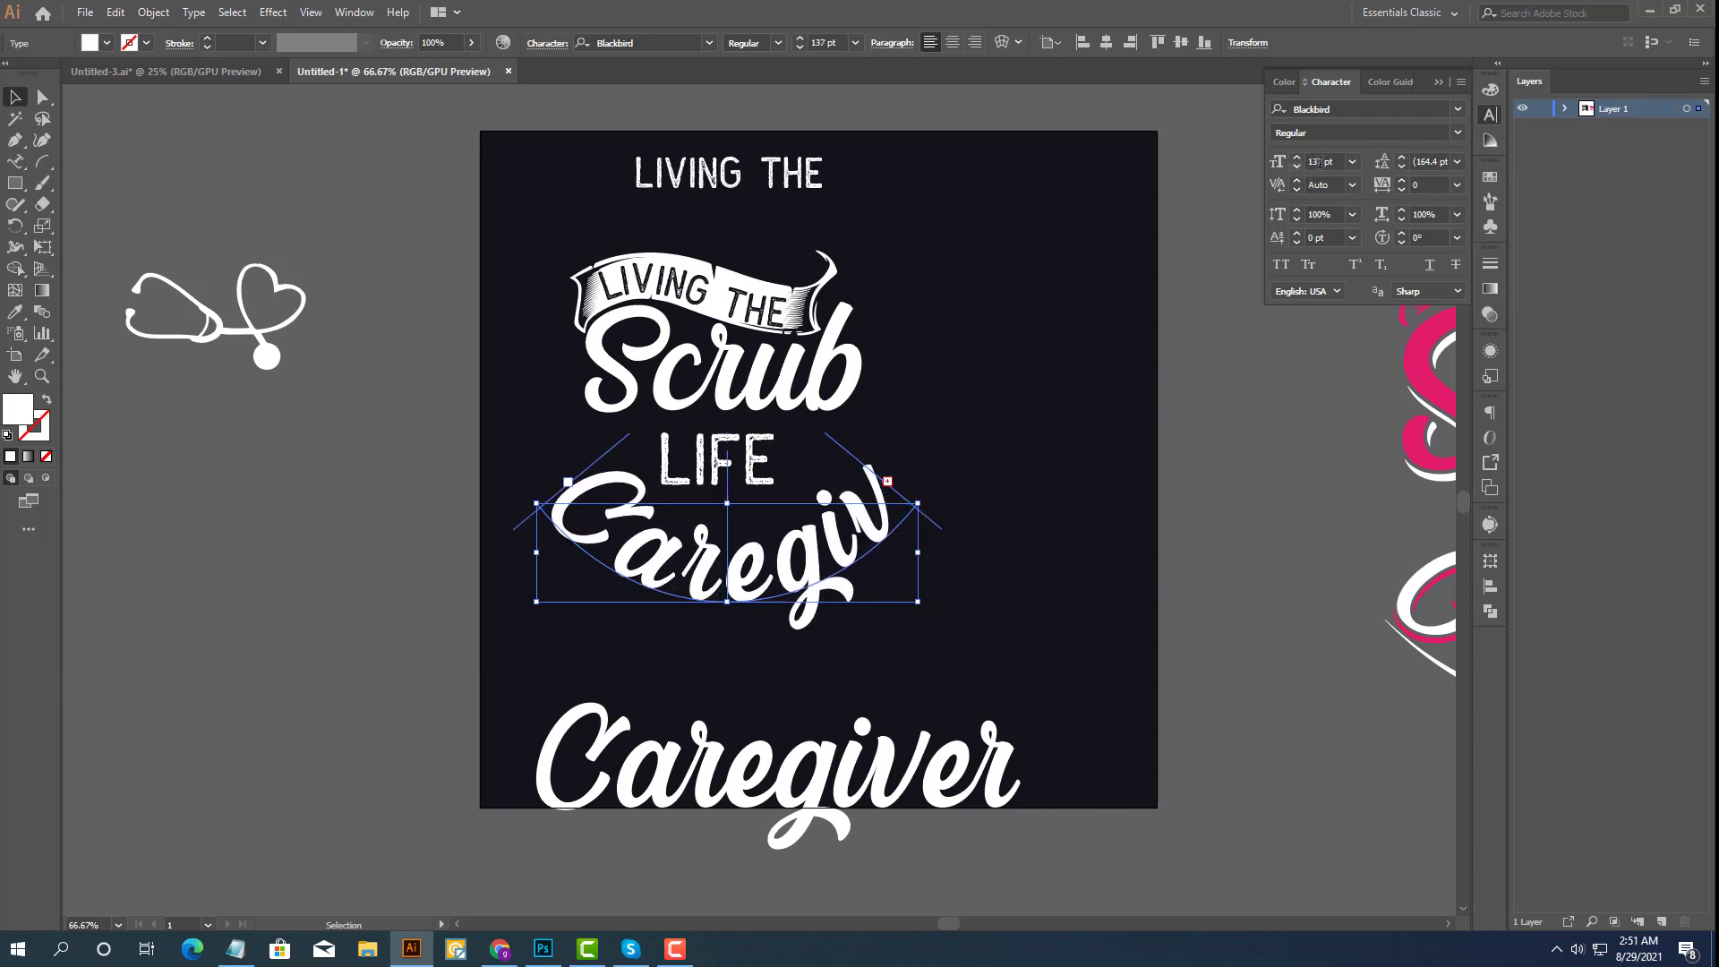
click(1297, 168)
click(1297, 169)
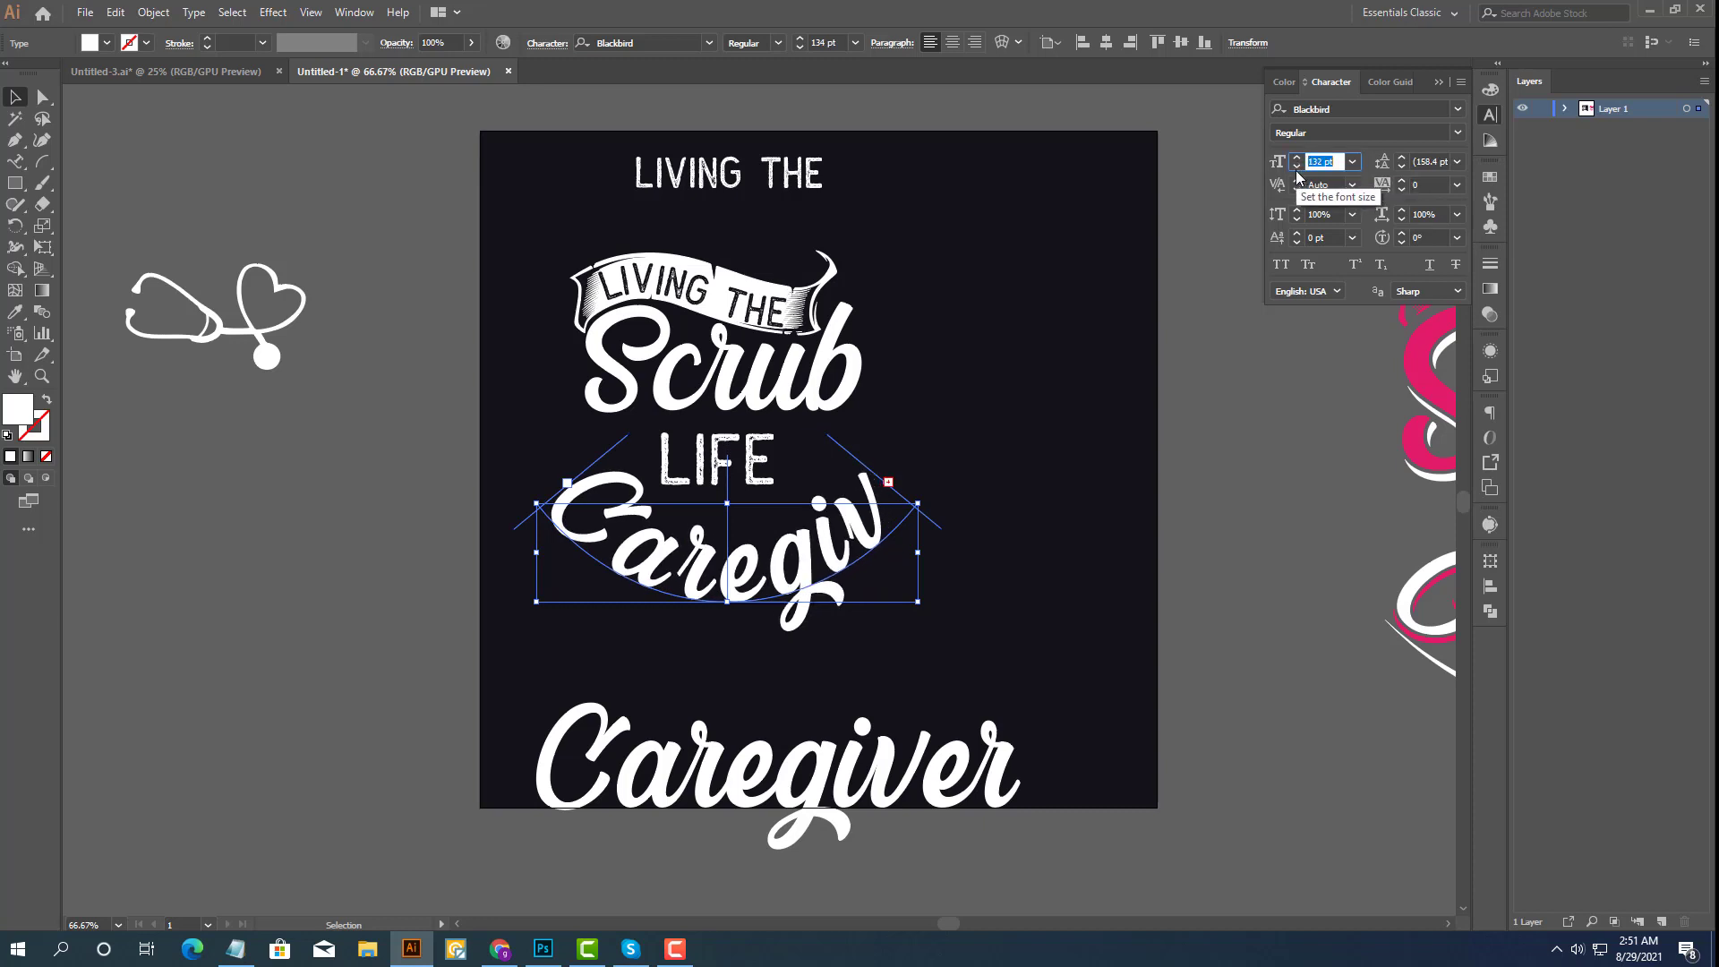
click(1297, 168)
click(1297, 169)
click(1297, 168)
click(1297, 168)
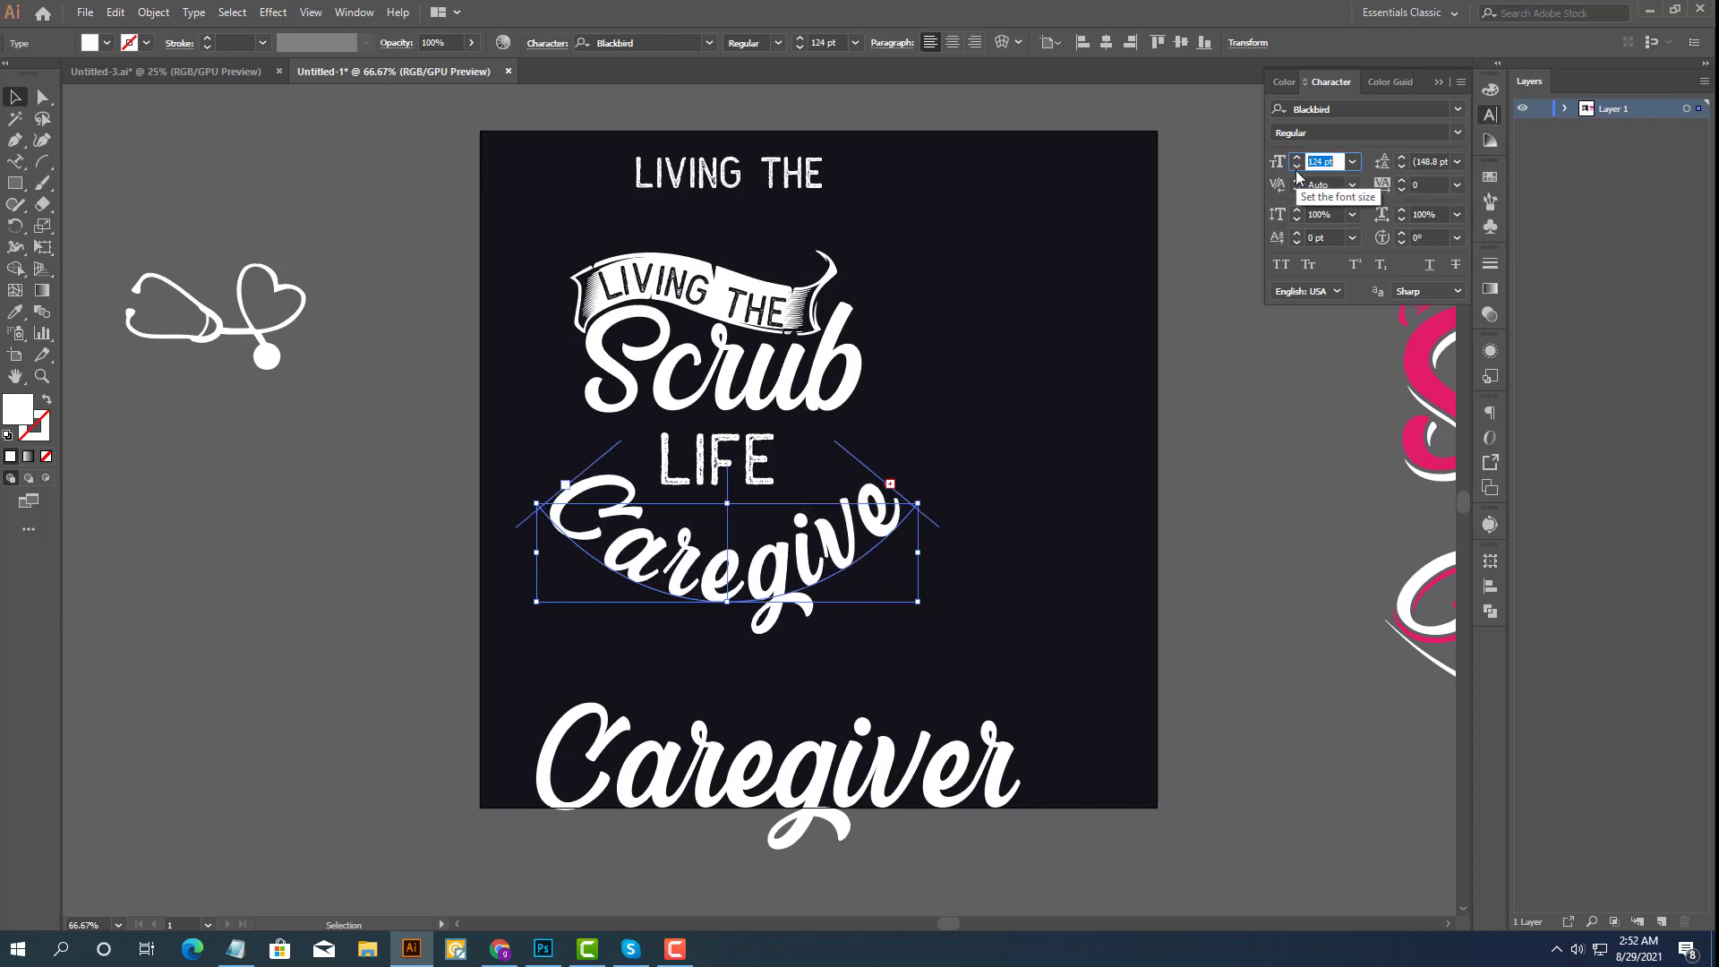
click(1297, 168)
click(1297, 168)
click(1297, 168)
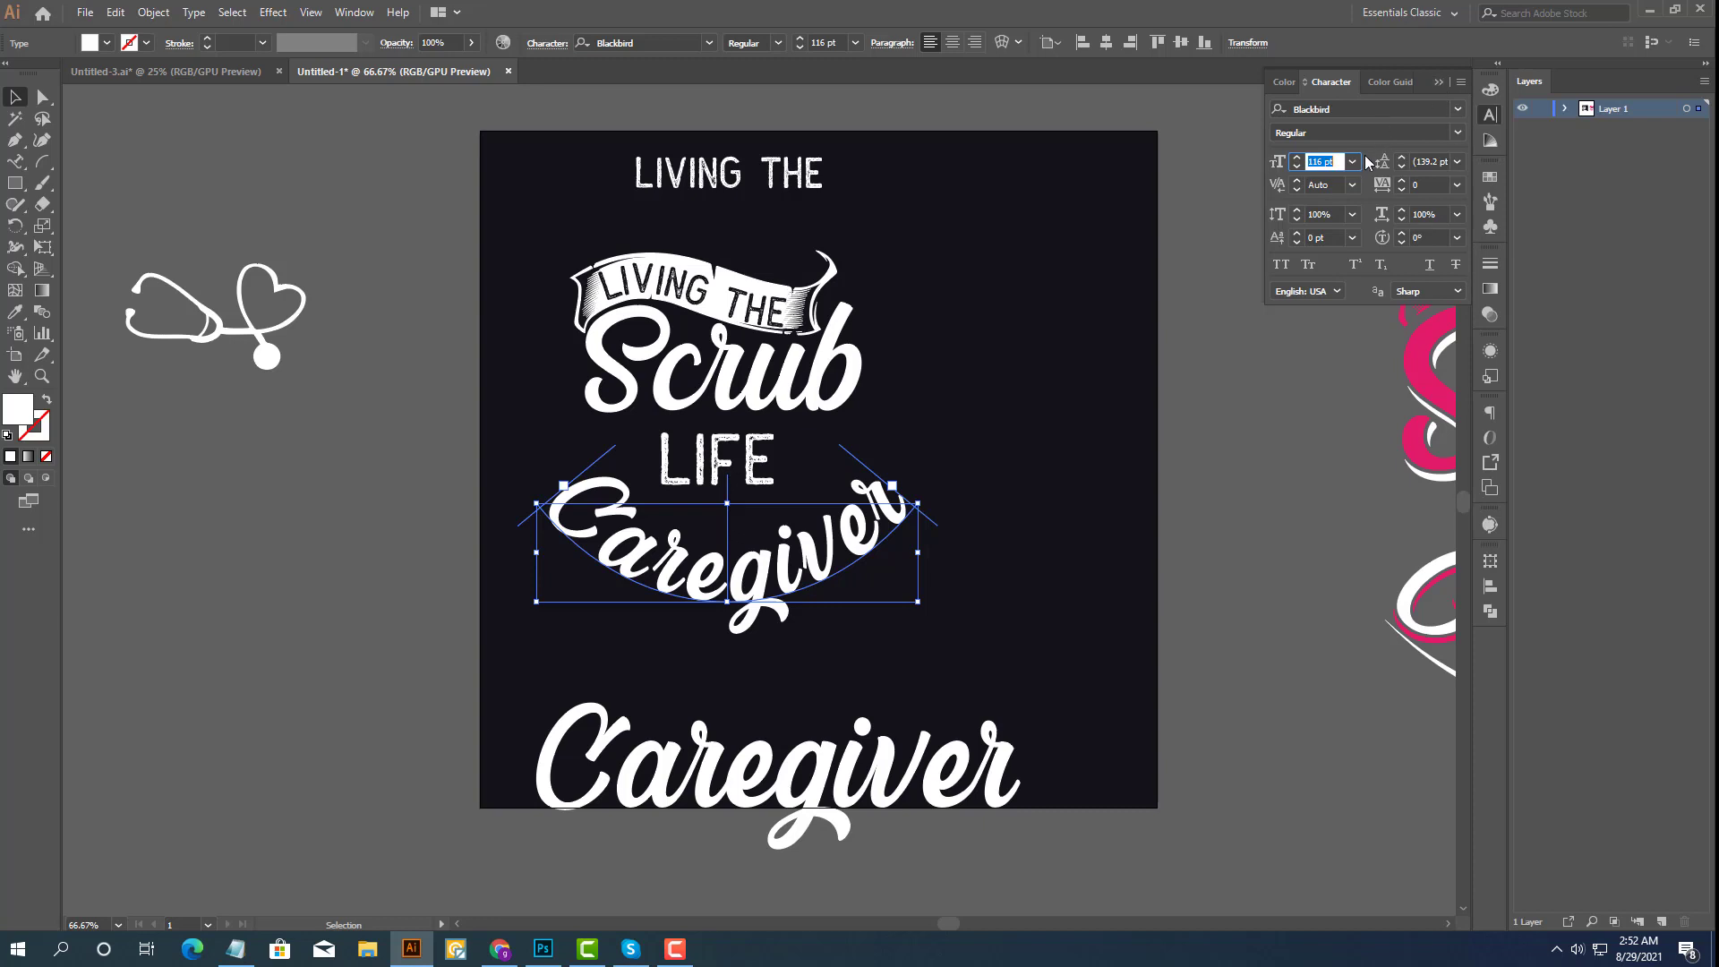
Begin tightening the Caregiver letter tracking in the Character panel.
scroll(1343, 167, down, 3)
scroll(1343, 166, down, 4)
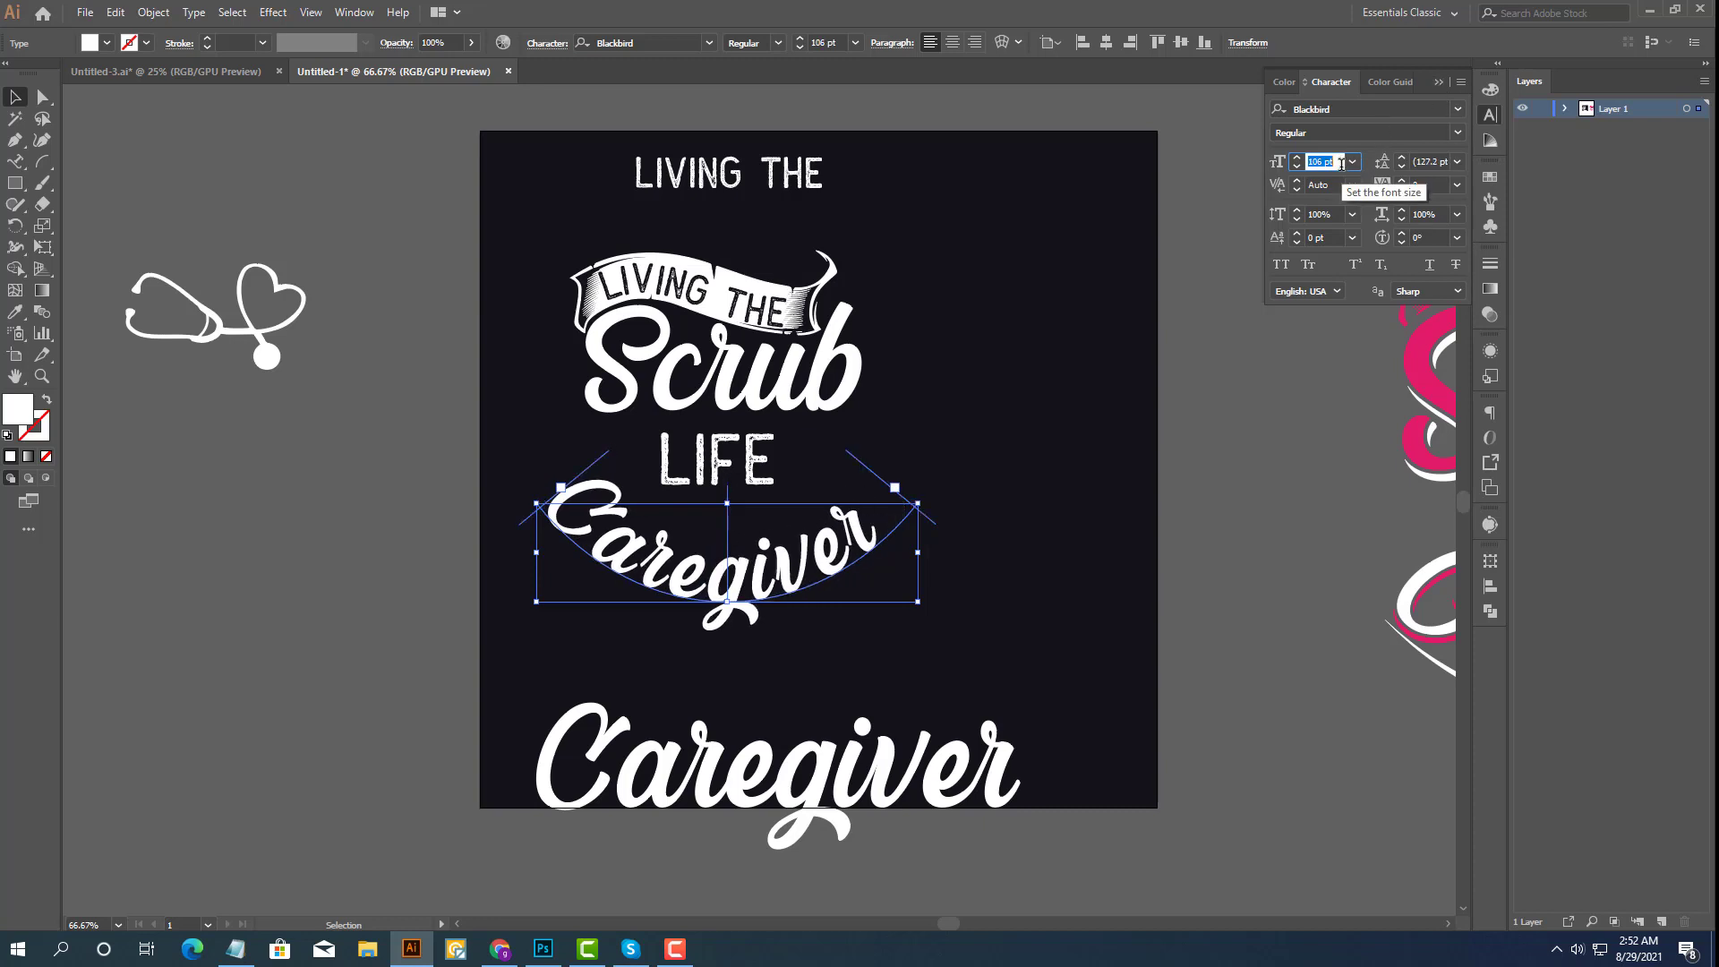
scroll(1343, 164, down, 4)
scroll(1341, 164, down, 2)
scroll(1342, 166, down, 2)
scroll(1343, 168, down, 2)
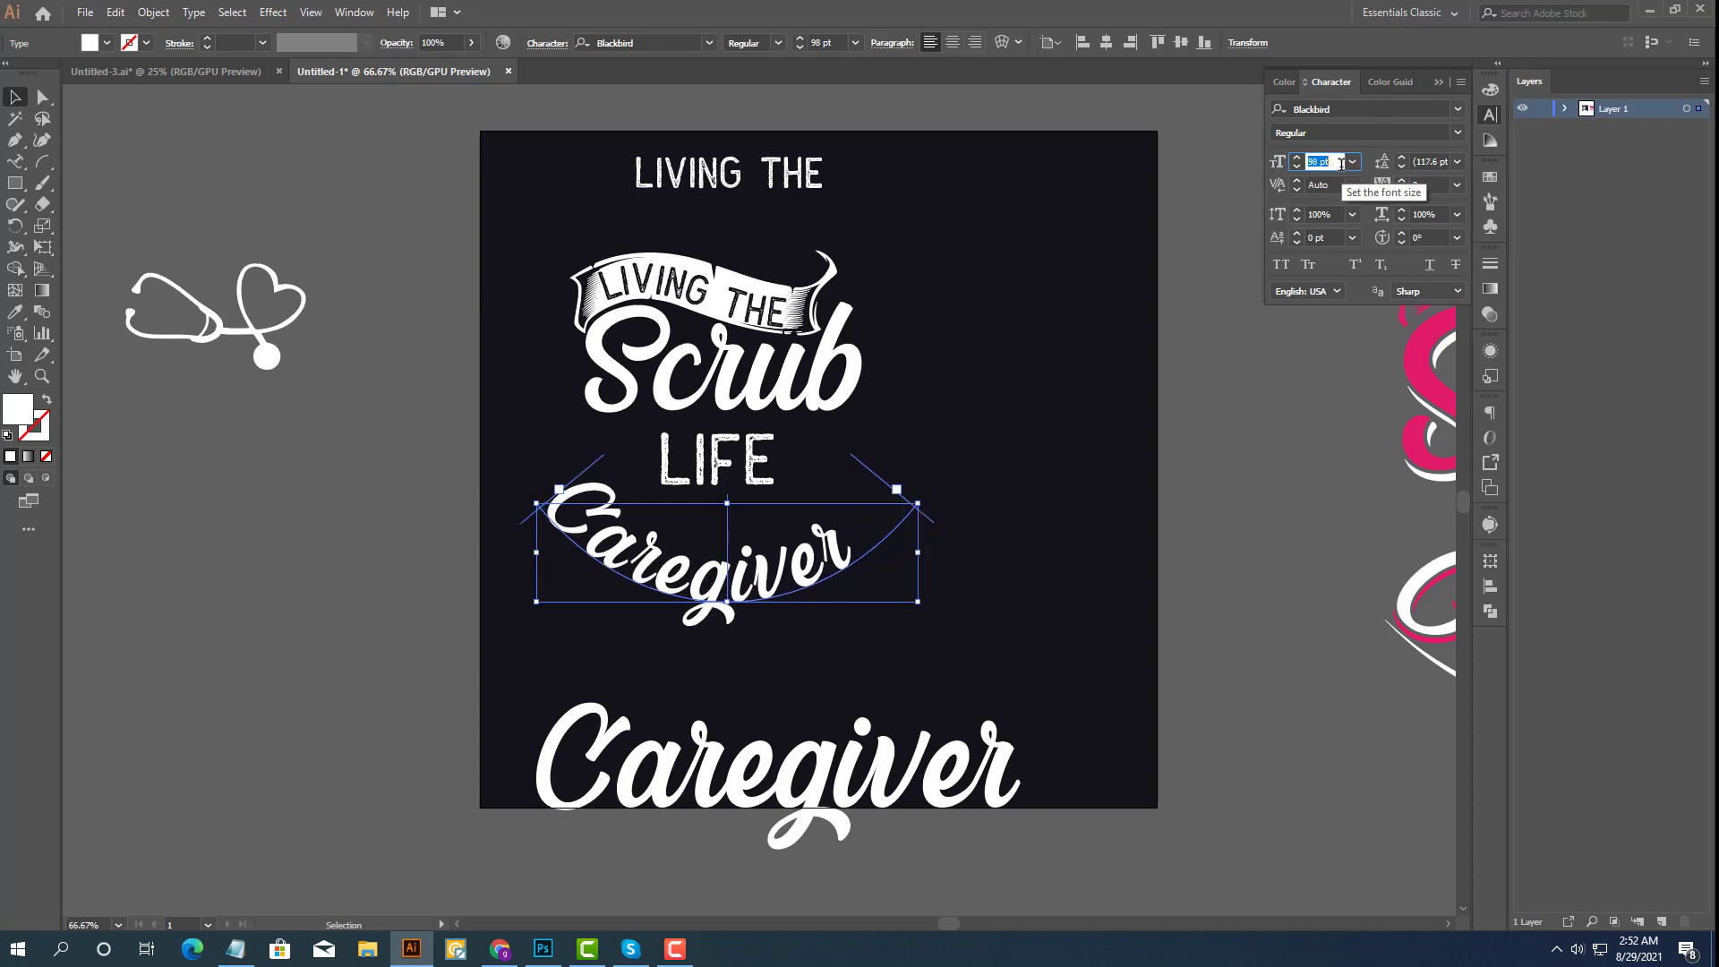
scroll(1345, 172, down, 3)
scroll(1343, 173, down, 2)
scroll(1343, 173, down, 2)
scroll(1343, 173, down, 2)
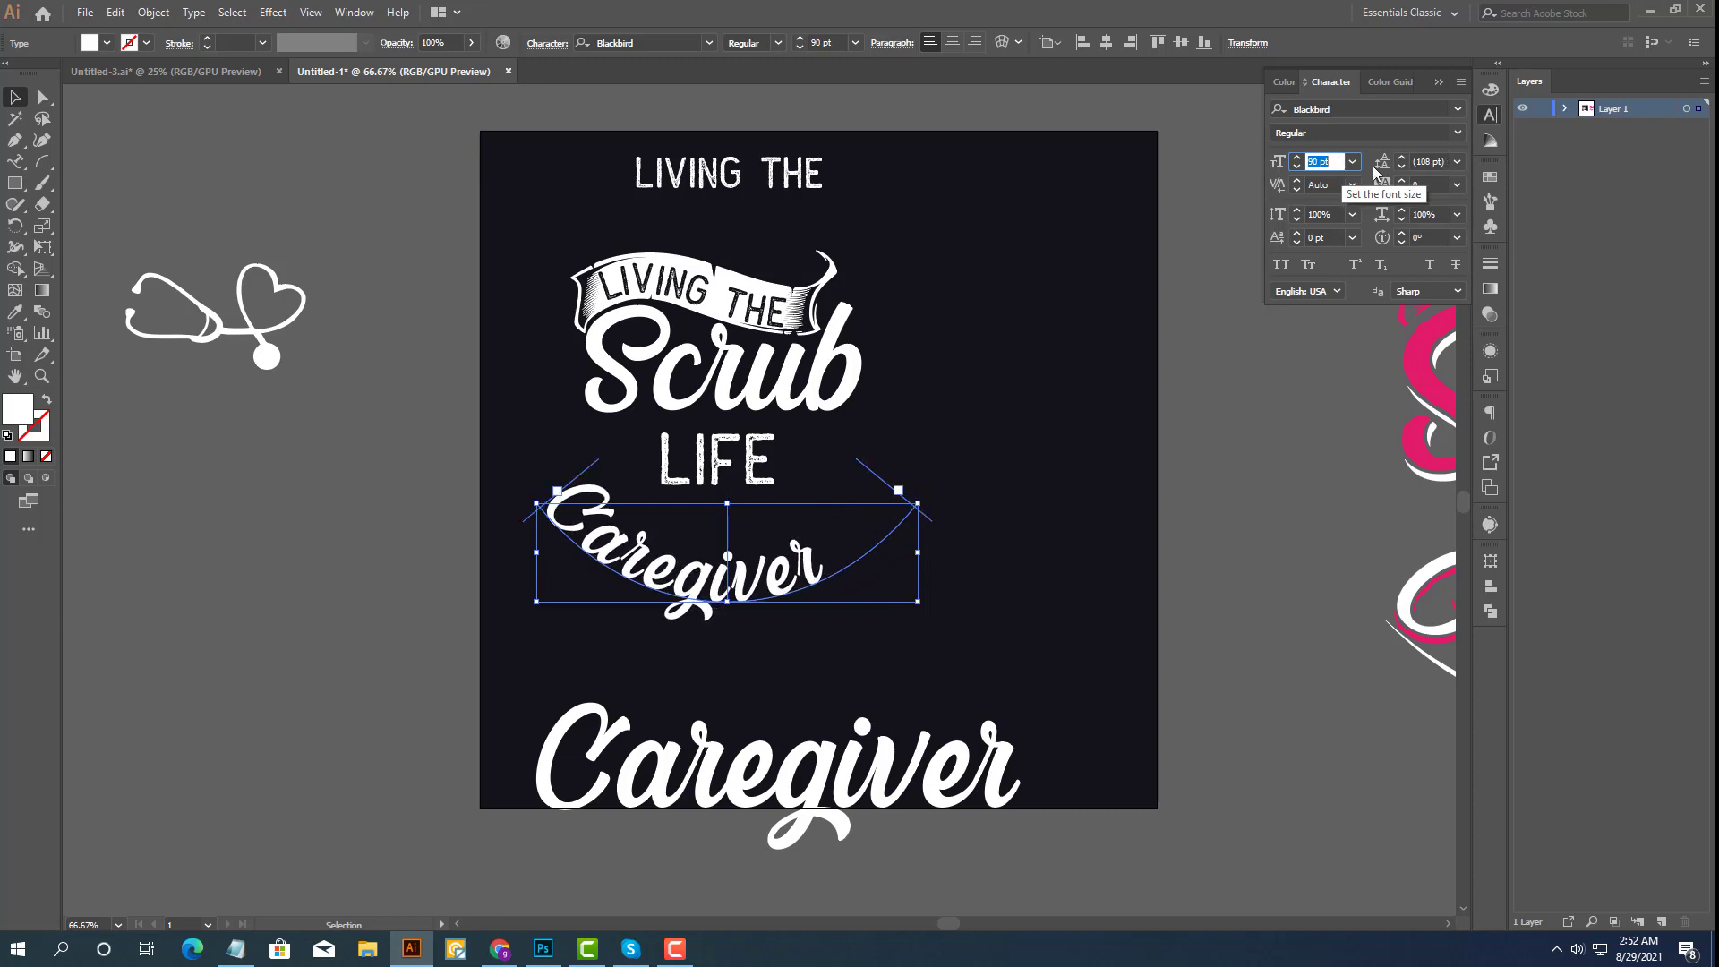
click(1423, 181)
scroll(1387, 188, down, 8)
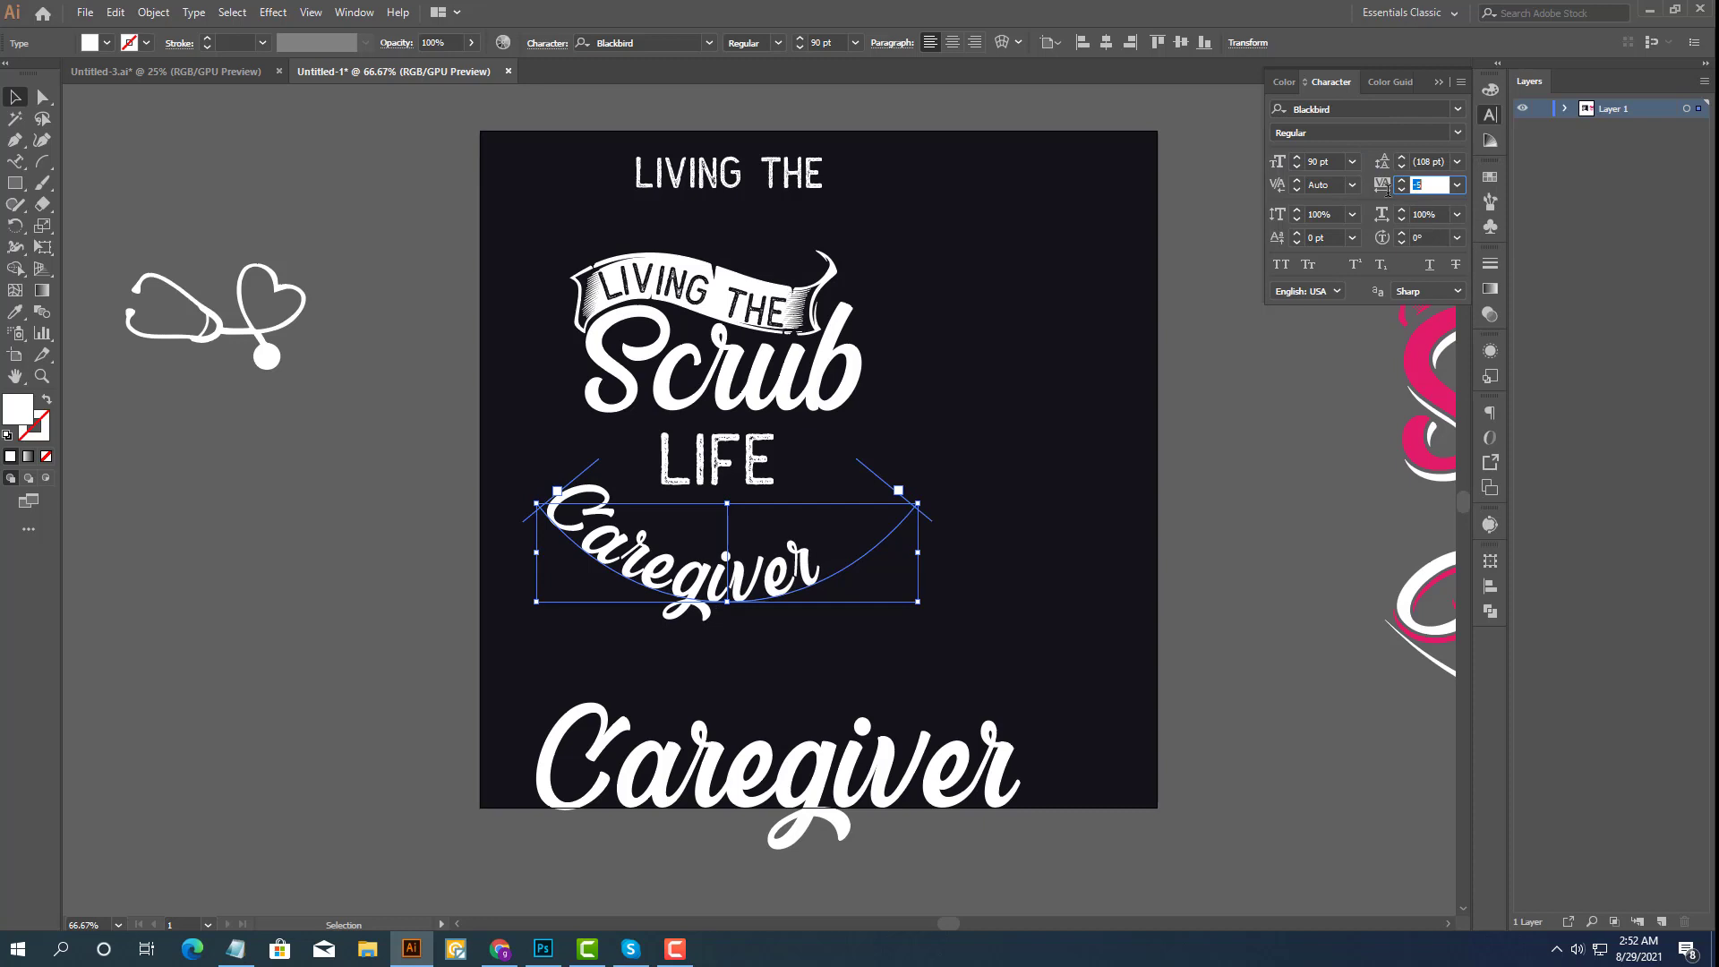
scroll(1387, 188, down, 10)
scroll(1387, 188, down, 10)
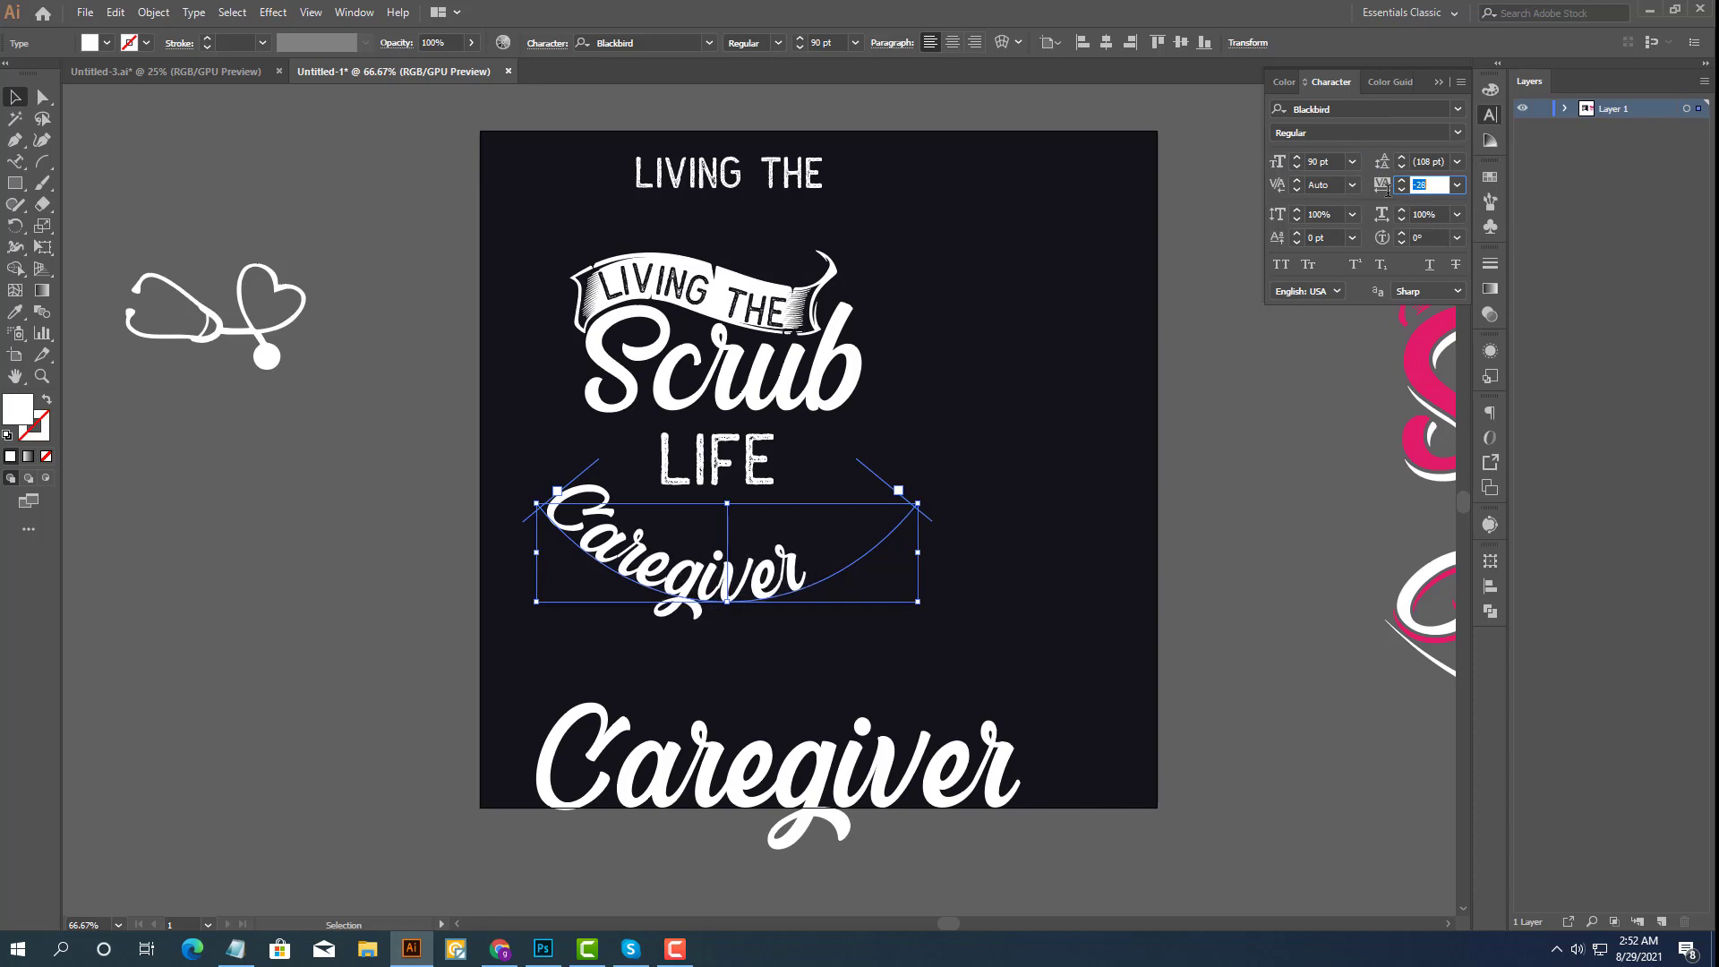
Enlarge the curved Caregiver font size again.
click(1336, 161)
scroll(1280, 168, up, 5)
scroll(1280, 168, up, 8)
scroll(1281, 168, up, 8)
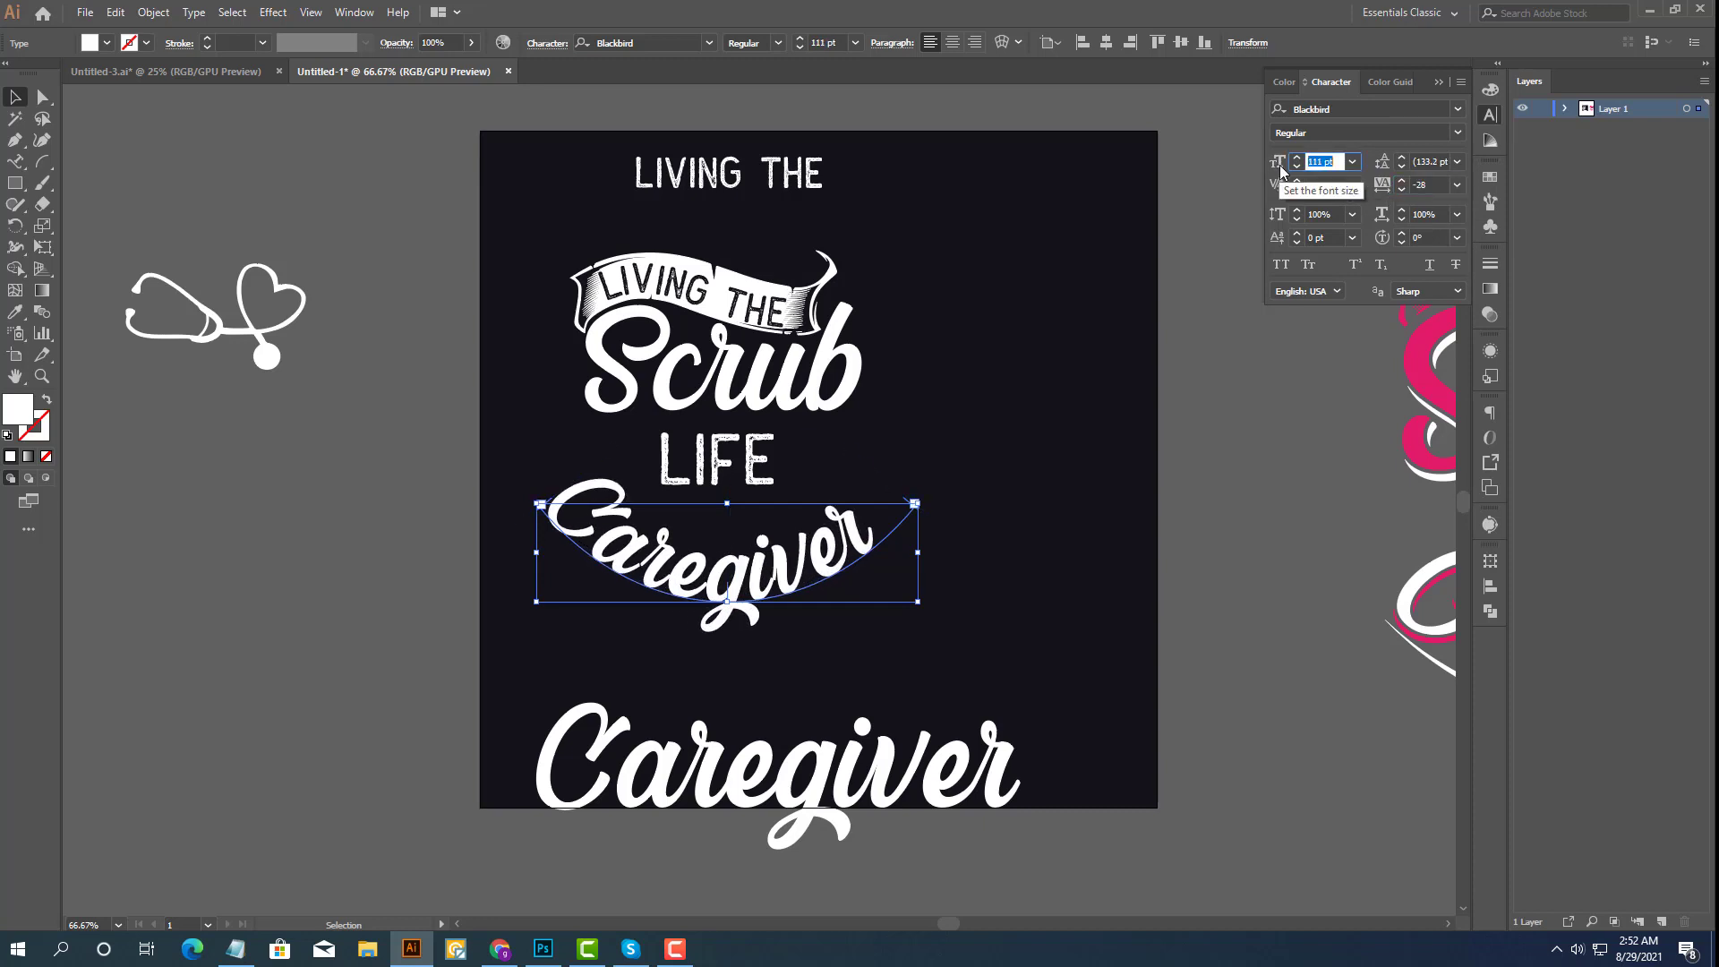
scroll(1281, 168, up, 2)
scroll(1280, 169, up, 3)
scroll(1281, 168, up, 2)
scroll(1281, 169, up, 2)
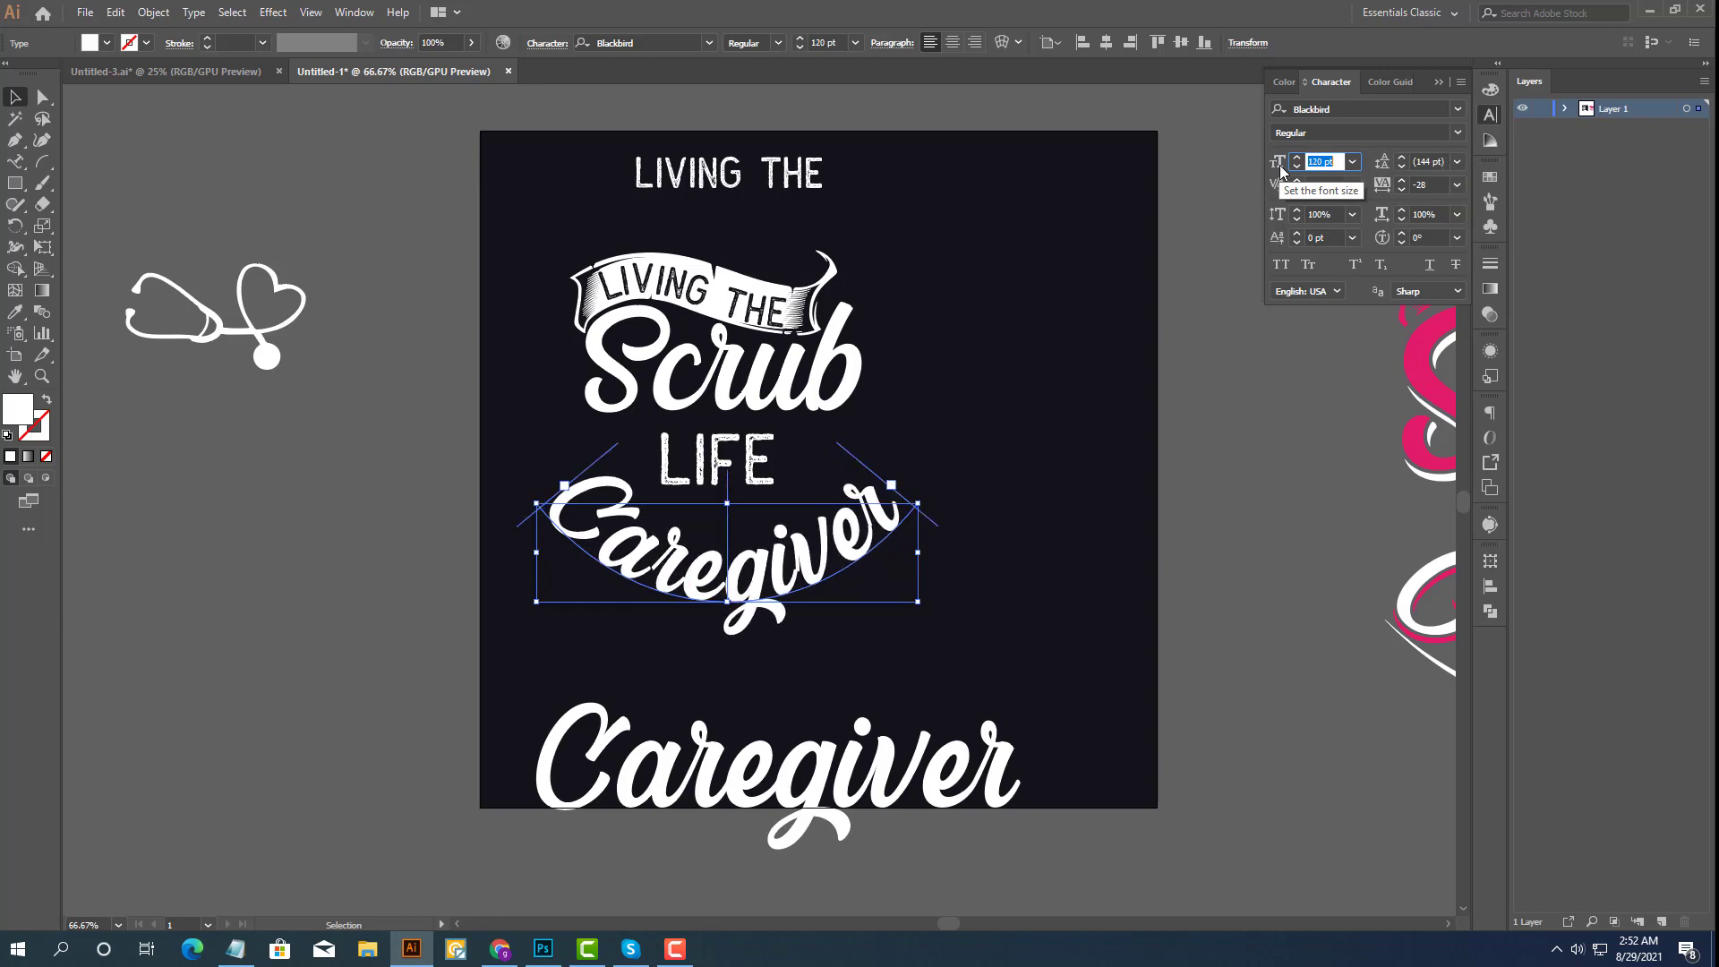
scroll(1281, 168, up, 1)
scroll(1280, 168, up, 1)
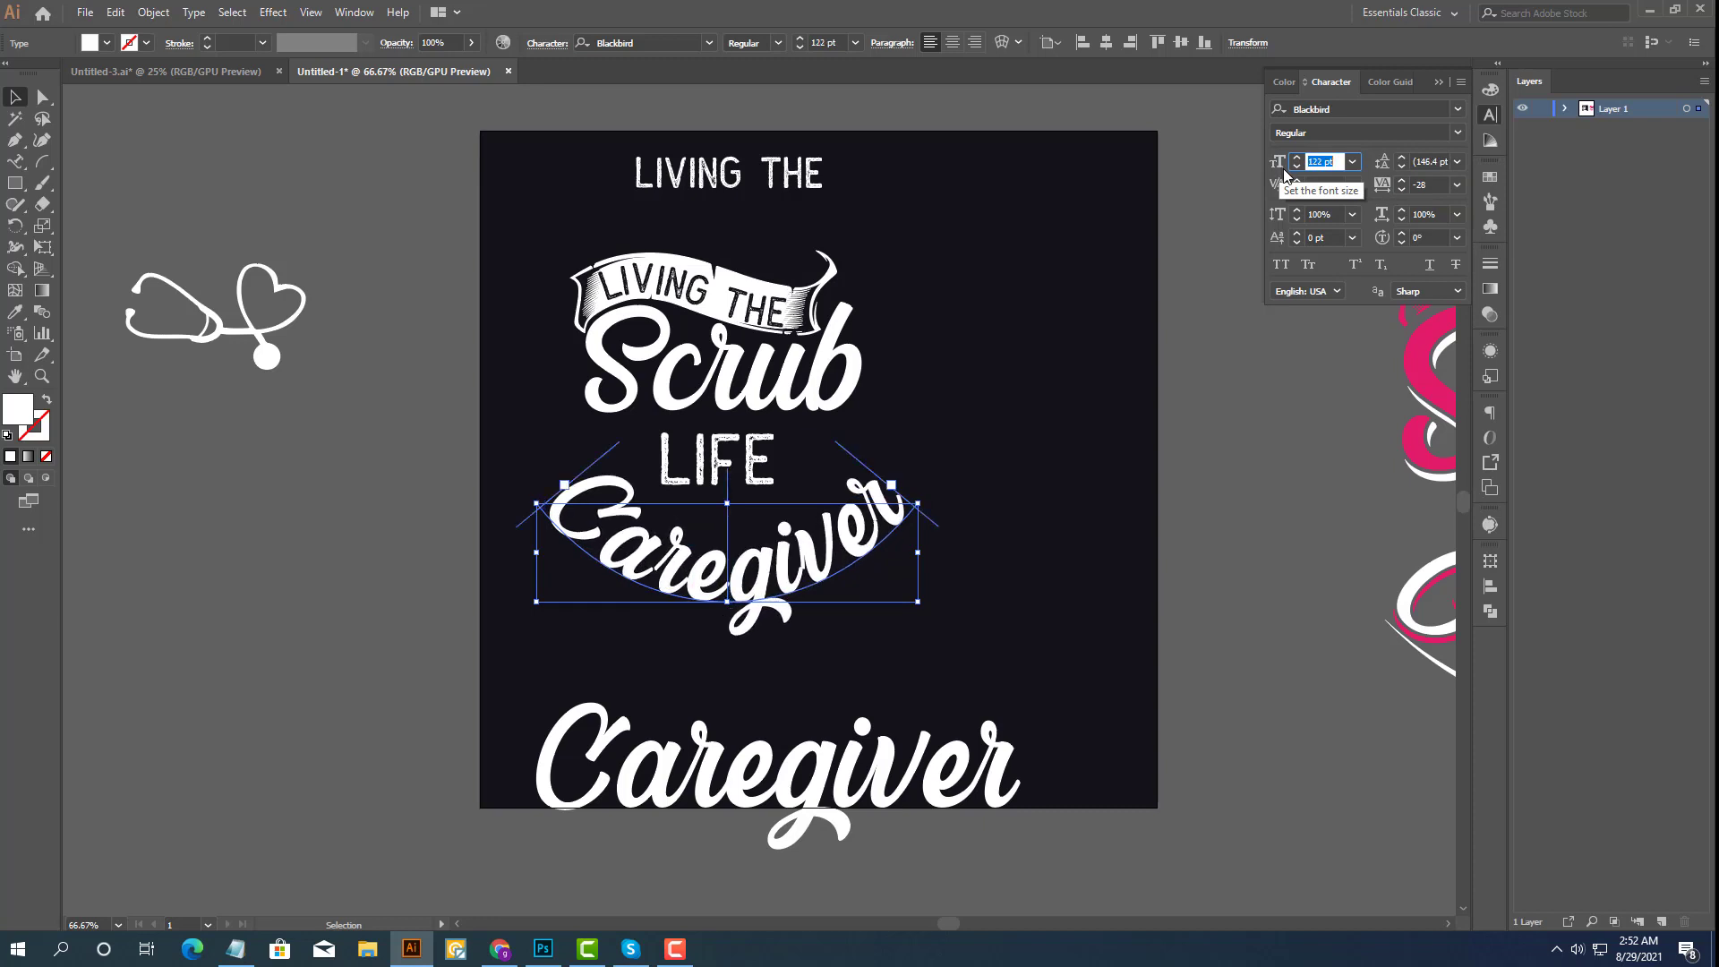
Set the Caregiver tracking to -36 and collapse the Character panel.
click(1424, 185)
scroll(1396, 188, down, 2)
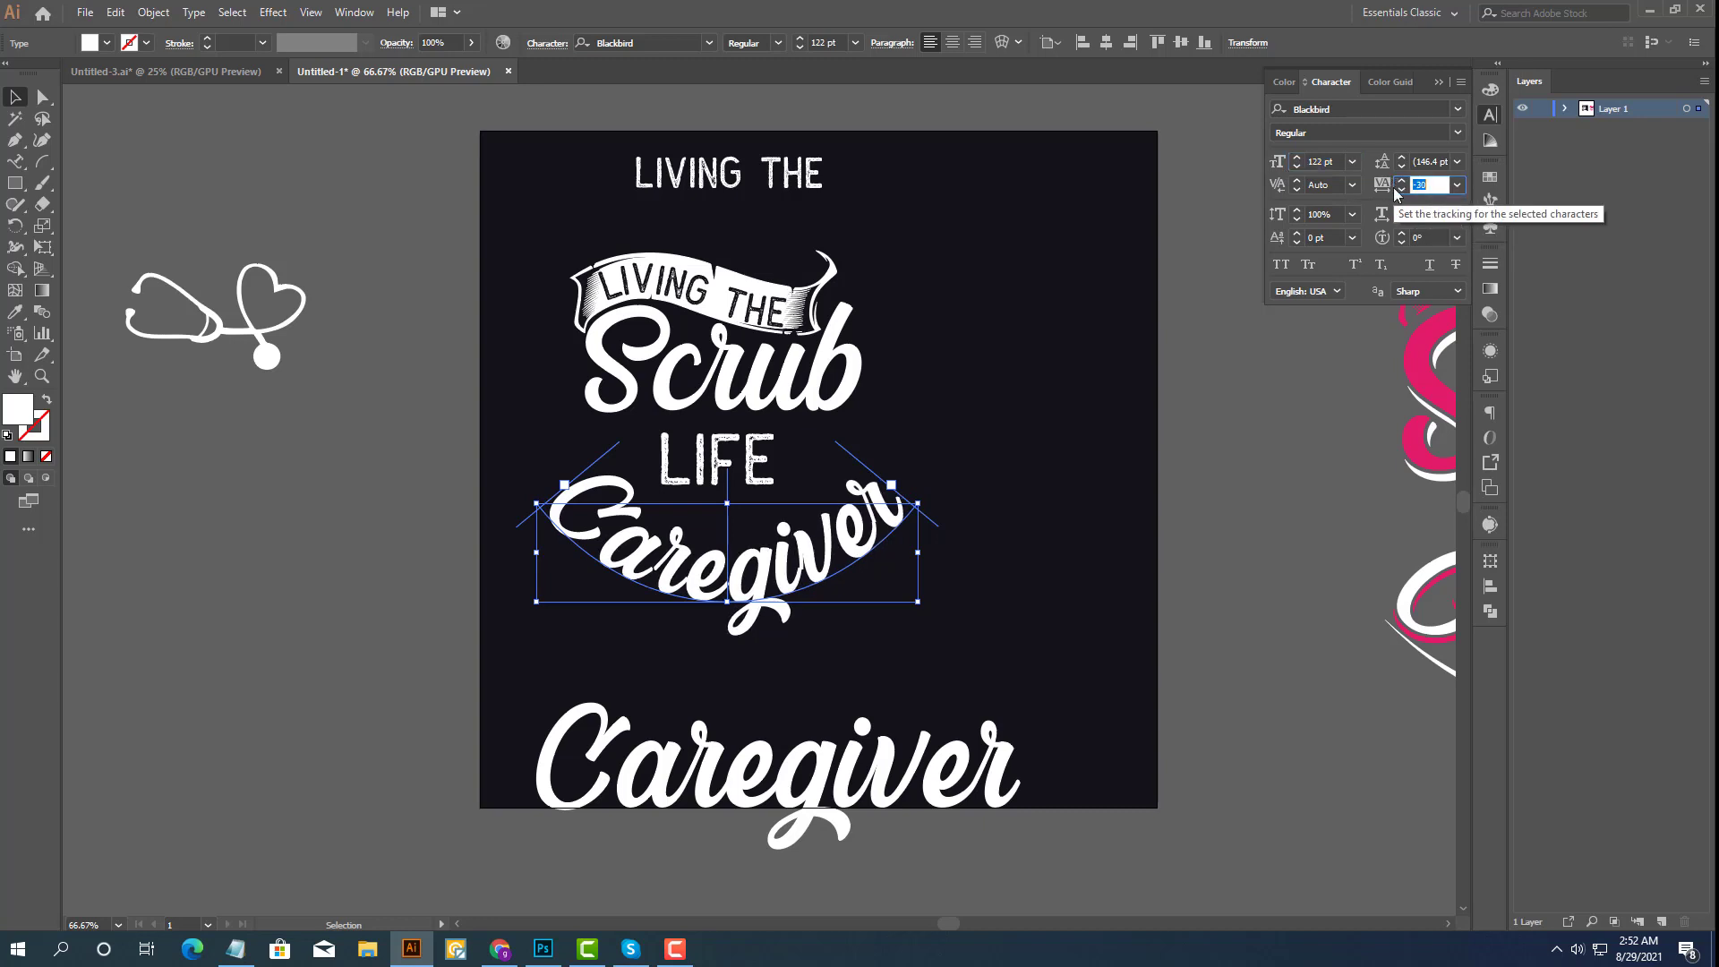
scroll(1397, 191, down, 3)
scroll(1397, 192, down, 3)
scroll(1396, 192, down, 3)
scroll(1397, 191, down, 2)
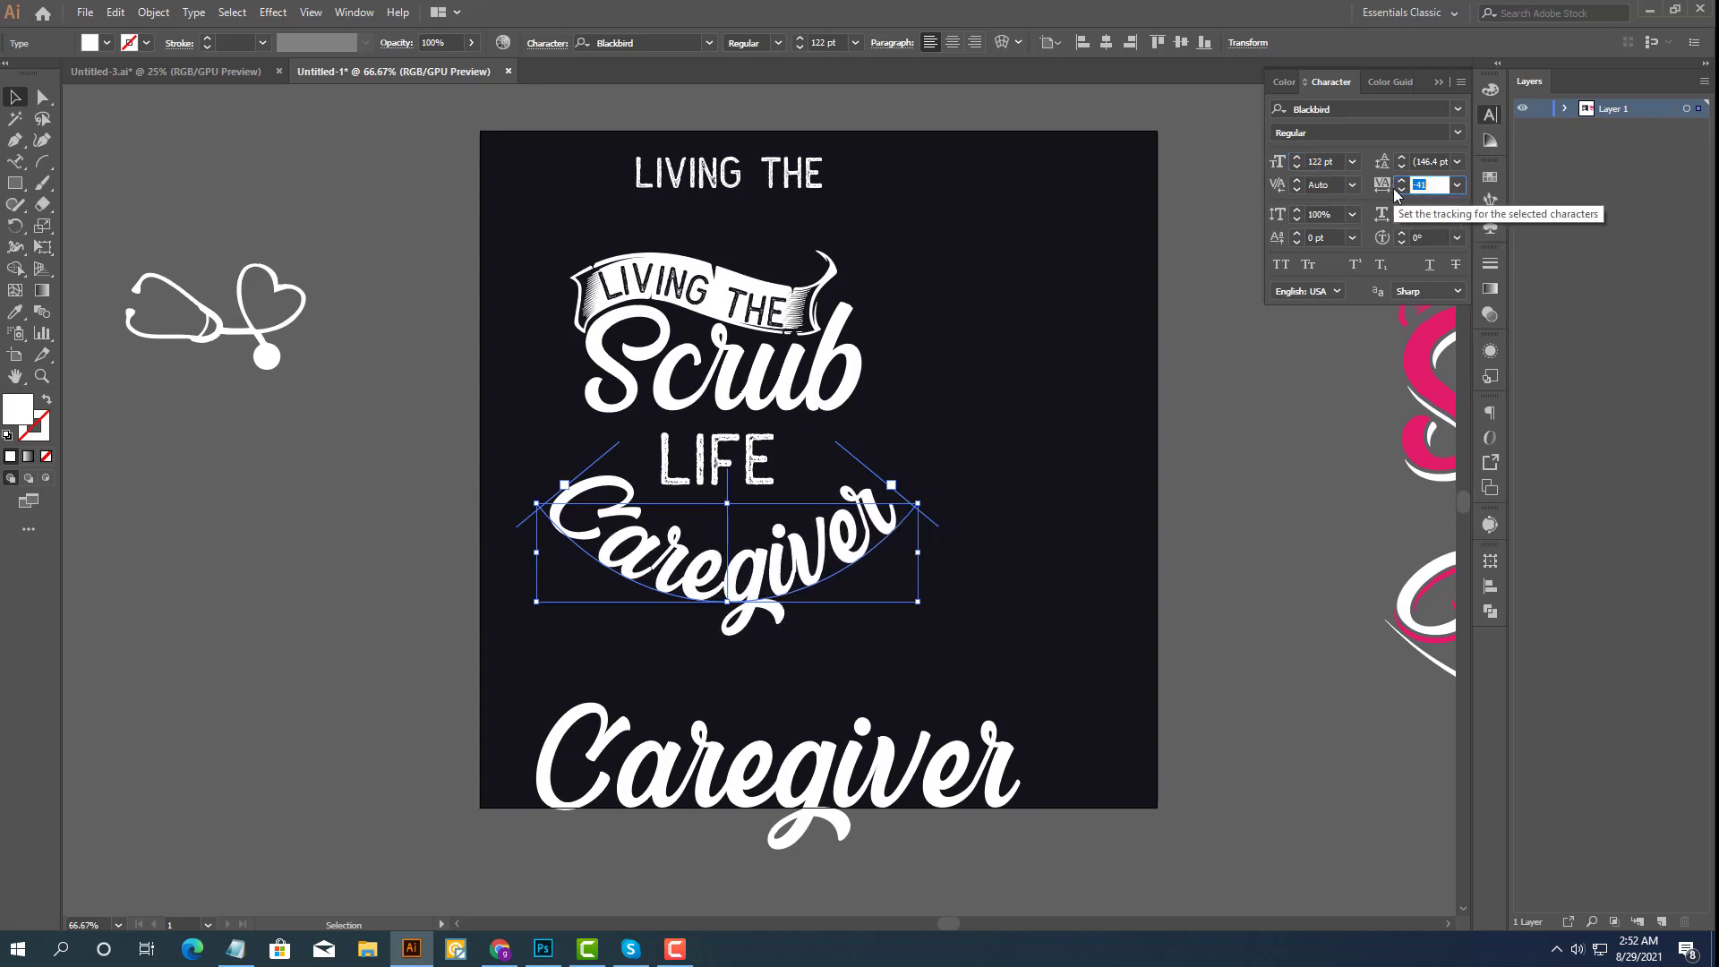
scroll(1395, 195, down, 2)
scroll(1365, 203, up, 2)
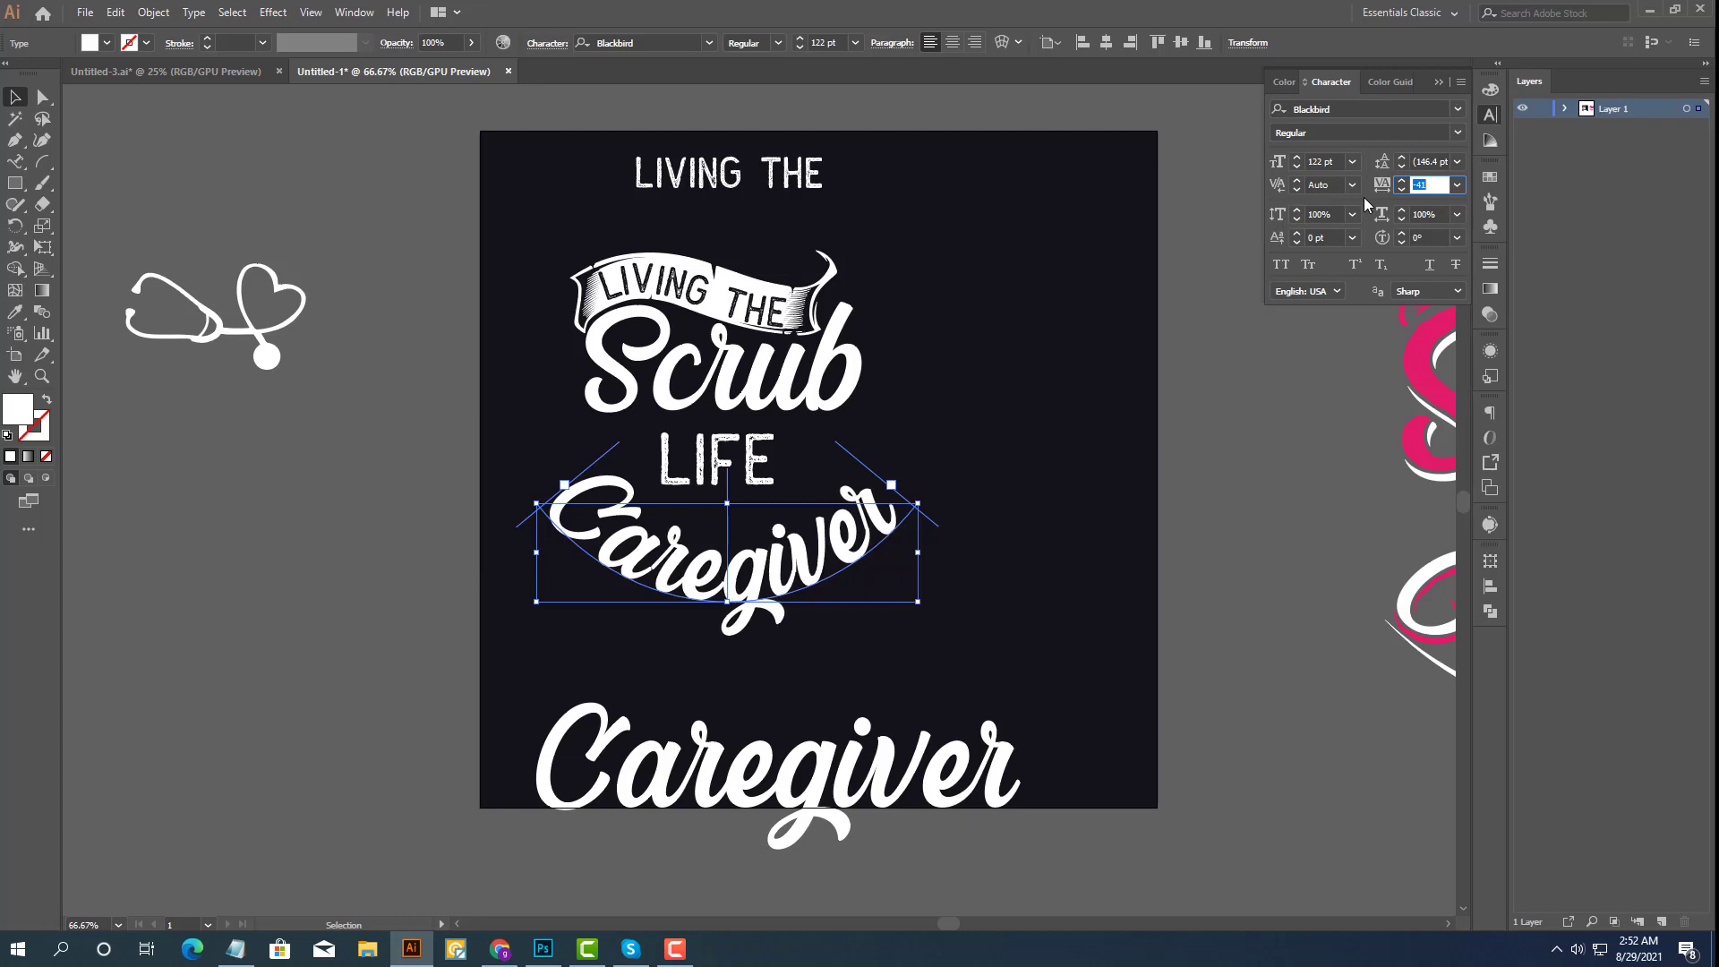
scroll(1365, 203, up, 2)
scroll(1364, 202, up, 2)
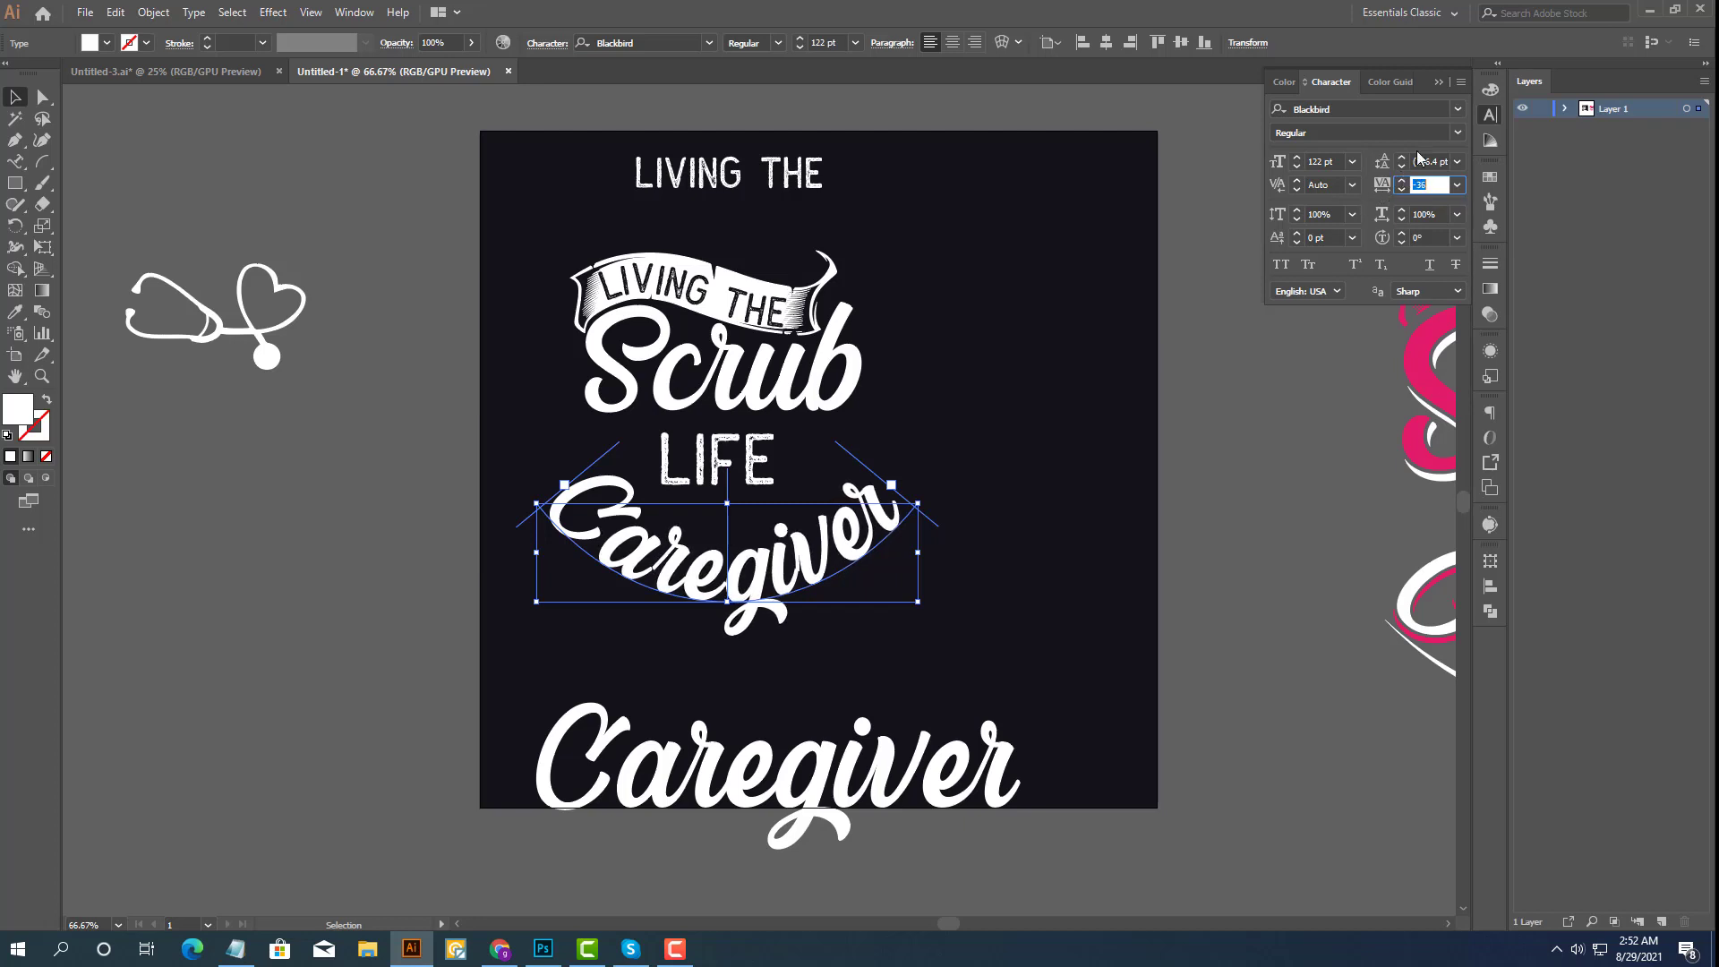
click(1438, 82)
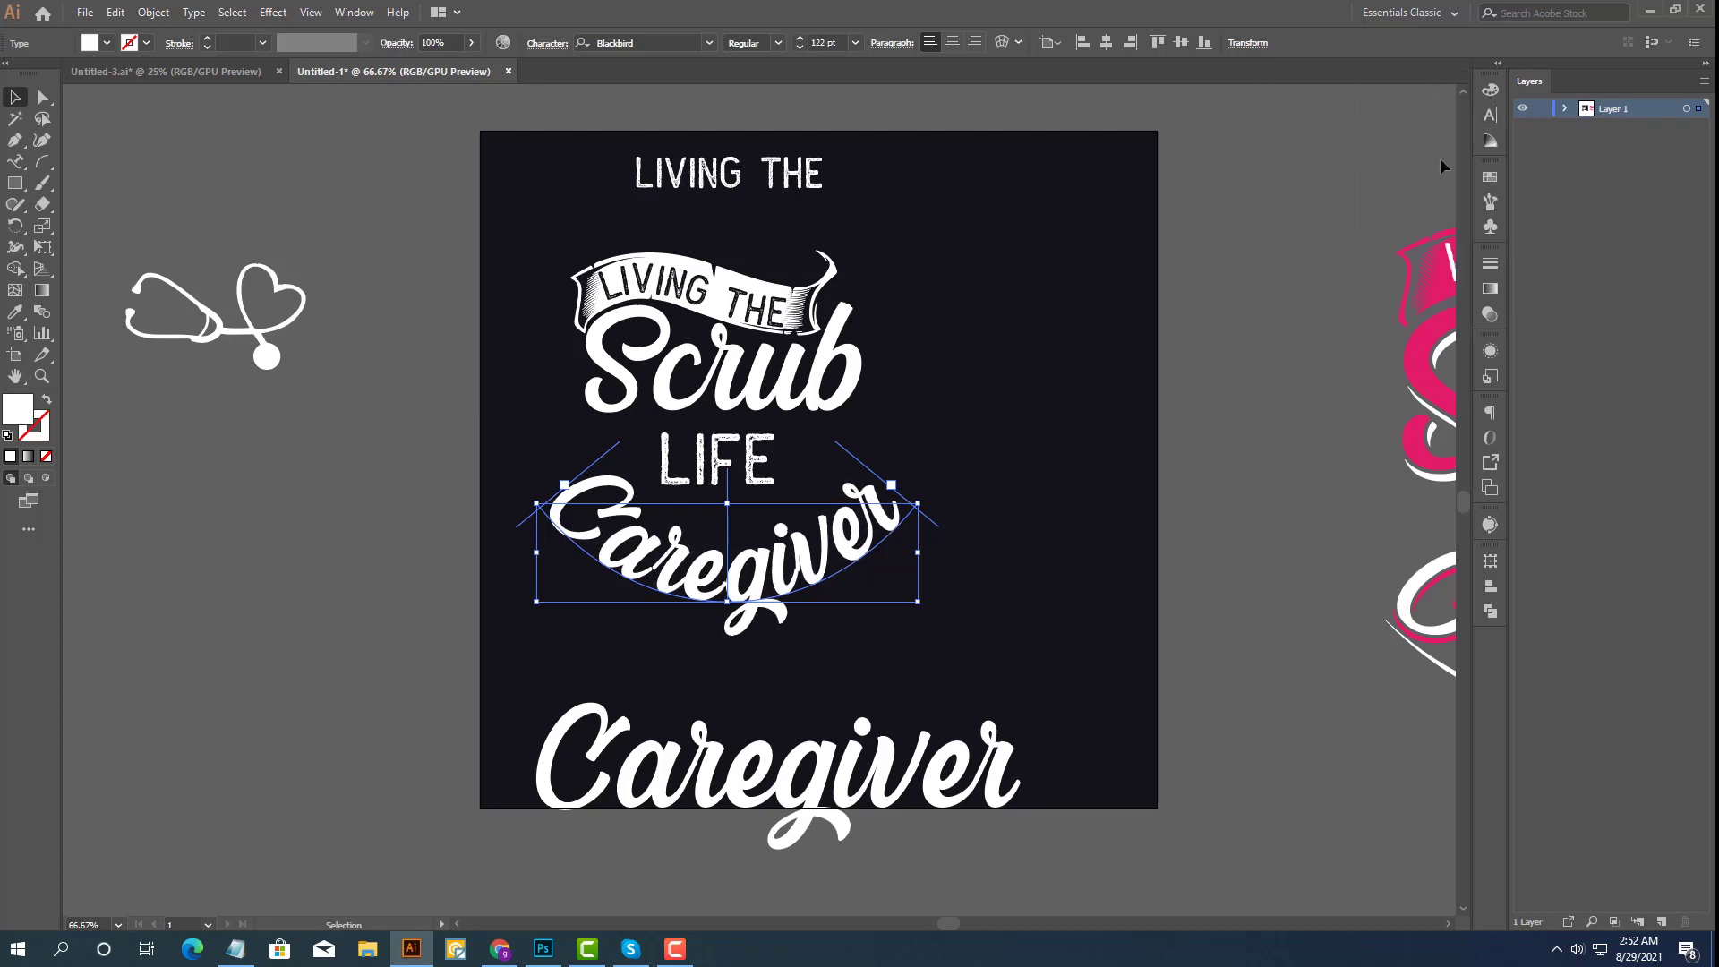
Nudge the Caregiver font size up to 124 pt and collapse the panel again.
click(1490, 114)
click(1296, 157)
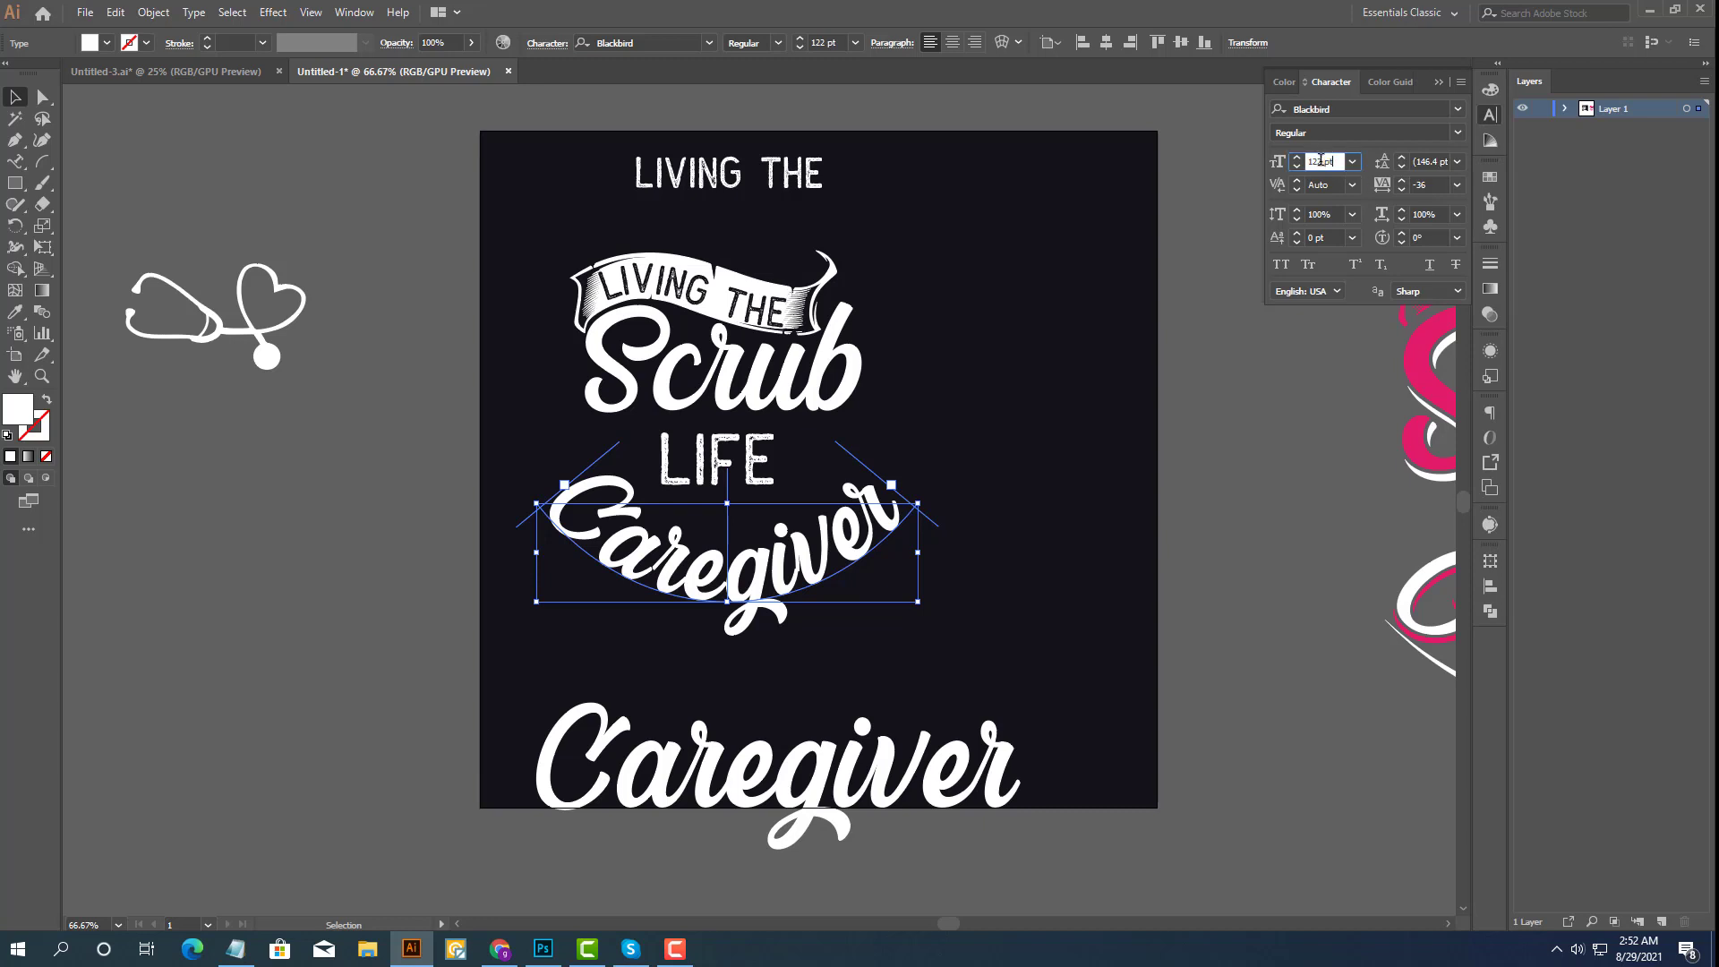
scroll(1293, 172, up, 1)
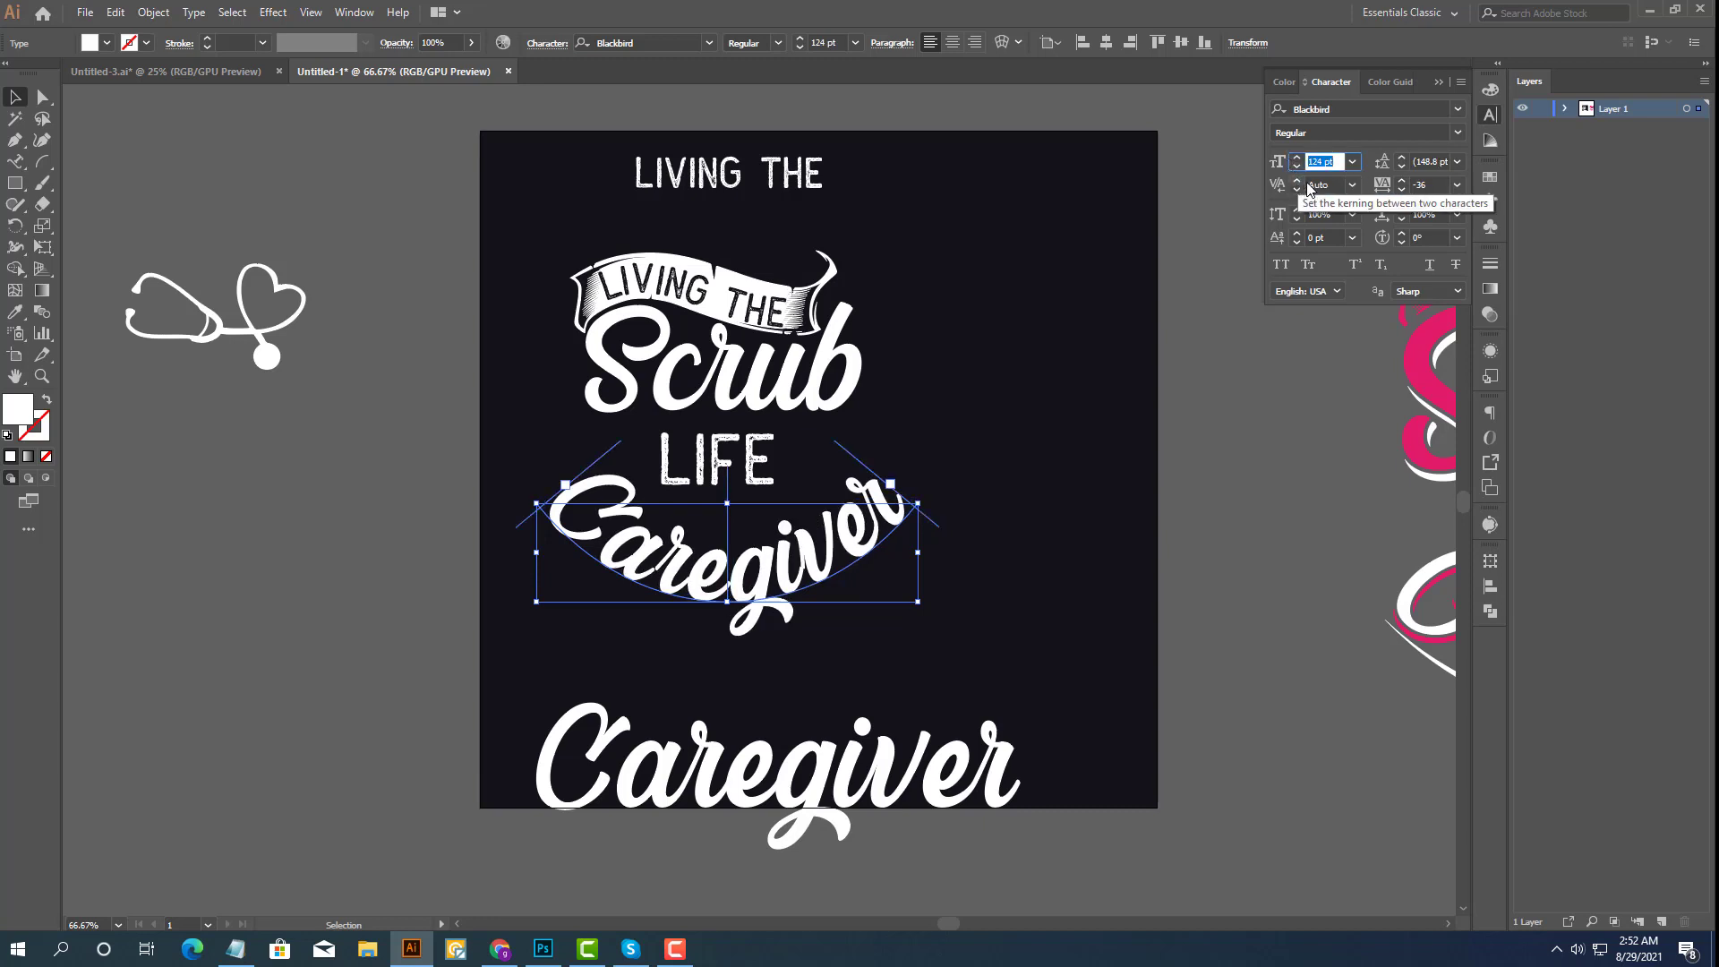
click(1439, 83)
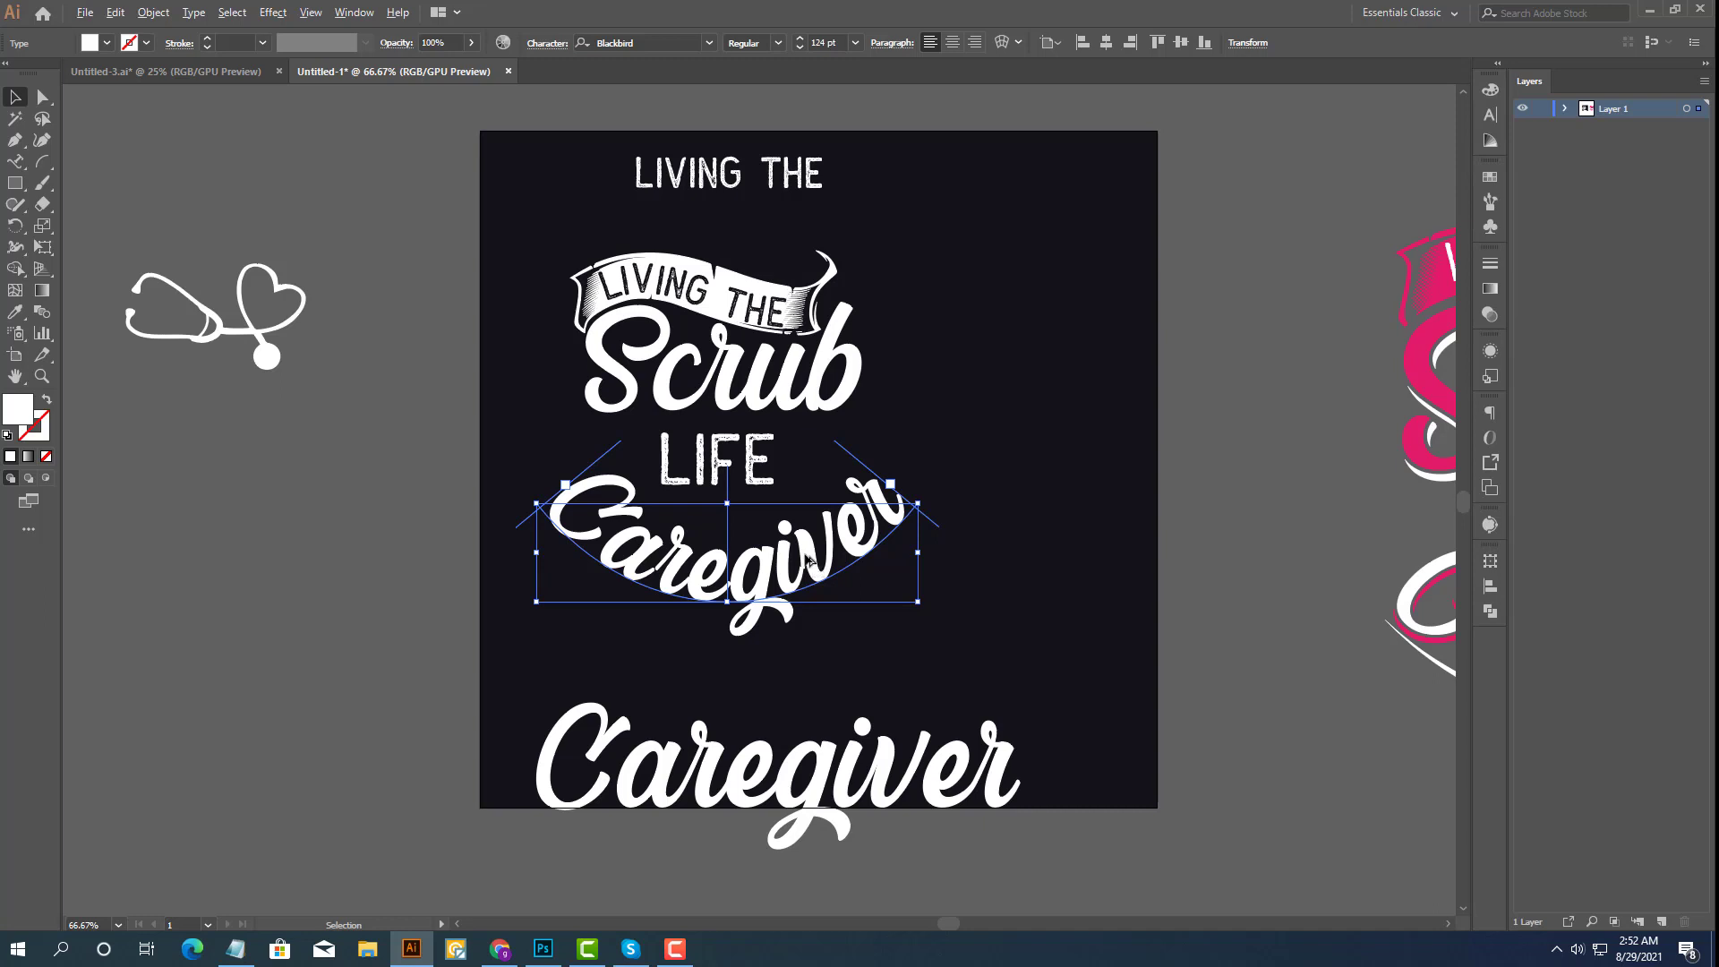
alt+scroll(808, 559, down, 2)
scroll(986, 592, right, 1)
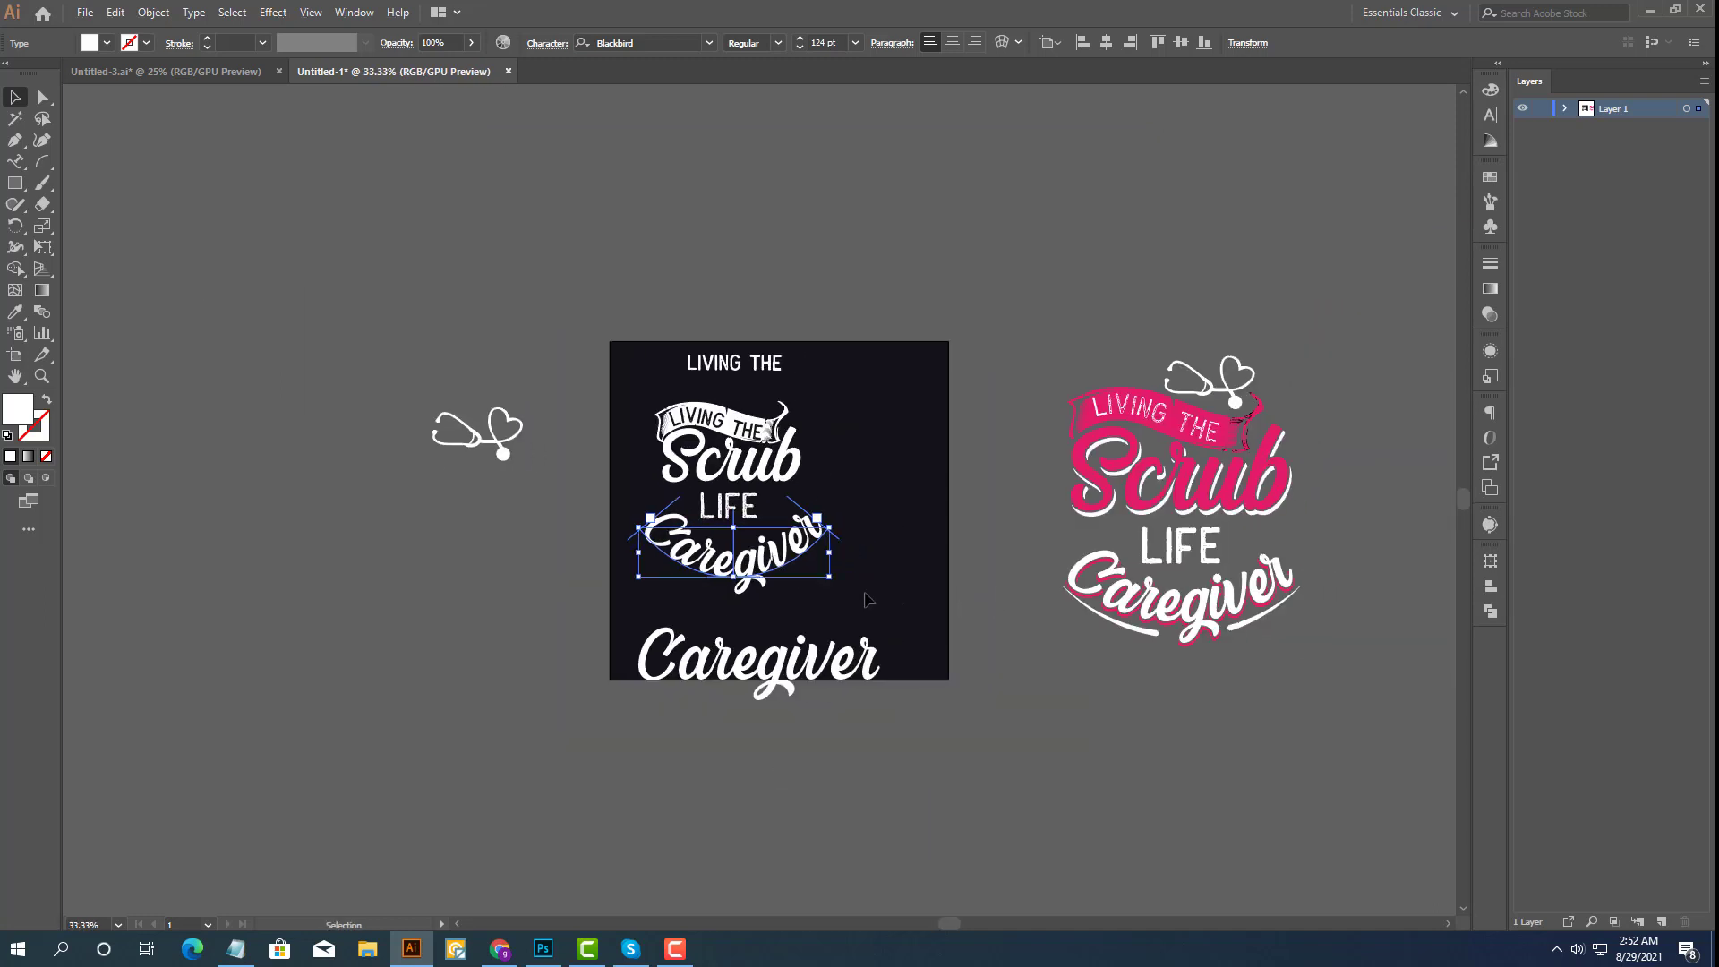
Direct-select the arc path beneath Caregiver and switch to the Scale tool.
click(43, 97)
alt+scroll(743, 592, up, 2)
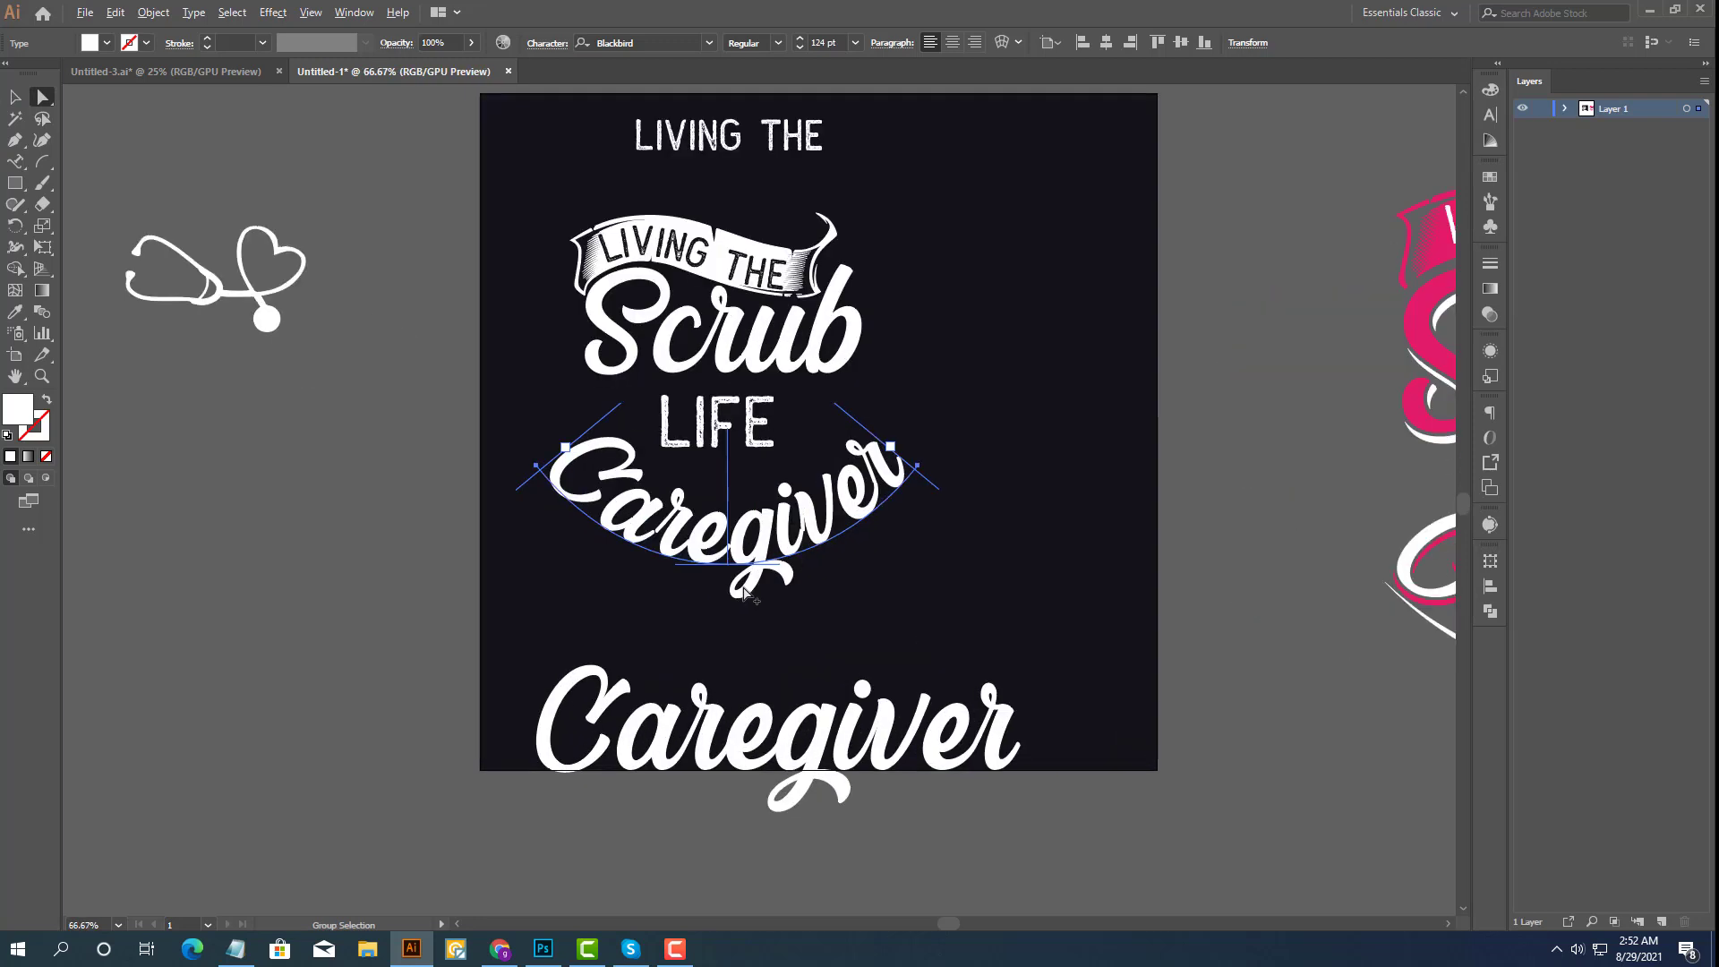
click(918, 466)
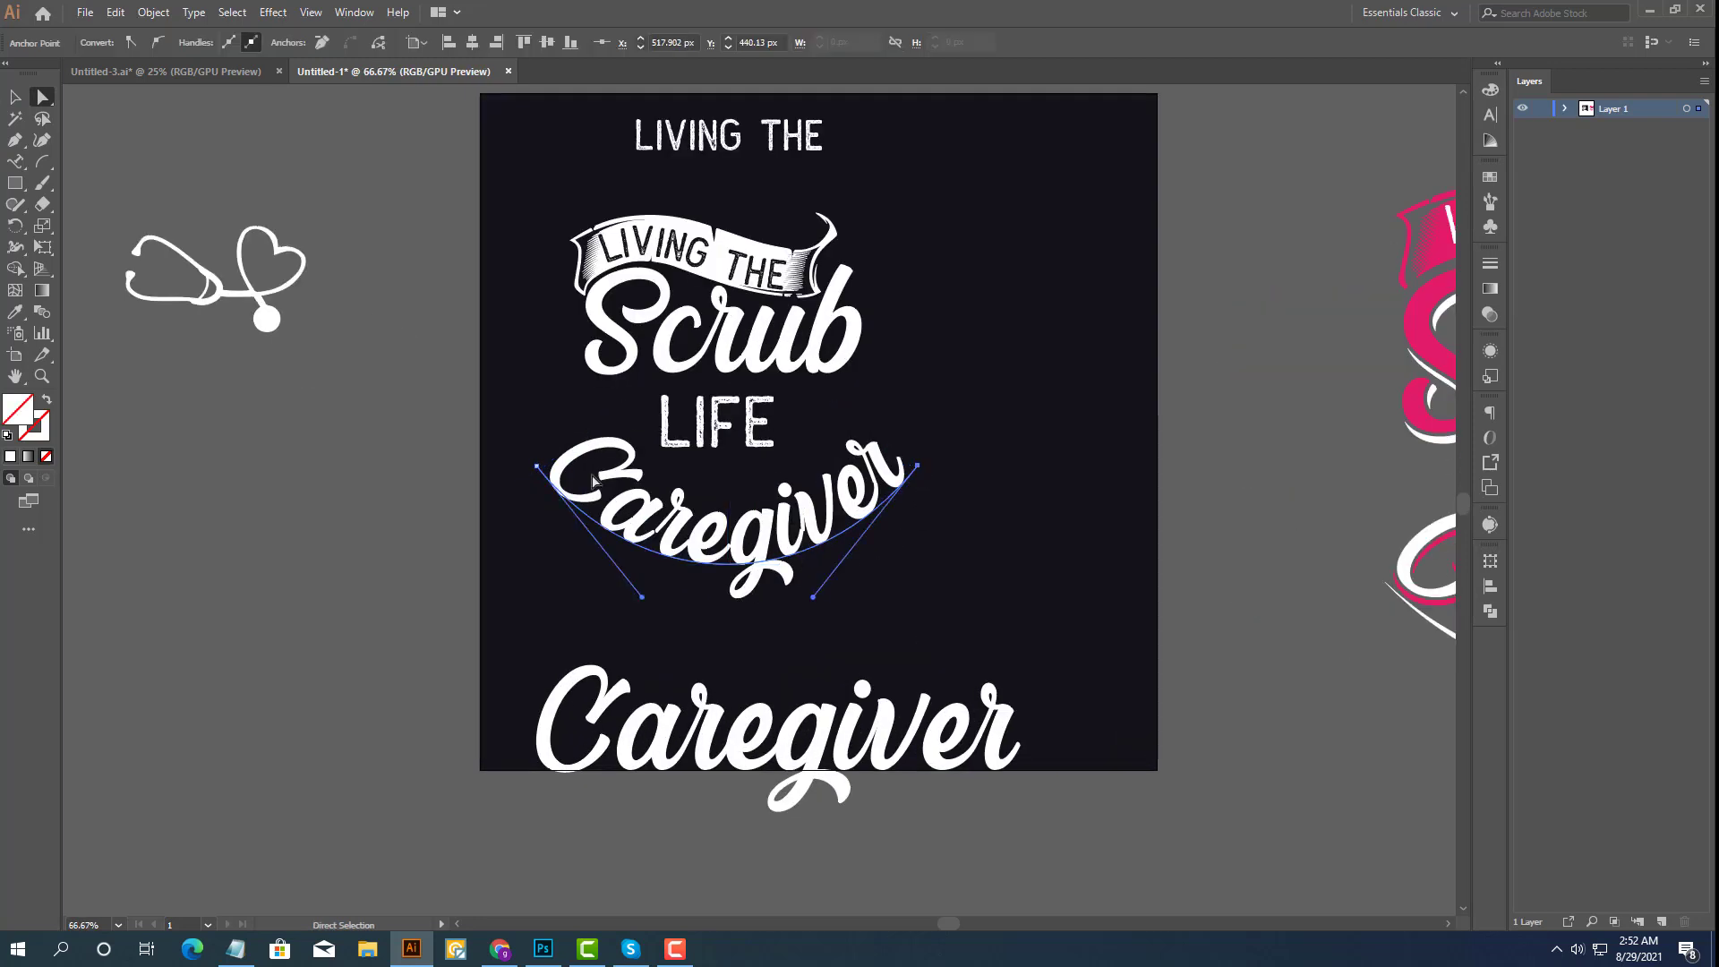
click(540, 474)
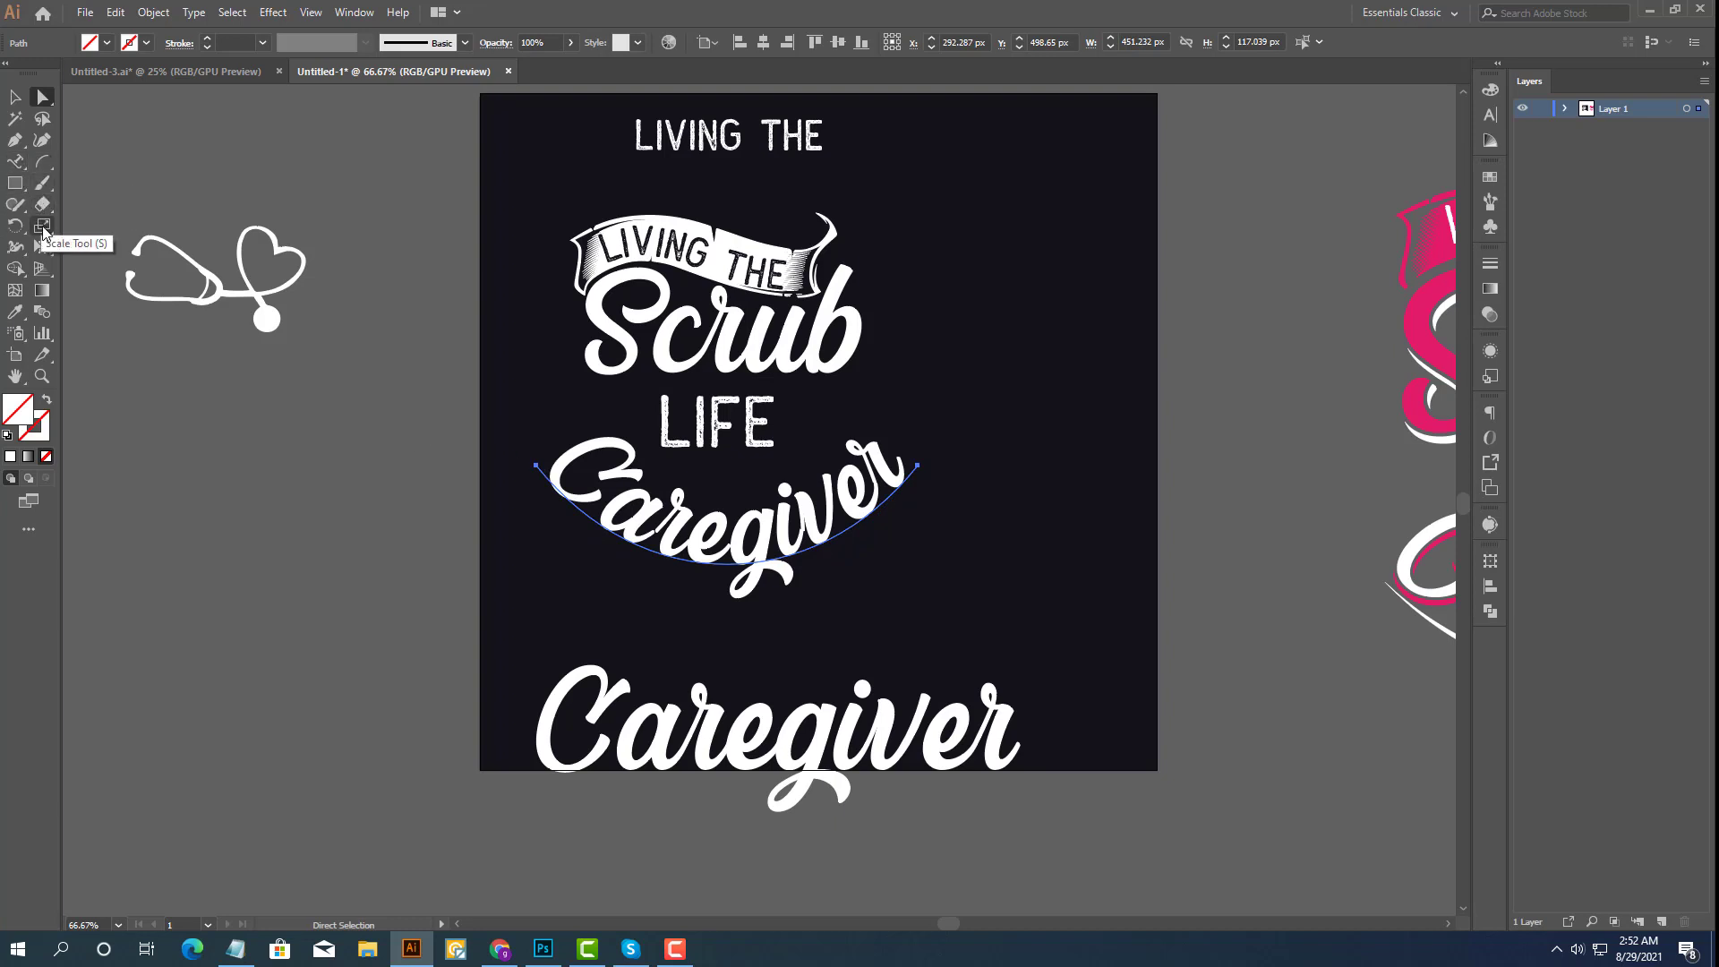
click(43, 226)
Scale the Caregiver arc path flatter, to roughly 86% width and 92% height.
drag(748, 573, 739, 565)
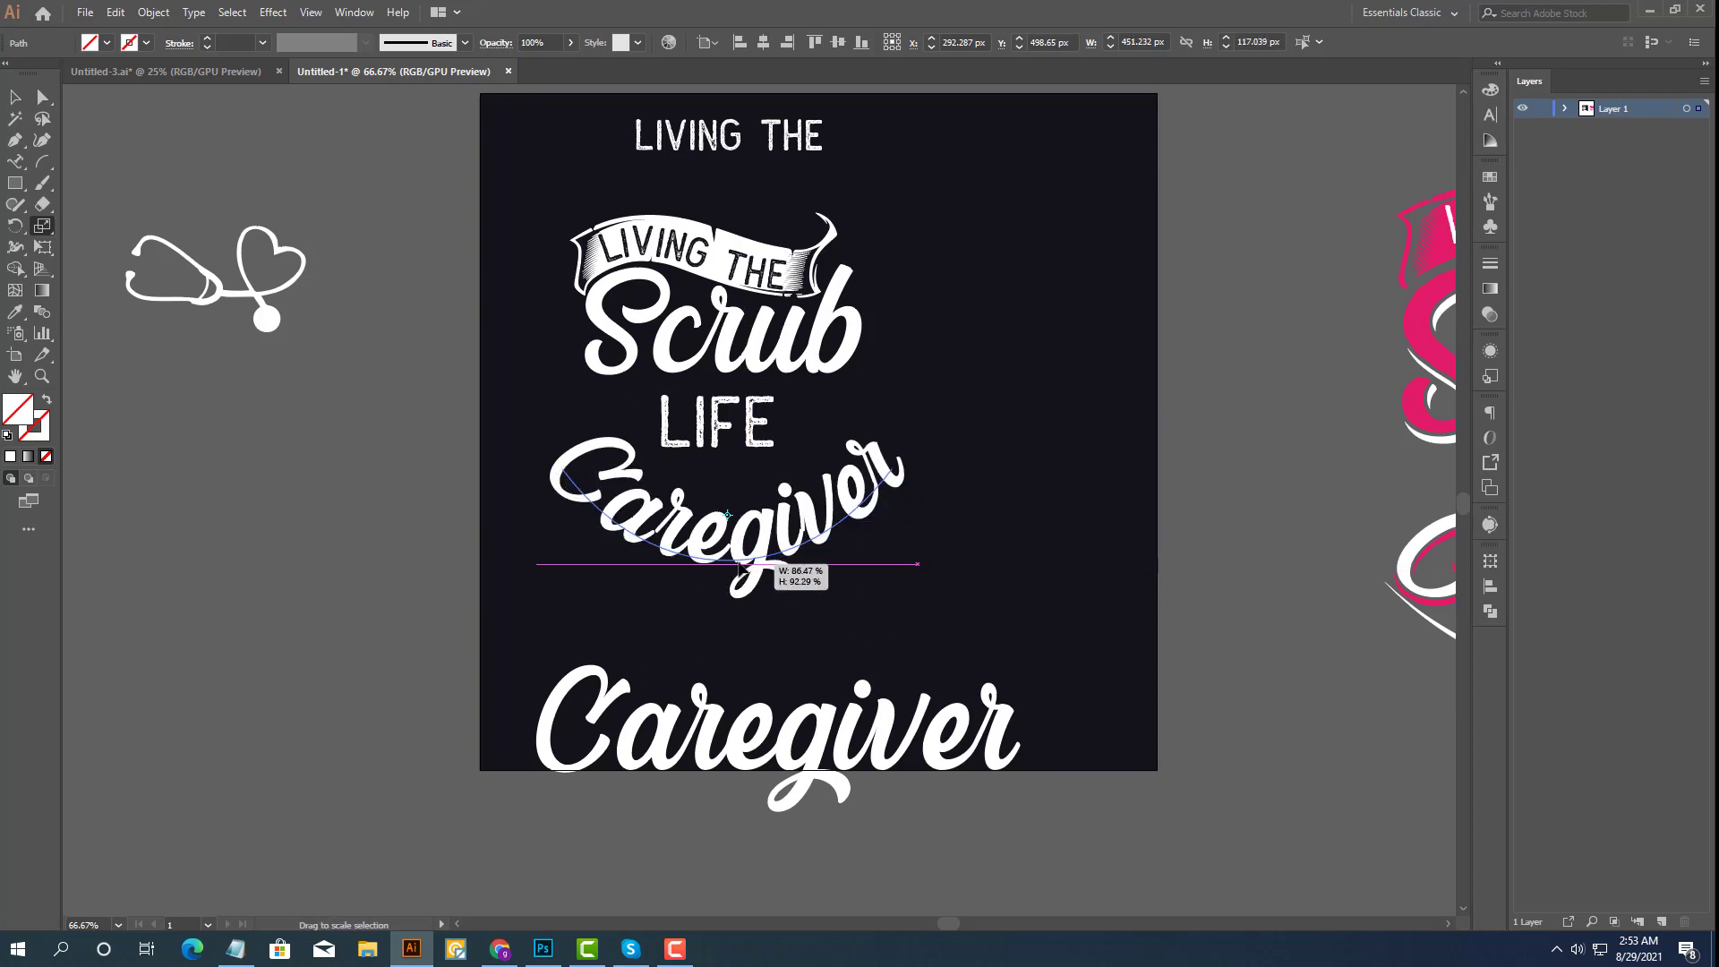
drag(739, 567, 751, 574)
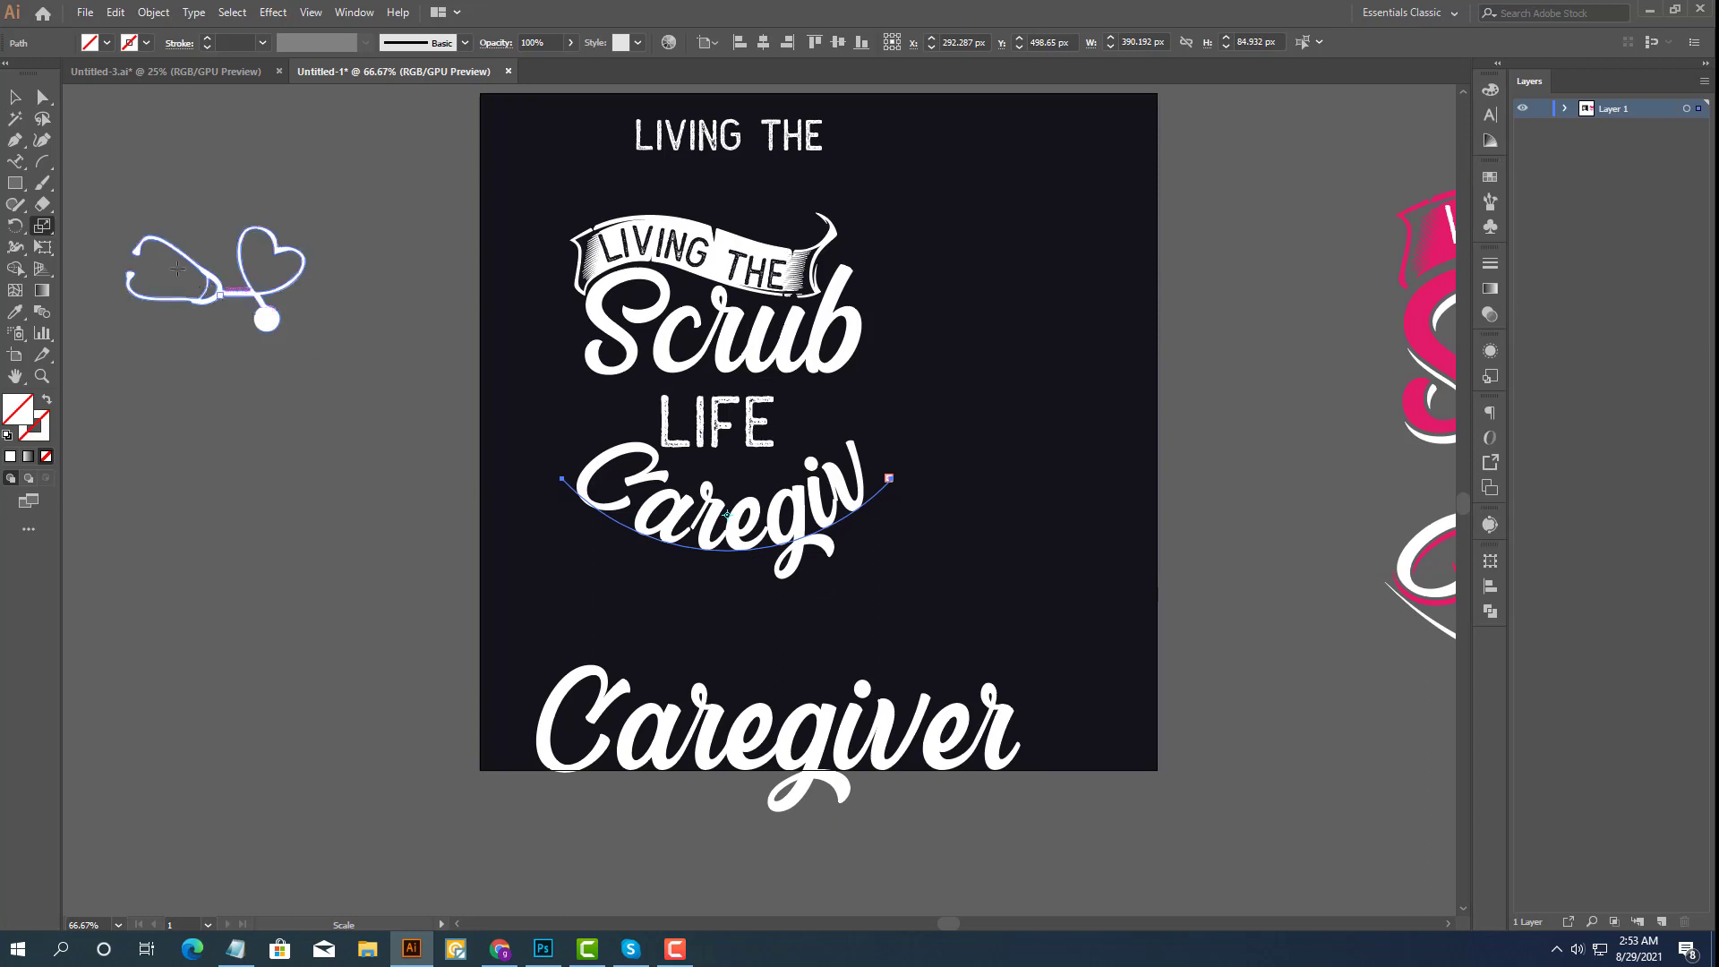
key(ctrl+z)
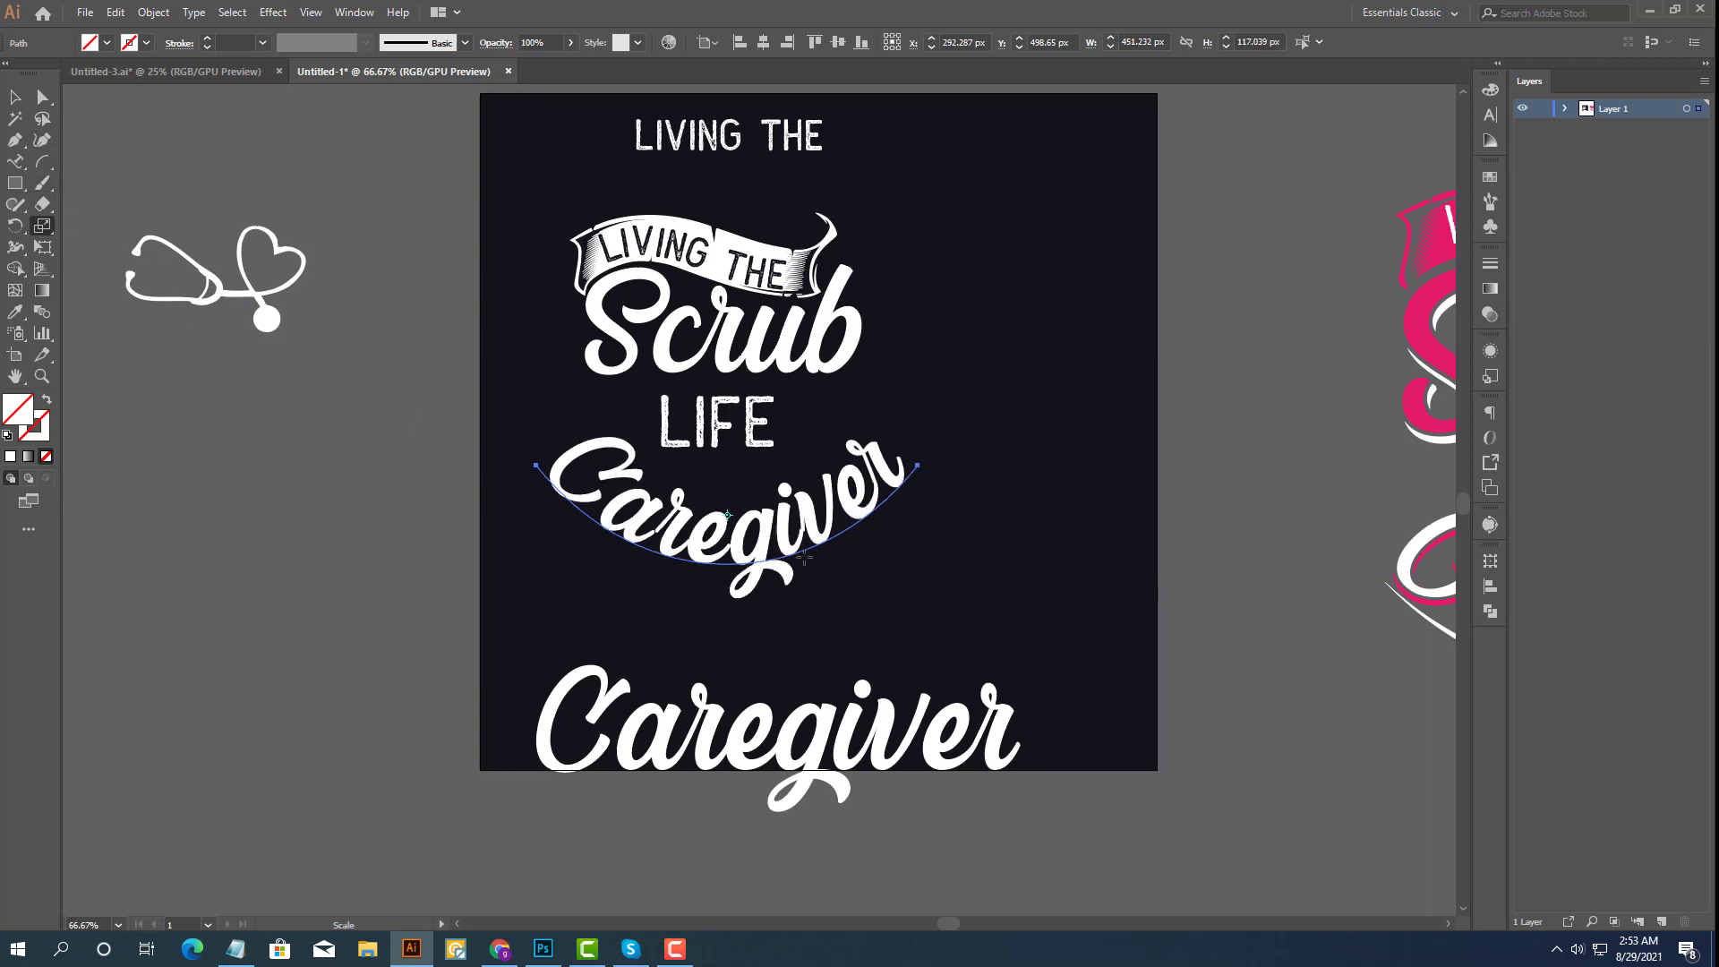
drag(731, 566, 742, 559)
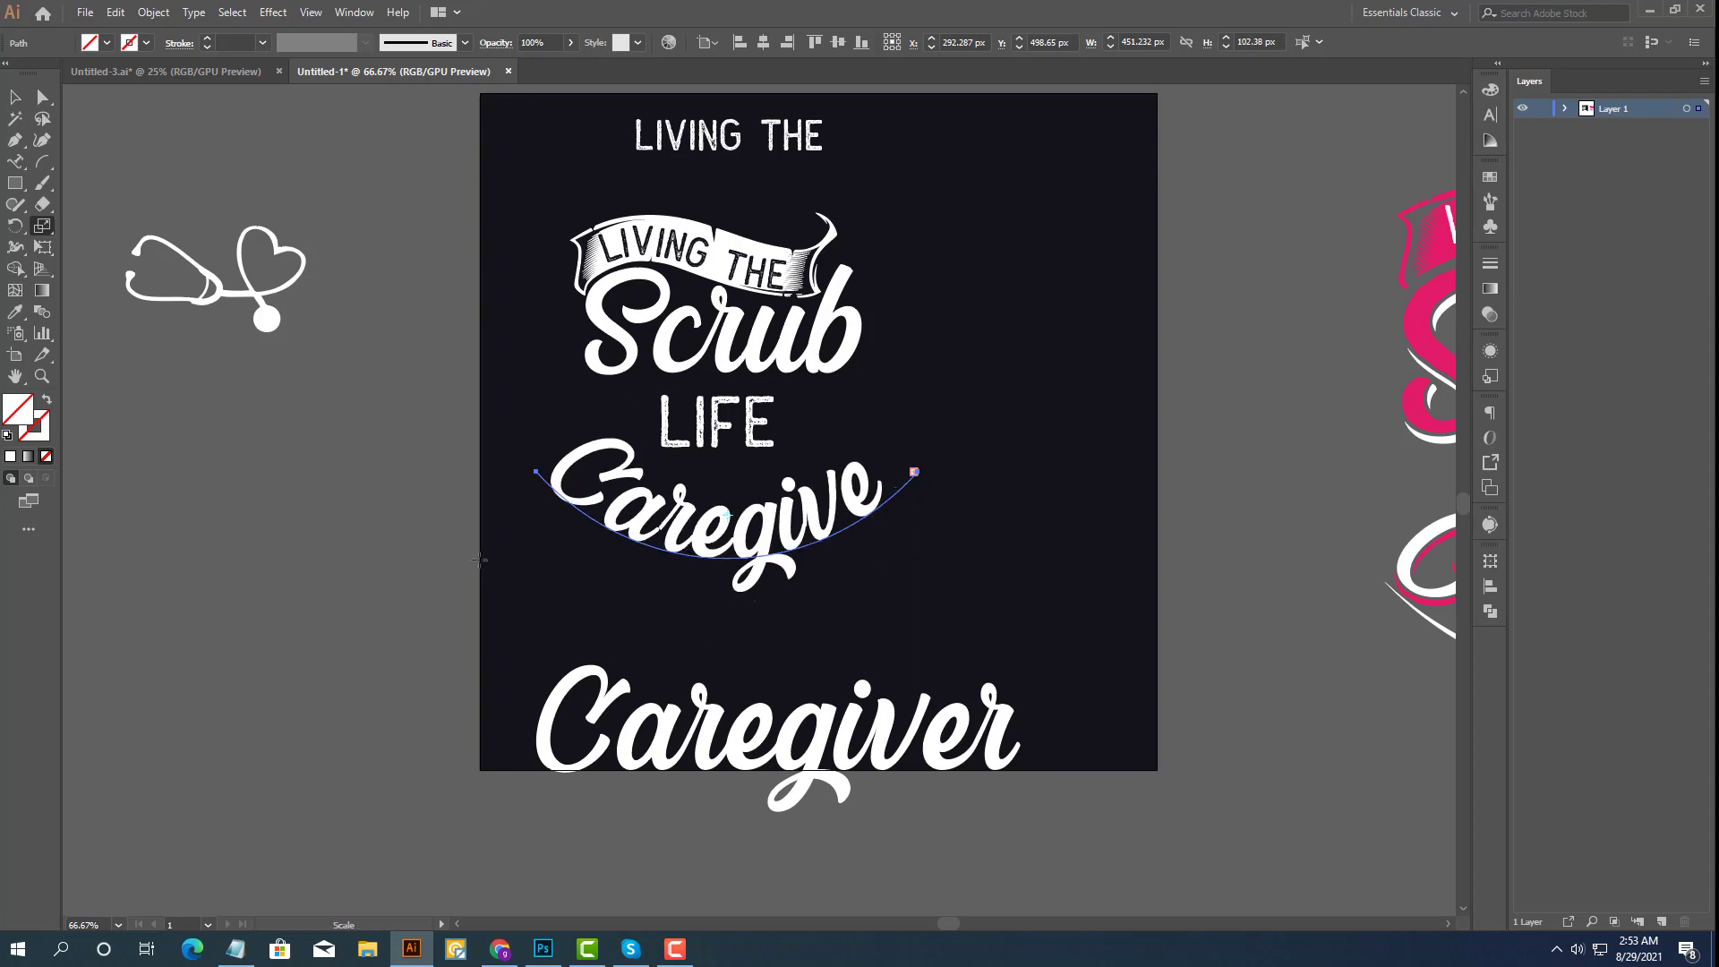
click(16, 97)
Reduce the curved Caregiver font size to 122 pt so the whole word fits.
click(1490, 122)
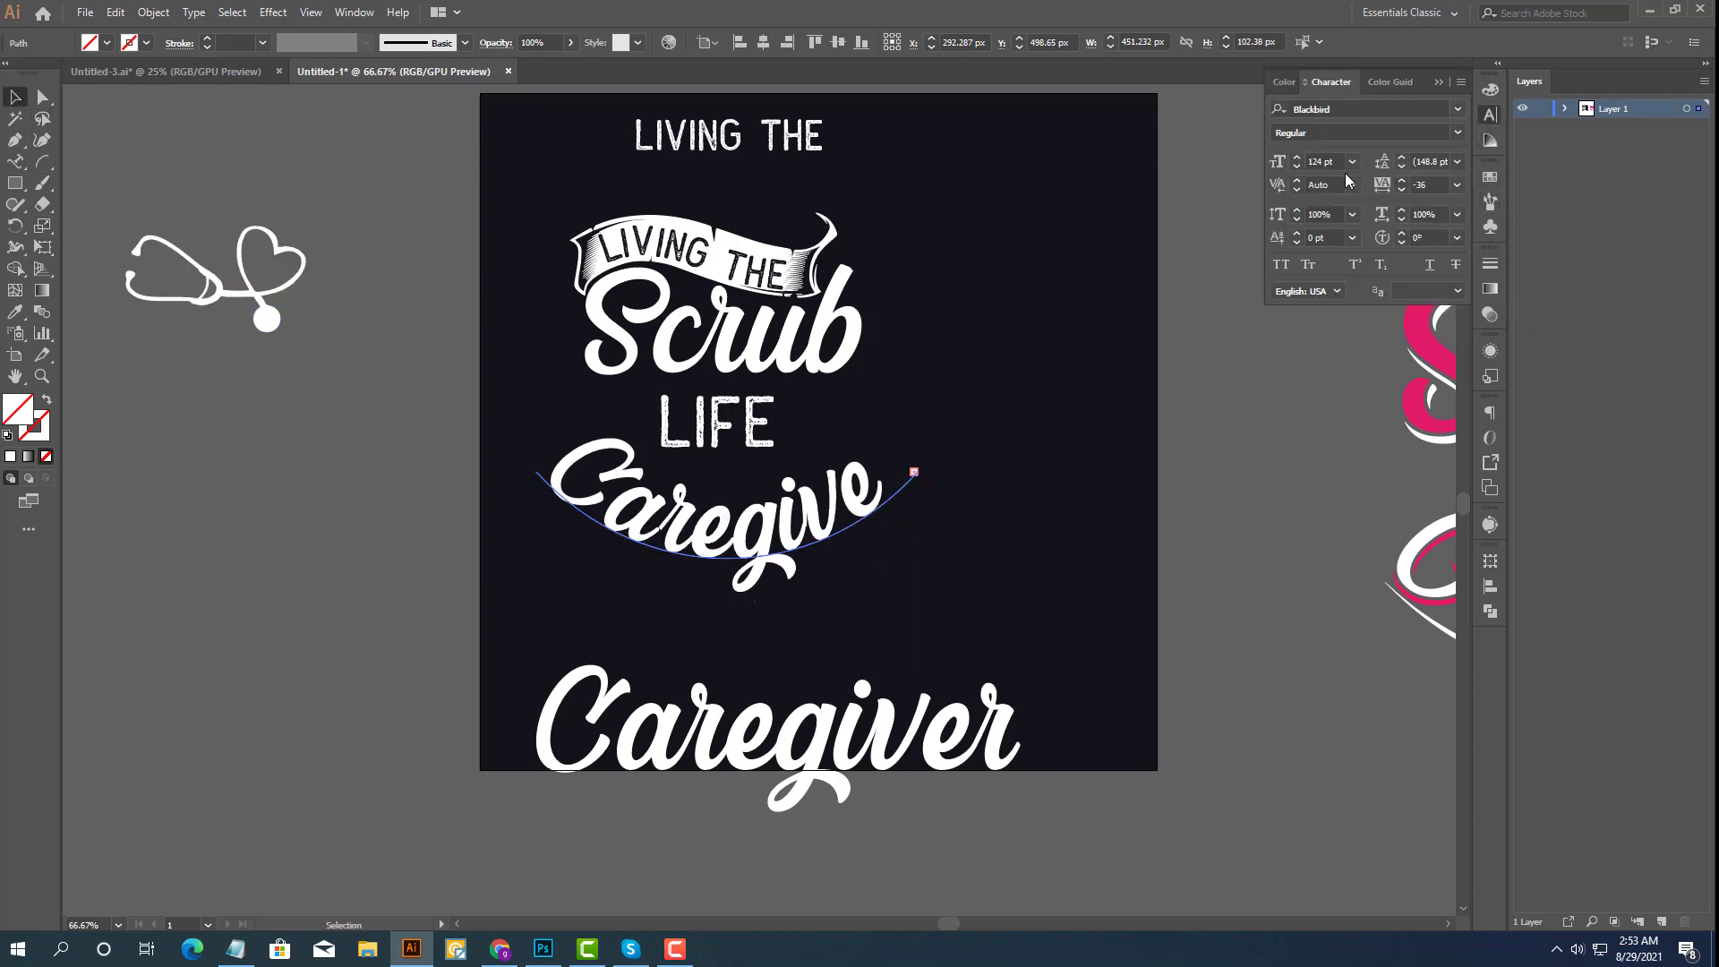
click(1315, 161)
key(Down)
click(879, 571)
click(851, 510)
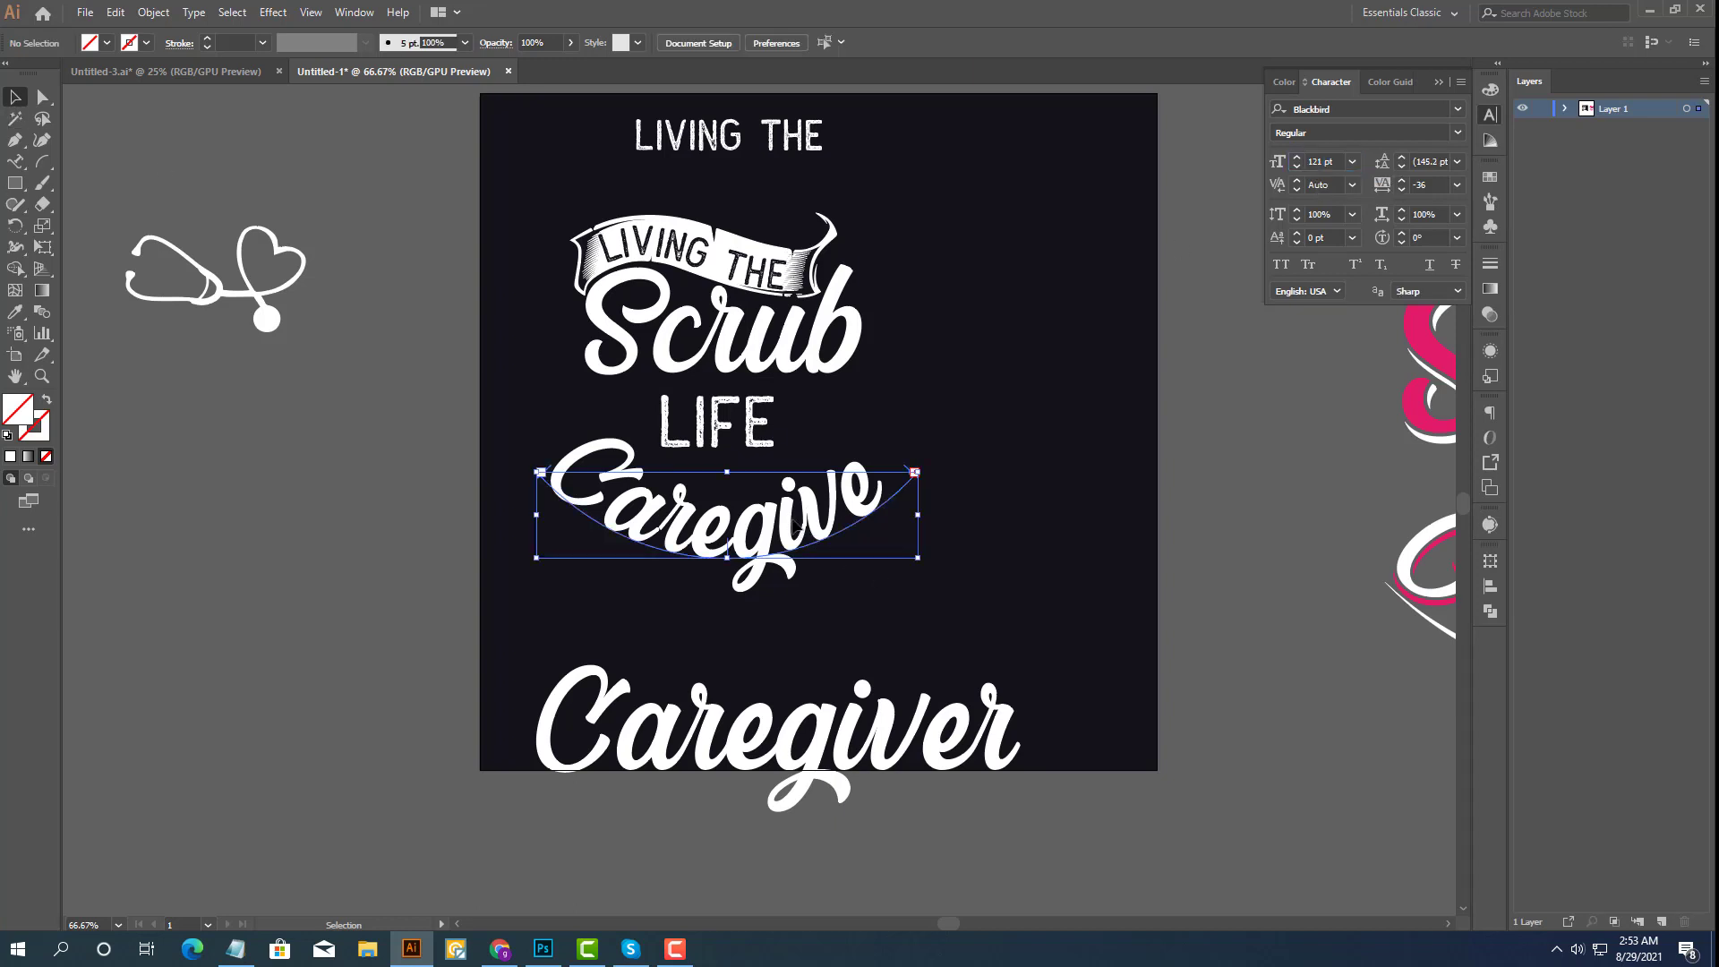
click(1312, 161)
key(Down)
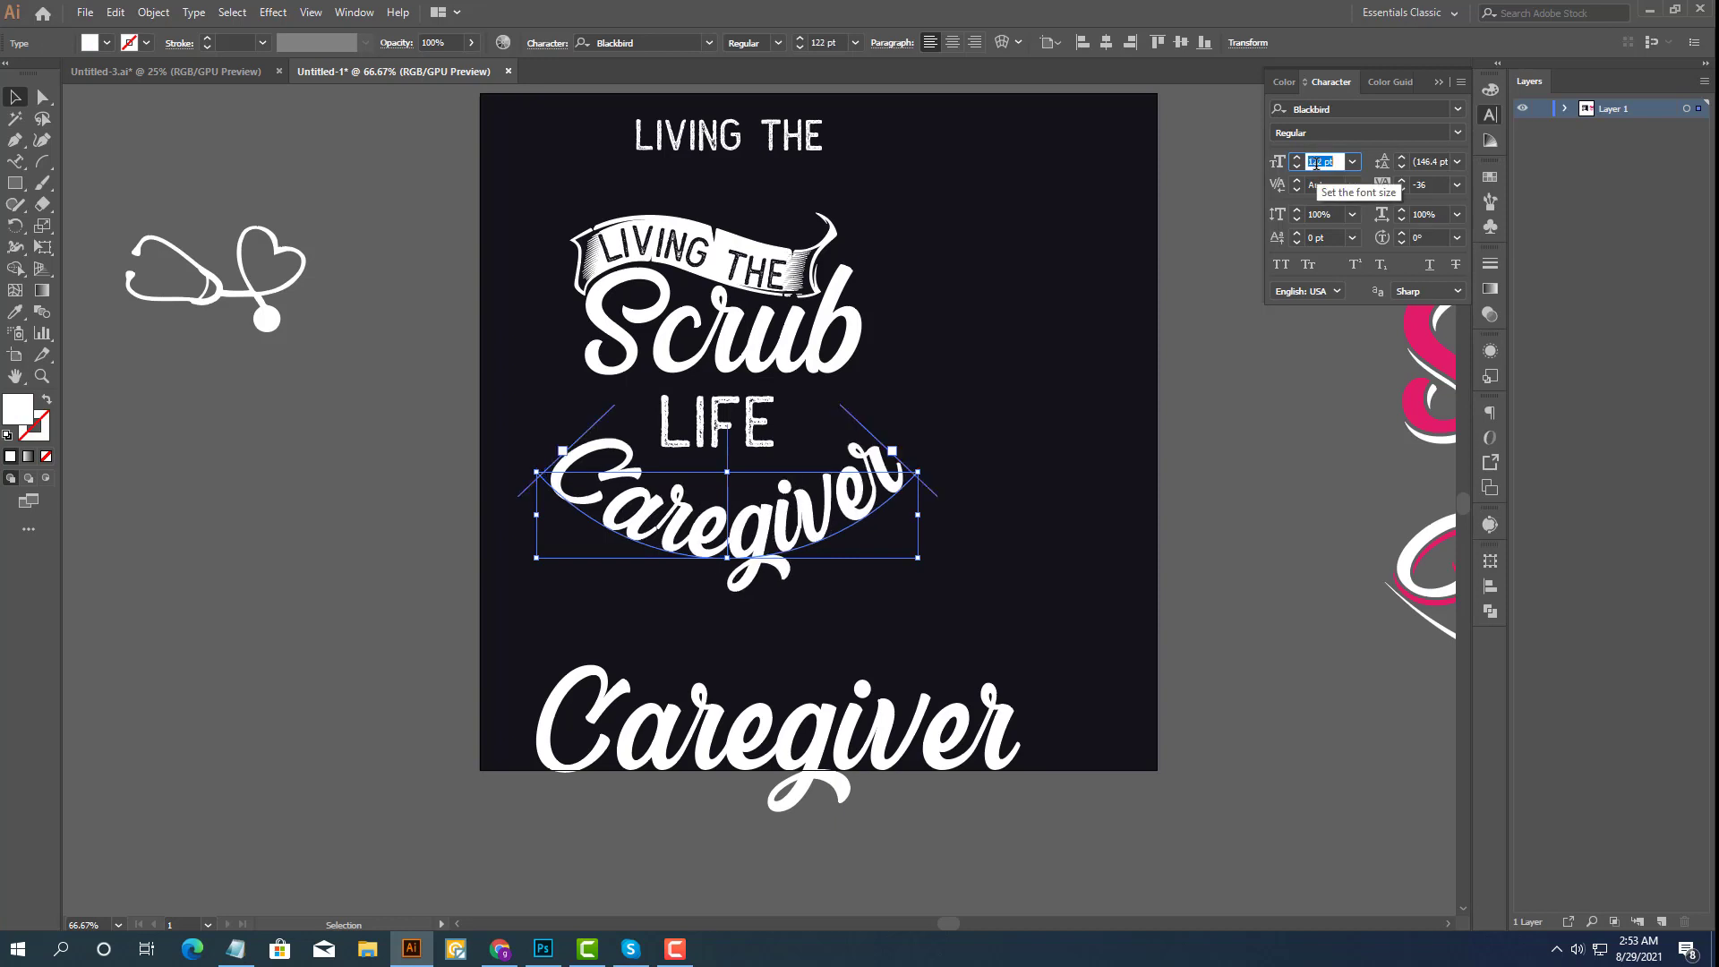
key(Down)
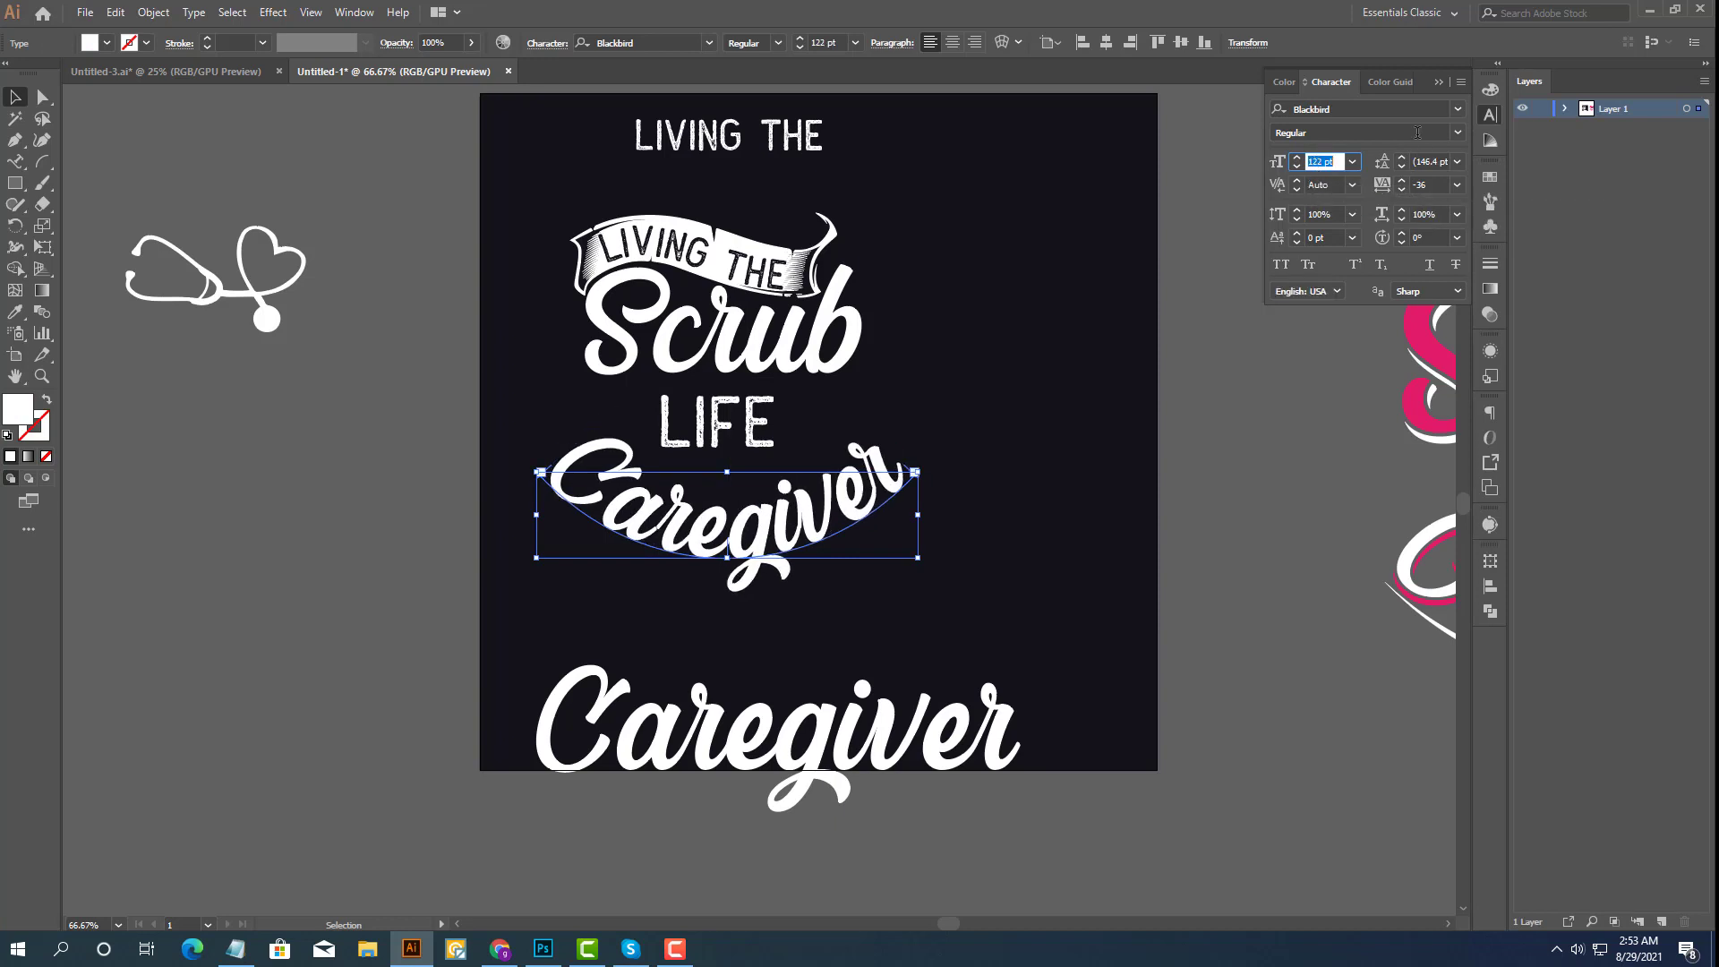
Convert the curved Caregiver text to outlines.
right_click(848, 501)
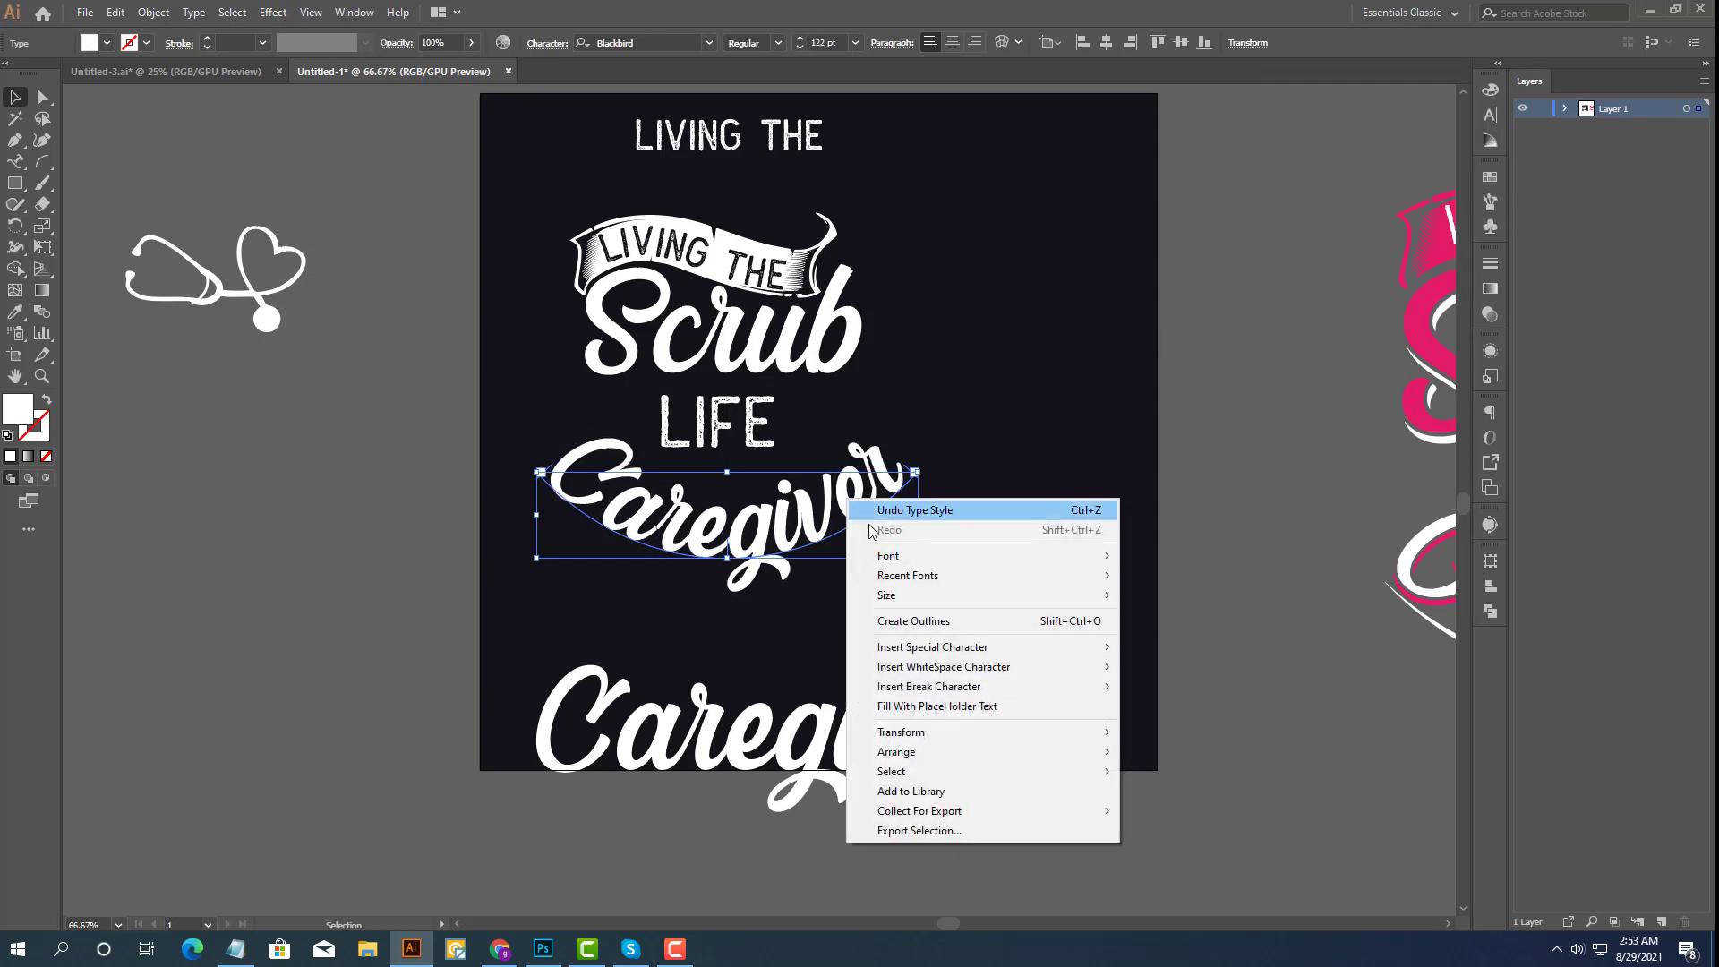
click(925, 630)
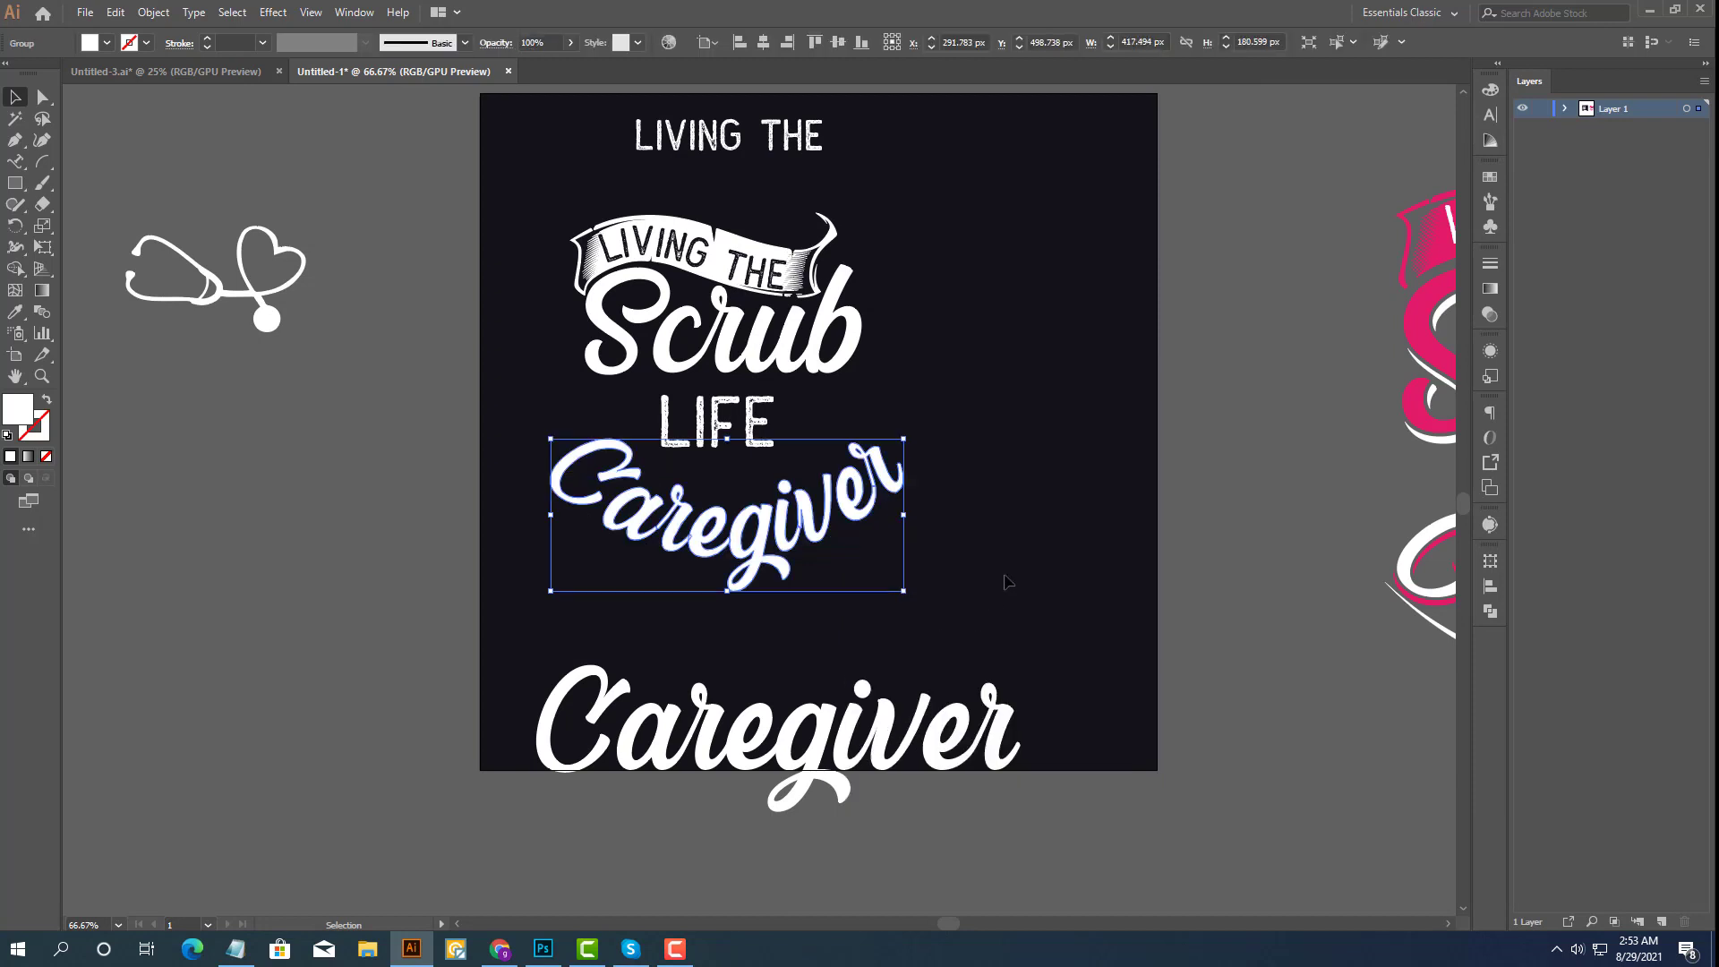
click(1029, 595)
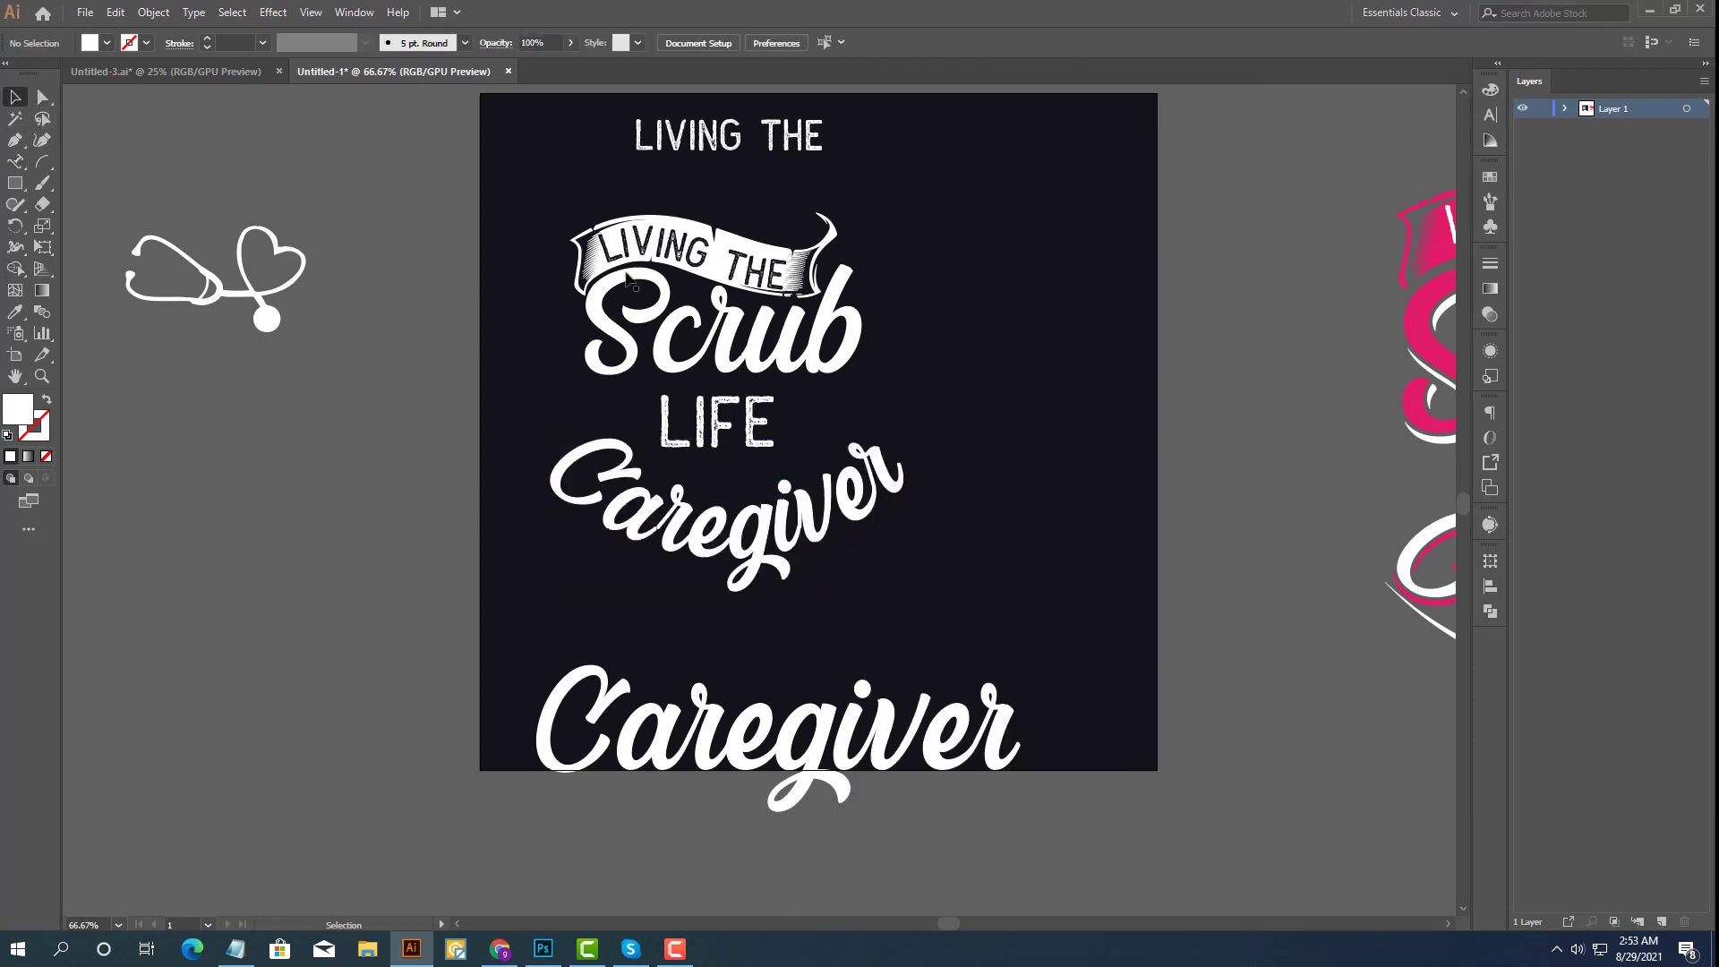
Delete the spare Caregiver copy and the extra LIVING THE text.
click(673, 341)
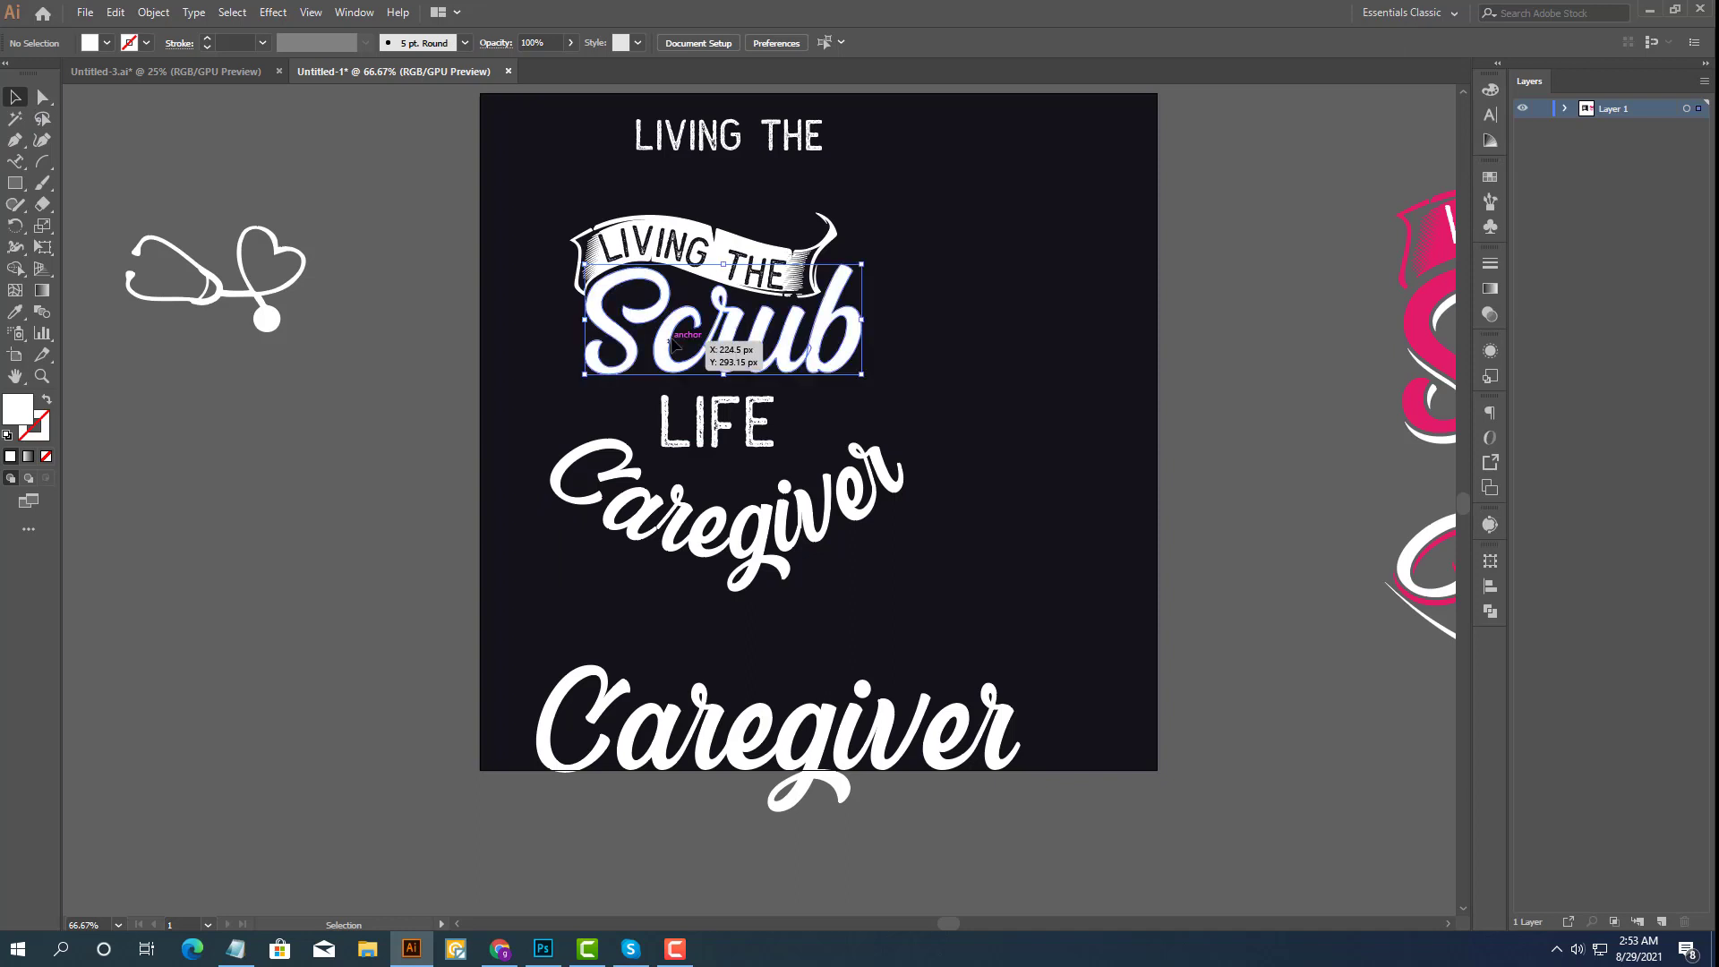
click(716, 422)
click(804, 743)
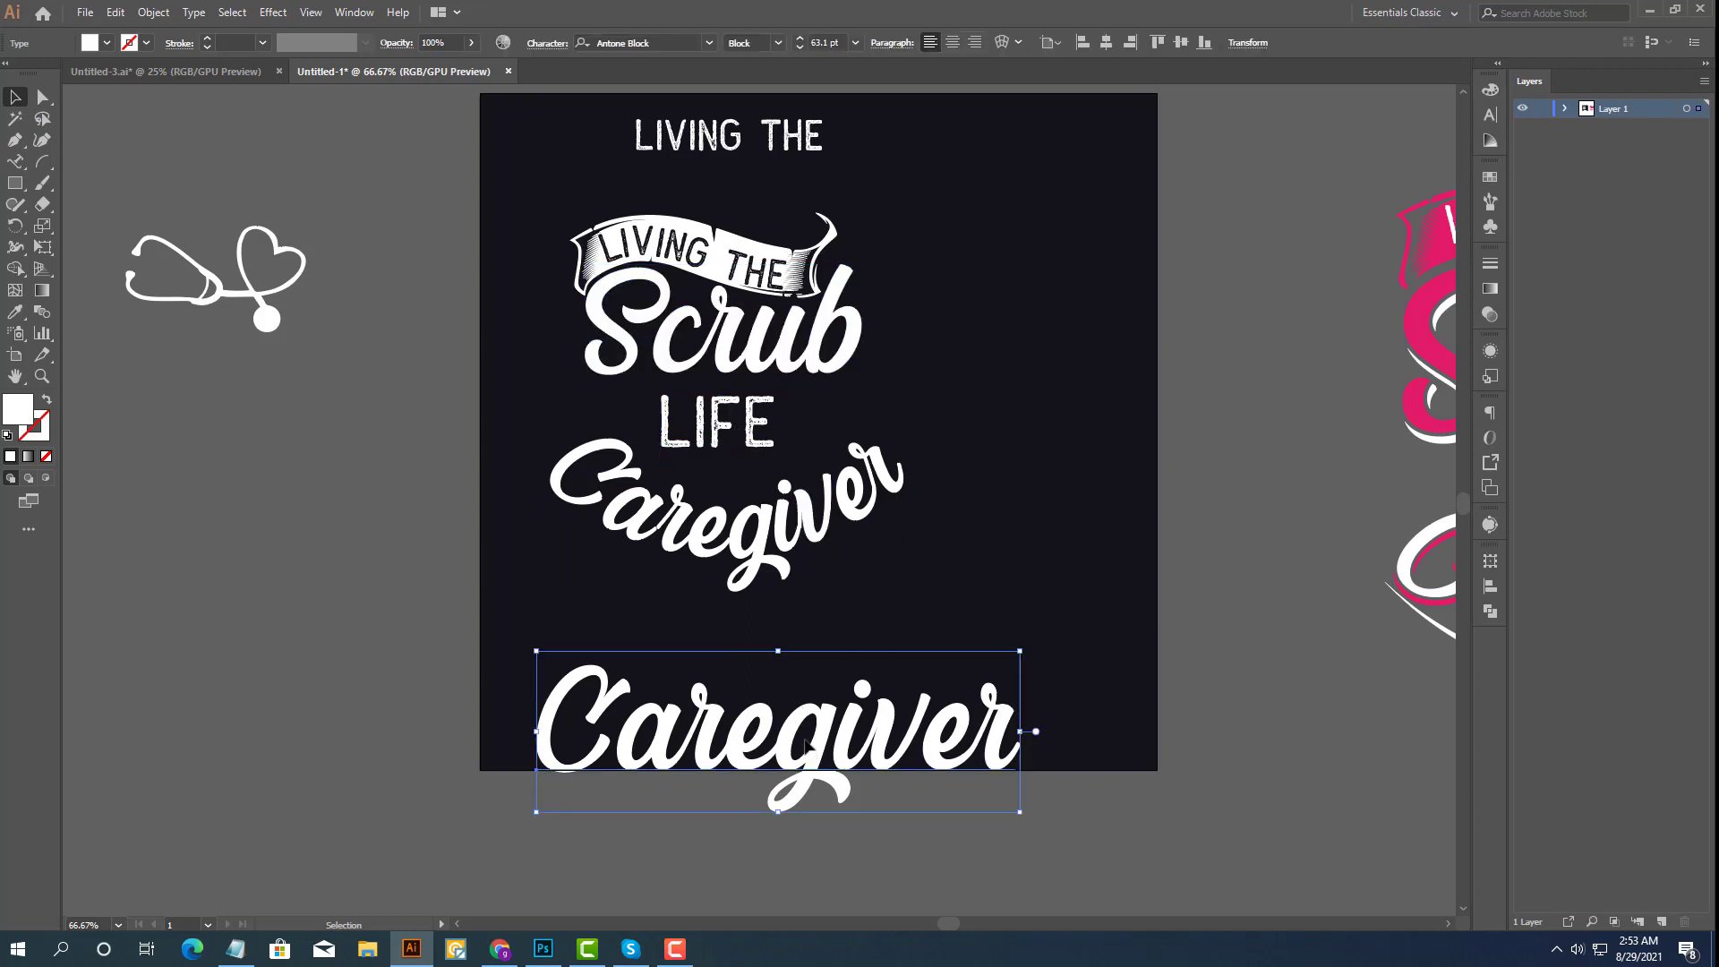
key(Delete)
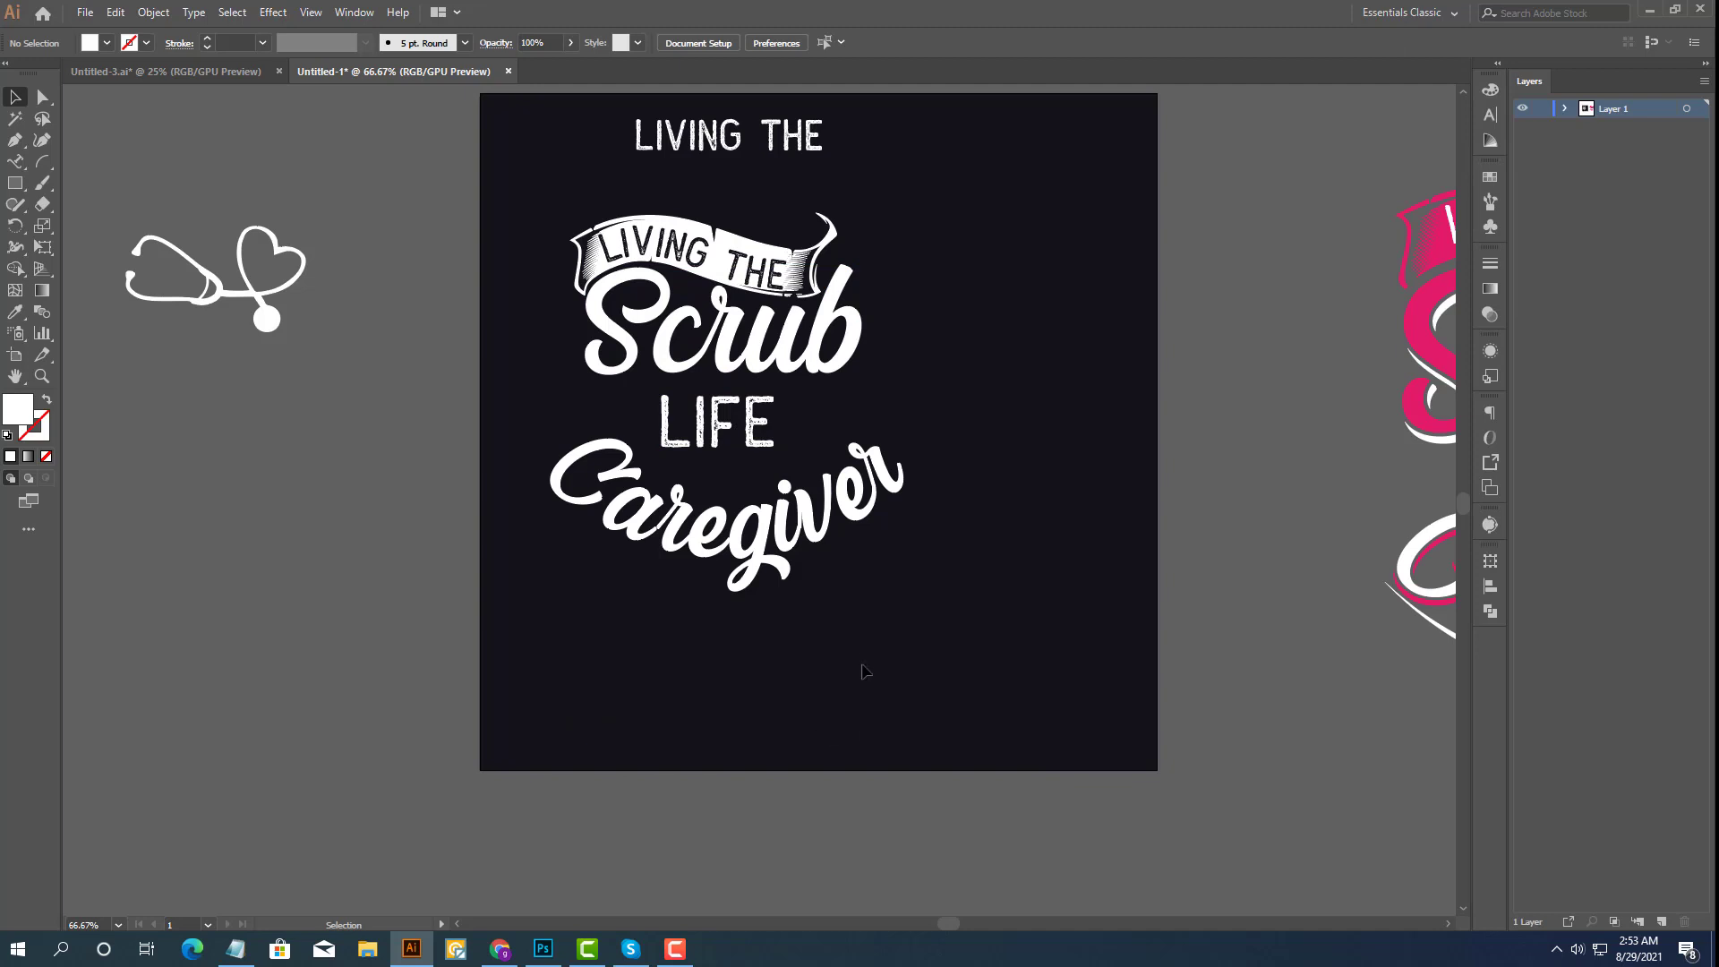
scroll(862, 667, up, 3)
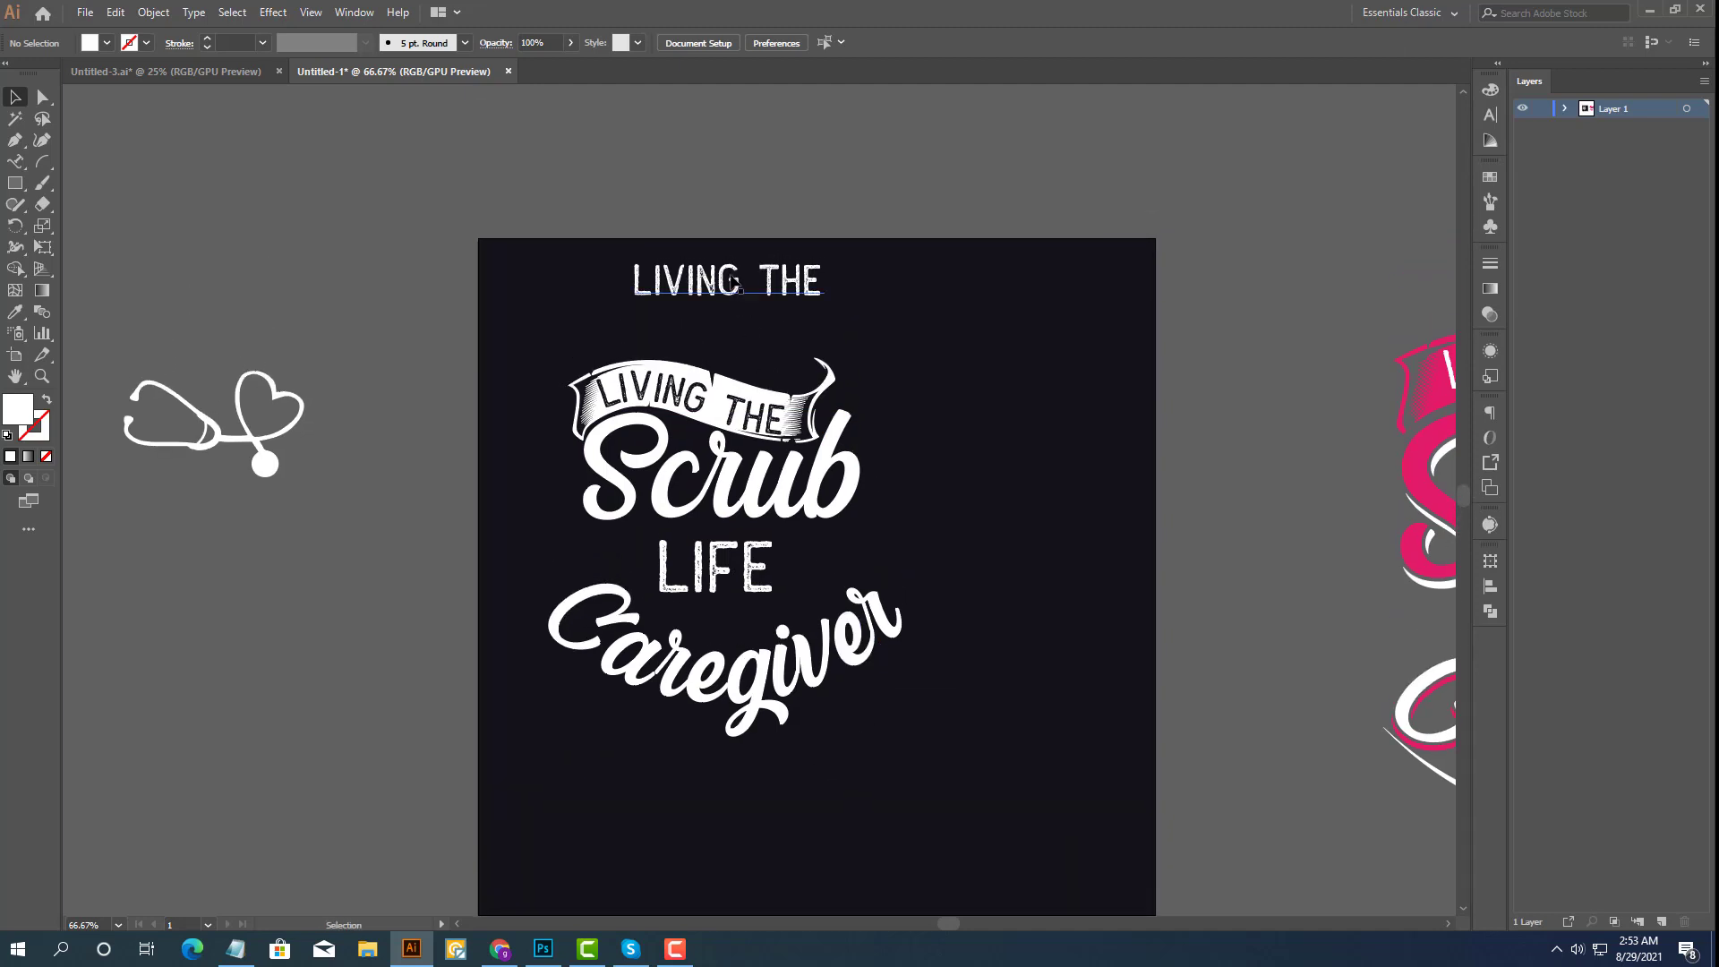
click(735, 283)
key(Delete)
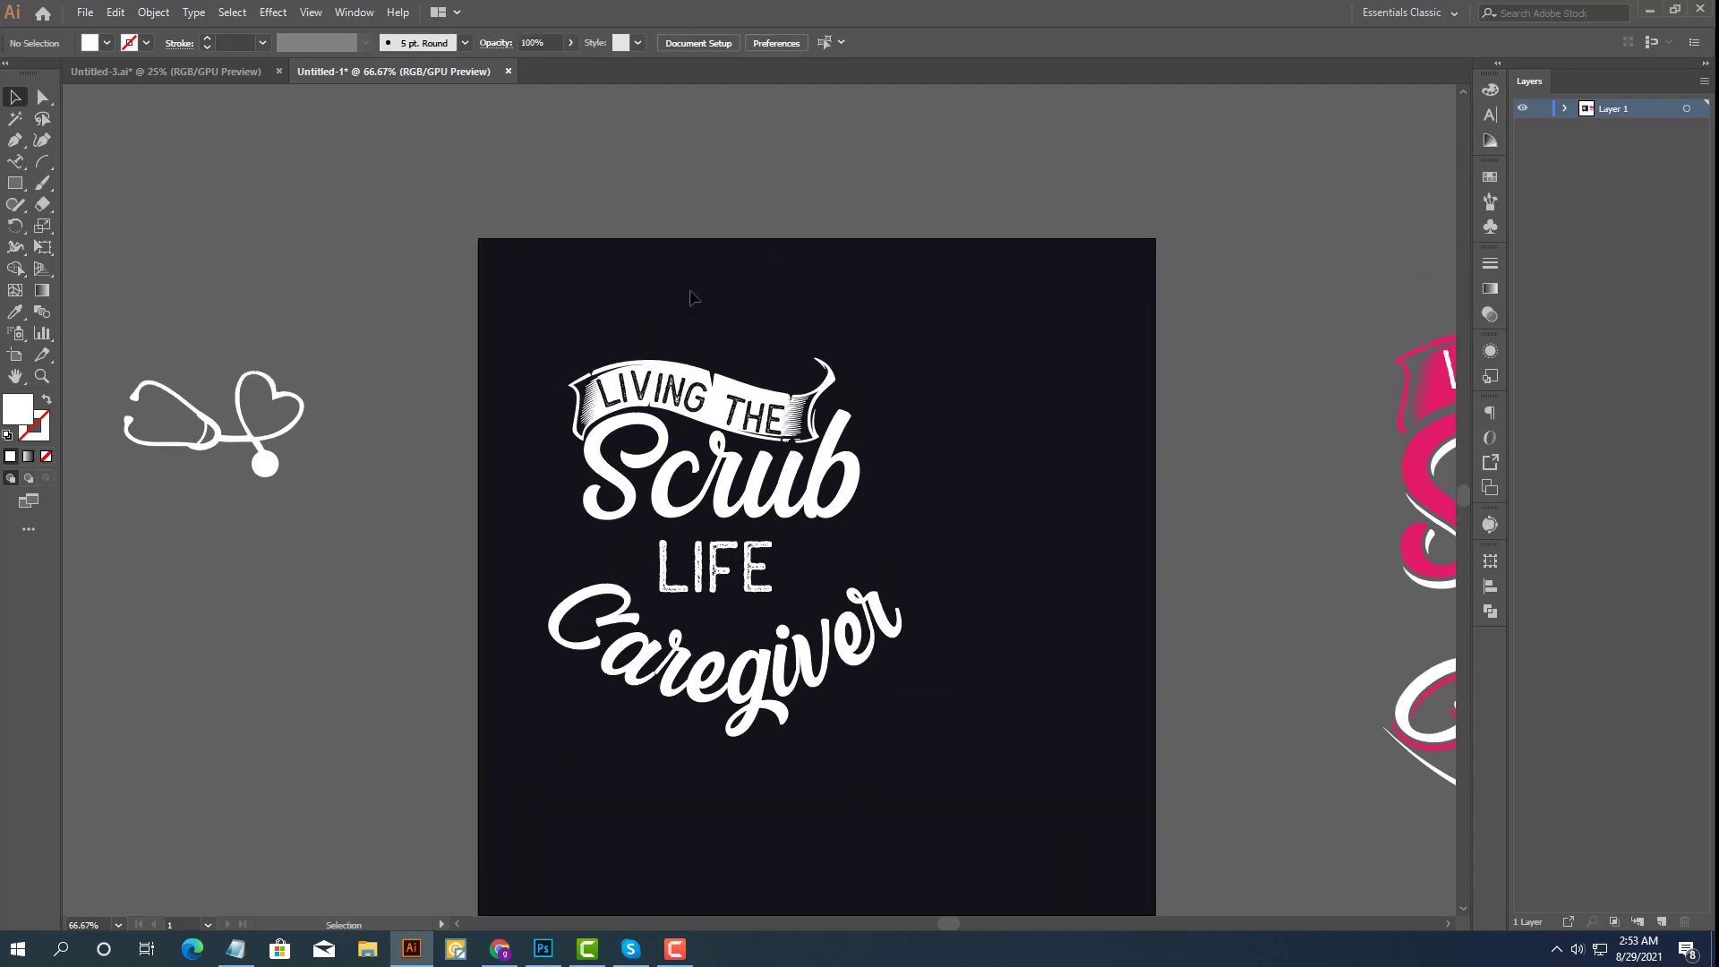
Centre all the lettering and banner artwork horizontally on the artboard.
drag(557, 308, 881, 800)
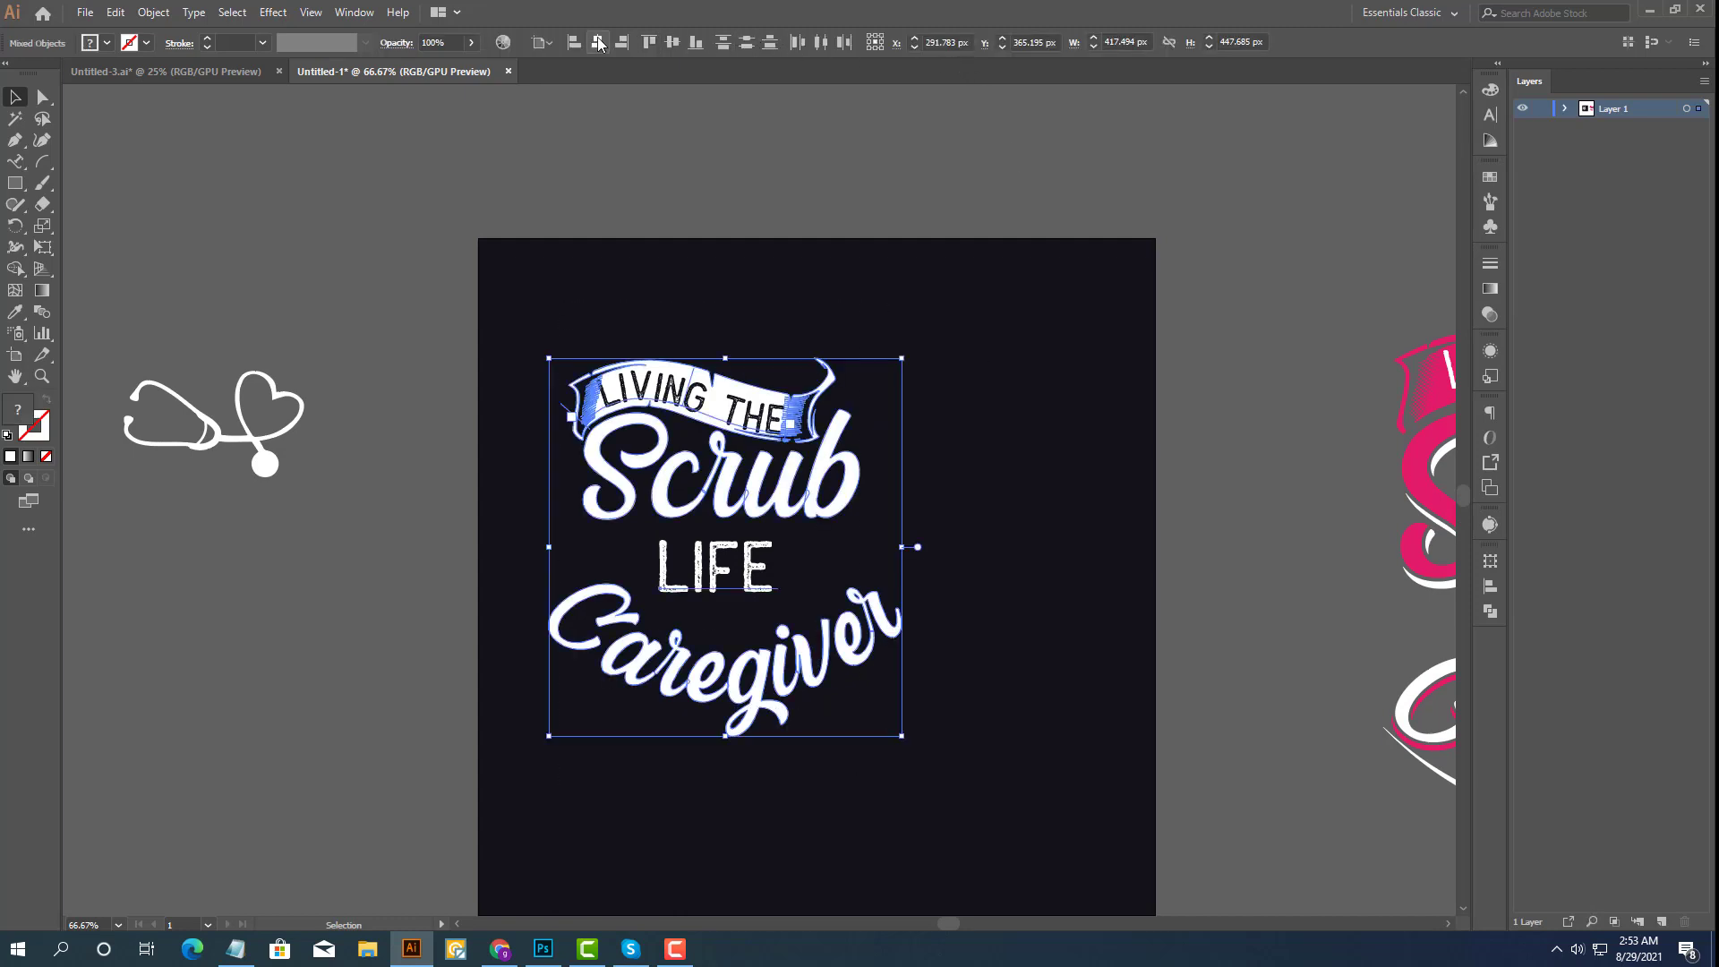
click(1492, 588)
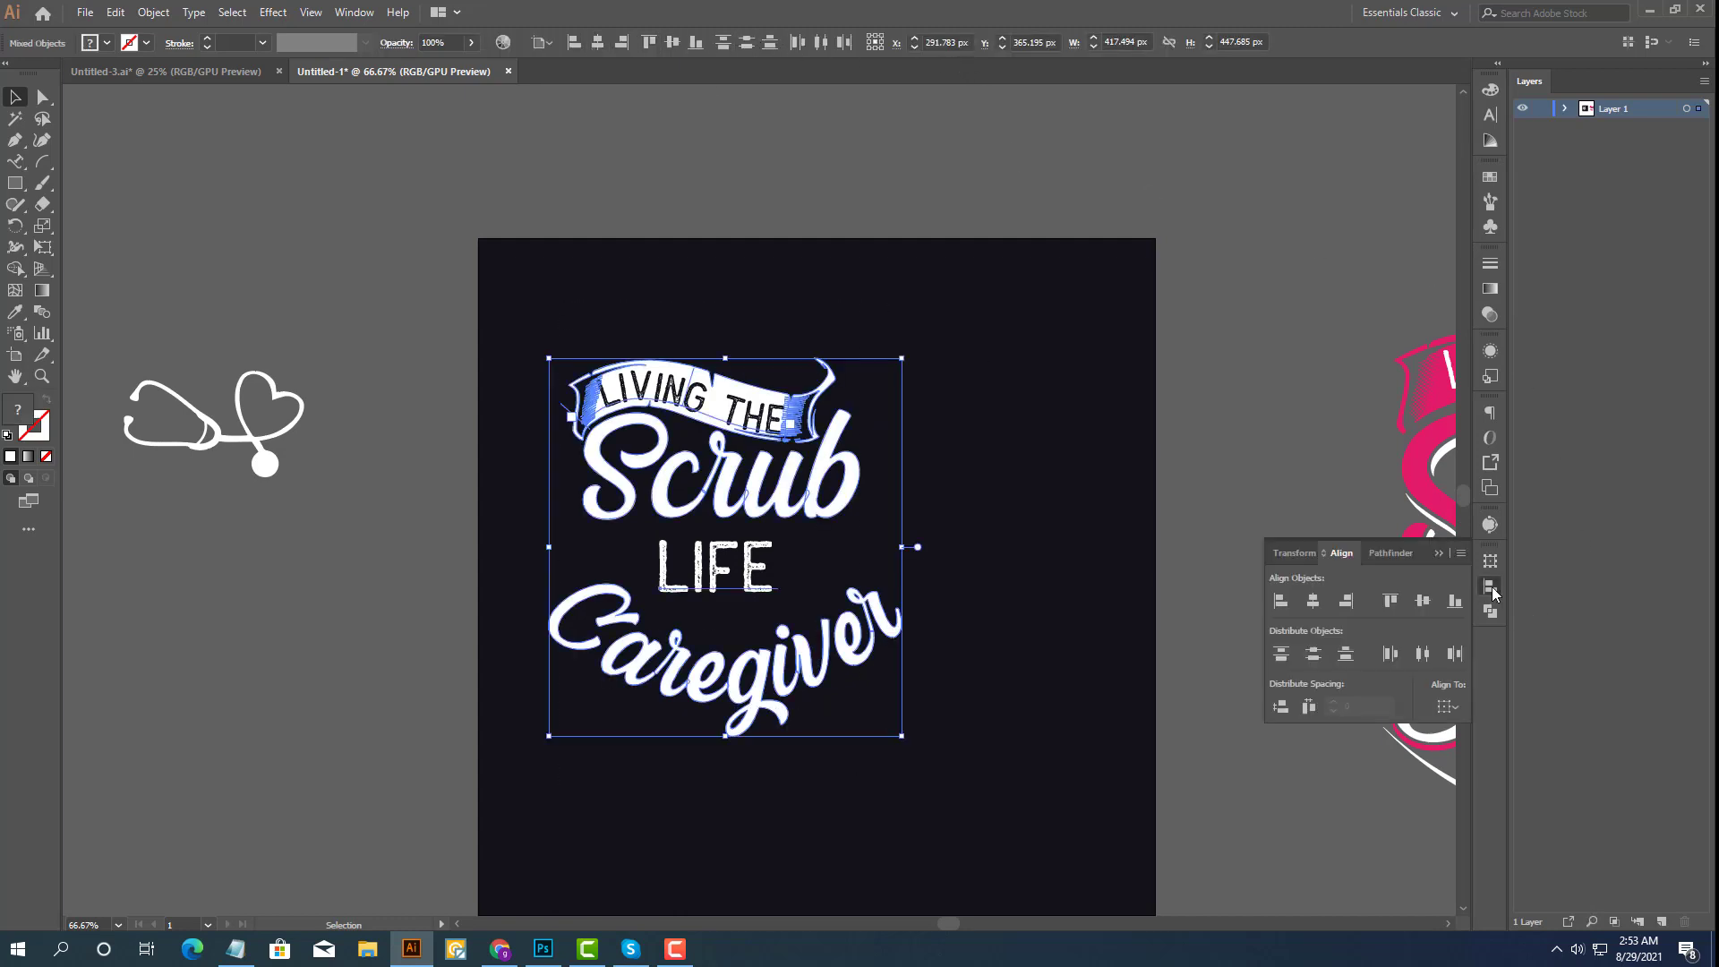
click(1318, 606)
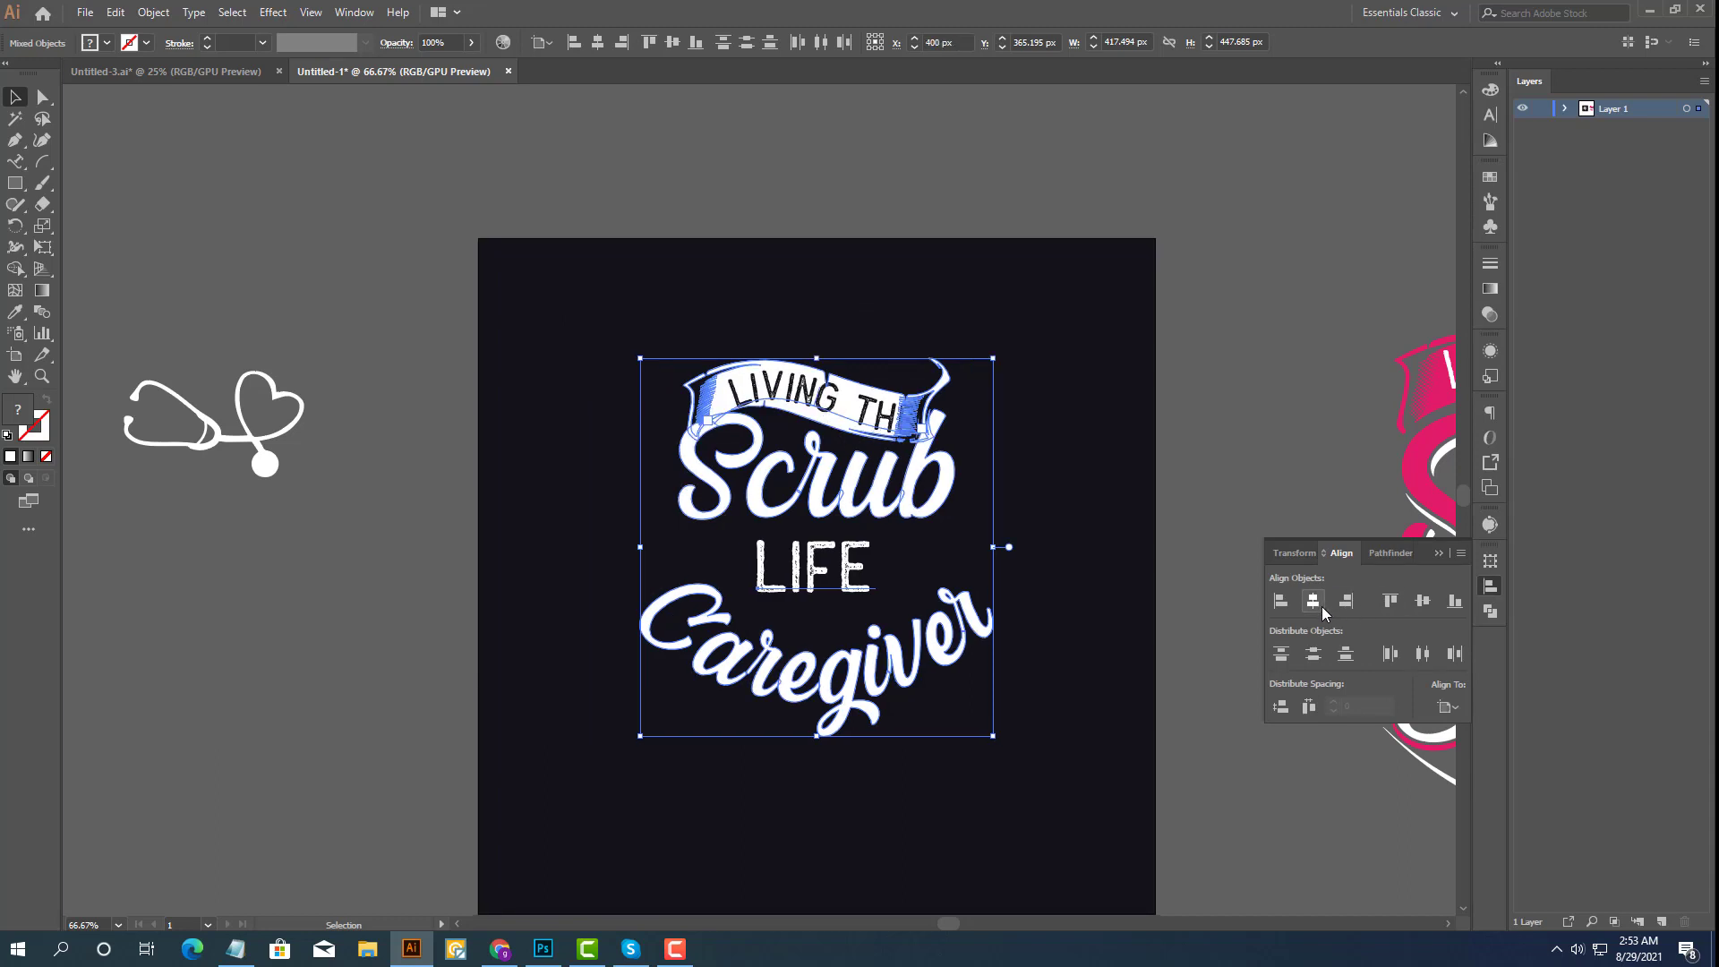
click(1438, 553)
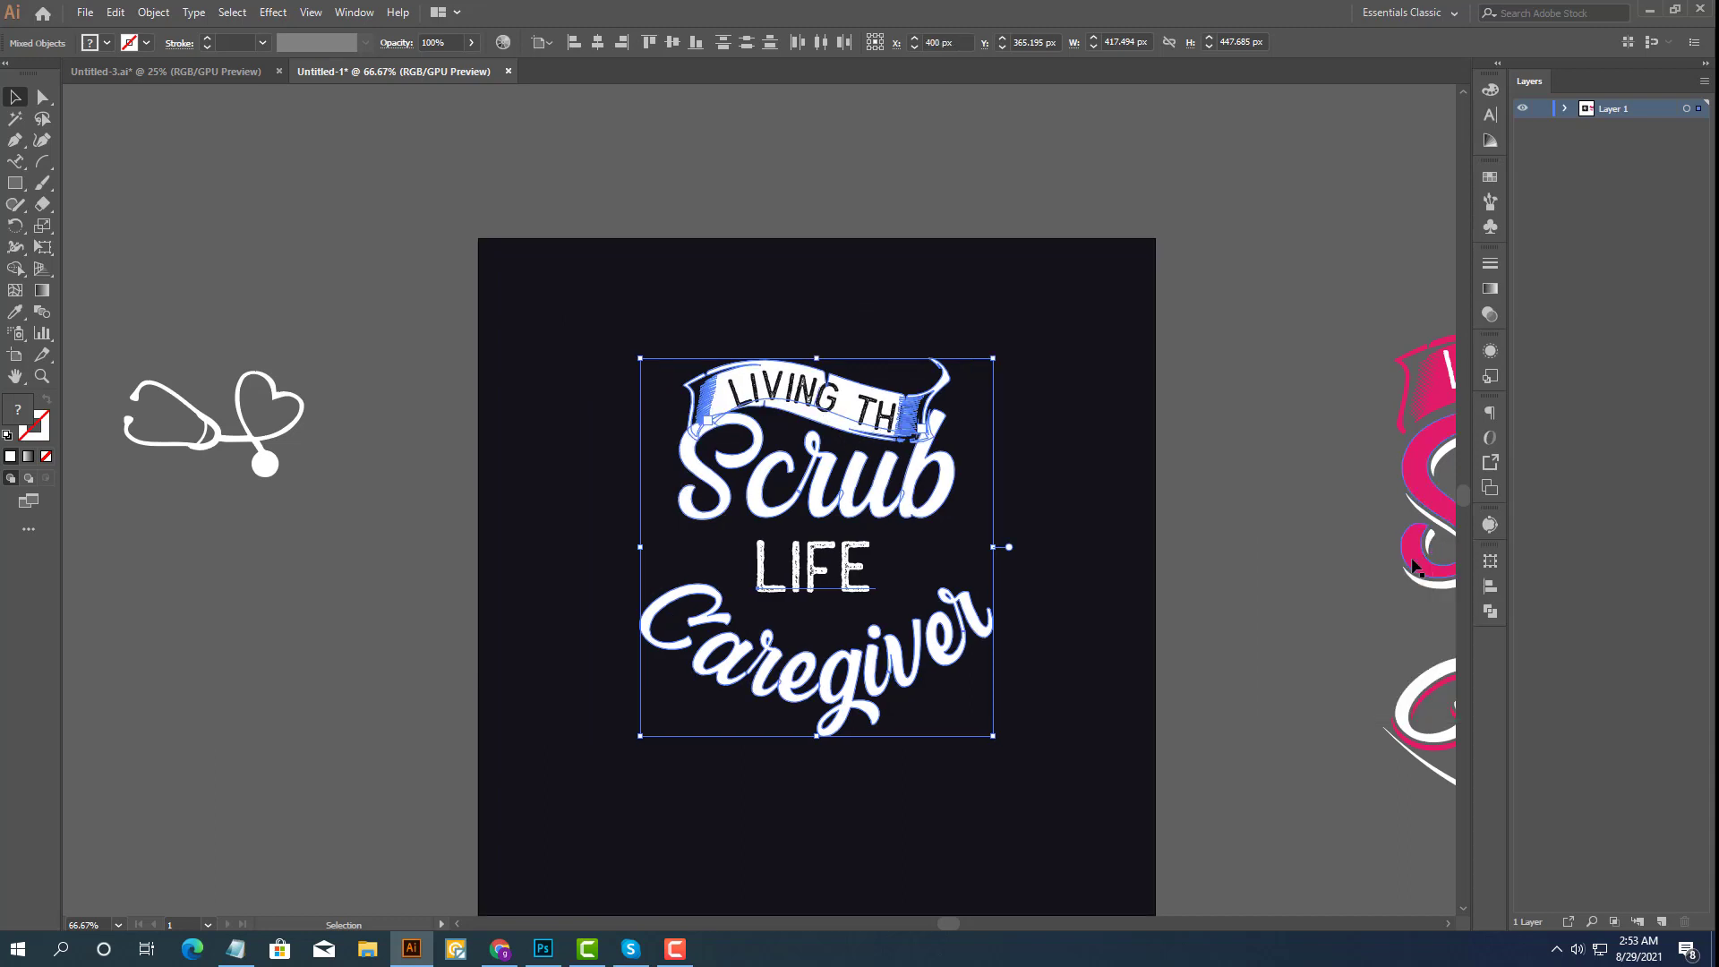
click(1176, 562)
key(ctrl+1)
Slide LIVING THE left along its curve and nudge it up inside the banner.
click(761, 389)
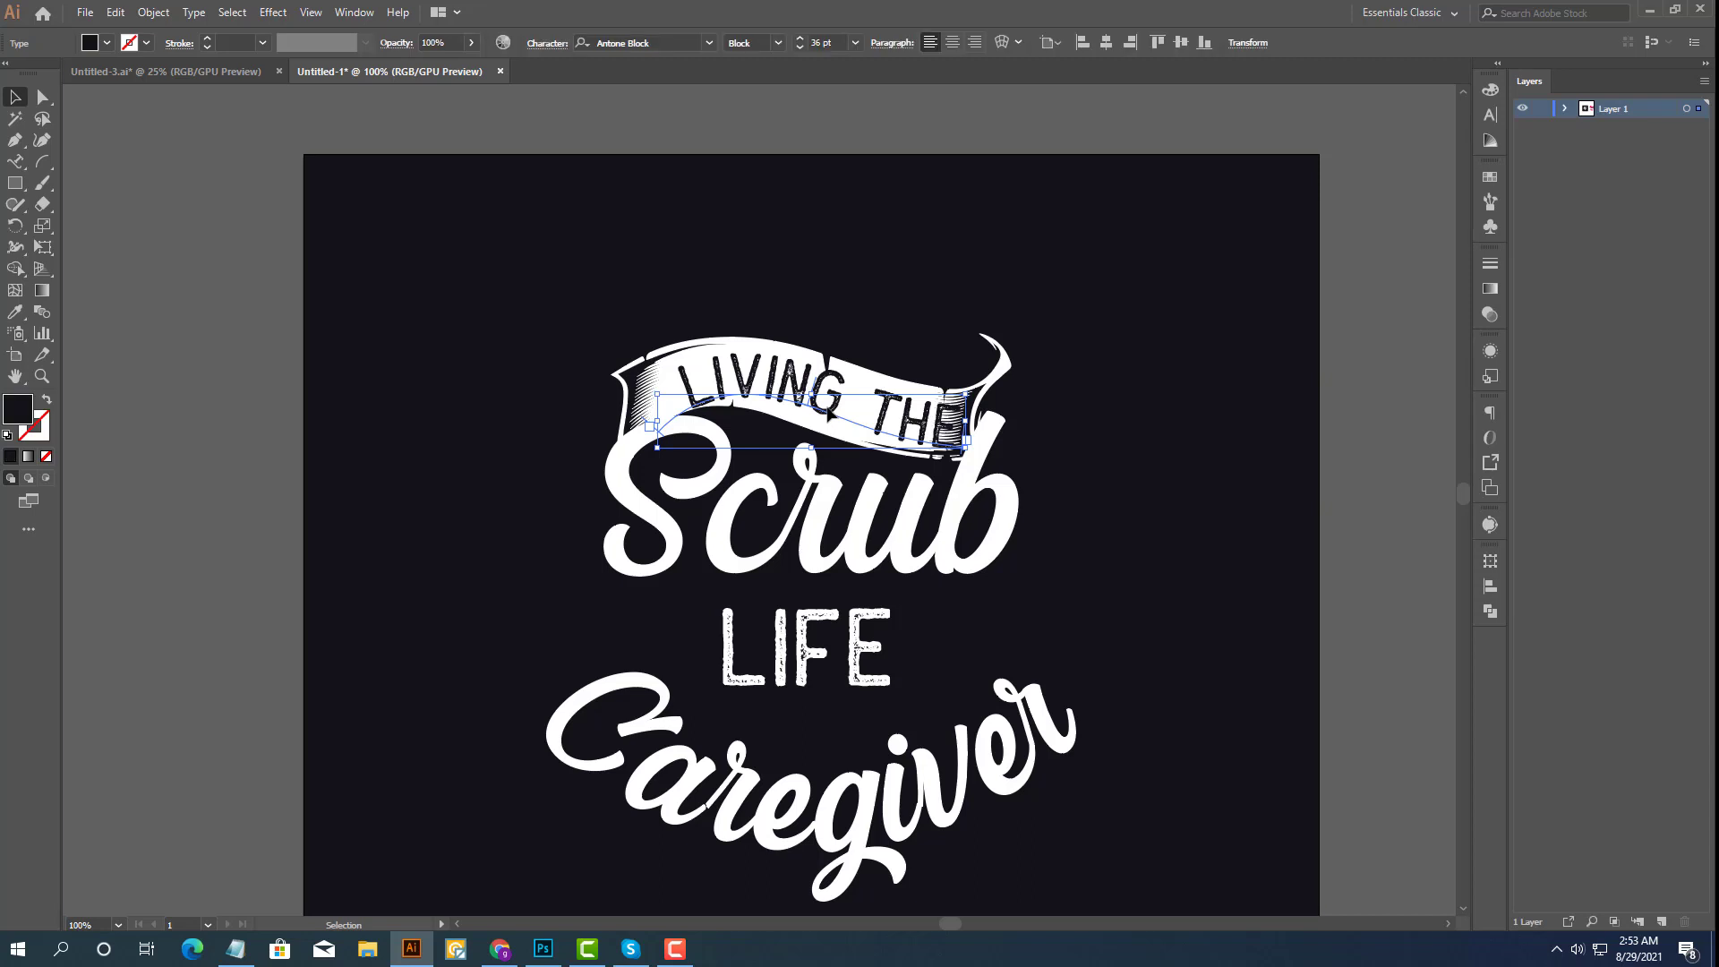
drag(825, 413, 825, 415)
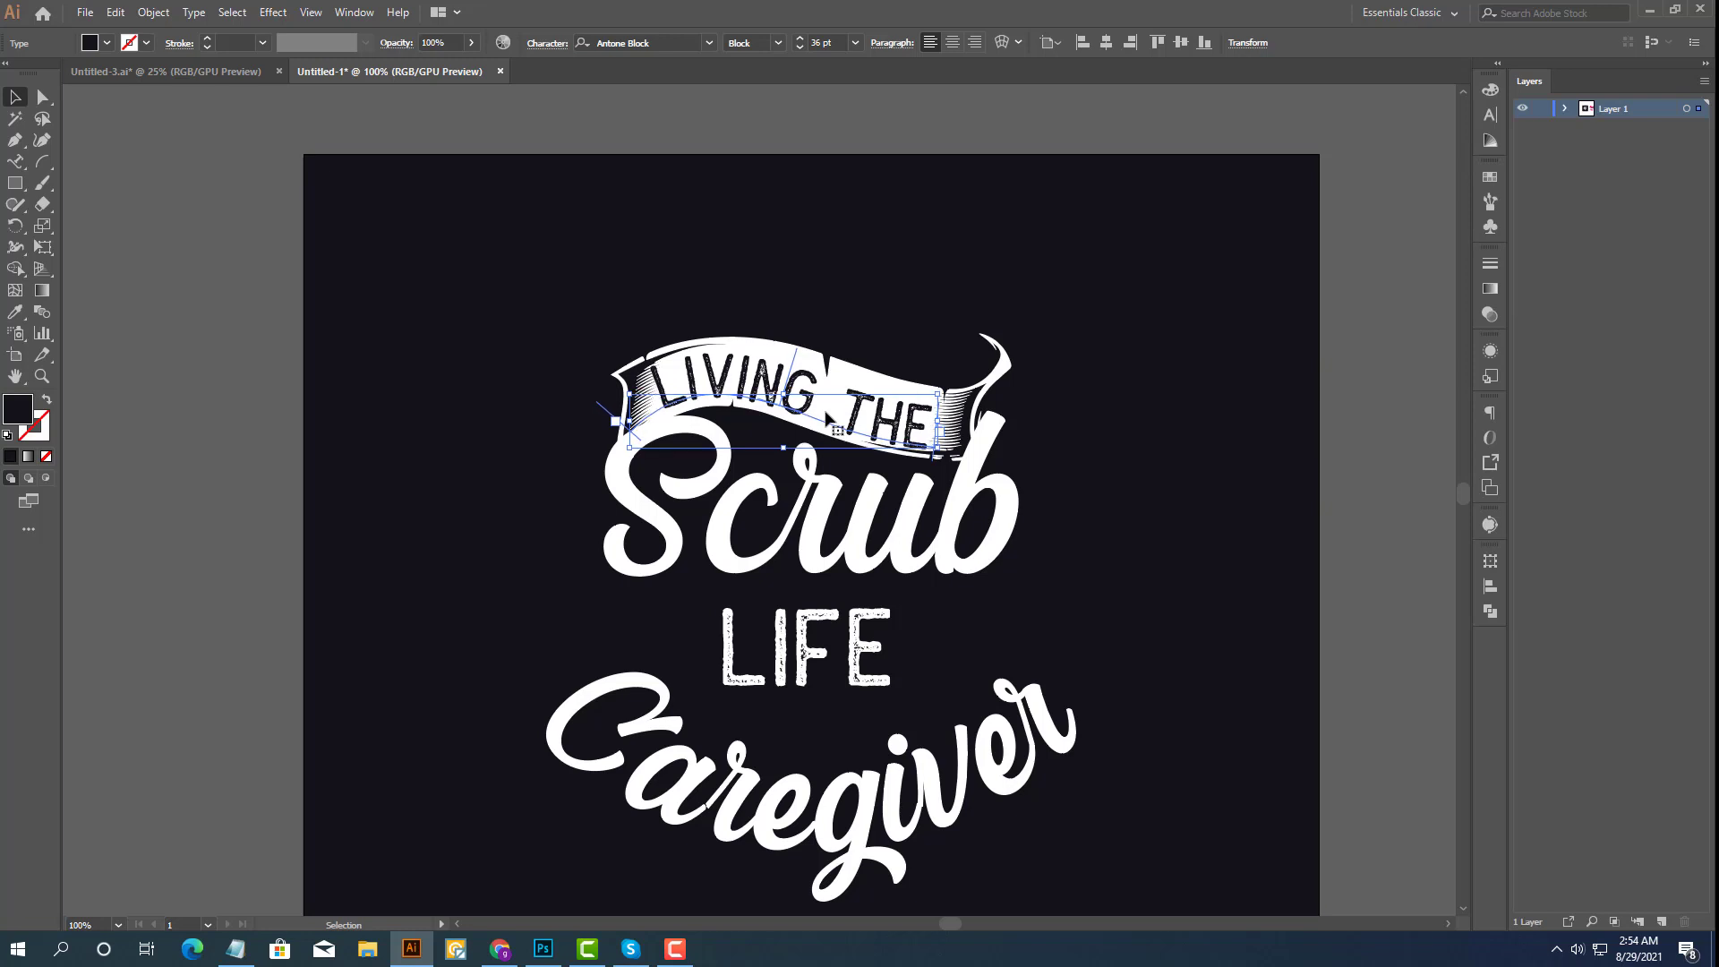
drag(721, 285, 772, 367)
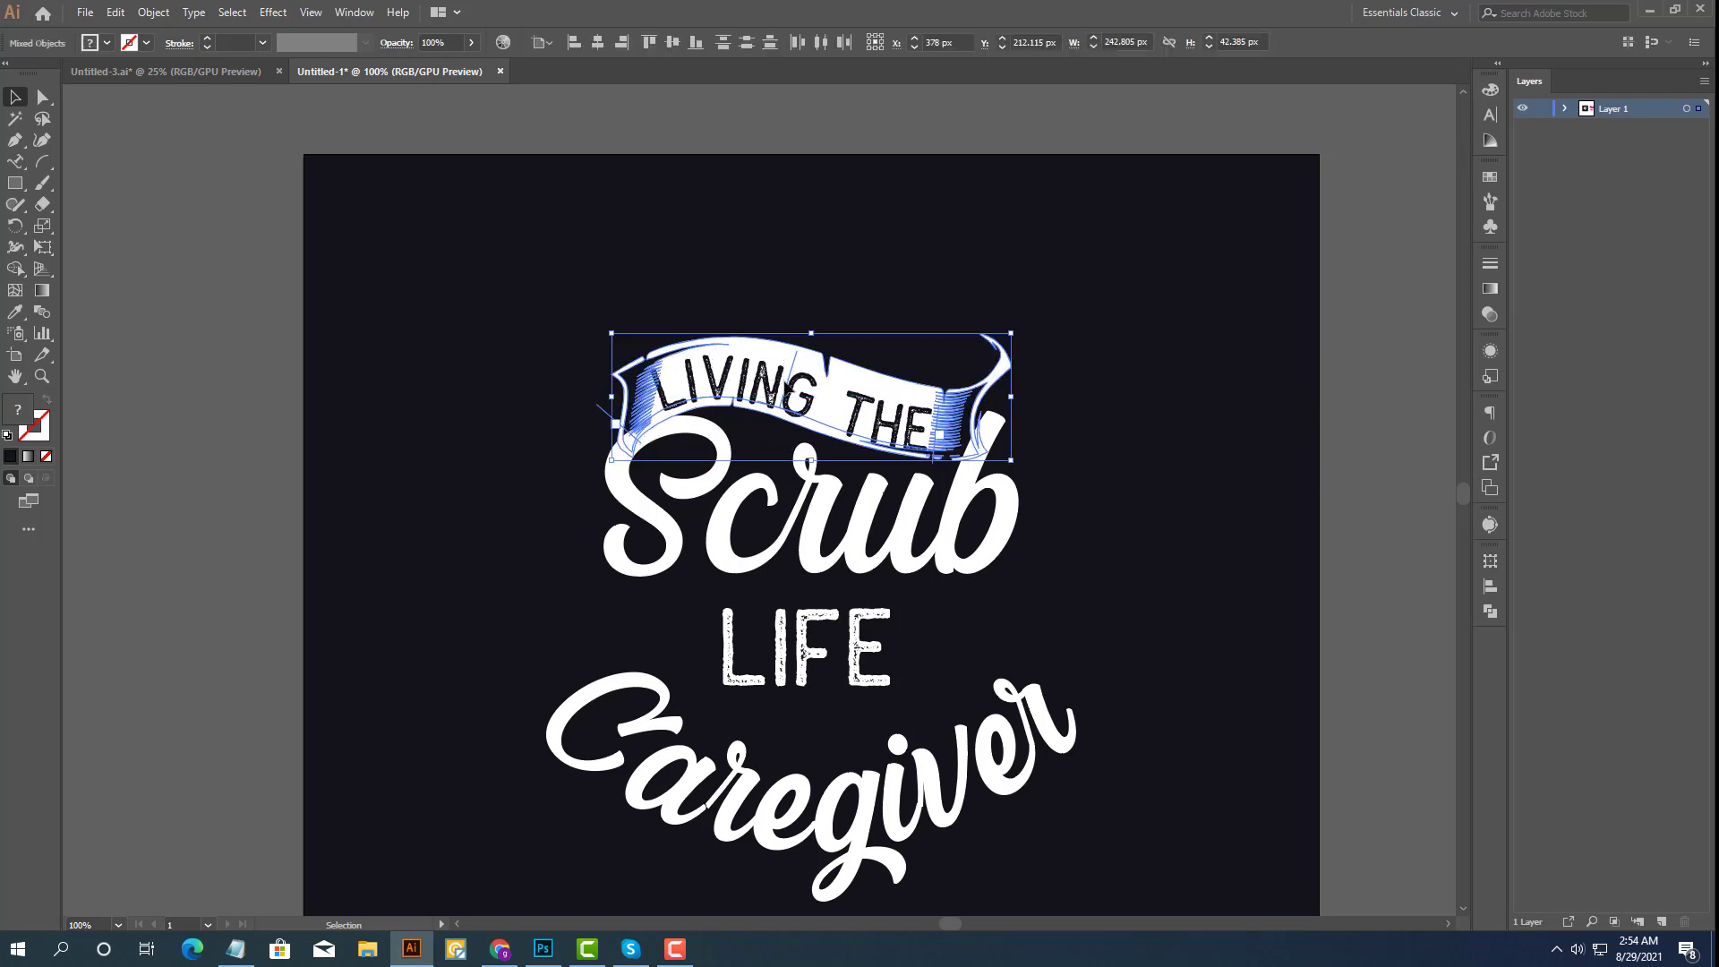
click(868, 285)
click(810, 391)
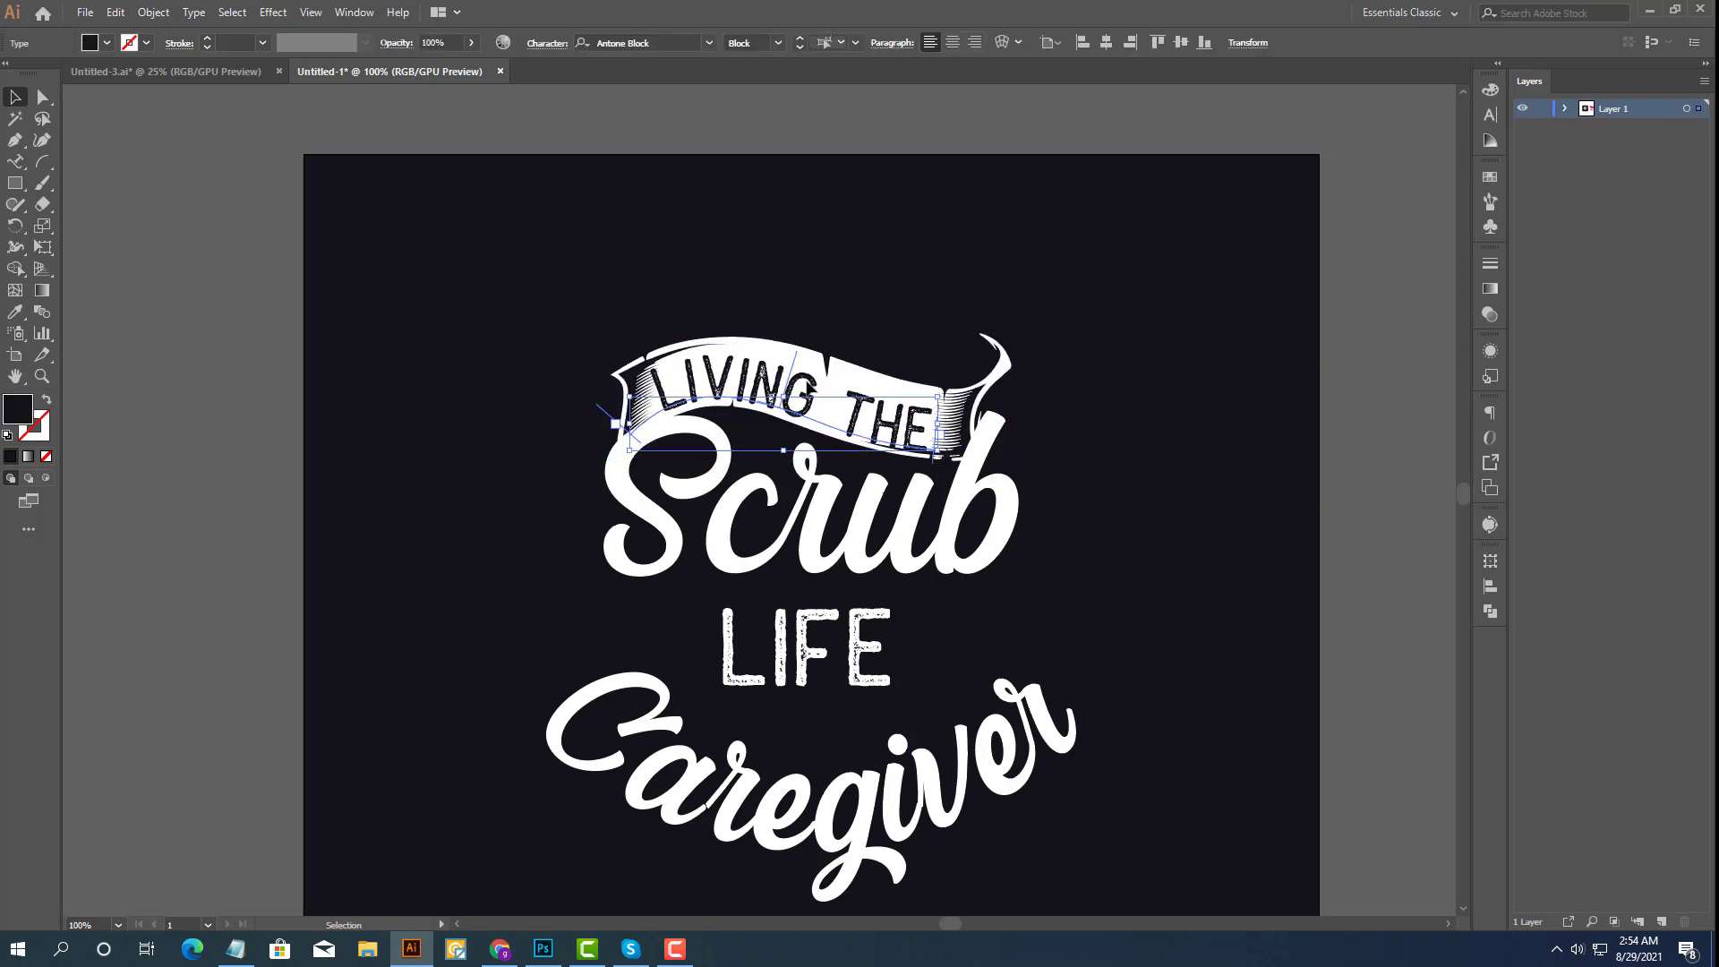
key(Up)
key(Up)
key(Up)
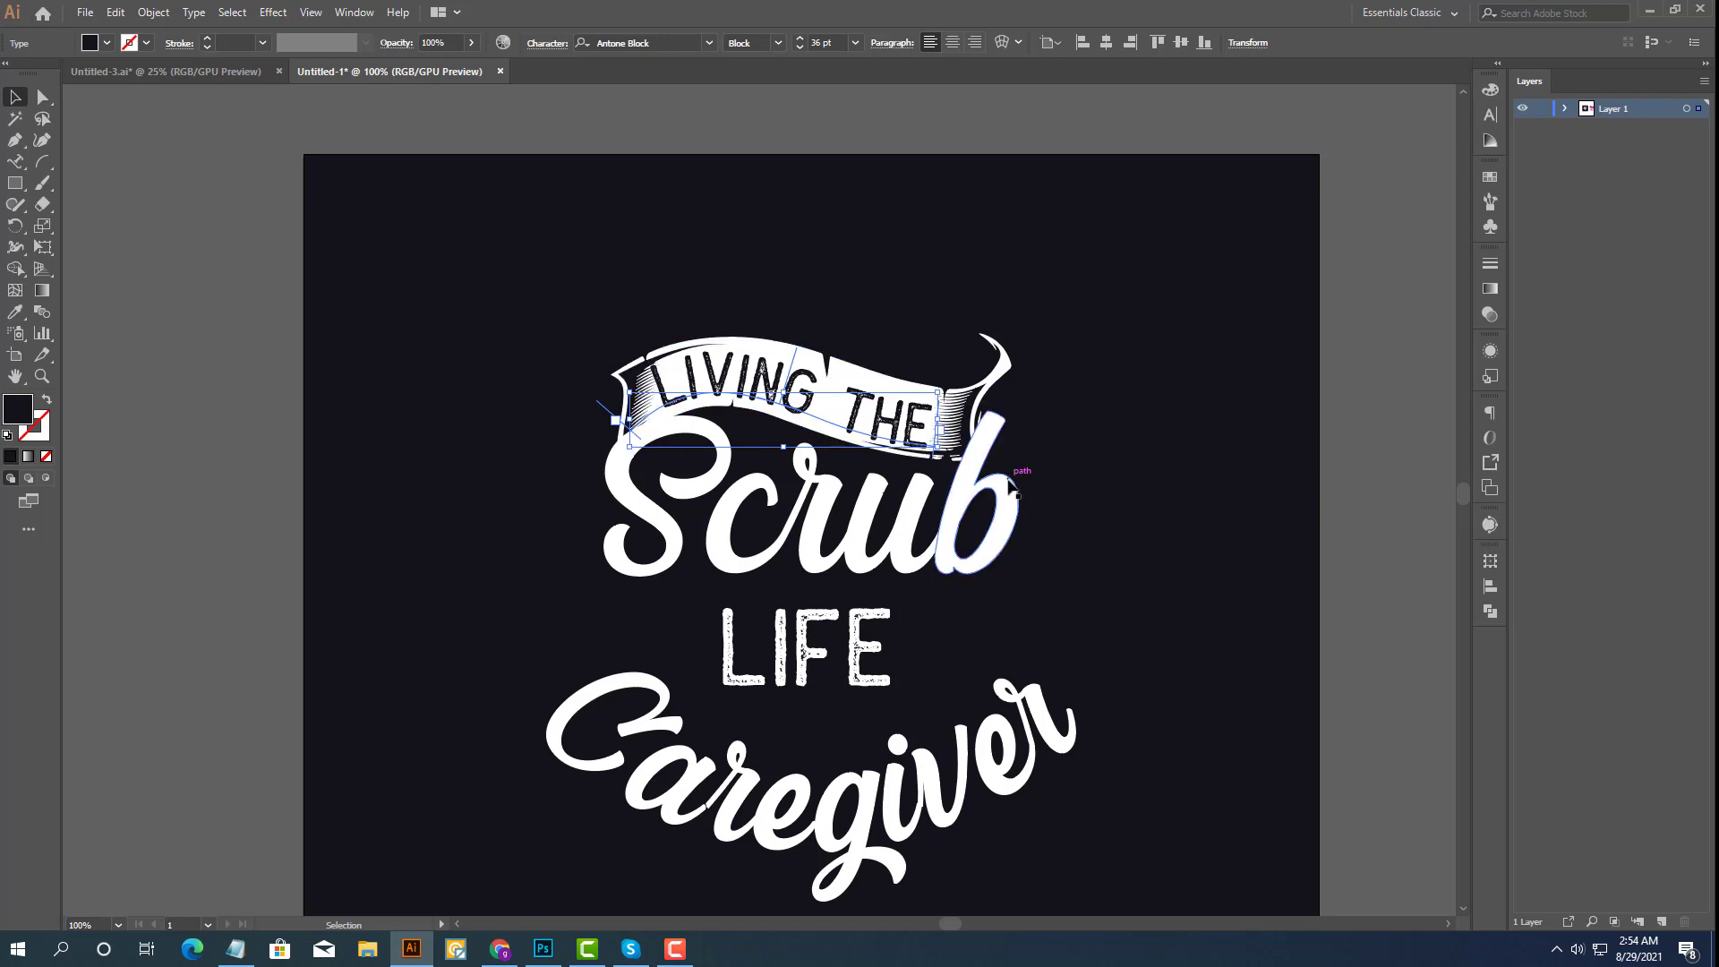
Convert the LIVING THE text to outlines.
right_click(888, 420)
click(955, 546)
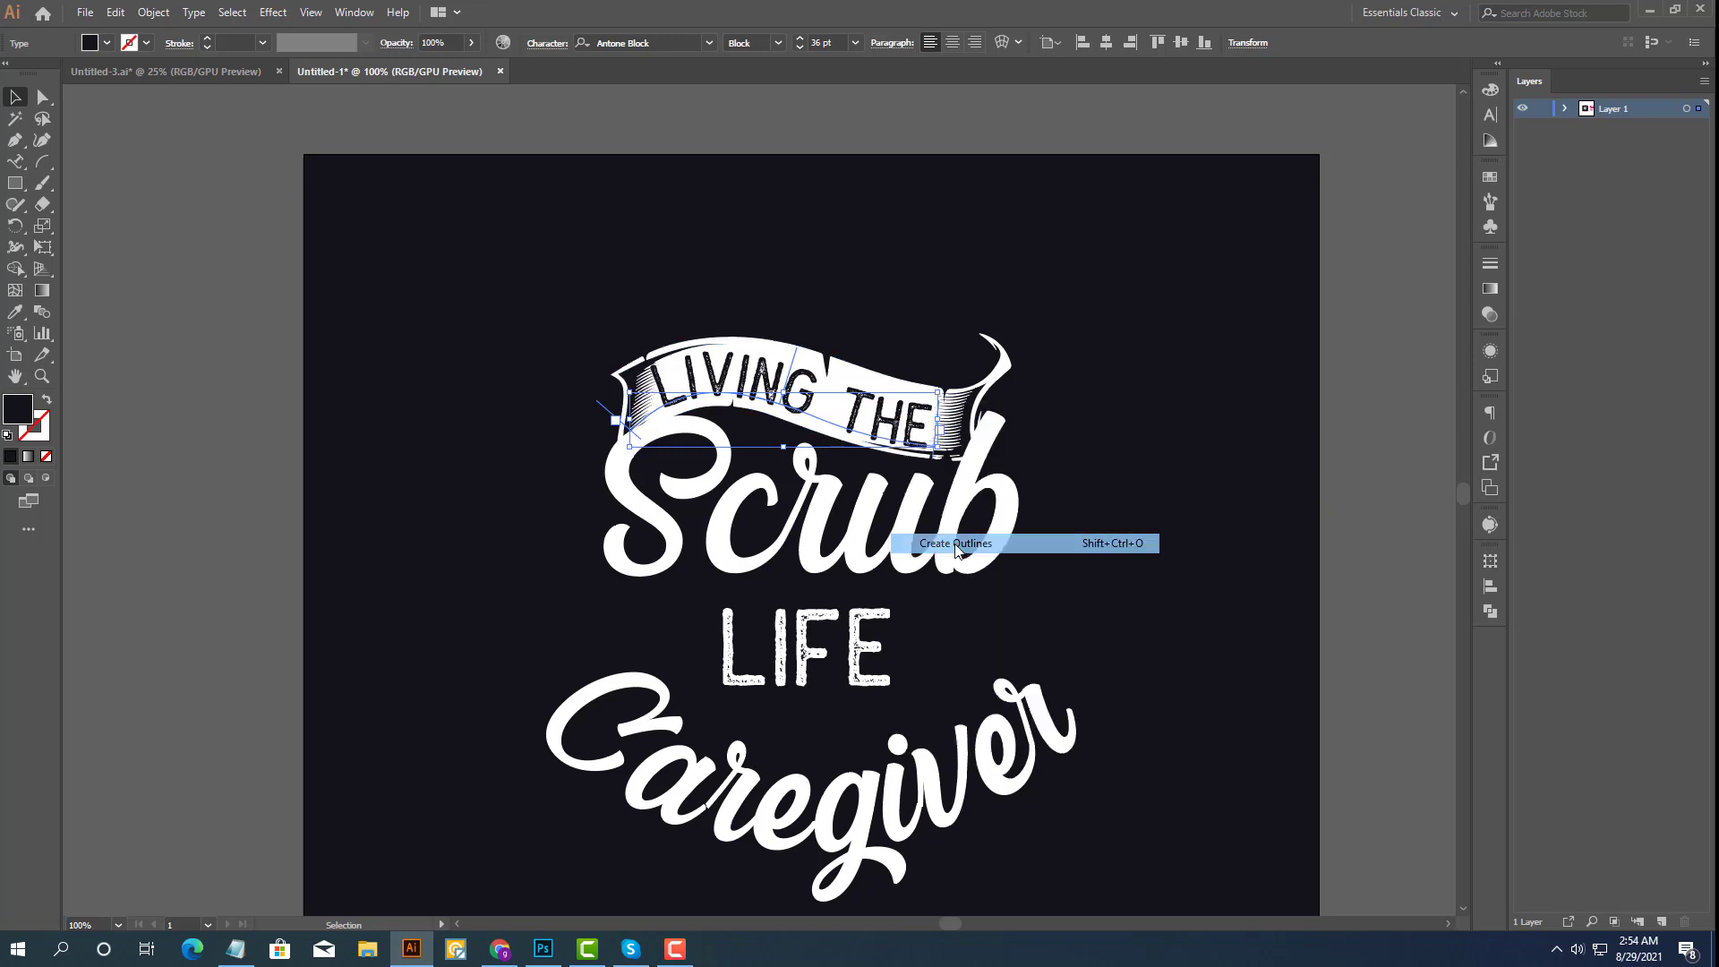
click(974, 281)
Eyedrop the reference S's pink onto the banner and the S, c, r, u, b of Scrub.
key(ctrl+minus)
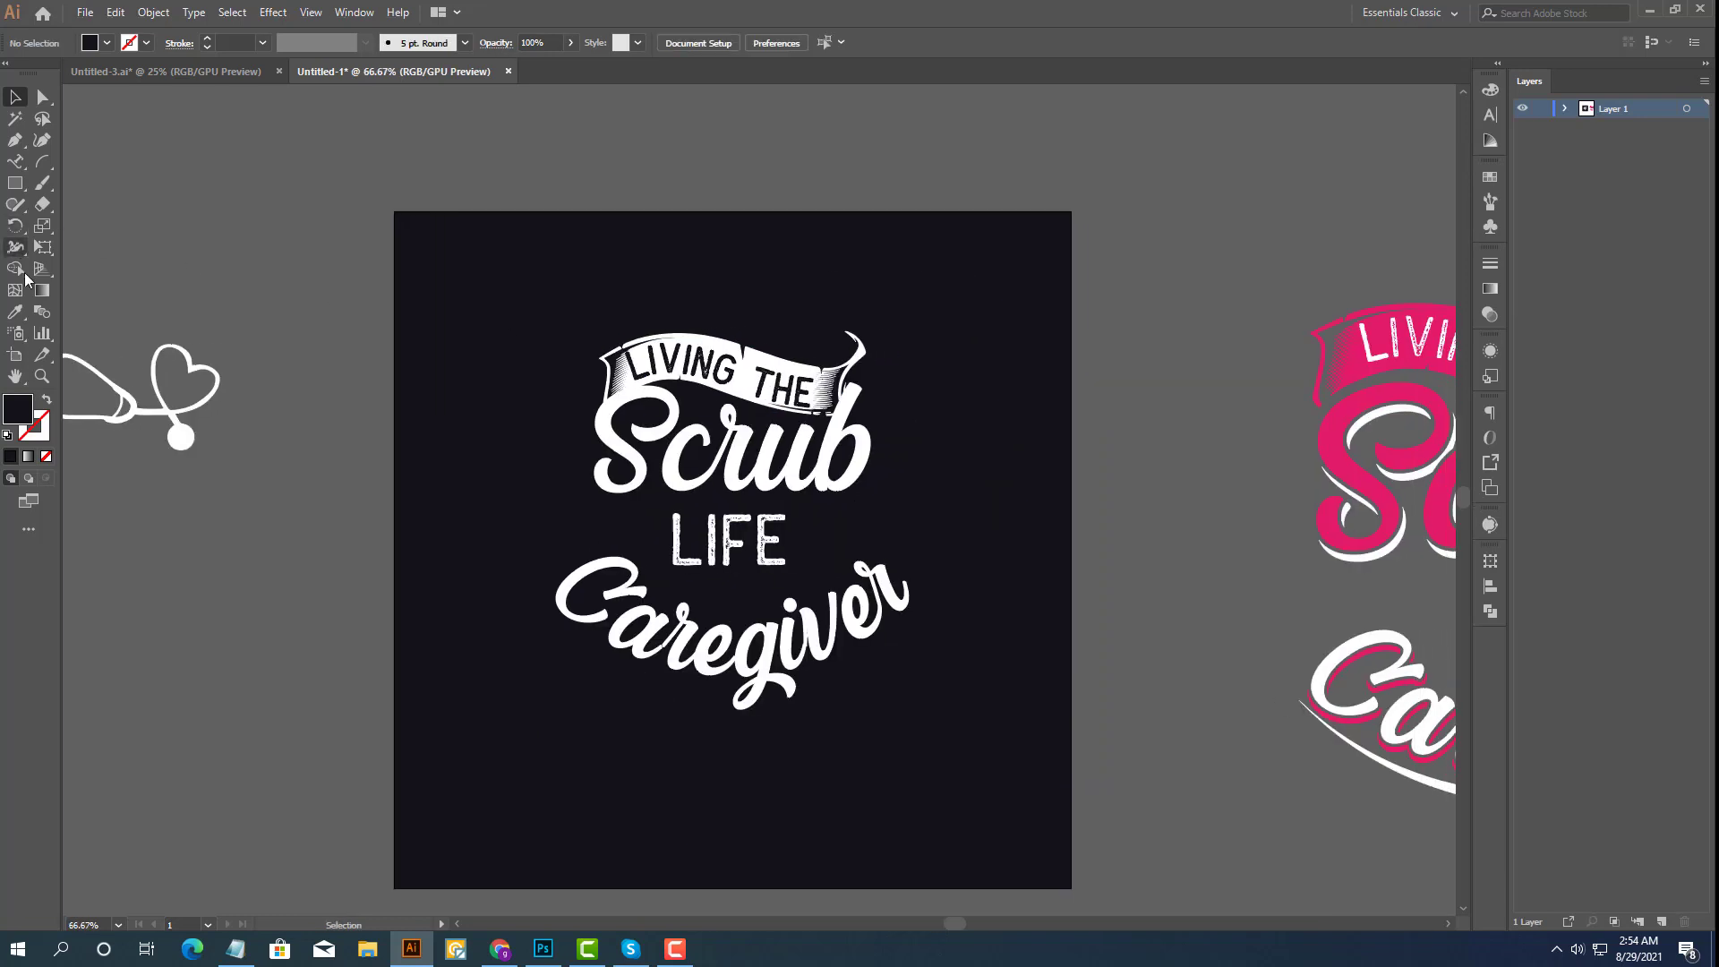
click(16, 314)
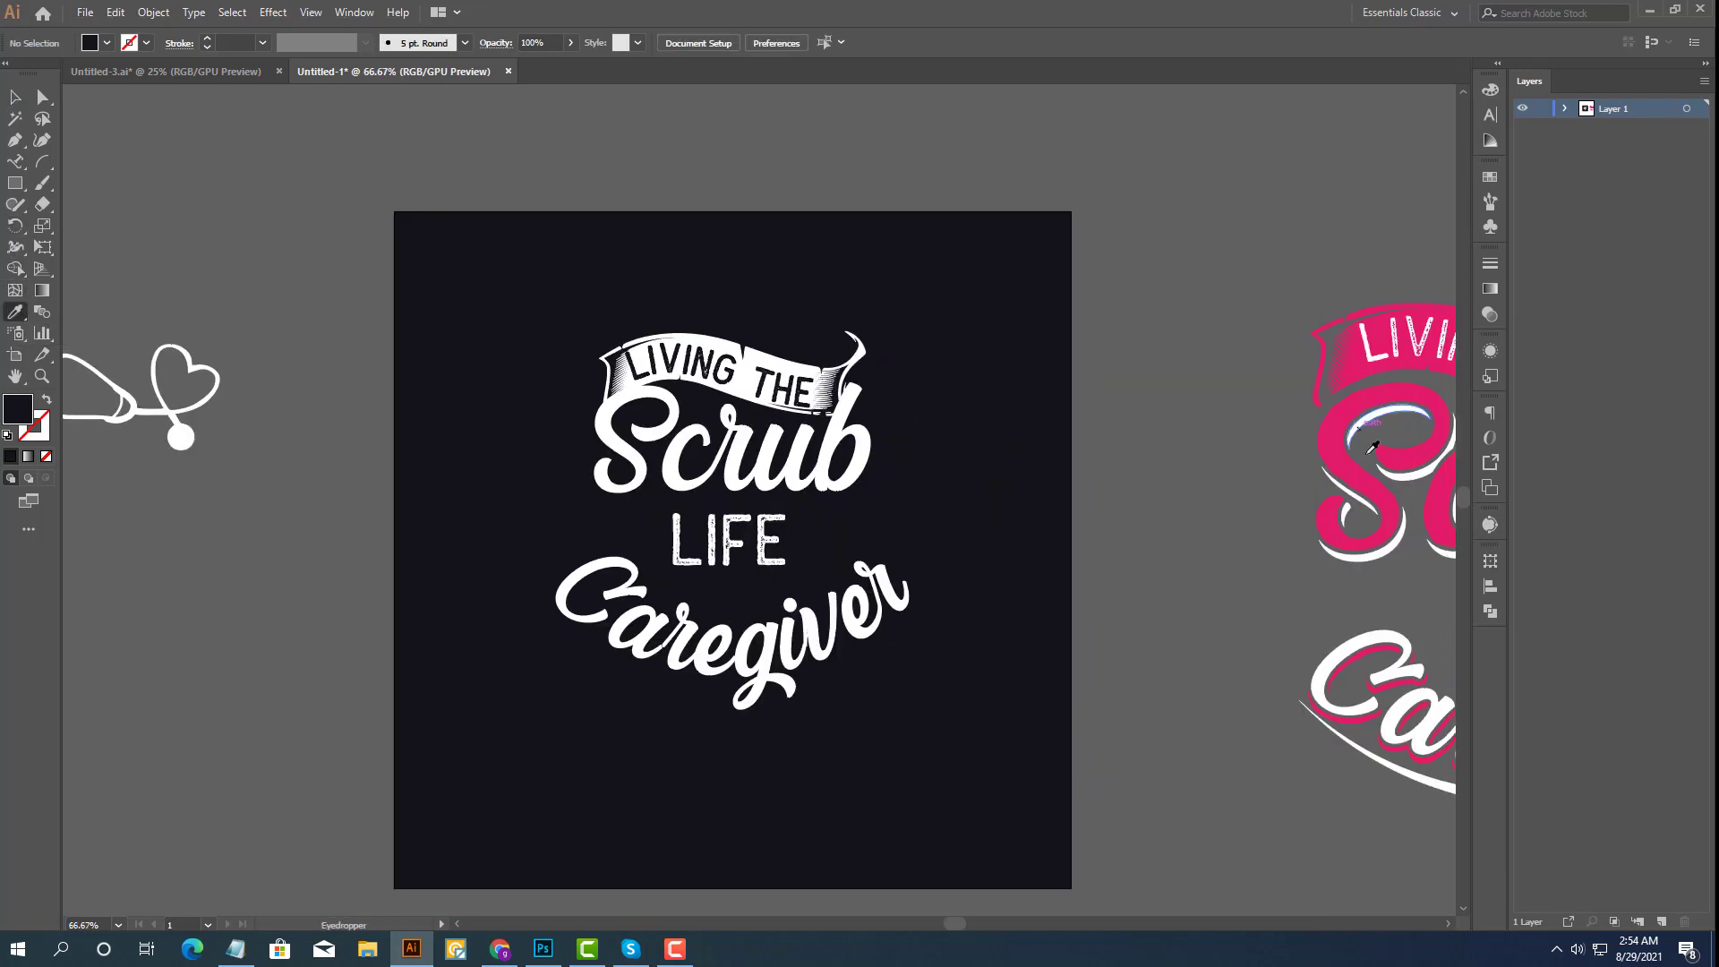
click(1346, 428)
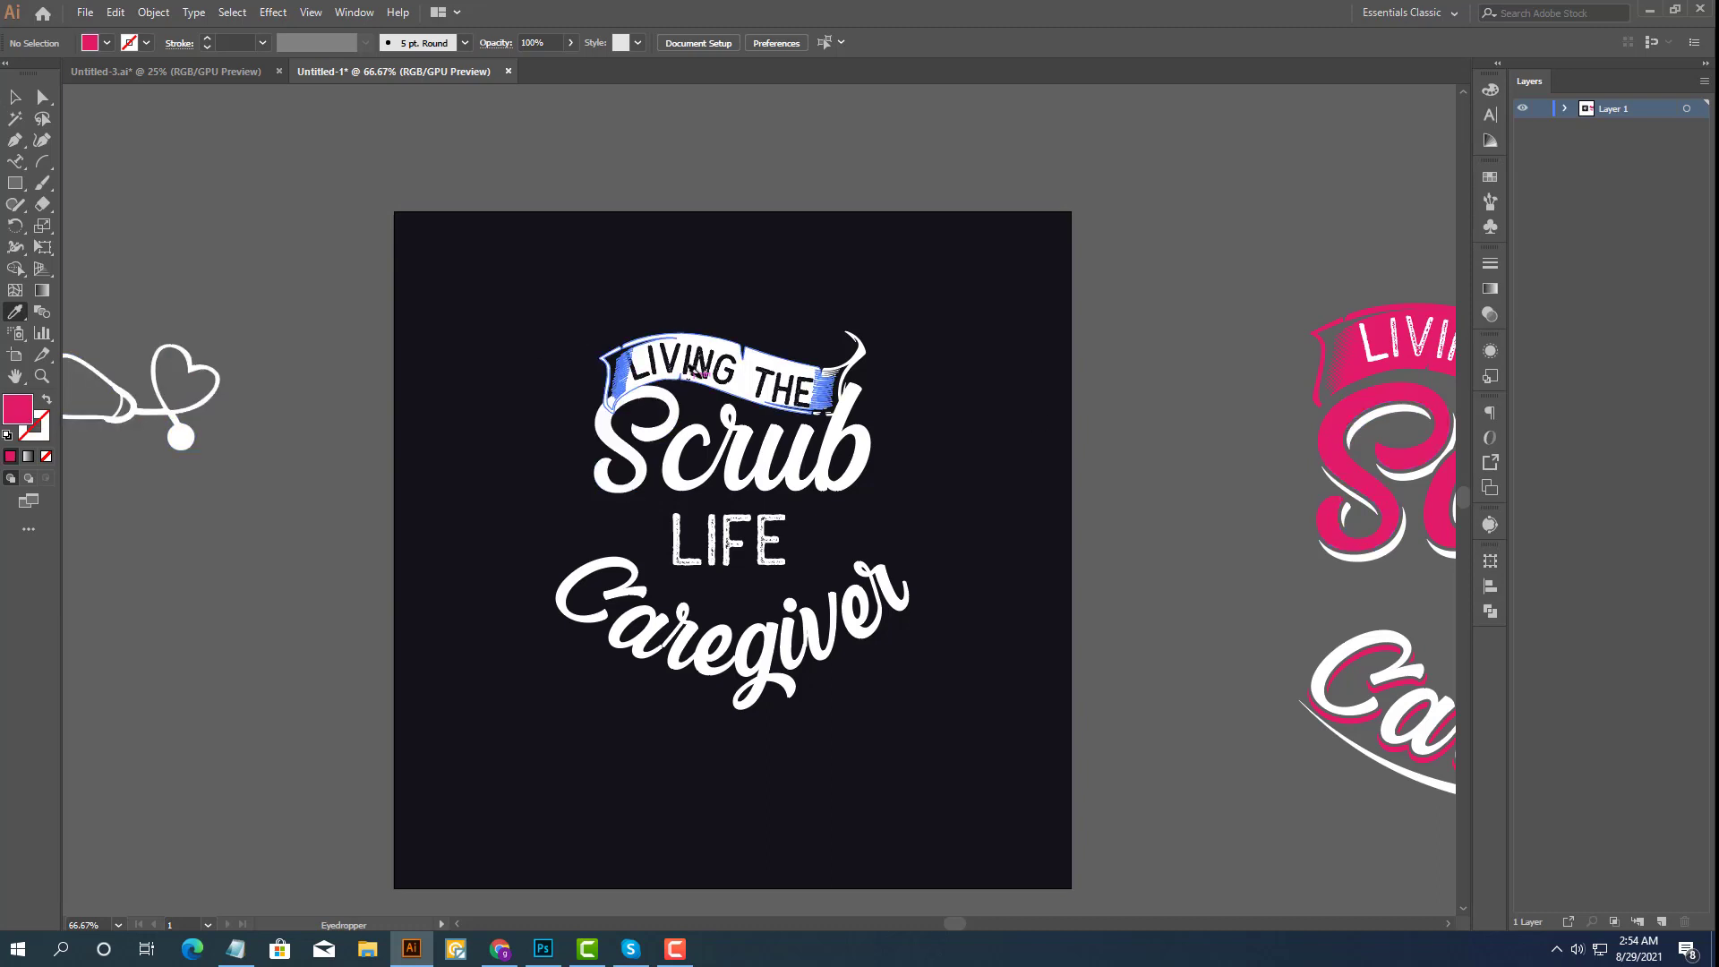
scroll(700, 379, up, 2)
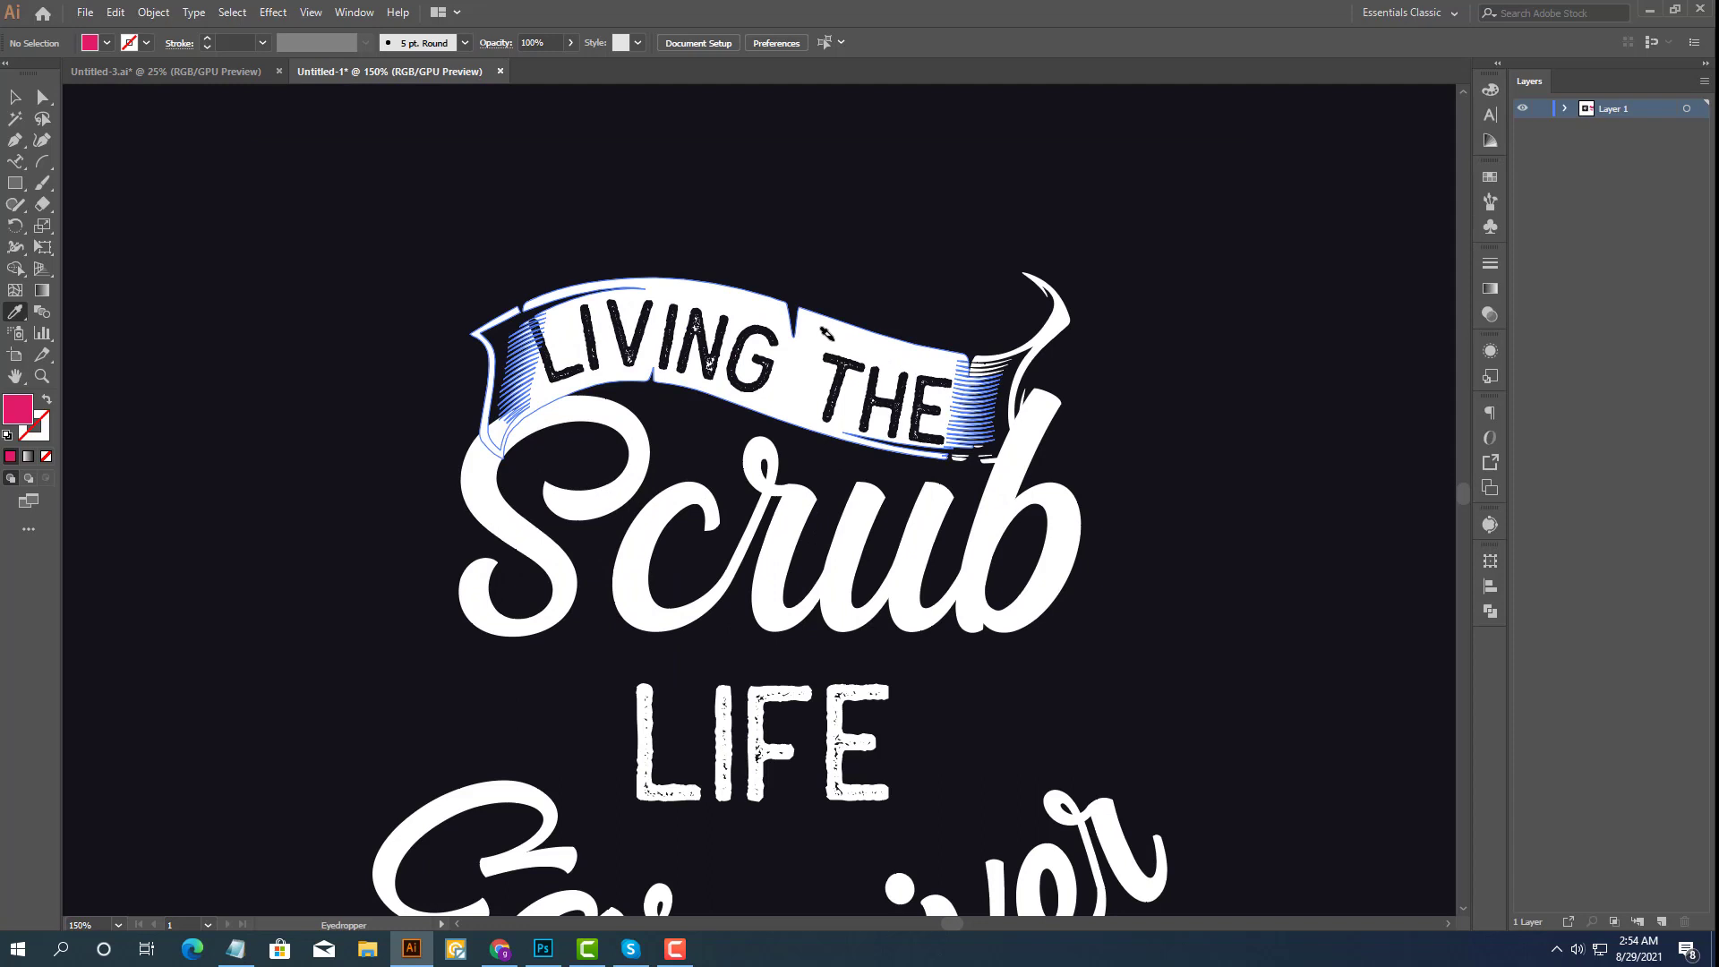
alt+click(826, 333)
alt+click(618, 488)
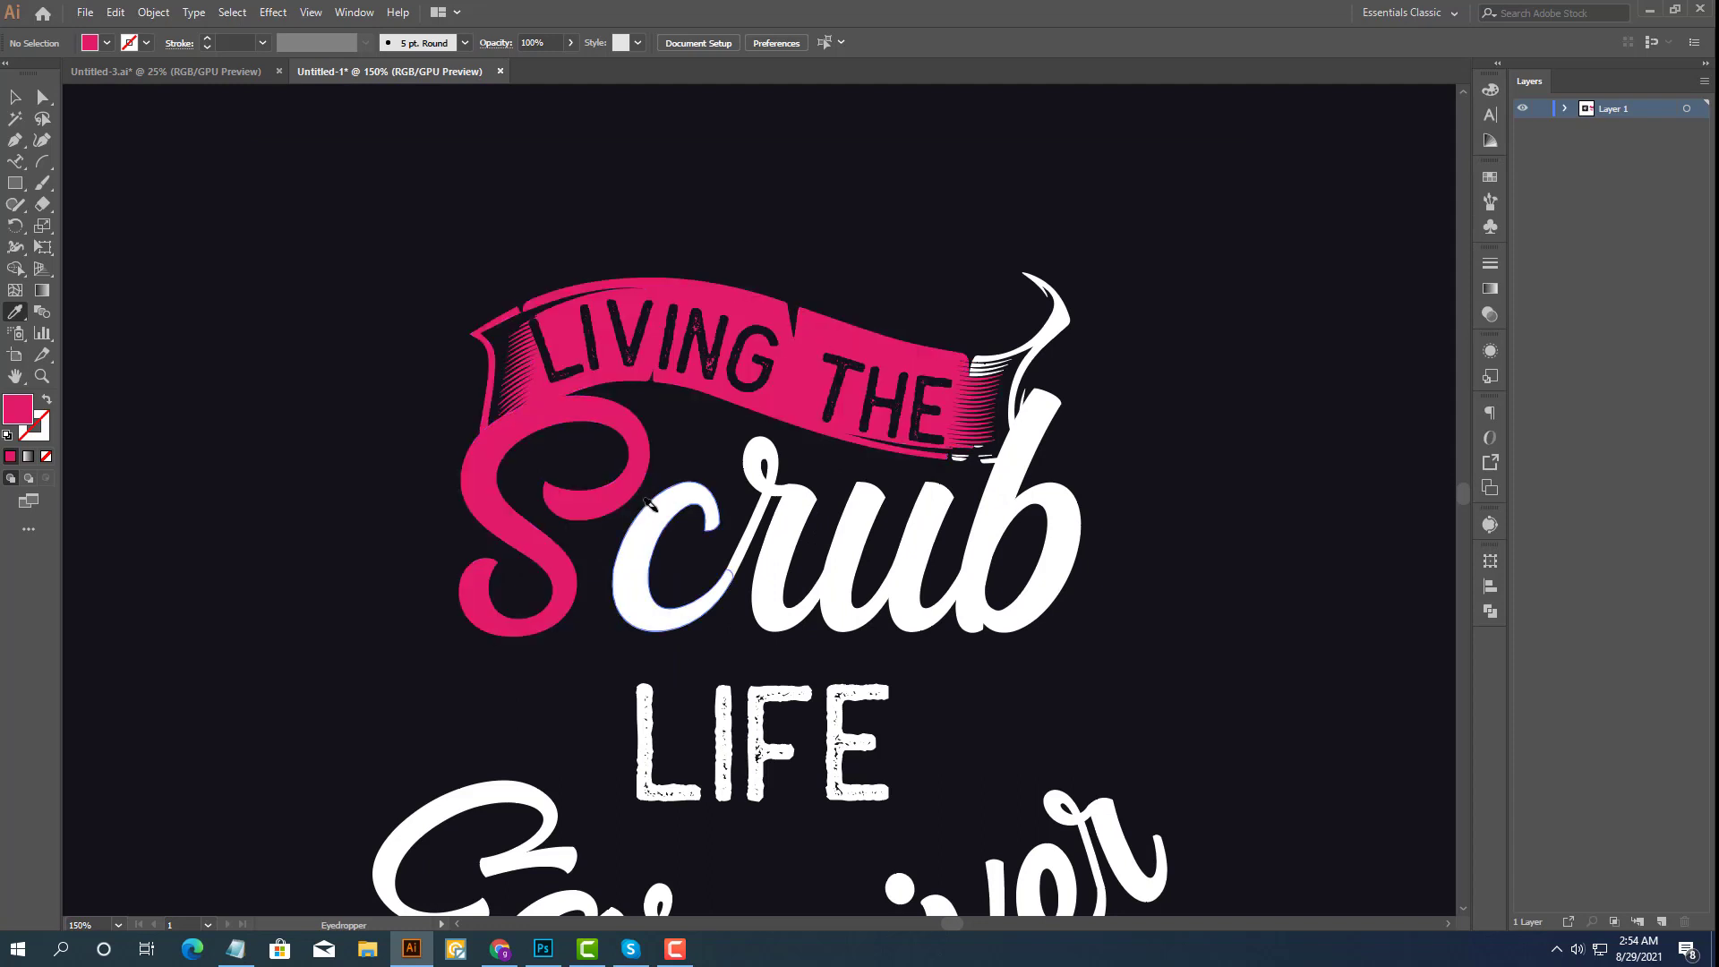
alt+click(793, 492)
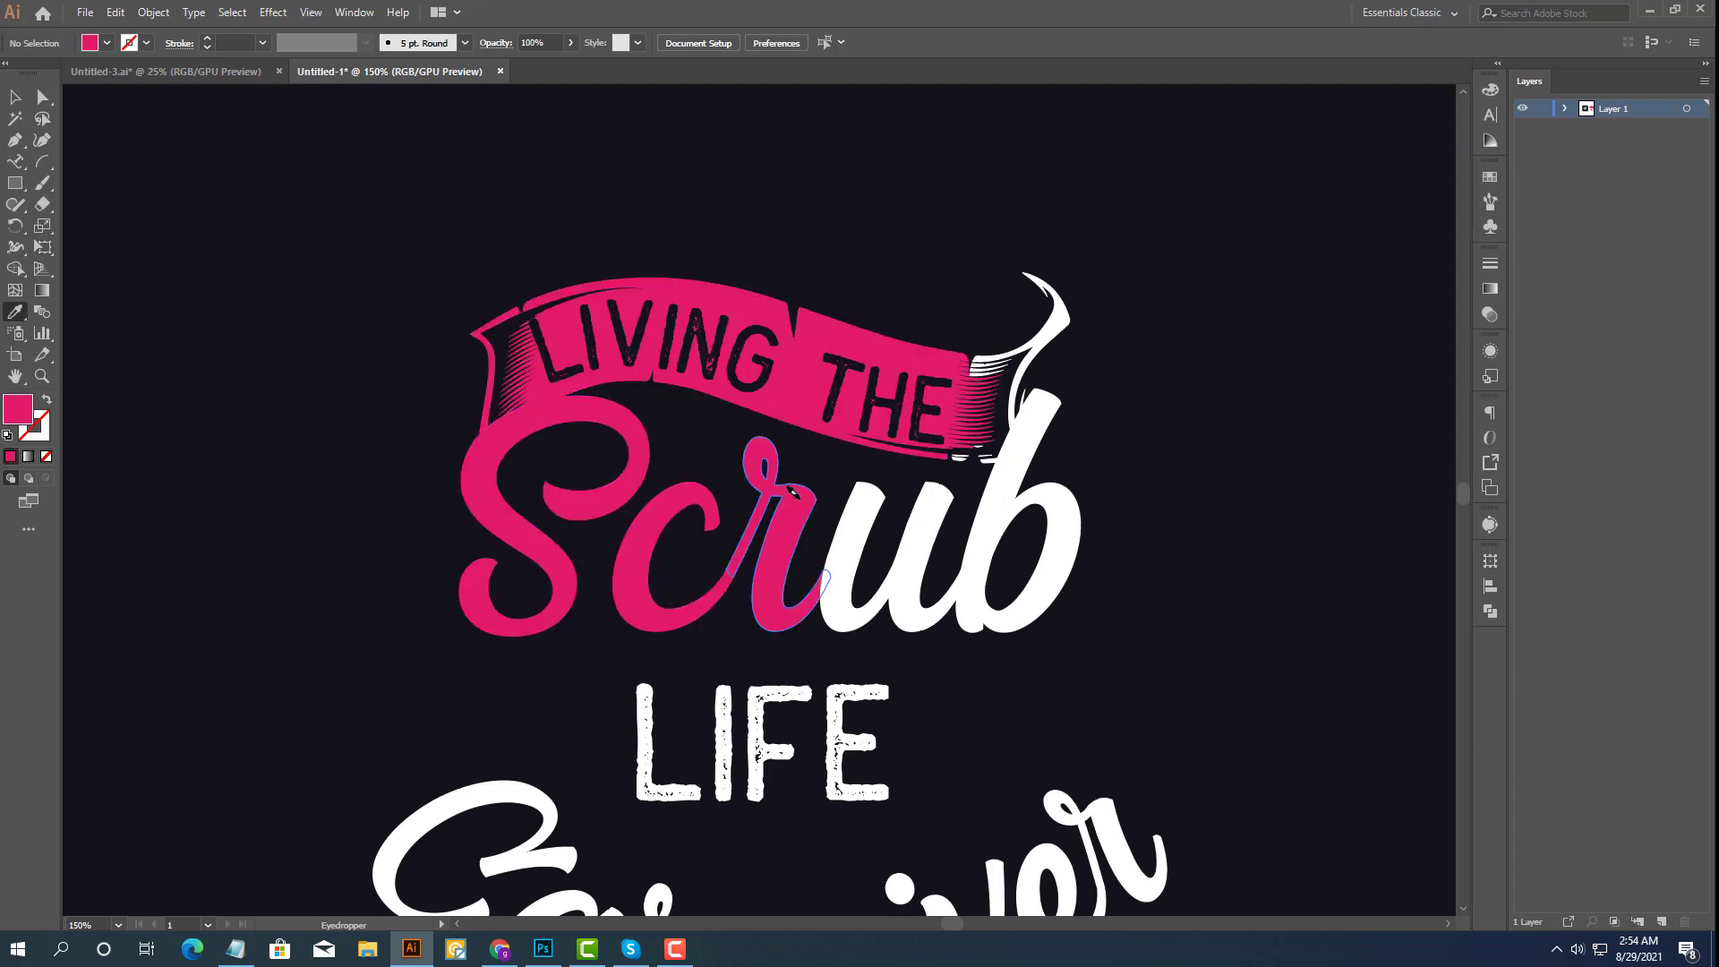
alt+click(859, 502)
alt+click(993, 506)
scroll(804, 450, down, 1)
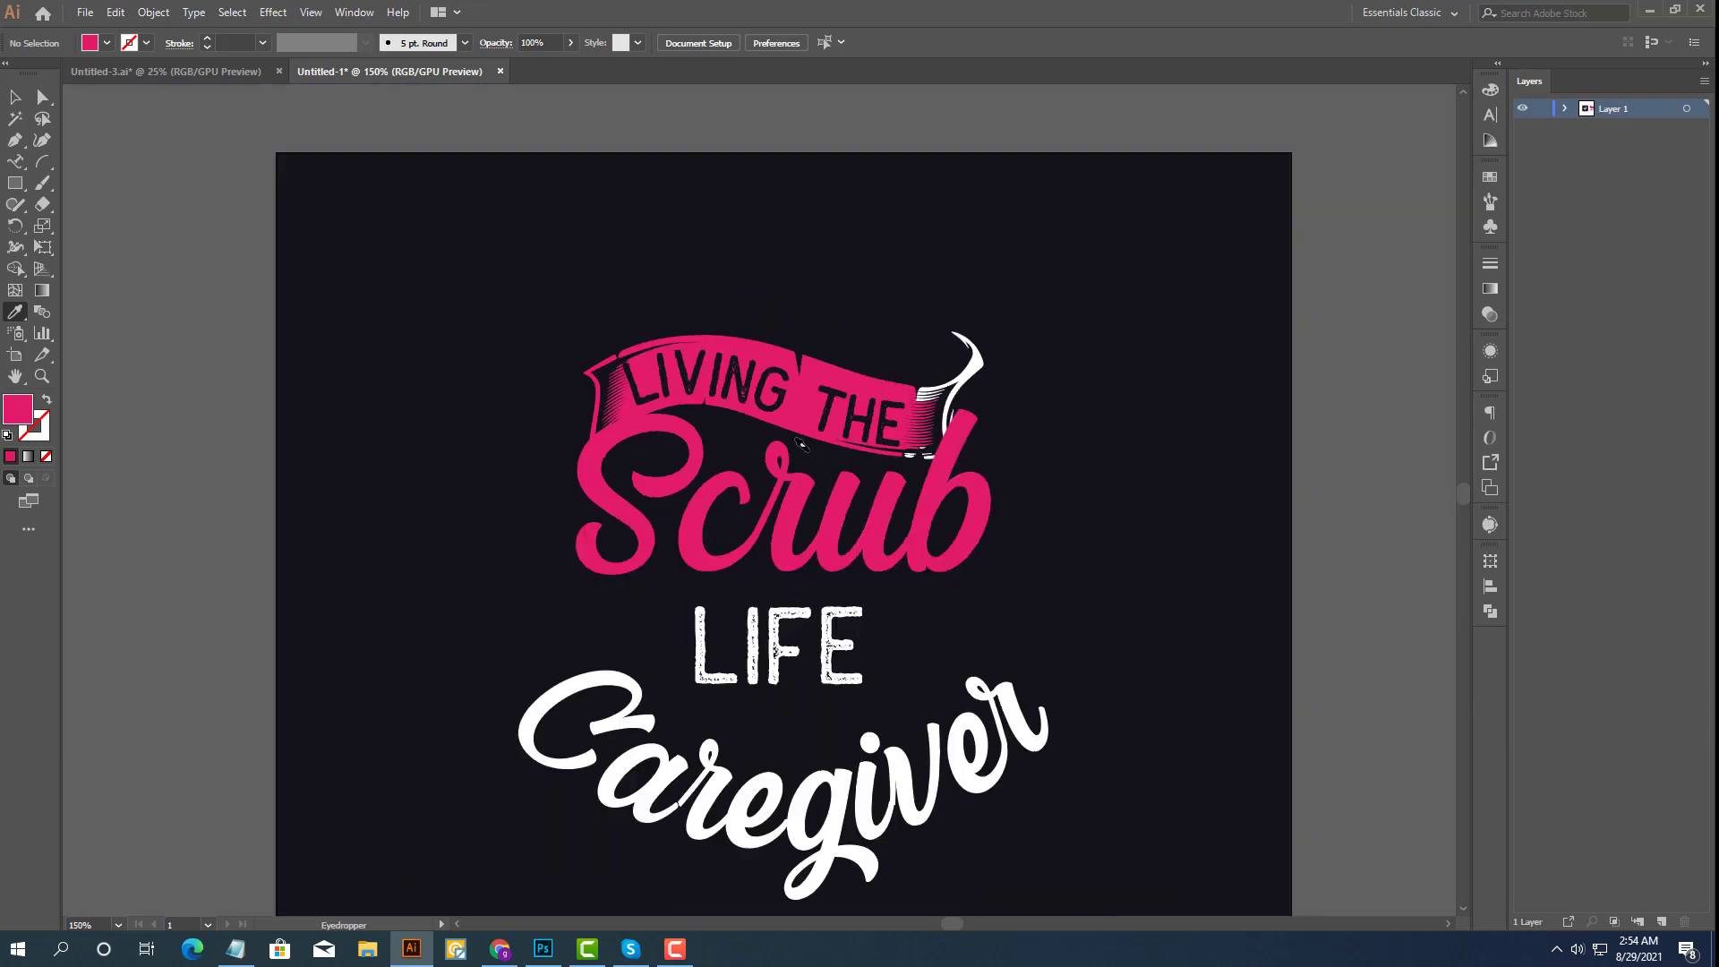
click(16, 97)
Nudge the banner group up slightly and reapply its pink fill.
scroll(713, 265, down, 2)
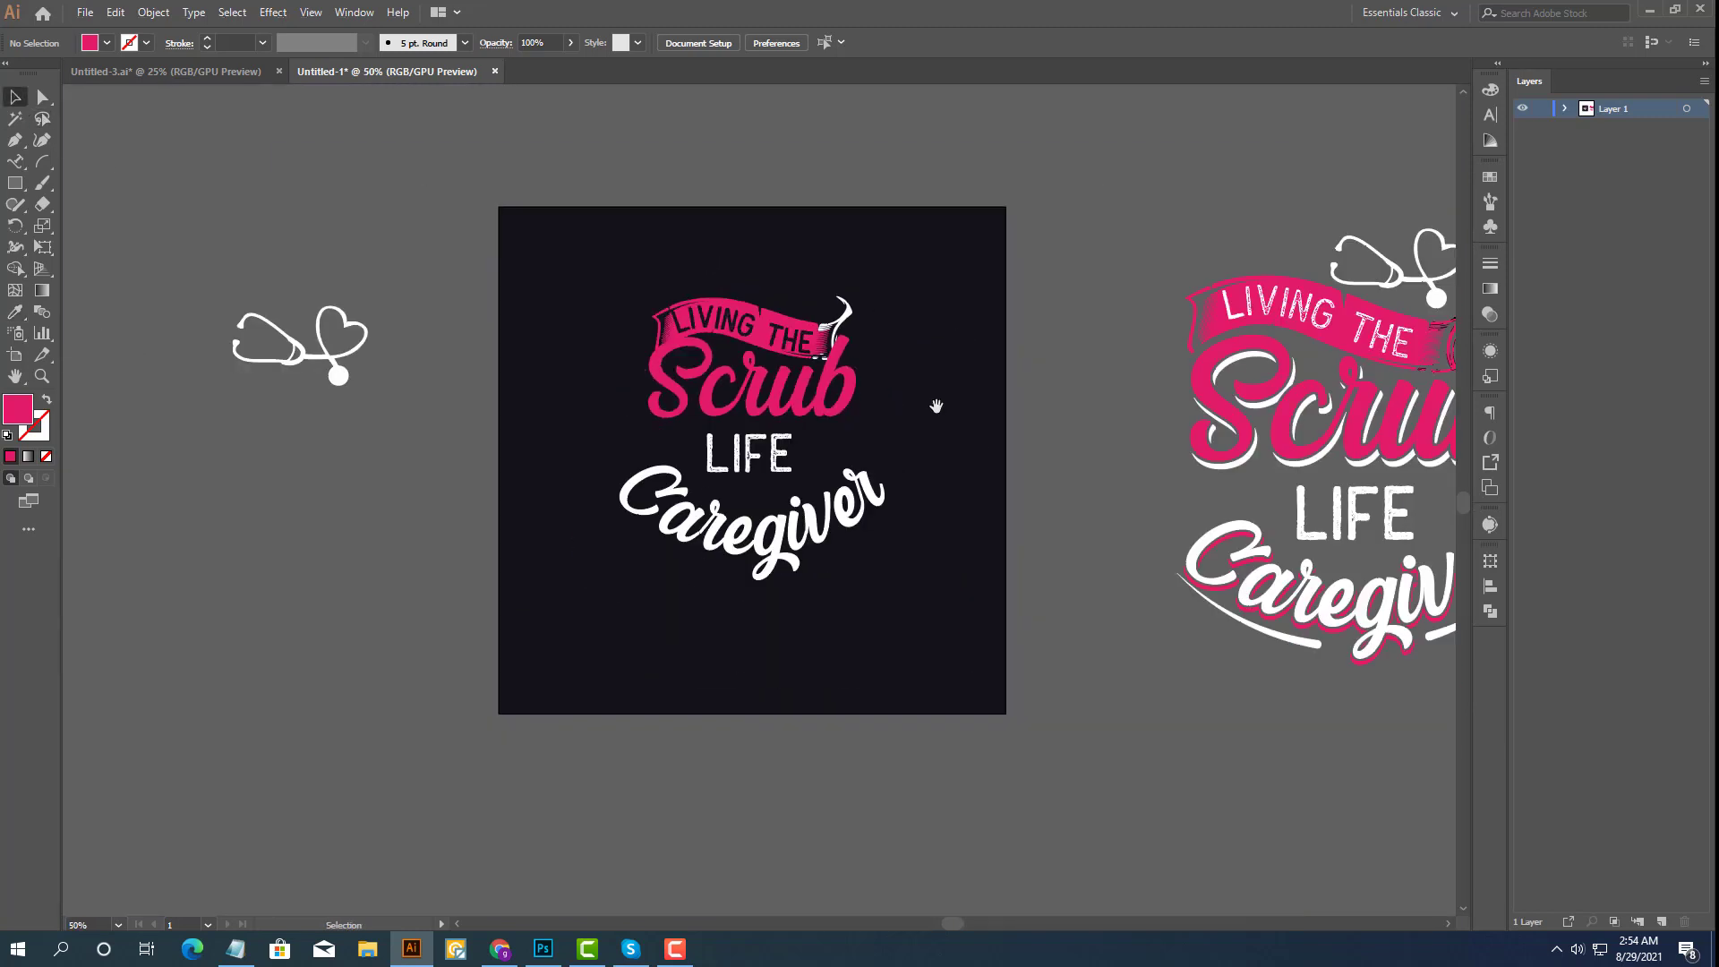
drag(938, 396, 788, 428)
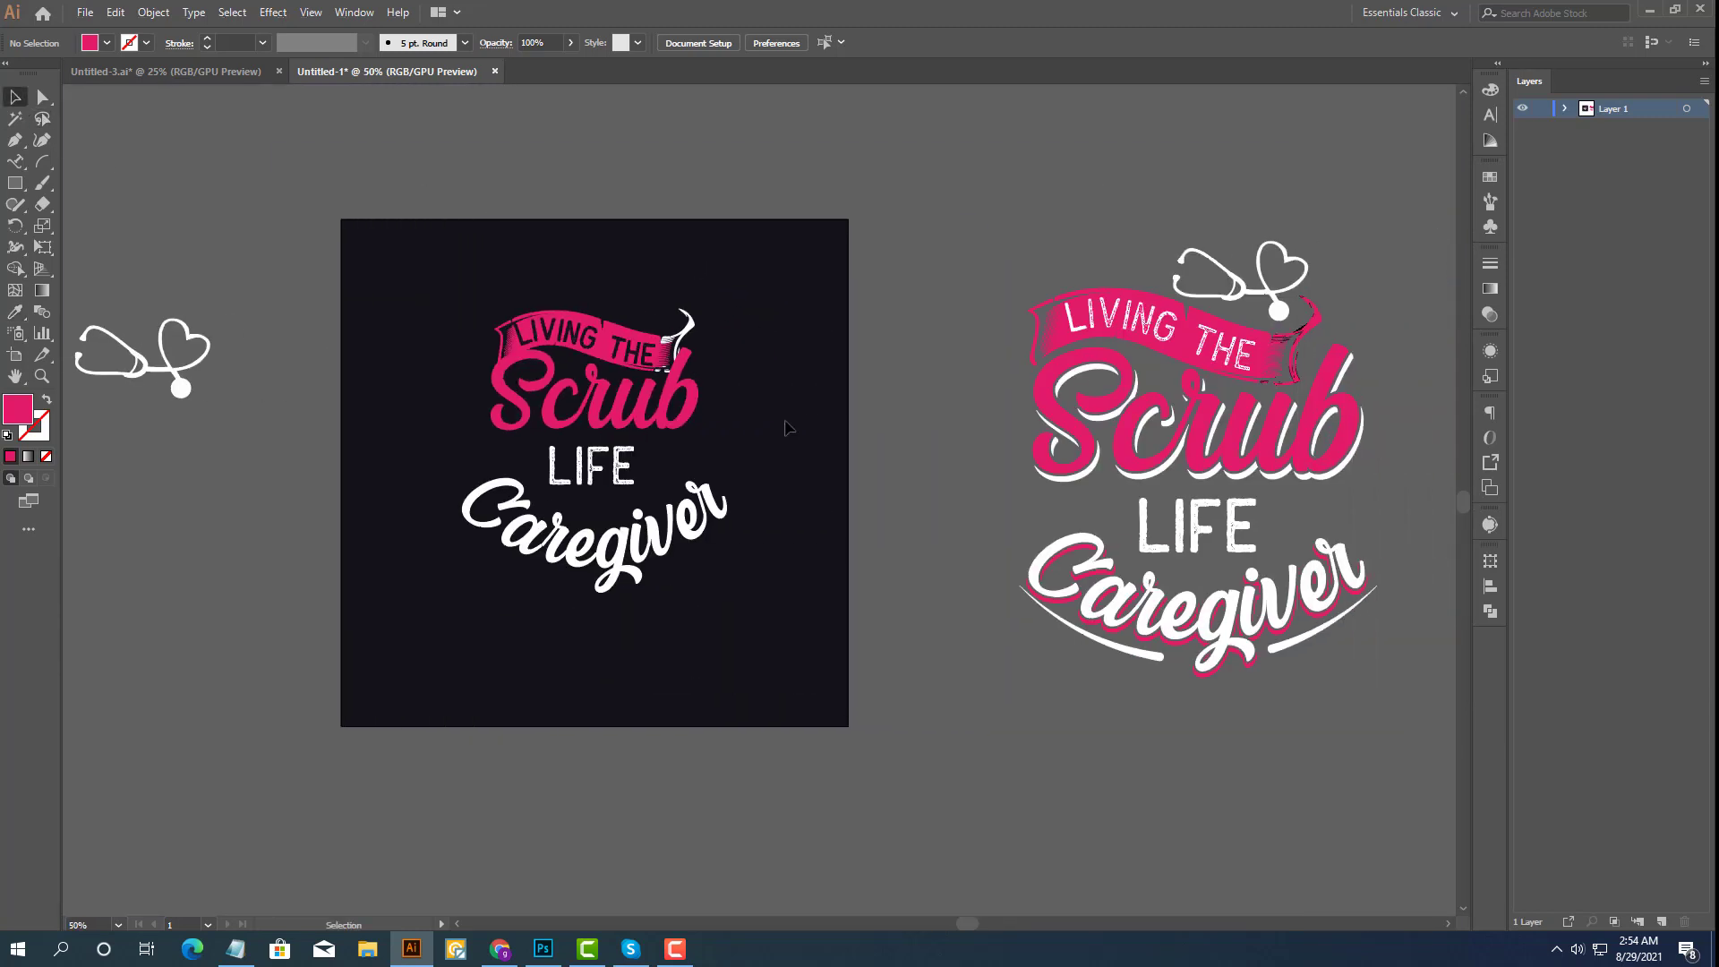
click(631, 344)
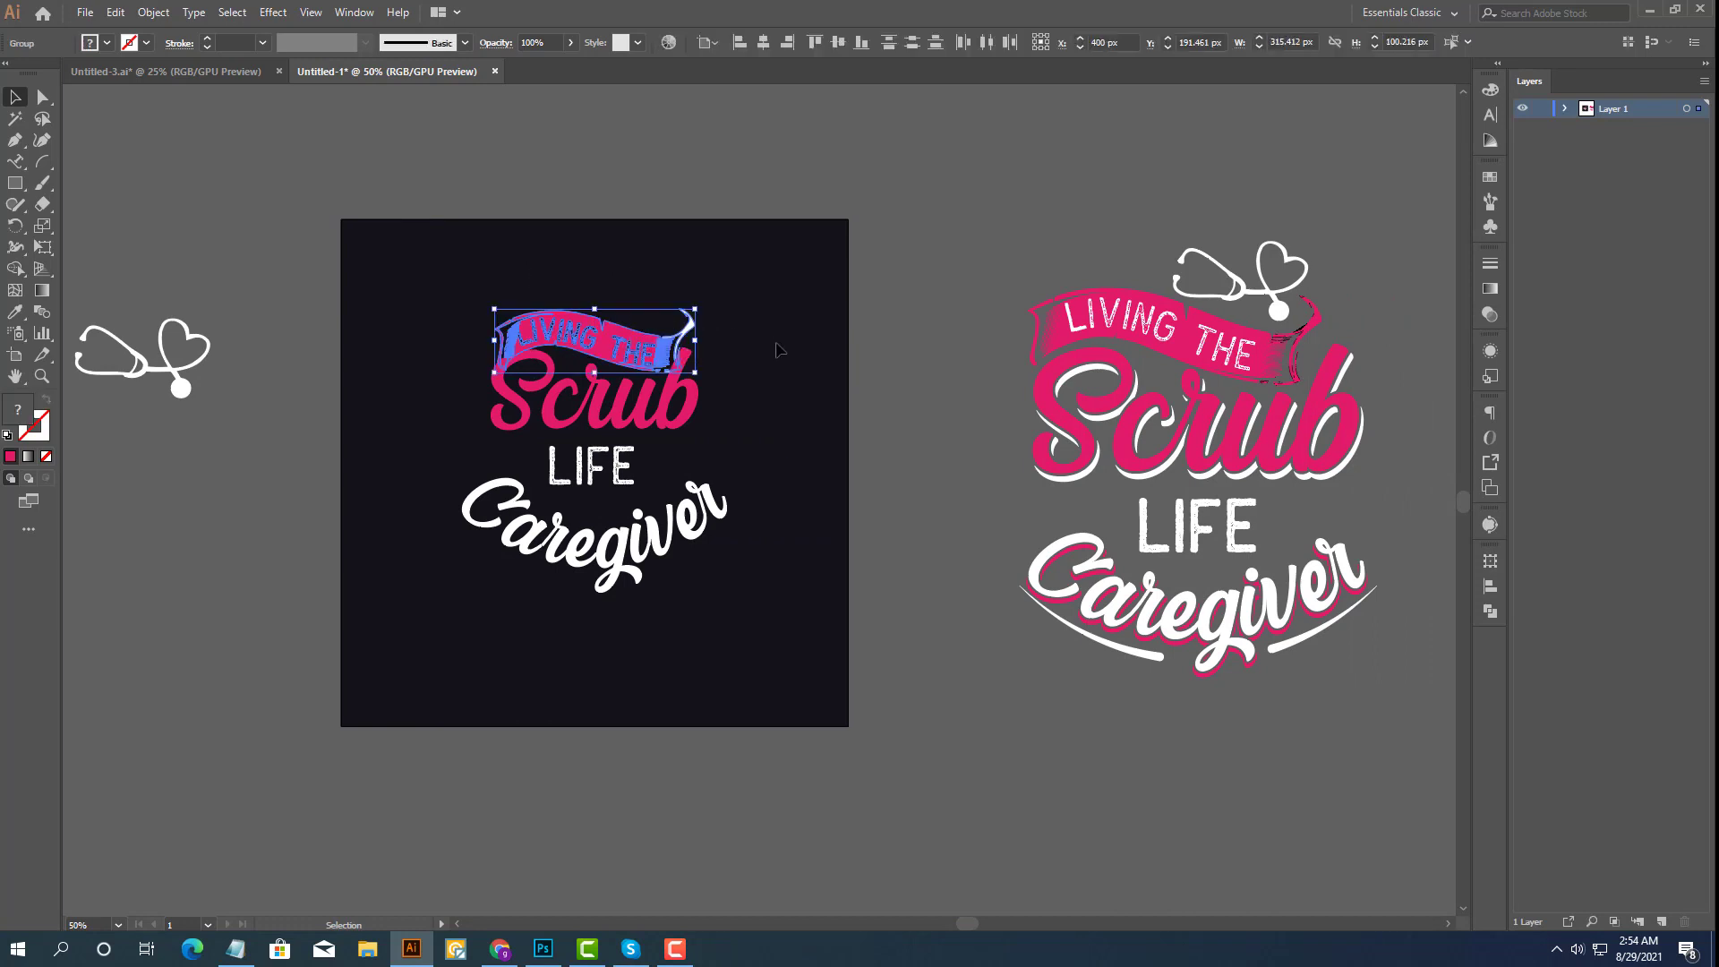
key(Up)
key(Up)
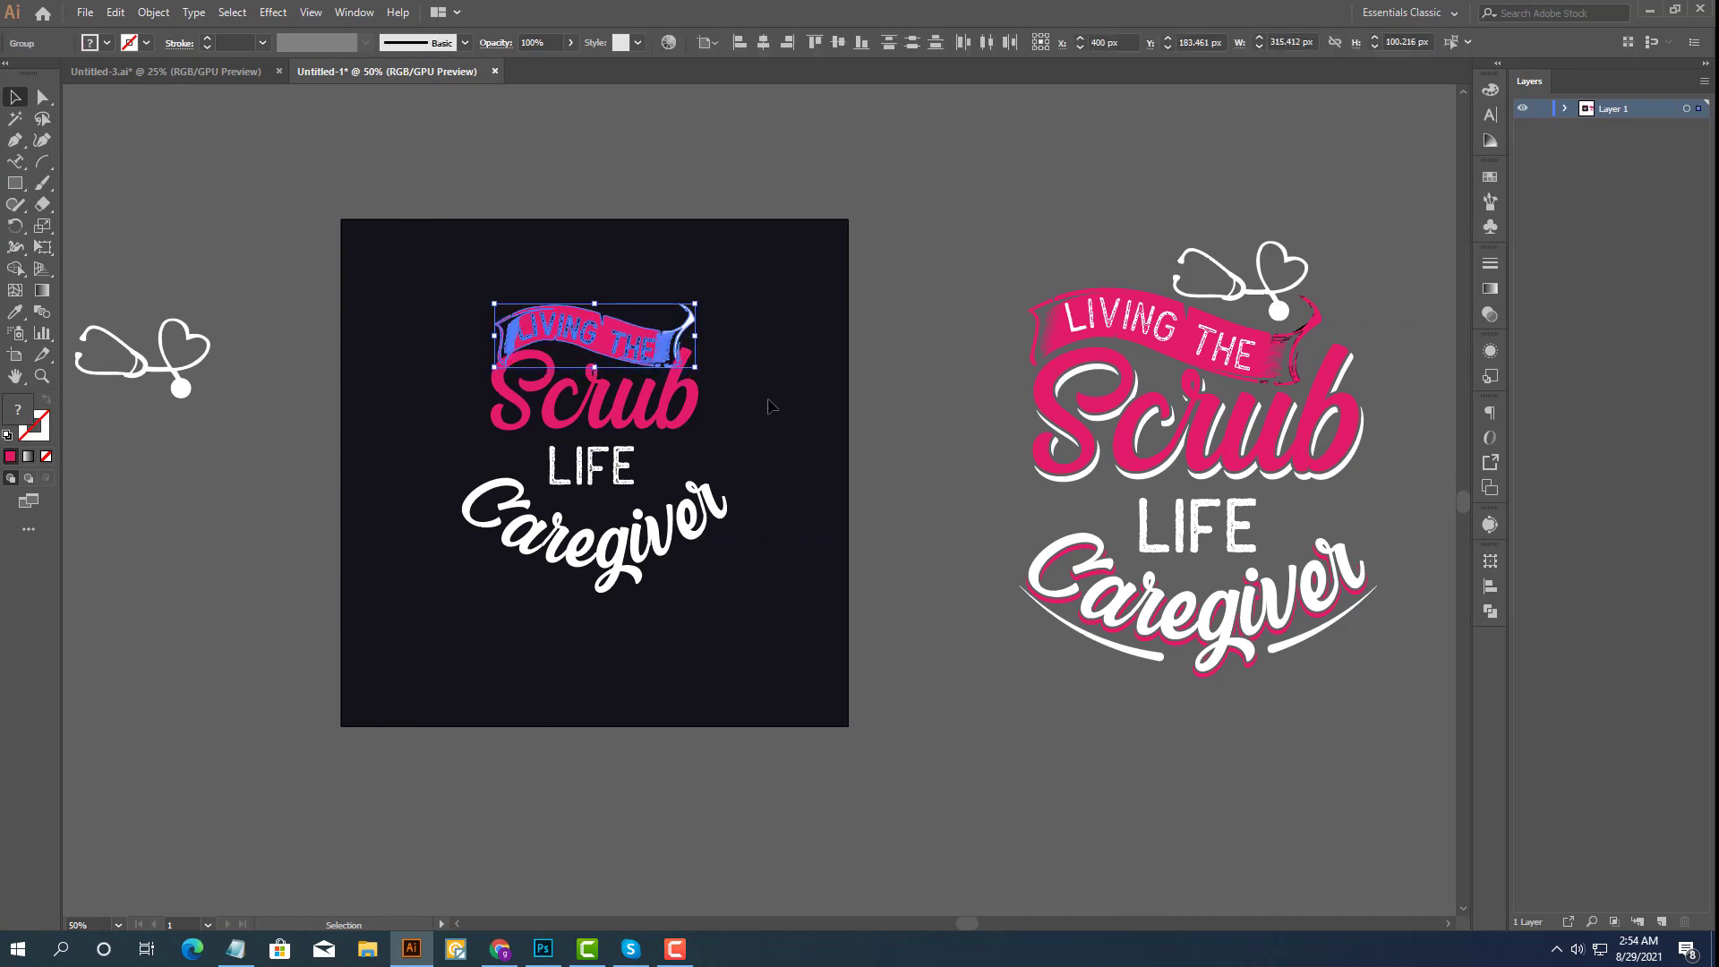
click(15, 292)
click(16, 312)
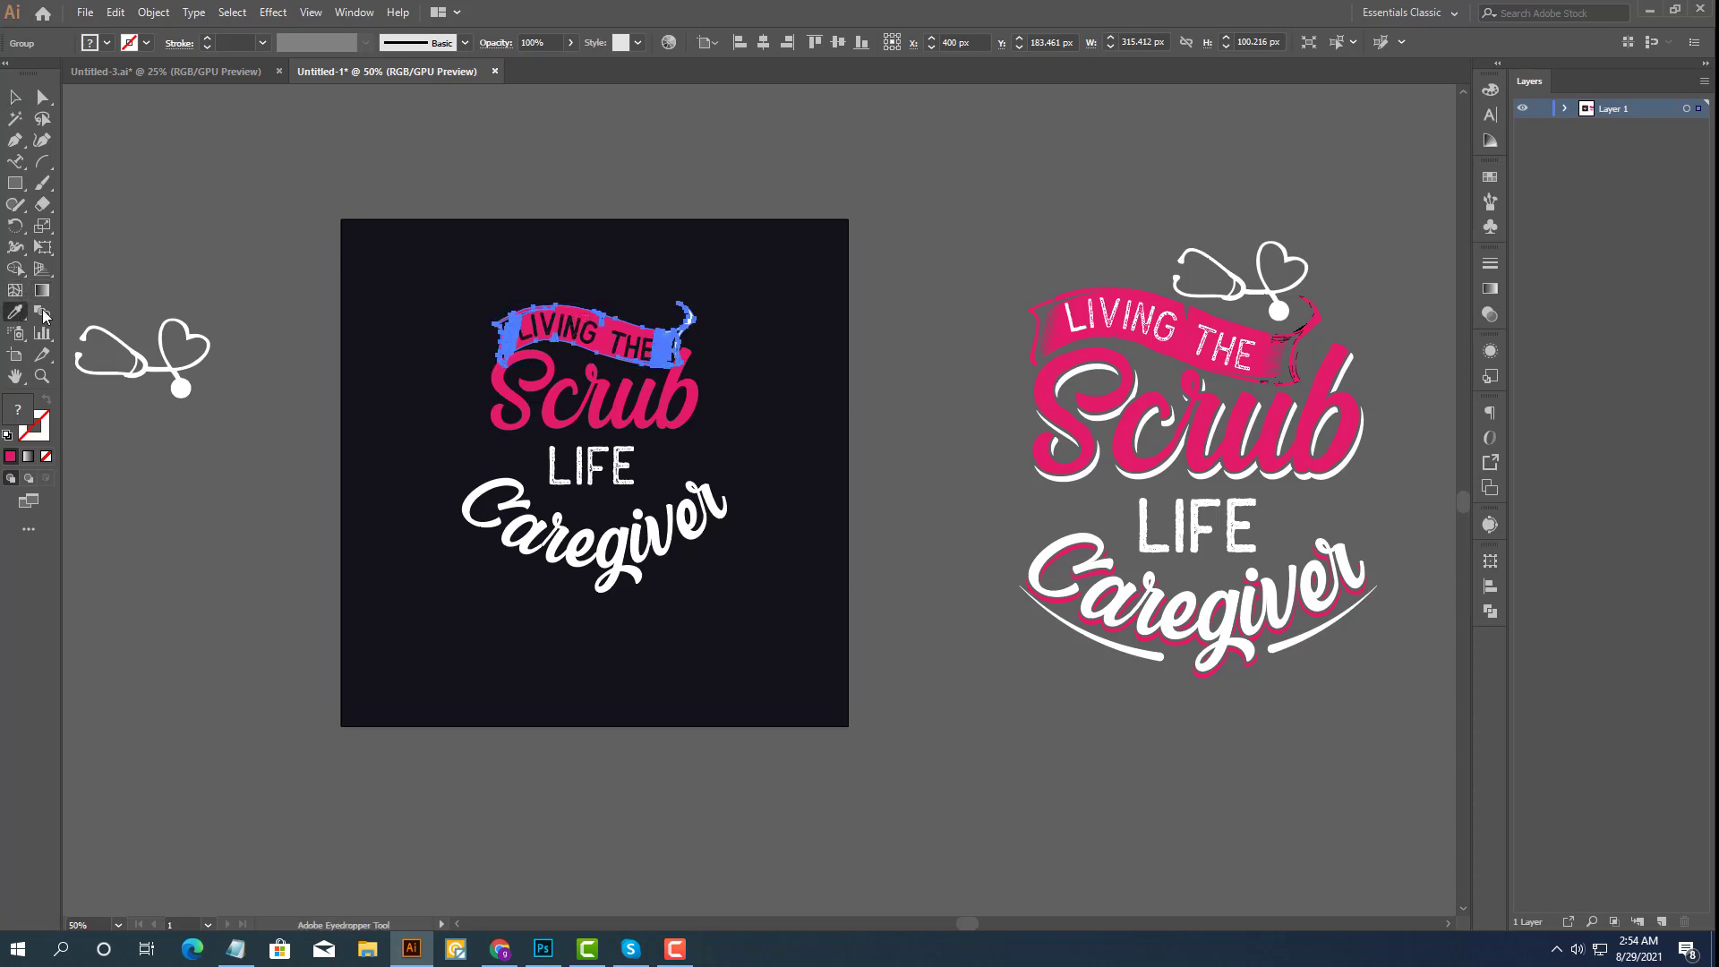
click(686, 315)
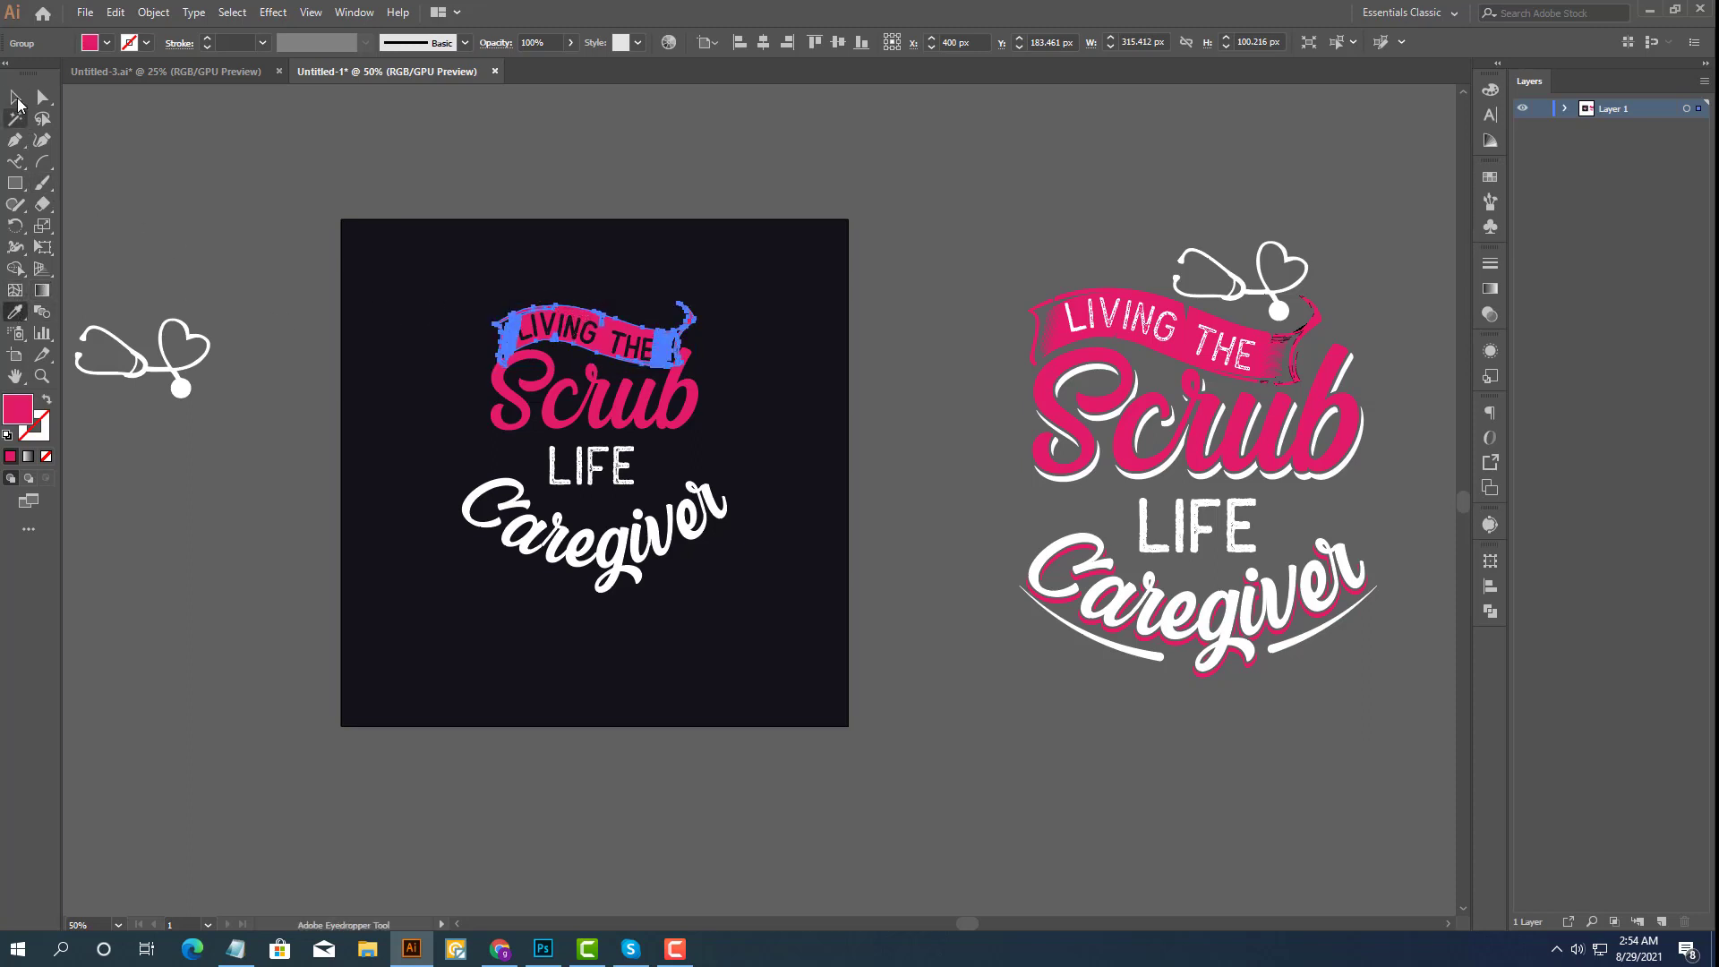
click(16, 97)
click(600, 244)
Nudge the LIVING THE lettering up 3 px and make it white like Caregiver.
scroll(695, 390, up, 1)
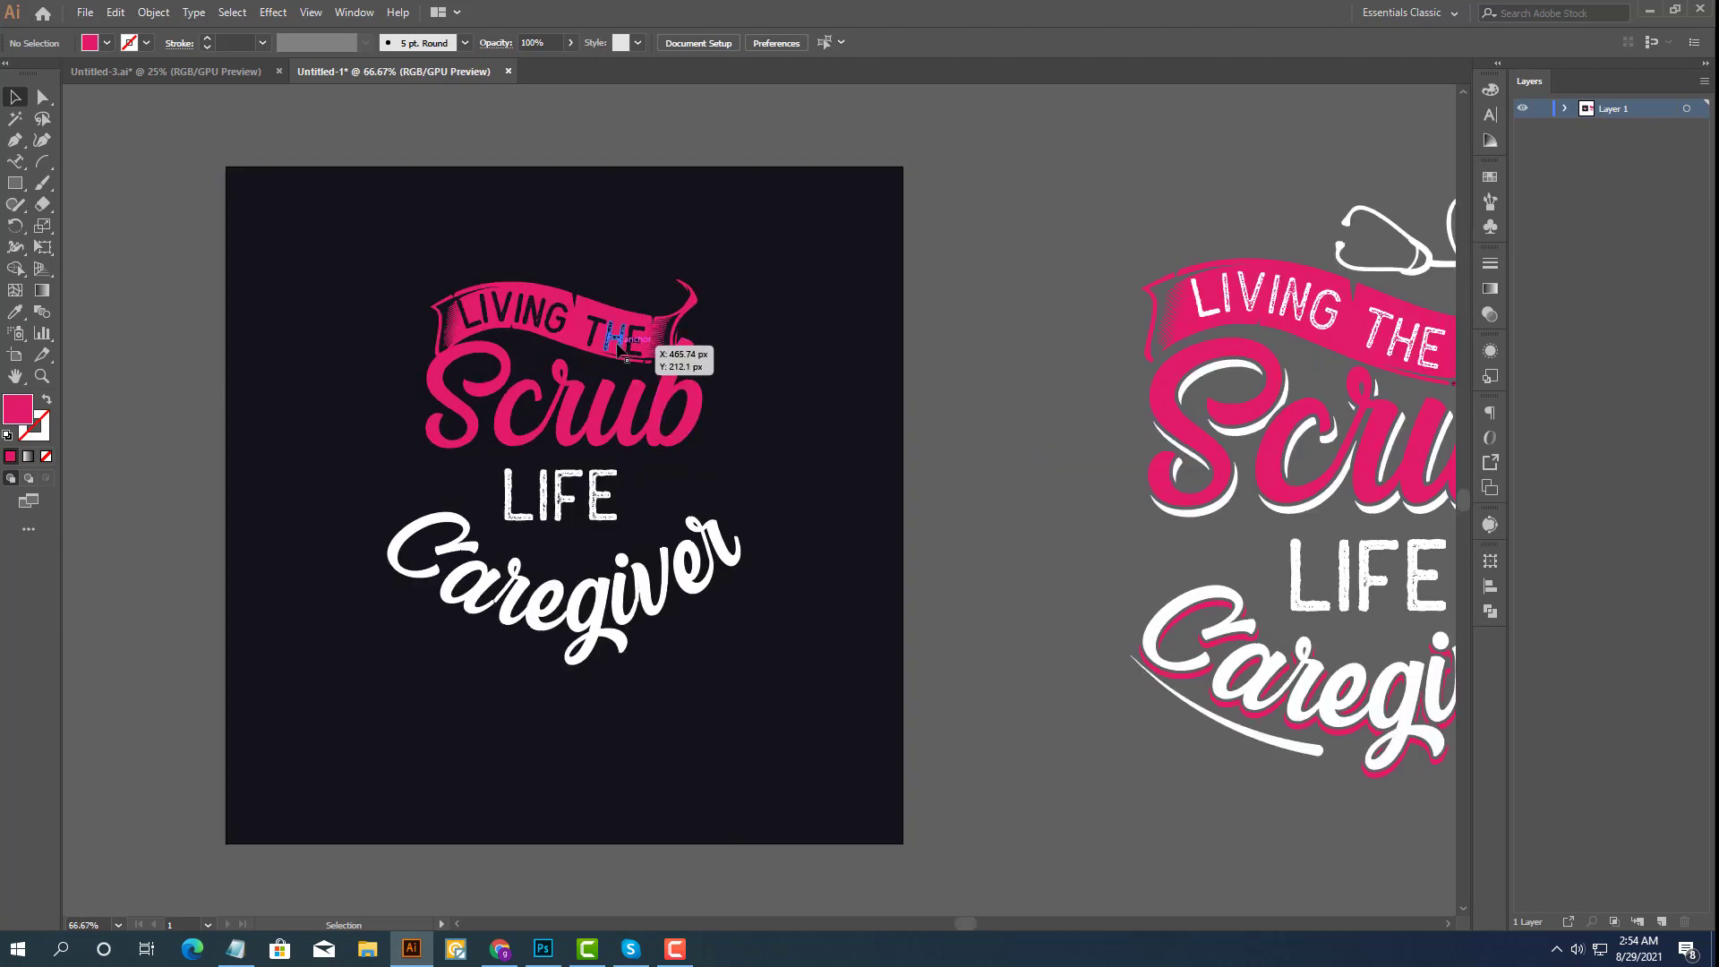
click(624, 342)
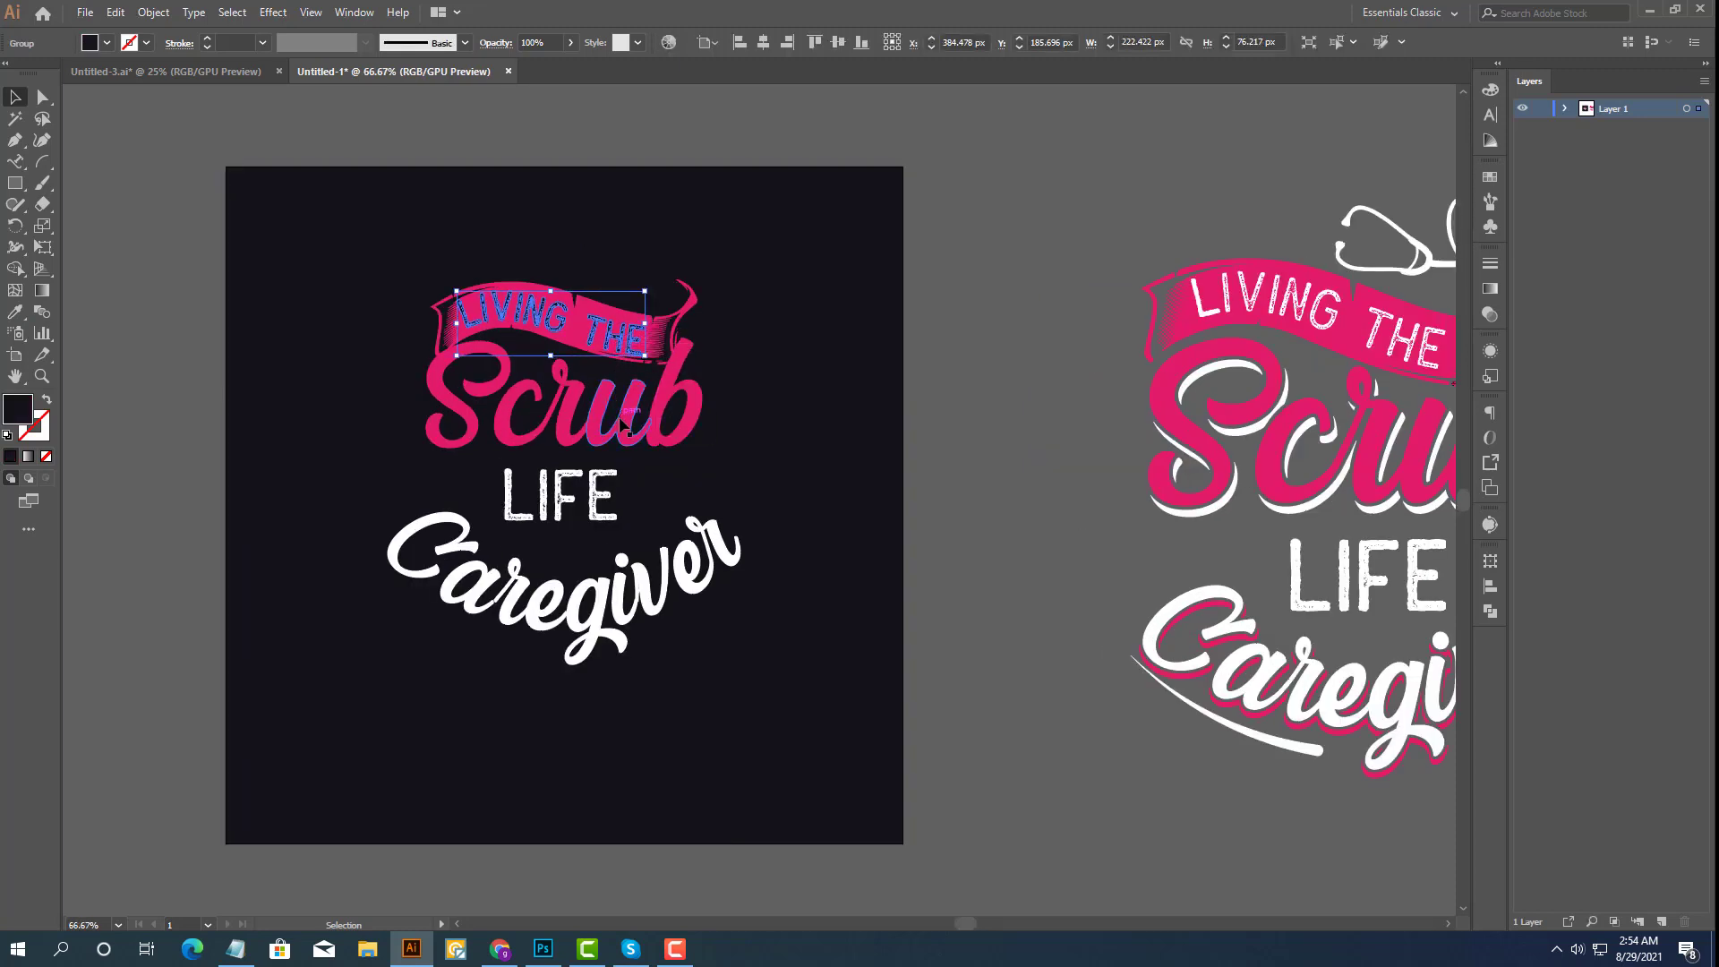
key(Up)
key(Up)
key(Up)
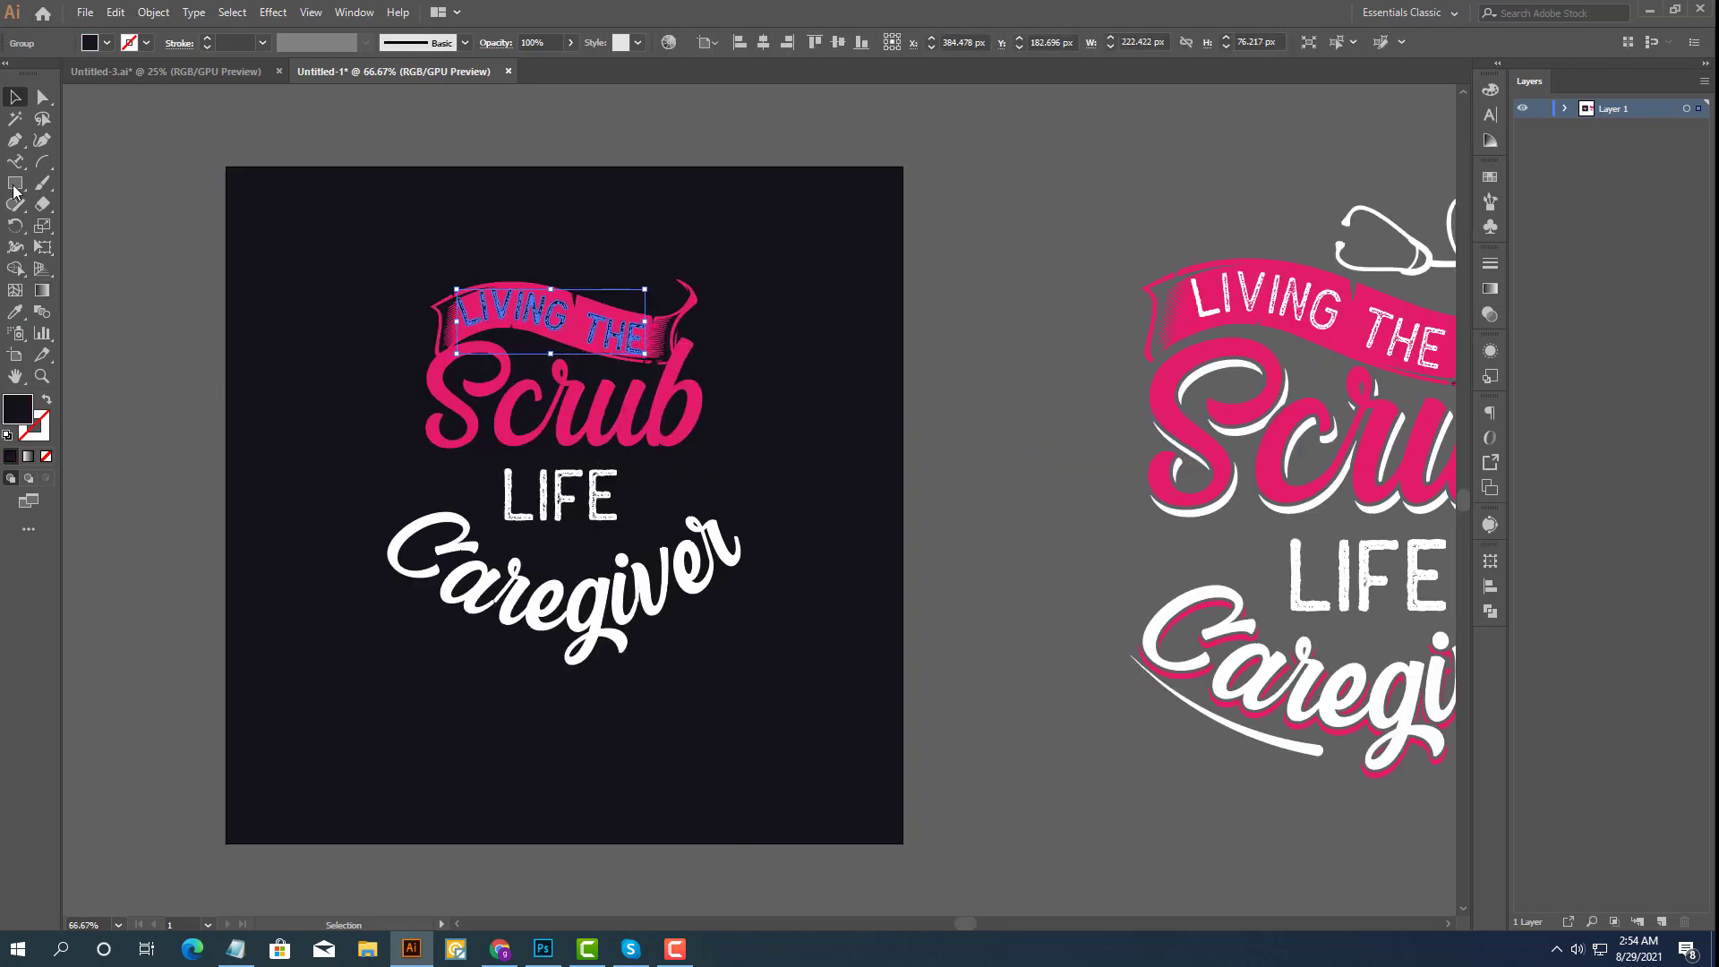
click(15, 312)
click(506, 503)
click(491, 553)
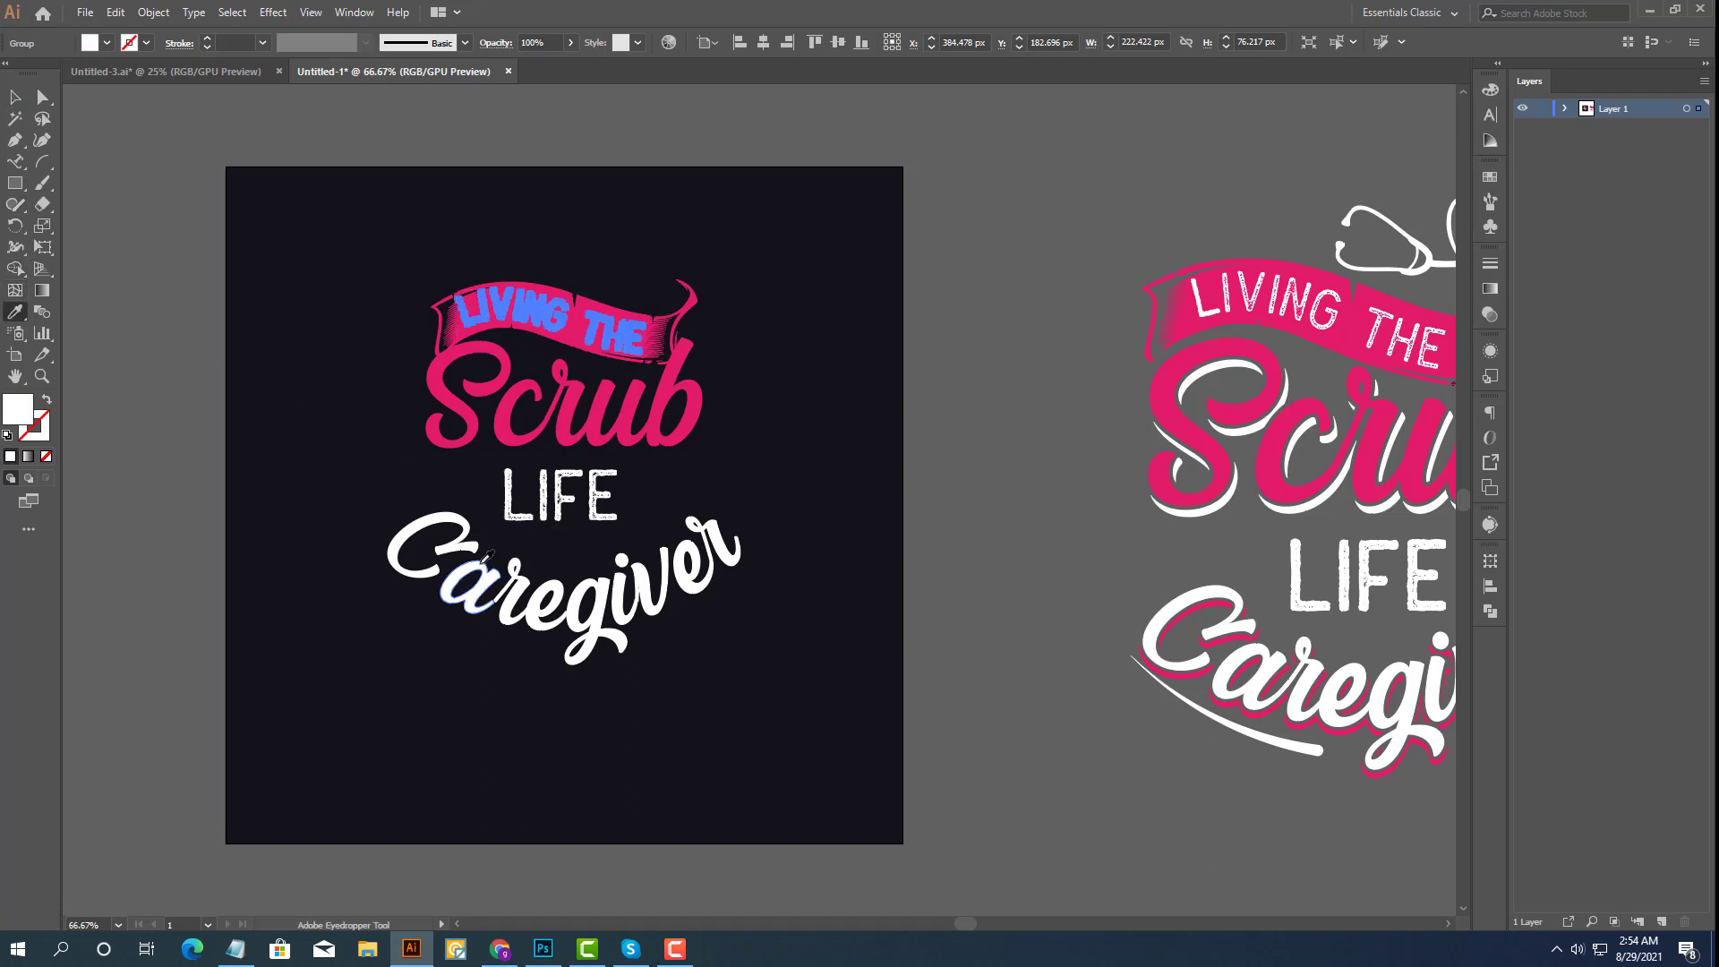
click(15, 97)
click(553, 219)
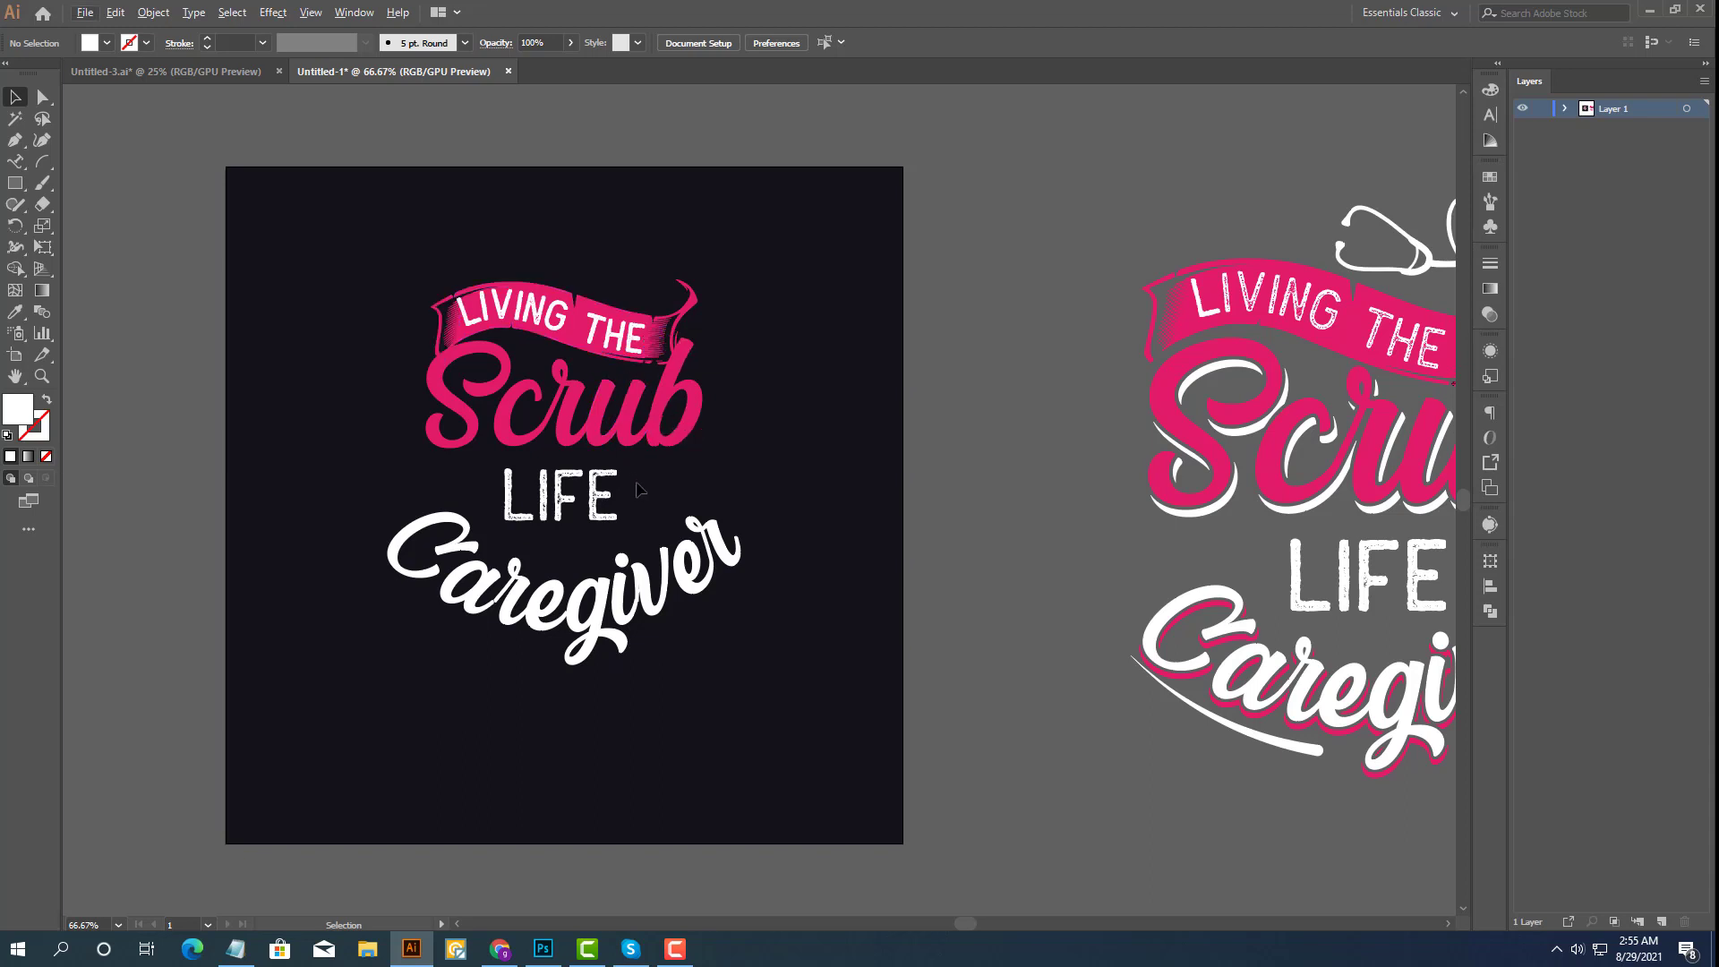
Preview an Offset Path outline around the Scrub lettering, lowered from 10 px to 6 px.
click(661, 443)
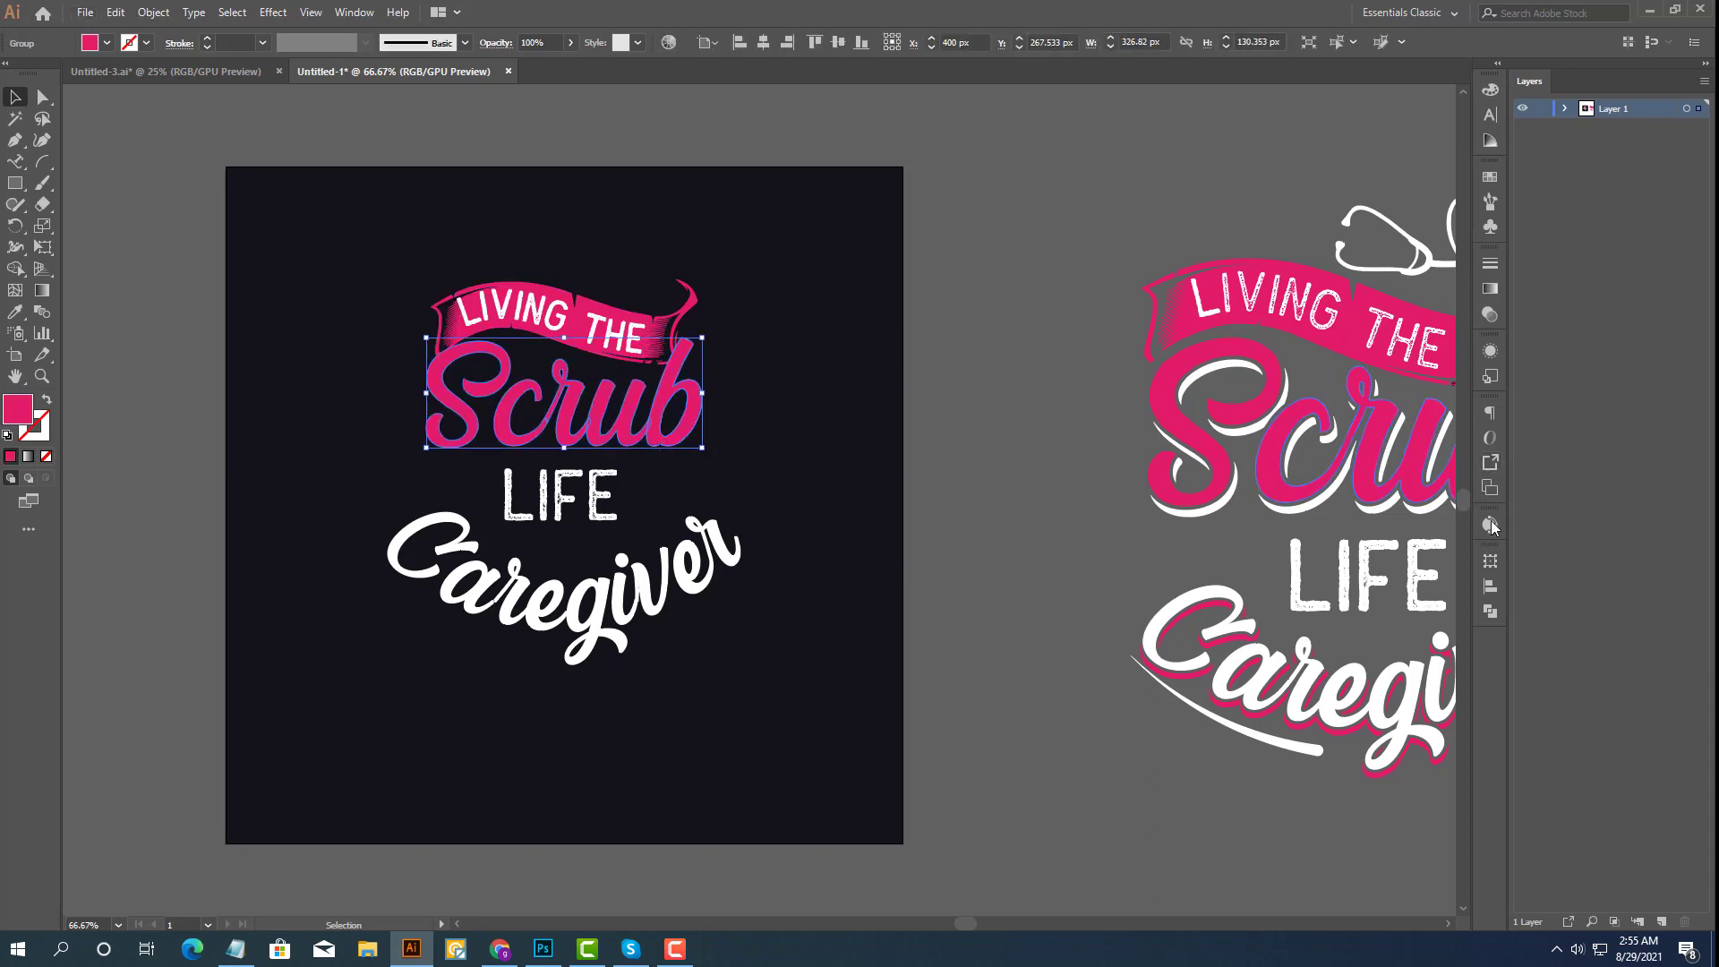
click(1490, 609)
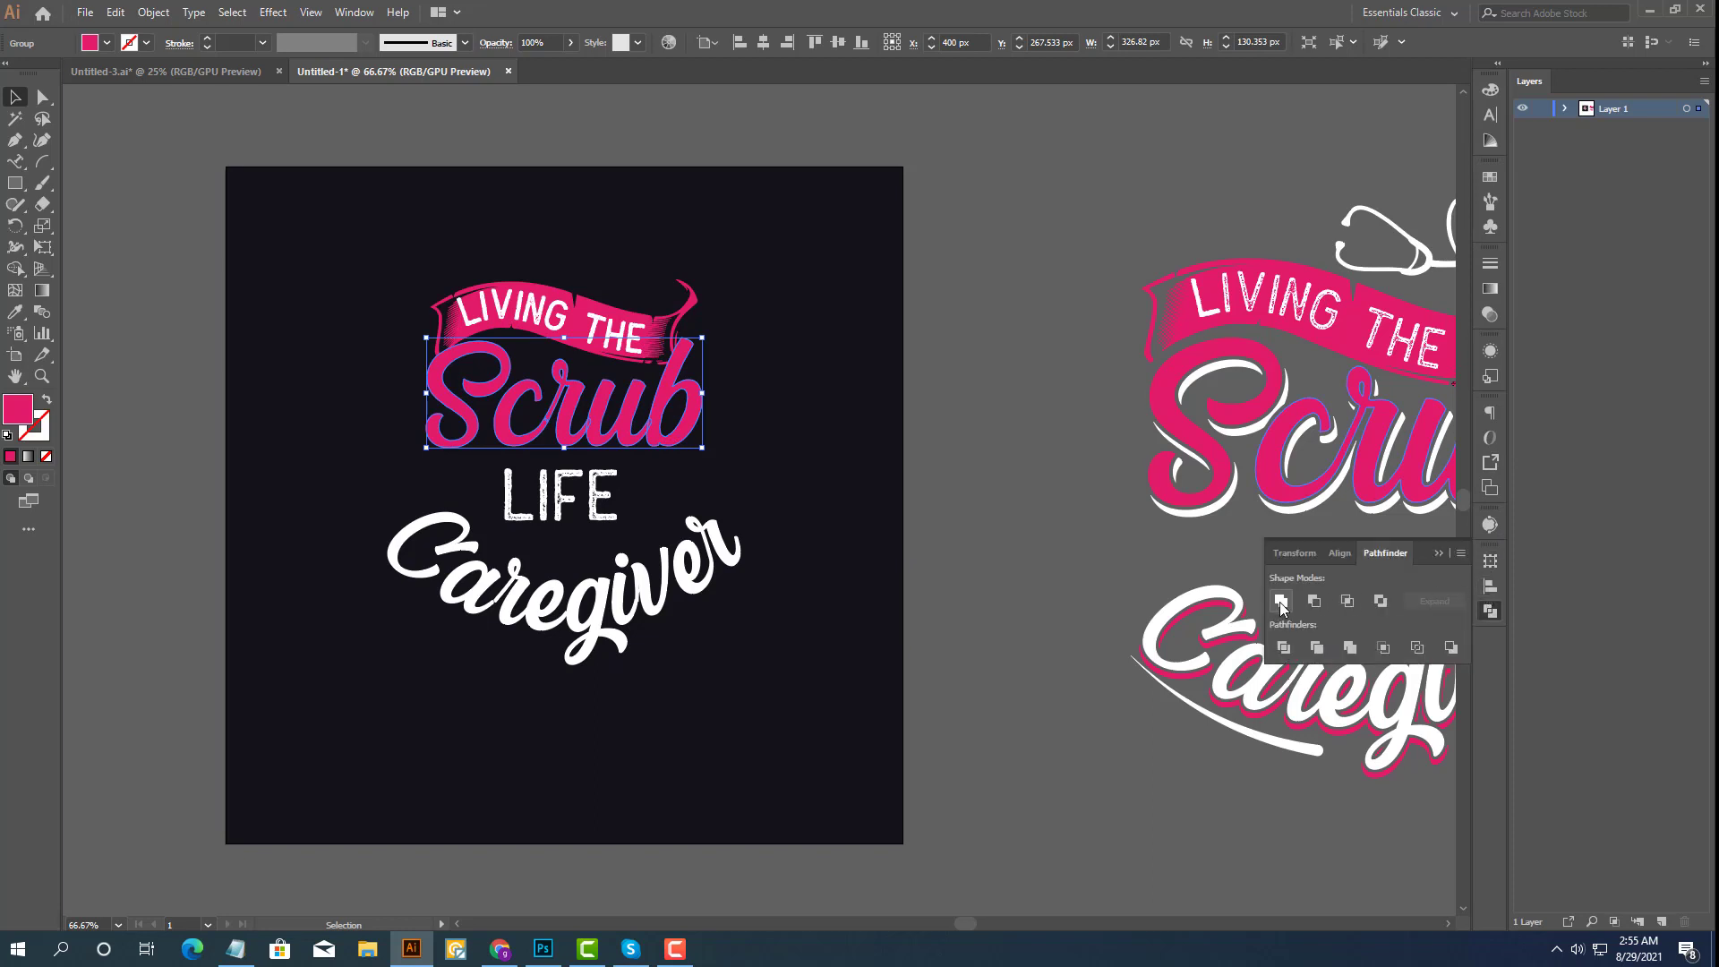
click(1437, 554)
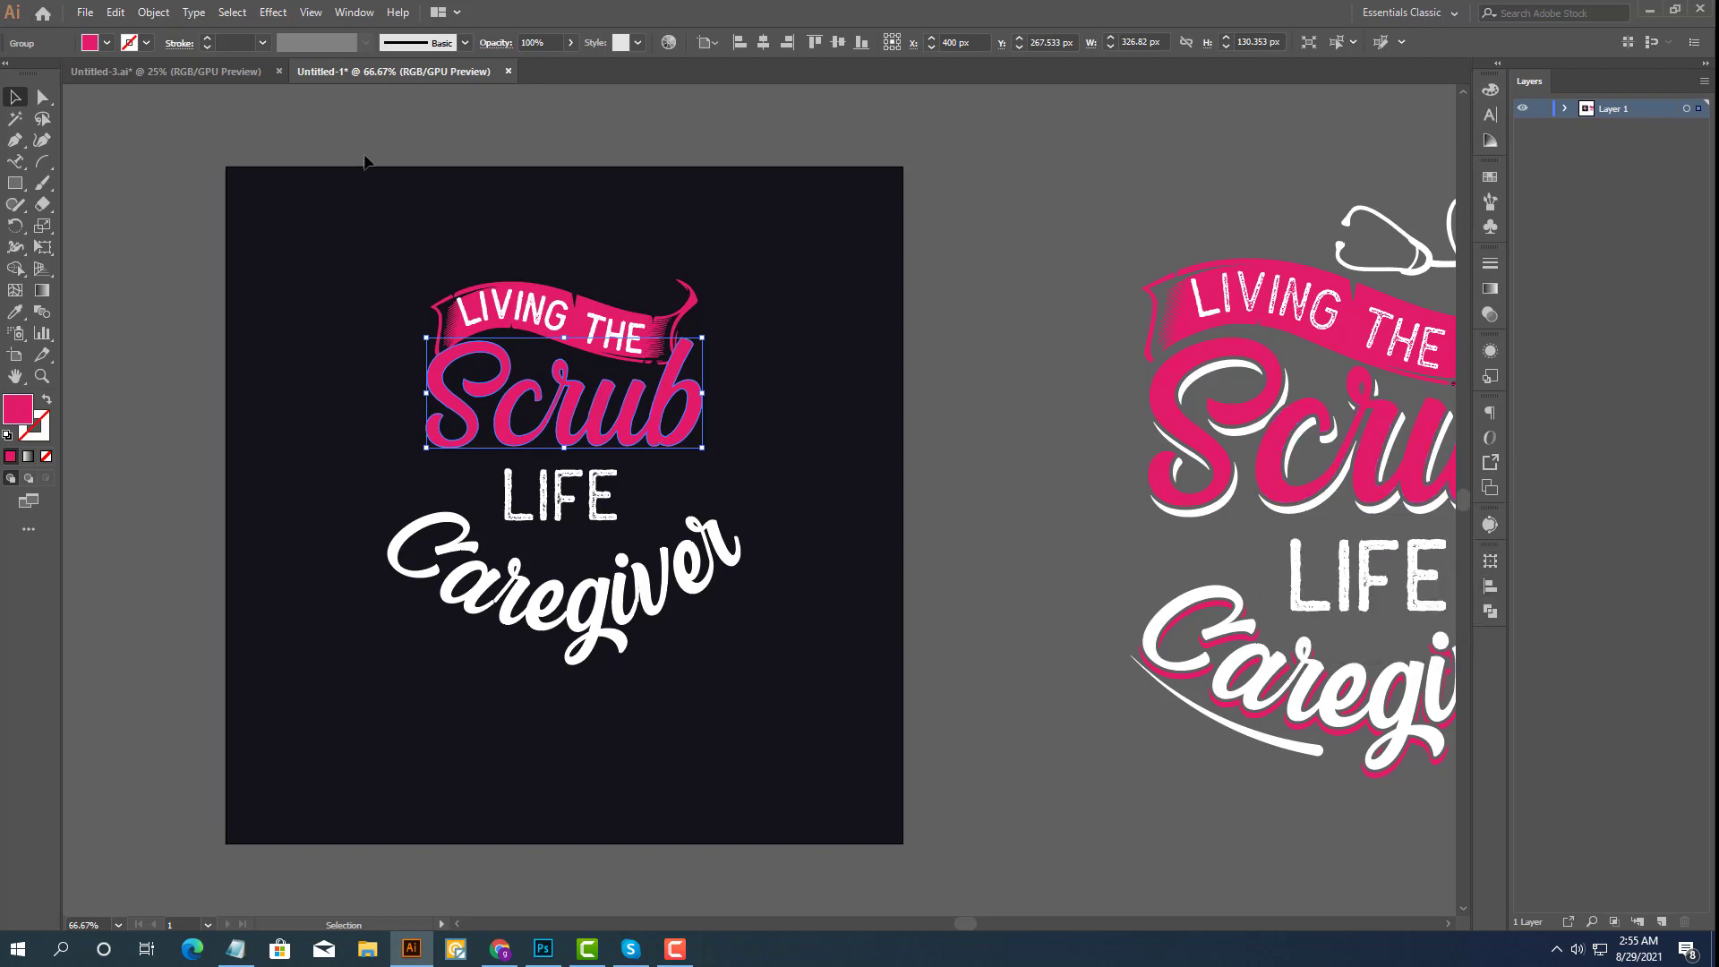
click(153, 12)
mouse_move(174, 419)
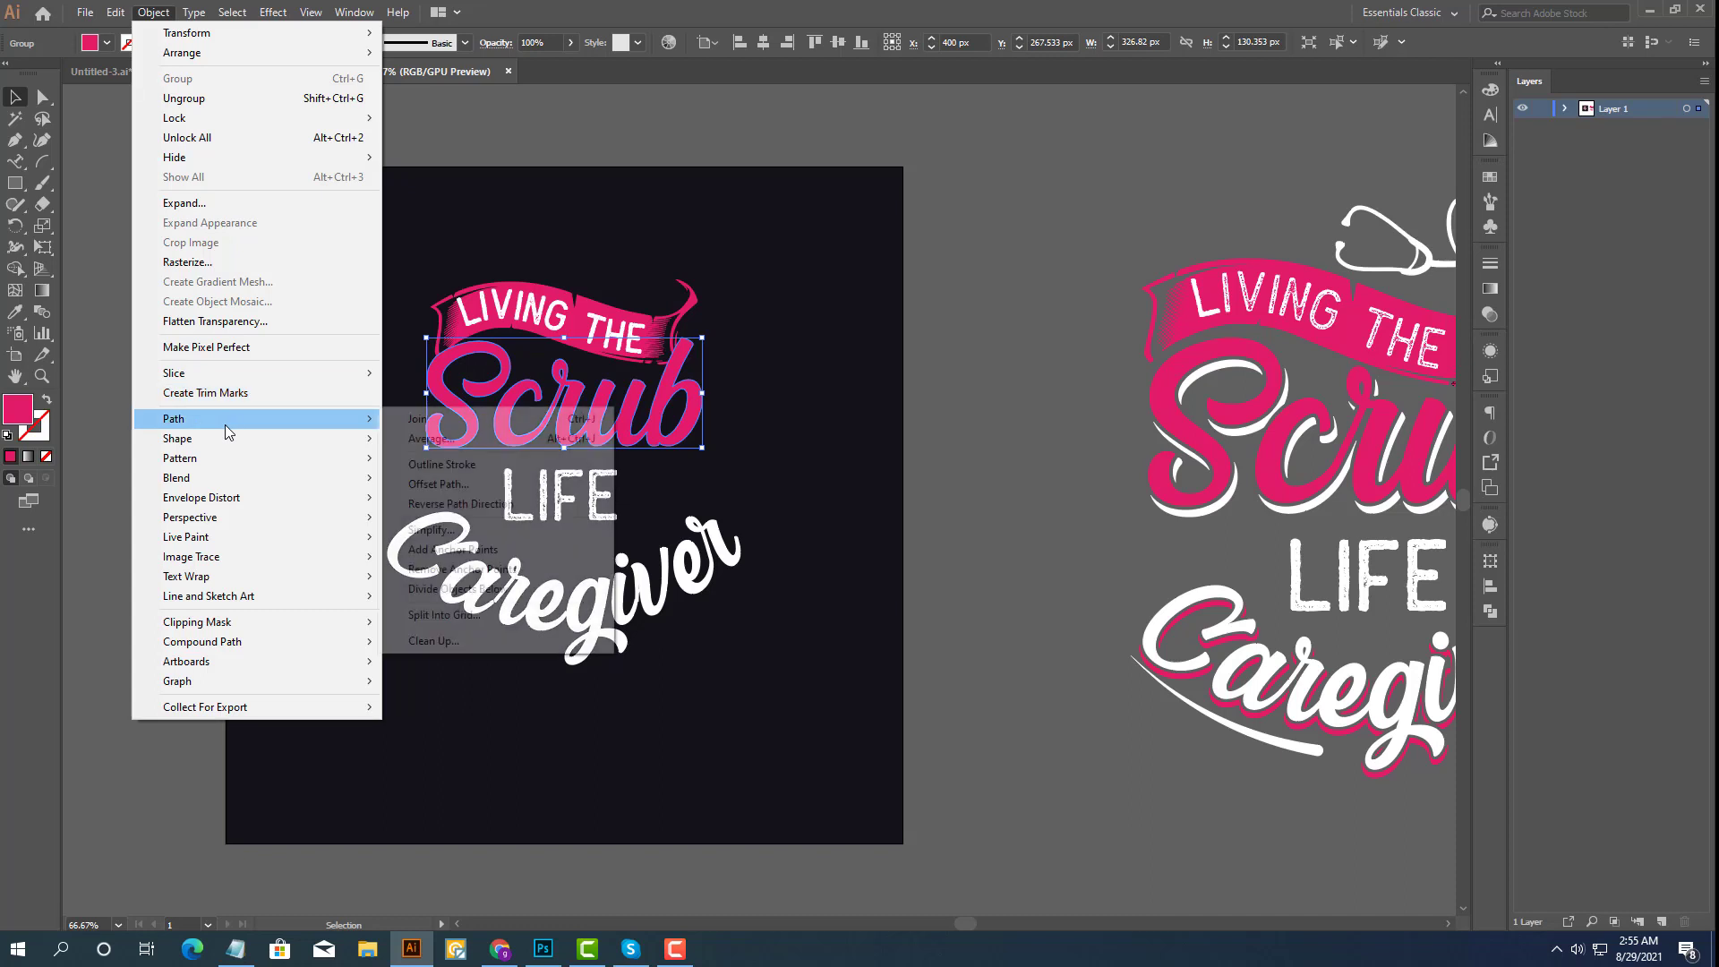
click(449, 484)
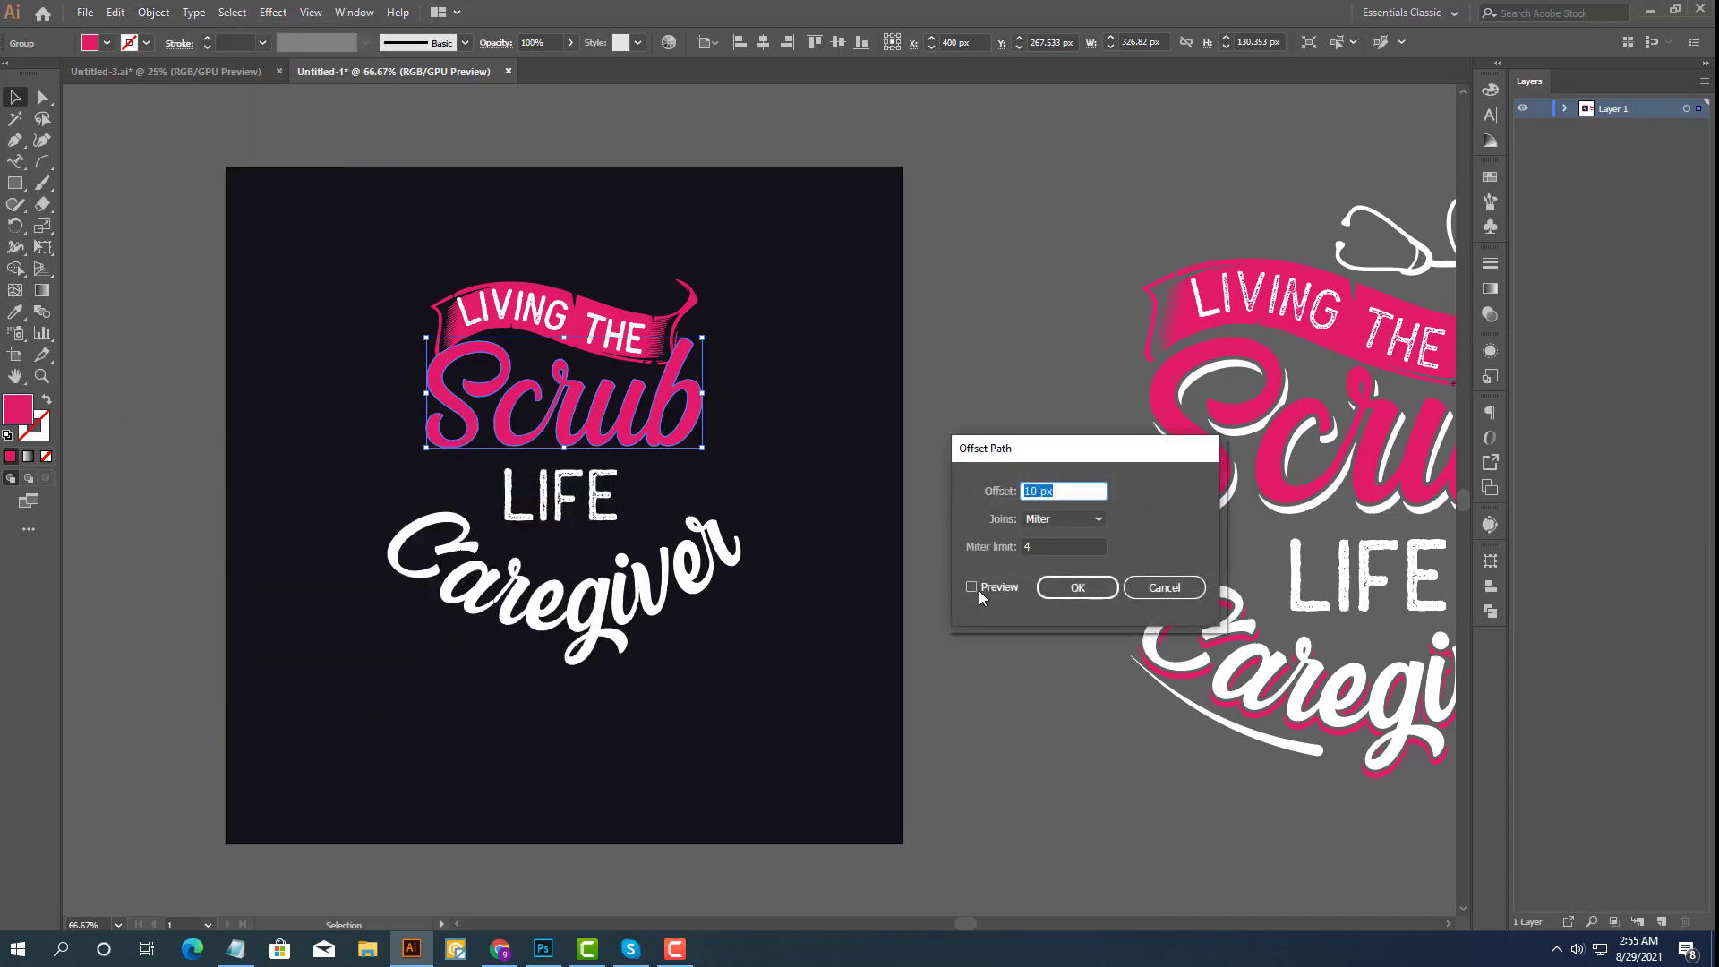
click(974, 586)
double_click(1082, 495)
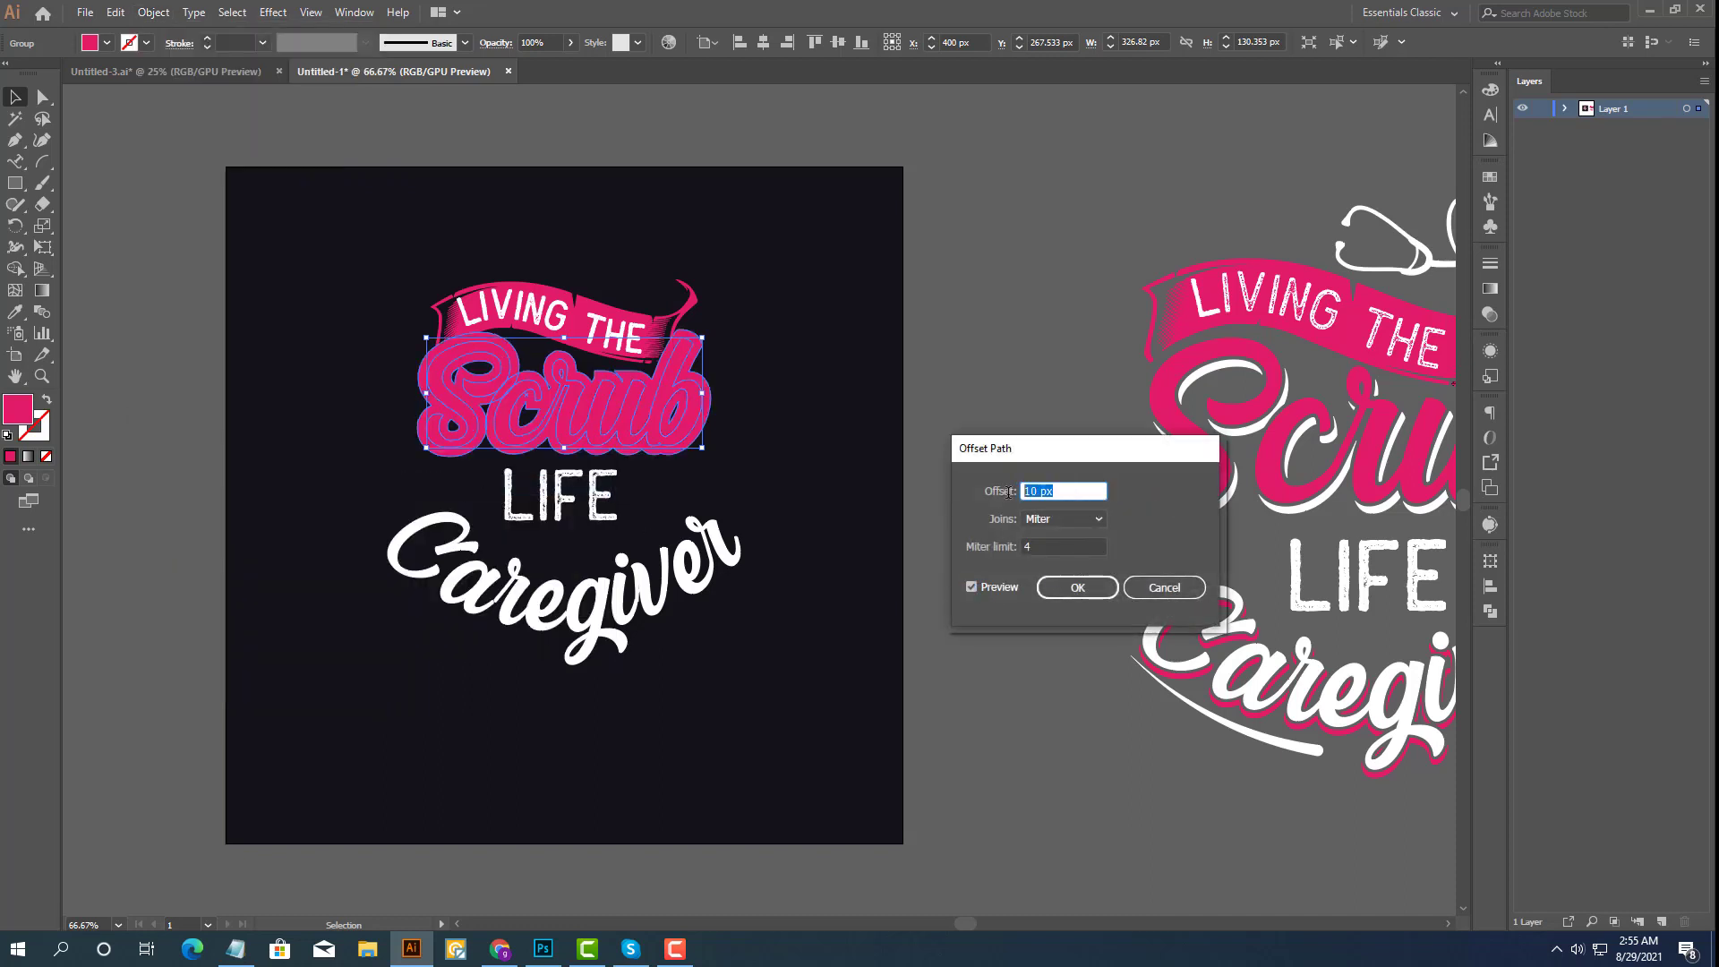
key(Down)
key(Down)
key(Down)
key(Down)
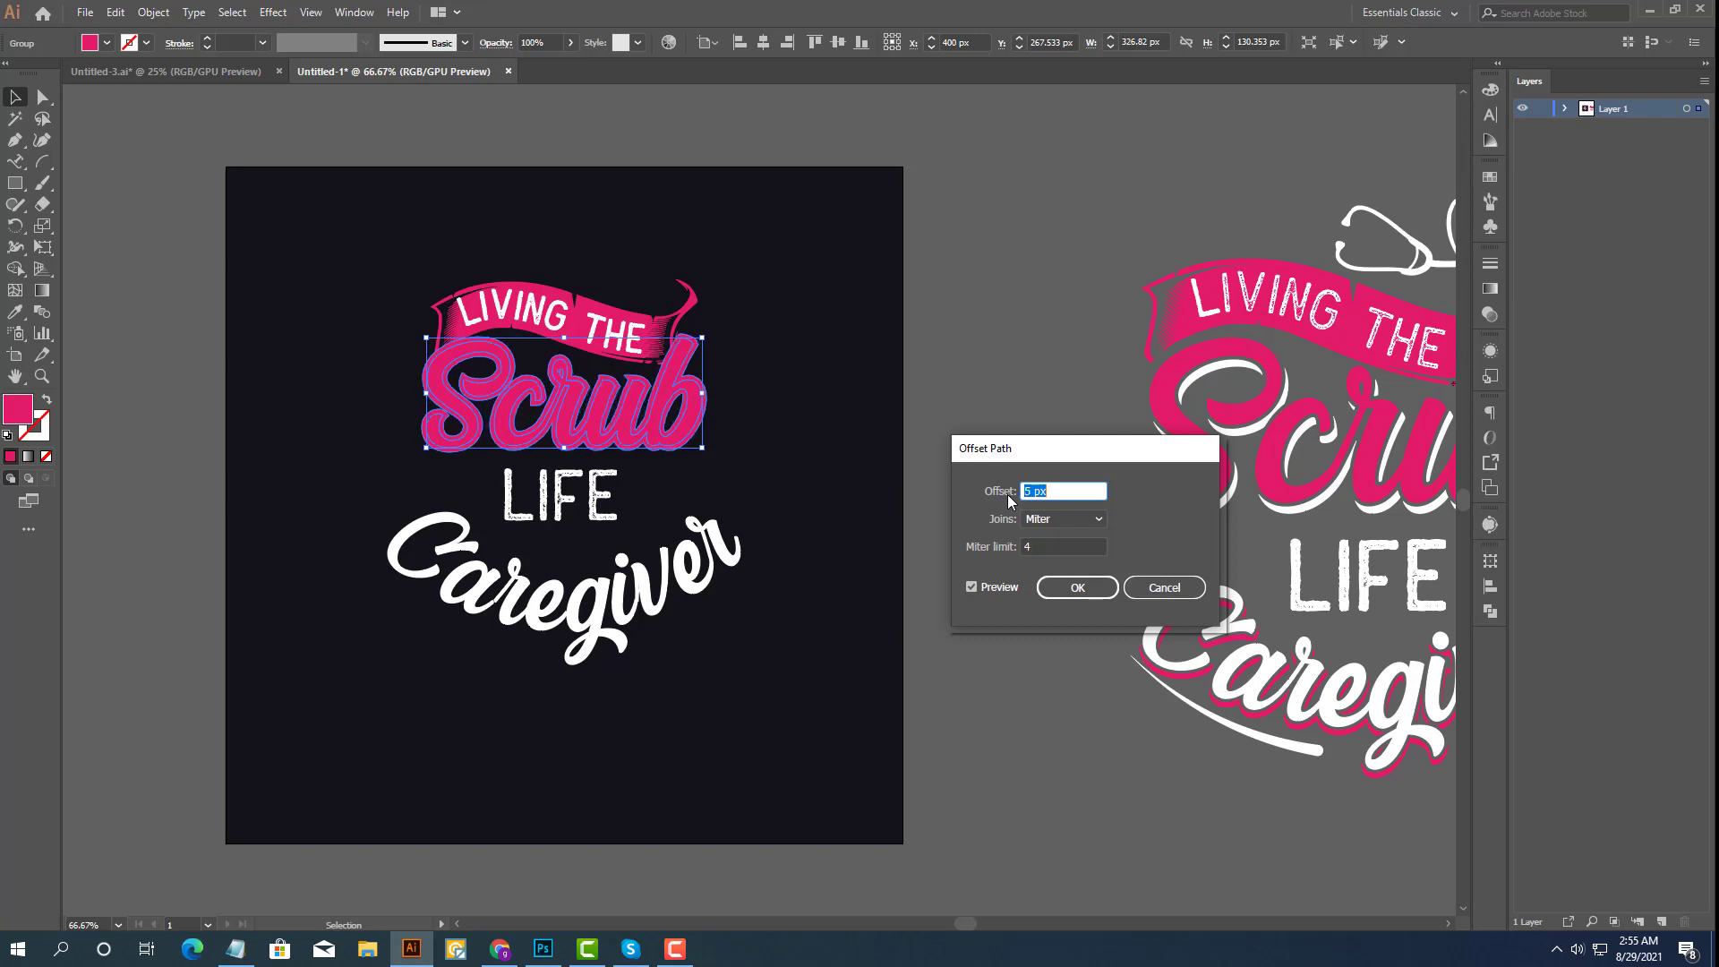
Apply the 6 px offset, unite it into one pink shape, and nudge it down-right.
click(1077, 594)
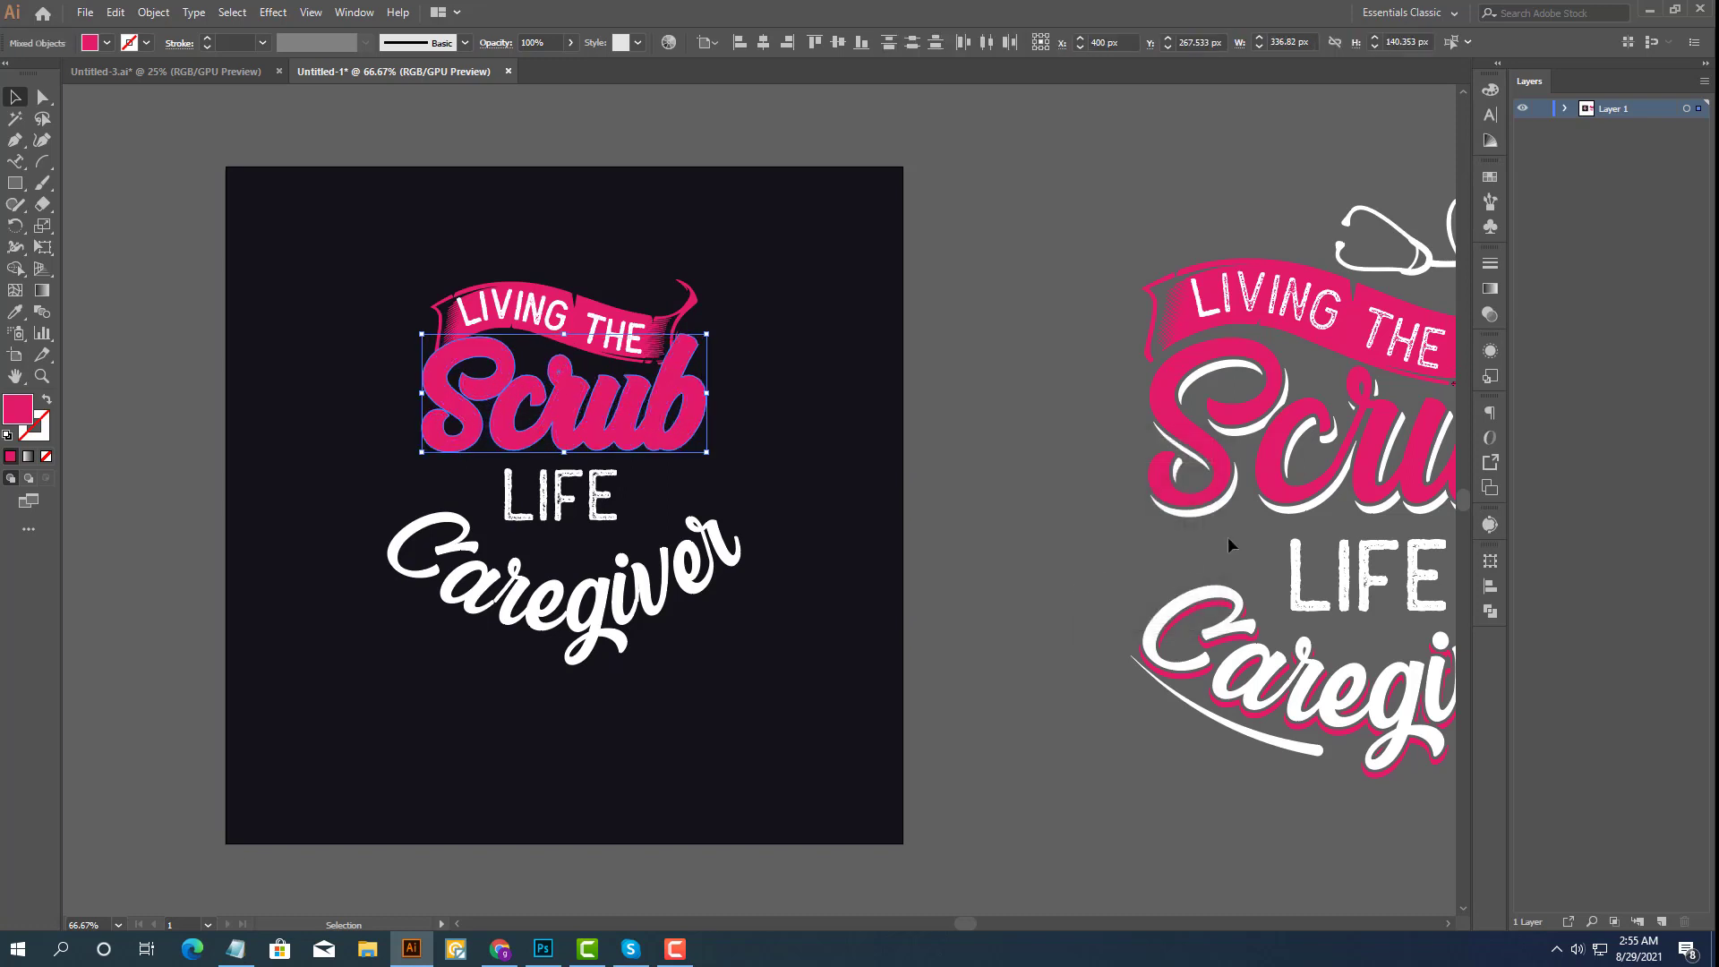
click(1492, 589)
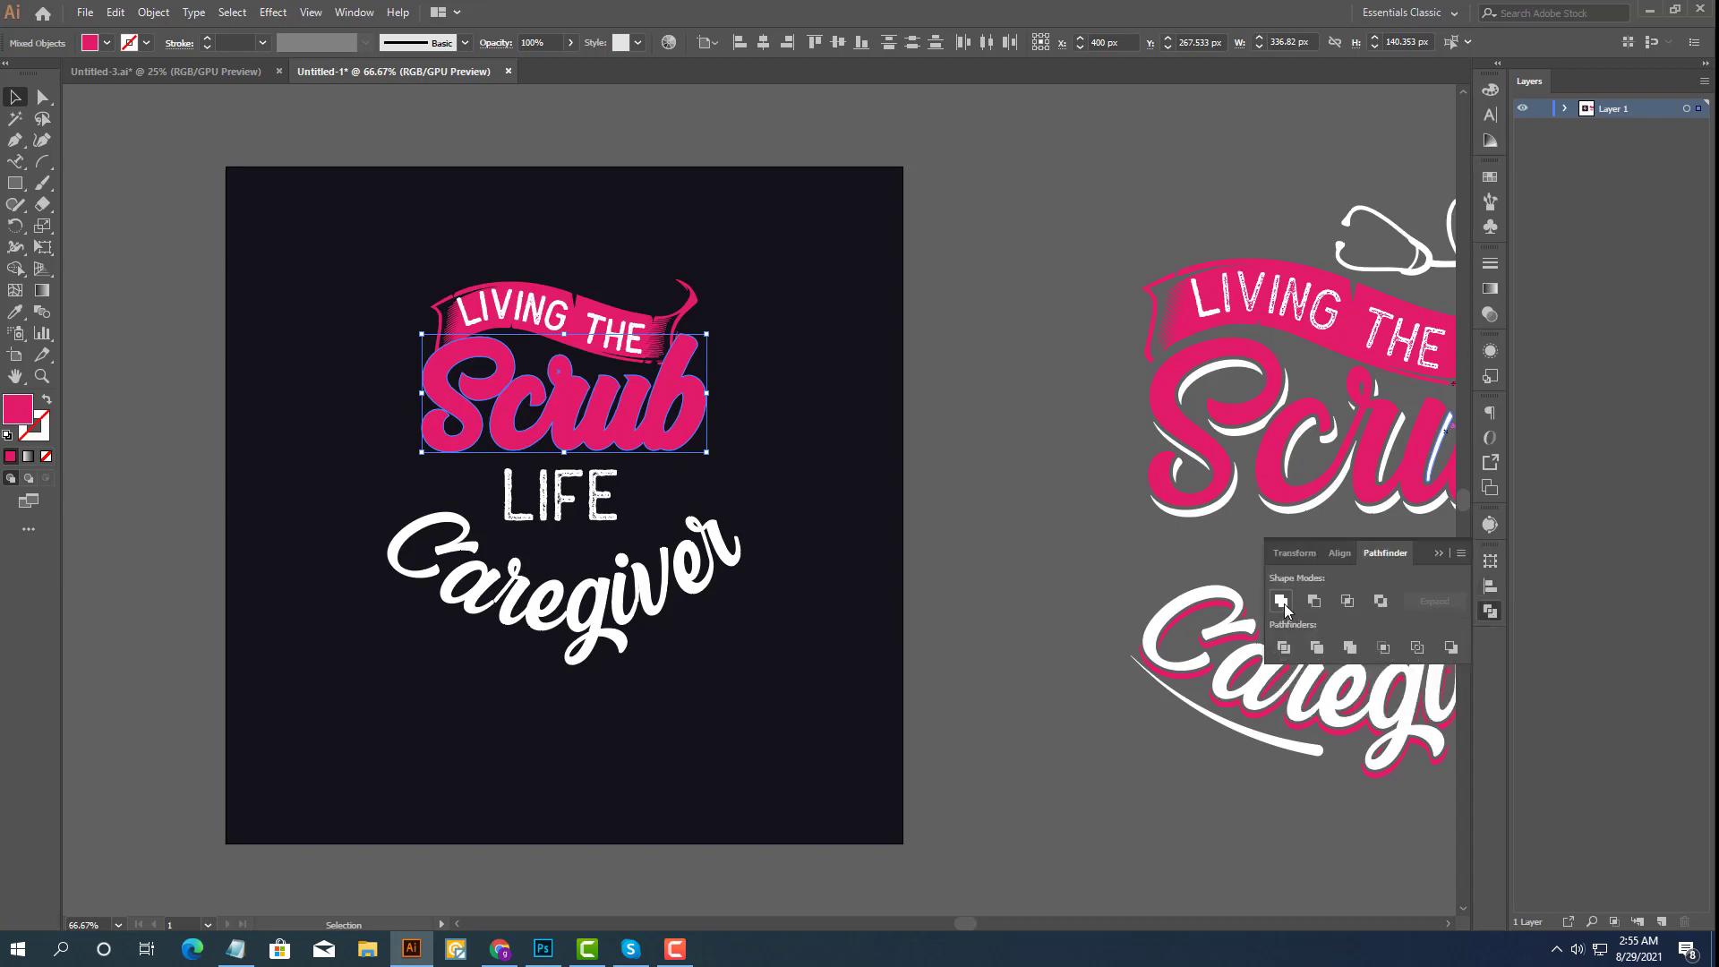
click(1282, 603)
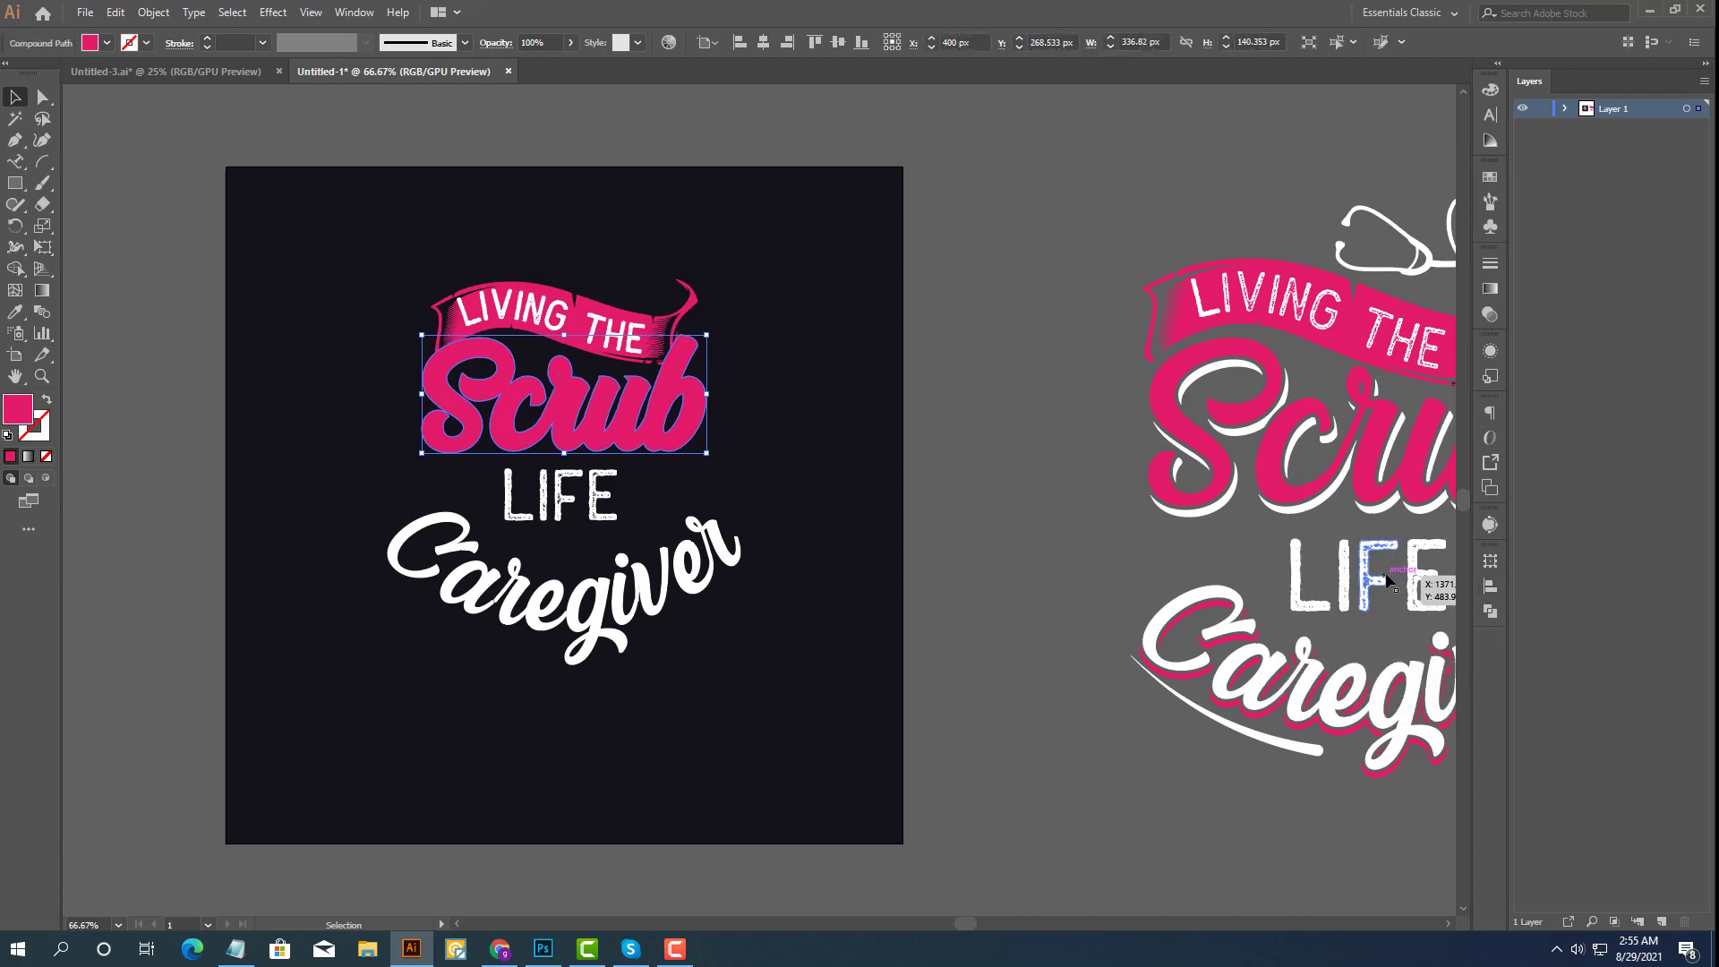
key(Down)
key(Down)
key(Down)
key(Right)
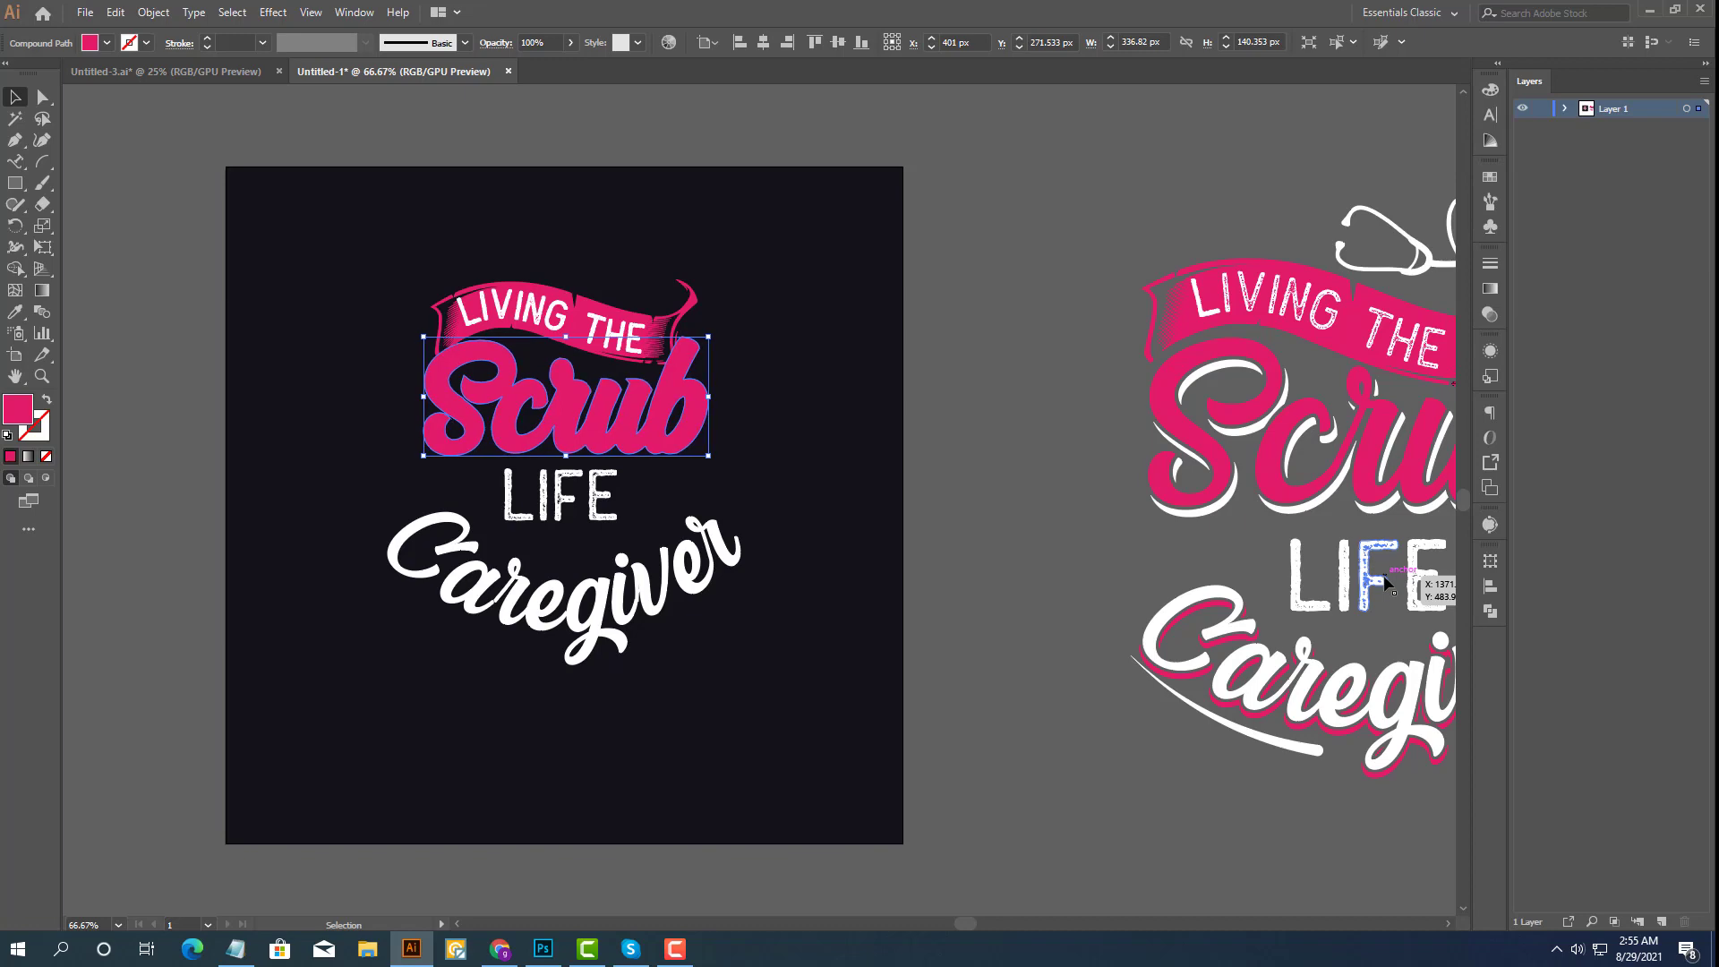
key(Down)
key(Right)
key(Down)
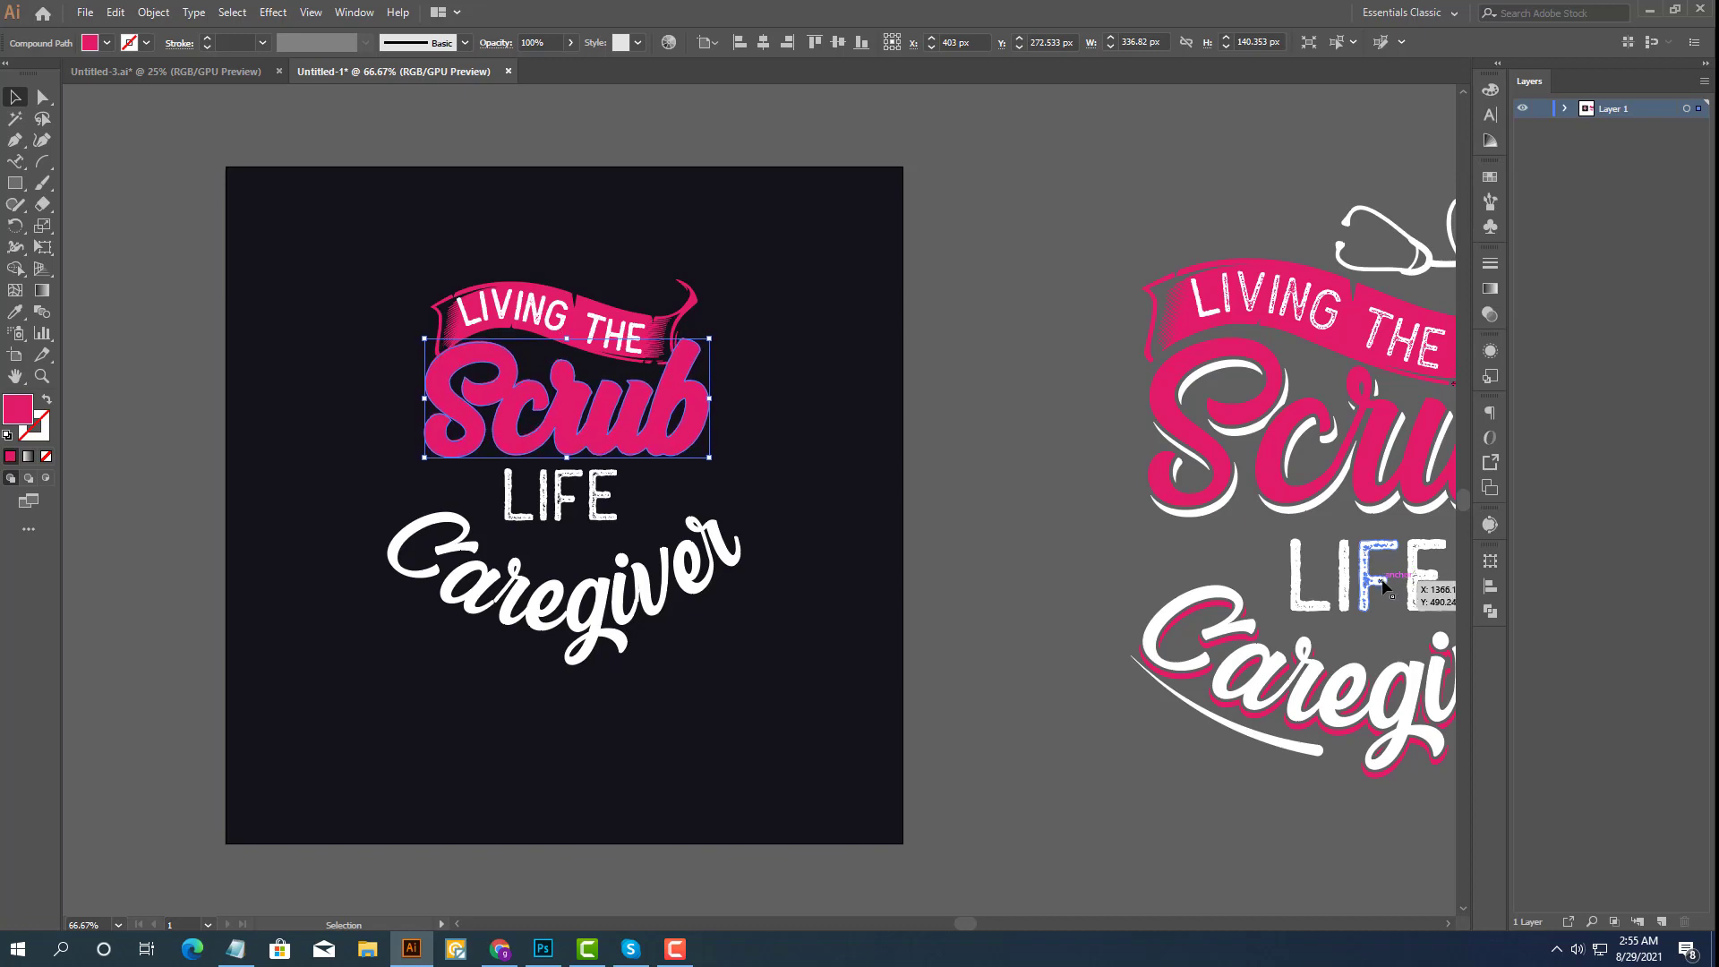
Ungroup the Scrub letters.
scroll(710, 452, up, 2)
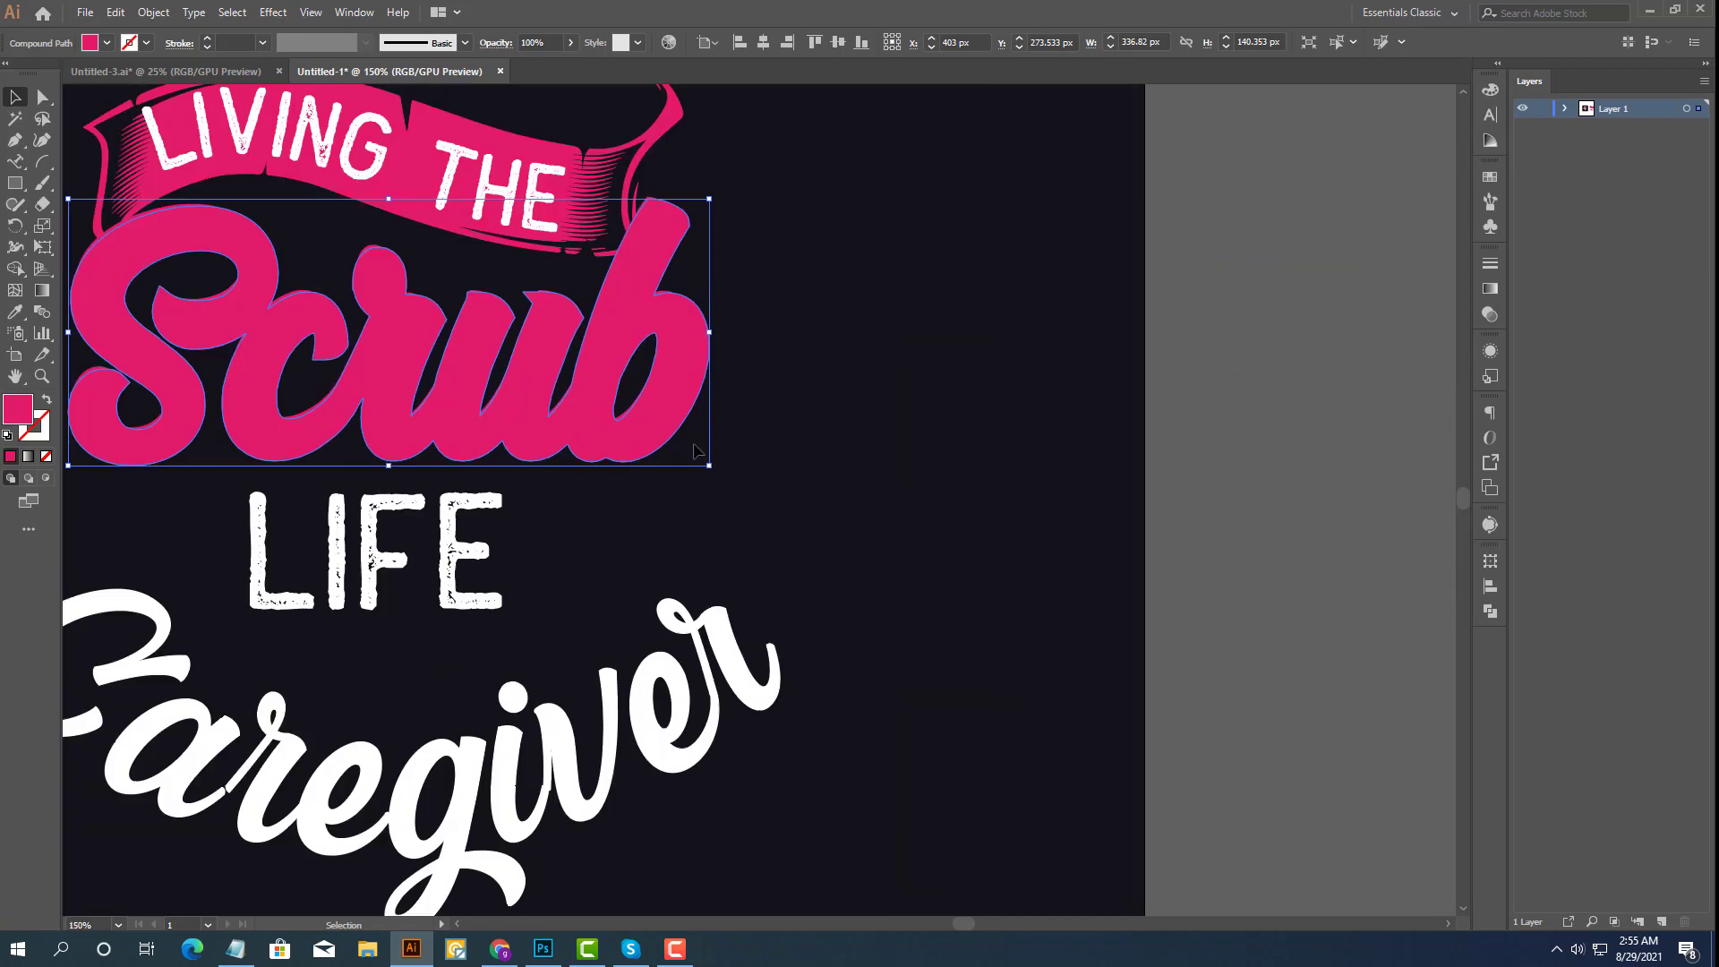
right_click(673, 419)
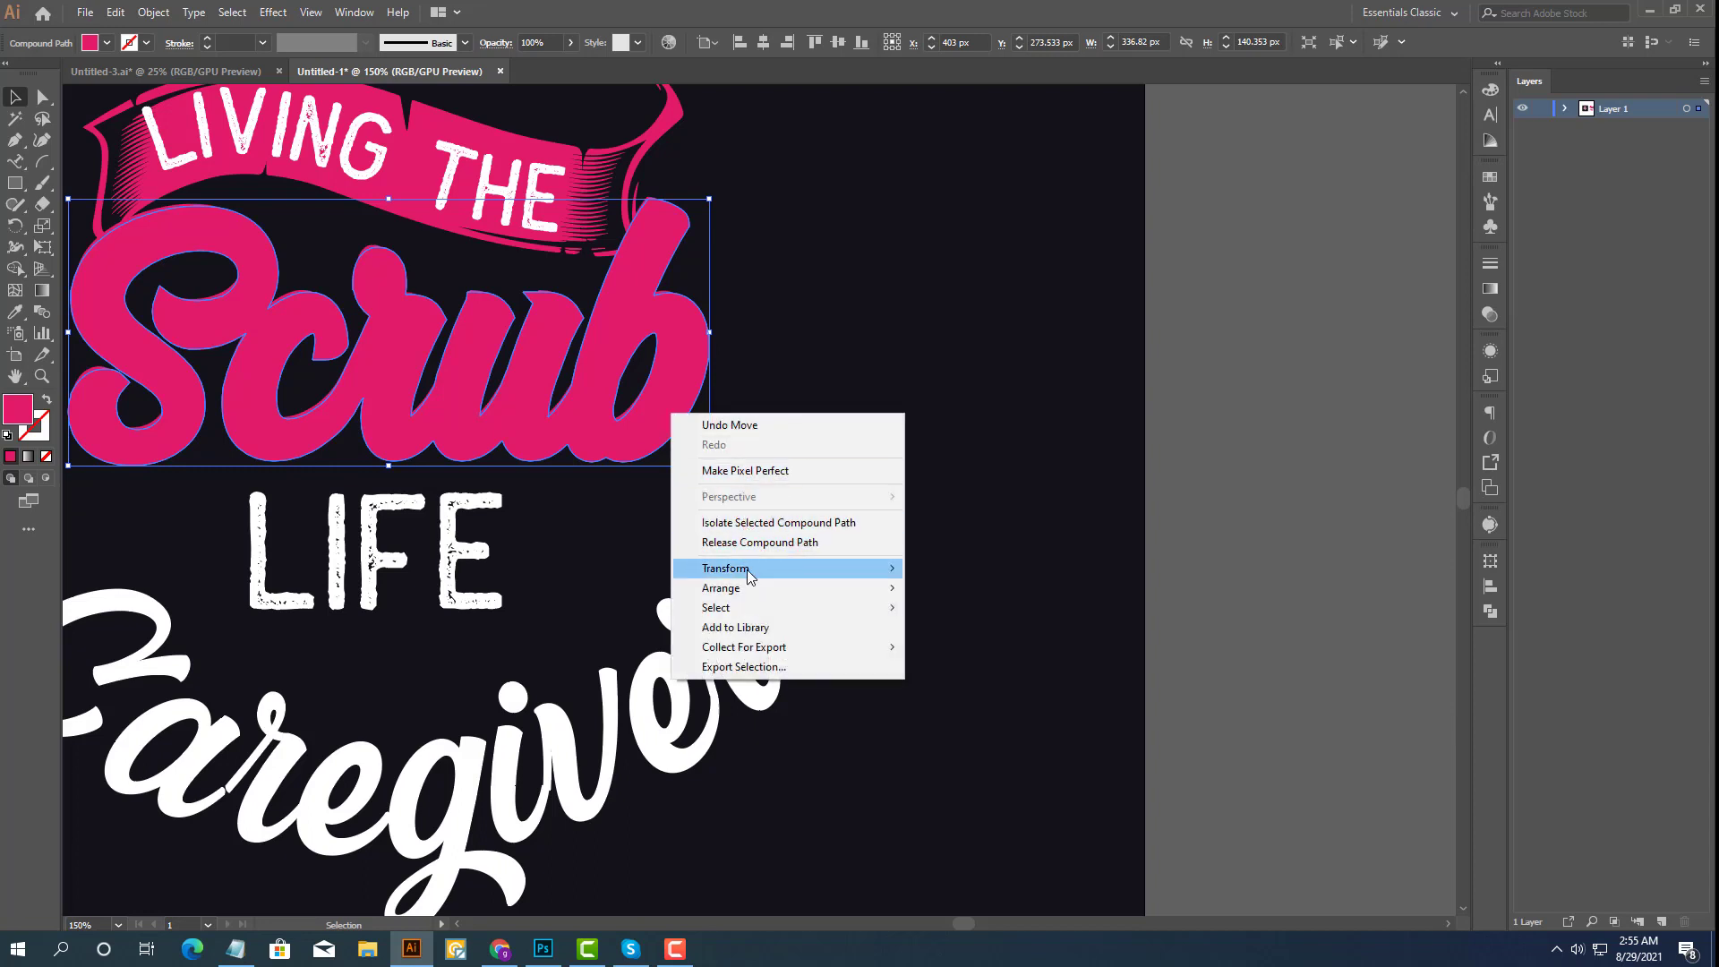
click(1037, 442)
click(679, 387)
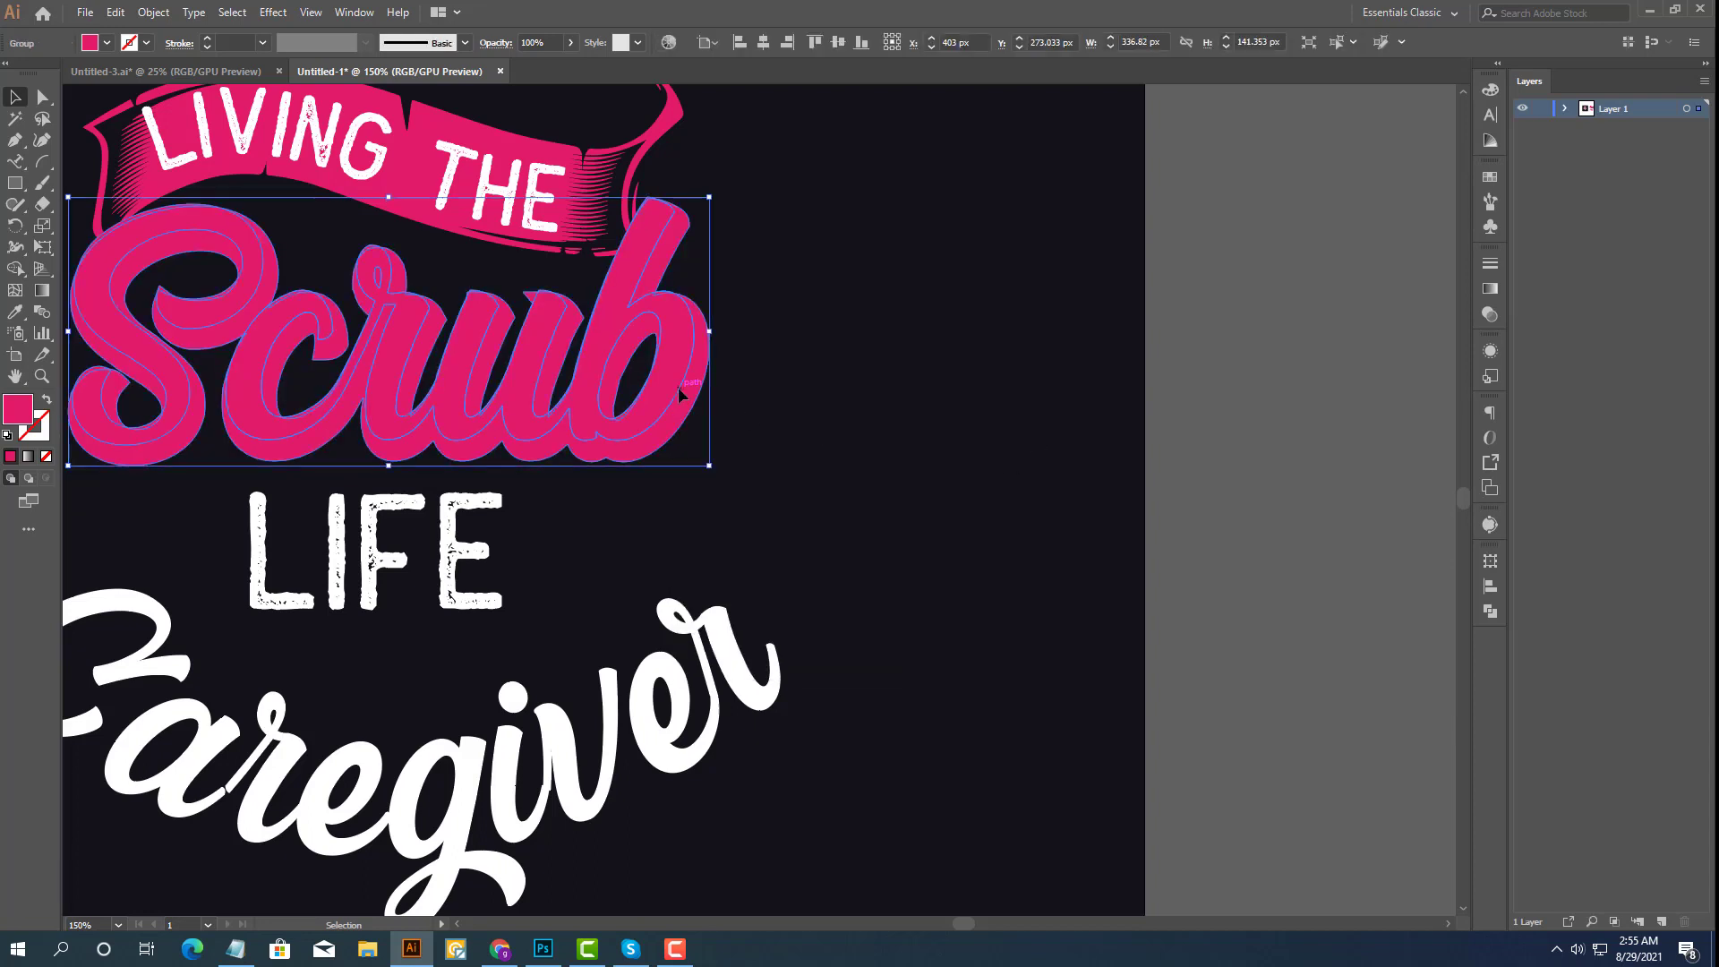
right_click(679, 386)
click(745, 538)
Select the S and the remaining Scrub letters and group them.
scroll(896, 457, left, 3)
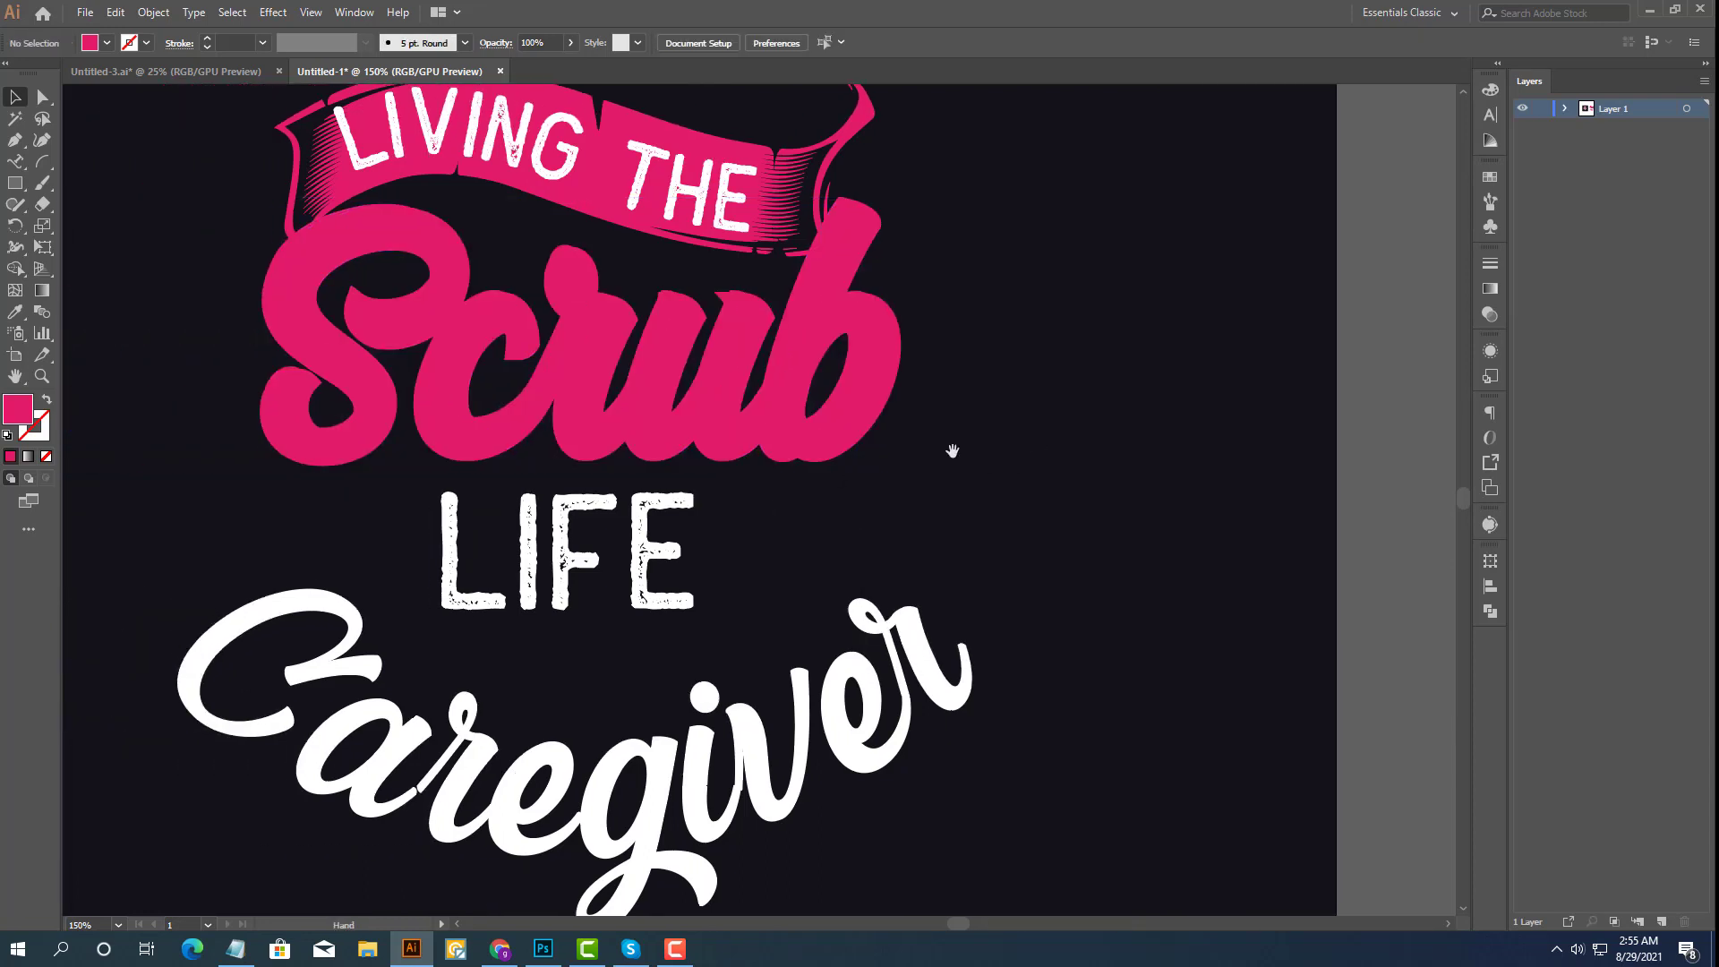
click(867, 418)
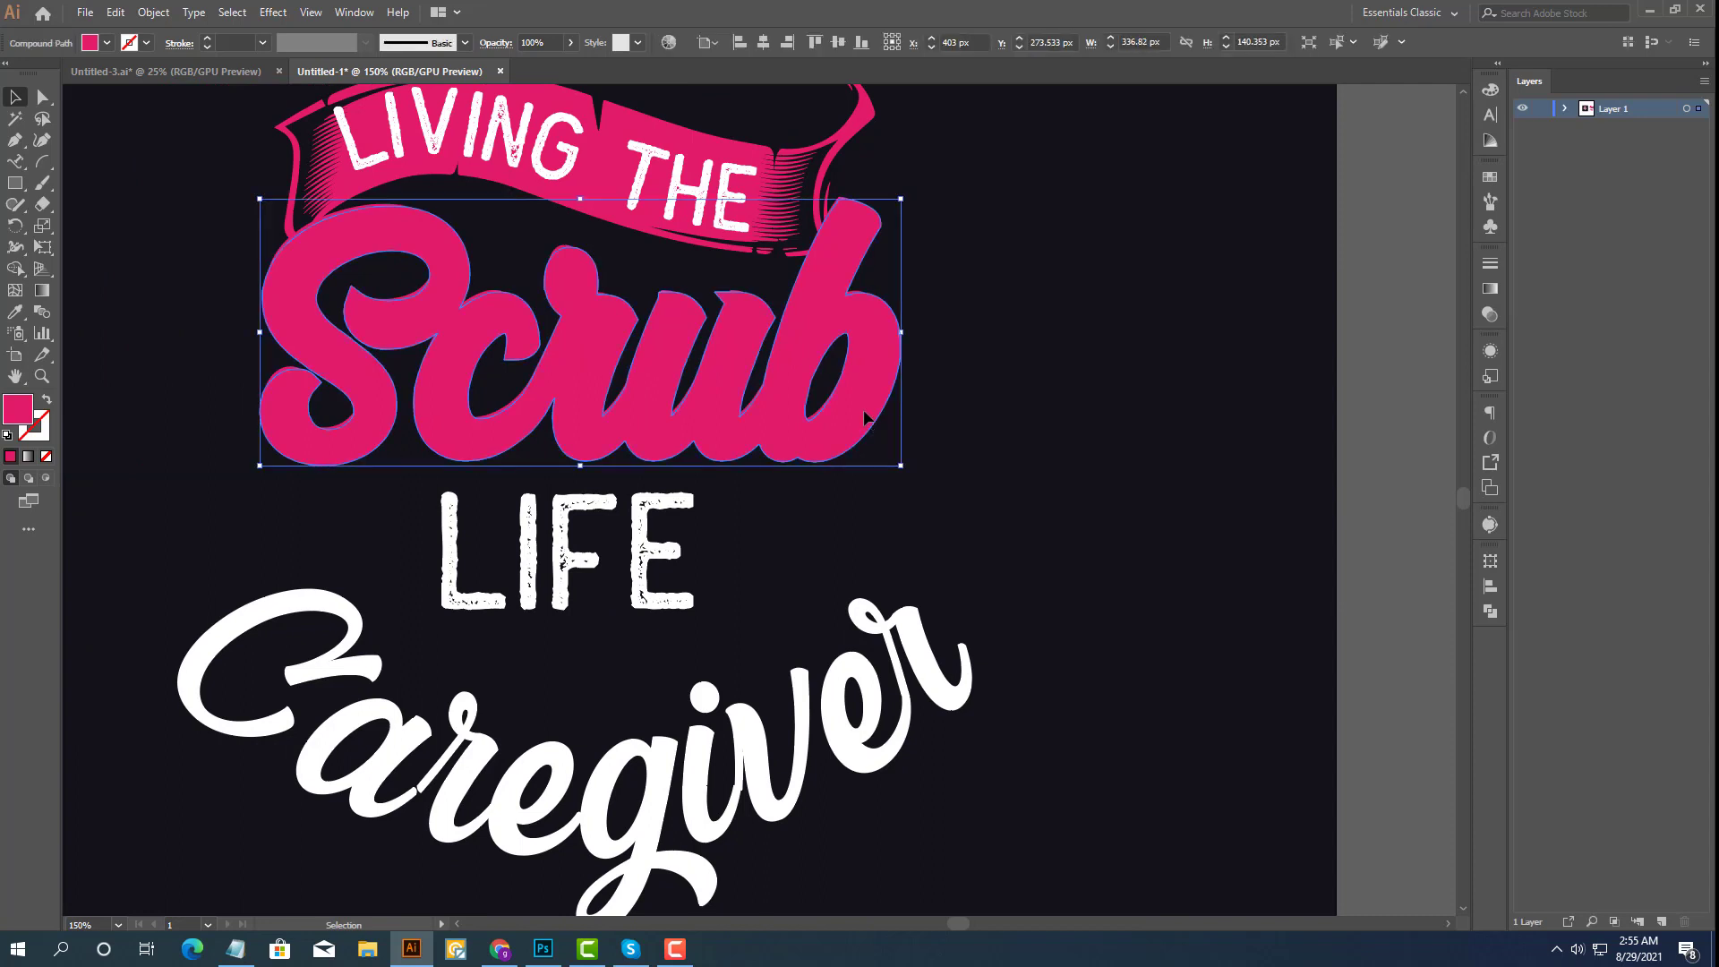
click(803, 283)
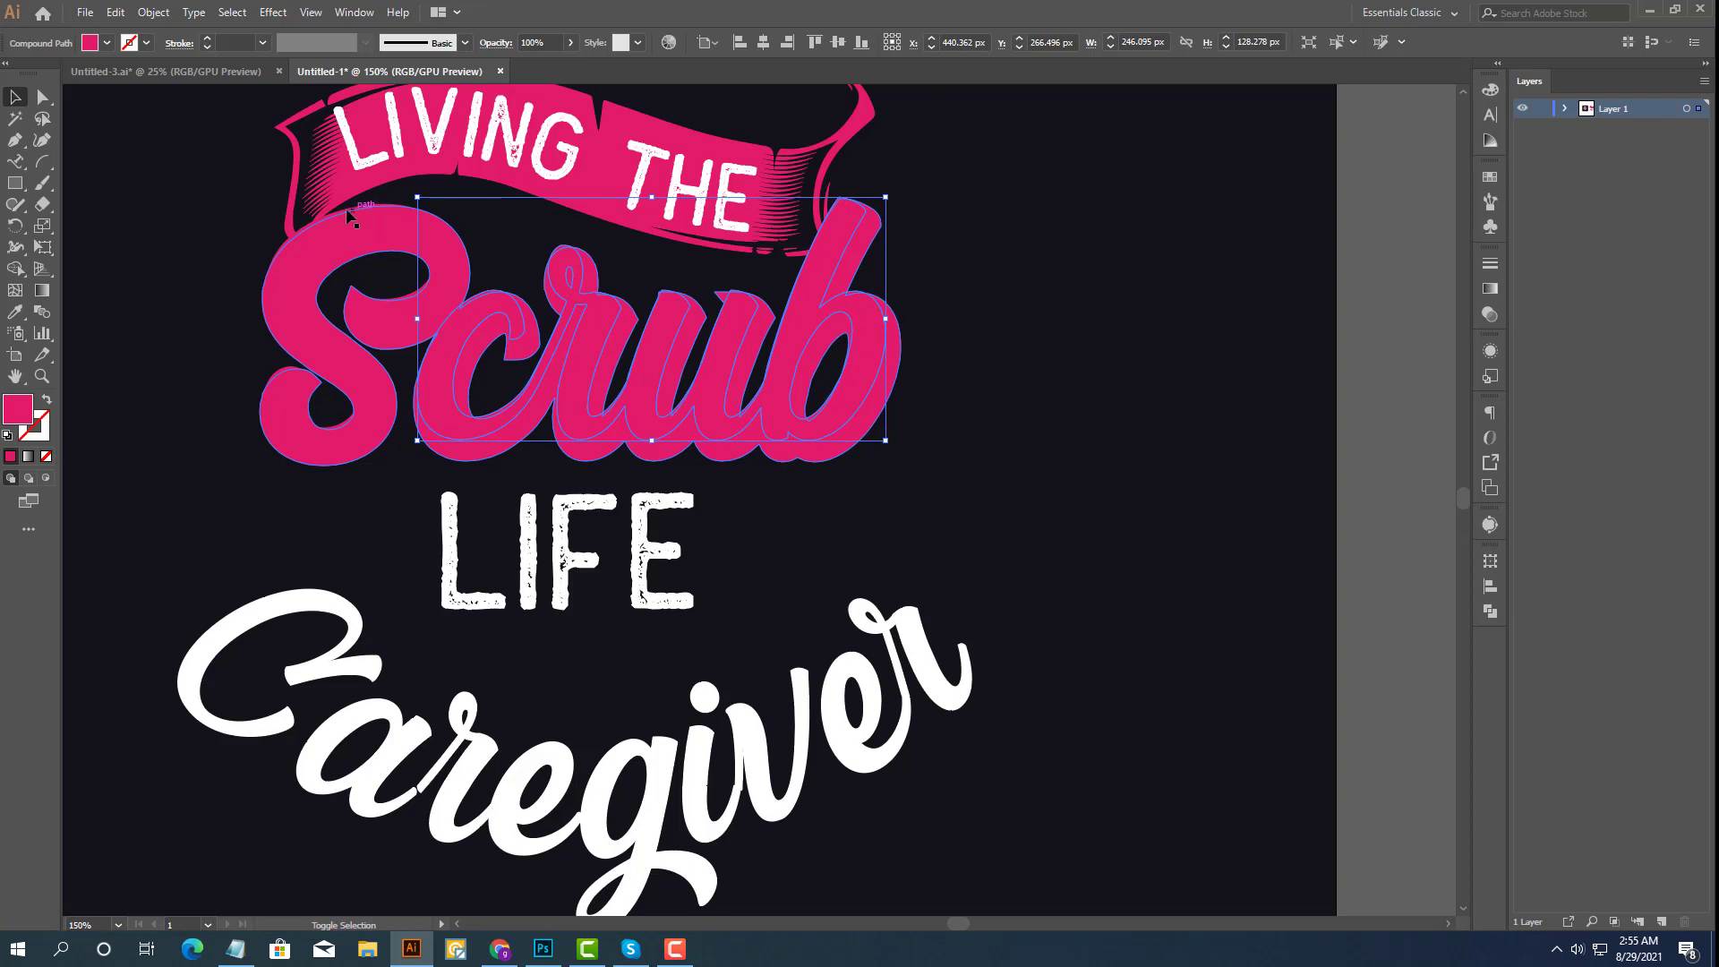
shift+click(324, 235)
click(295, 239)
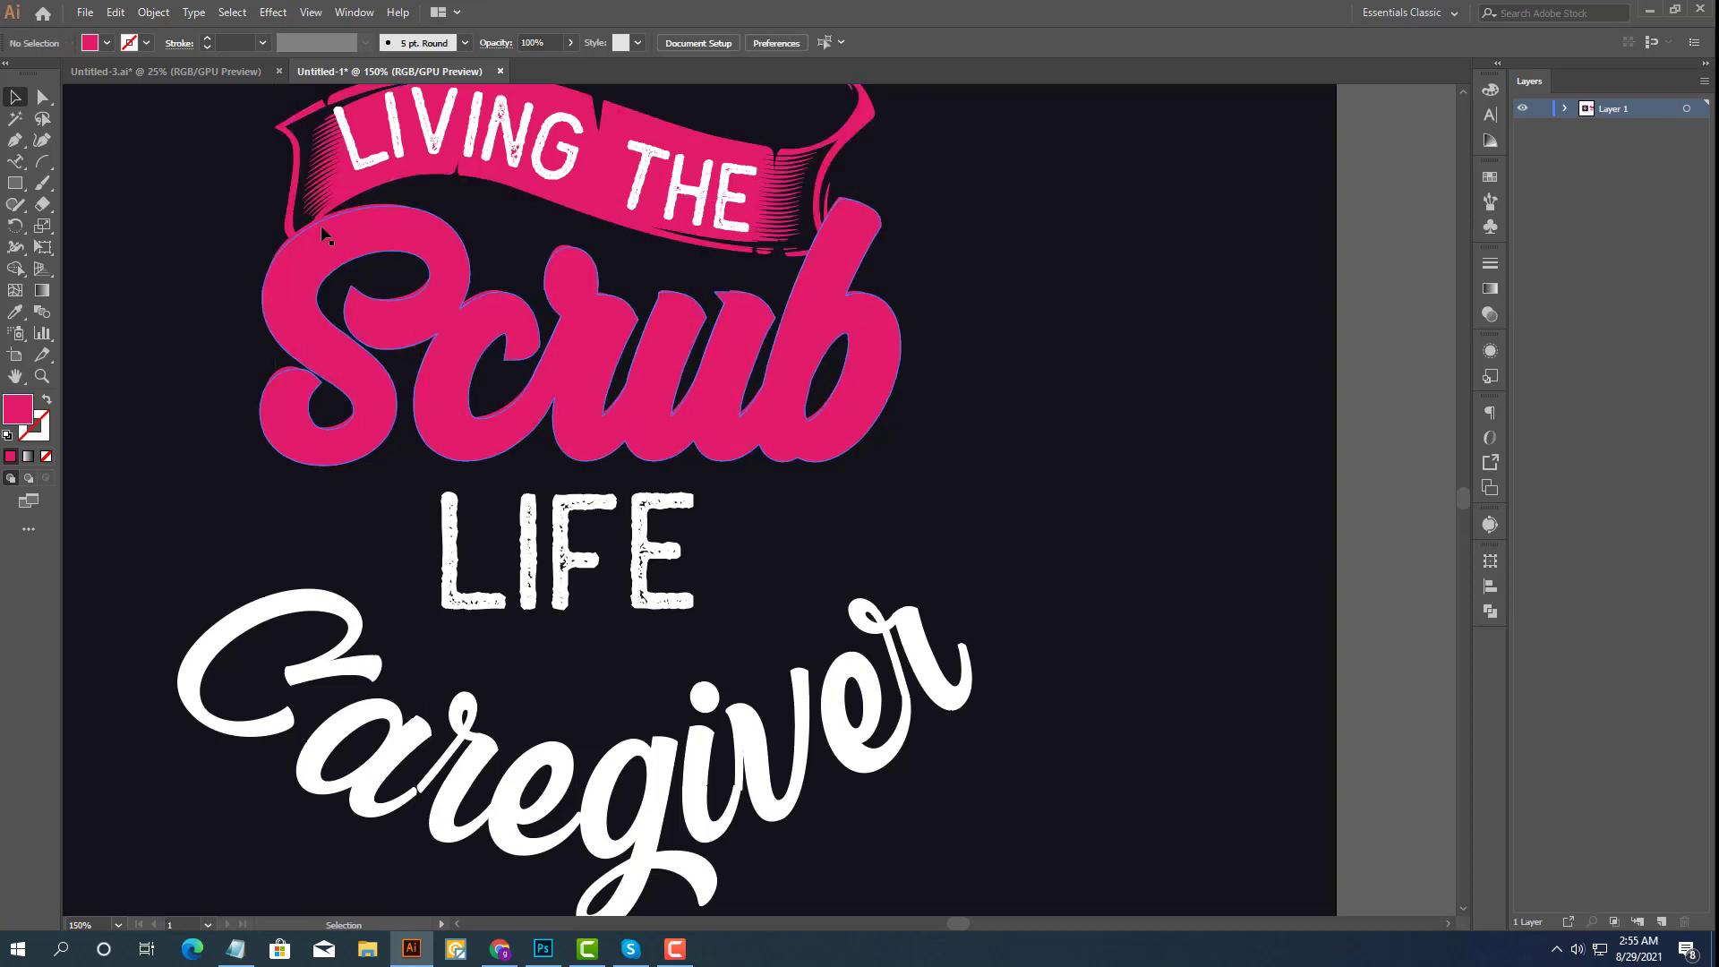
click(304, 237)
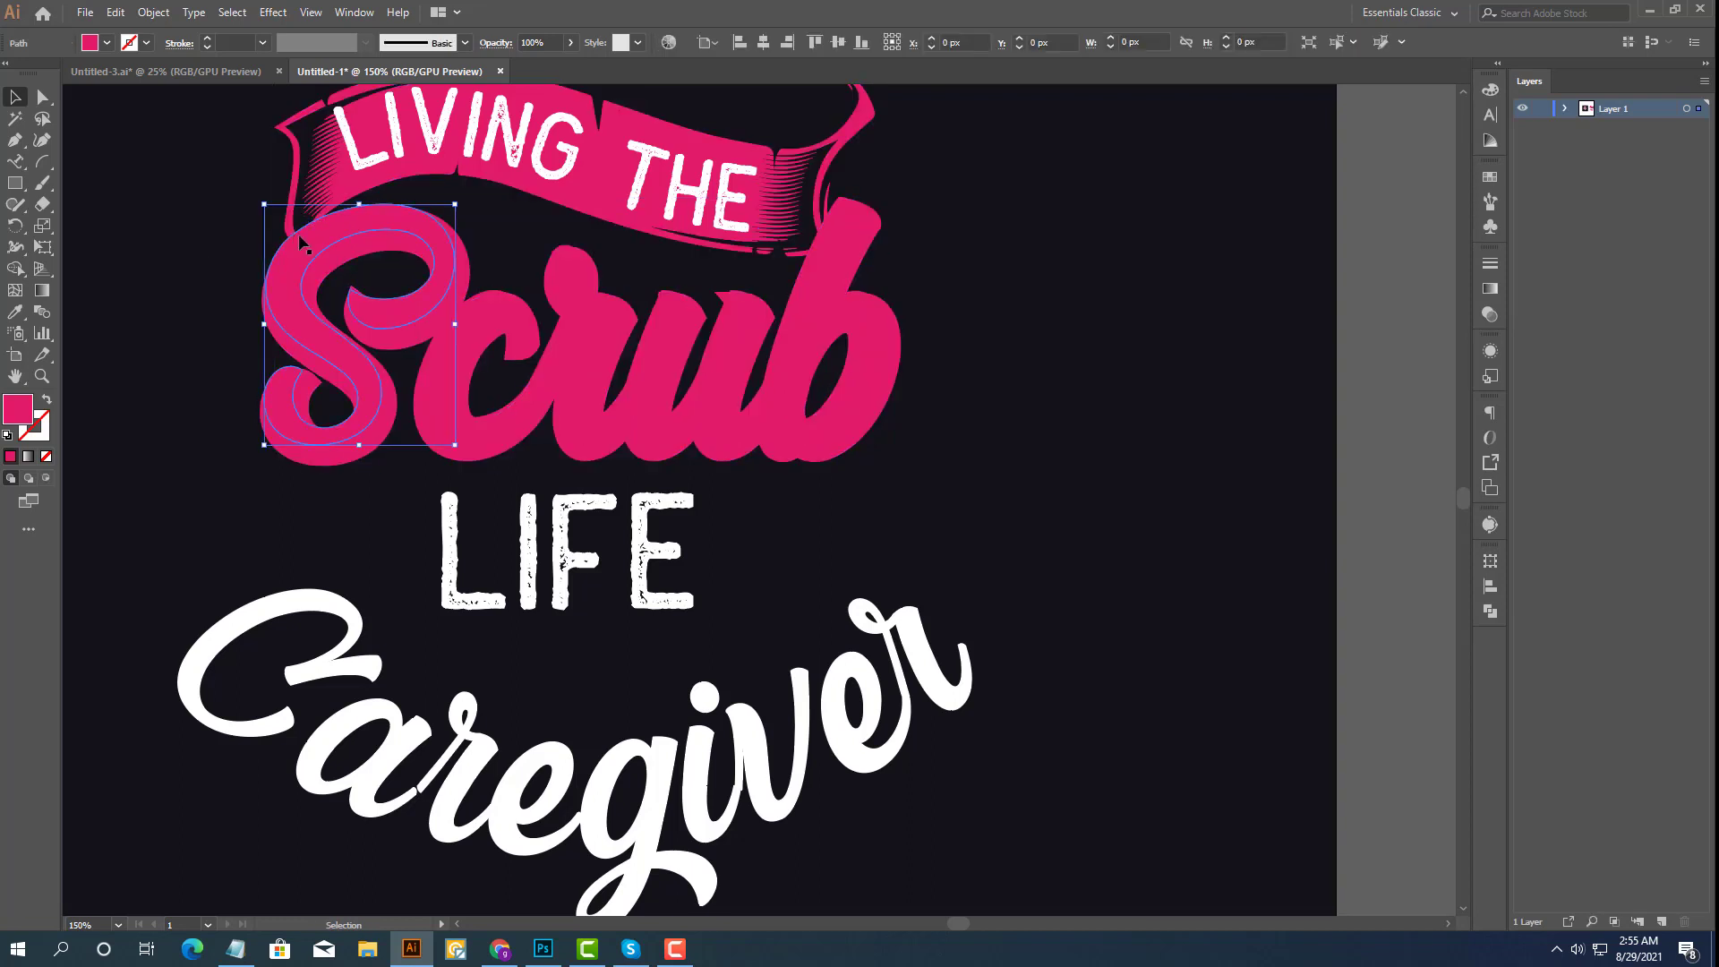
shift+click(562, 255)
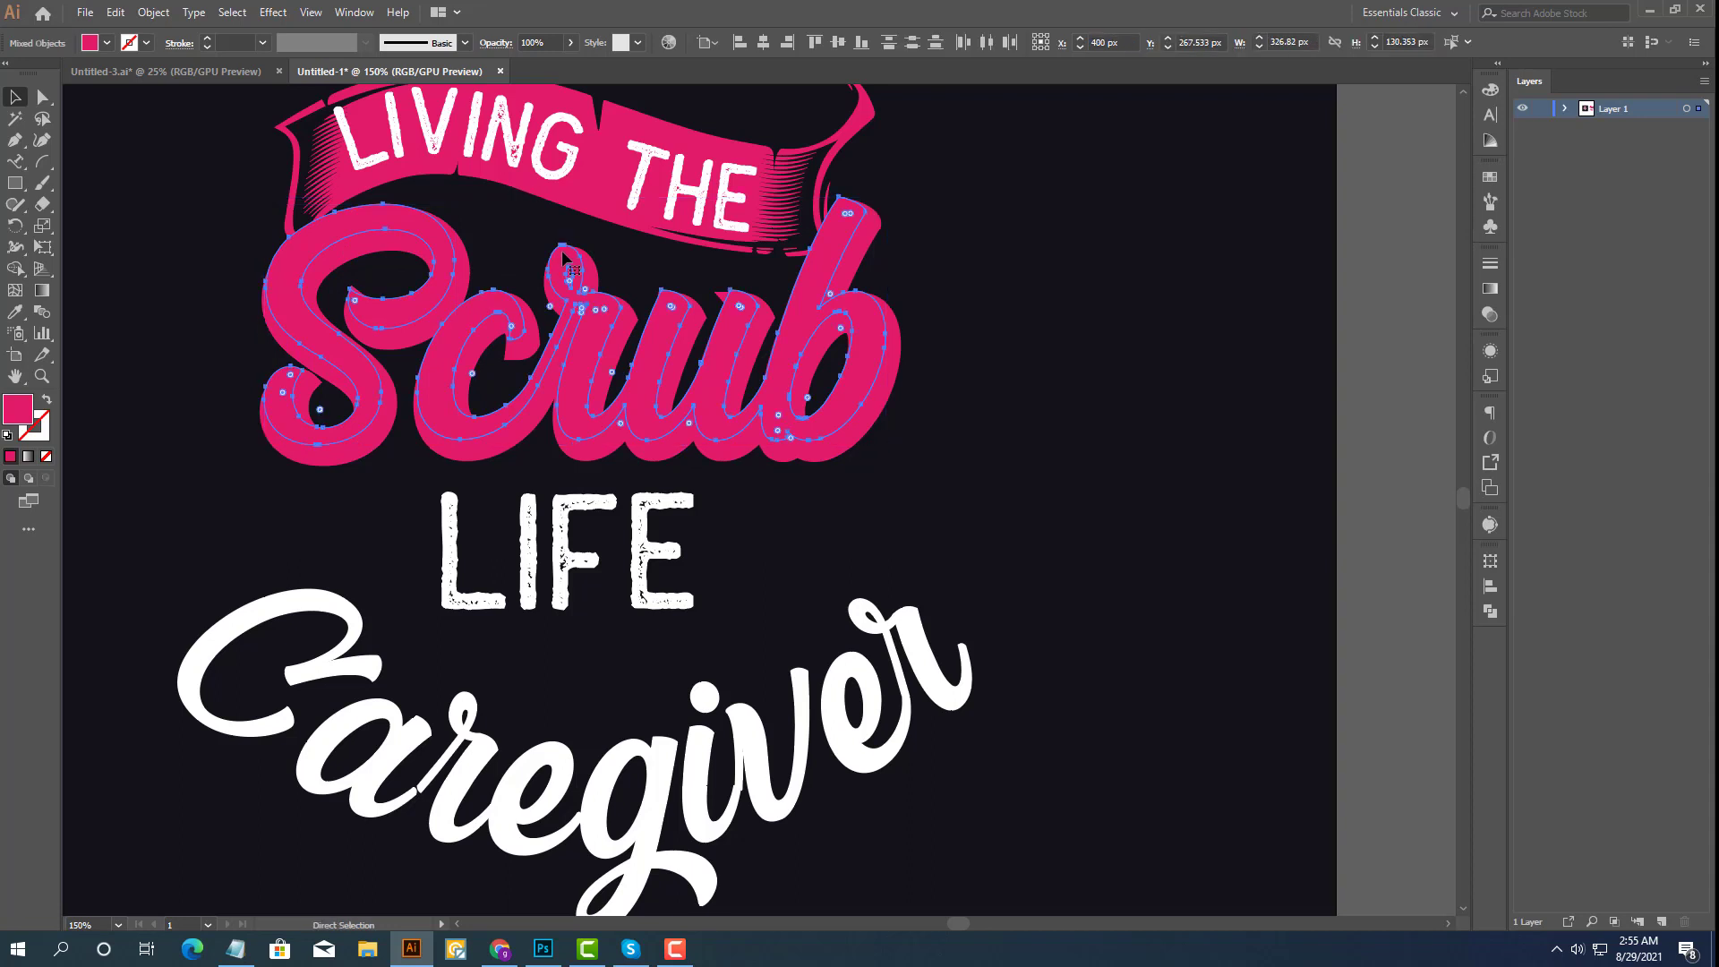
key(ctrl+g)
Copy Caregiver's white fill onto the Scrub letters with the Eyedropper, then select the pink shadow.
click(15, 312)
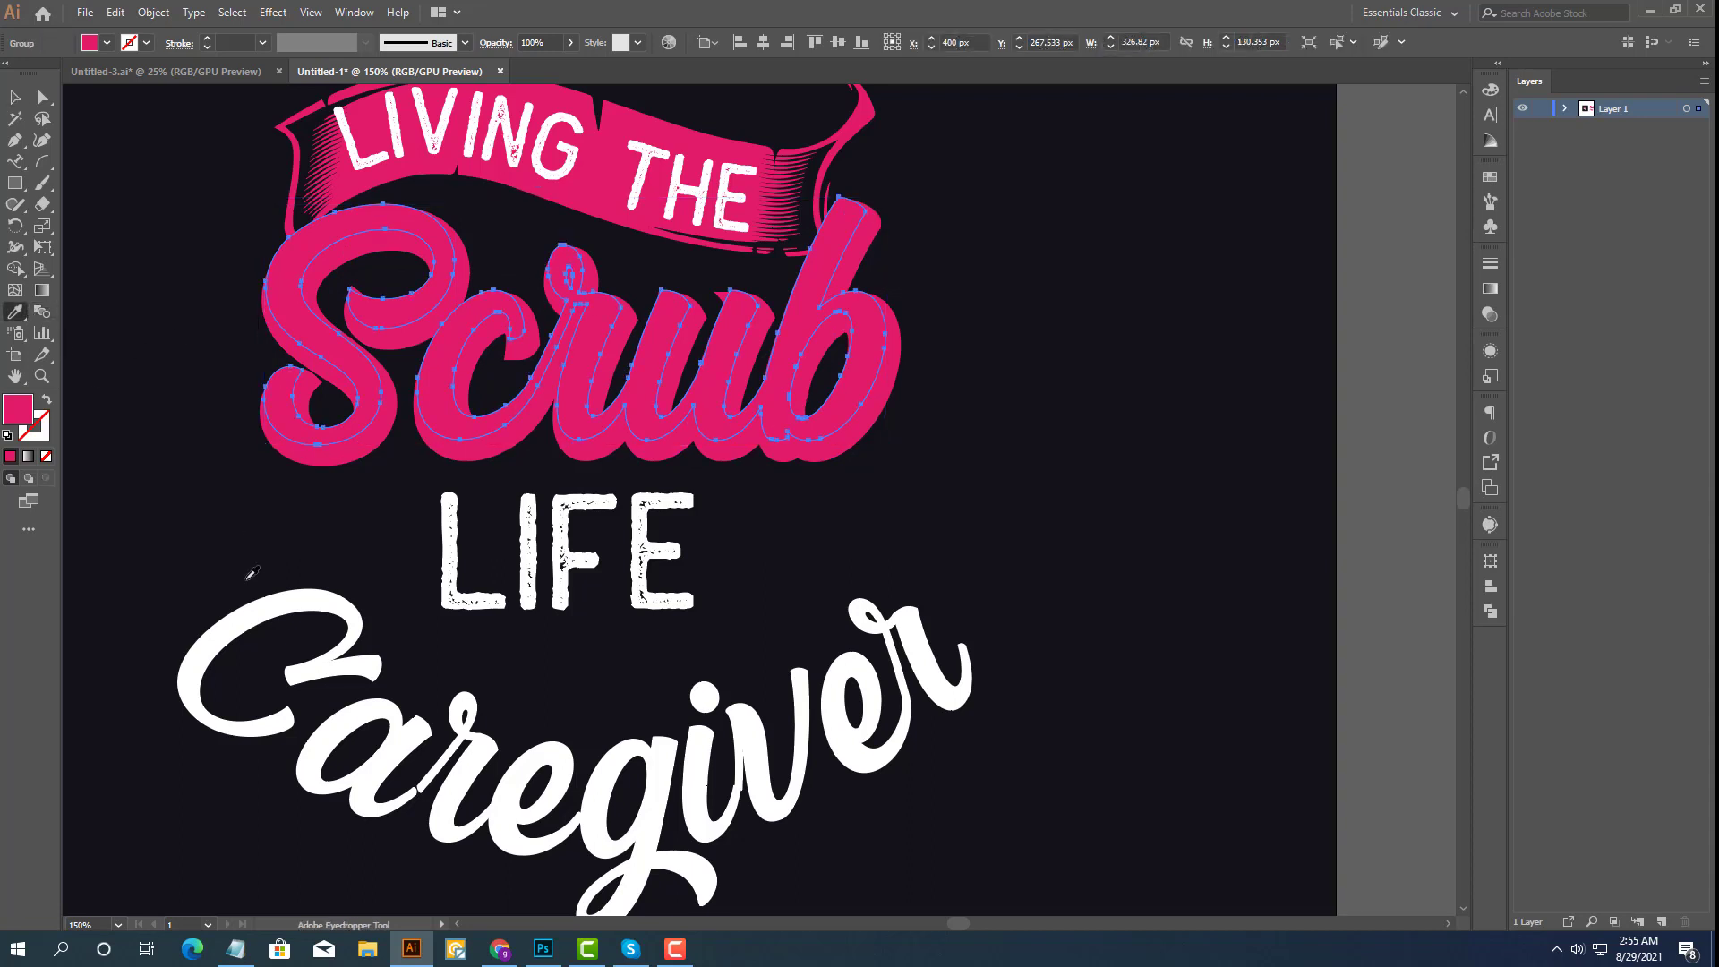
click(259, 607)
click(15, 97)
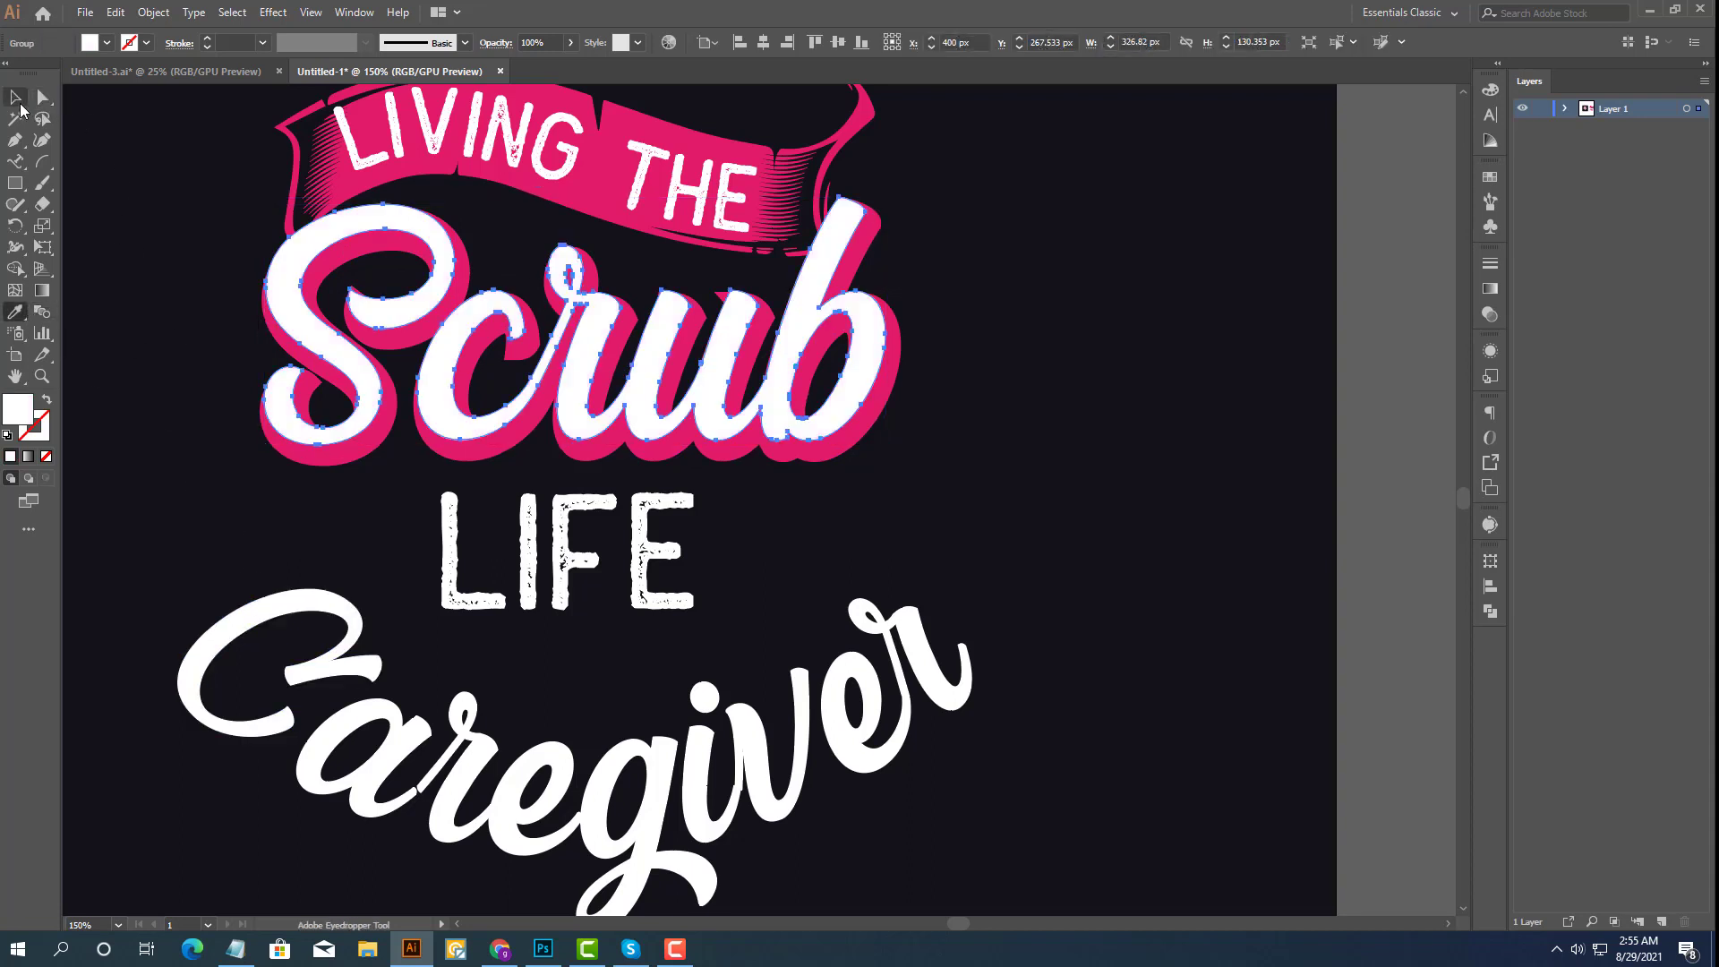
click(1008, 460)
click(895, 391)
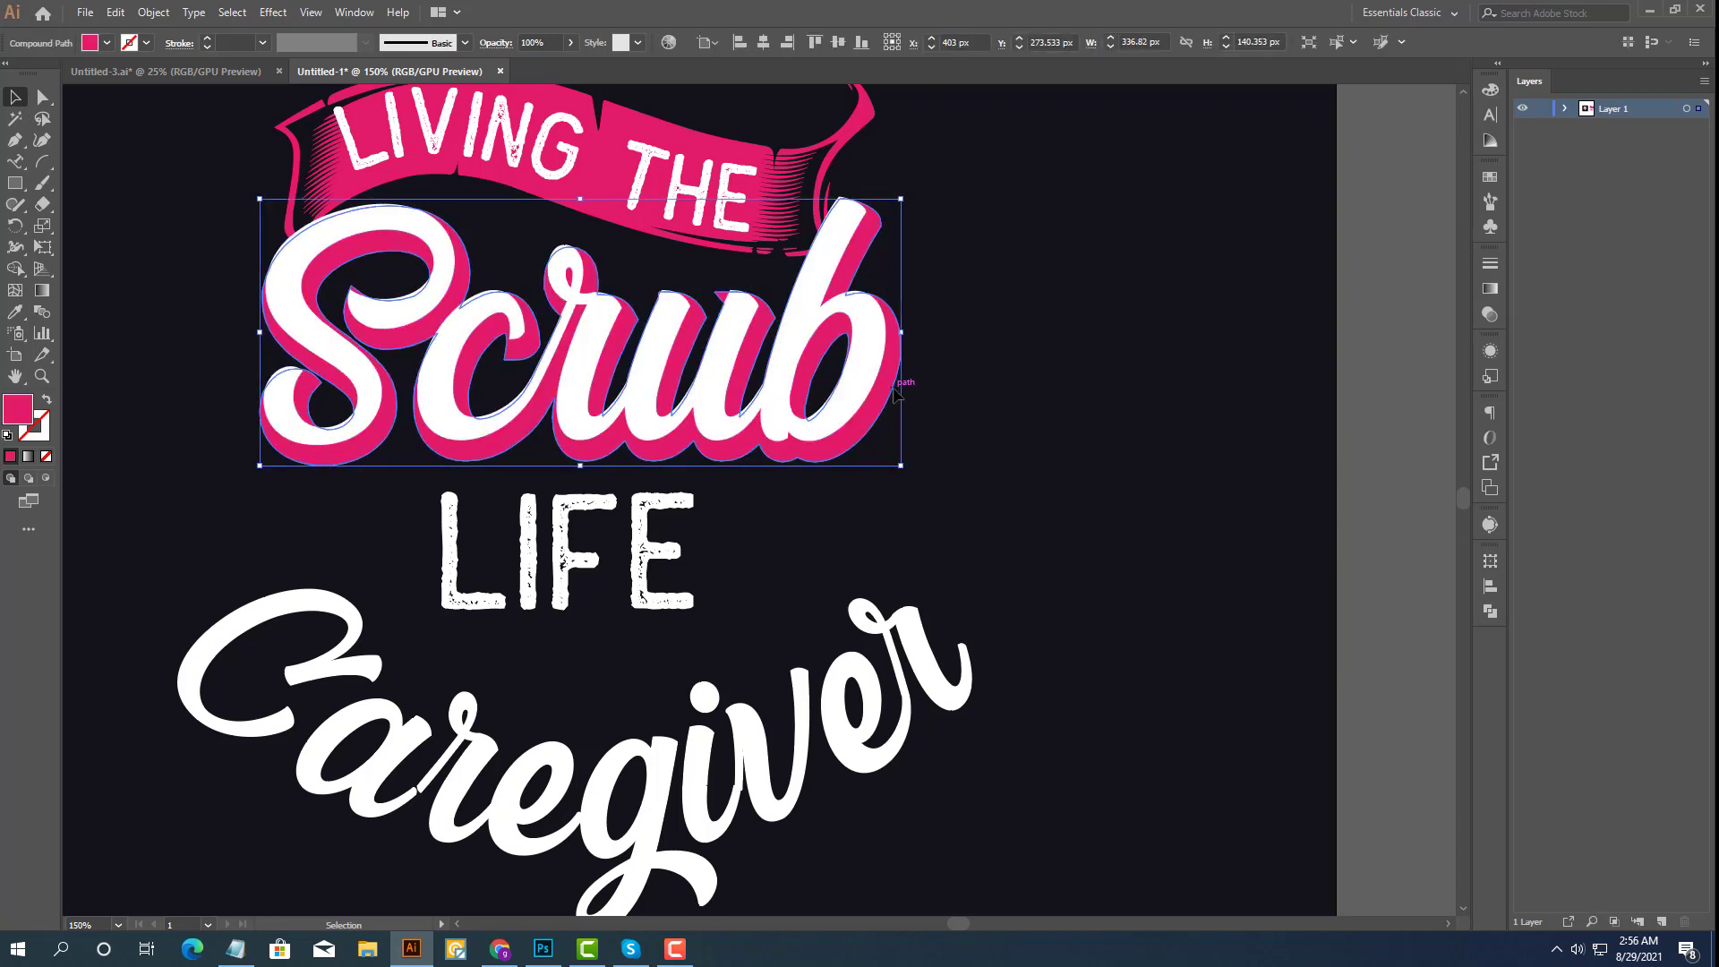
Apply a 5 px Miter-joined Offset Path to the white Scrub letters.
click(159, 13)
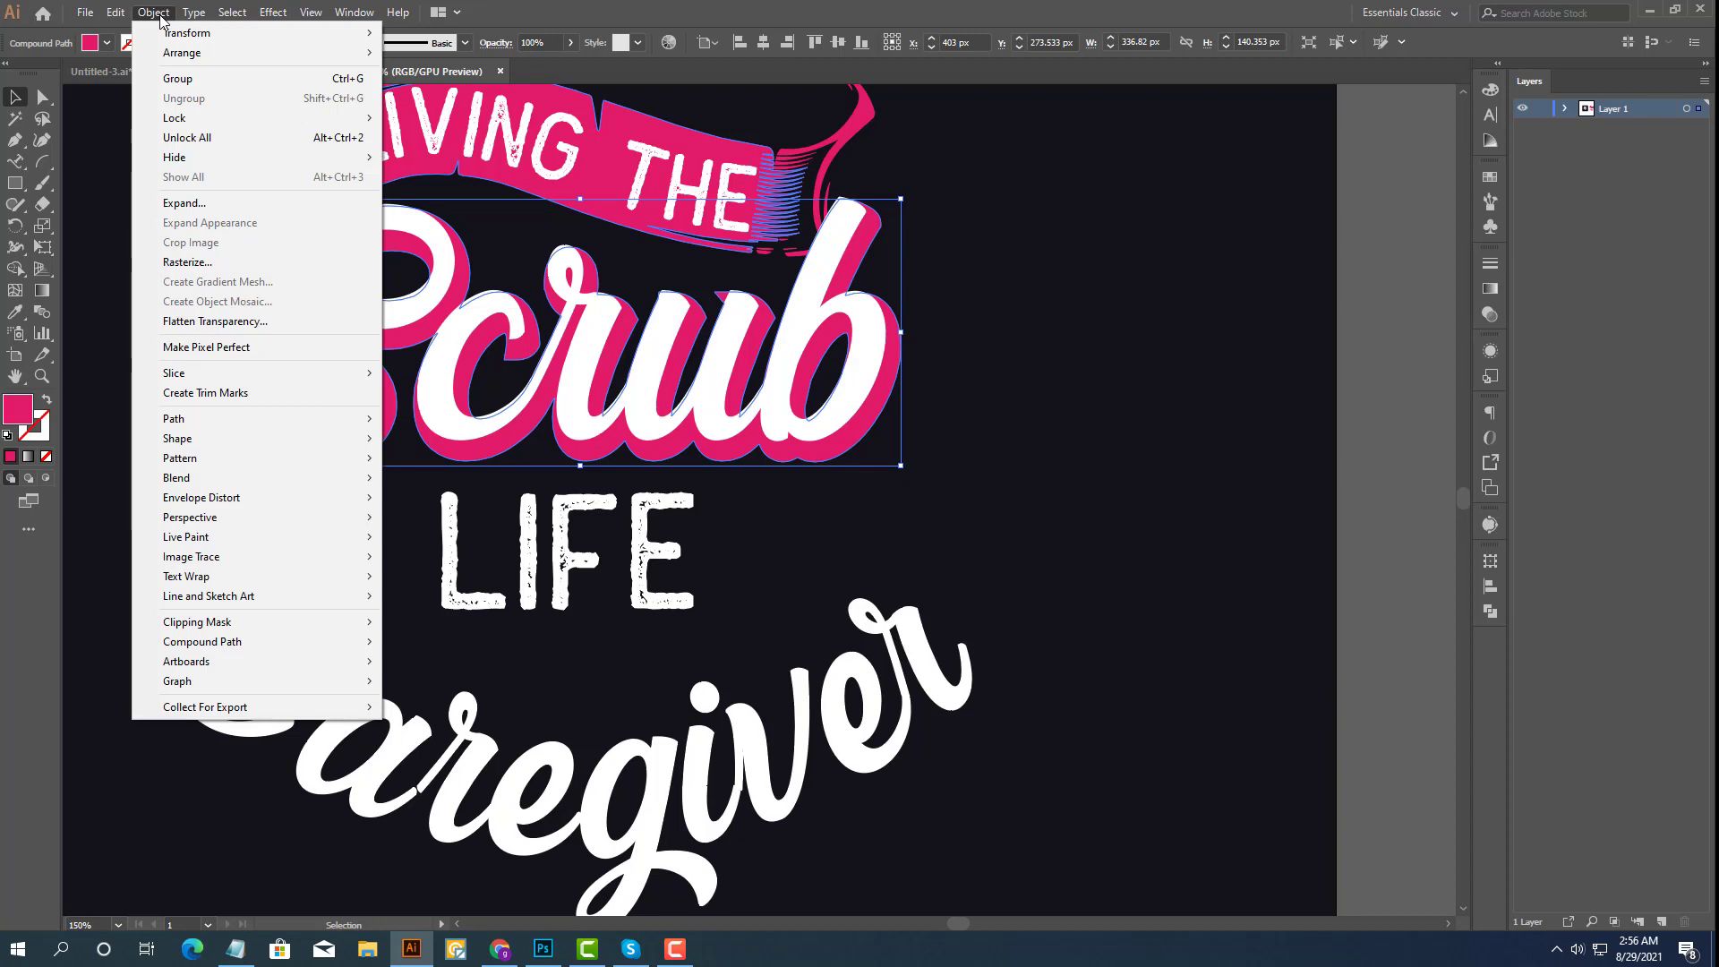
click(161, 18)
key(a)
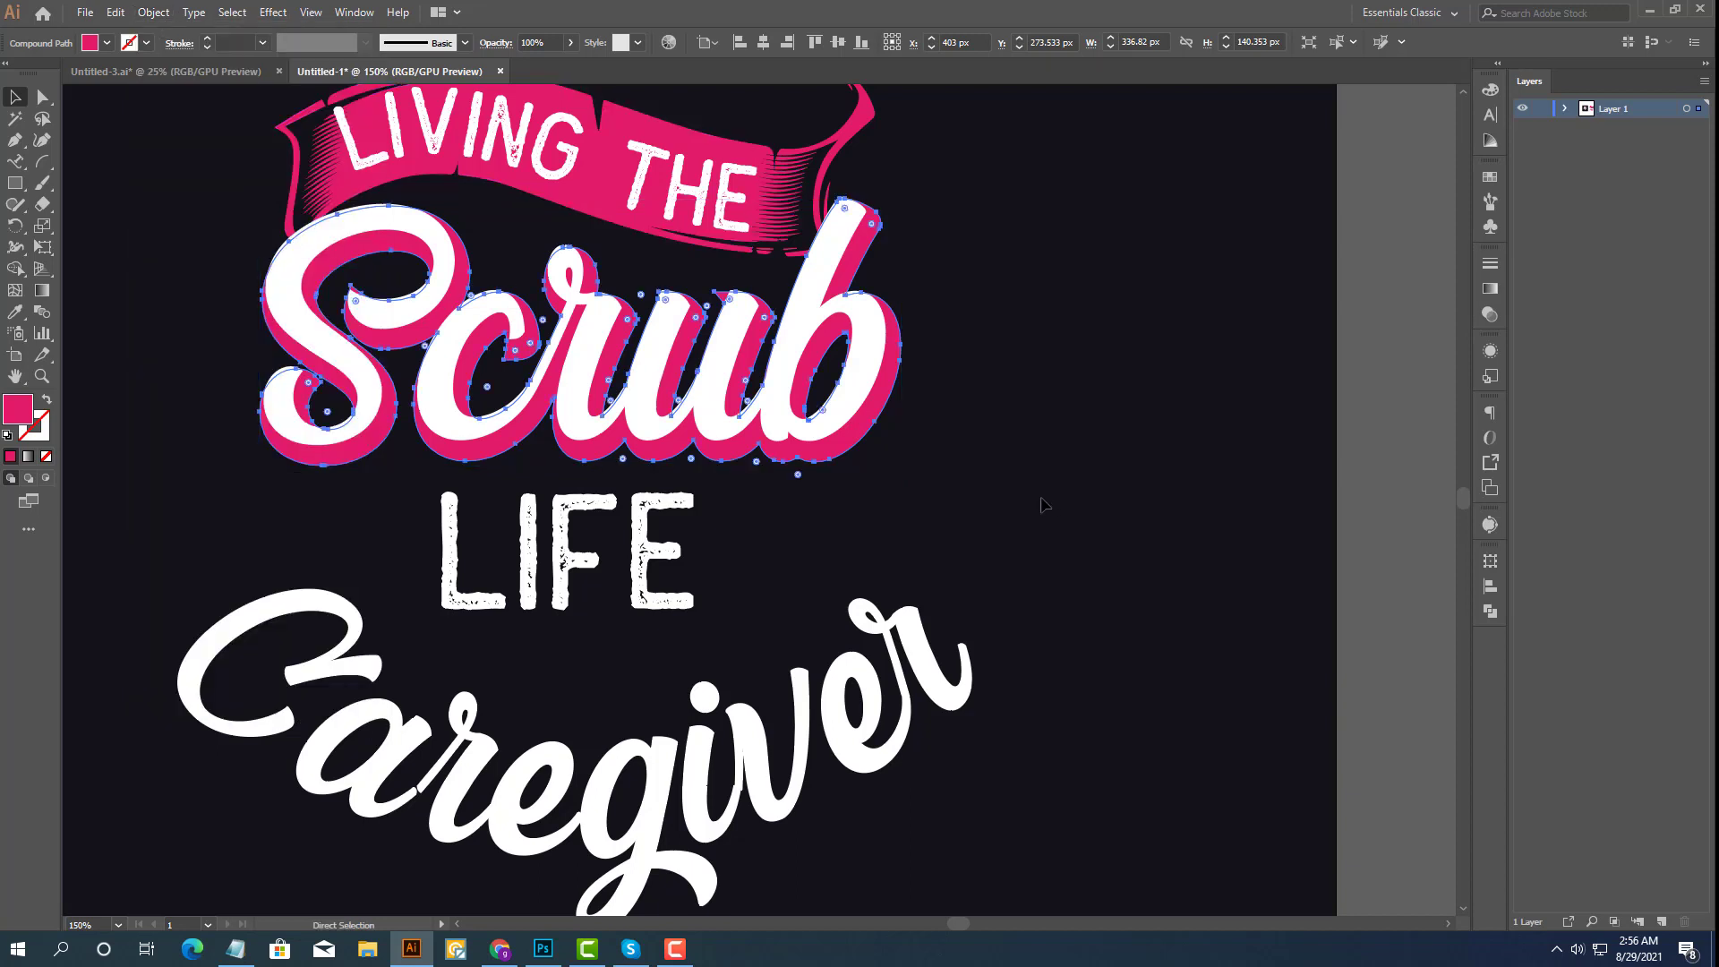
key(v)
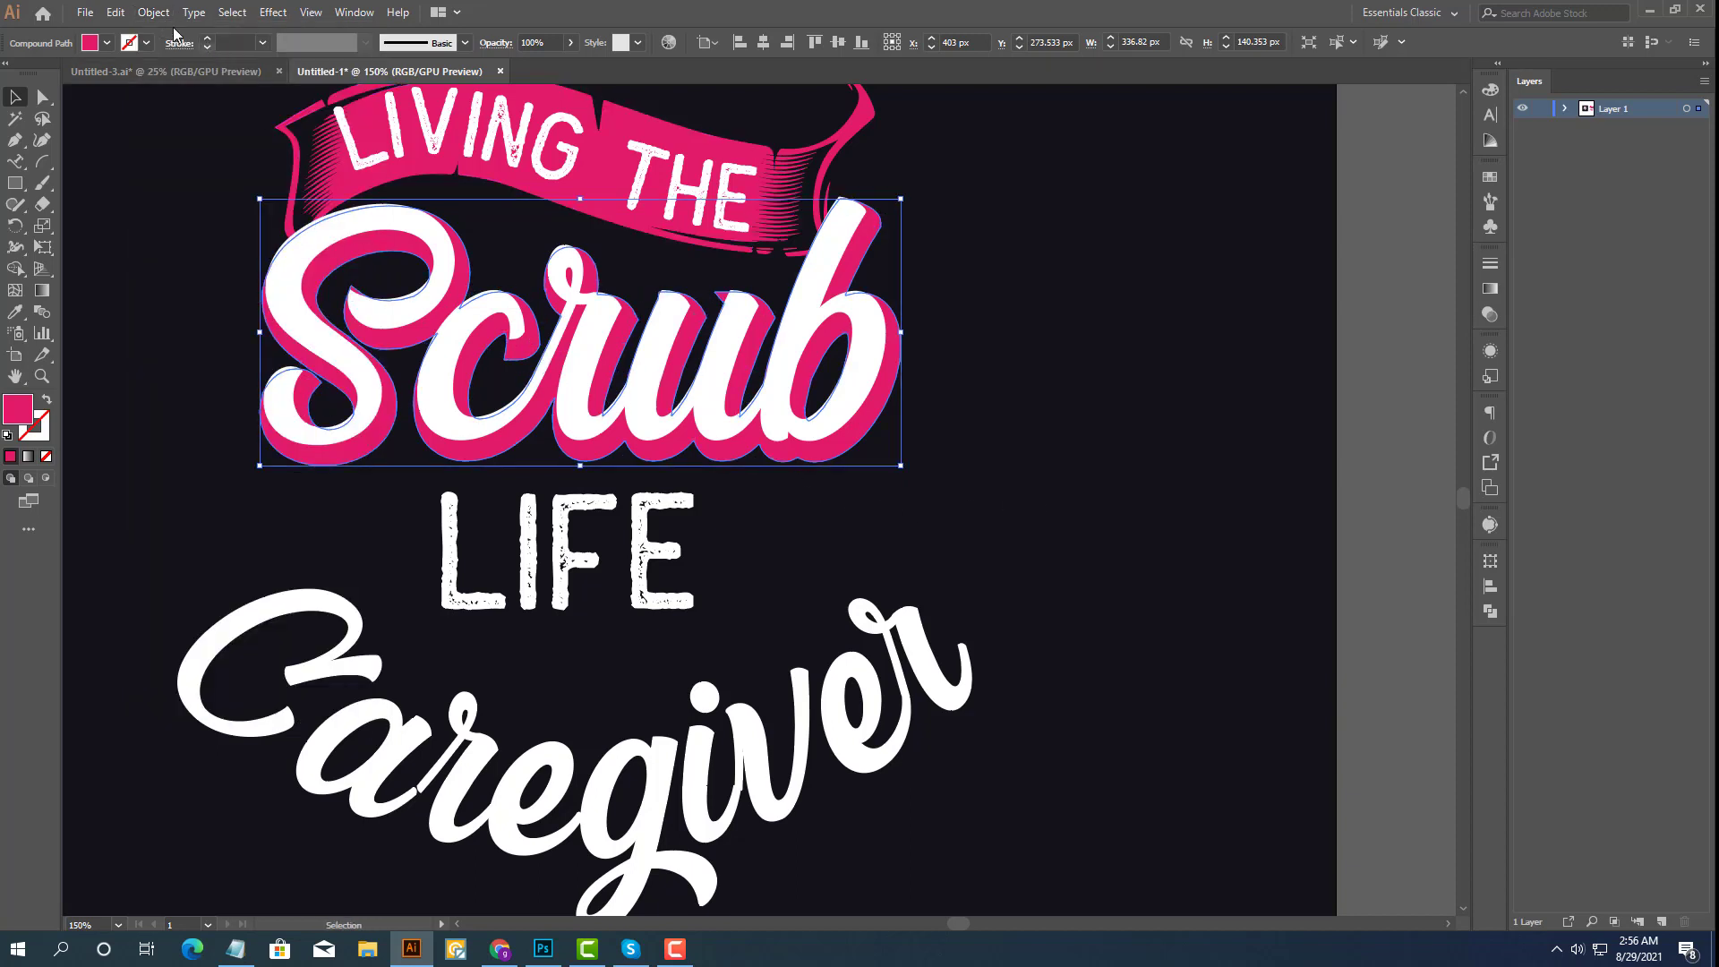
click(154, 13)
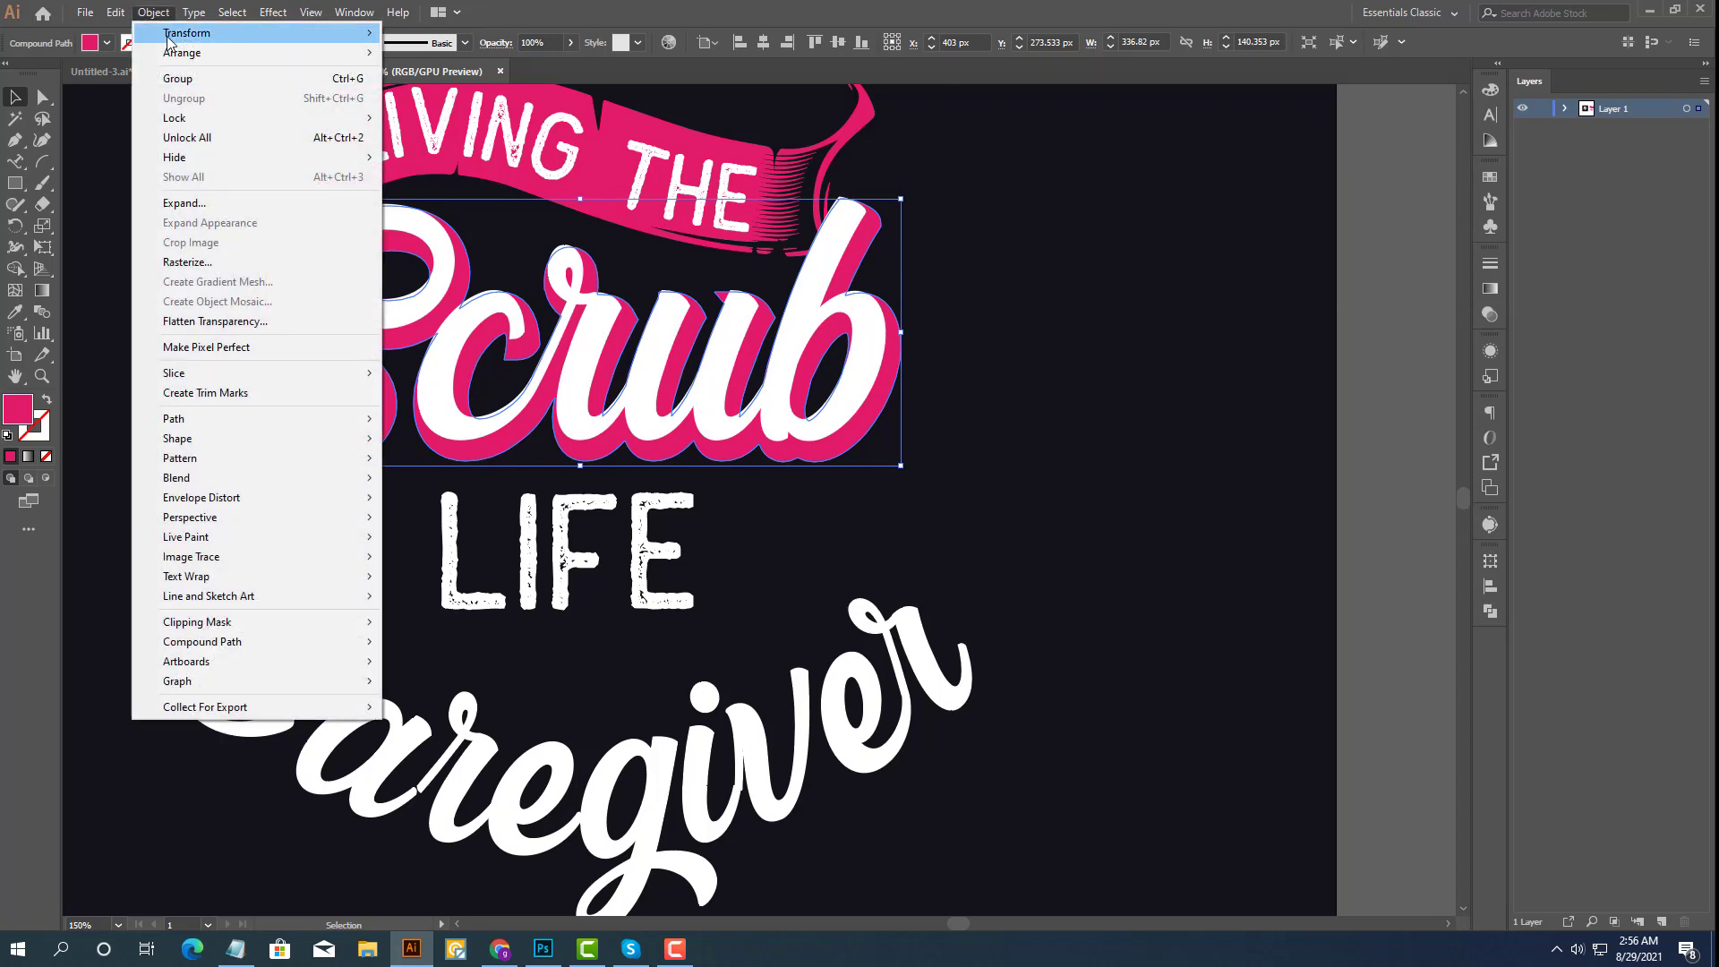
mouse_move(175, 420)
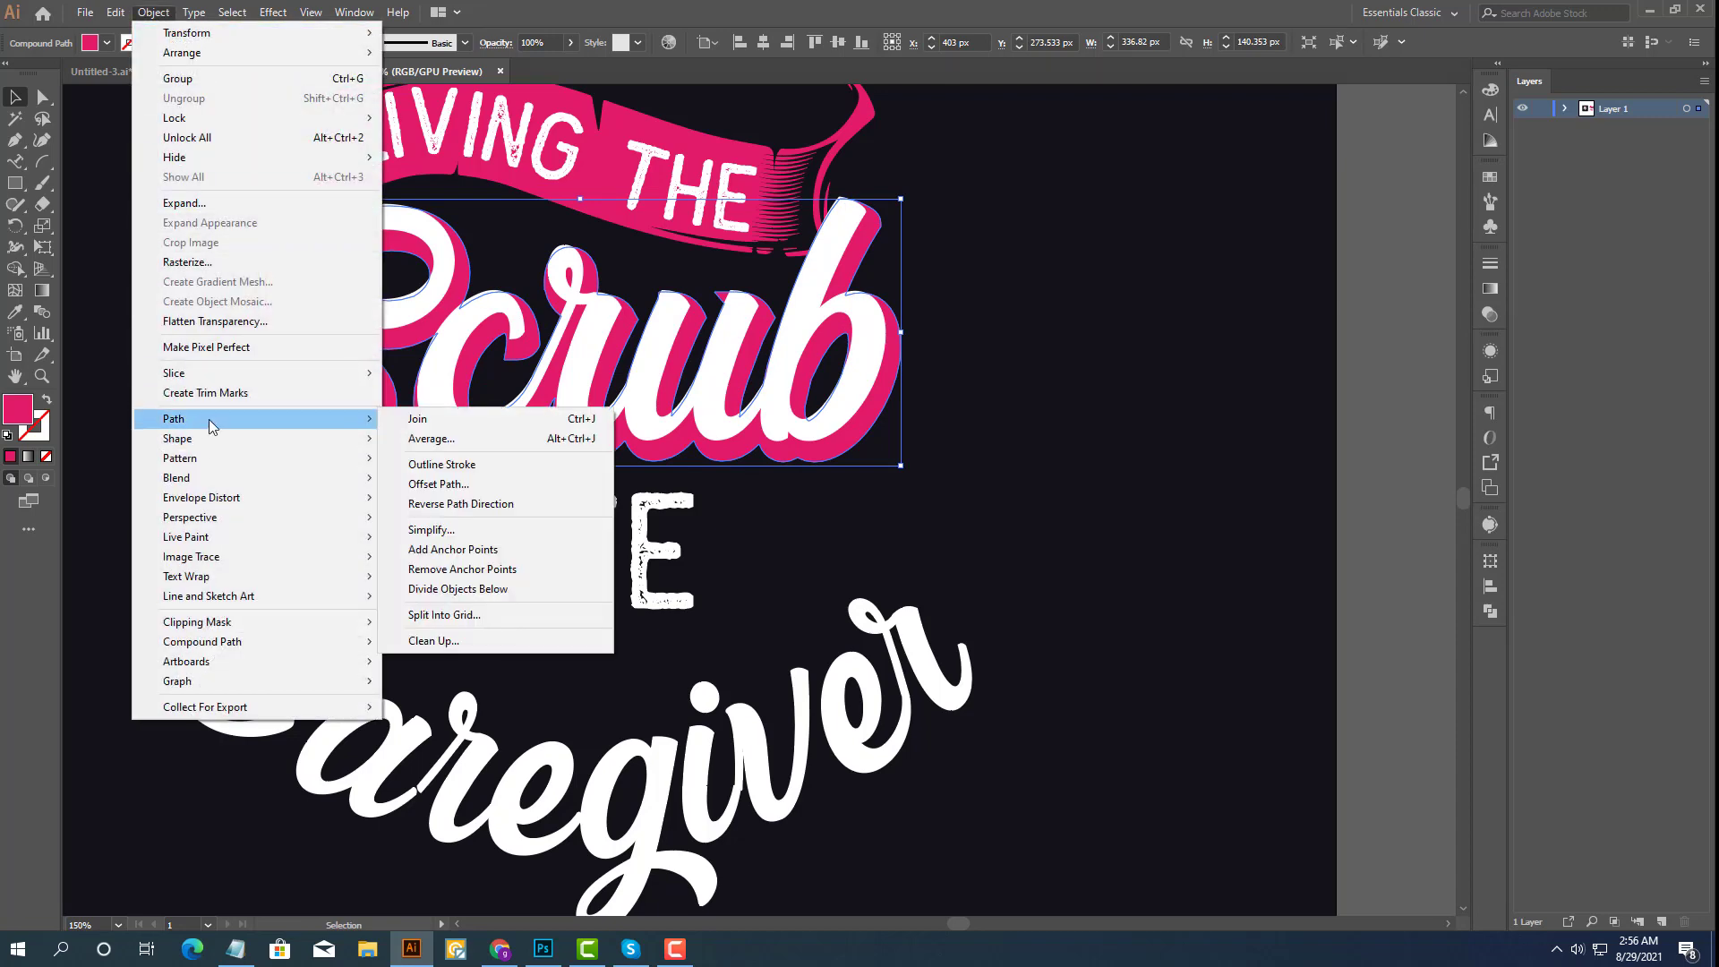
click(833, 322)
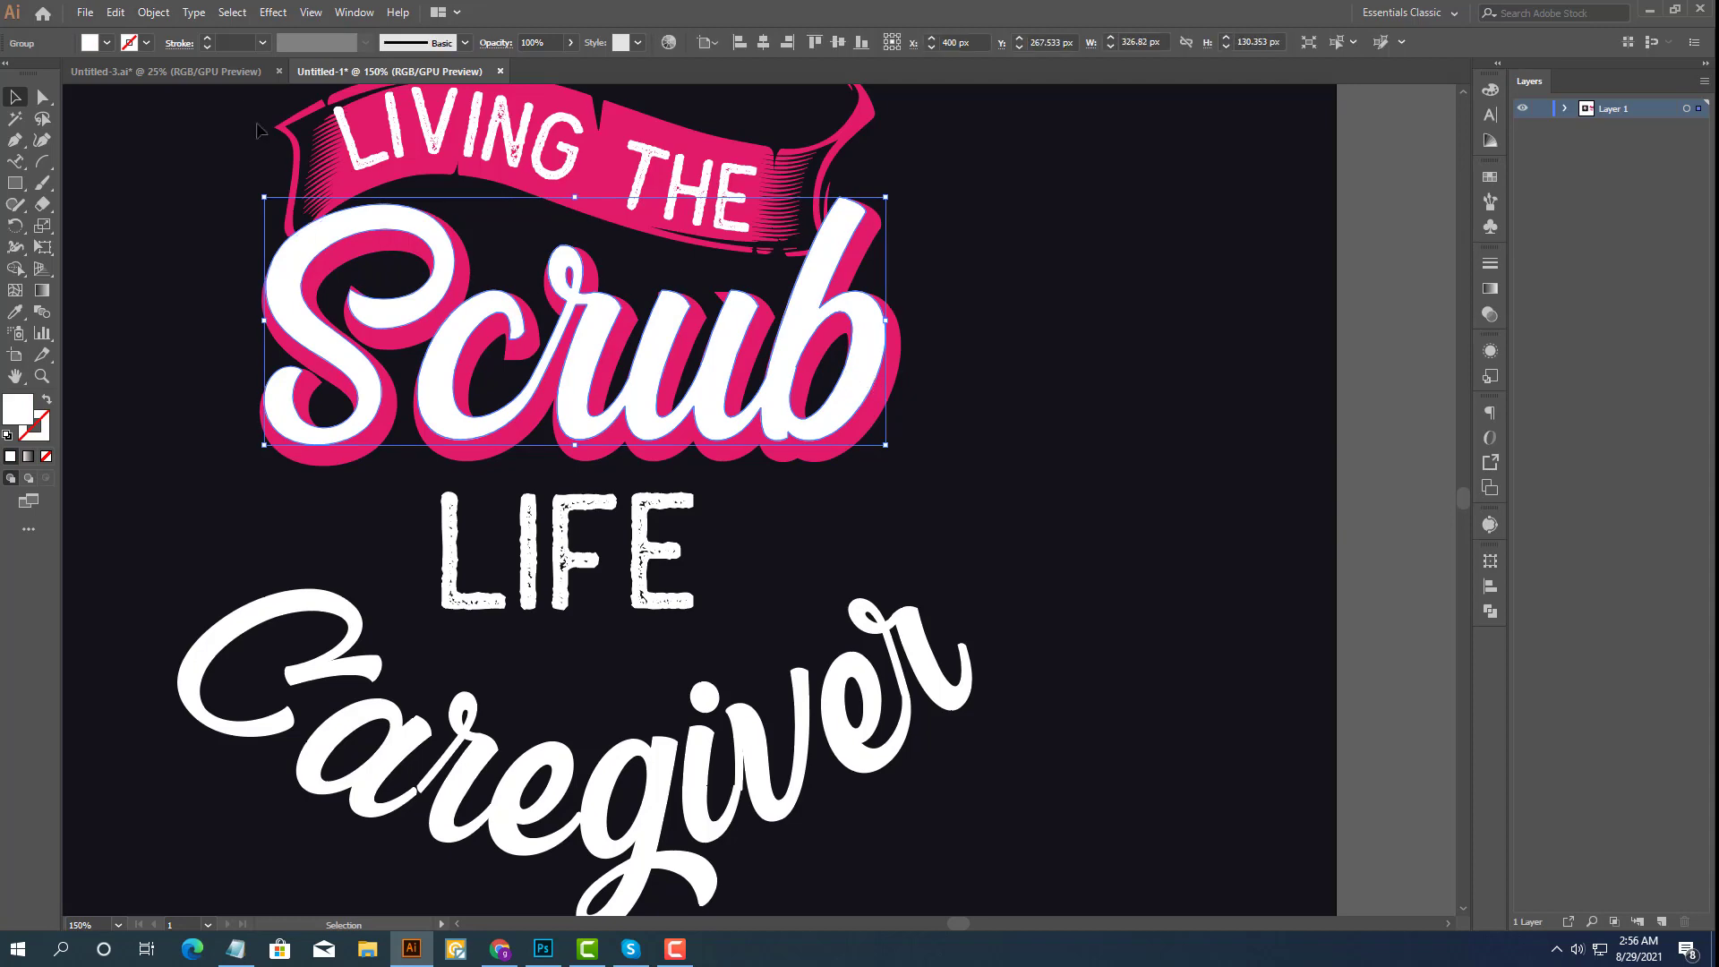
click(154, 13)
mouse_move(174, 419)
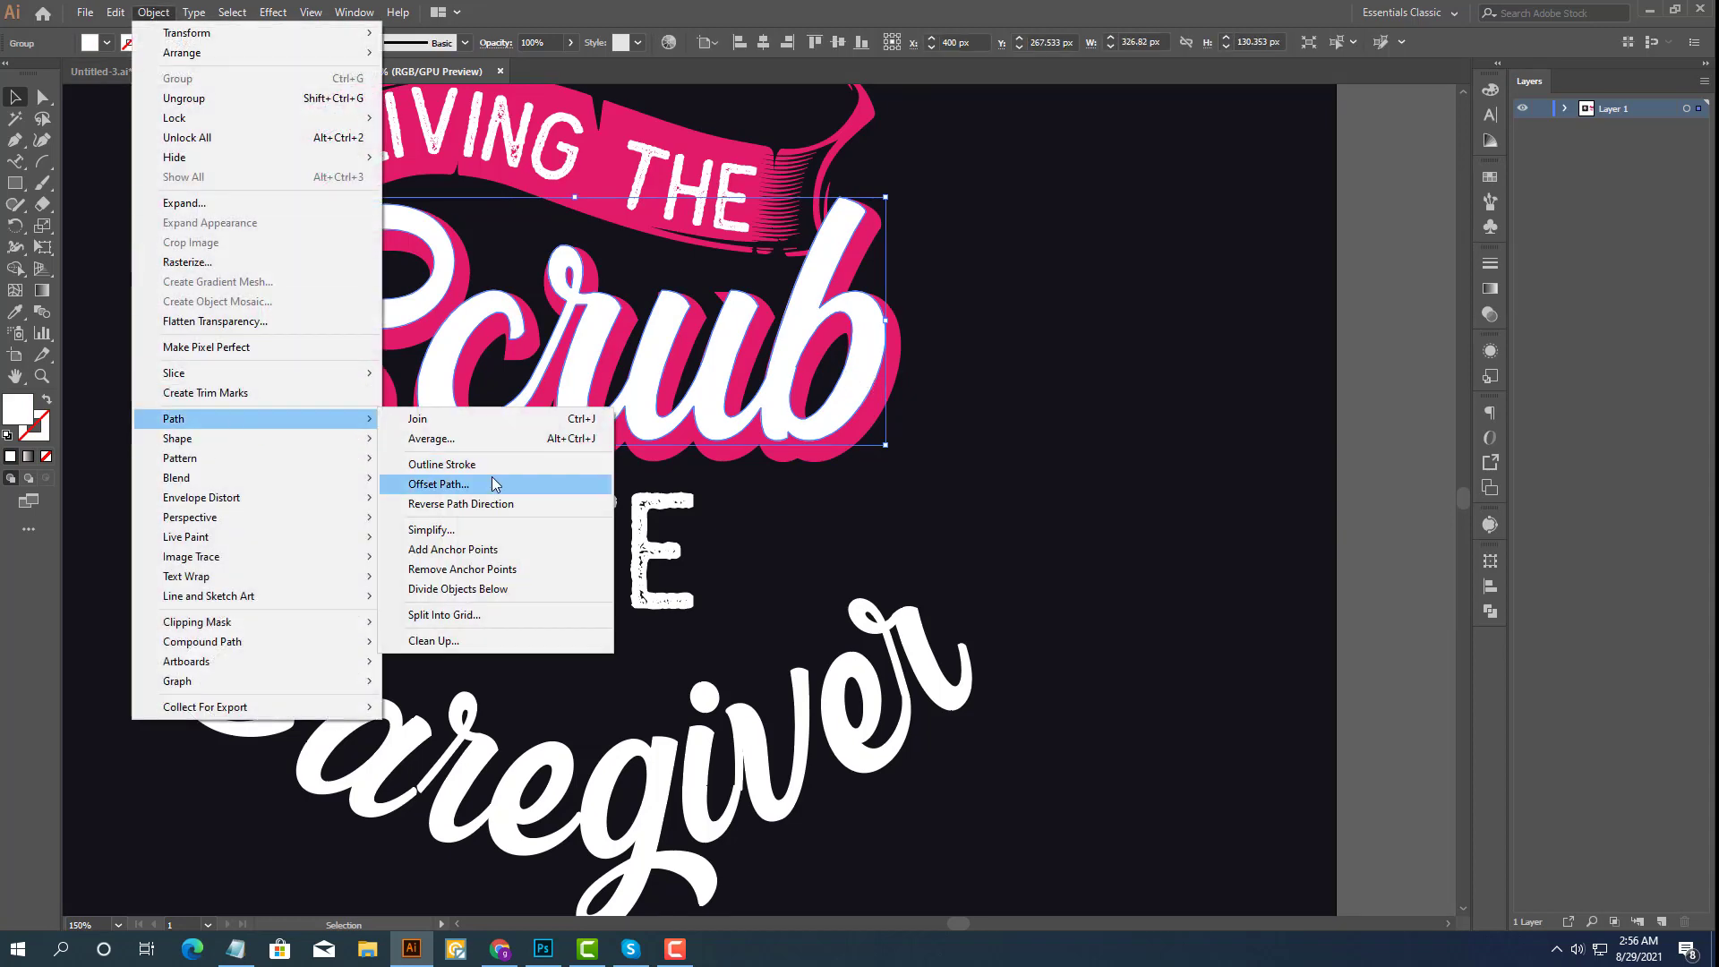
click(493, 483)
click(974, 590)
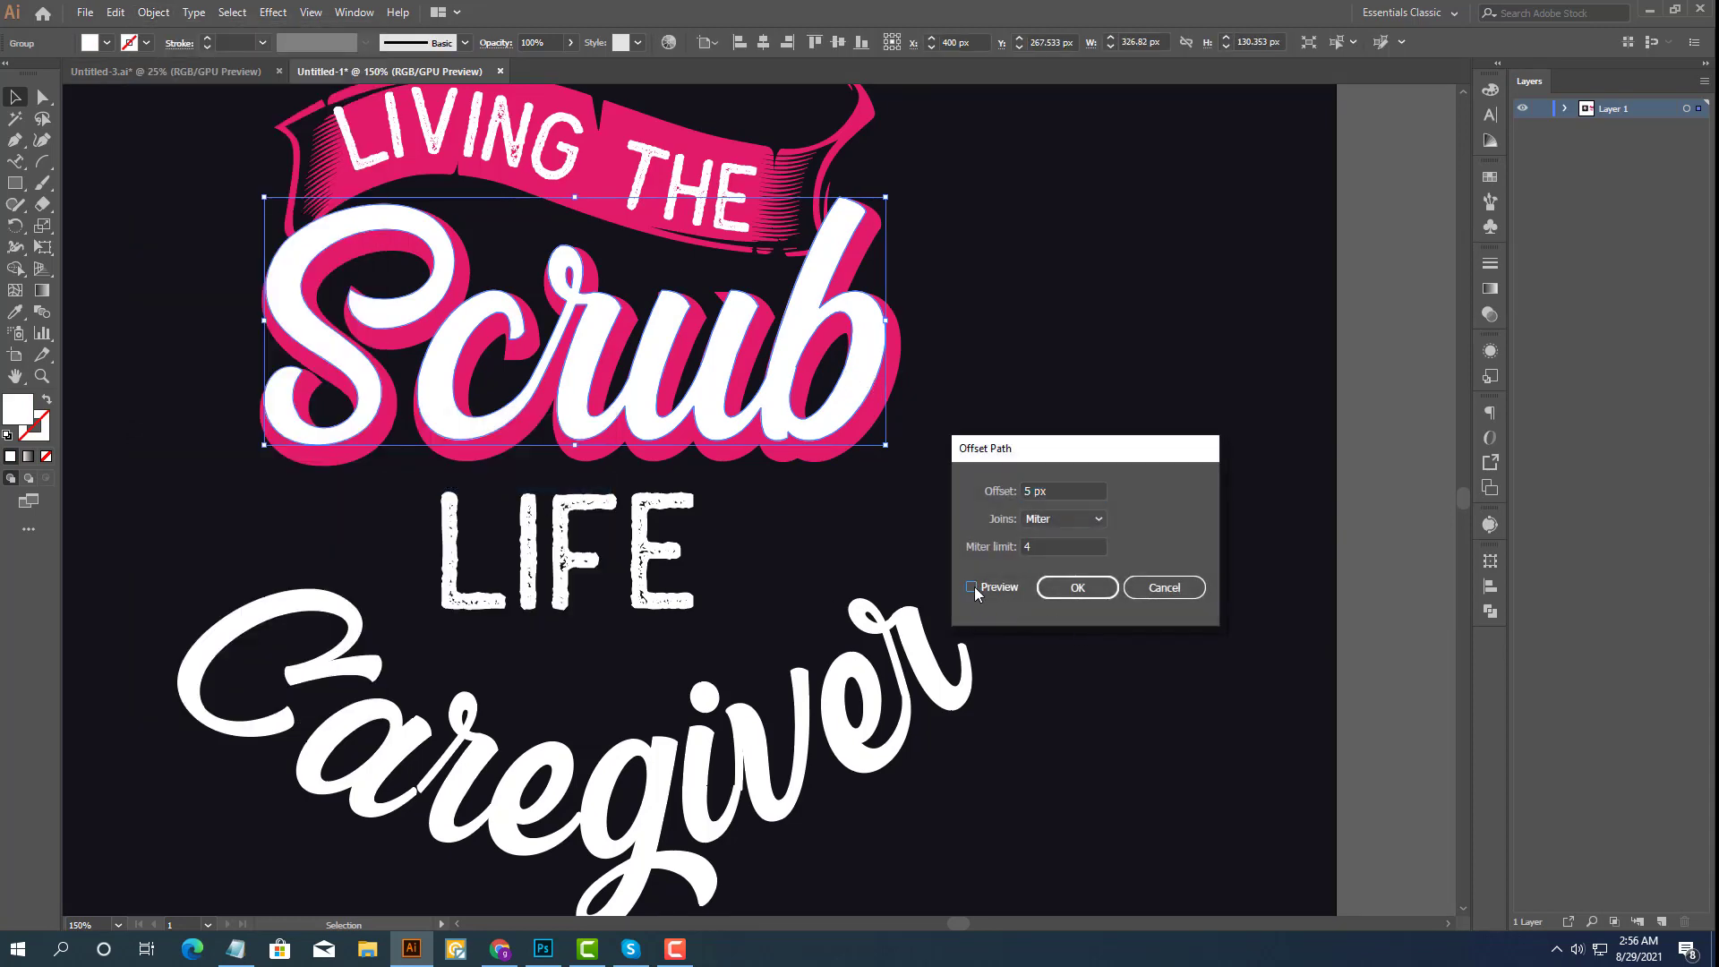
click(1075, 589)
scroll(976, 553, down, 1)
scroll(956, 549, down, 2)
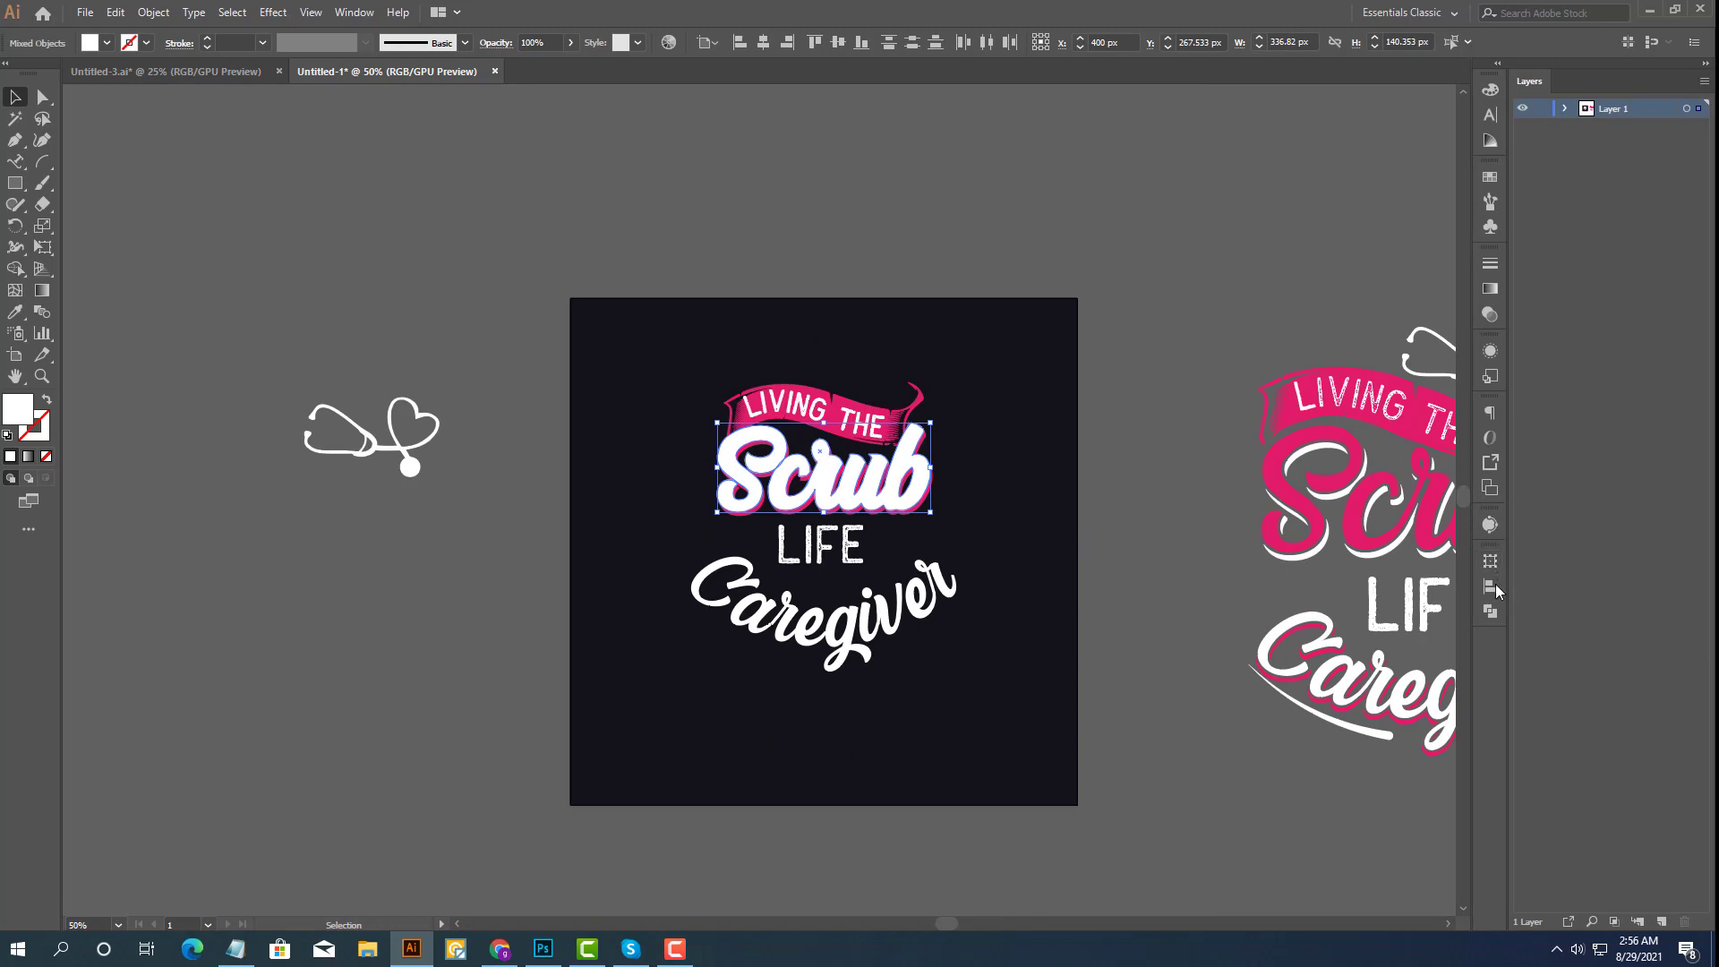
Unite the Scrub offset shapes, then unite them with the pink shadow.
click(1489, 610)
click(1286, 596)
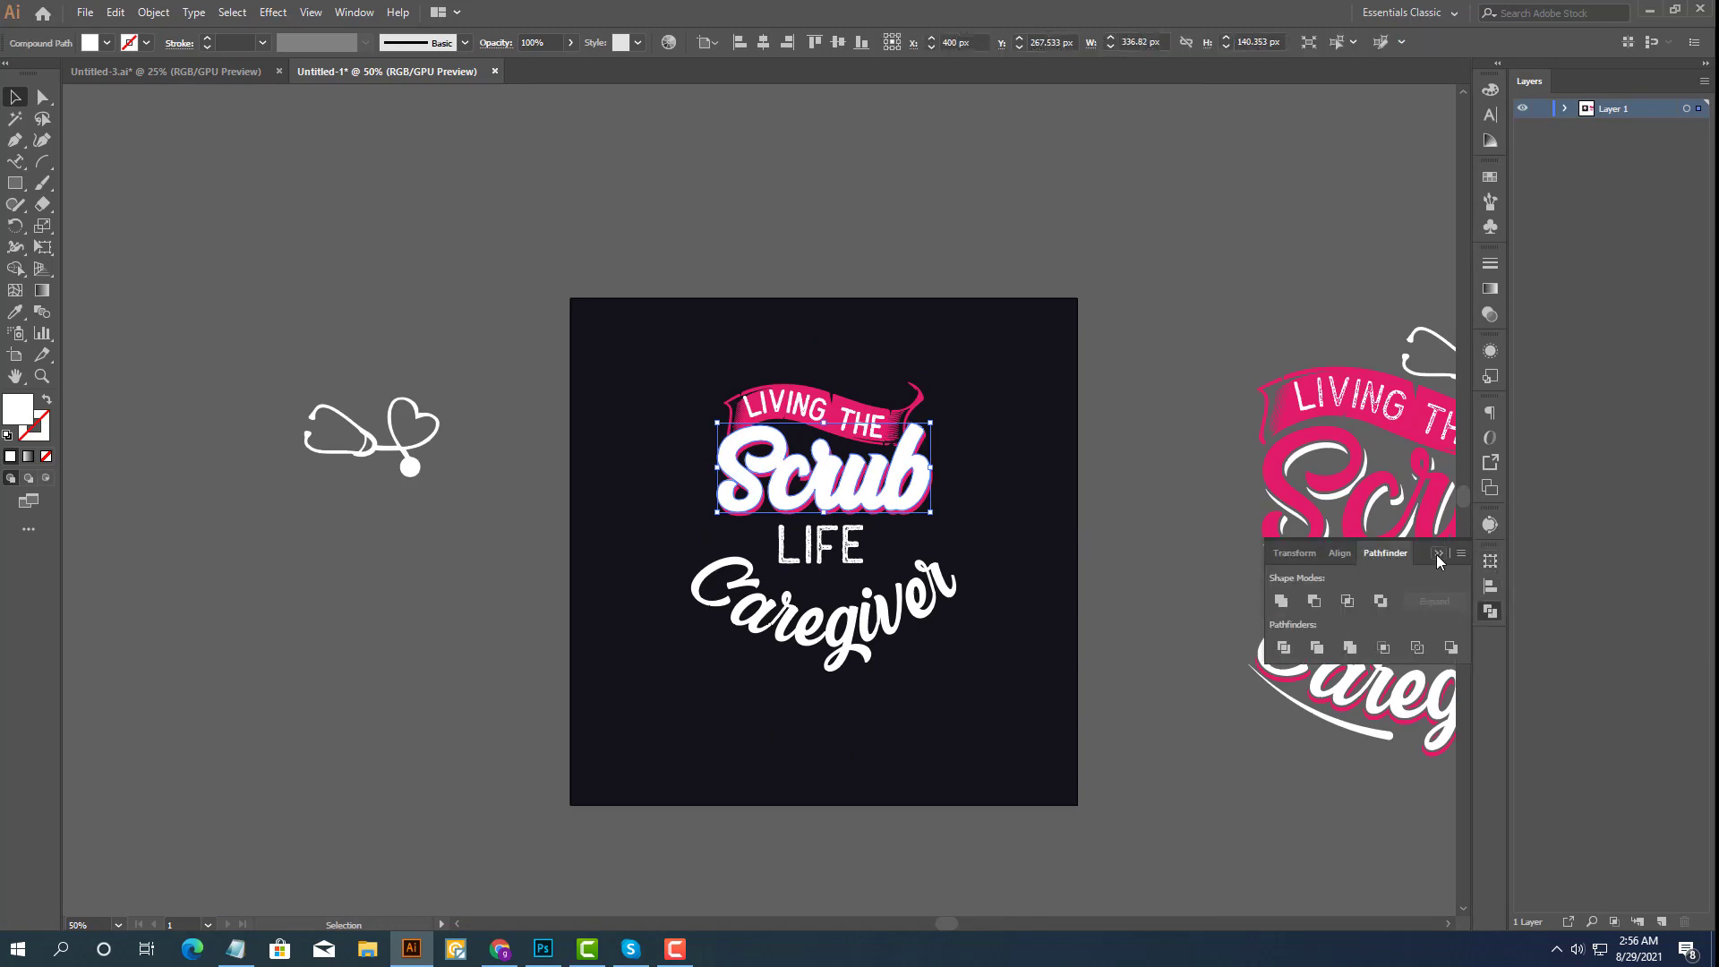
scroll(989, 510, up, 3)
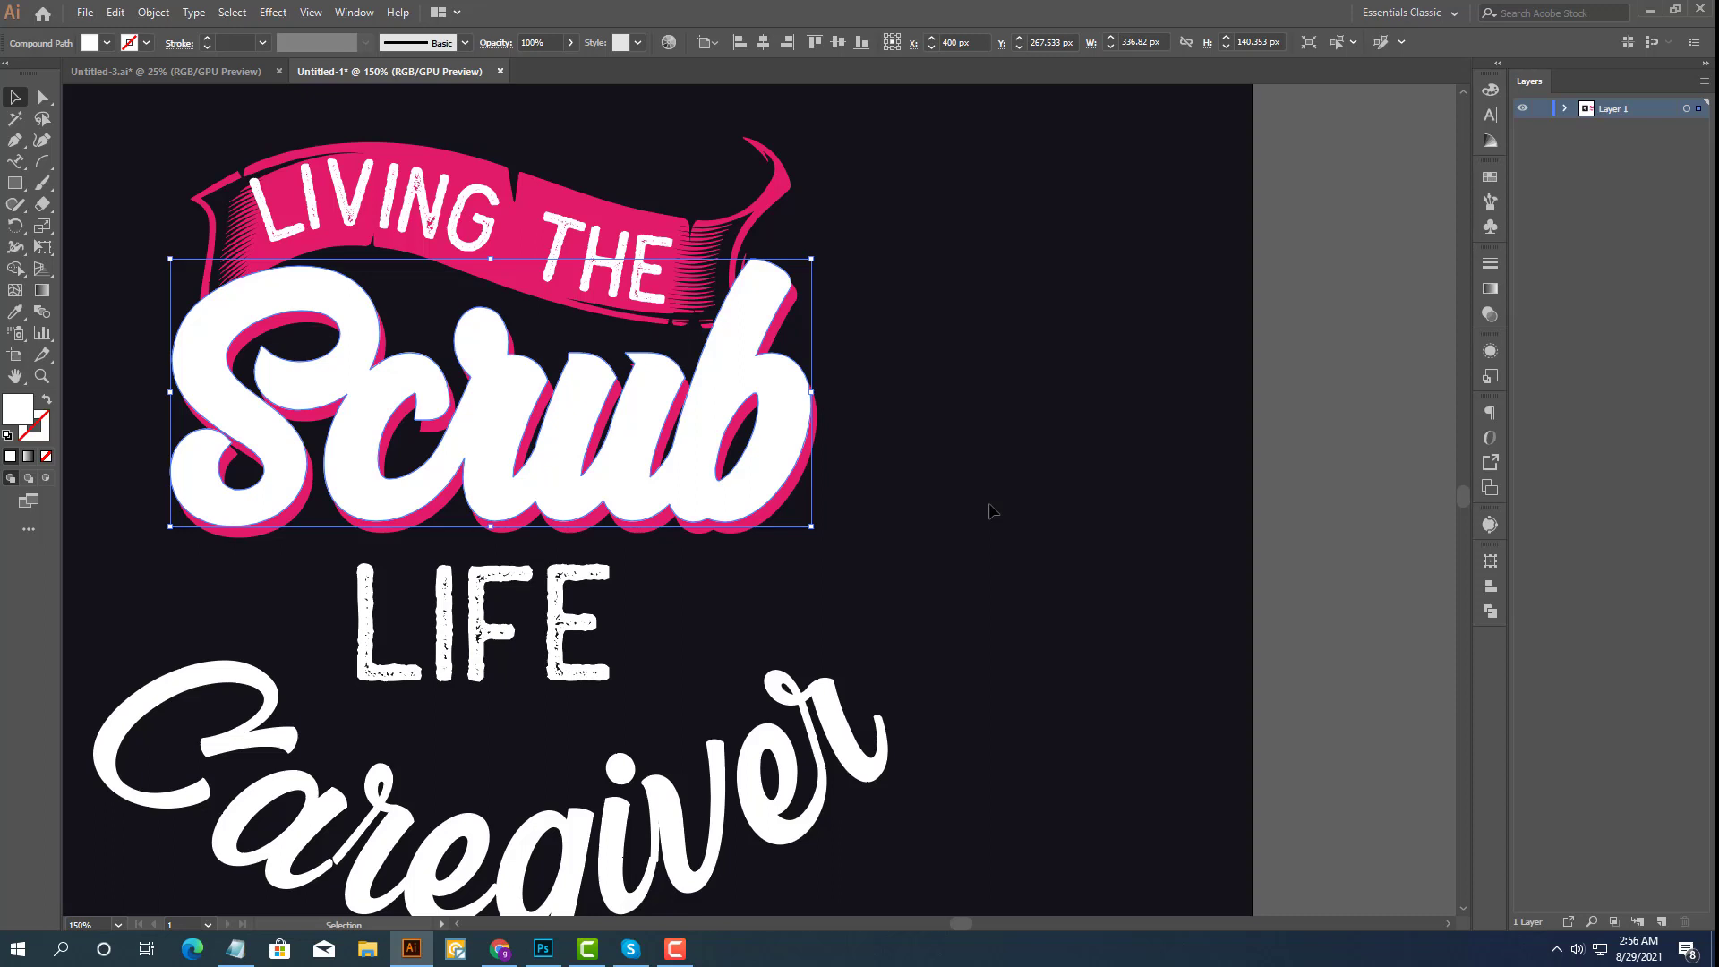
shift+click(733, 533)
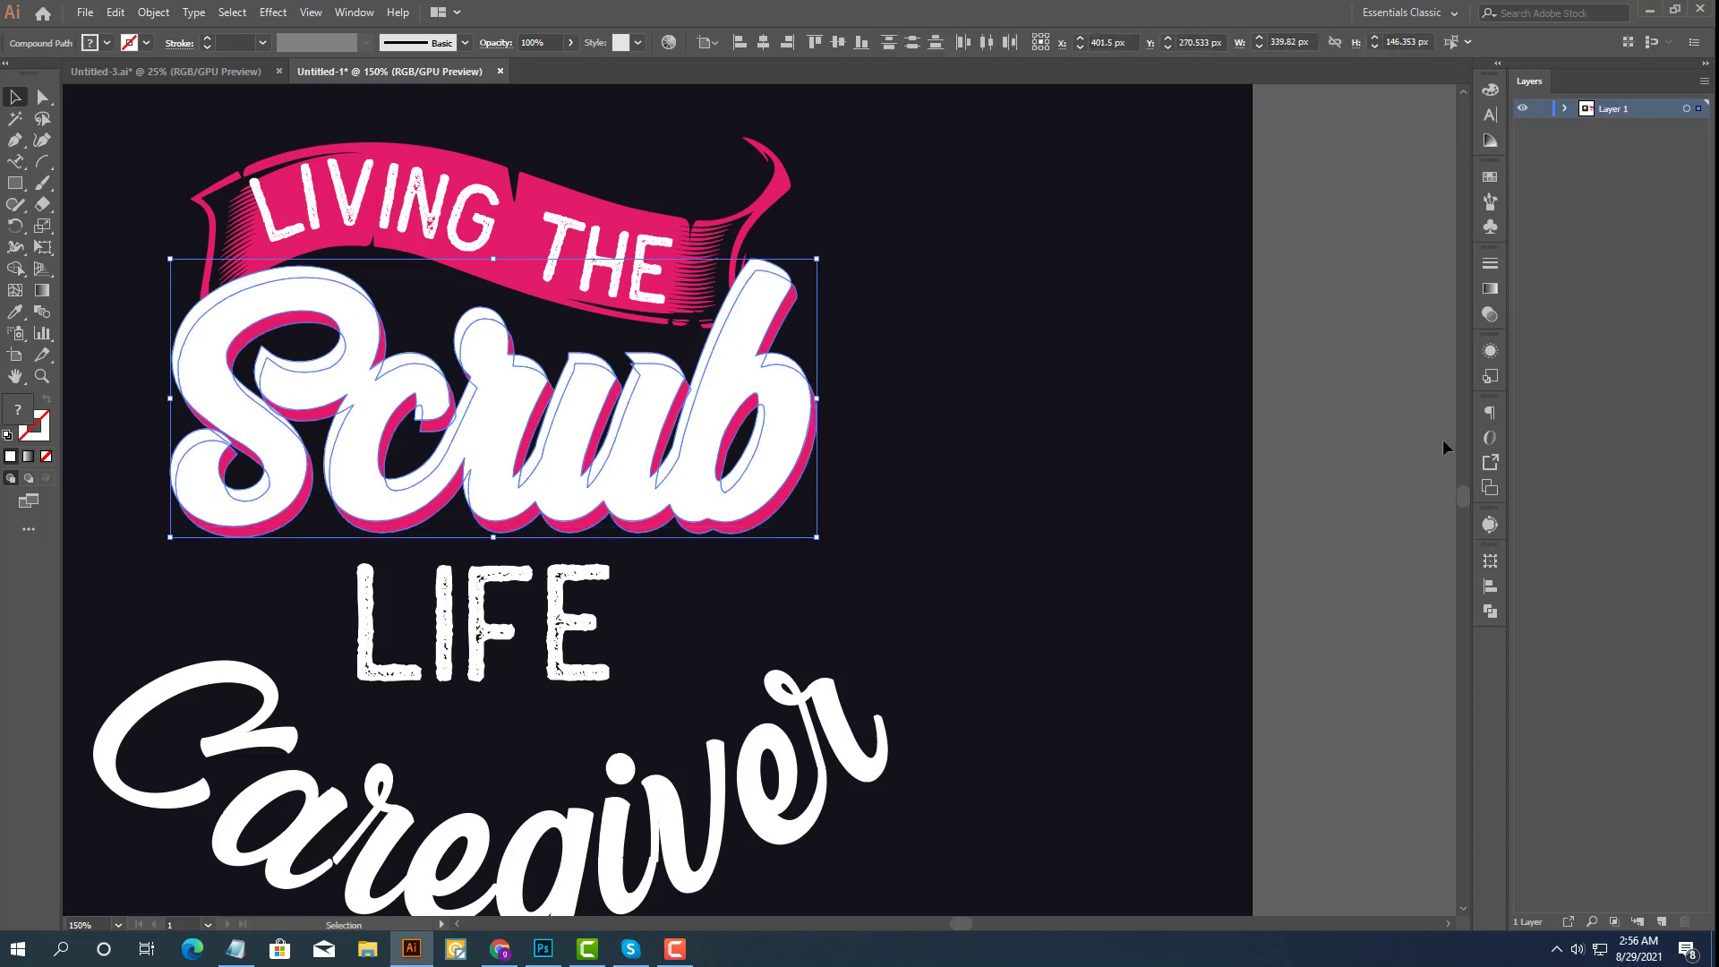
click(1490, 612)
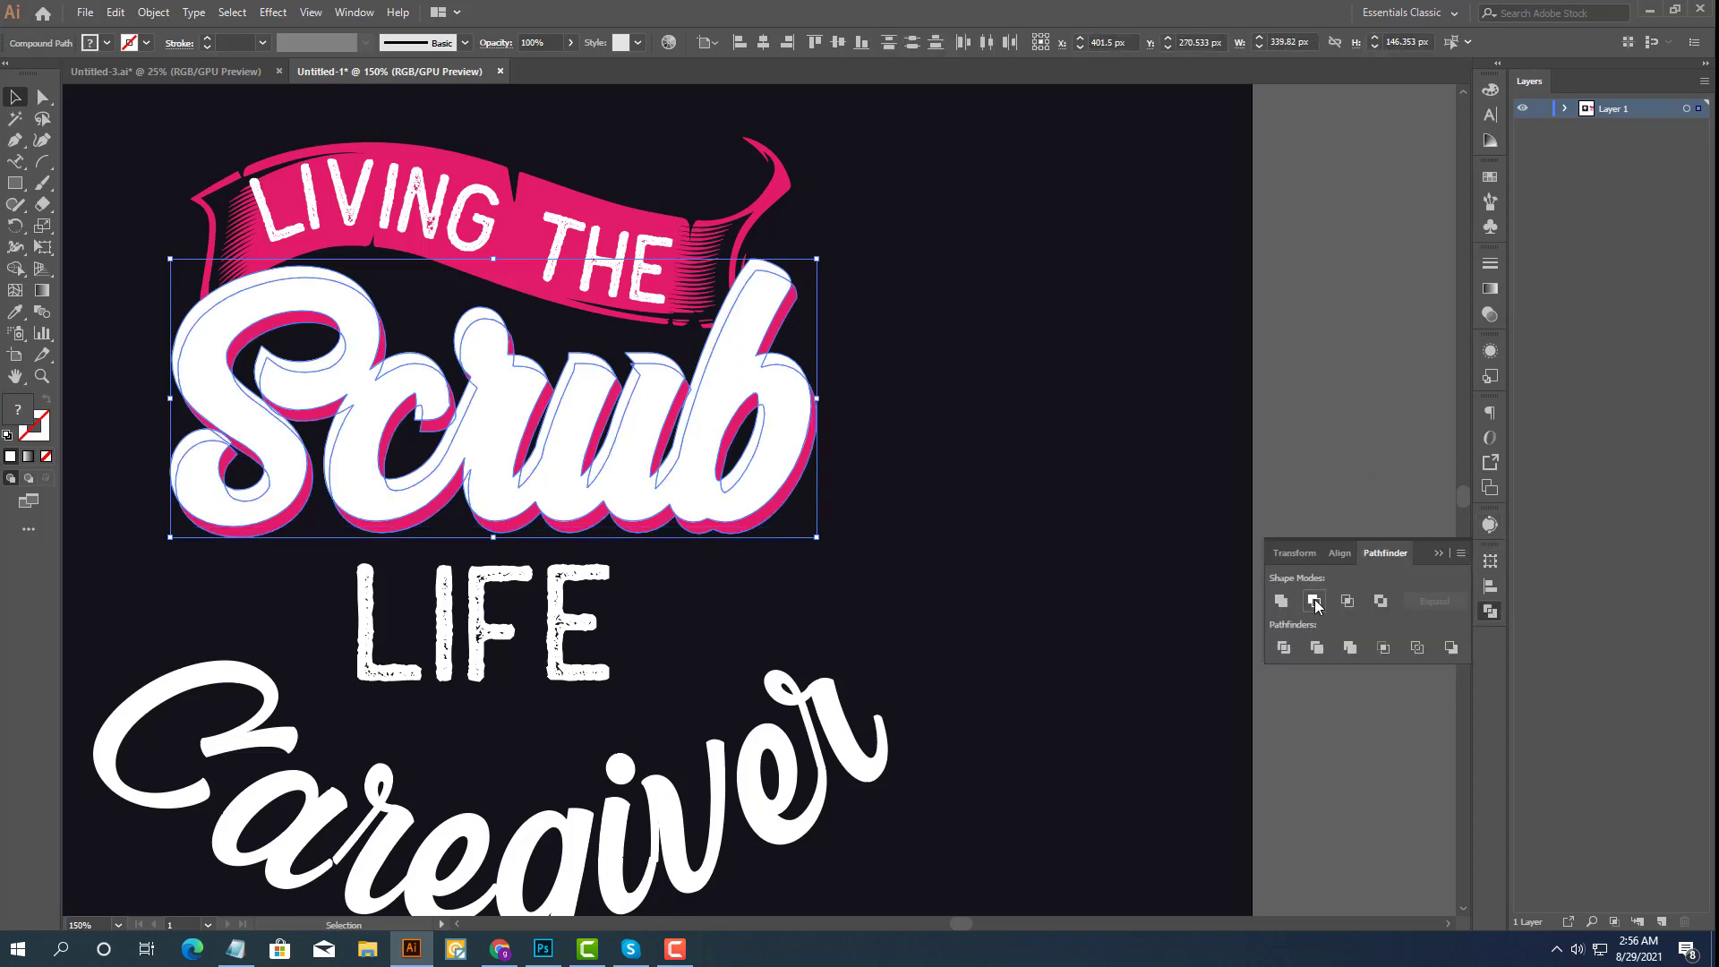
click(1314, 601)
click(1438, 553)
Deselect everything and zoom out to show the whole artboard.
click(1222, 526)
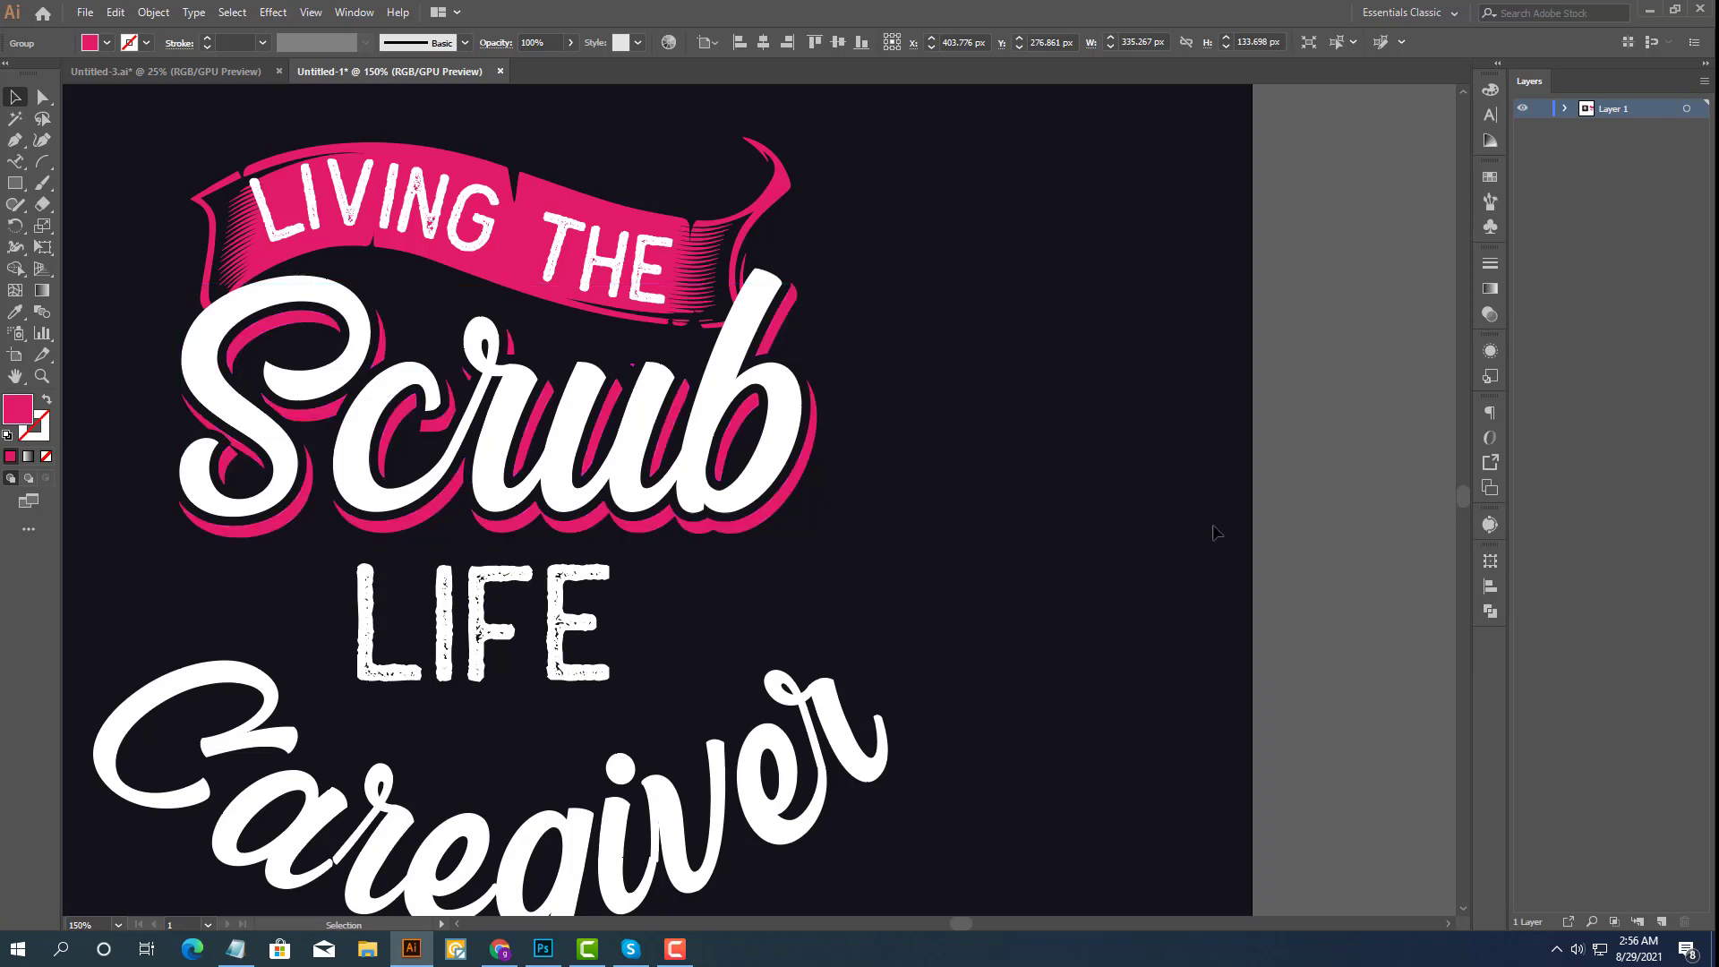
key(ctrl+1)
drag(1230, 562, 1195, 579)
key(ctrl+minus)
key(ctrl+minus)
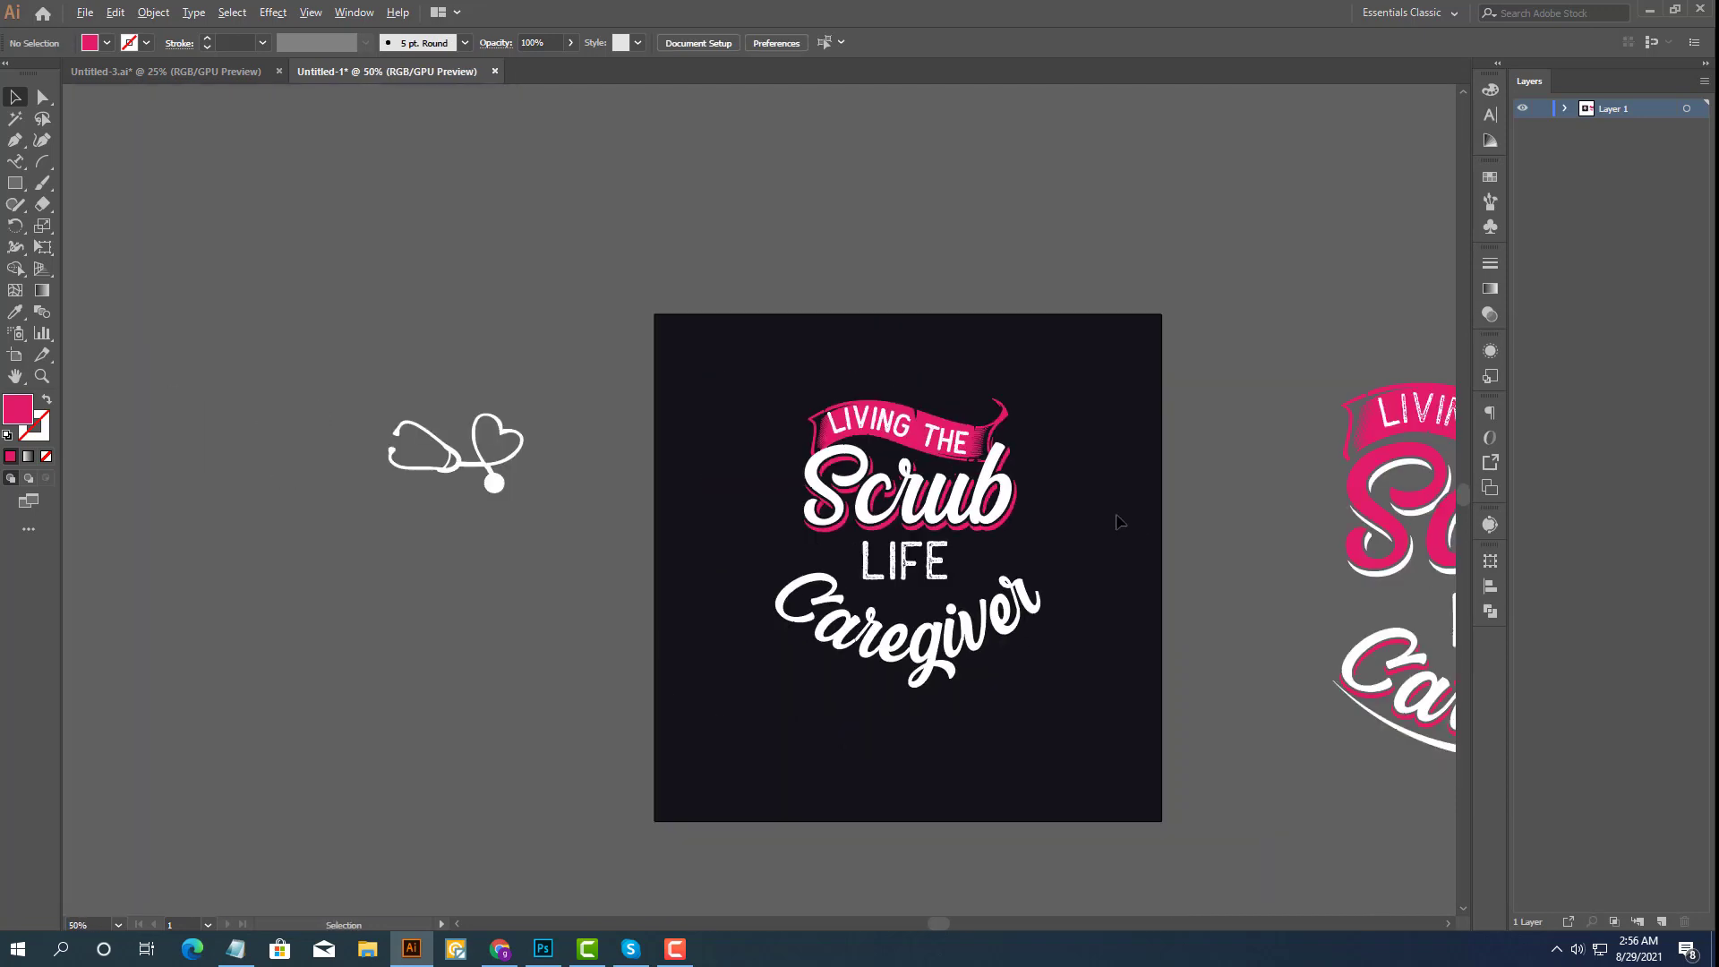
Use the Eyedropper to paint the S and crub letters of Scrub pink.
click(16, 313)
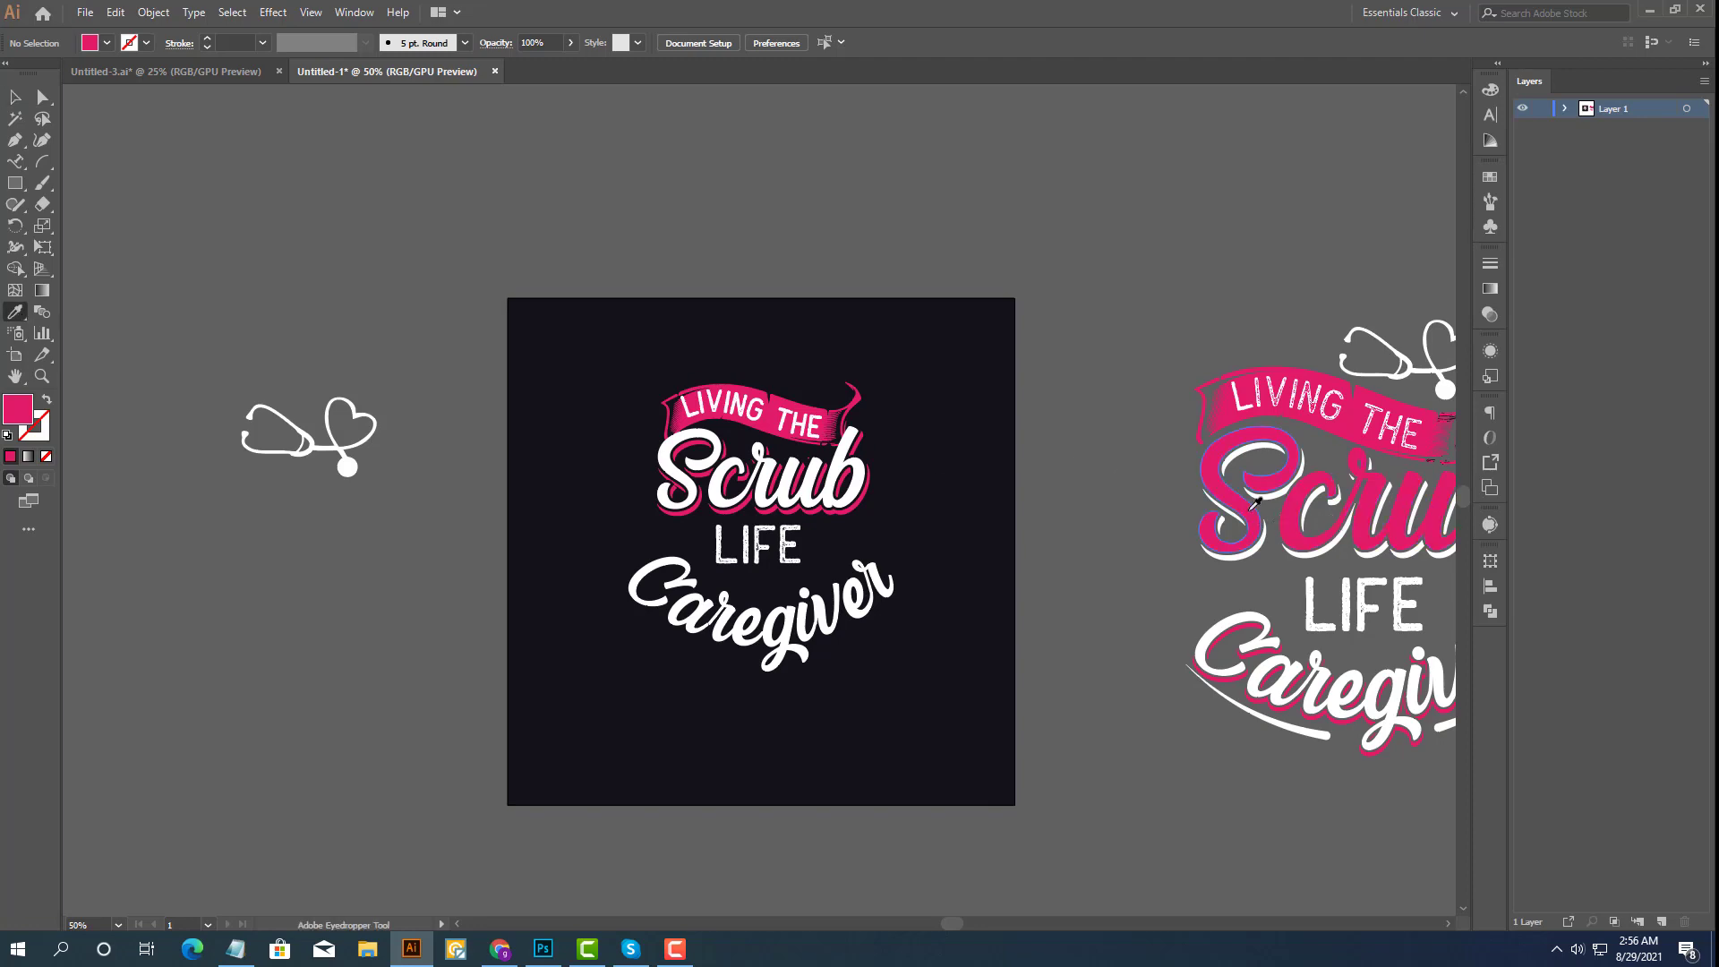
scroll(636, 446, up, 3)
click(898, 530)
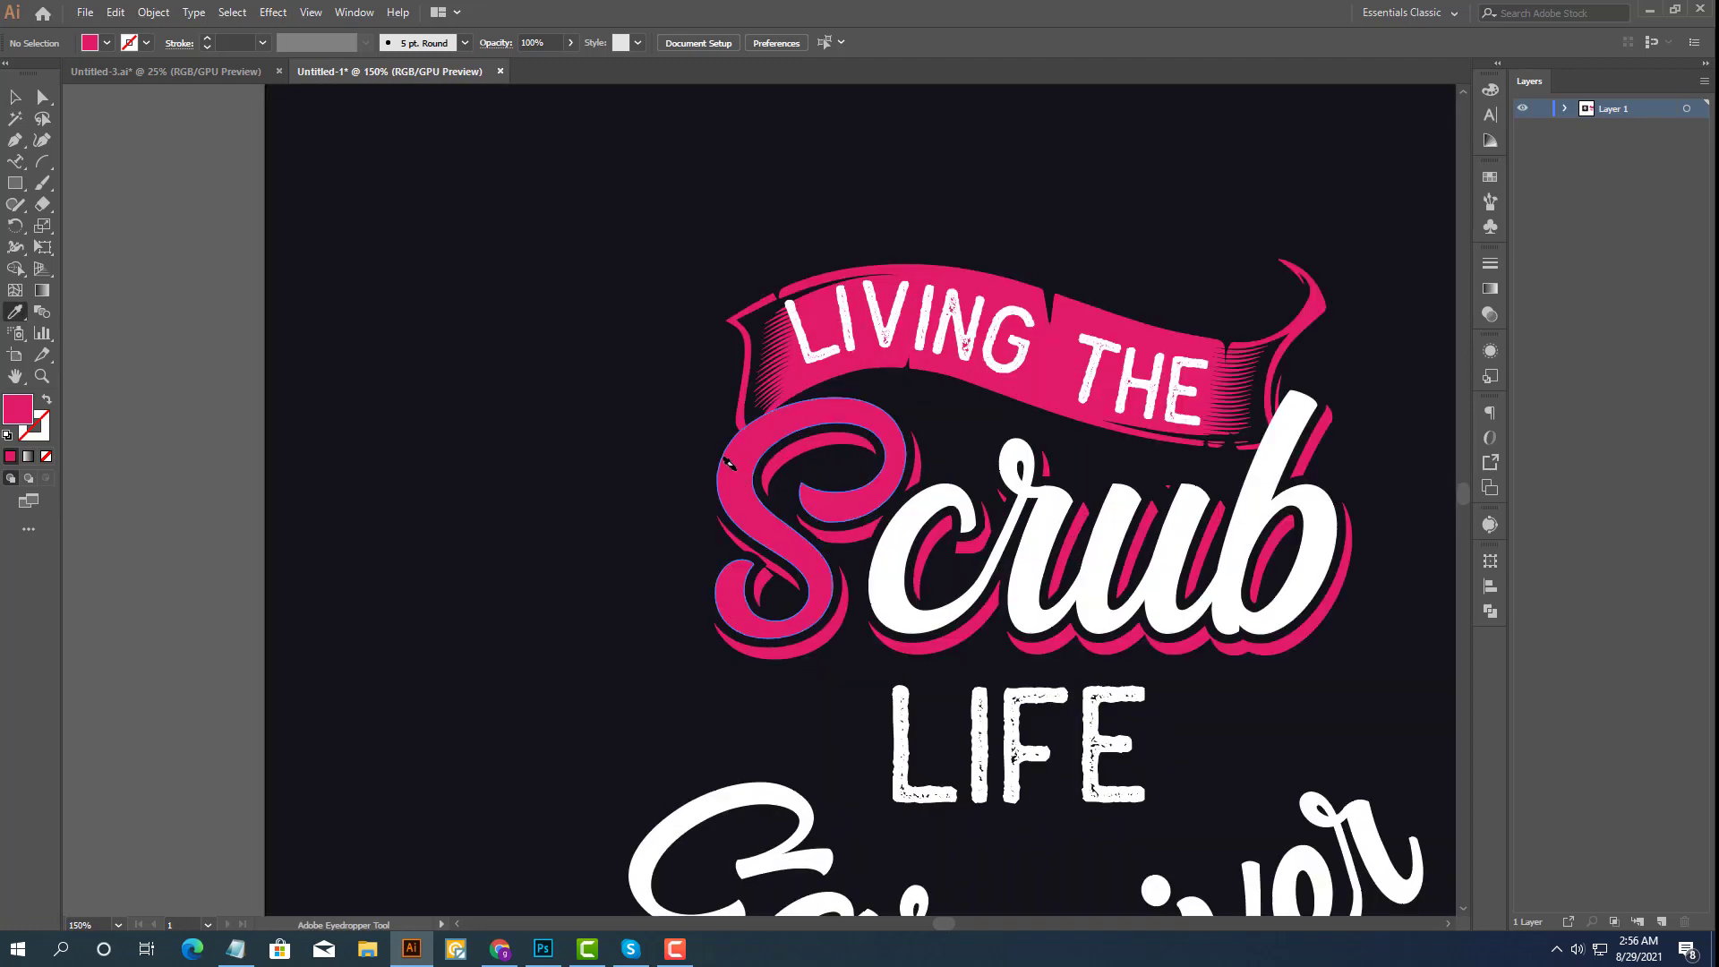
click(949, 517)
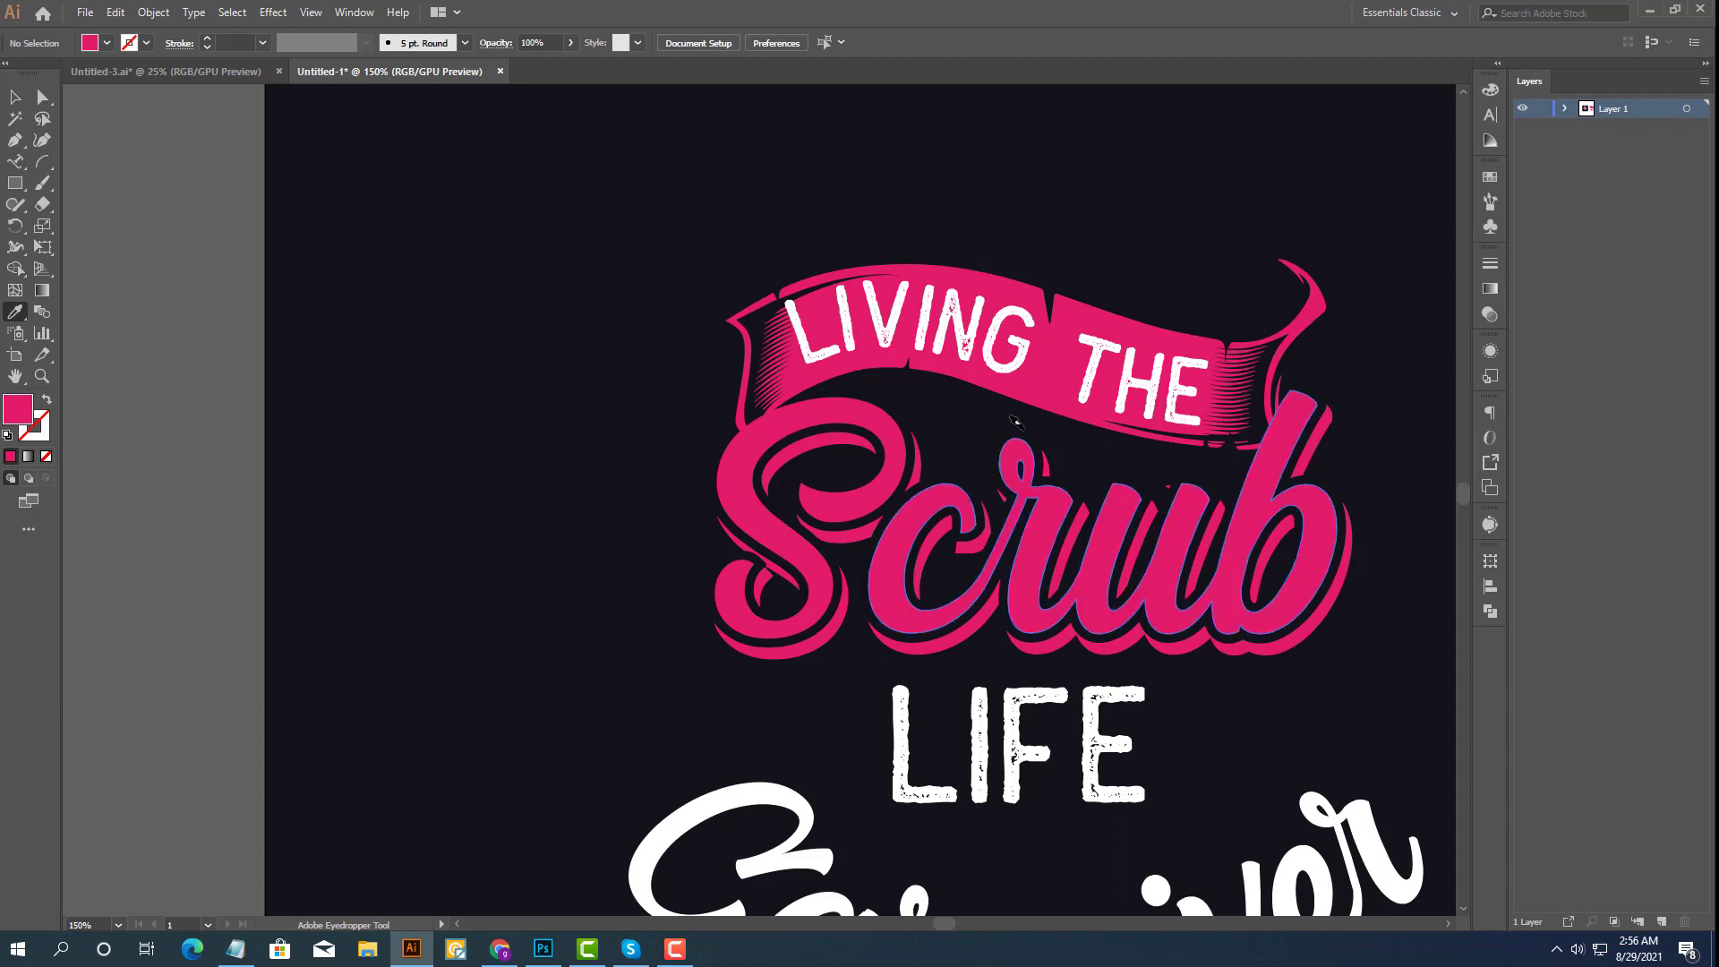
key(ctrl+shift+a)
Sample white from LIFE and apply it to the shadow pieces under the S, c, r and u.
click(1025, 691)
alt+click(940, 635)
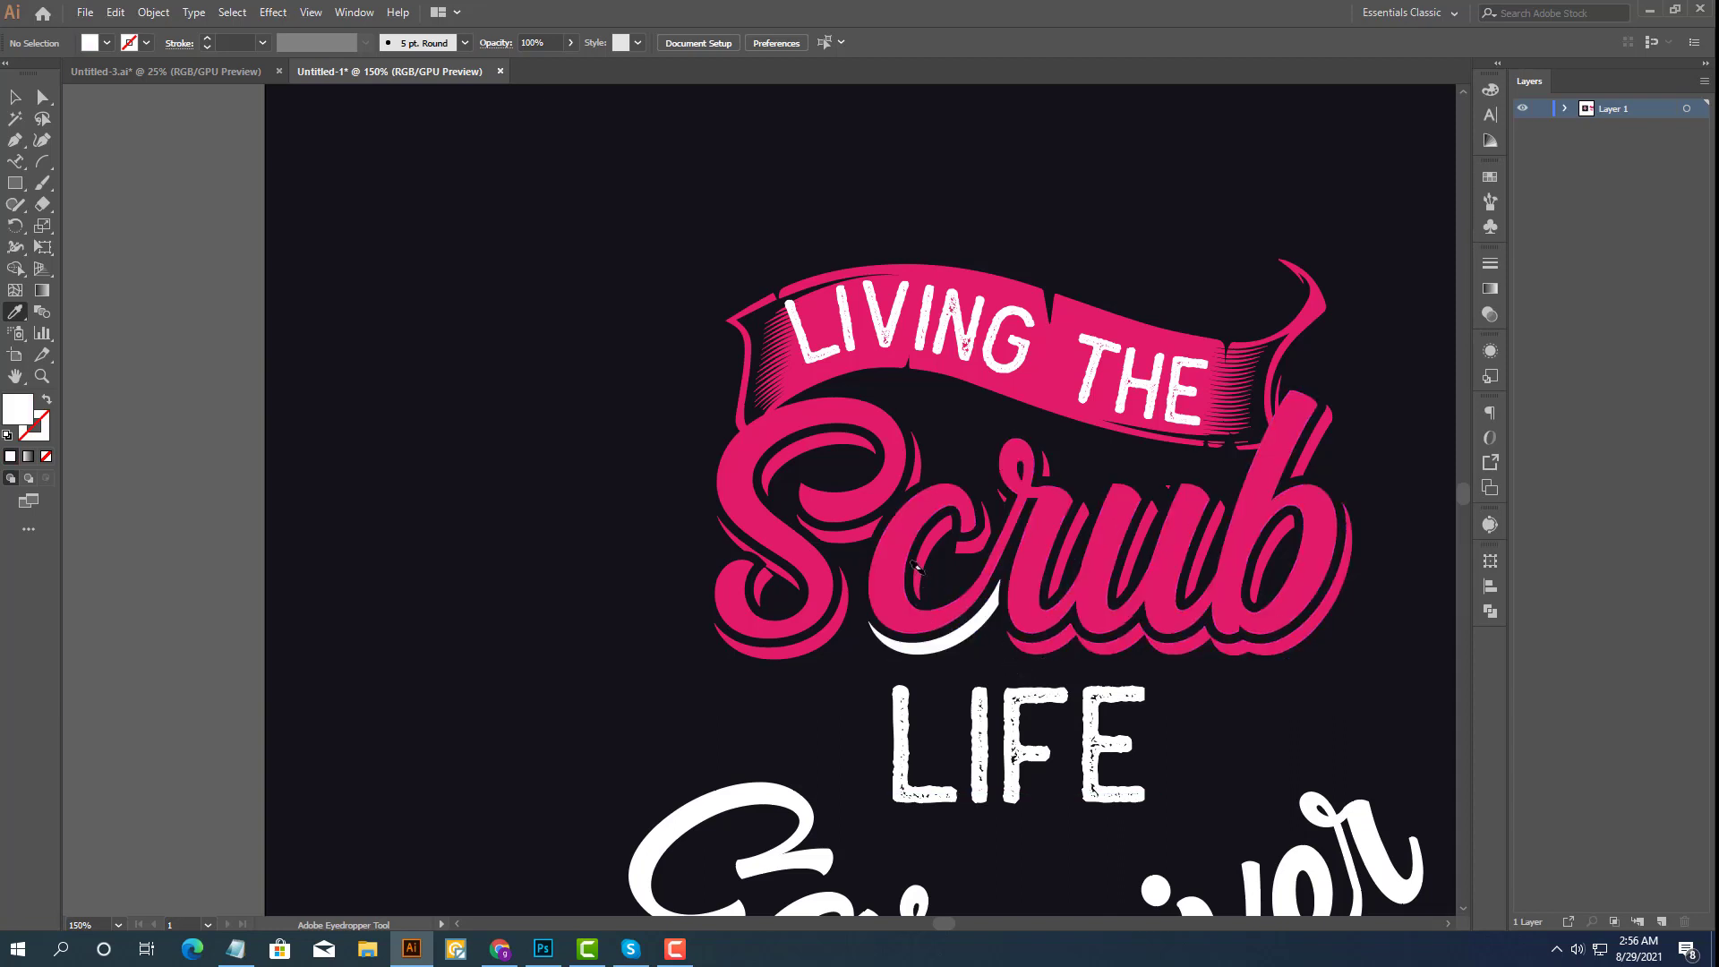
alt+click(931, 555)
alt+click(841, 528)
alt+click(907, 463)
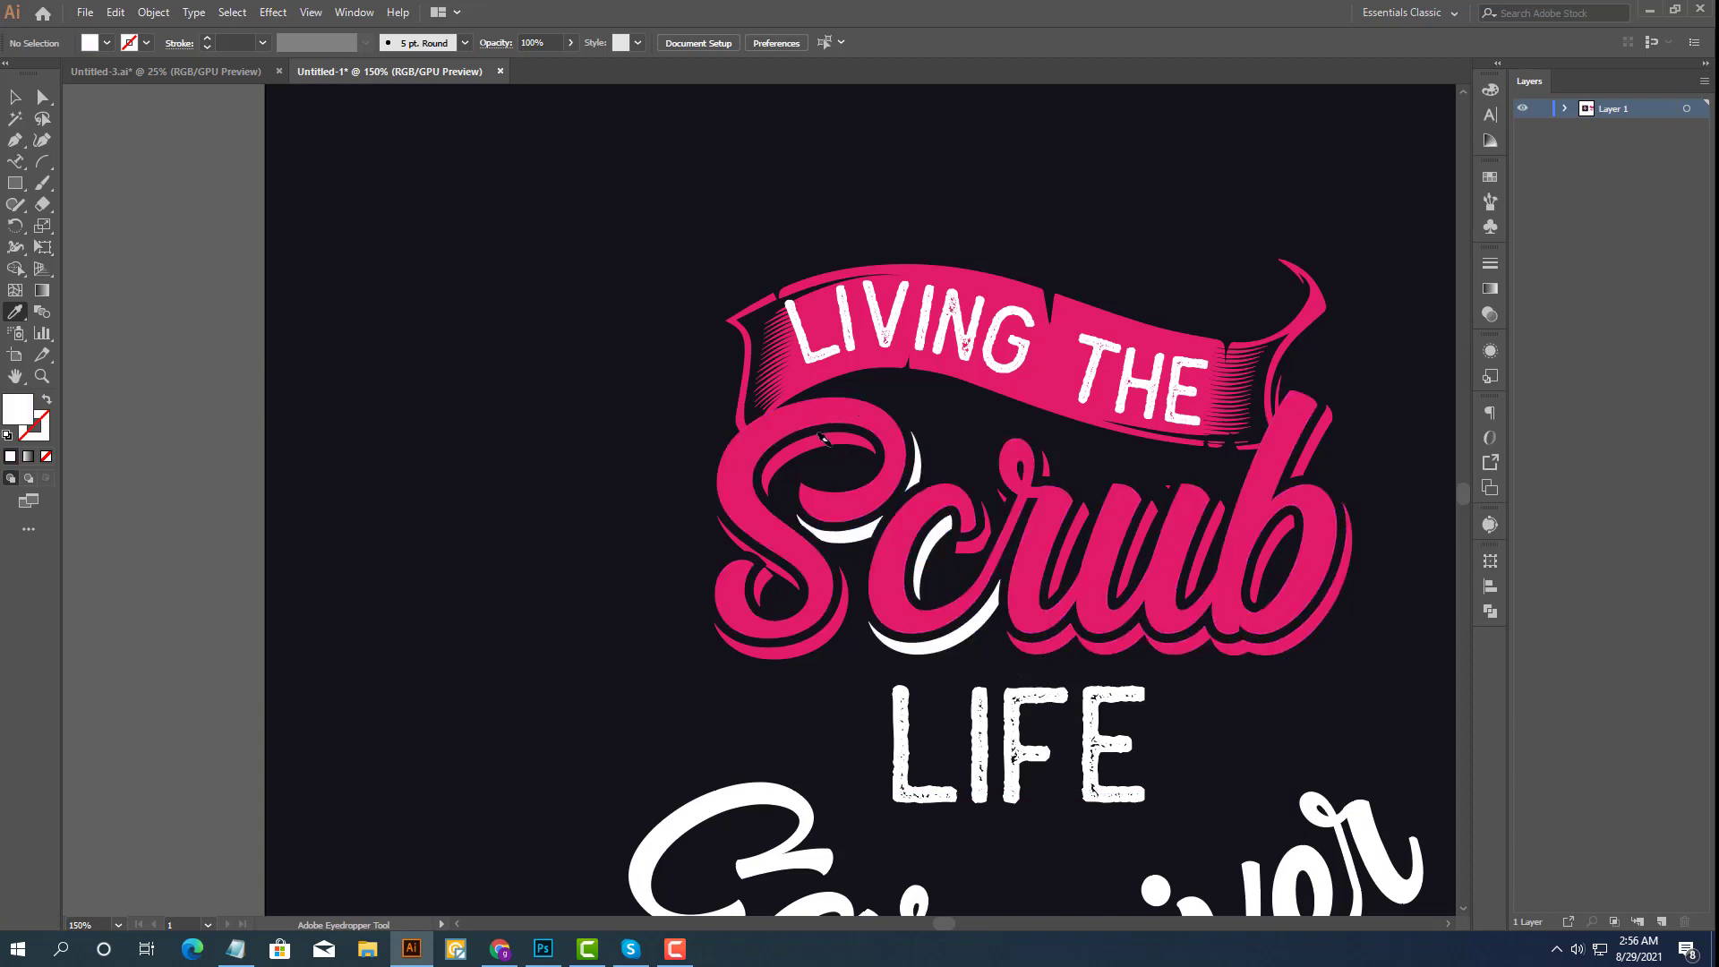
alt+click(754, 573)
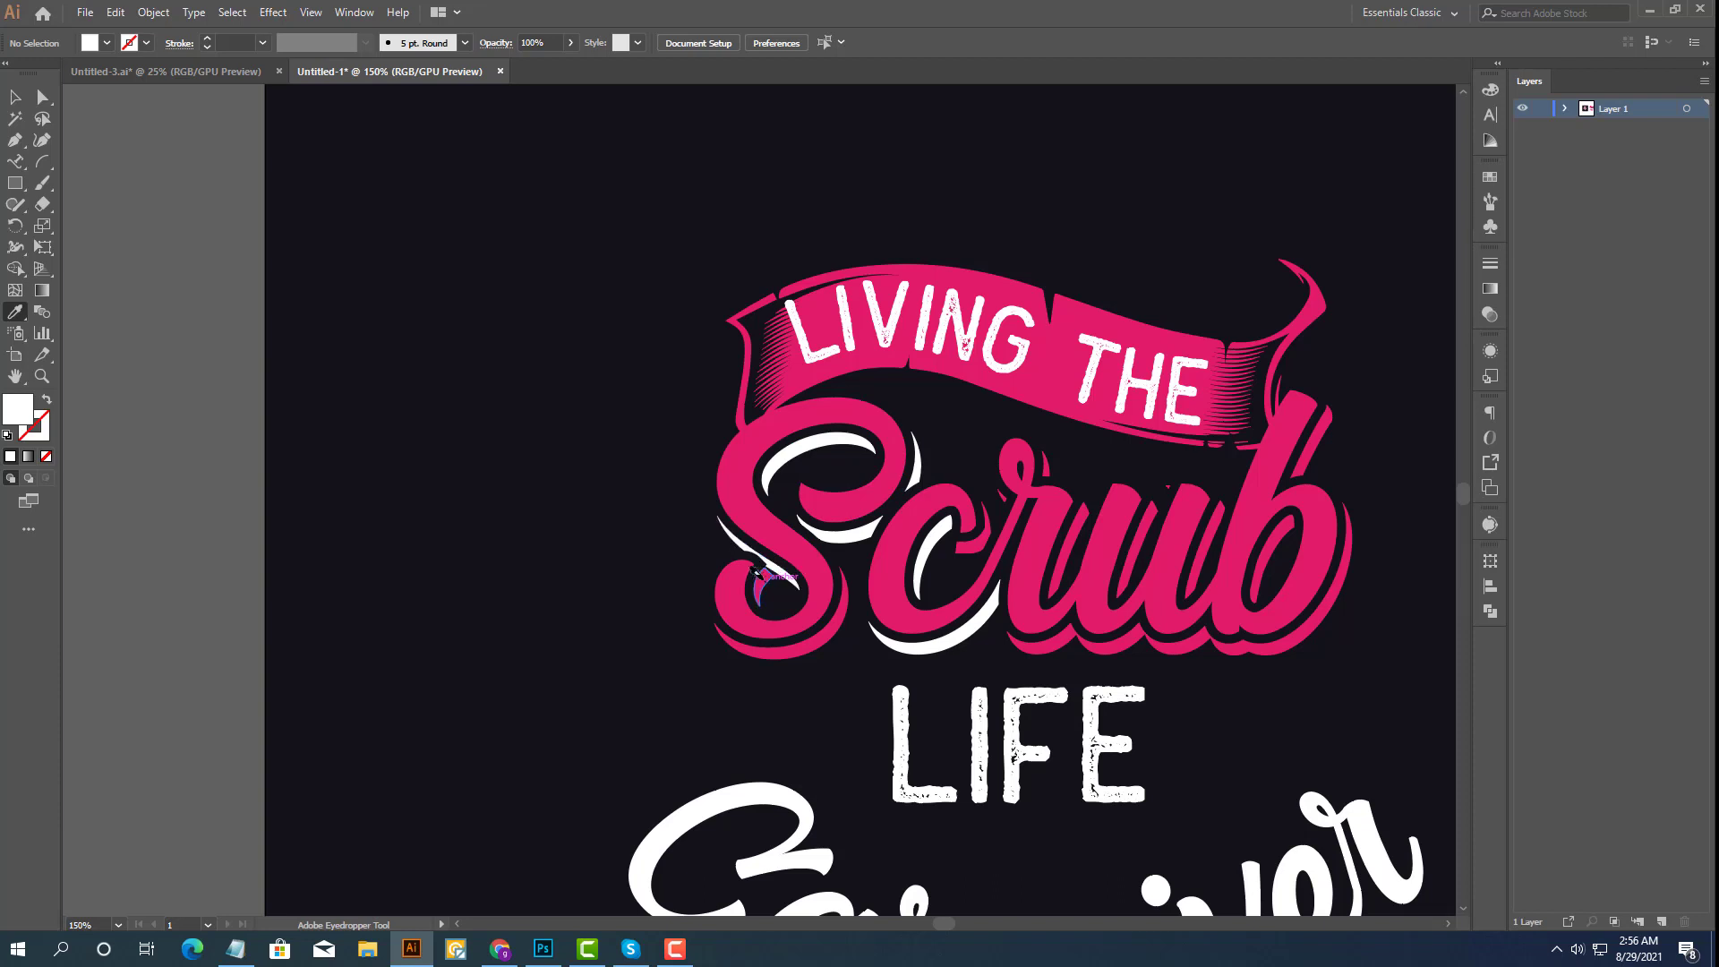
alt+click(779, 647)
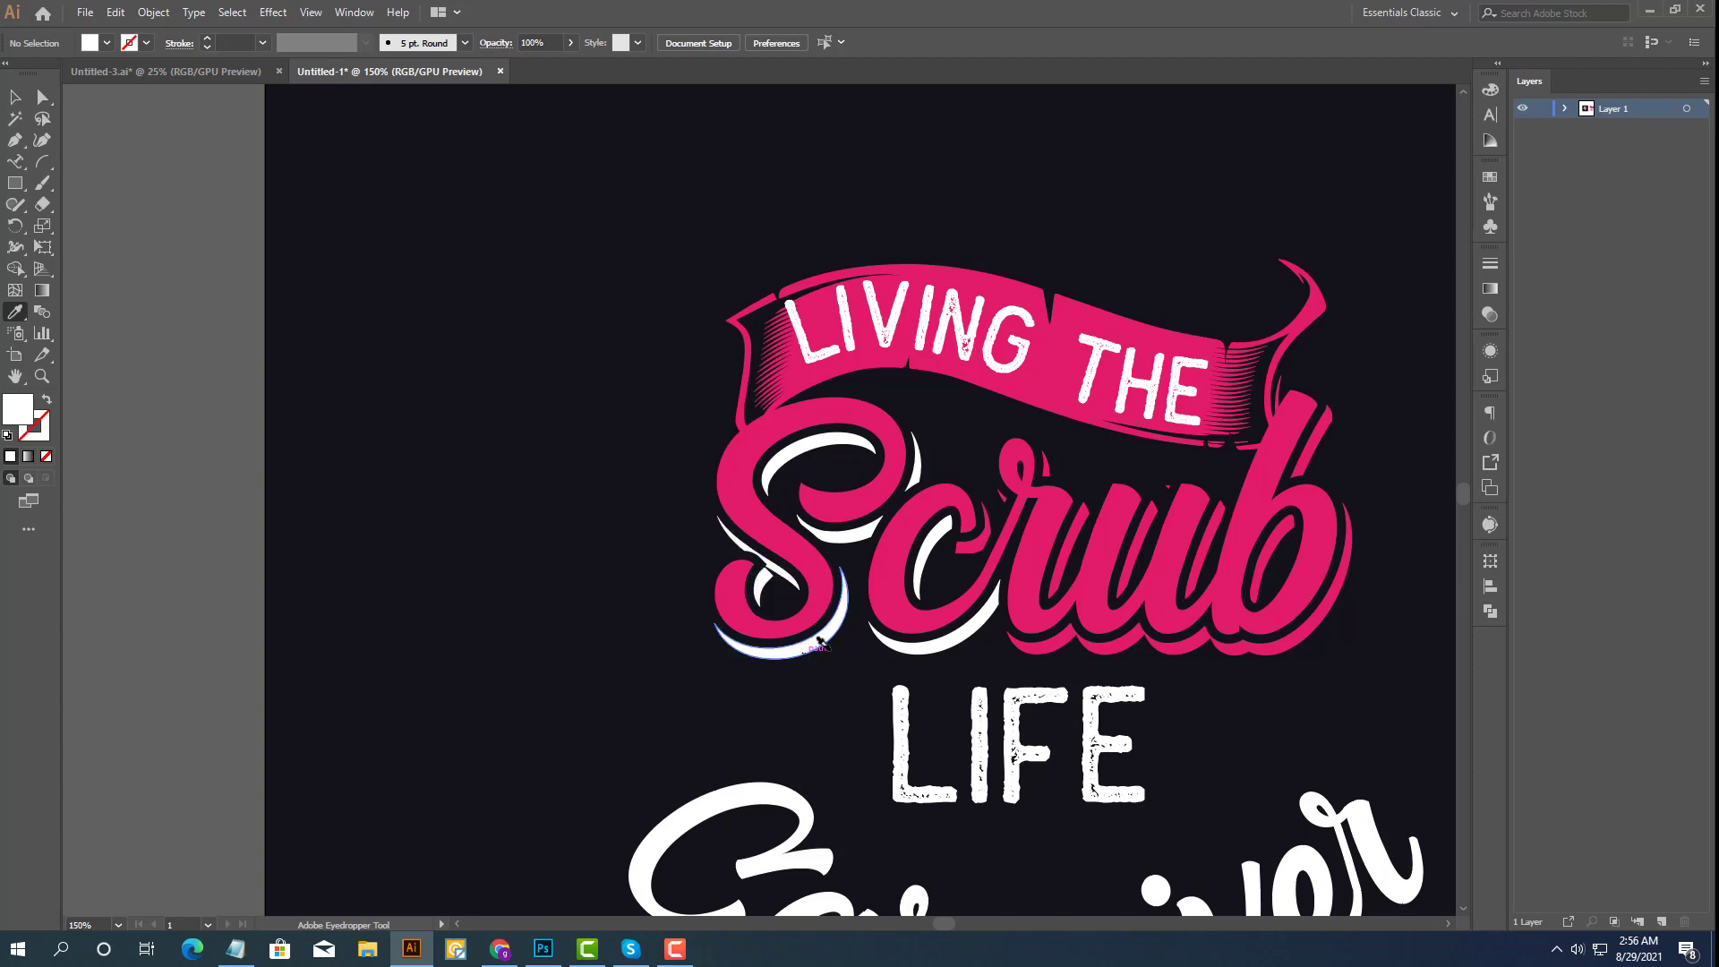
alt+click(985, 524)
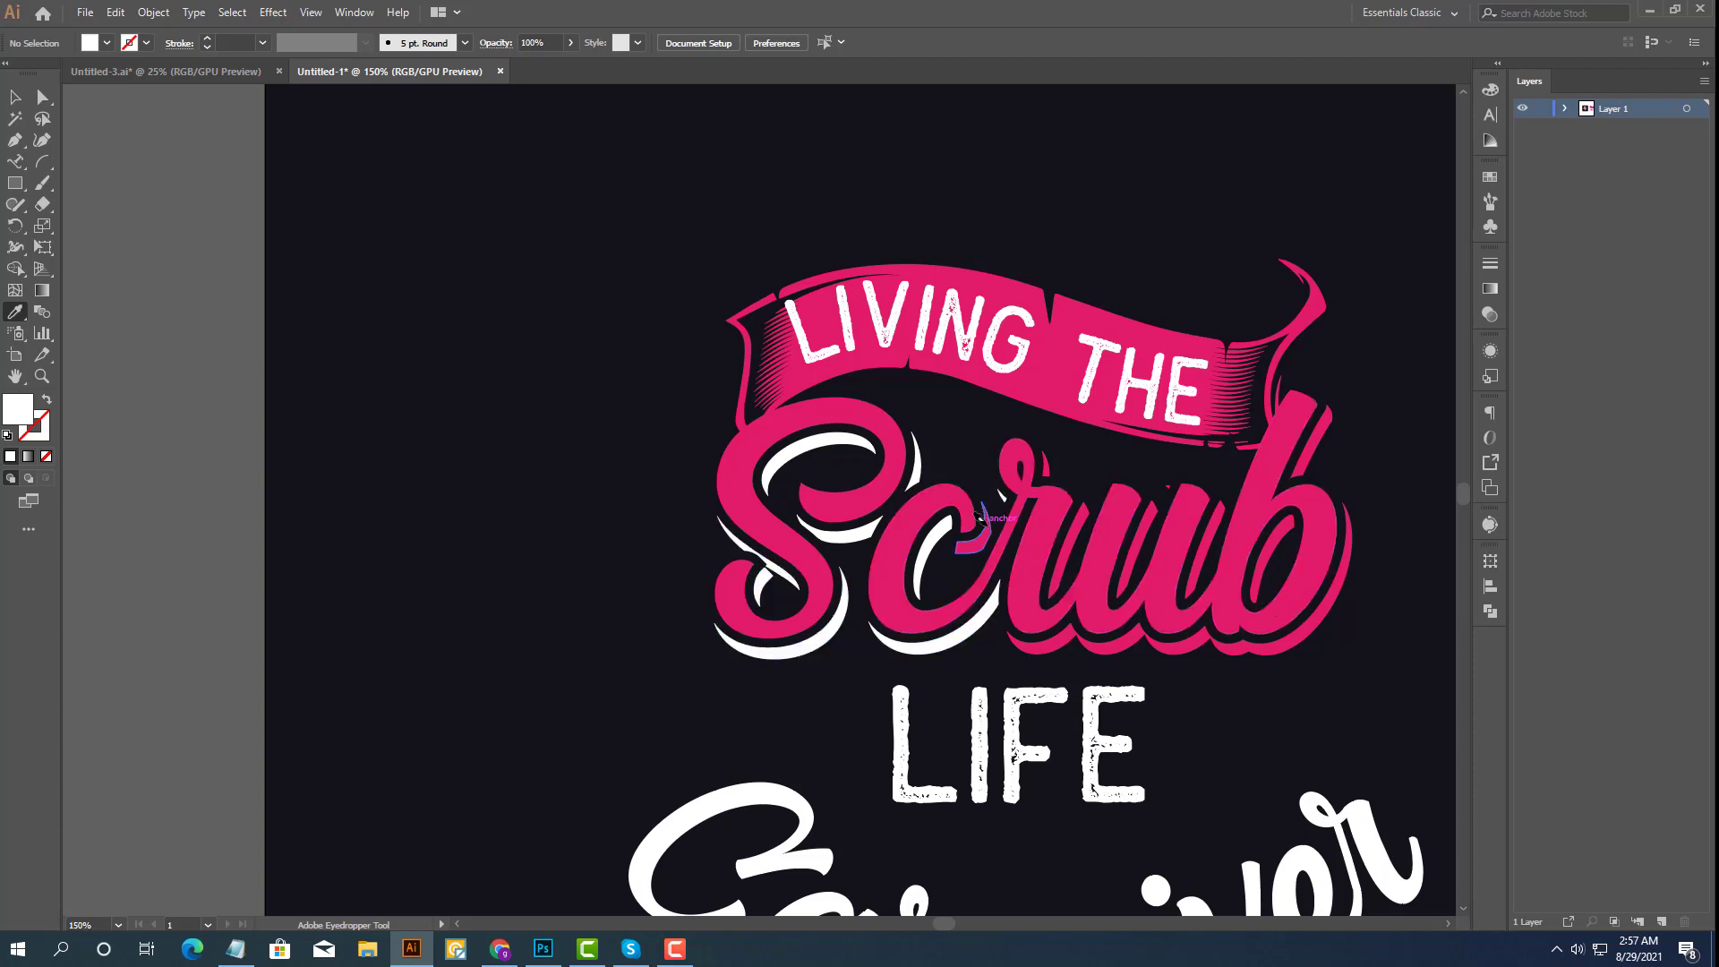
alt+click(1072, 535)
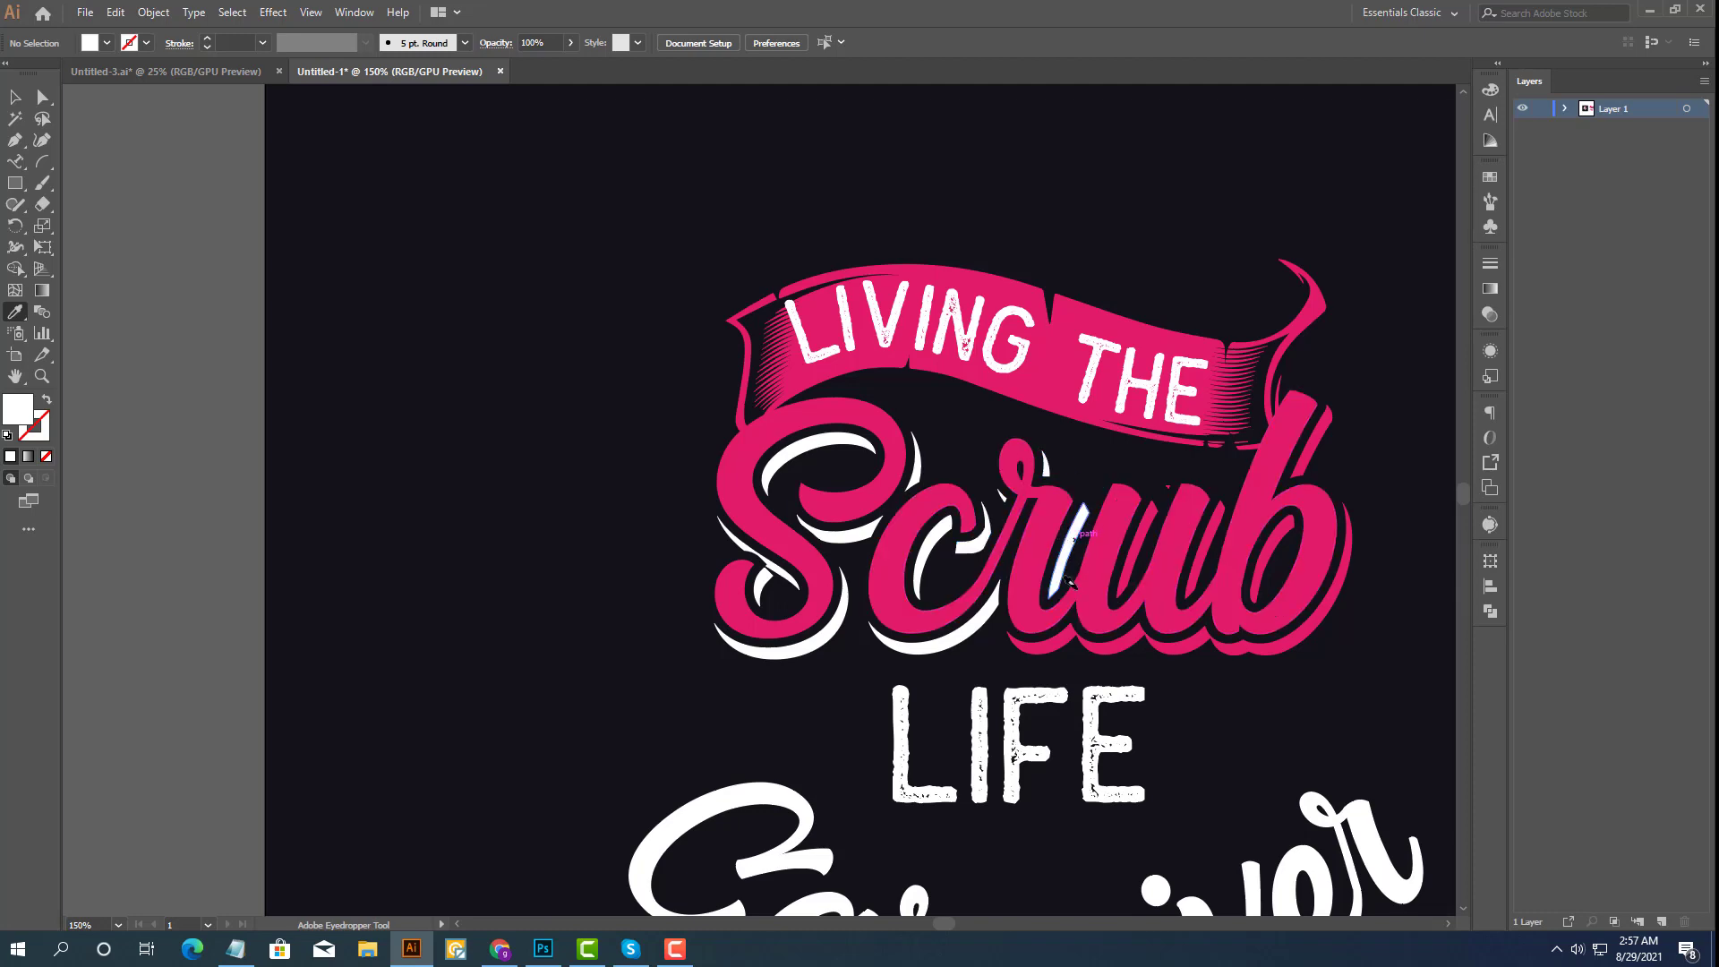
alt+click(1079, 631)
alt+click(1135, 542)
Turn the remaining shadow pieces around and inside the b white.
scroll(1180, 537, right, 2)
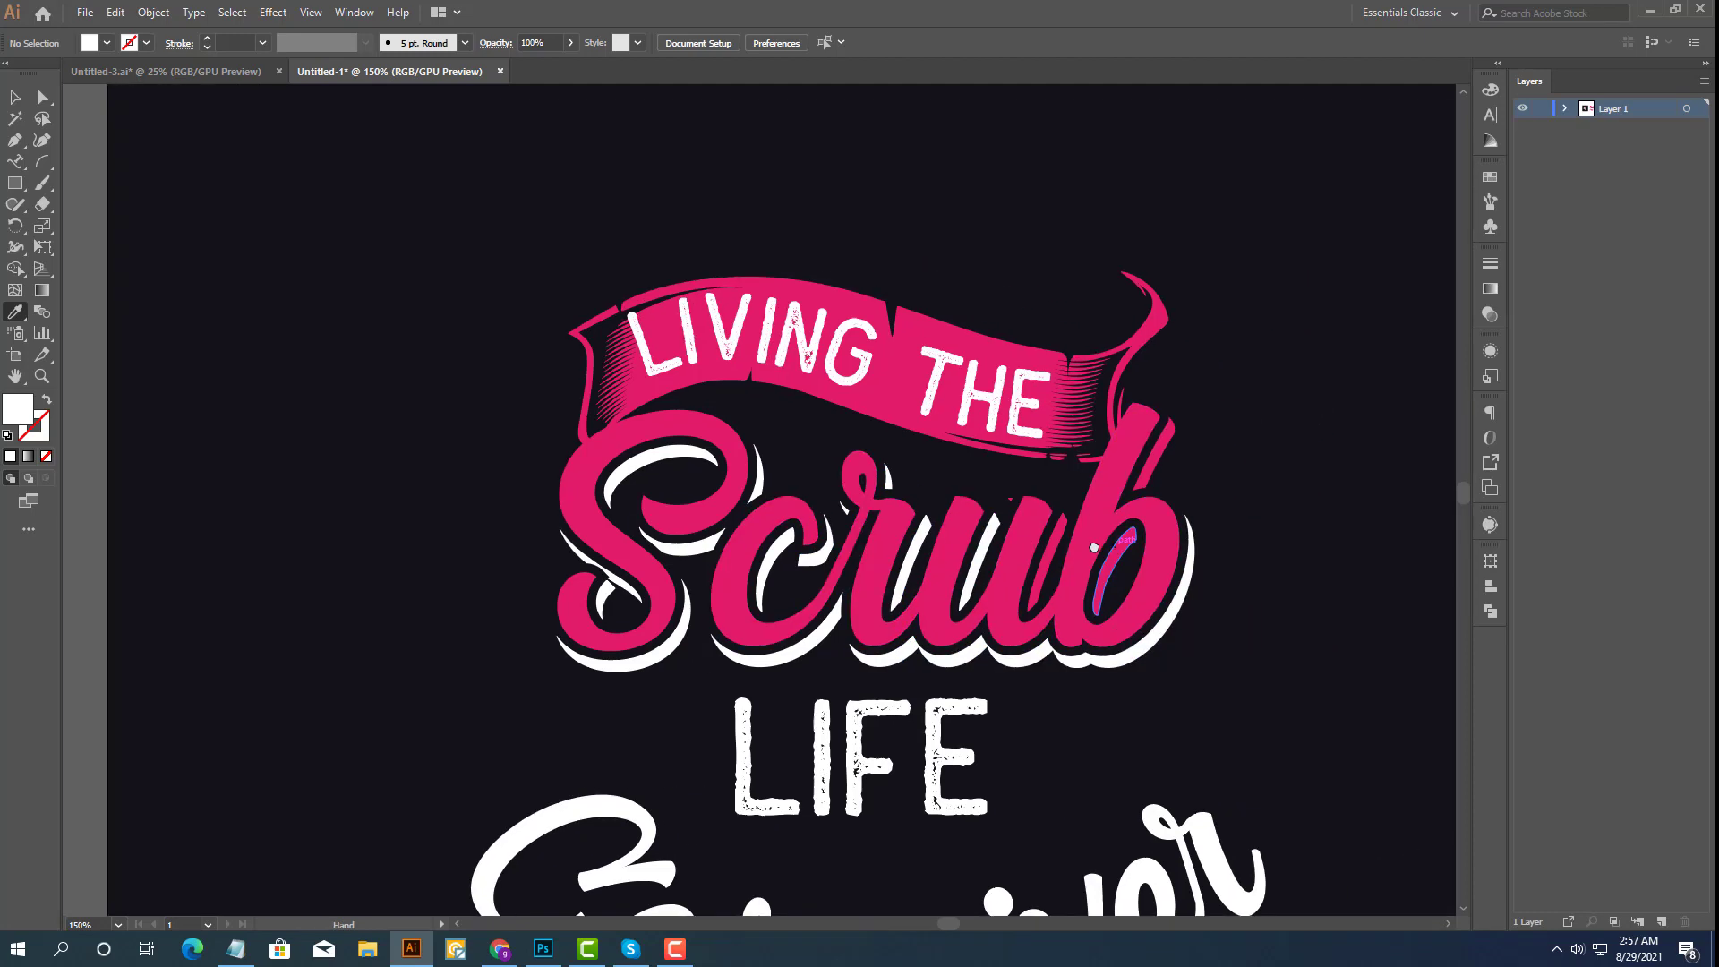
scroll(1075, 510, up, 2)
scroll(896, 462, up, 3)
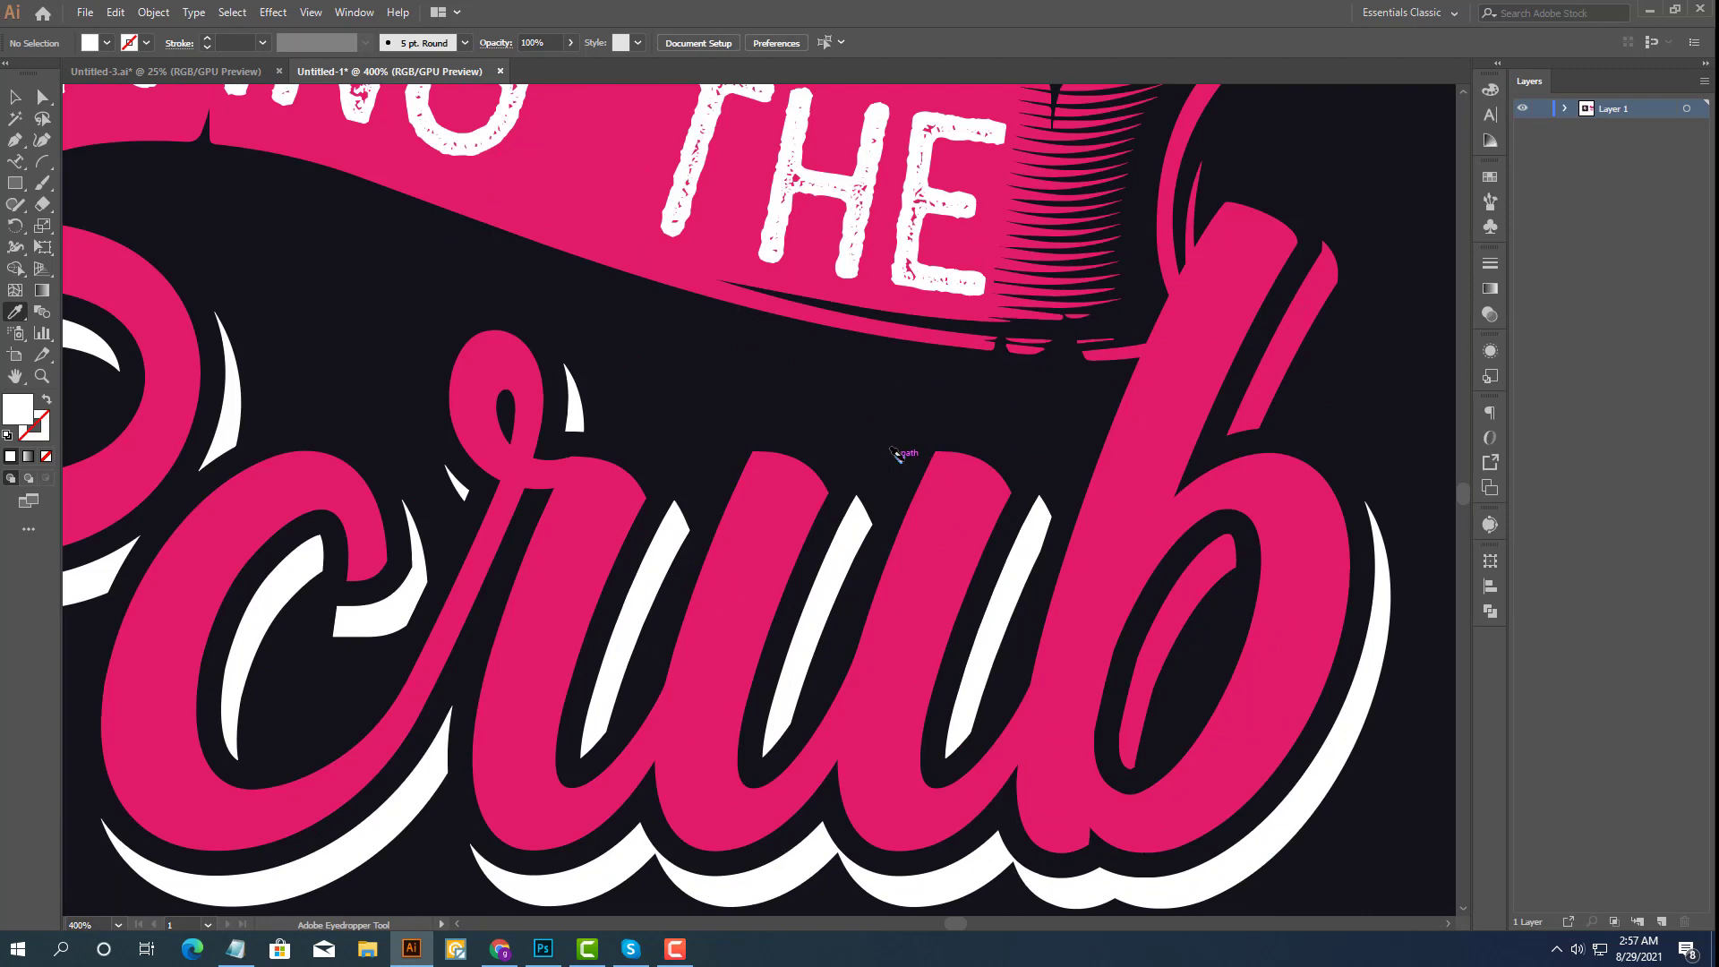
alt+click(1285, 340)
alt+click(1217, 528)
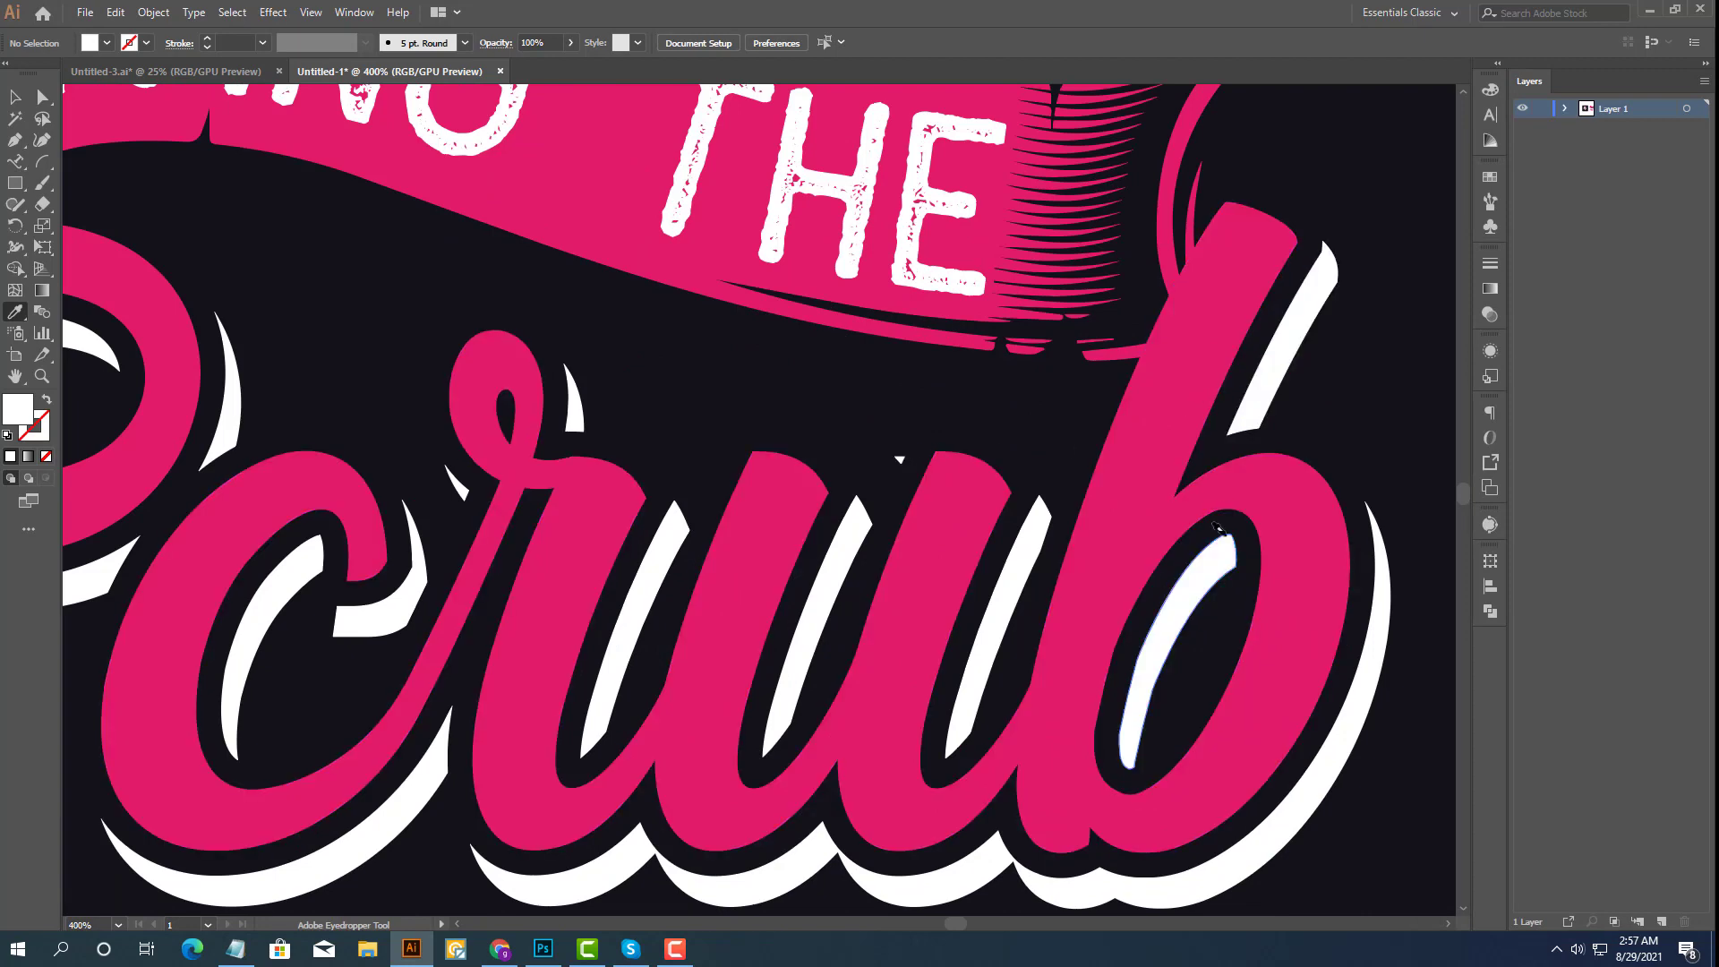
scroll(1217, 528, down, 4)
Select the Scrub group, leaving the banner unselected.
click(27, 102)
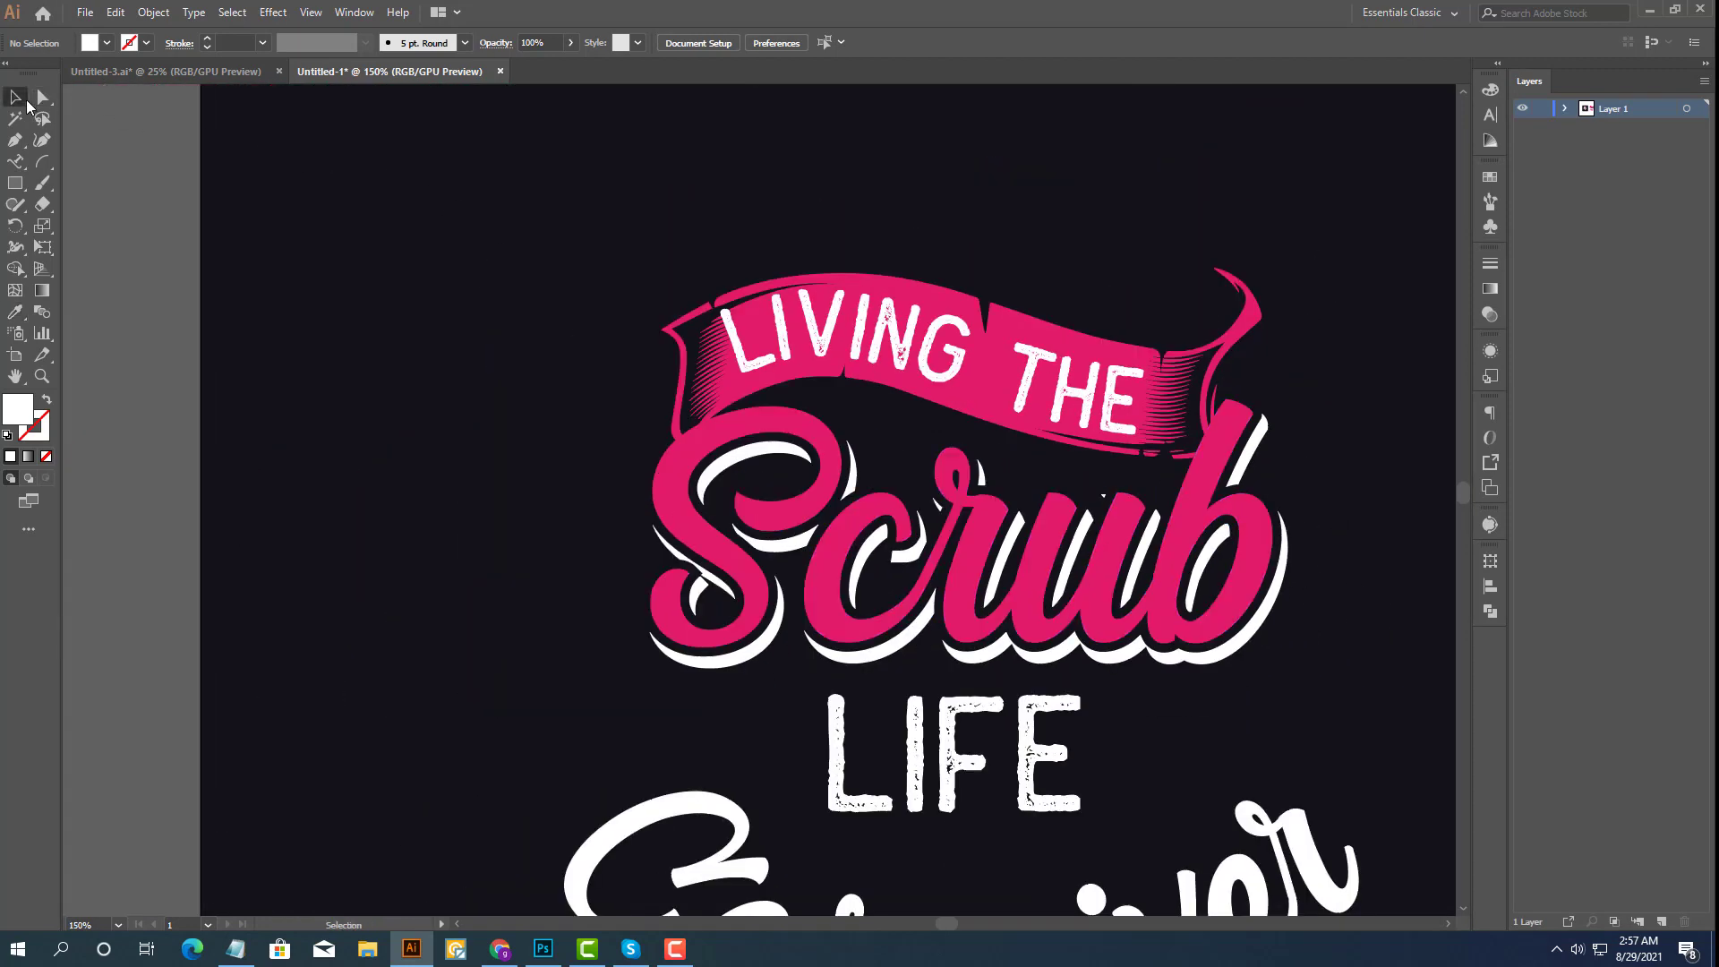
click(754, 411)
mouse_move(815, 210)
mouse_down()
mouse_move(952, 365)
mouse_move(925, 382)
mouse_up()
click(1041, 213)
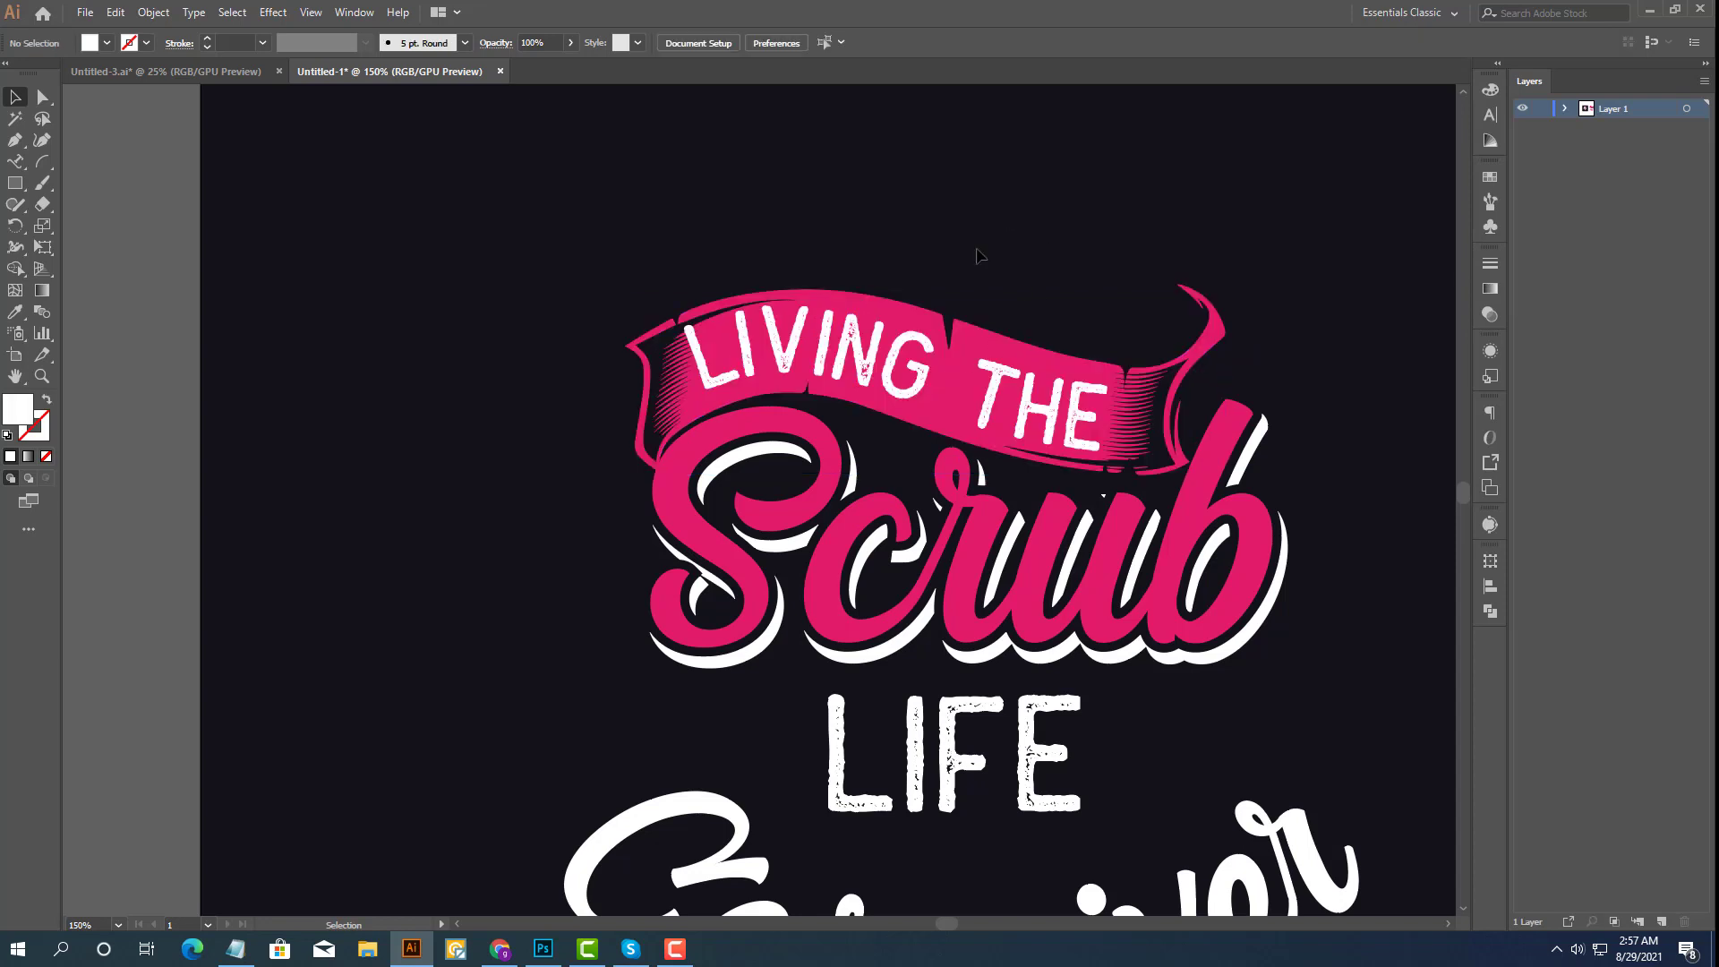
click(729, 436)
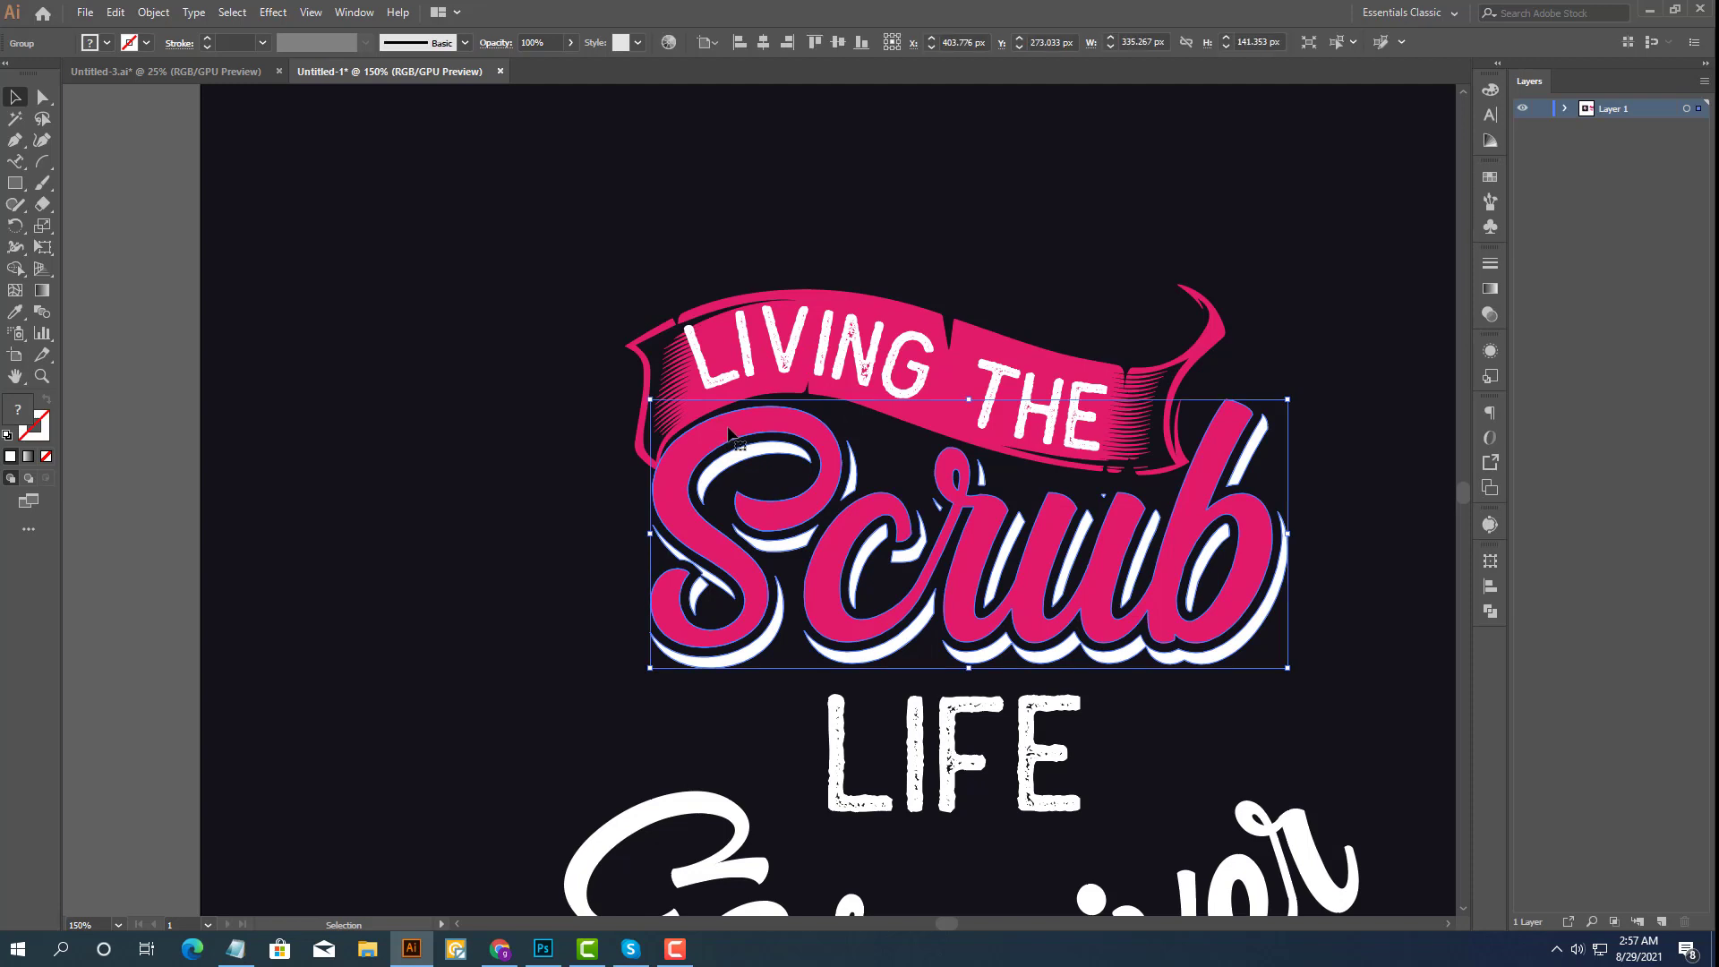
Offset Scrub by 5 px, unite it into one pink shape, and add the banner to the selection.
click(153, 12)
mouse_move(255, 419)
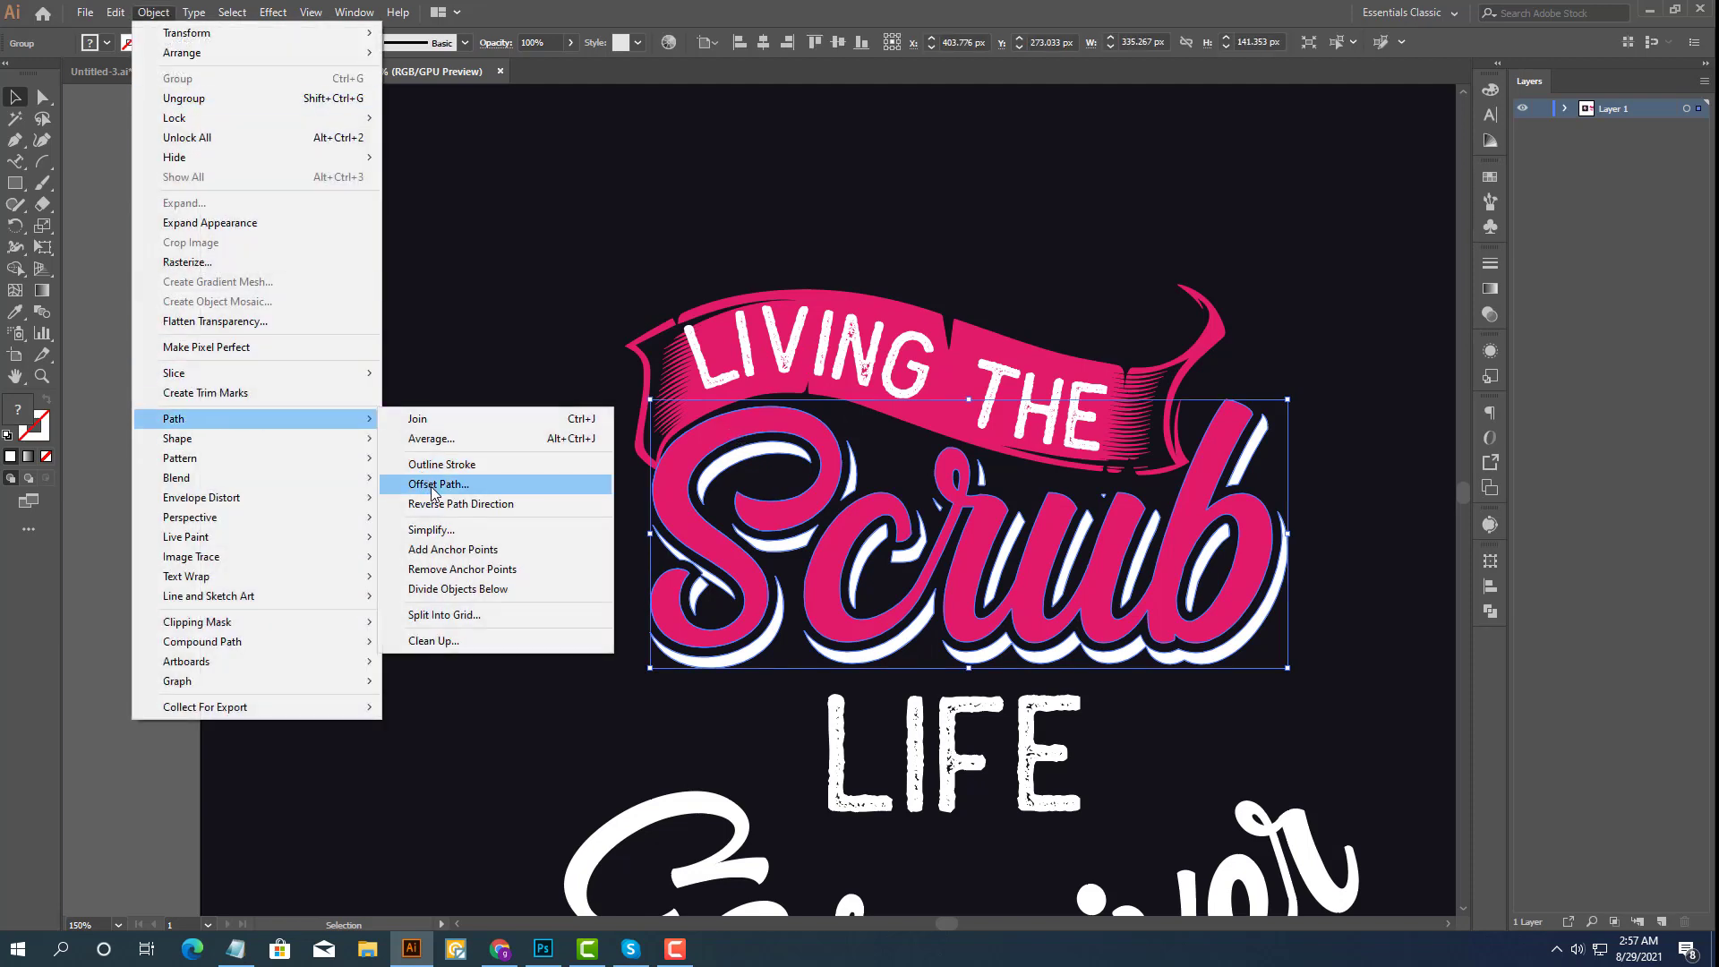
click(436, 488)
click(976, 588)
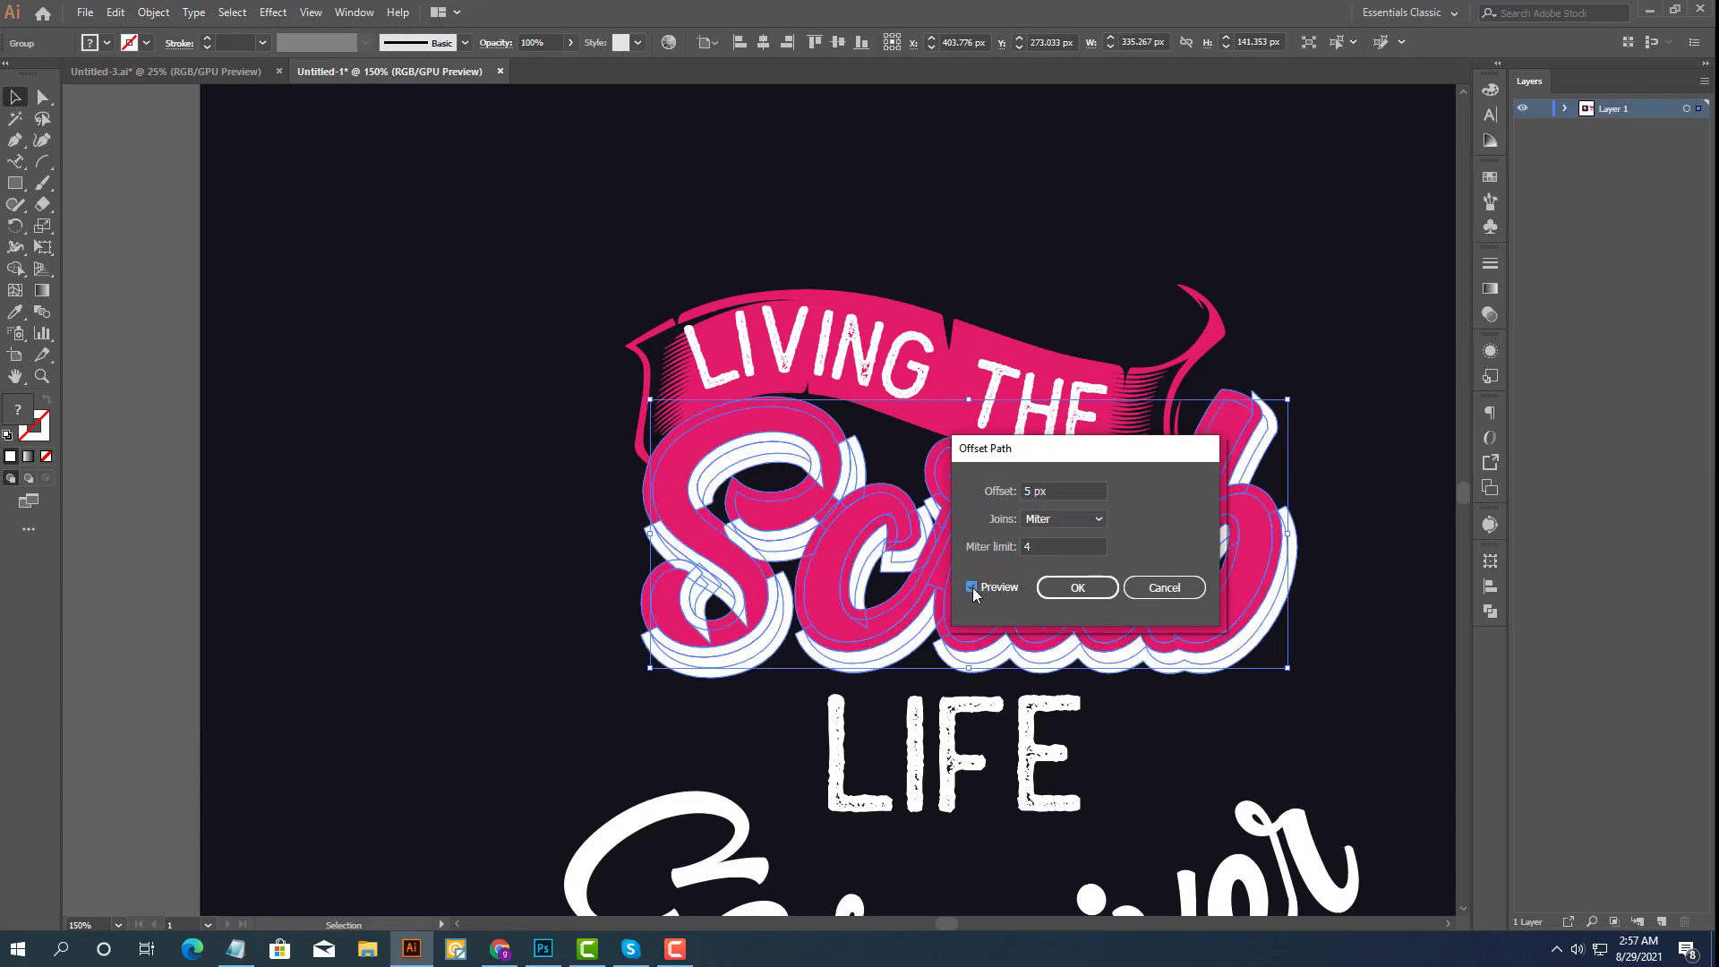
click(1075, 588)
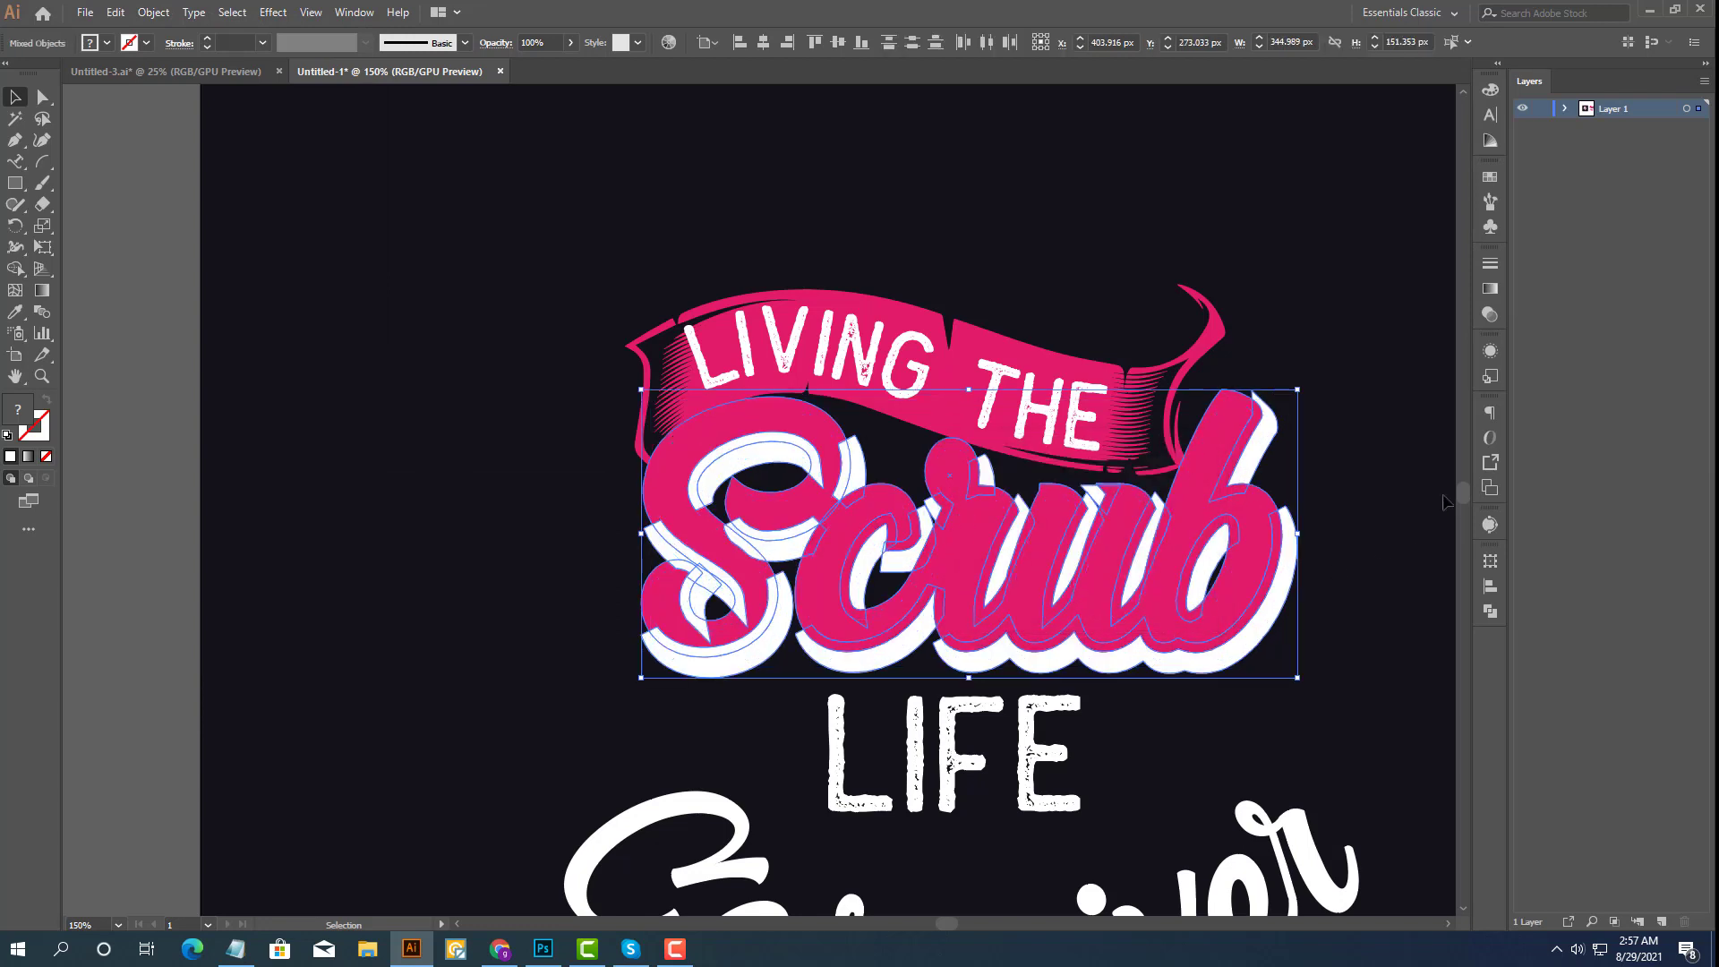
click(1490, 611)
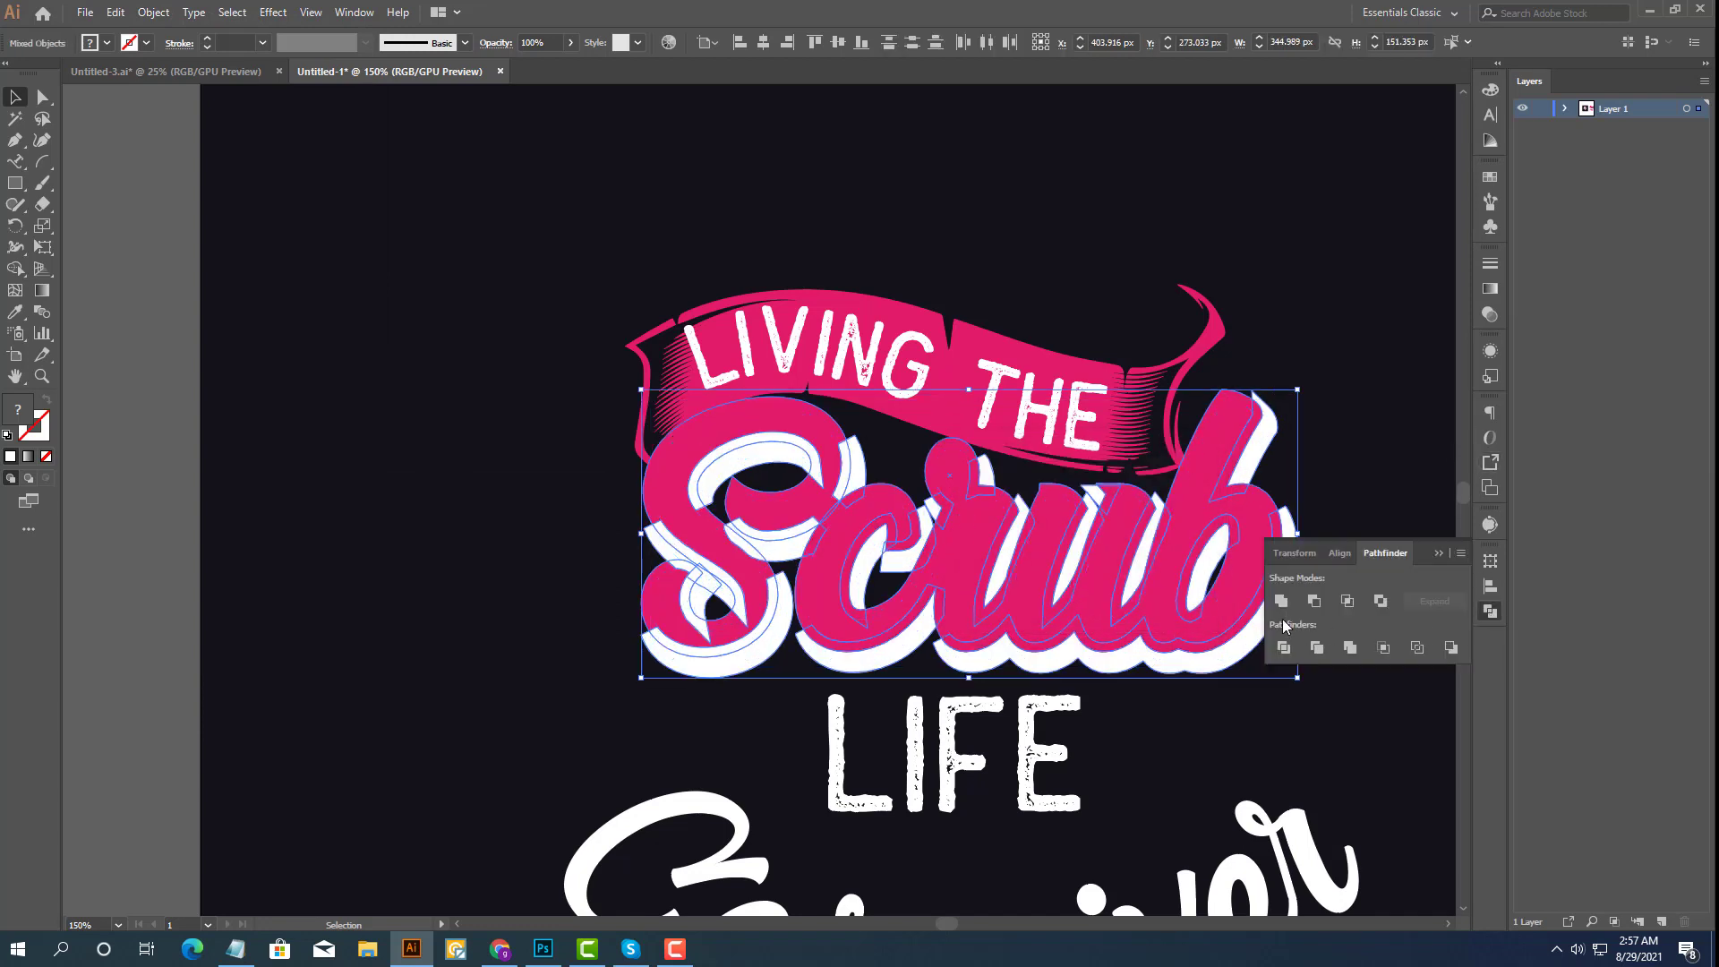
click(1282, 601)
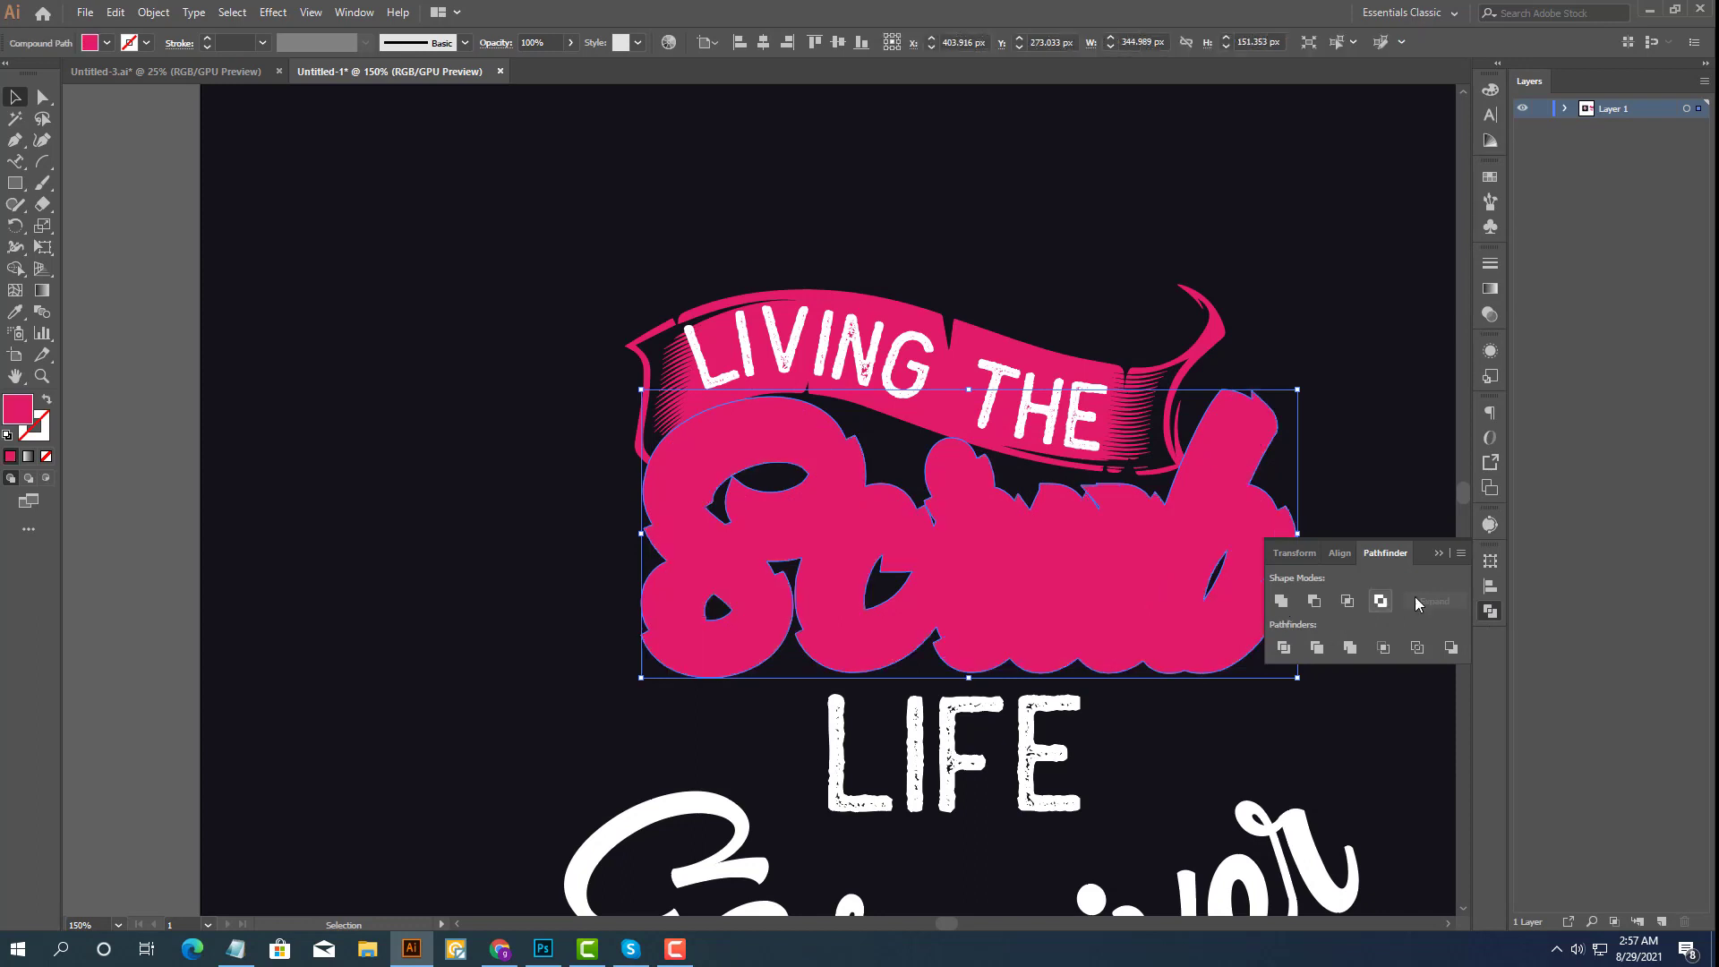
click(1437, 554)
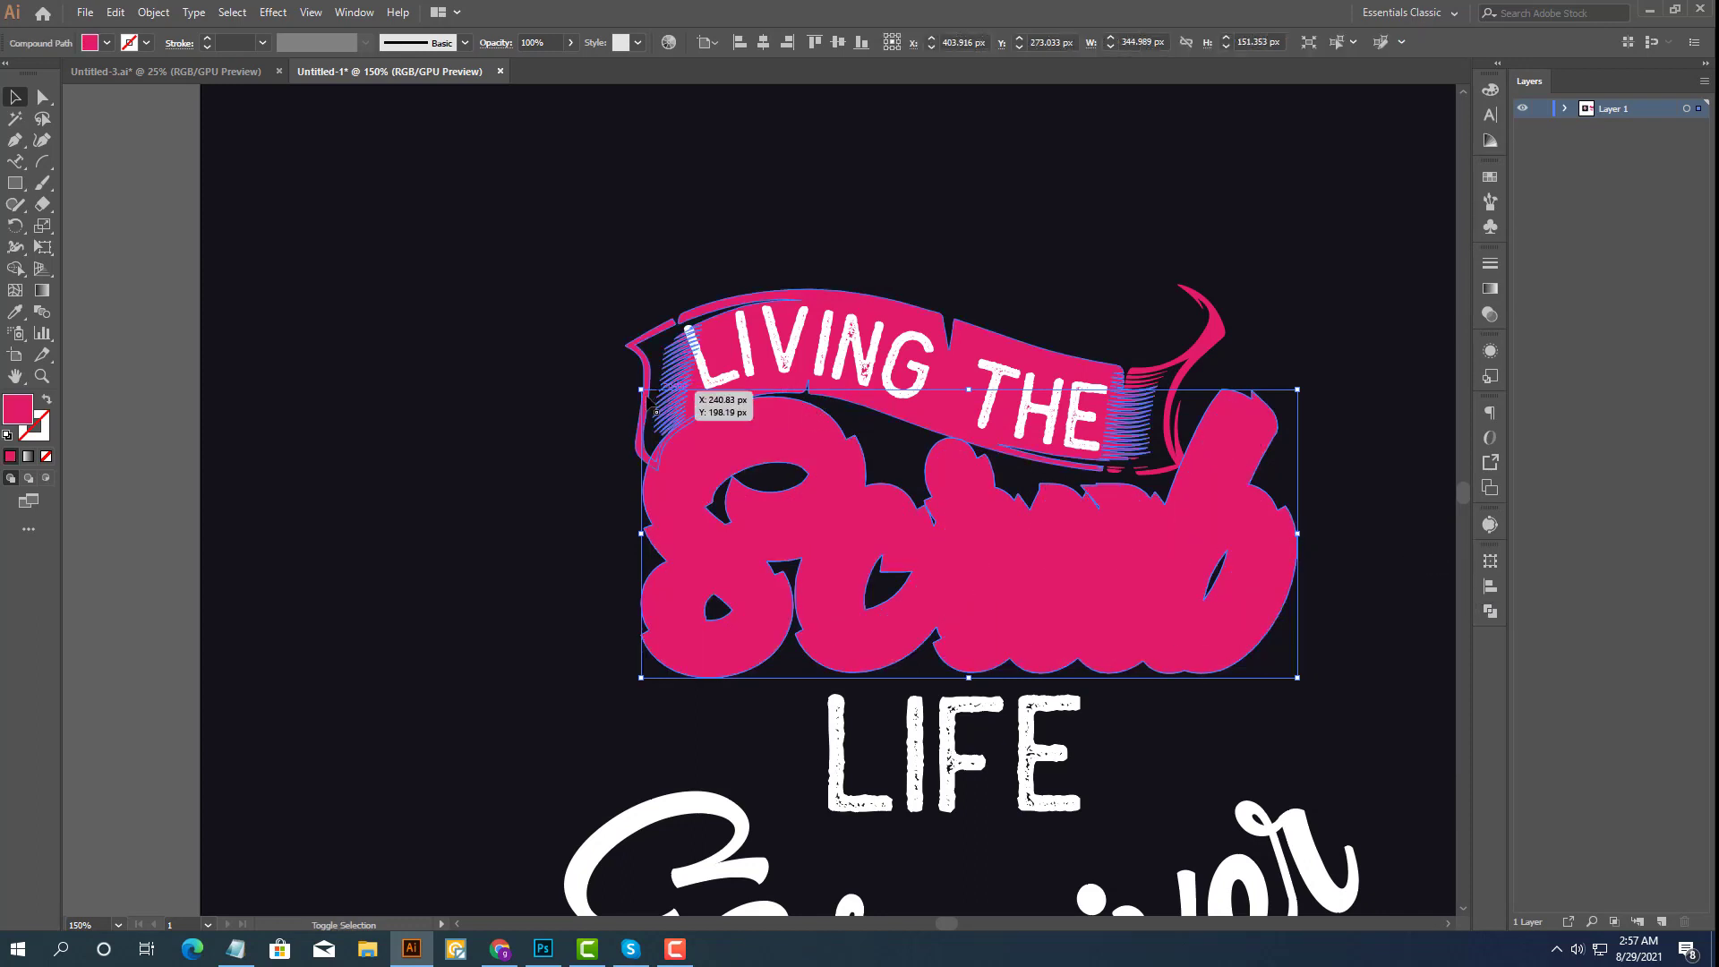
shift+click(685, 399)
Merge the ribbon and Scrub backing with Shape Builder, then deselect and review the full design.
key(shift+m)
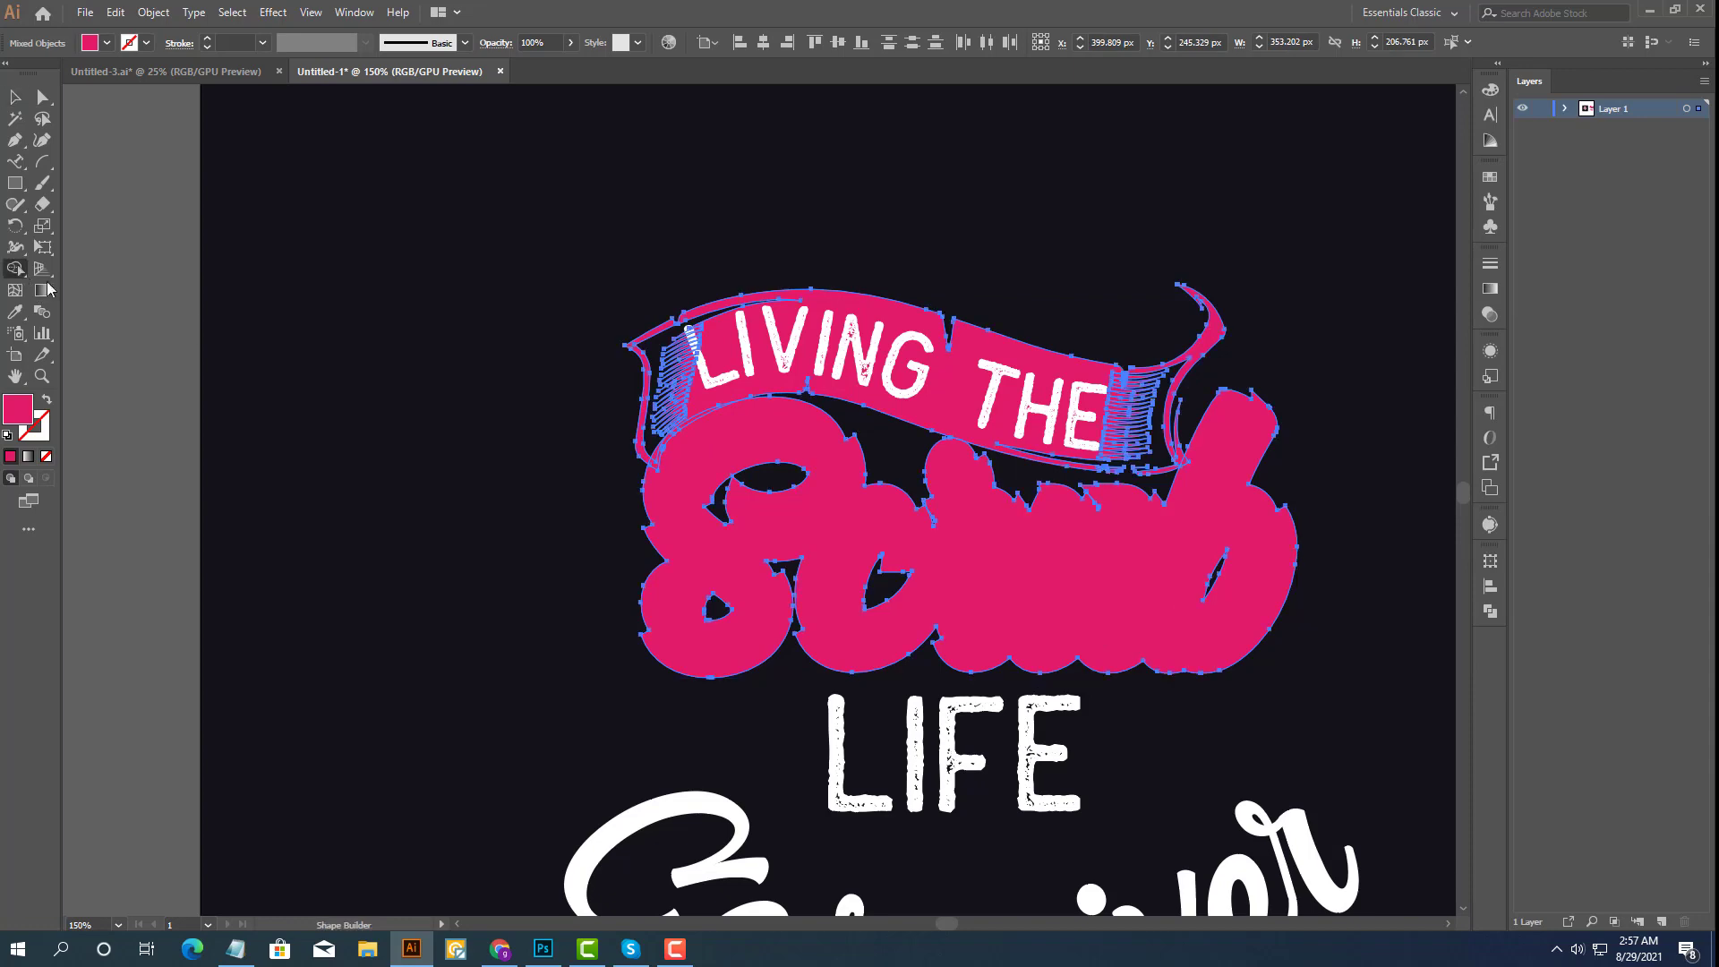
scroll(690, 436, up, 3)
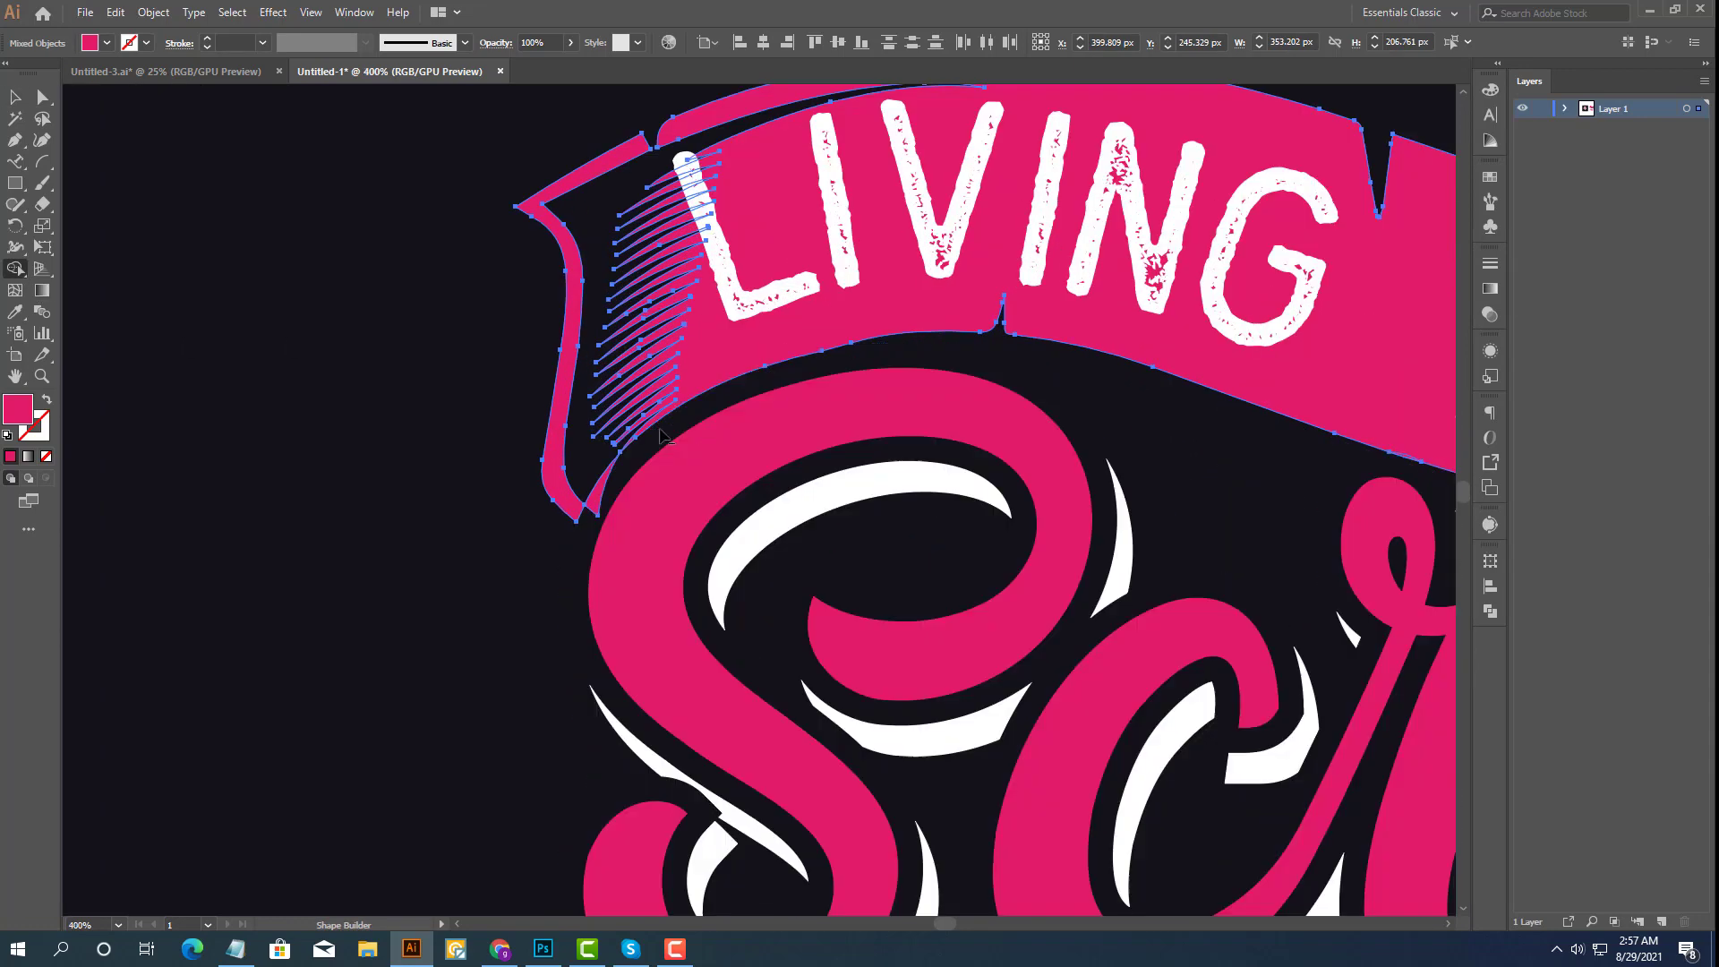
scroll(600, 508, down, 1)
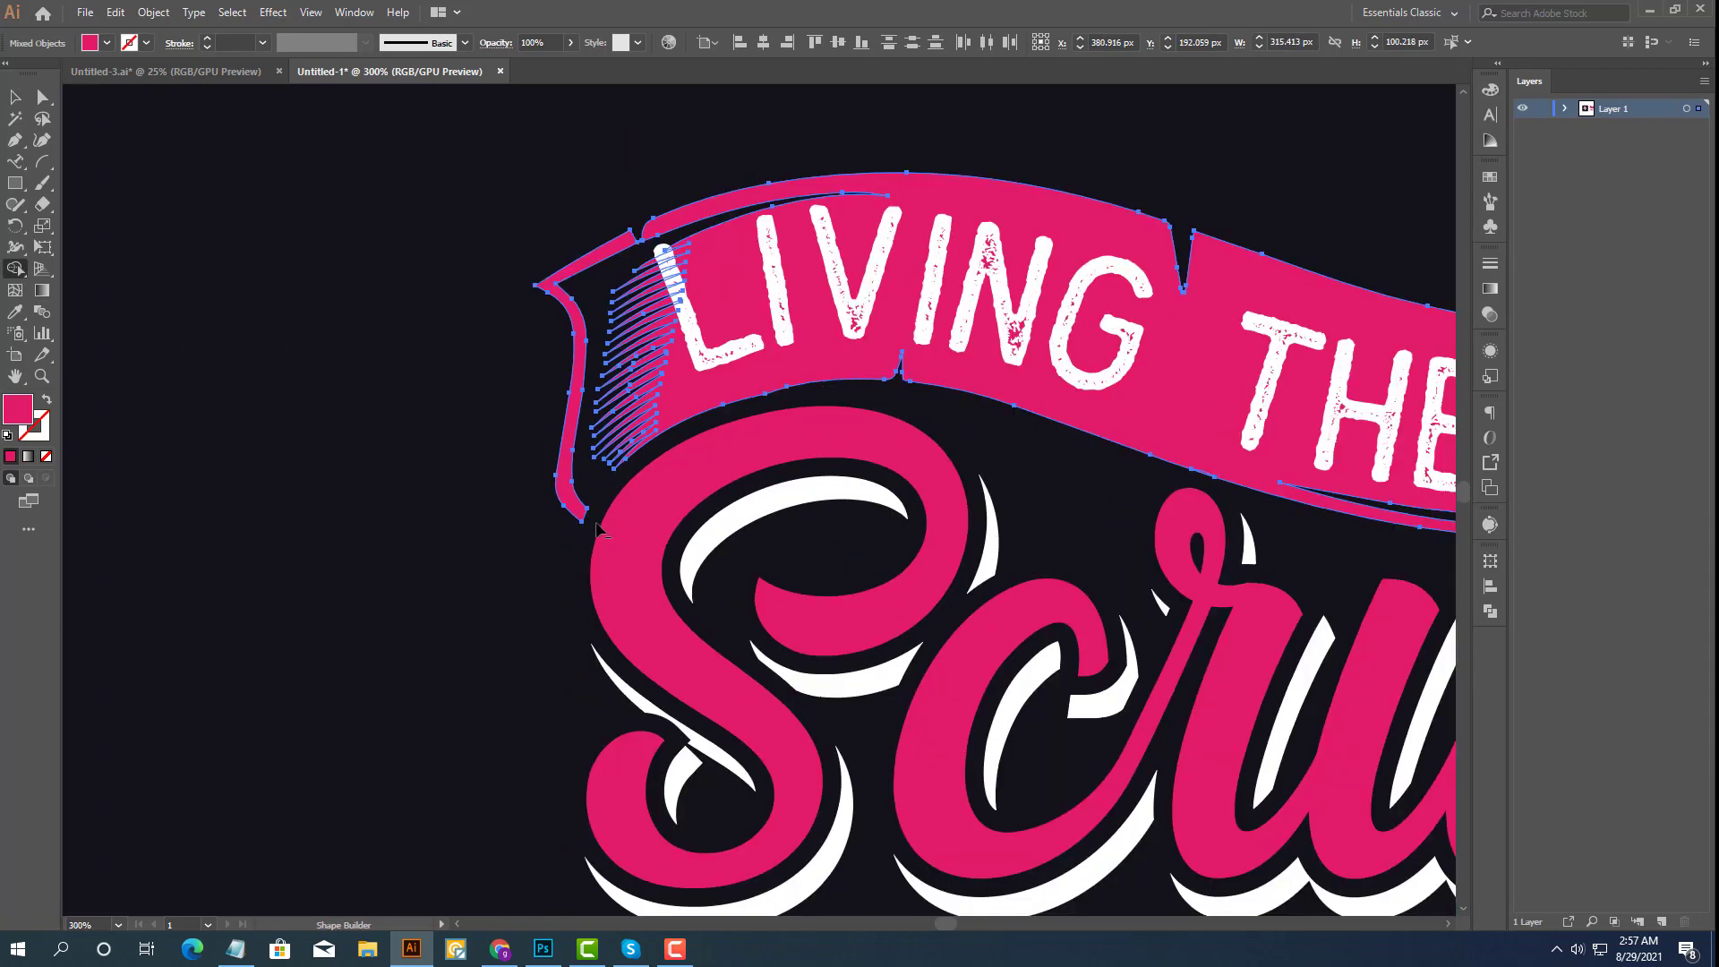
scroll(937, 528, right, 5)
scroll(1180, 481, up, 2)
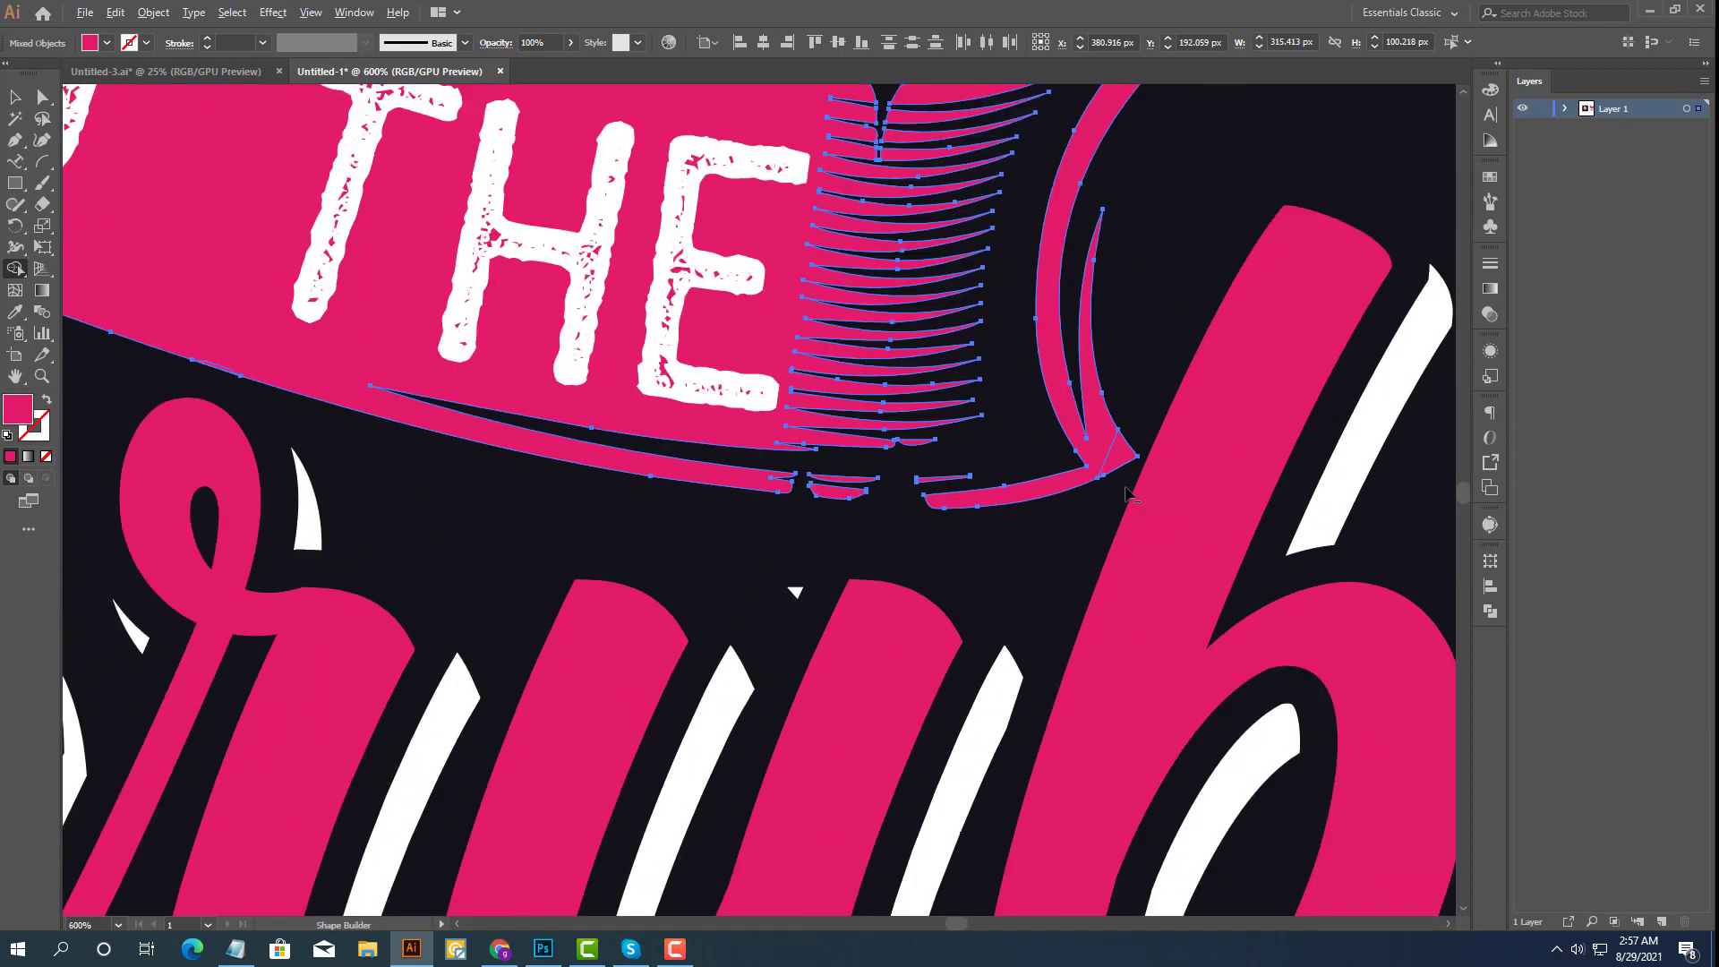
scroll(1170, 353, down, 3)
scroll(1170, 351, down, 1)
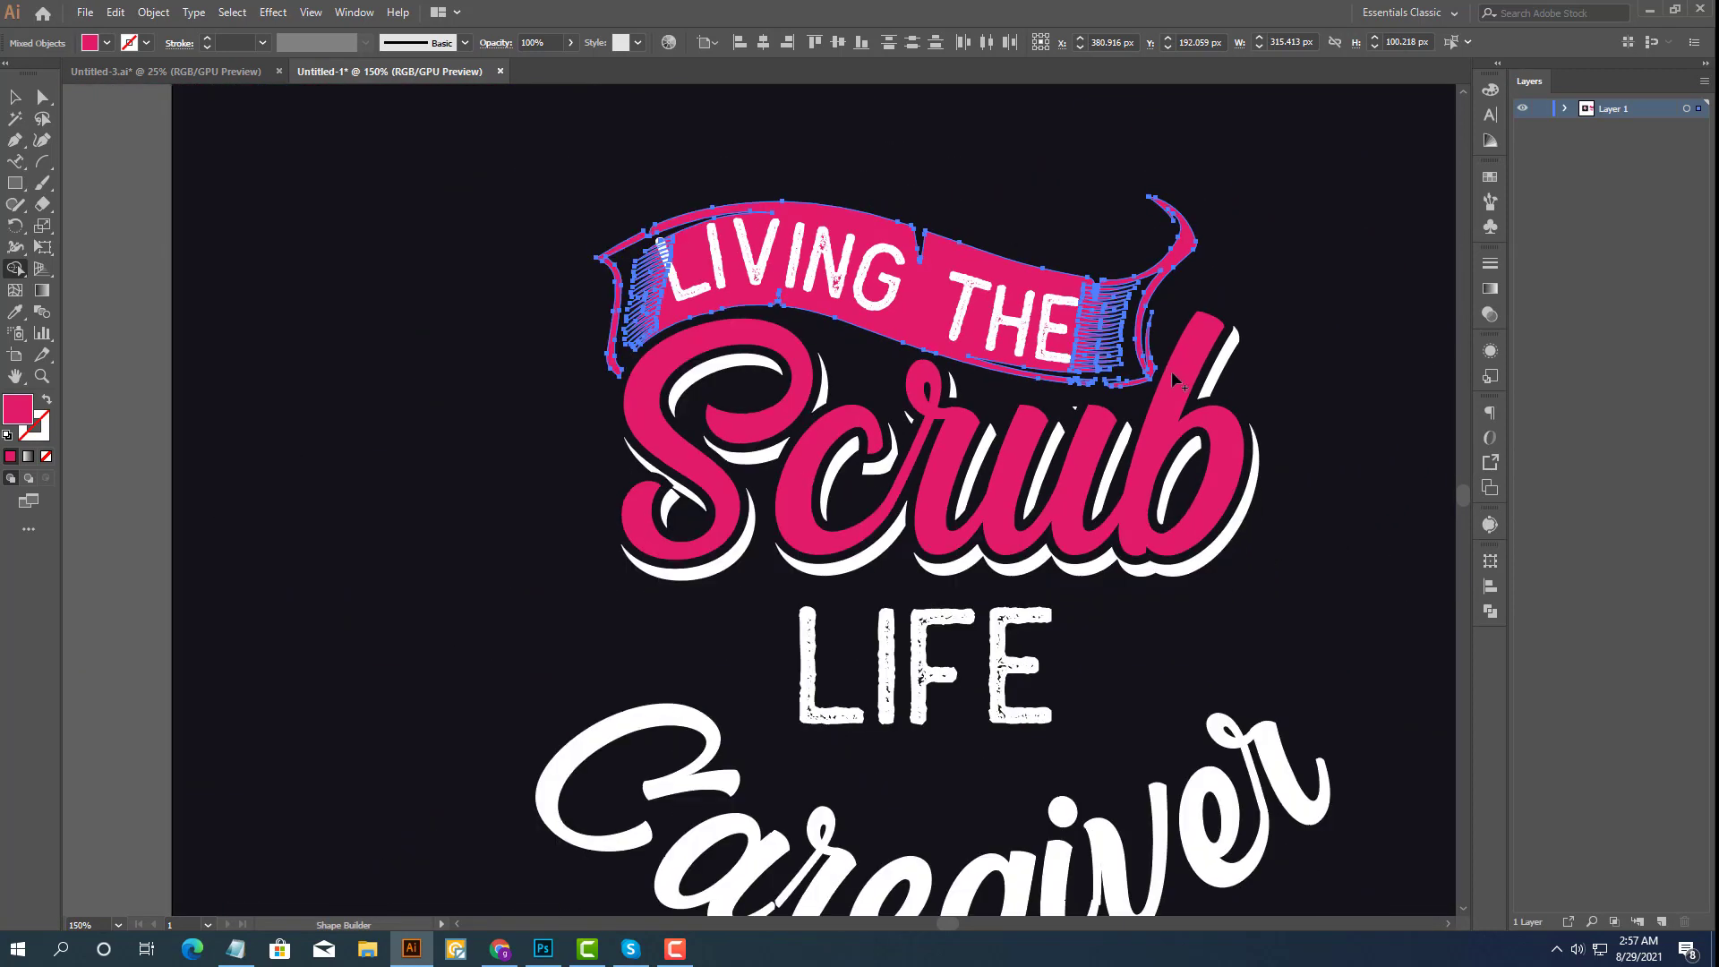
click(15, 96)
click(267, 284)
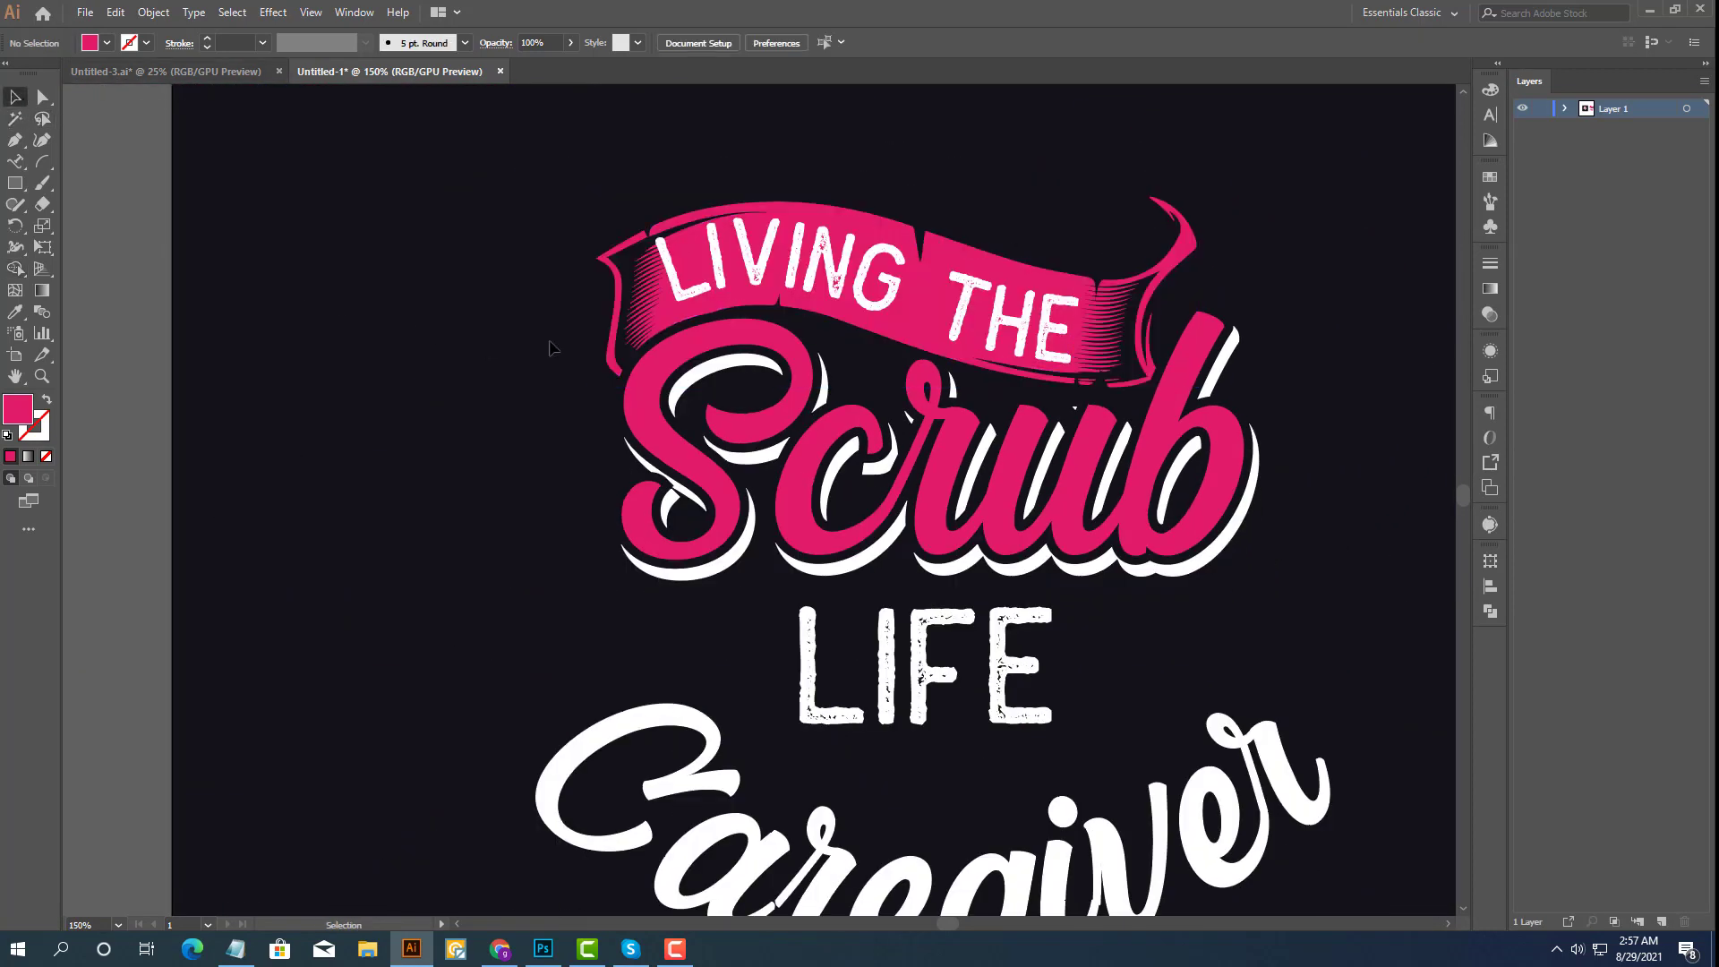
scroll(635, 391, down, 2)
scroll(909, 463, up, 1)
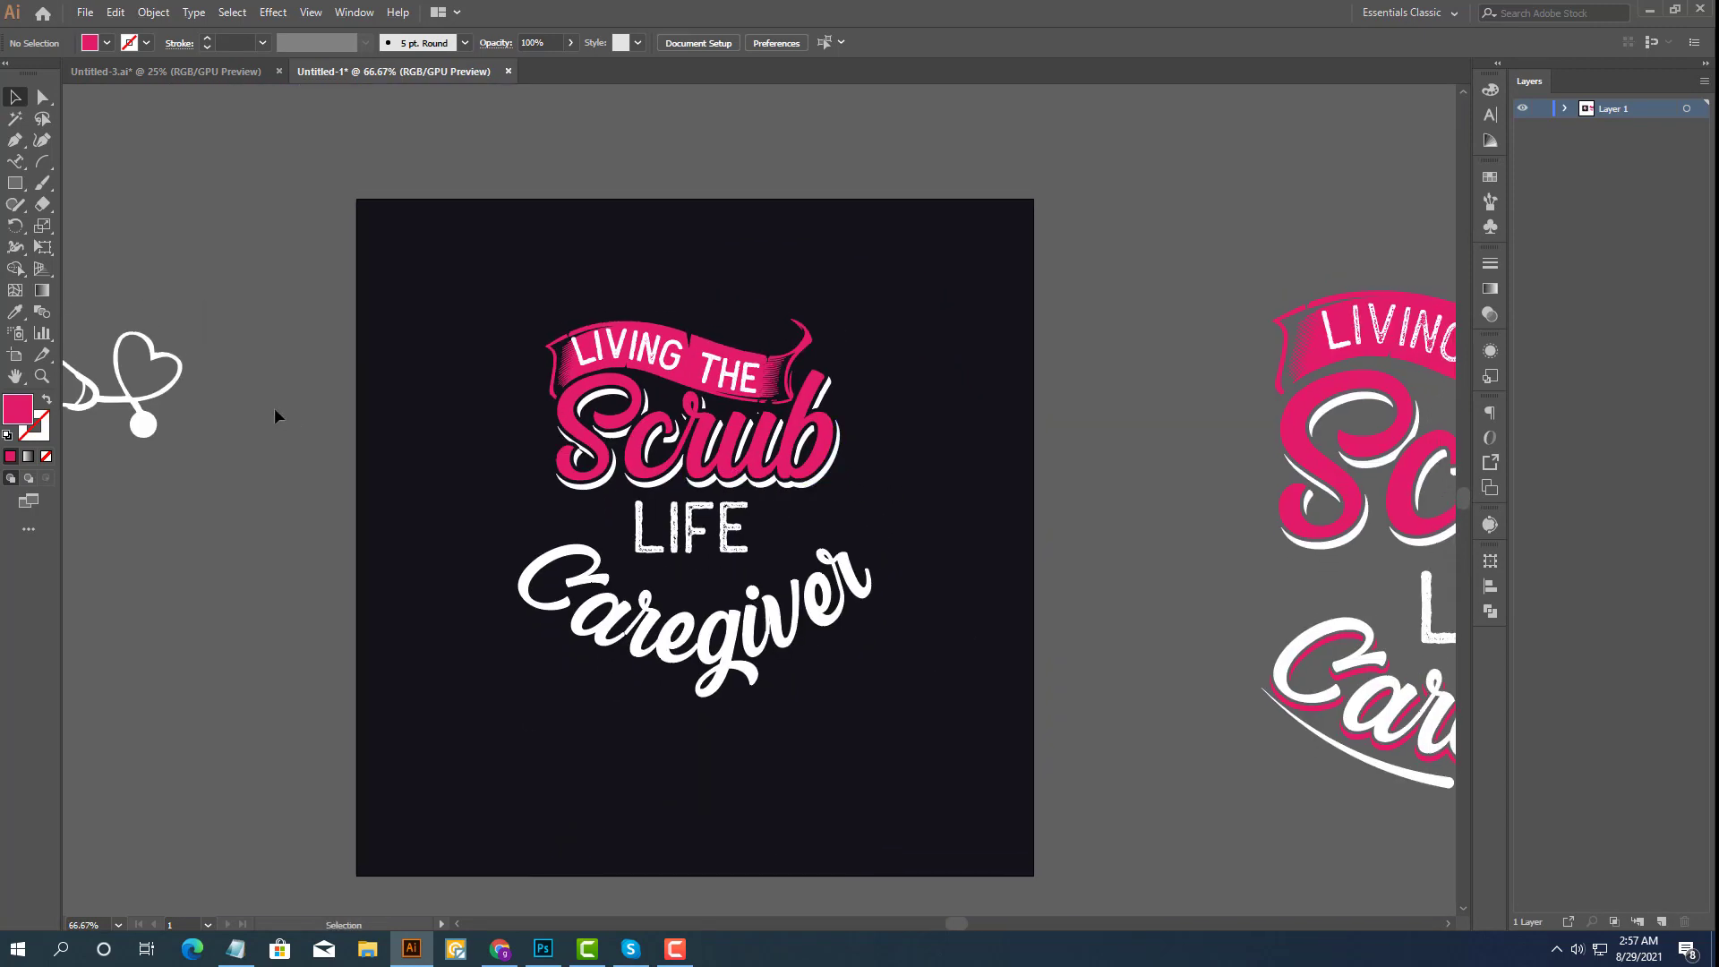
Bring the stethoscope onto the artboard and place it just above the banner.
mouse_move(179, 383)
mouse_down()
mouse_move(791, 293)
mouse_move(796, 346)
mouse_move(754, 318)
mouse_up()
scroll(796, 347, down, 1)
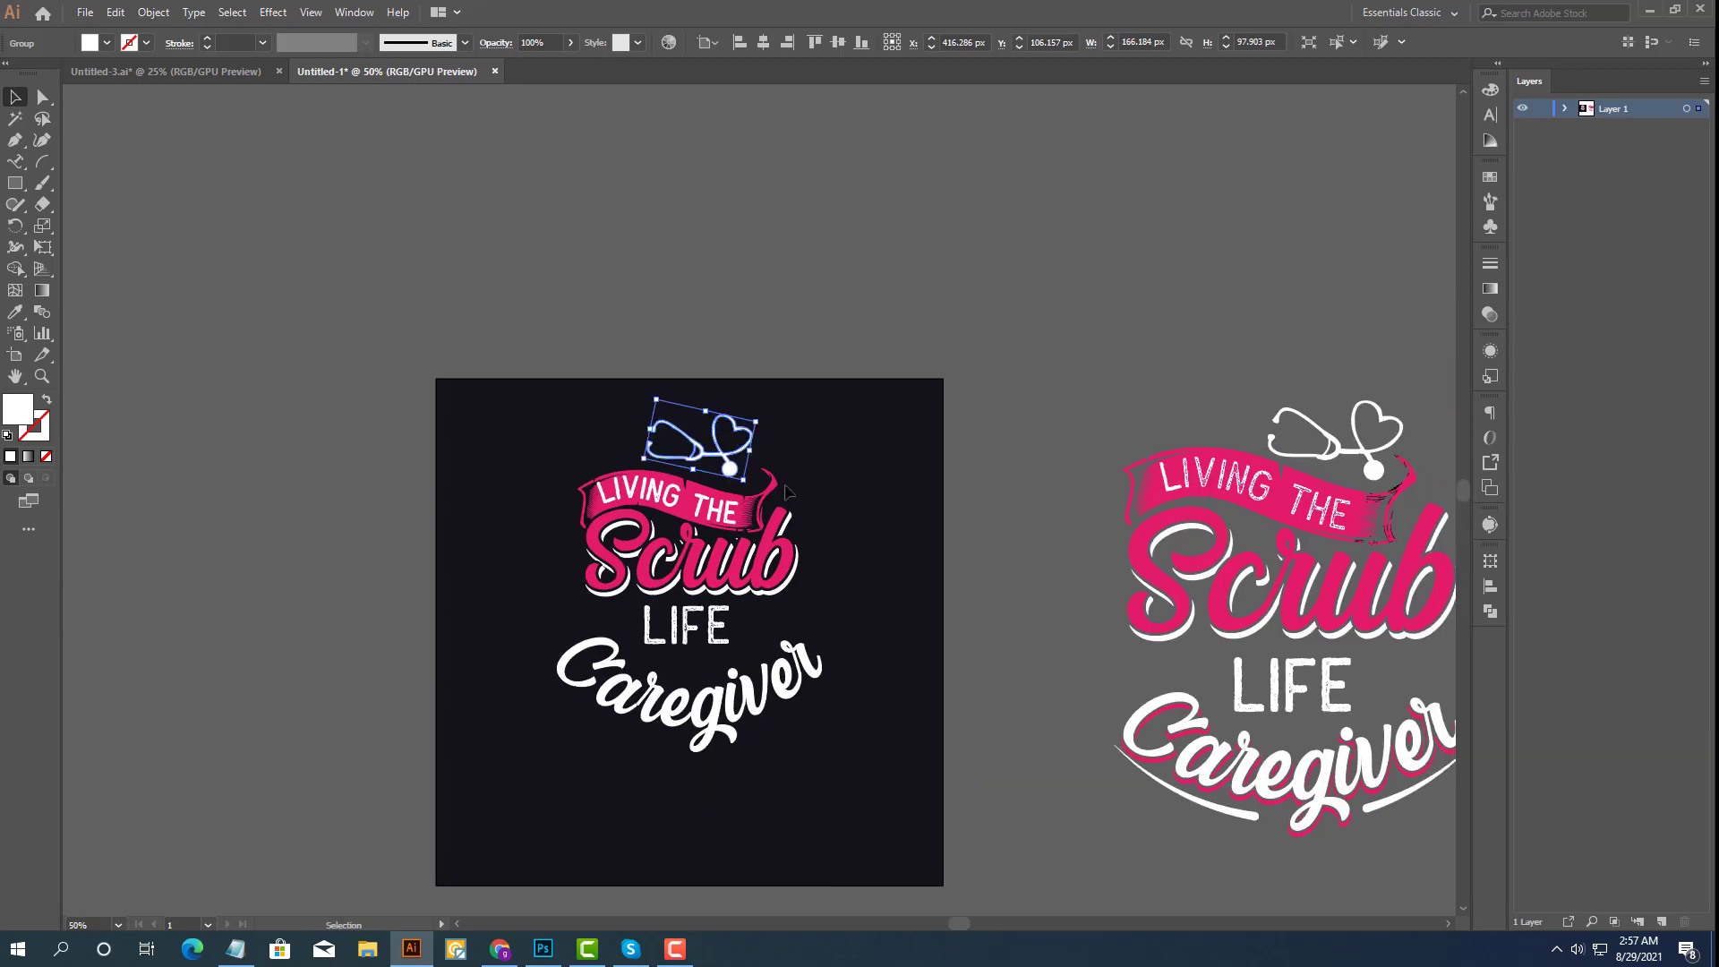
scroll(748, 450, up, 2)
drag(737, 453, 770, 483)
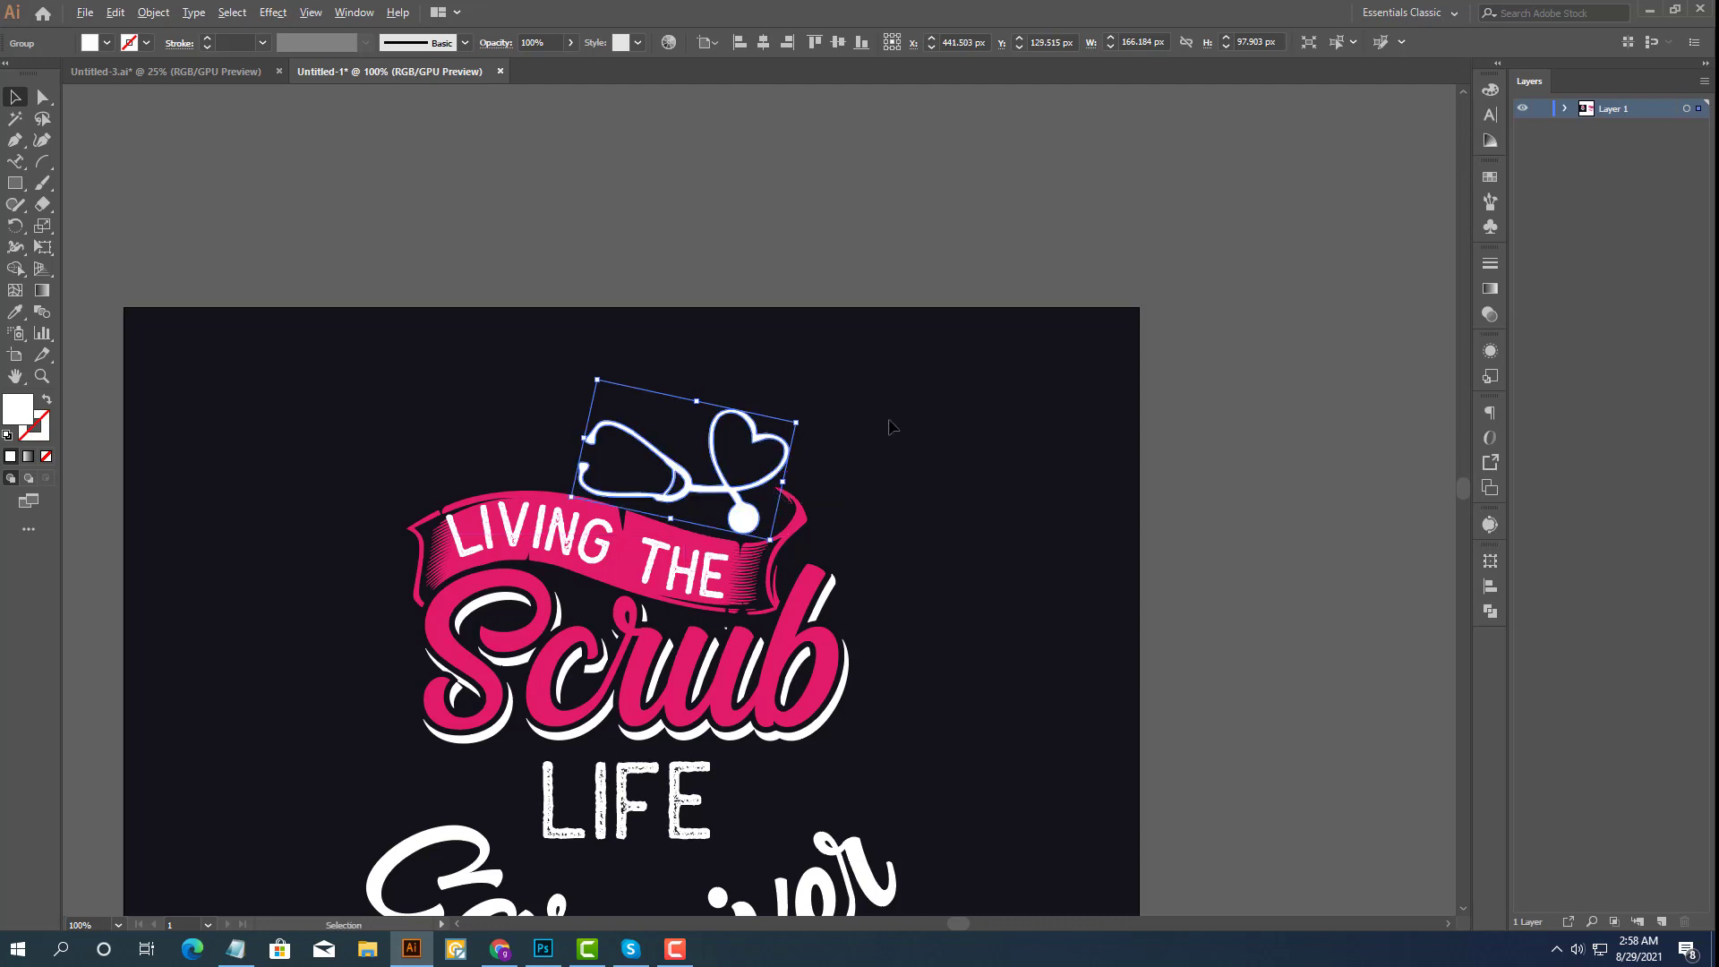
scroll(890, 421, down, 2)
click(936, 510)
drag(937, 519, 874, 457)
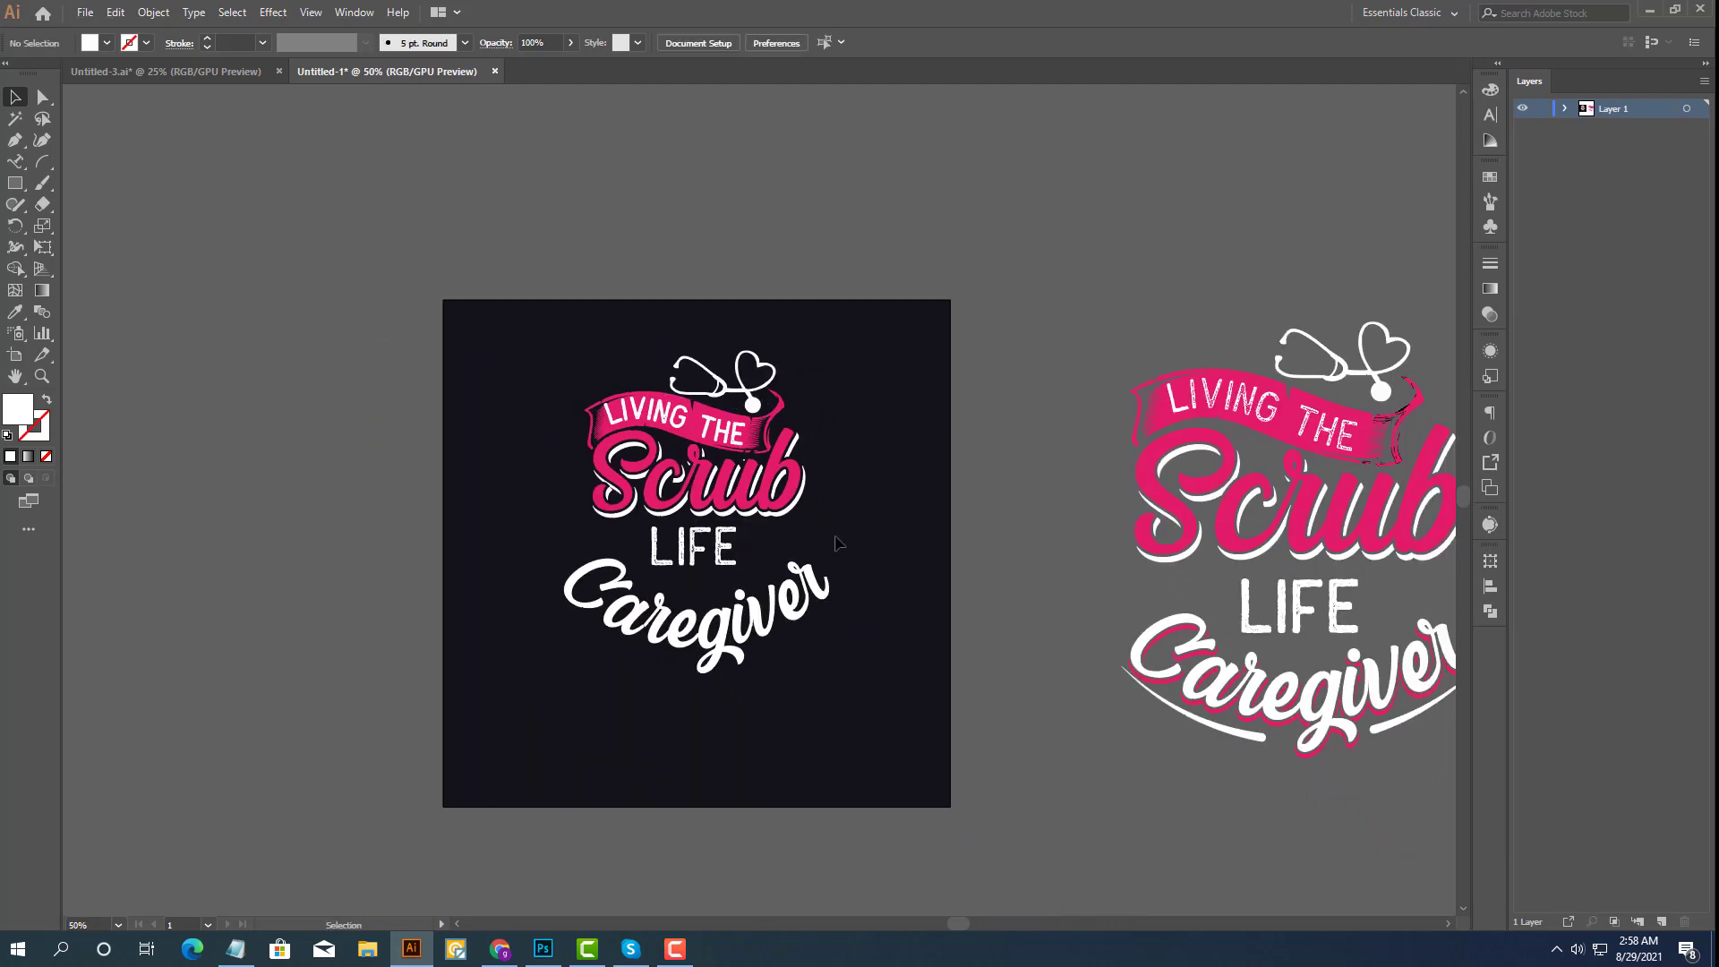
Shrink the Caregiver lettering slightly and move it up closer to LIFE.
click(767, 602)
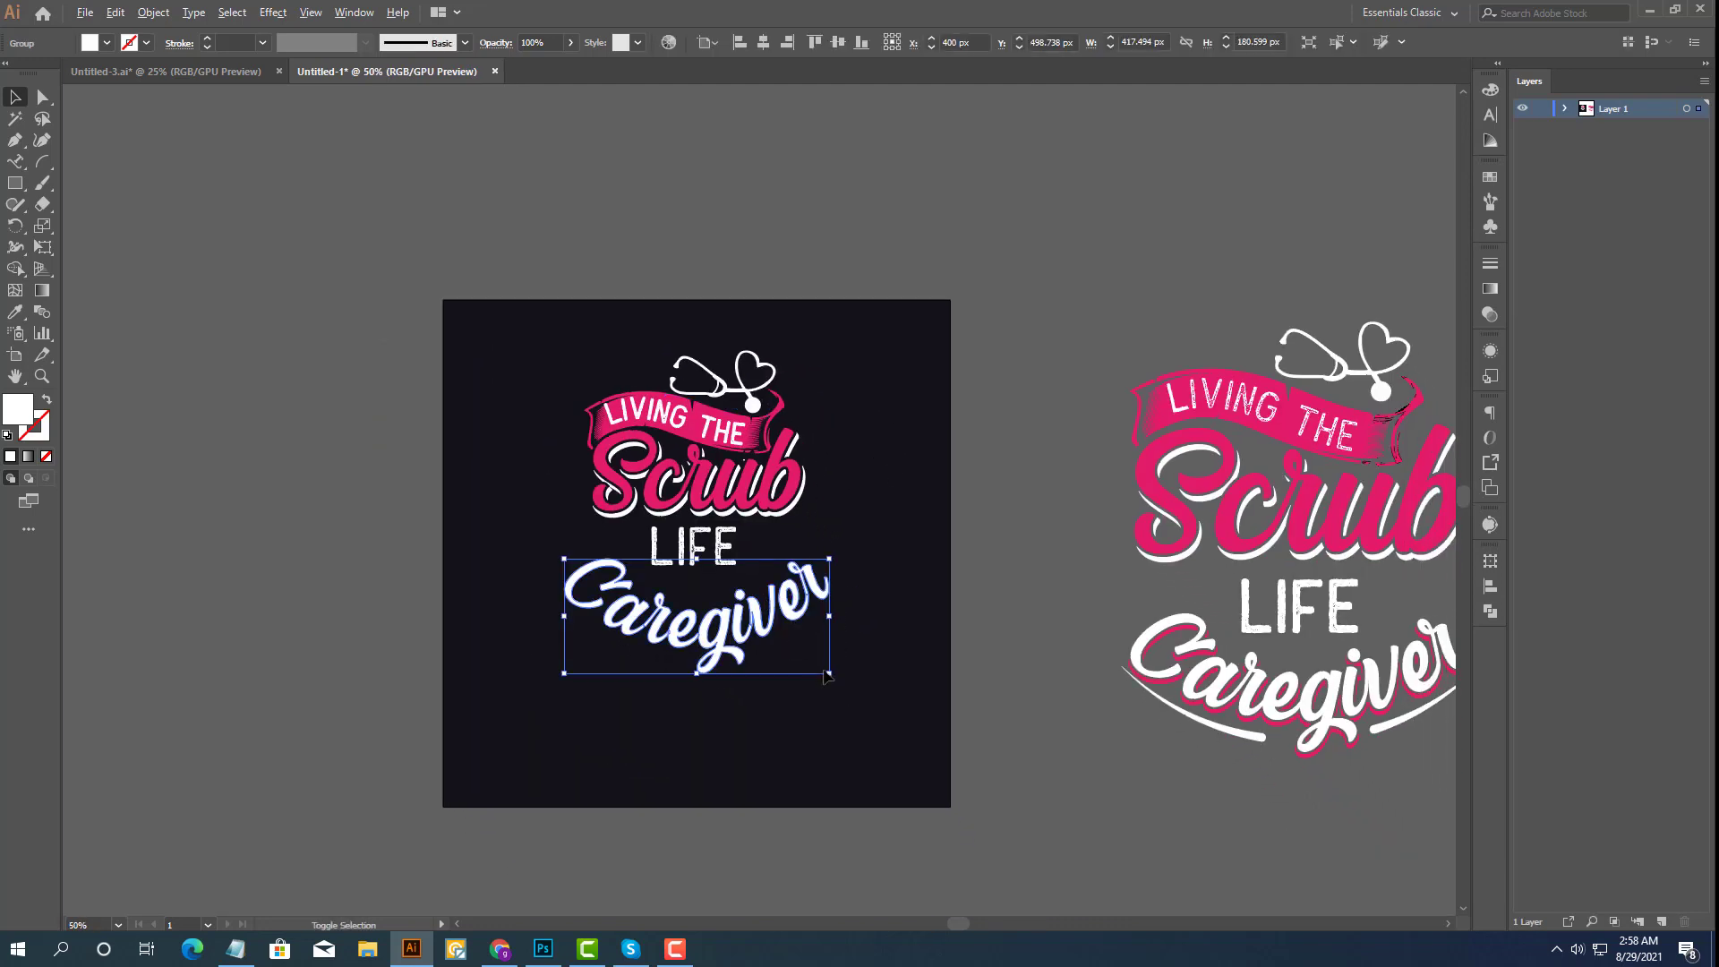
drag(826, 678, 813, 668)
click(786, 709)
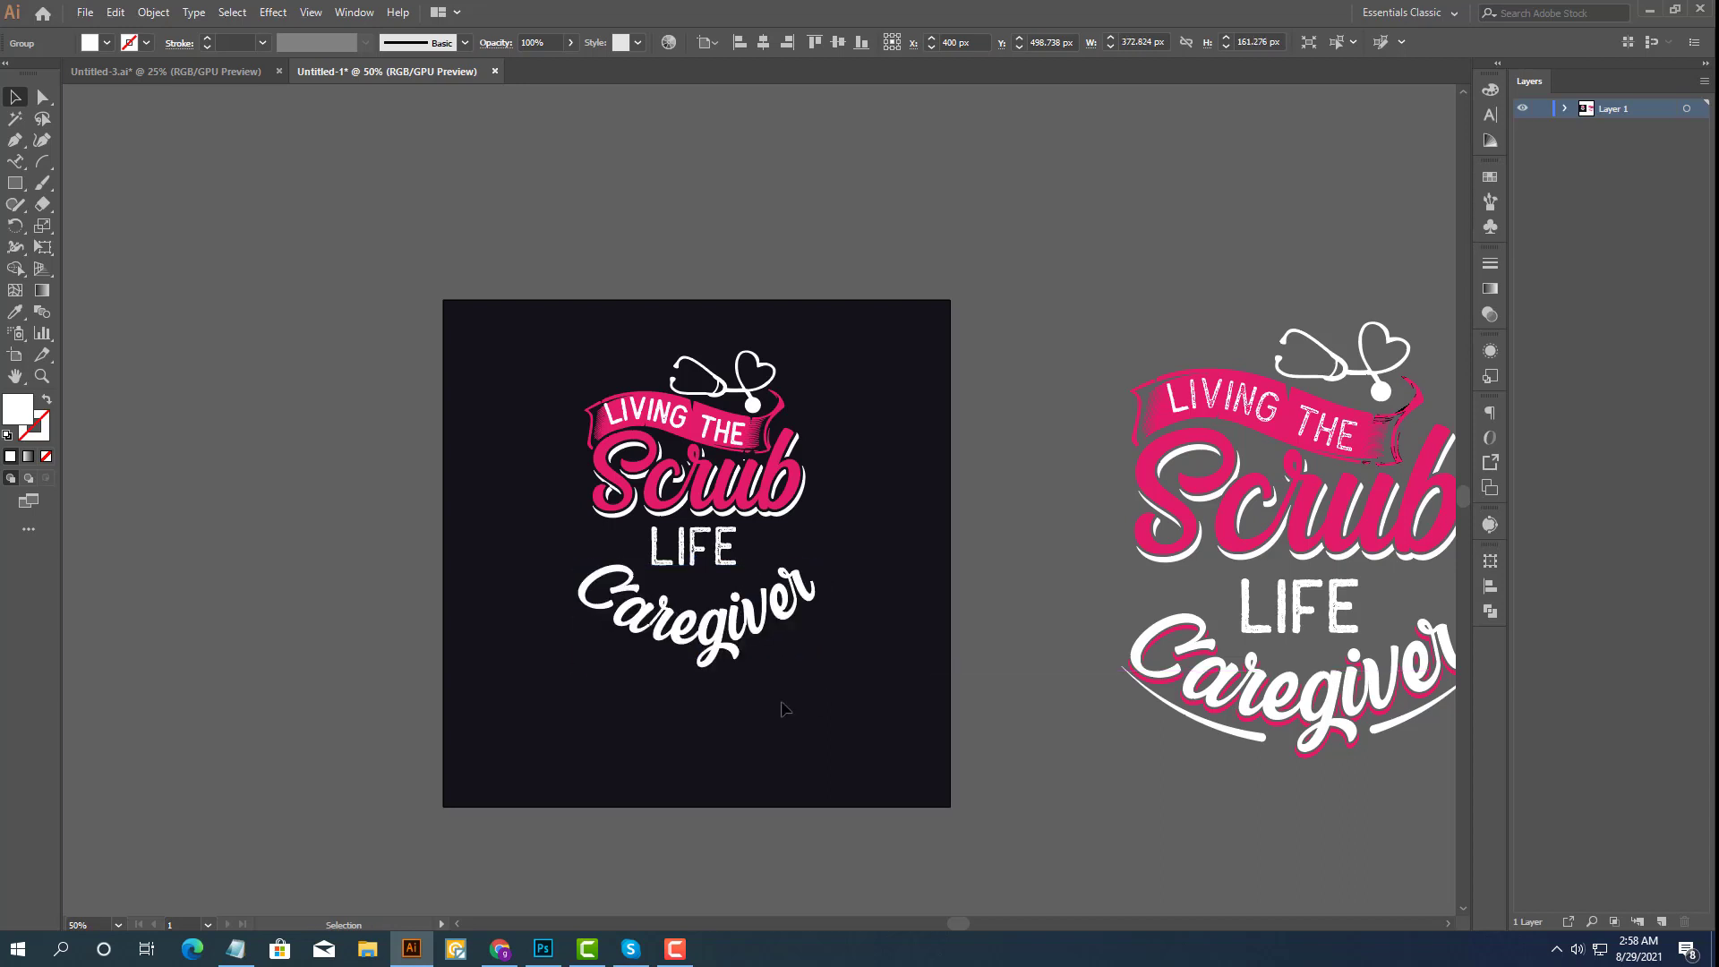
scroll(756, 631, up, 1)
drag(775, 618, 775, 609)
click(153, 13)
mouse_move(175, 419)
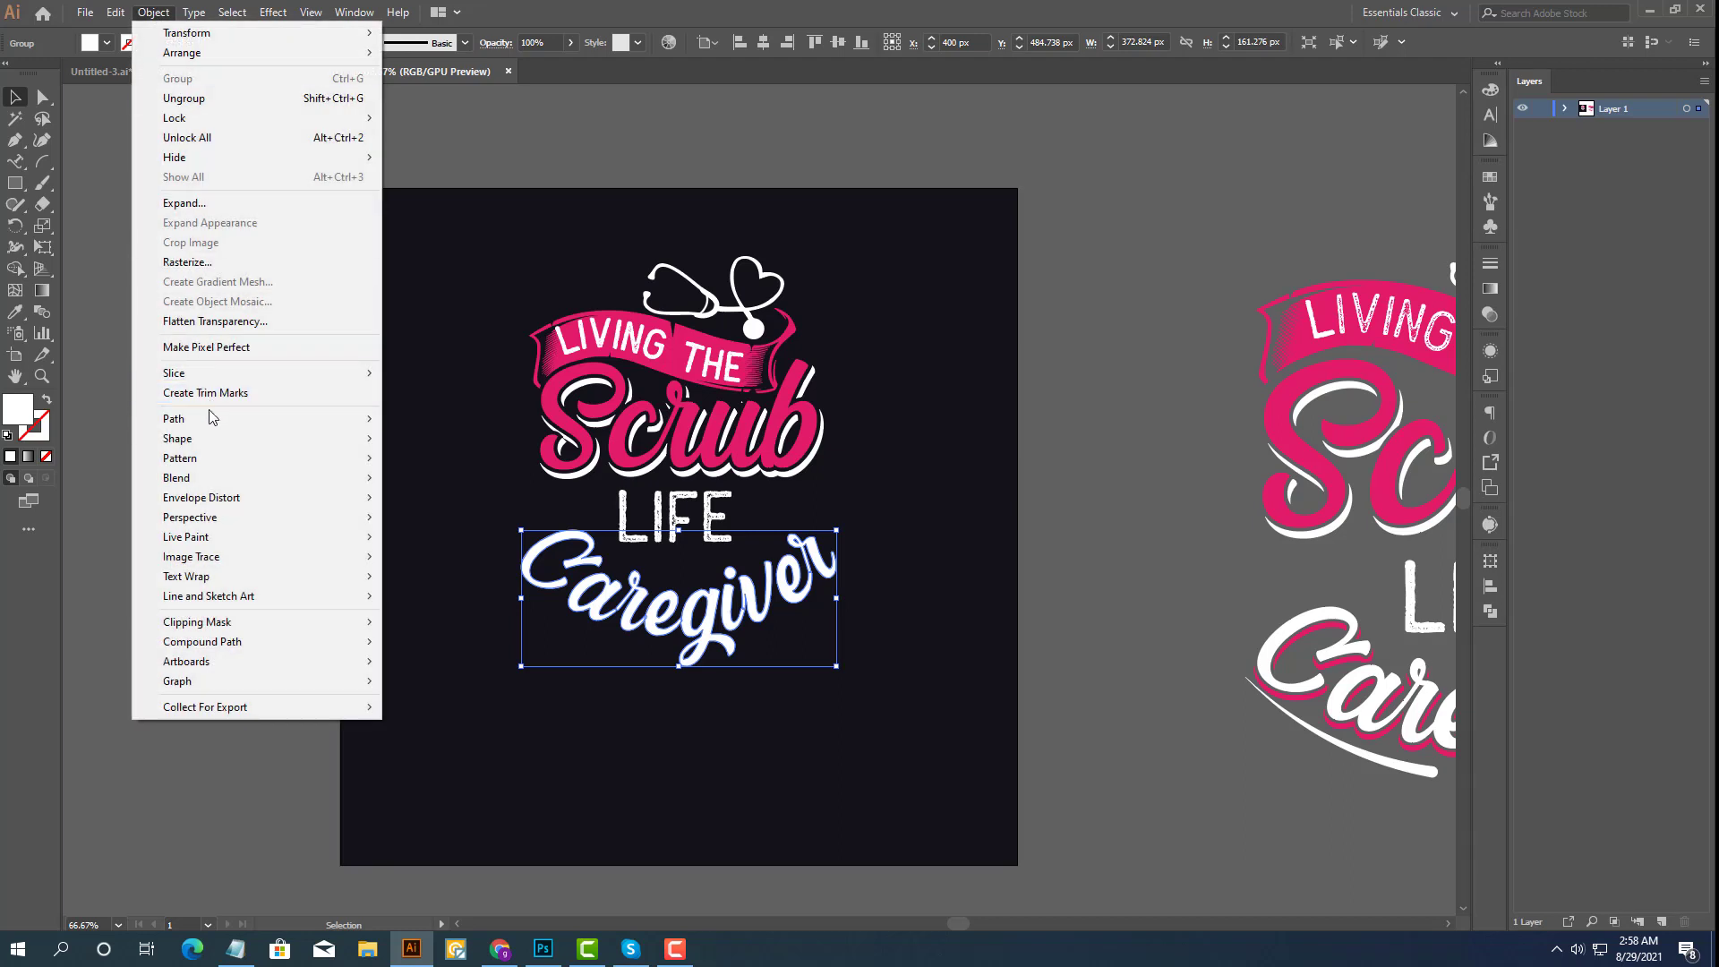
Add a united 5 px offset outline around Caregiver and nudge it down and right.
click(437, 485)
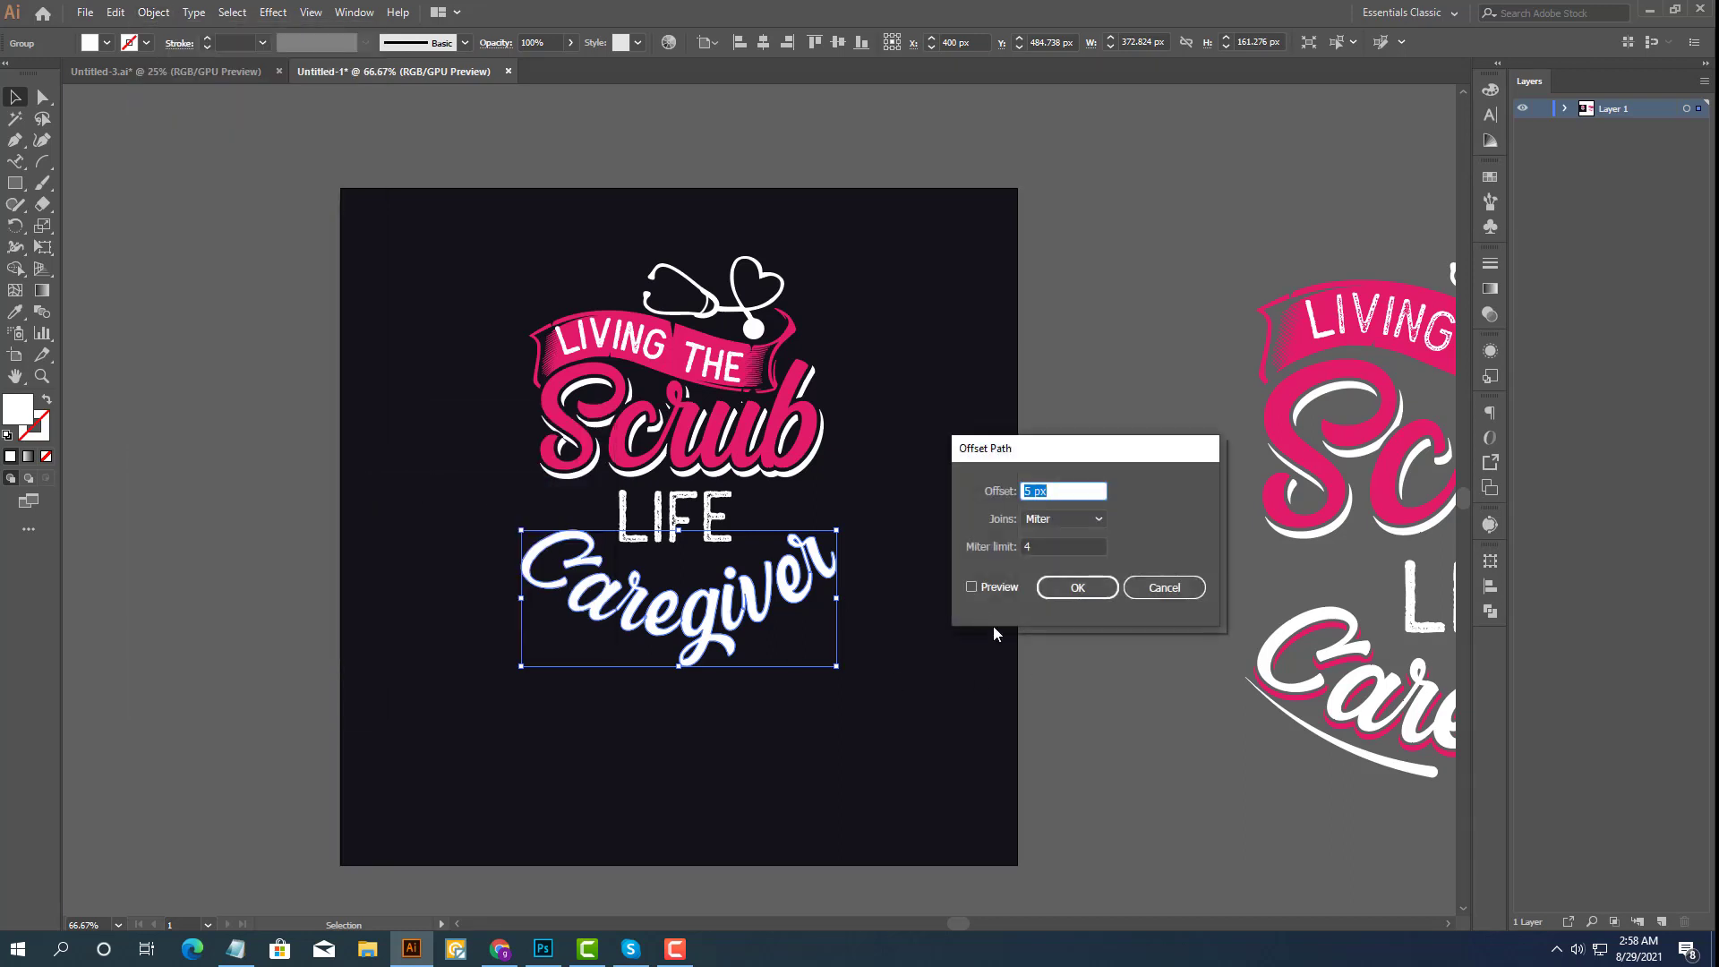
click(972, 589)
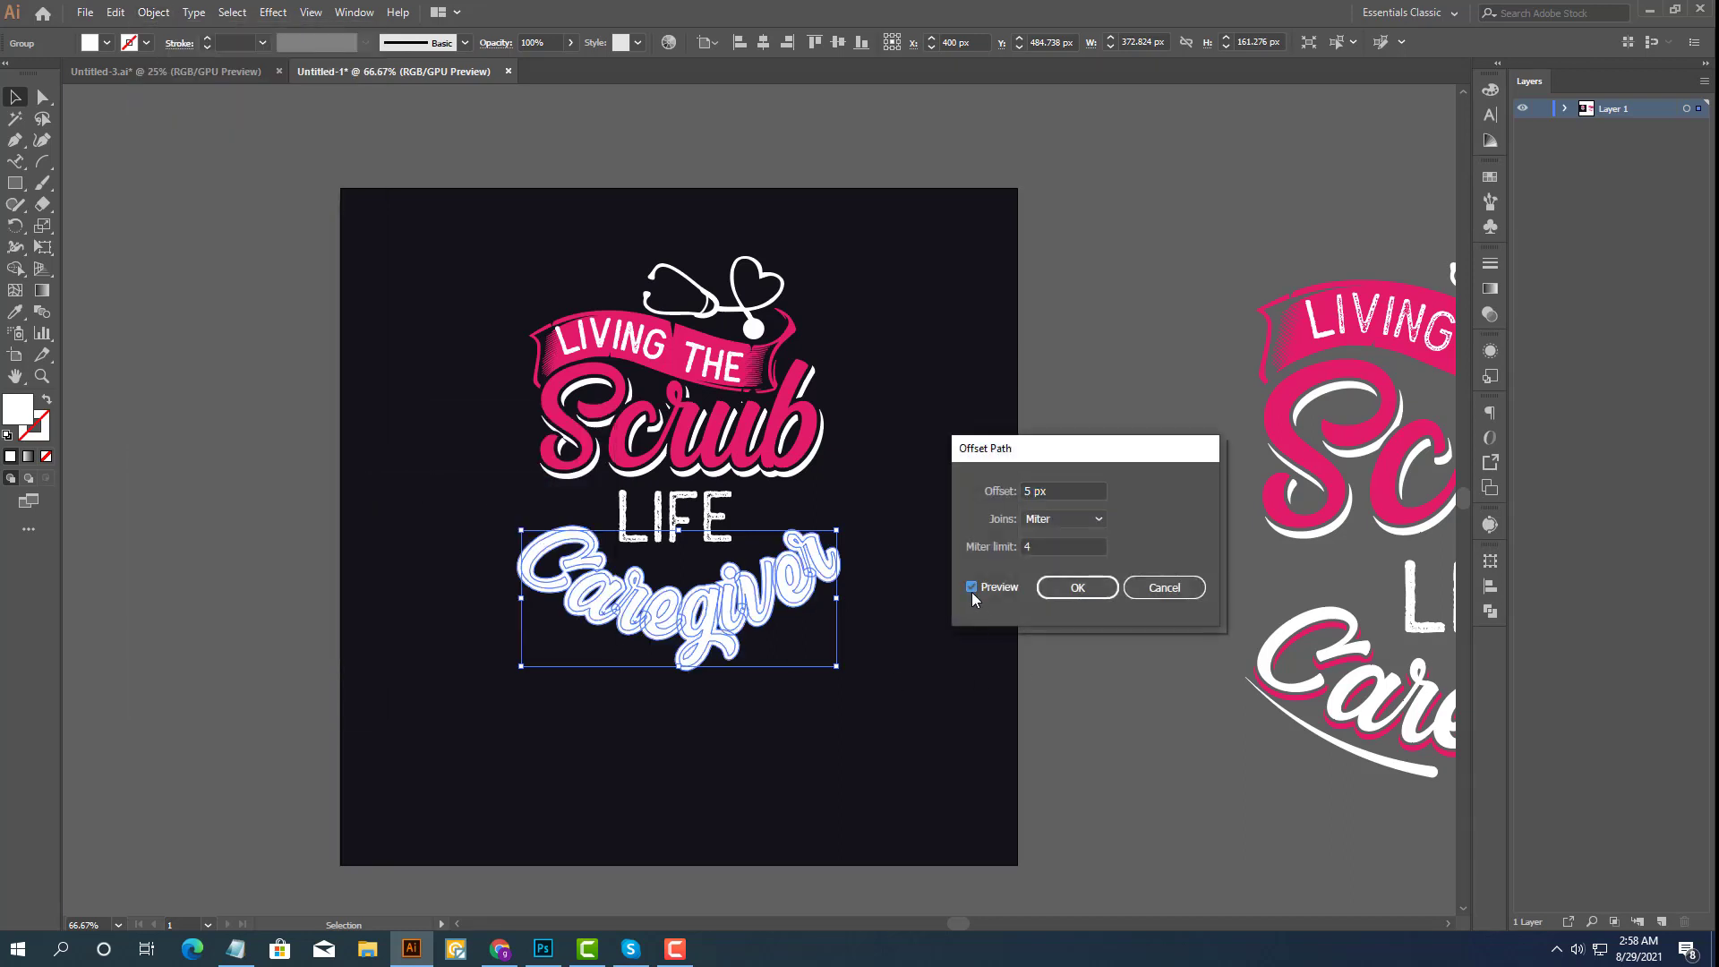
click(1093, 588)
click(1490, 612)
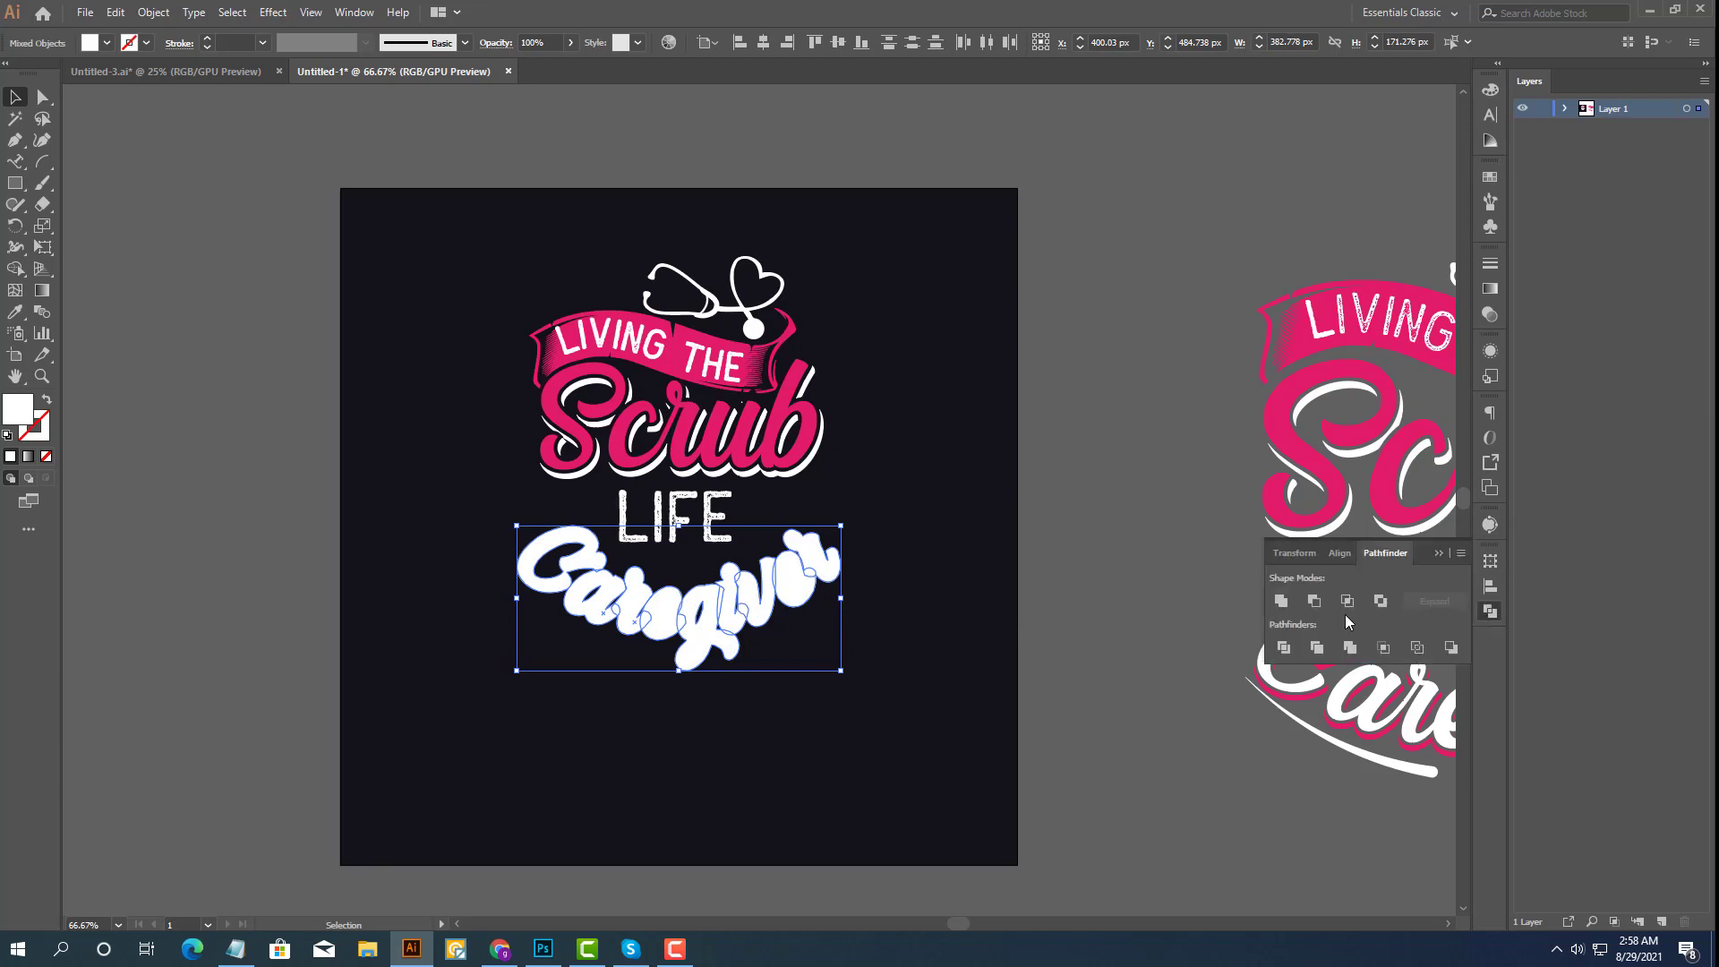
click(1285, 598)
click(1436, 554)
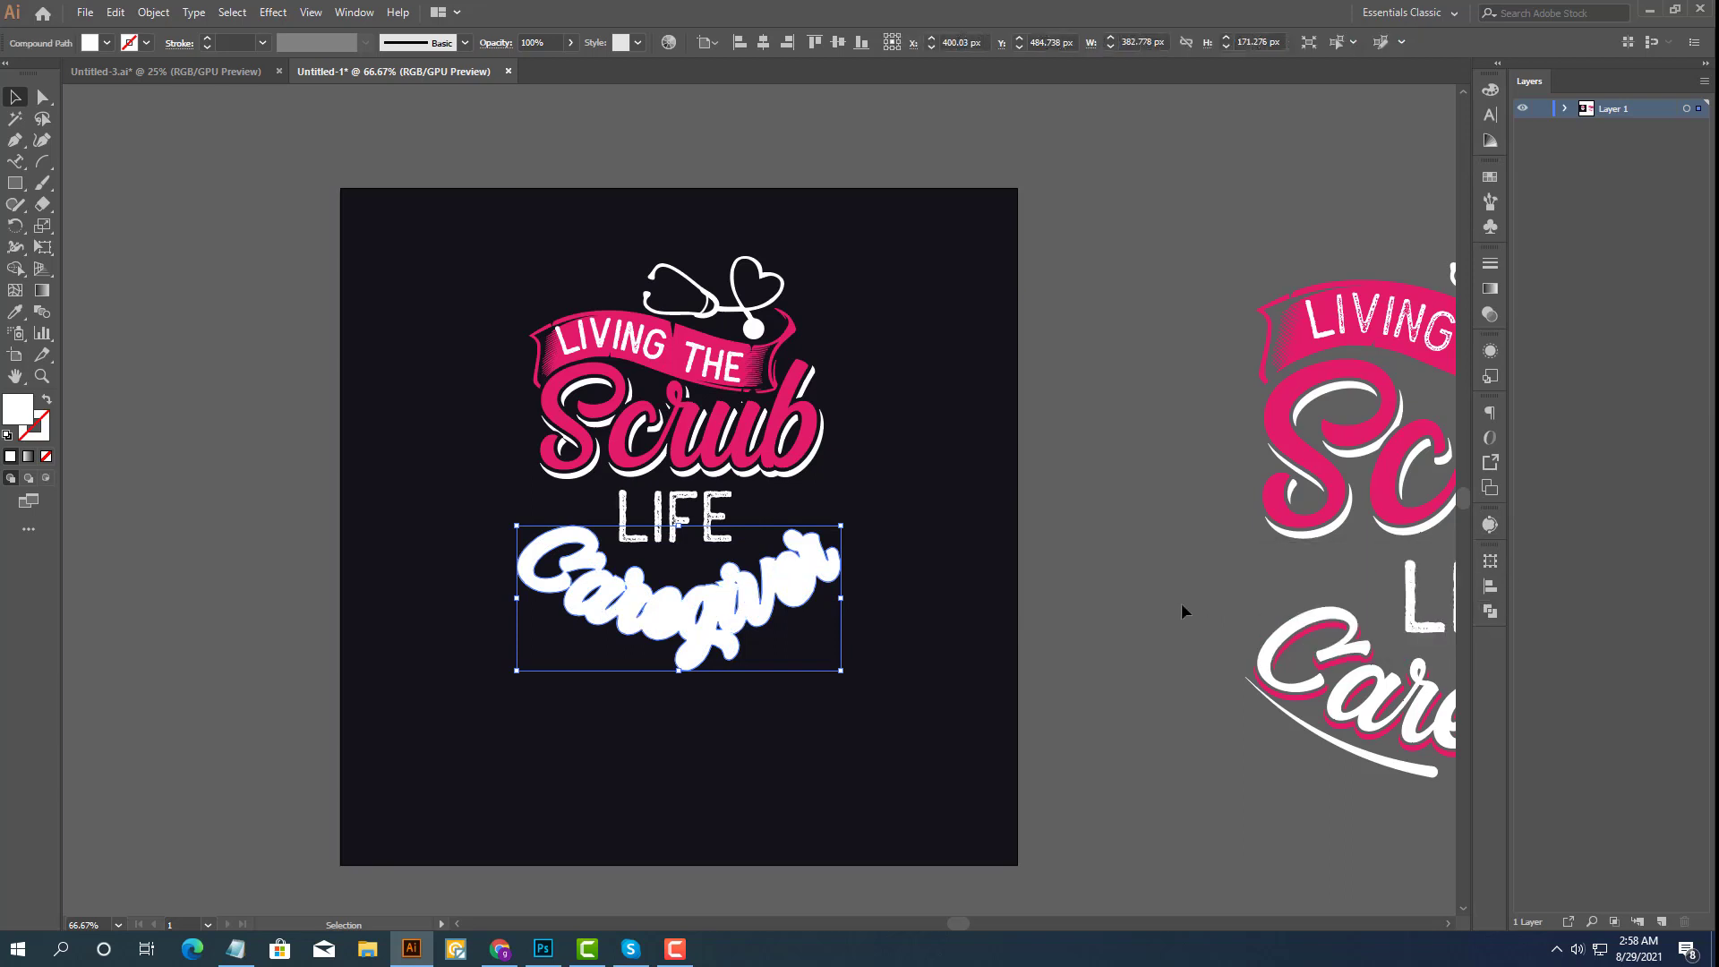
key(Down)
key(Down)
key(Down)
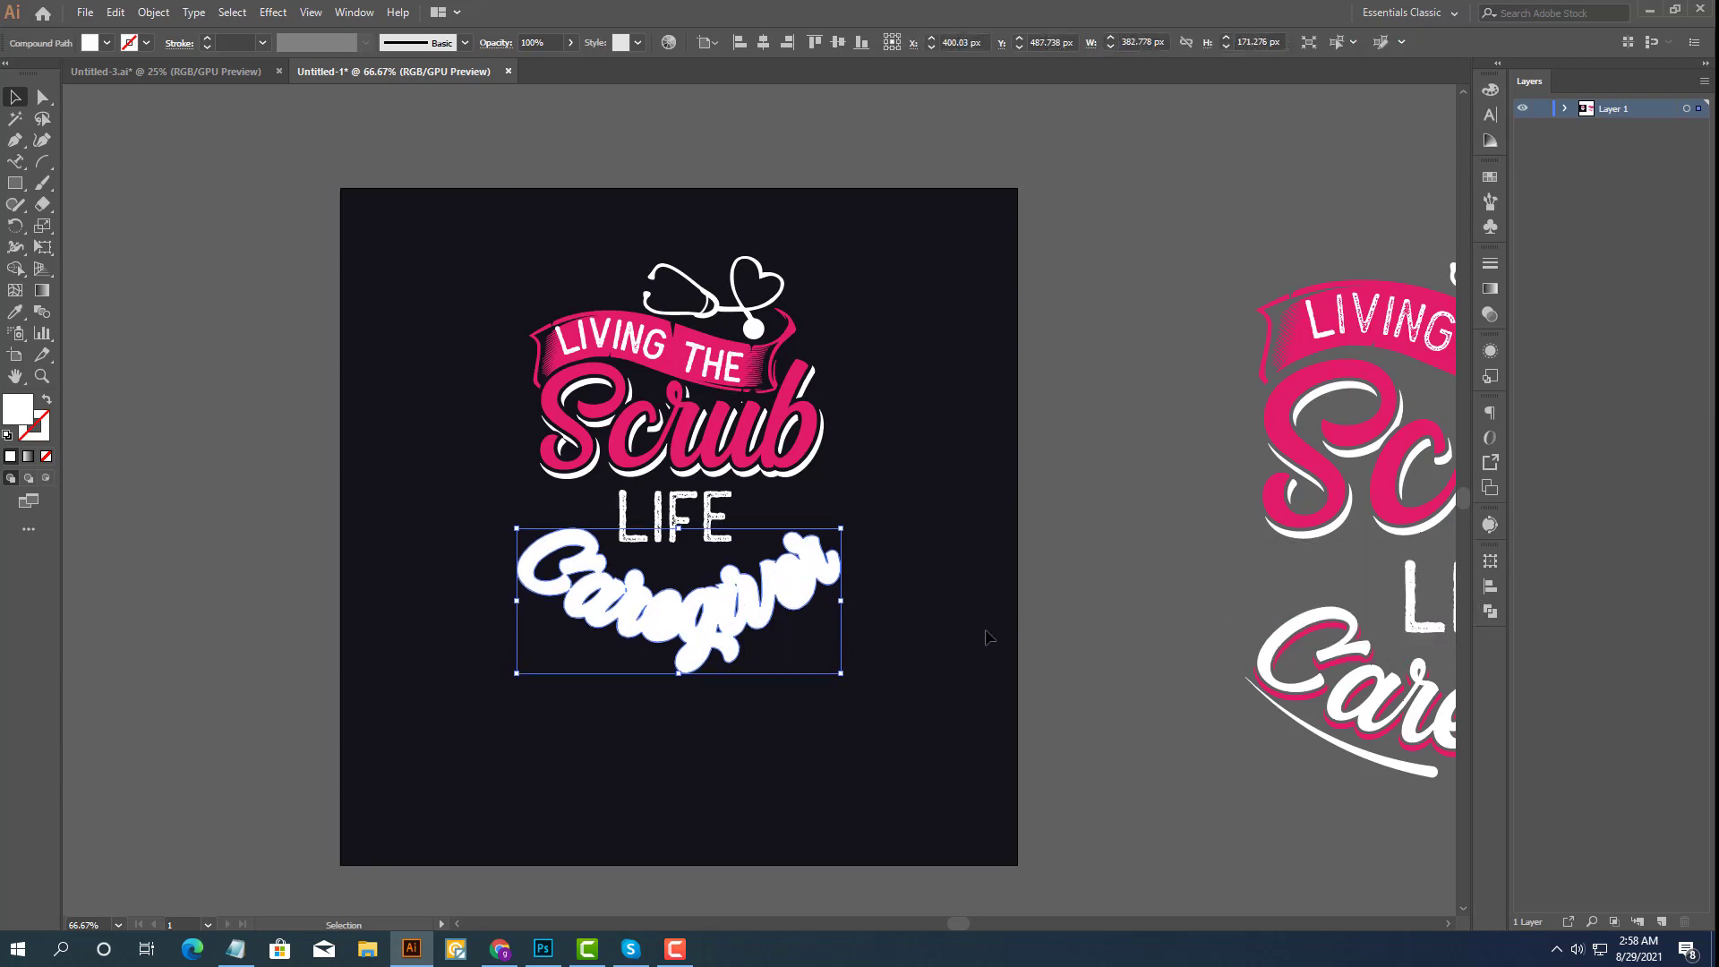
key(Right)
key(Right)
key(Right)
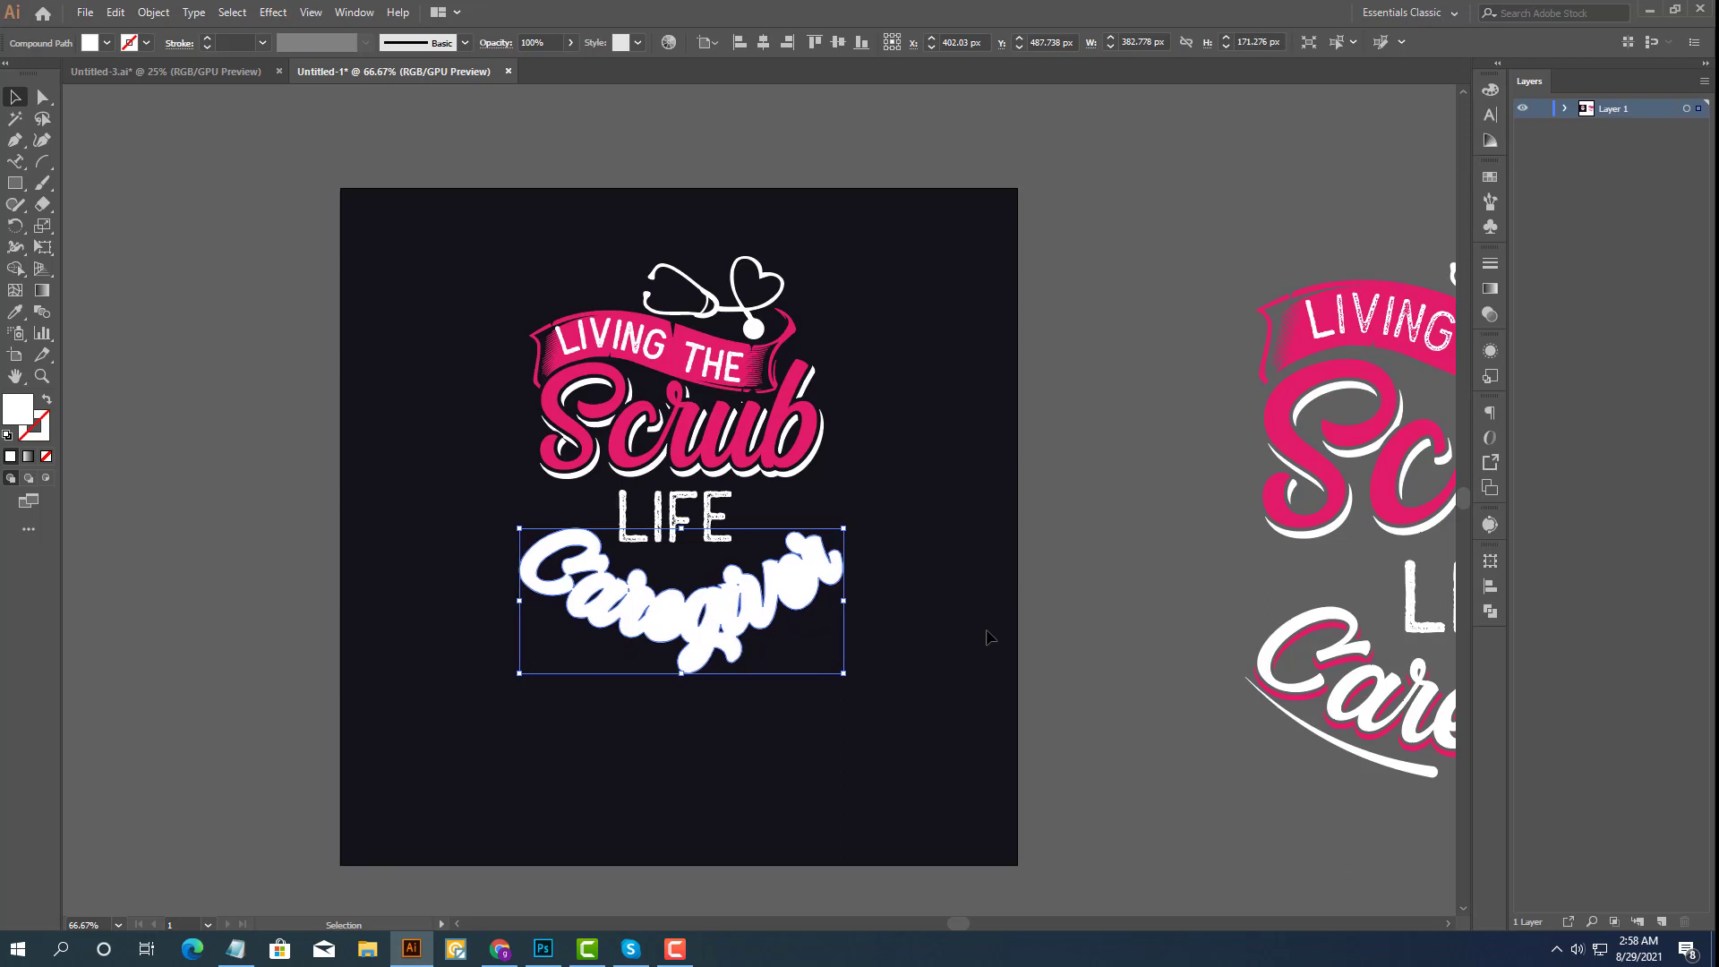
key(Down)
key(Down)
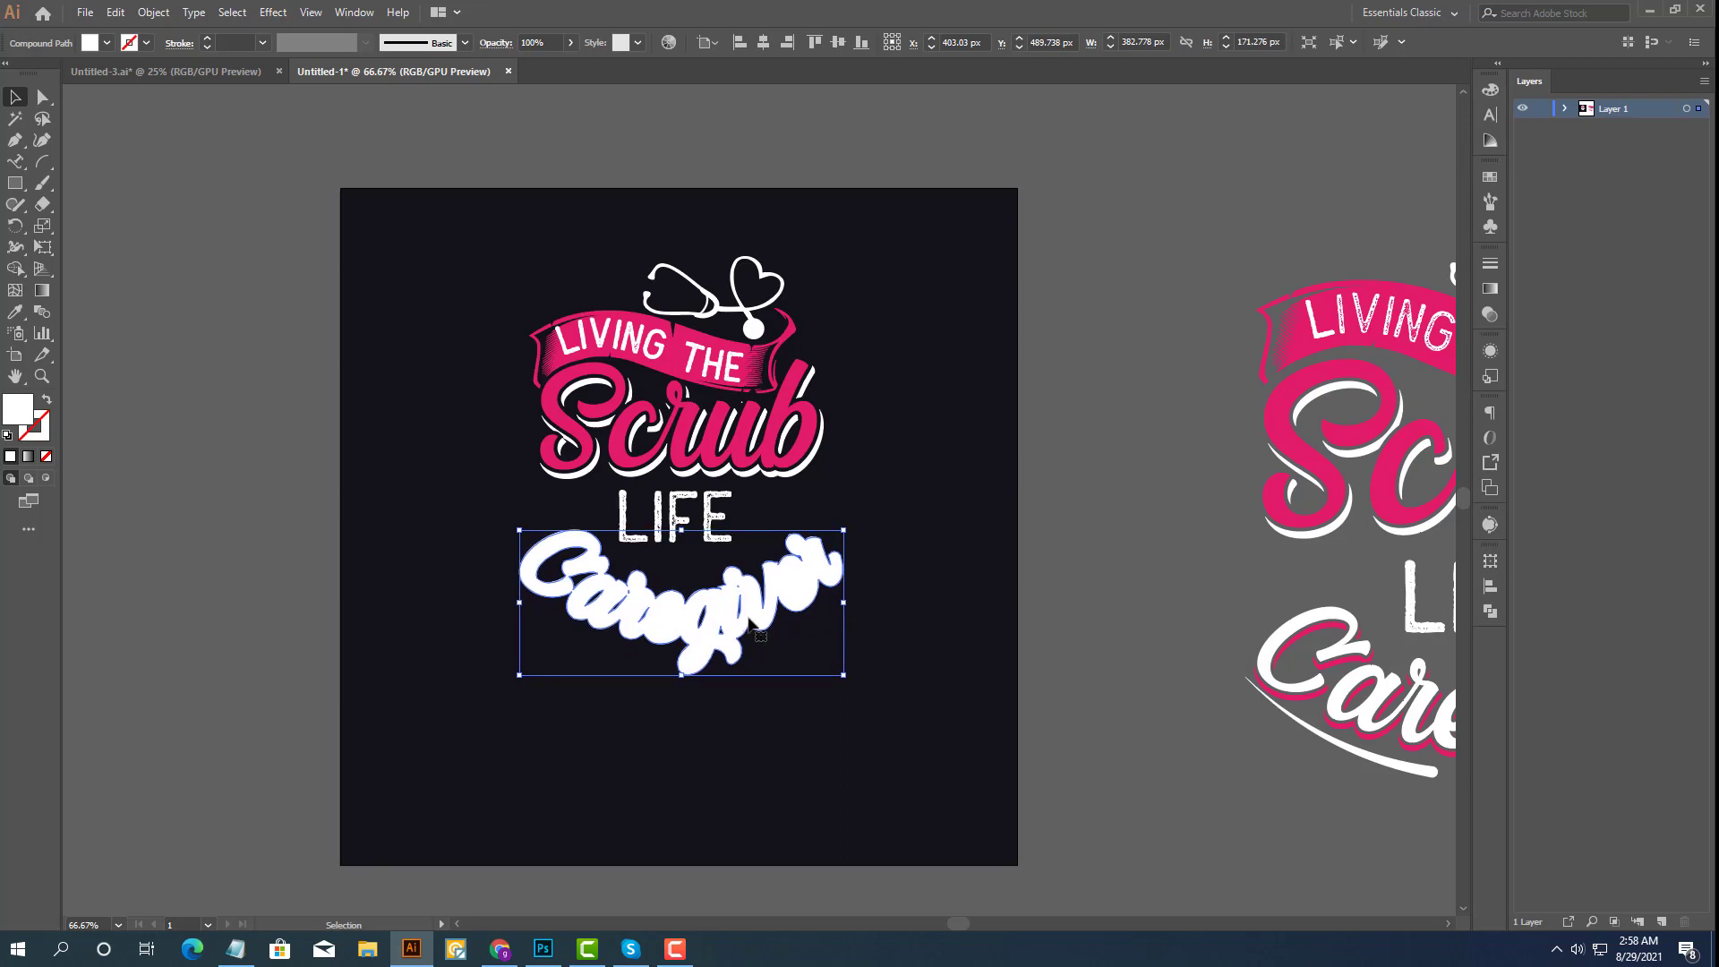
Ungroup the white offset outline from the Caregiver lettering and cut it away.
key(ctrl+shift+a)
scroll(747, 614, up, 3)
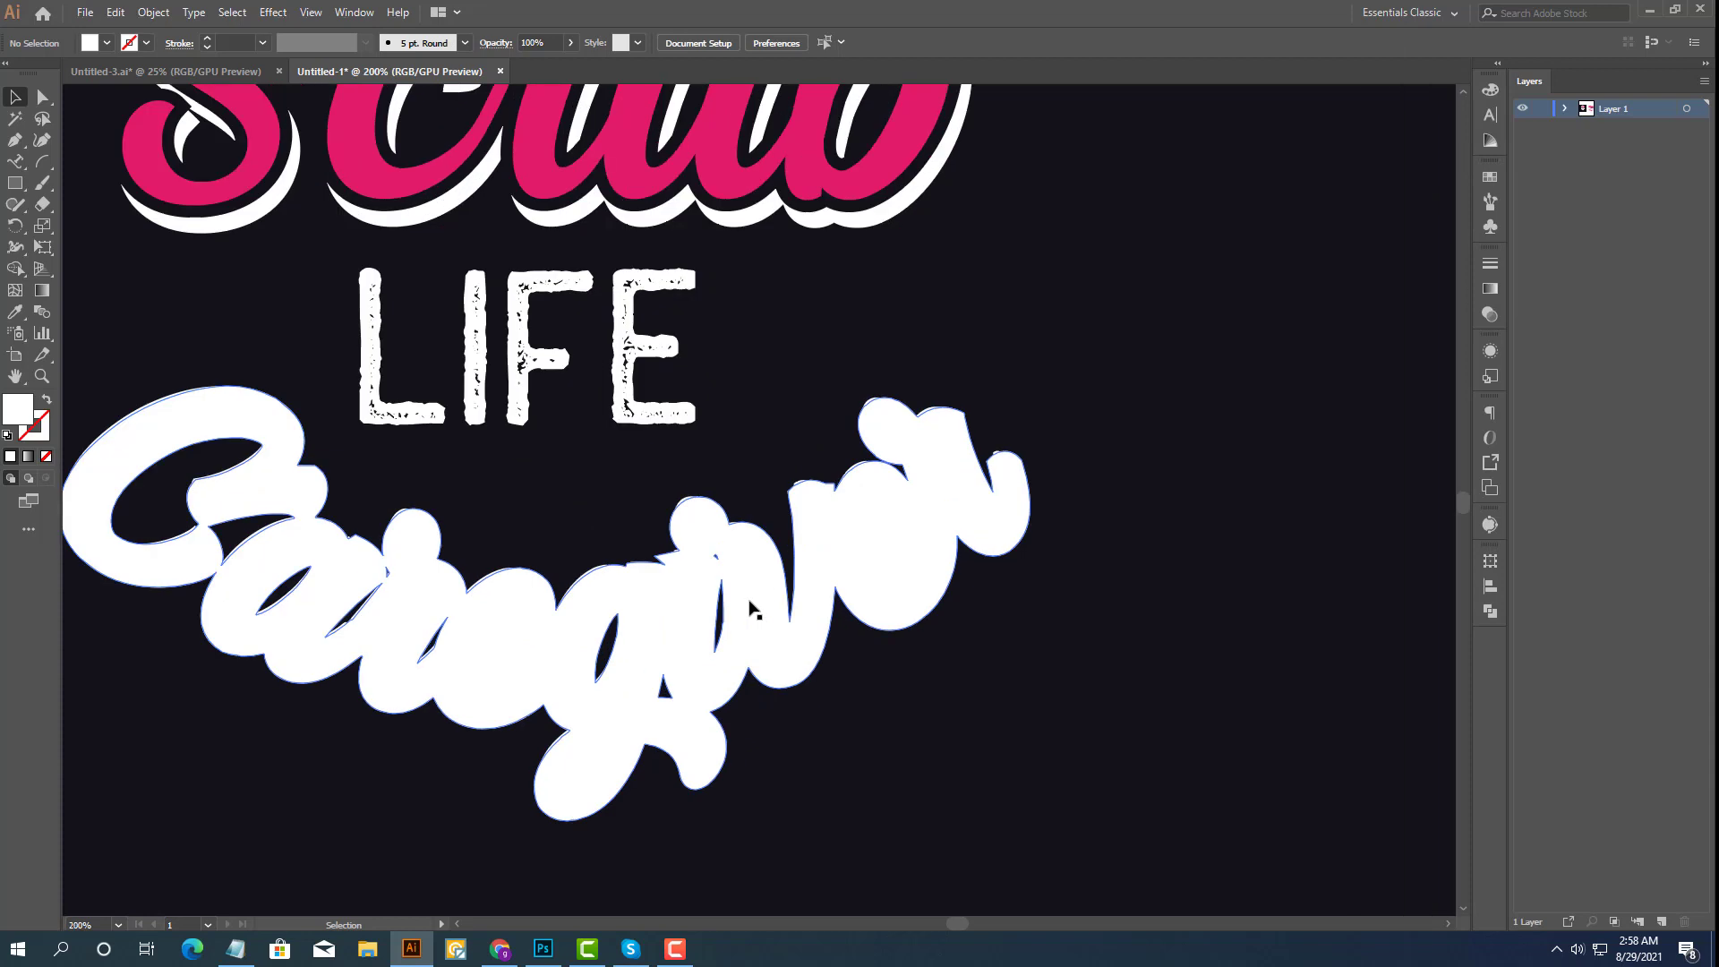
click(506, 622)
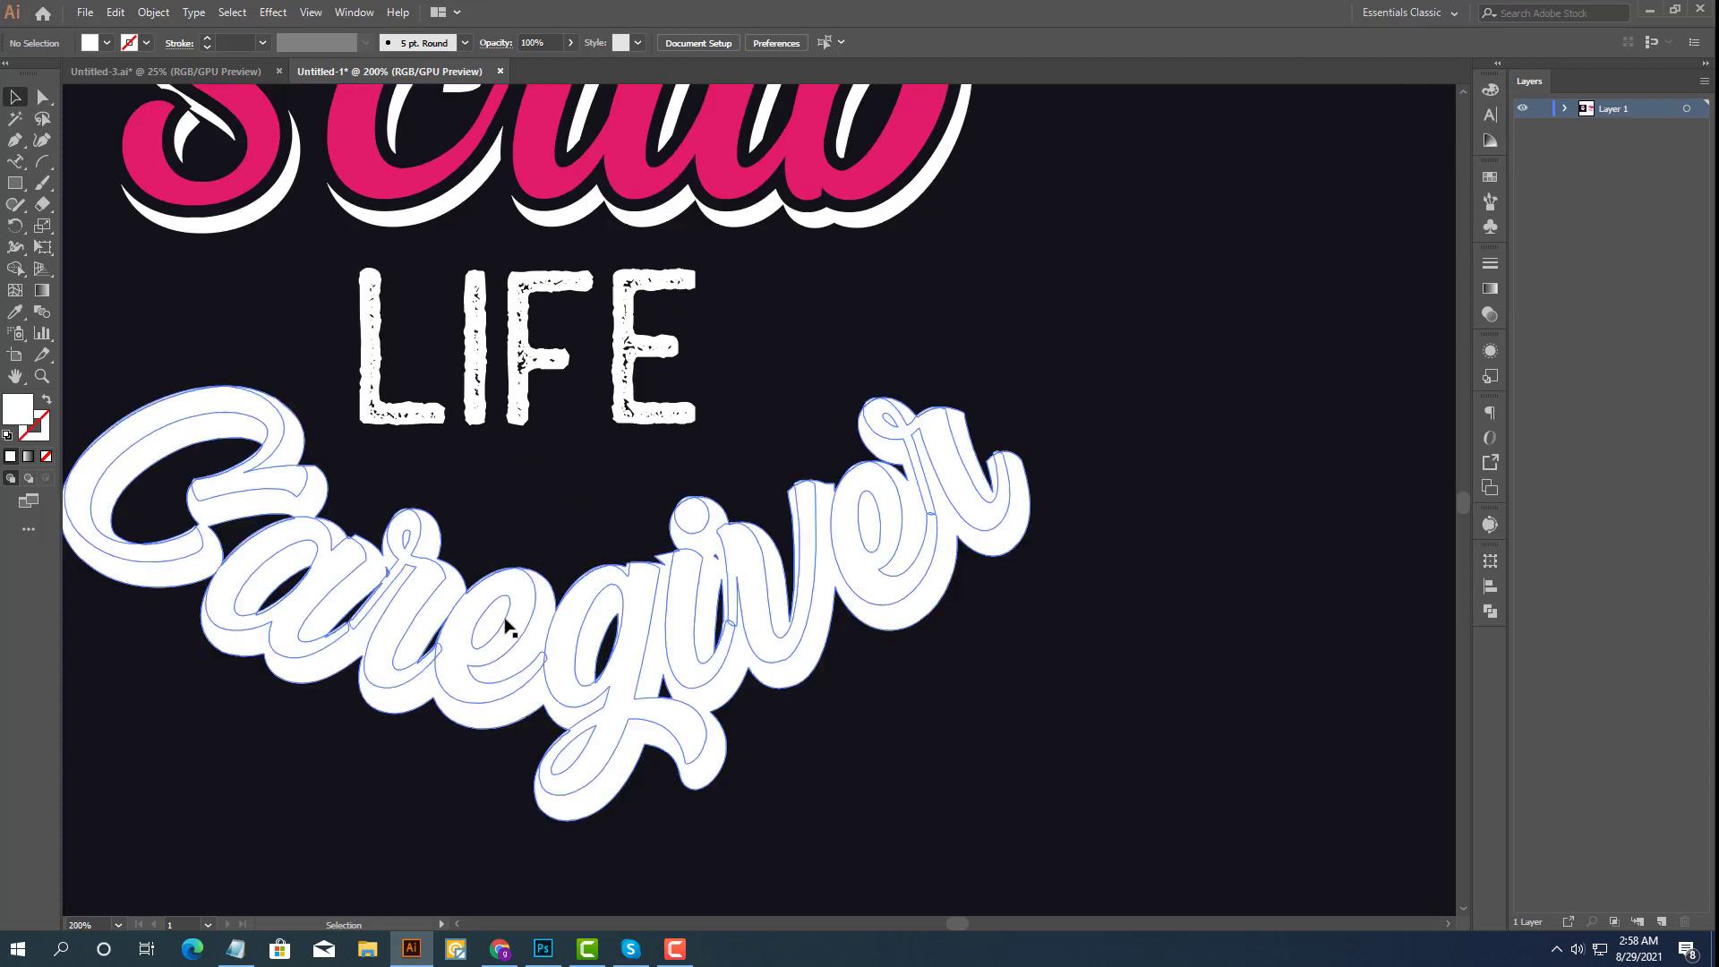
right_click(506, 623)
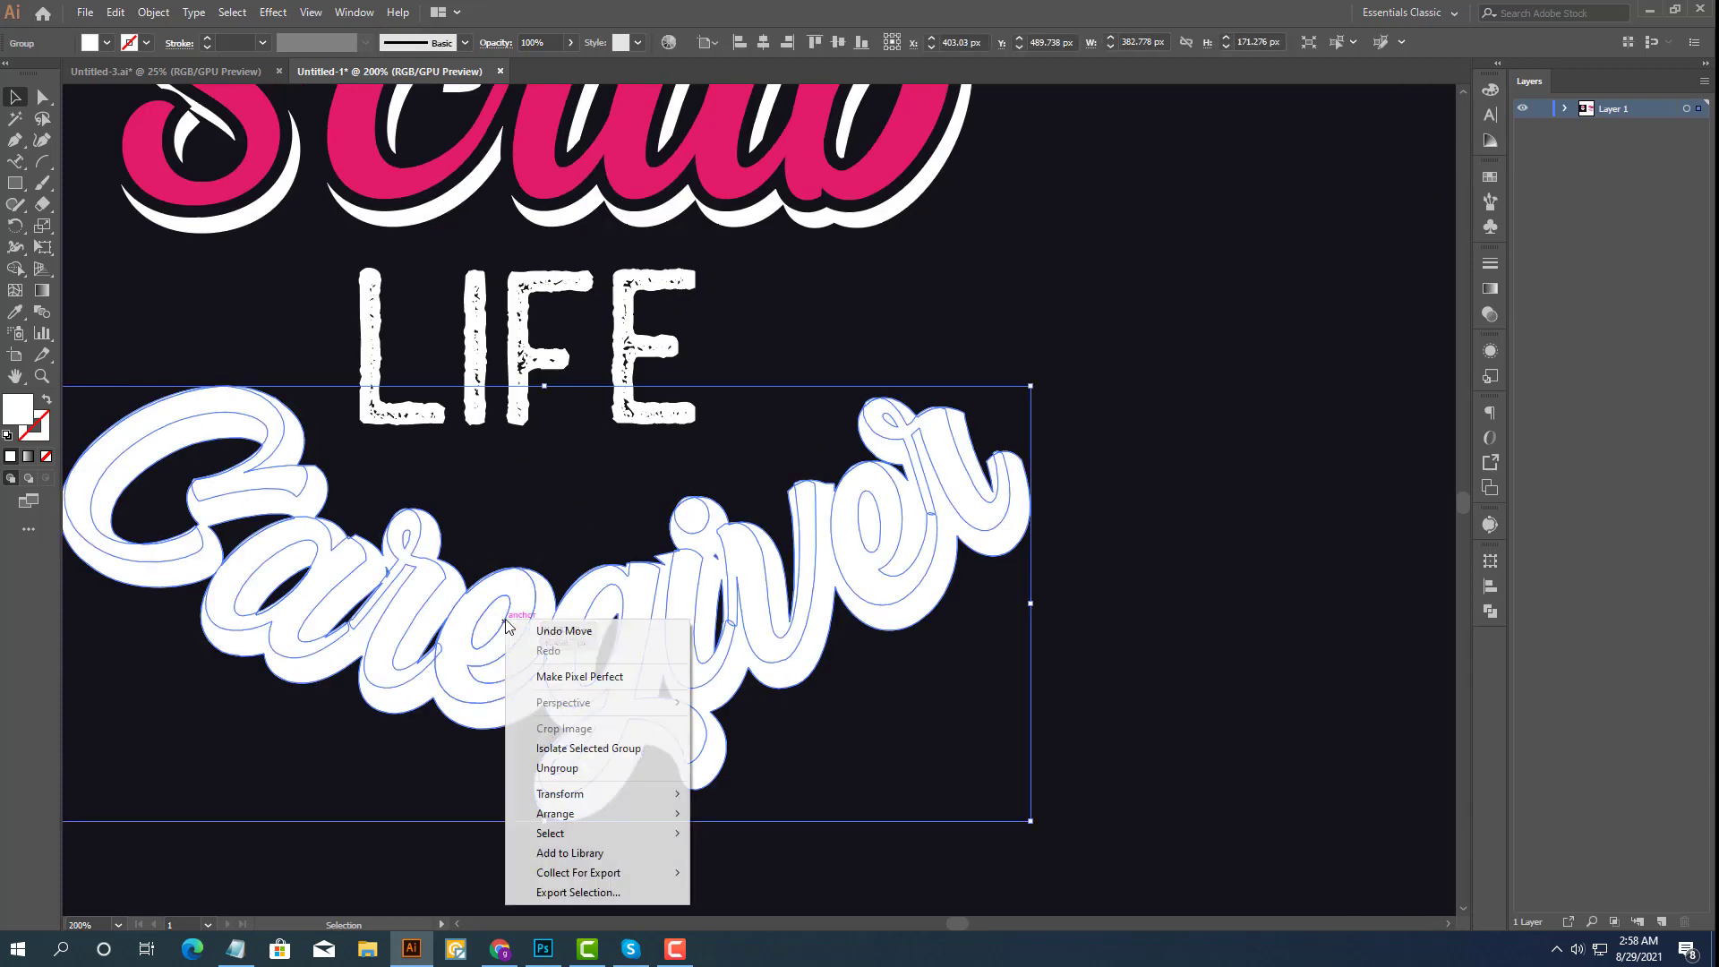
click(569, 768)
key(ctrl+shift+a)
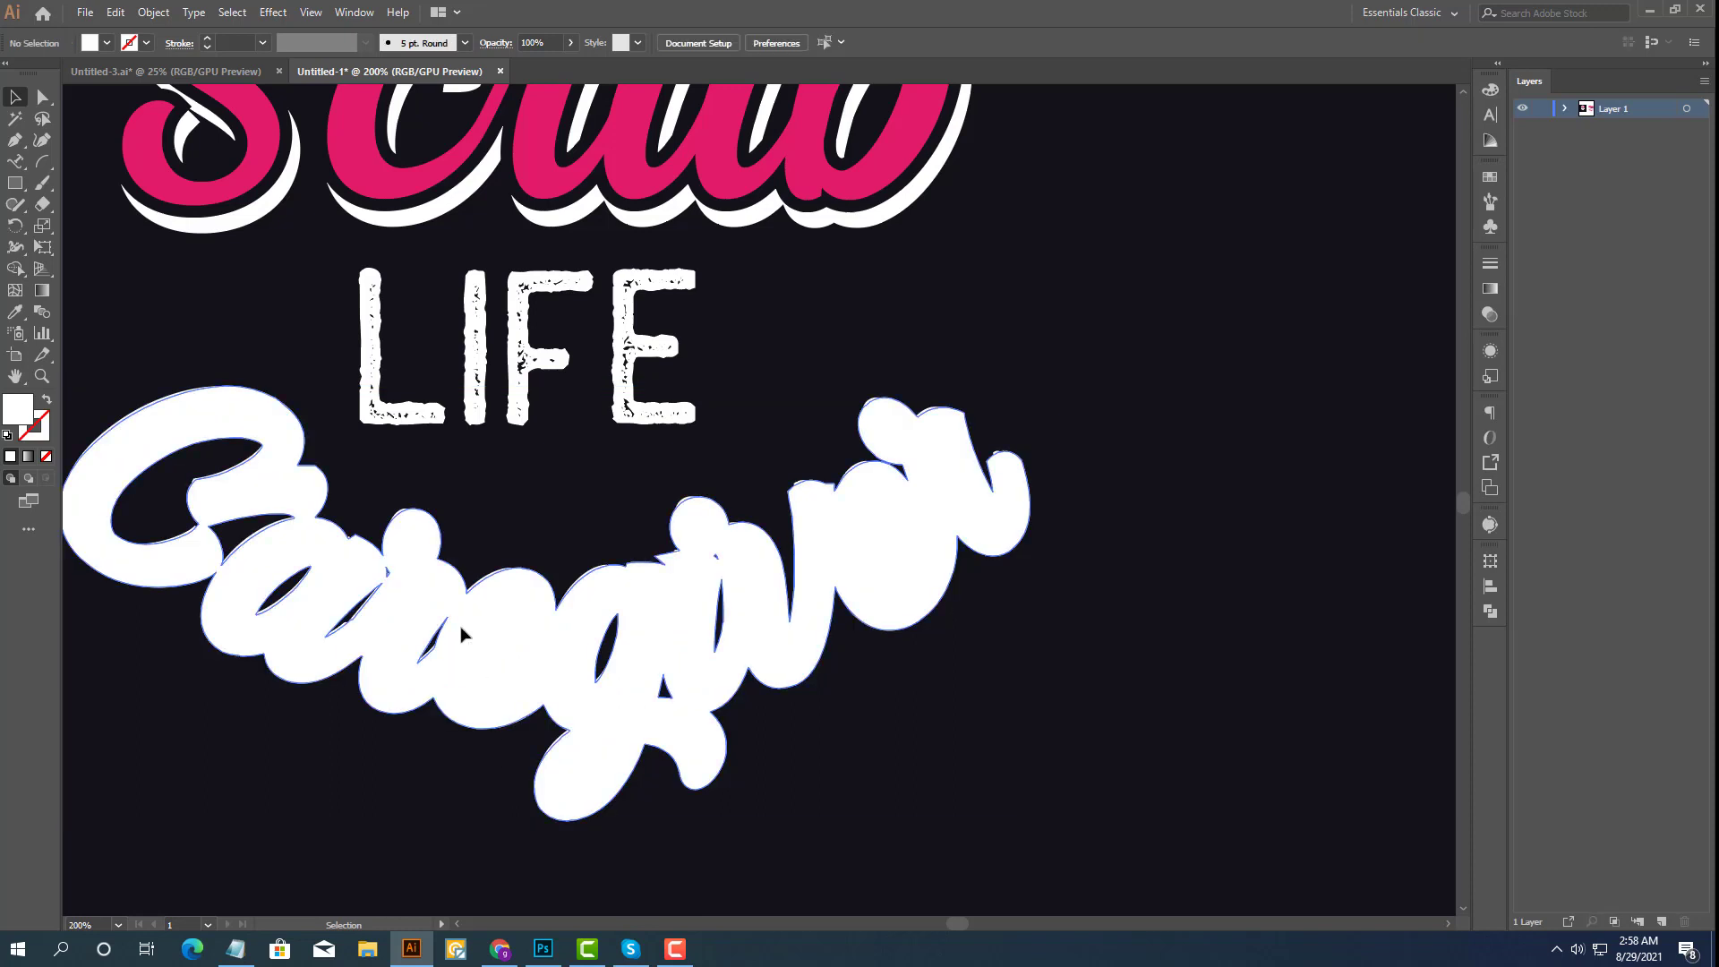
click(461, 633)
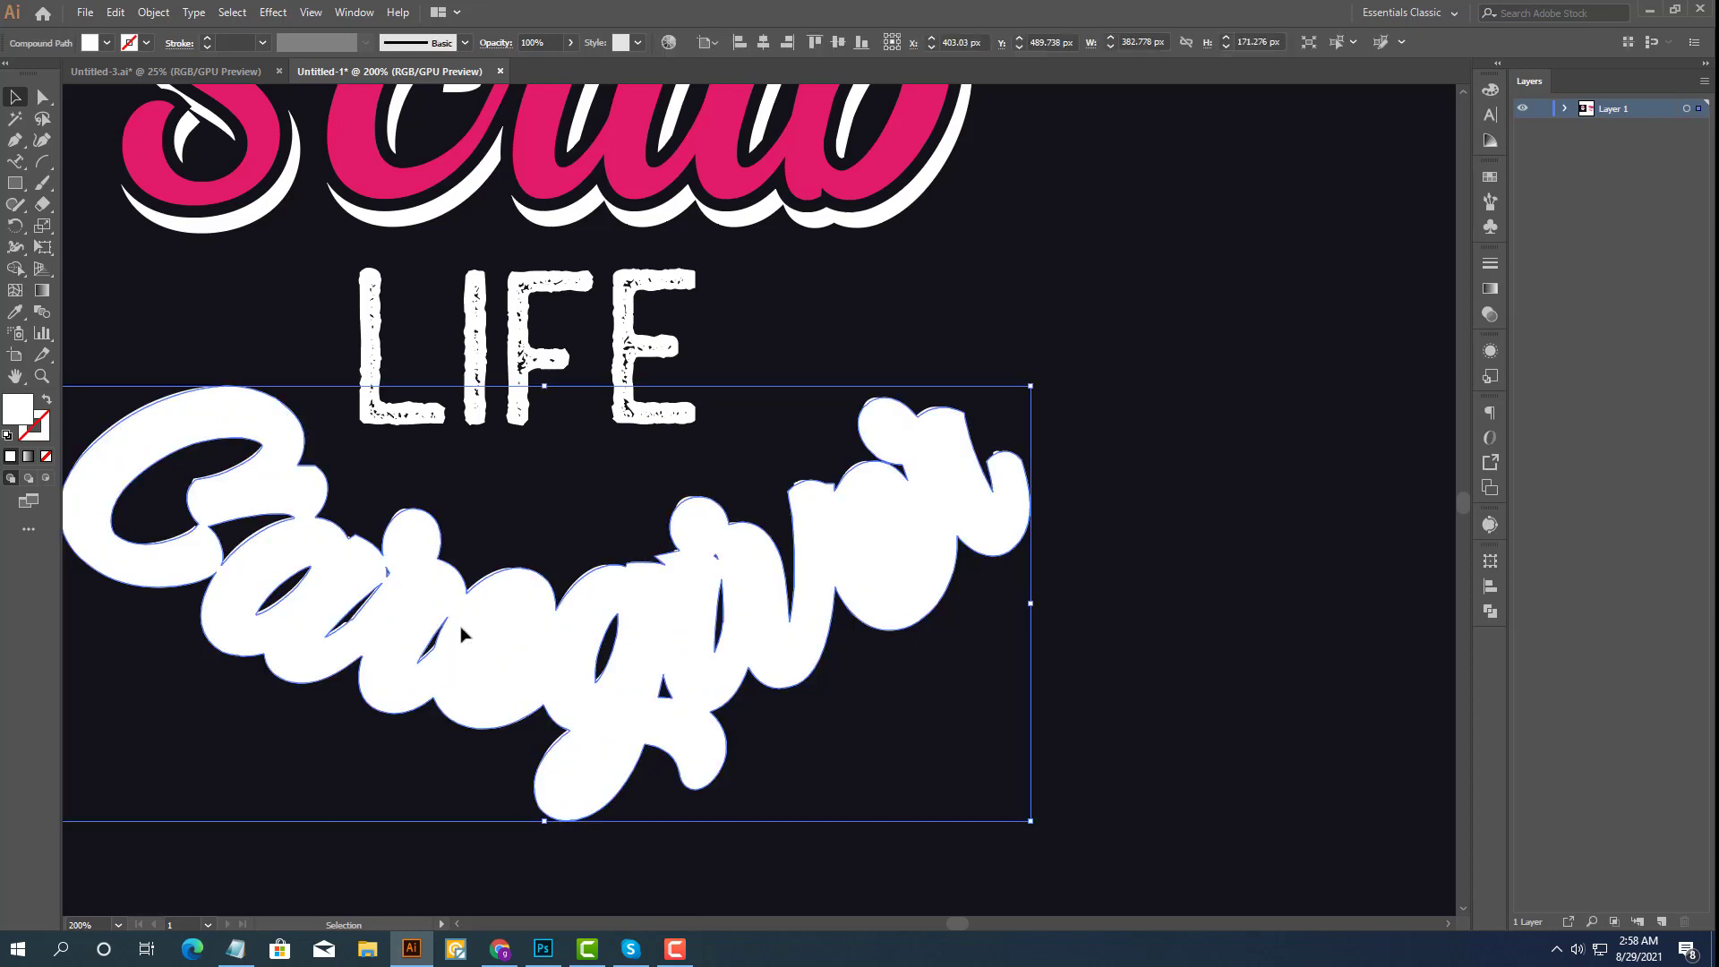
click(118, 13)
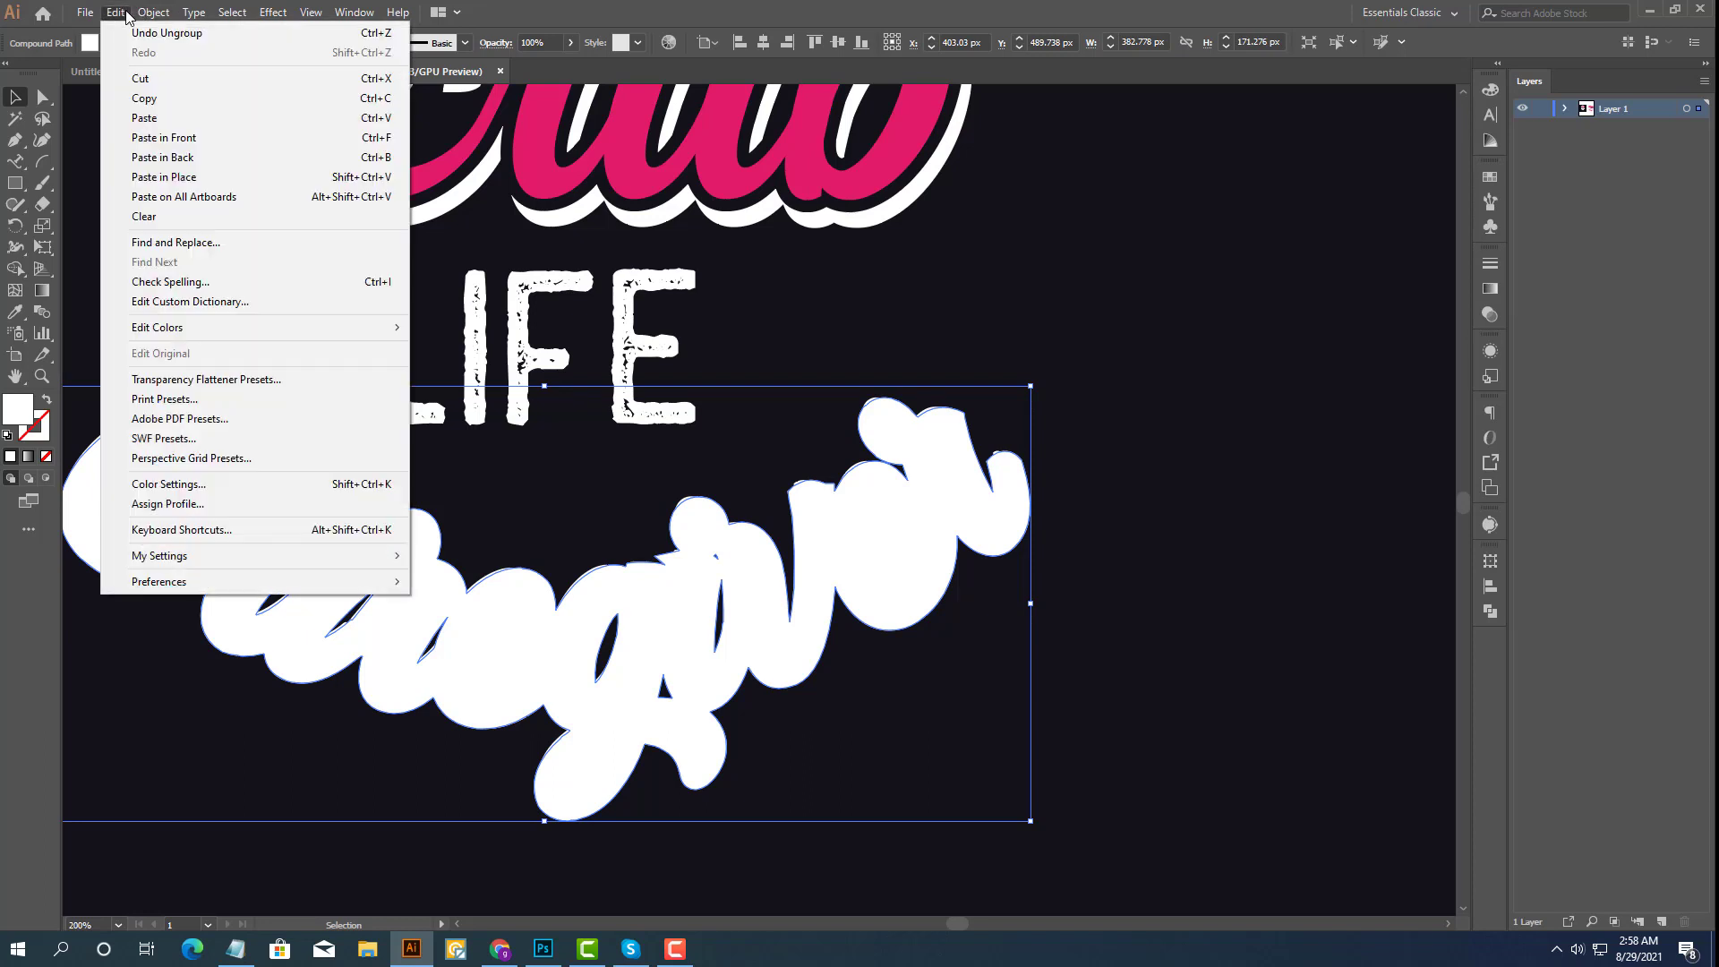
click(140, 79)
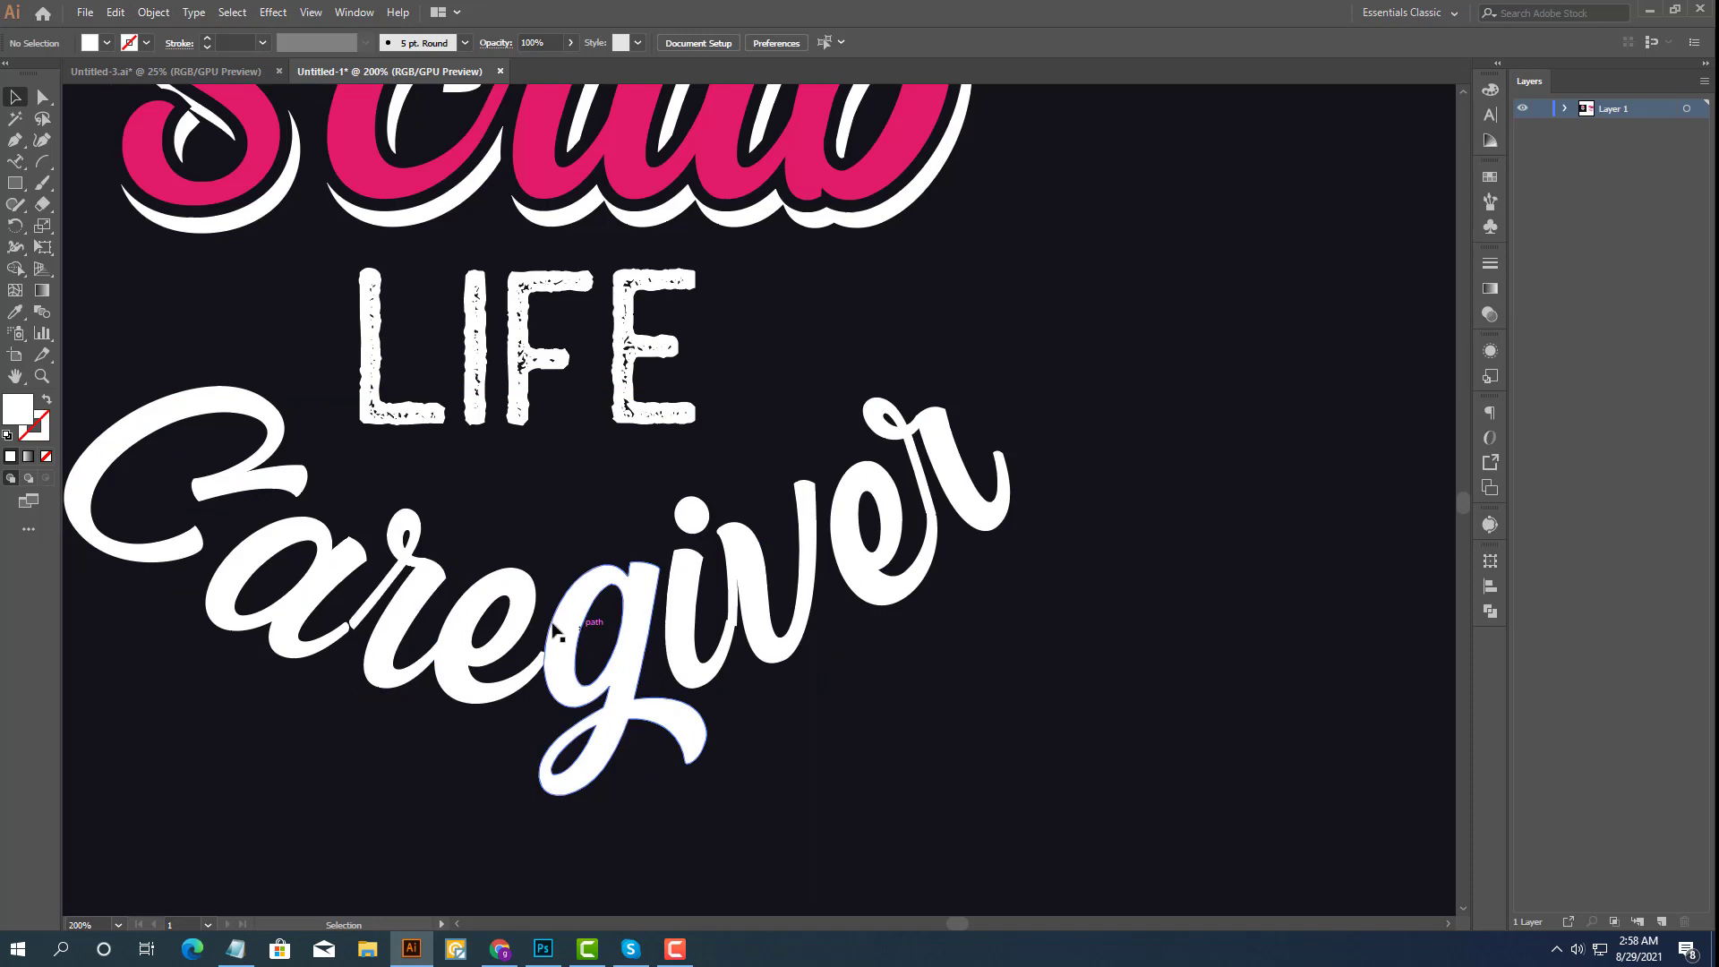
Unite all the Caregiver letters into one shape and bring it to the front.
click(517, 624)
scroll(1034, 614, down, 1)
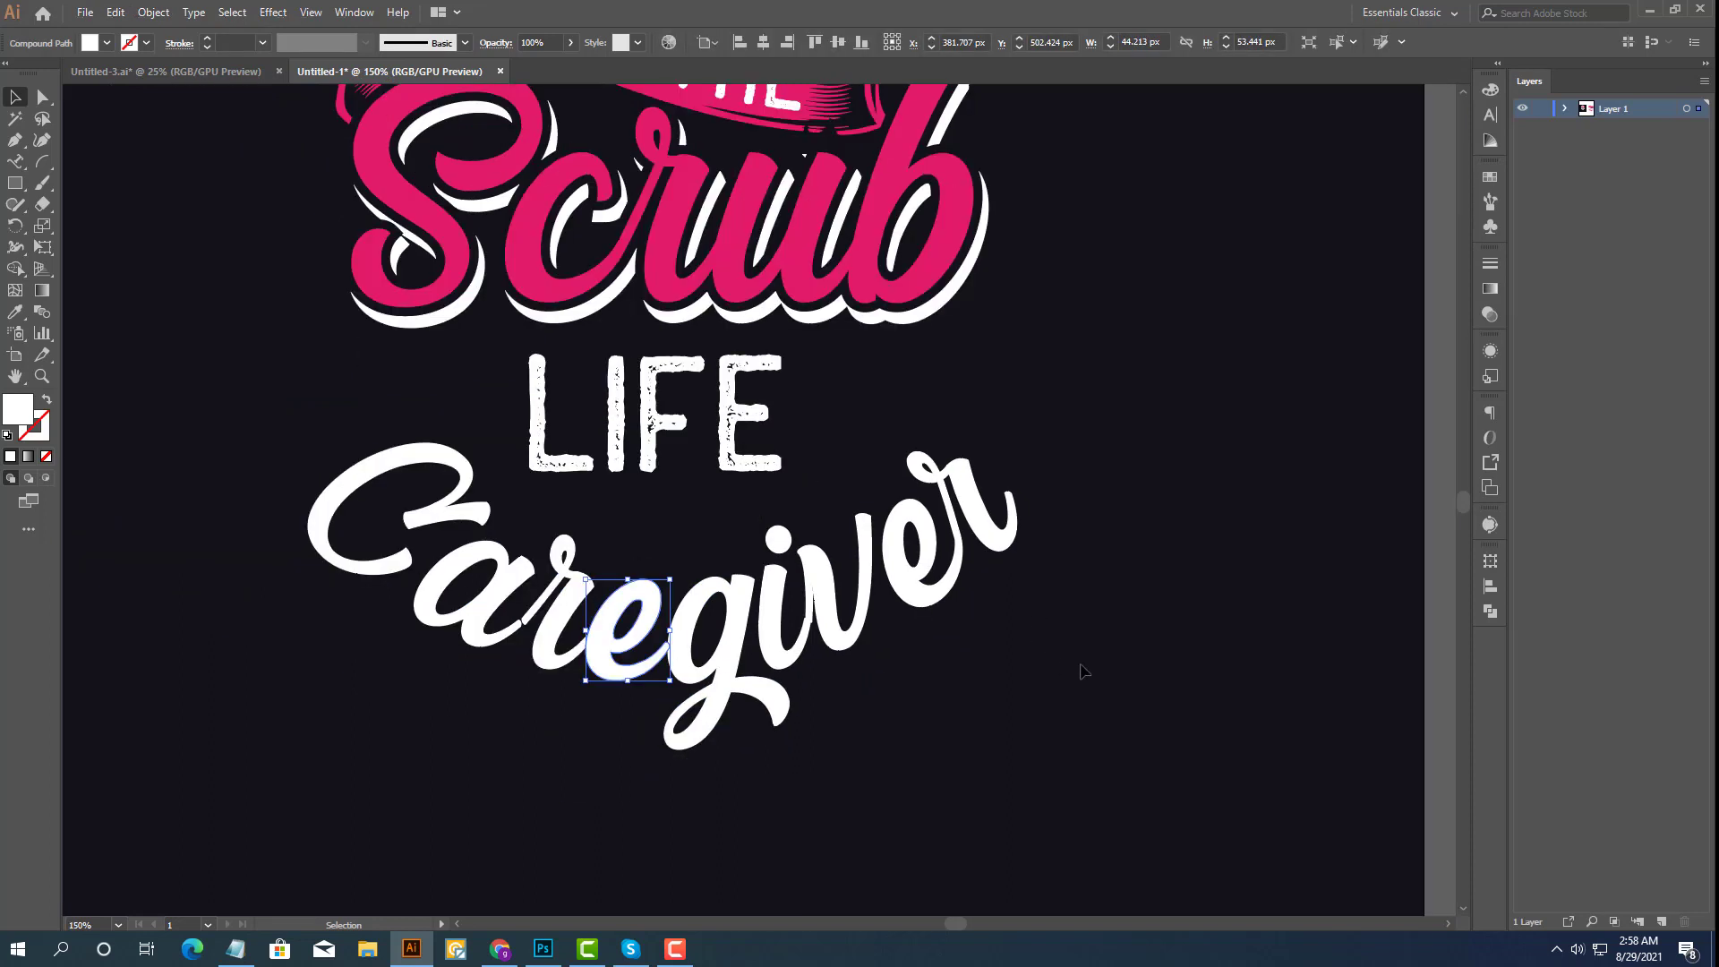
drag(1088, 660, 345, 527)
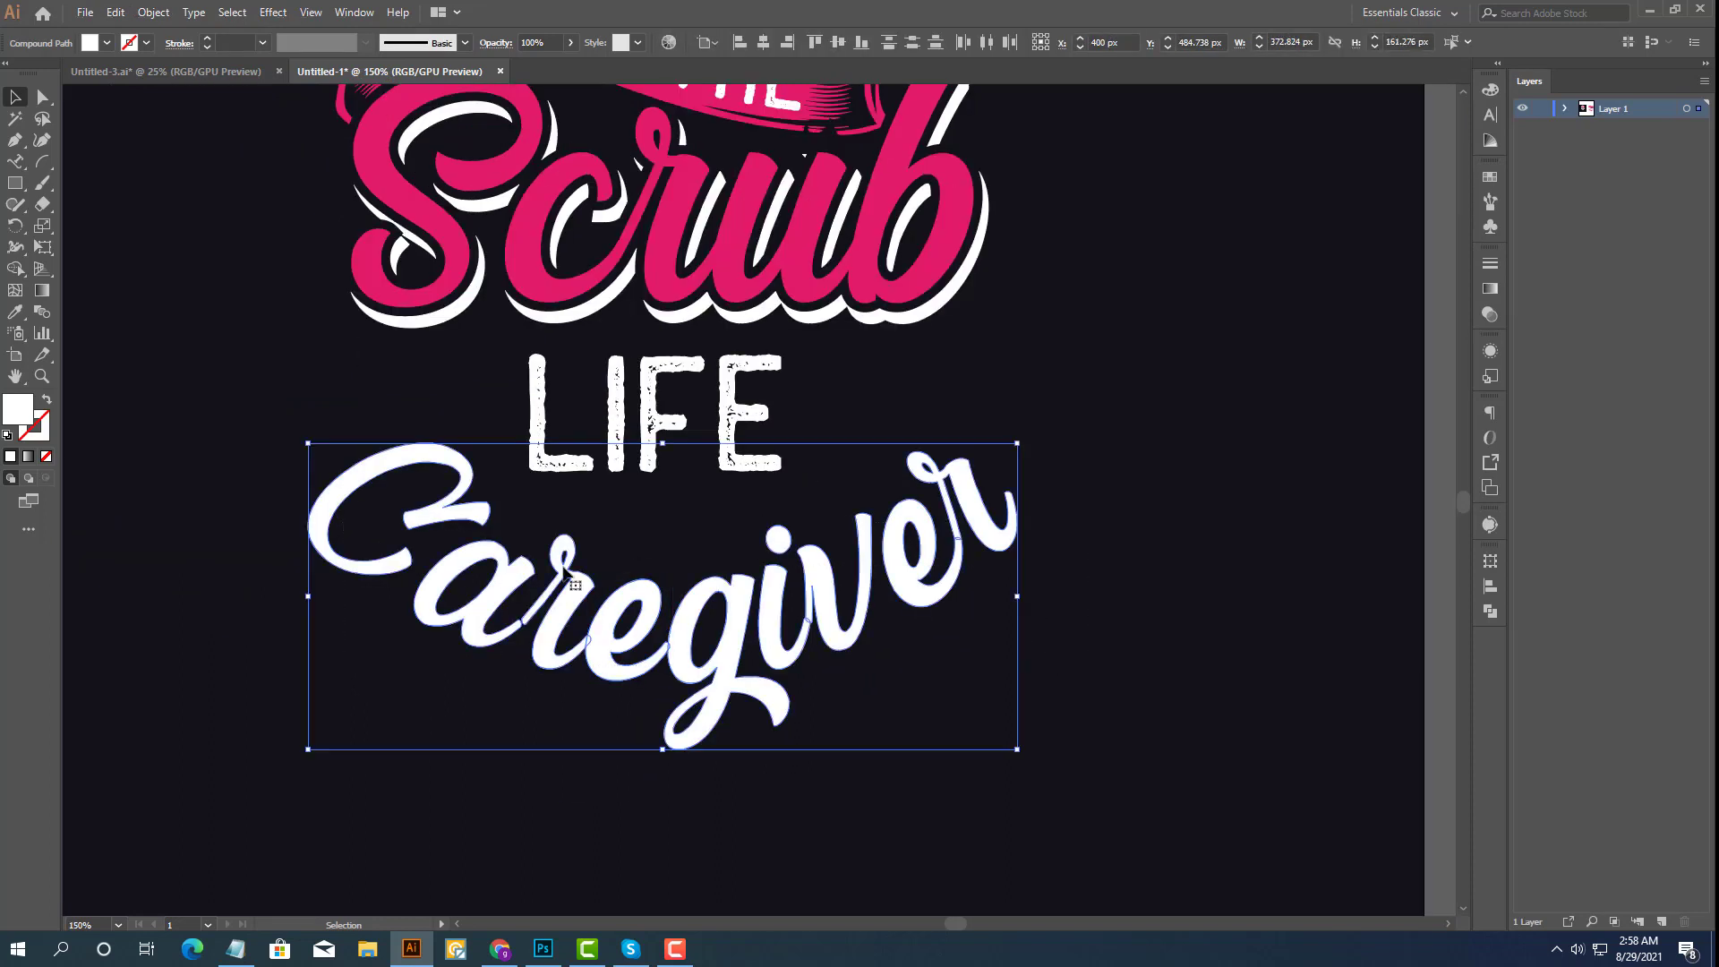
click(1491, 610)
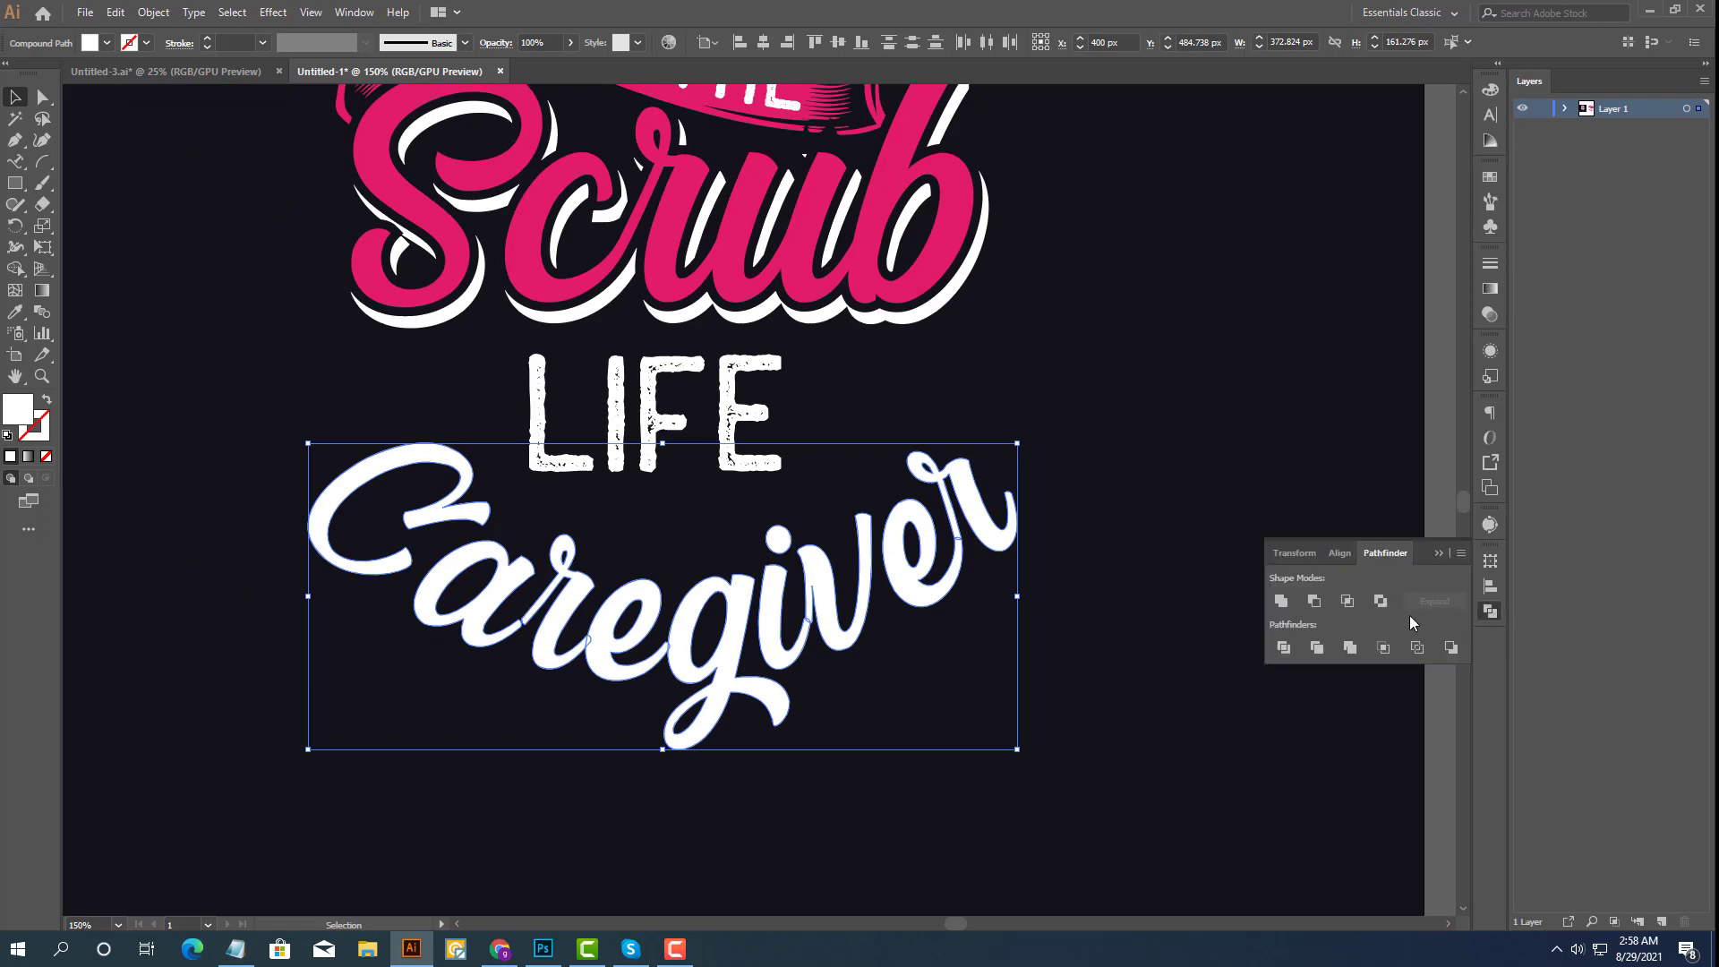
click(1282, 605)
click(1438, 553)
right_click(931, 600)
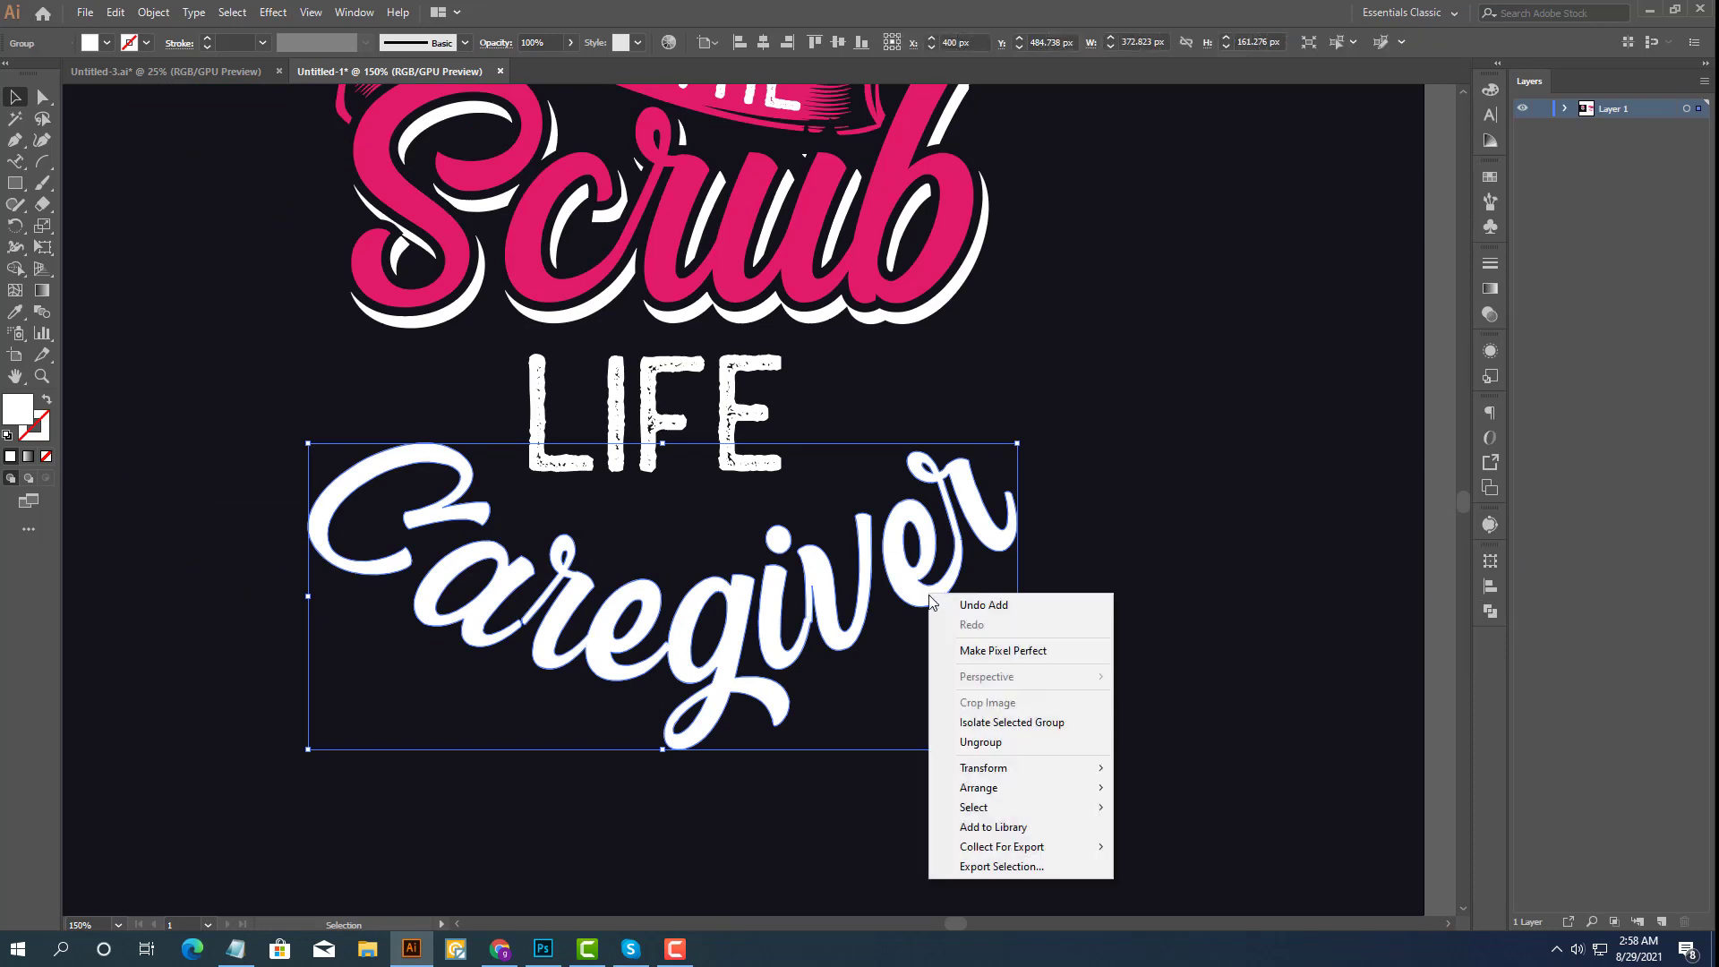
mouse_move(980, 787)
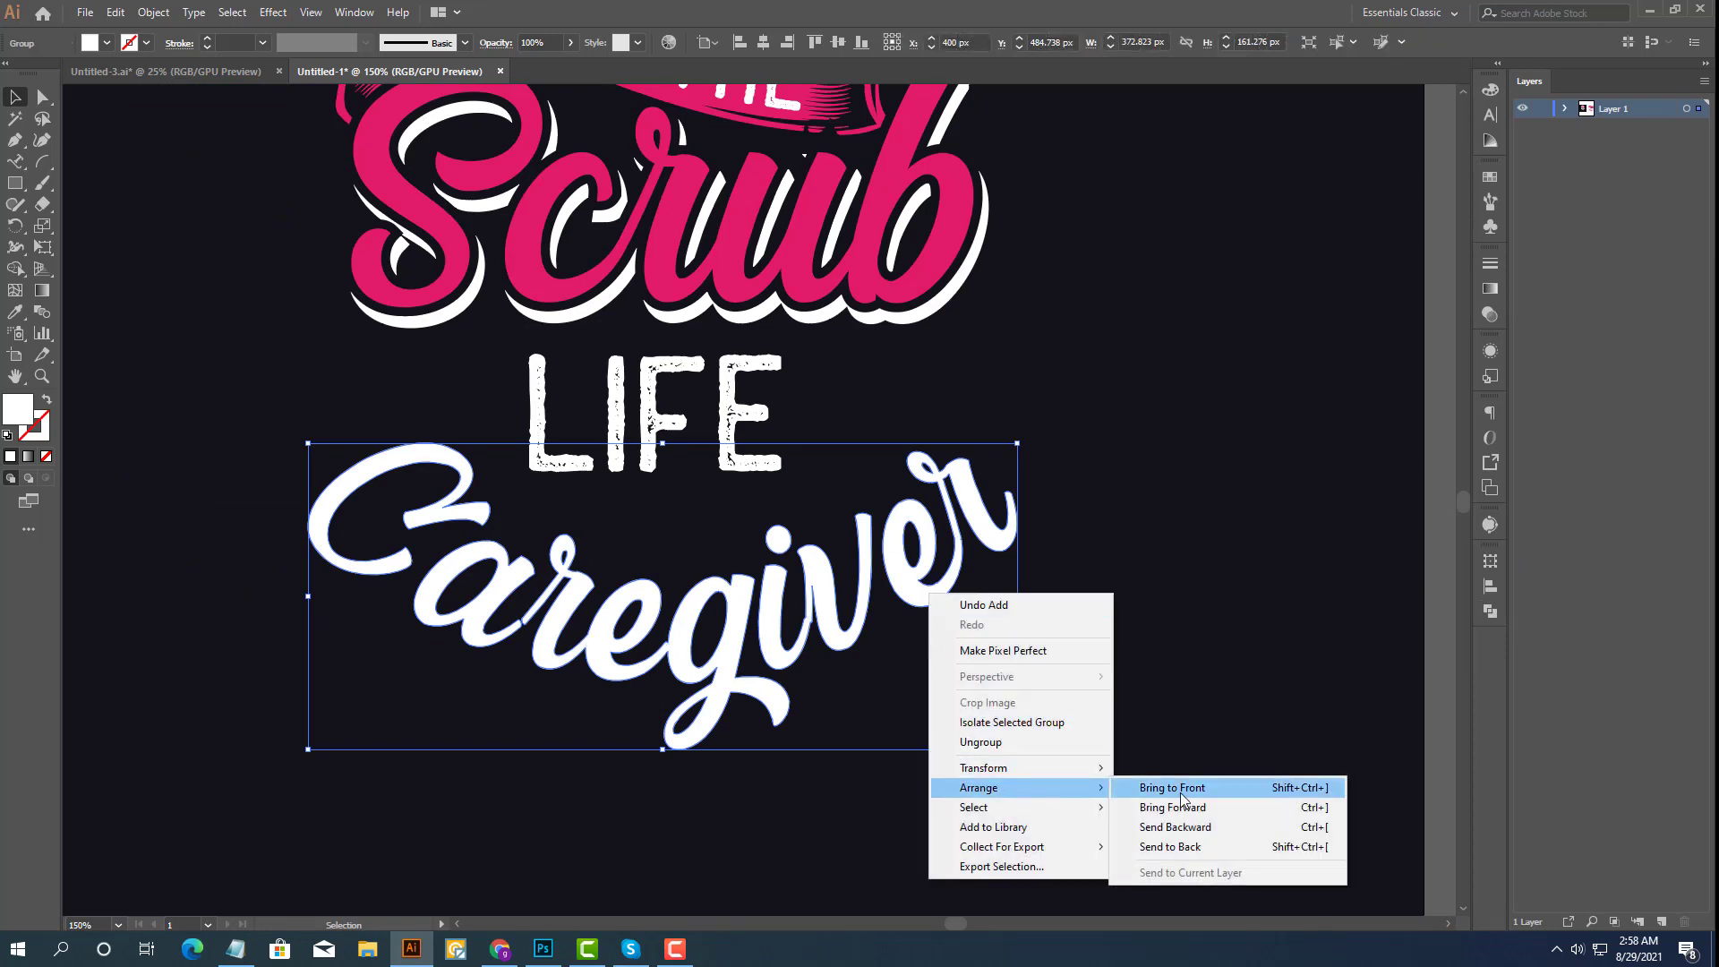
click(1180, 790)
click(1142, 657)
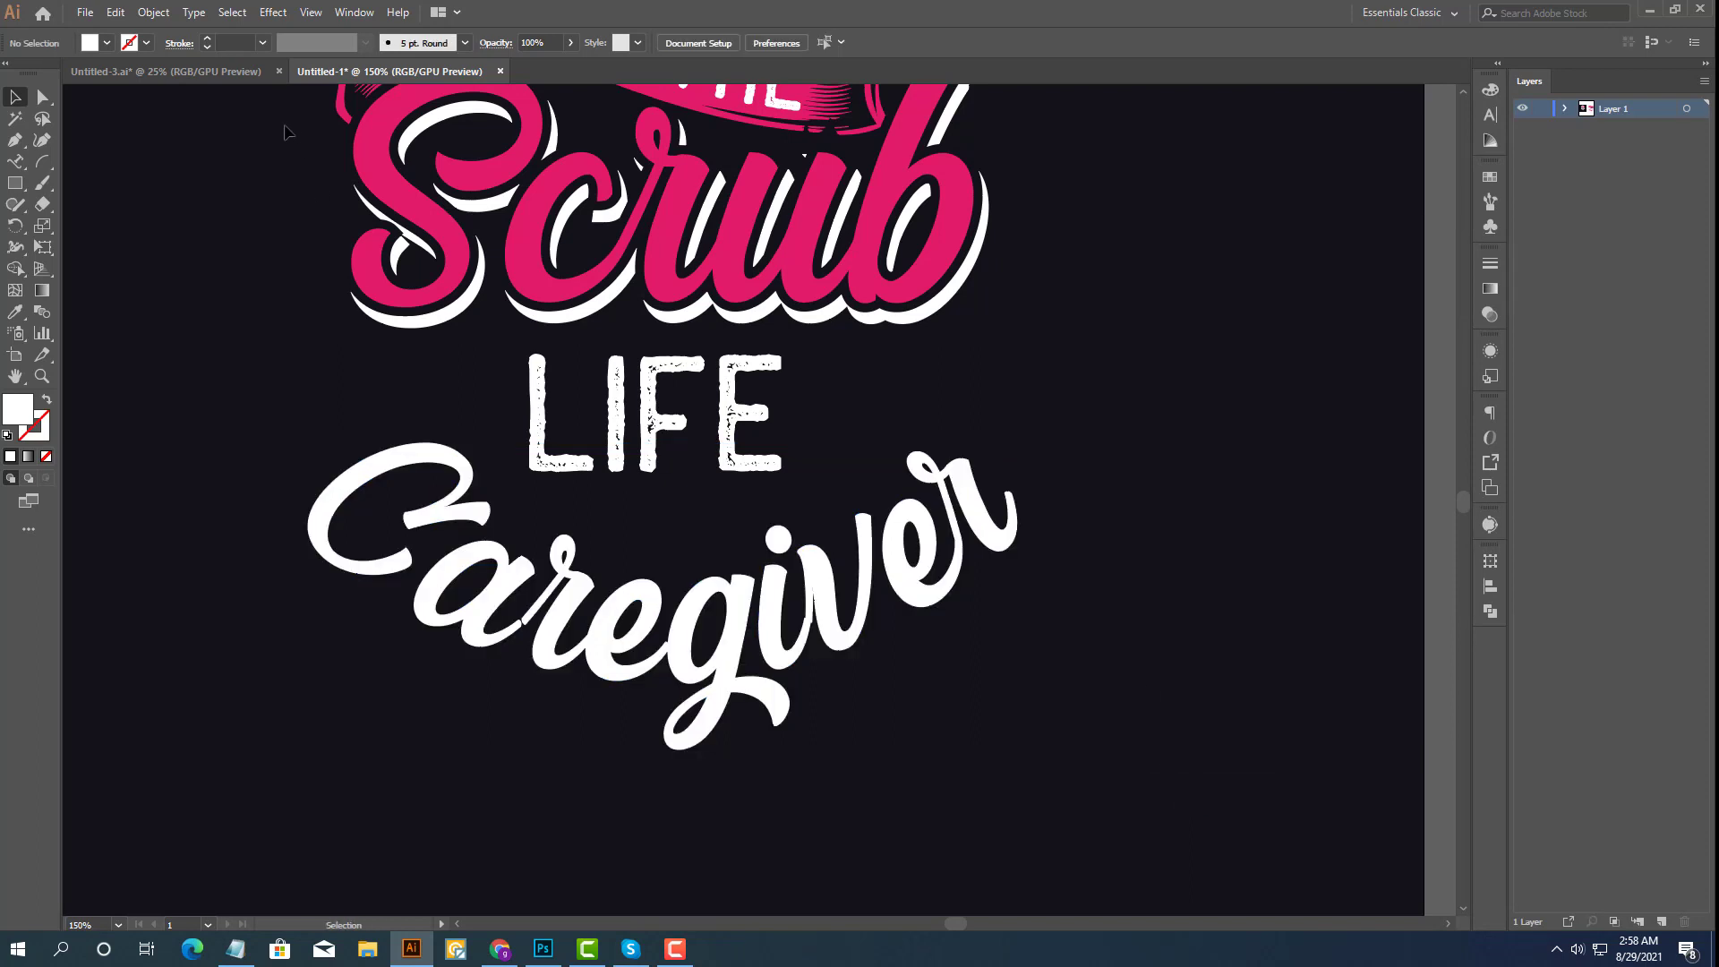
Paste the white Caregiver outline in front, then cut it again.
click(115, 12)
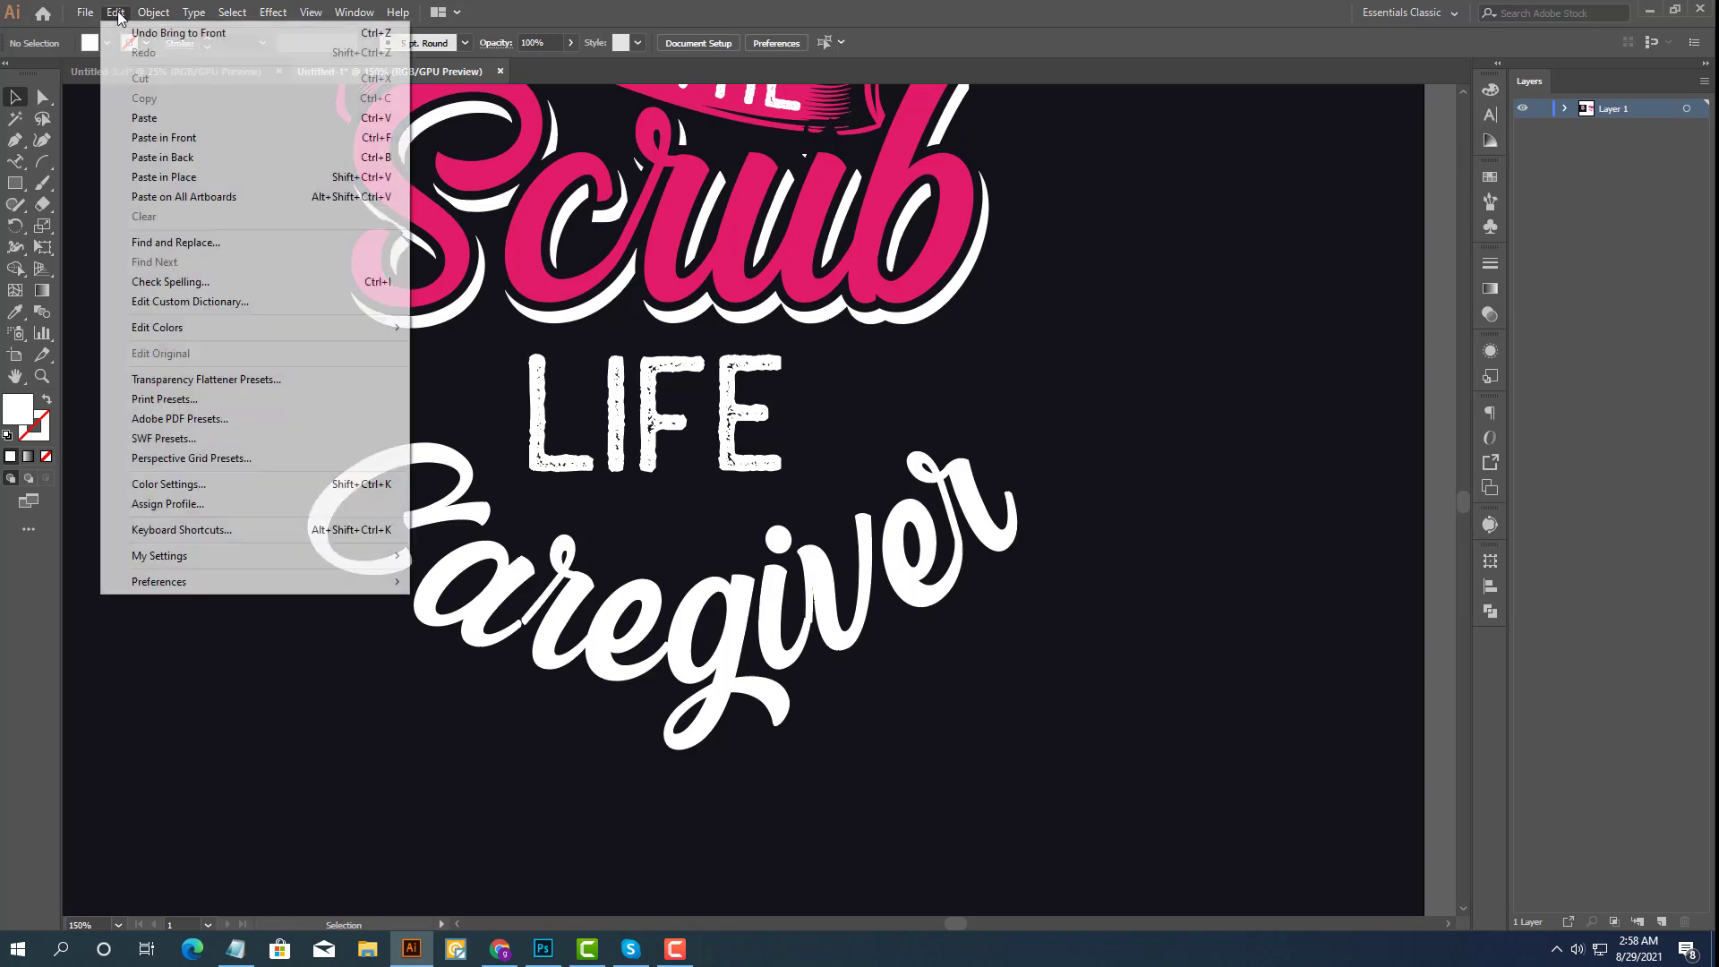
click(182, 142)
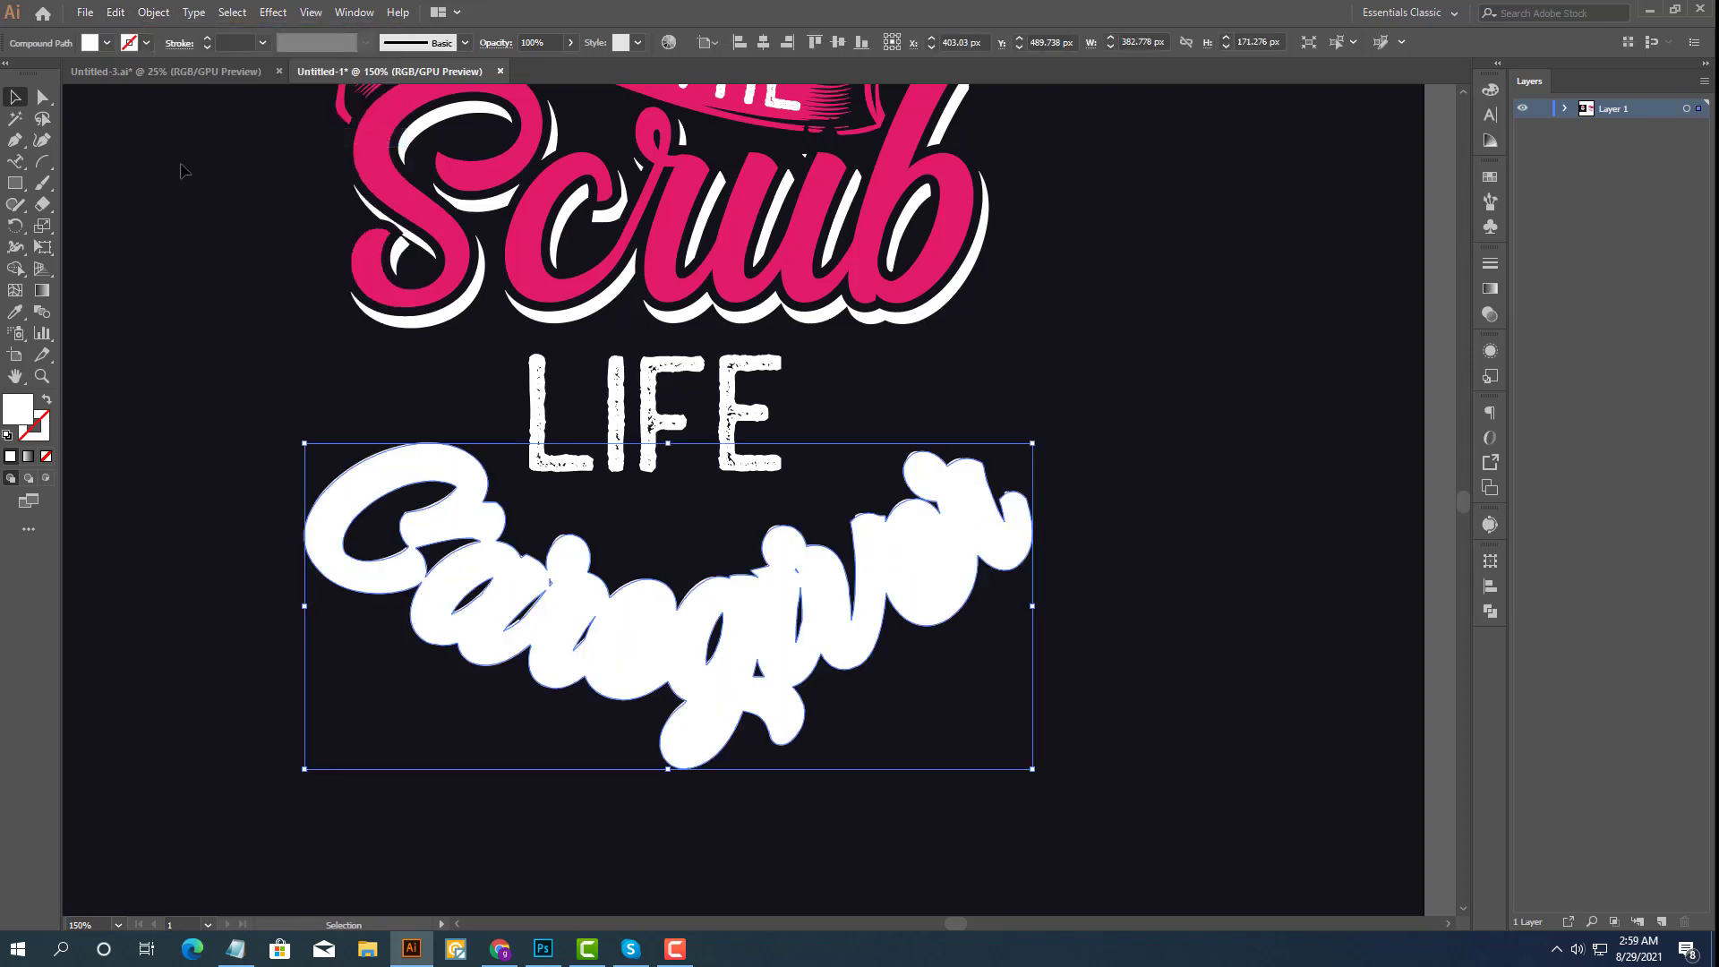
click(250, 621)
click(344, 518)
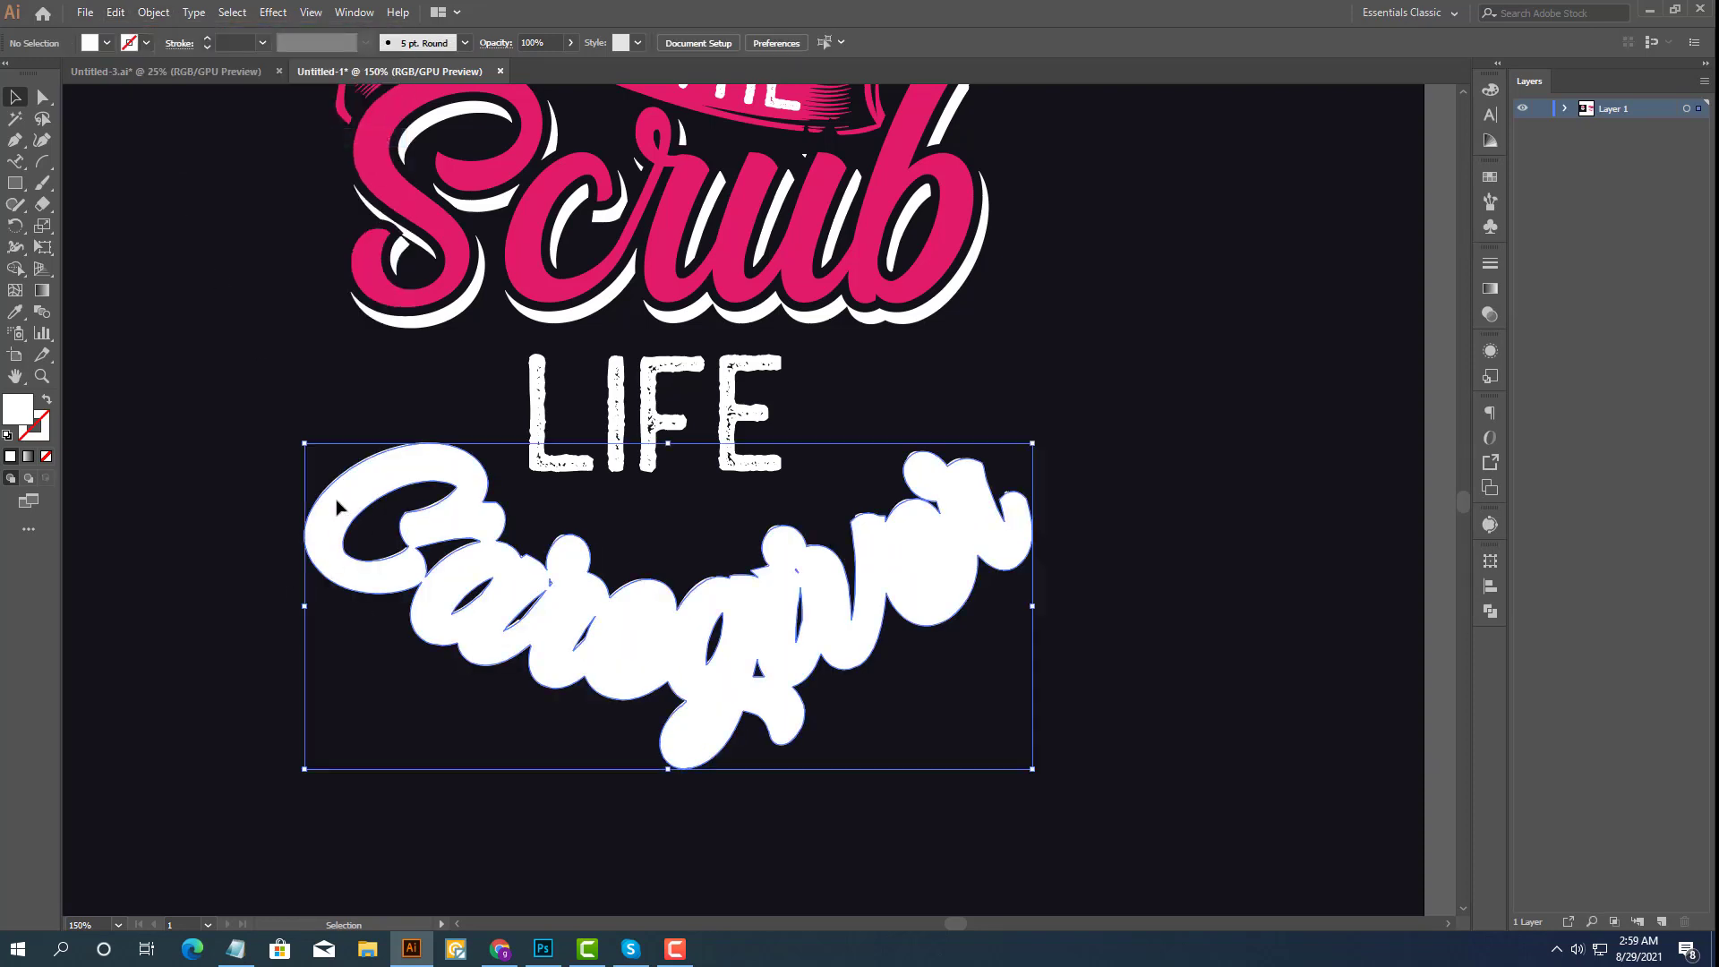
click(344, 396)
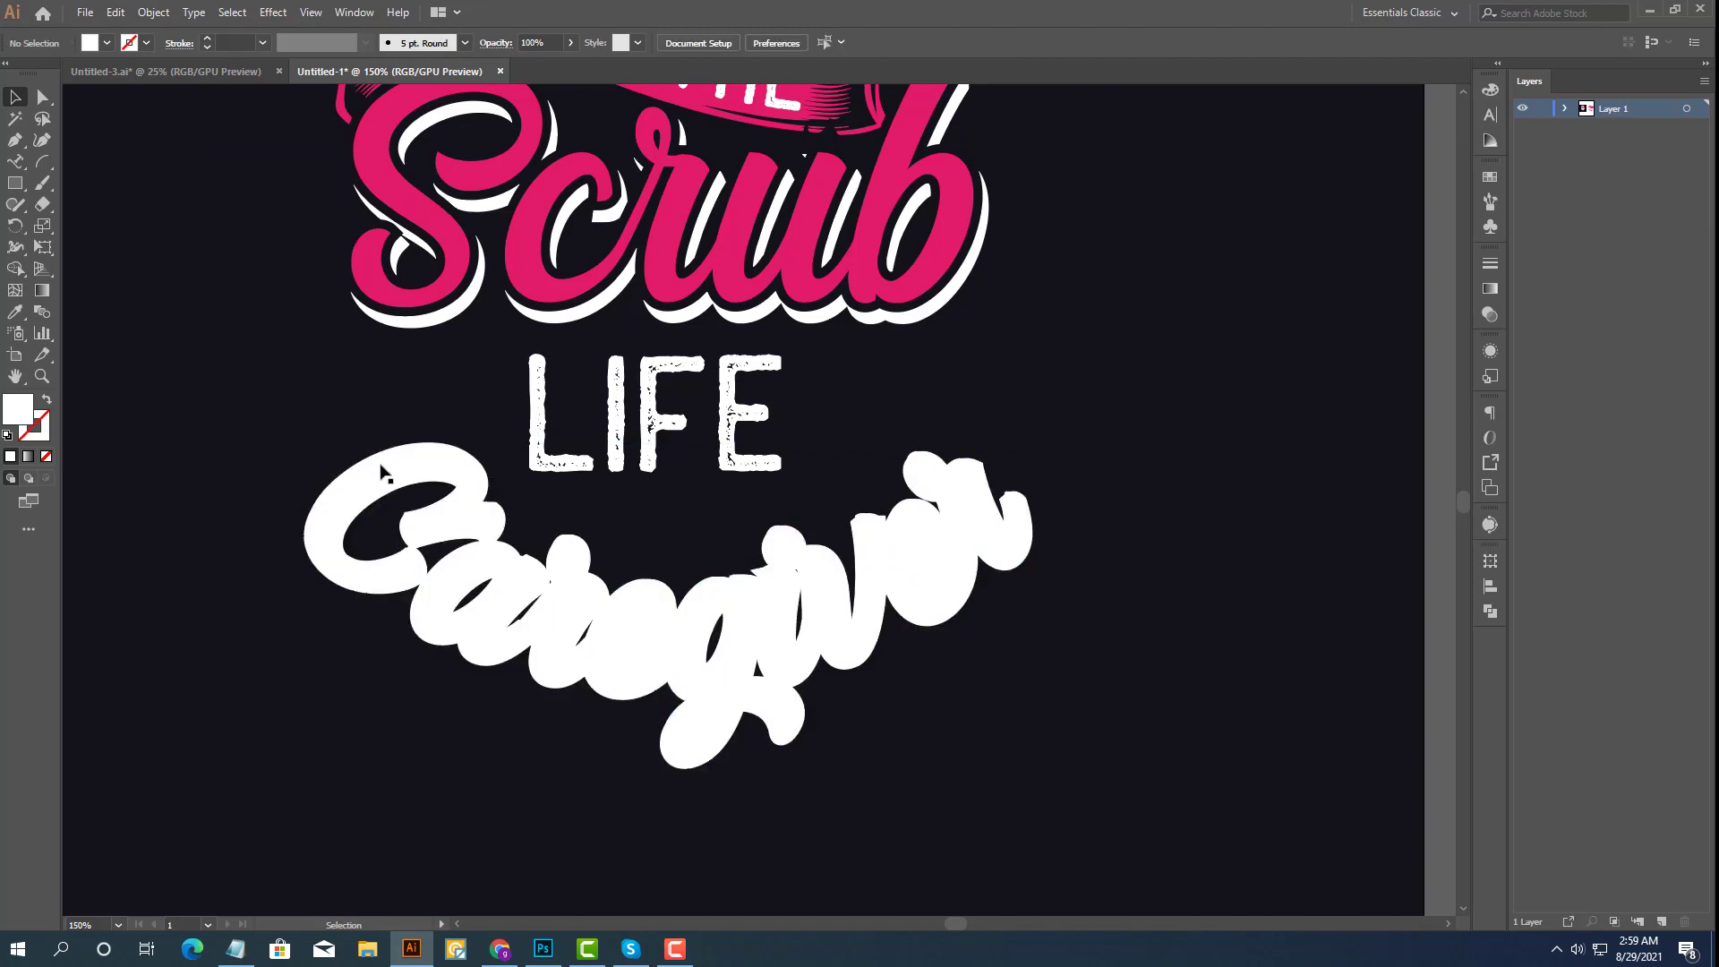
click(385, 474)
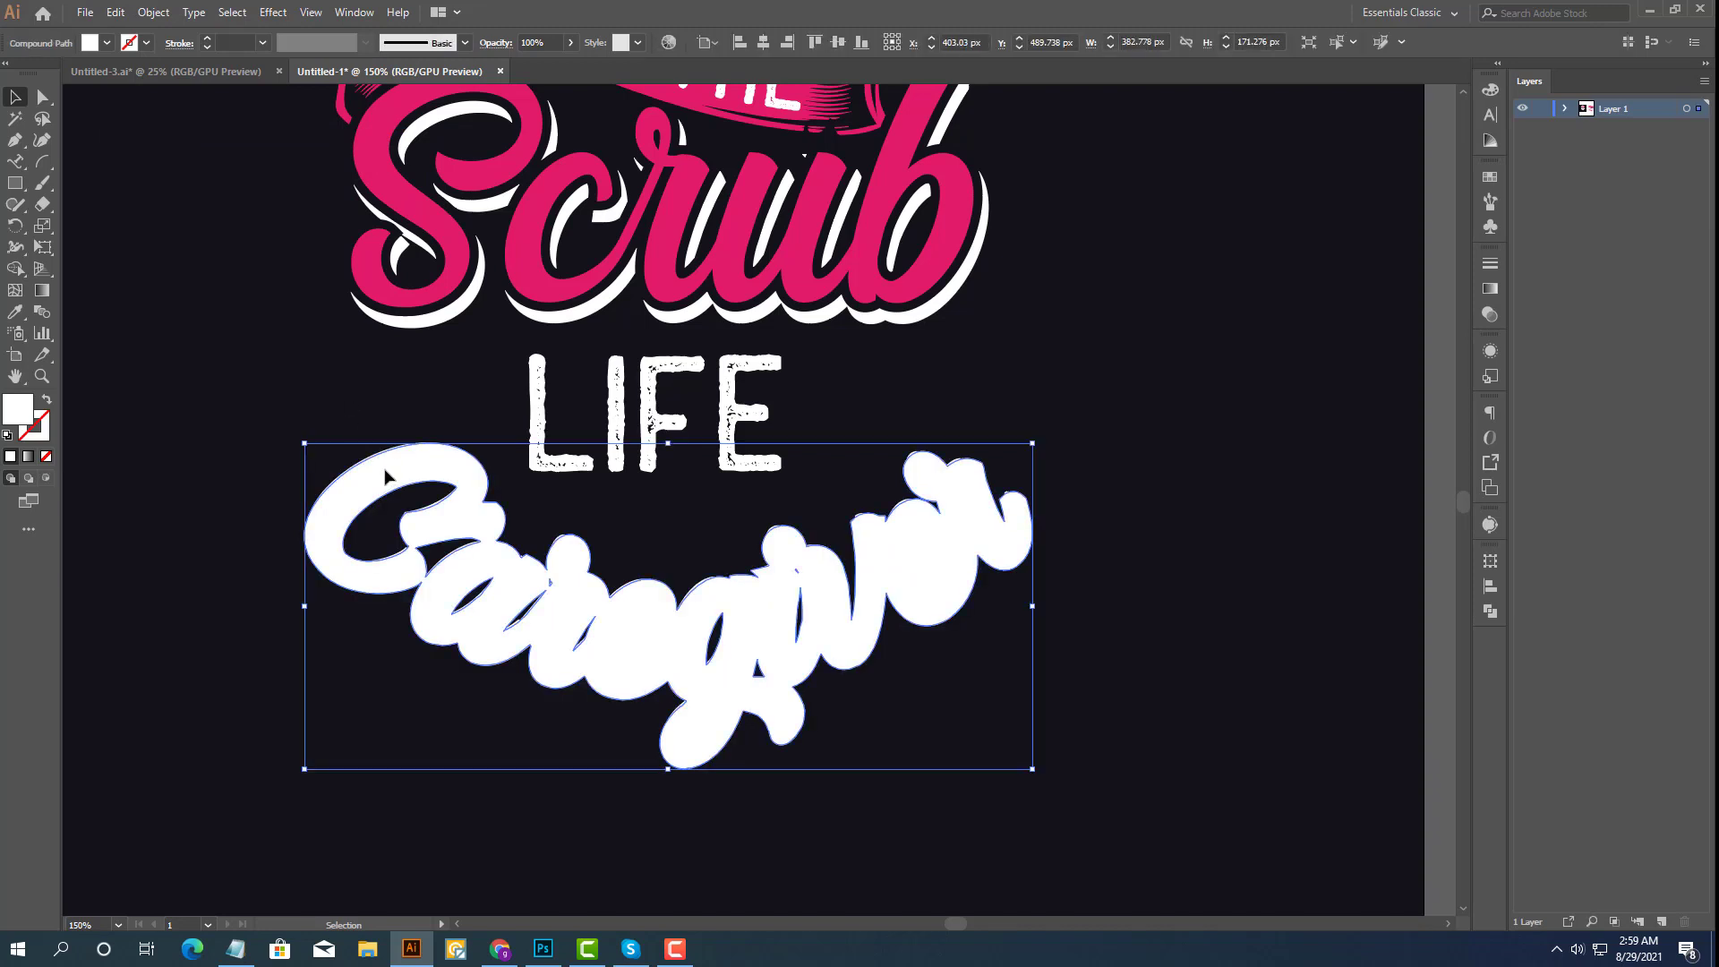
click(116, 13)
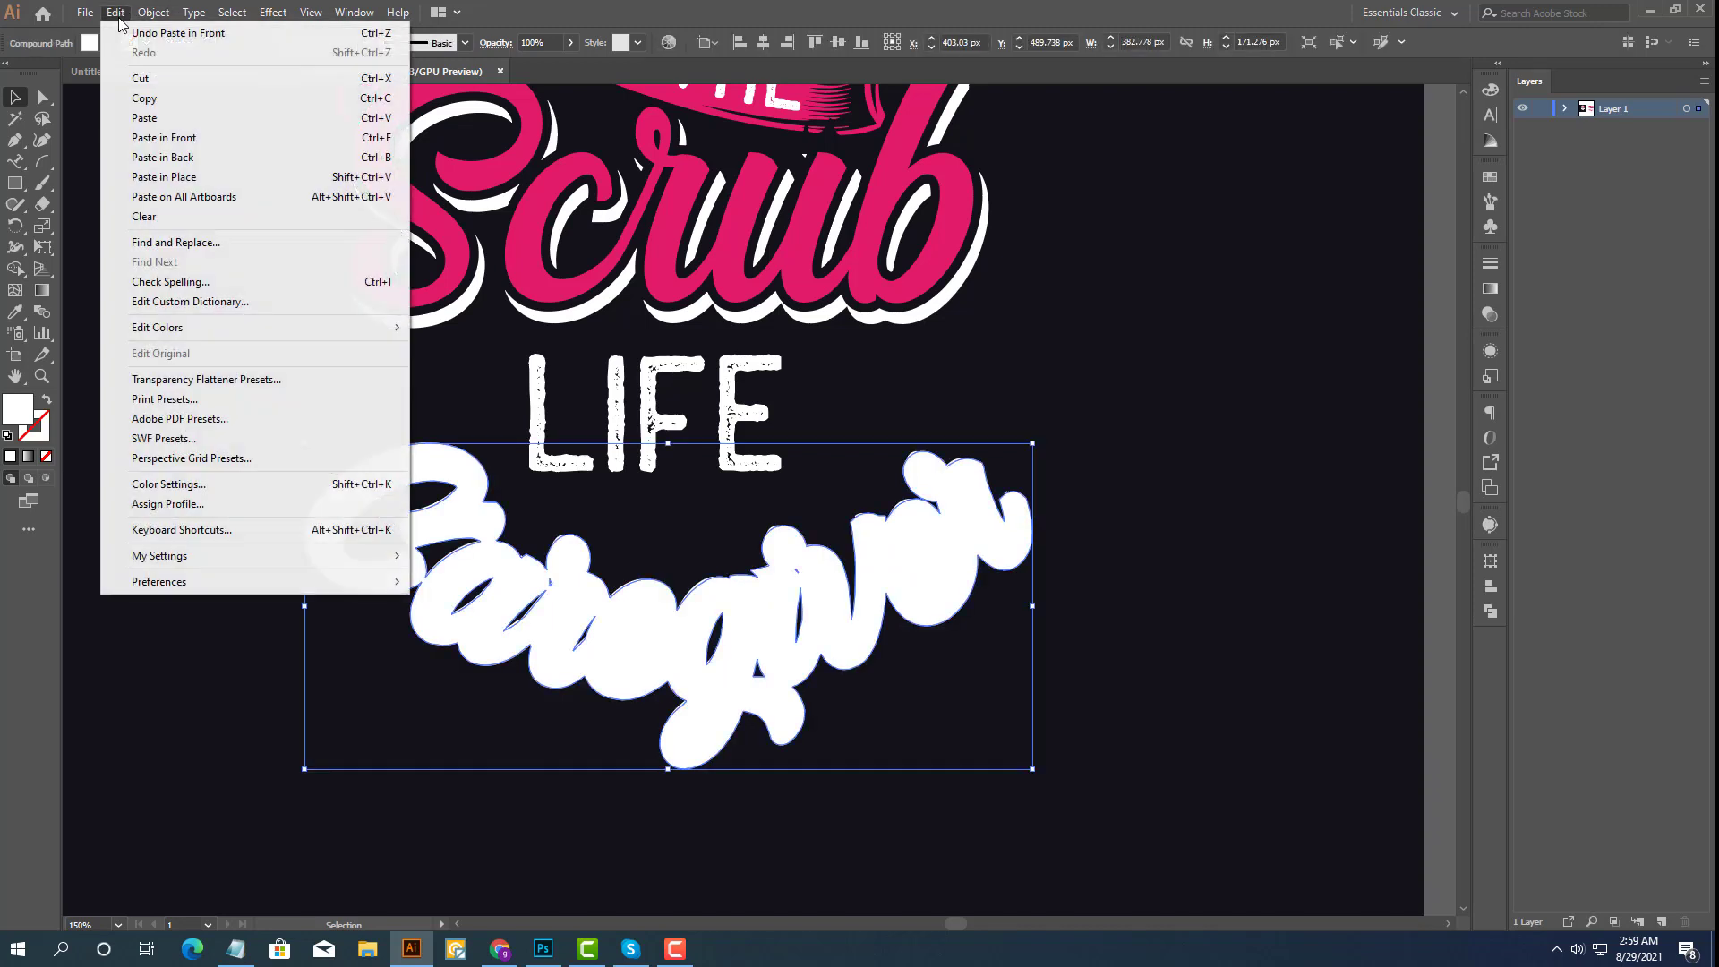
click(143, 78)
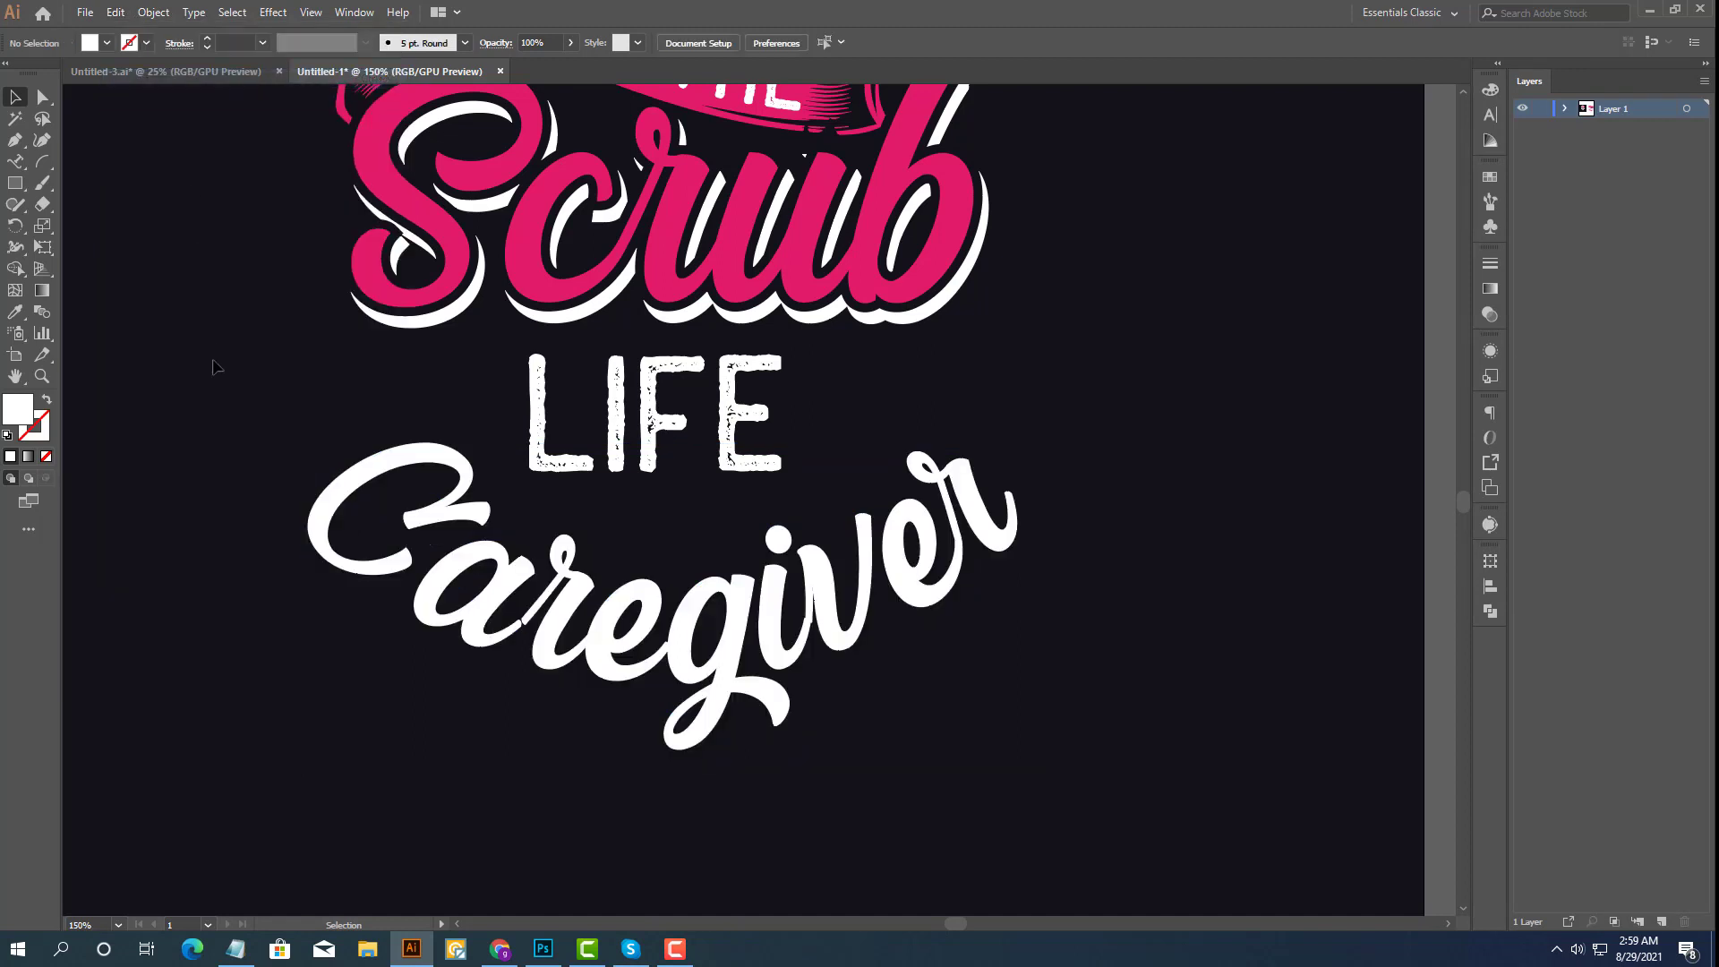
Paste the thick white outline behind the Caregiver lettering group with Paste in Back.
click(362, 466)
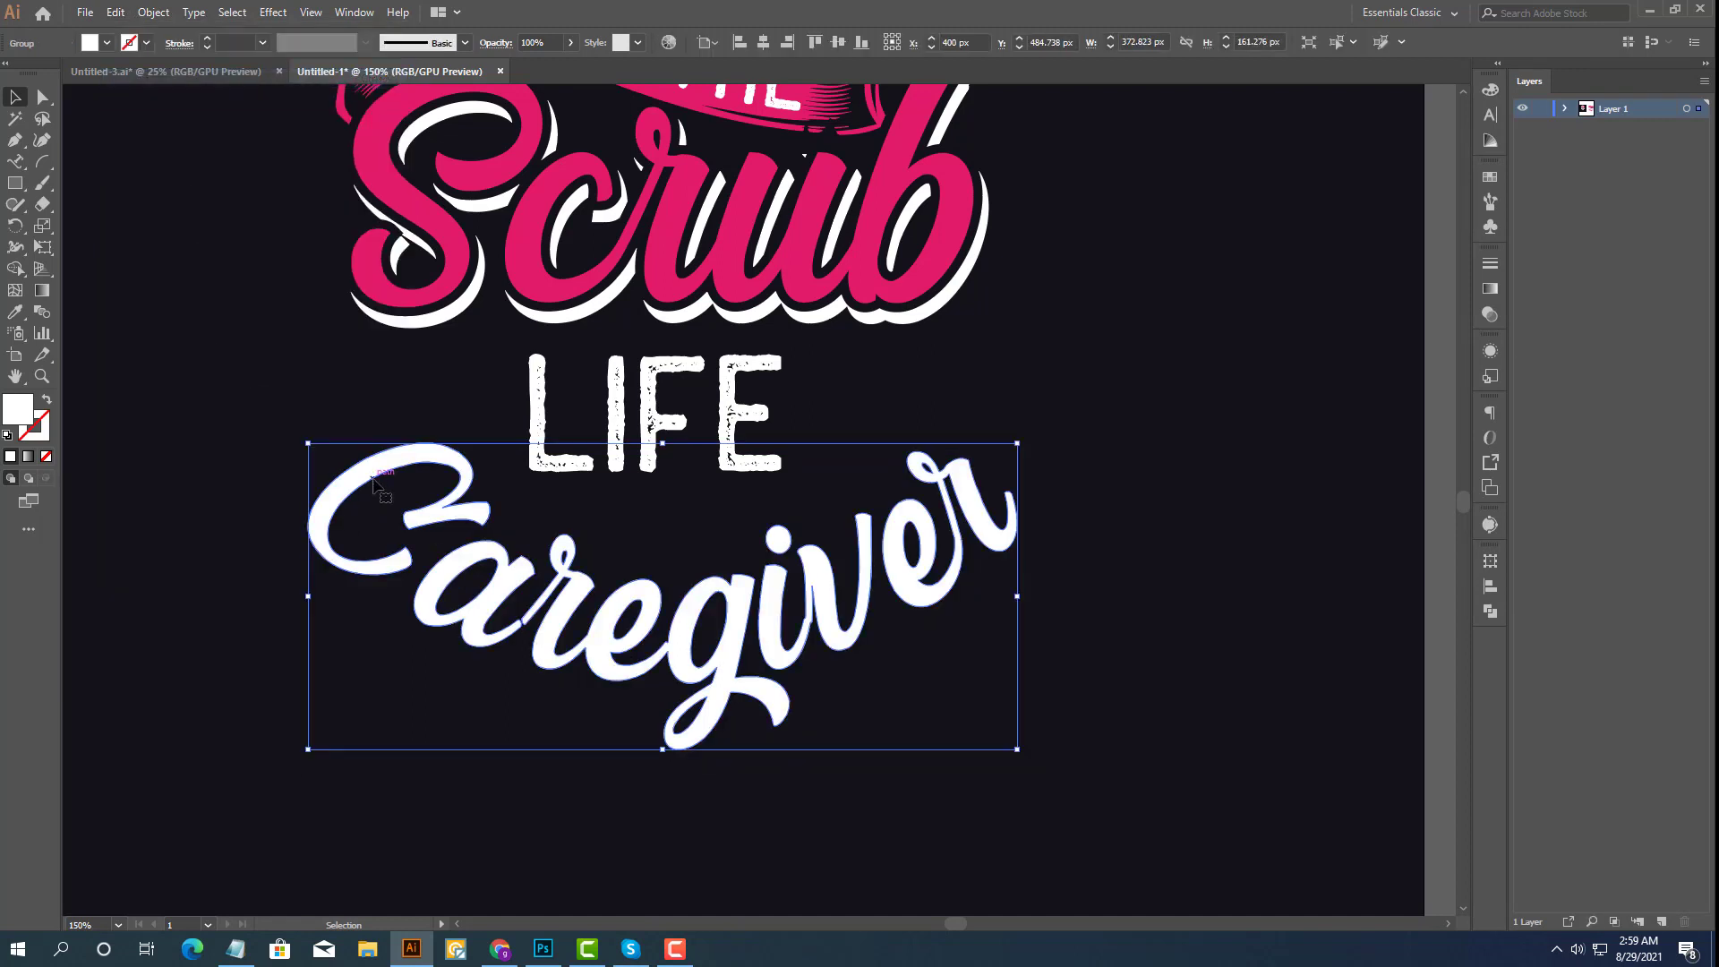
right_click(373, 479)
mouse_move(424, 674)
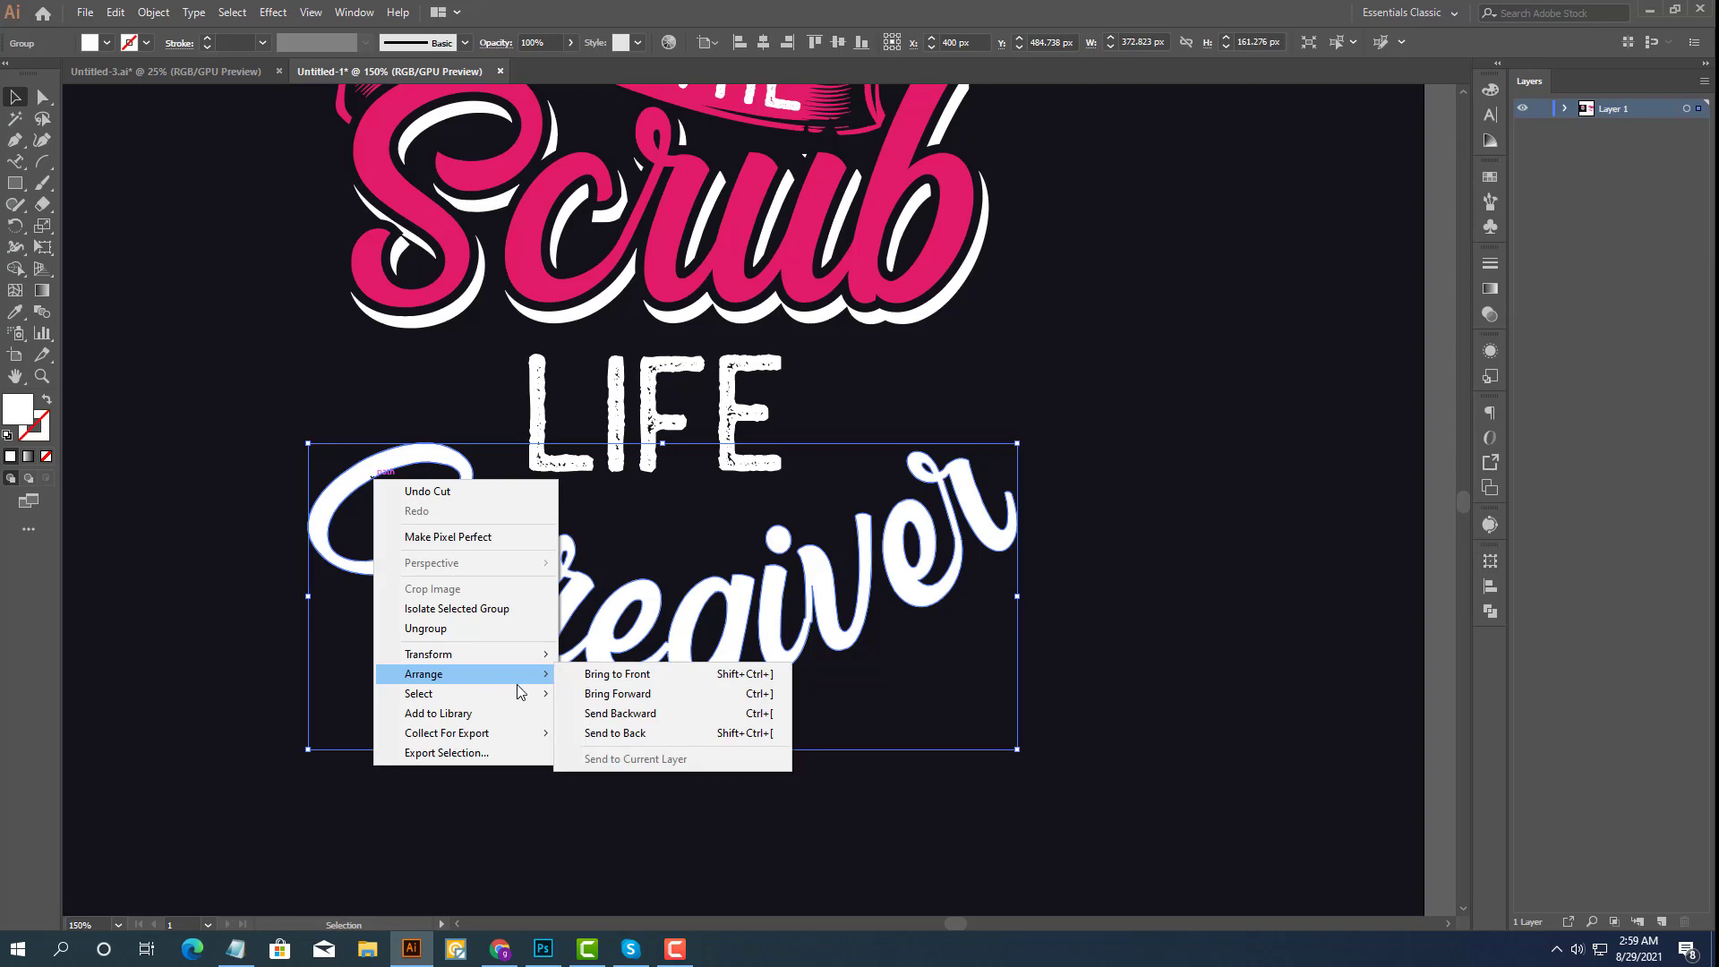
click(624, 678)
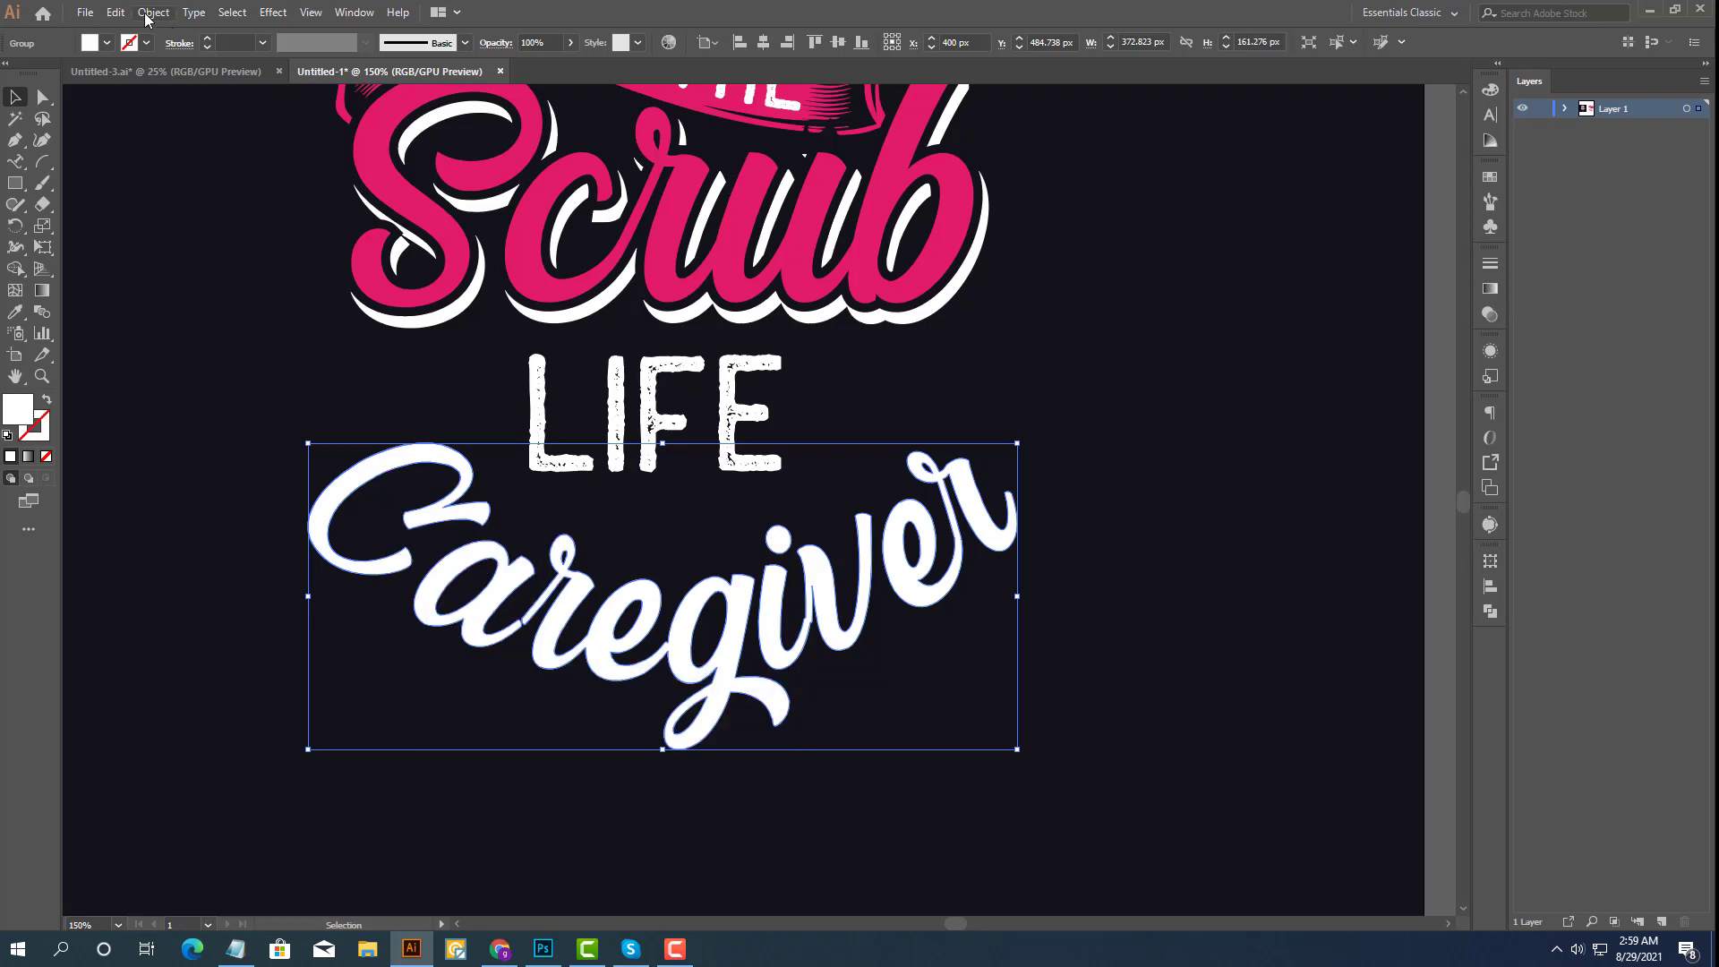
click(117, 12)
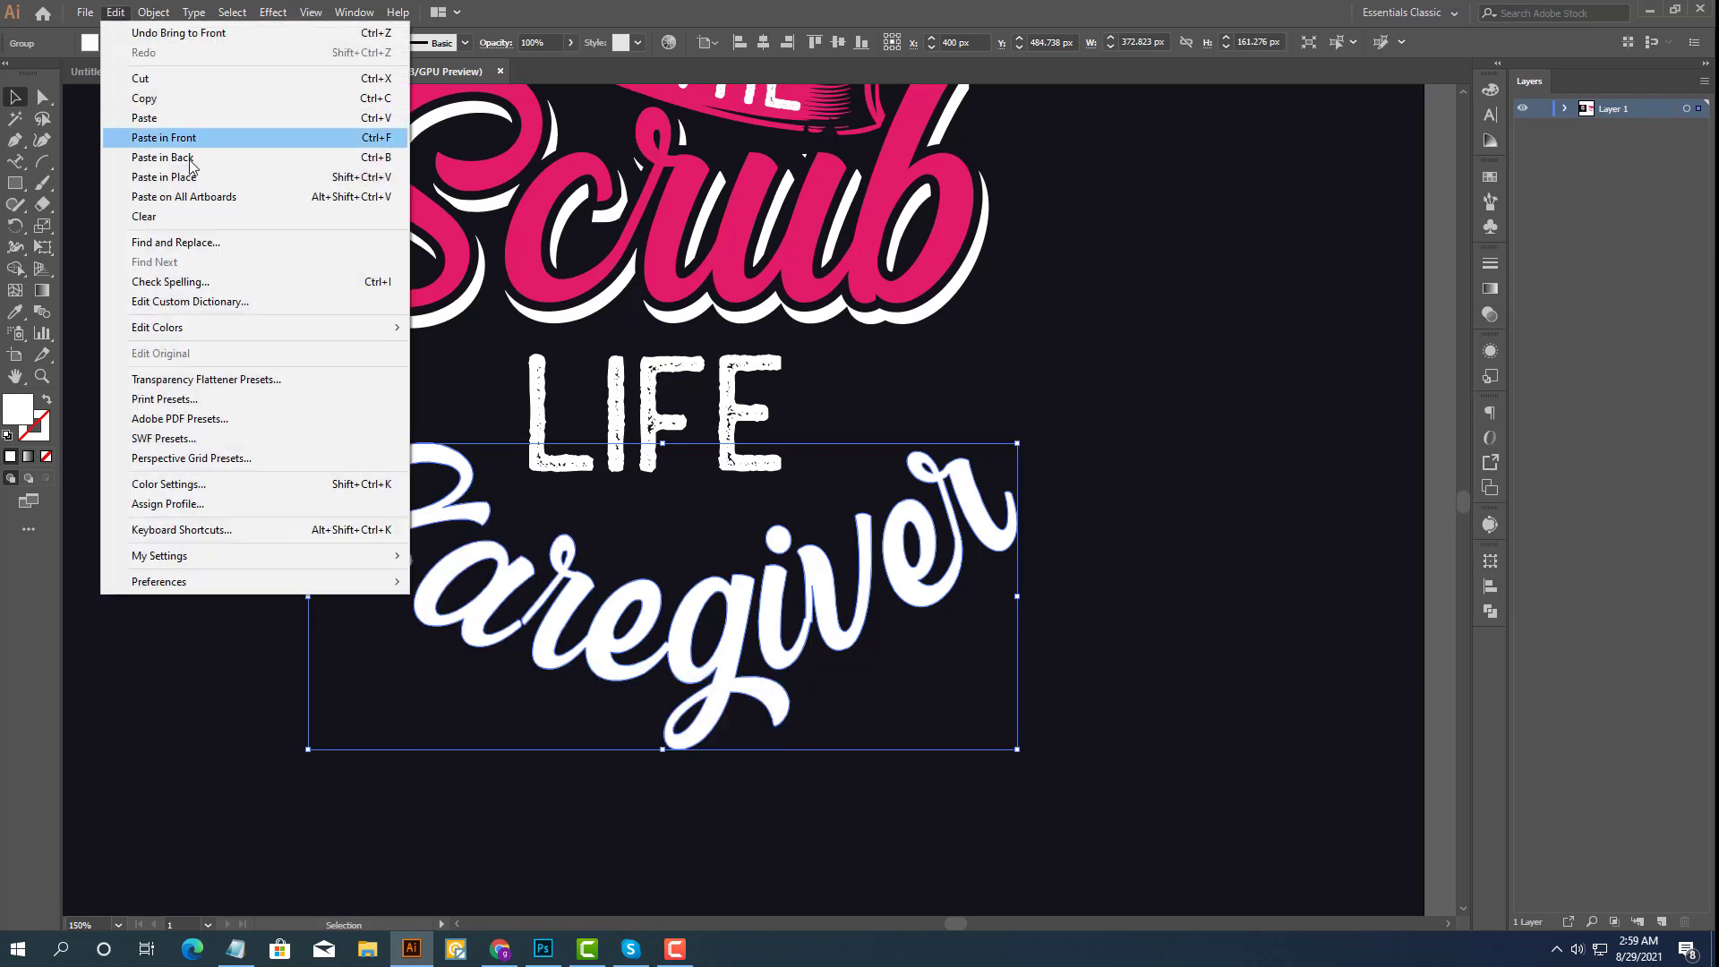
click(186, 161)
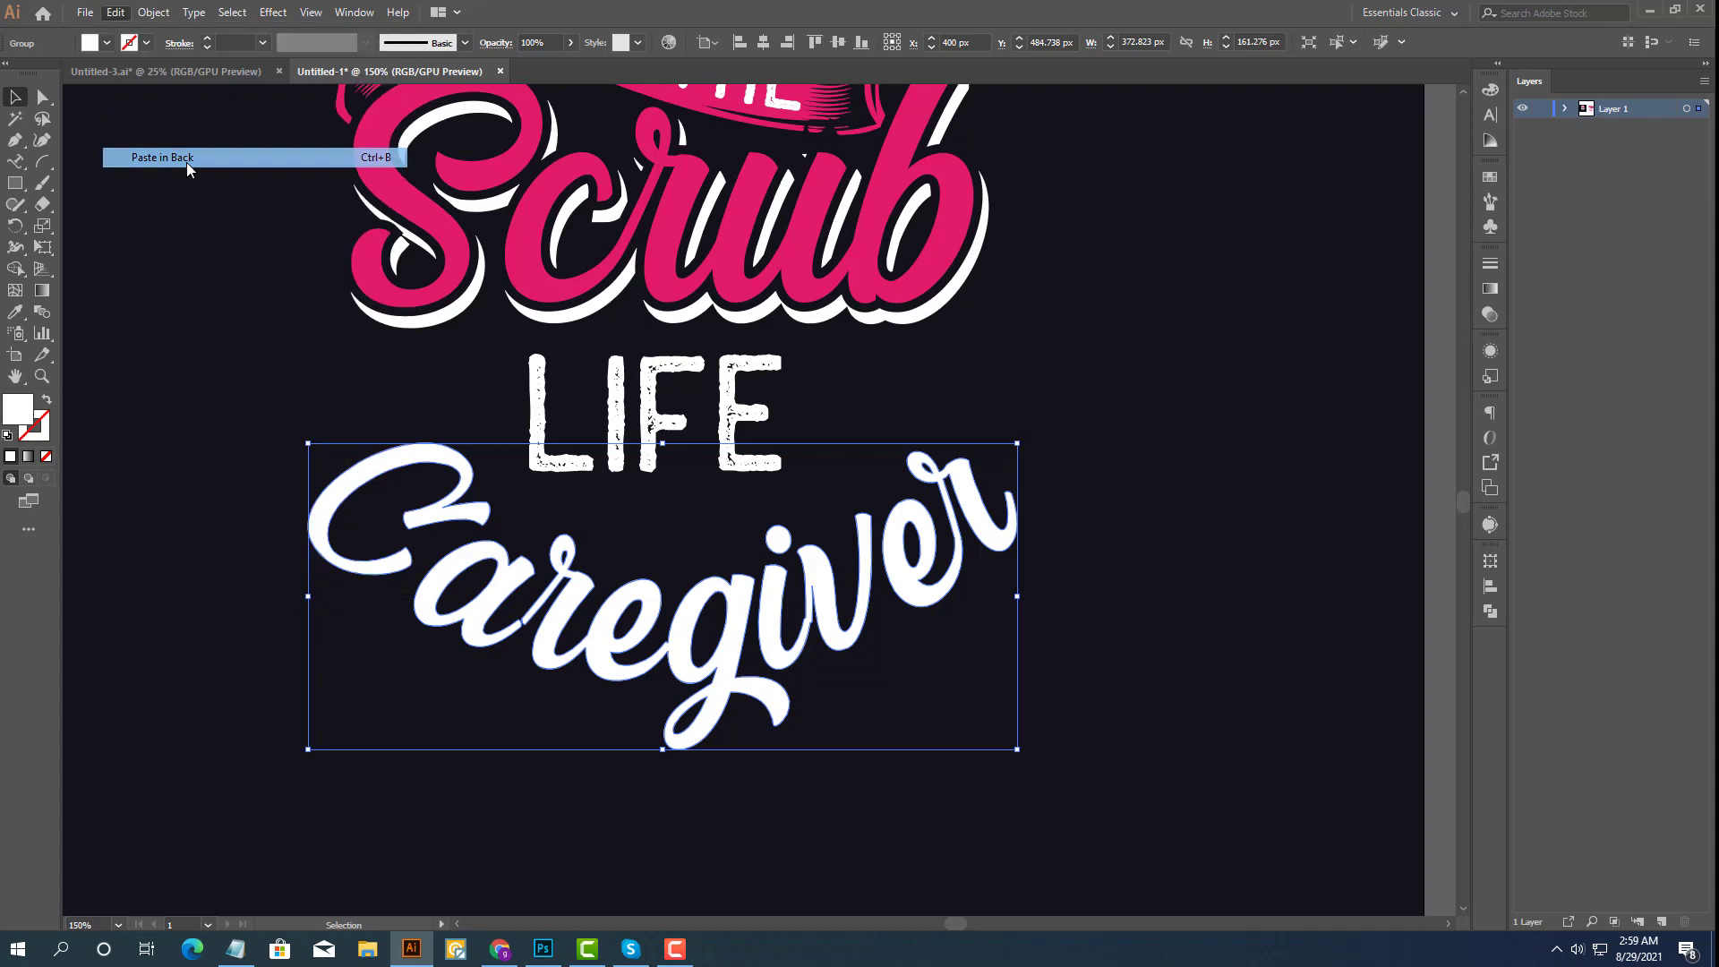
click(397, 466)
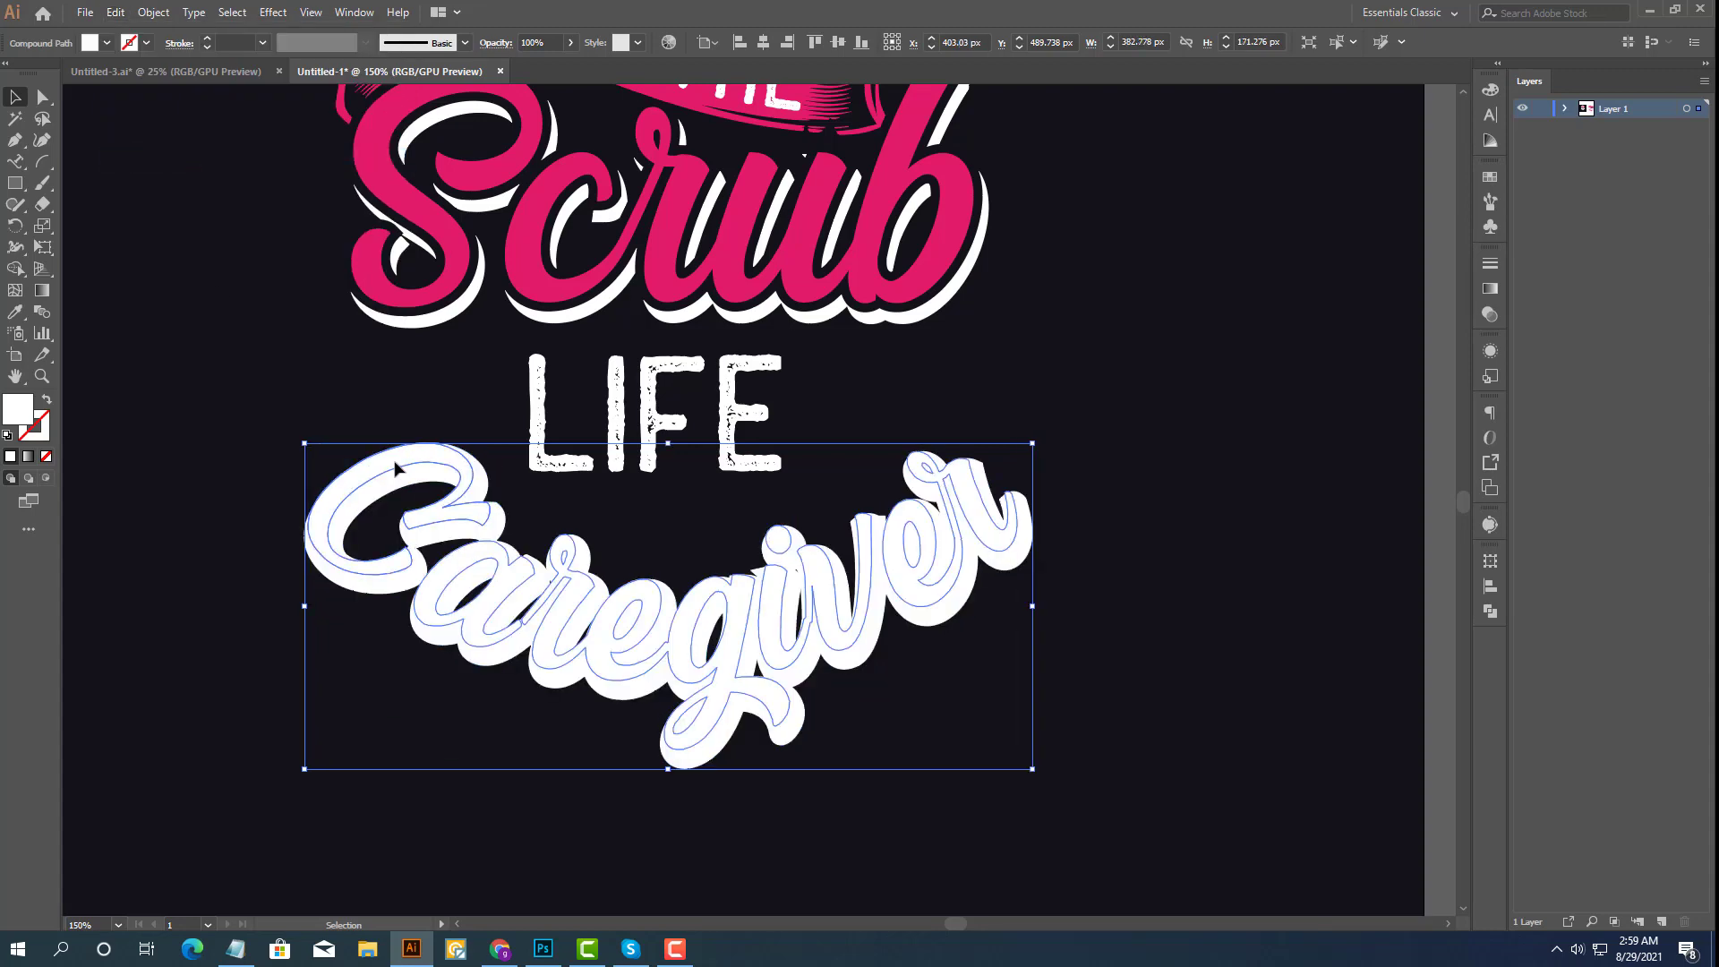
click(152, 14)
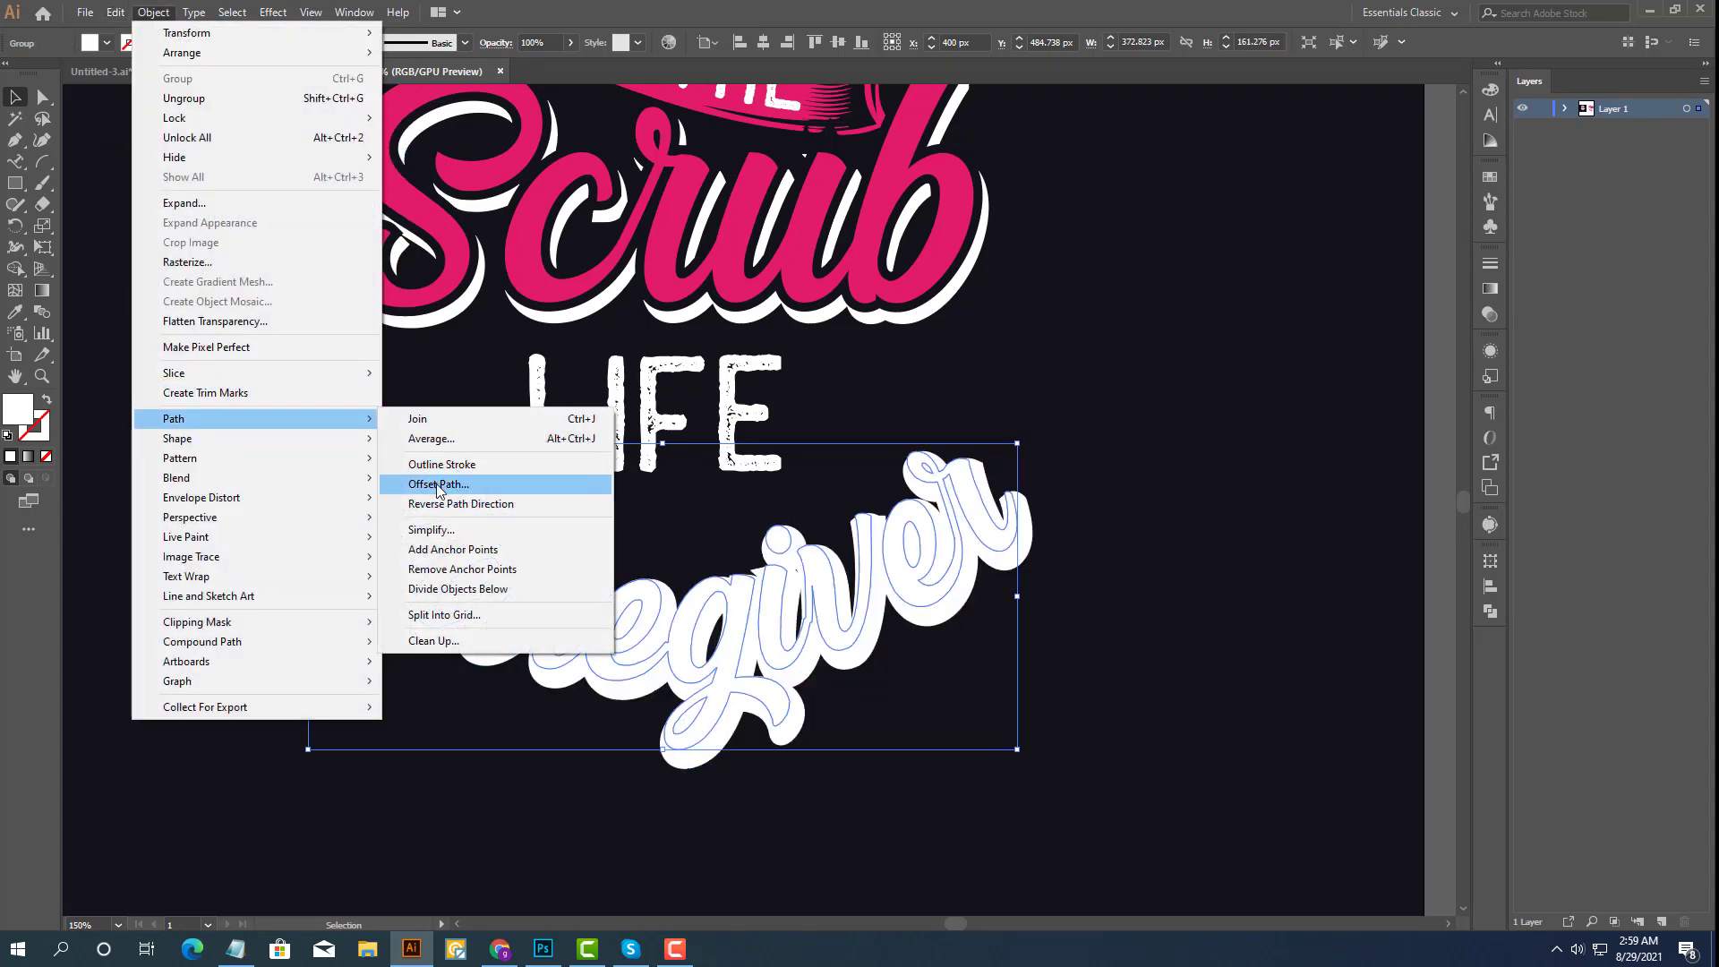
Offset Caregiver by 5 px, Unite the outlines, then Minus Front to knock out the letters.
click(466, 477)
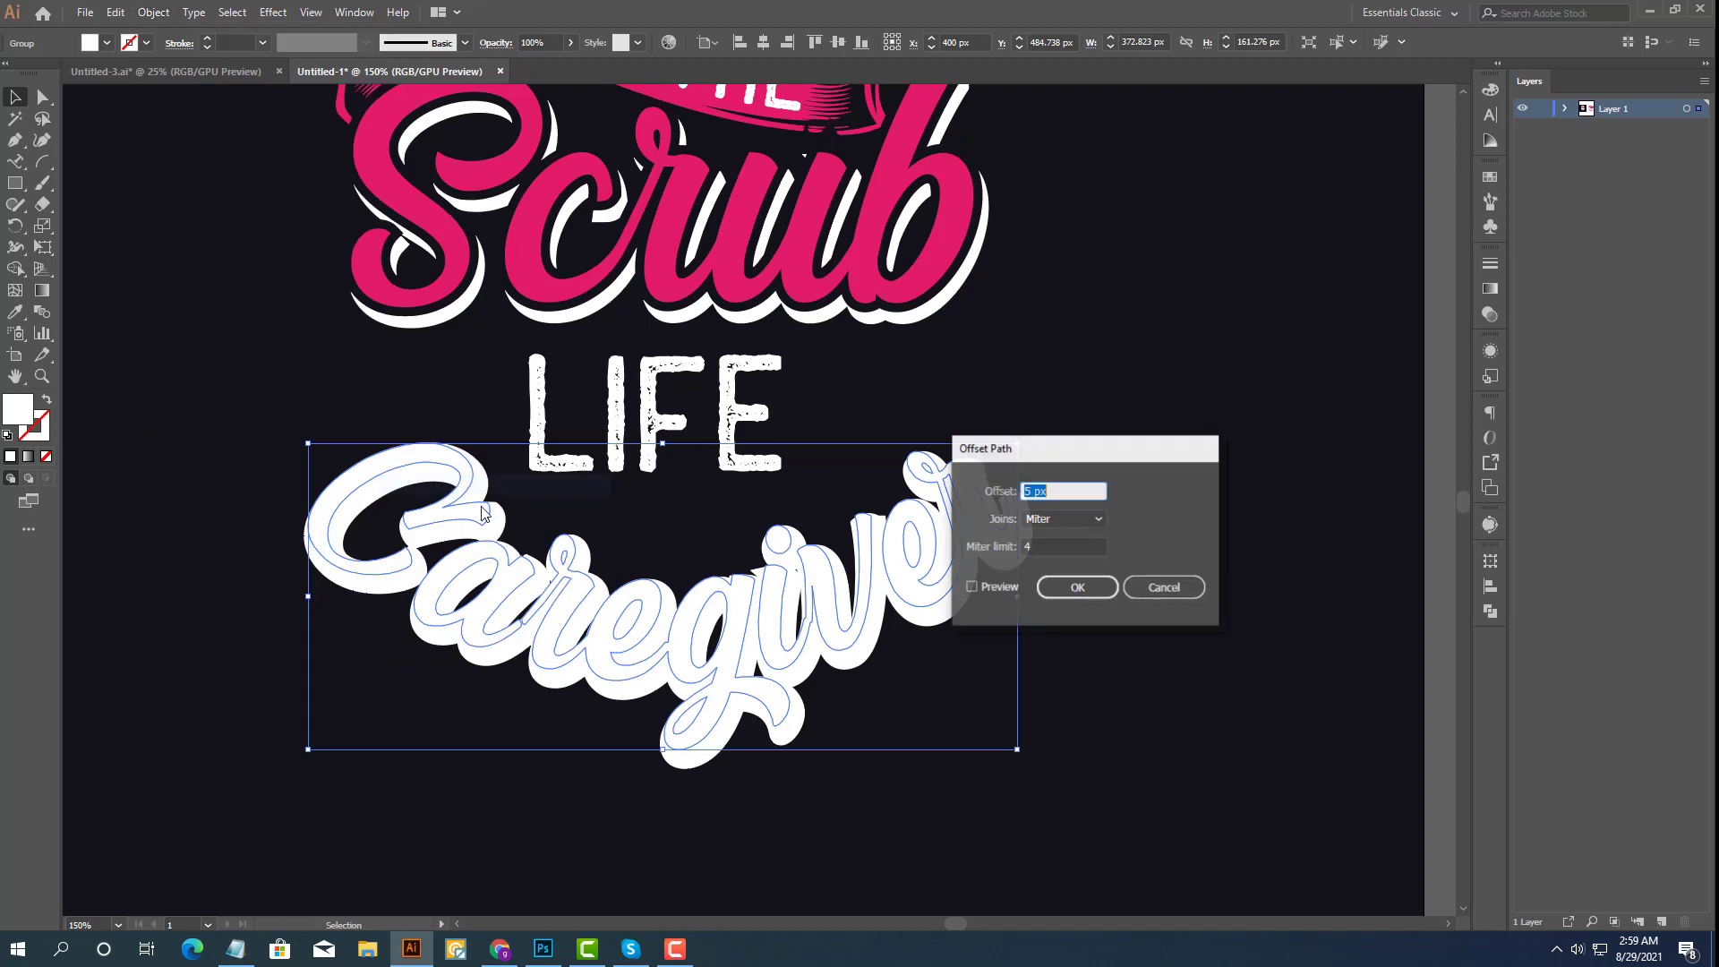
click(972, 588)
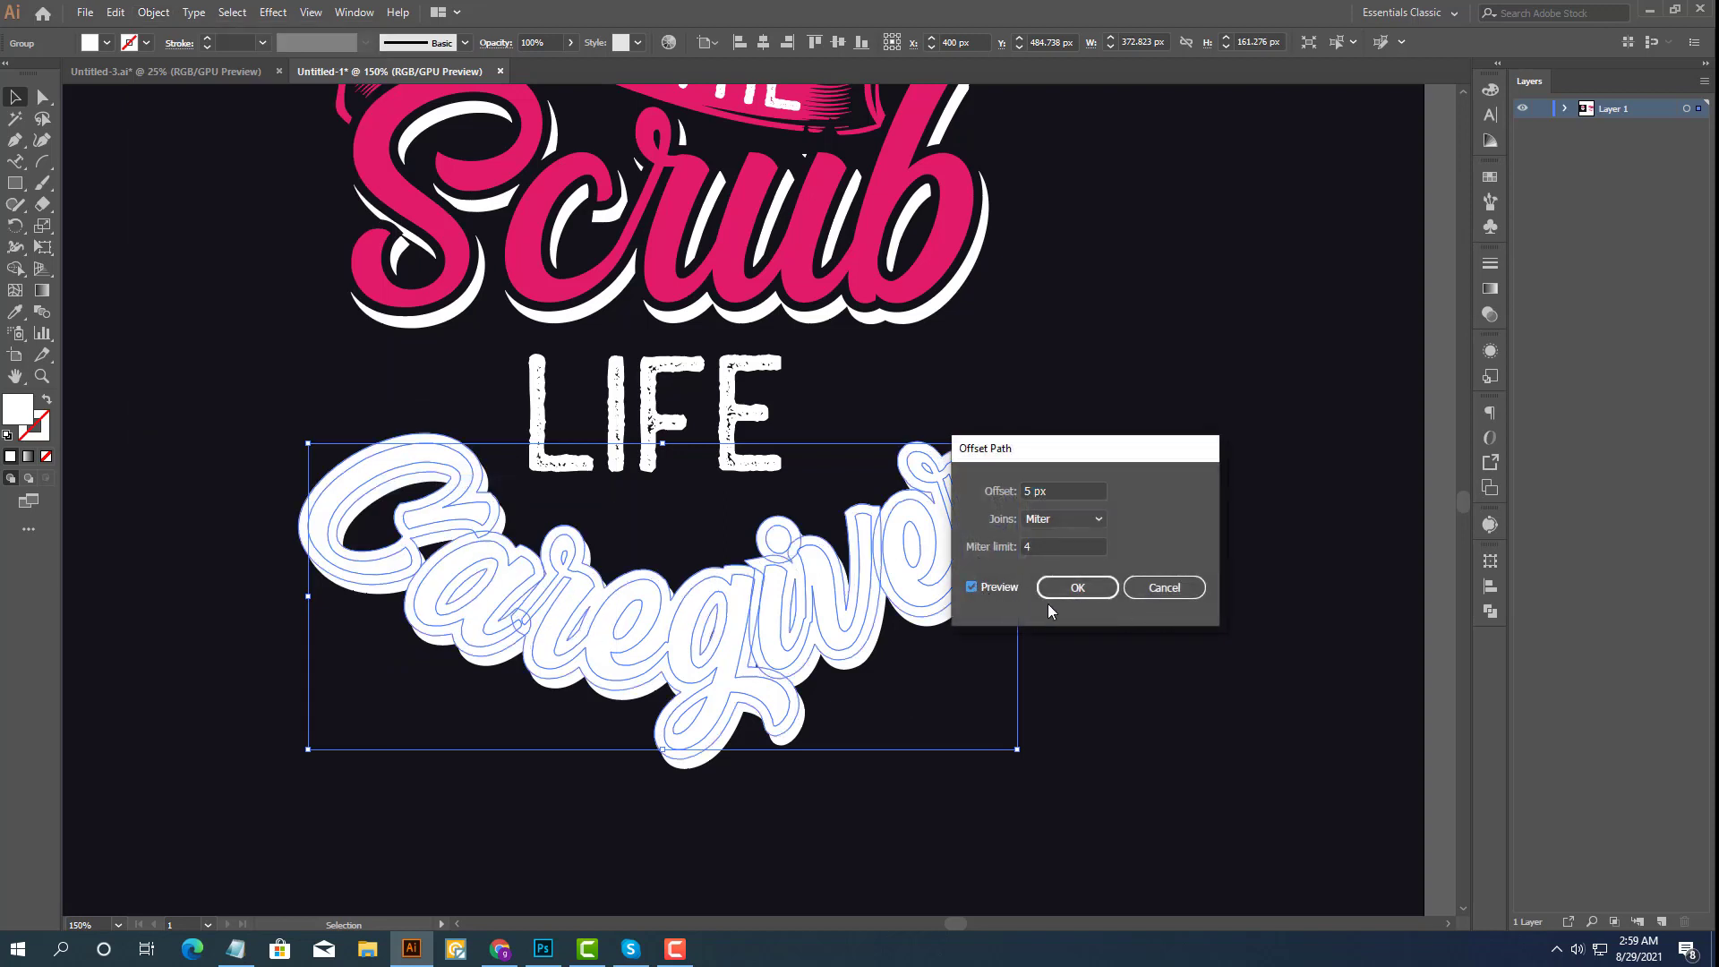
click(1077, 588)
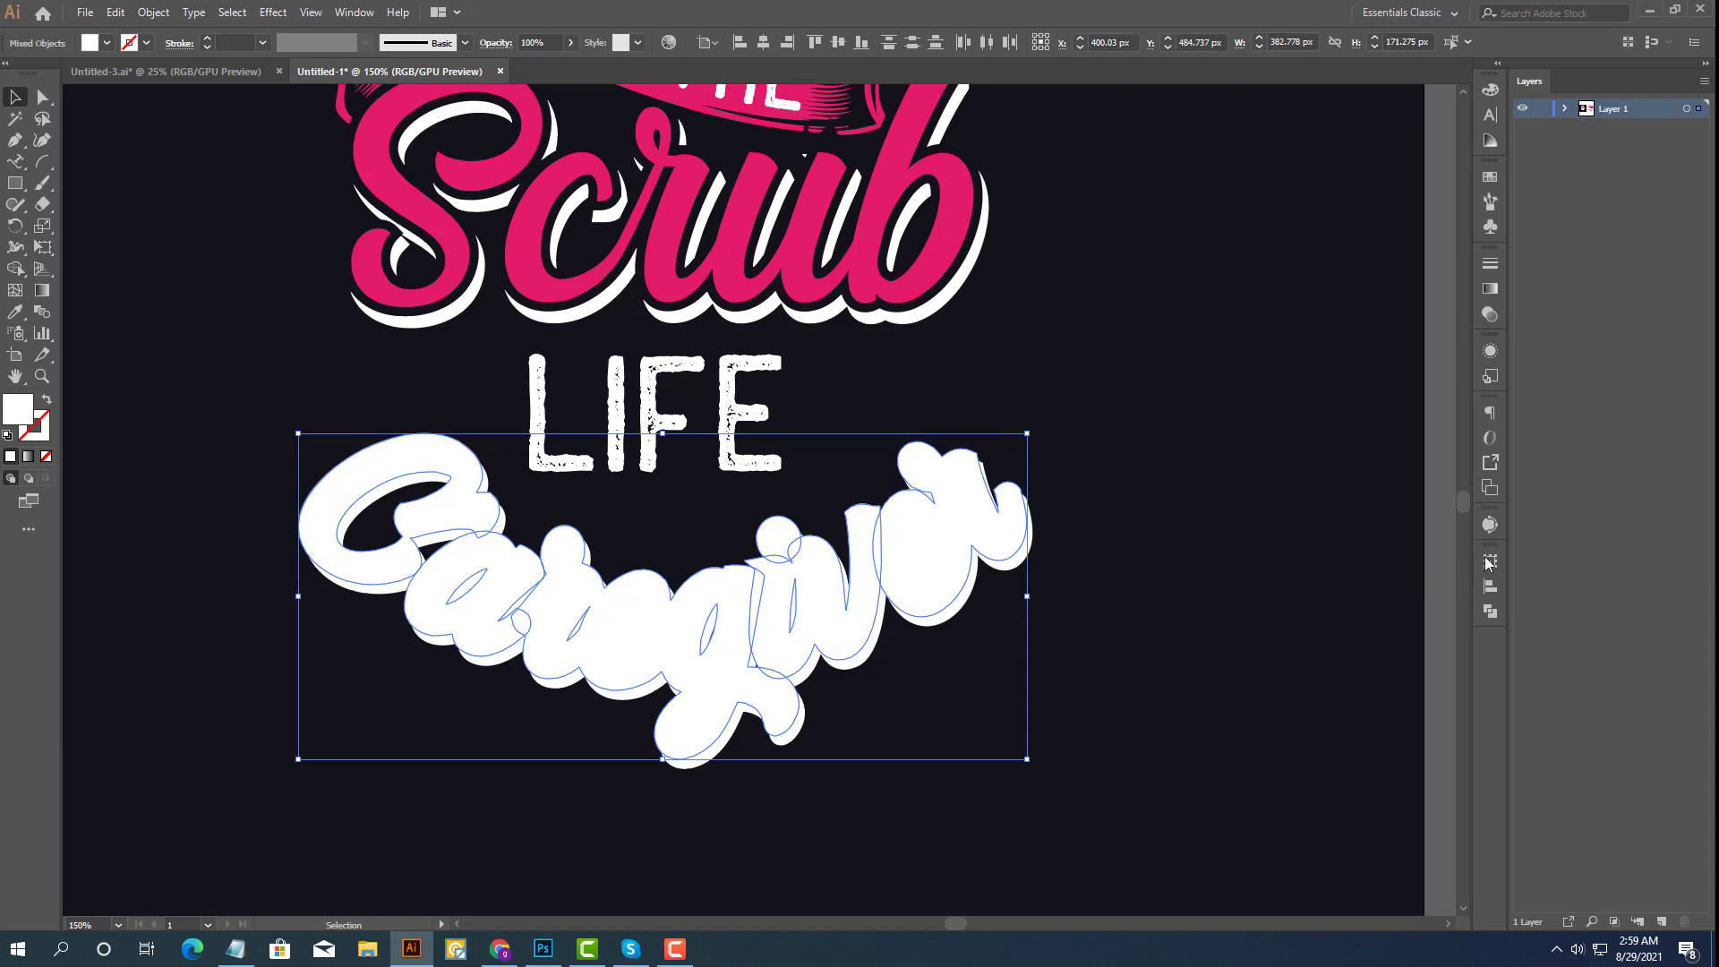
click(1491, 611)
click(1284, 603)
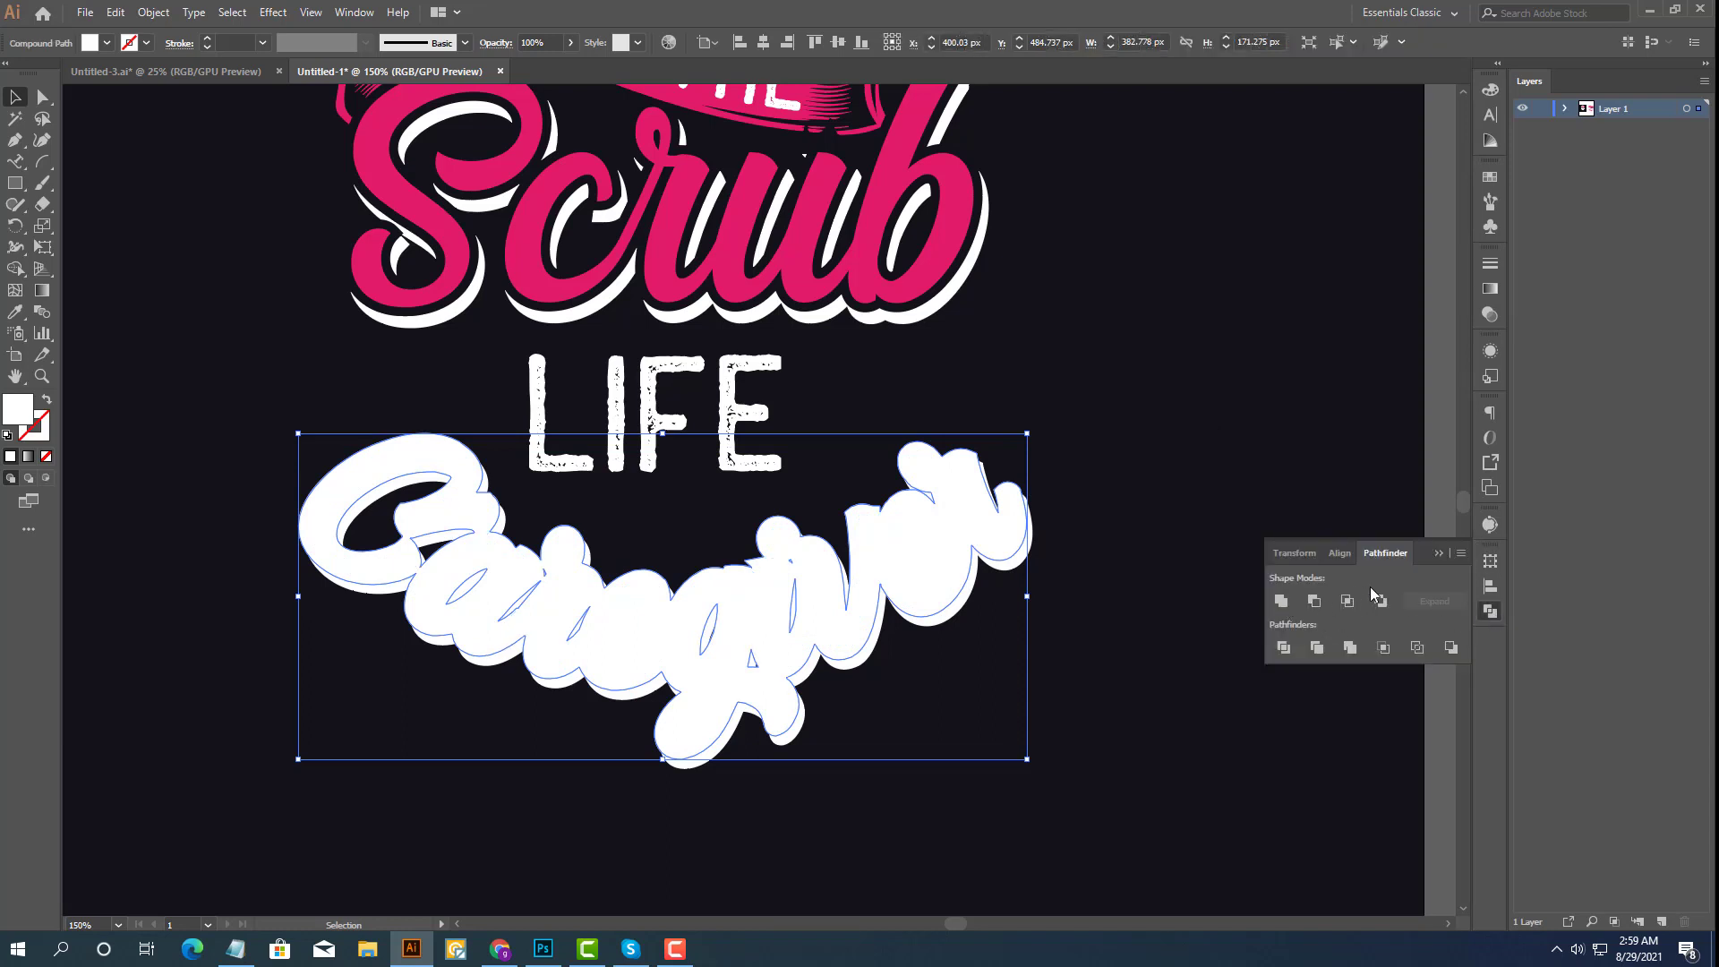
click(1437, 553)
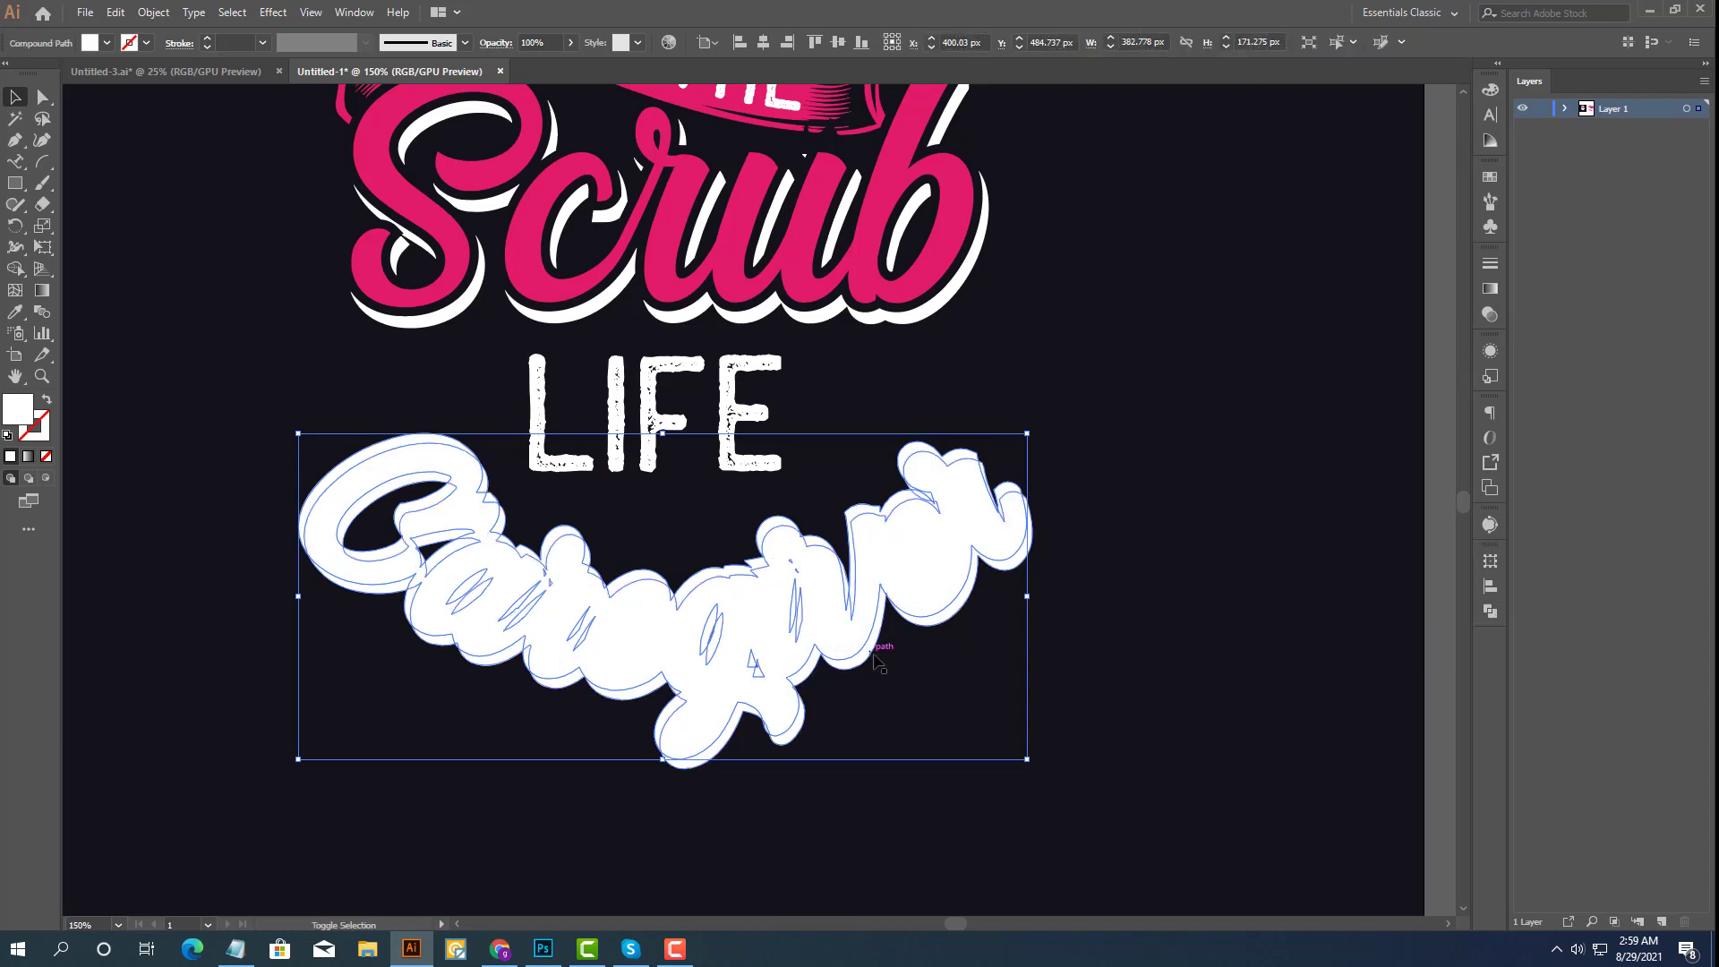
click(1491, 611)
click(1315, 601)
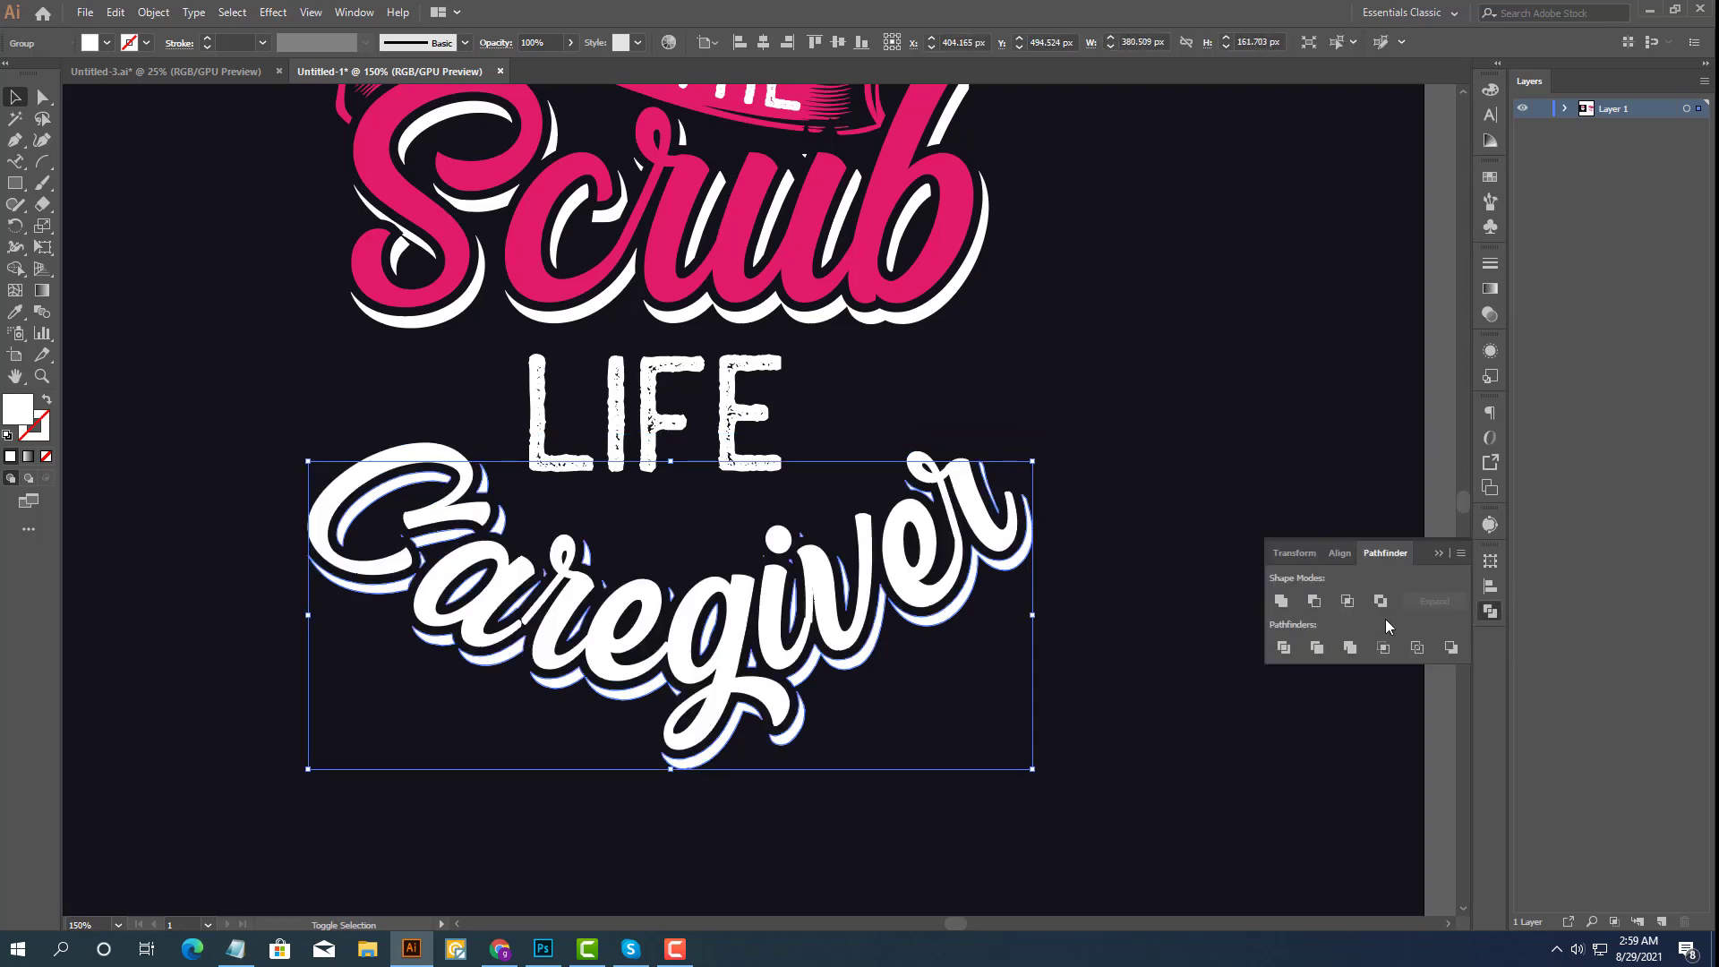
click(1439, 553)
click(1271, 633)
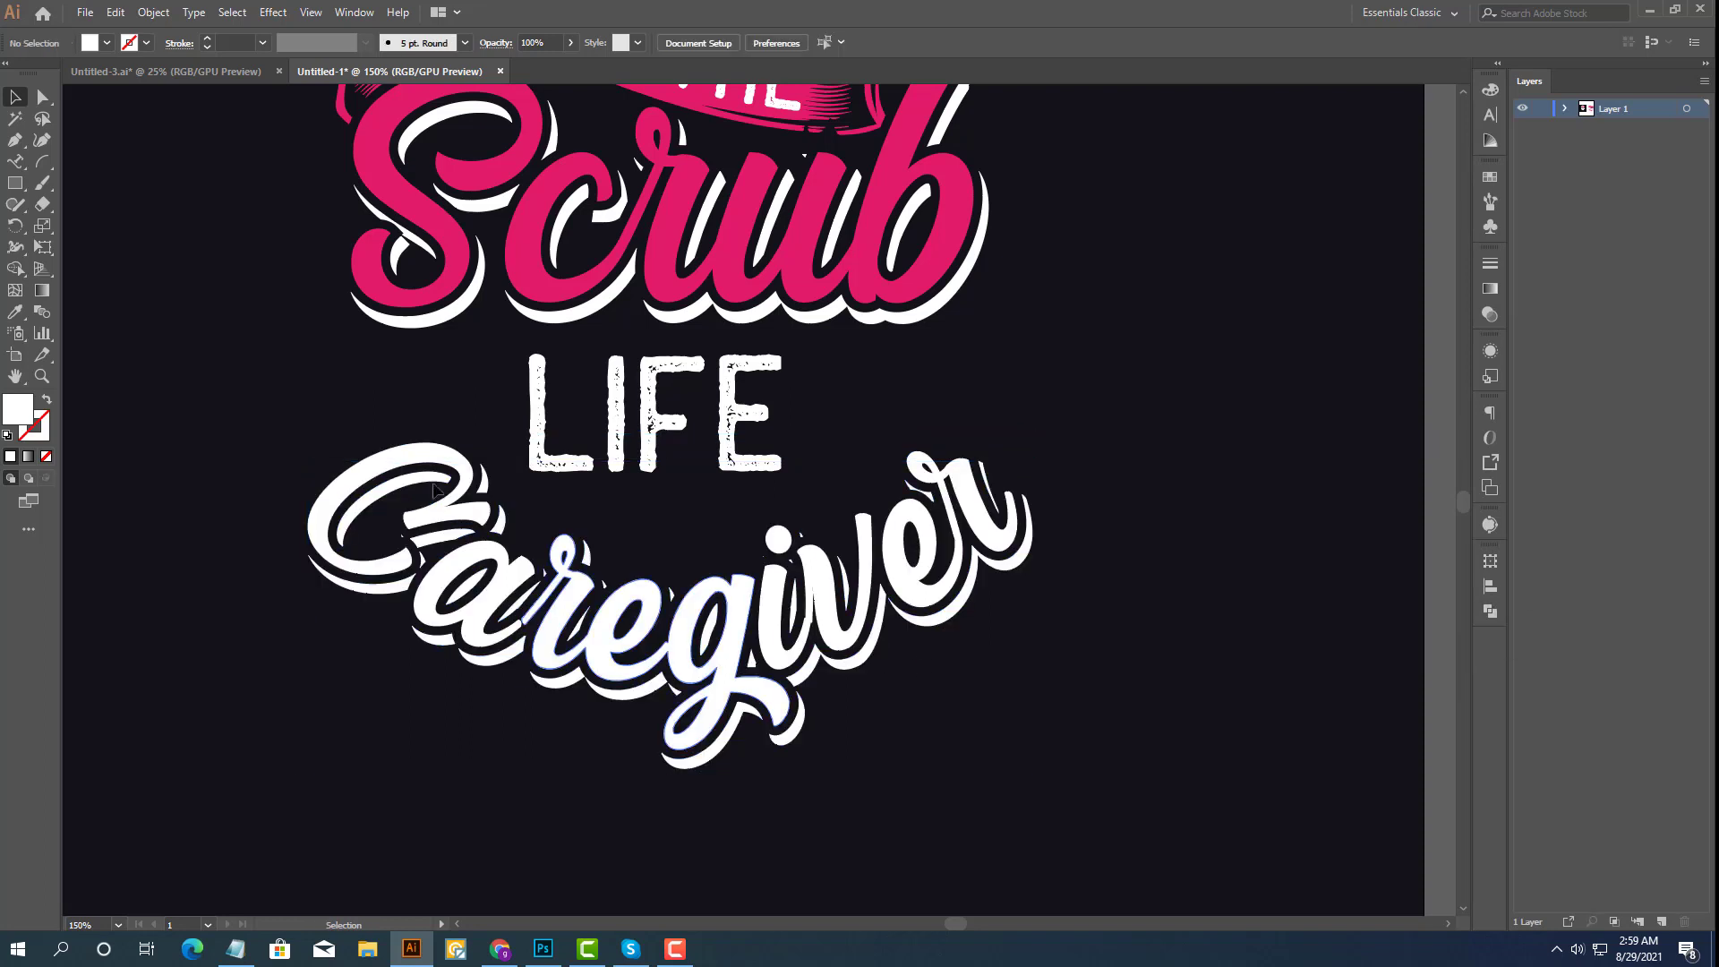
Ungroup Caregiver, select the C, a, e, g, i, v and er pieces, and group them.
click(361, 508)
right_click(358, 566)
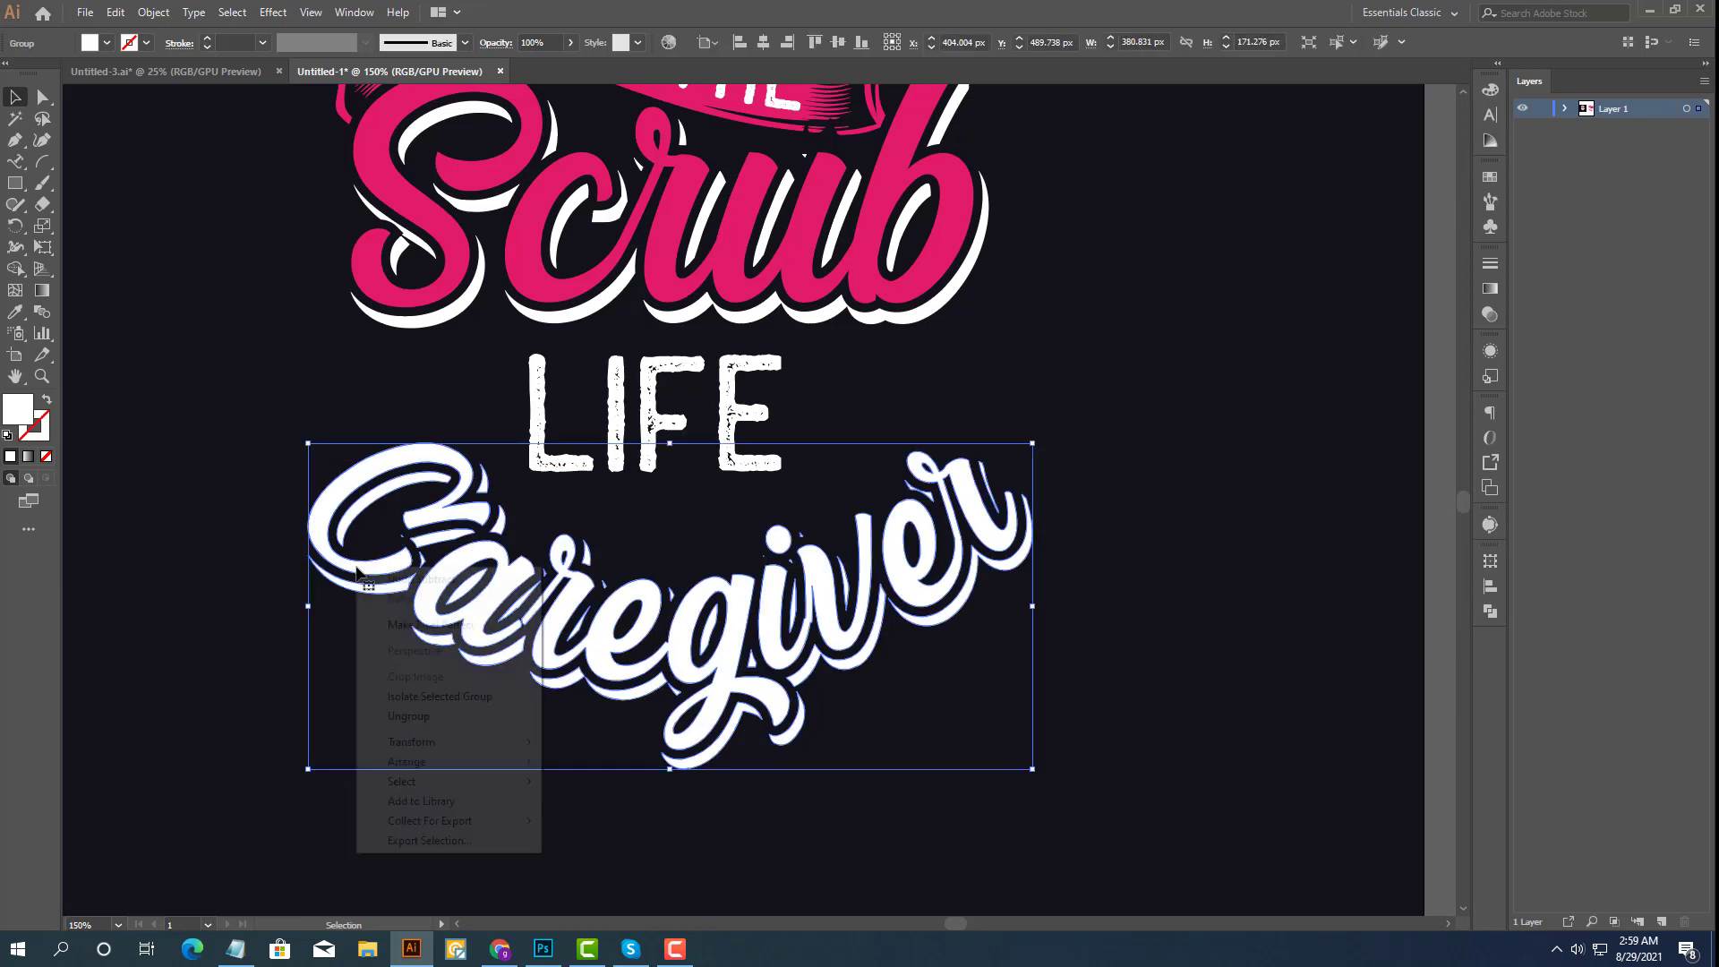
click(409, 716)
click(368, 572)
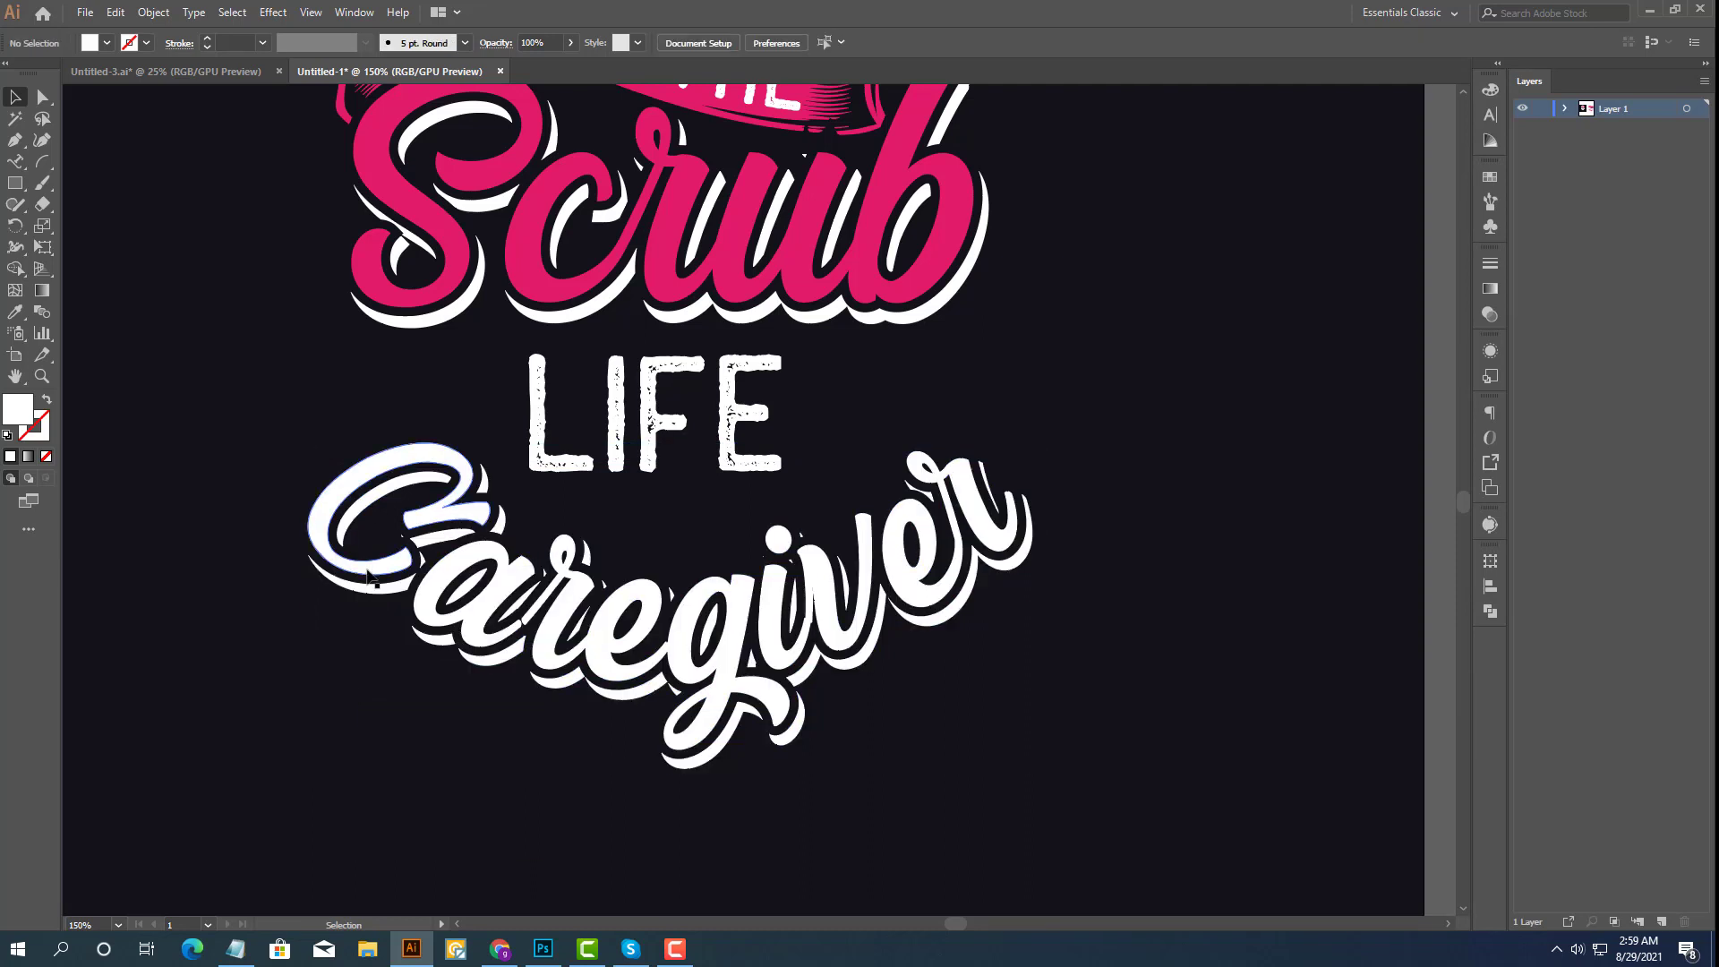
shift+click(492, 580)
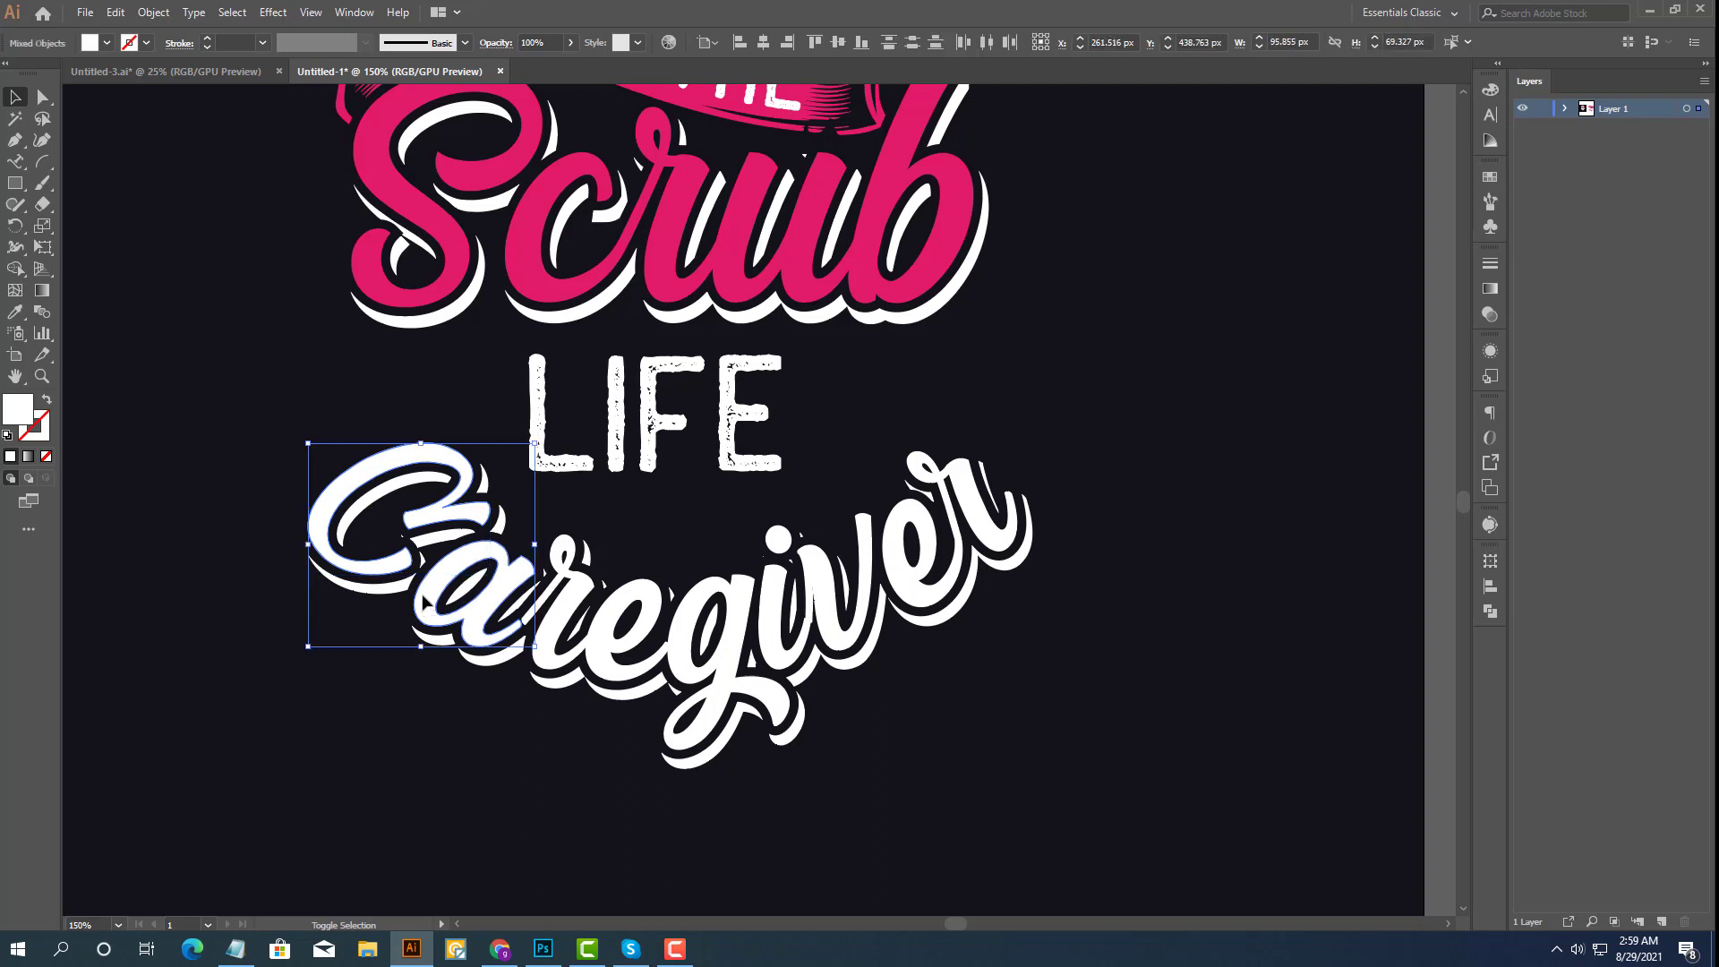
shift+click(593, 596)
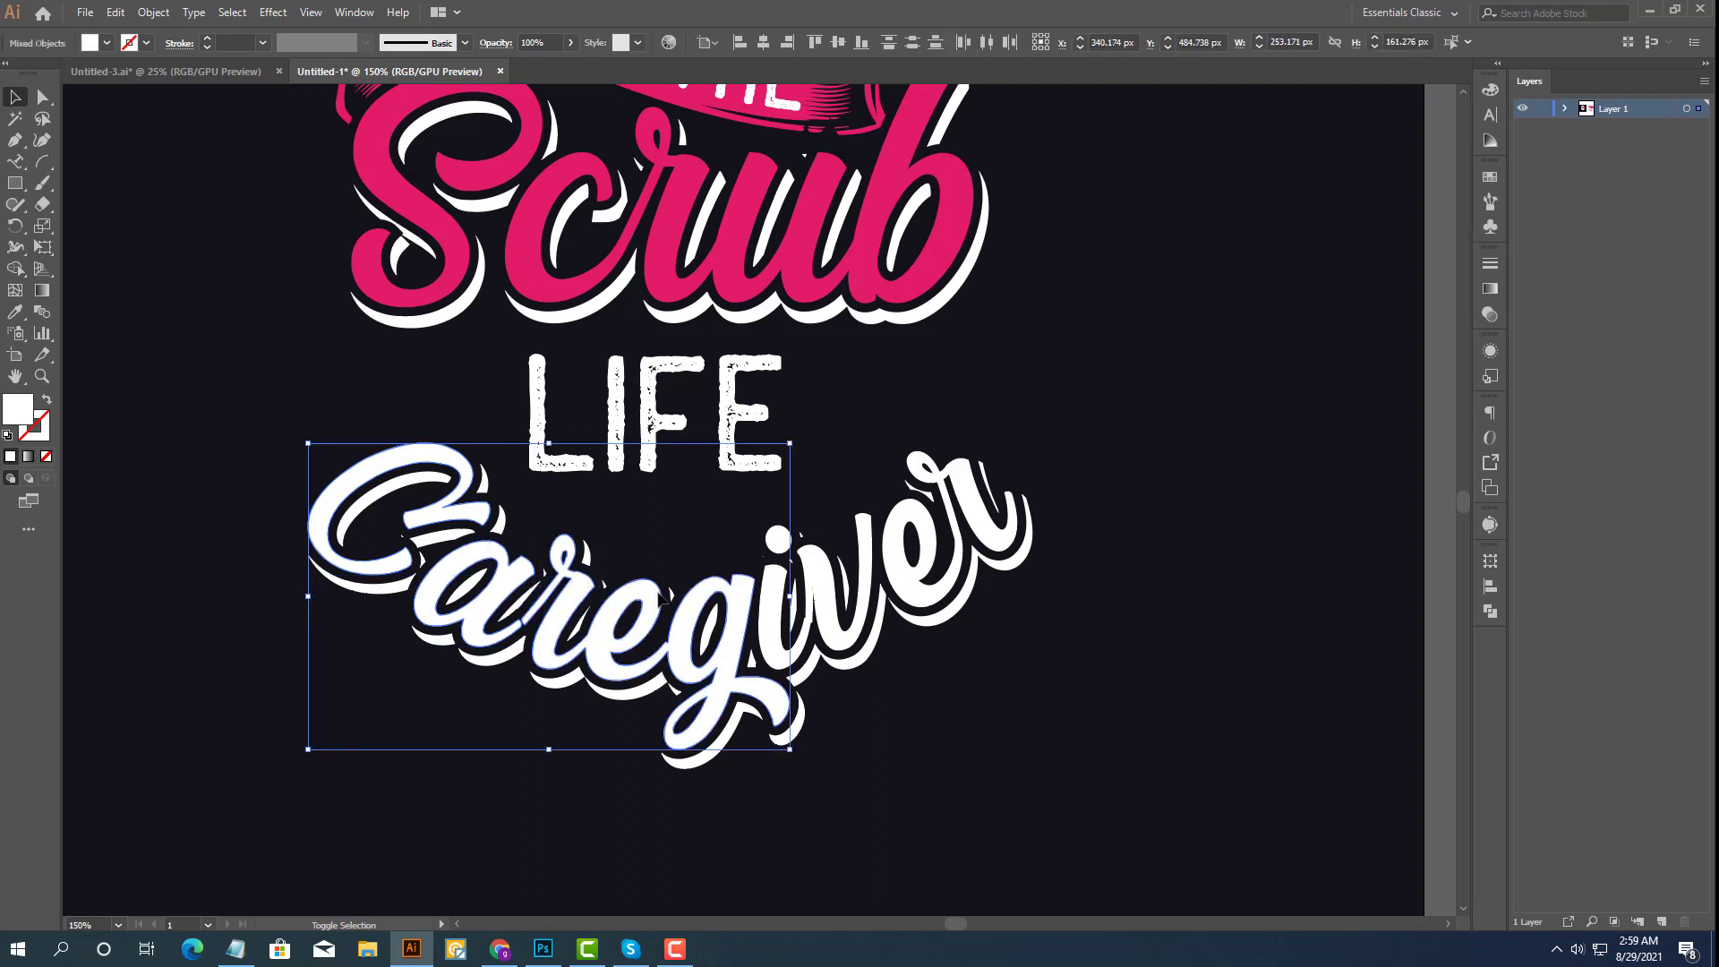
shift+click(785, 595)
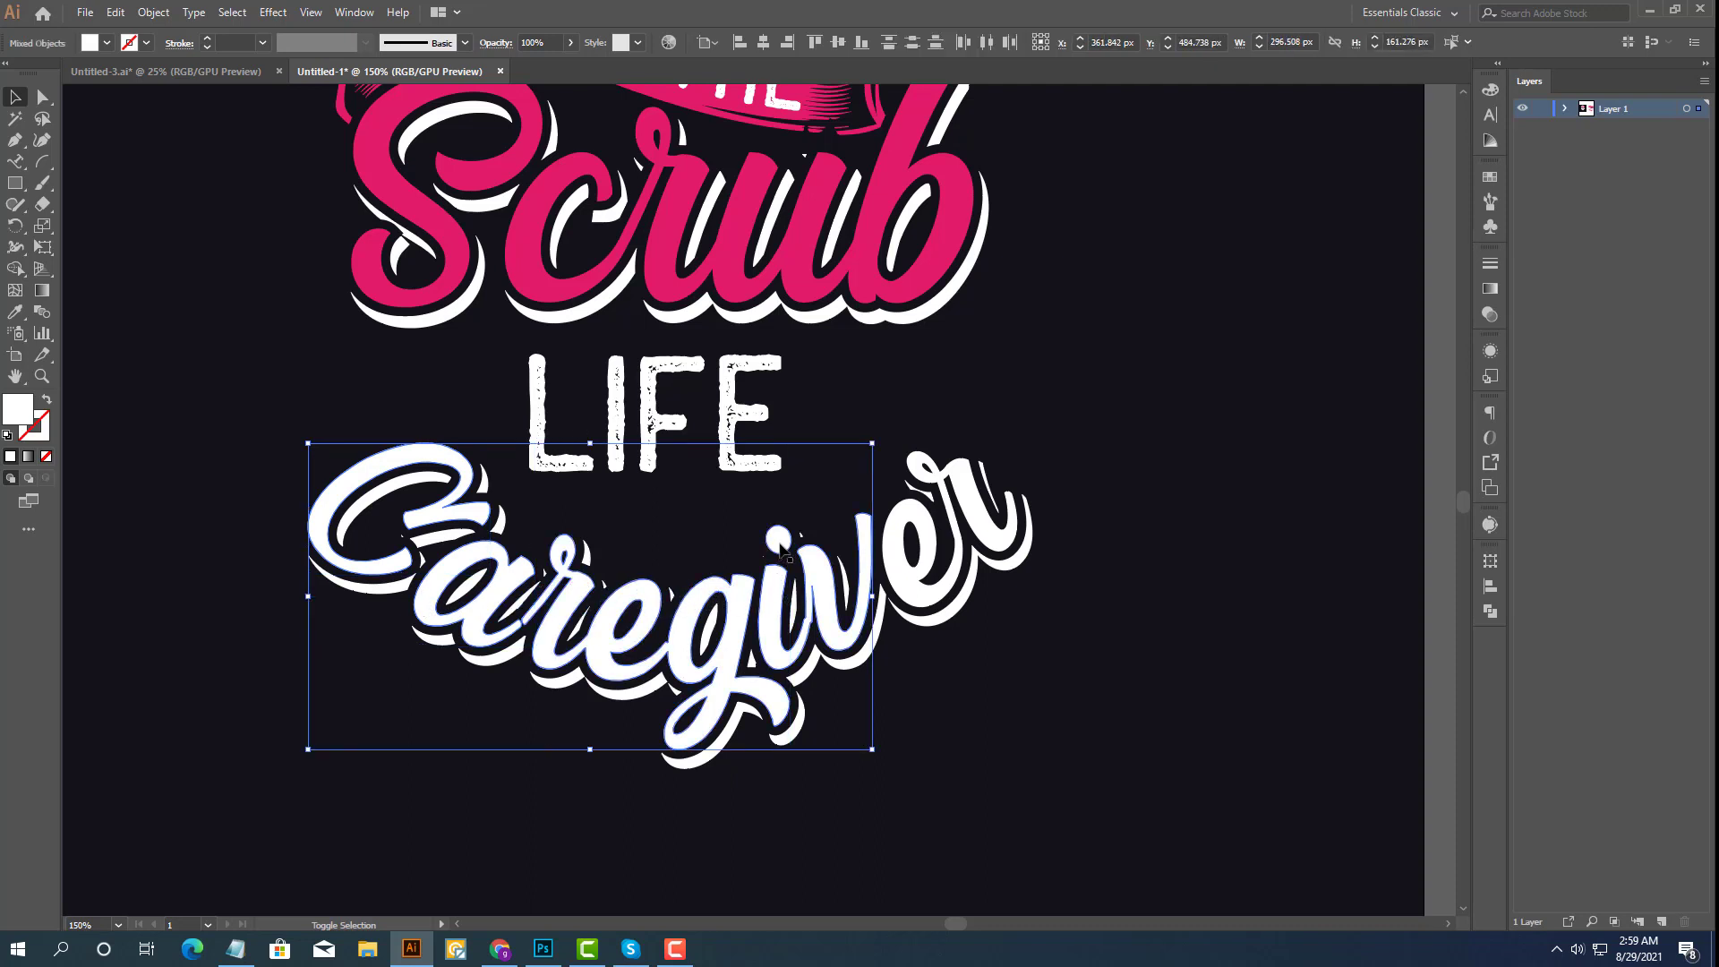
shift+click(901, 532)
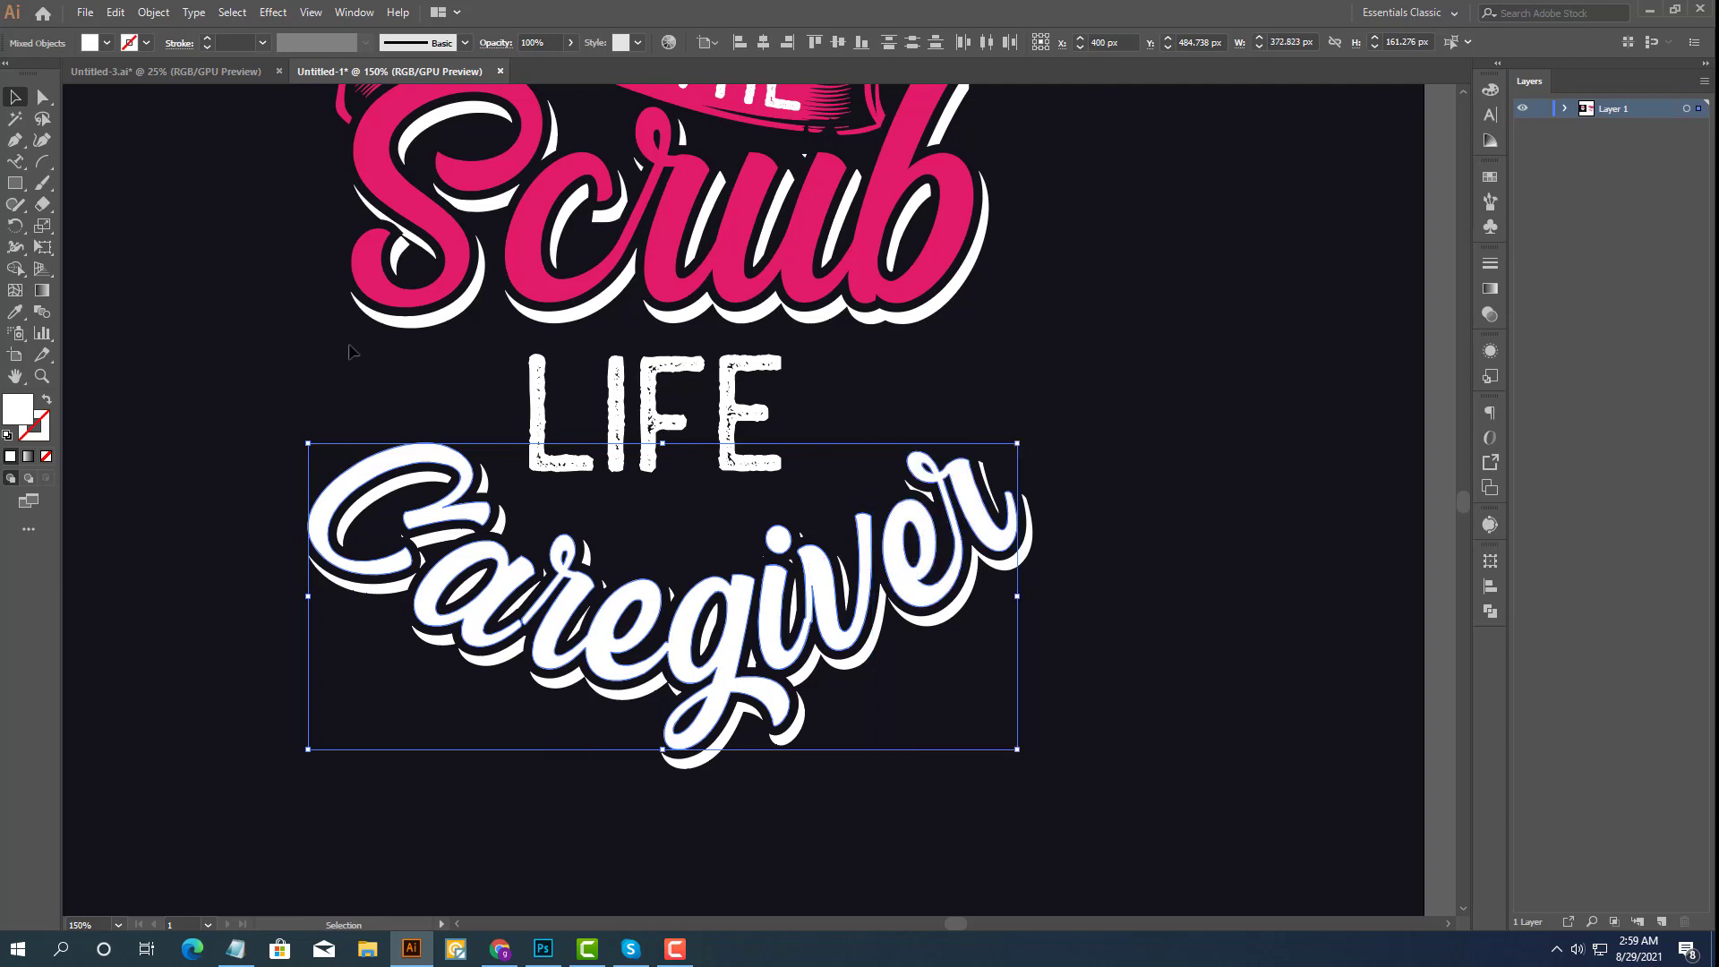
right_click(481, 531)
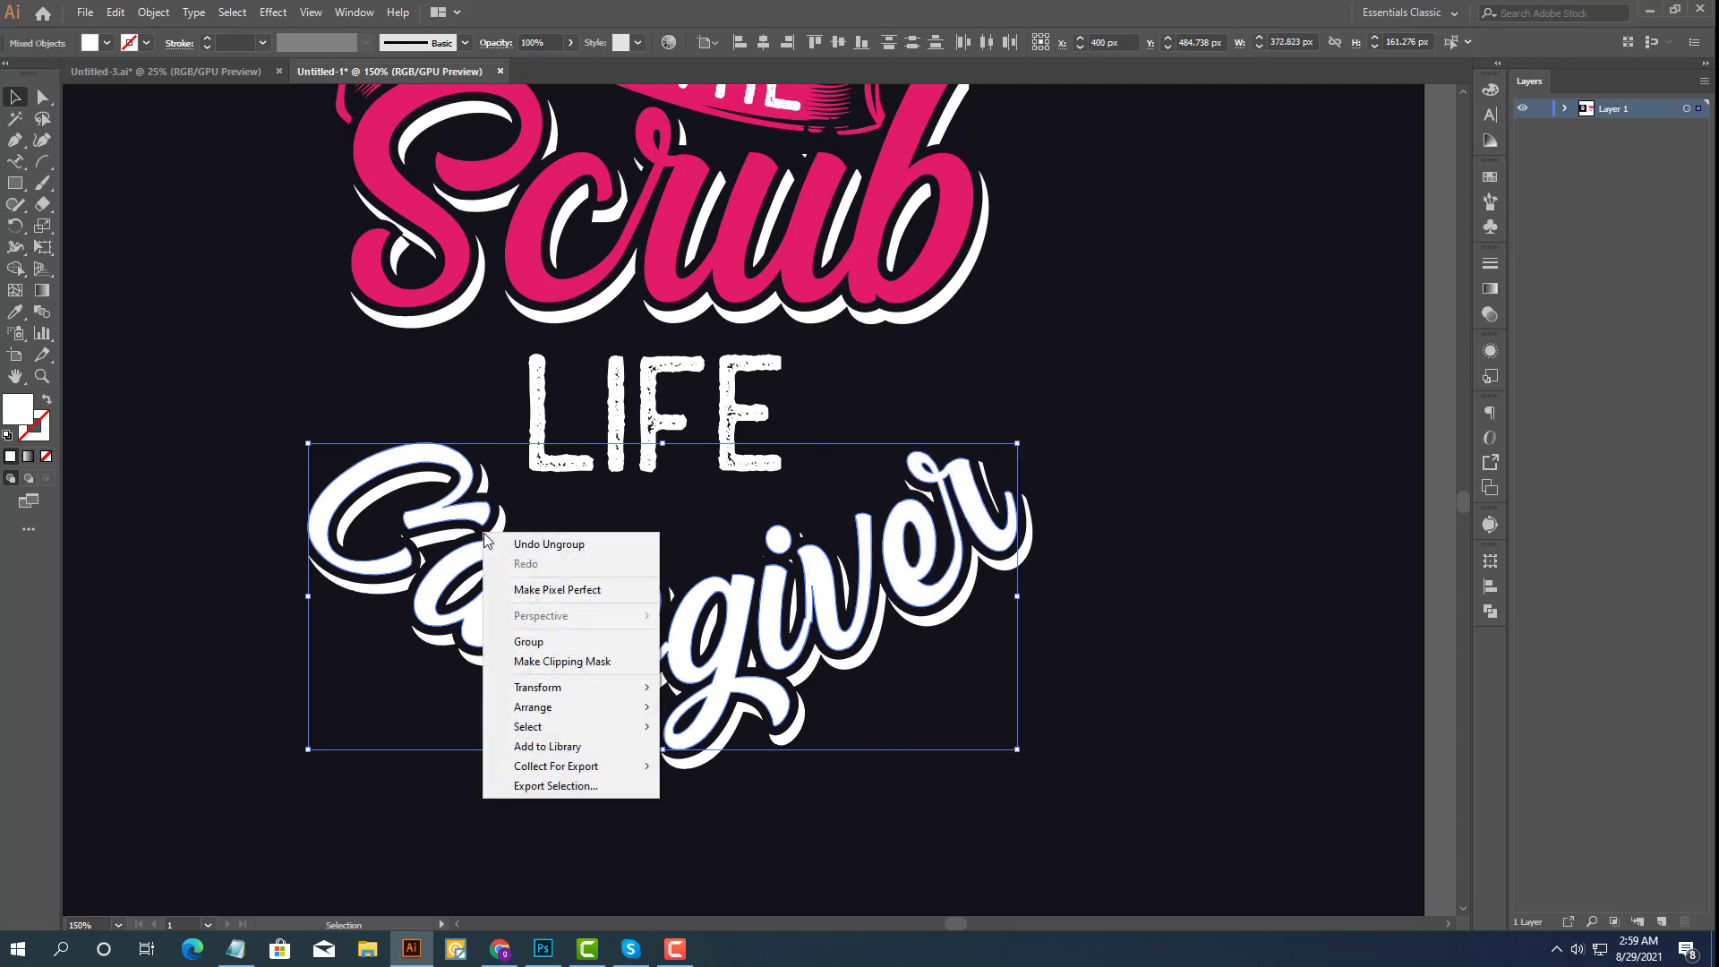
click(542, 643)
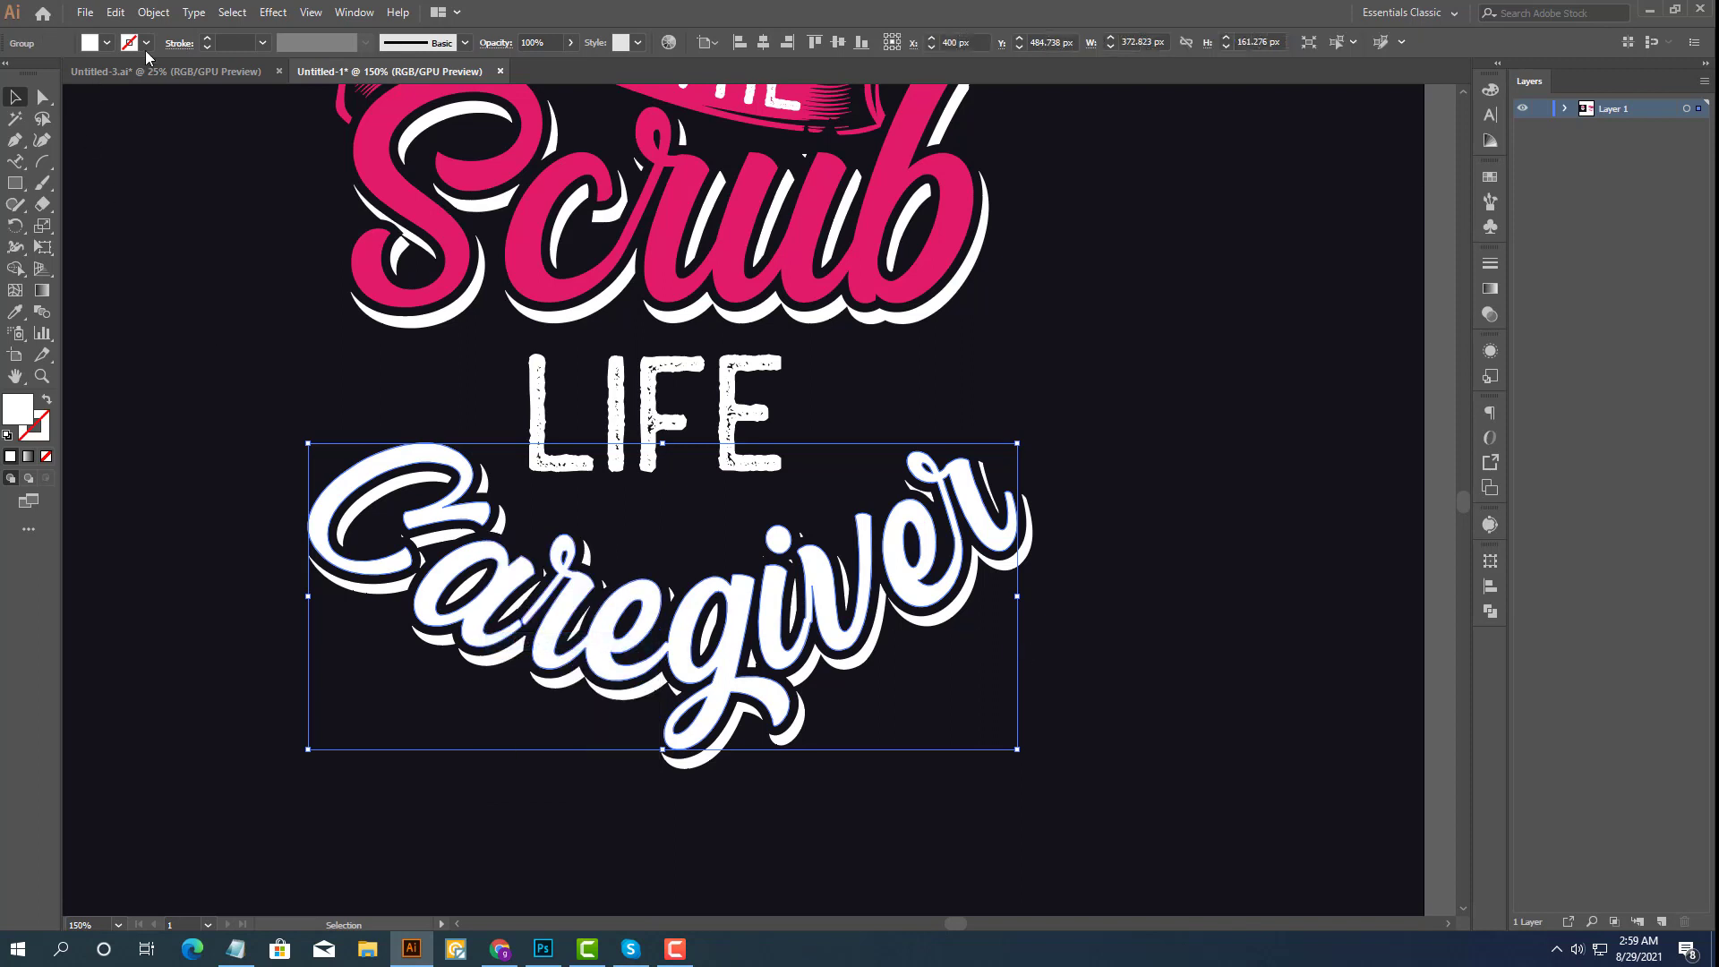
Cut the white Caregiver lettering and select only its shadow outlines, leaving LIFE out.
click(115, 11)
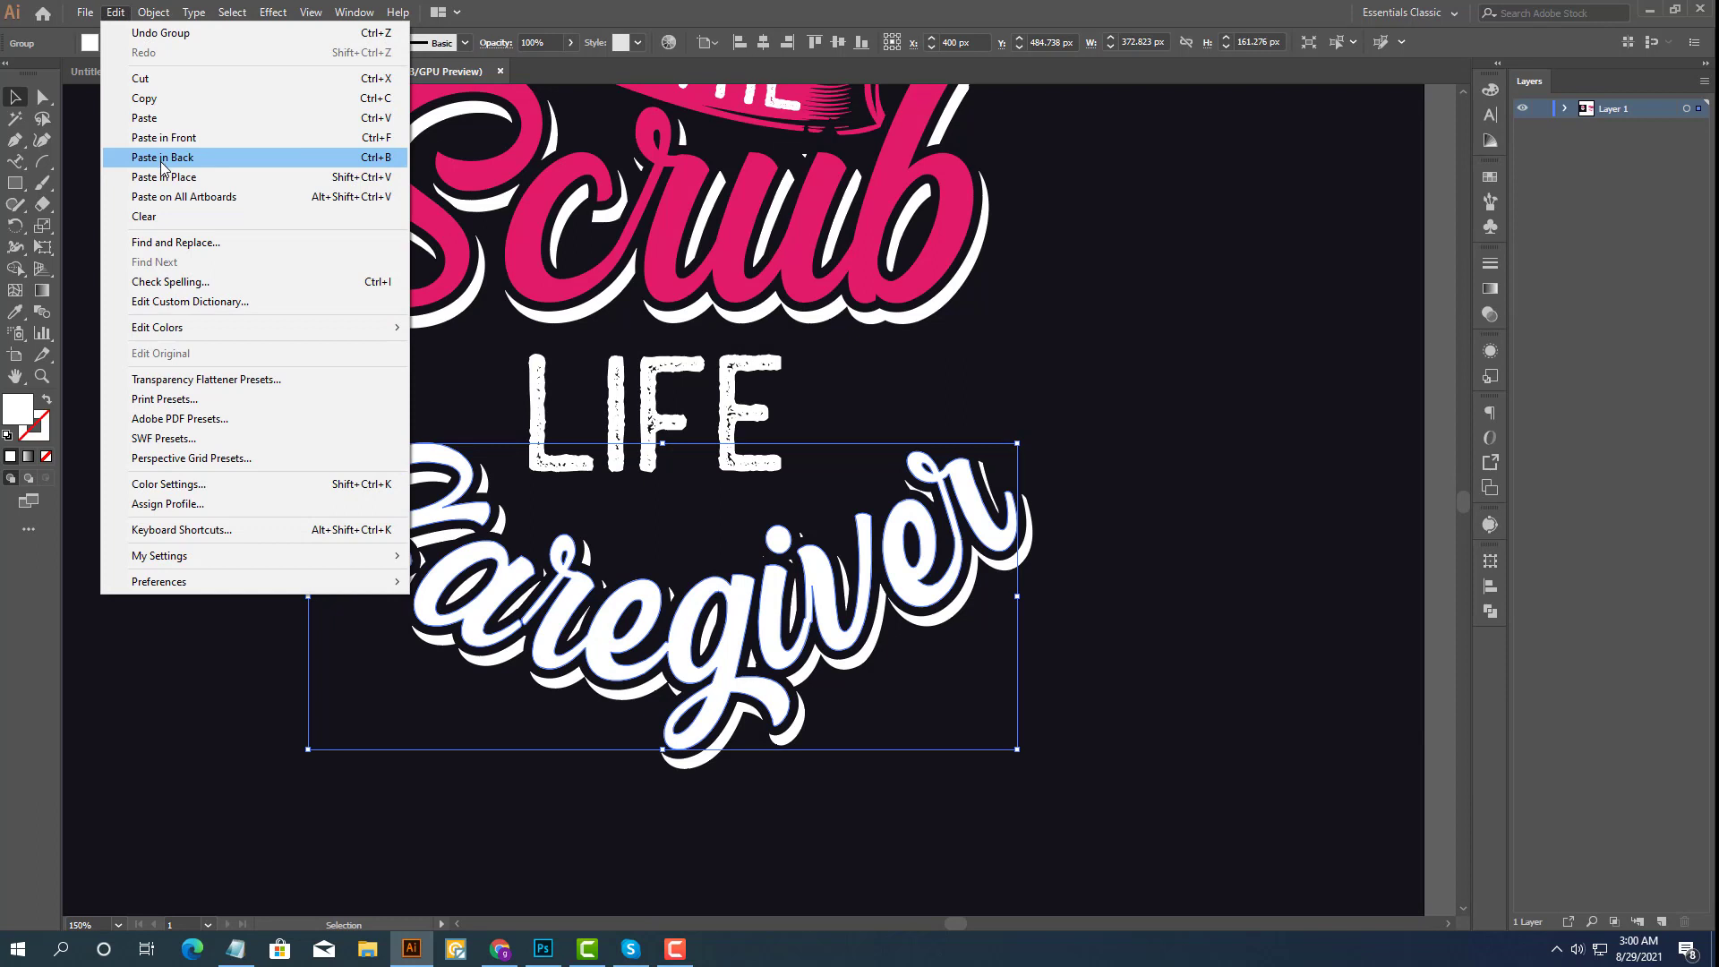
click(147, 78)
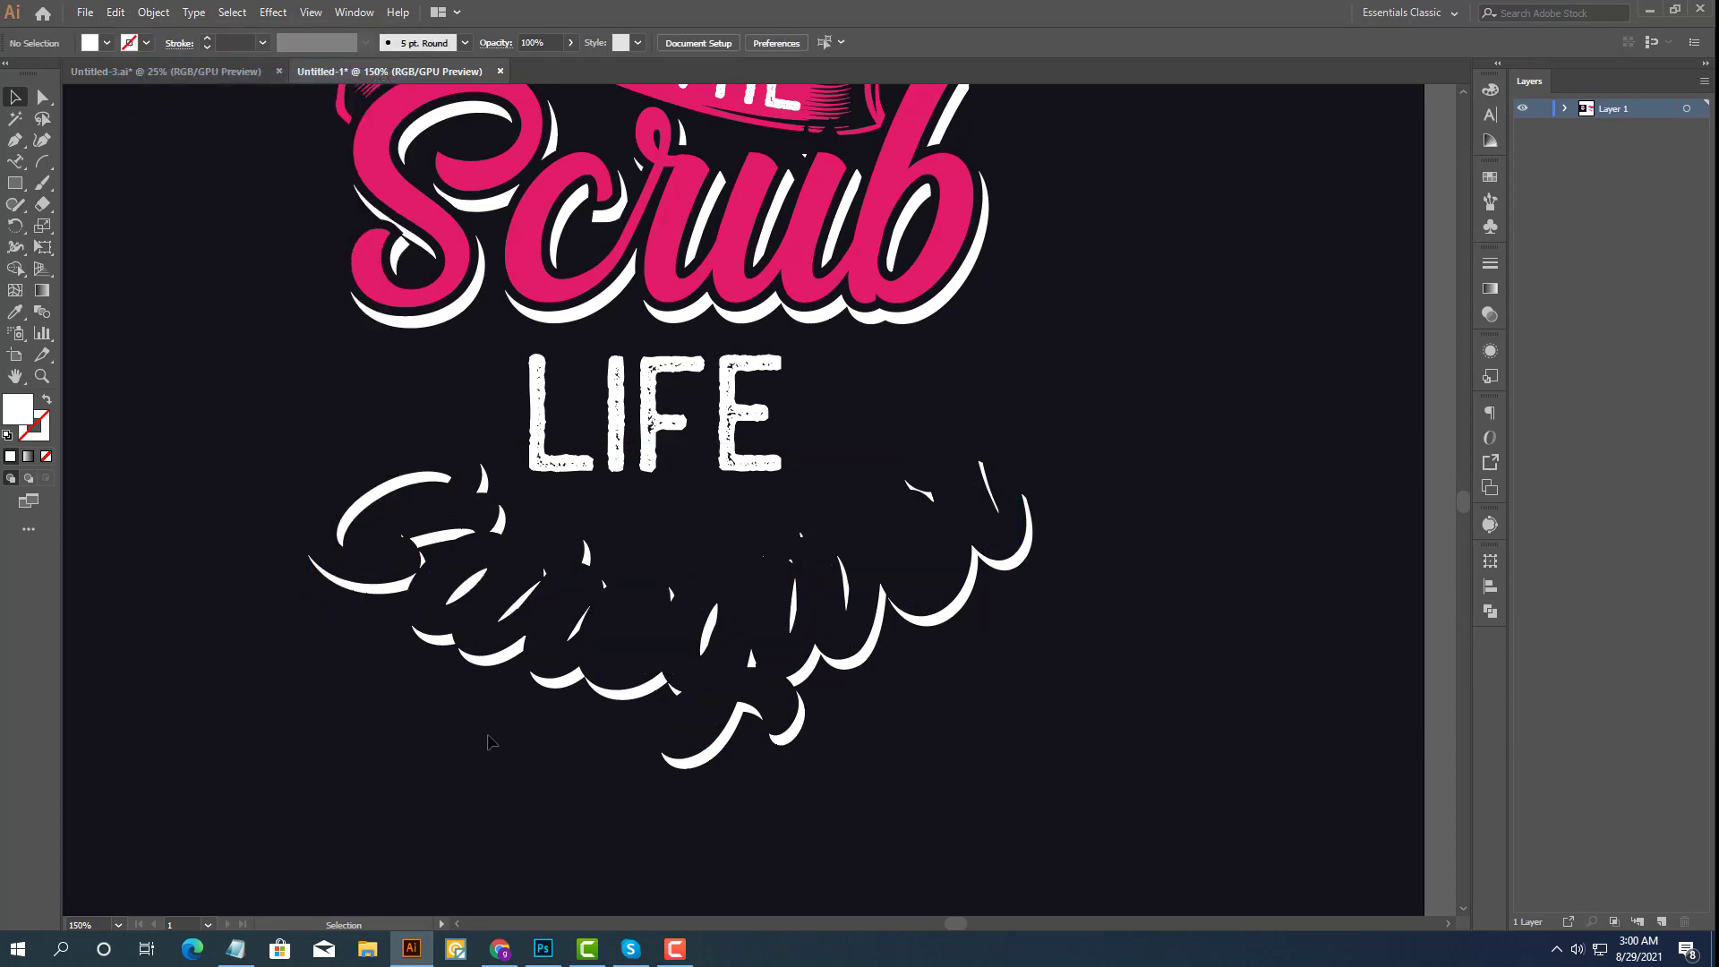
mouse_move(280, 492)
mouse_down()
mouse_move(1064, 762)
mouse_move(1015, 757)
mouse_up()
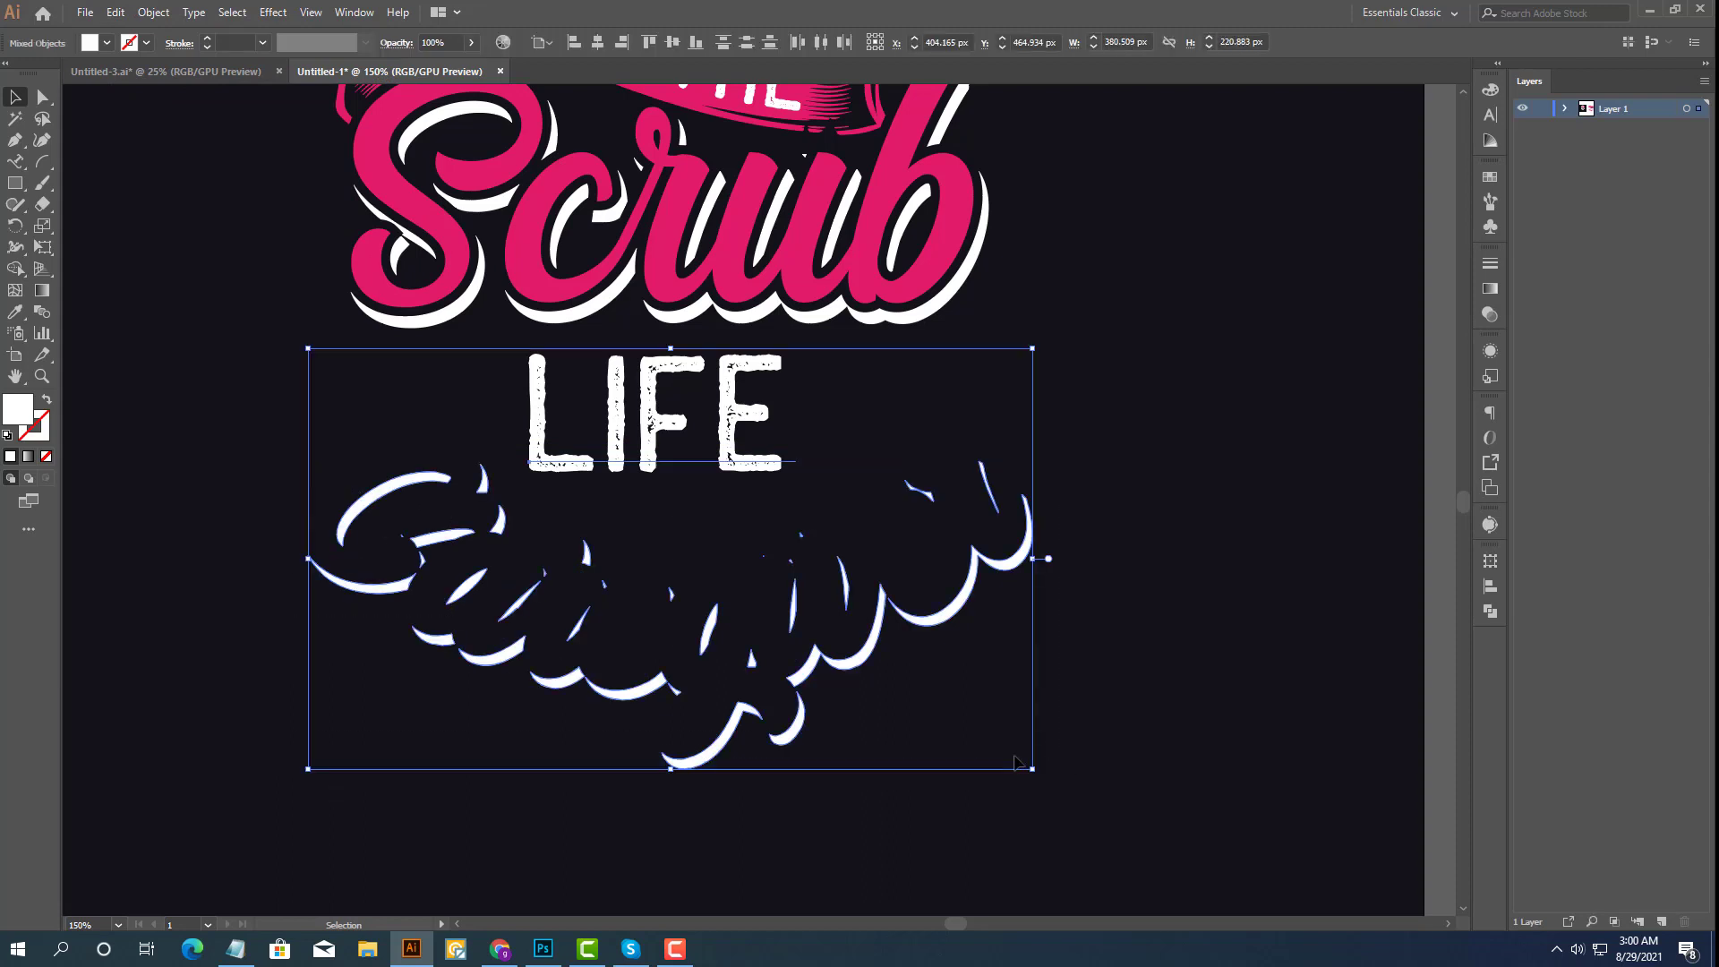
shift+click(732, 428)
right_click(544, 570)
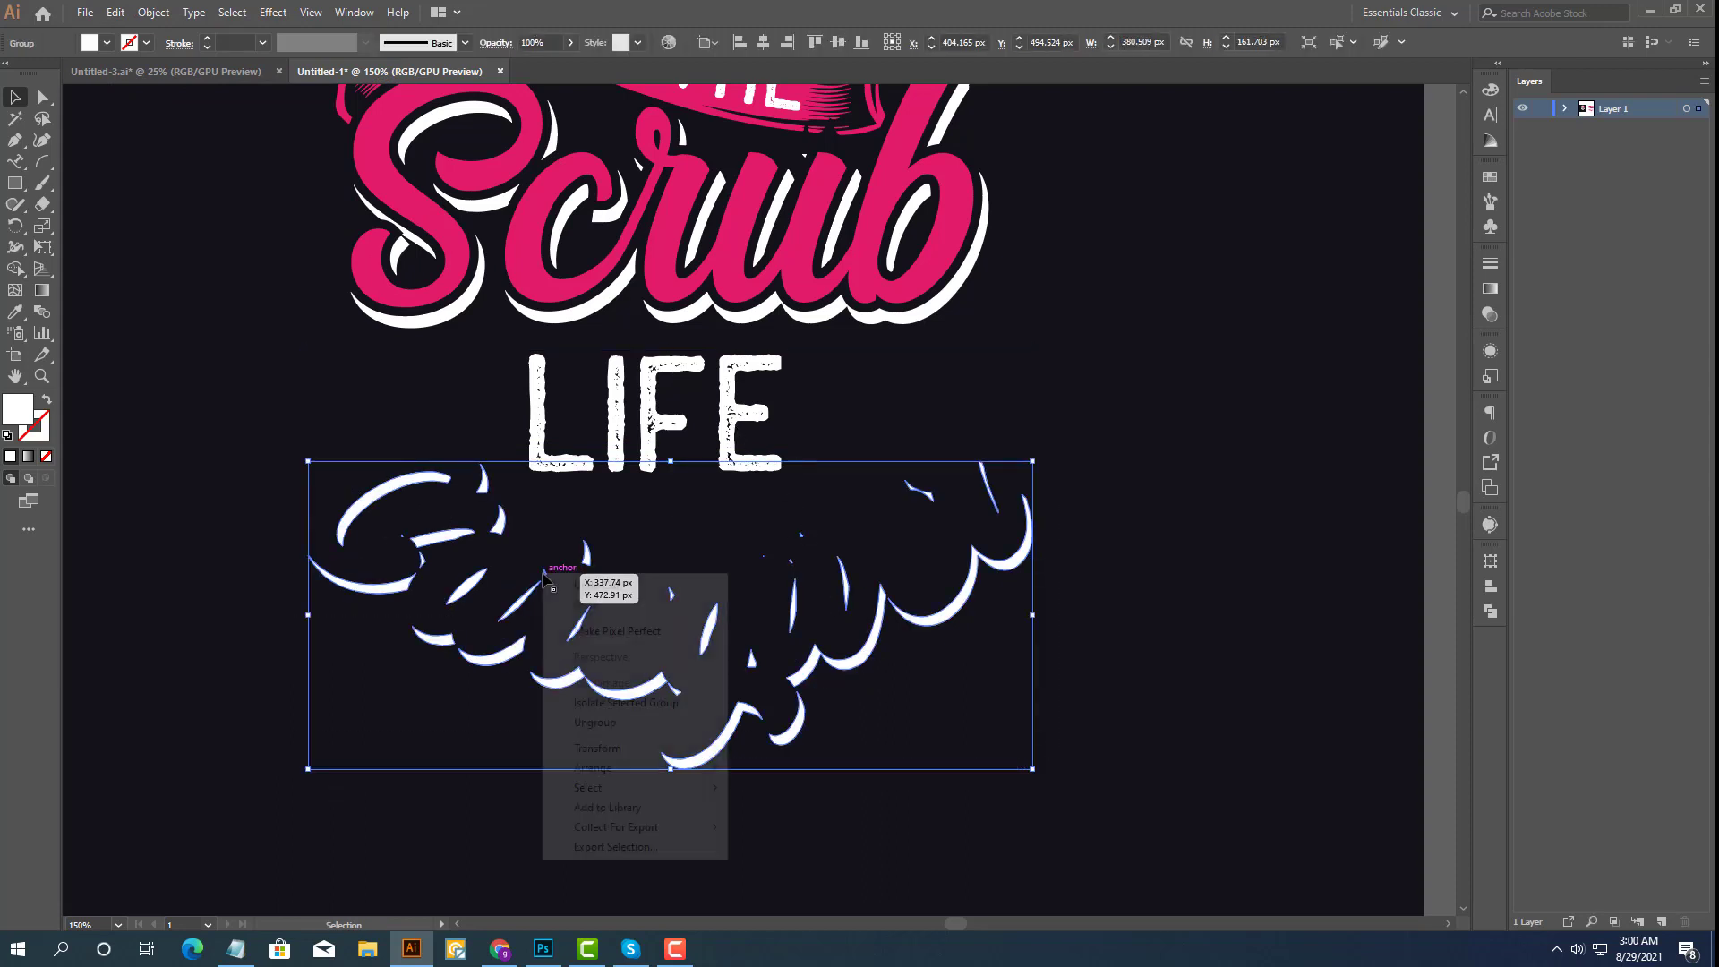
click(432, 691)
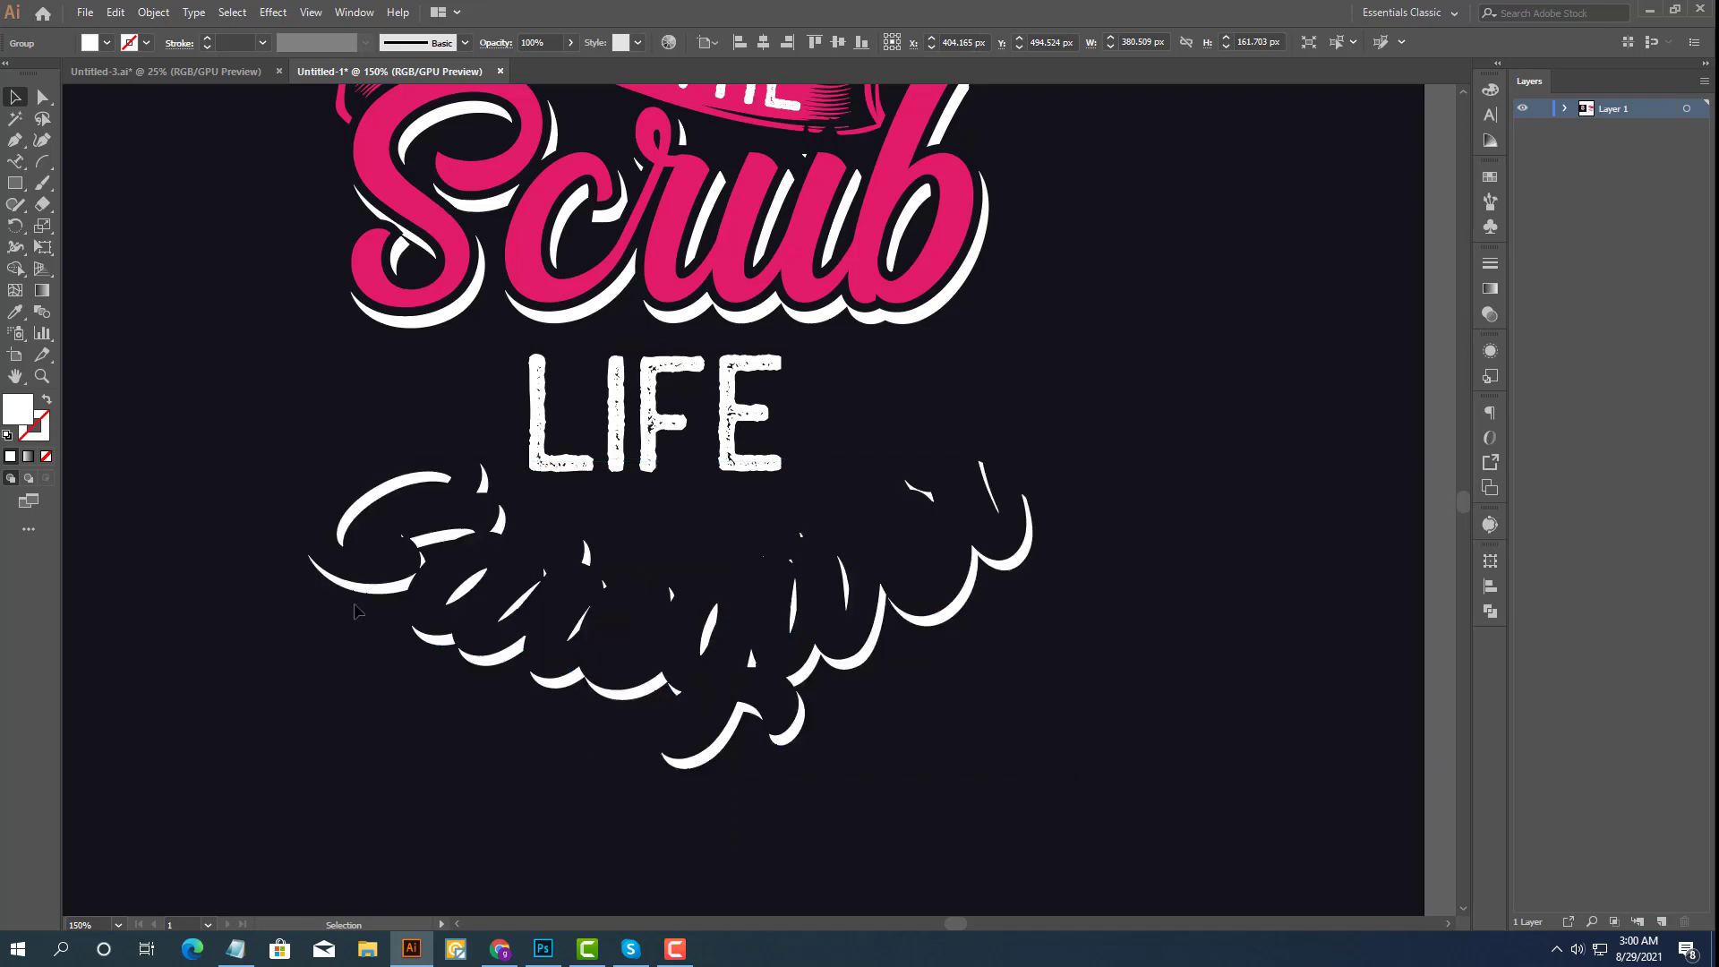
drag(218, 475, 1106, 820)
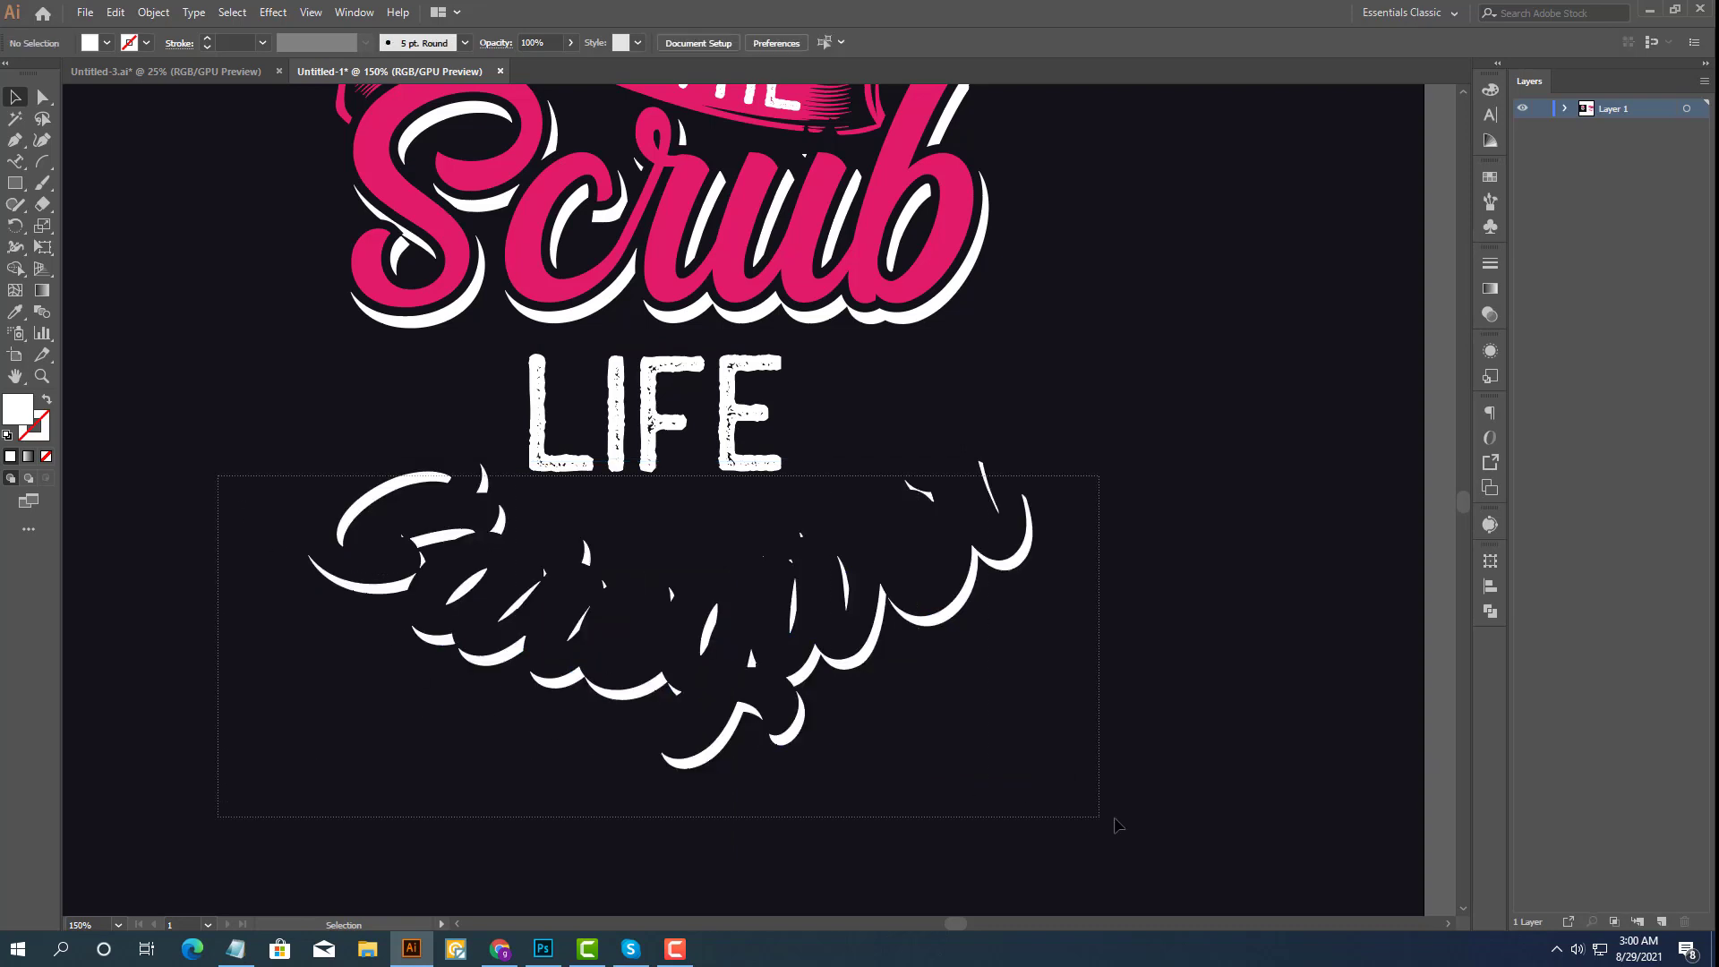
shift+click(667, 443)
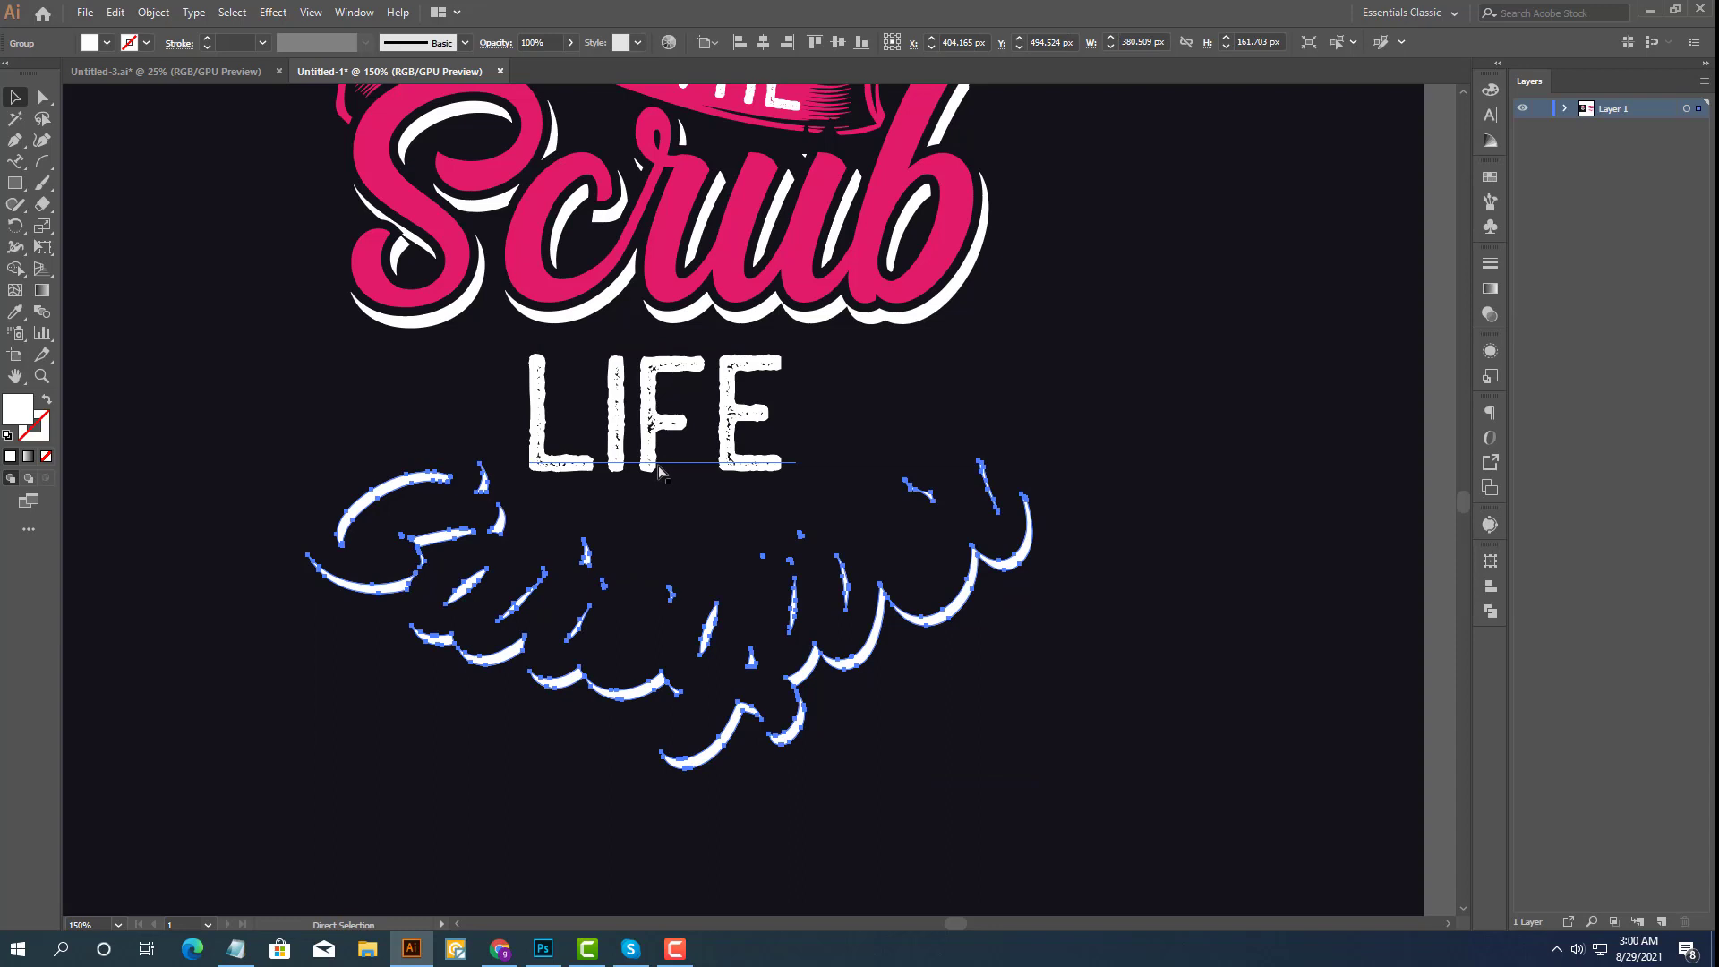
Eyedrop Scrub's pink onto the Caregiver shadow and paste the white lettering back in front.
key(v)
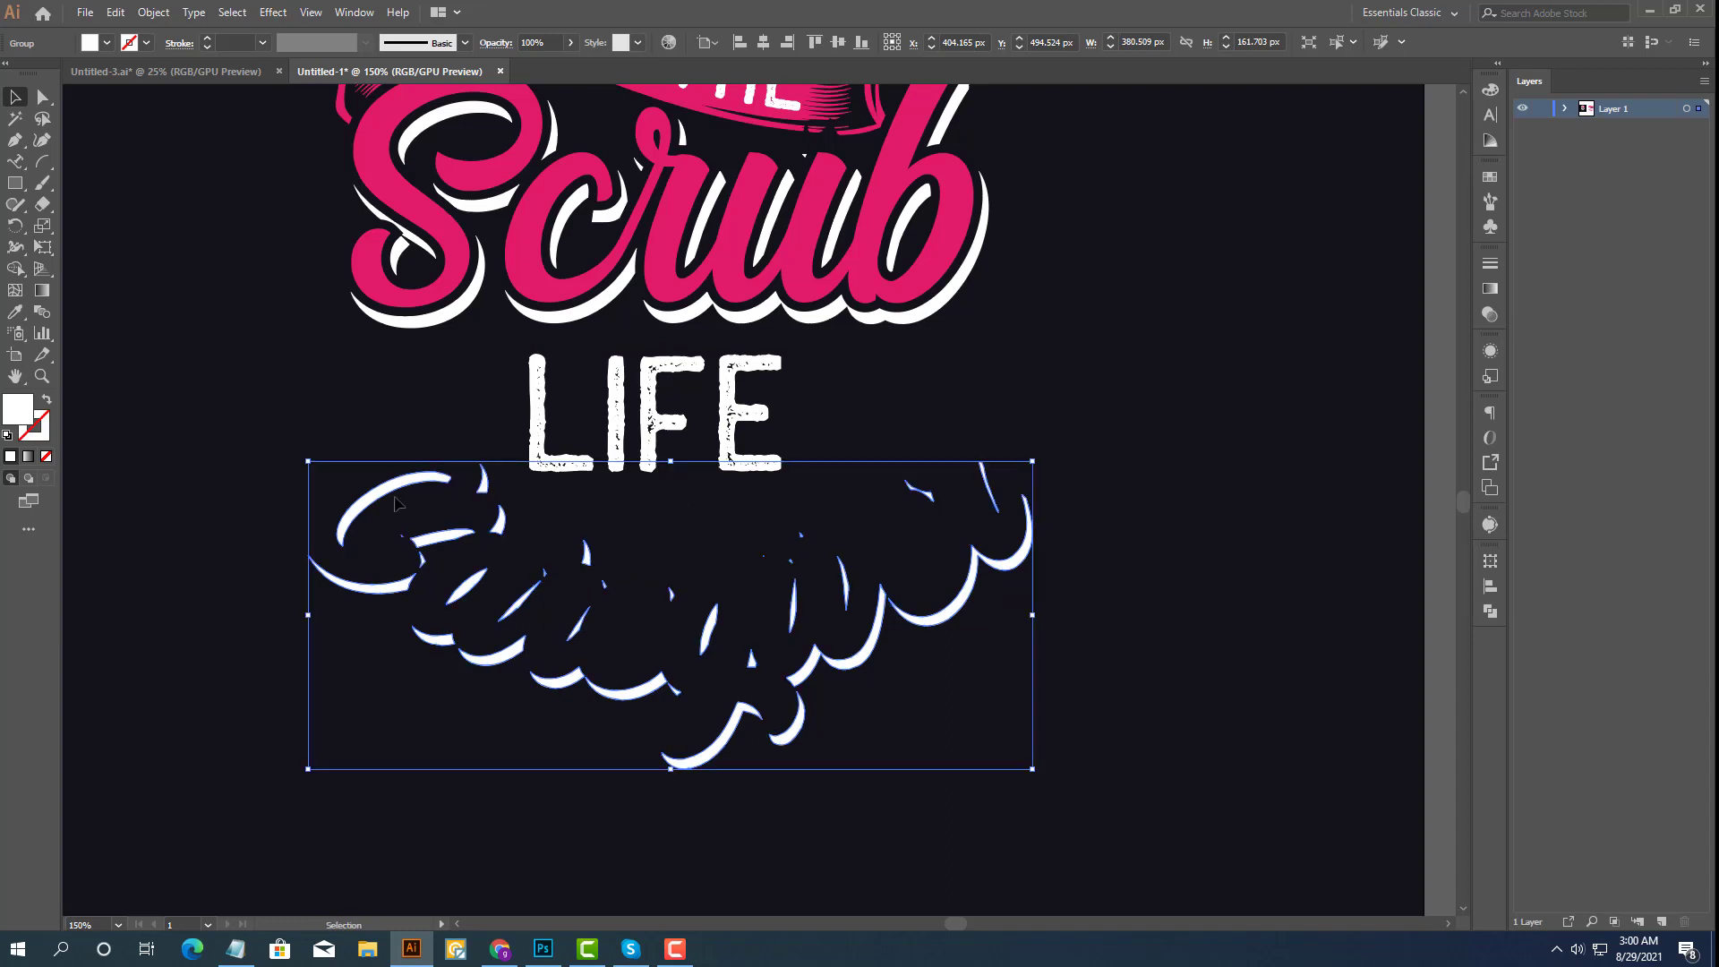
click(15, 312)
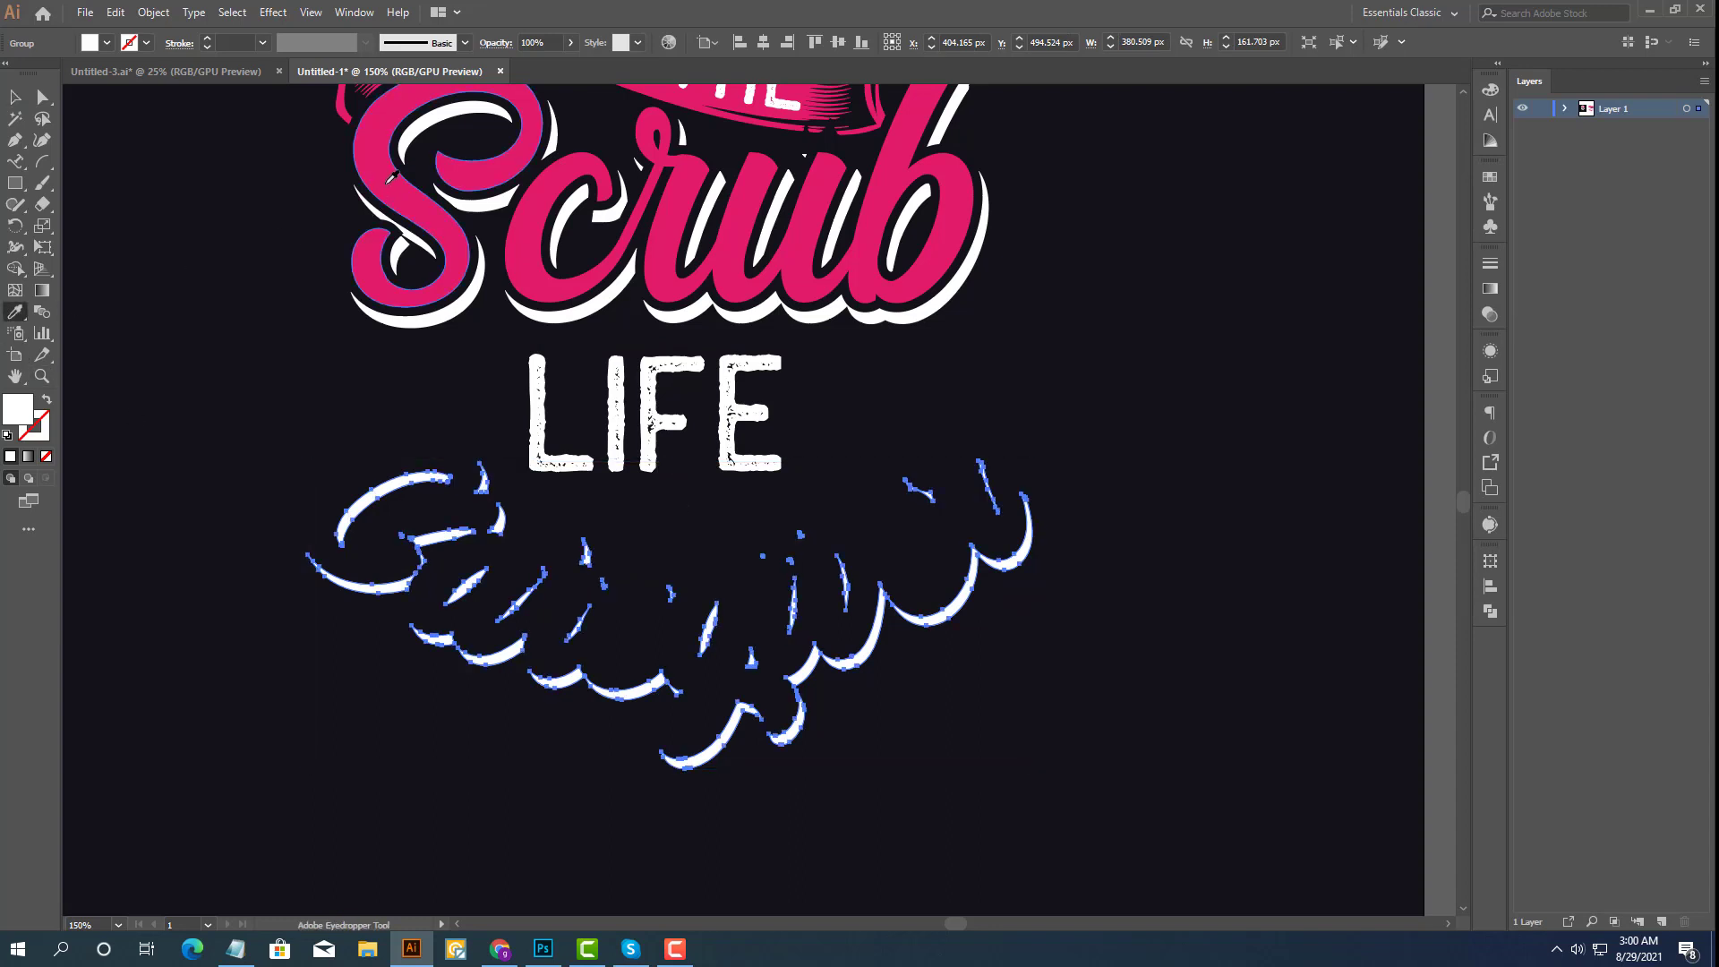
click(391, 176)
click(16, 97)
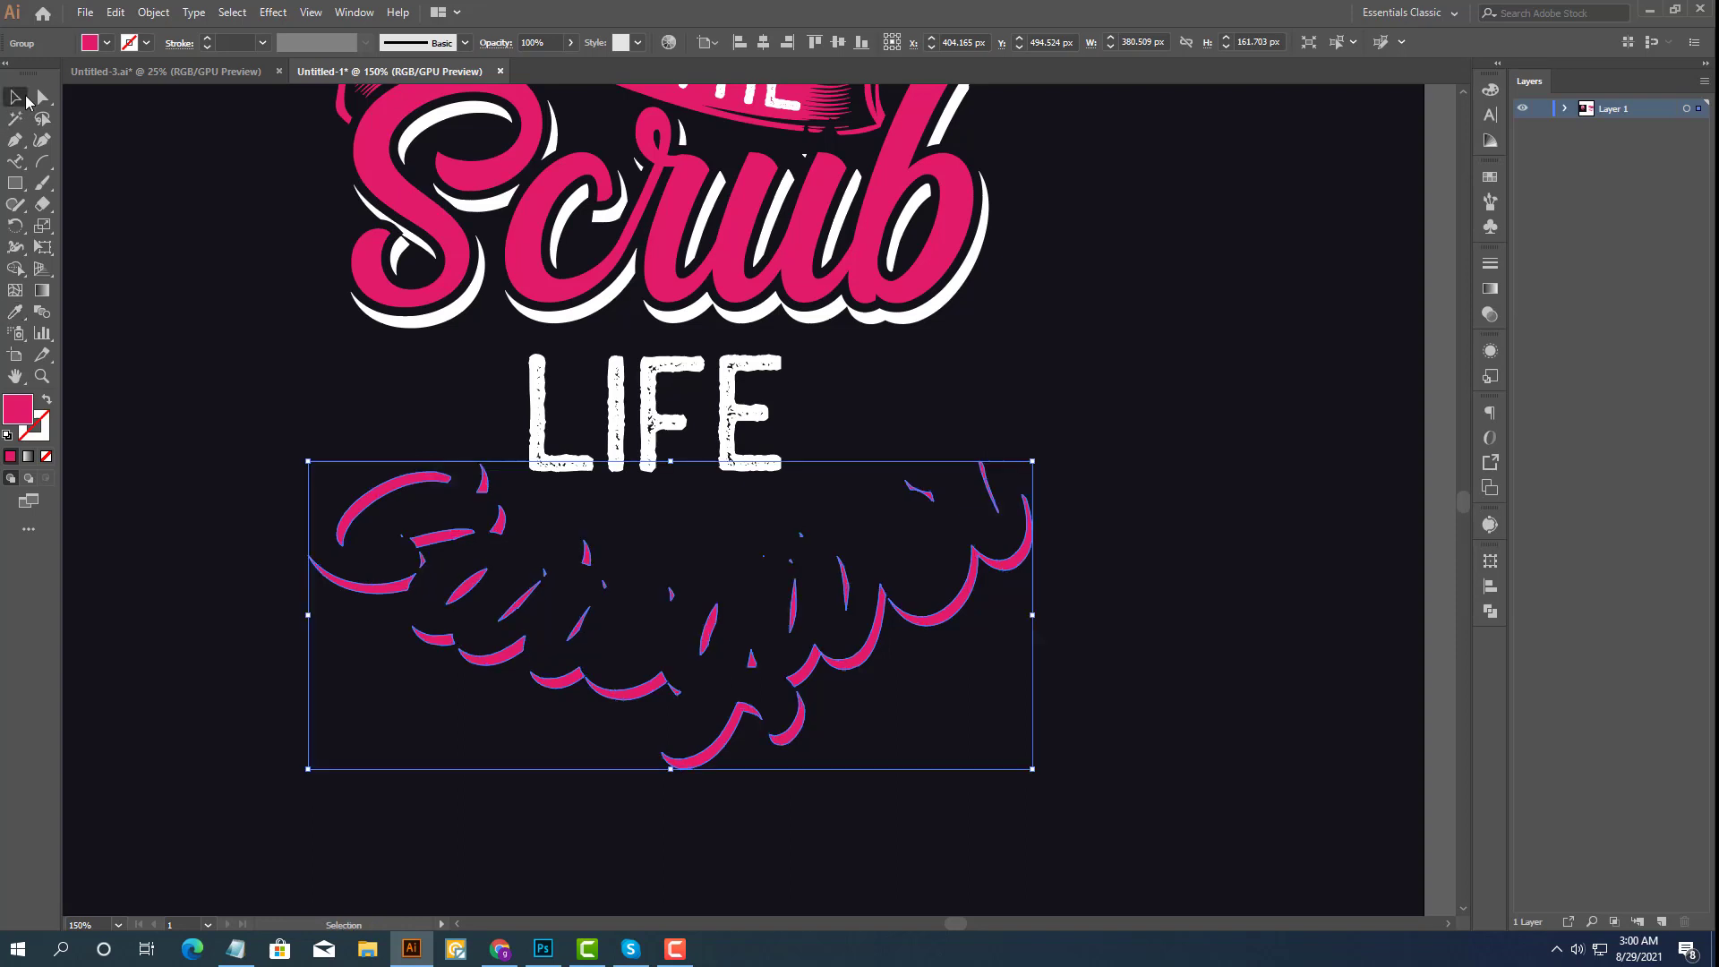
click(116, 12)
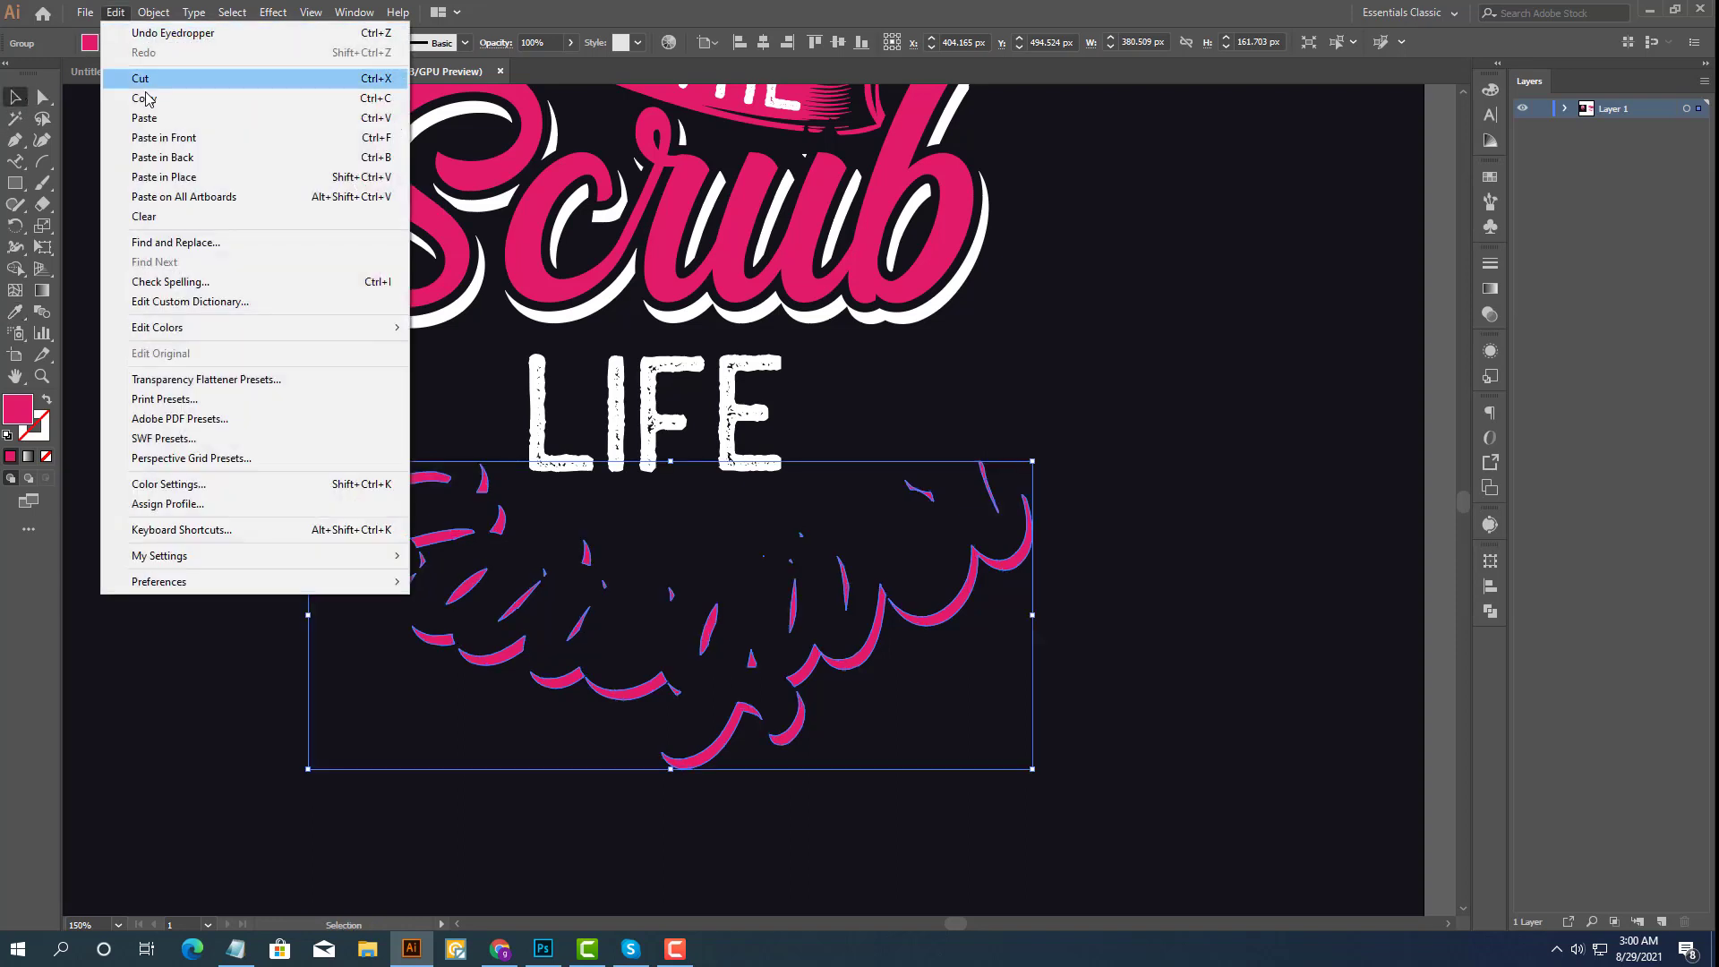
click(164, 138)
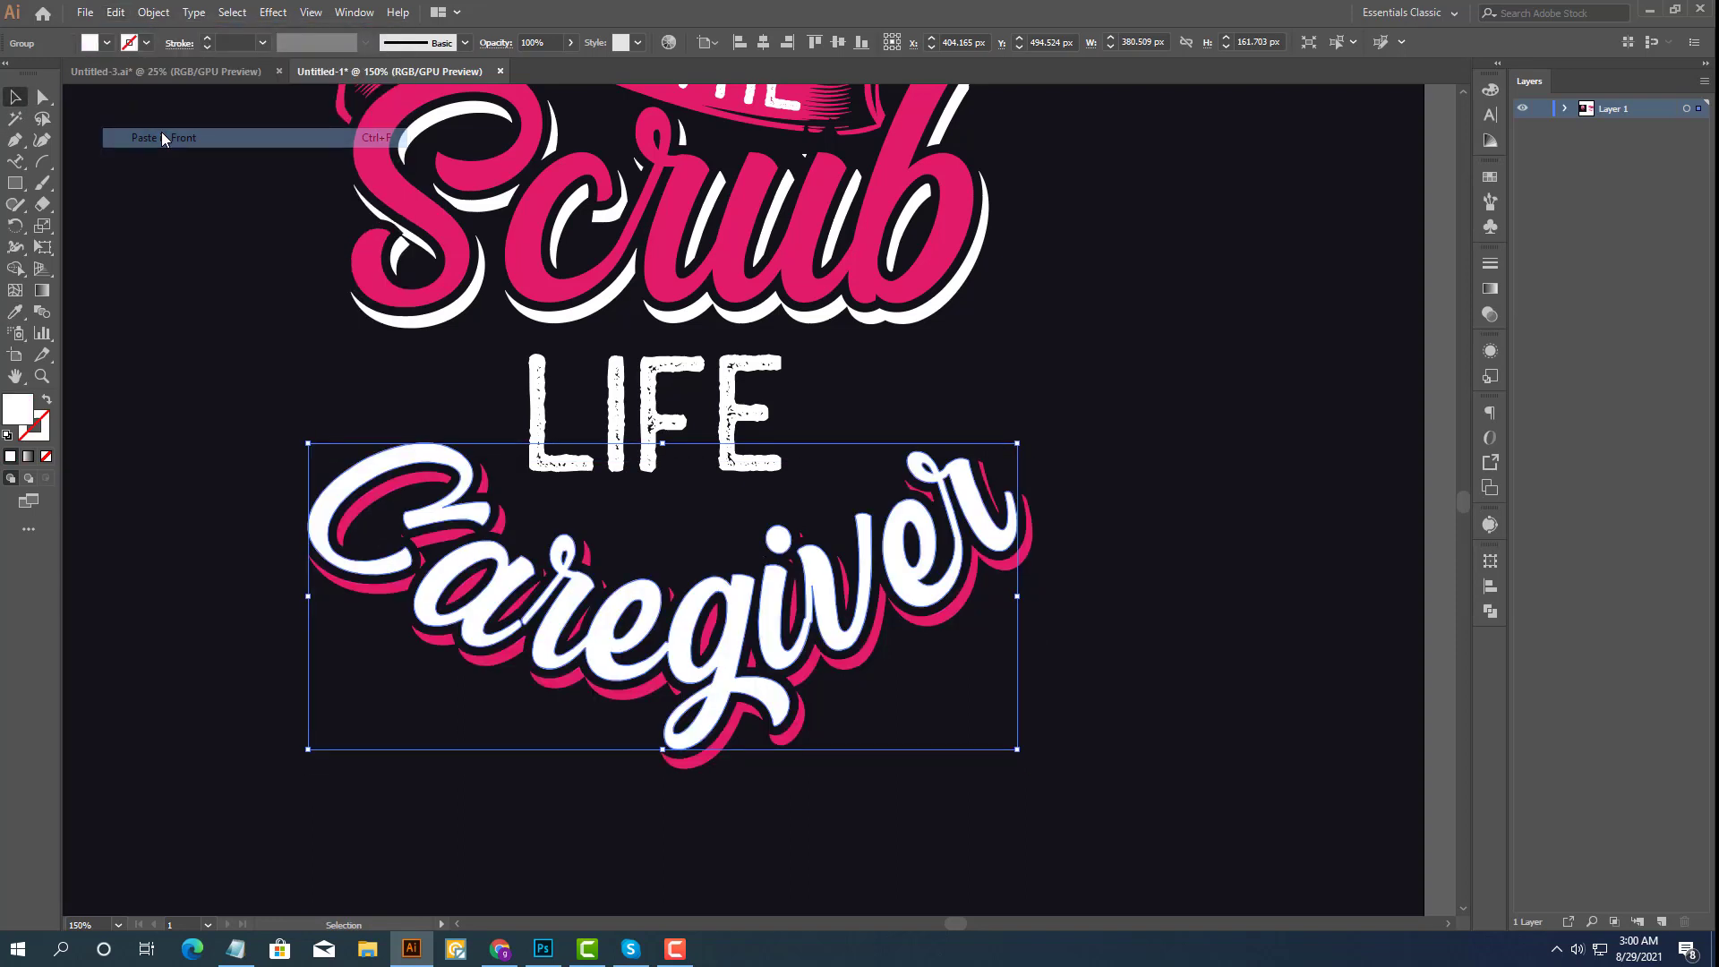
click(1093, 614)
Zoom out, draw a quarter-circle arc, and rotate it about 45° into a bowl shape.
scroll(1079, 616, down, 1)
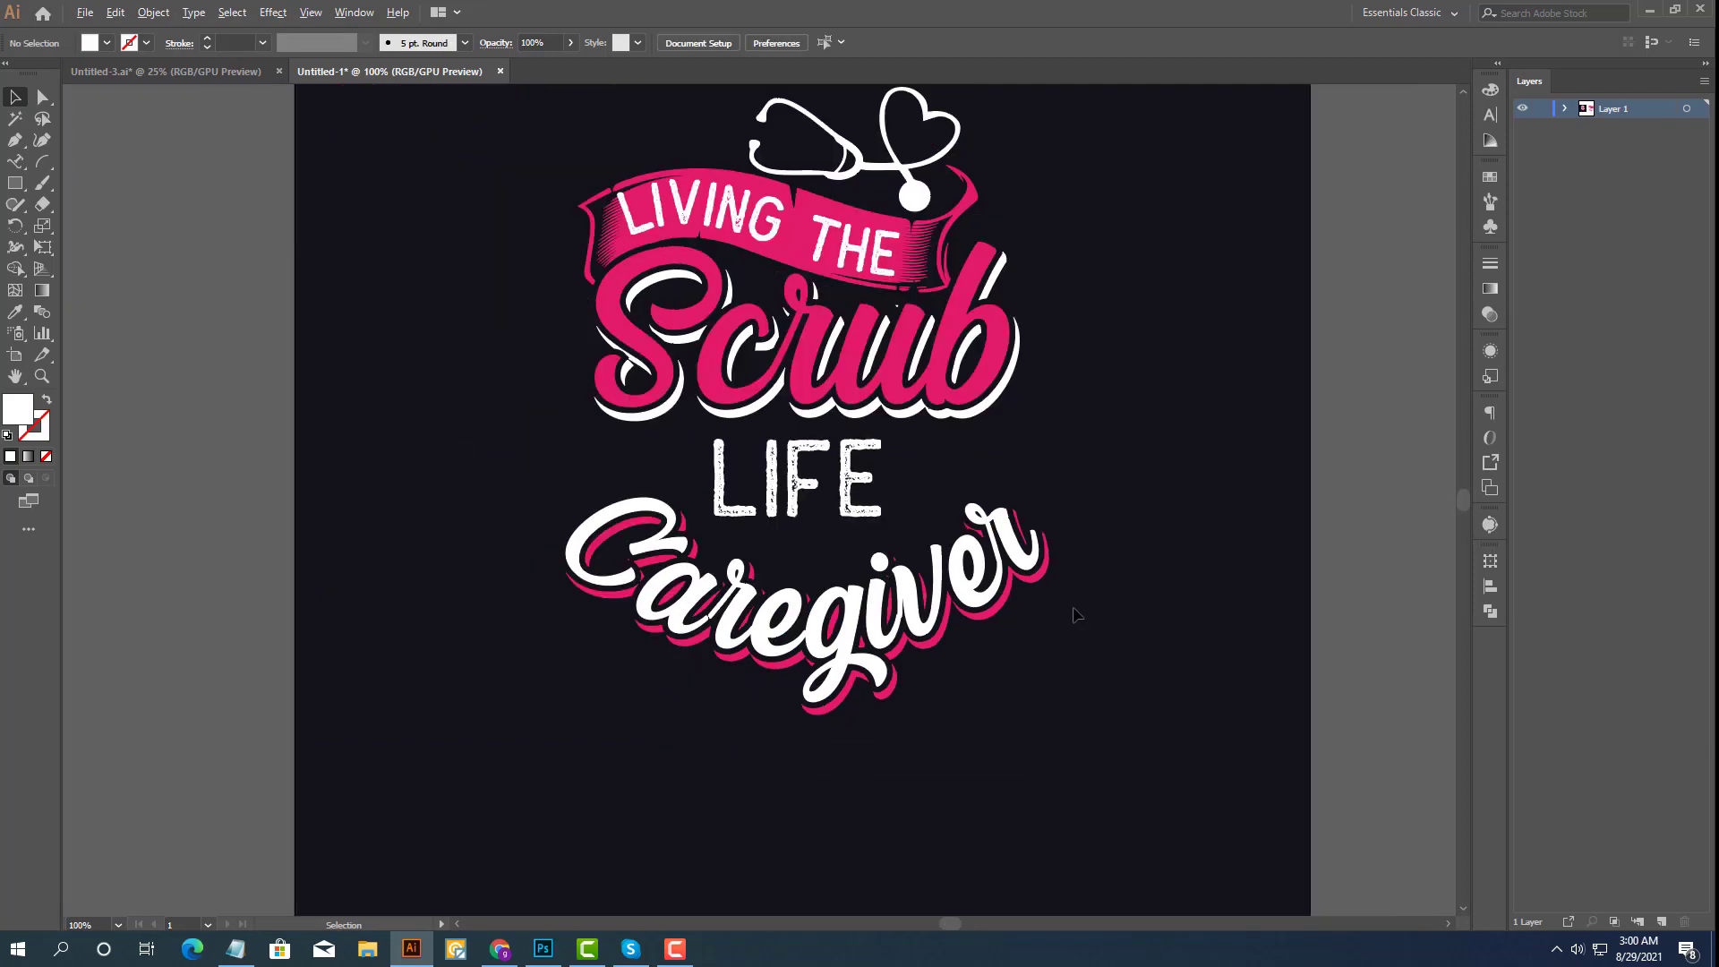
scroll(1079, 618, down, 1)
mouse_move(1105, 672)
mouse_down()
mouse_move(908, 730)
mouse_move(740, 616)
mouse_move(800, 640)
mouse_up()
scroll(740, 616, down, 1)
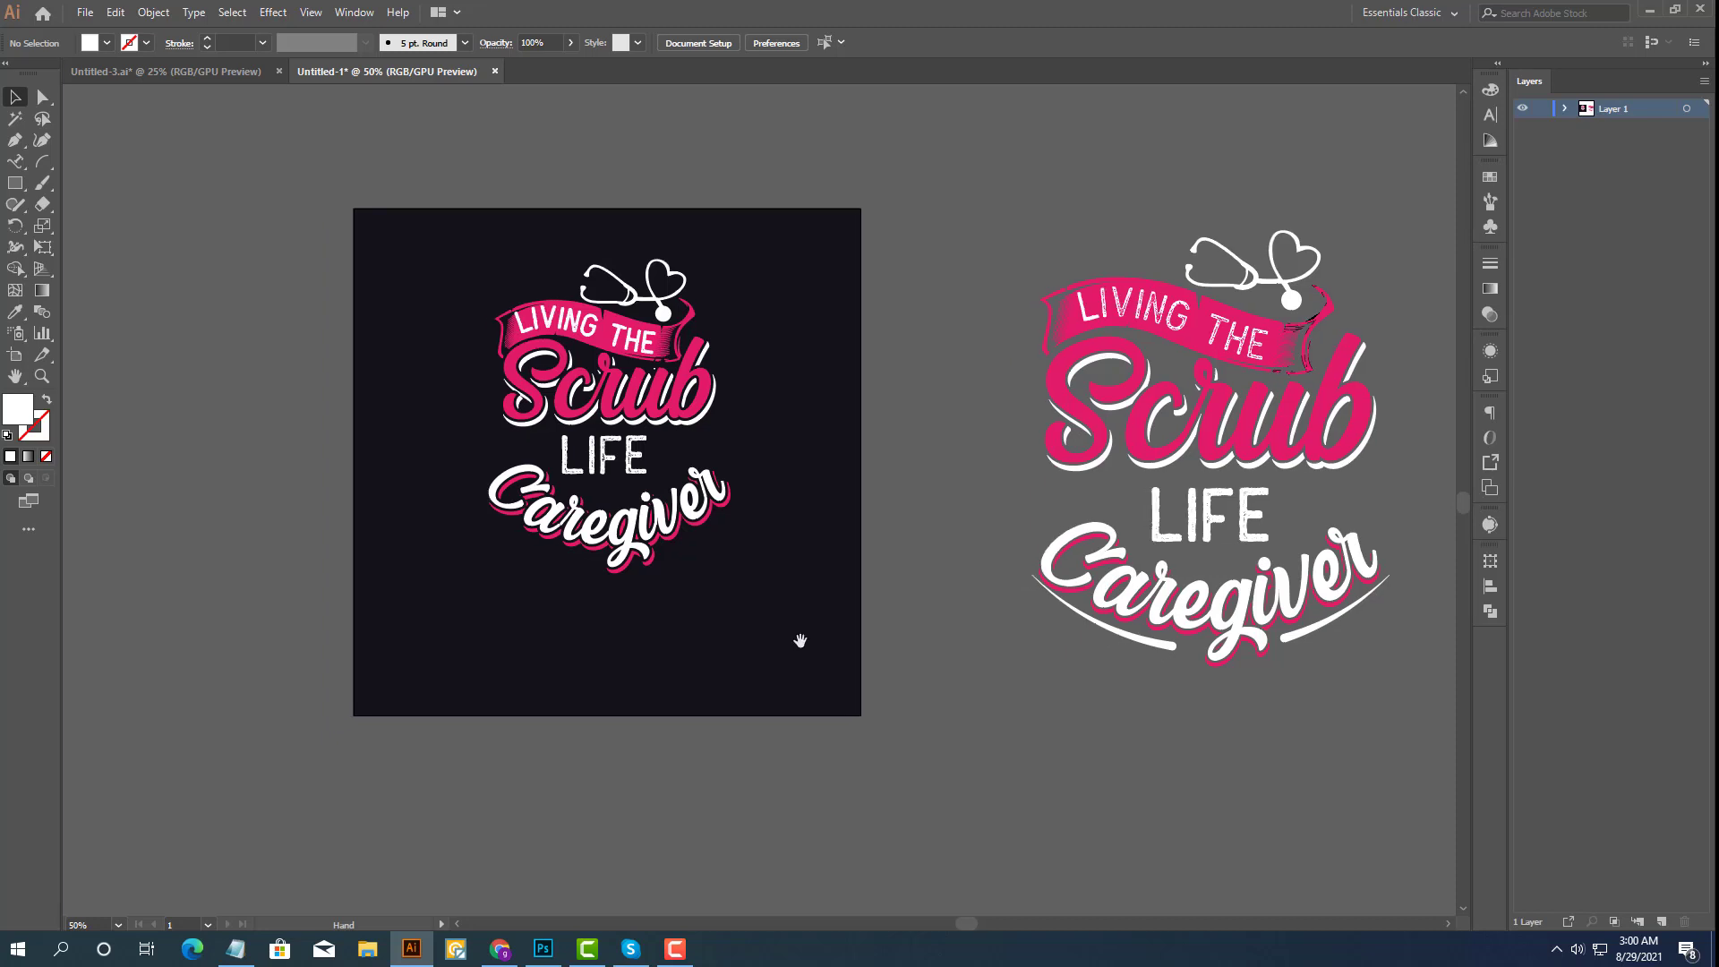
click(42, 161)
drag(581, 604, 684, 708)
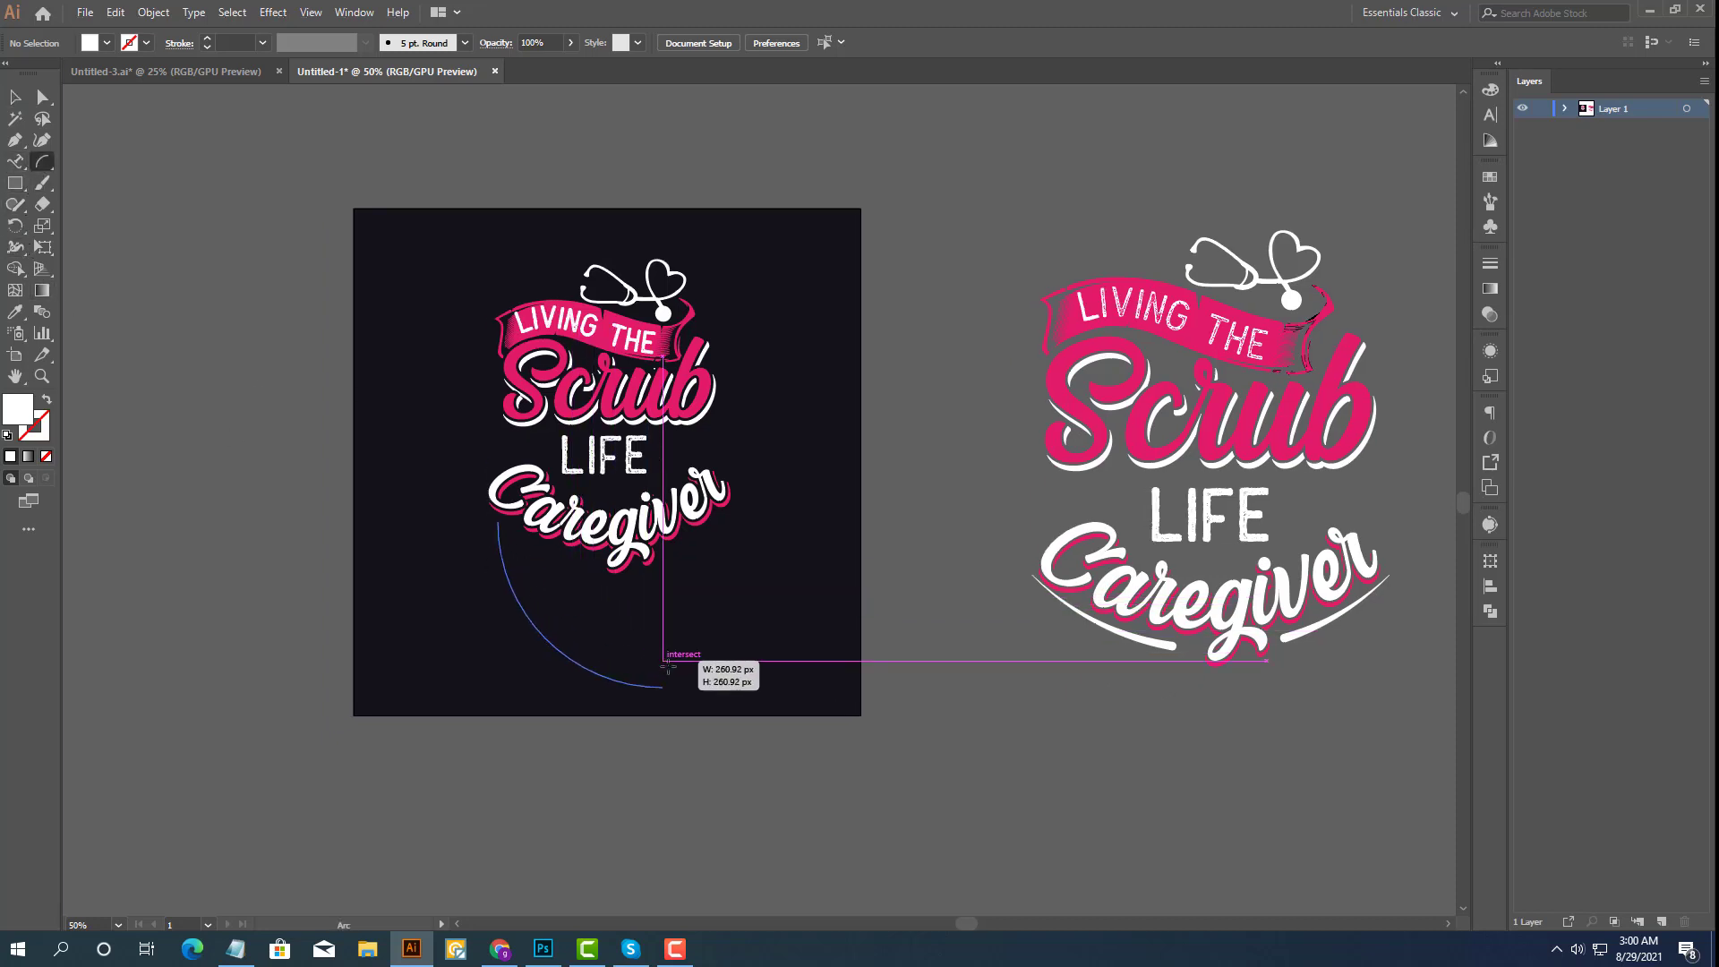
key(v)
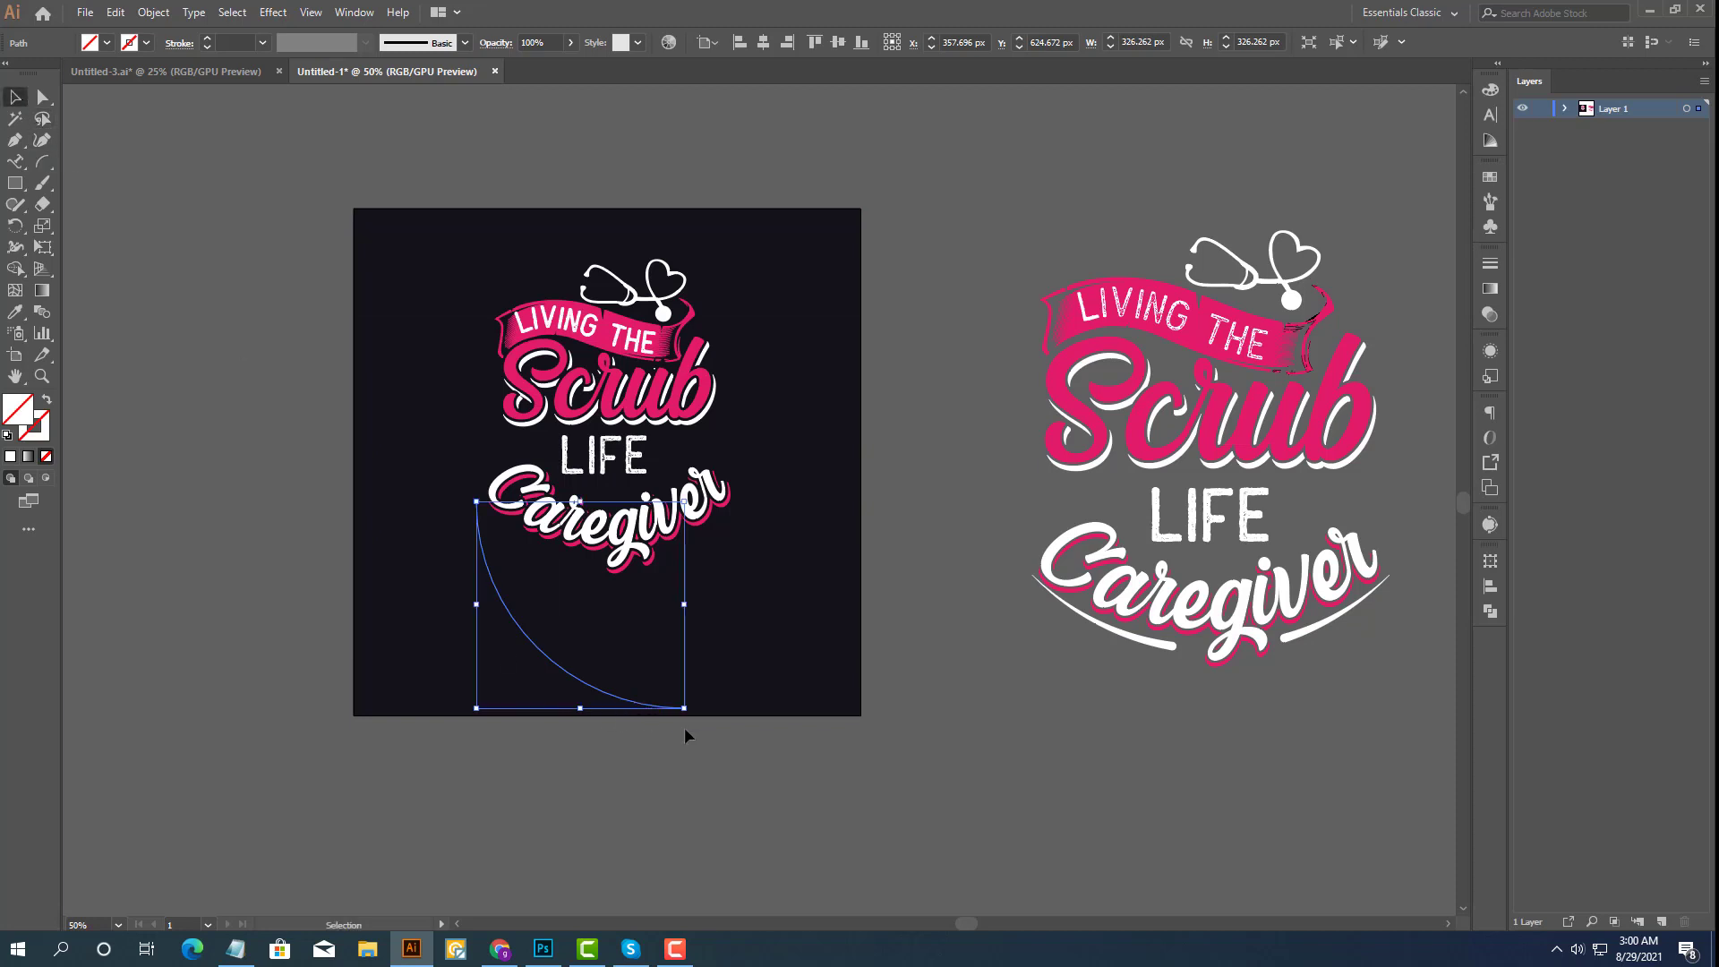
drag(693, 716, 777, 627)
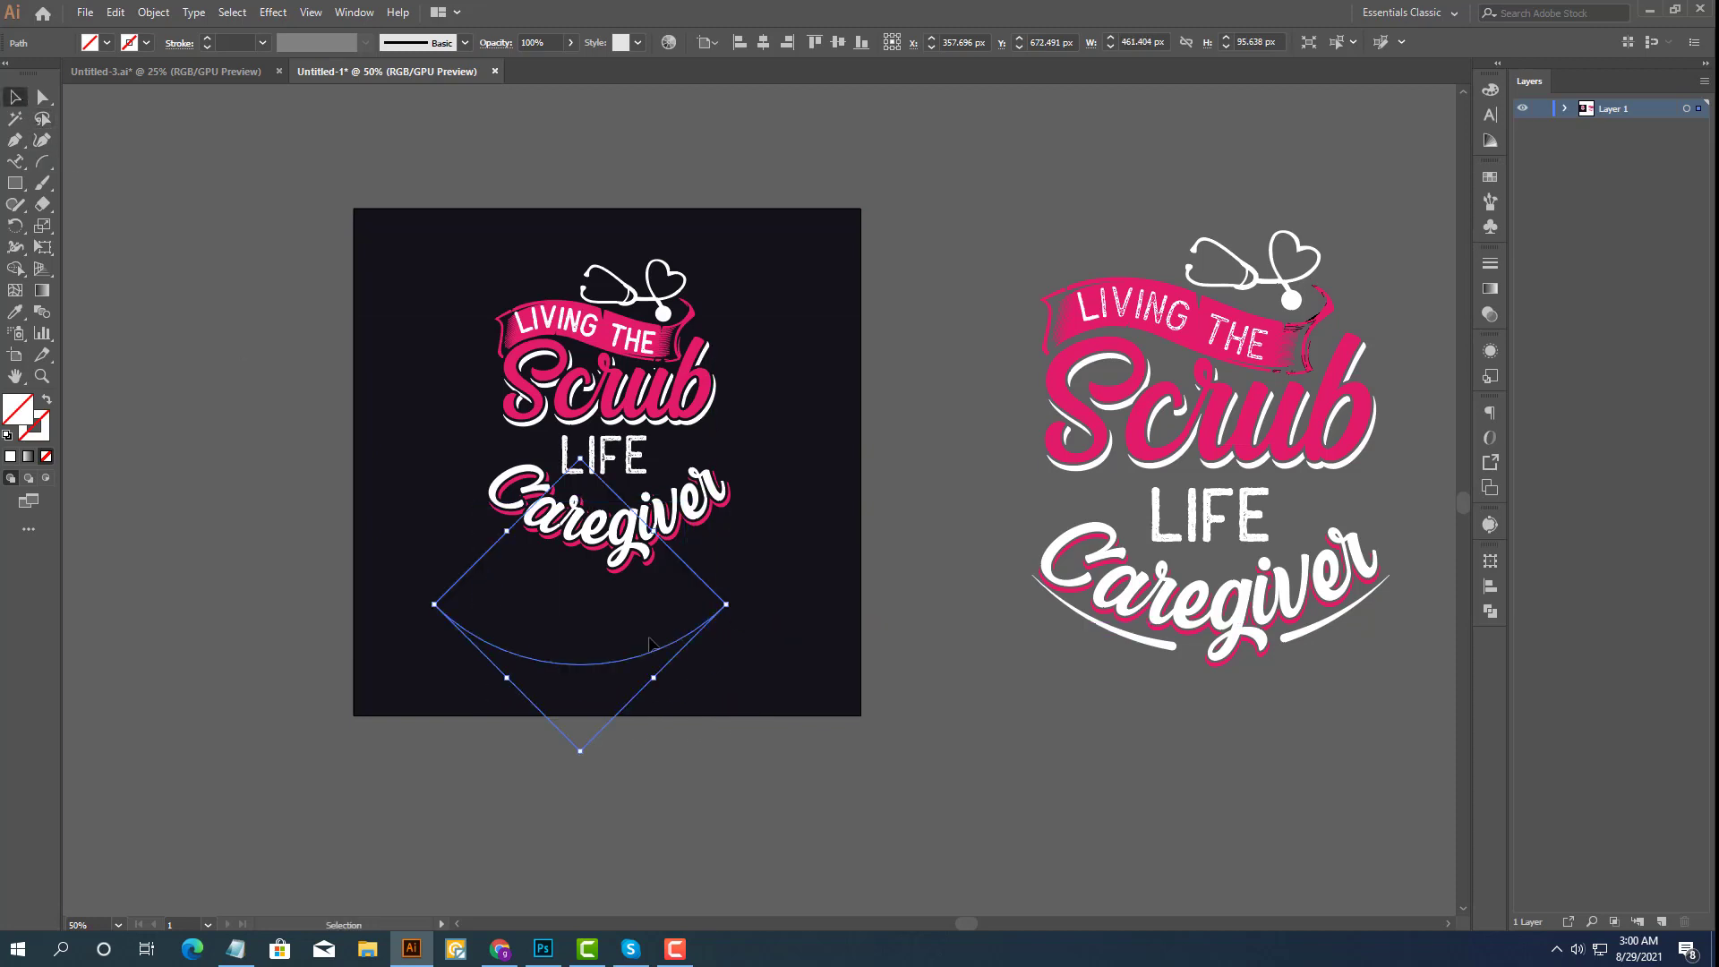
Shrink the arc slightly and move it down near the artboard bottom below Caregiver.
drag(643, 662, 667, 596)
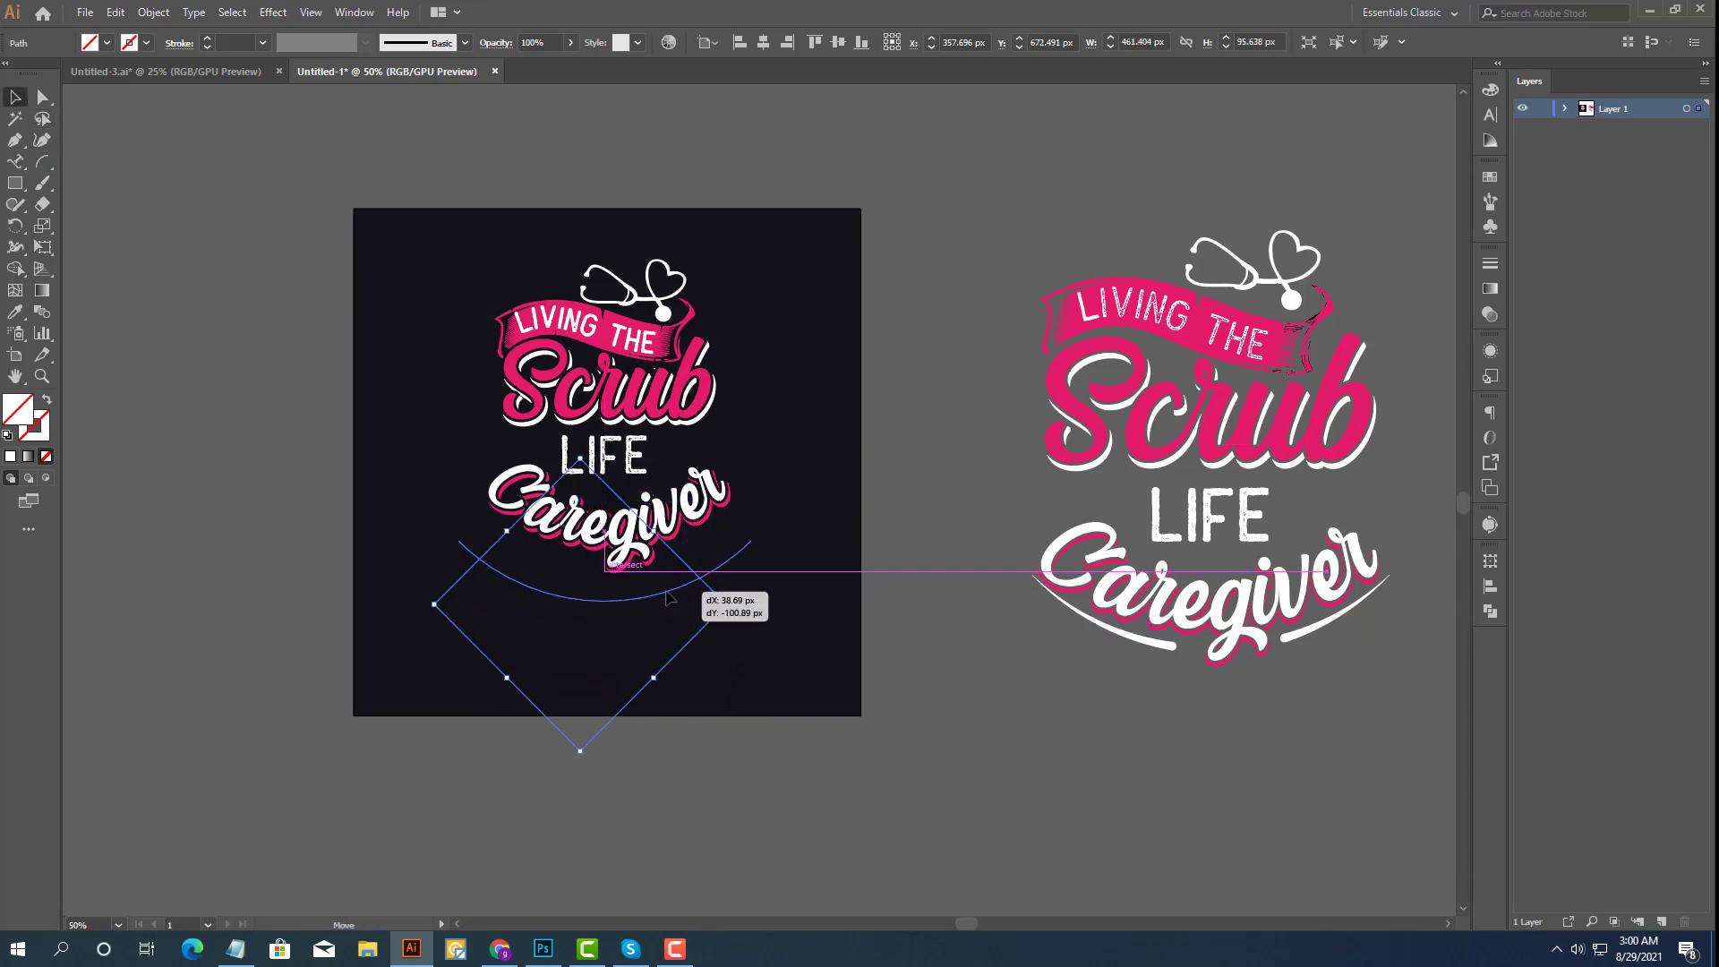
drag(750, 540, 745, 538)
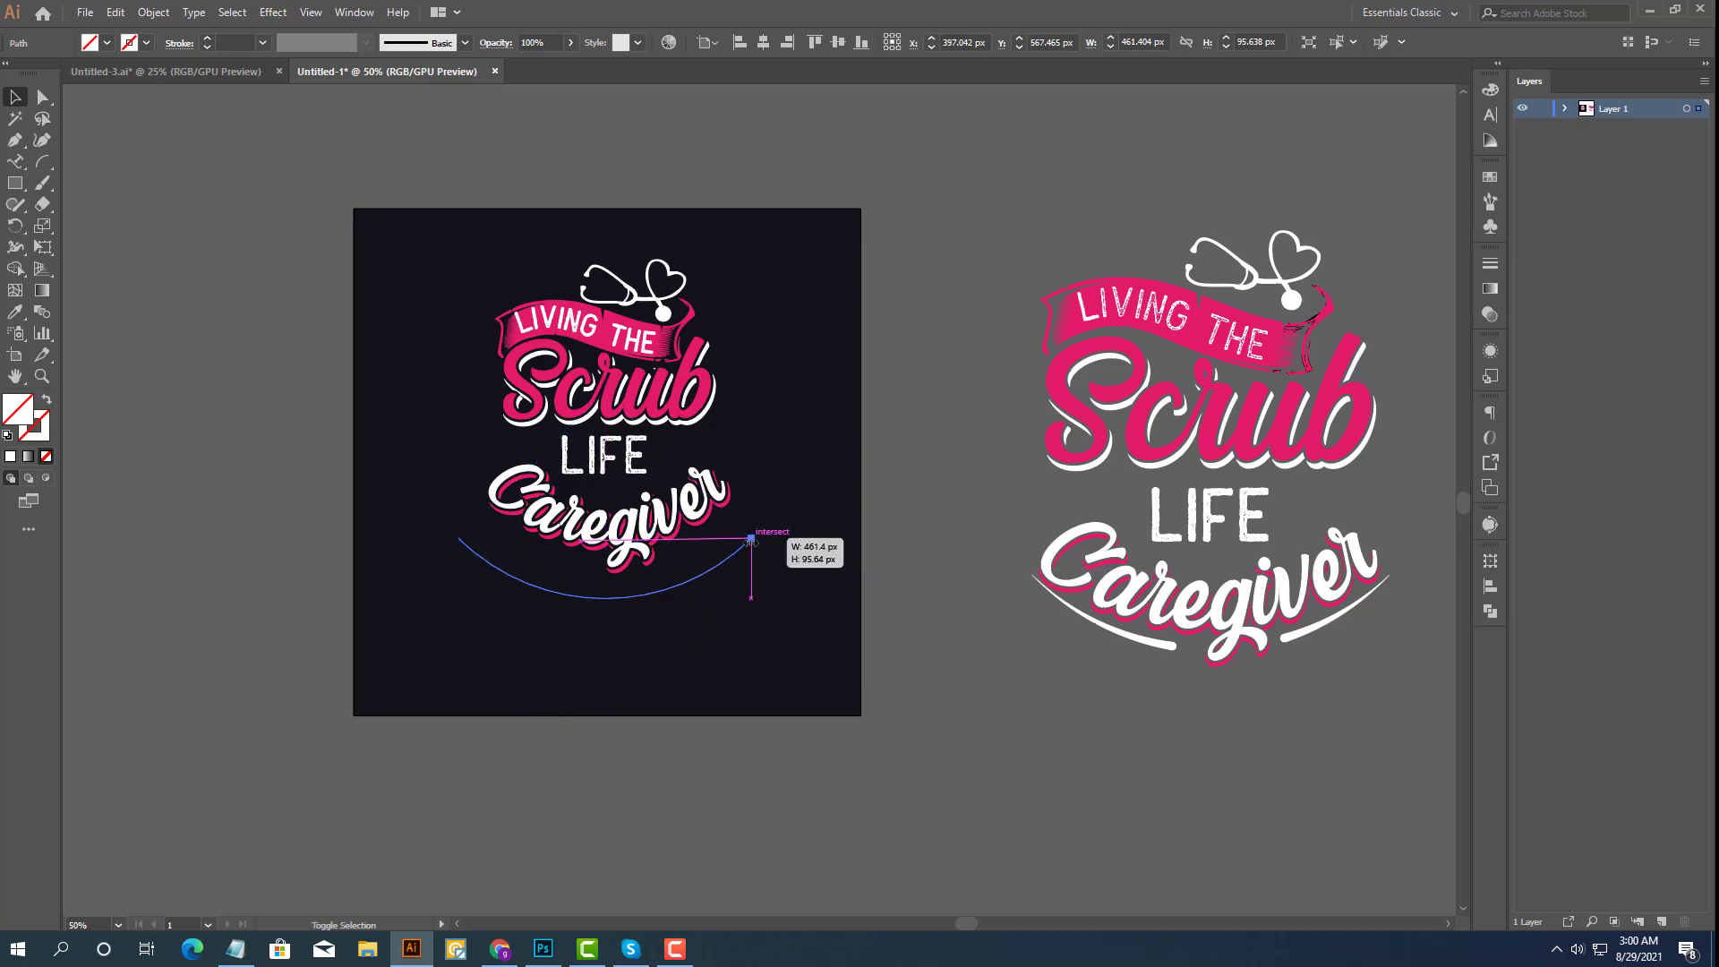
scroll(673, 591, up, 1)
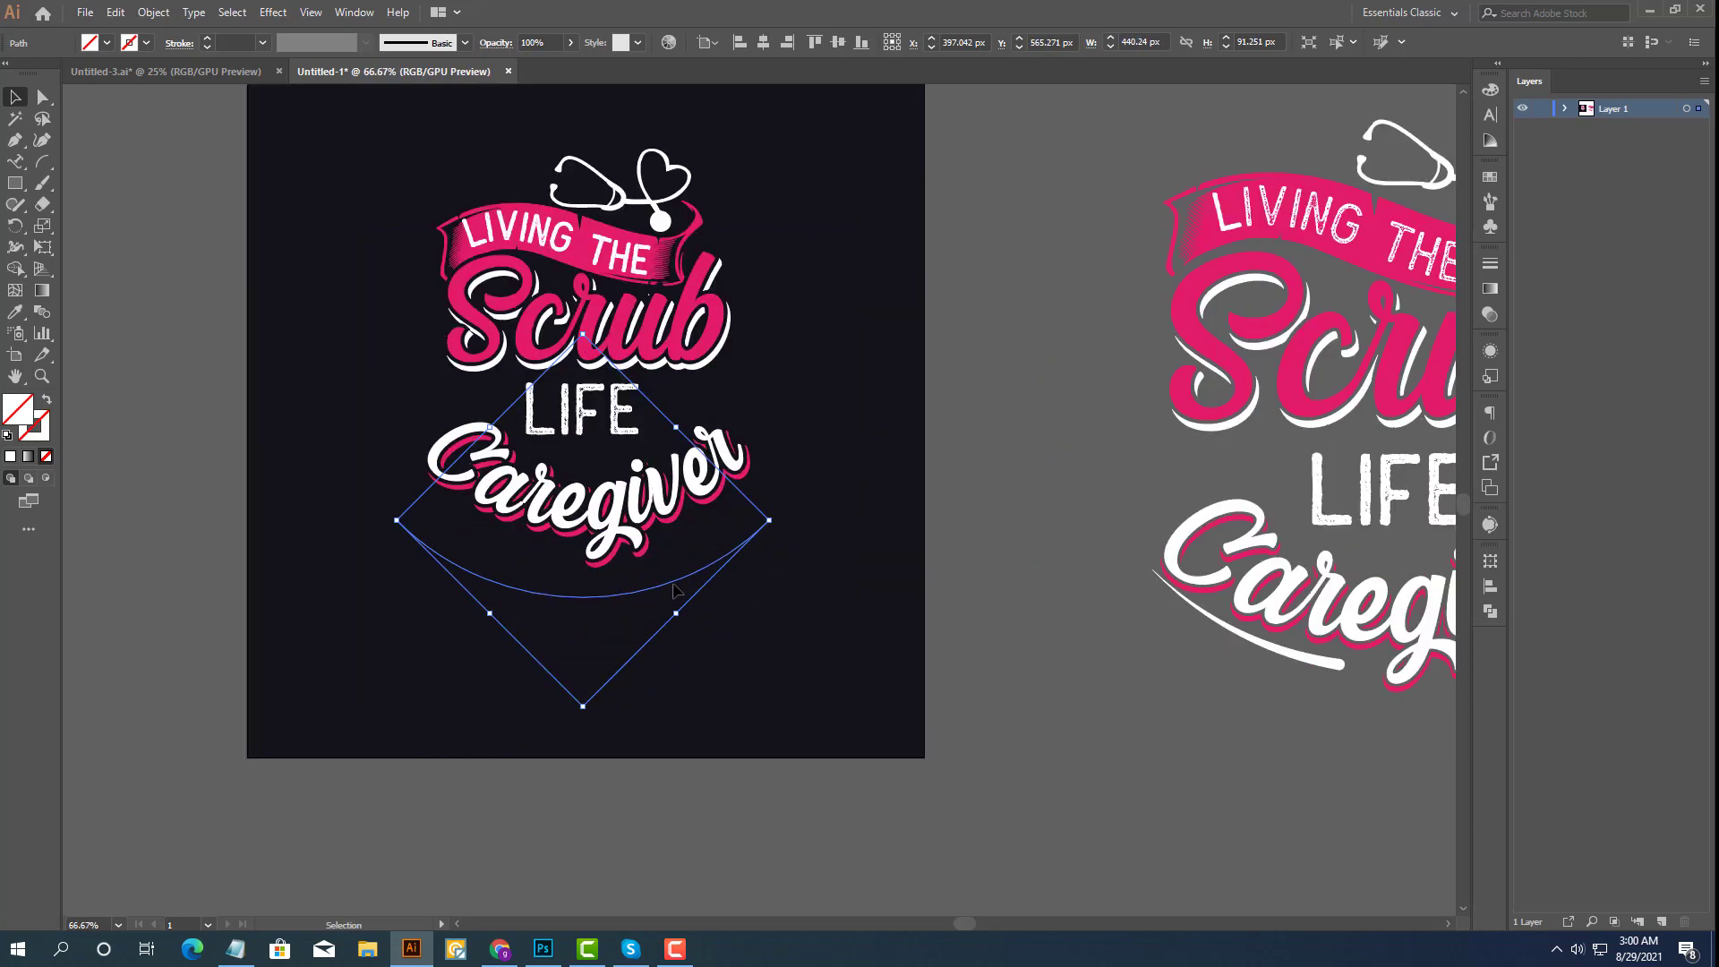
drag(677, 580, 716, 563)
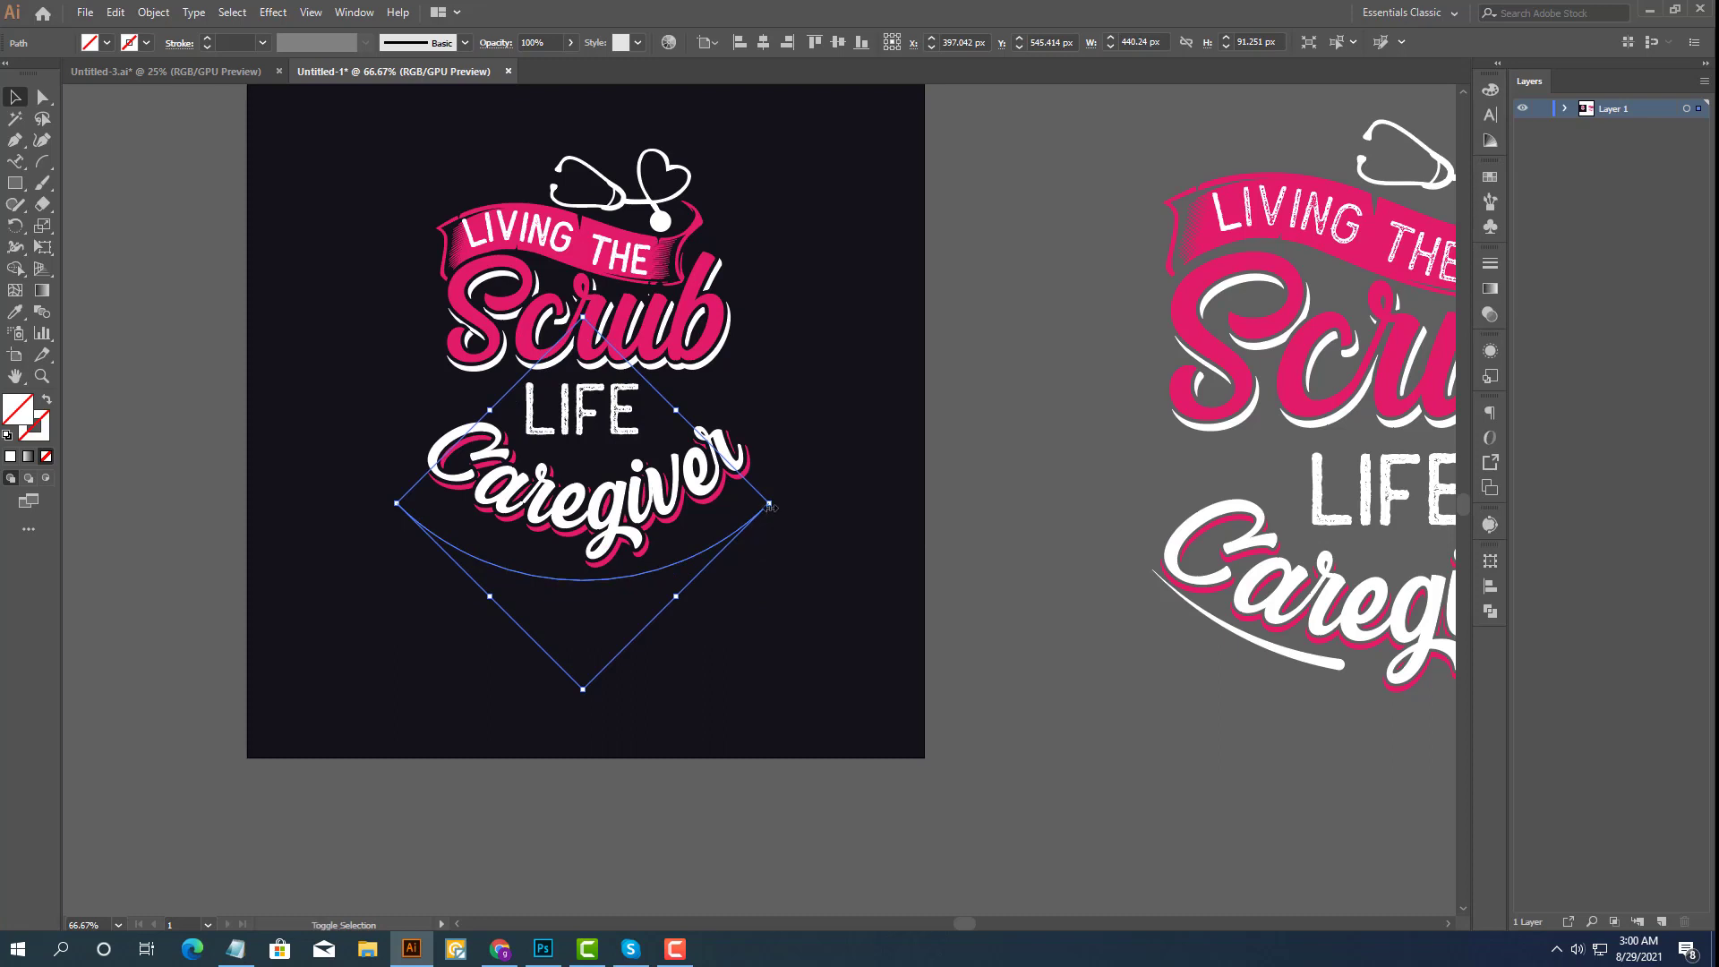
drag(769, 507, 756, 504)
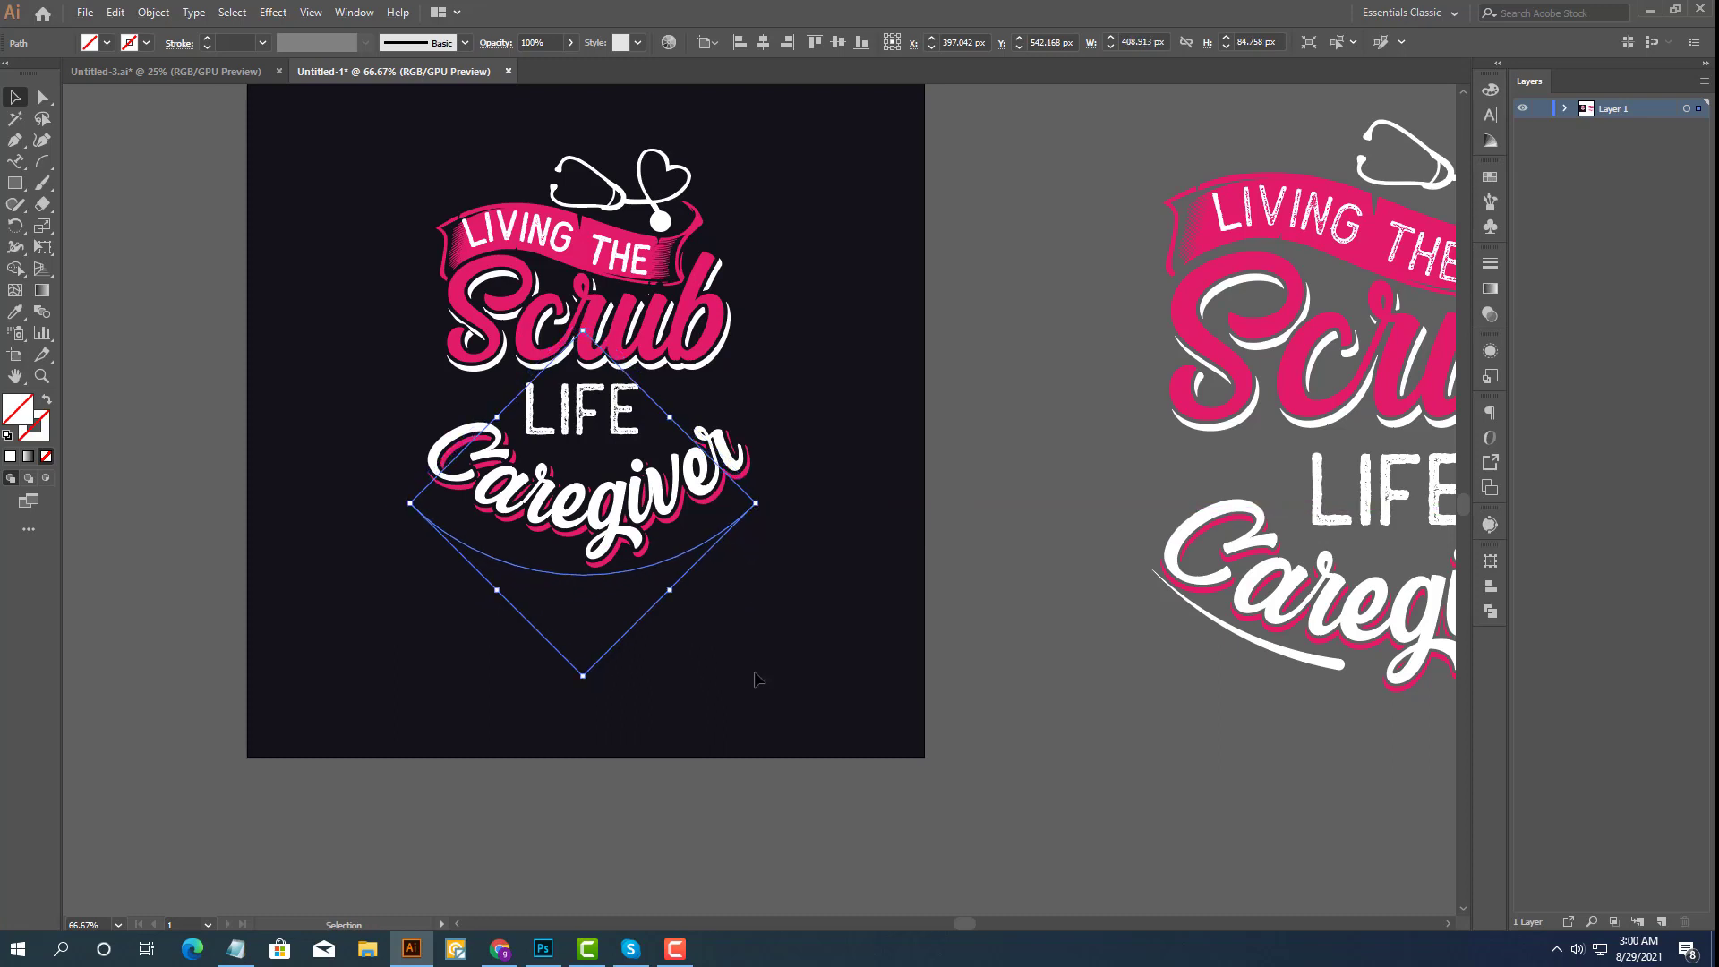
drag(673, 562, 673, 733)
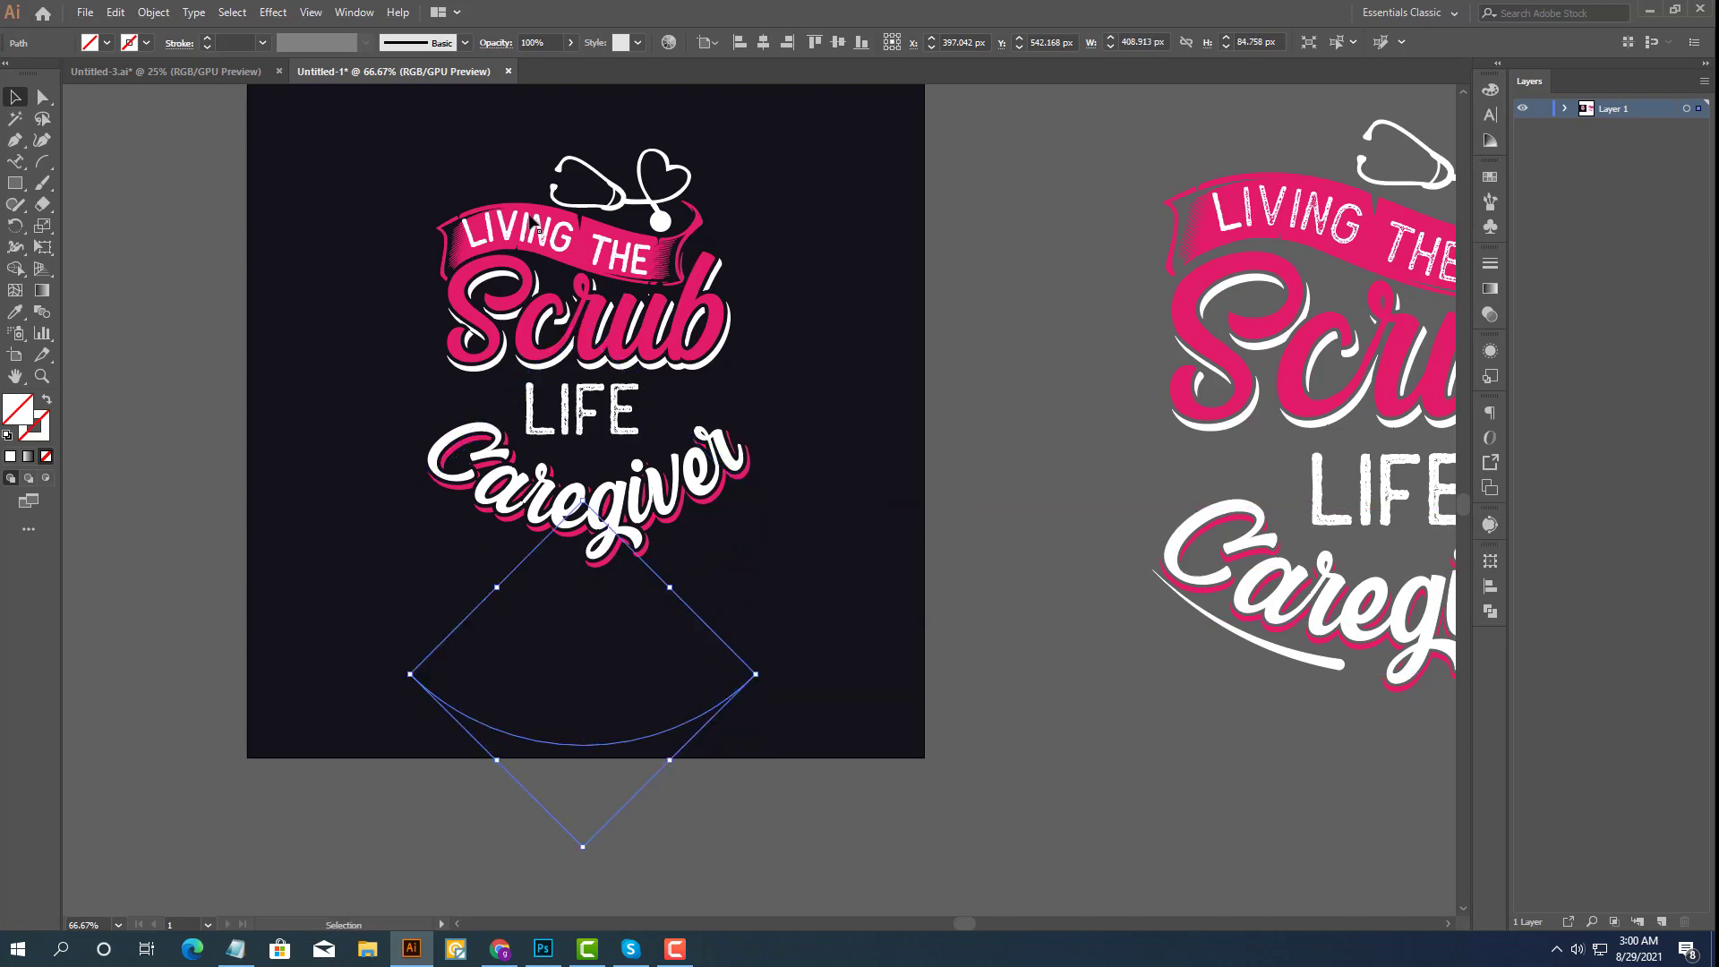
Group the lettering and centre it with the arc horizontally on the artboard.
drag(382, 144, 828, 529)
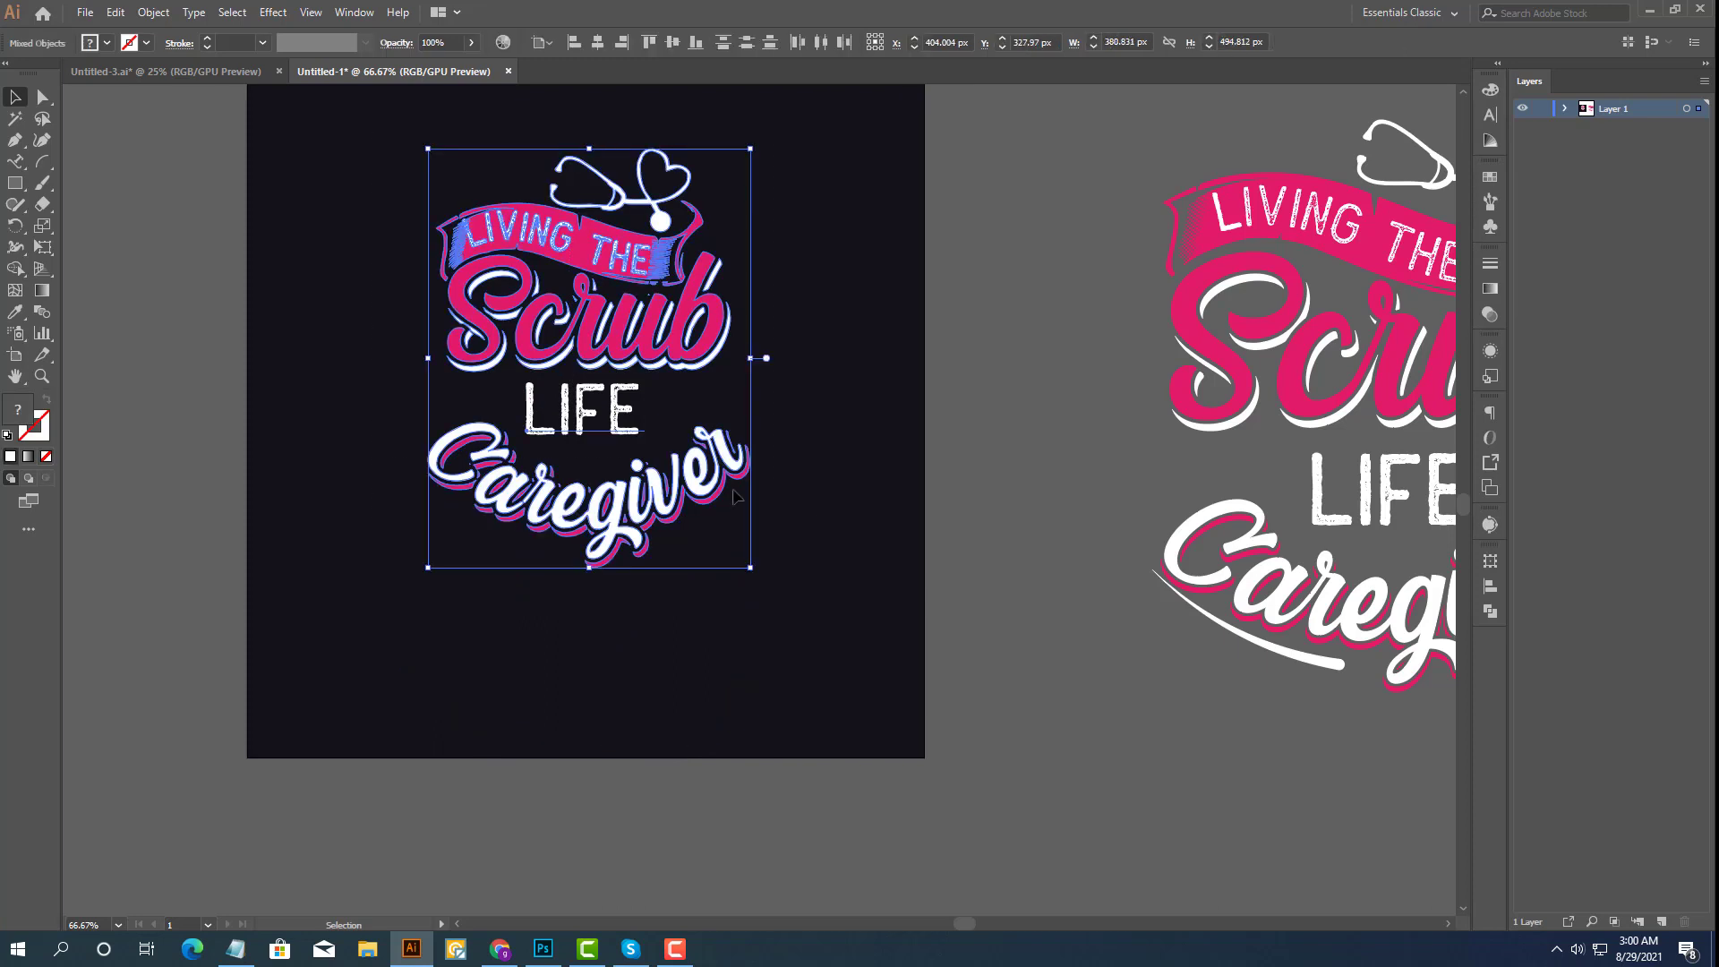
right_click(701, 470)
click(752, 570)
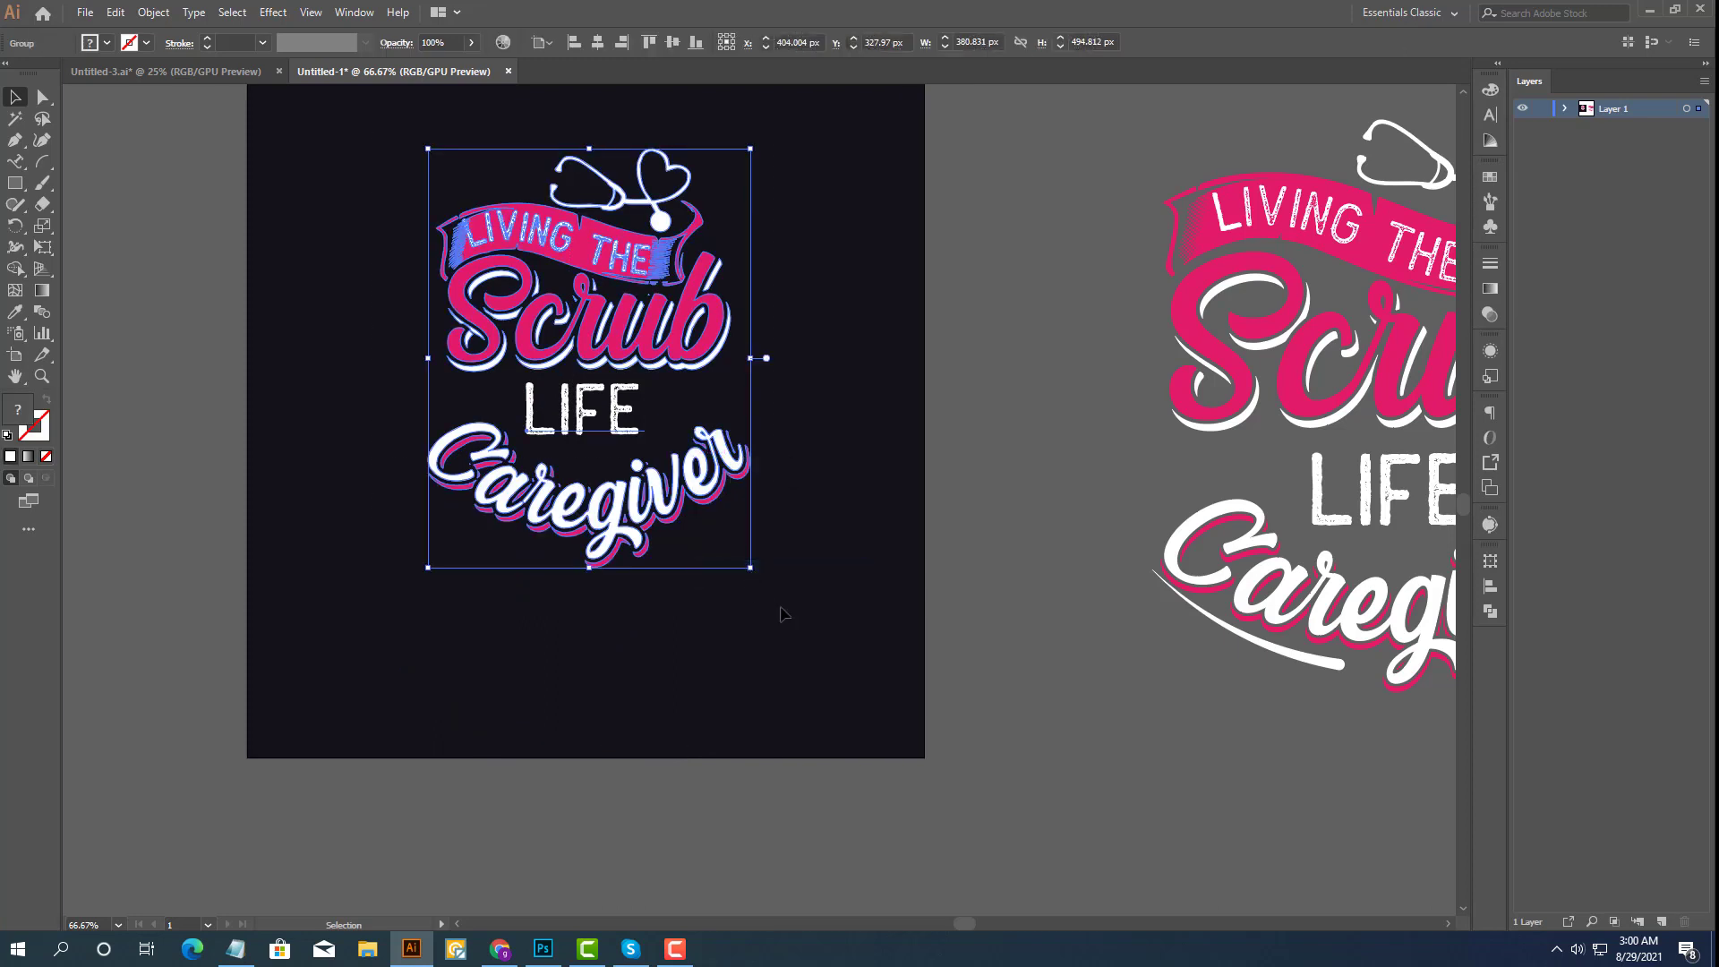
drag(633, 551, 586, 431)
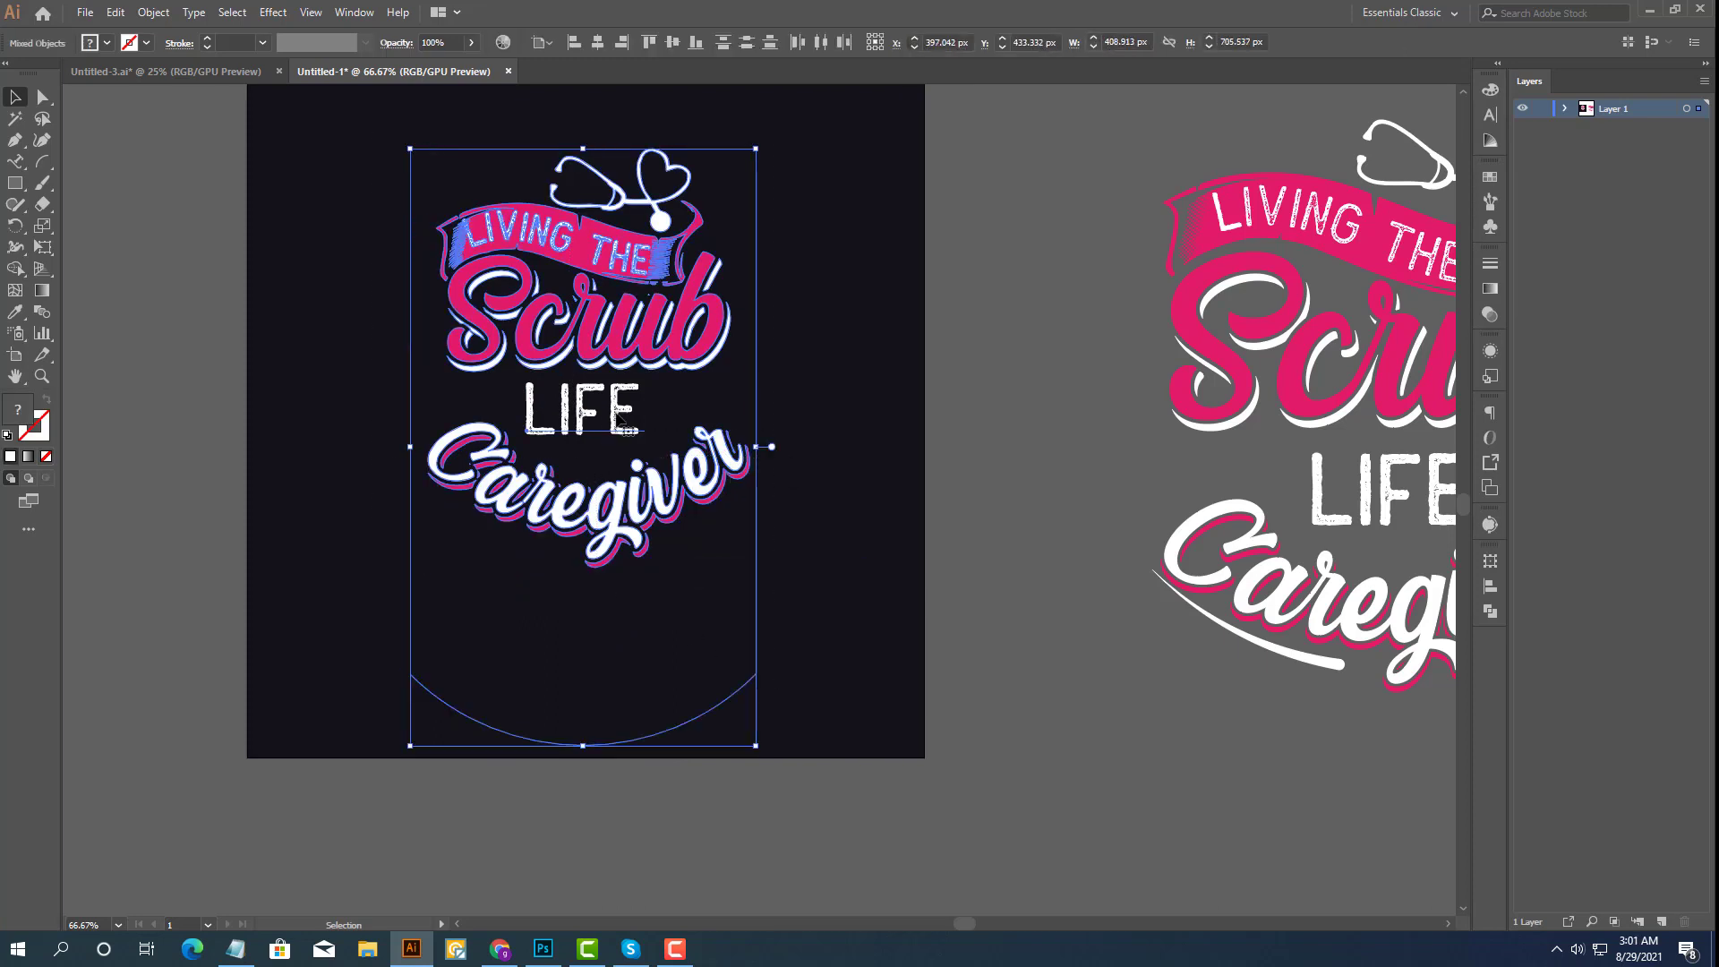
click(600, 43)
click(797, 665)
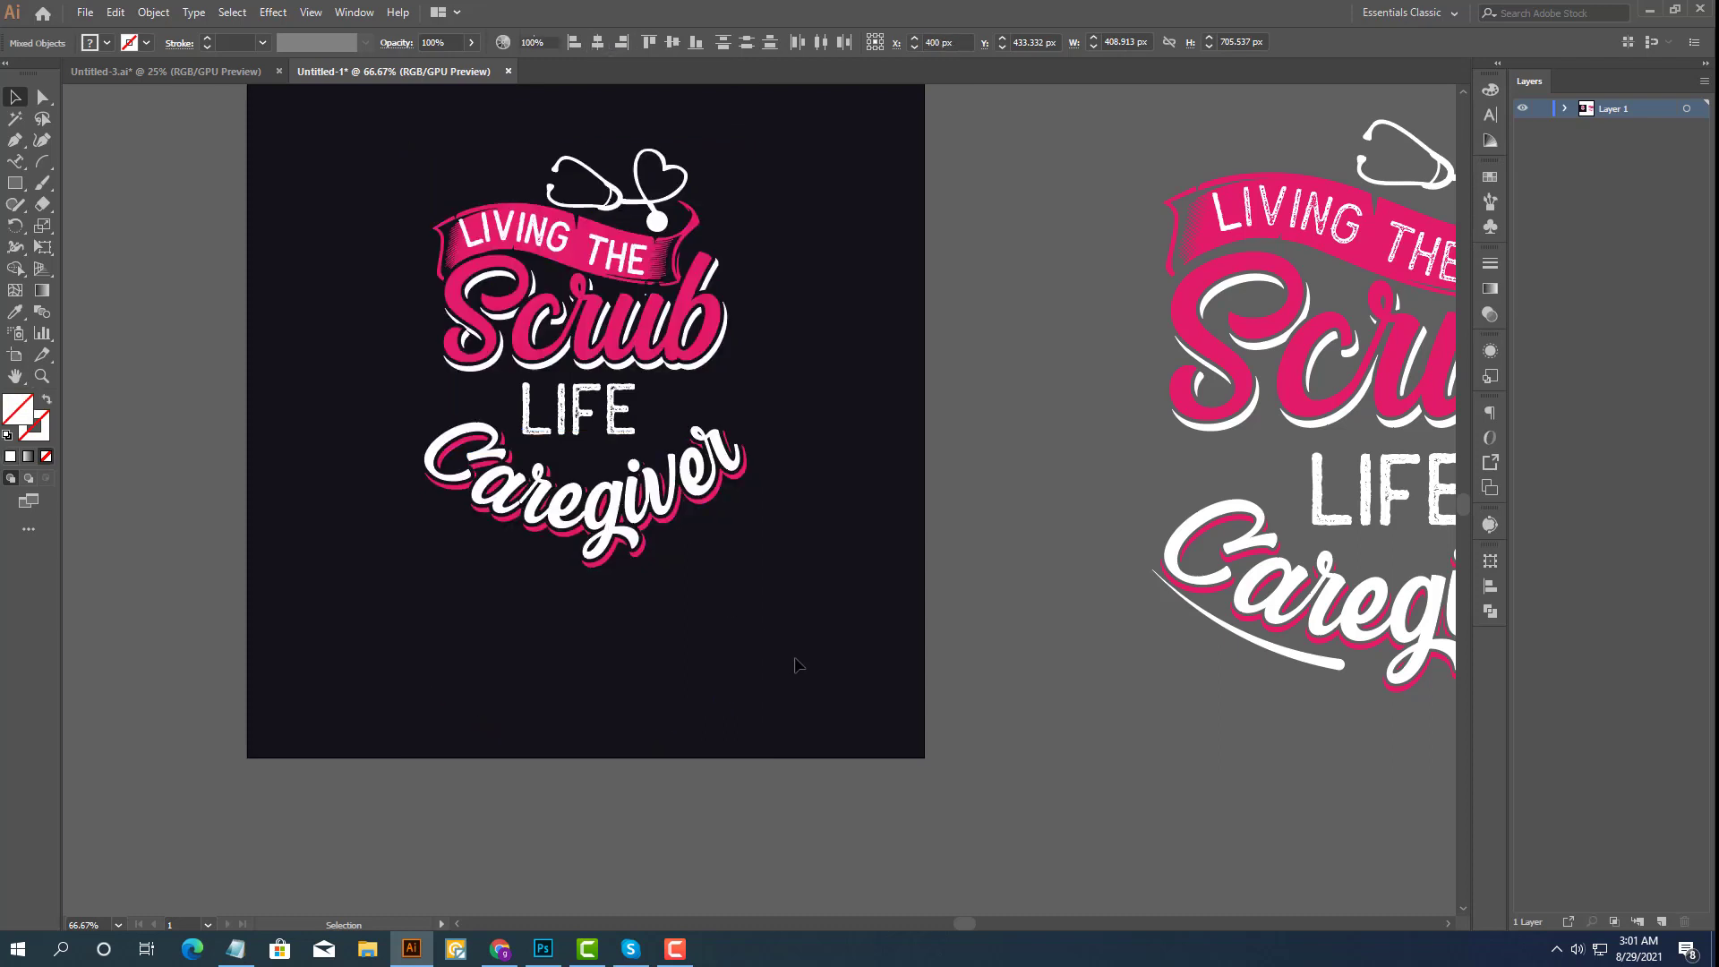
Give the arc a white stroke and move it straight up just beneath Caregiver.
click(720, 708)
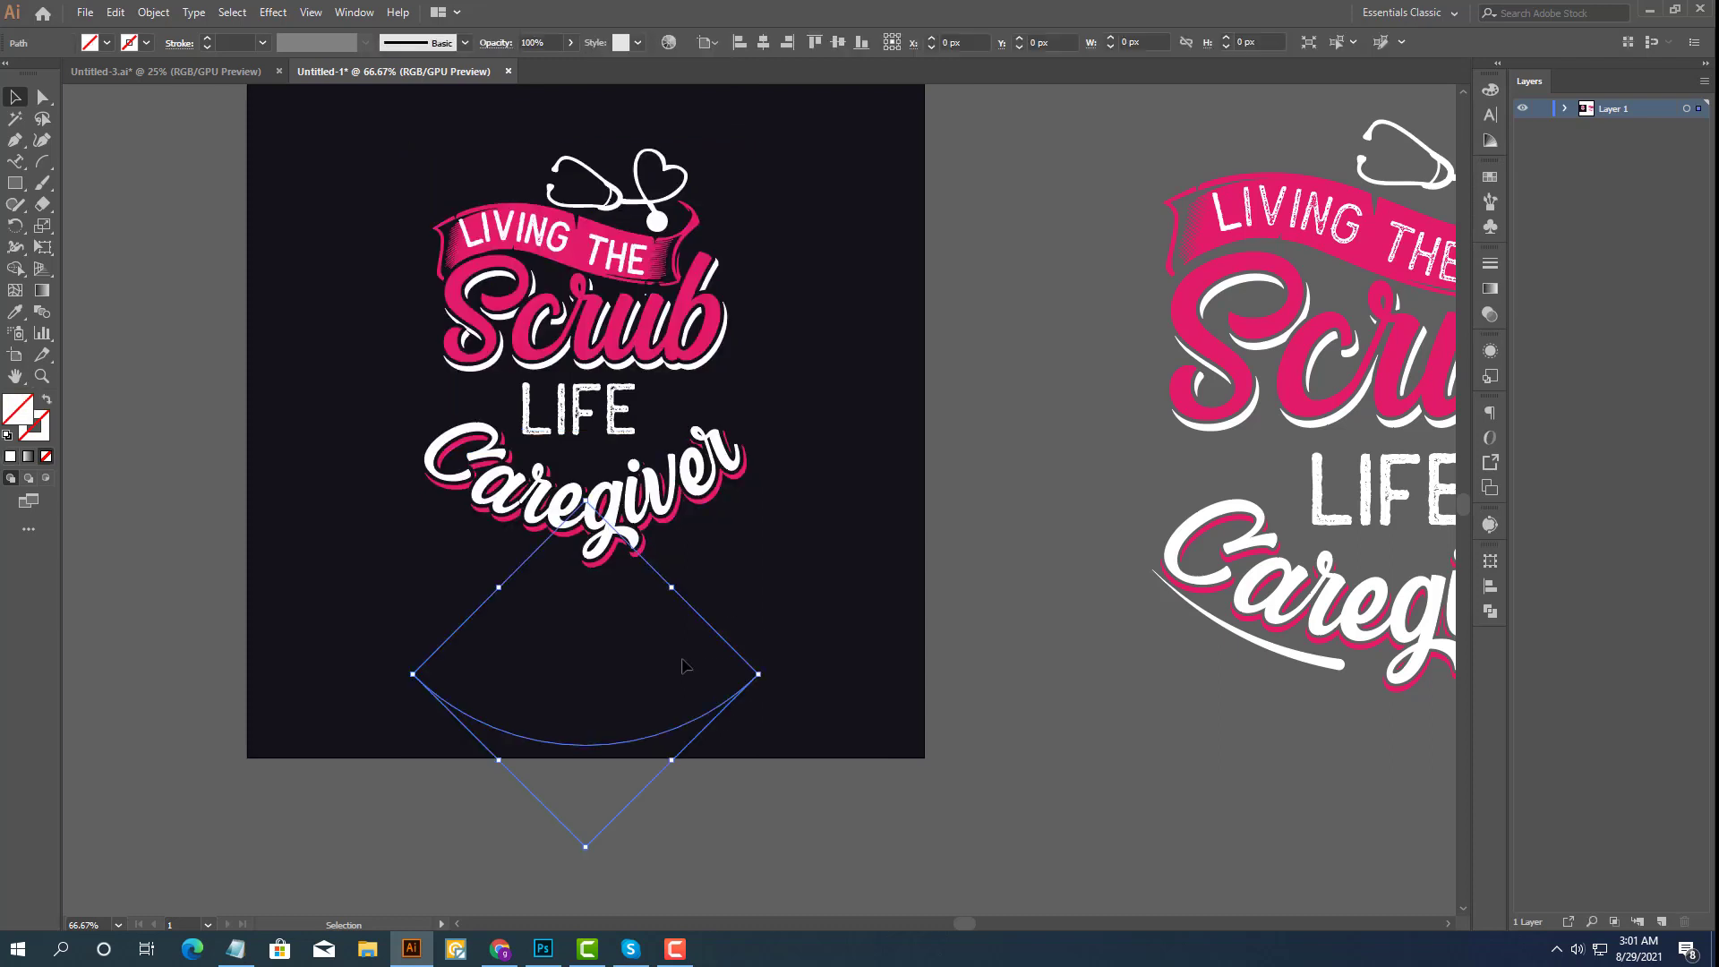
click(147, 43)
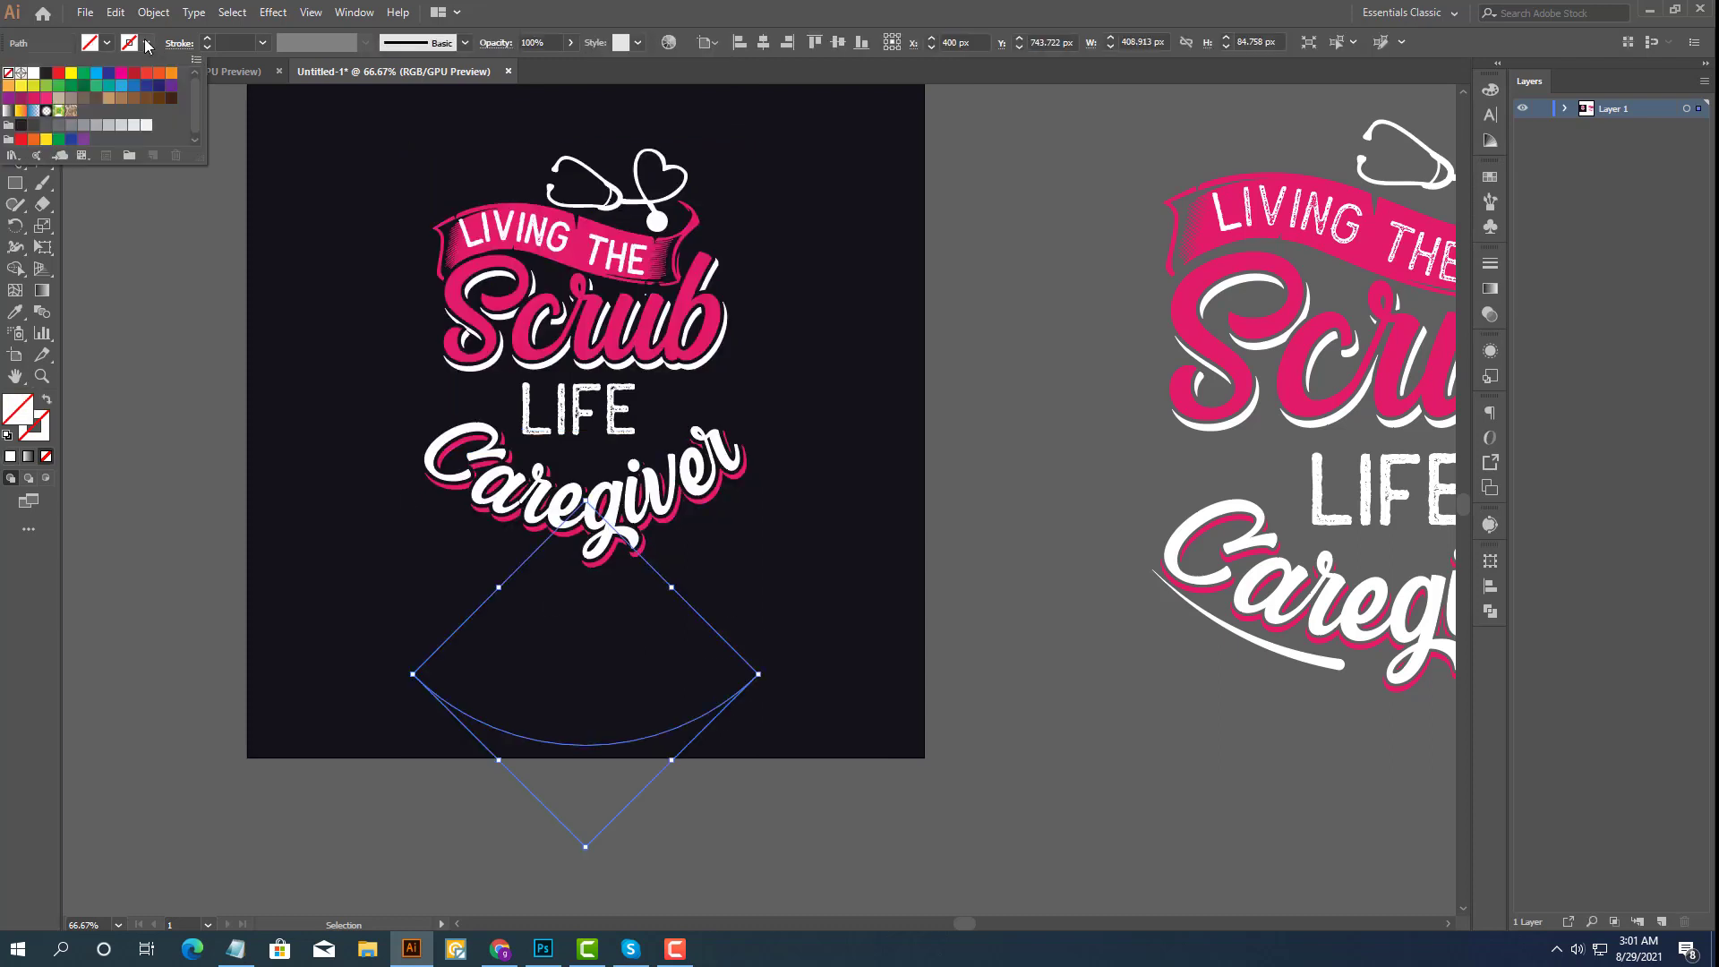
click(33, 74)
drag(670, 736, 666, 580)
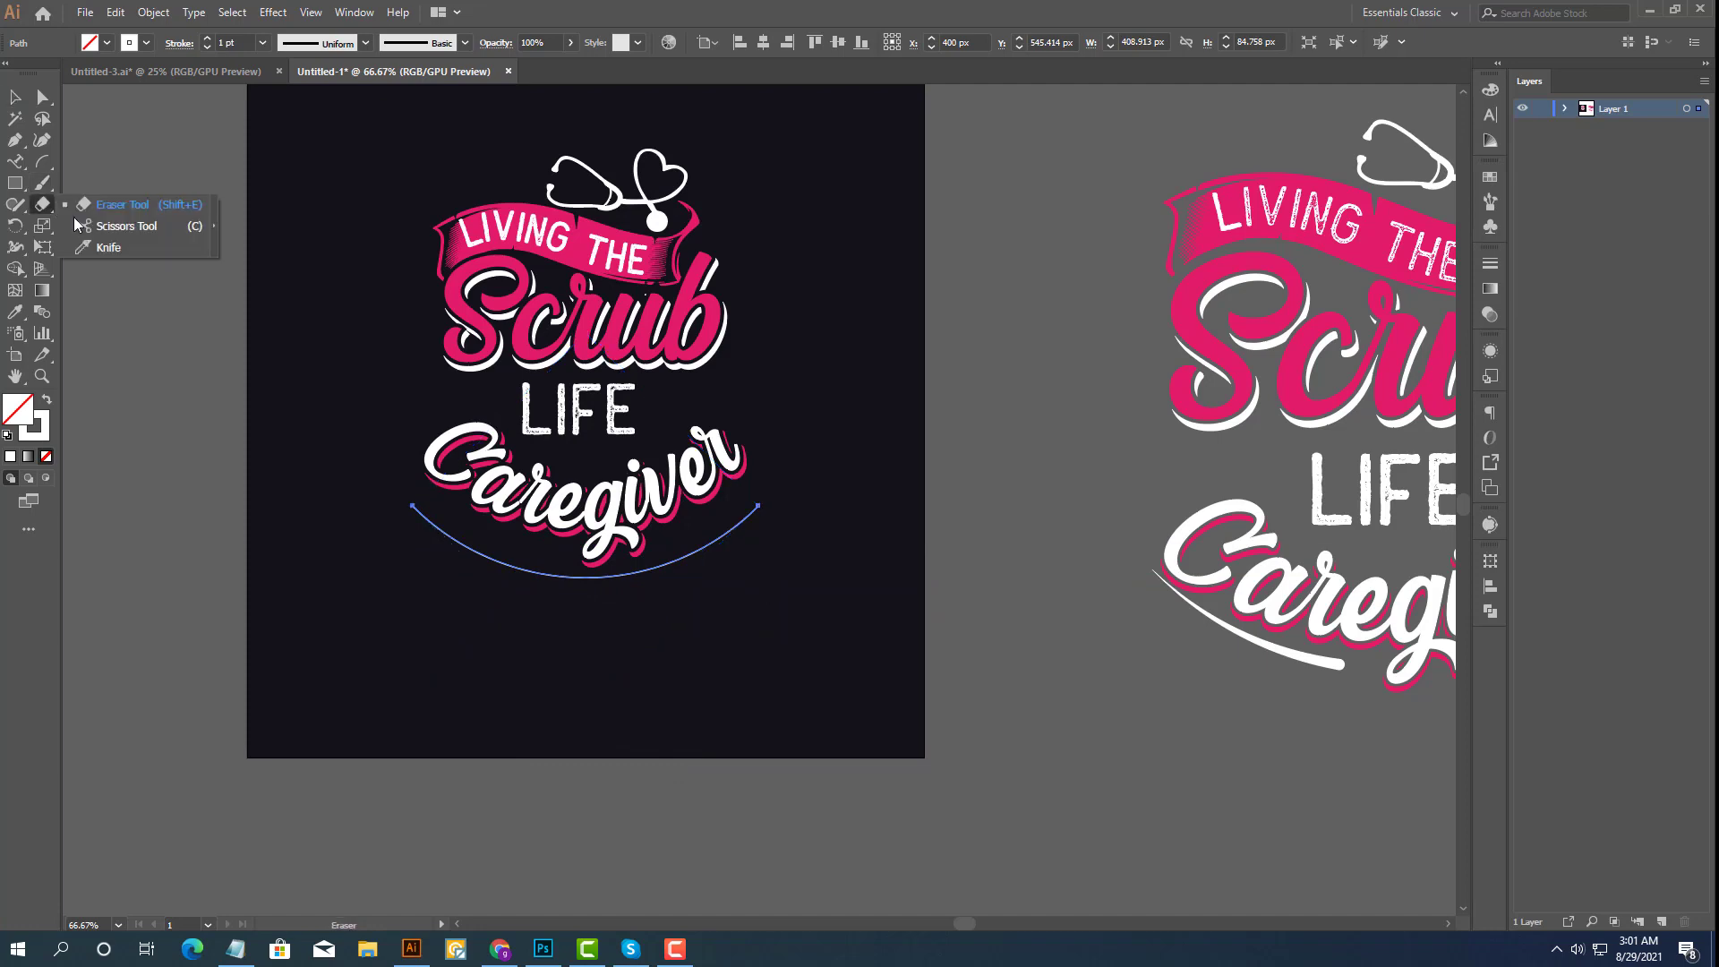
drag(43, 204, 89, 227)
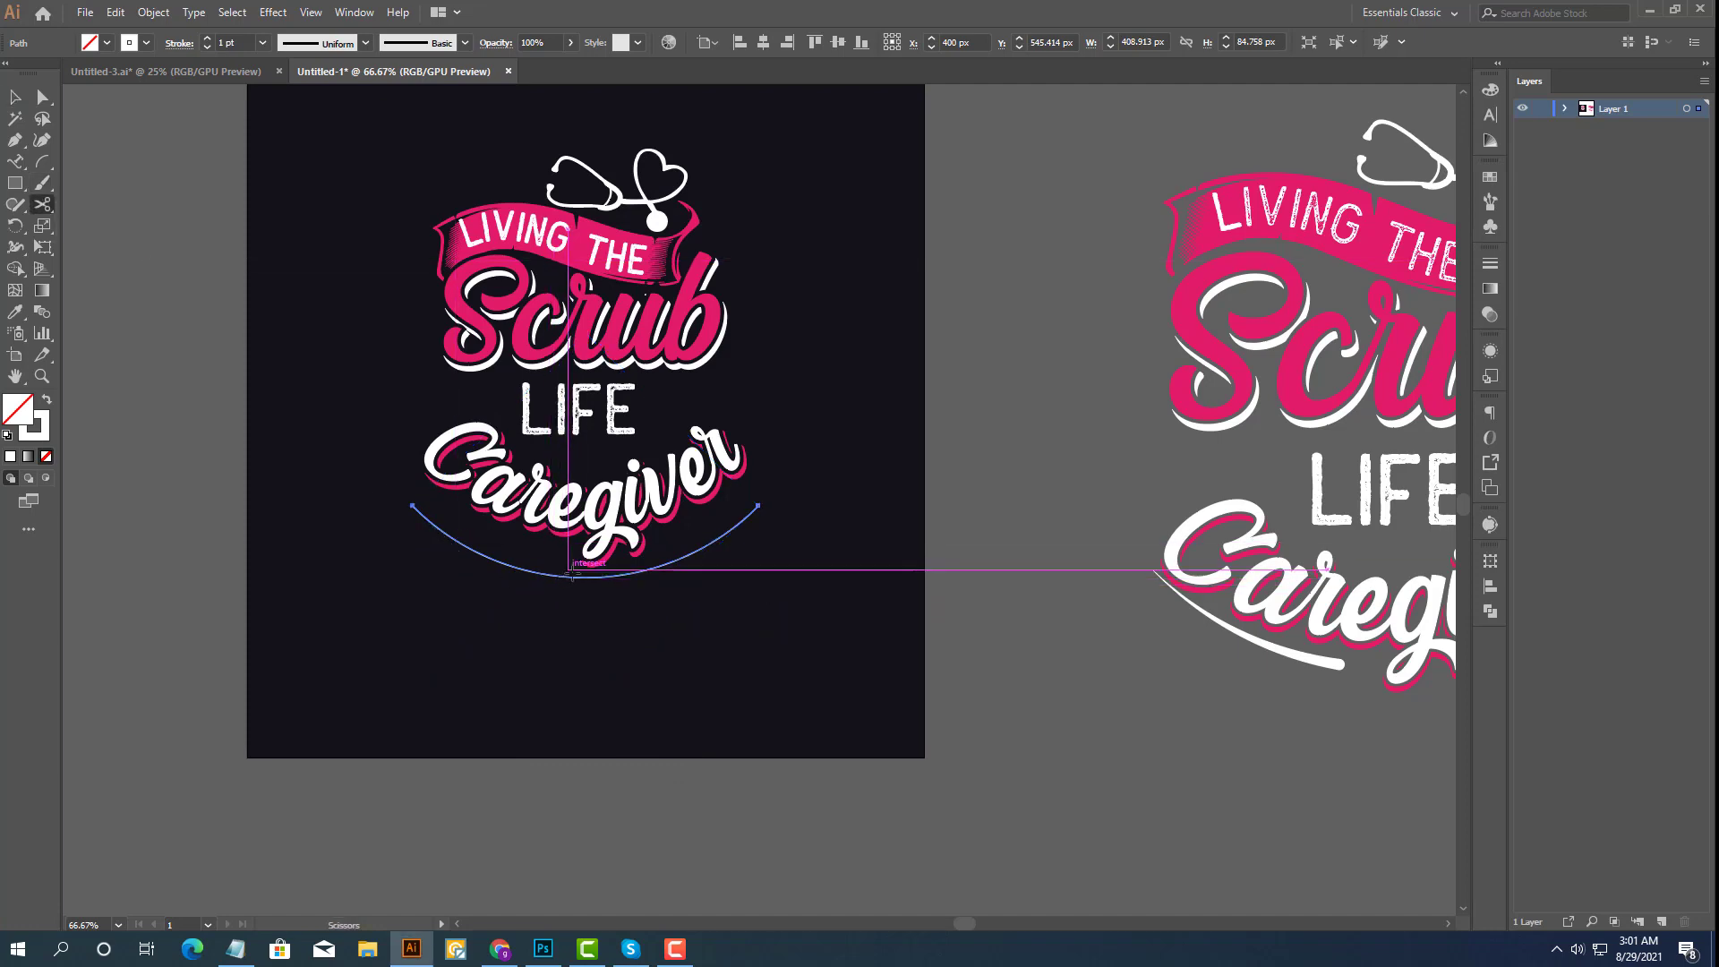
Move the arc up closer to the Caregiver lettering.
scroll(581, 578, up, 3)
click(580, 578)
click(15, 96)
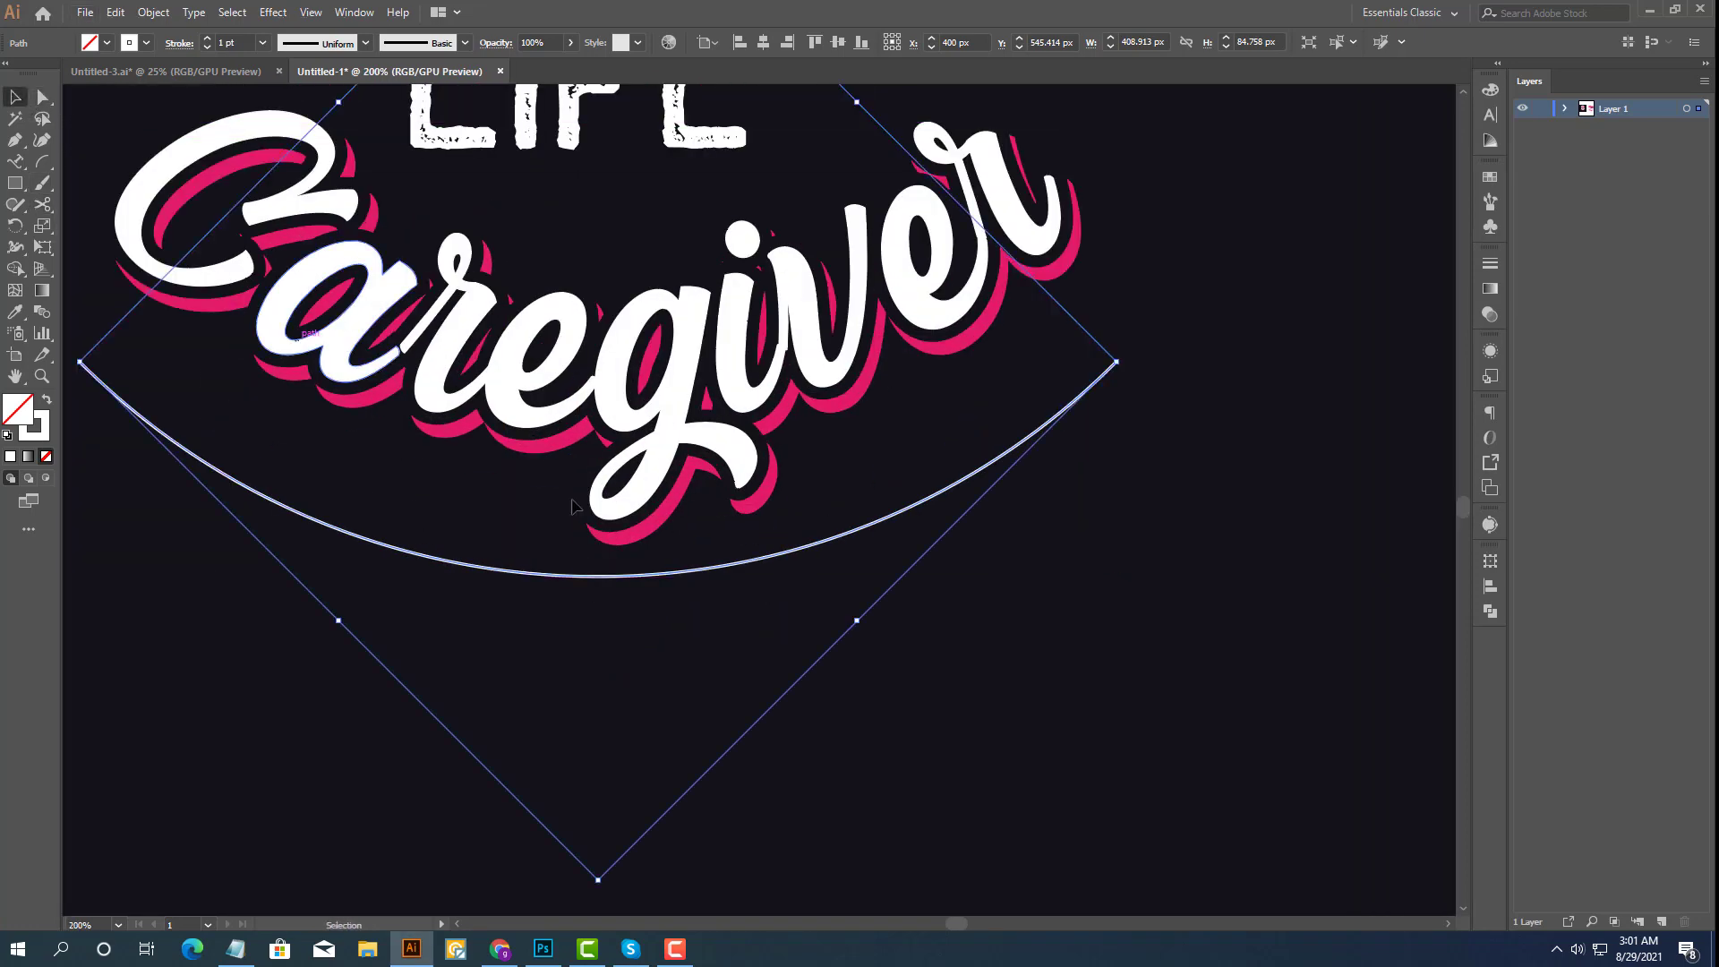
drag(678, 578, 677, 524)
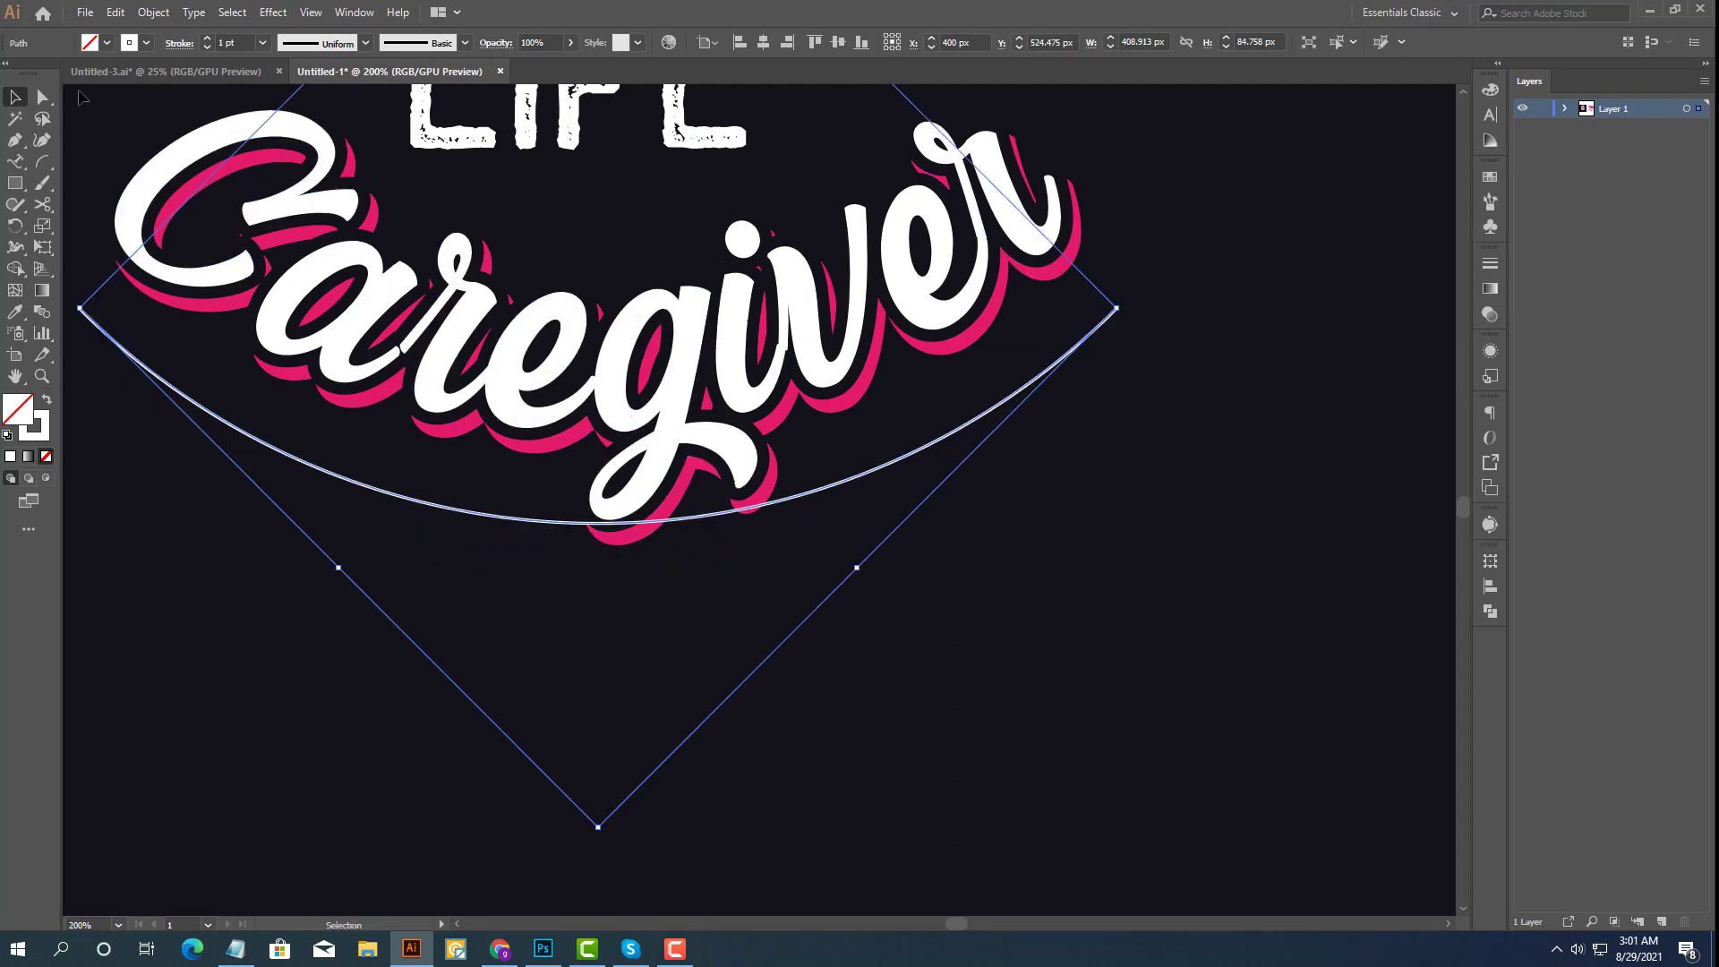
Cut the arc with the Scissors tool on both sides of the g descender.
click(42, 205)
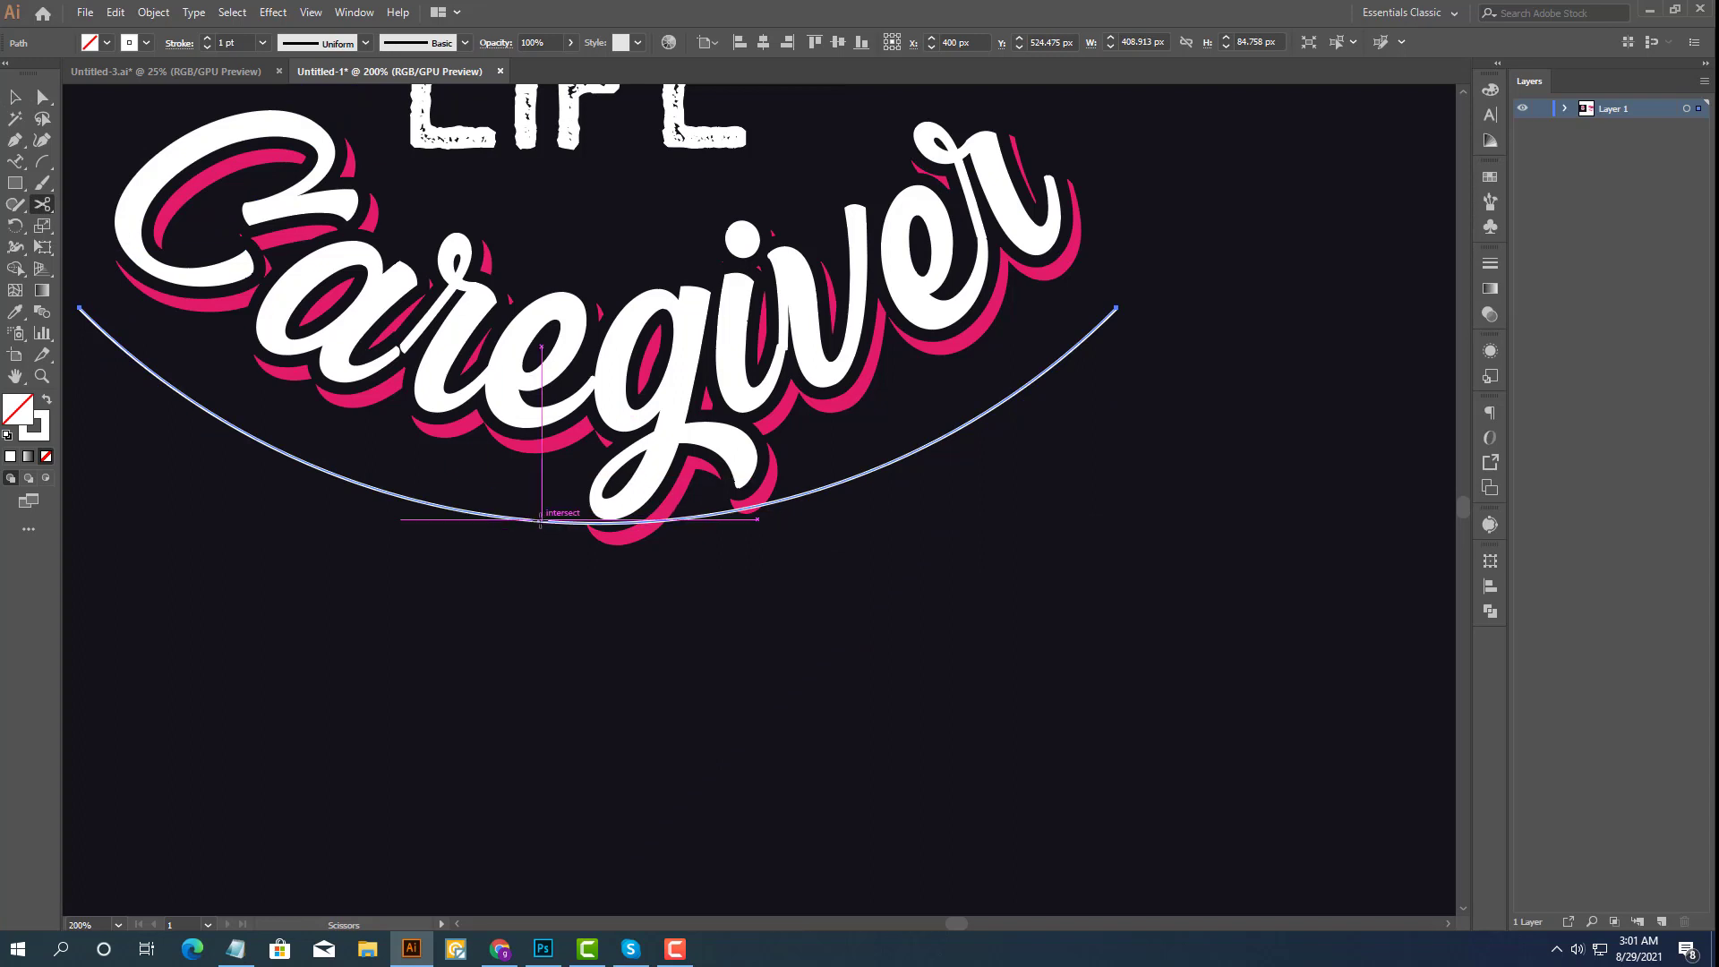
click(540, 519)
click(1027, 499)
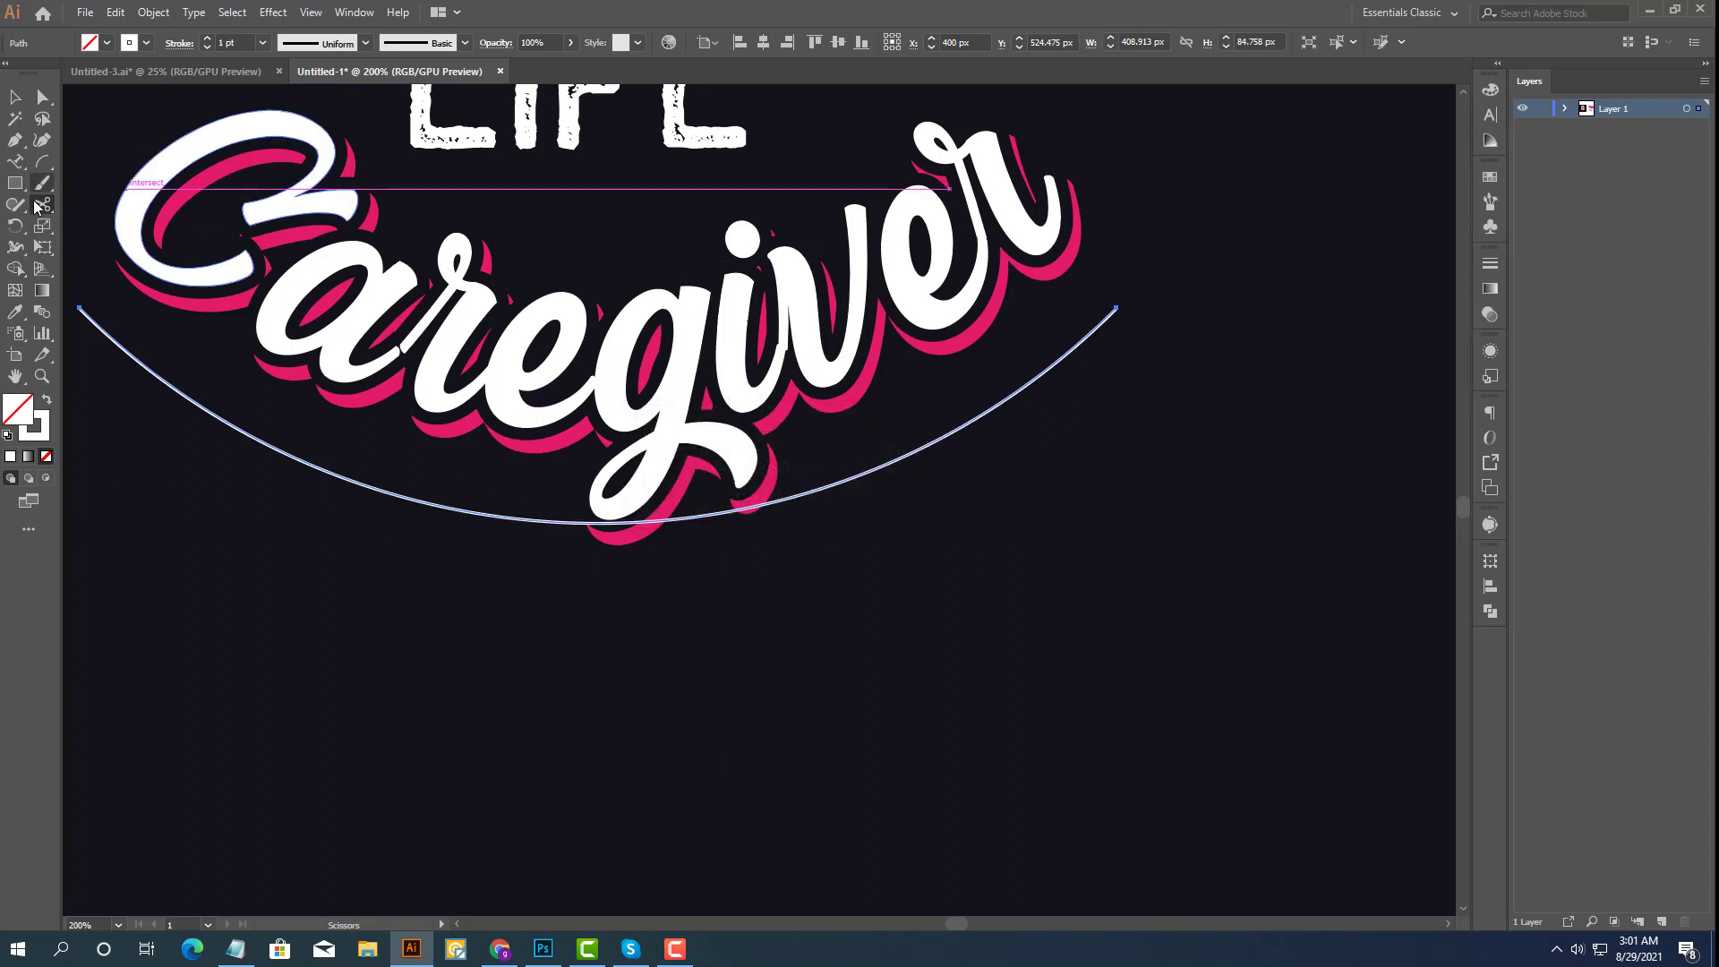
drag(39, 212, 119, 246)
drag(38, 206, 108, 224)
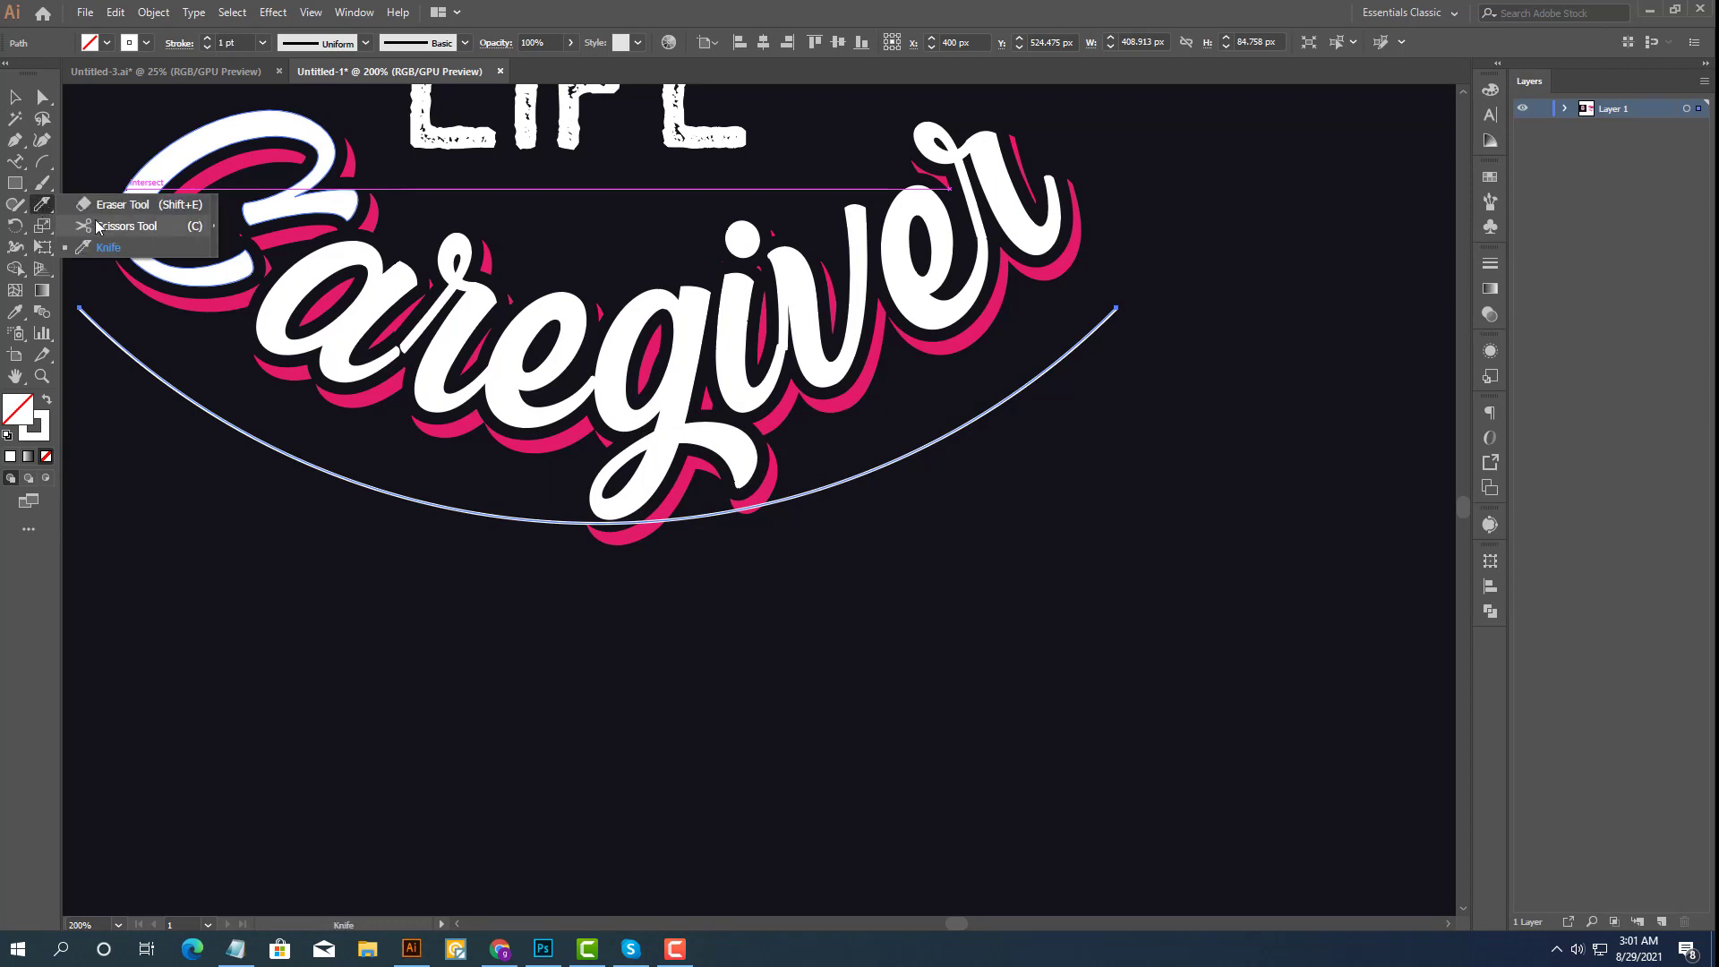
click(538, 520)
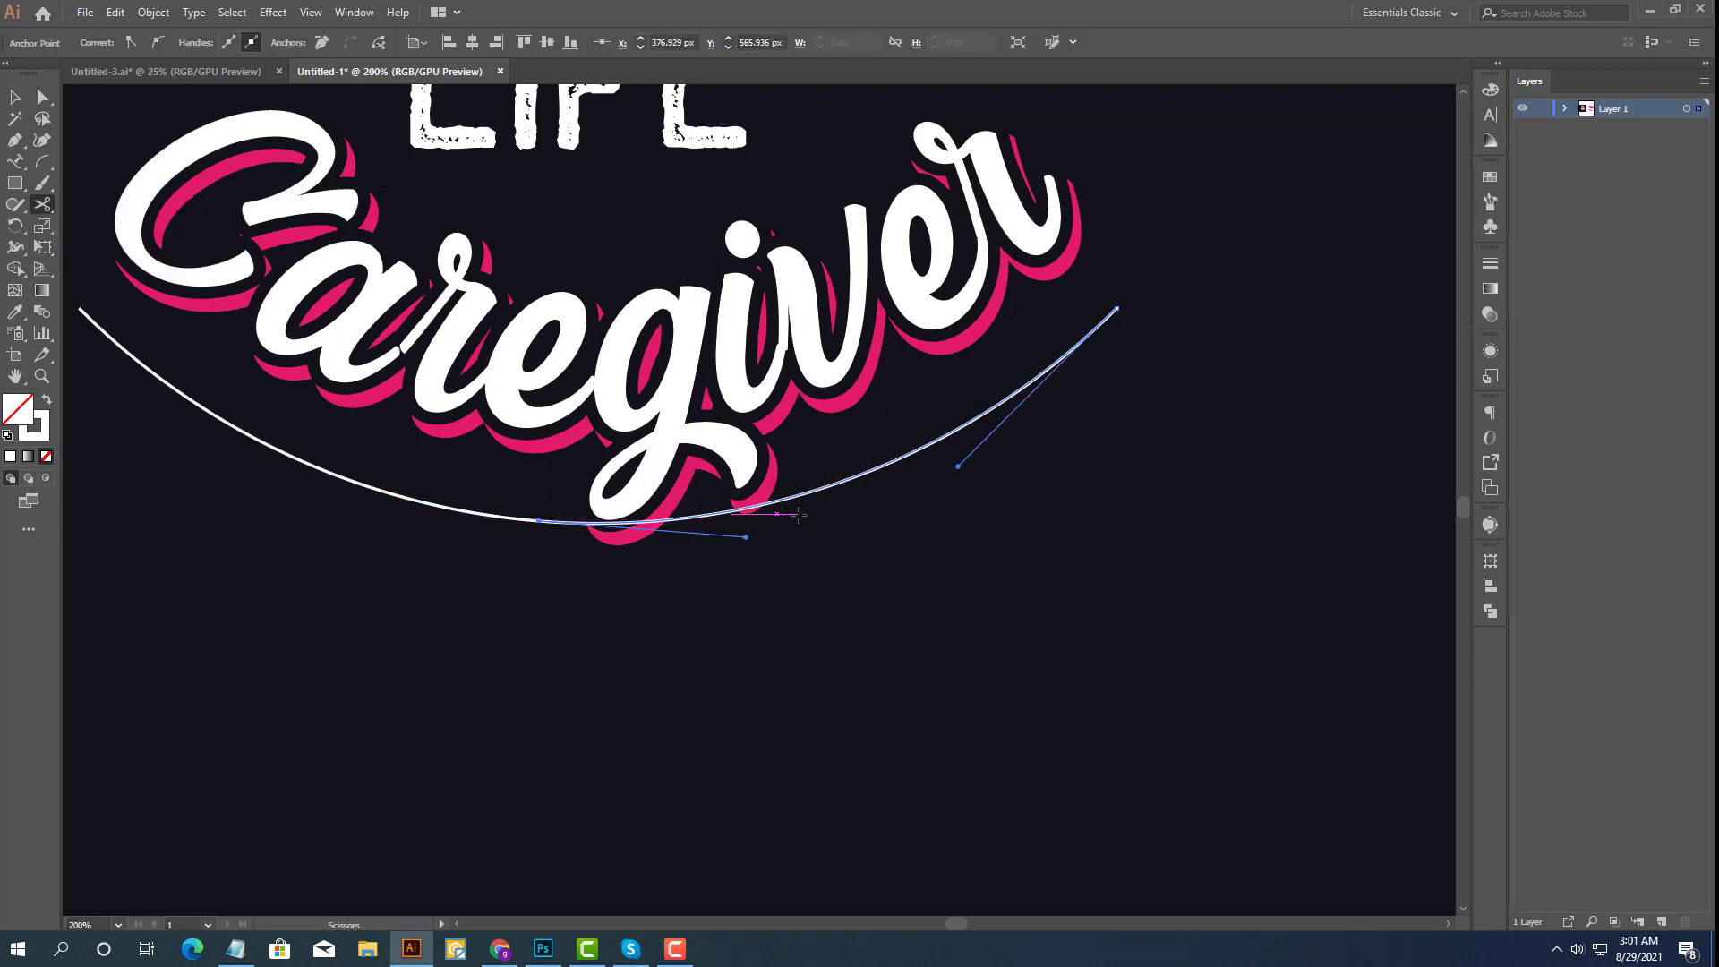
click(813, 489)
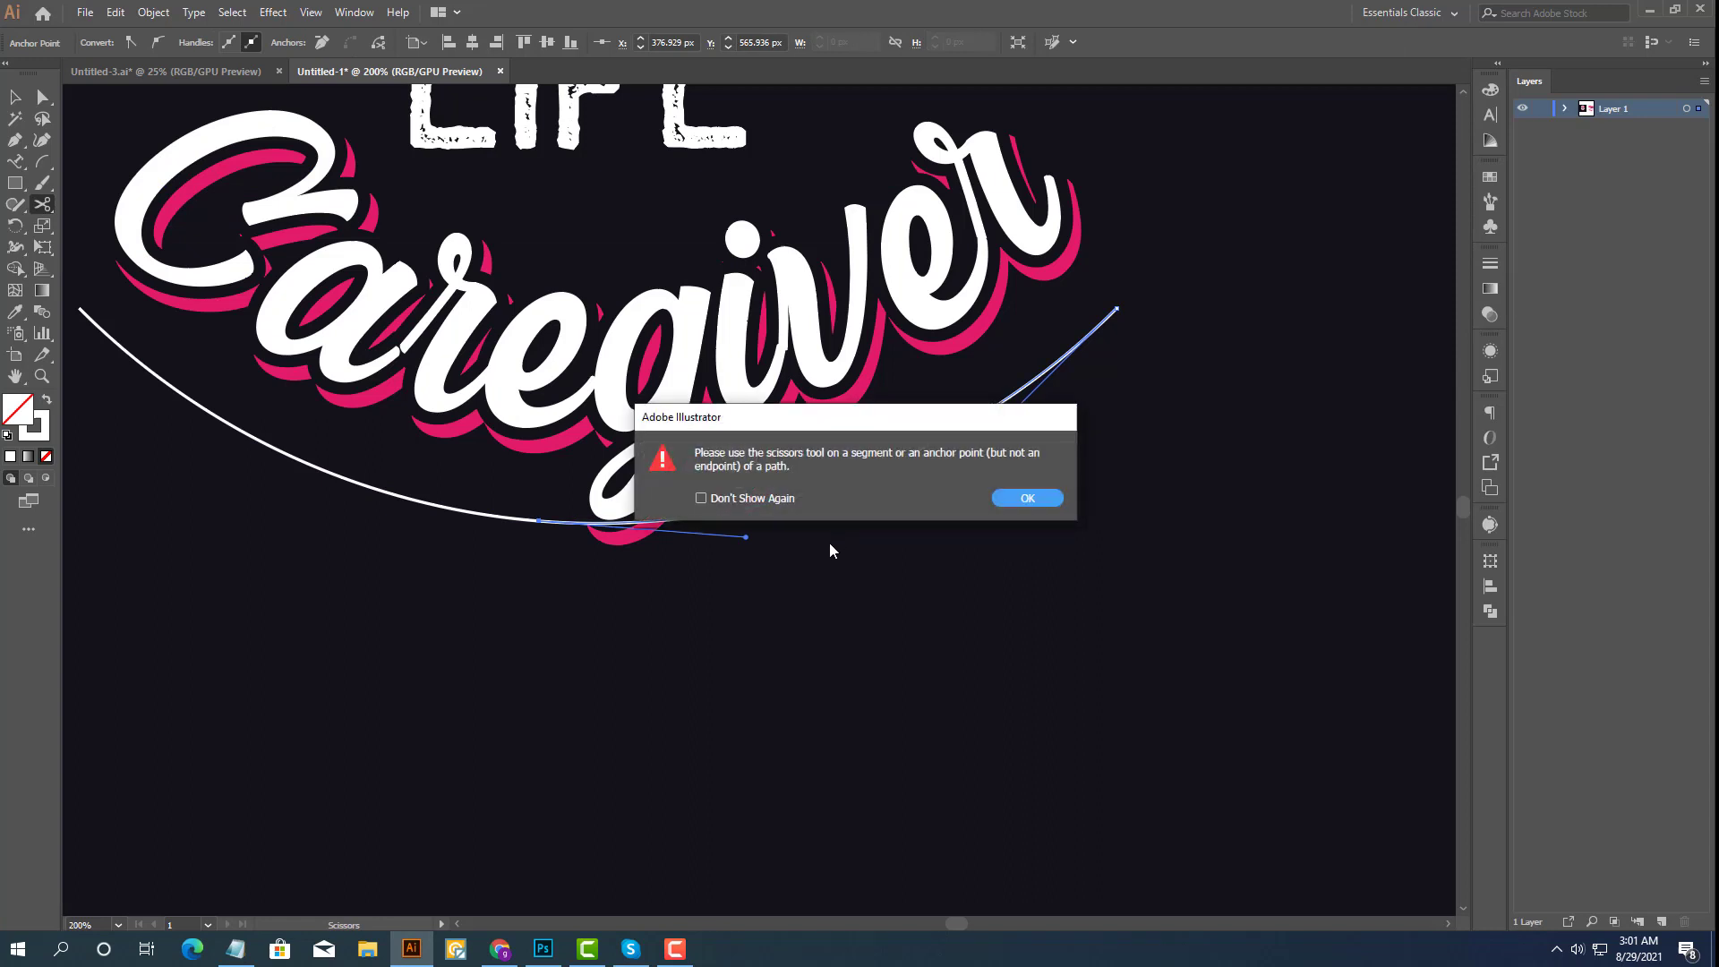
click(1001, 502)
click(813, 489)
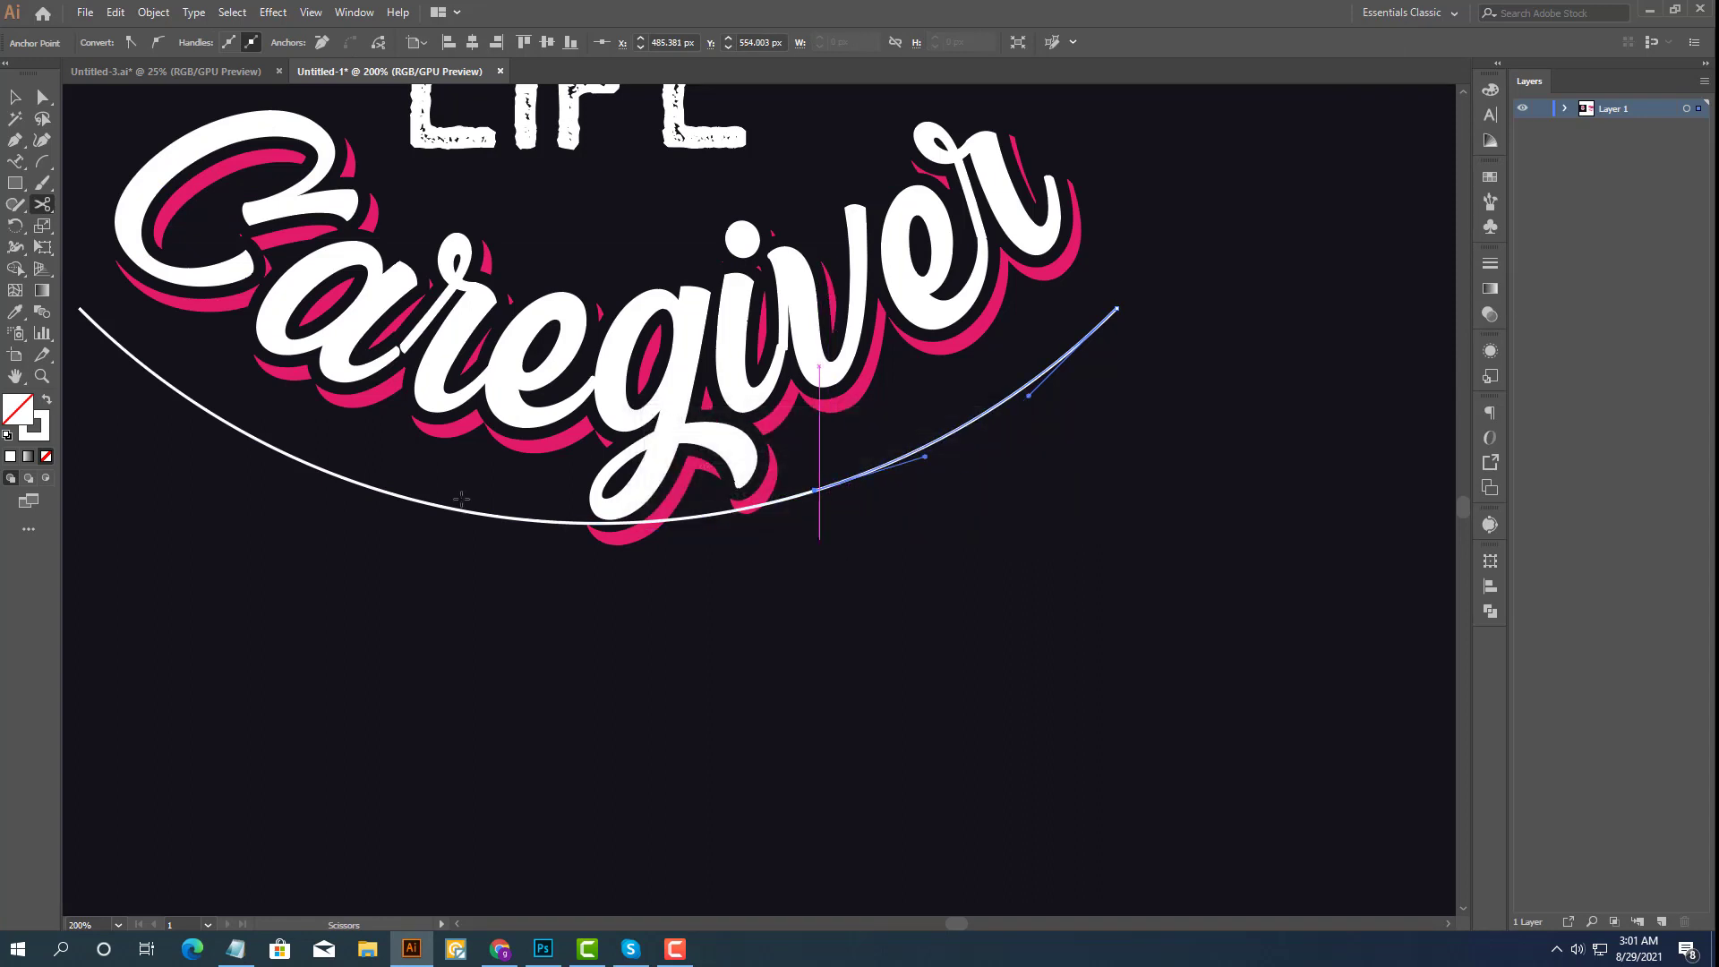
Delete the middle arc piece between the two cuts.
click(42, 96)
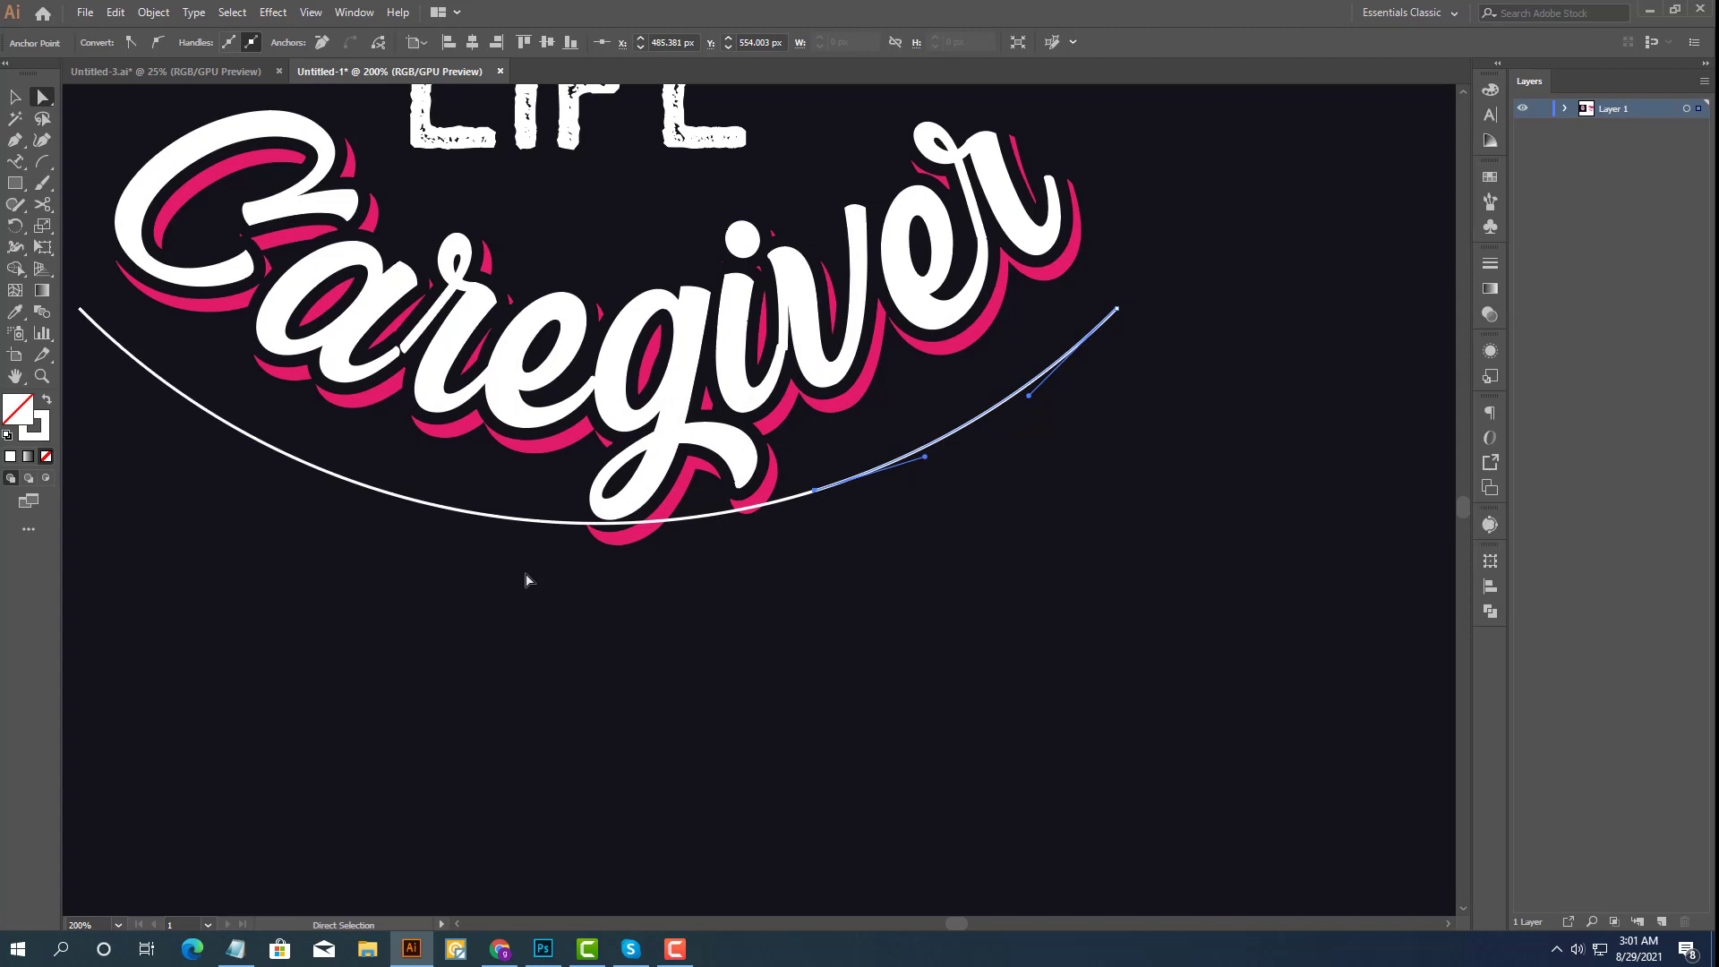
click(562, 572)
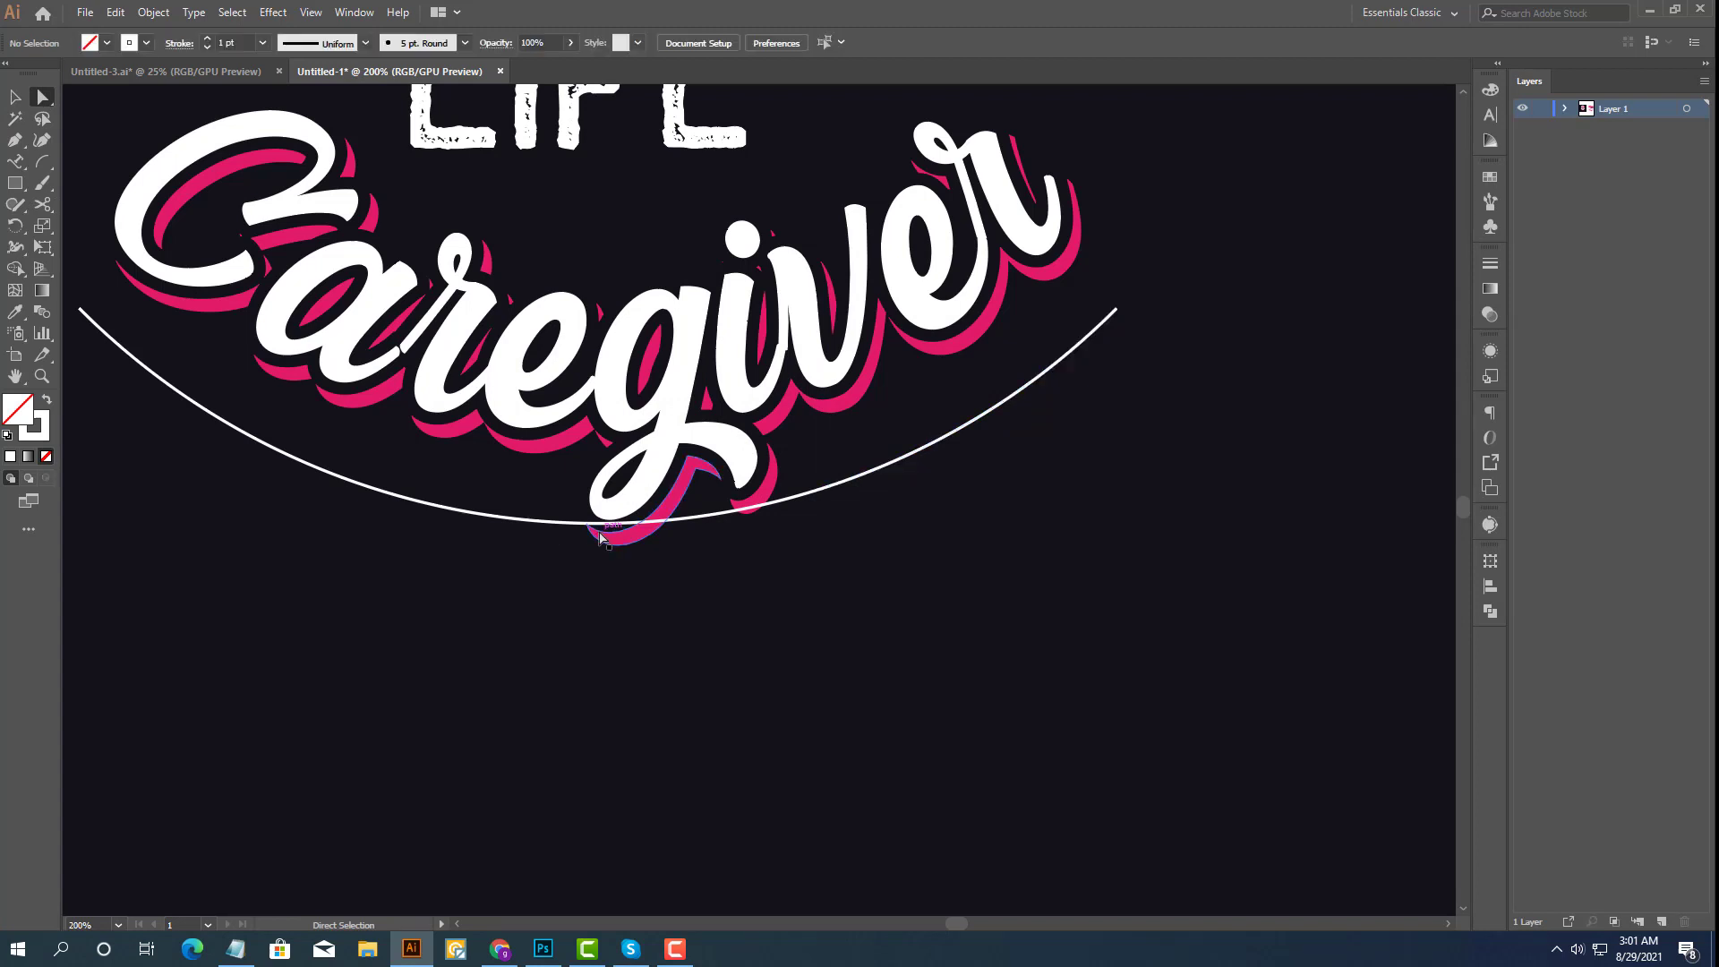
click(703, 522)
key(Delete)
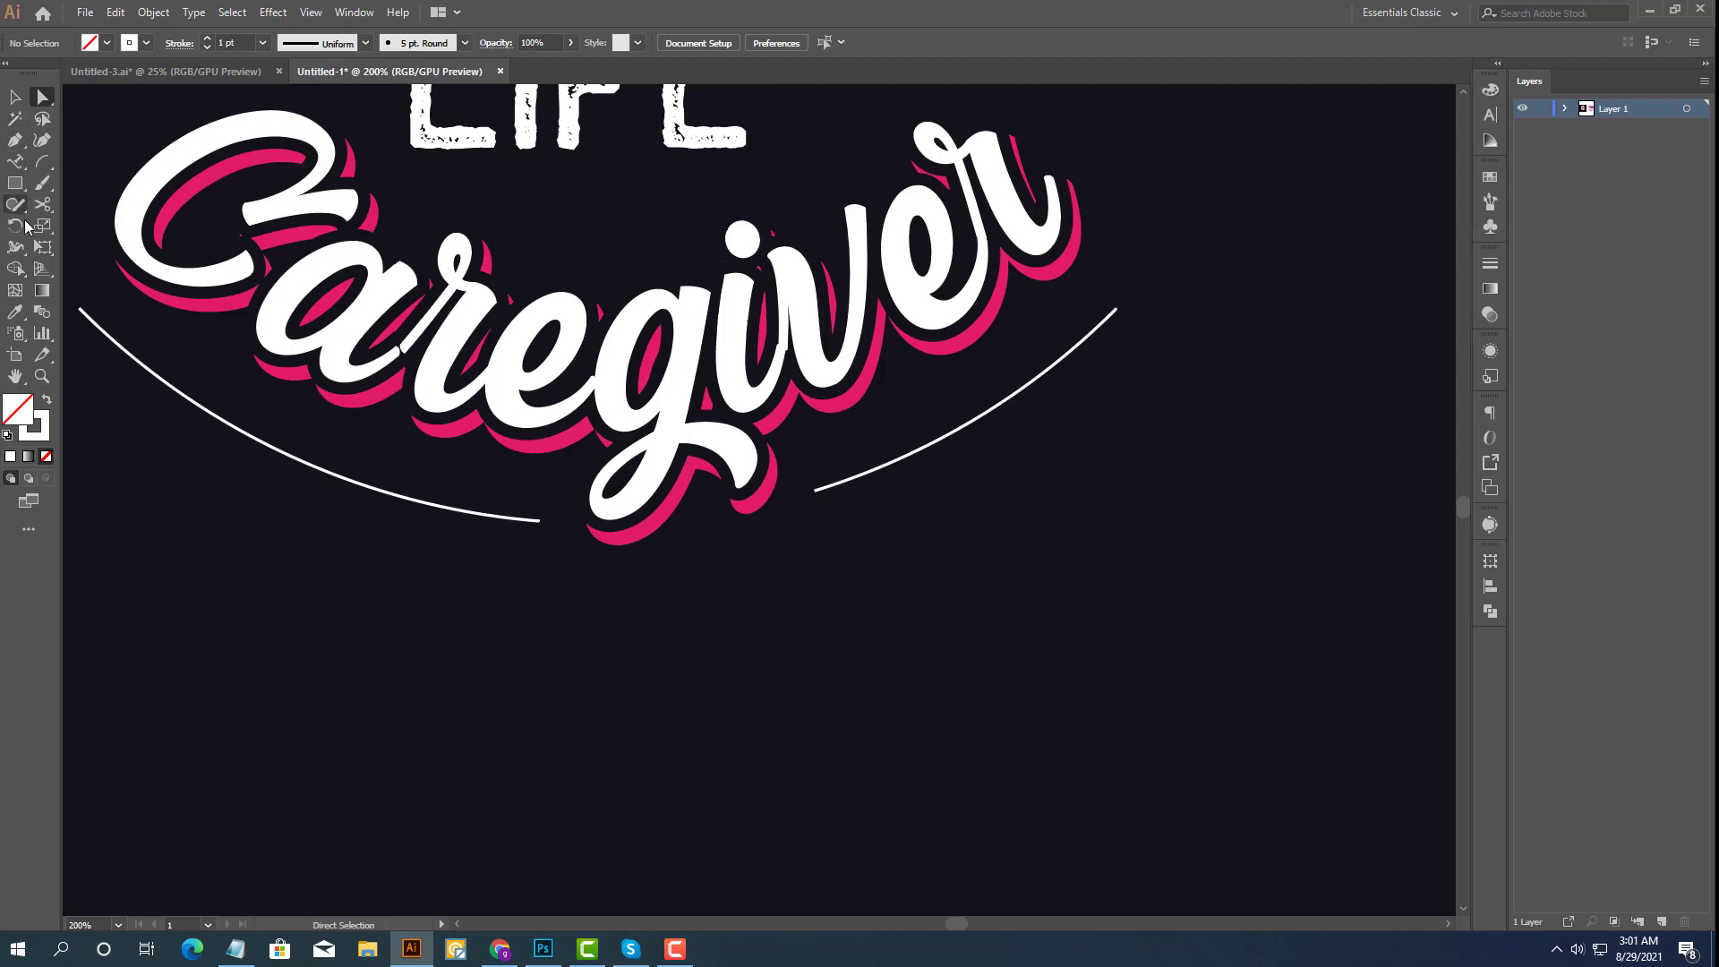
drag(17, 191, 68, 246)
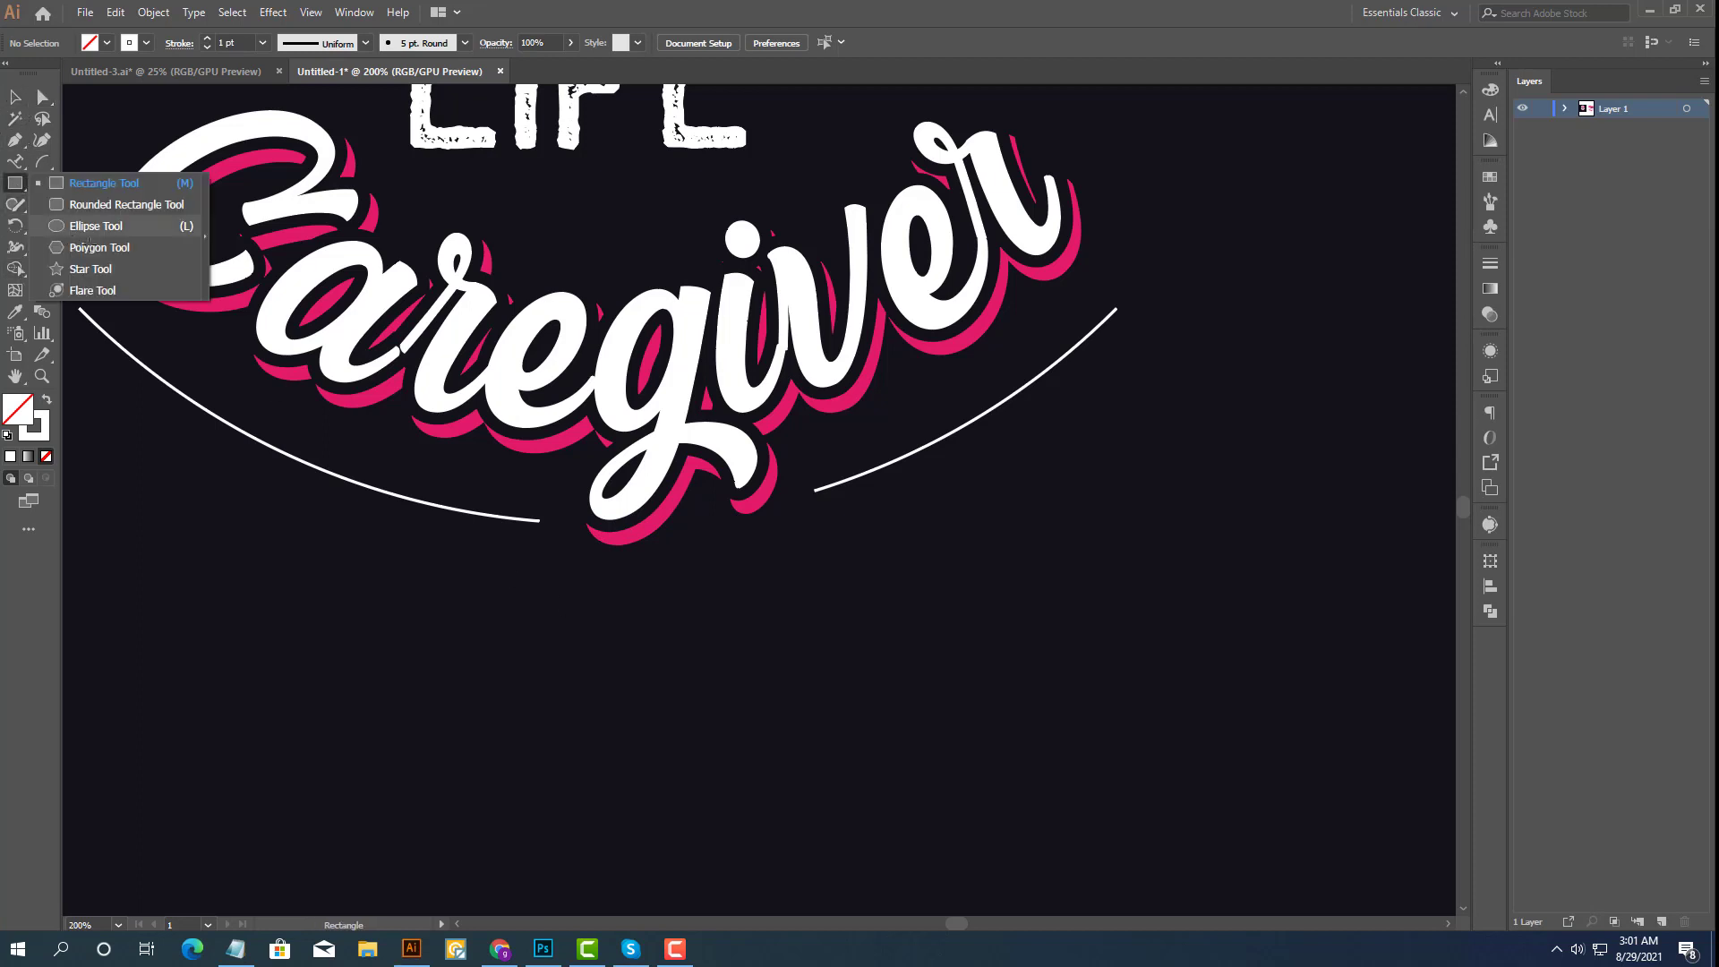
Draw a small circle at the left arc's end and Alt-drag a copy to the right end.
scroll(529, 537, up, 2)
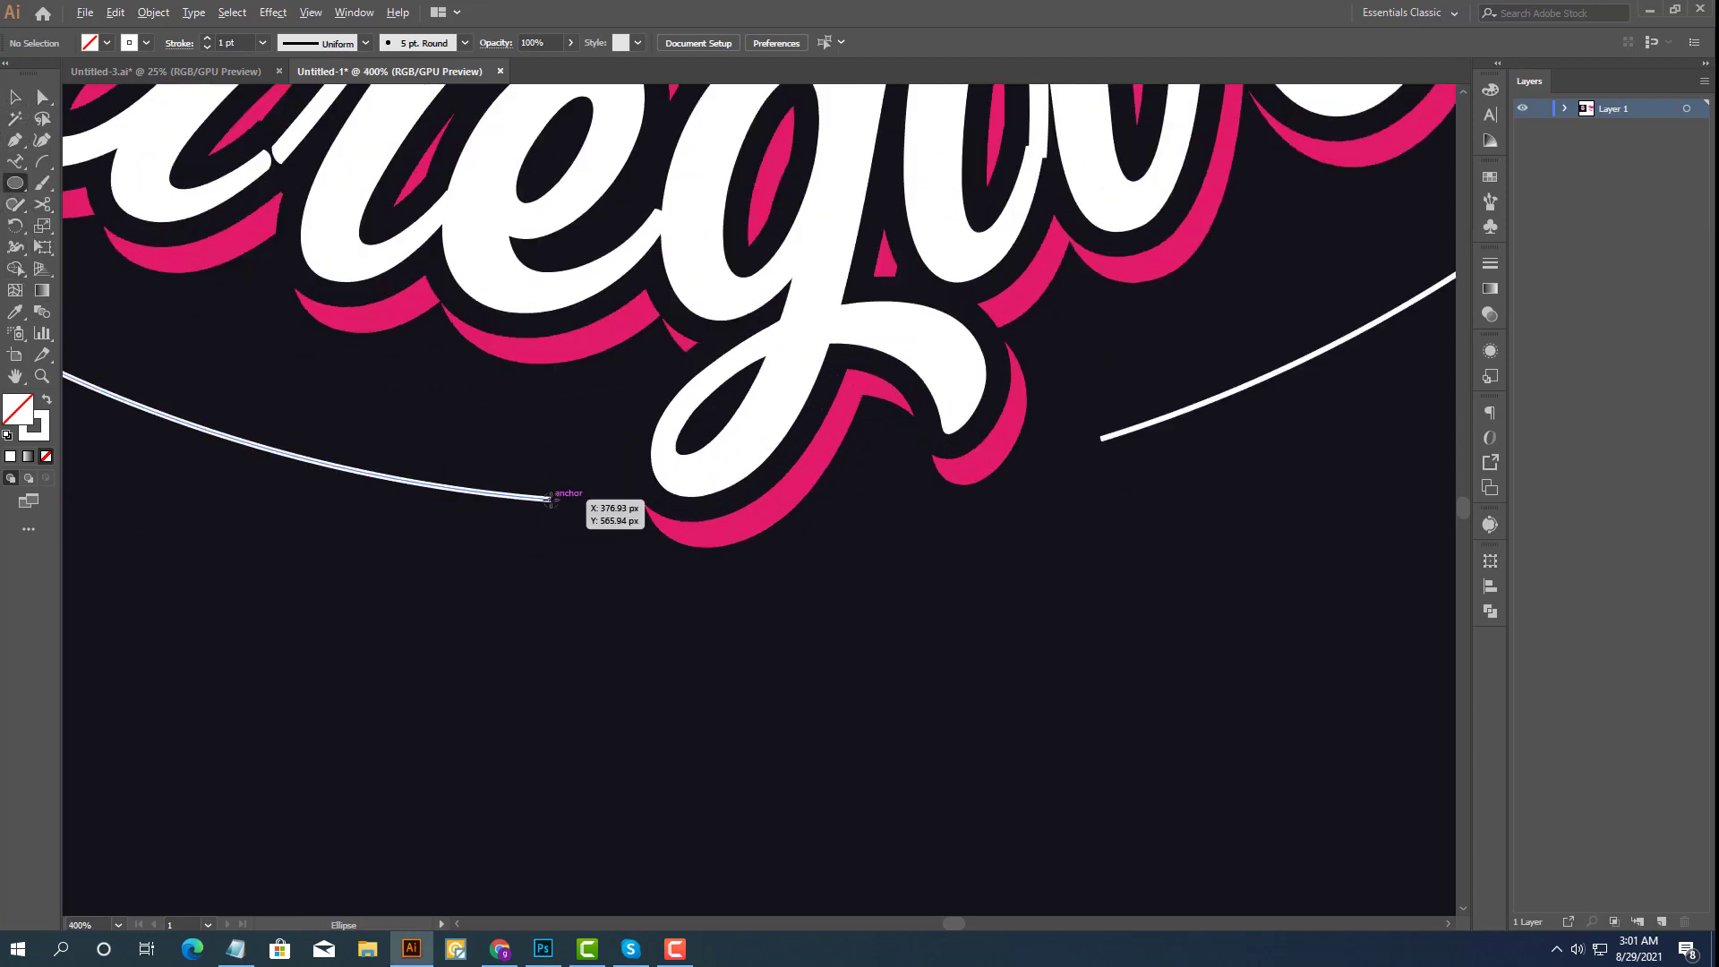
drag(550, 499, 580, 529)
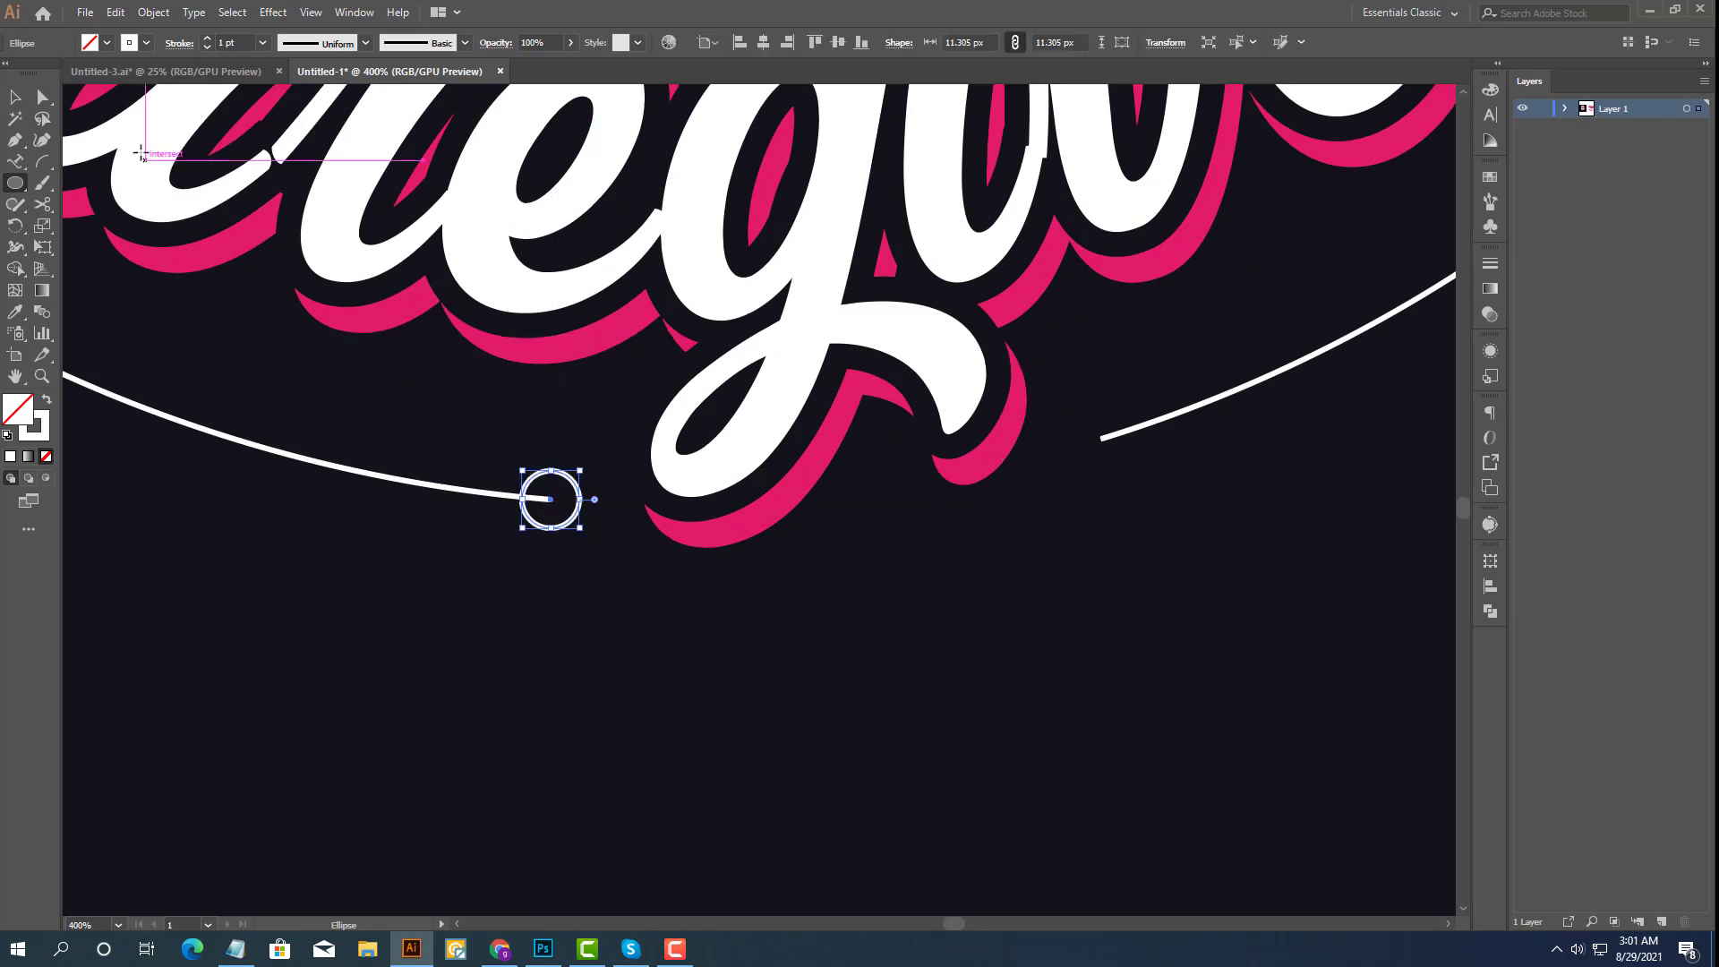
key(v)
click(474, 613)
scroll(436, 572, down, 1)
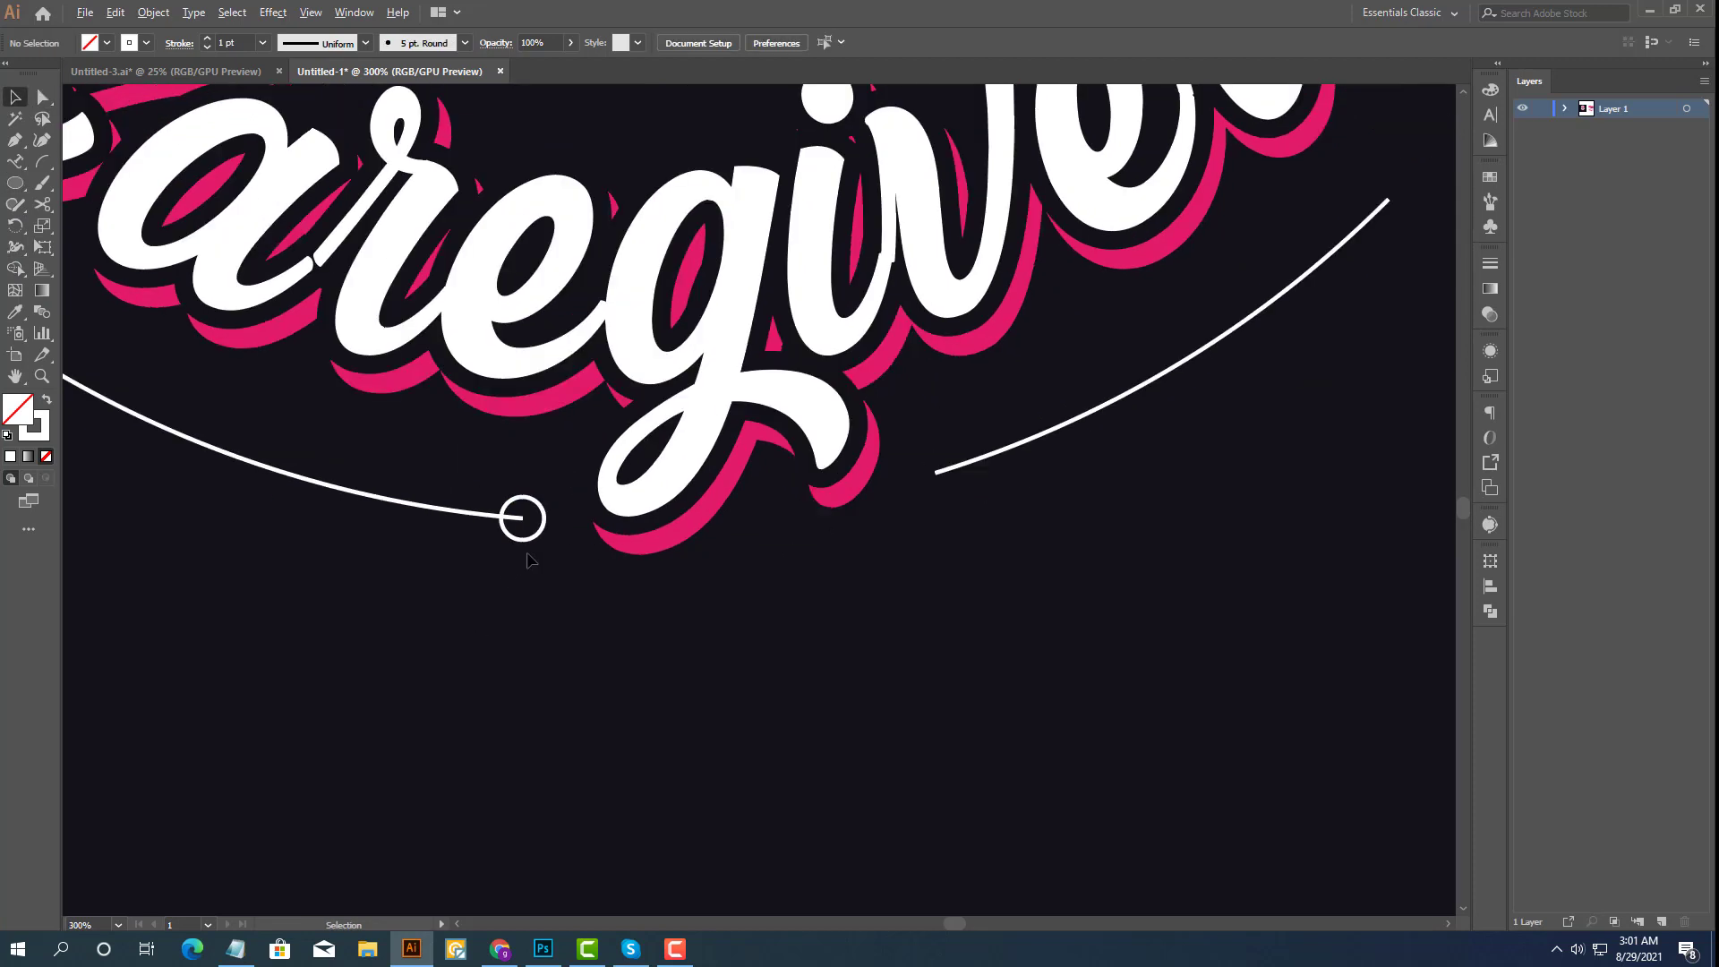
drag(530, 544, 942, 508)
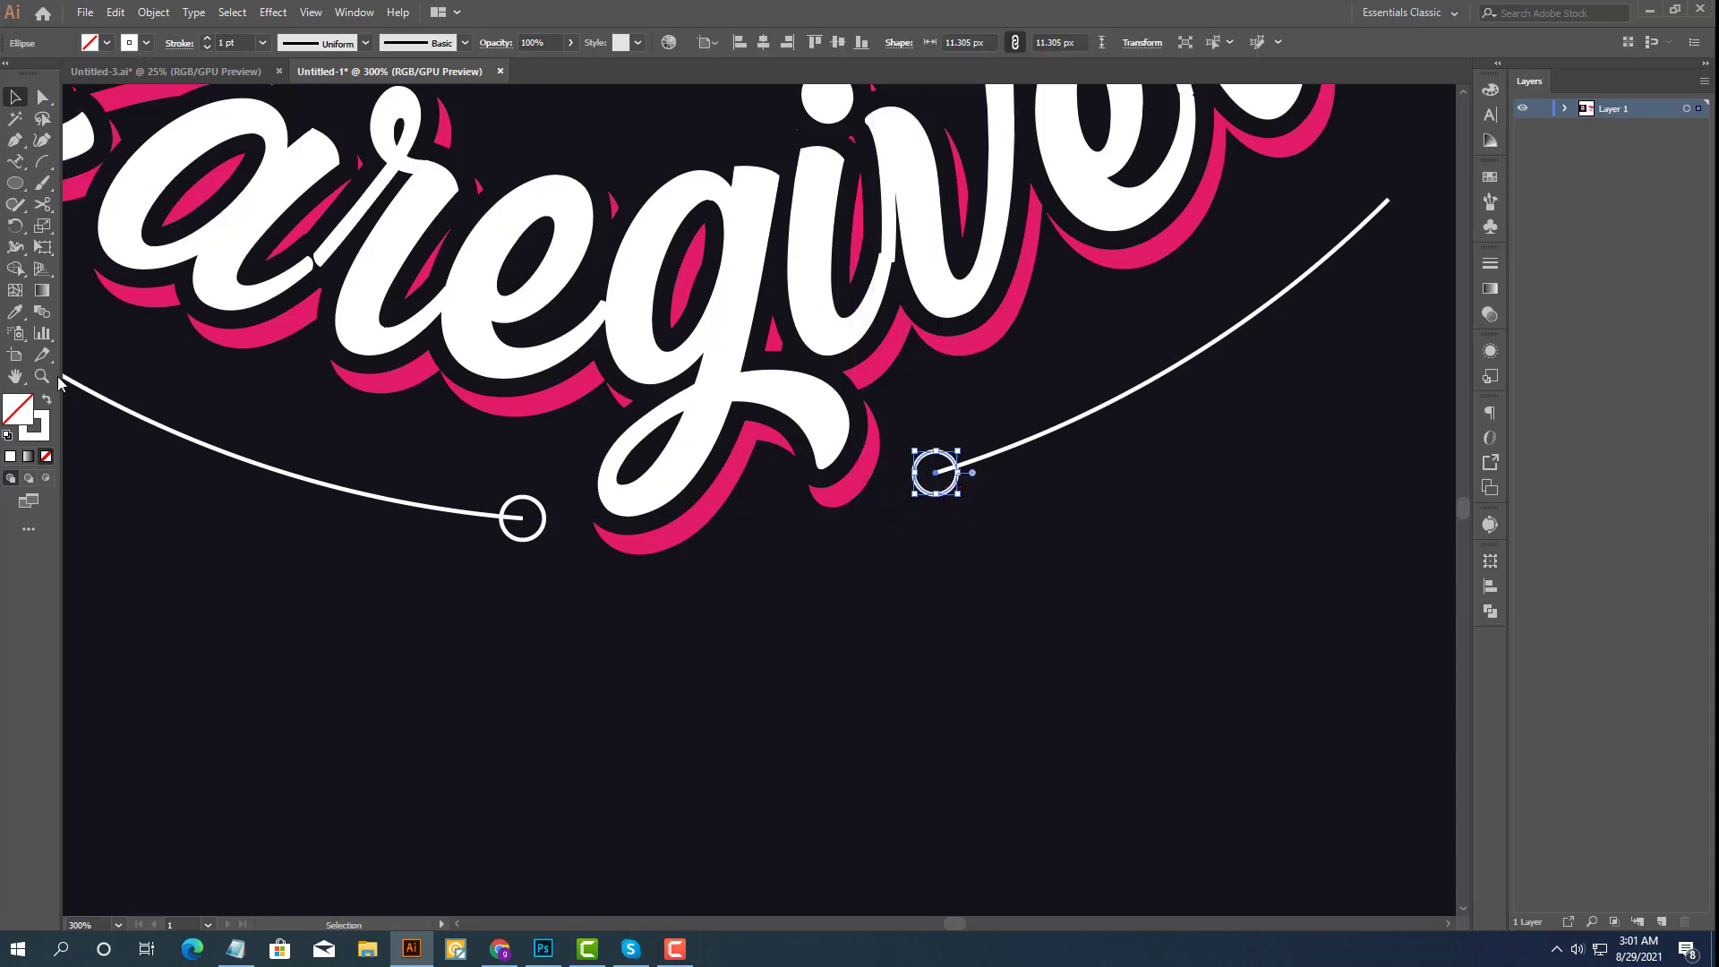
Make both end circles solid white by swapping their fill and stroke.
click(45, 402)
click(538, 533)
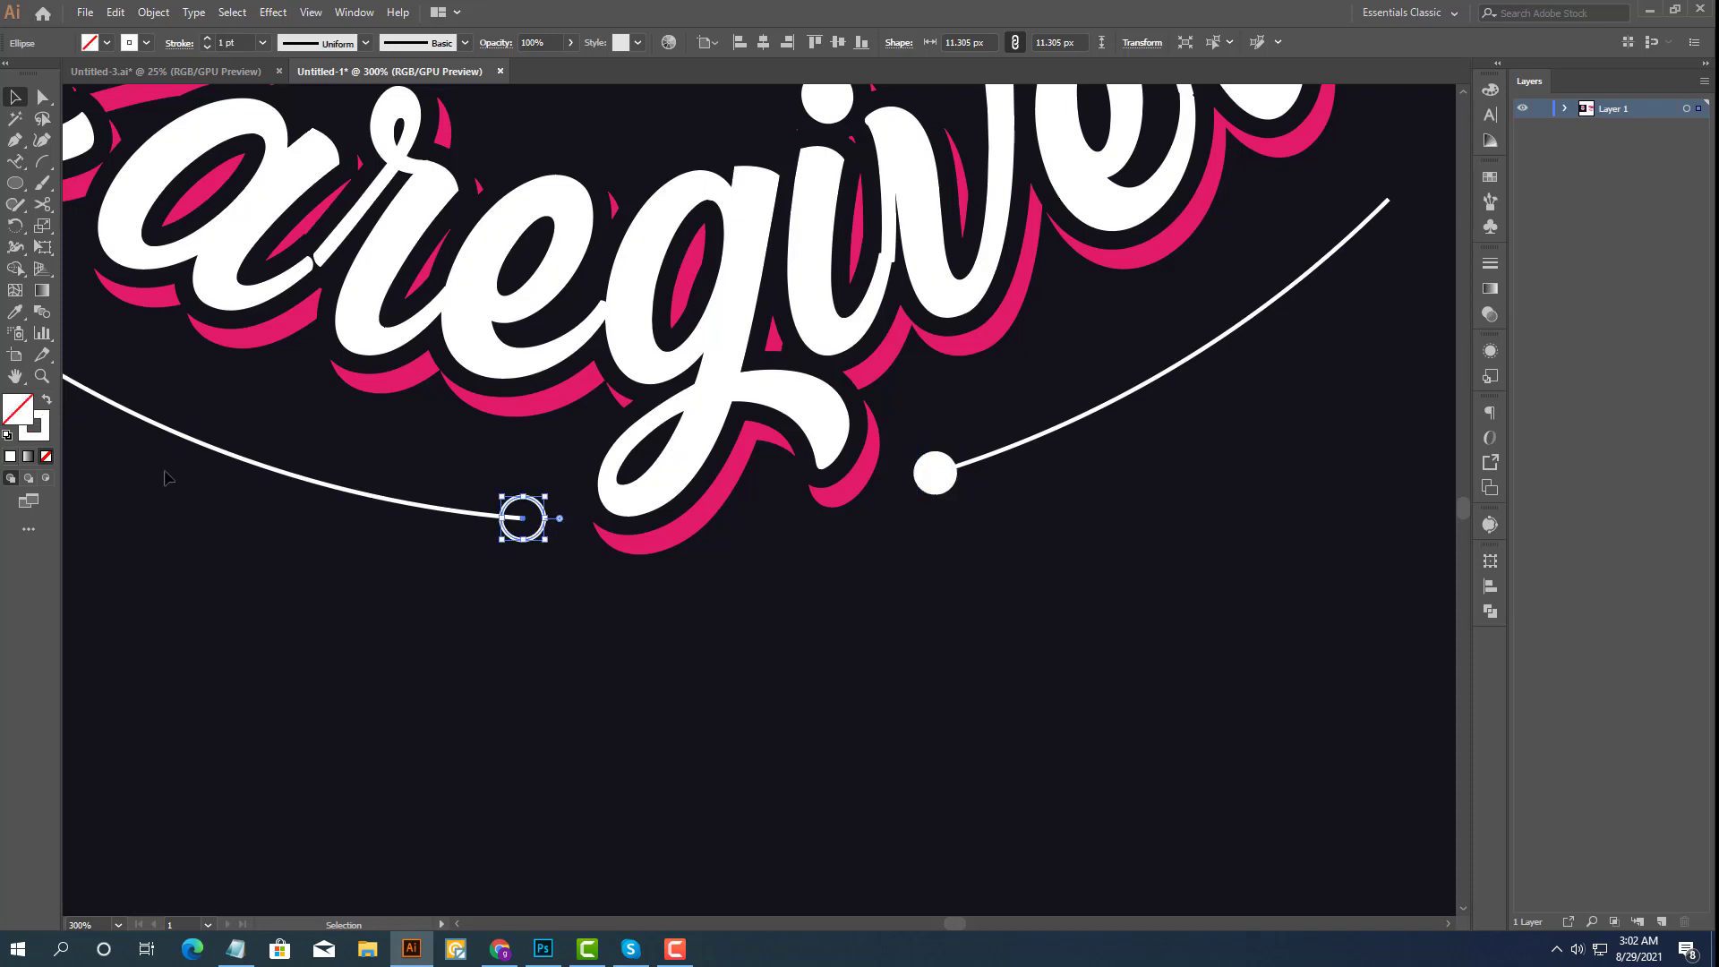
click(49, 404)
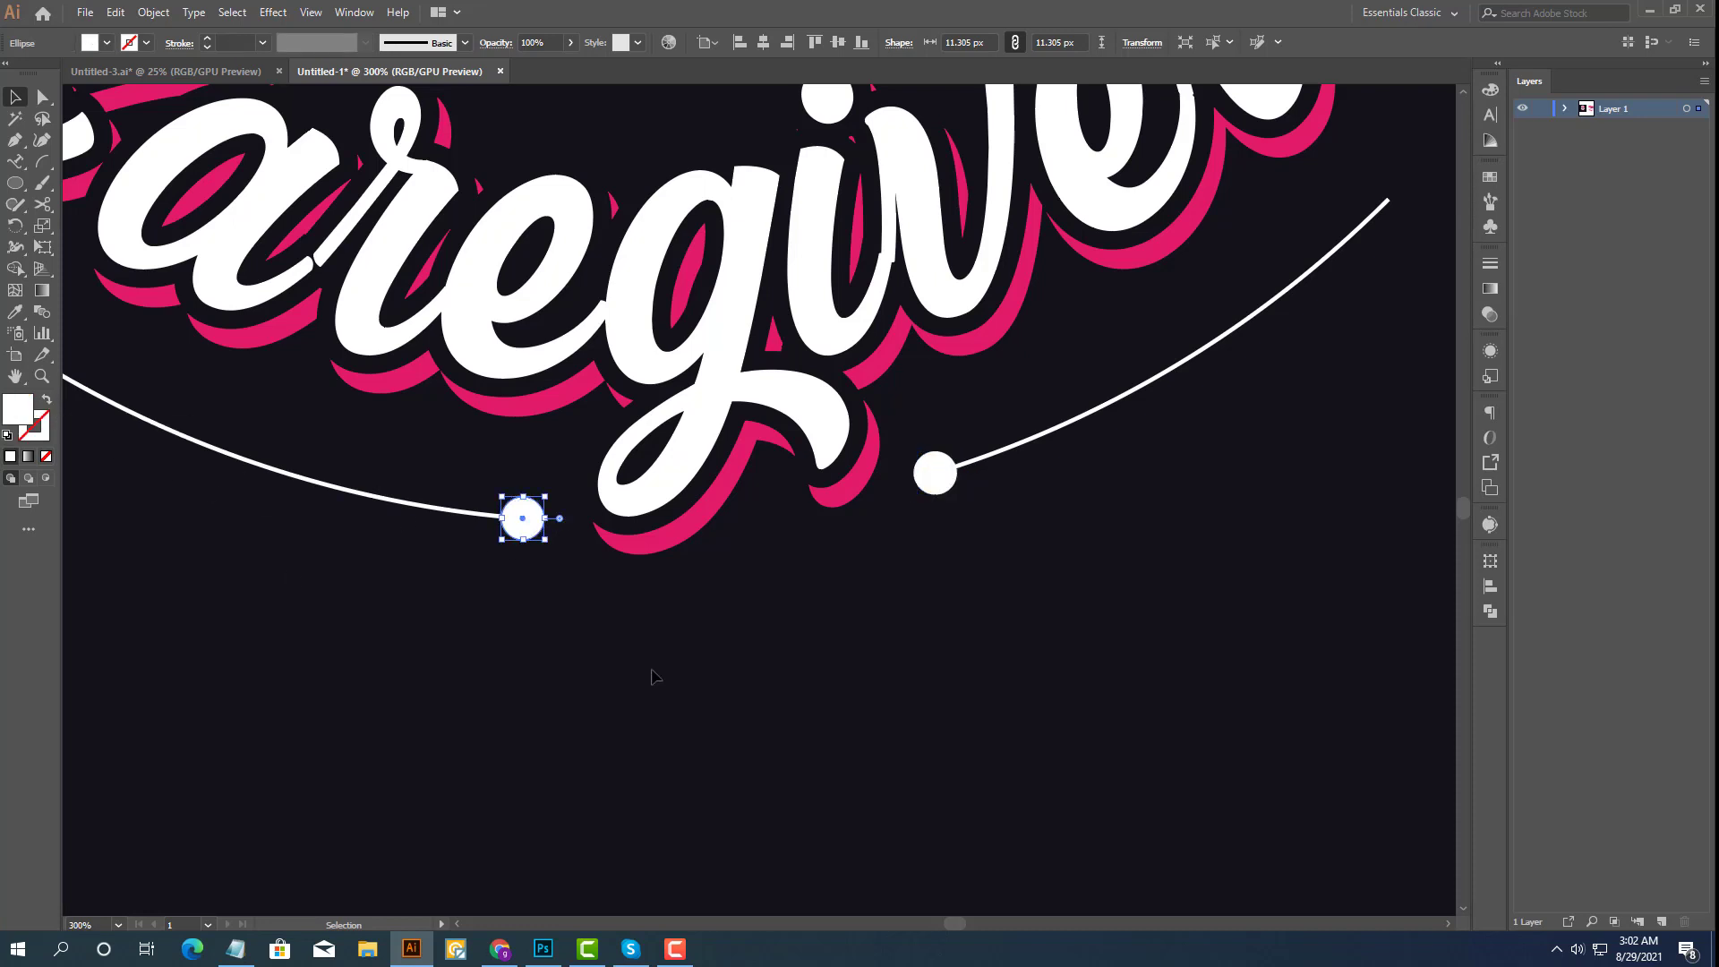
click(684, 687)
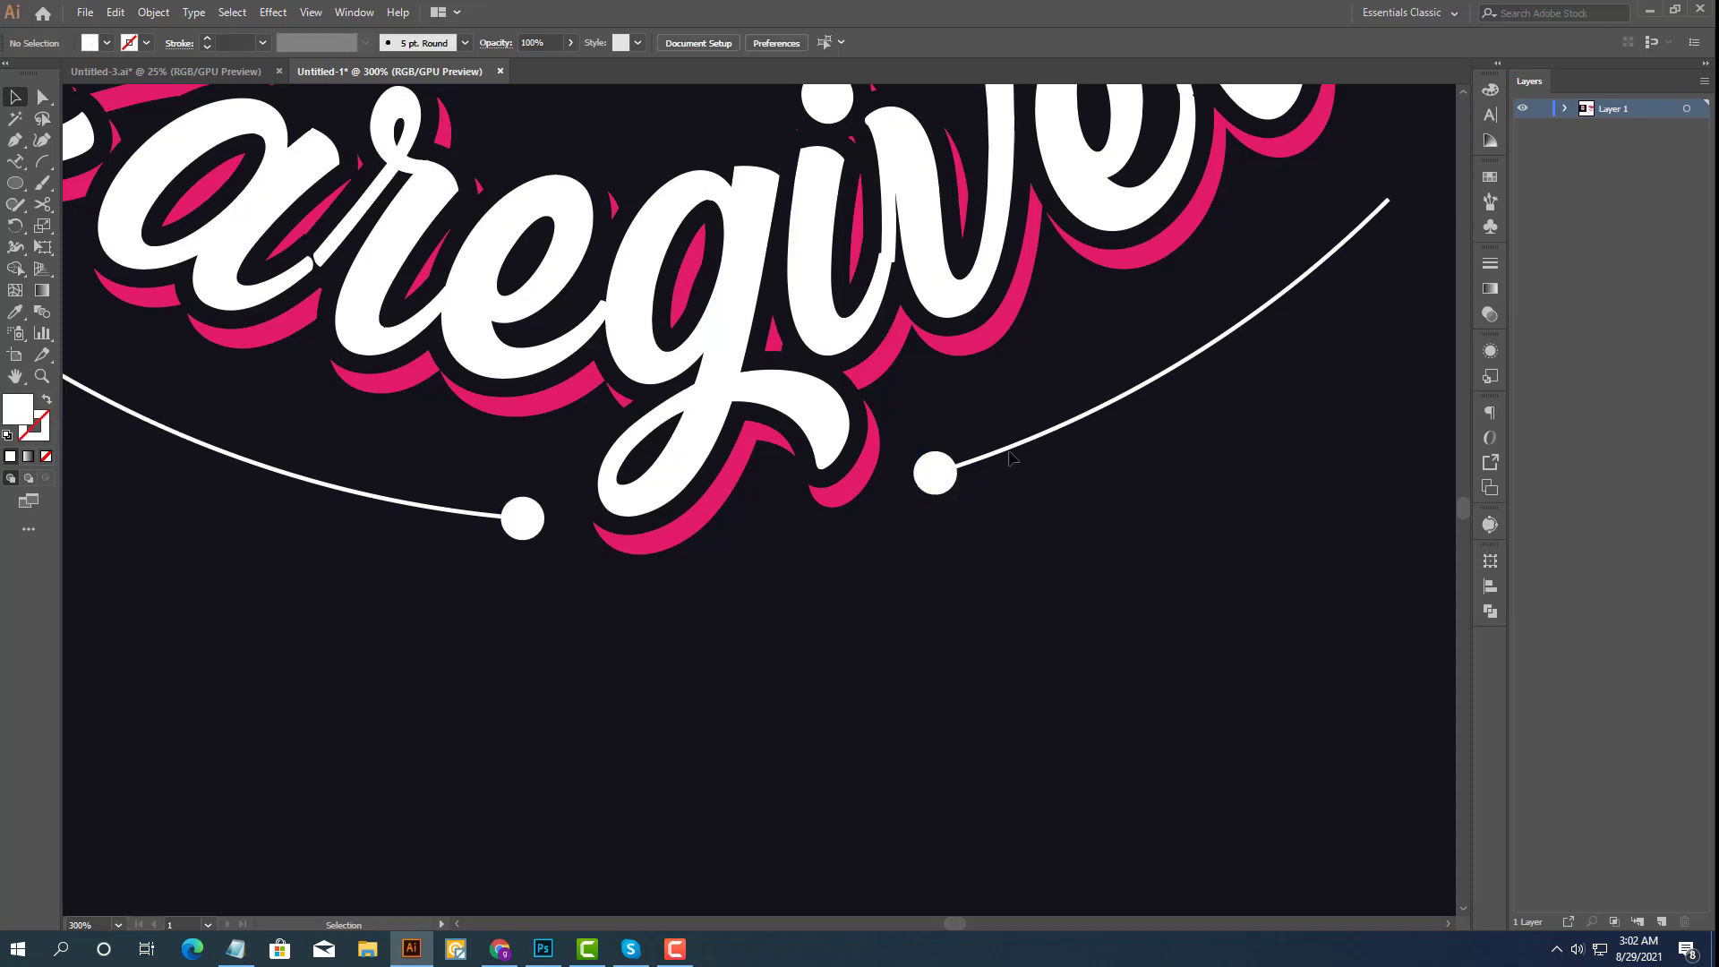
click(1008, 453)
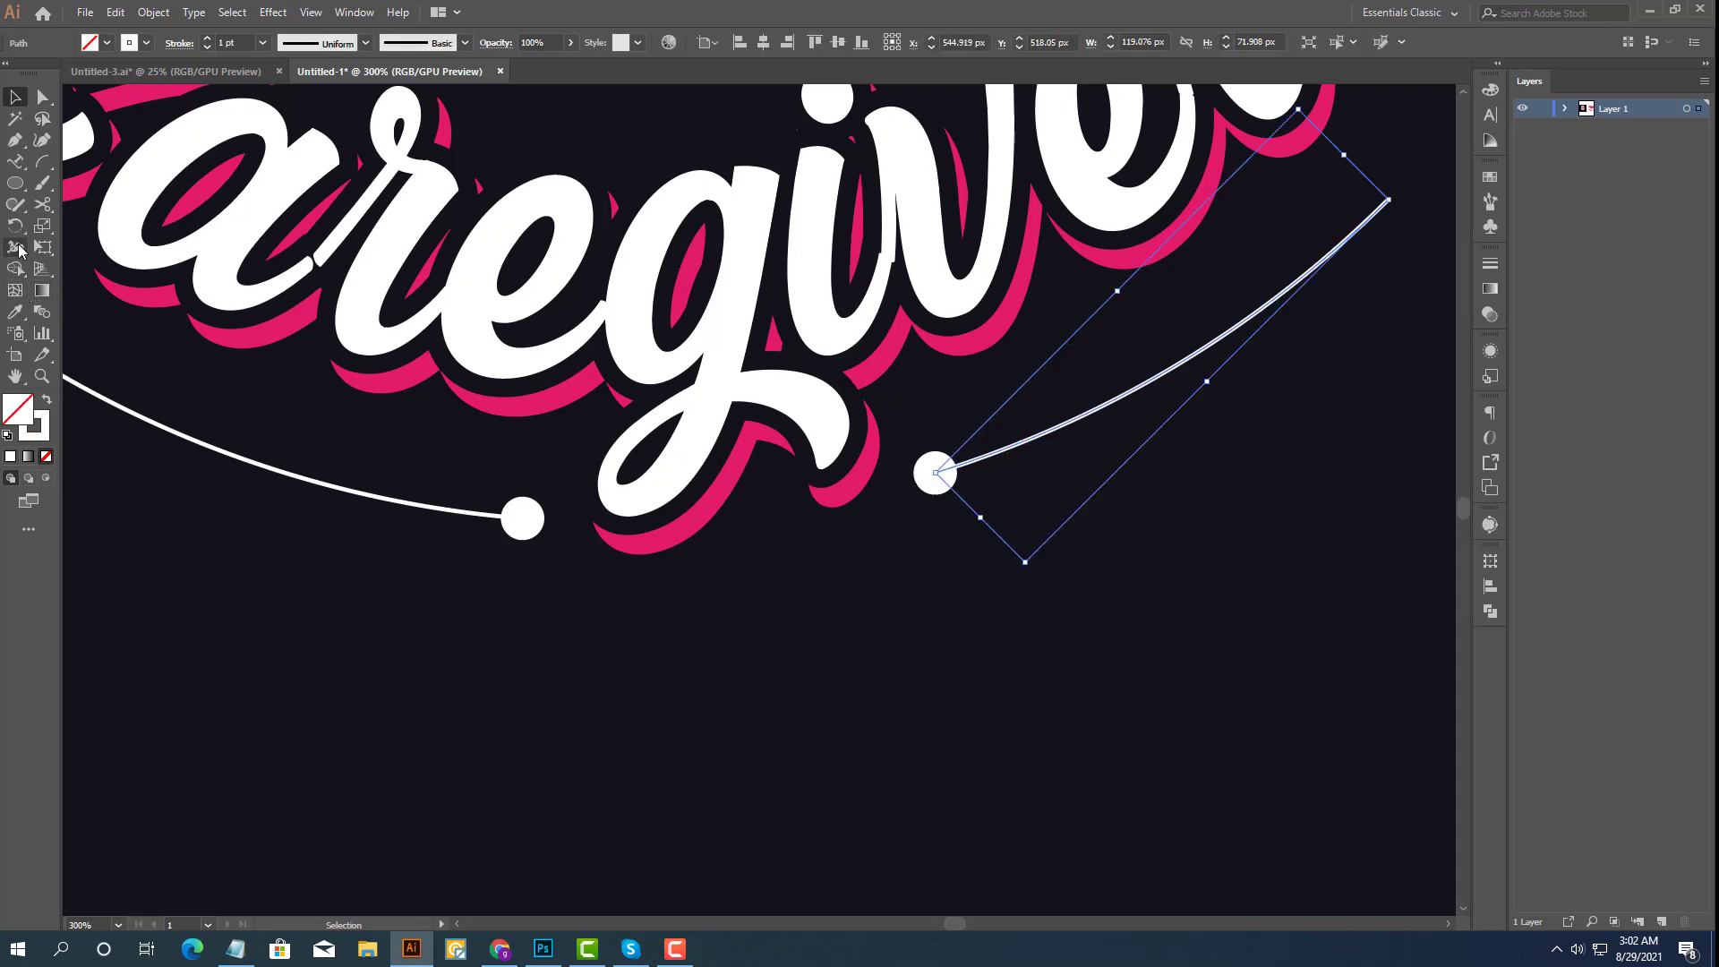
click(20, 250)
Widen the right arc's inner end to about 11 px, keeping its outer tip at 1 px.
scroll(955, 483, up, 1)
scroll(932, 470, up, 3)
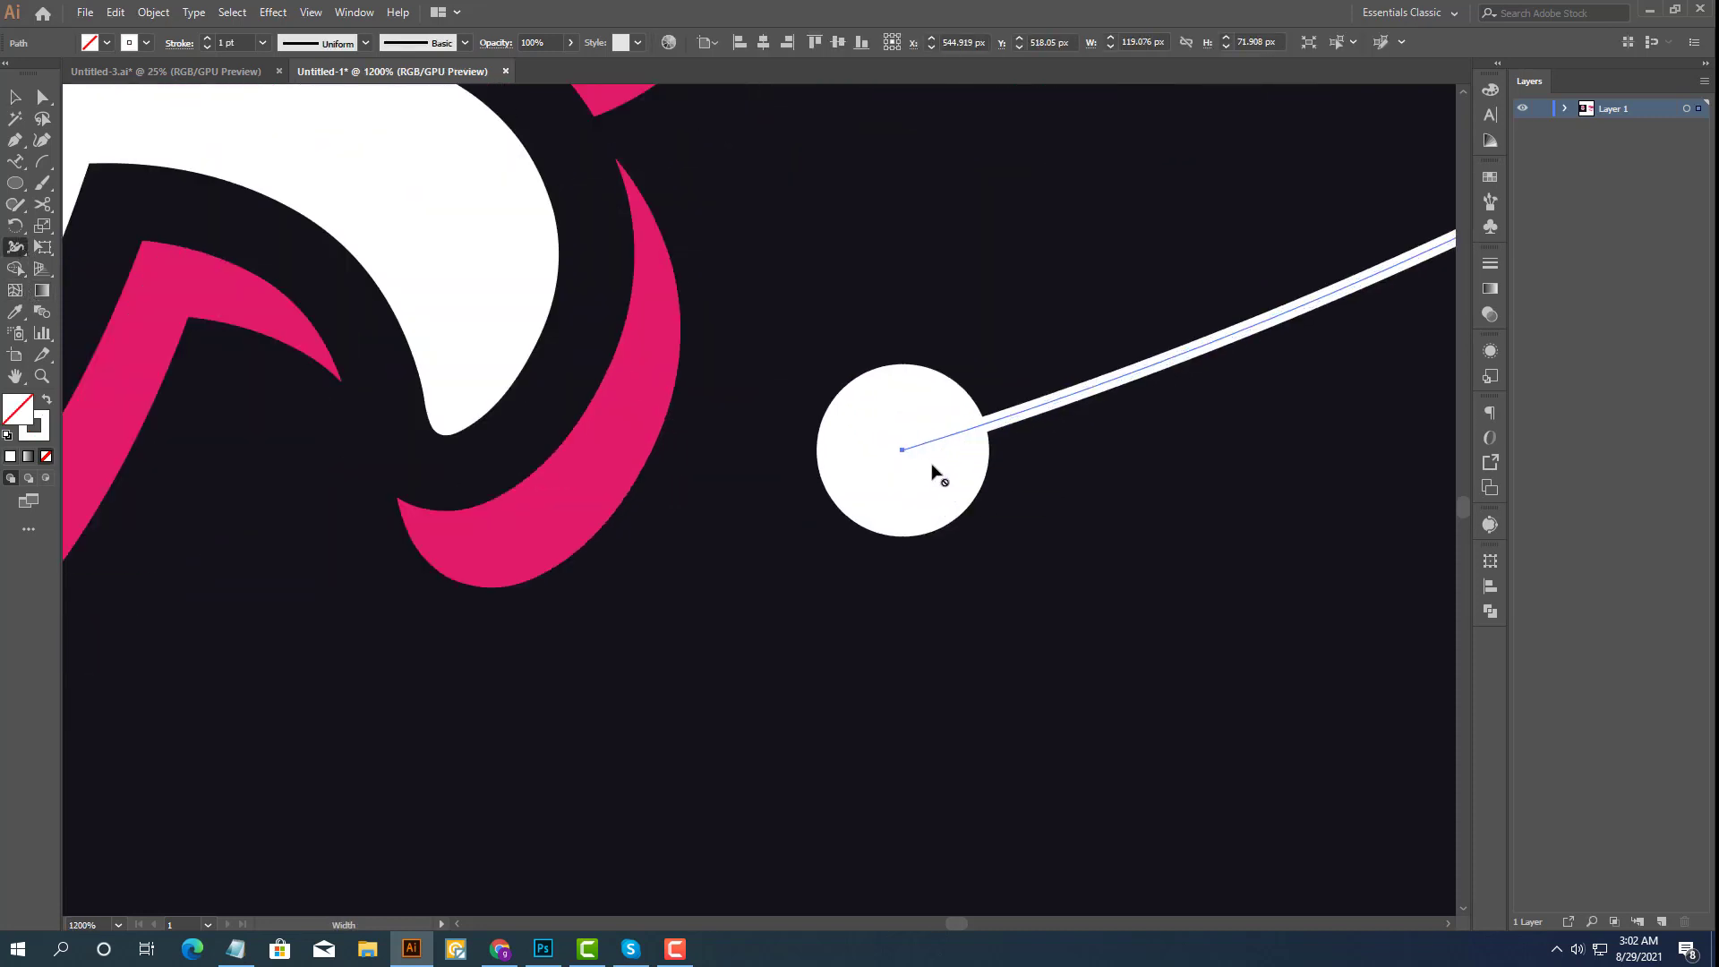
drag(902, 450, 940, 534)
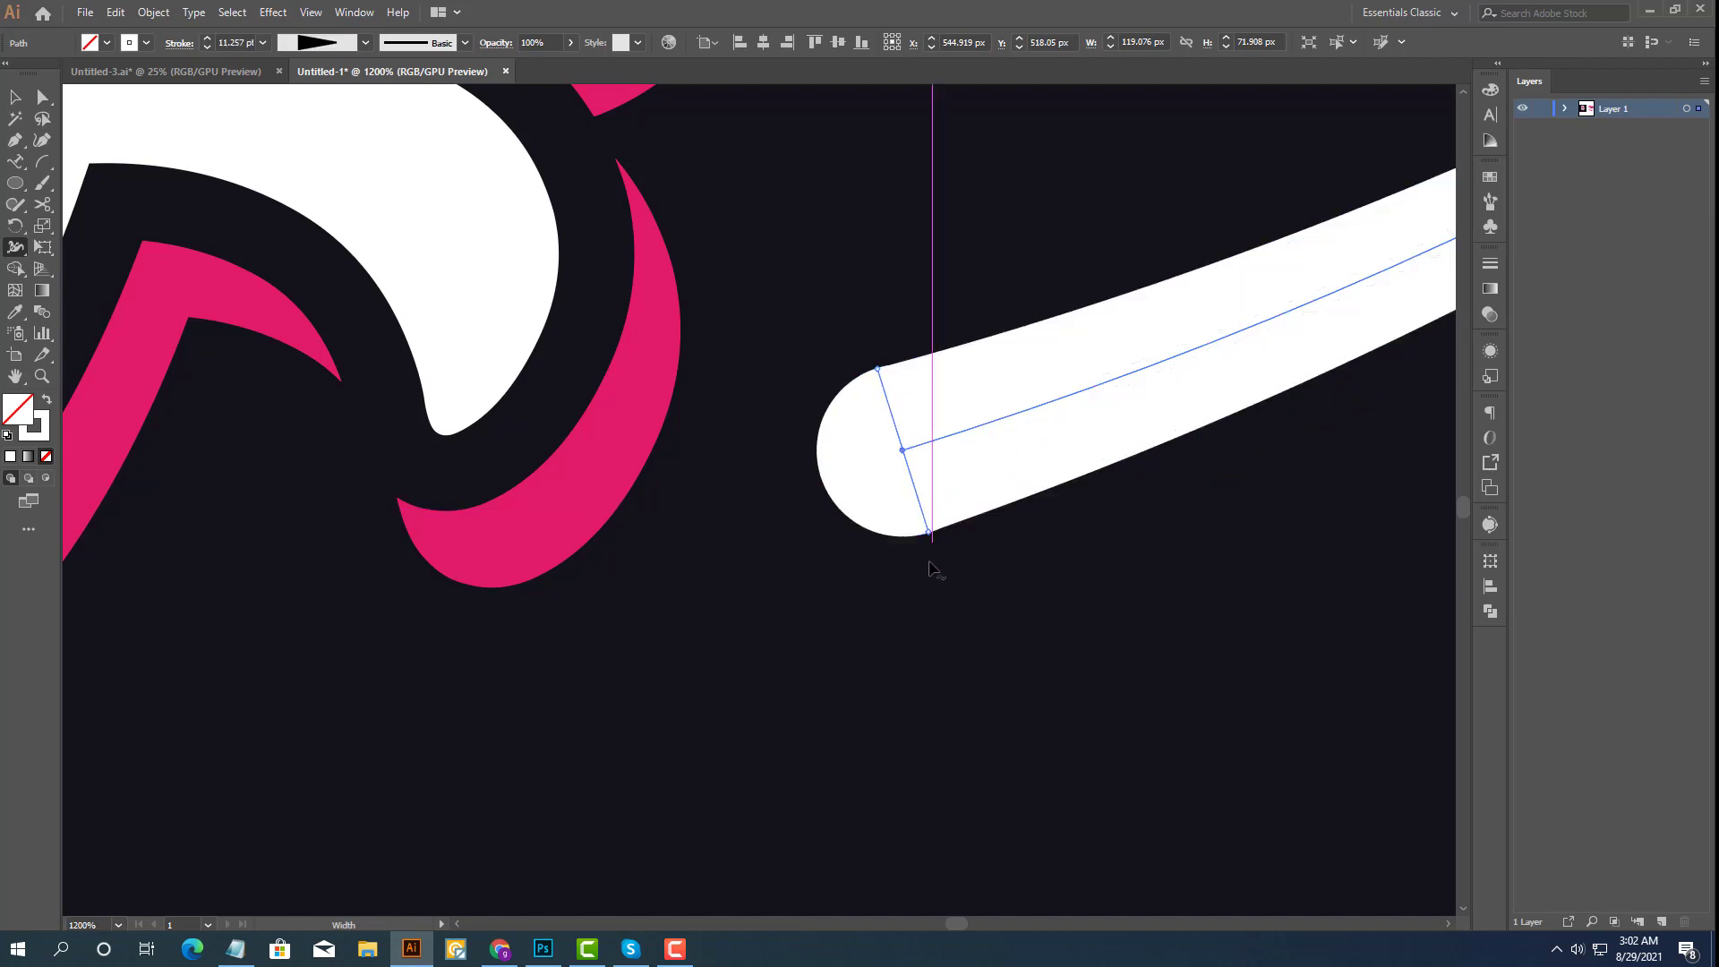
scroll(743, 537, down, 2)
scroll(743, 537, down, 1)
scroll(1428, 162, up, 4)
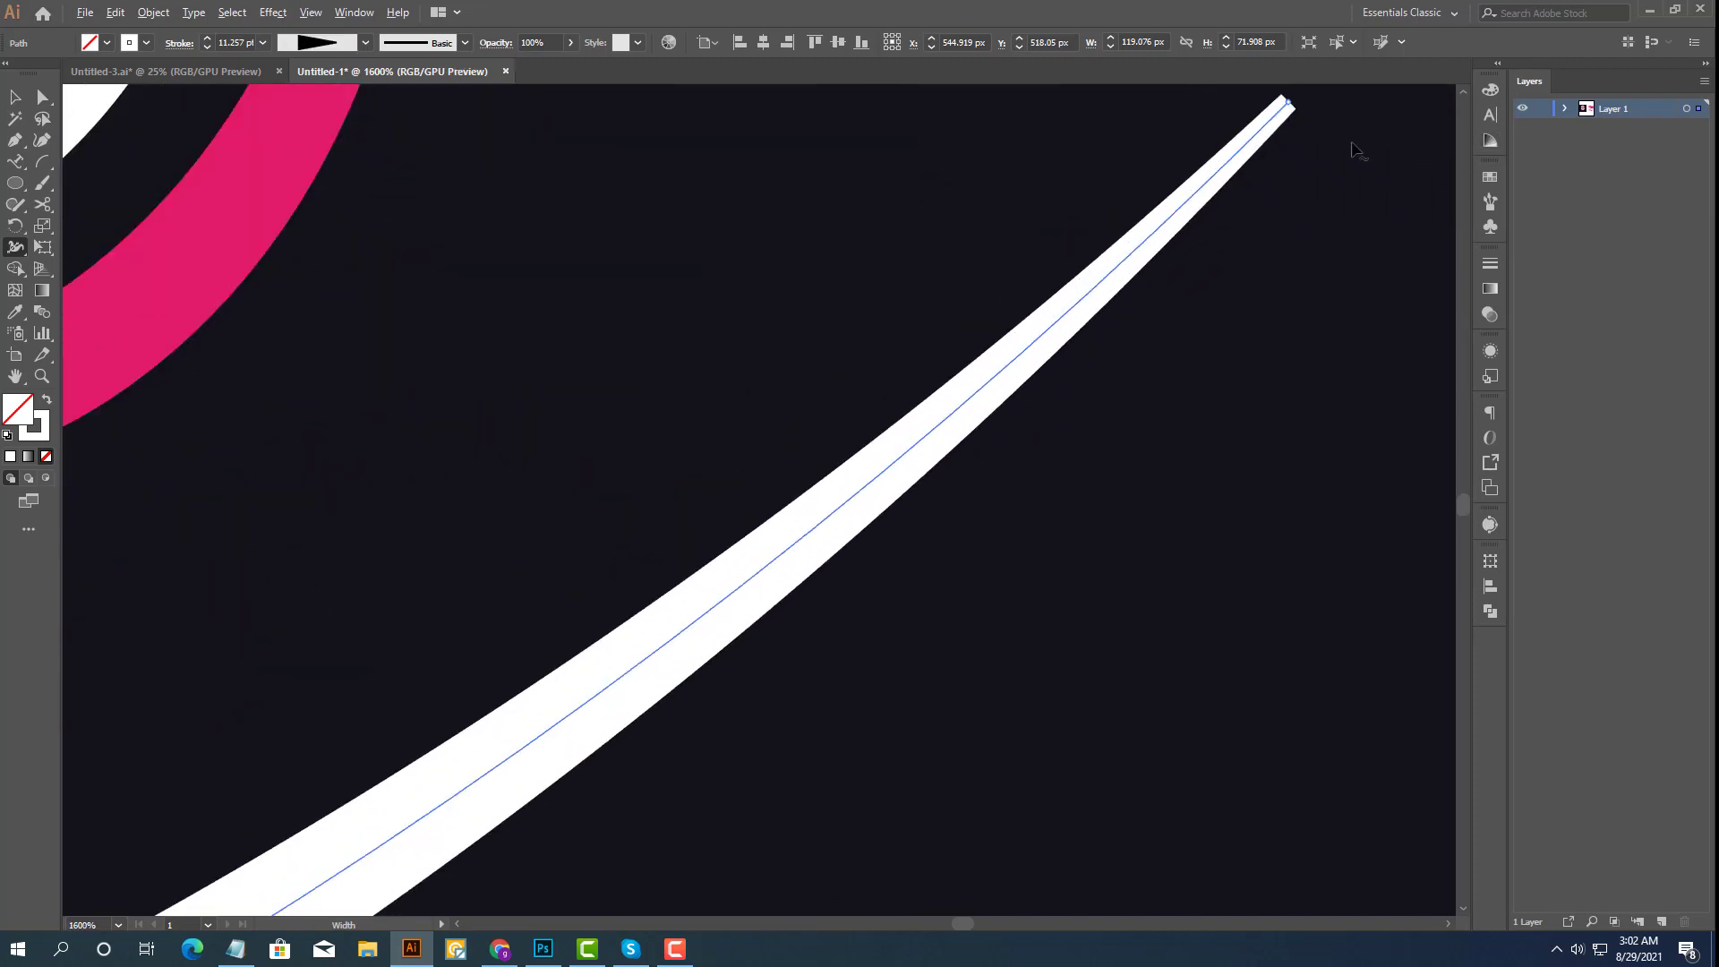
drag(1297, 112, 1295, 111)
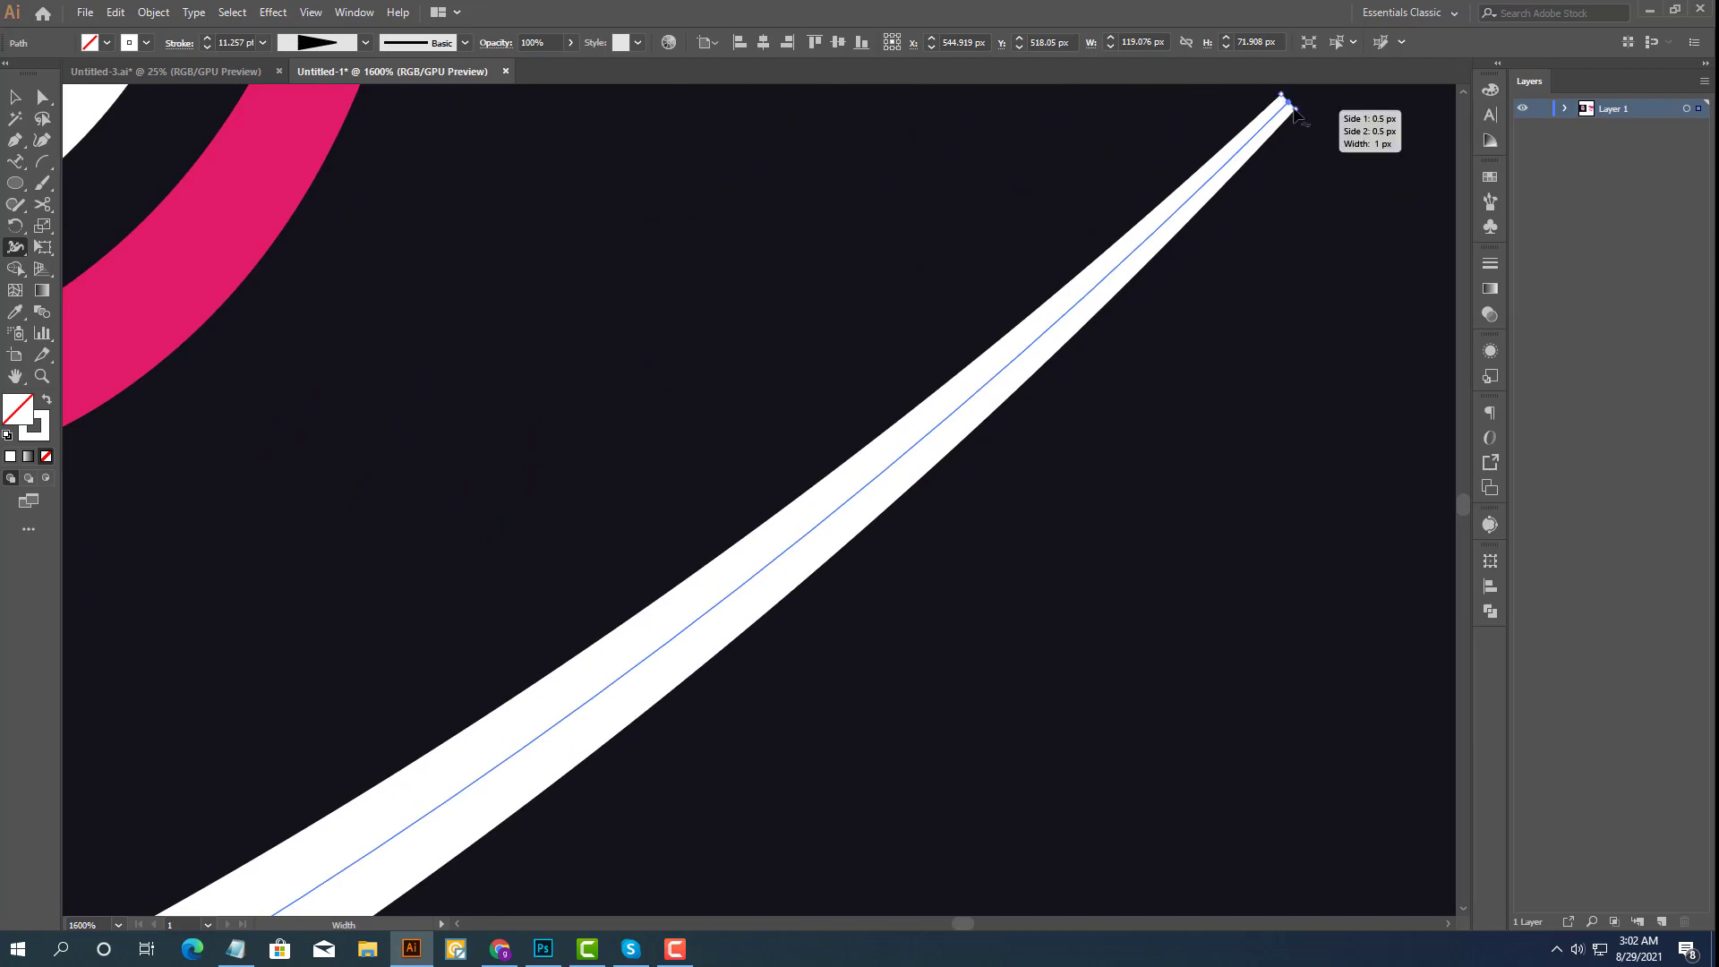
Widen the left arc's inner end to match the end dot.
scroll(1317, 331, down, 5)
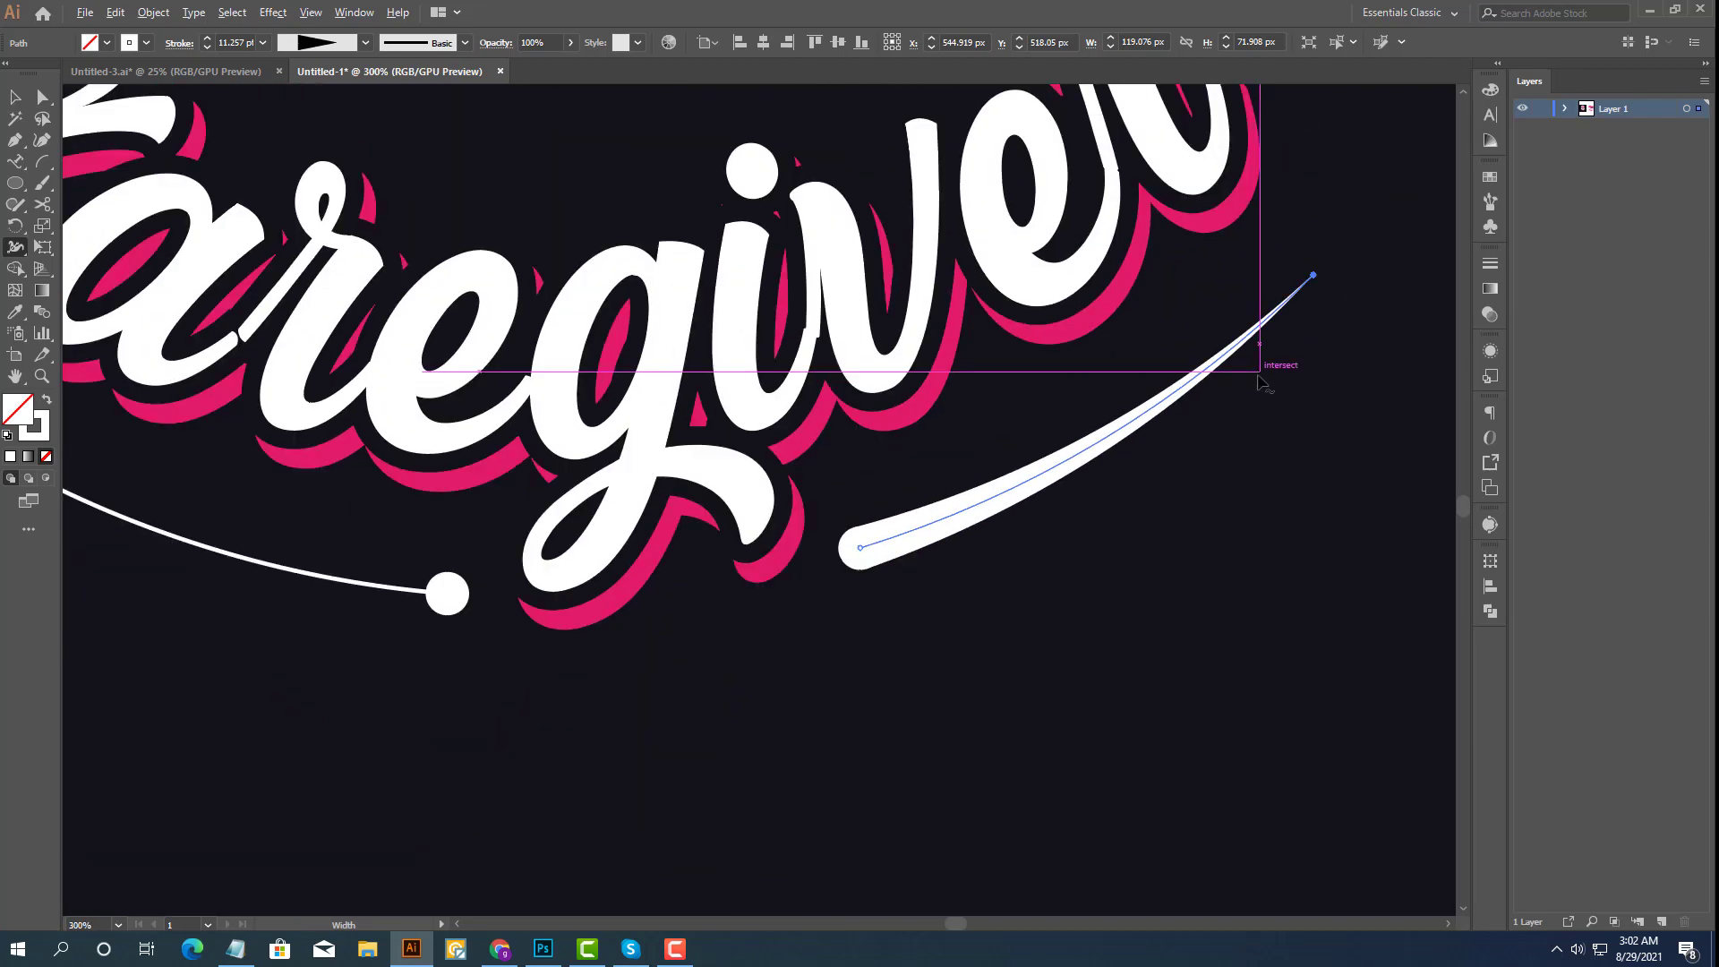
scroll(451, 598, up, 1)
scroll(430, 605, up, 2)
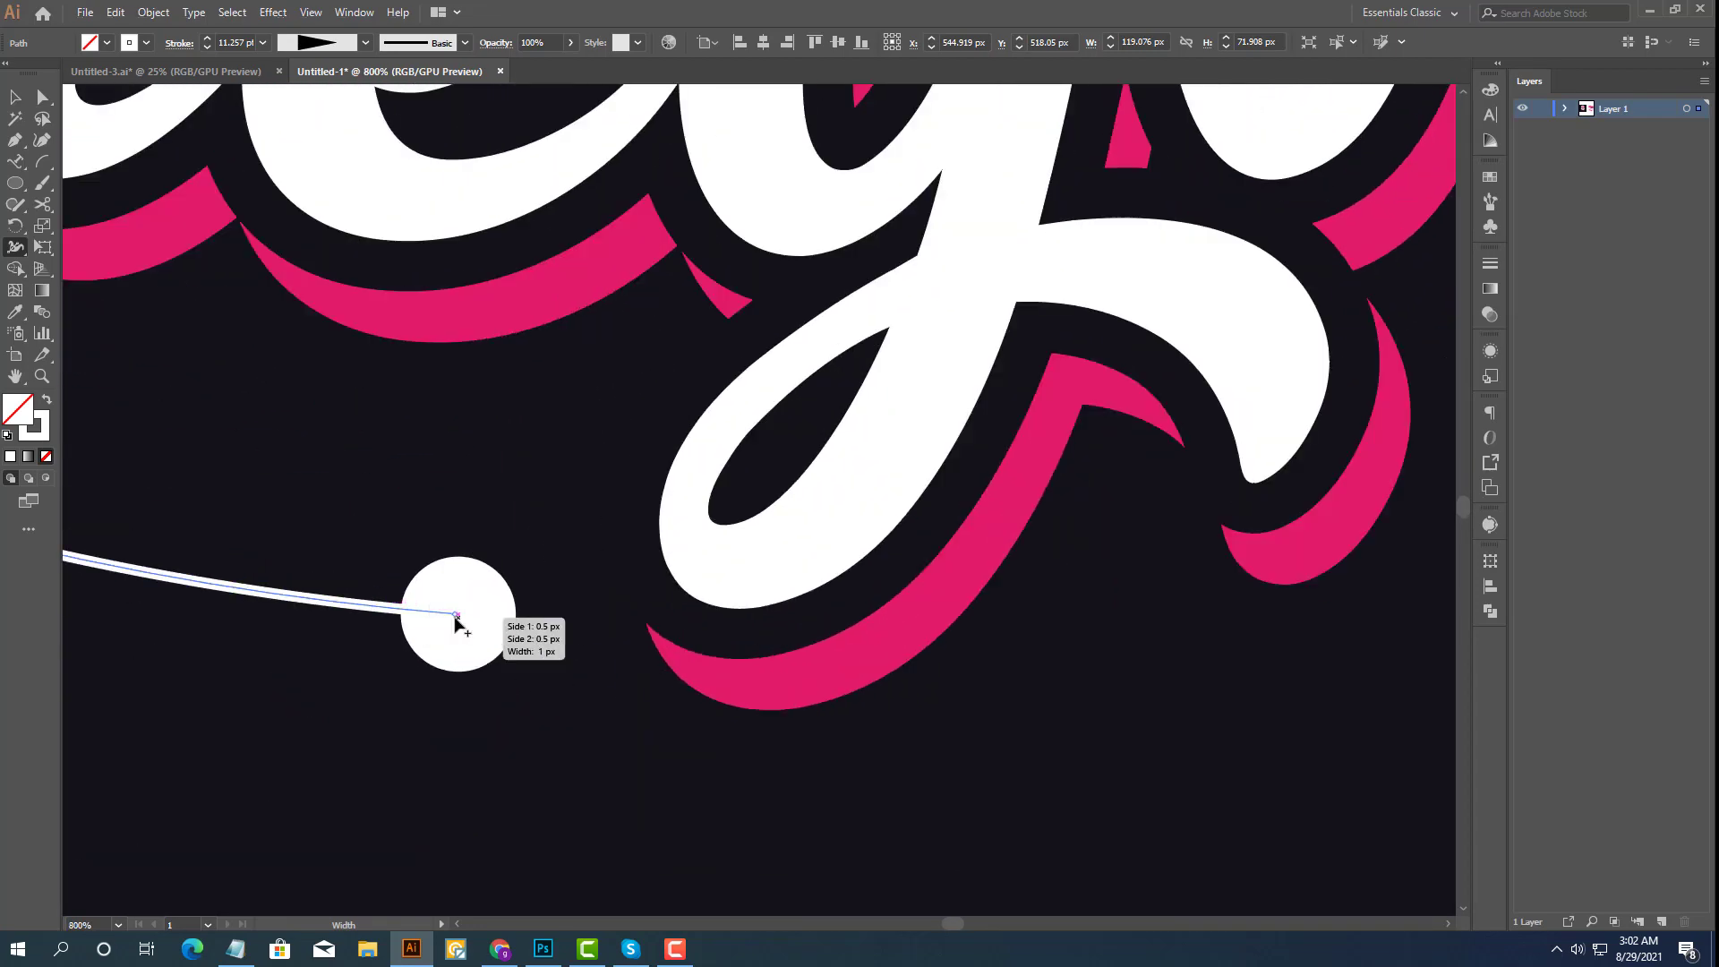
drag(459, 618, 459, 678)
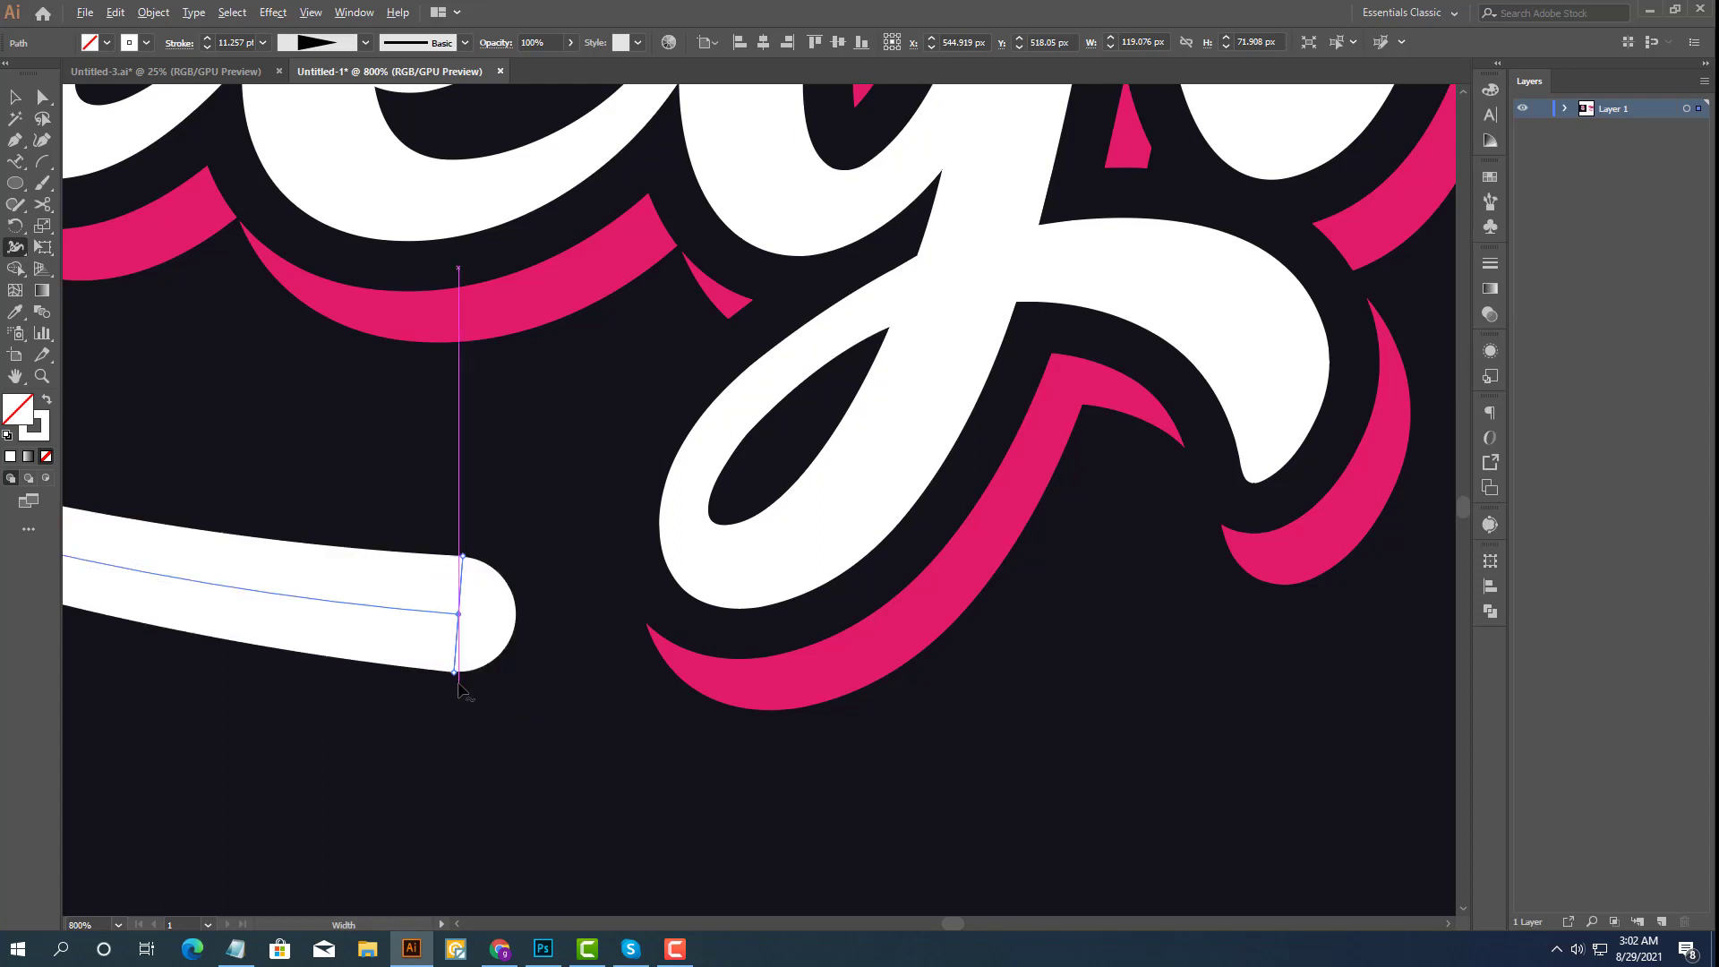
Bring the left arc's end anchor into view and adjust the stroke width there.
scroll(452, 668, up, 5)
scroll(358, 626, up, 2)
scroll(340, 627, up, 1)
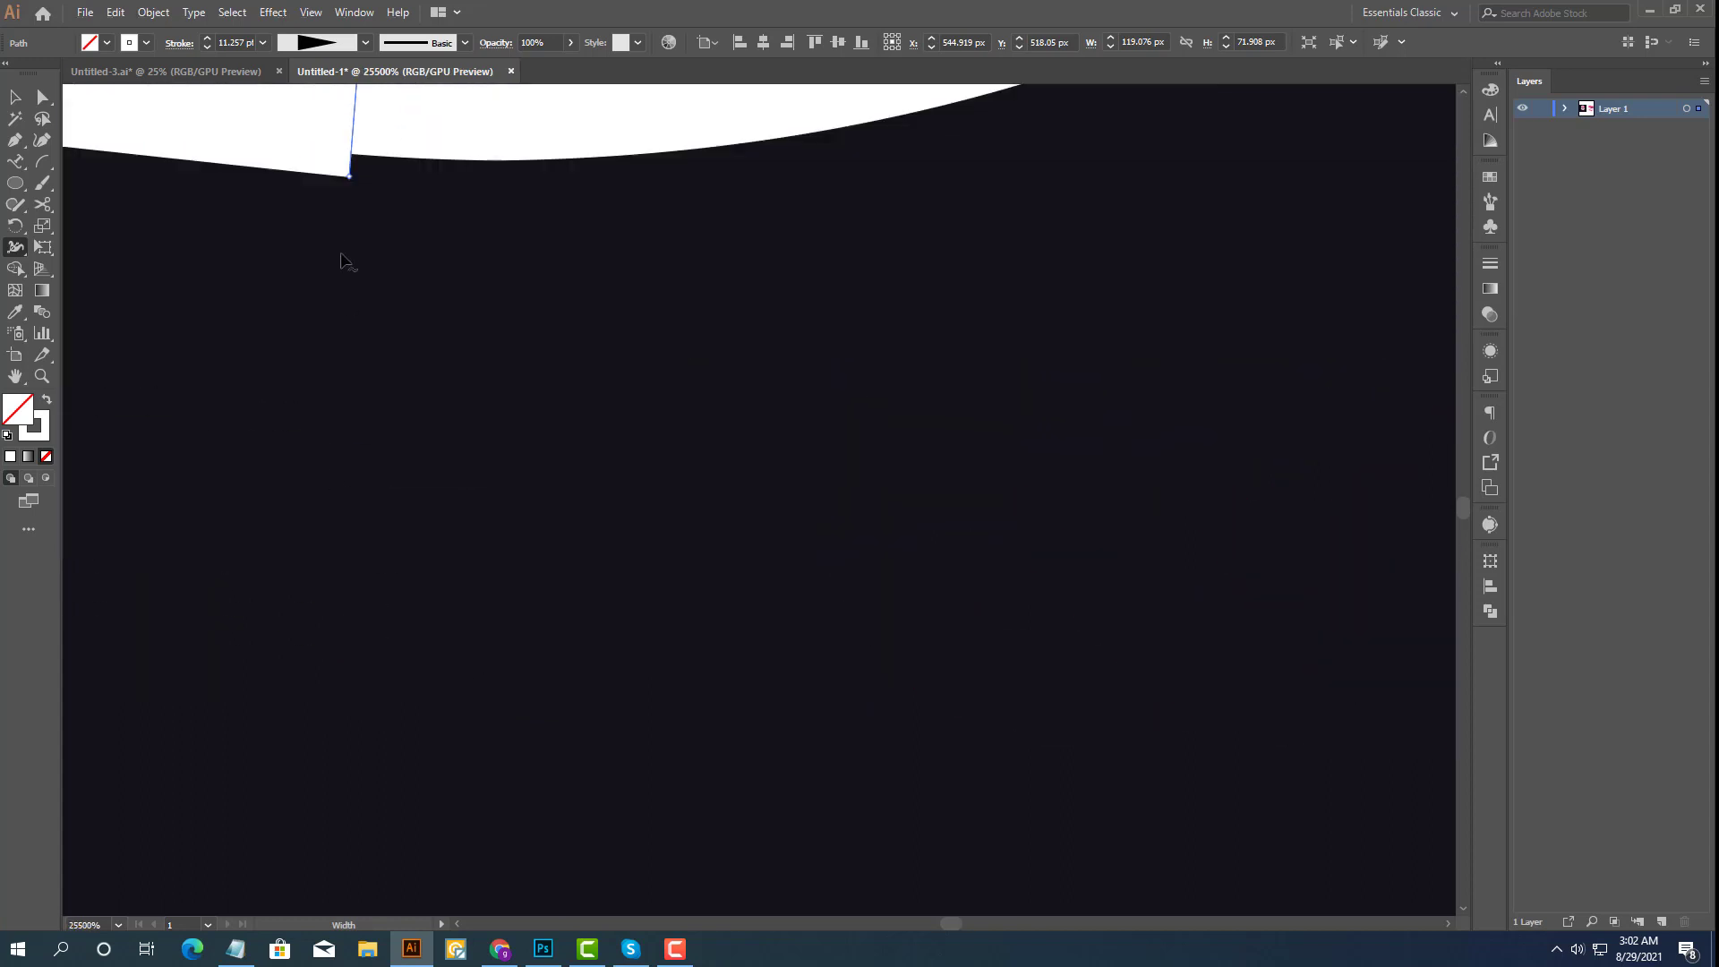
mouse_move(436, 240)
mouse_down()
mouse_move(367, 548)
mouse_move(328, 490)
mouse_up()
mouse_move(326, 479)
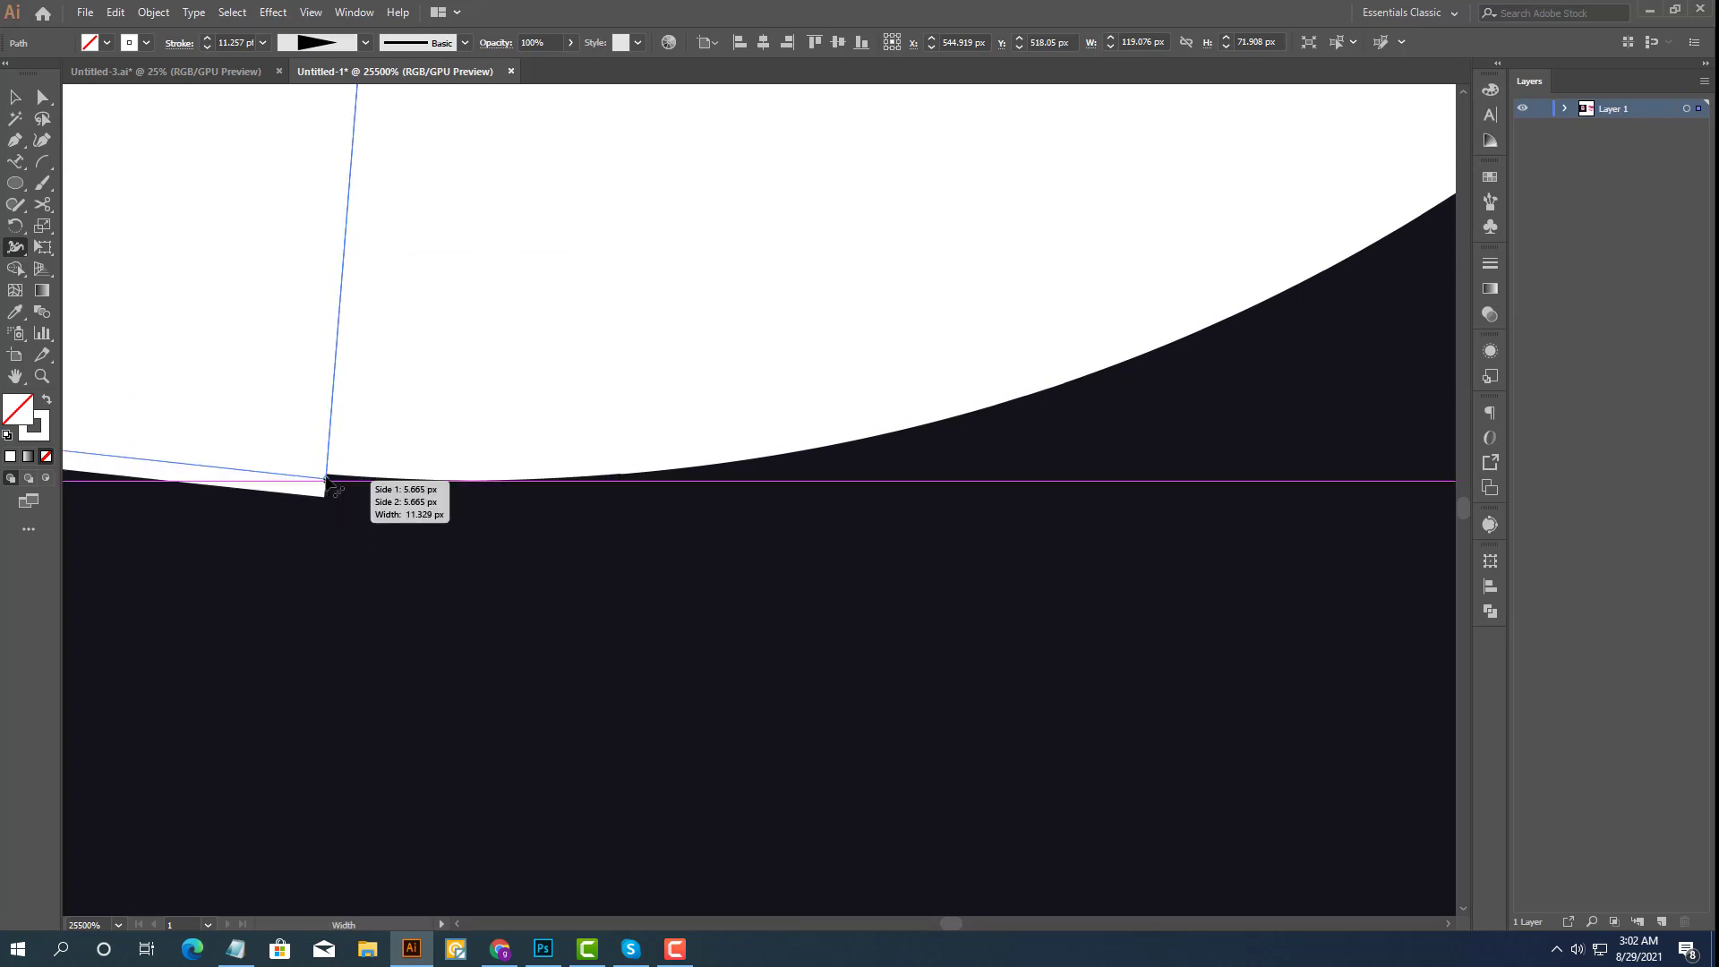
alt+scroll(367, 537, down, 3)
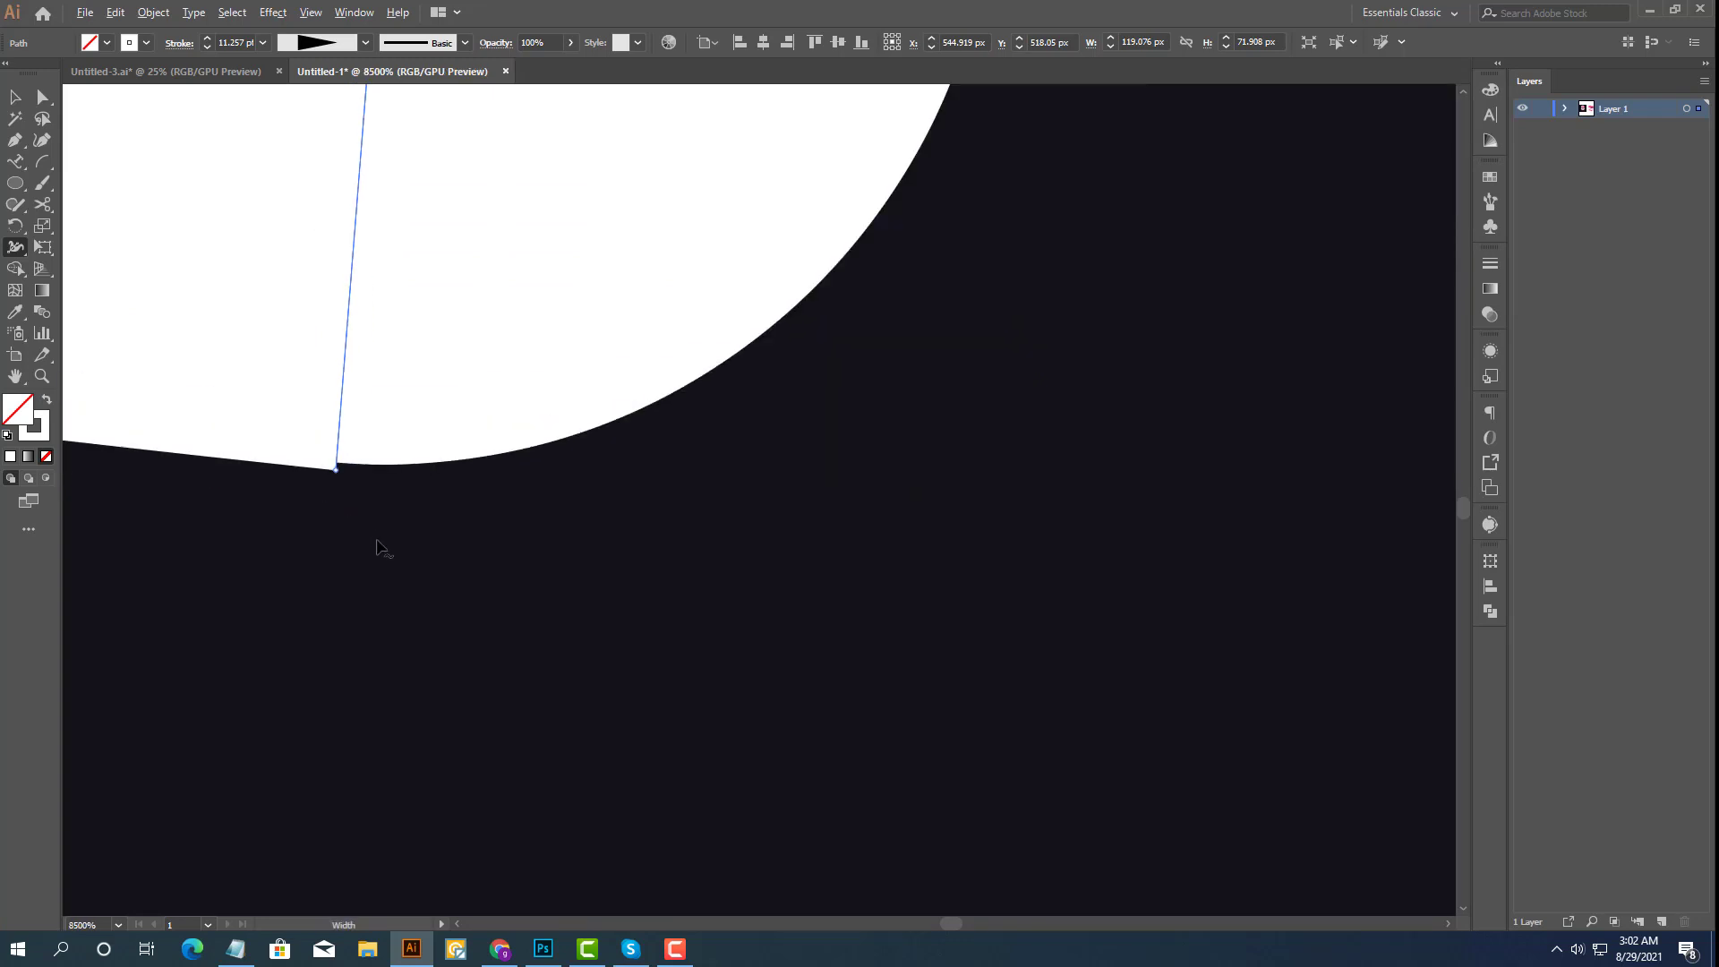
alt+scroll(380, 543, down, 2)
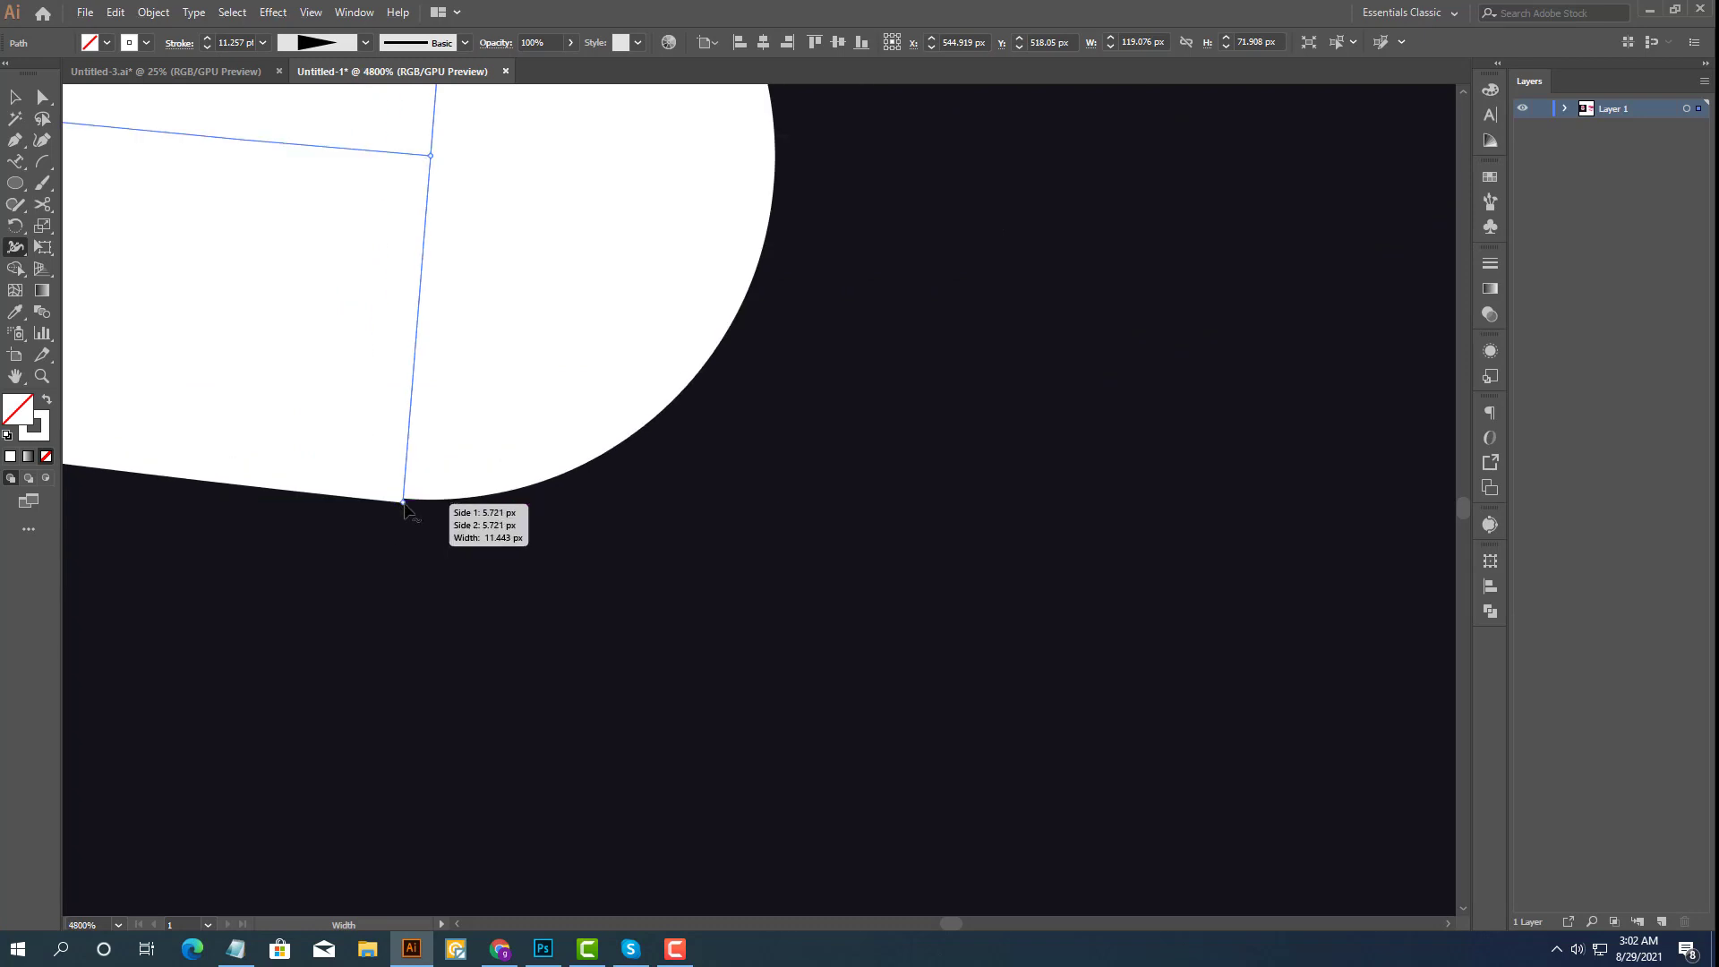
drag(402, 499, 403, 502)
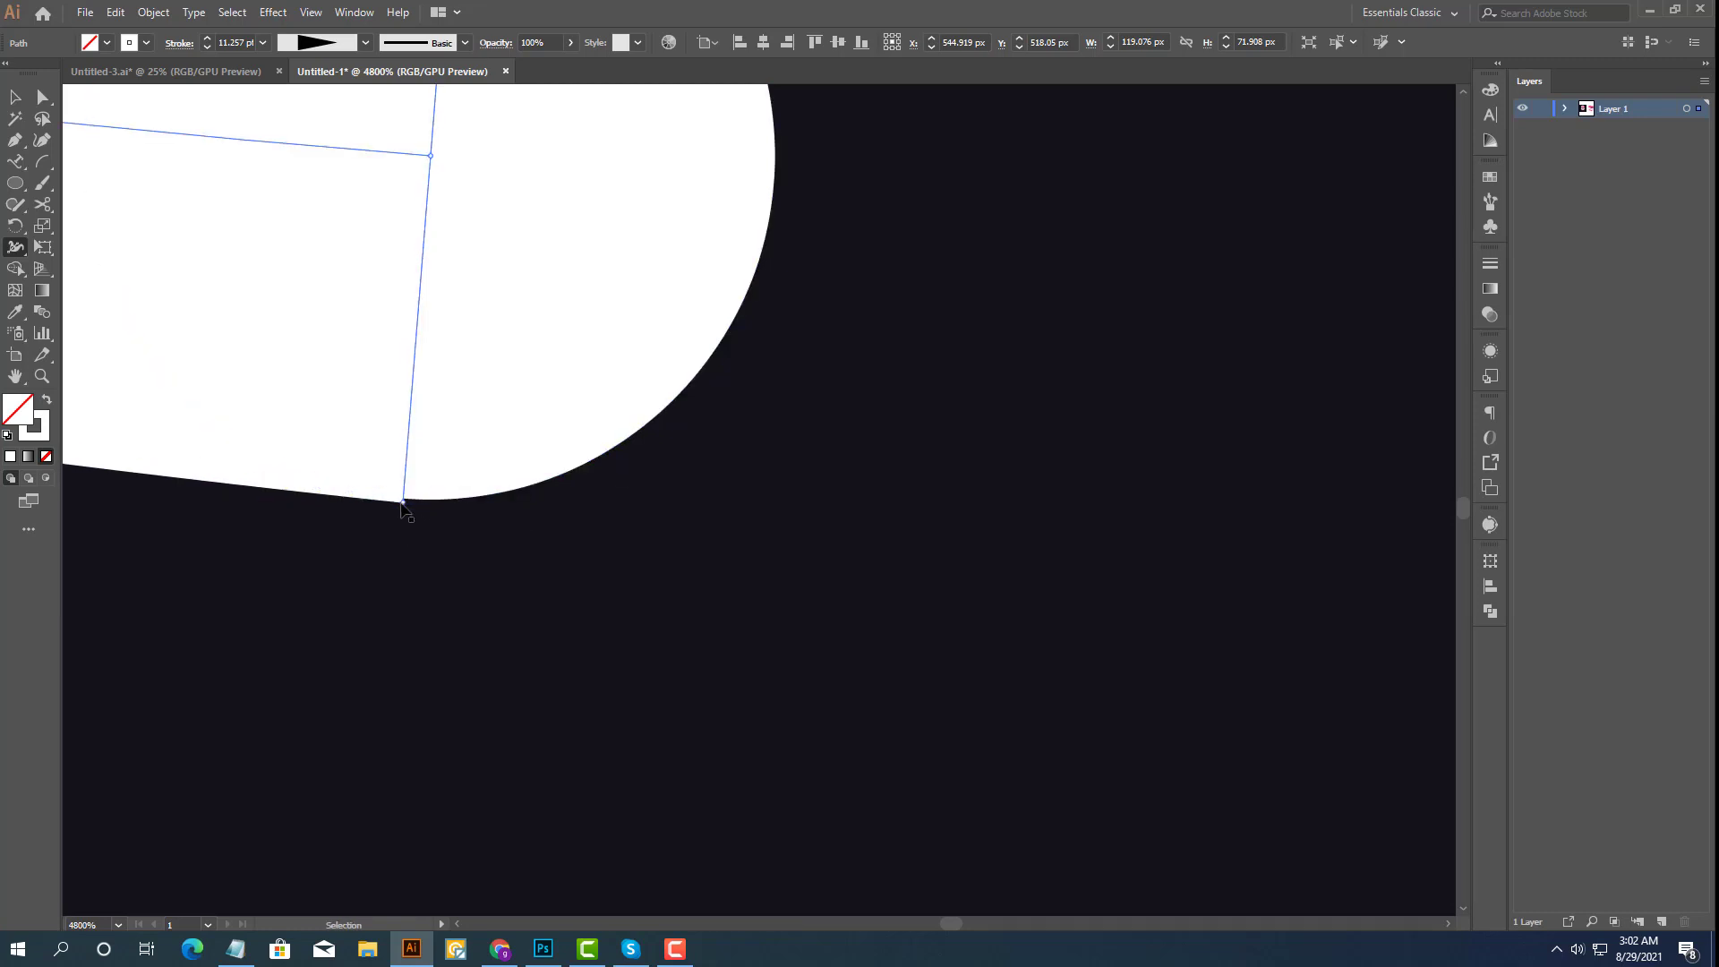
Select the other swoosh path and narrow its rounded end with the Width tool.
click(15, 97)
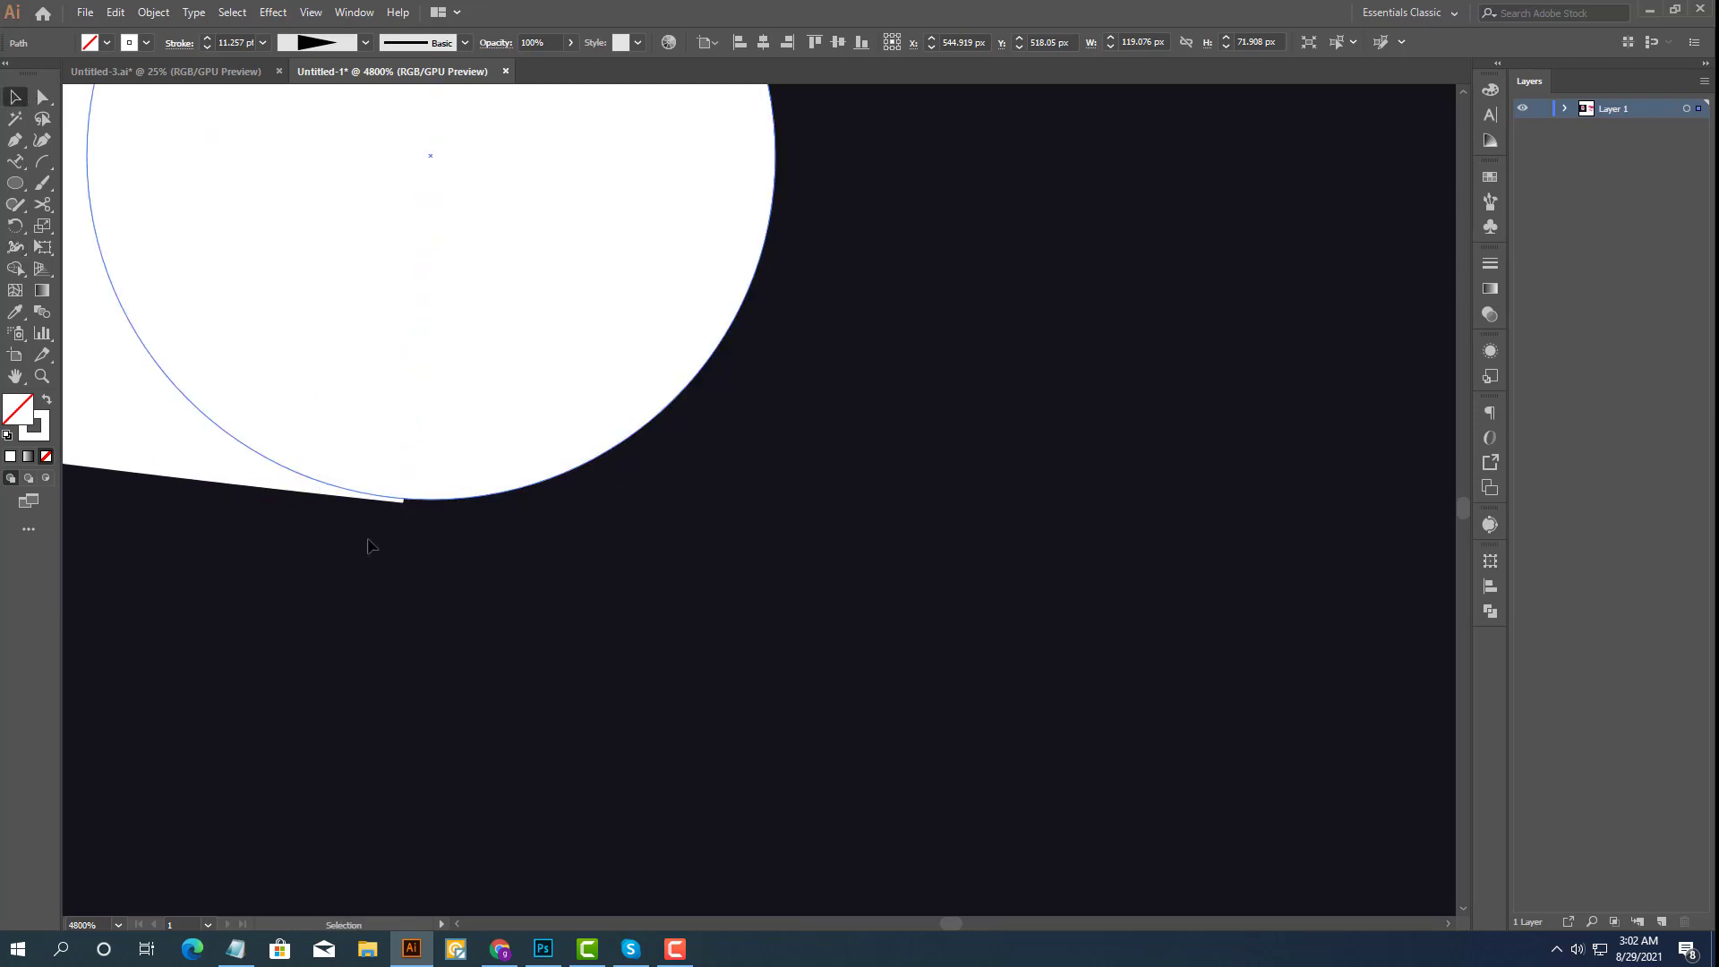
click(253, 488)
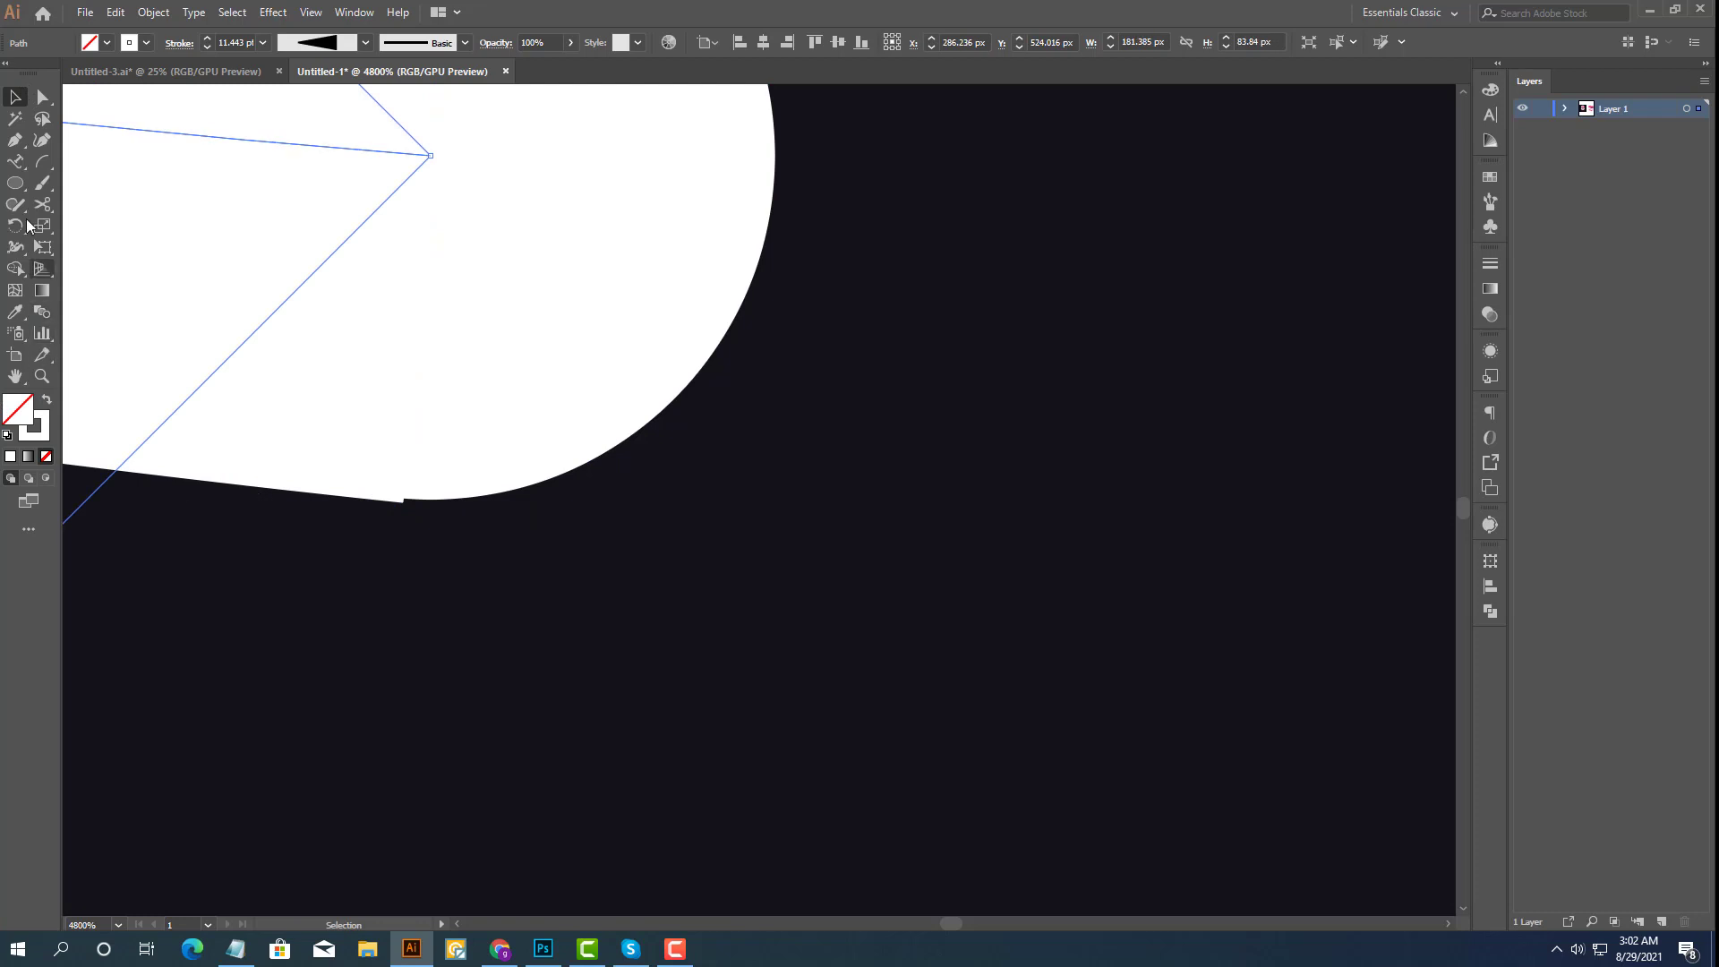
click(15, 251)
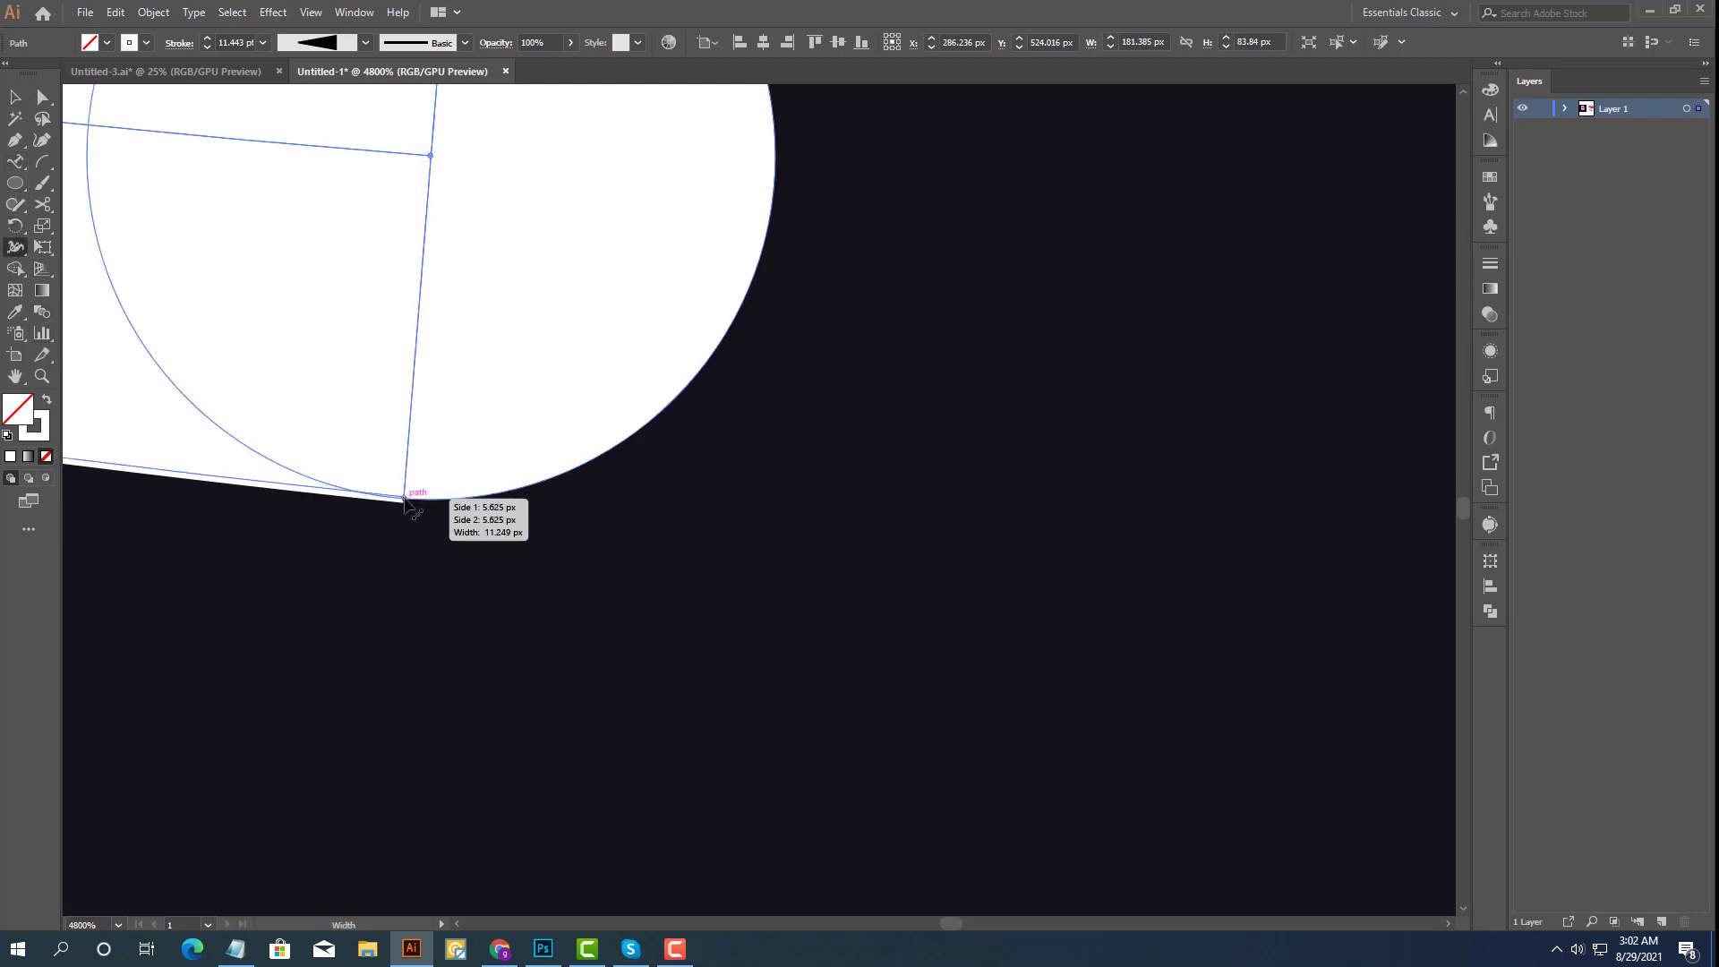
drag(405, 498, 405, 500)
scroll(580, 542, down, 3)
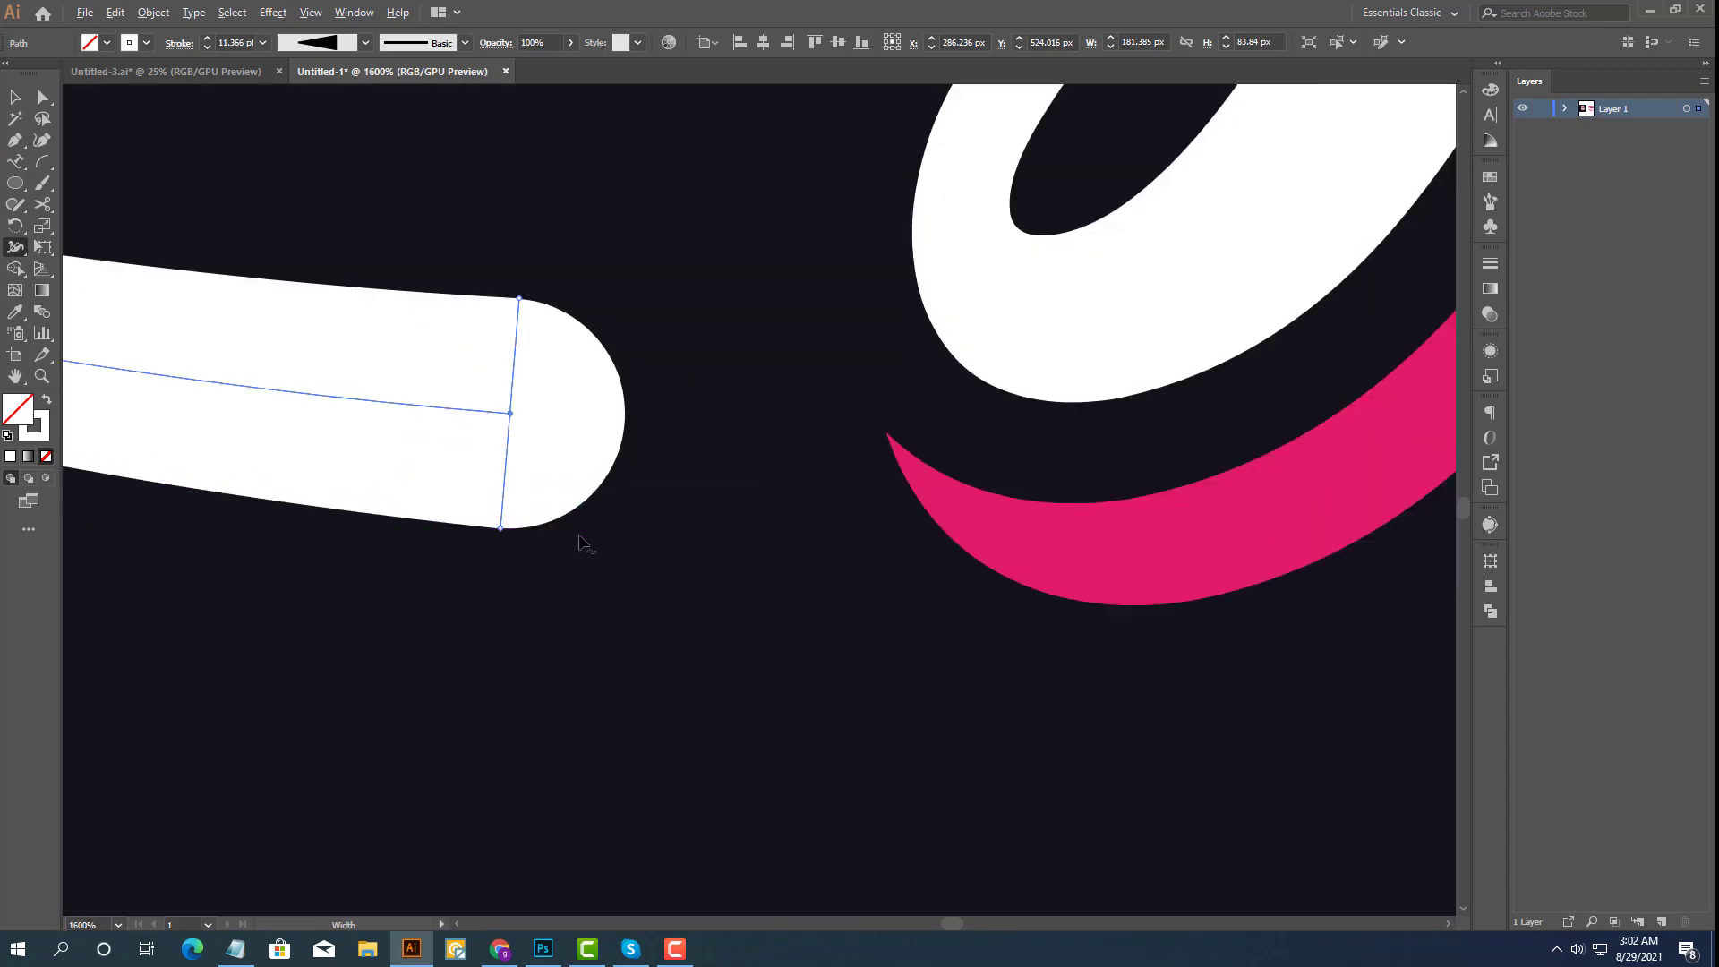
scroll(627, 421, down, 3)
scroll(627, 421, down, 3)
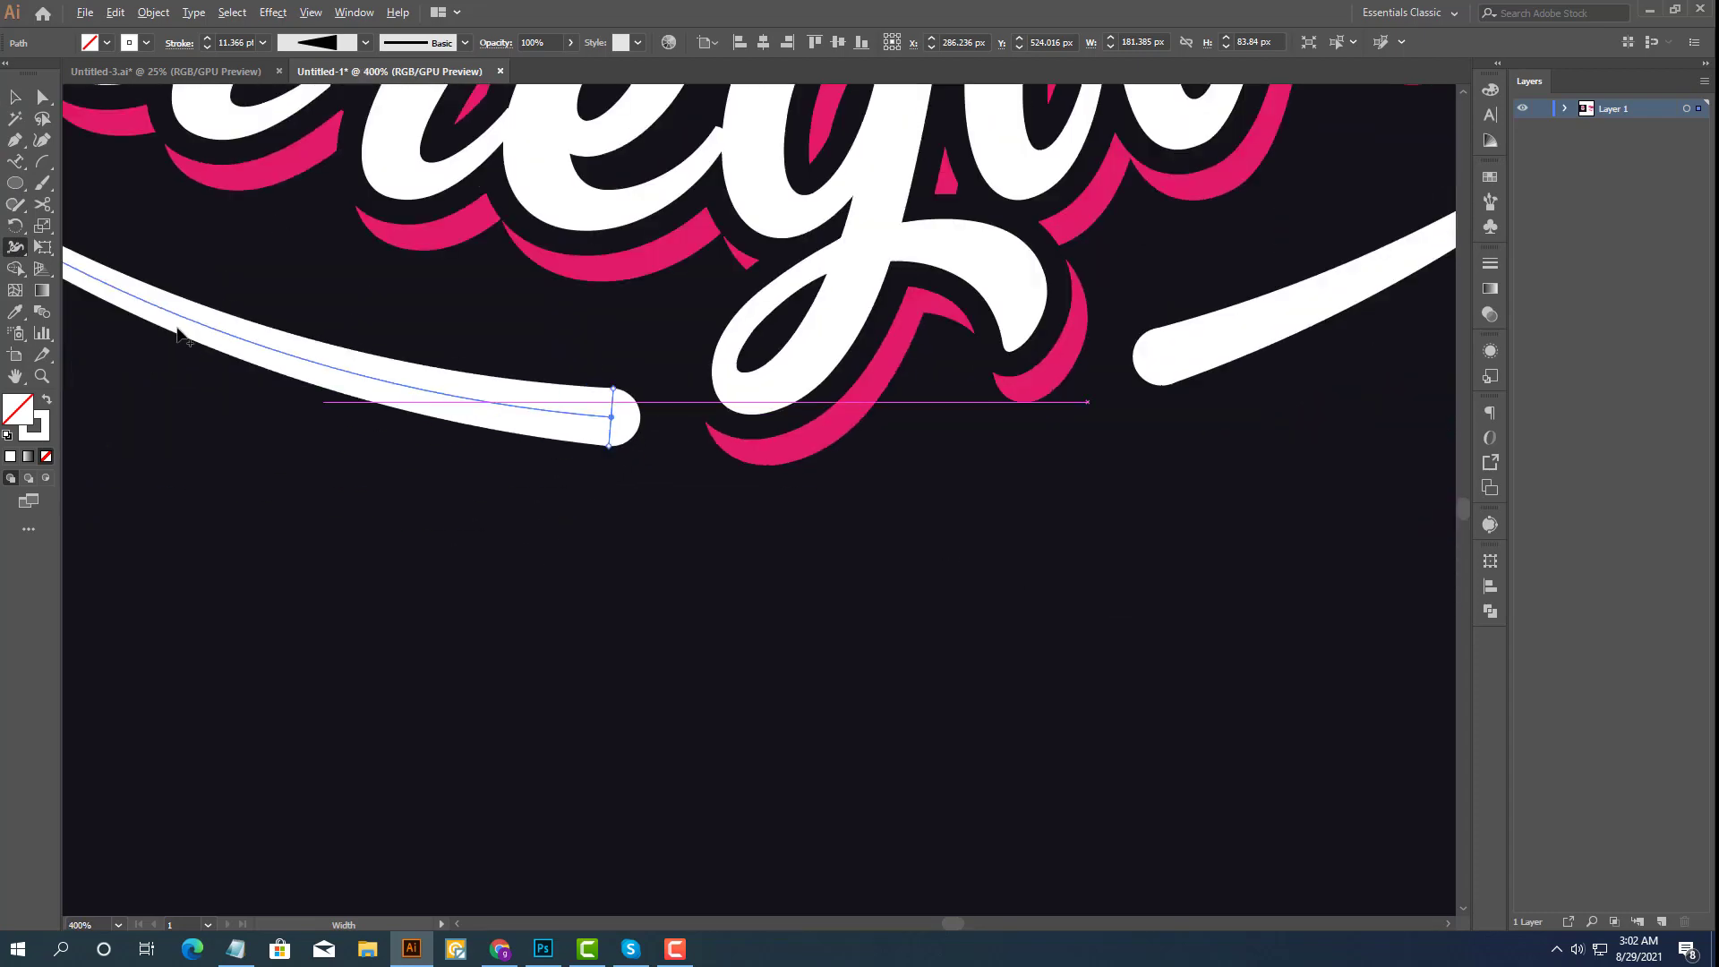
scroll(448, 358, left, 3)
scroll(251, 195, left, 3)
scroll(250, 195, up, 3)
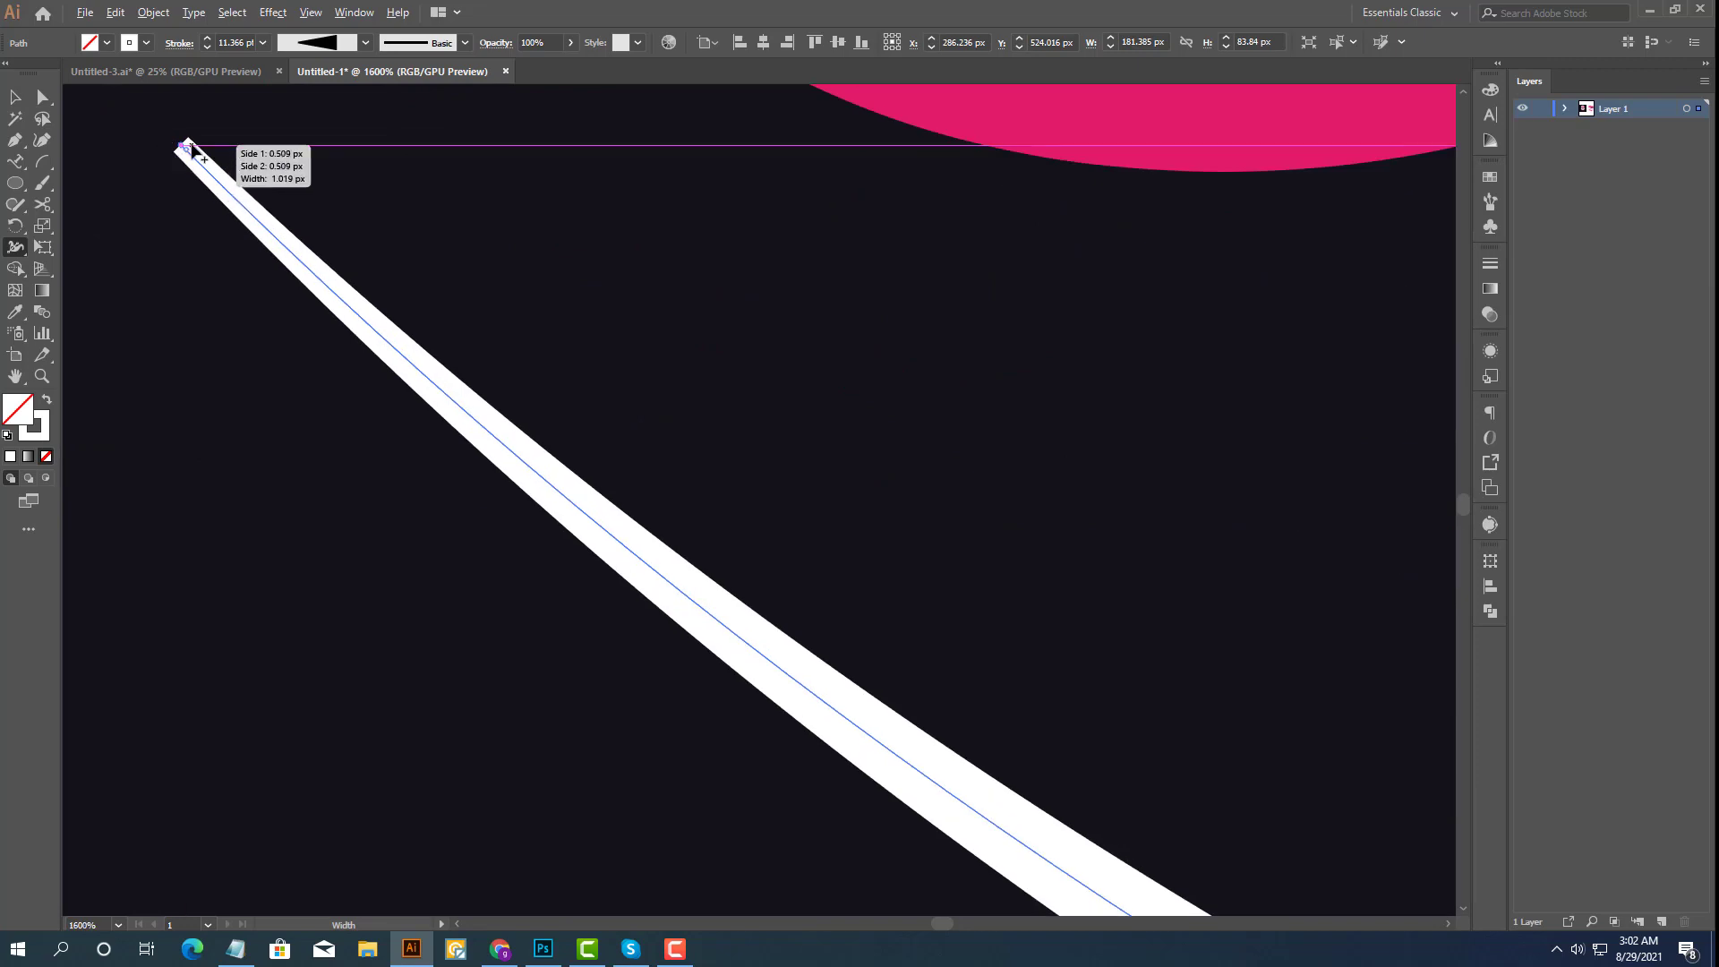
click(15, 97)
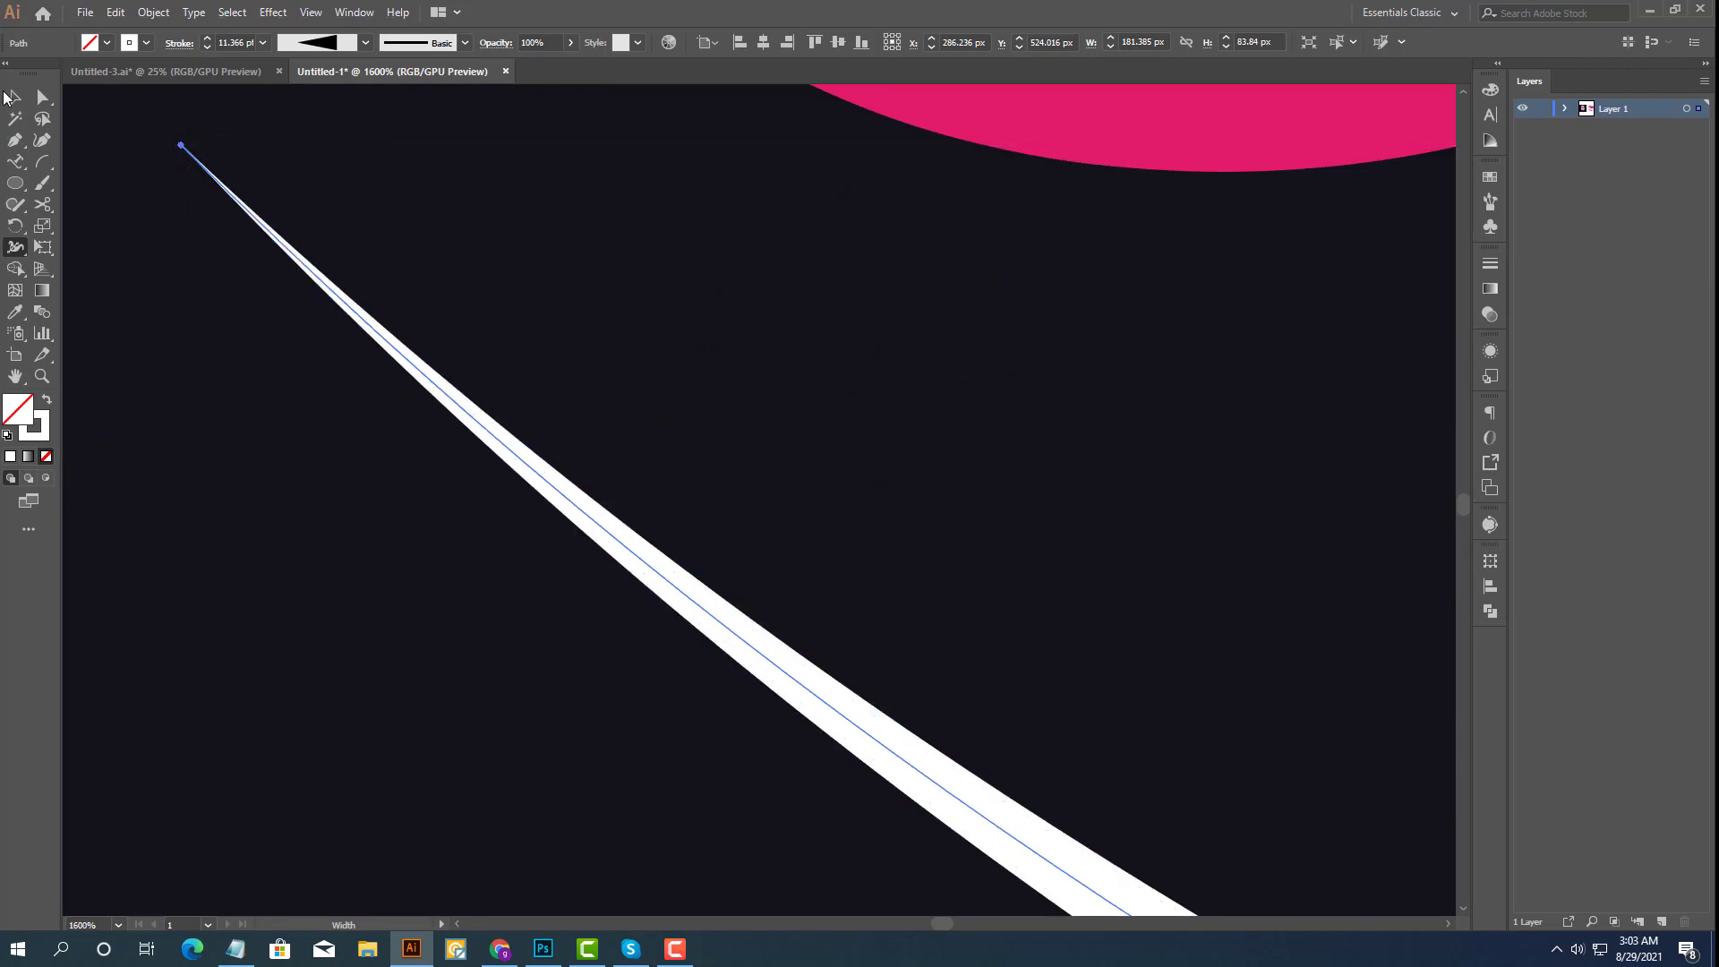
scroll(356, 456, down, 3)
scroll(356, 456, down, 2)
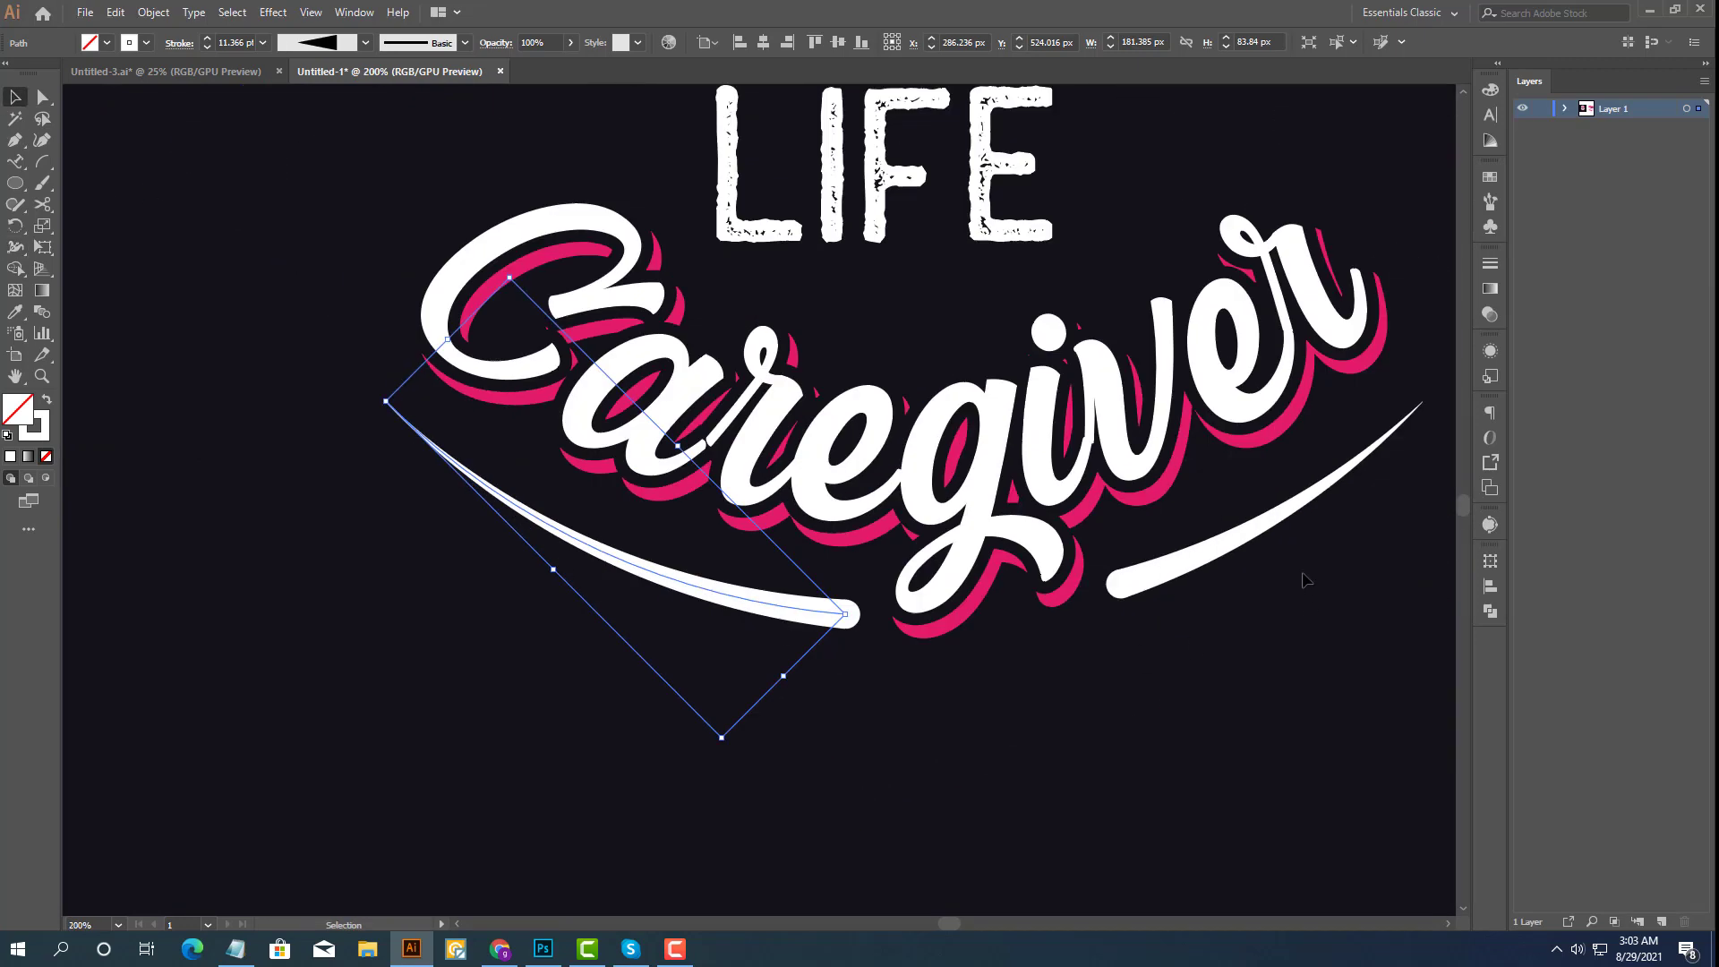
Select both swooshes and expand their strokes into filled shapes via Object > Expand Appearance.
shift+click(1190, 563)
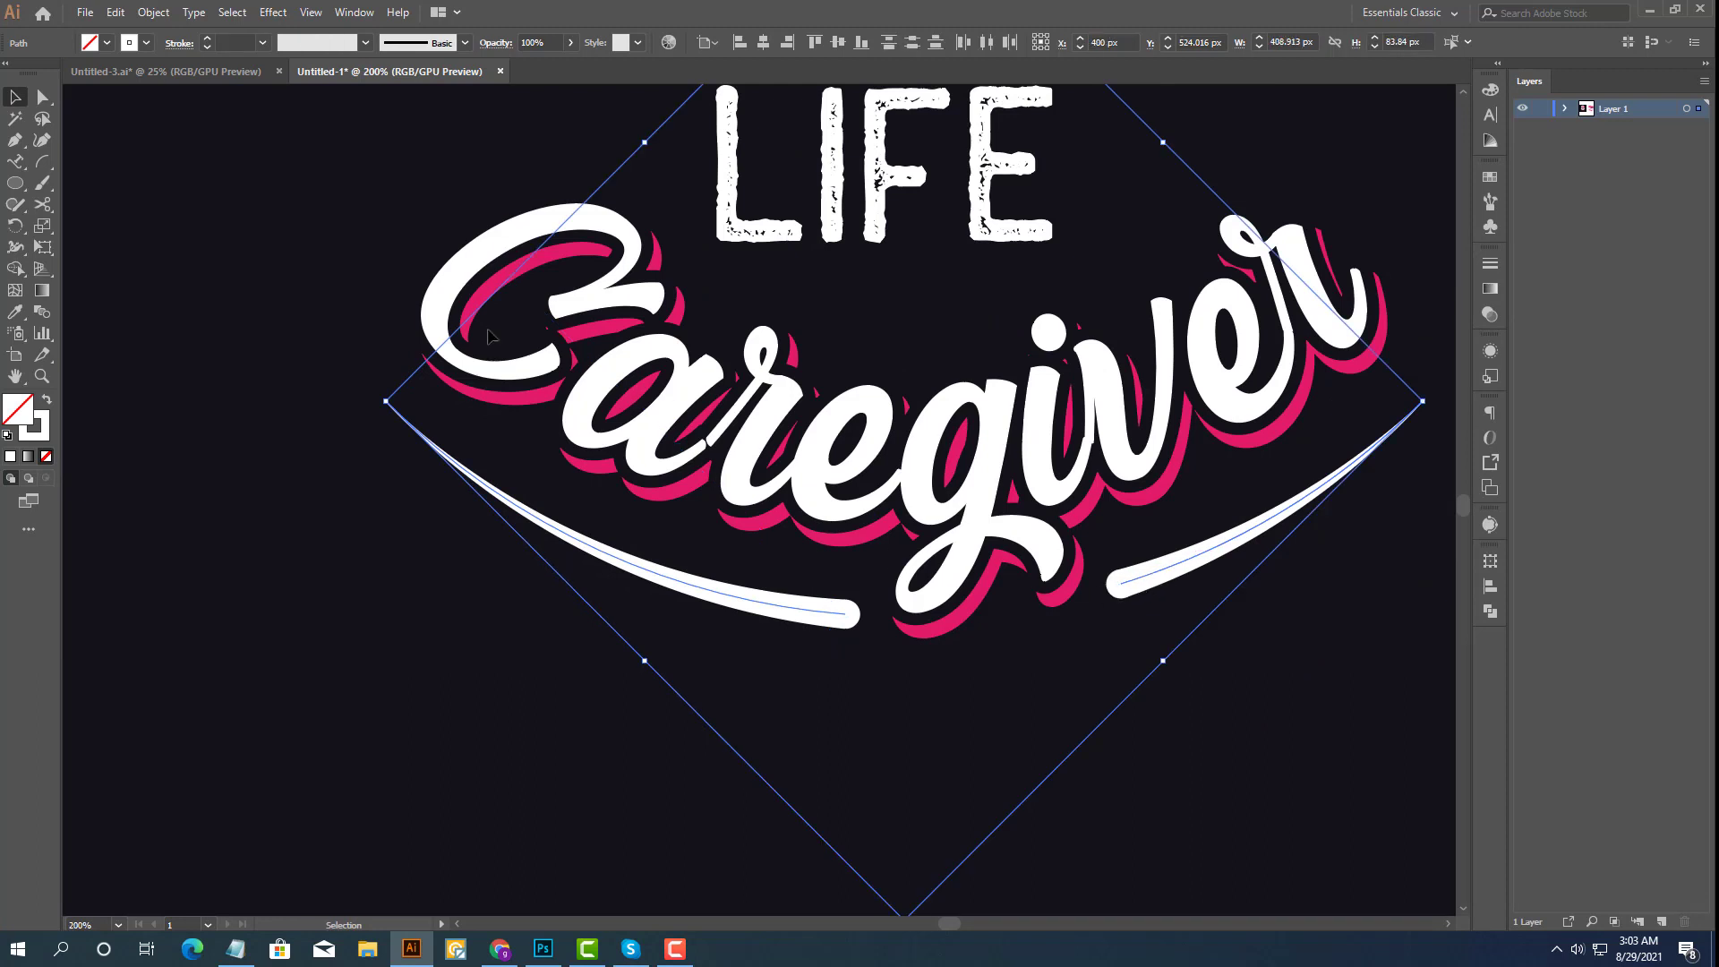
click(153, 12)
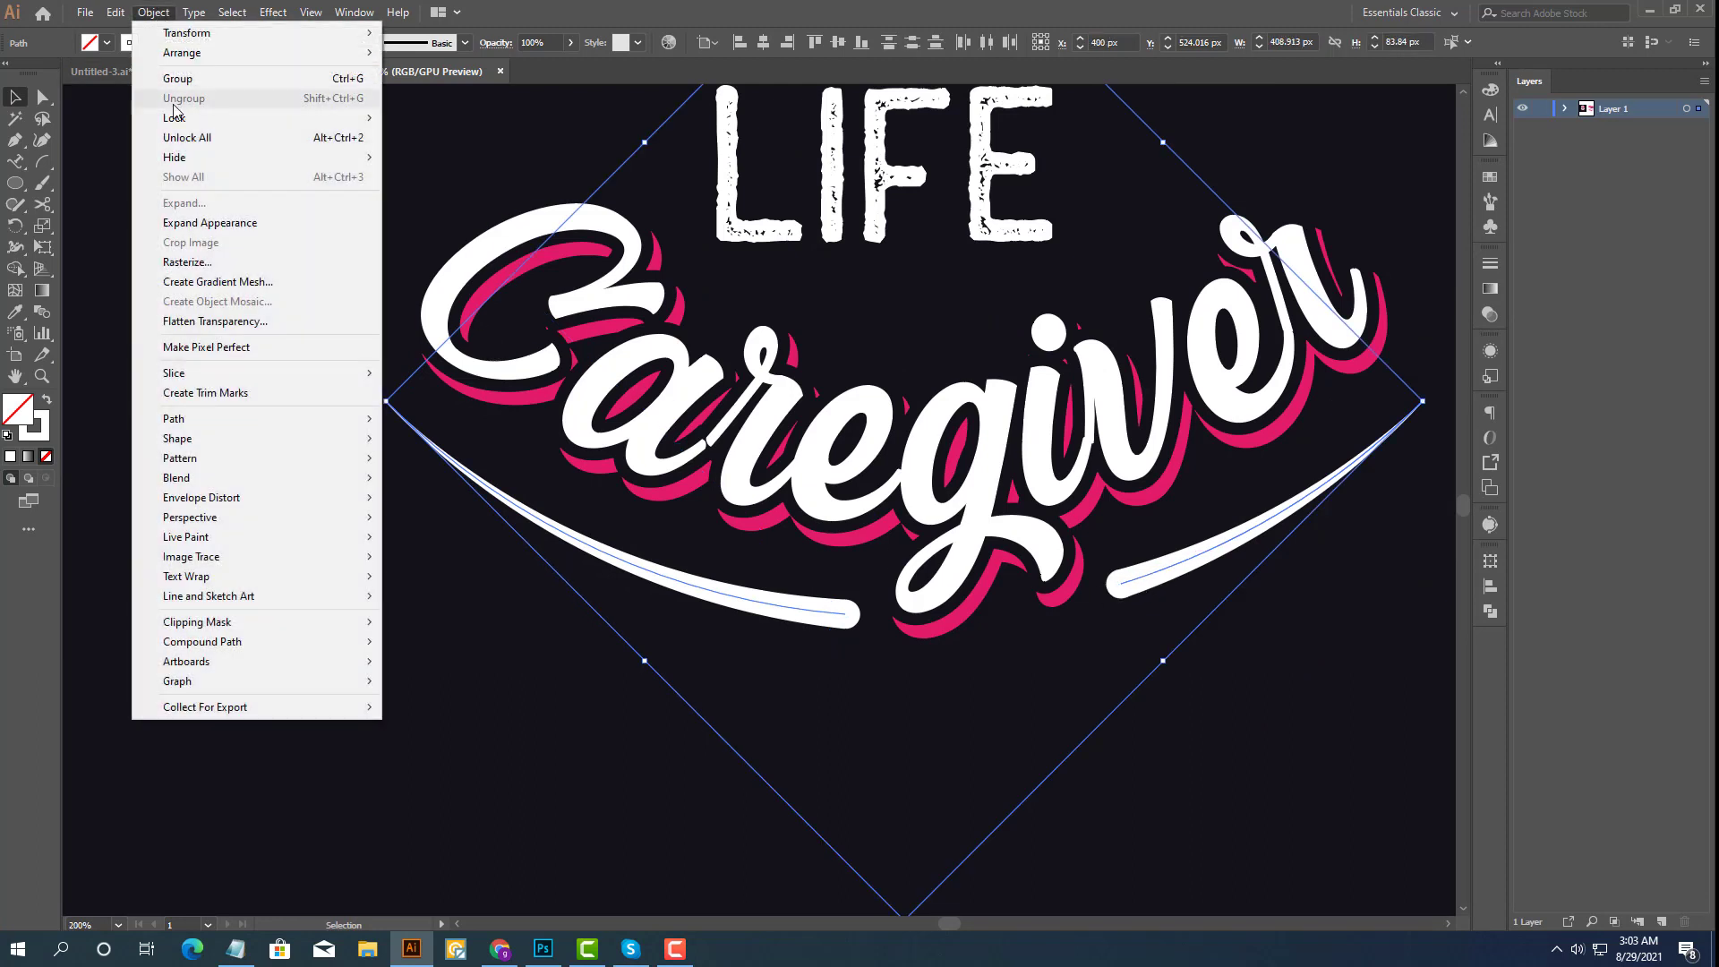
click(192, 224)
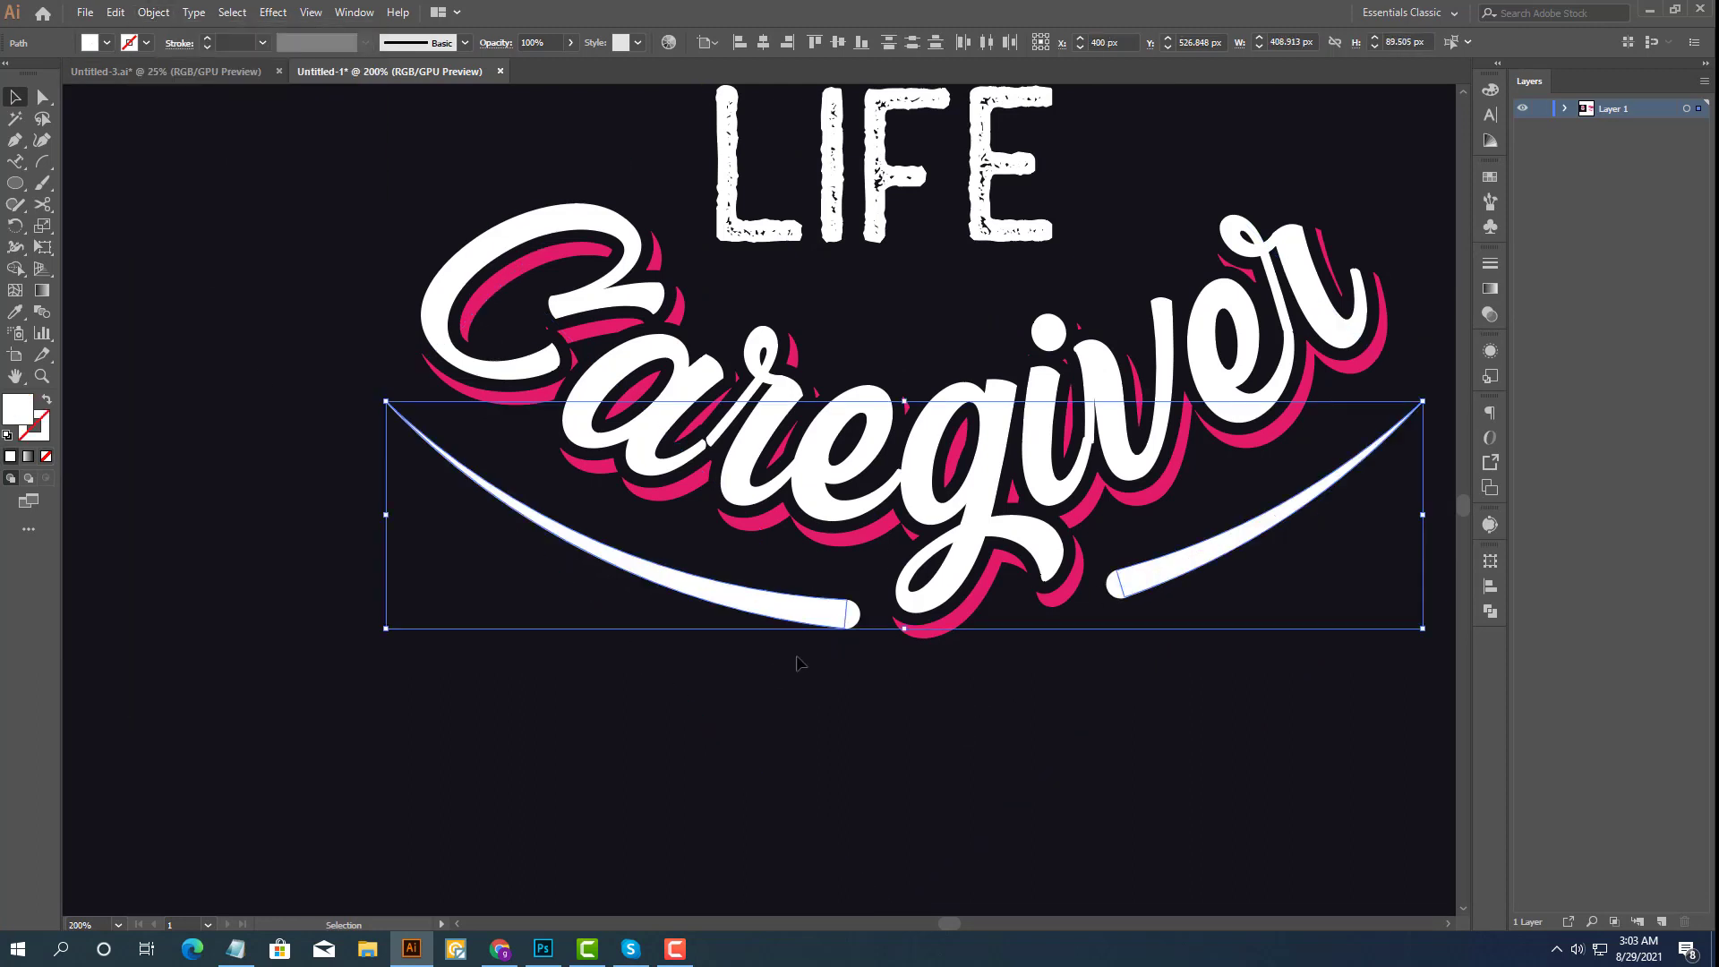
Reselect the left and right swooshes together, then zoom to 100% to view the whole artwork.
drag(862, 603, 864, 605)
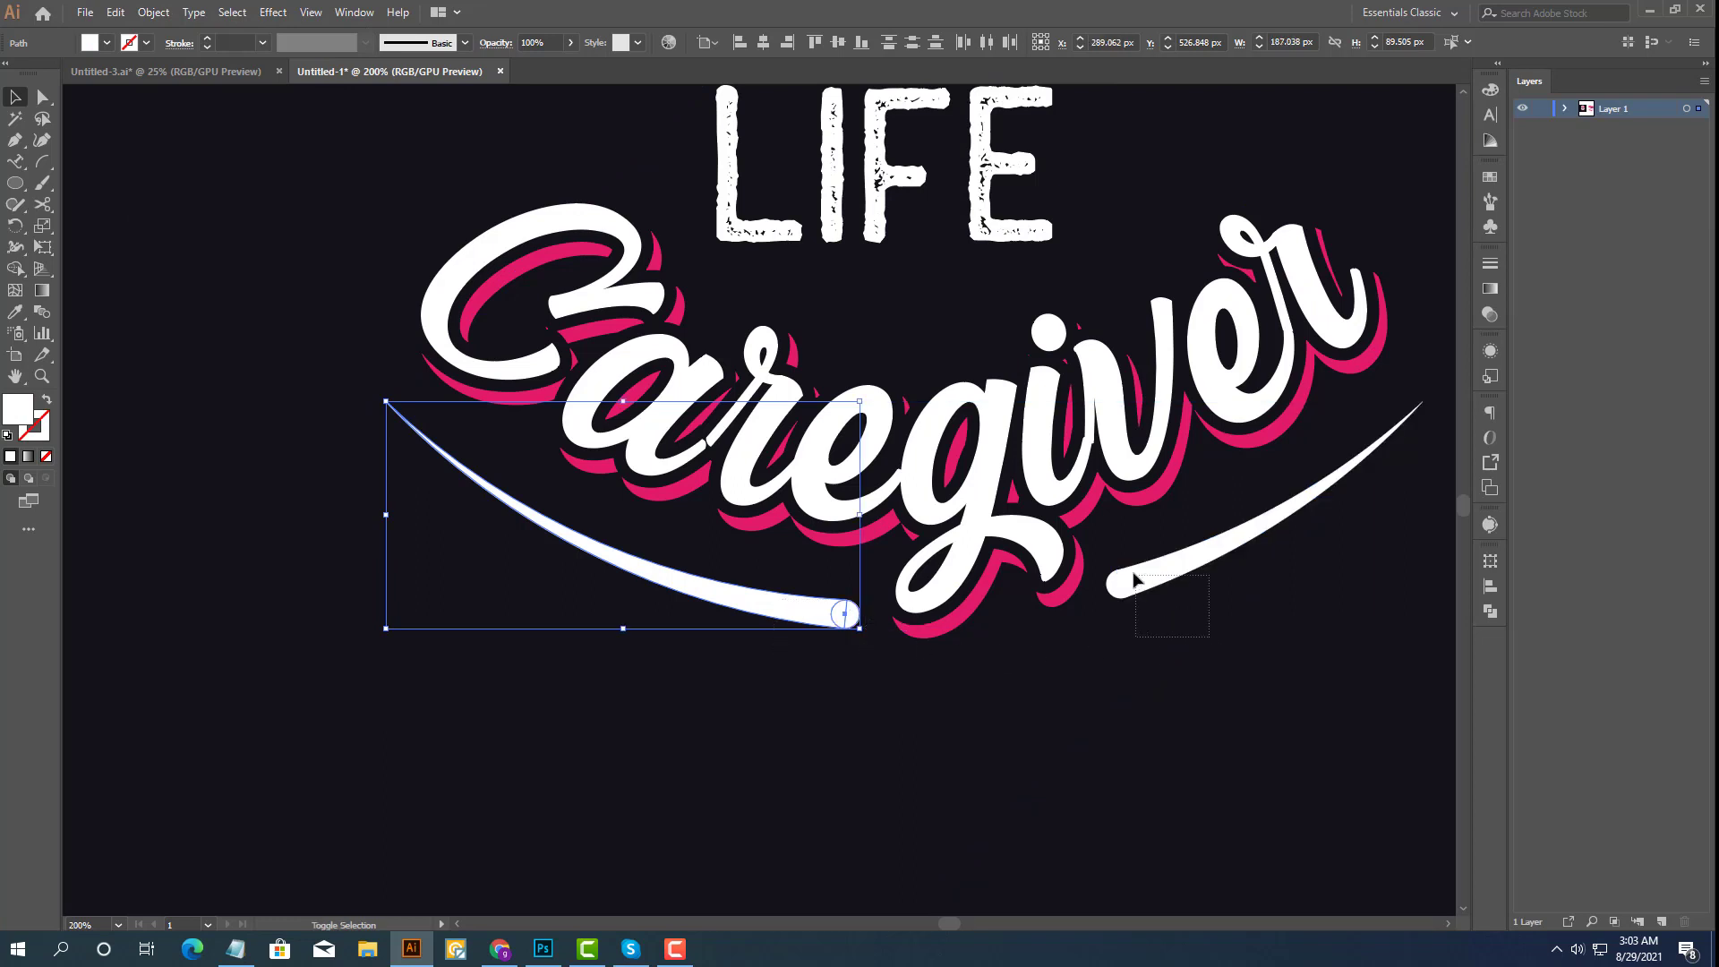
drag(1134, 580, 1121, 584)
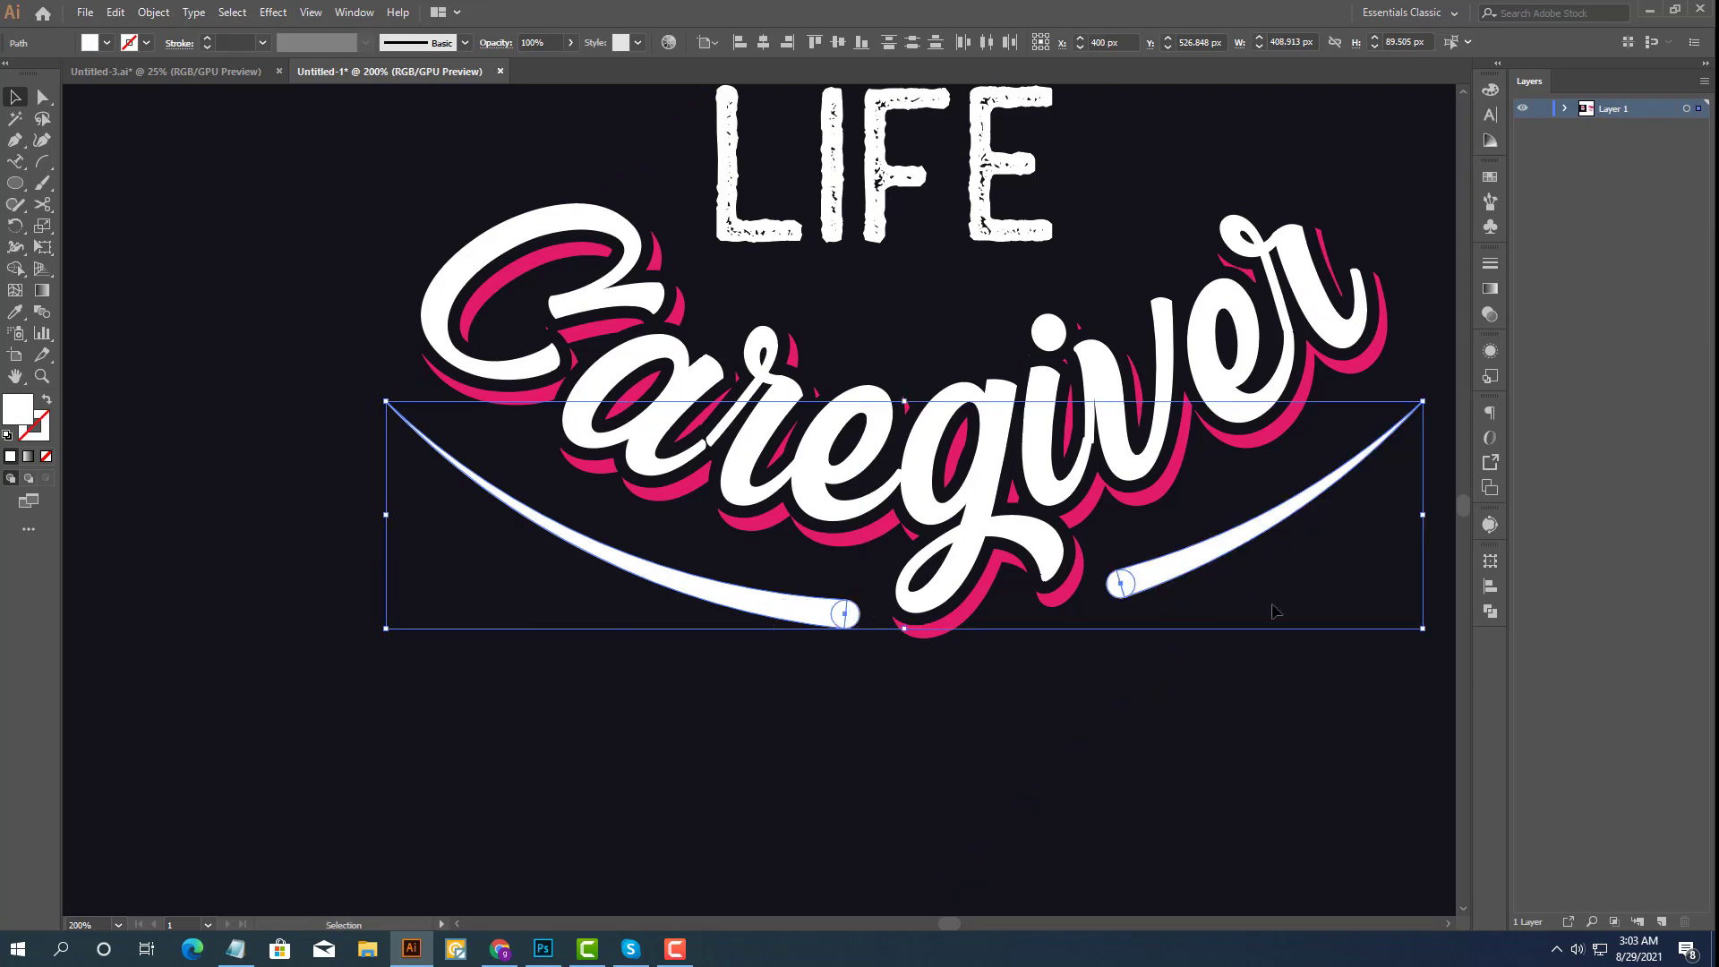
click(1491, 610)
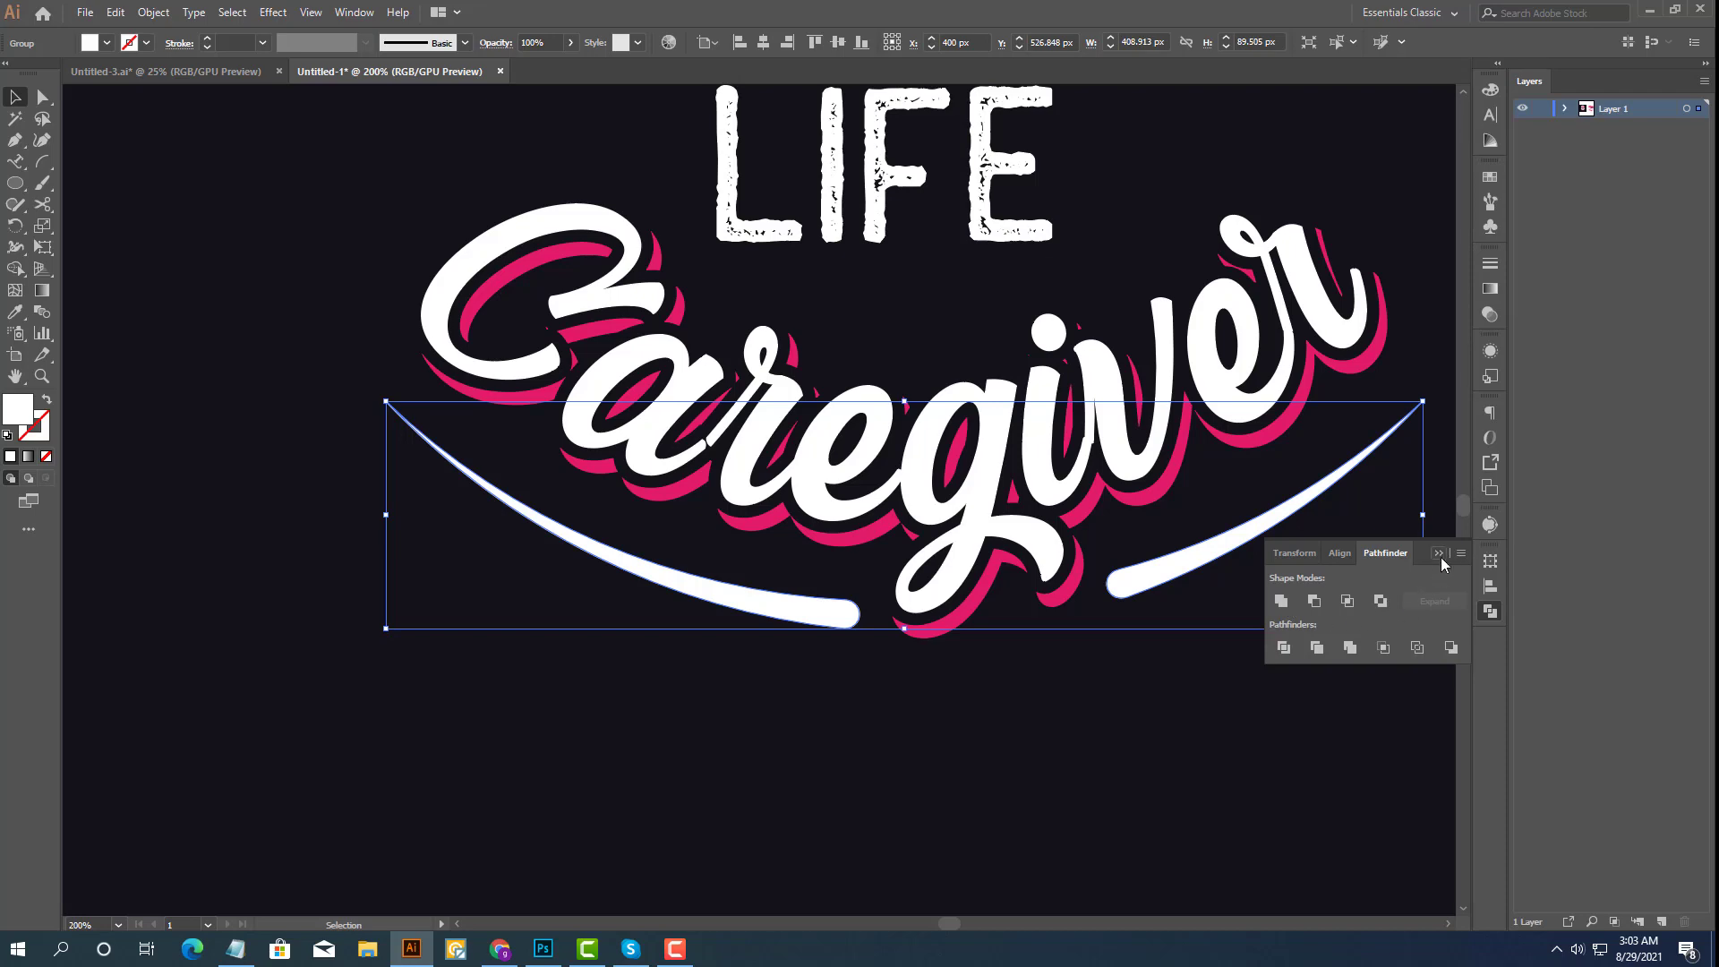
click(1439, 555)
key(ctrl+1)
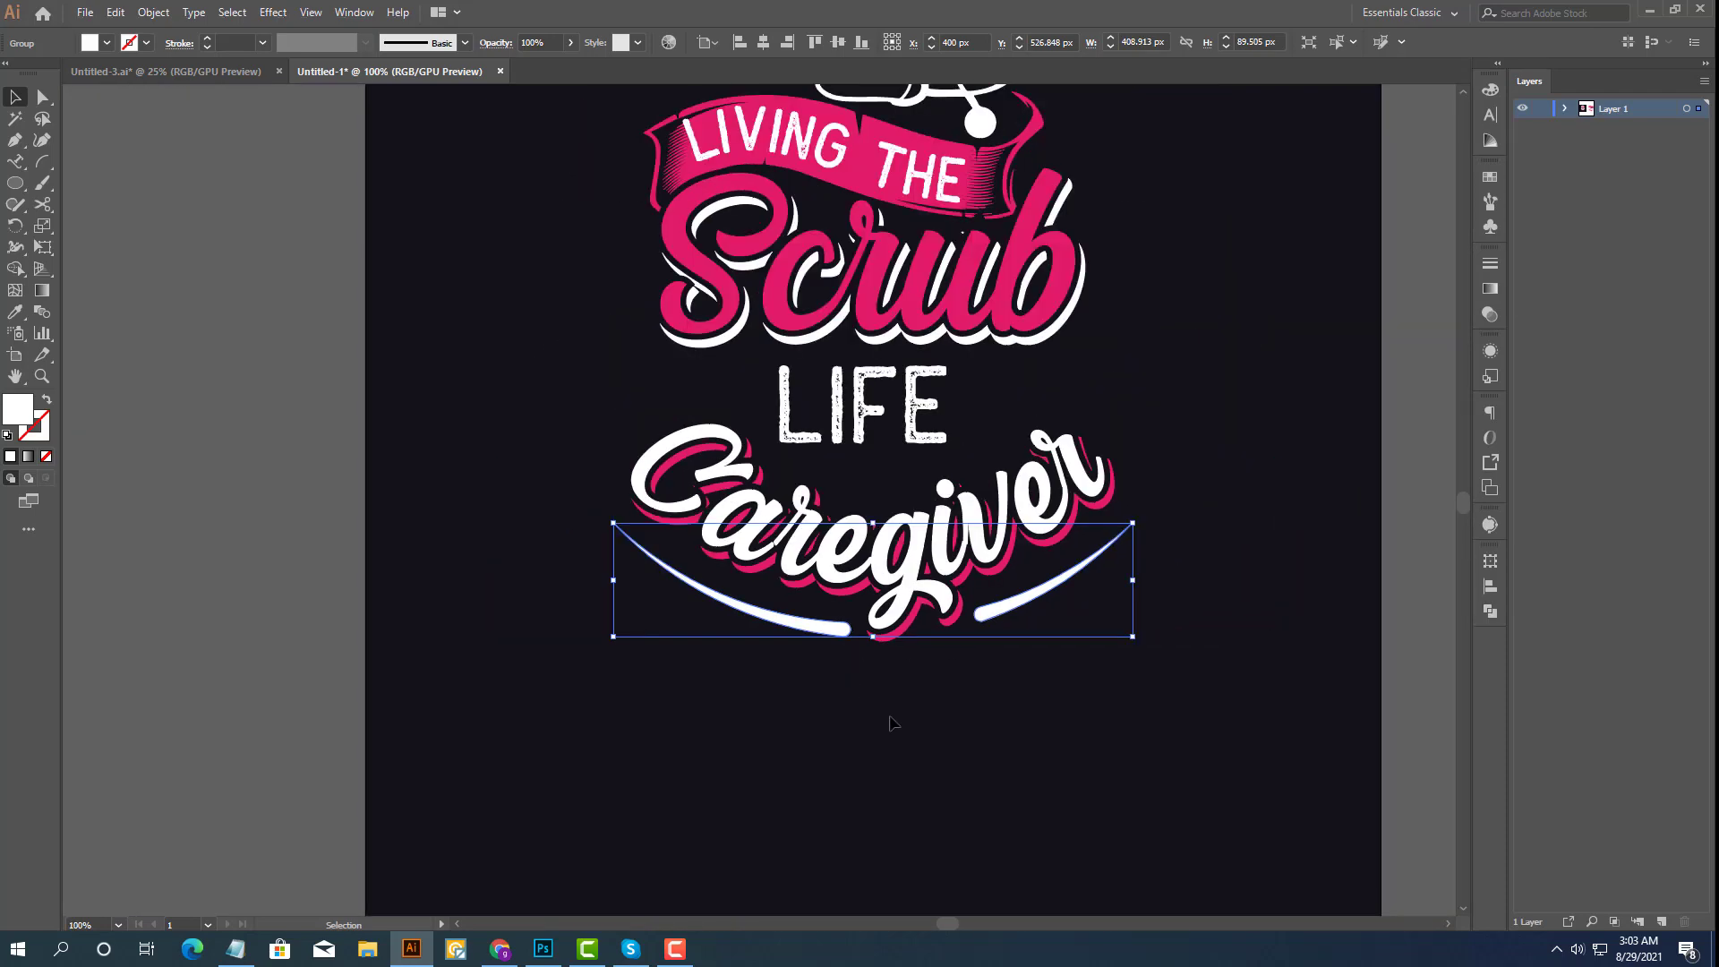
Zoom out and expand the lettering group's appearance into plain shapes.
key(ctrl+minus)
key(ctrl+minus)
scroll(727, 770, right, 3)
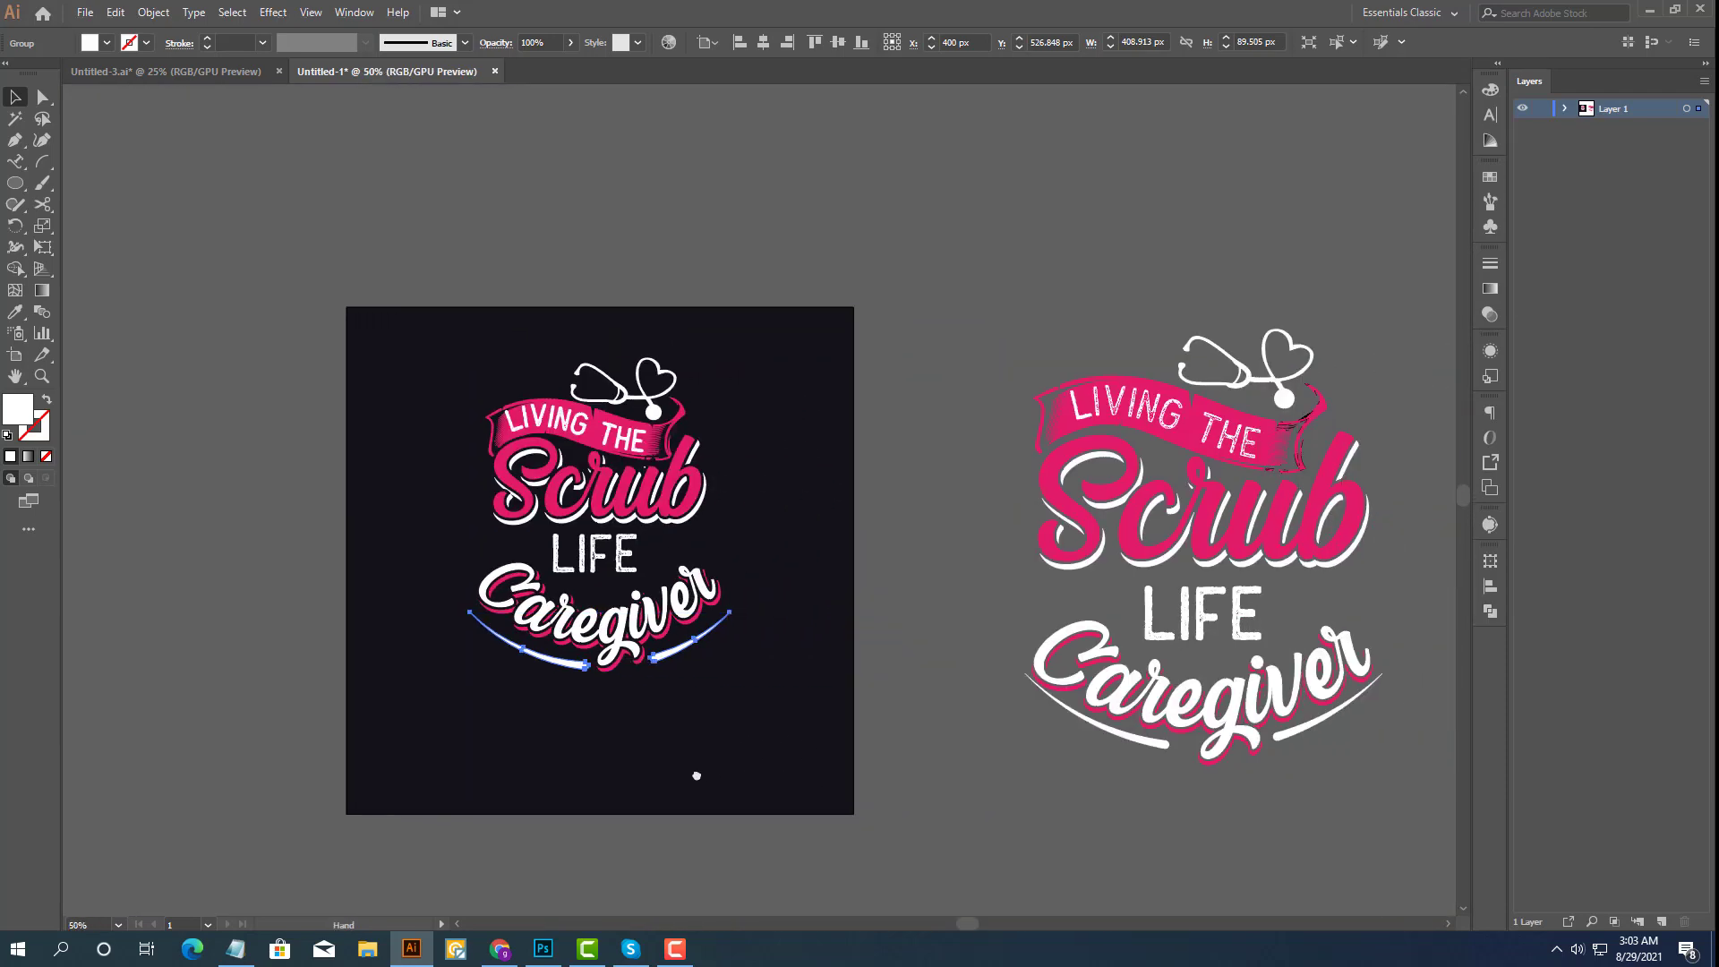
click(727, 771)
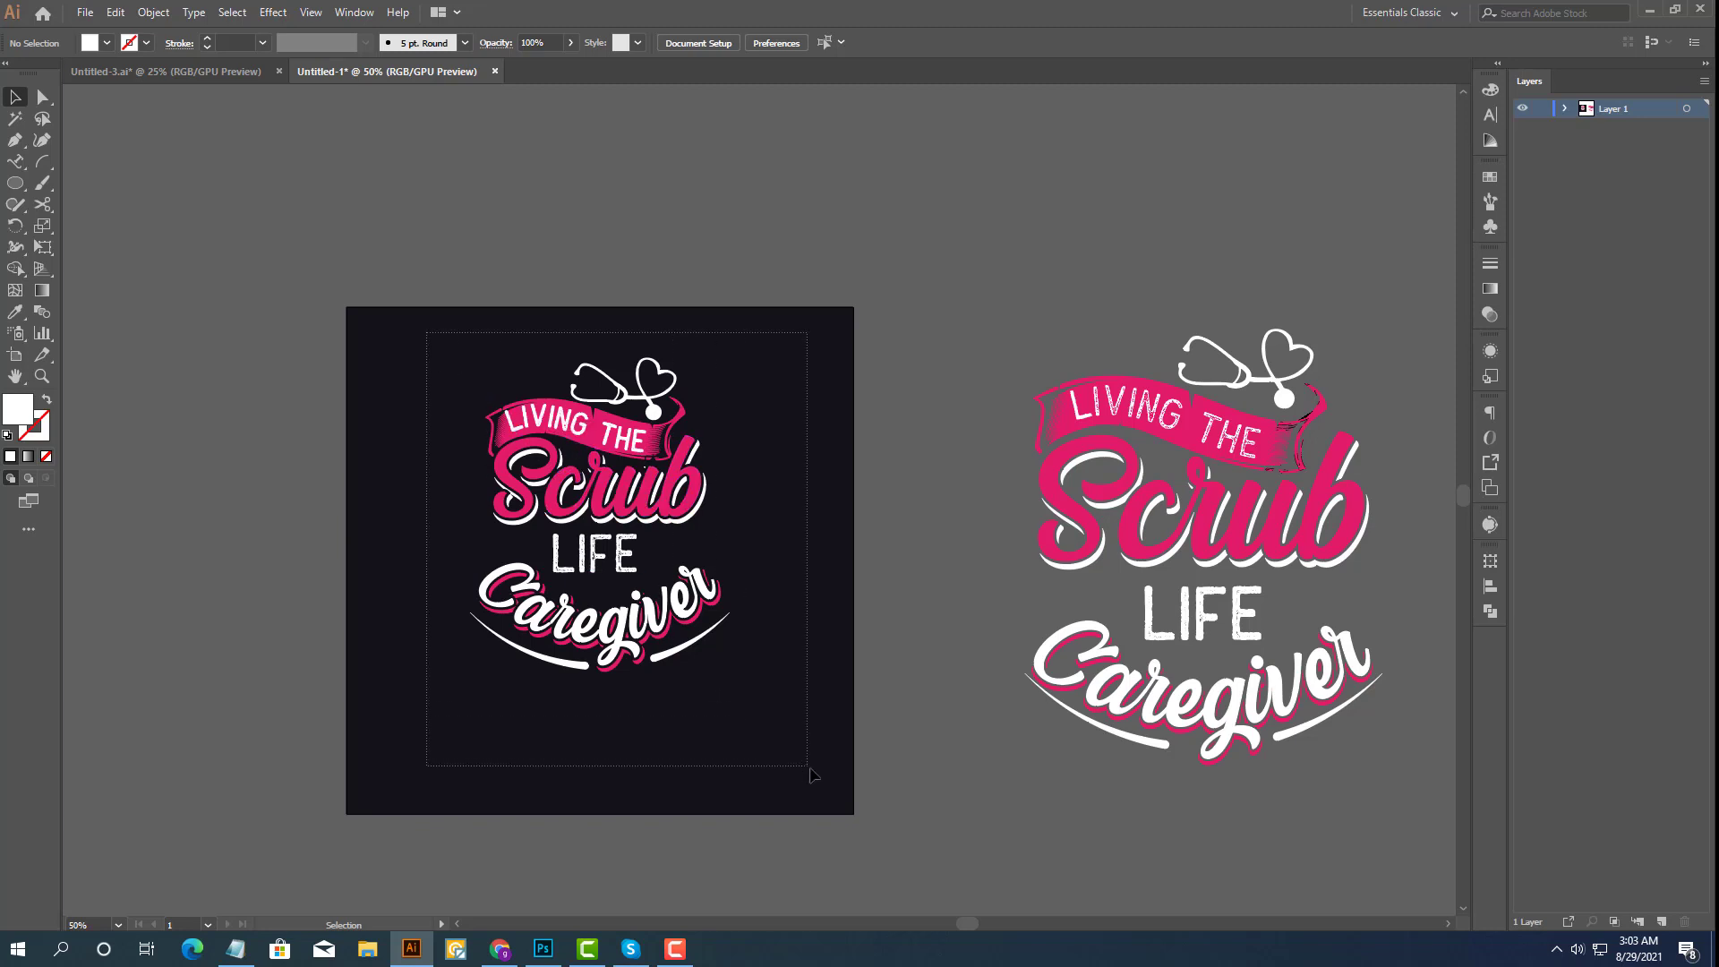
drag(424, 330, 806, 748)
click(678, 681)
click(591, 483)
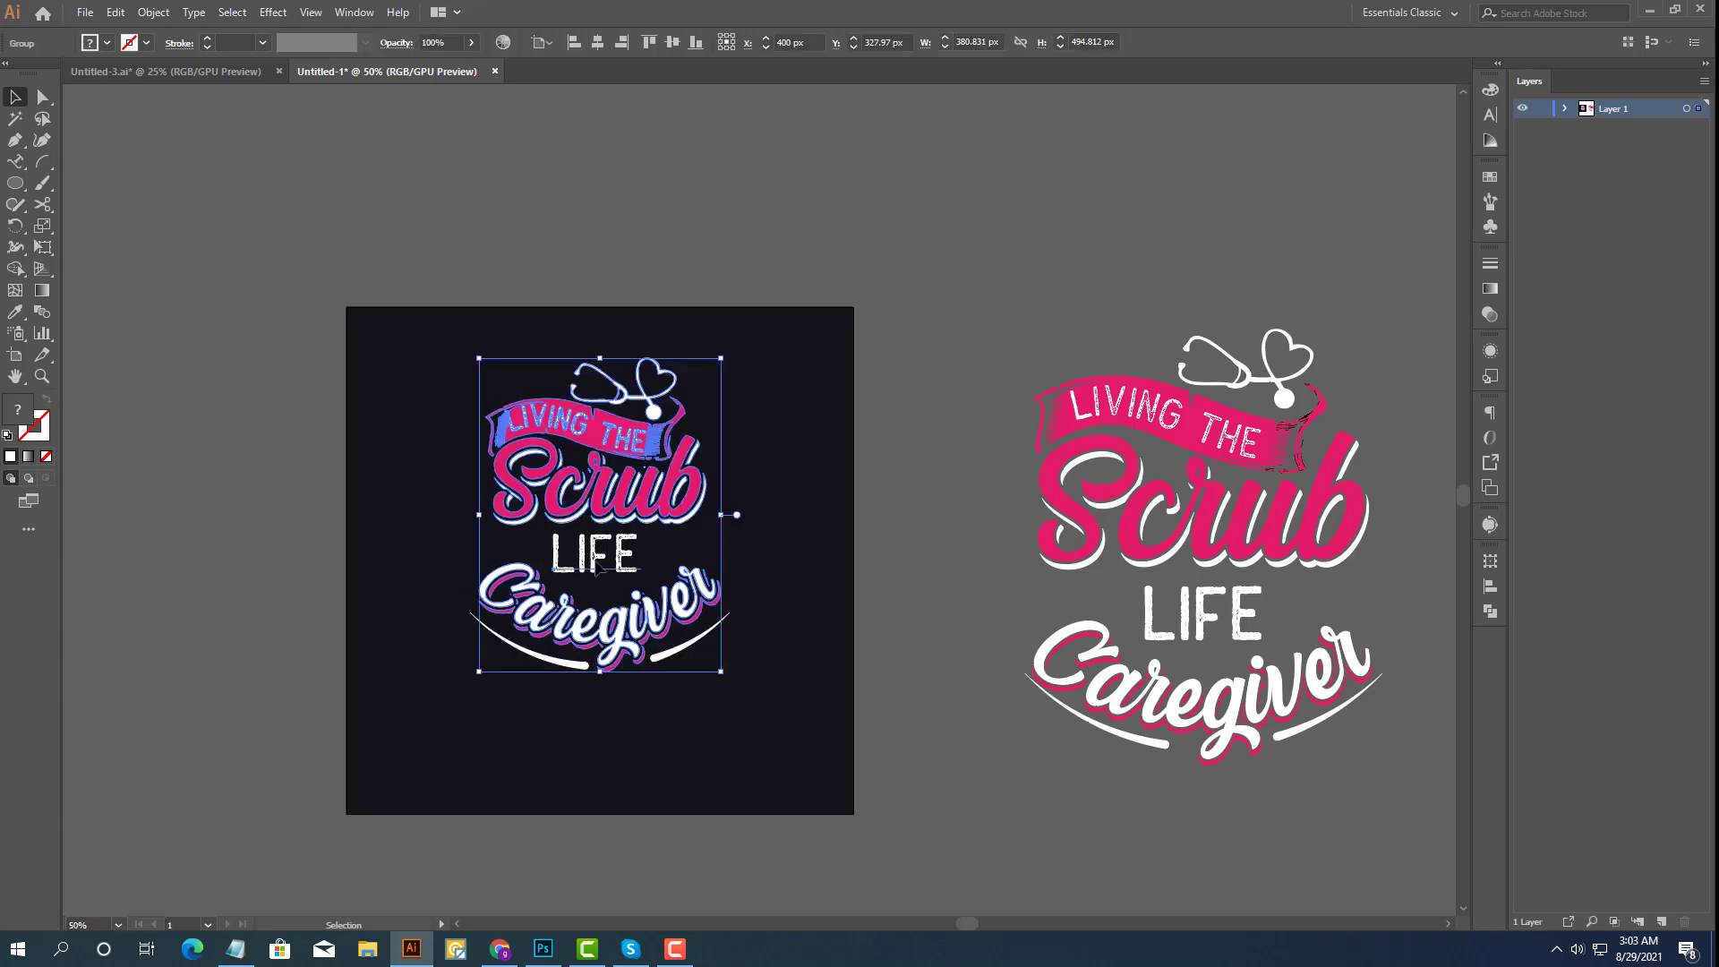
click(153, 13)
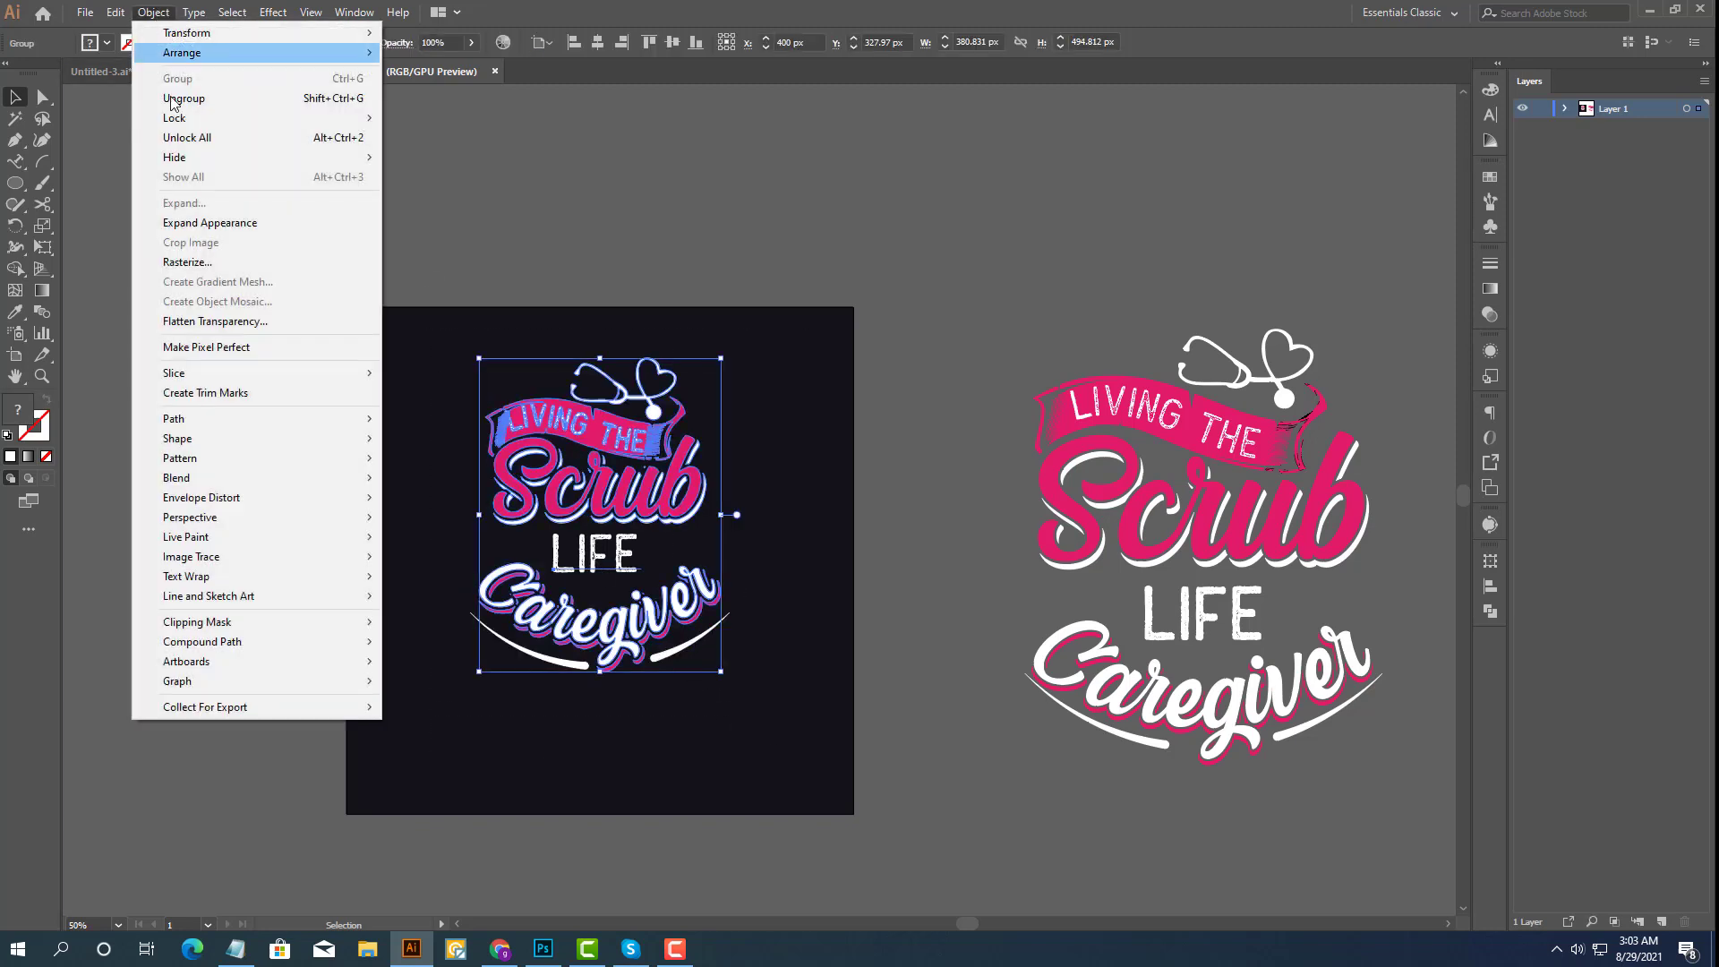
click(182, 224)
Group the whole design, lettering and swooshes, into one object and deselect it.
drag(771, 722, 448, 339)
right_click(559, 417)
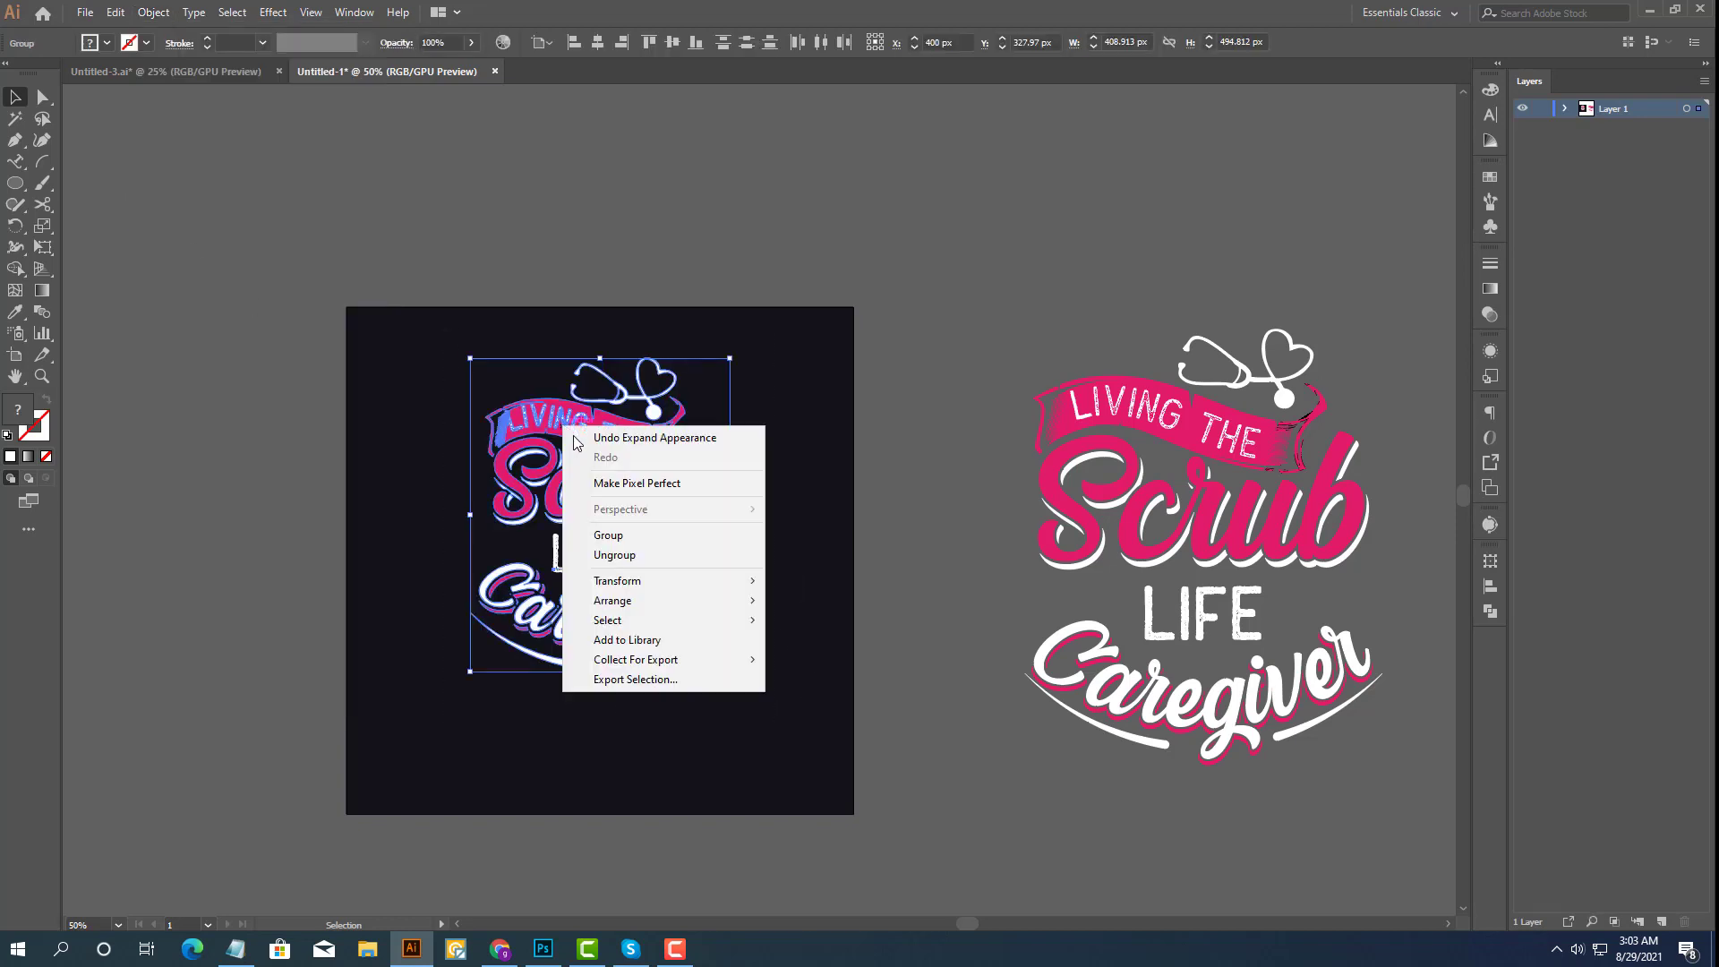
click(618, 535)
click(780, 685)
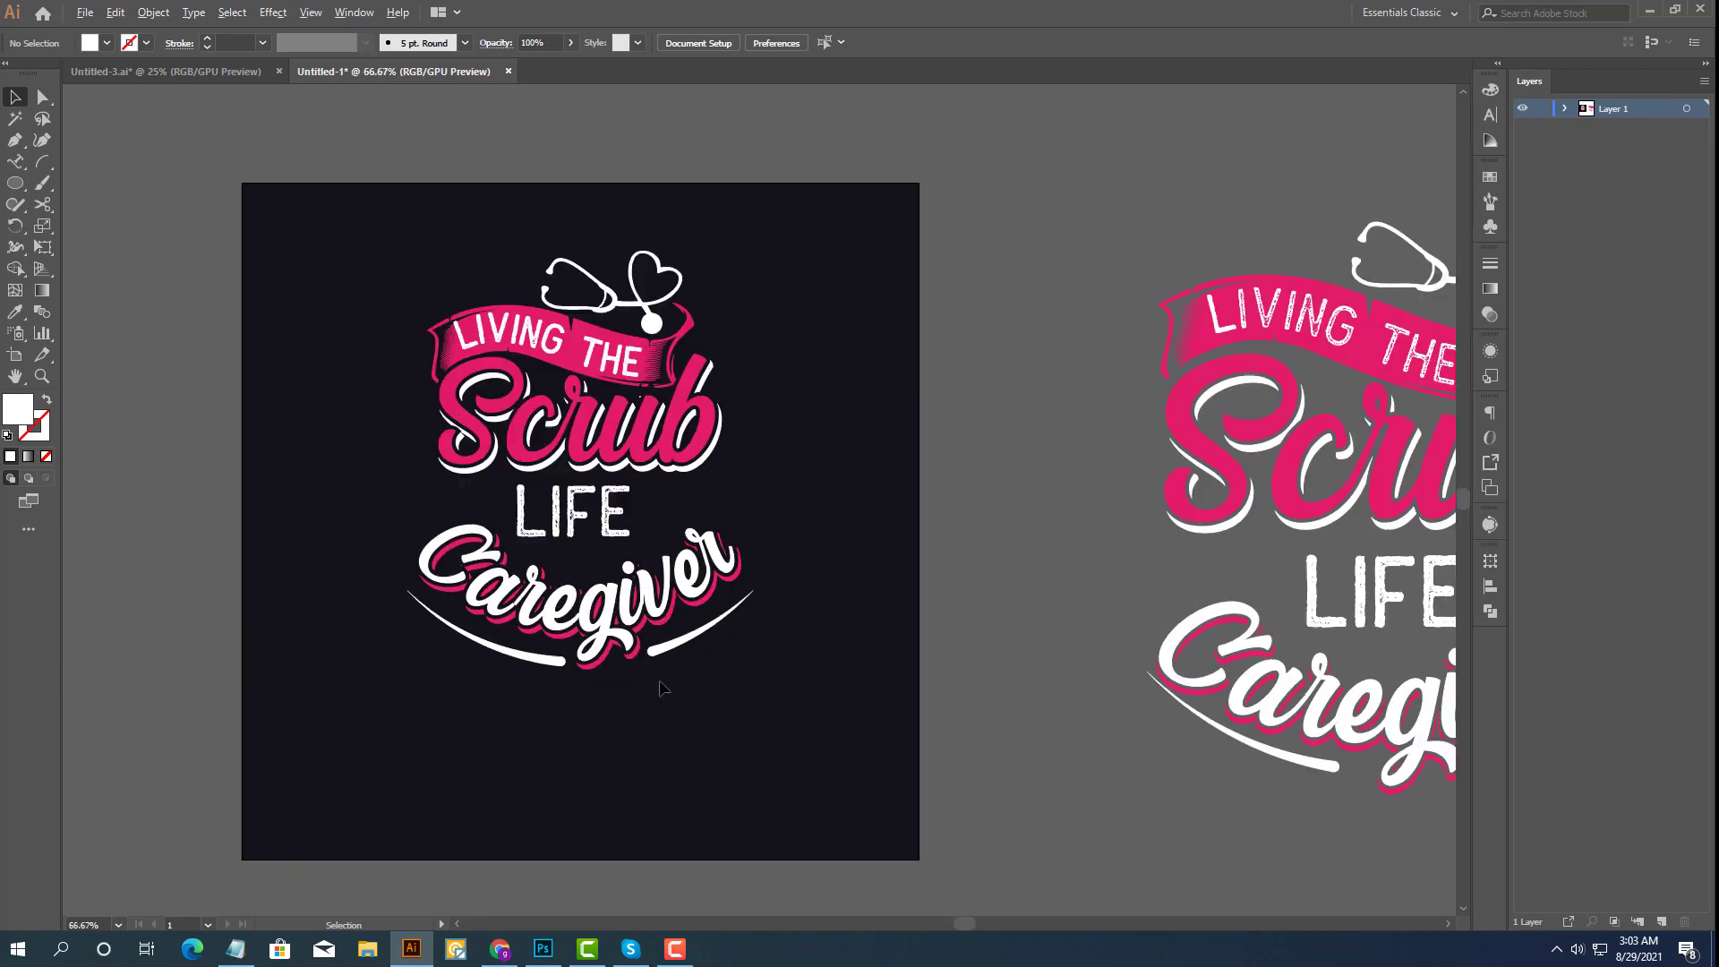
alt+scroll(670, 691, up, 1)
alt+scroll(724, 792, up, 1)
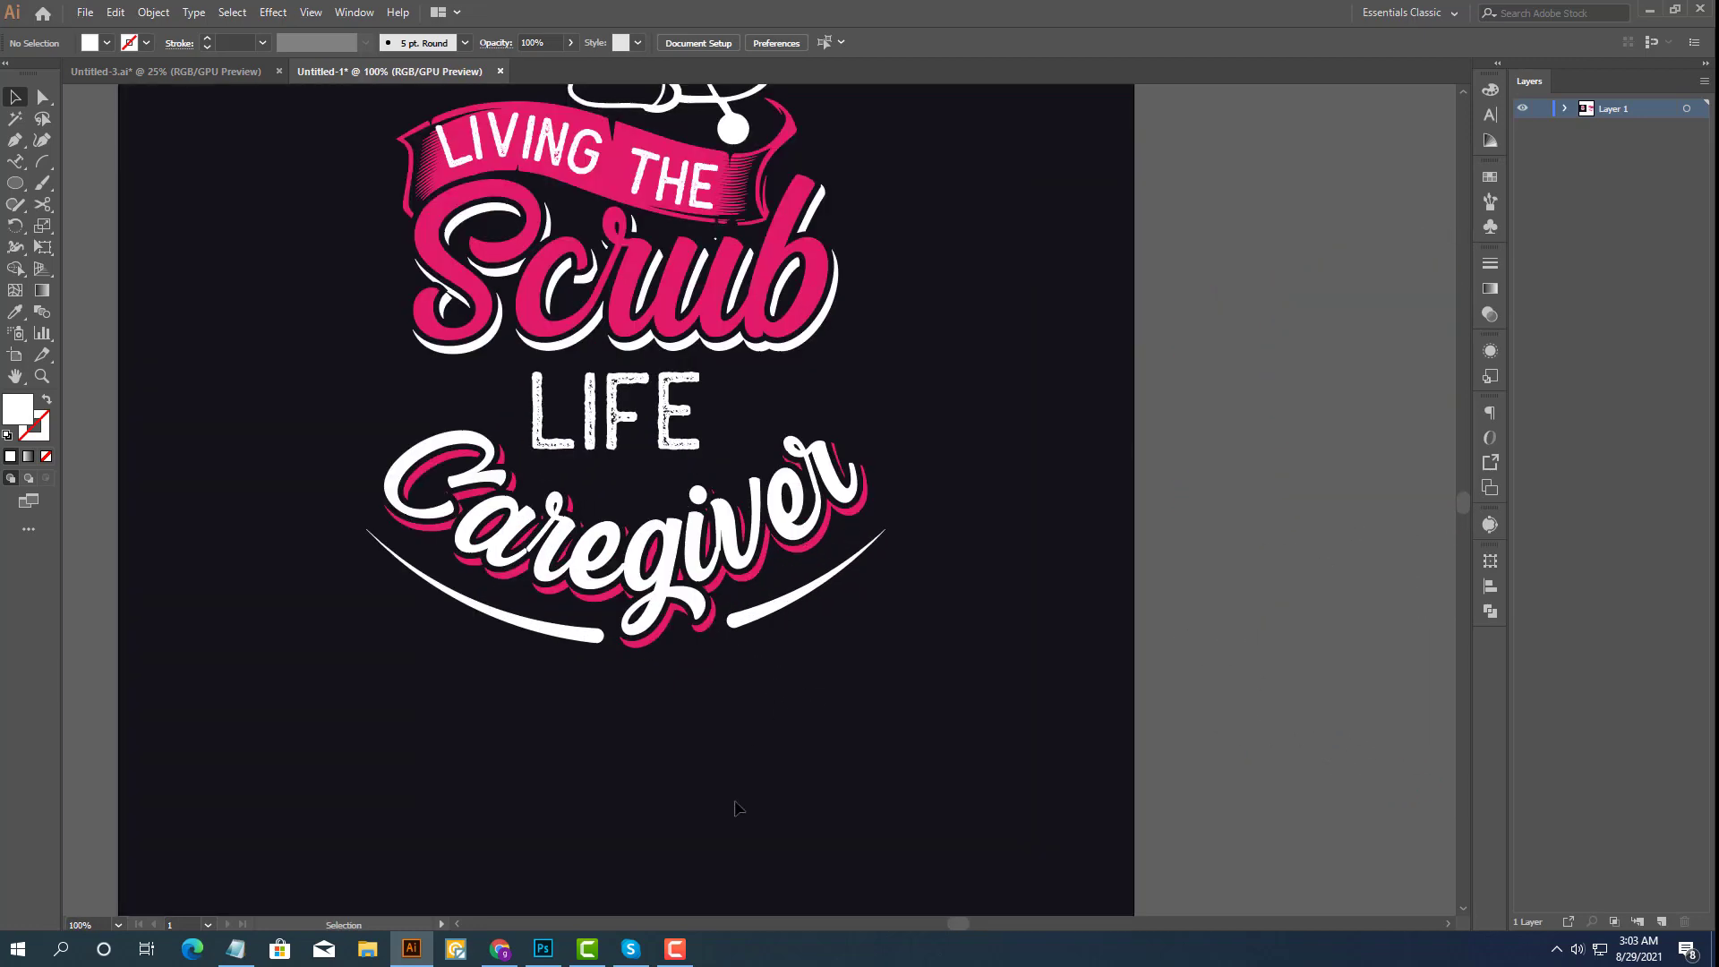
scroll(877, 690, up, 3)
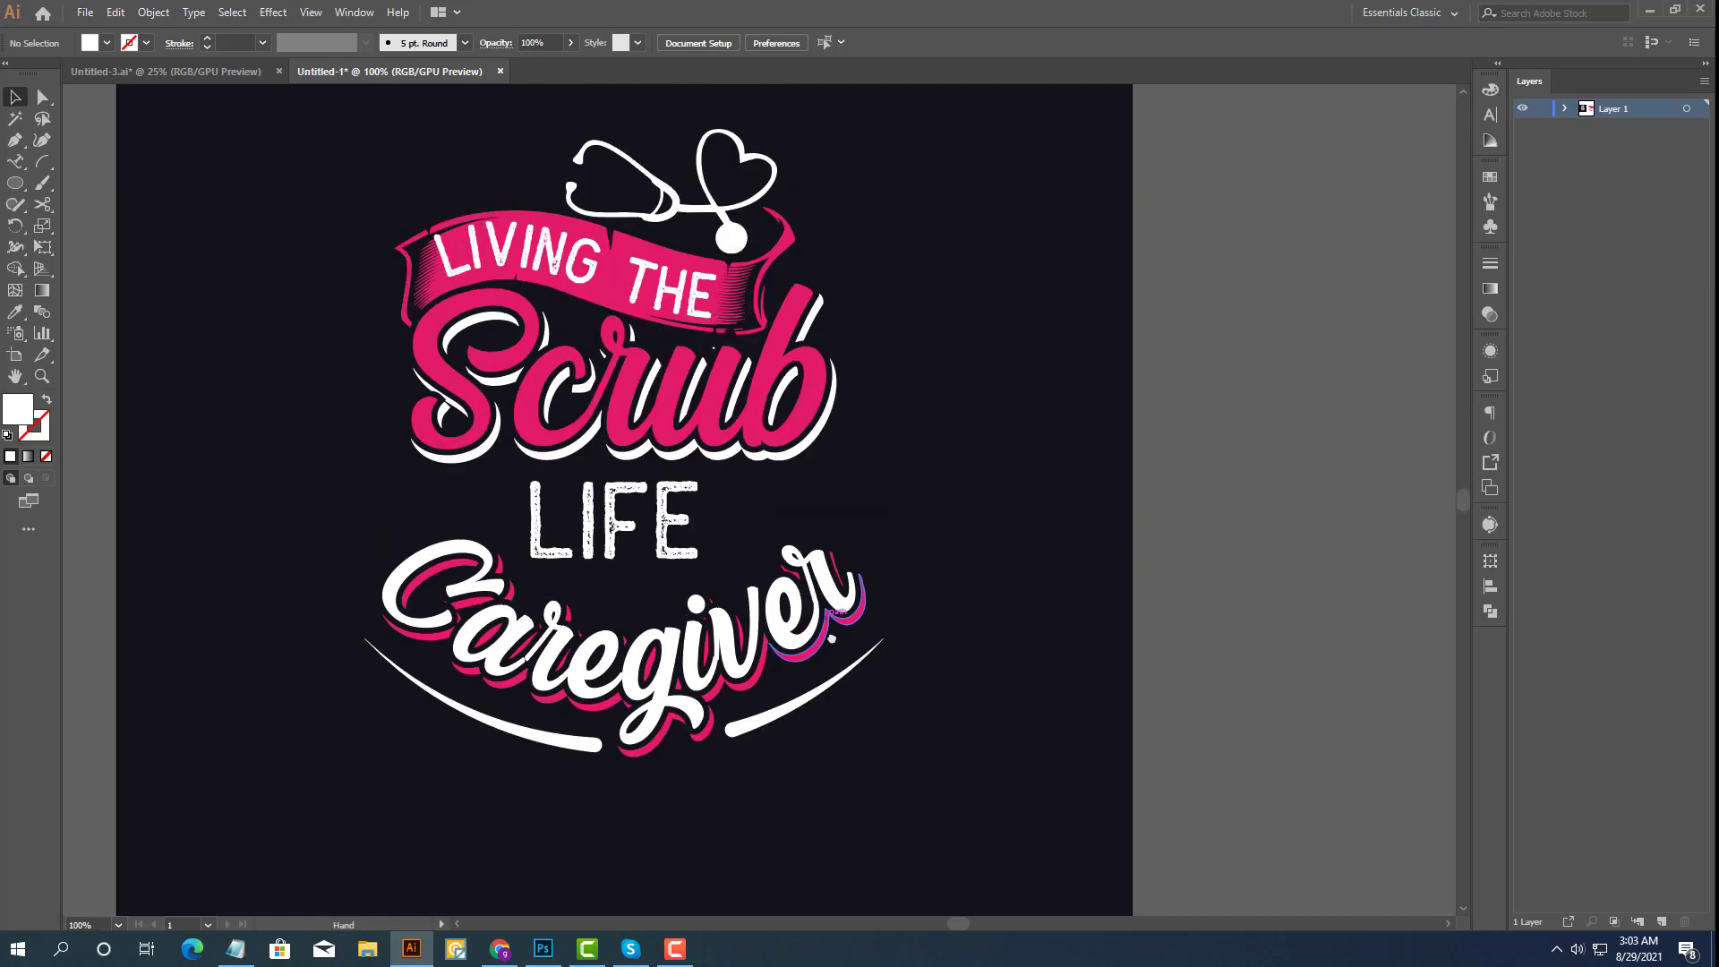